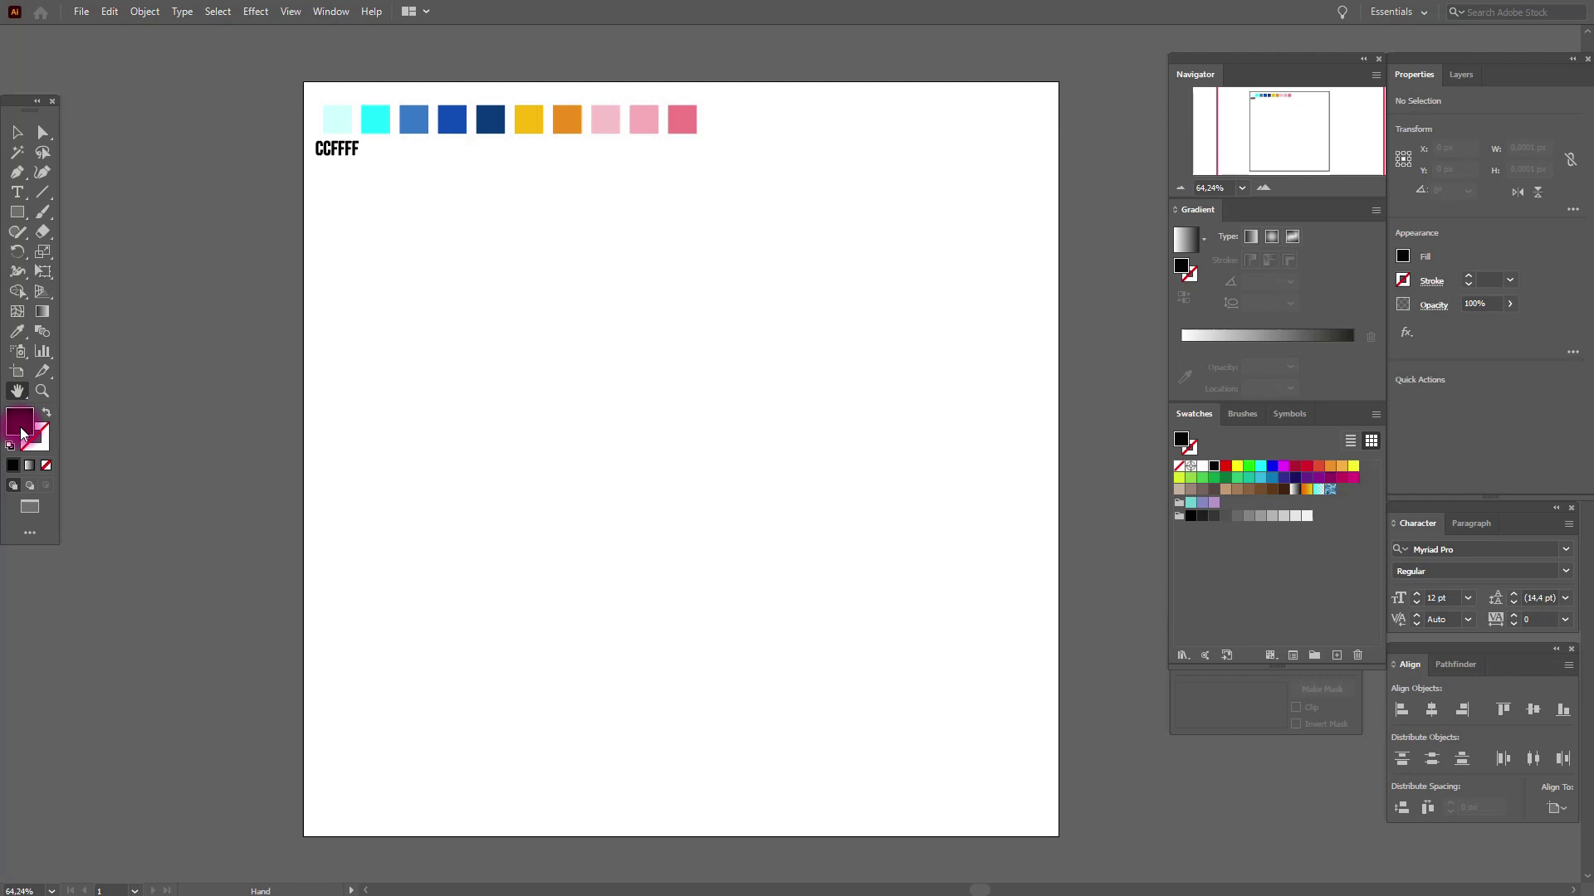
# Set the fill to light cyan CCFFFF and add it as a new swatch
pyautogui.doubleClick(21, 430)
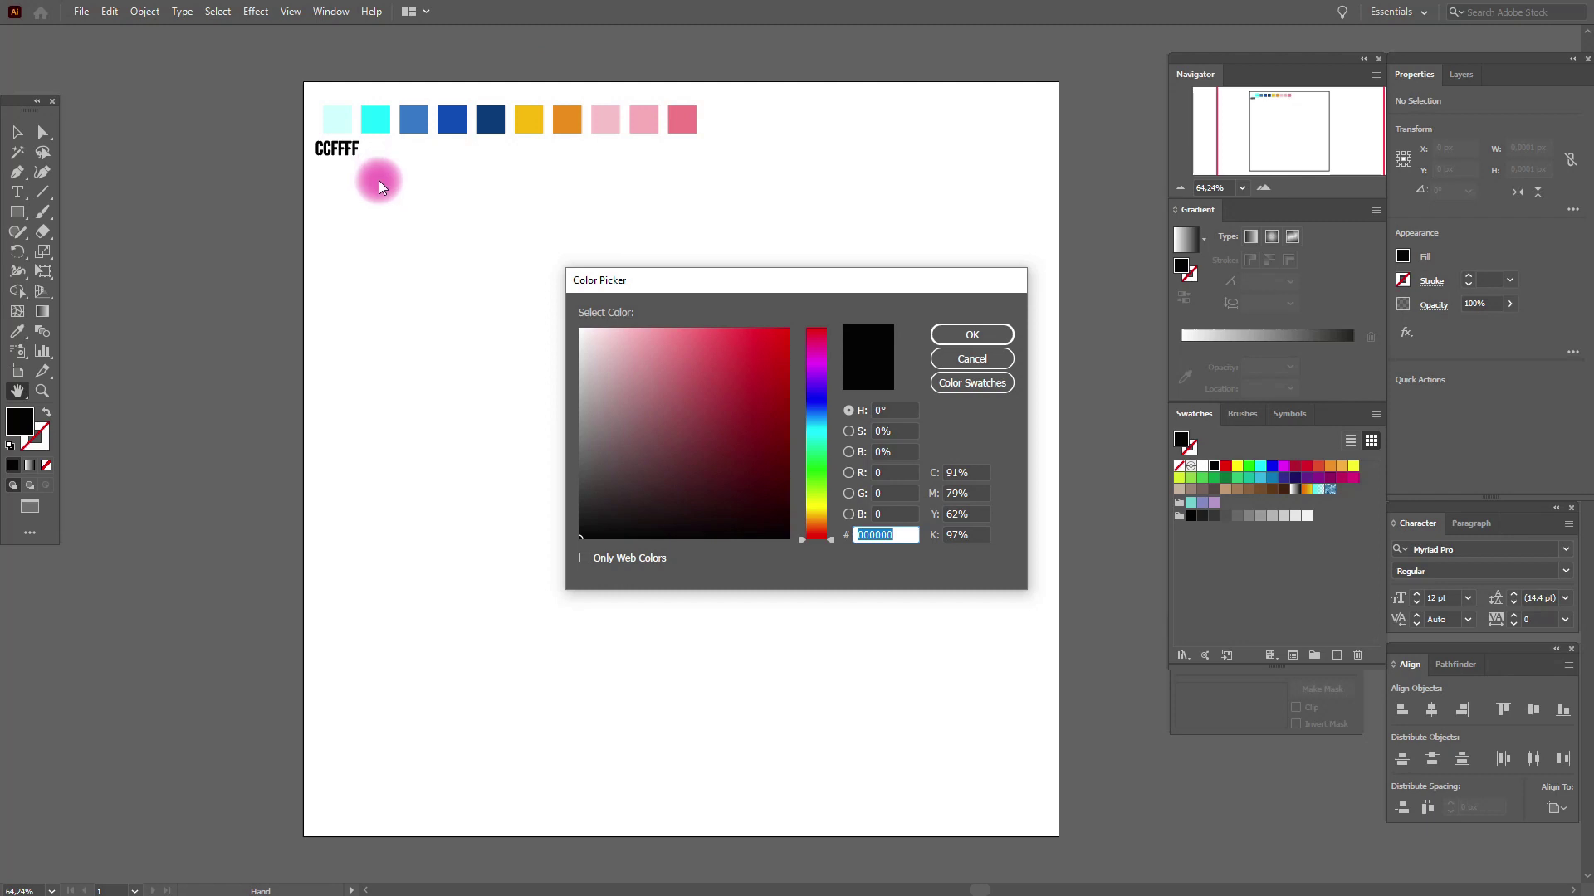
pyautogui.write('ccffff')
pyautogui.click(972, 334)
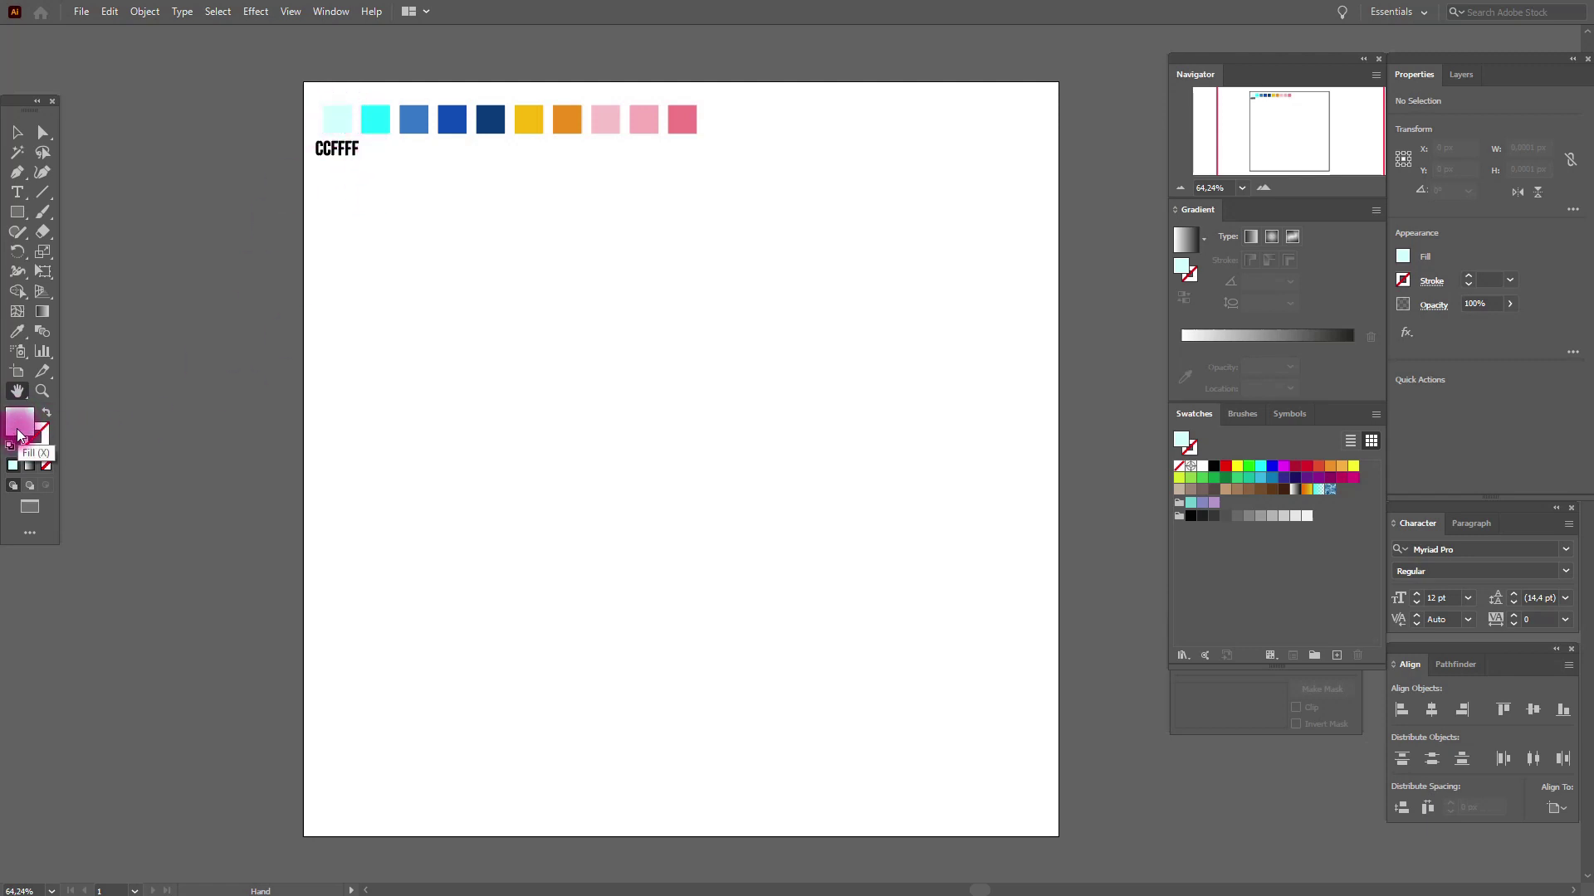
pyautogui.moveTo(19, 435); pyautogui.dragTo(1318, 525)
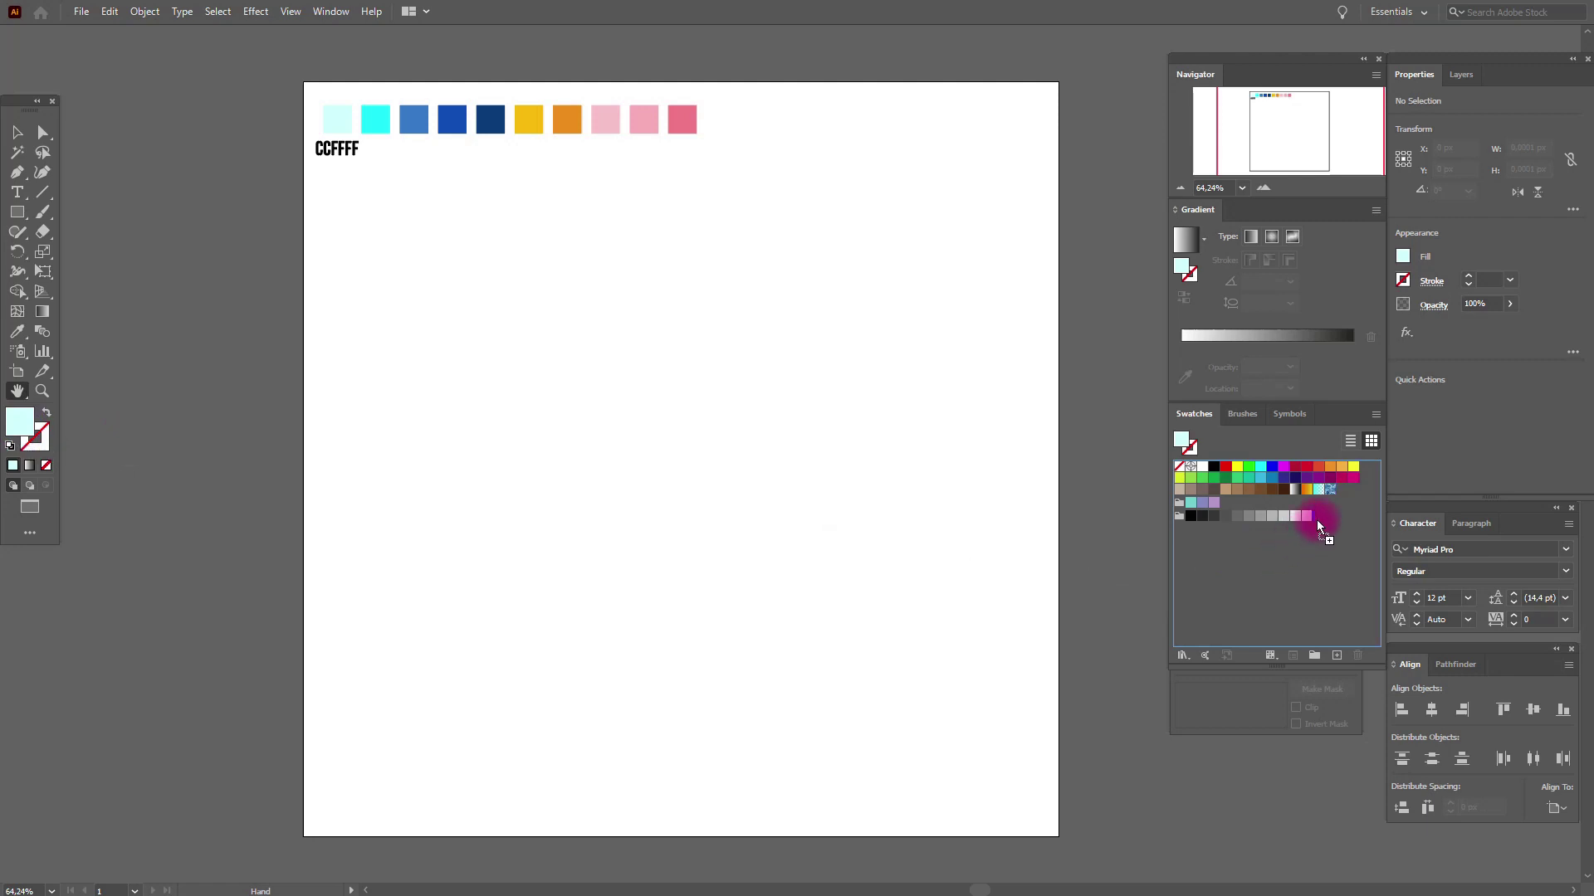
pyautogui.moveTo(1318, 525); pyautogui.dragTo(1318, 526)
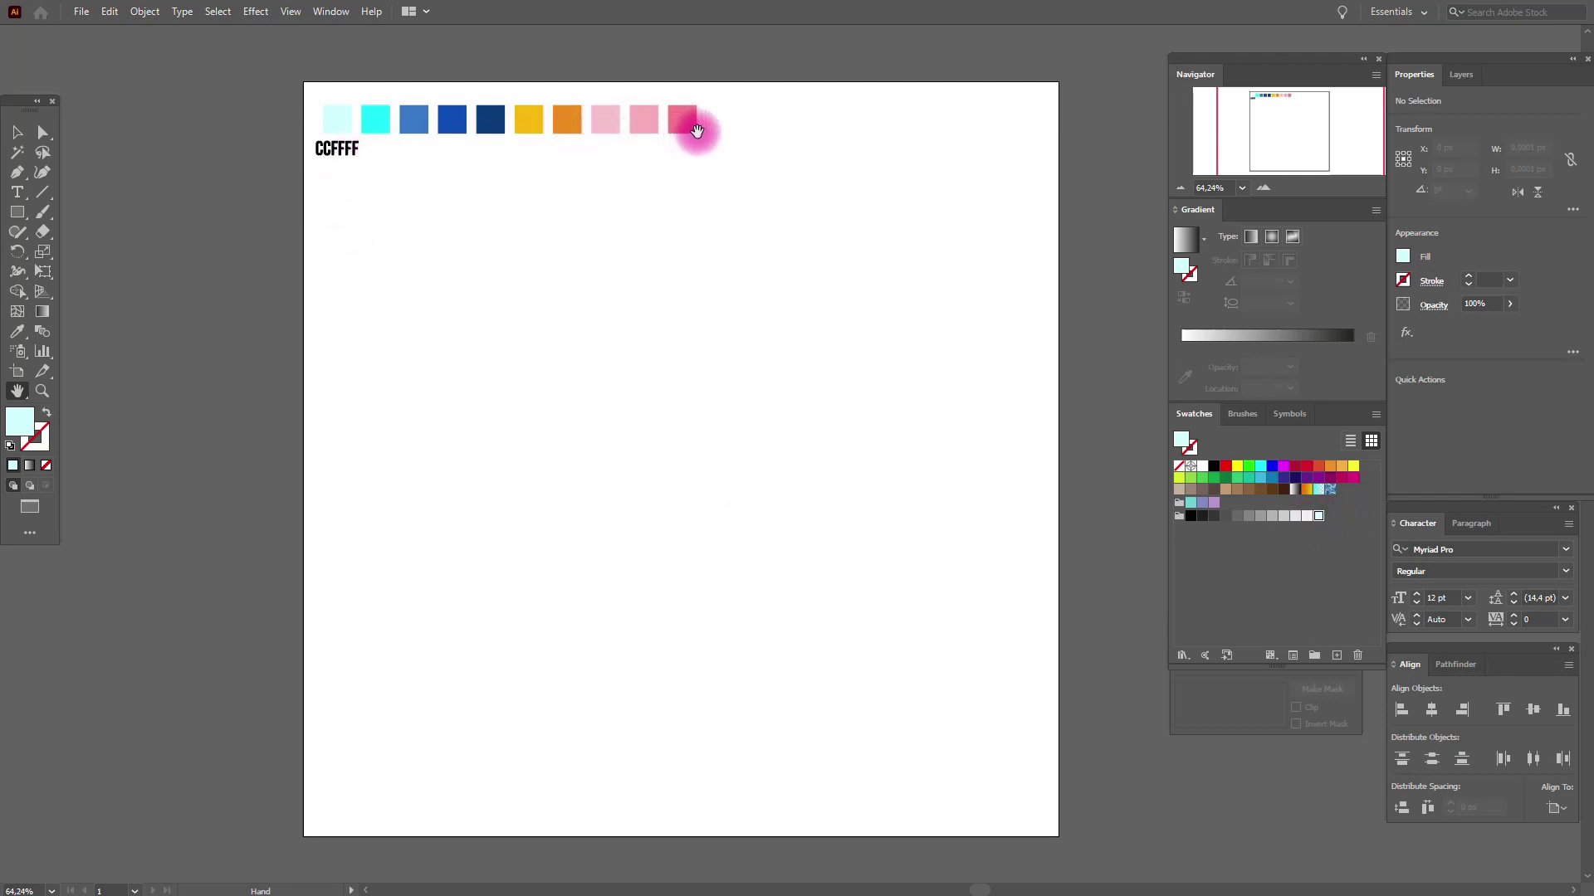
# Delete the CCFFFF text label from the artboard
pyautogui.click(17, 131)
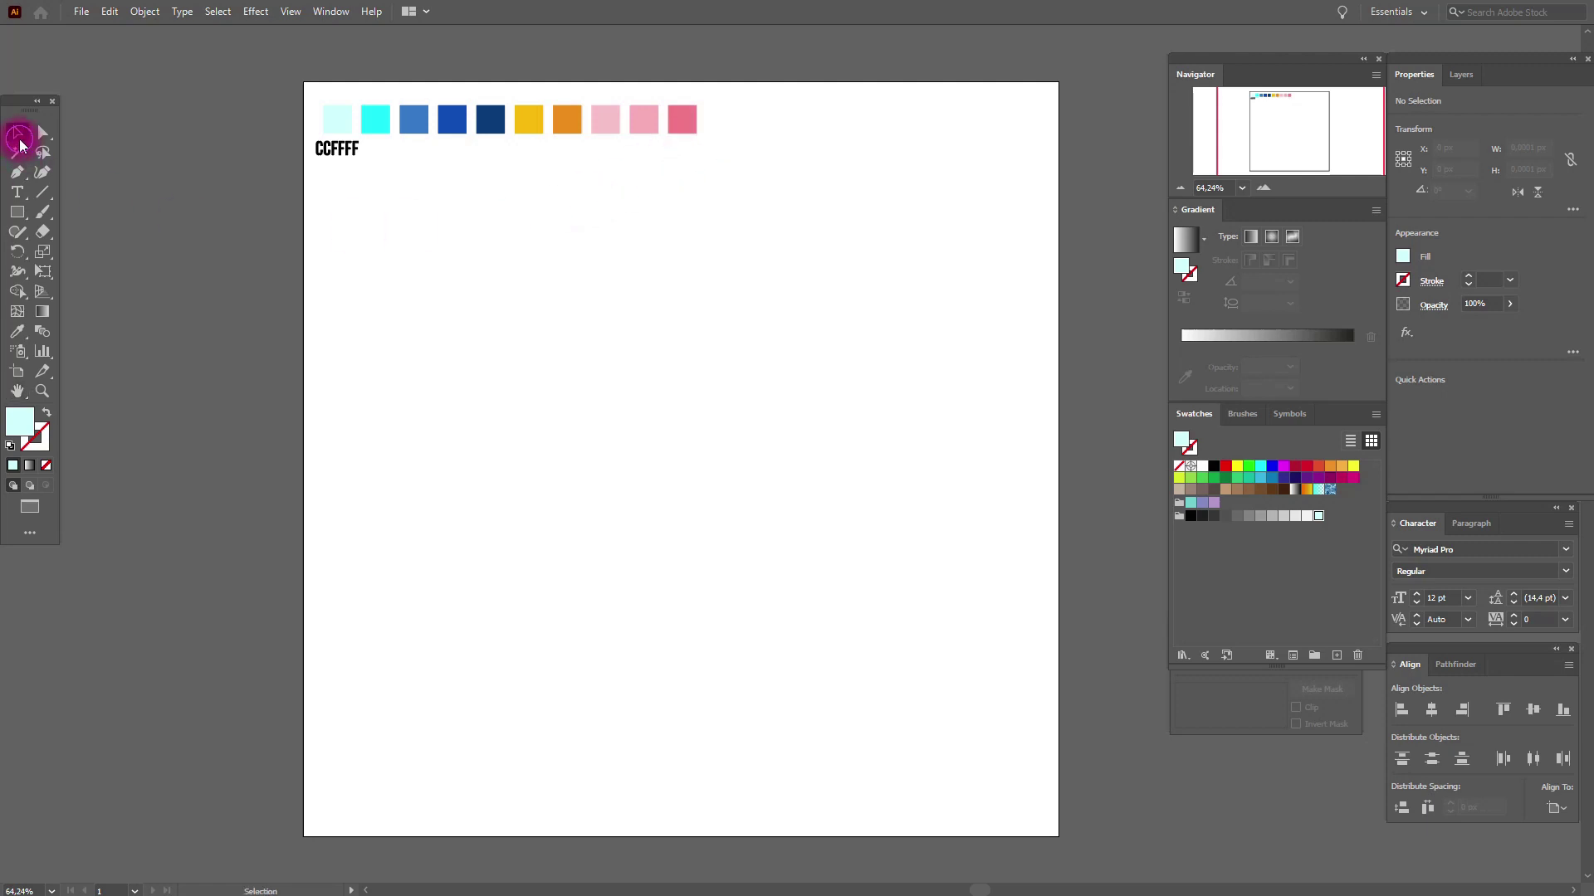
pyautogui.click(330, 156)
pyautogui.press('Delete')
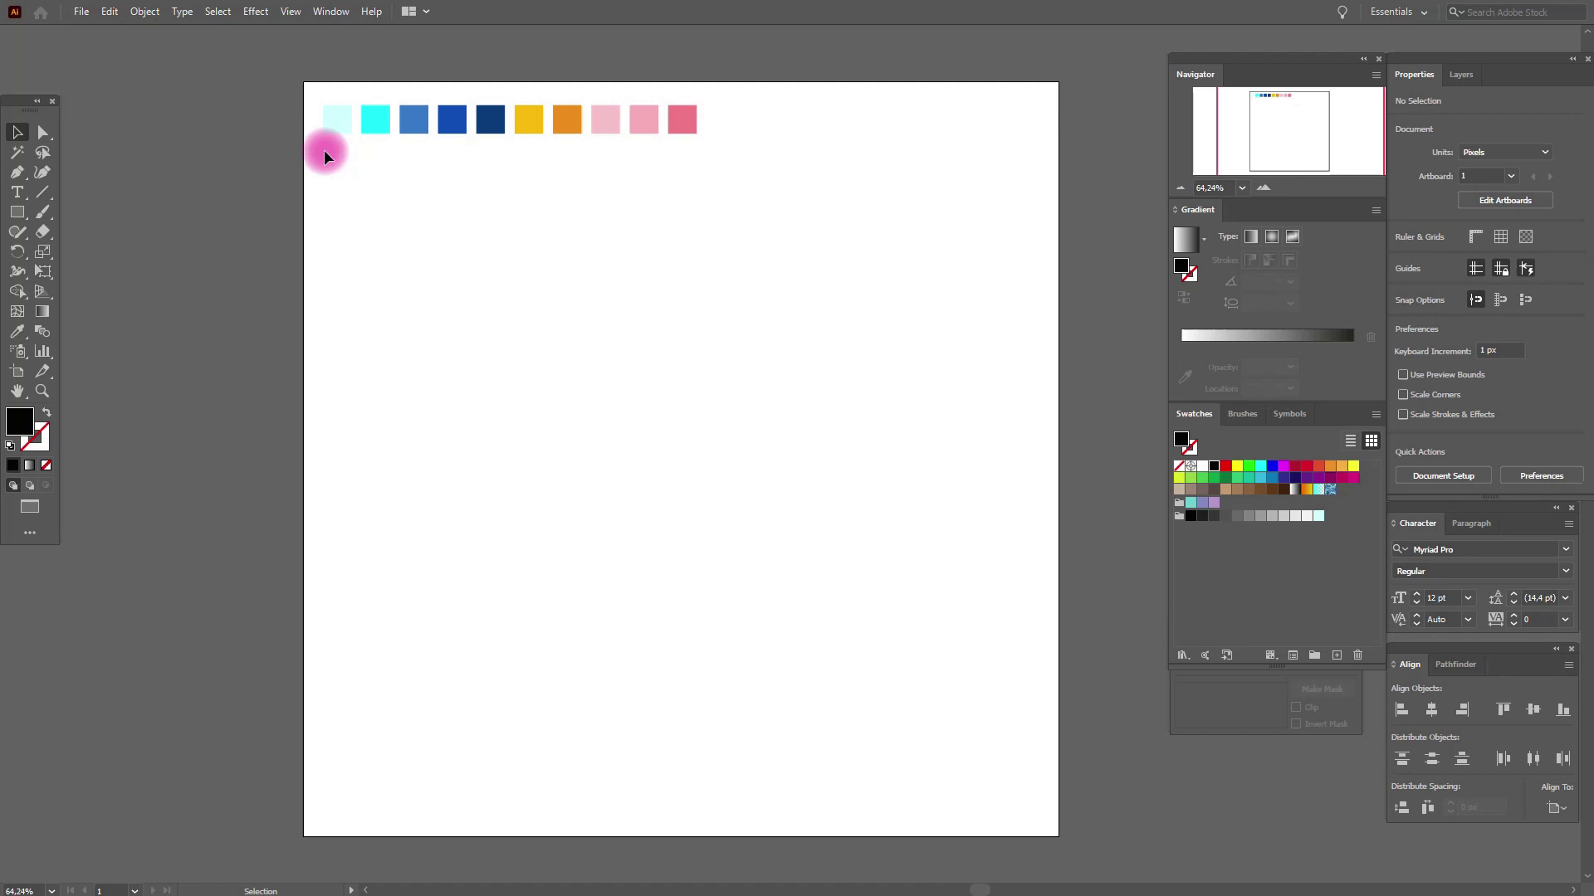
pyautogui.click(17, 330)
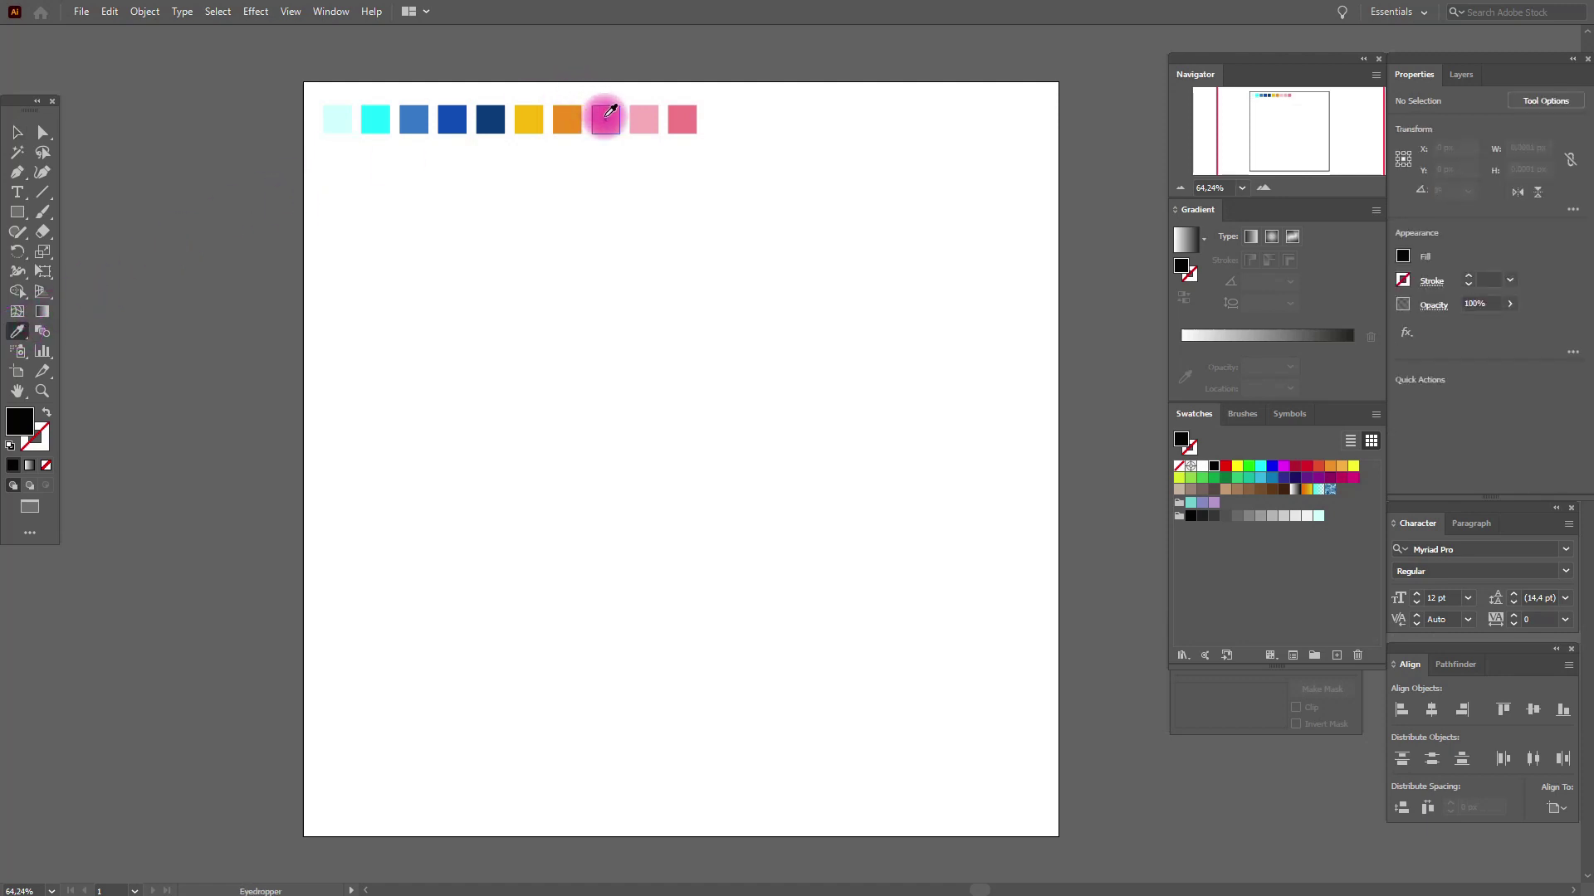
# Draw a light pink oval below the colour palette for the head
pyautogui.click(605, 116)
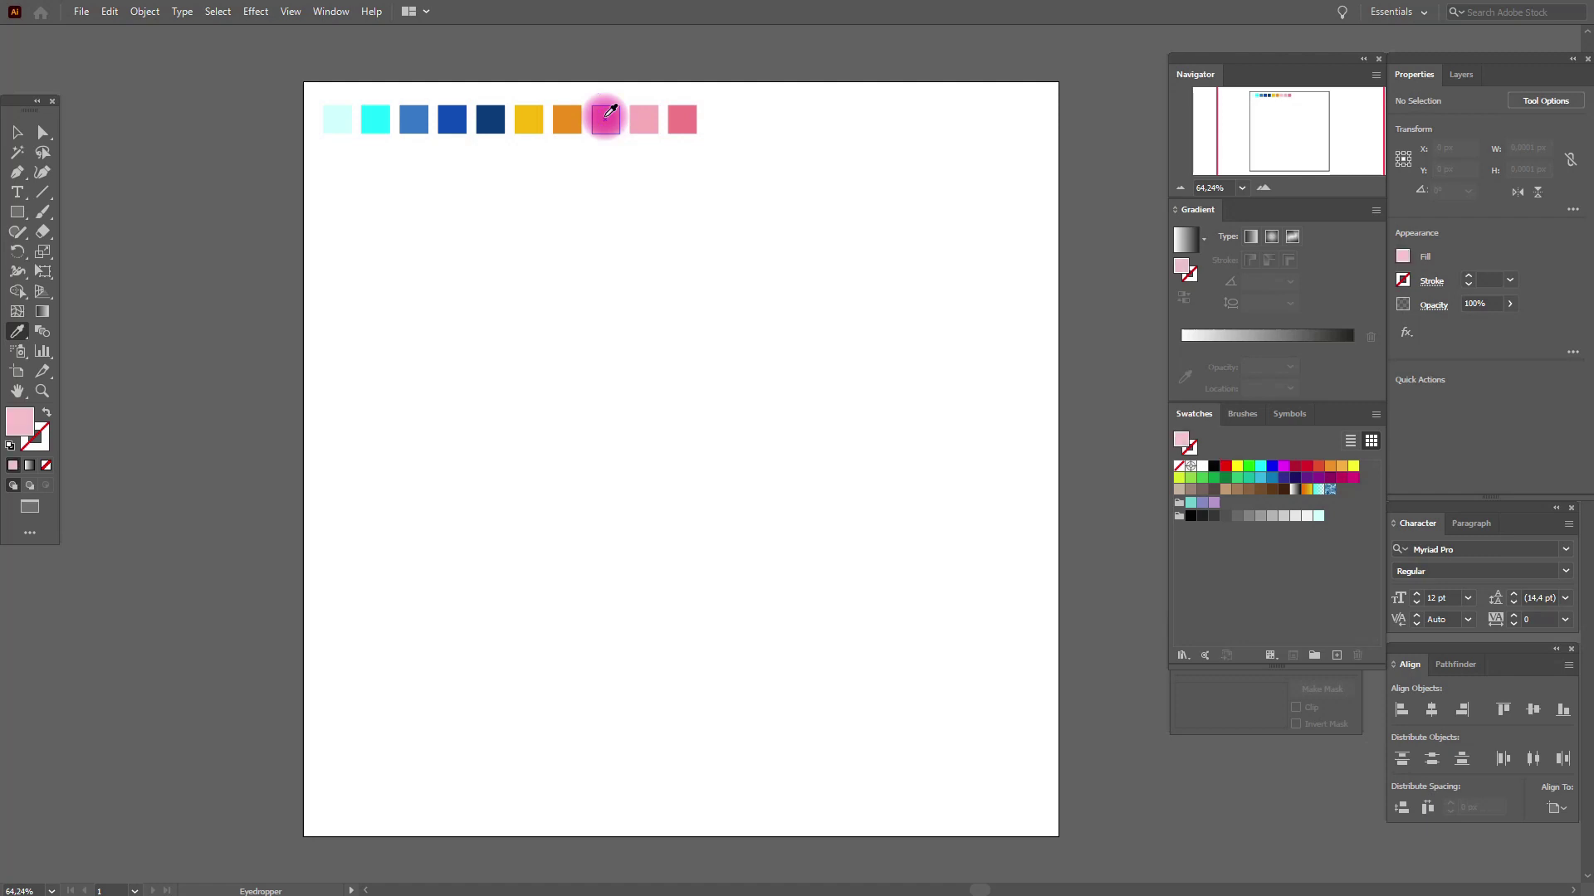
pyautogui.click(18, 211)
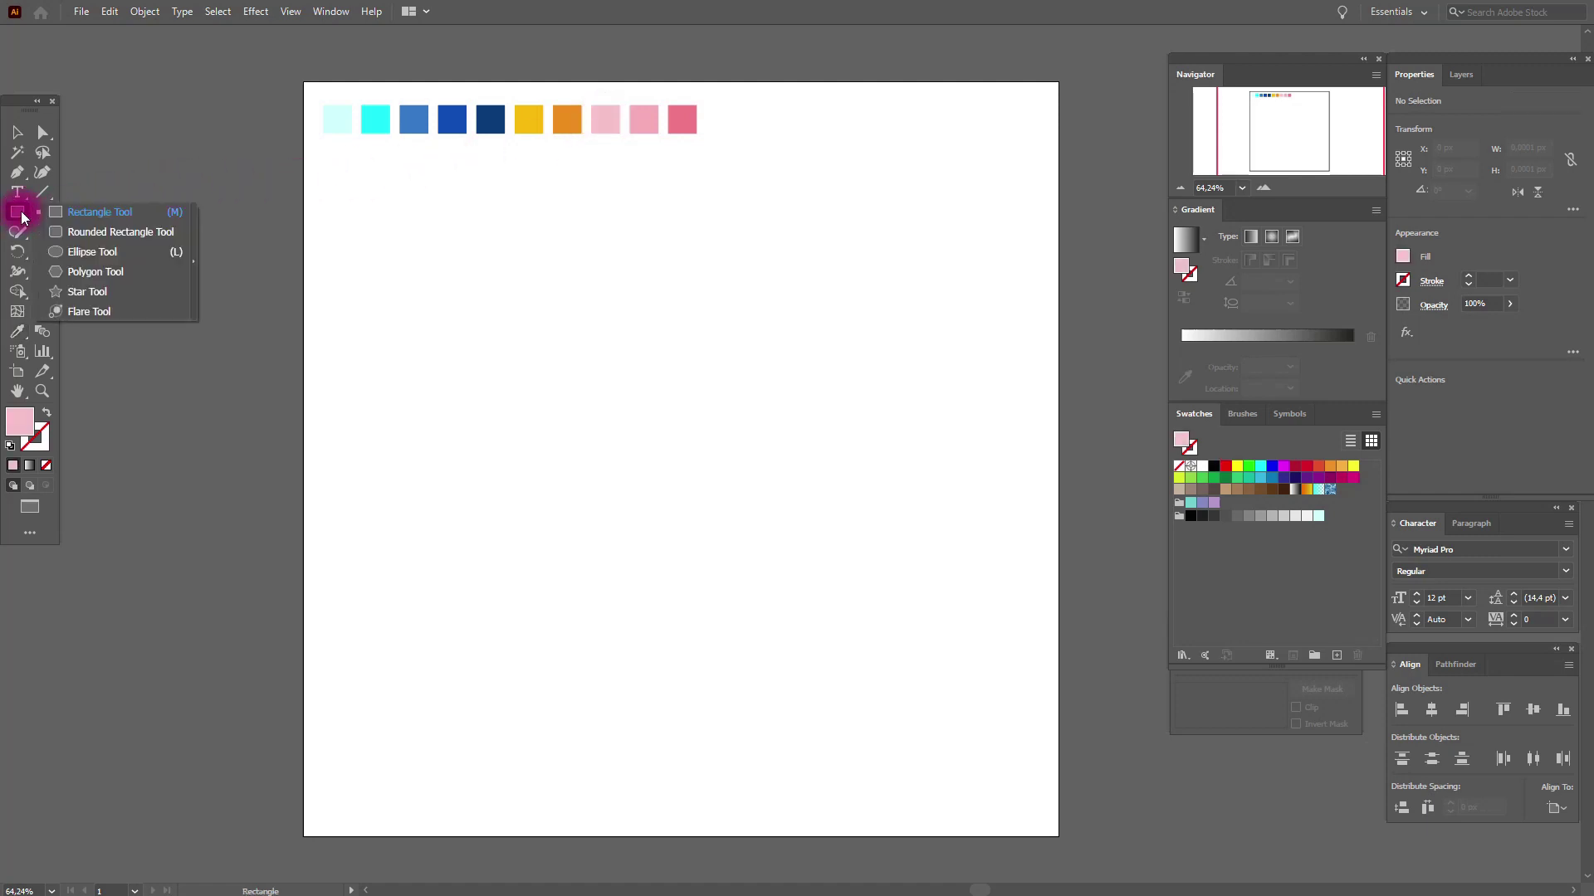
pyautogui.click(63, 251)
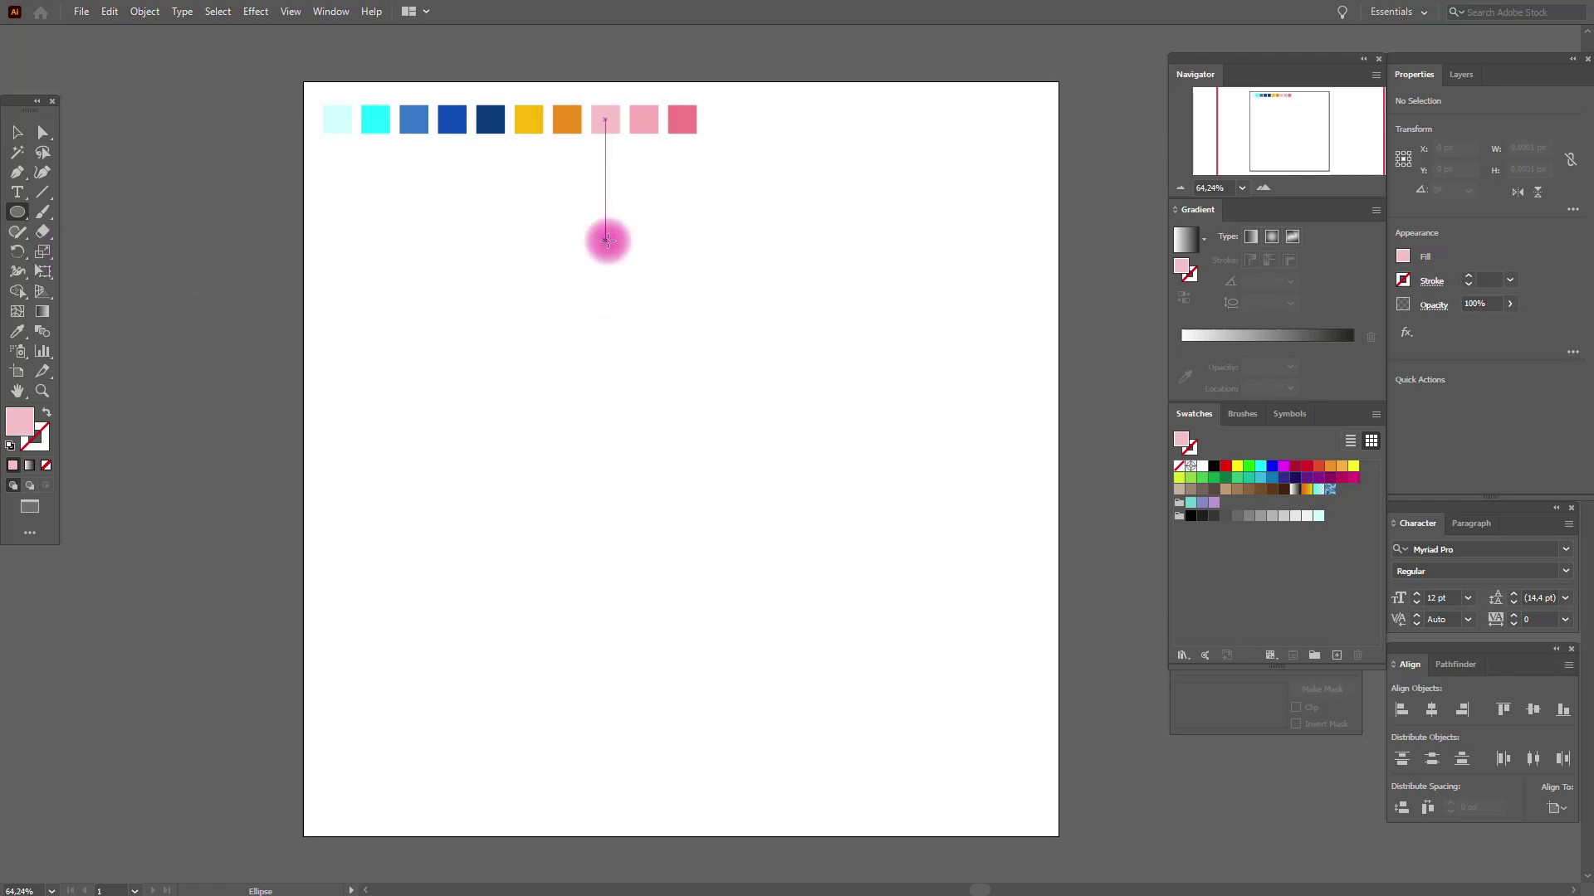
pyautogui.moveTo(605, 235); pyautogui.dragTo(676, 331)
# Reshape the oval's bottom and right anchors into an egg and tilt it about 12°
pyautogui.click(43, 132)
pyautogui.click(640, 331)
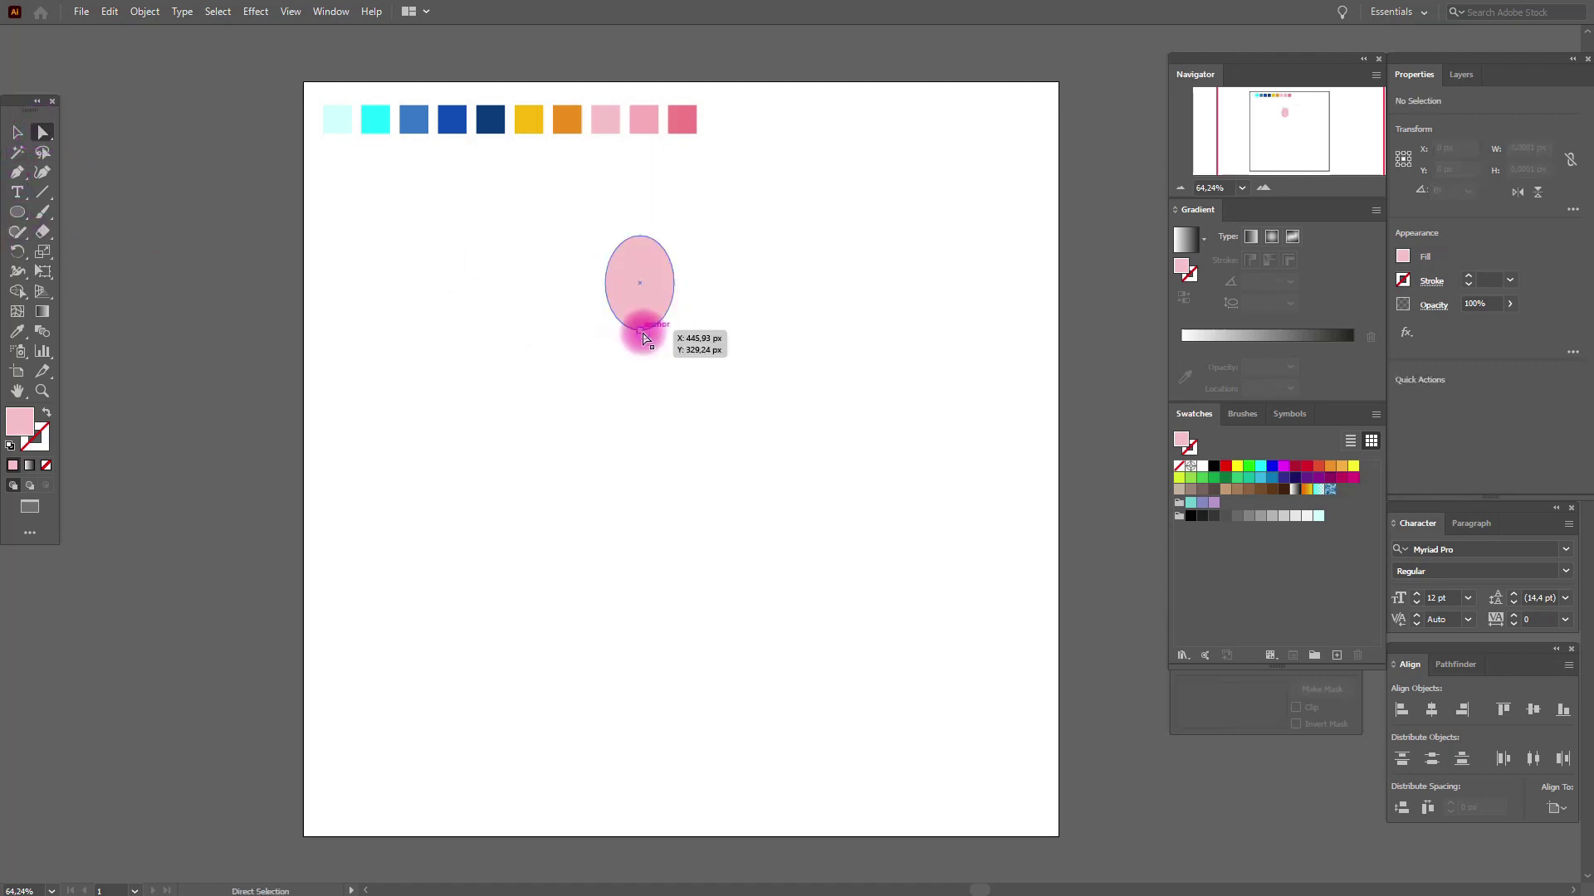
pyautogui.moveTo(641, 332); pyautogui.dragTo(640, 329)
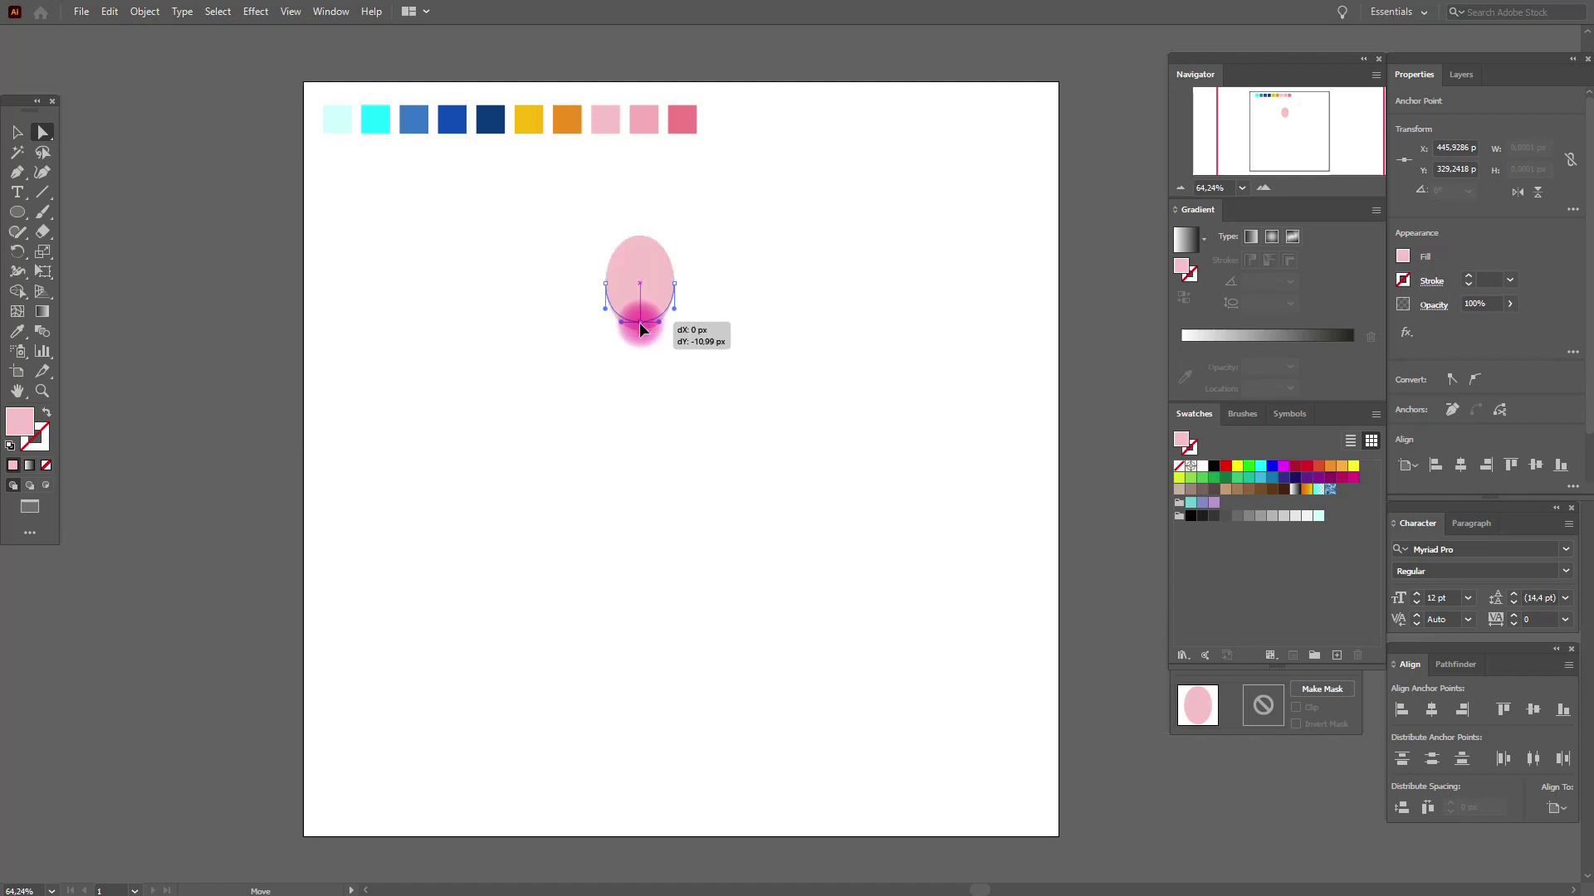
pyautogui.moveTo(639, 329); pyautogui.dragTo(640, 328)
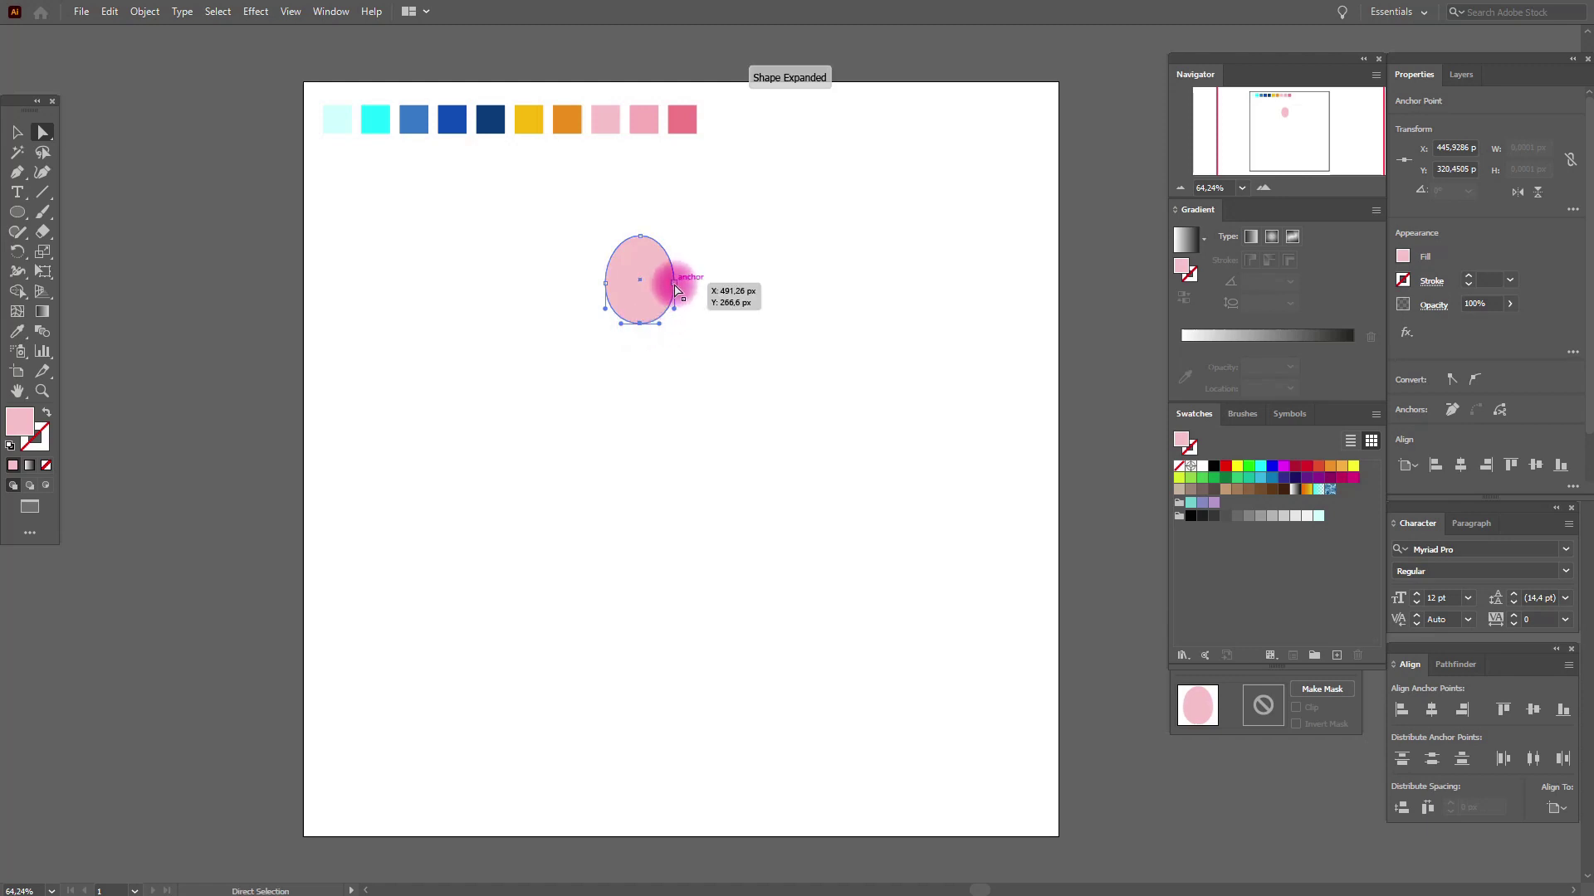
pyautogui.moveTo(676, 288); pyautogui.dragTo(669, 289)
pyautogui.click(17, 132)
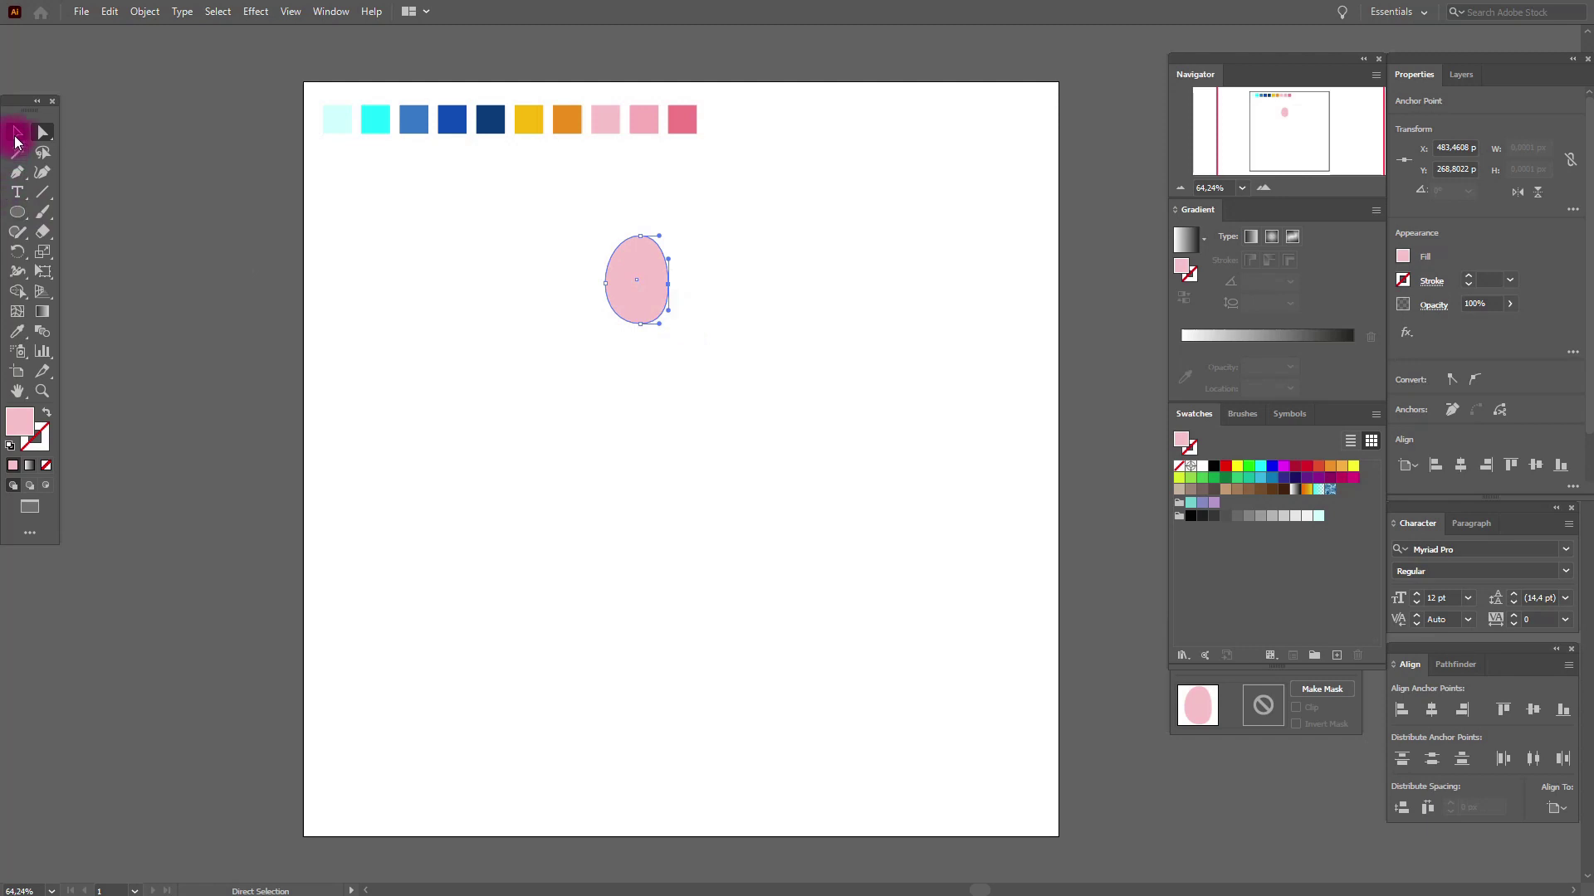
pyautogui.moveTo(676, 327); pyautogui.dragTo(696, 315)
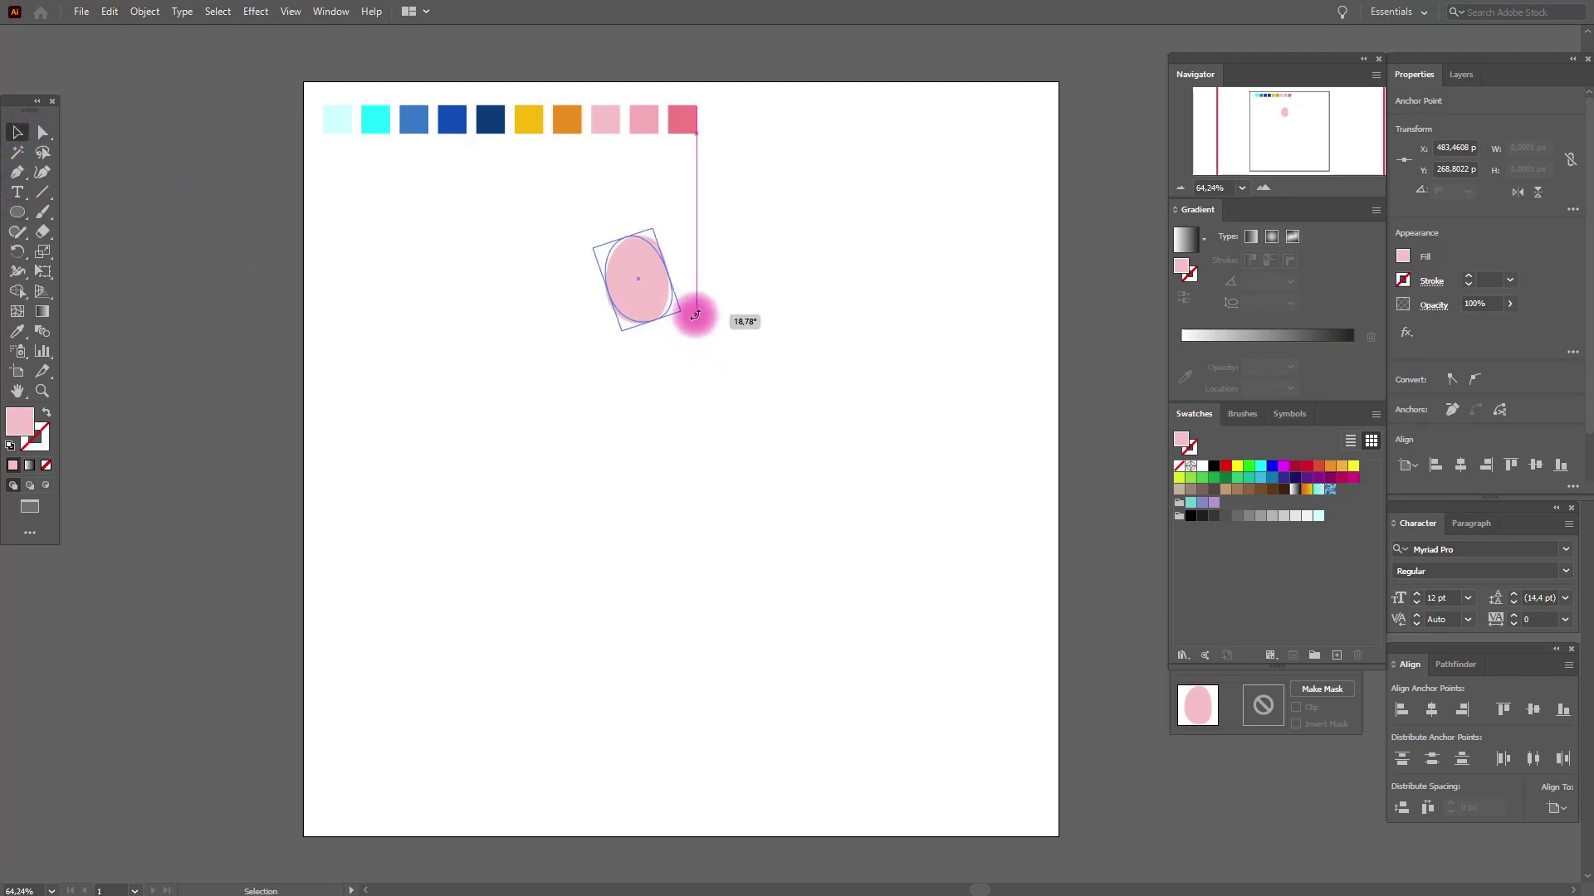
pyautogui.moveTo(696, 315); pyautogui.dragTo(686, 322)
pyautogui.click(702, 321)
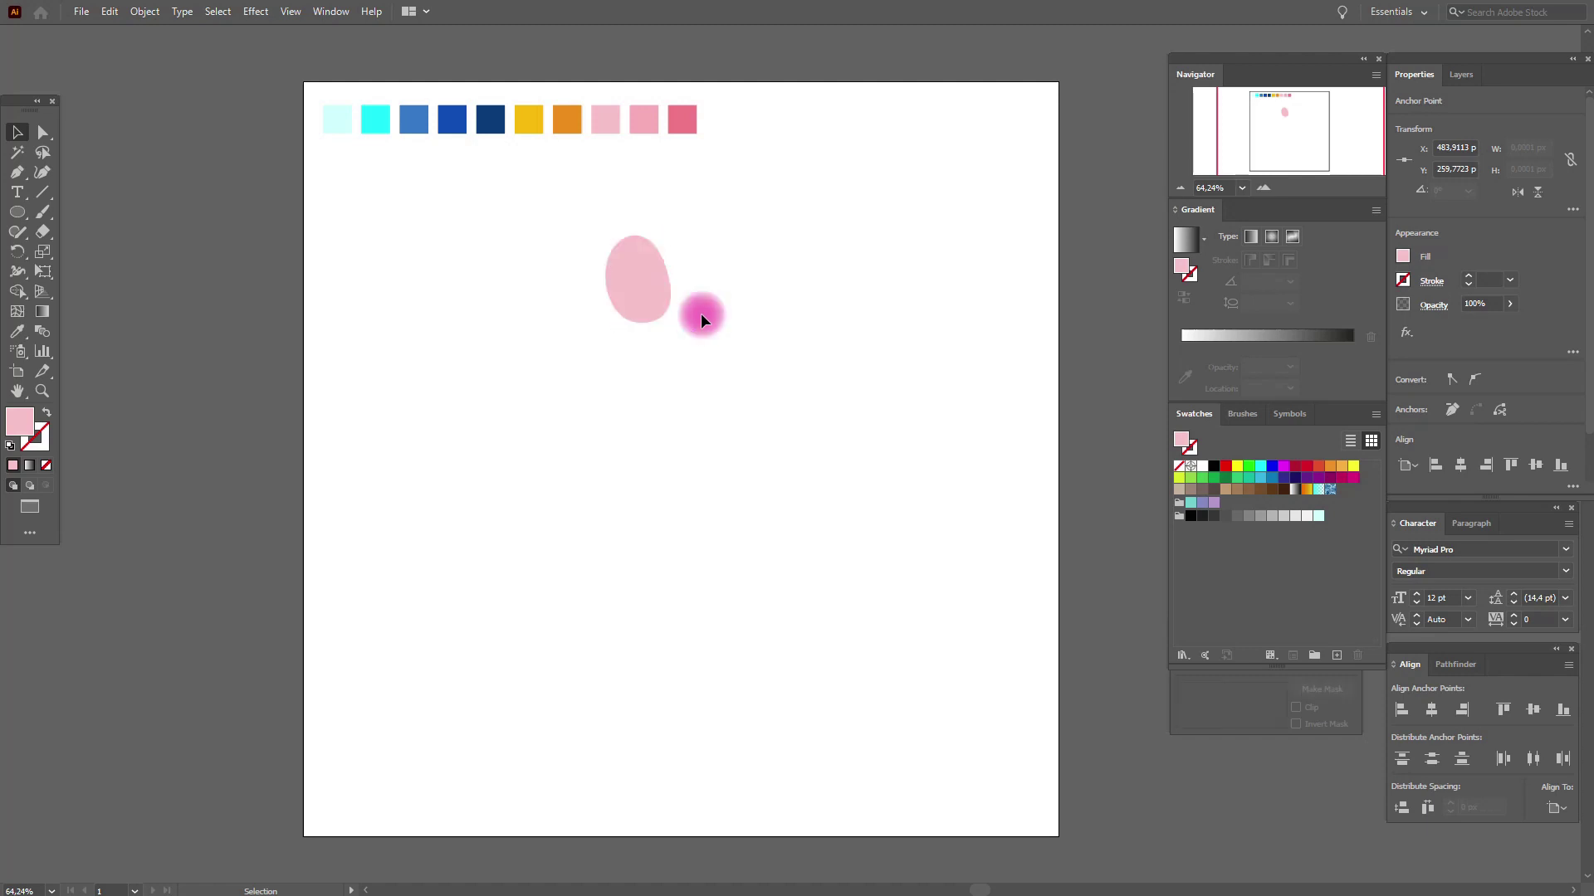
# Draw a closed pink neck path with a curved bottom under the head
pyautogui.click(27, 176)
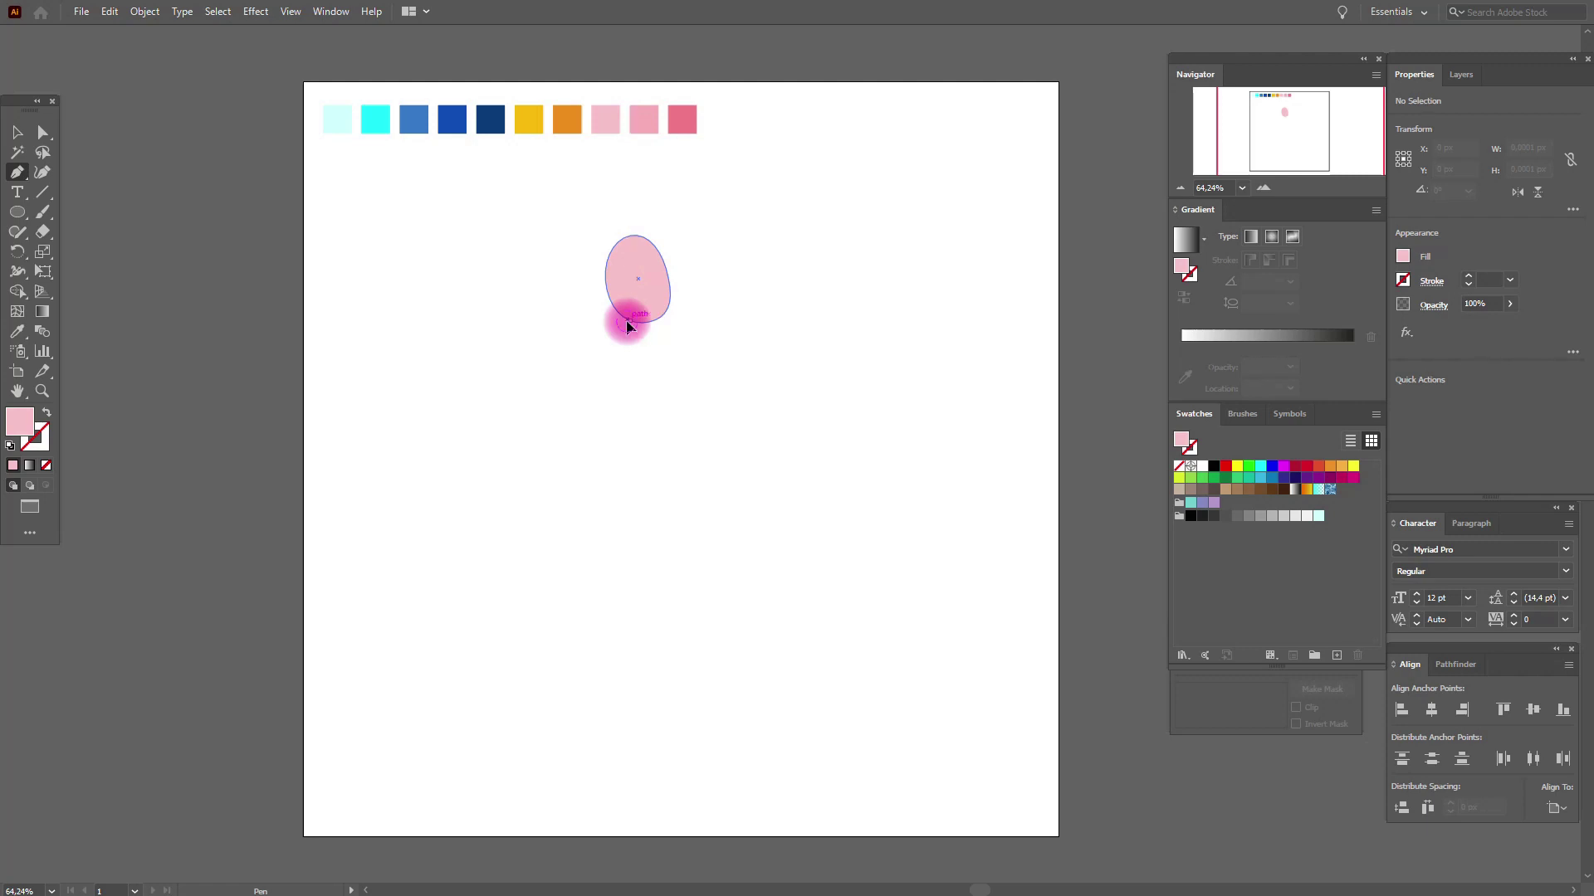
pyautogui.click(629, 321)
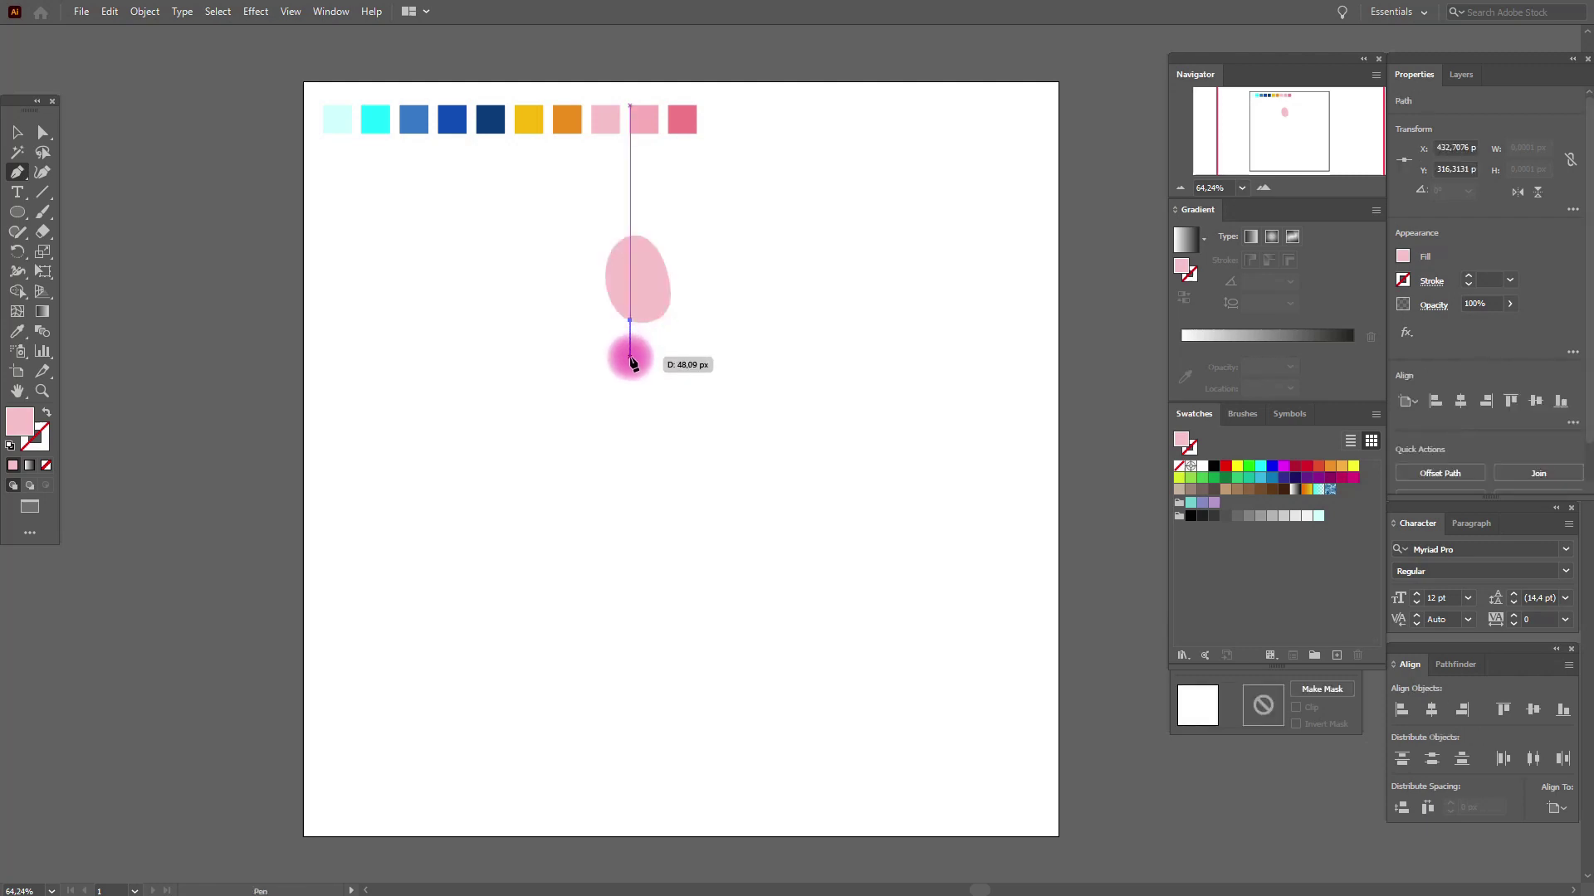
pyautogui.click(630, 357)
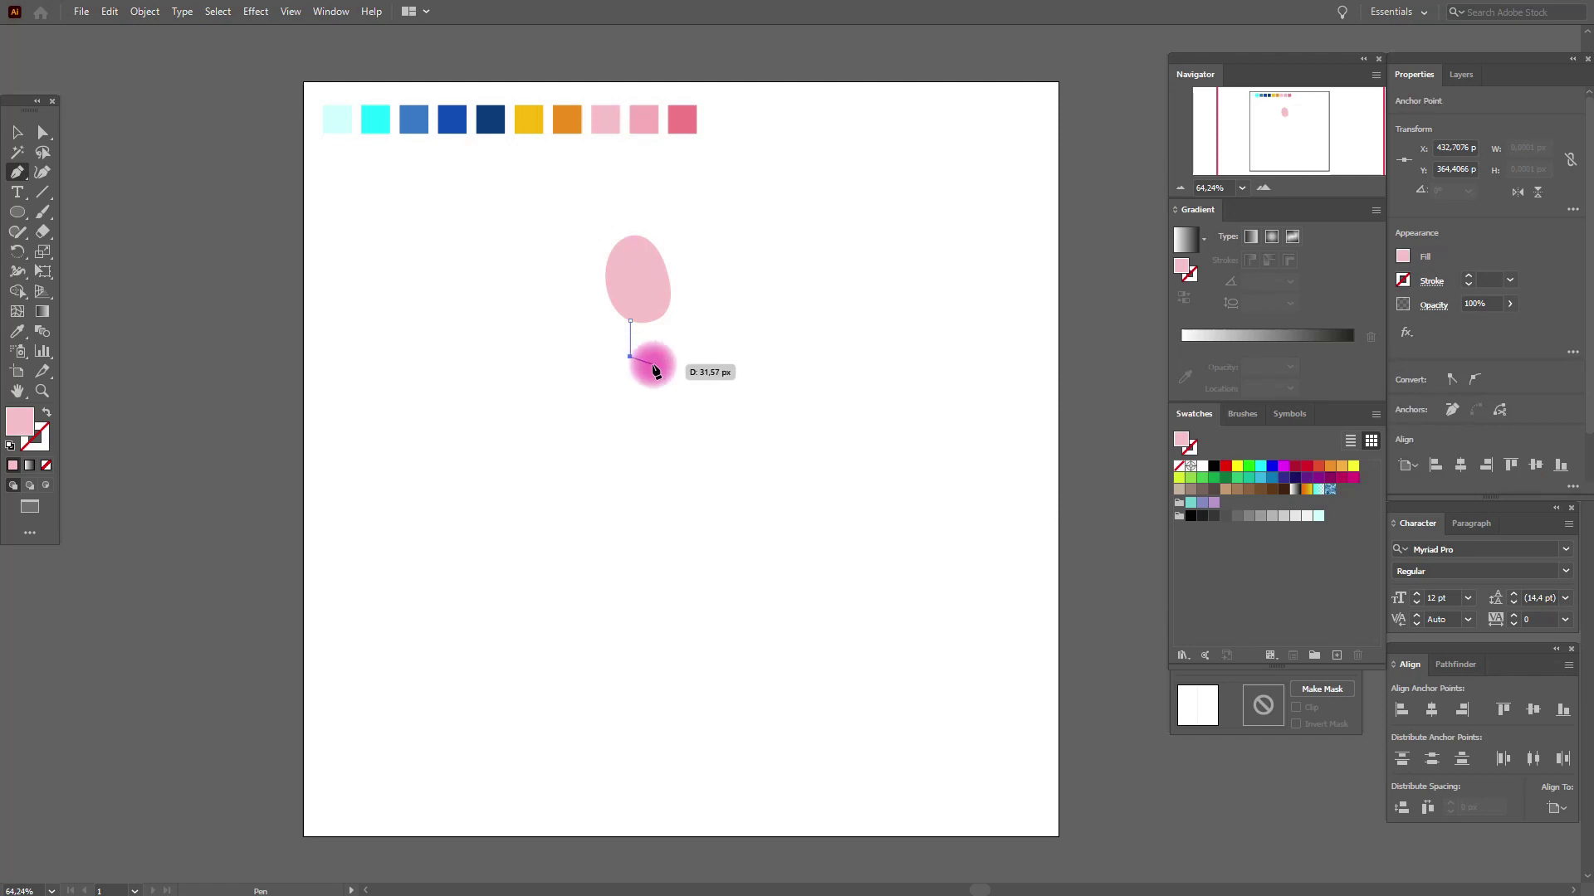
pyautogui.moveTo(658, 362); pyautogui.dragTo(709, 366)
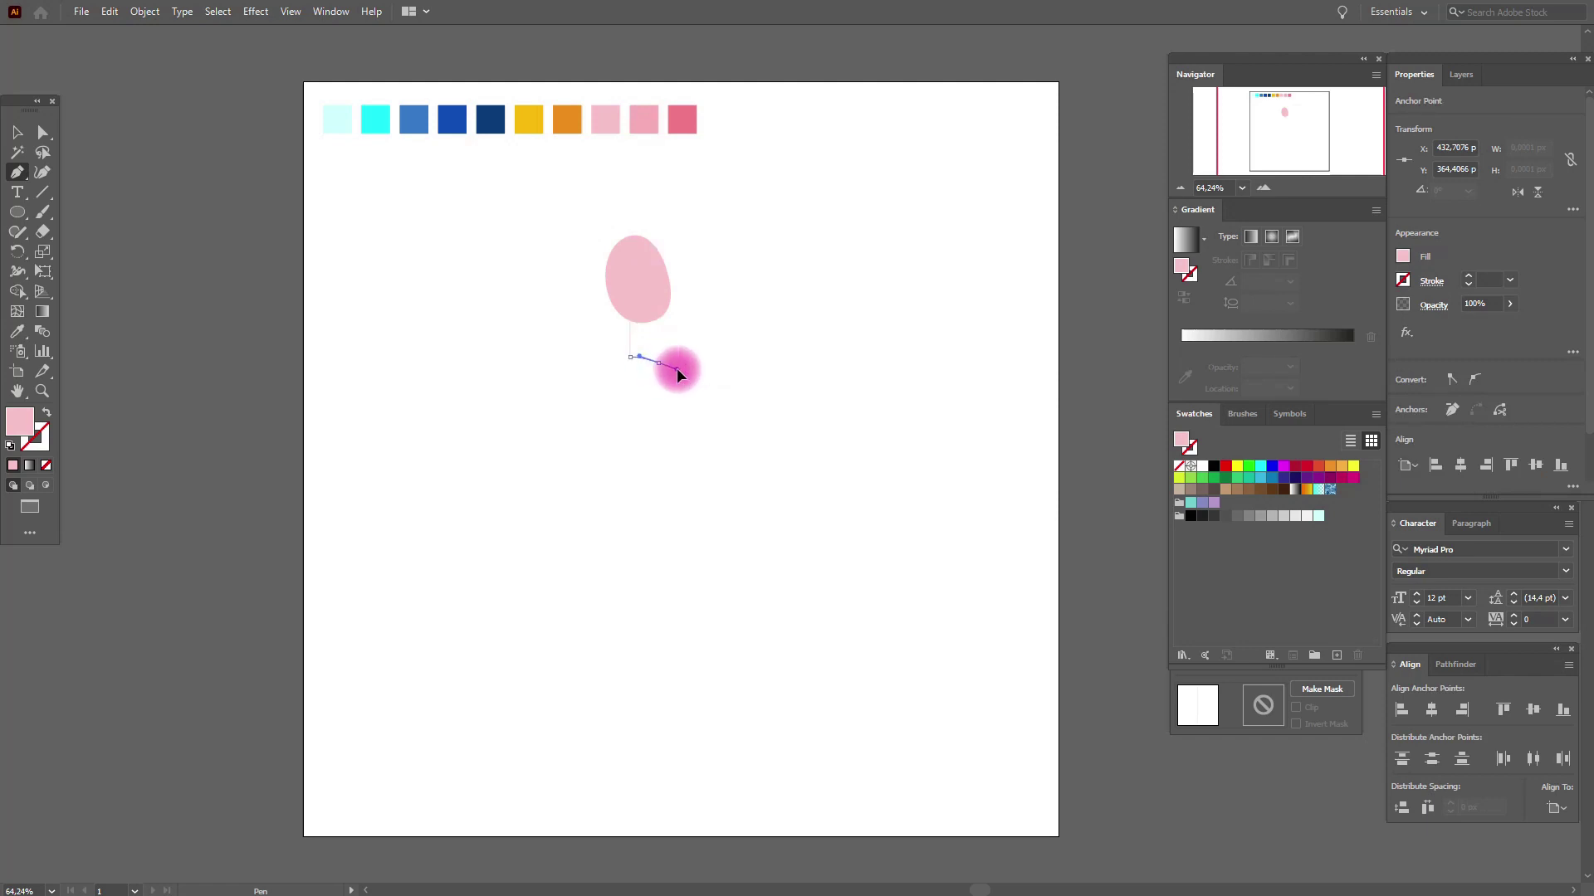
pyautogui.moveTo(709, 365); pyautogui.dragTo(658, 363)
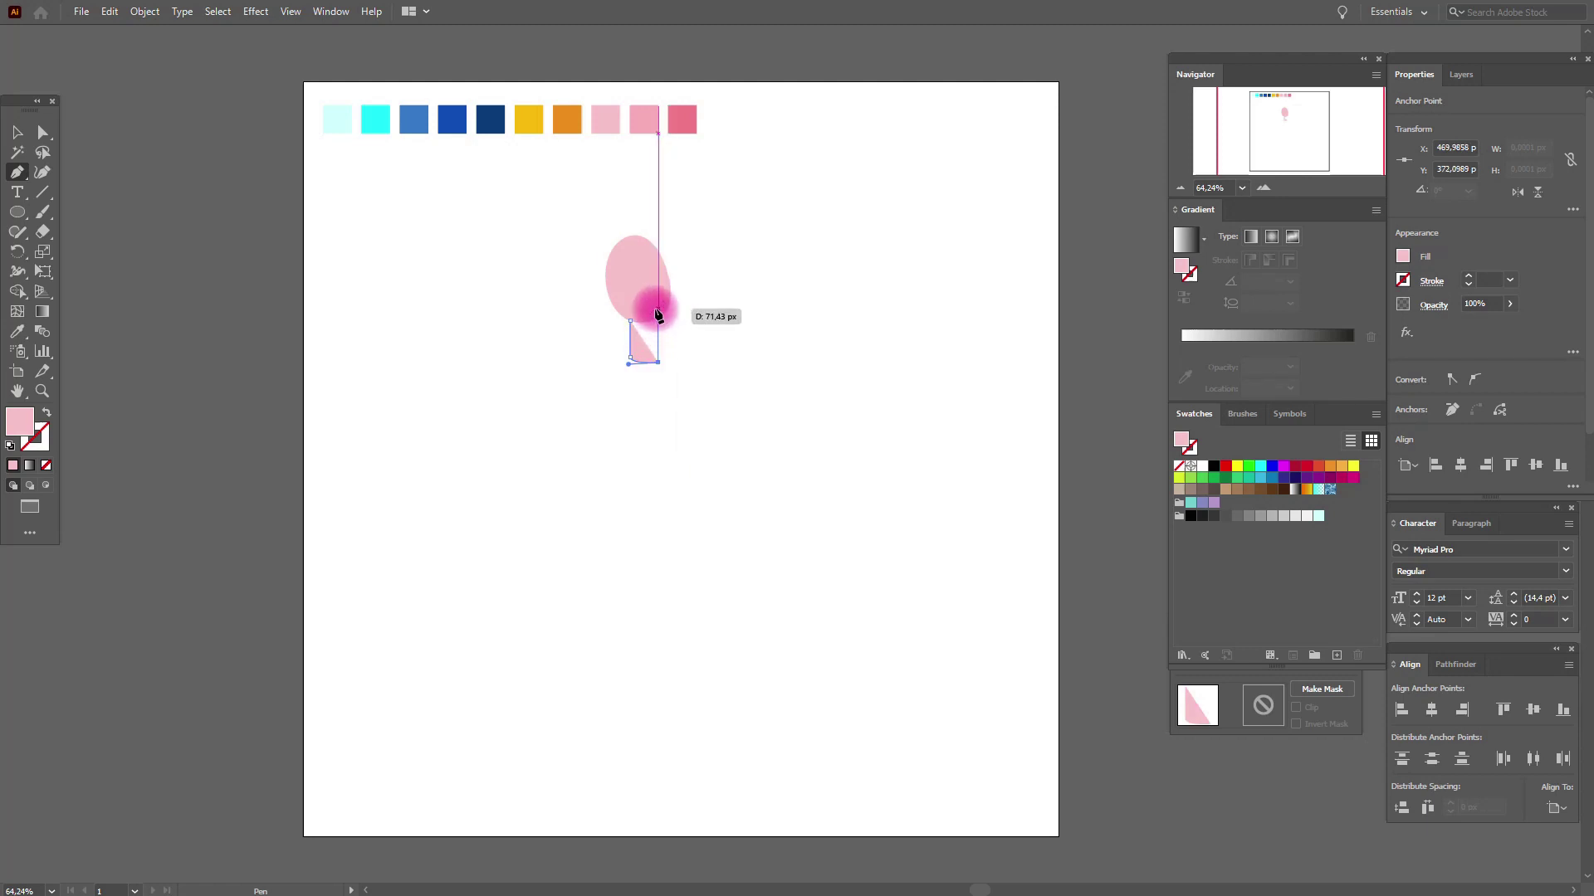
pyautogui.click(657, 311)
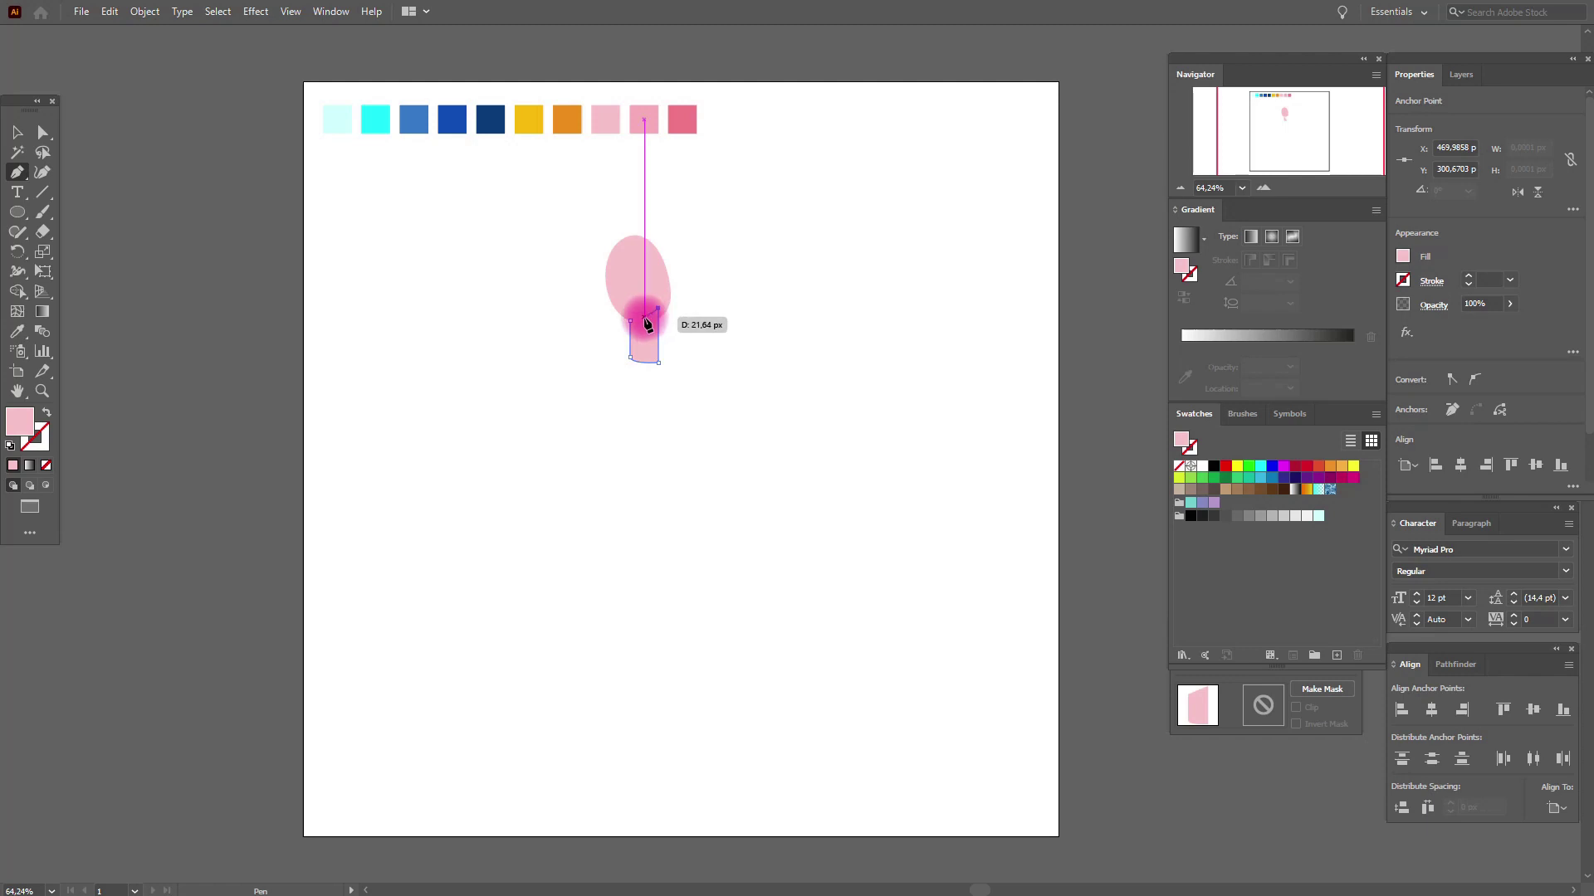
pyautogui.click(632, 323)
pyautogui.click(17, 132)
pyautogui.click(351, 256)
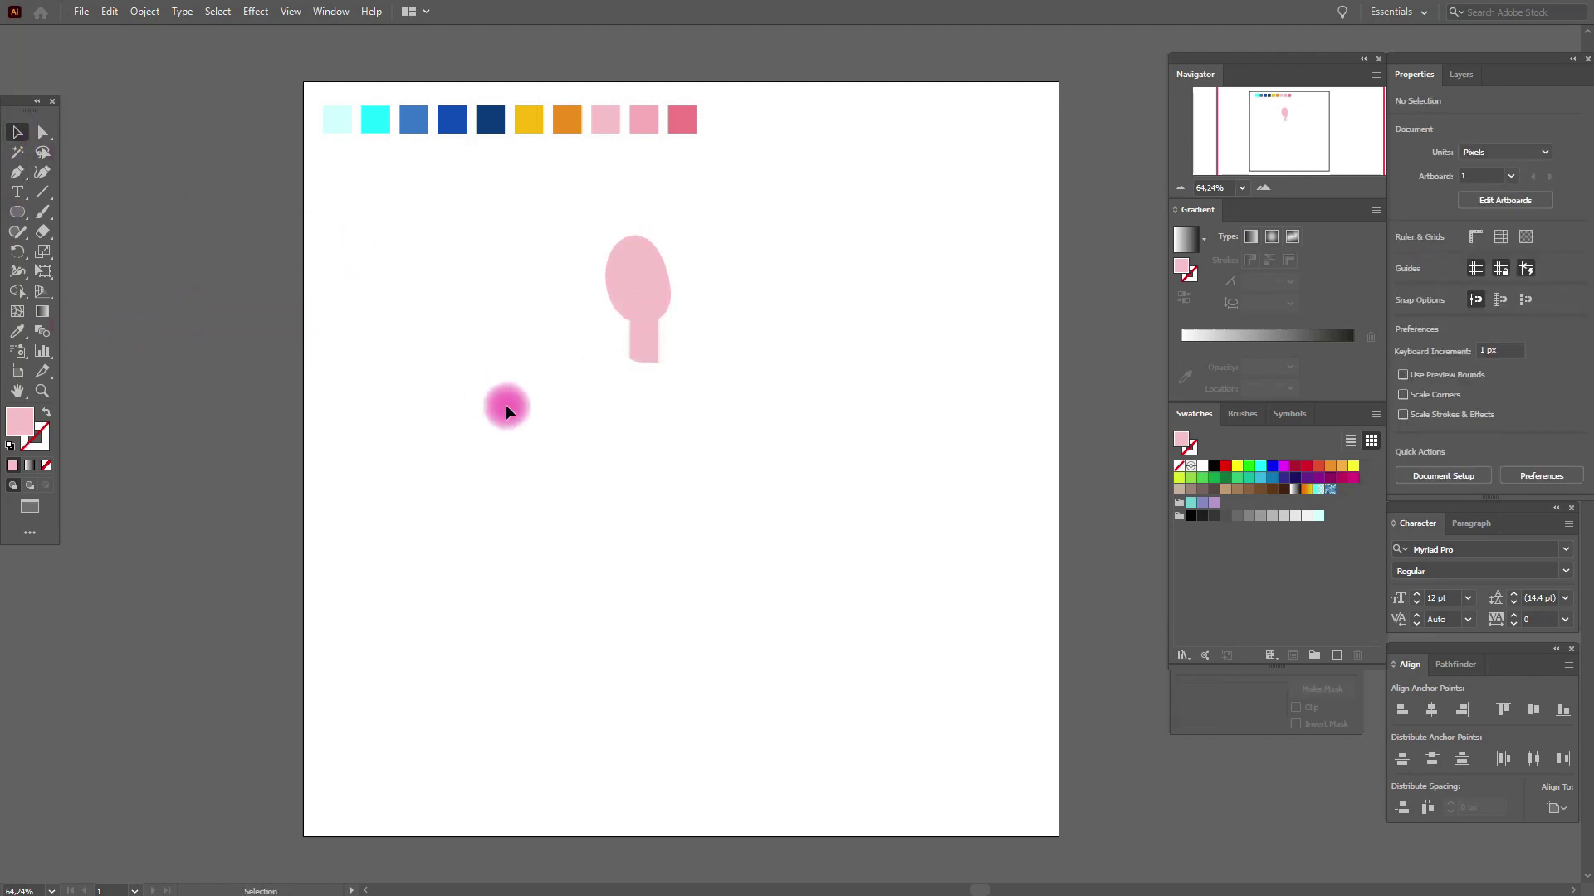
# Nudge the neck left and lift its upper-left anchor to tuck it under the head
pyautogui.click(642, 351)
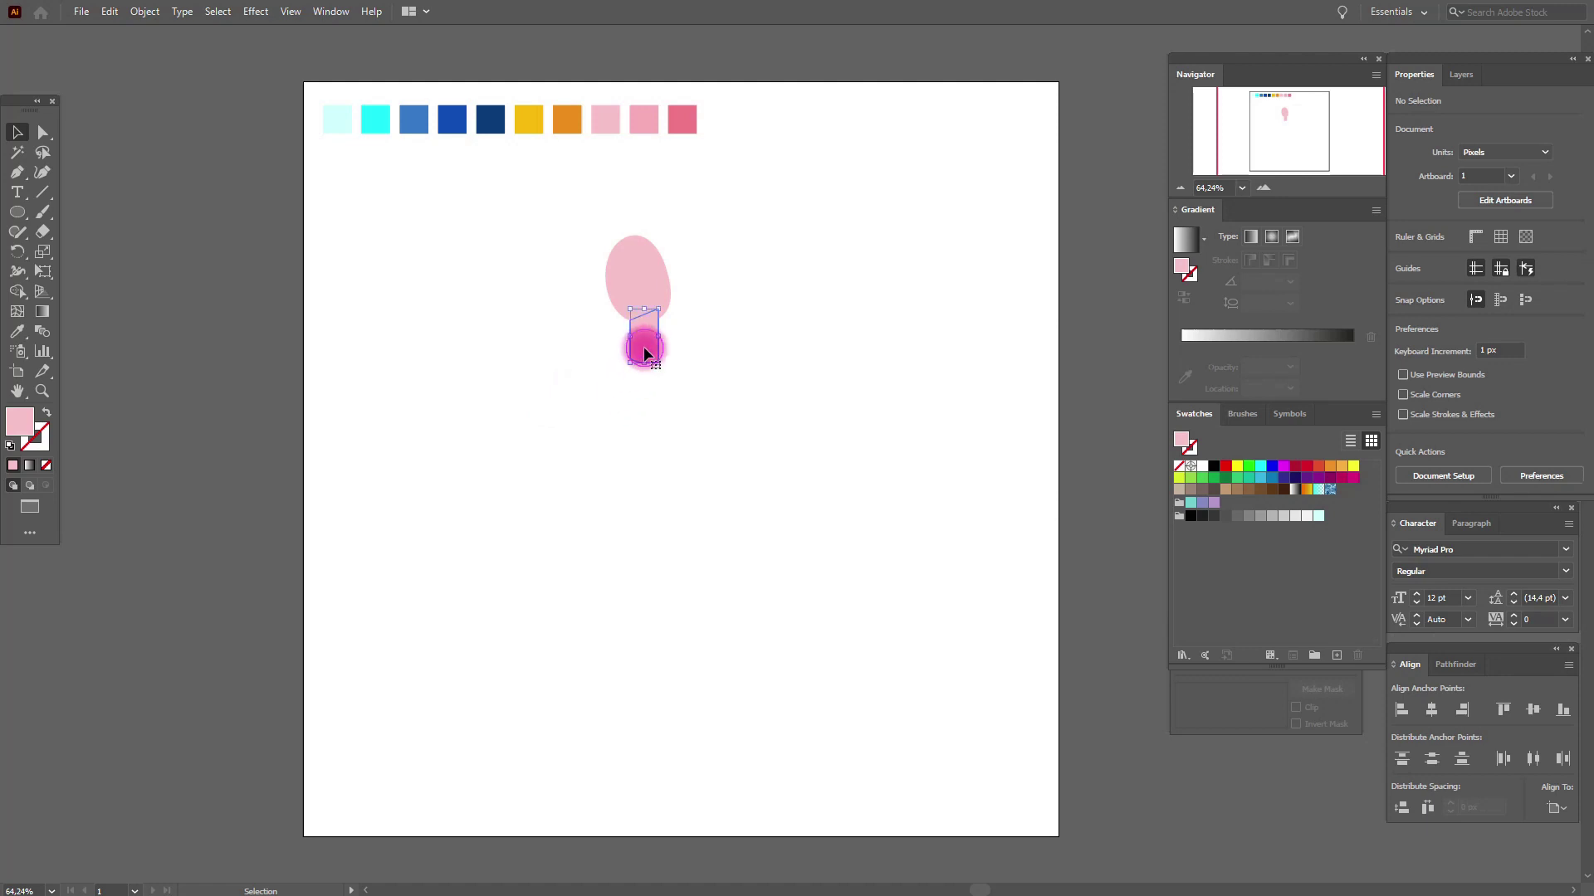
pyautogui.press('Left')
pyautogui.press('Left')
pyautogui.click(588, 362)
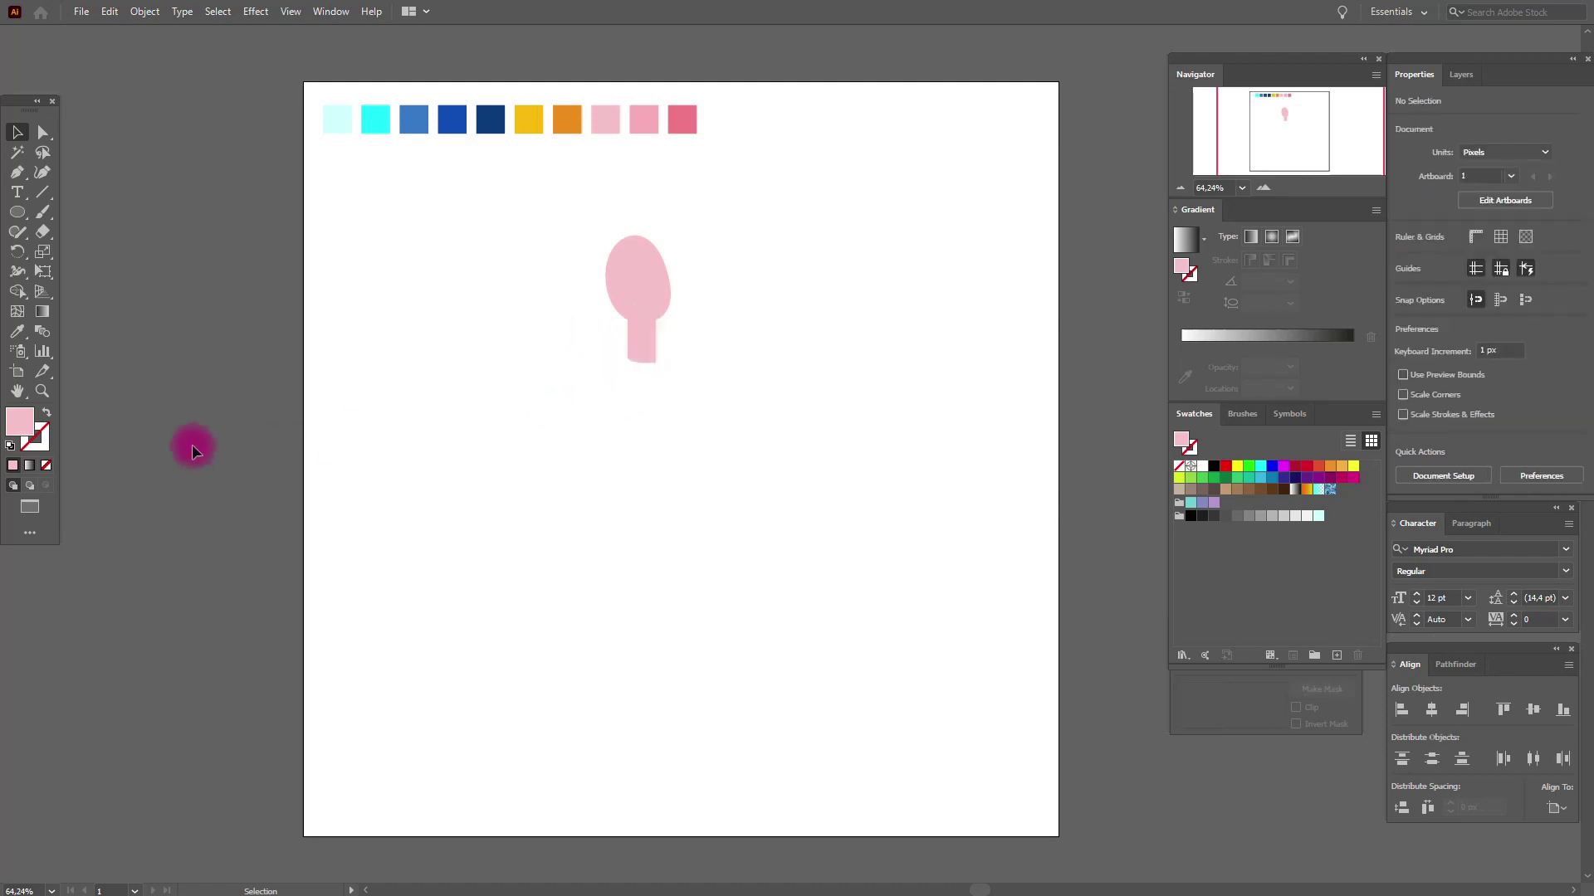
pyautogui.click(46, 396)
pyautogui.click(730, 455)
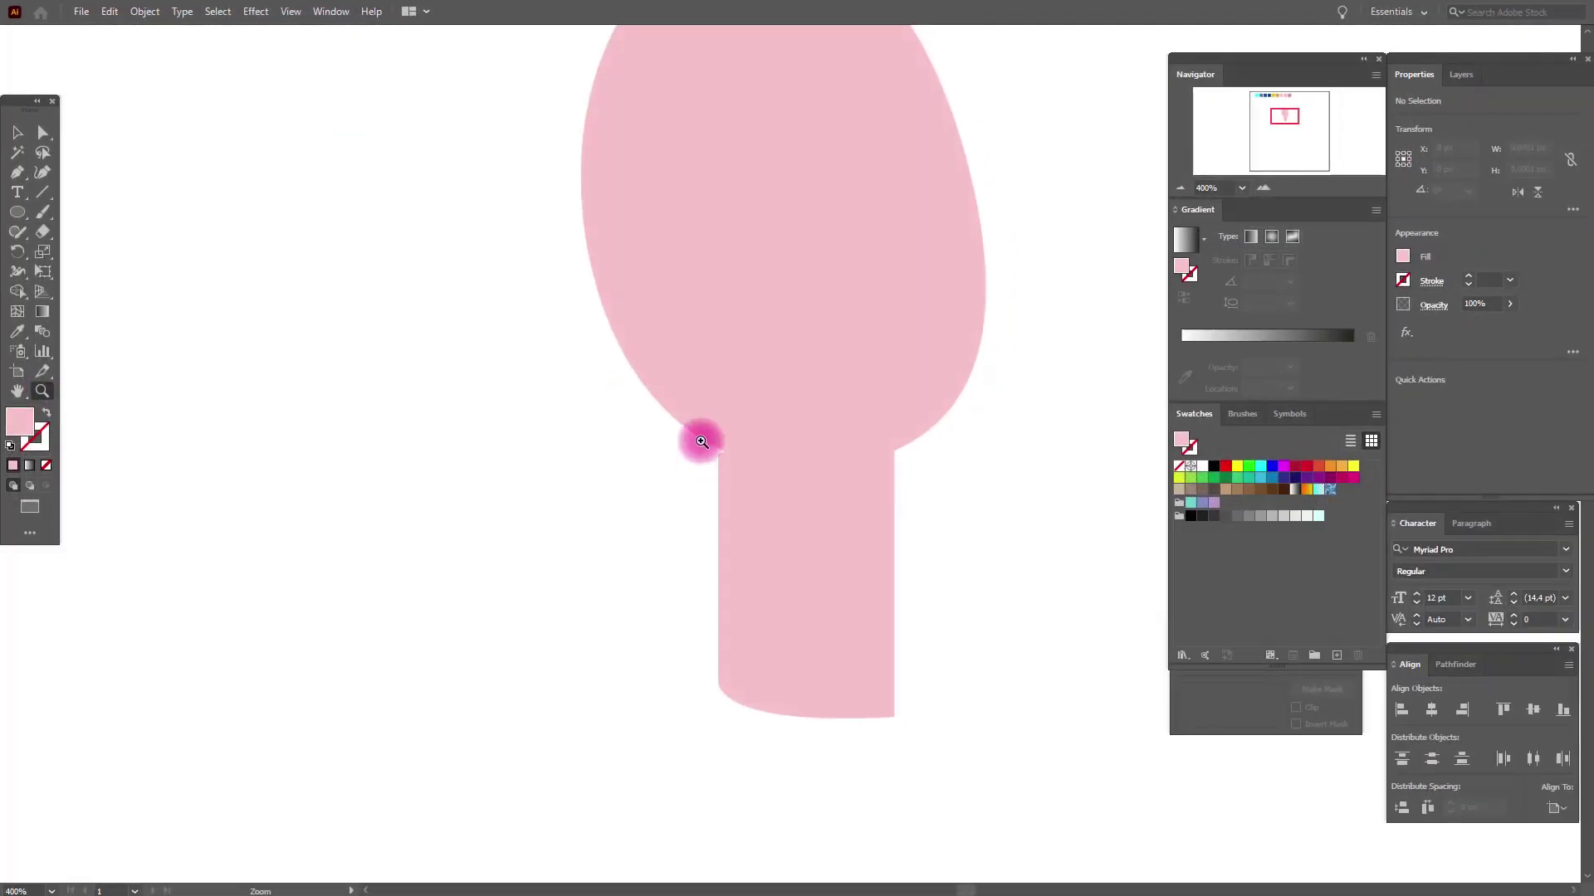
pyautogui.click(43, 132)
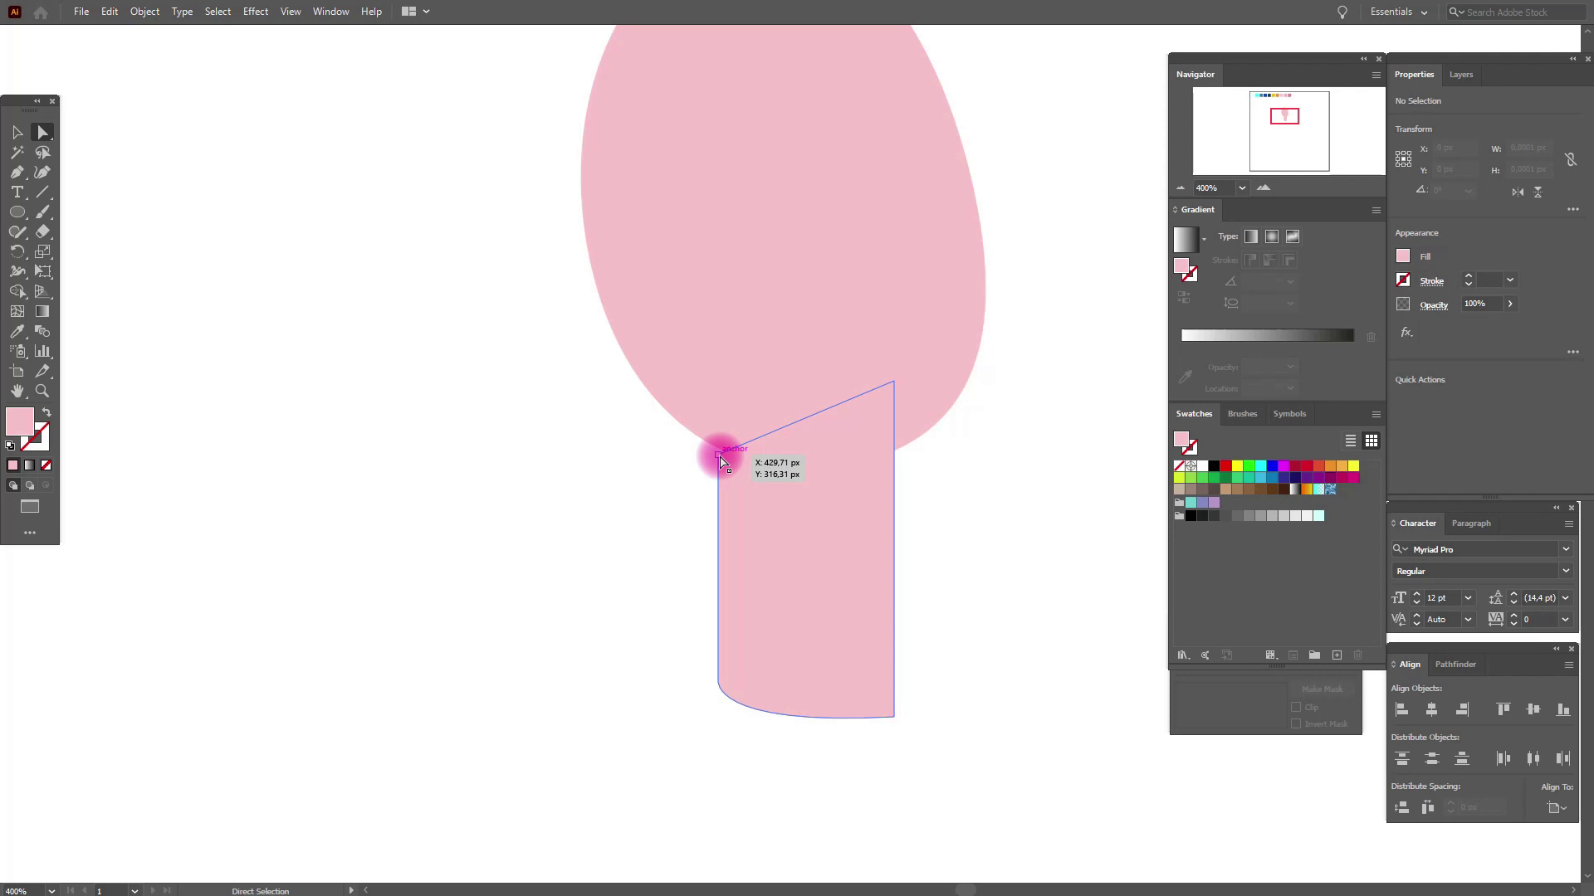
pyautogui.click(719, 456)
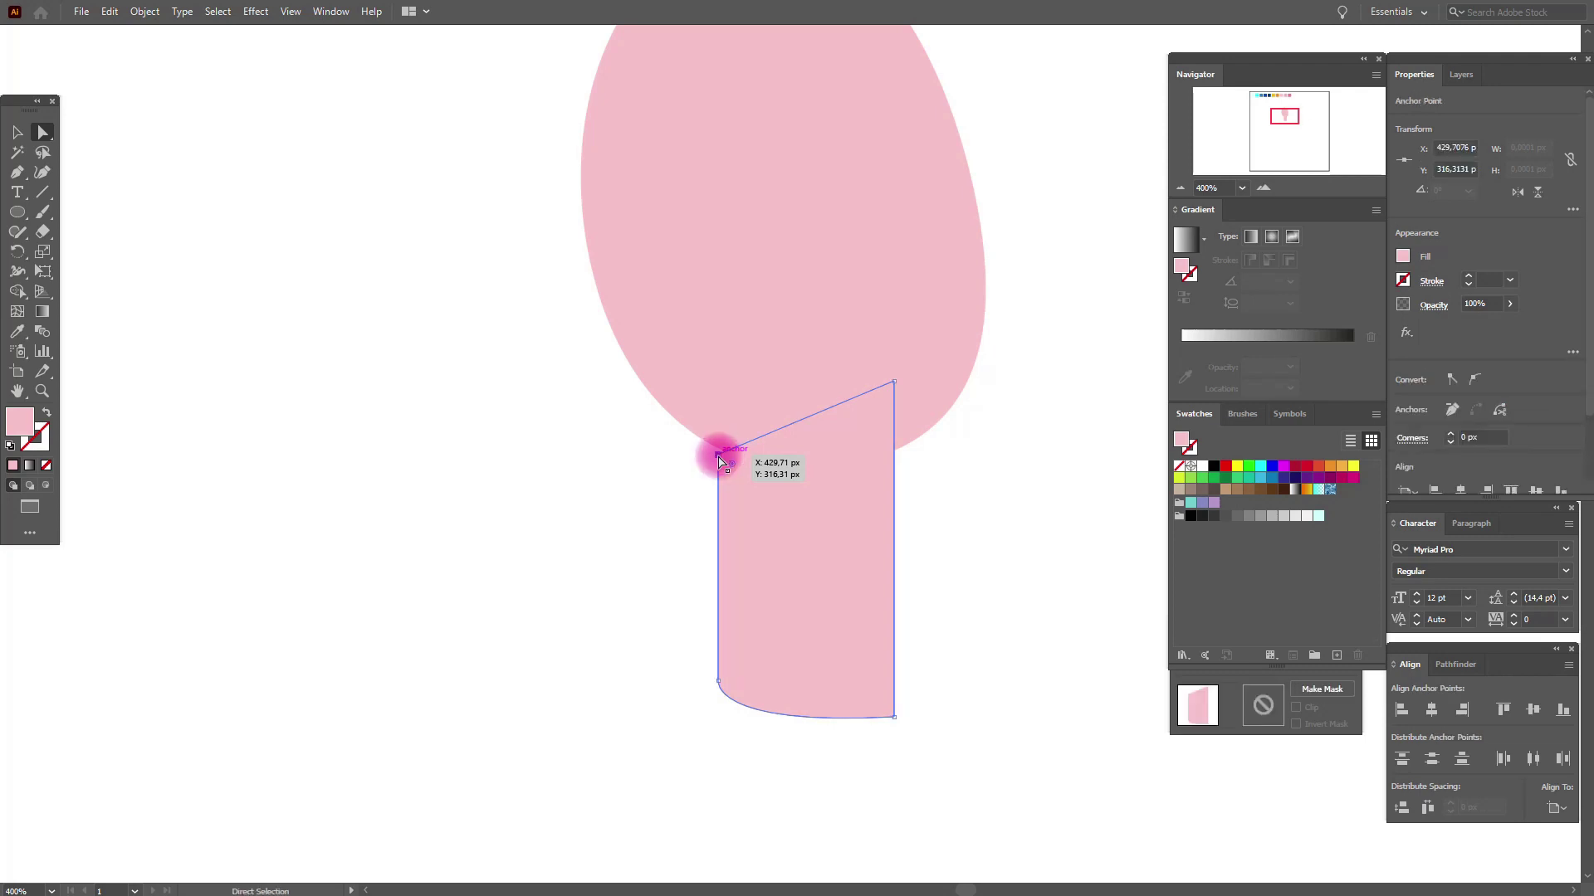
pyautogui.moveTo(719, 455); pyautogui.dragTo(717, 448)
pyautogui.click(674, 474)
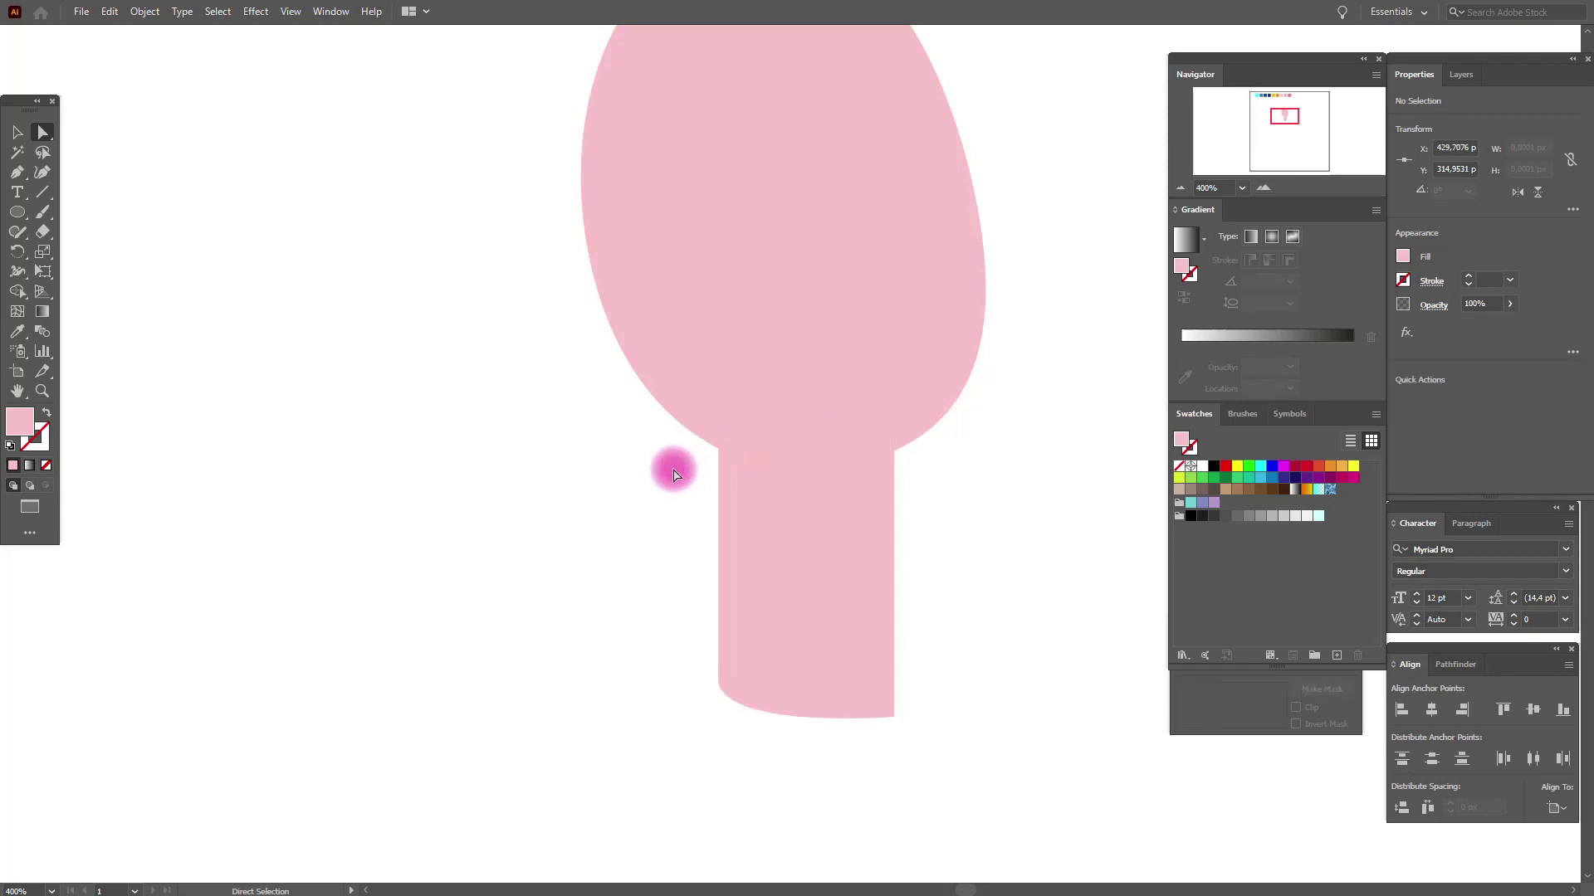
pyautogui.hotkey('ctrl', '0')
pyautogui.click(17, 333)
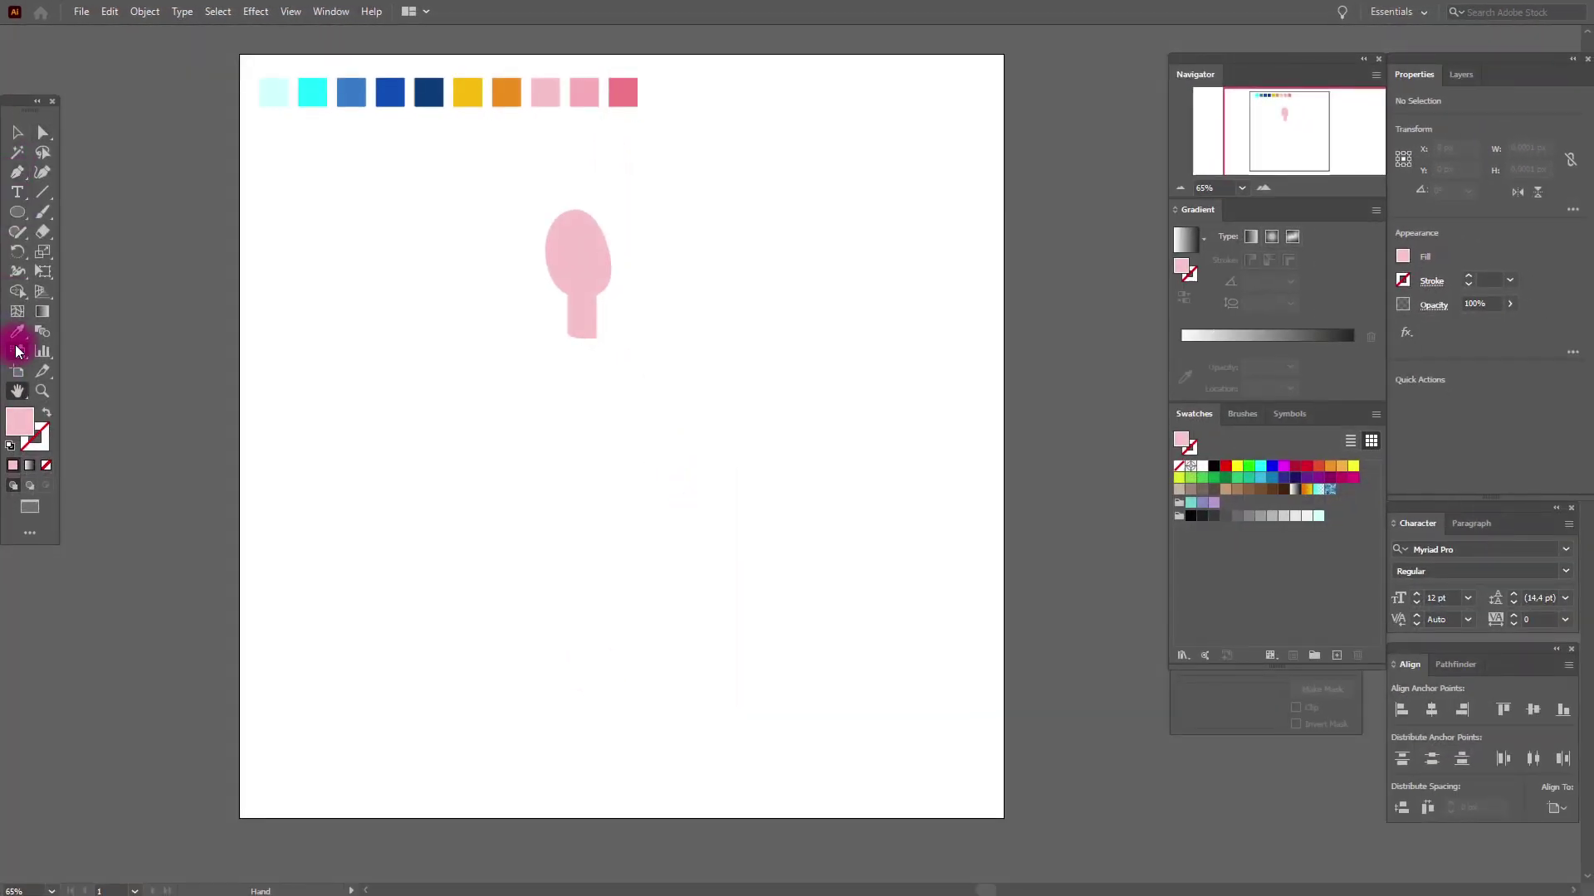
# Start a yellow torso path at the neck's bottom, curving its left side down
pyautogui.click(467, 93)
pyautogui.click(17, 172)
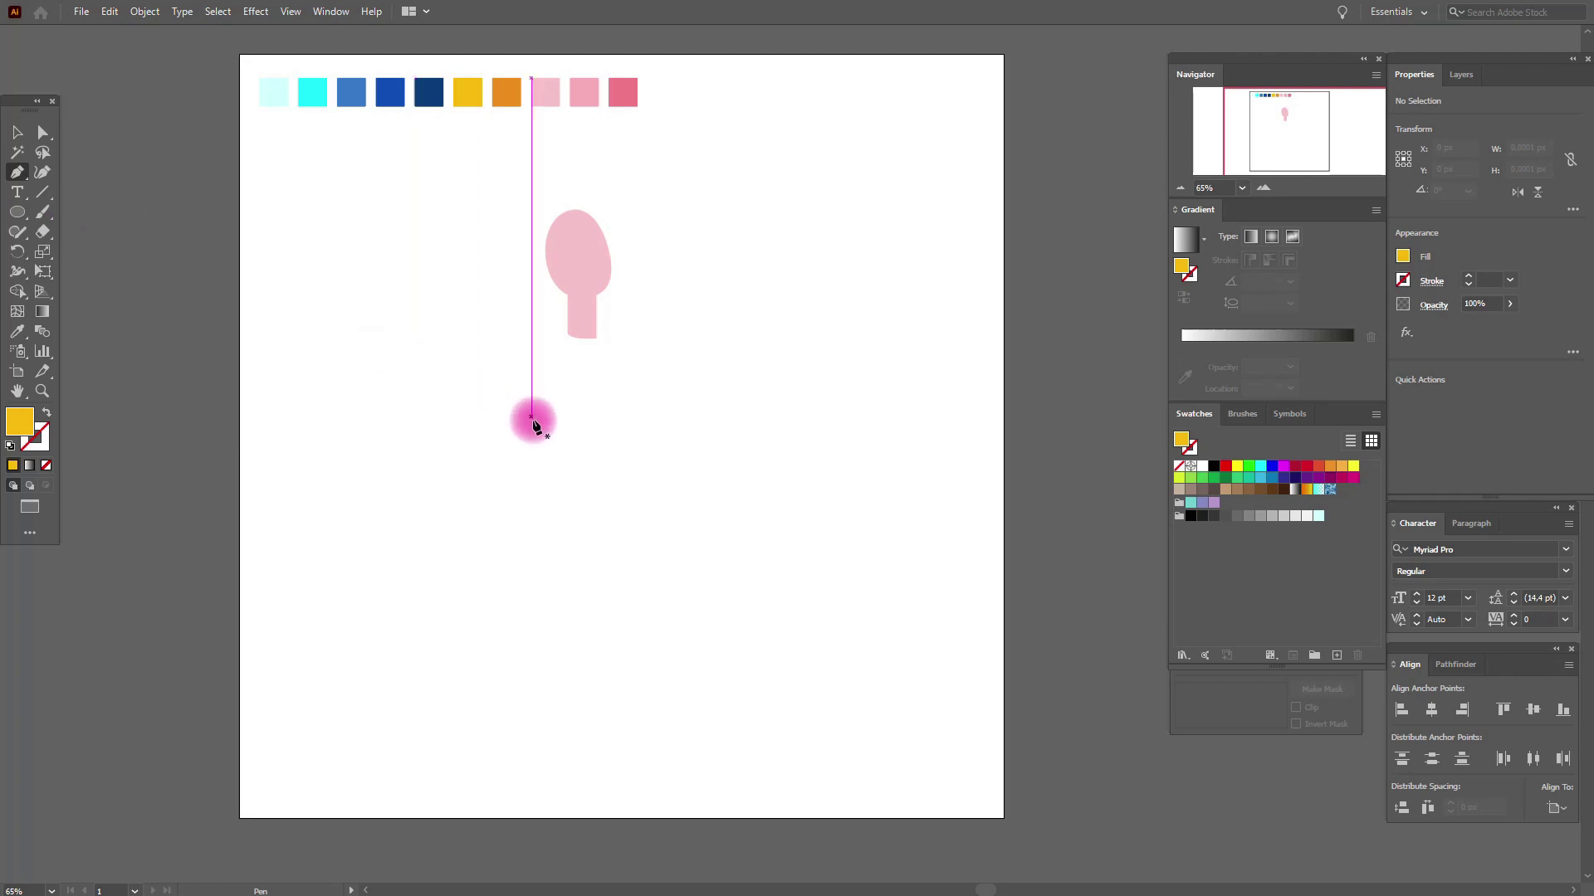
pyautogui.click(569, 339)
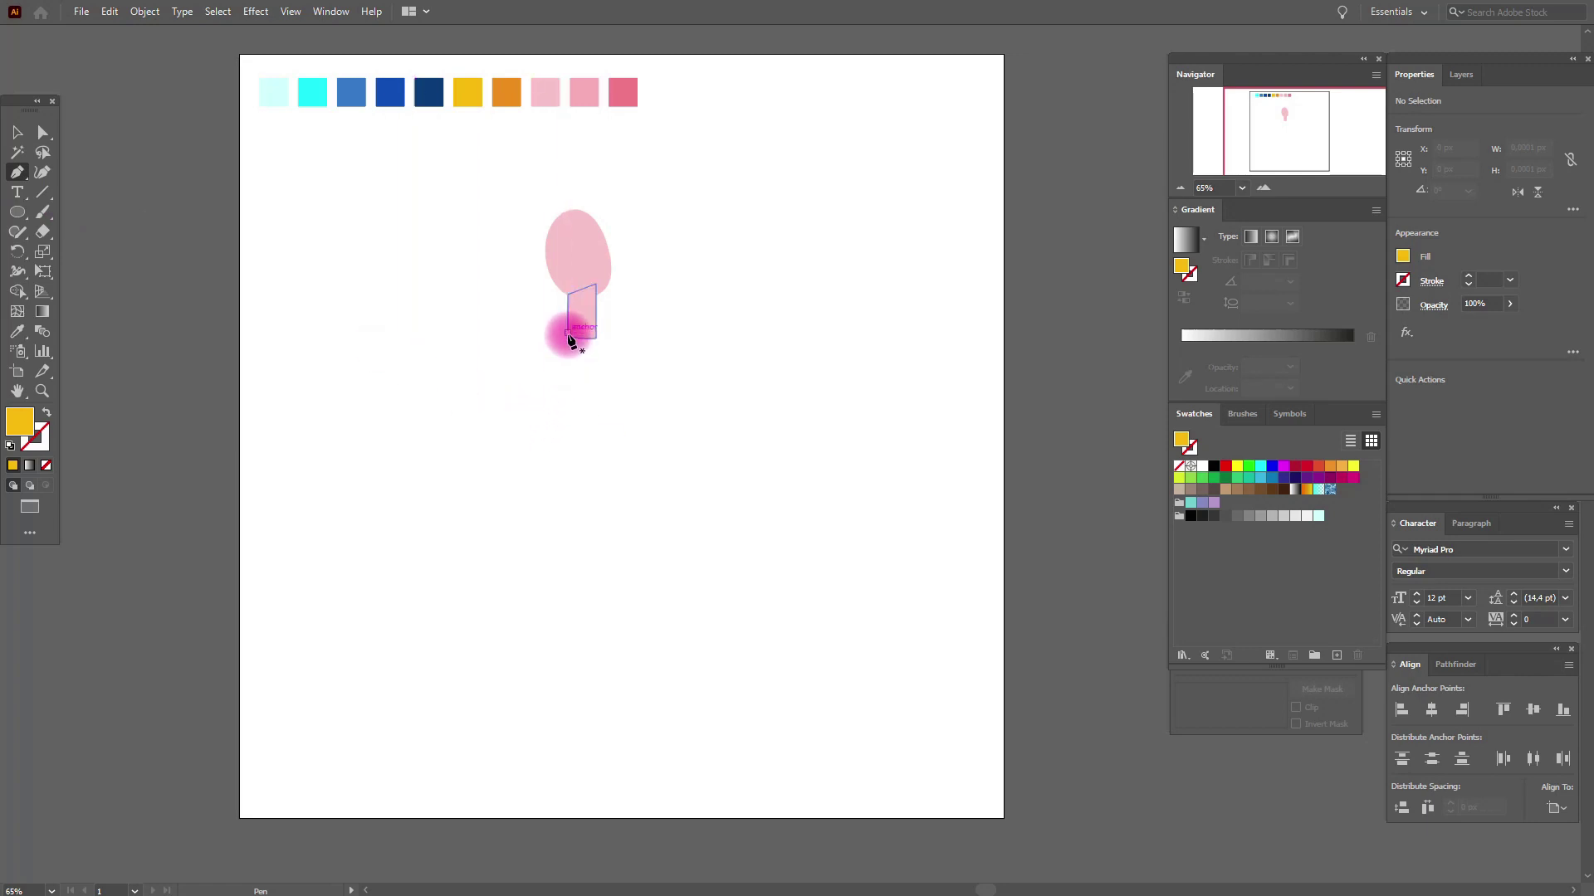
pyautogui.click(568, 334)
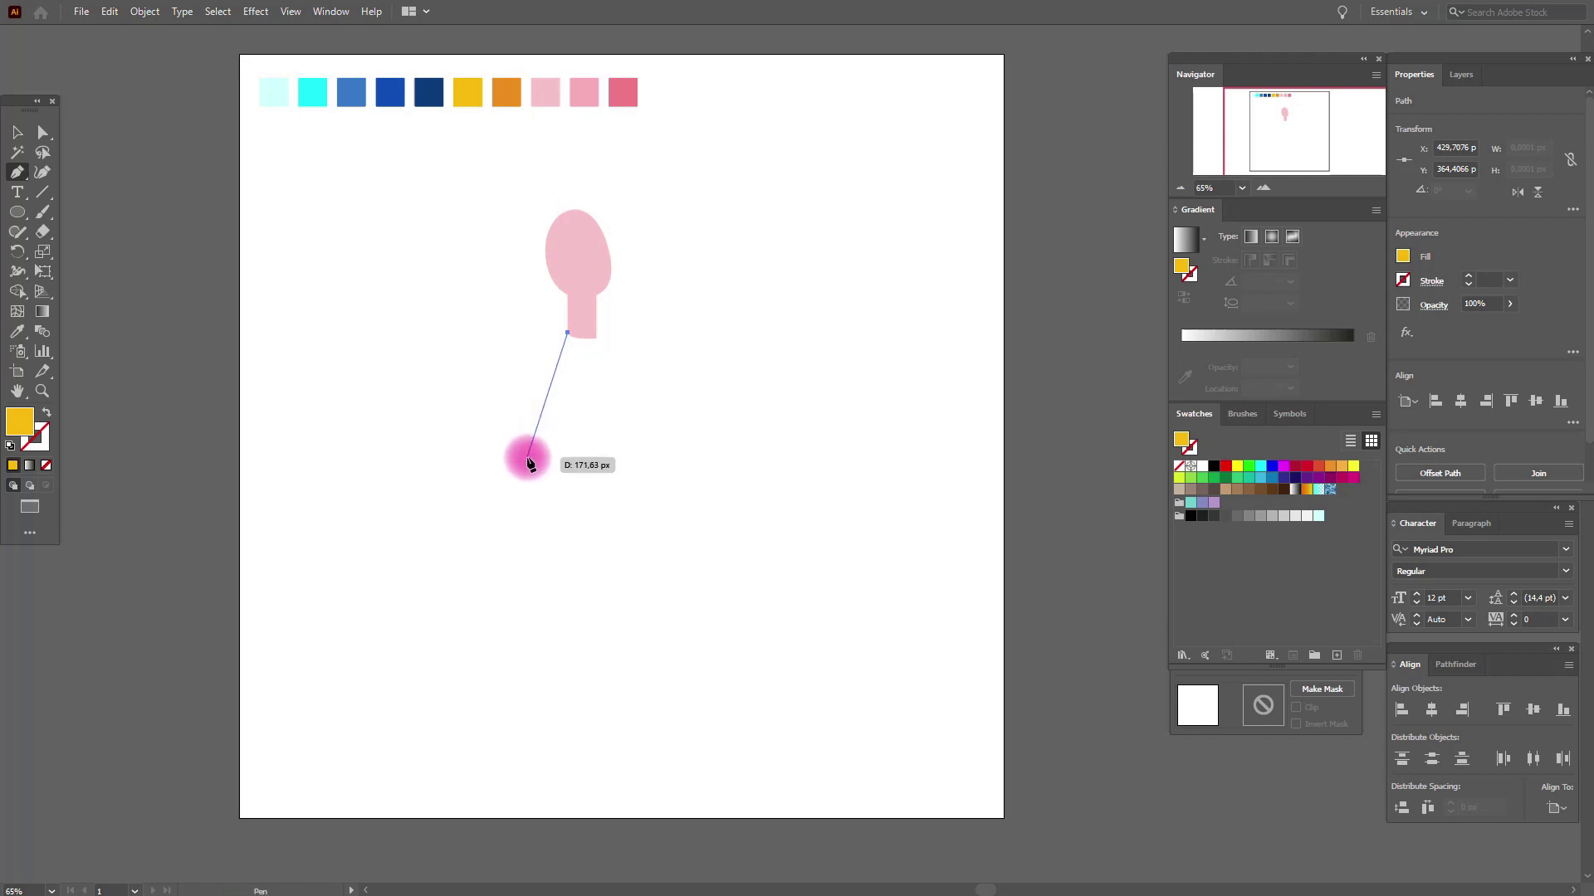
pyautogui.moveTo(528, 460)
pyautogui.mouseDown()
pyautogui.moveTo(557, 495)
pyautogui.moveTo(541, 521)
pyautogui.mouseUp()
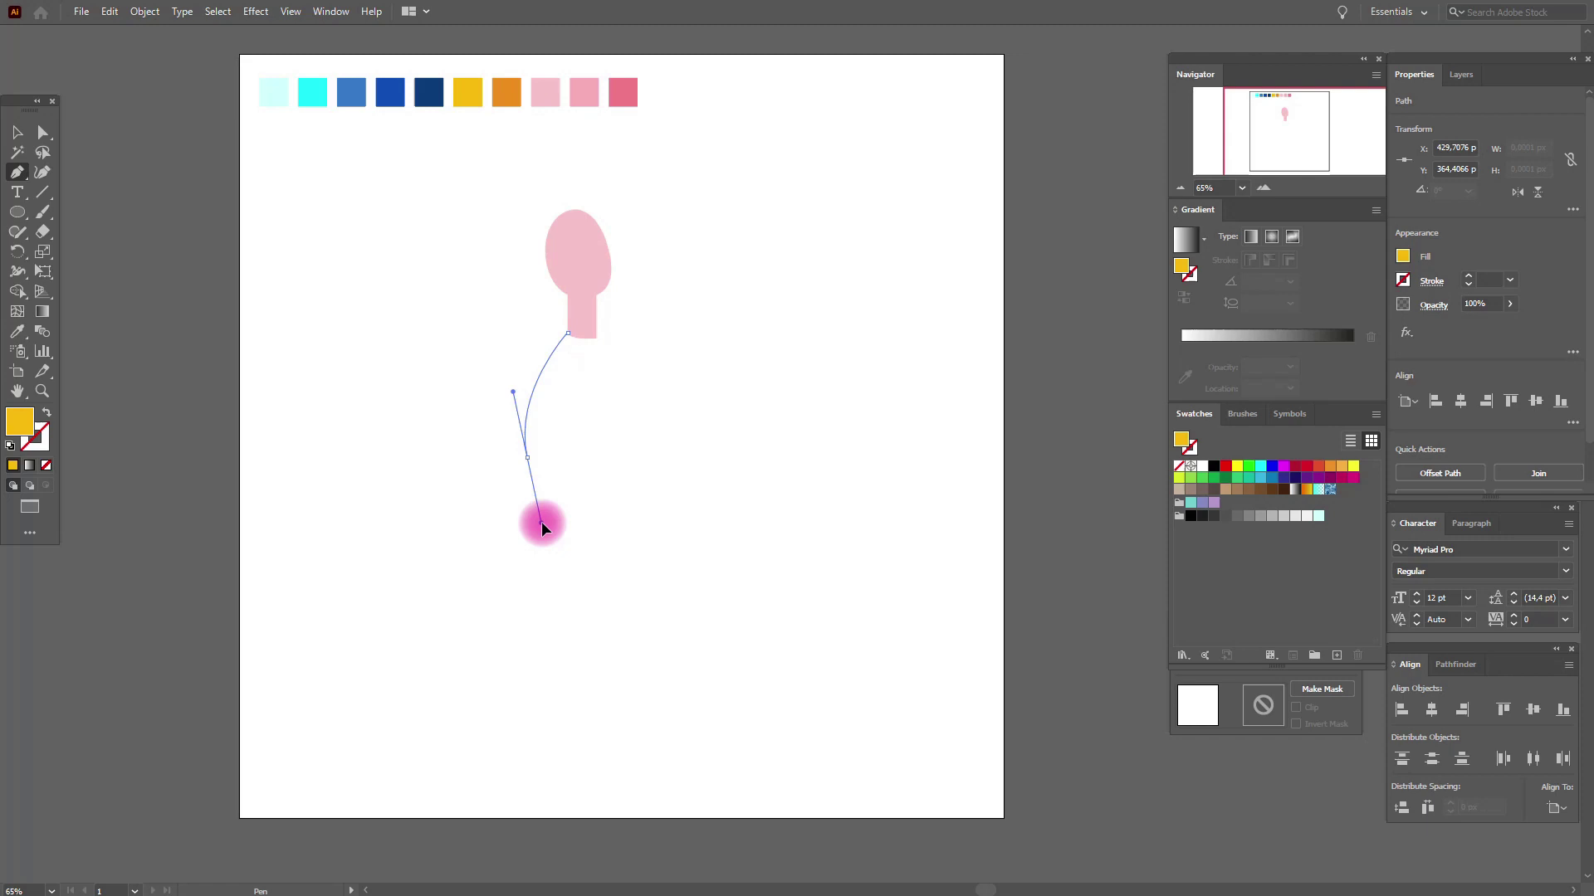
pyautogui.moveTo(541, 521); pyautogui.dragTo(541, 521)
pyautogui.click(527, 457)
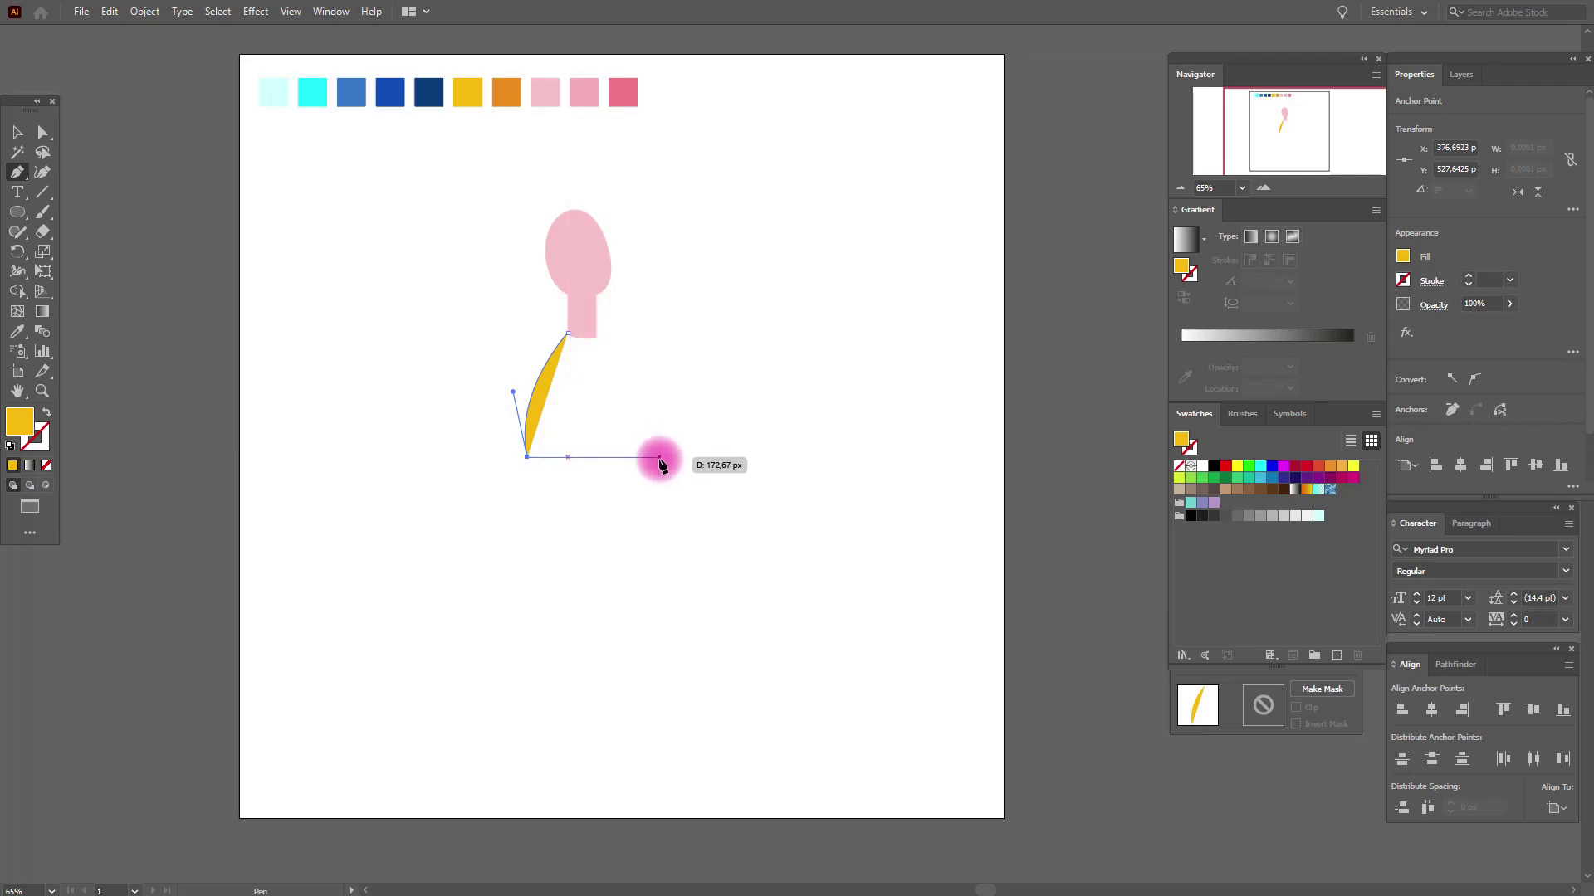
# Complete the bell-shaped torso with a curved hem, right shoulder and top edge
pyautogui.moveTo(659, 458); pyautogui.dragTo(711, 438)
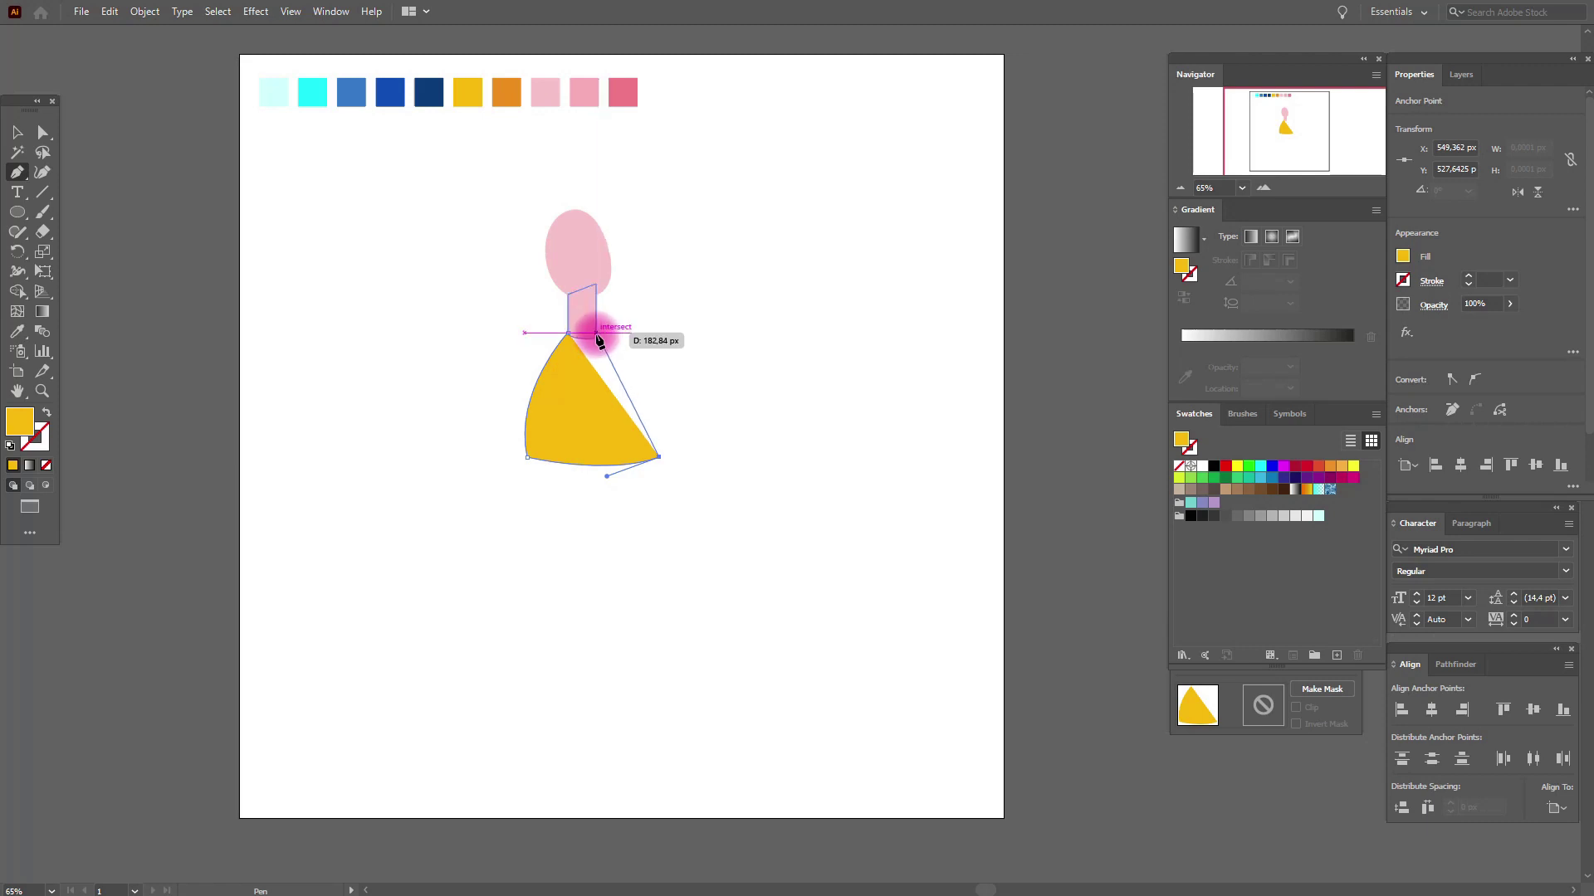
pyautogui.moveTo(597, 341); pyautogui.dragTo(520, 310)
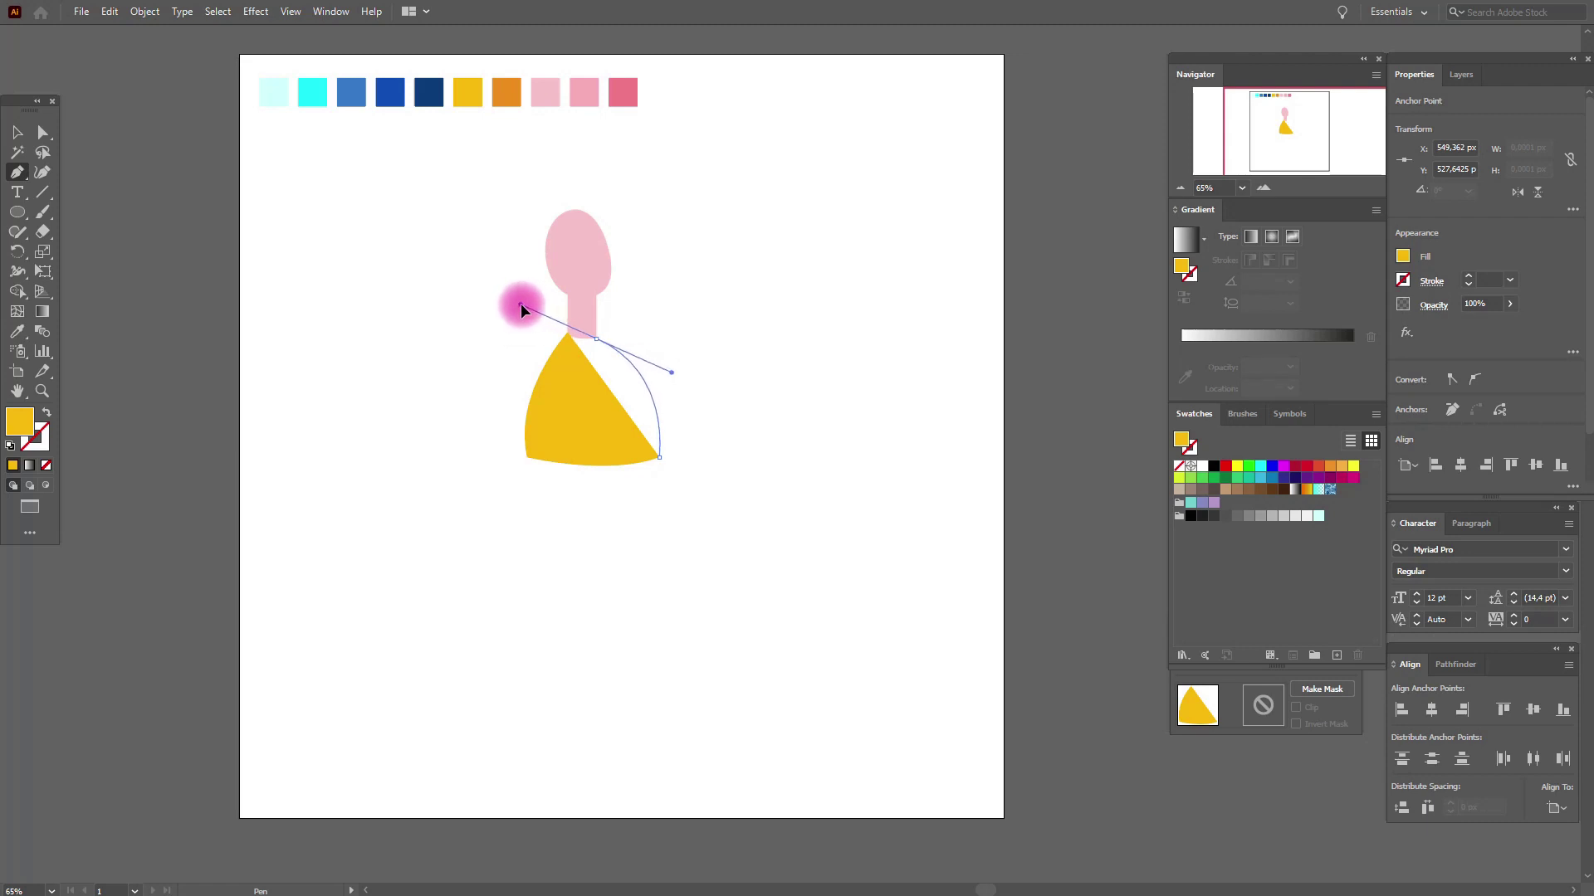
pyautogui.moveTo(521, 306); pyautogui.dragTo(521, 306)
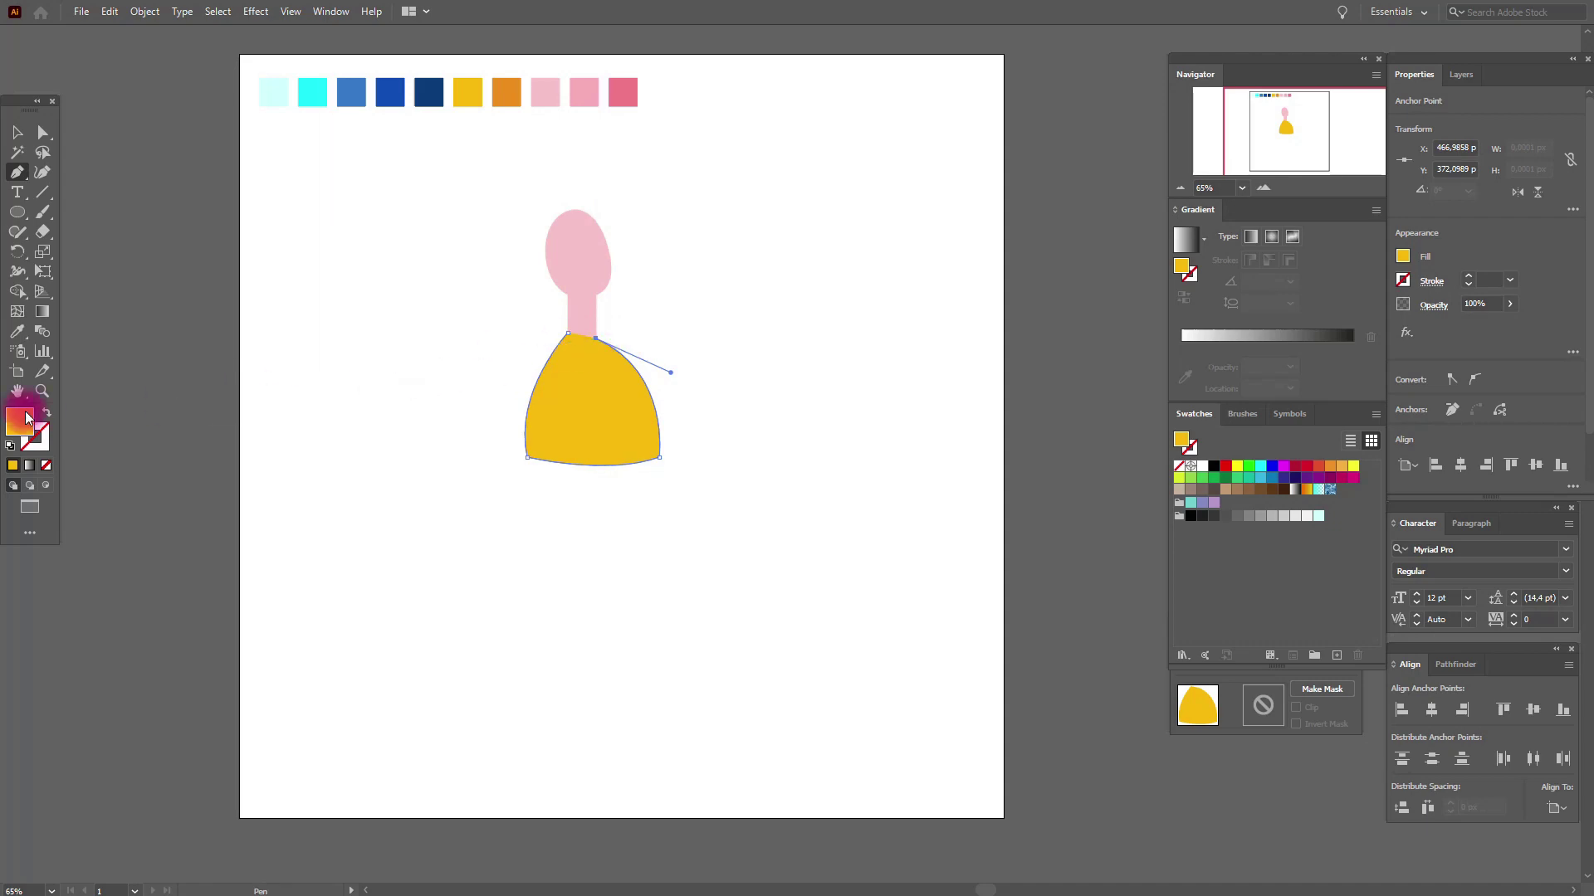
pyautogui.scroll(5, 573, 313)
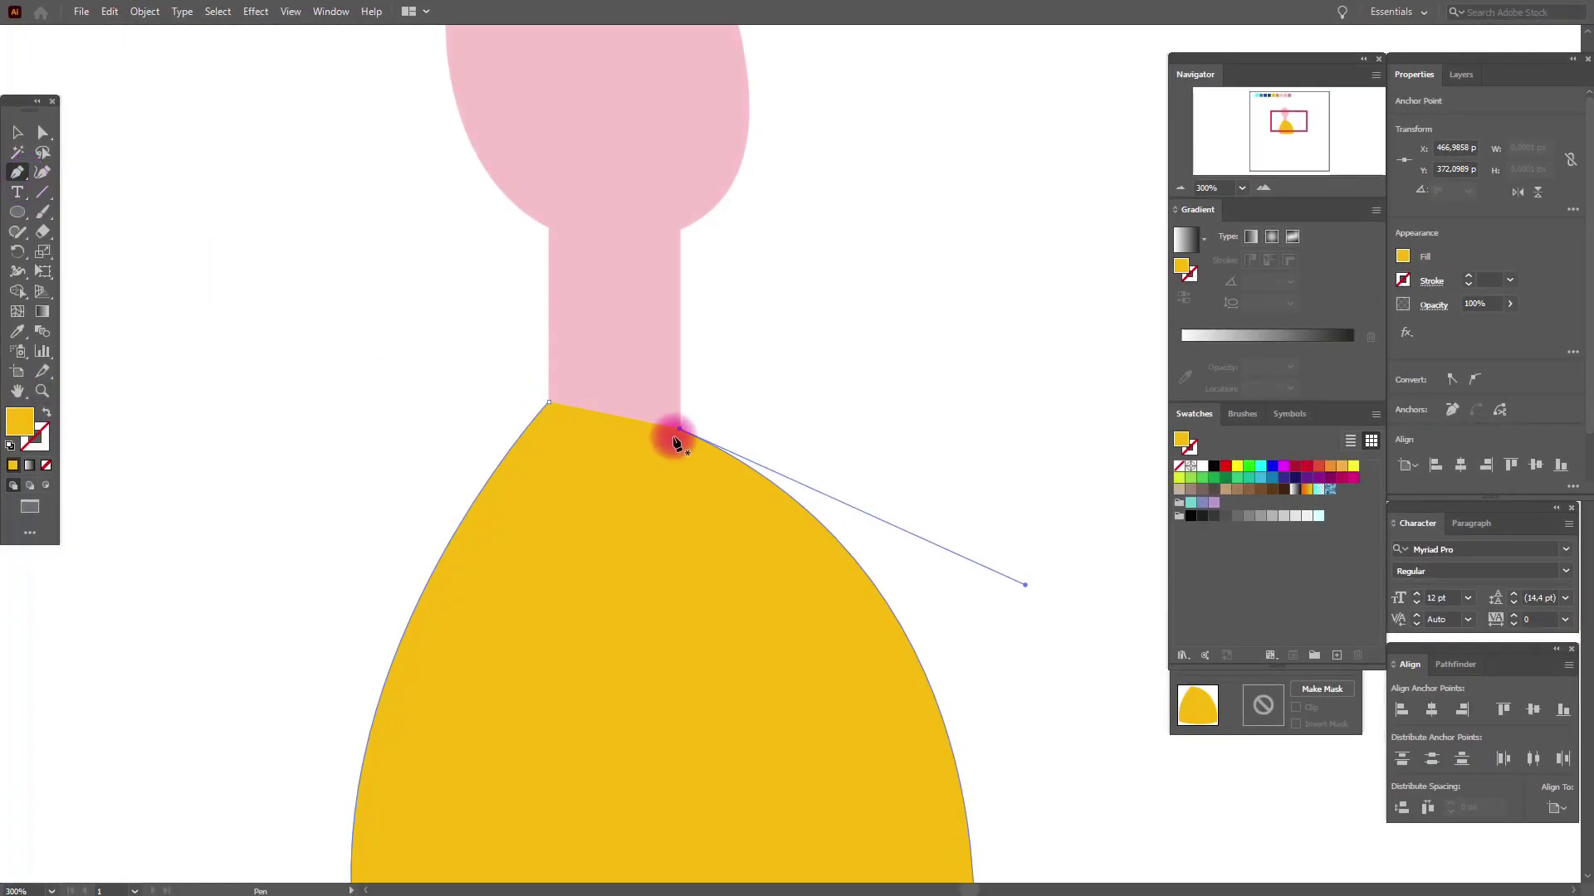
pyautogui.moveTo(679, 430)
pyautogui.mouseDown()
pyautogui.moveTo(549, 404)
pyautogui.moveTo(489, 362)
pyautogui.mouseUp()
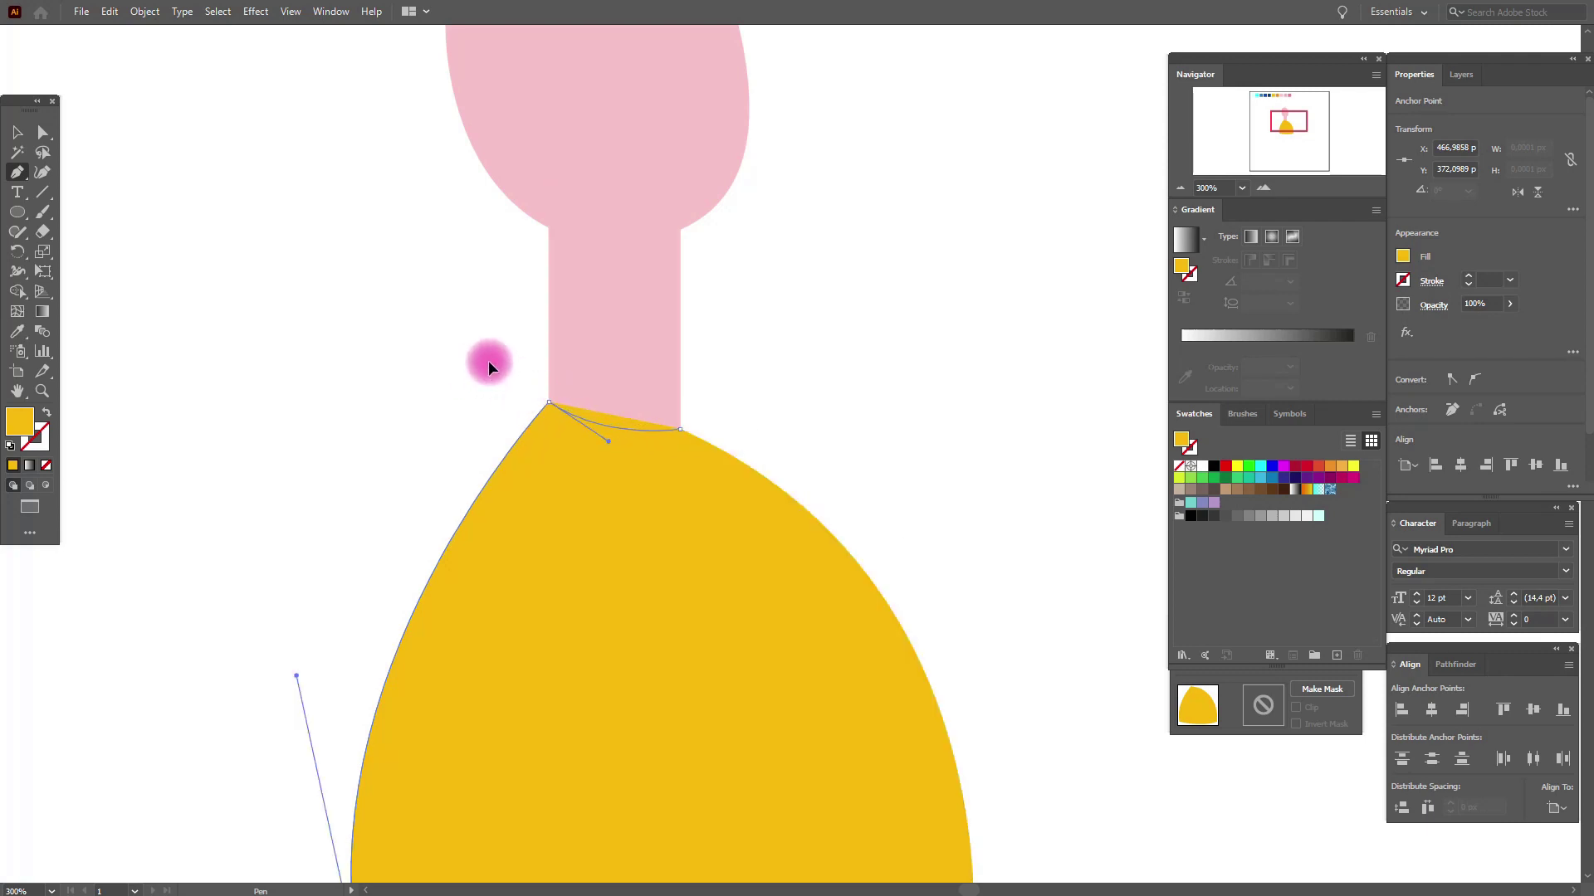
pyautogui.moveTo(489, 365); pyautogui.dragTo(489, 365)
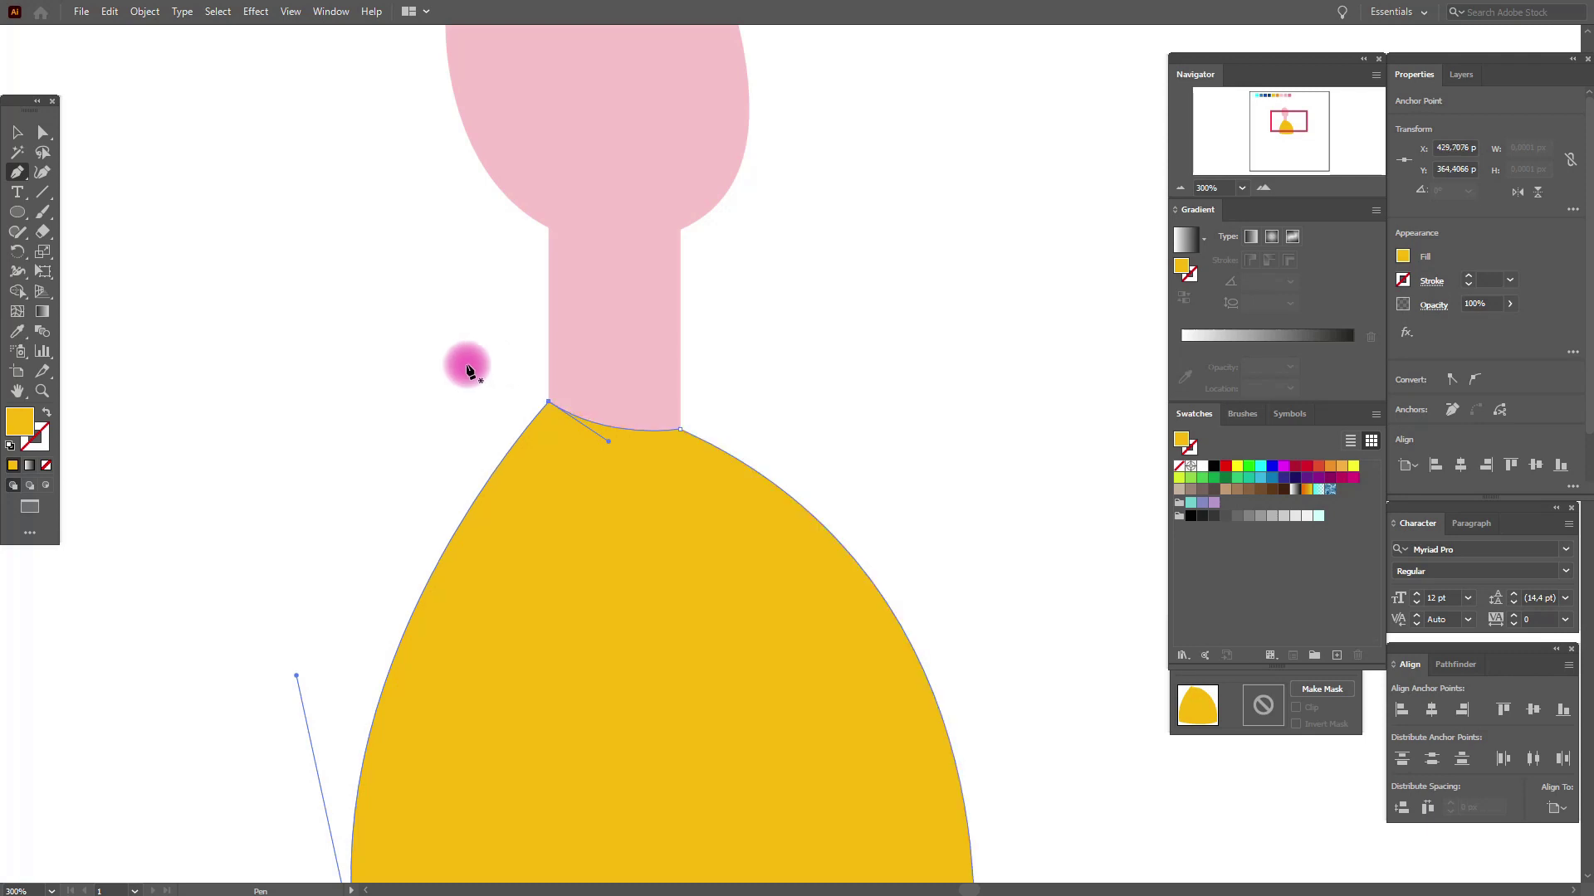
pyautogui.click(17, 133)
pyautogui.click(218, 245)
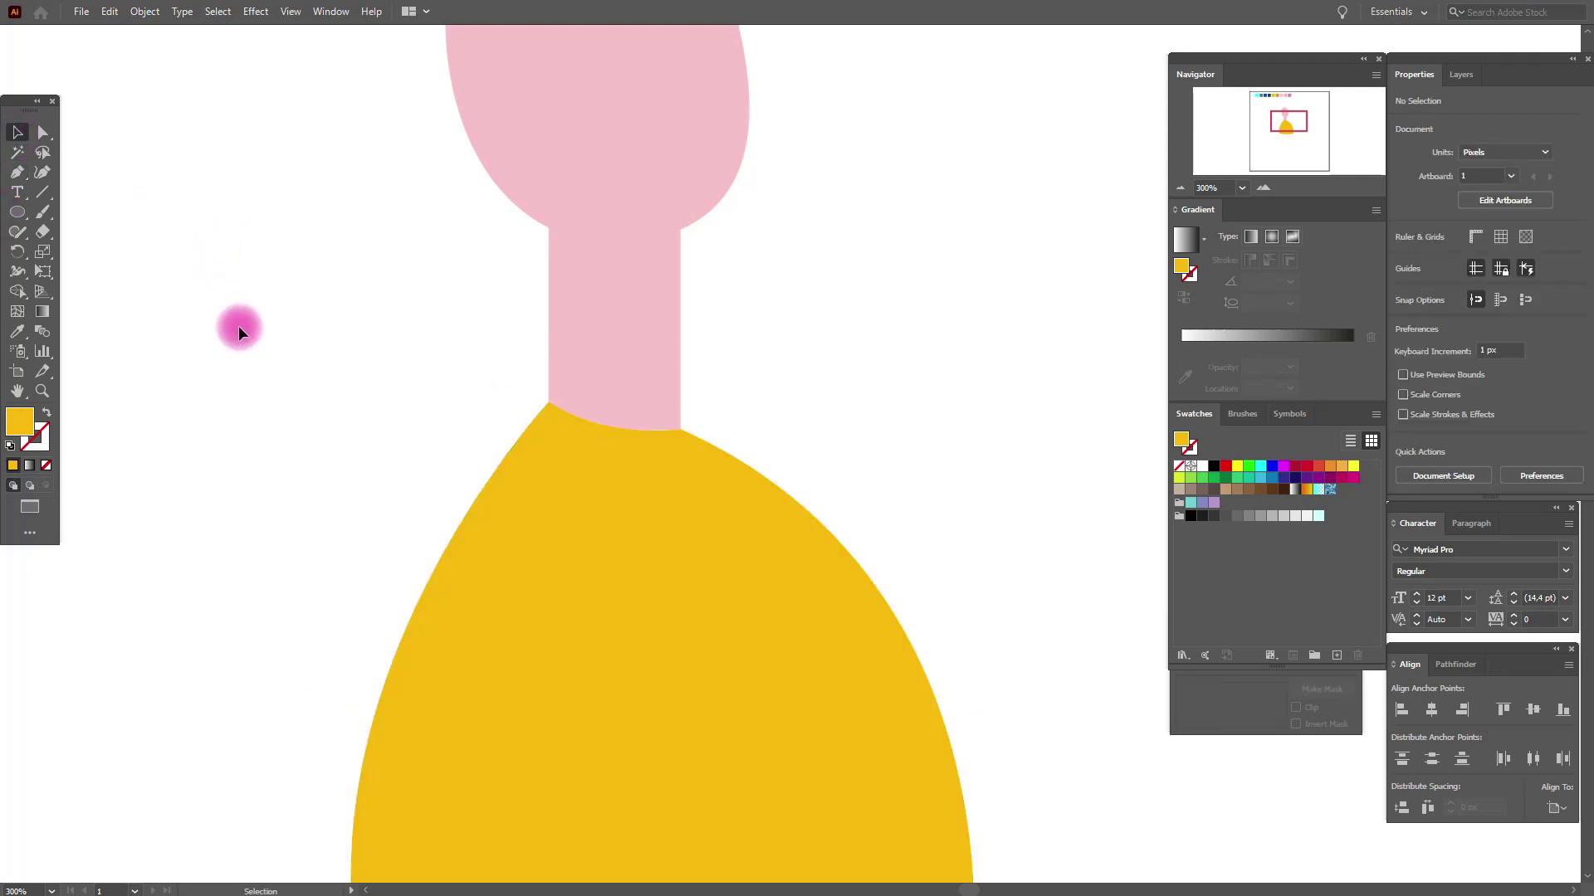
# Adjust the neck's bottom-right anchor so its curve meets the torso's top
pyautogui.click(42, 391)
pyautogui.click(782, 498)
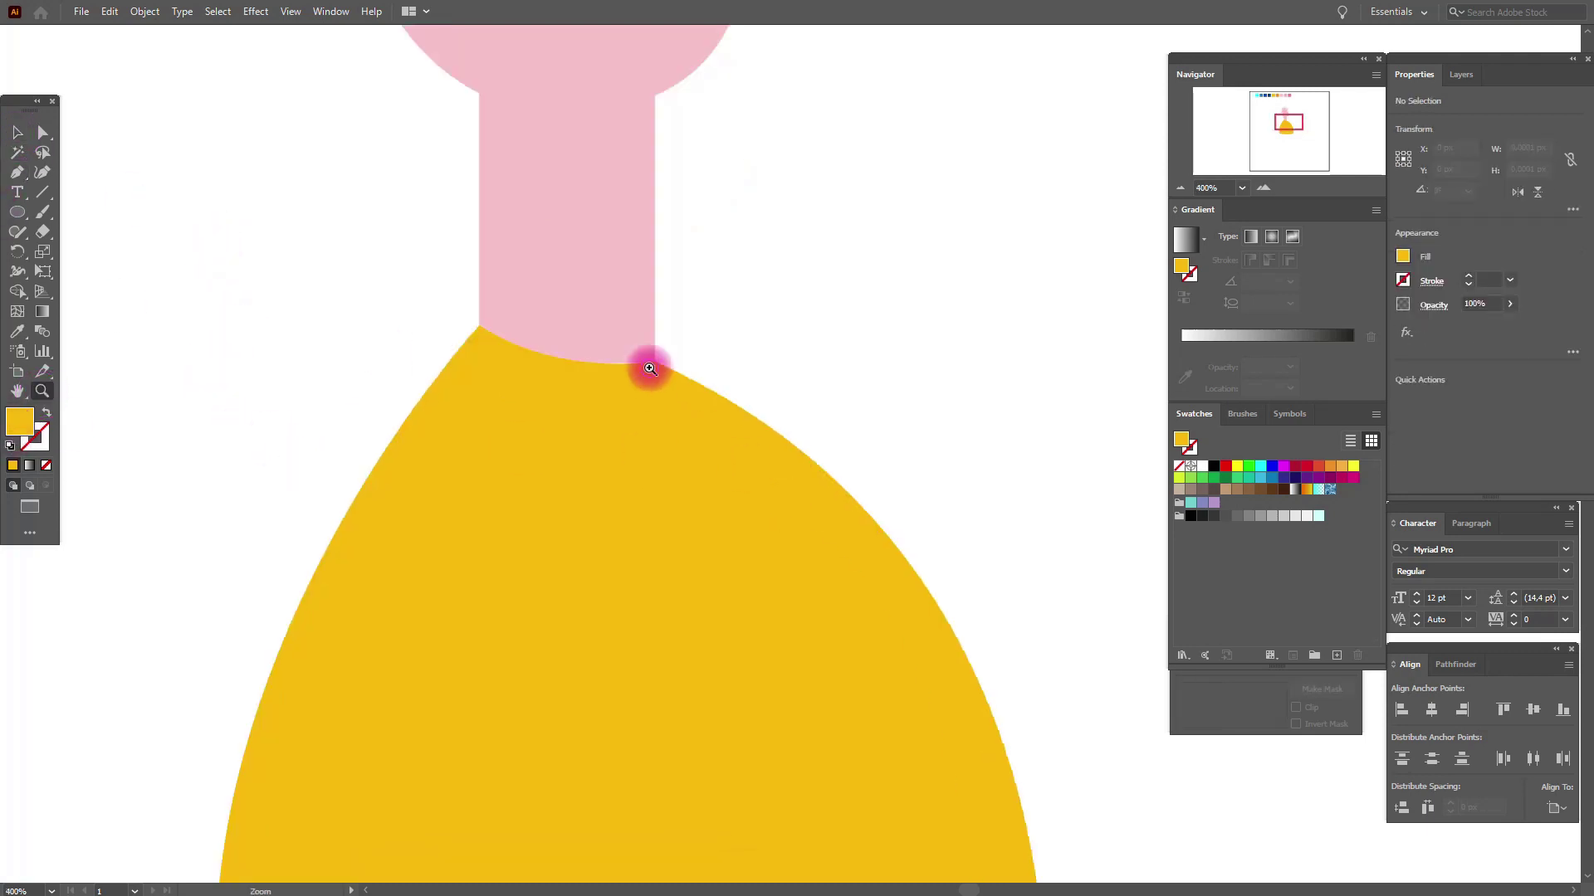
pyautogui.click(647, 365)
pyautogui.click(43, 132)
pyautogui.click(750, 420)
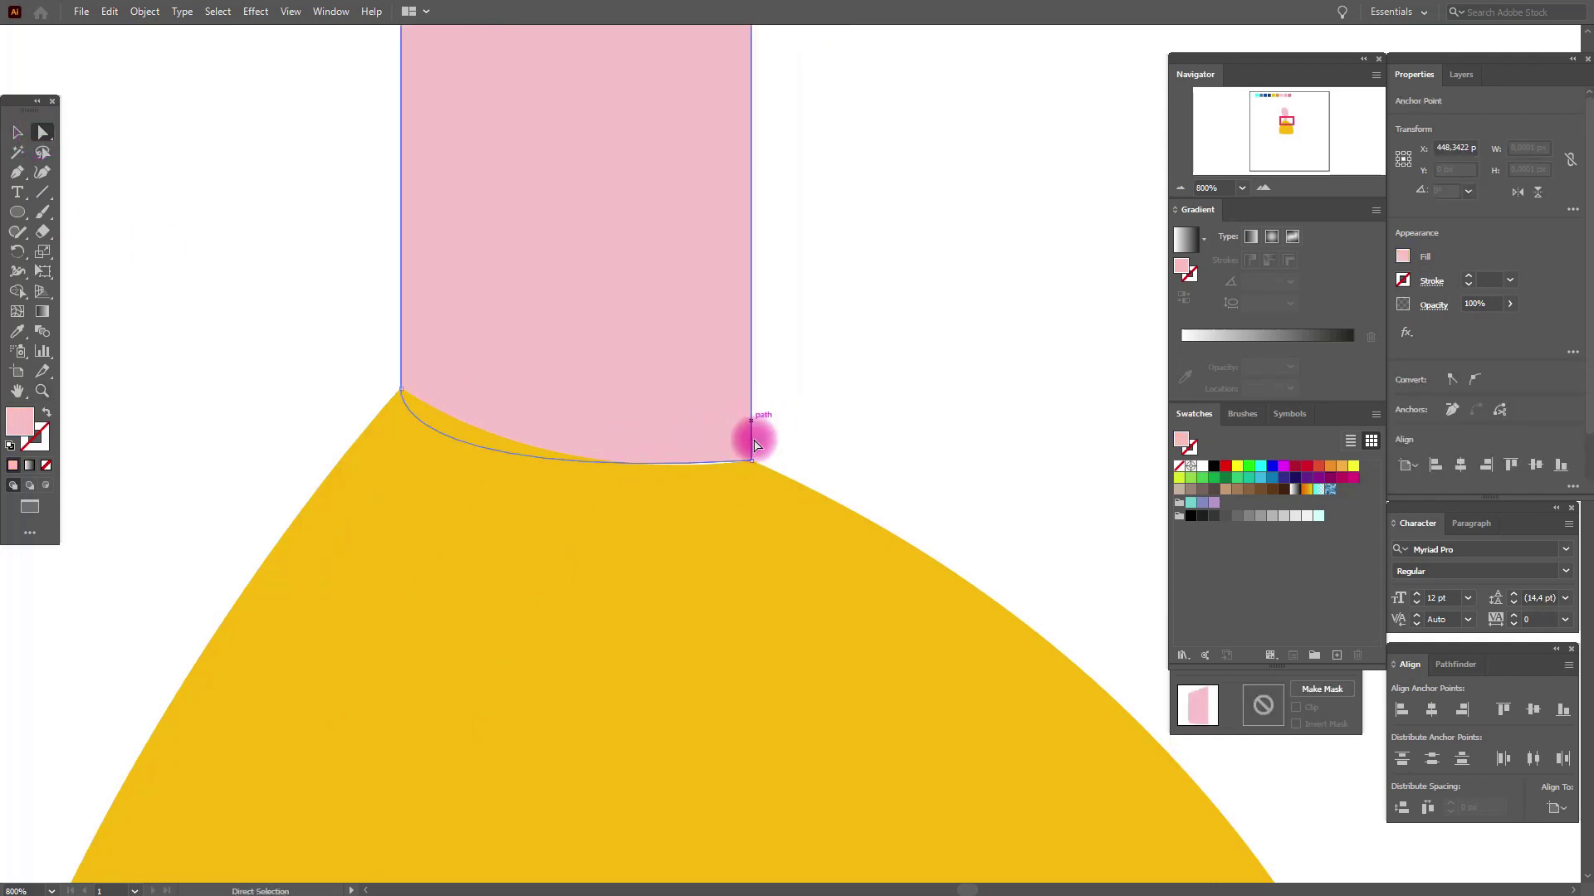
pyautogui.click(752, 463)
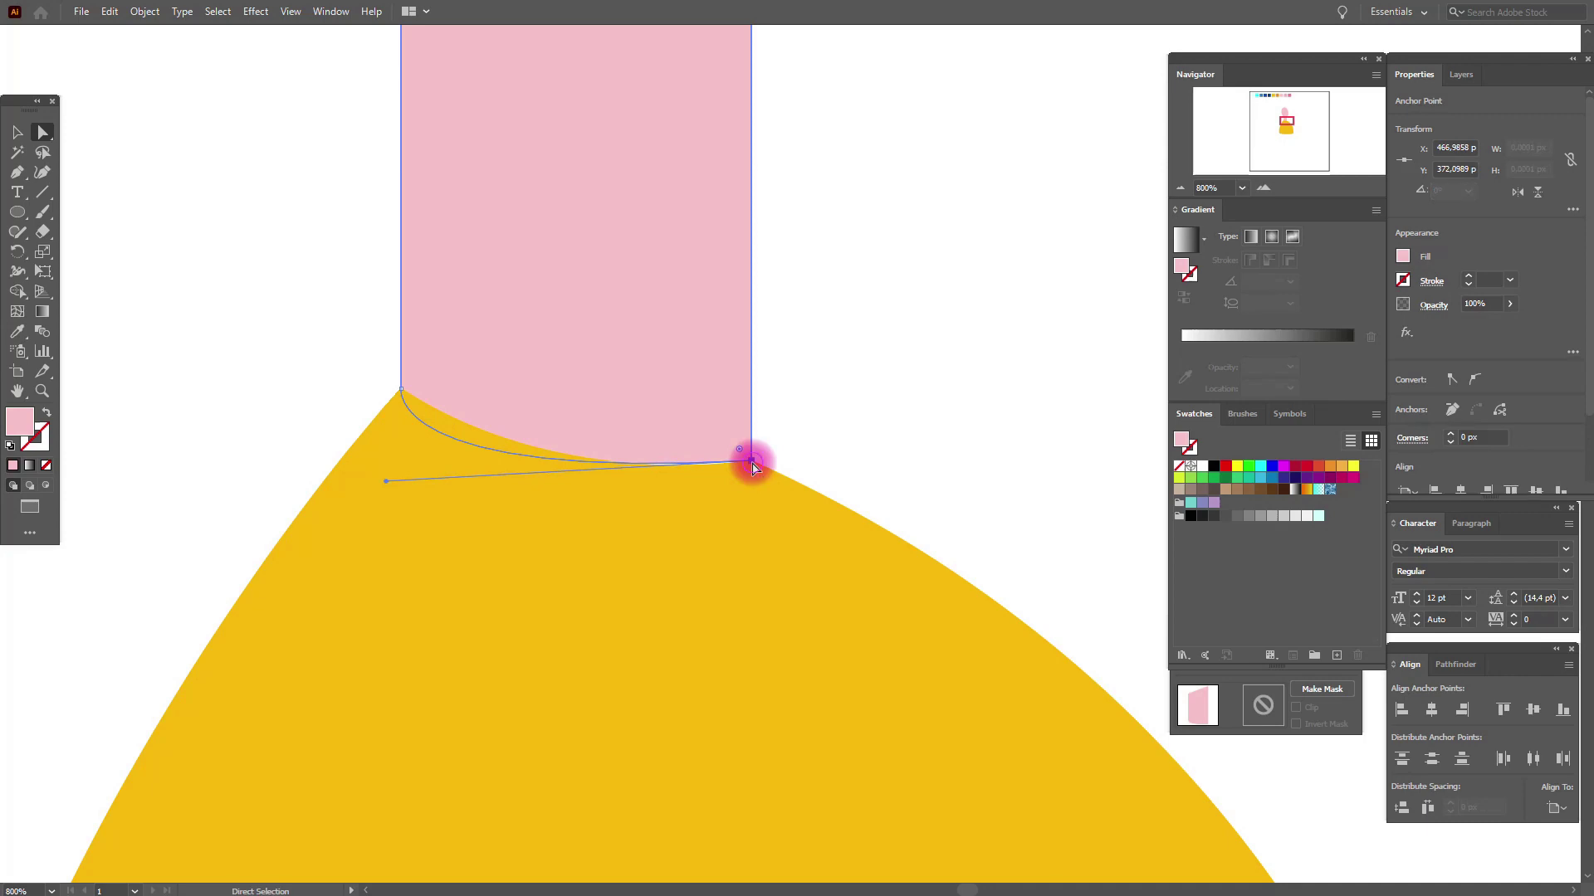
pyautogui.moveTo(753, 469); pyautogui.dragTo(754, 466)
pyautogui.click(788, 446)
pyautogui.click(424, 779)
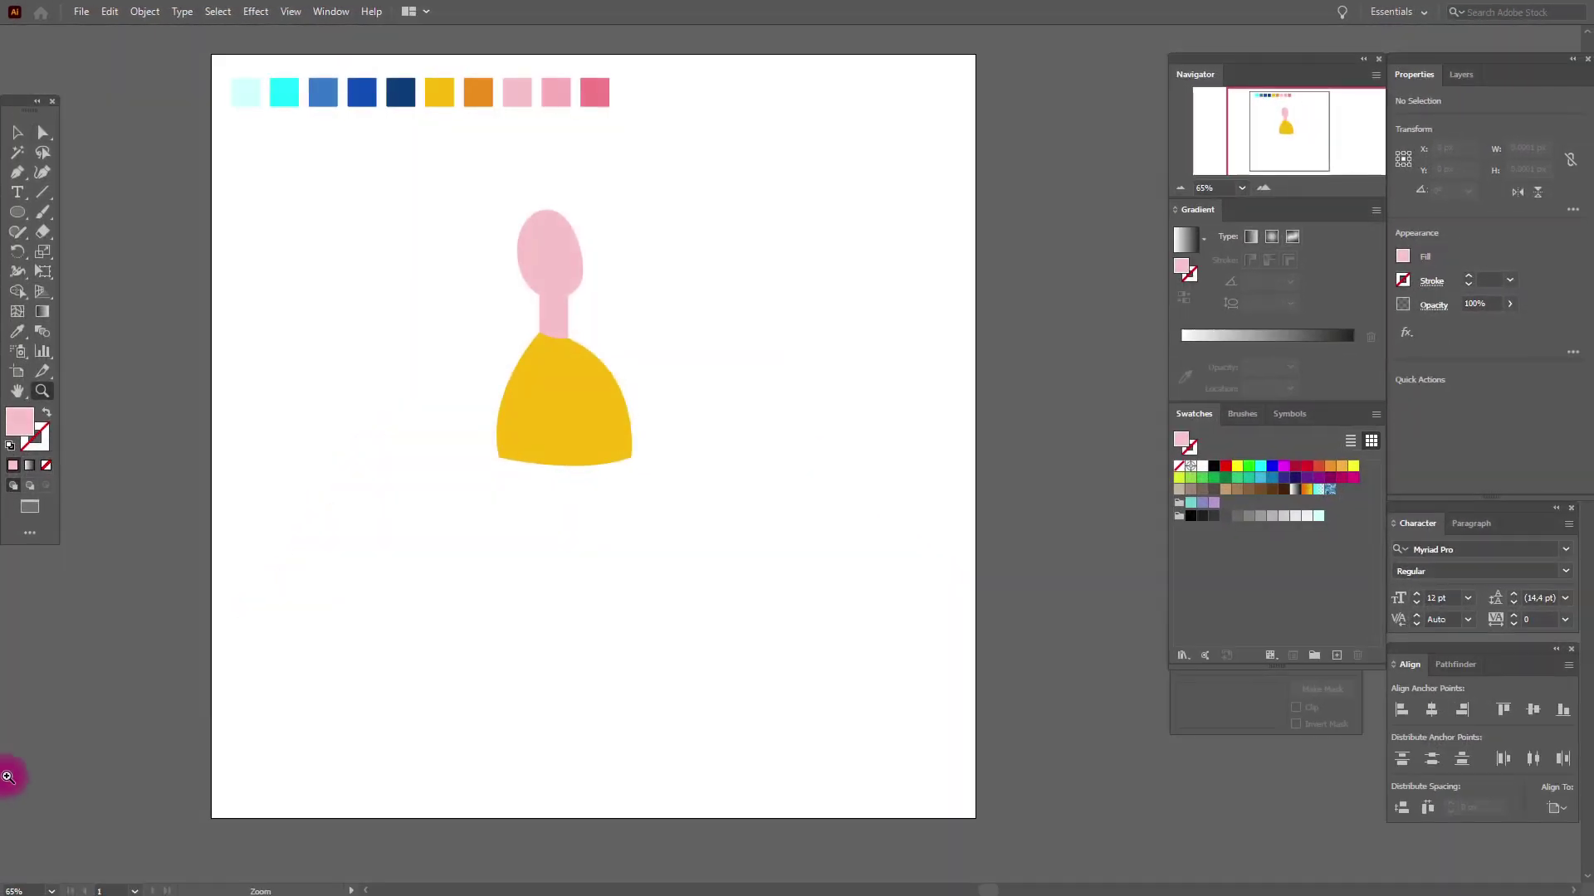
pyautogui.click(18, 213)
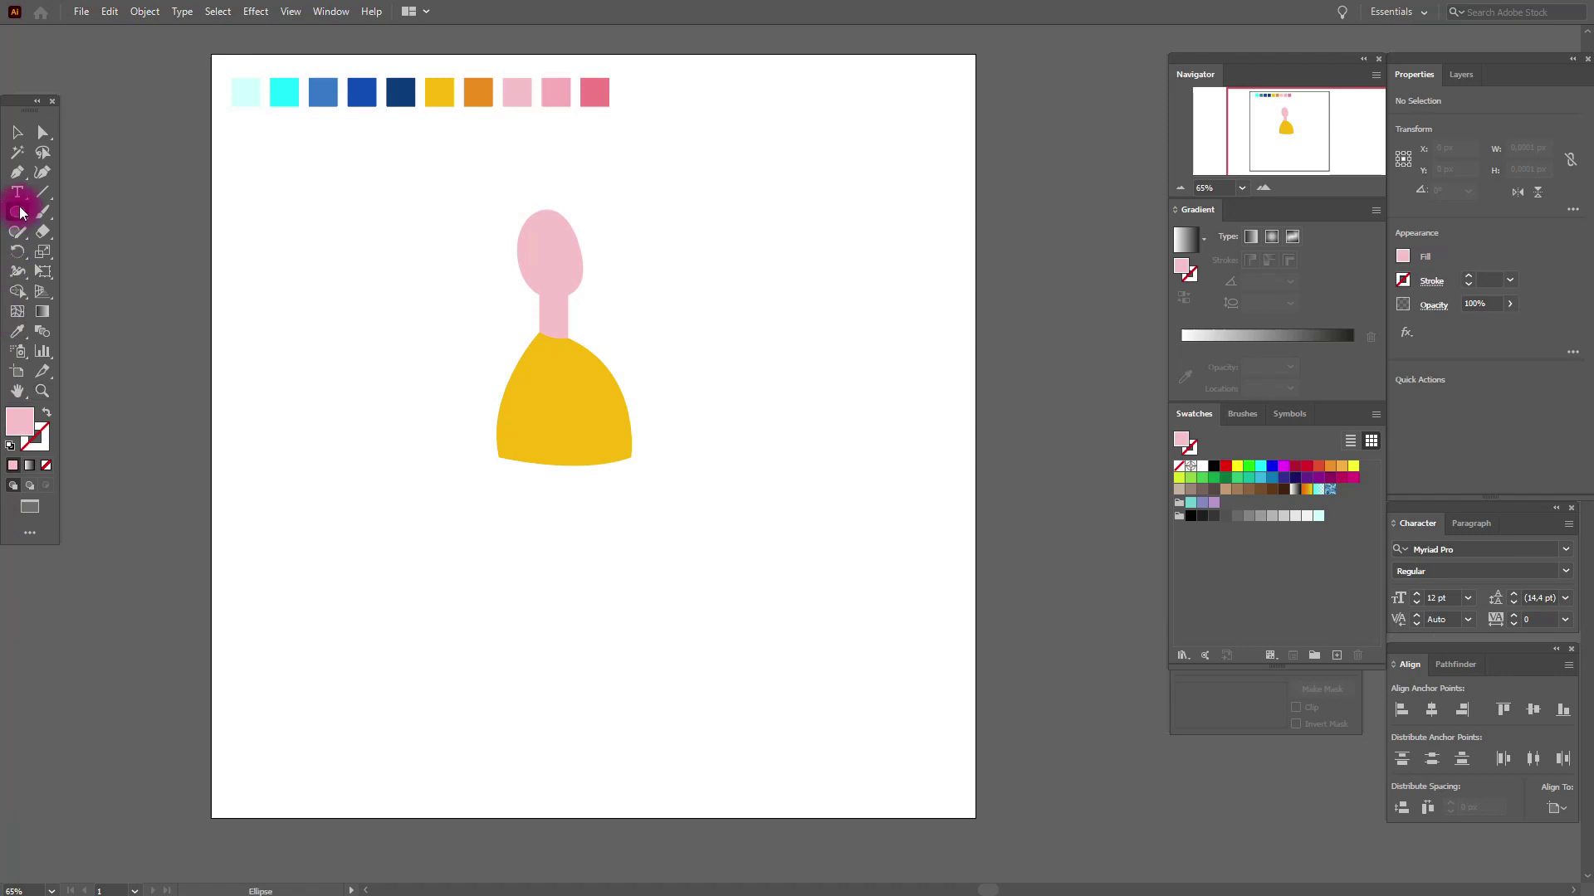
# Draw a tall medium-blue rectangle down from the torso's bottom-left, shifted slightly left
pyautogui.moveTo(19, 214); pyautogui.dragTo(79, 216)
pyautogui.click(16, 340)
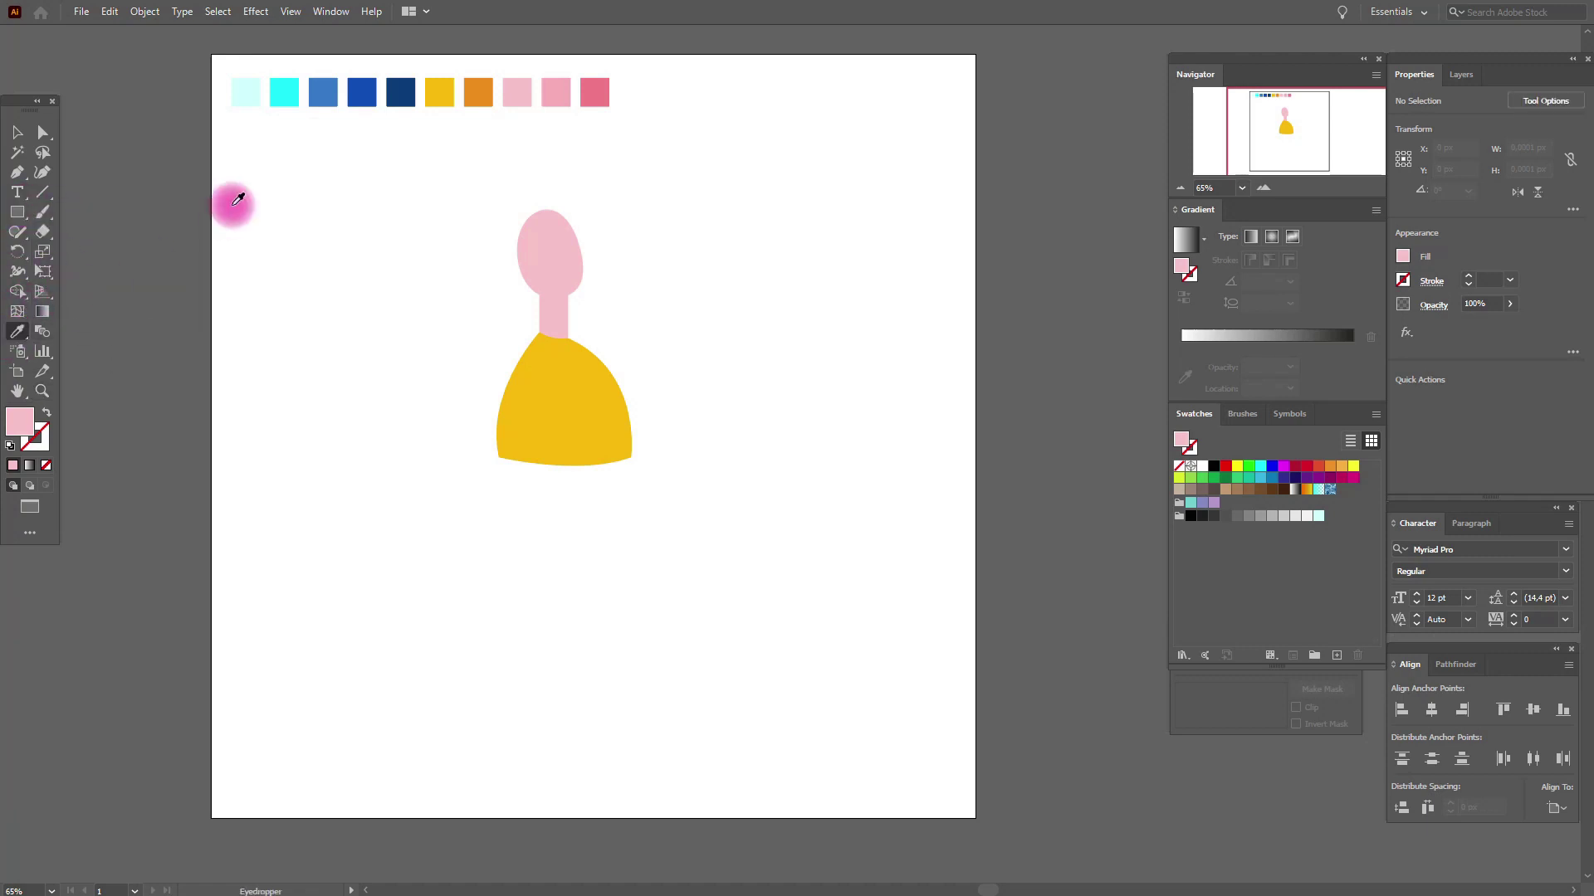
pyautogui.click(328, 96)
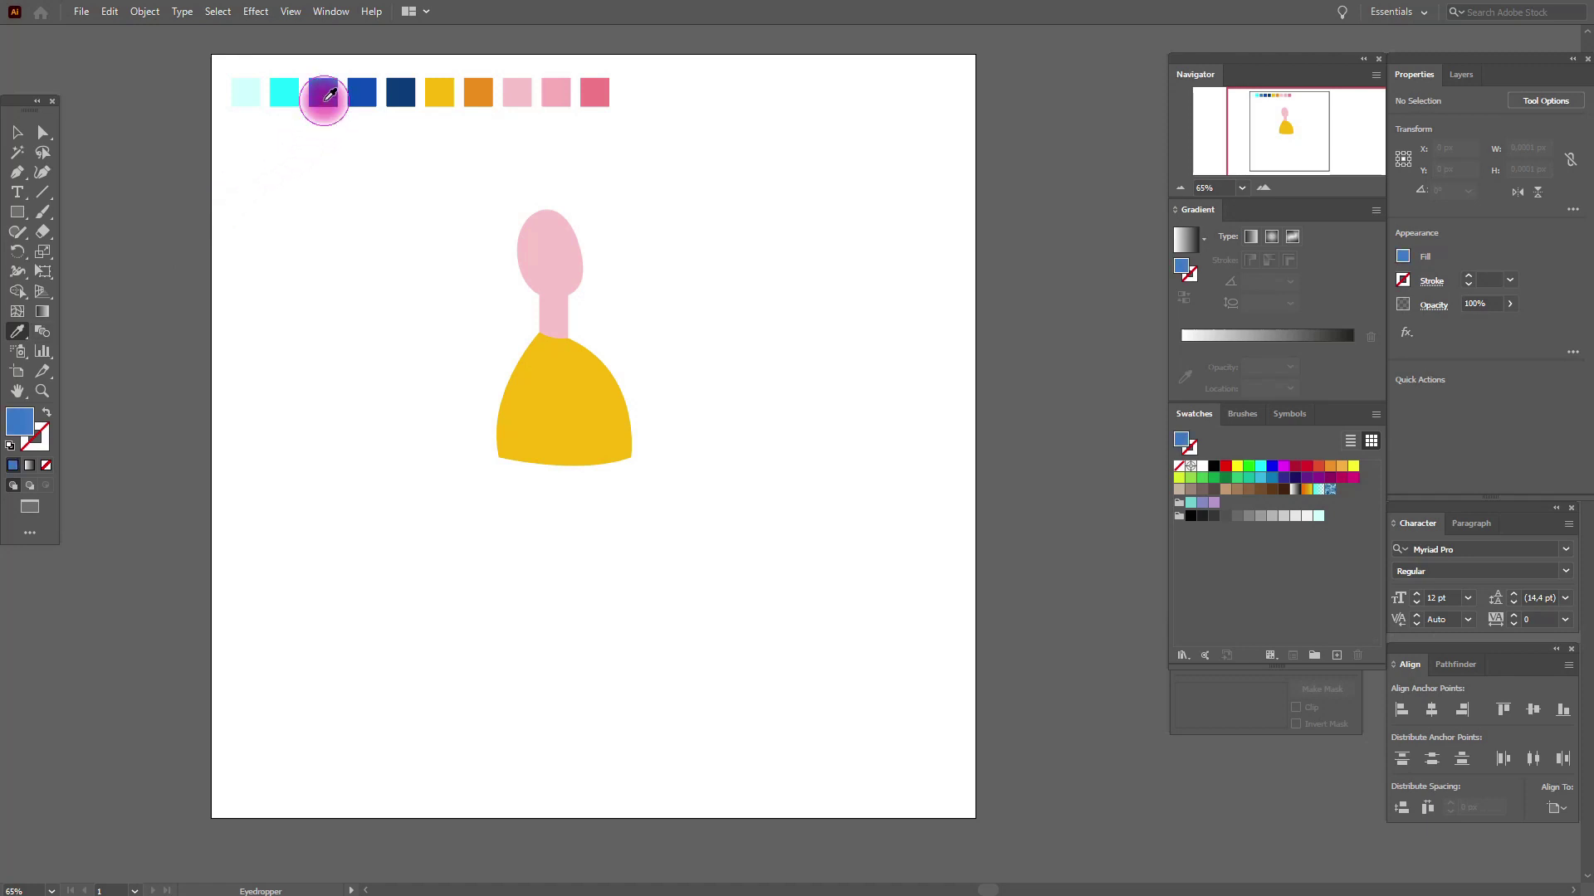
pyautogui.click(16, 214)
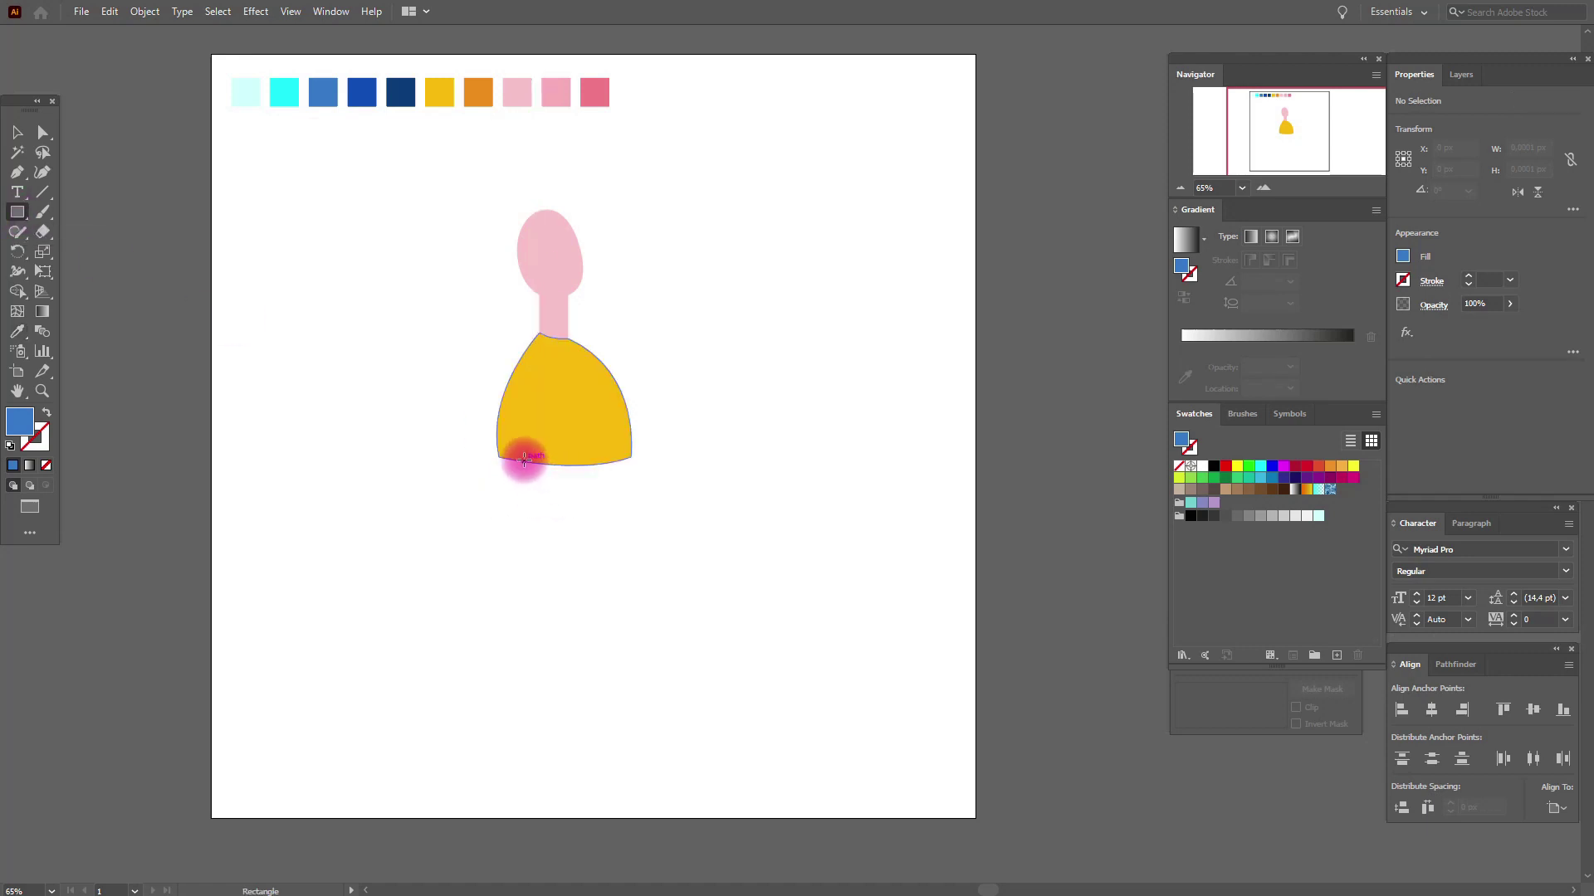
pyautogui.moveTo(524, 458)
pyautogui.mouseDown()
pyautogui.moveTo(552, 600)
pyautogui.moveTo(592, 690)
pyautogui.mouseUp()
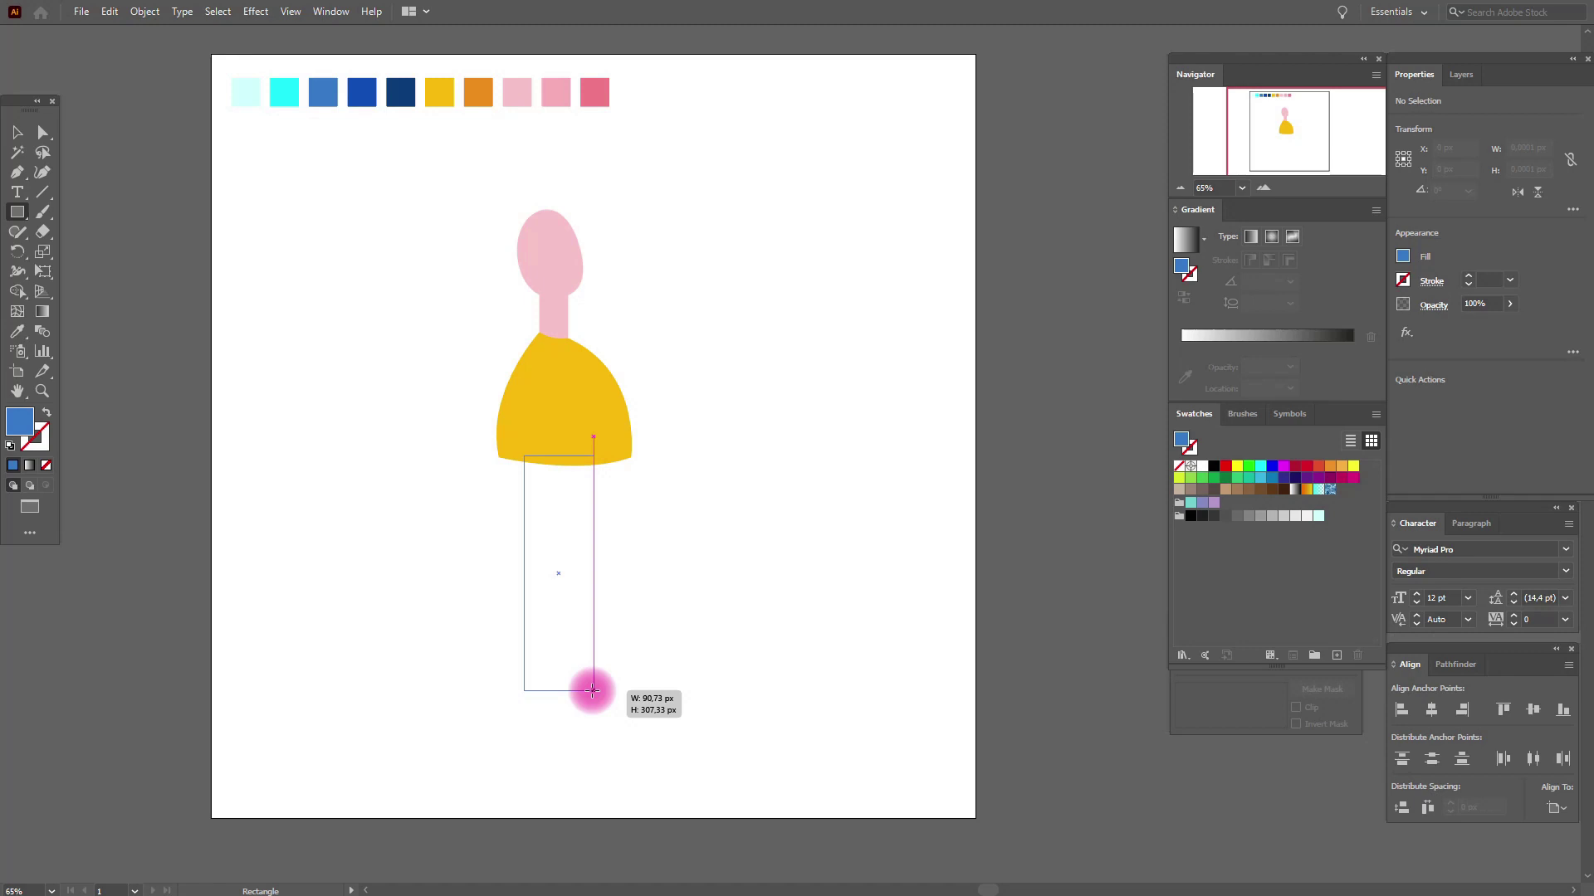
pyautogui.moveTo(592, 690); pyautogui.dragTo(593, 690)
pyautogui.click(16, 132)
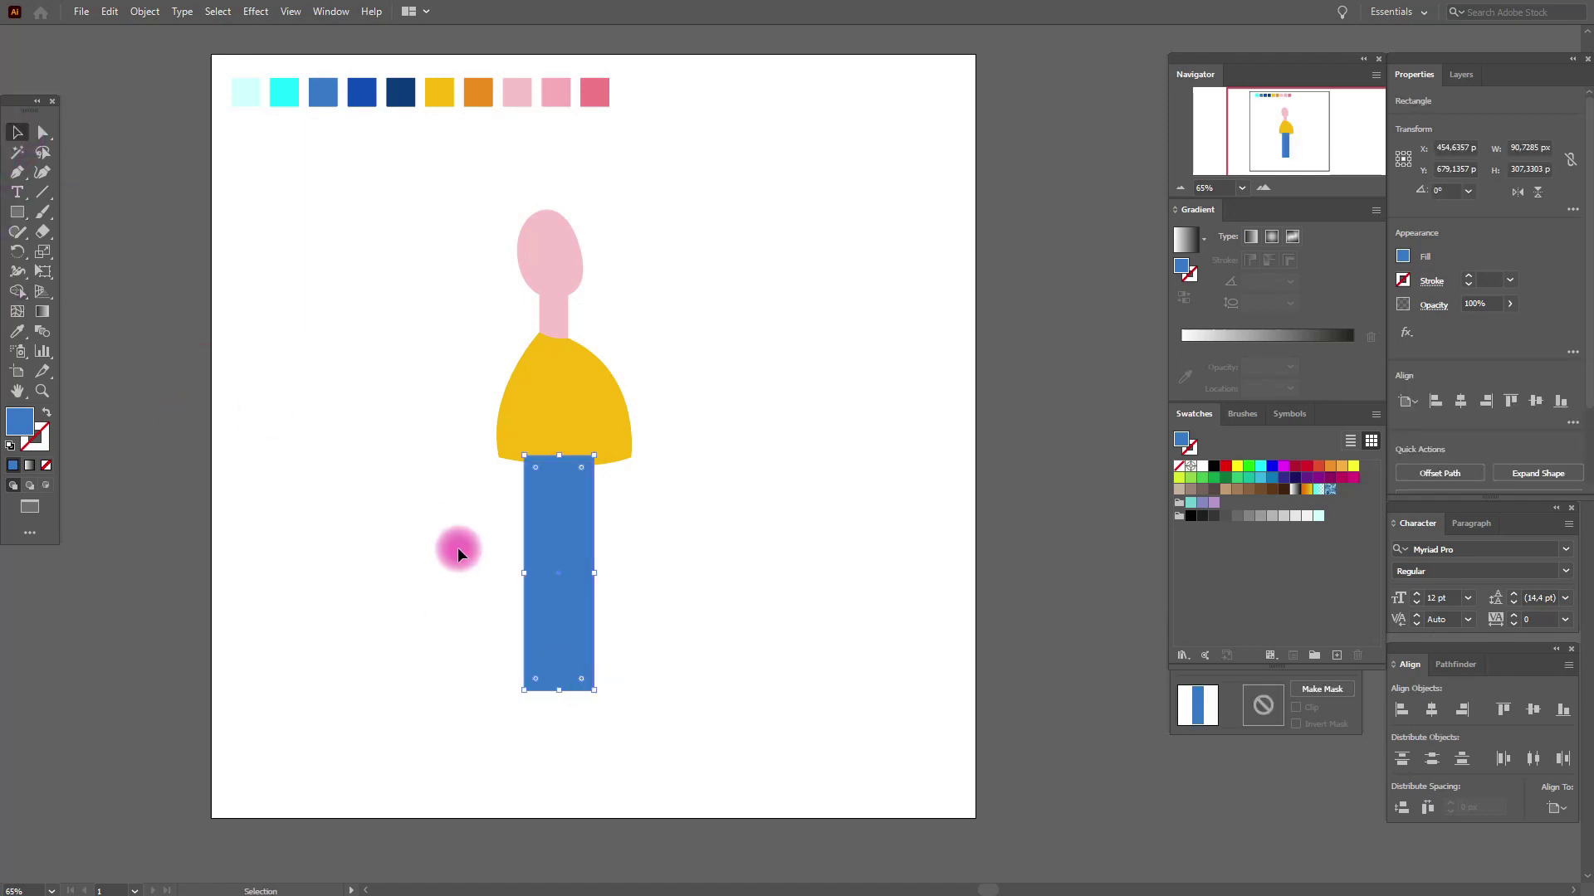
pyautogui.moveTo(558, 541); pyautogui.dragTo(551, 539)
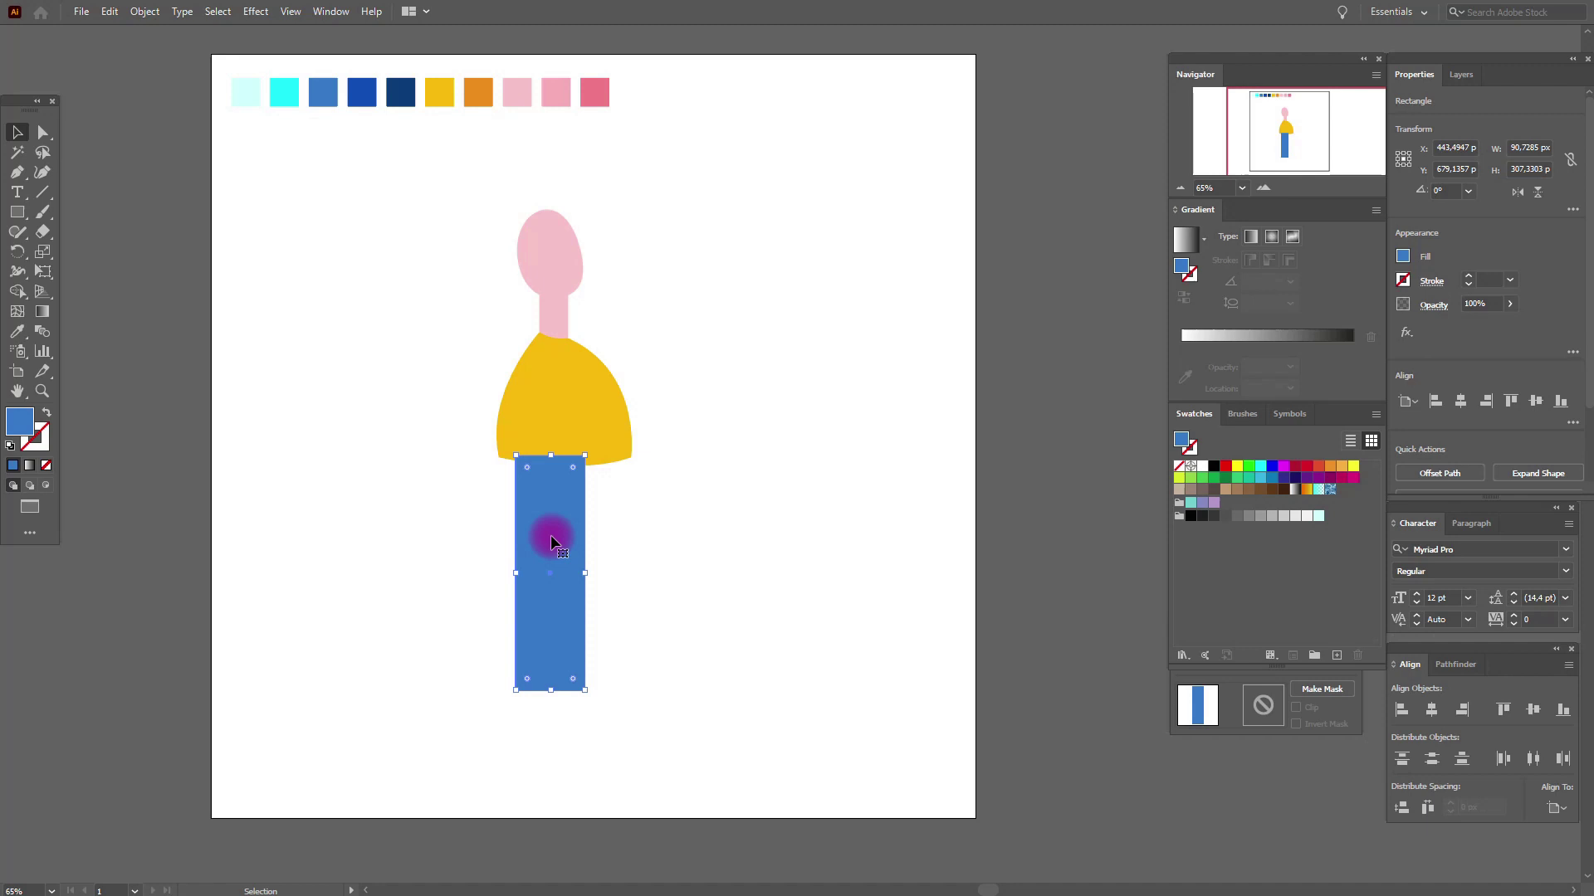
pyautogui.click(434, 503)
# Taper the blue shape by moving a top corner inward, then shift it left
pyautogui.click(544, 506)
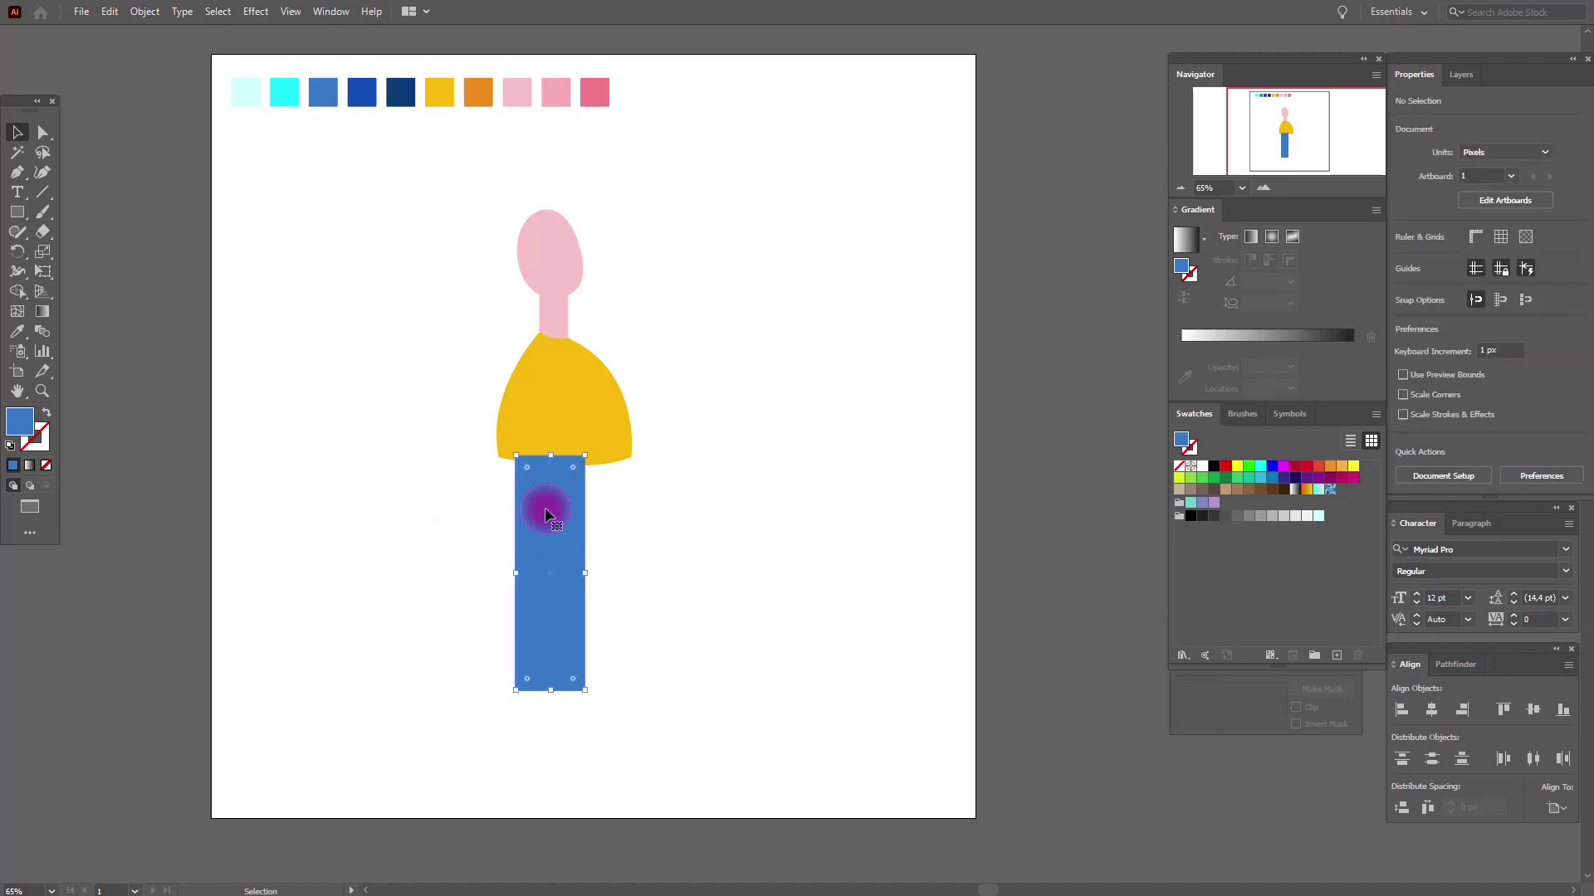
pyautogui.moveTo(516, 459); pyautogui.dragTo(517, 481)
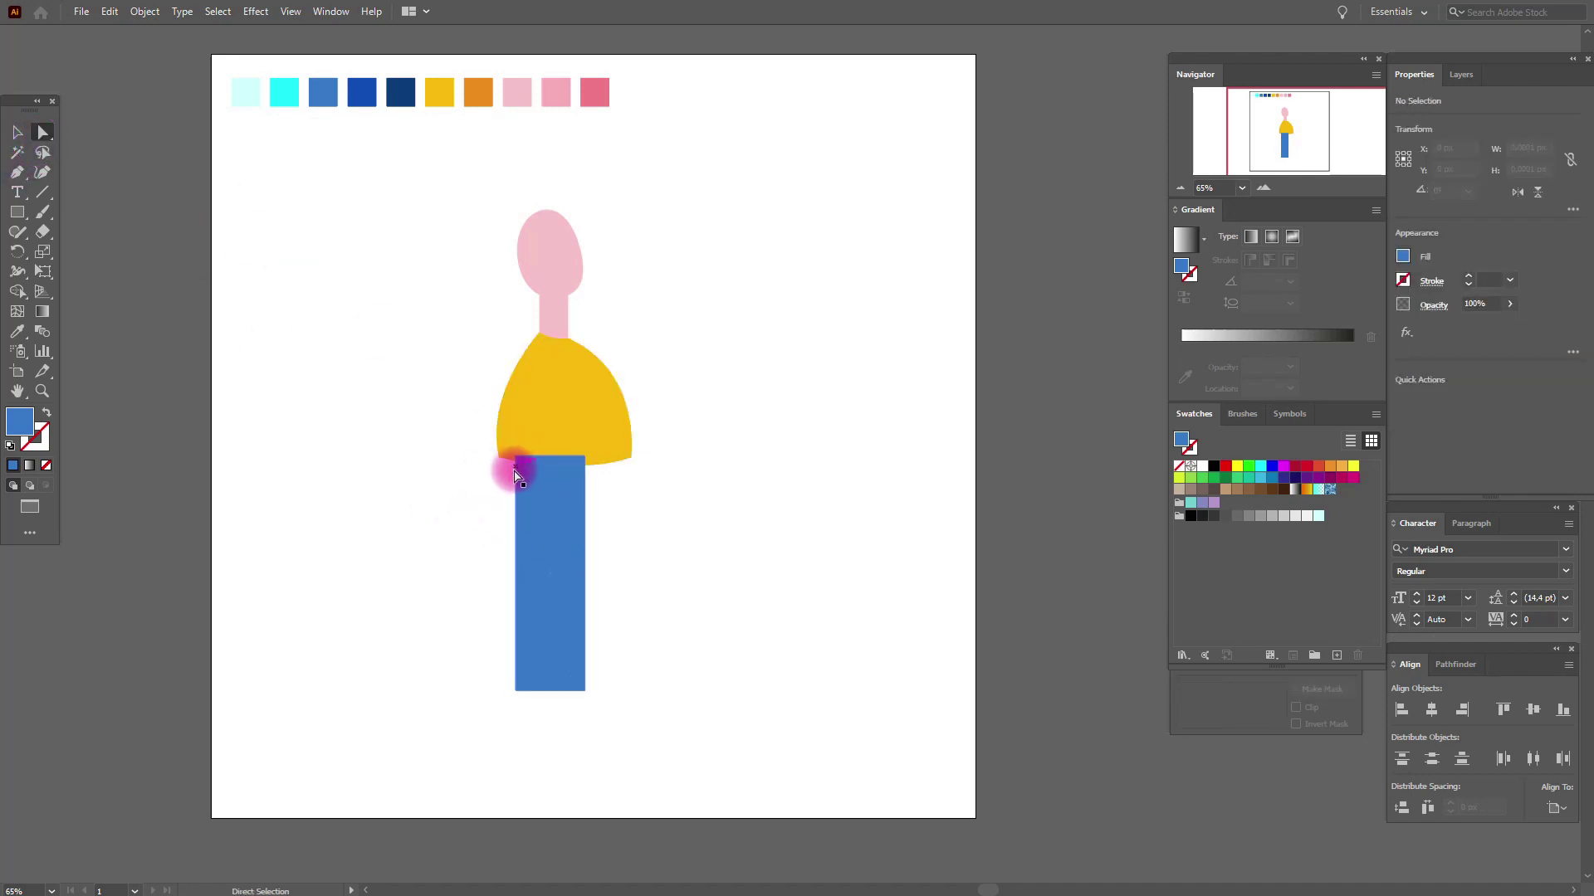
pyautogui.moveTo(516, 480)
pyautogui.mouseDown()
pyautogui.moveTo(521, 456)
pyautogui.moveTo(579, 456)
pyautogui.mouseUp()
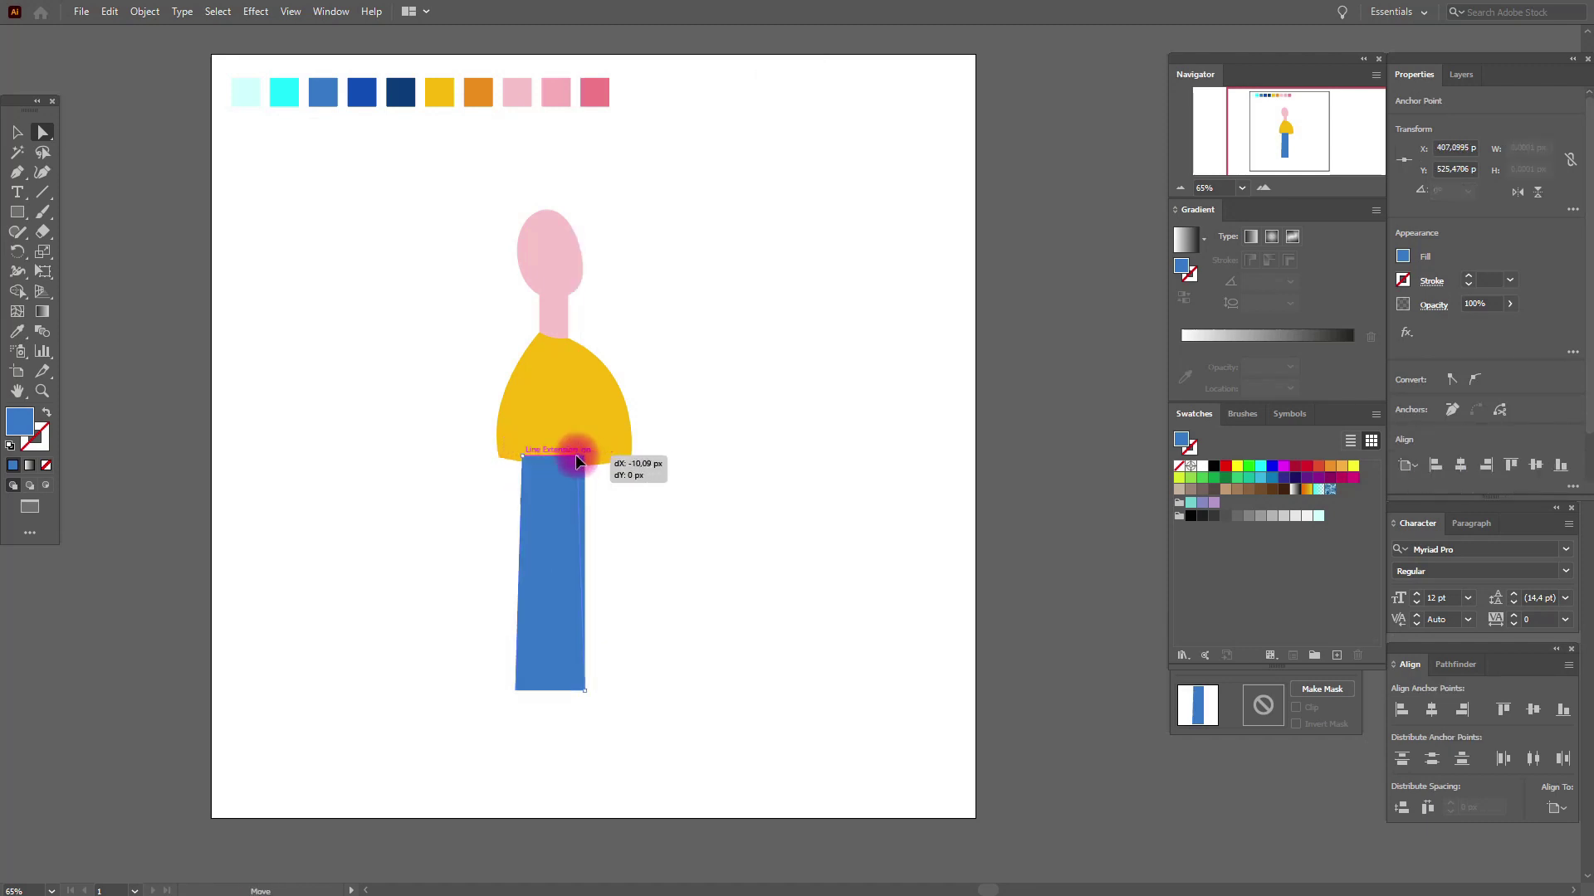
pyautogui.click(642, 502)
pyautogui.click(17, 132)
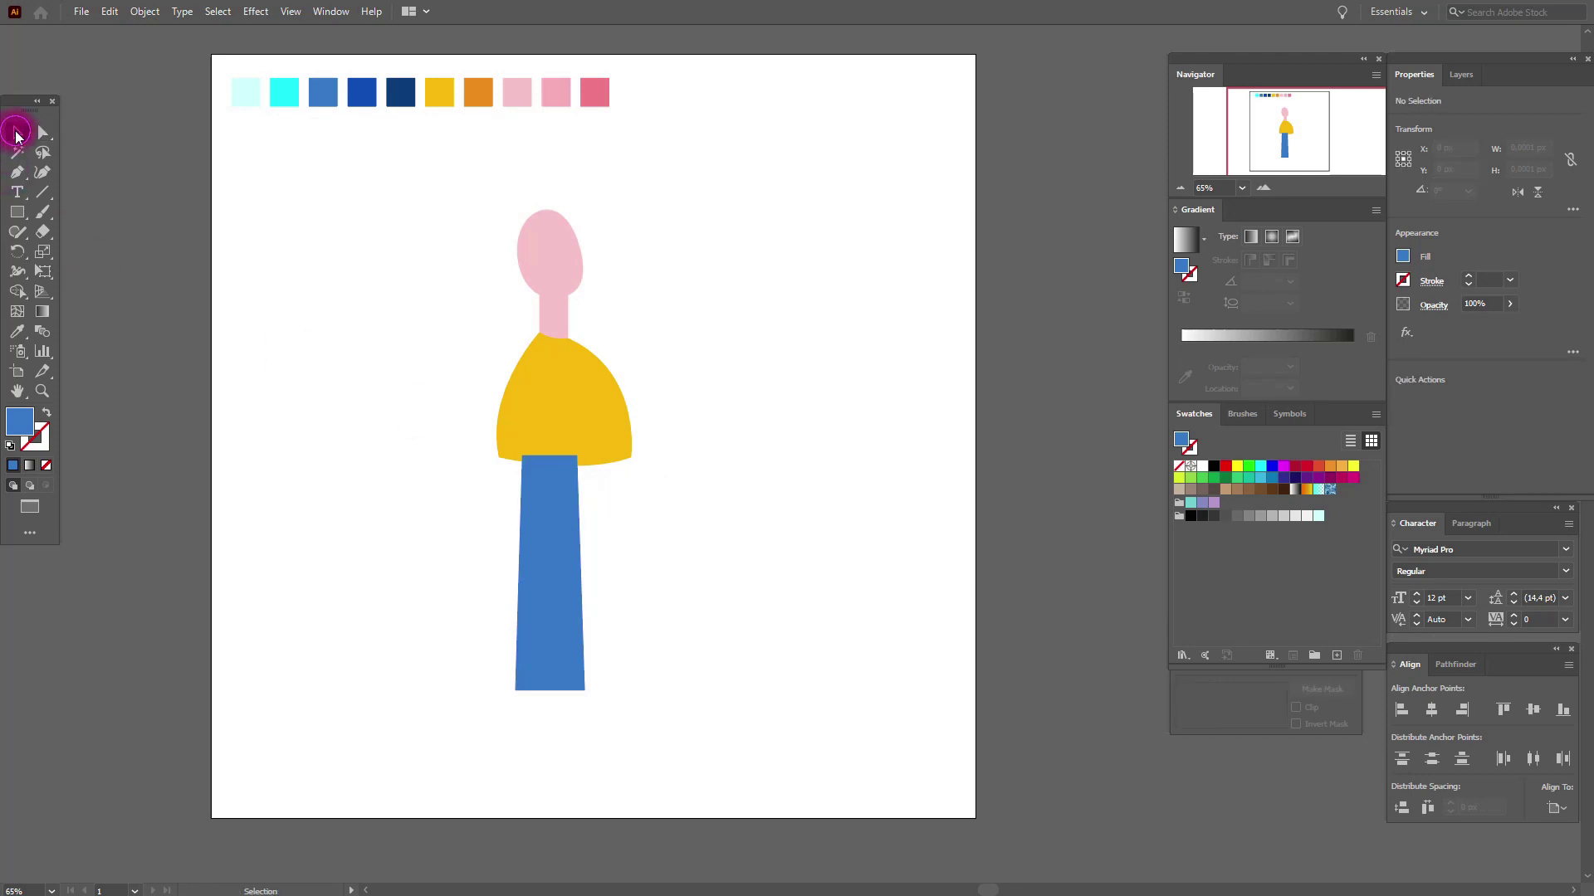
pyautogui.moveTo(557, 608); pyautogui.dragTo(549, 610)
pyautogui.click(631, 627)
# Duplicate the blue leg in place with copy and Paste in Front
pyautogui.press('a')
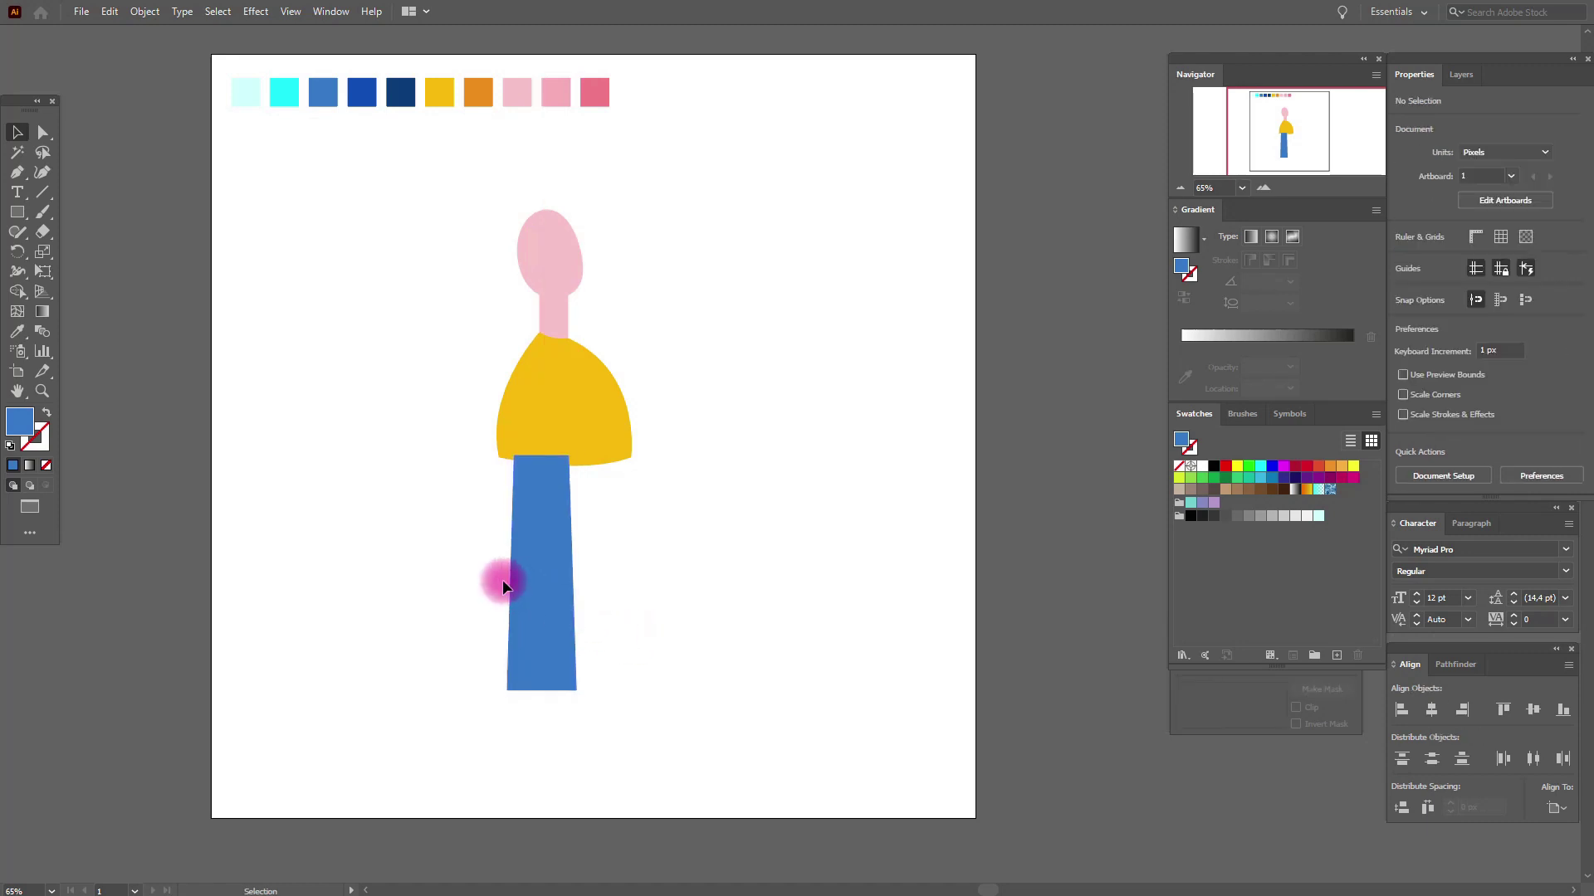
pyautogui.click(544, 584)
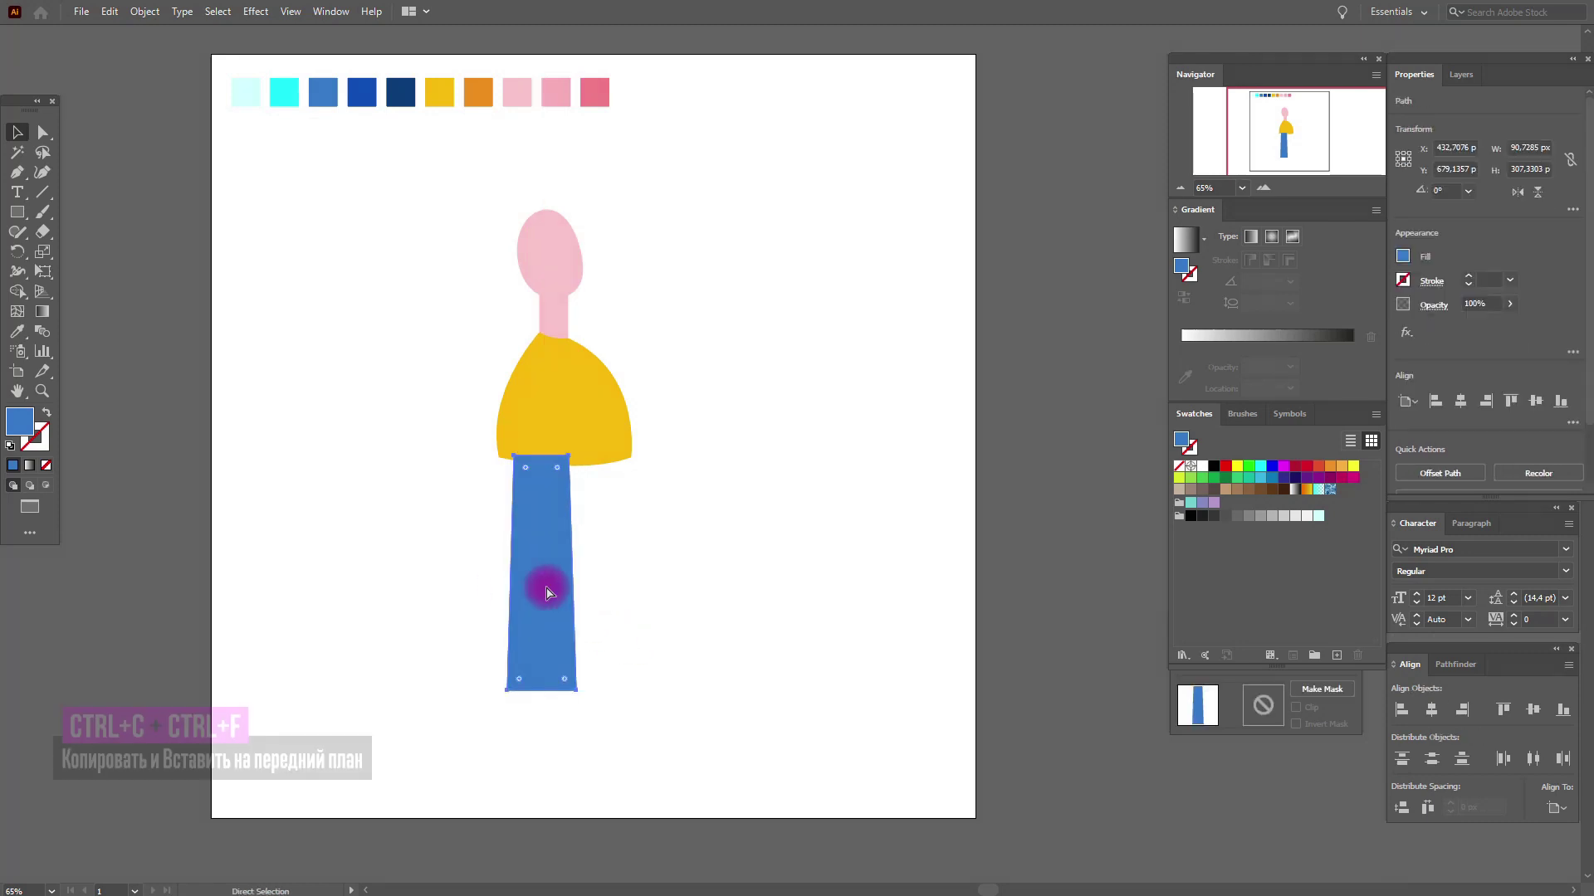
pyautogui.hotkey('ctrl', 'c')
pyautogui.hotkey('ctrl', 'f')
pyautogui.rightClick(546, 593)
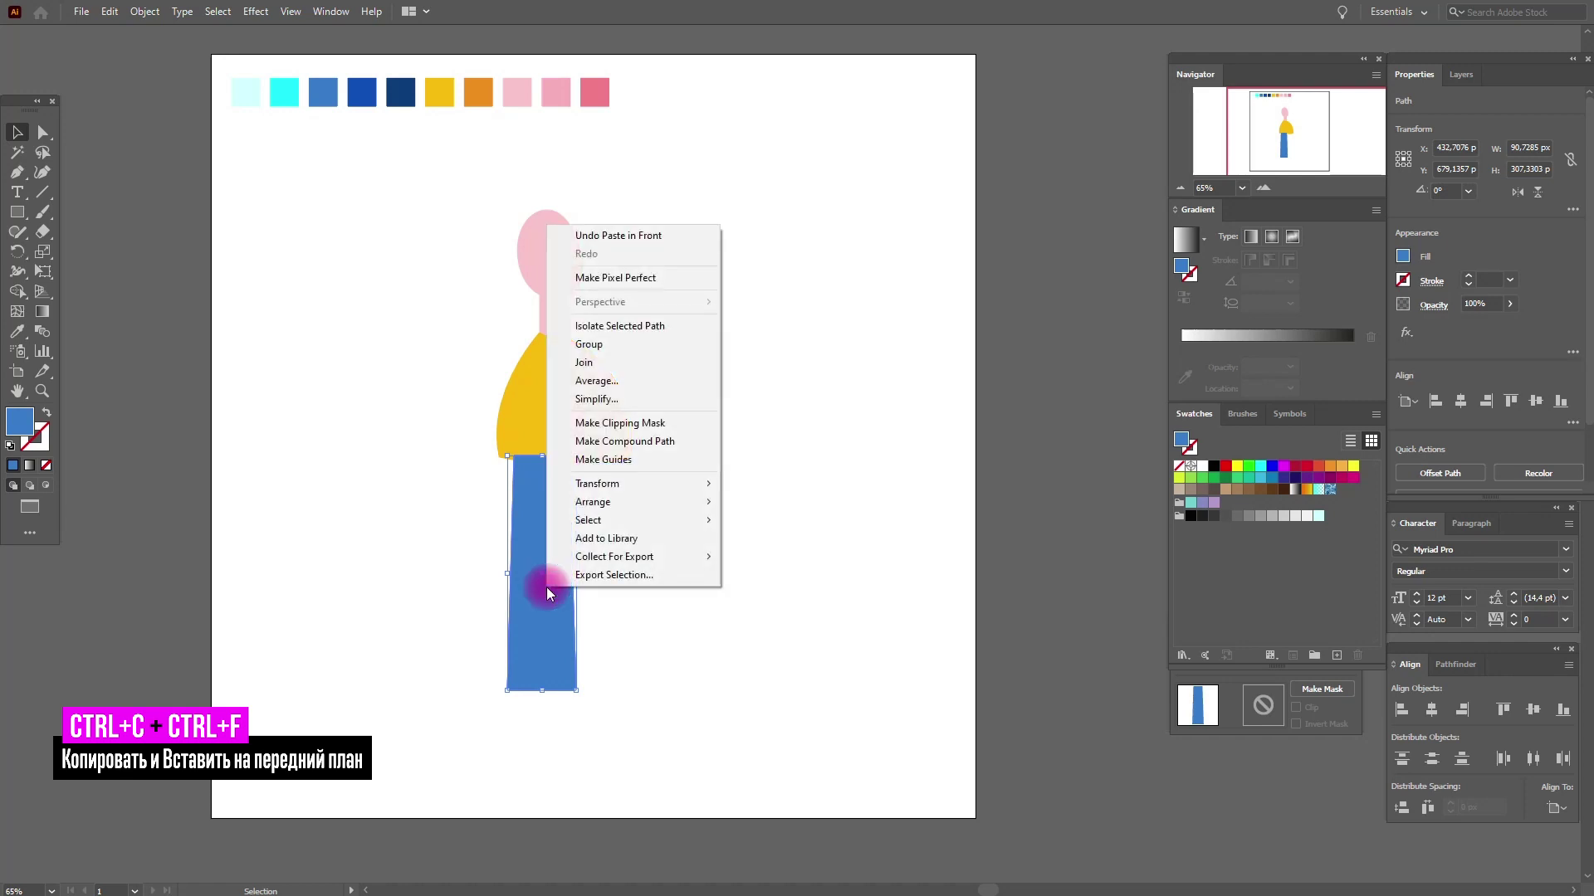
pyautogui.click(594, 700)
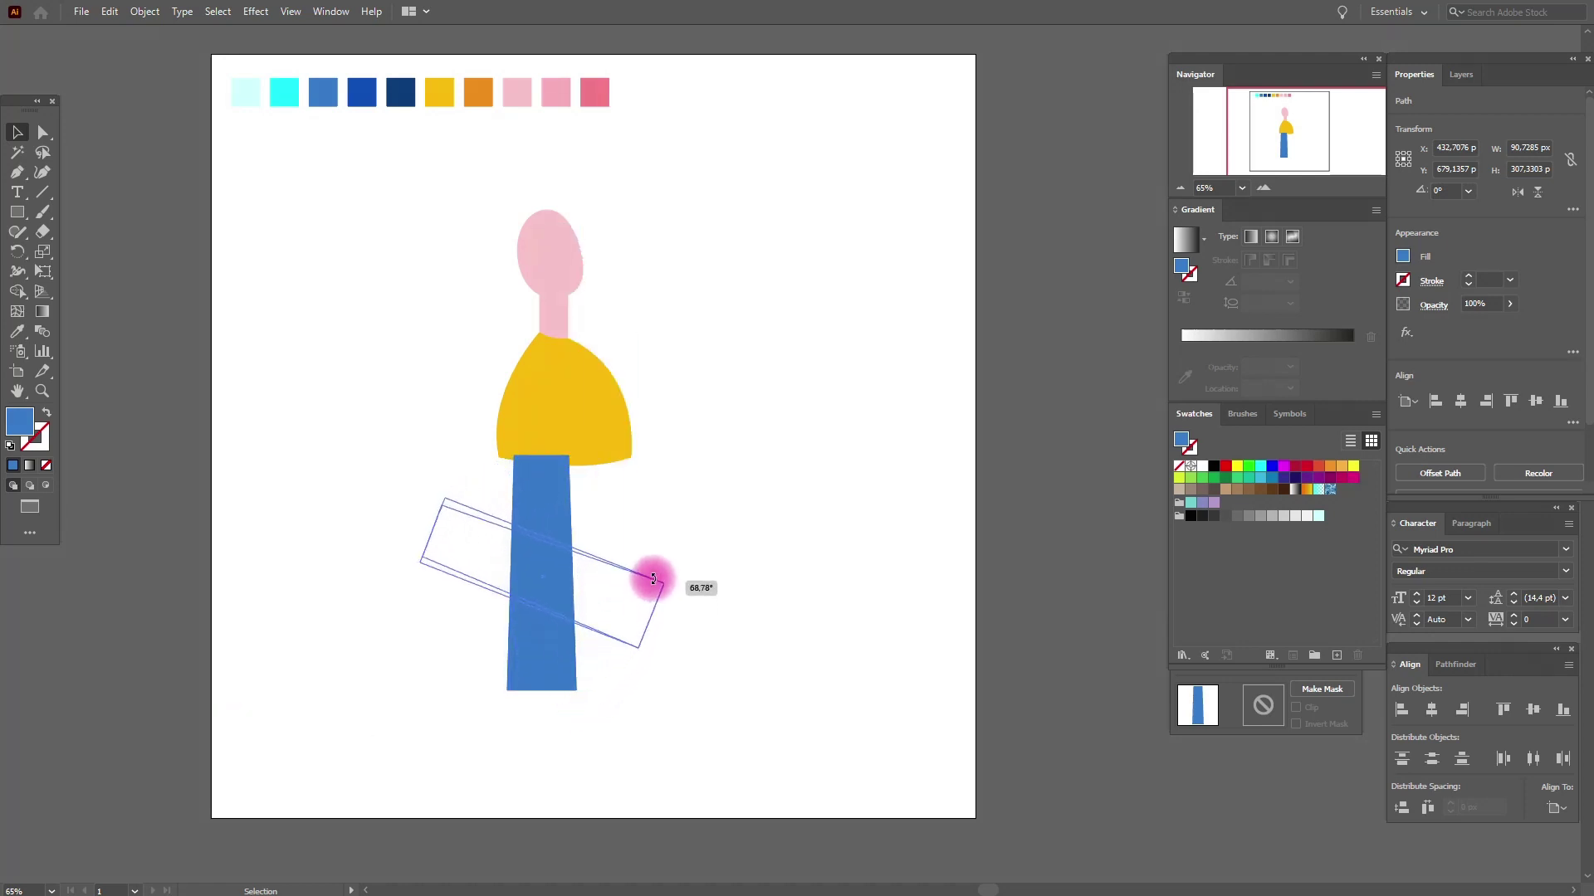
# Rotate the copy into a raised forward kick and send both legs behind the shirt
pyautogui.moveTo(580, 700); pyautogui.dragTo(656, 579)
pyautogui.moveTo(573, 616); pyautogui.dragTo(666, 516)
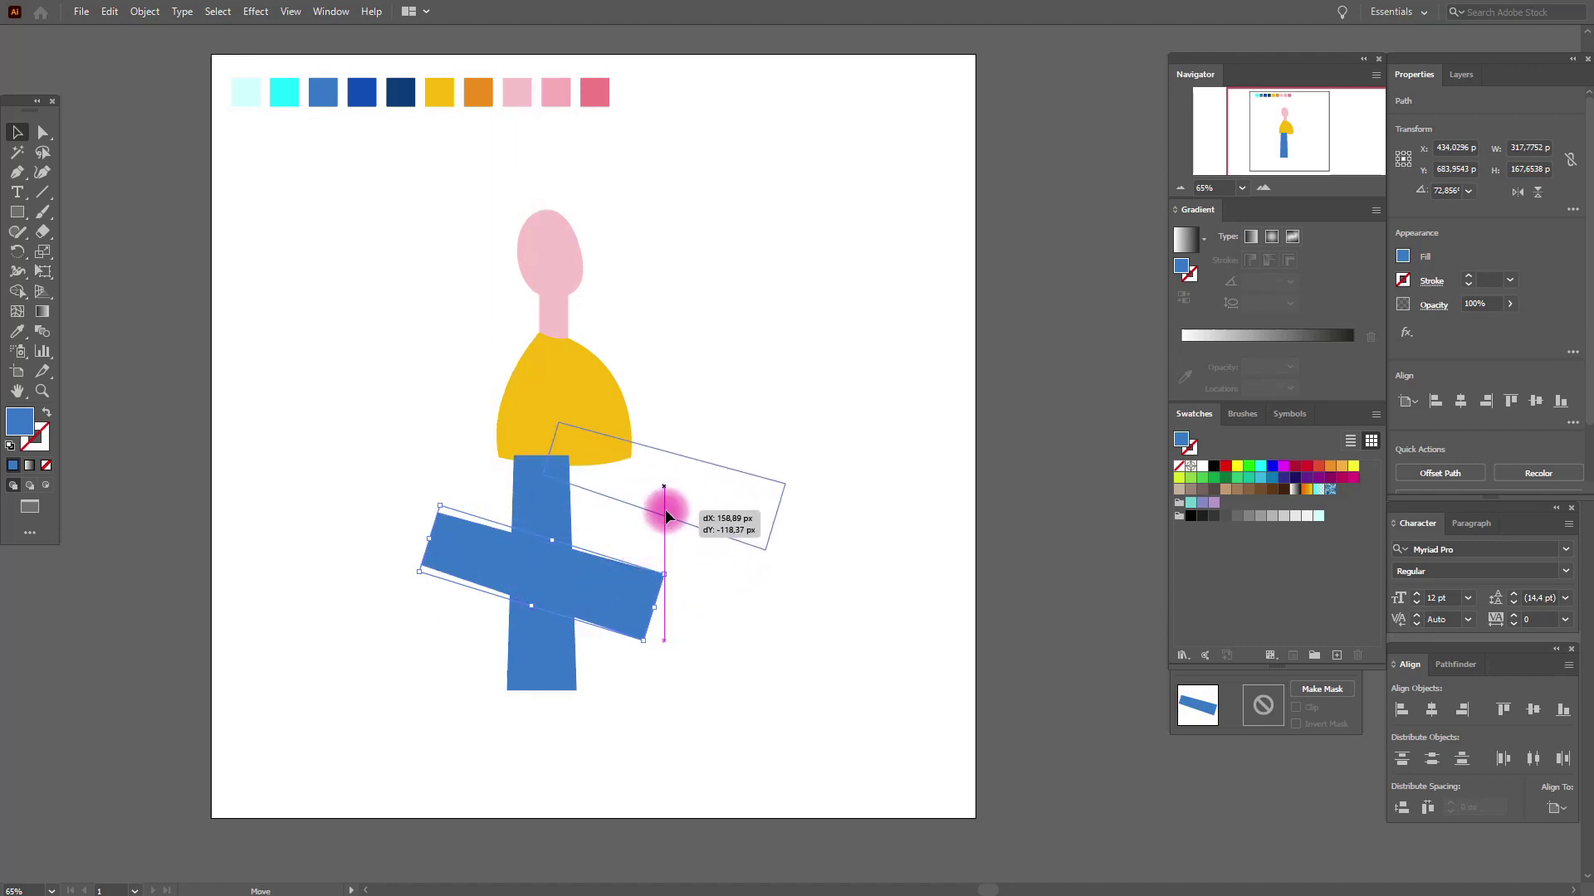
pyautogui.moveTo(666, 516); pyautogui.dragTo(665, 519)
pyautogui.keyDown('shift'); pyautogui.click(555, 561); pyautogui.keyUp('shift')
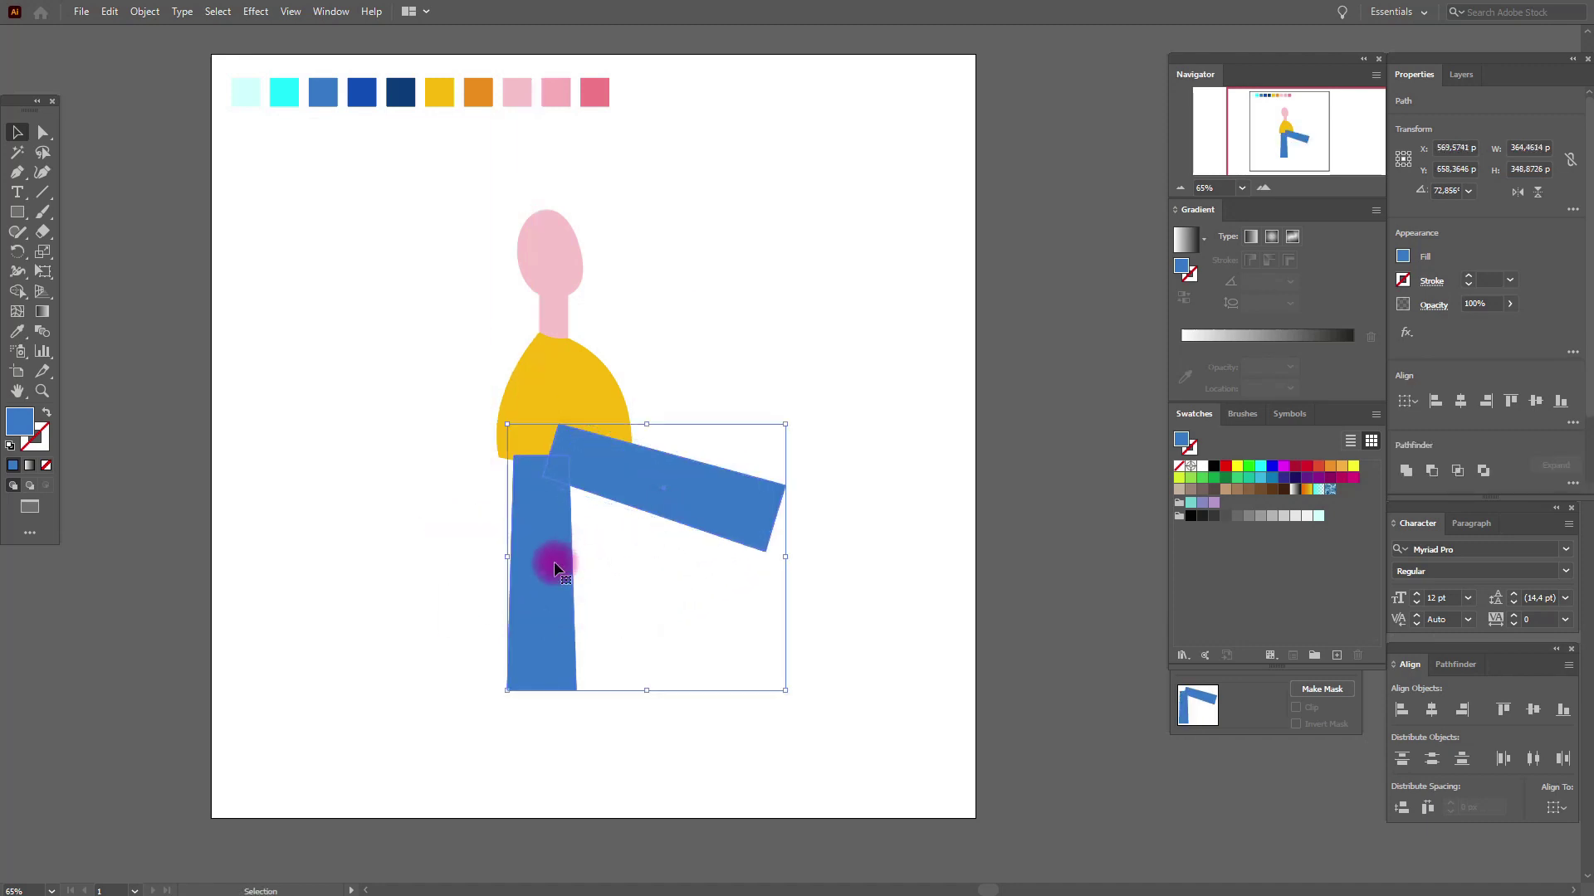
pyautogui.rightClick(561, 565)
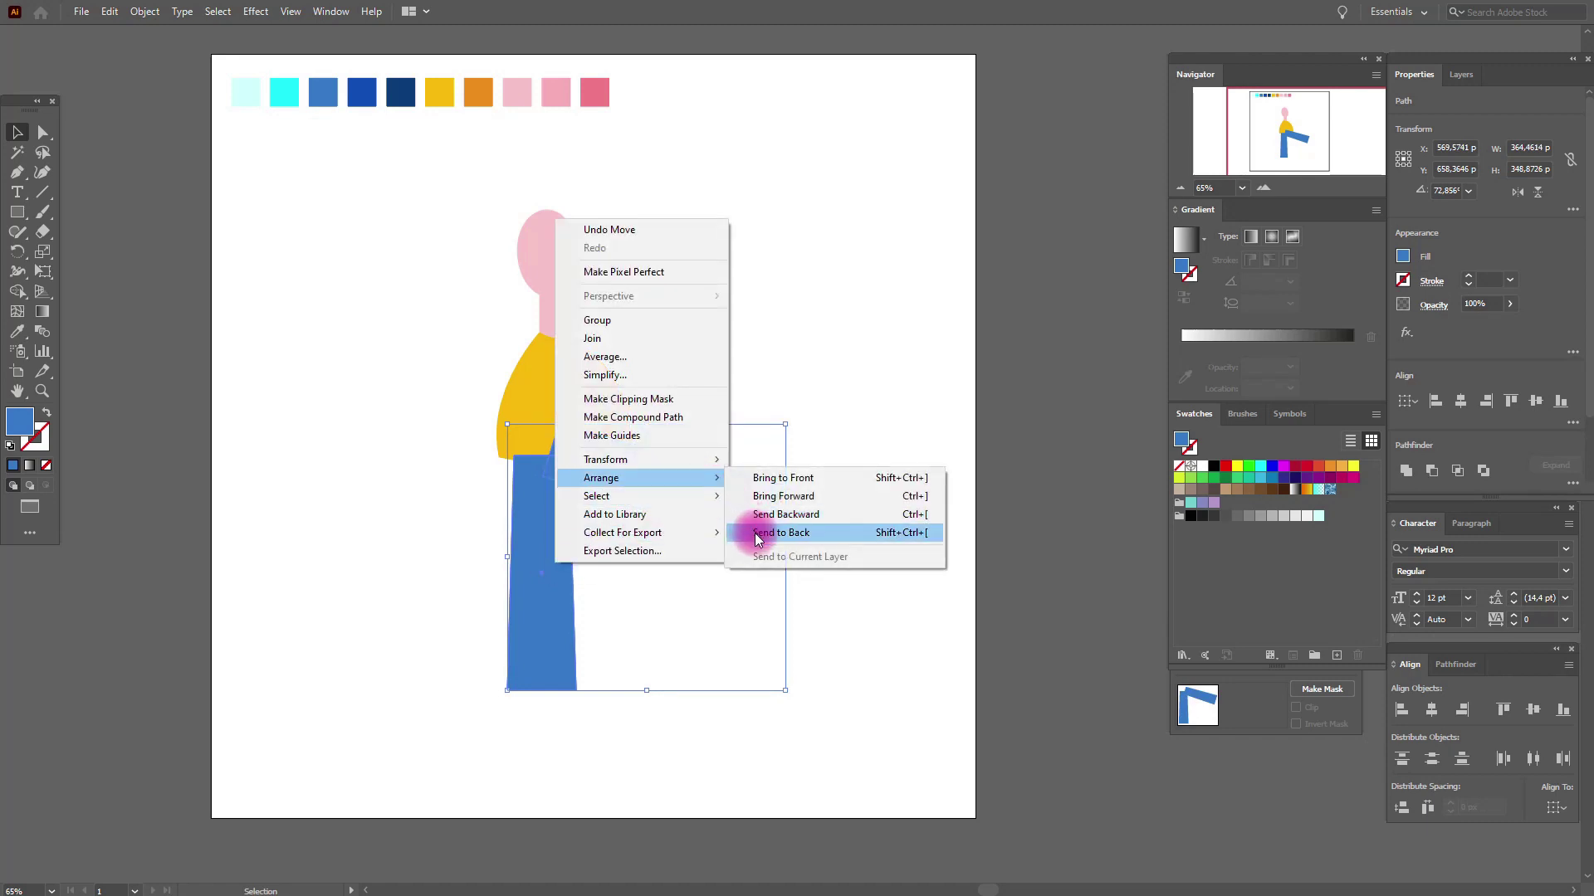
pyautogui.click(757, 533)
pyautogui.click(774, 591)
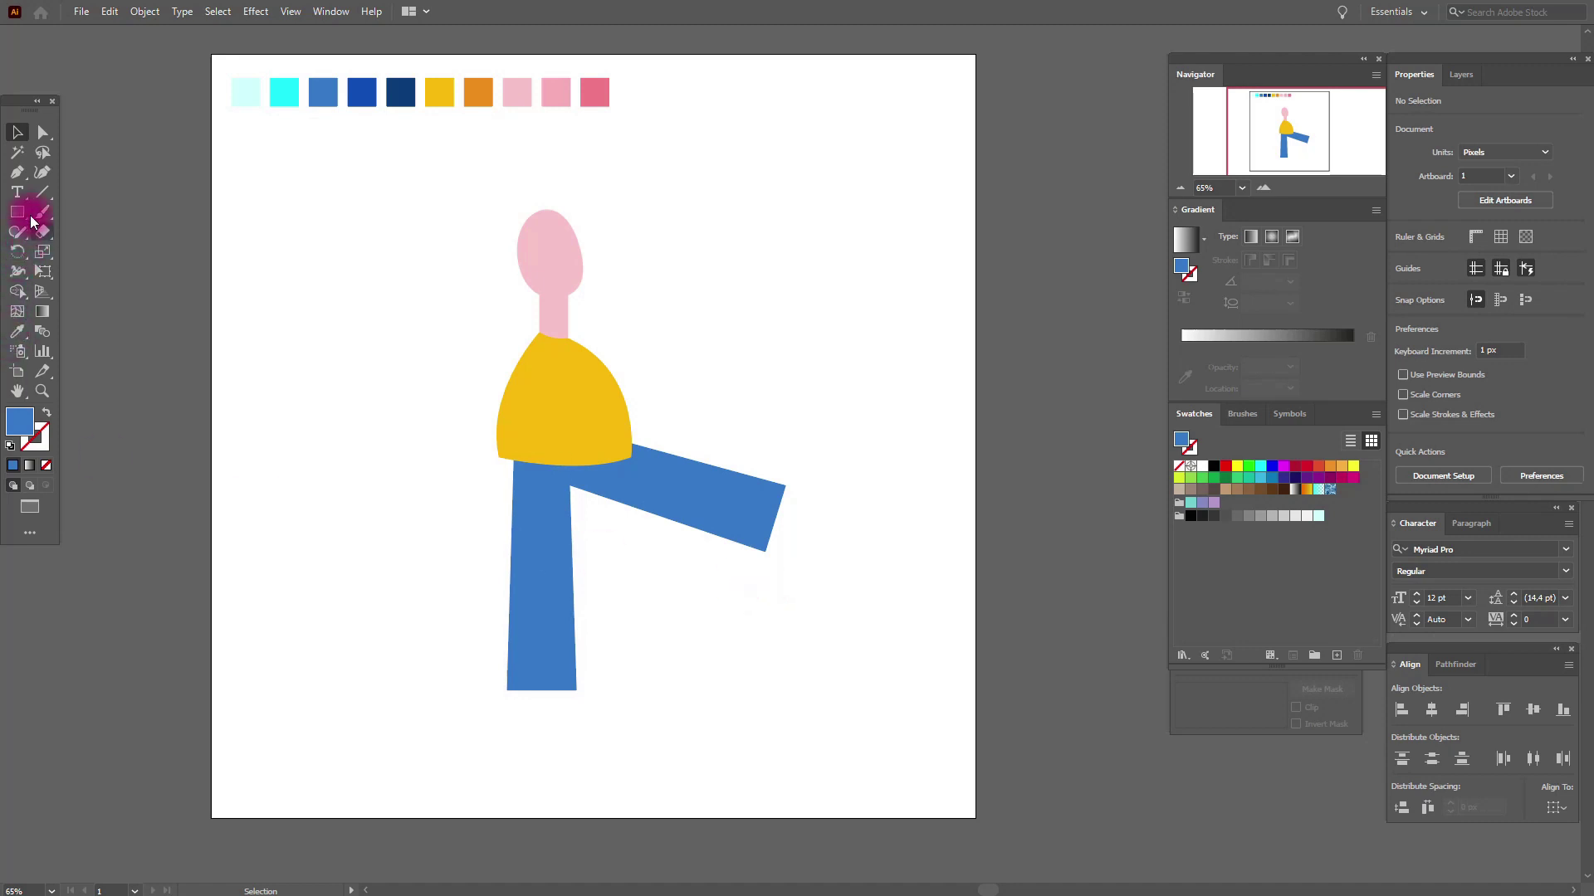
# Pick up yellow and start the arm path from the shirt's centre through the elbow to the tip
pyautogui.click(16, 331)
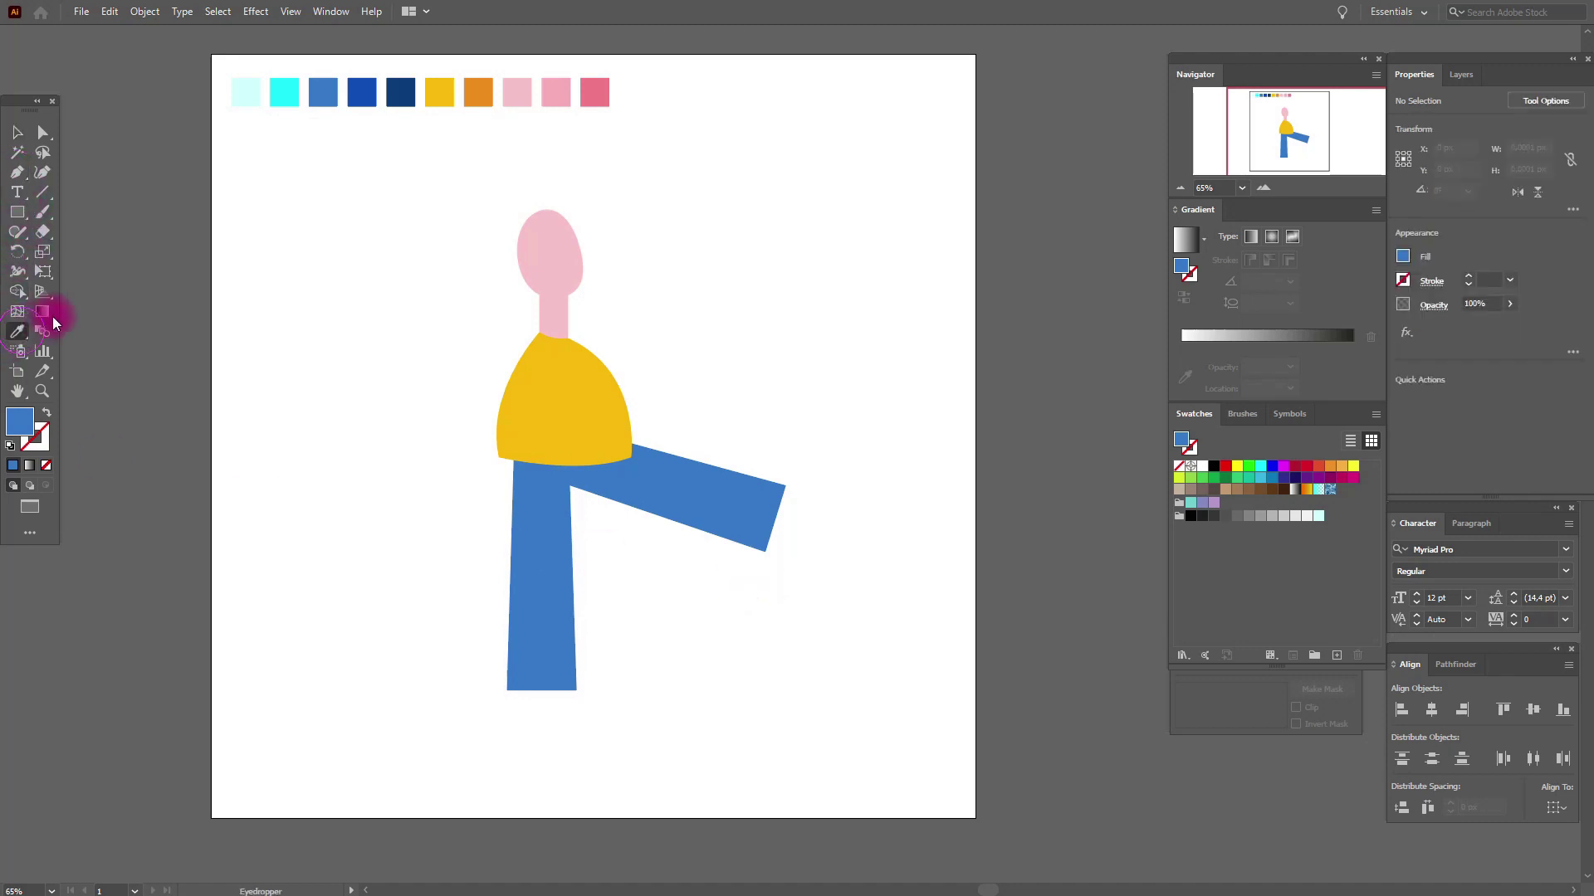
pyautogui.click(456, 96)
pyautogui.click(16, 172)
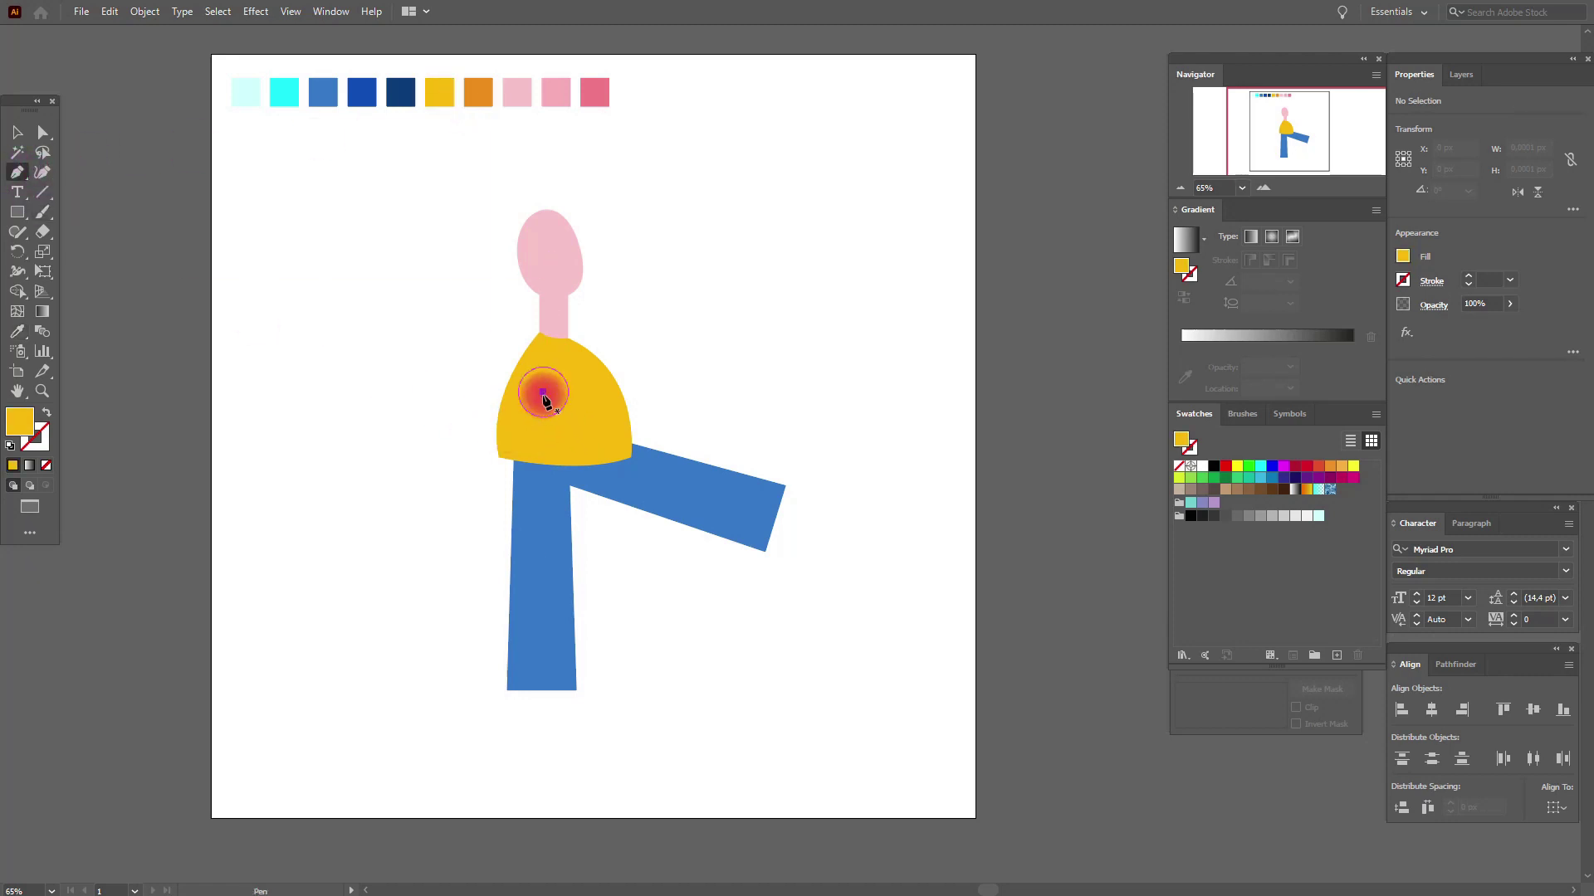
pyautogui.click(543, 392)
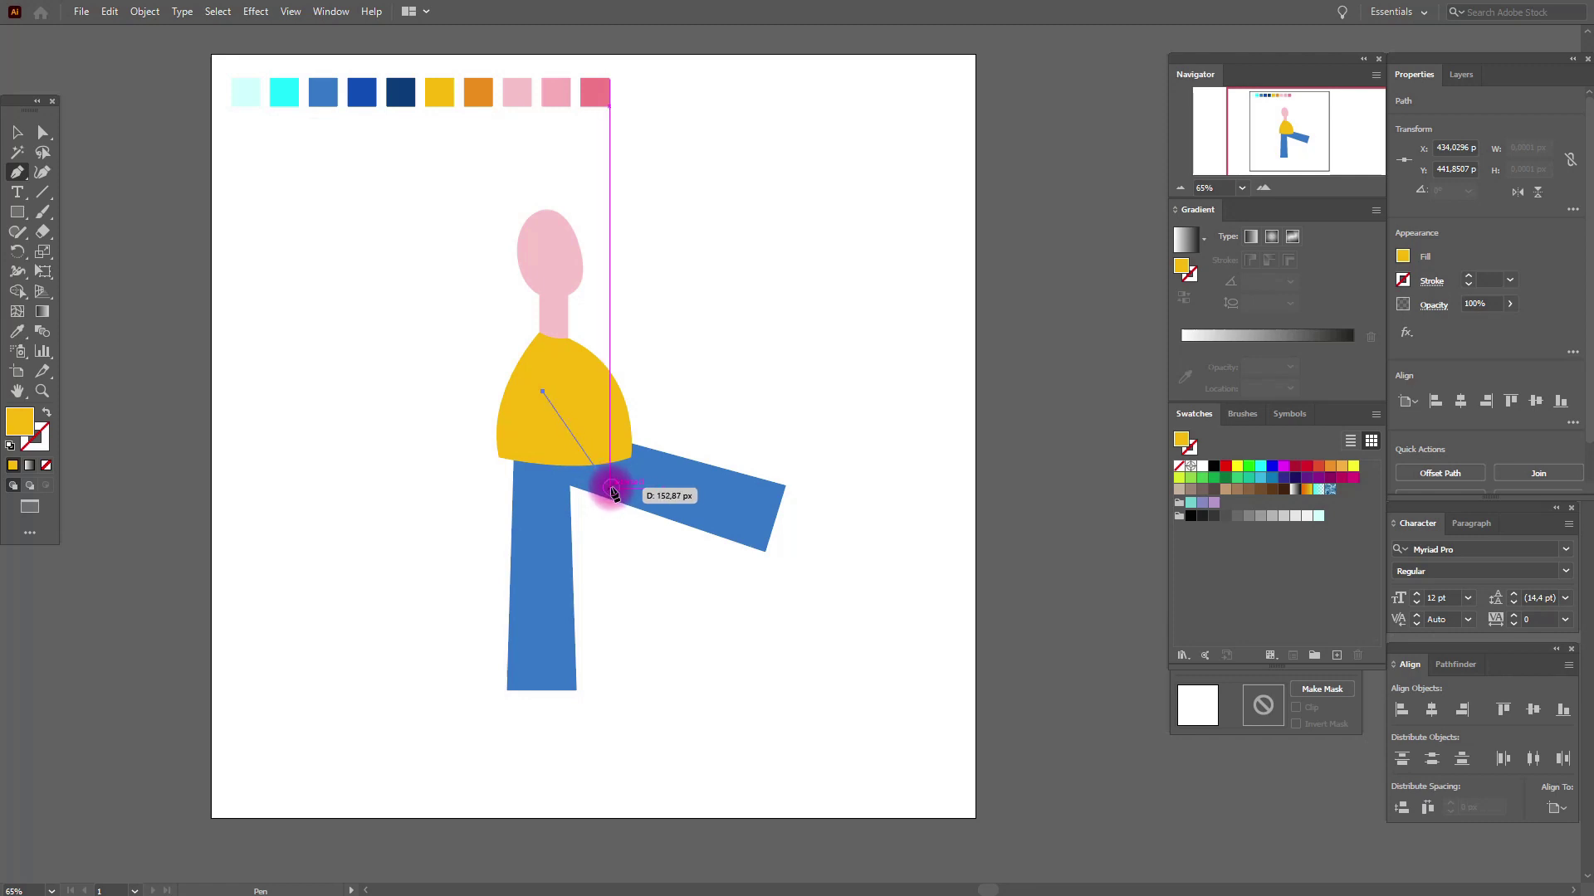
pyautogui.click(610, 489)
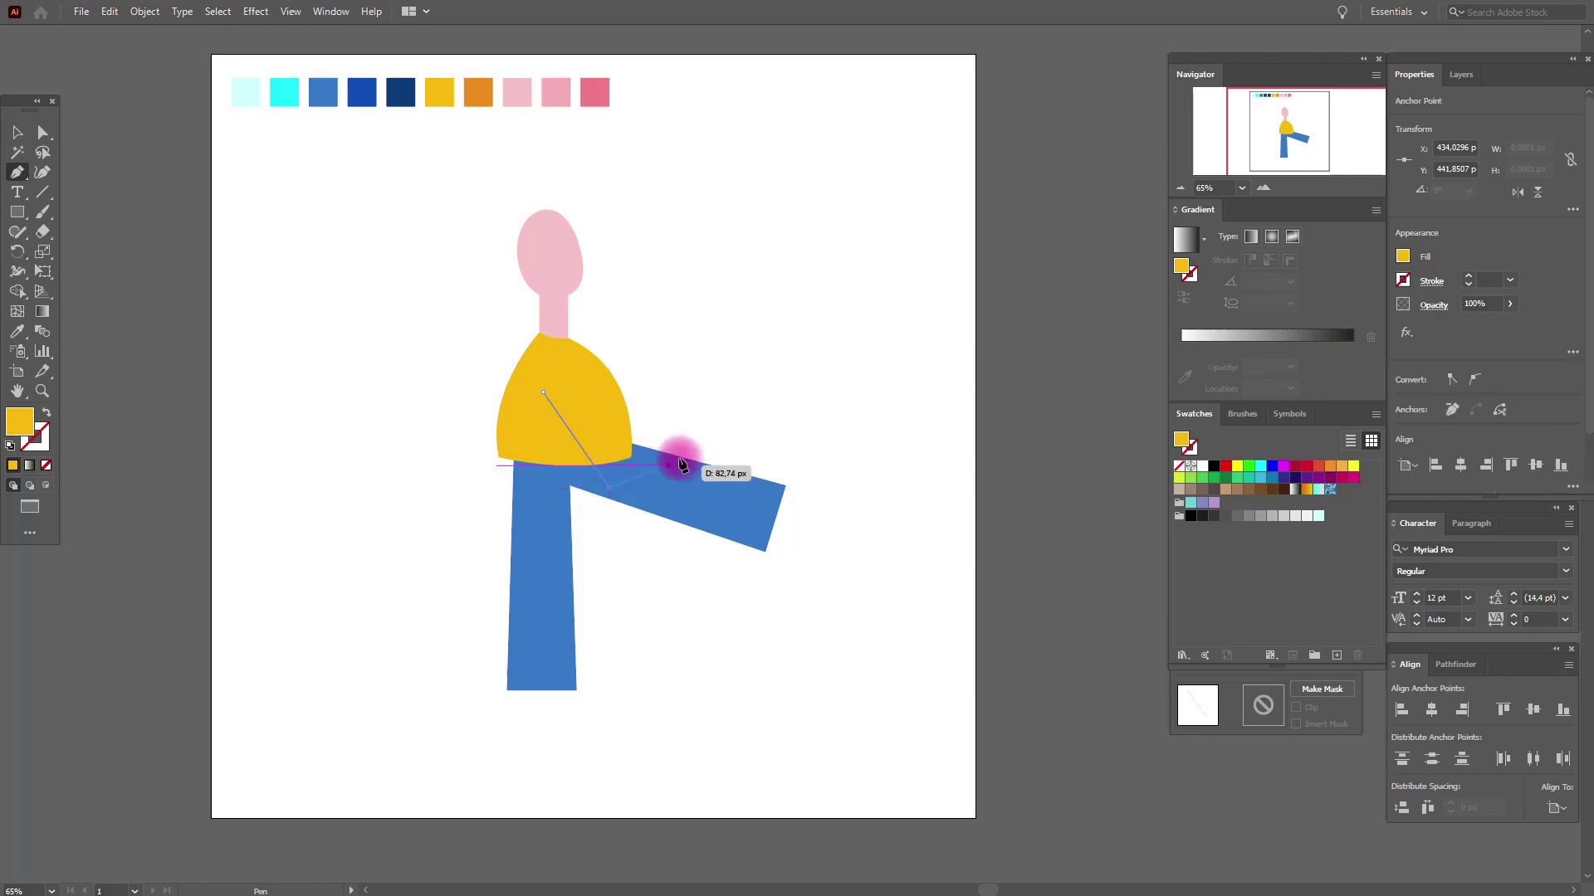
pyautogui.click(725, 392)
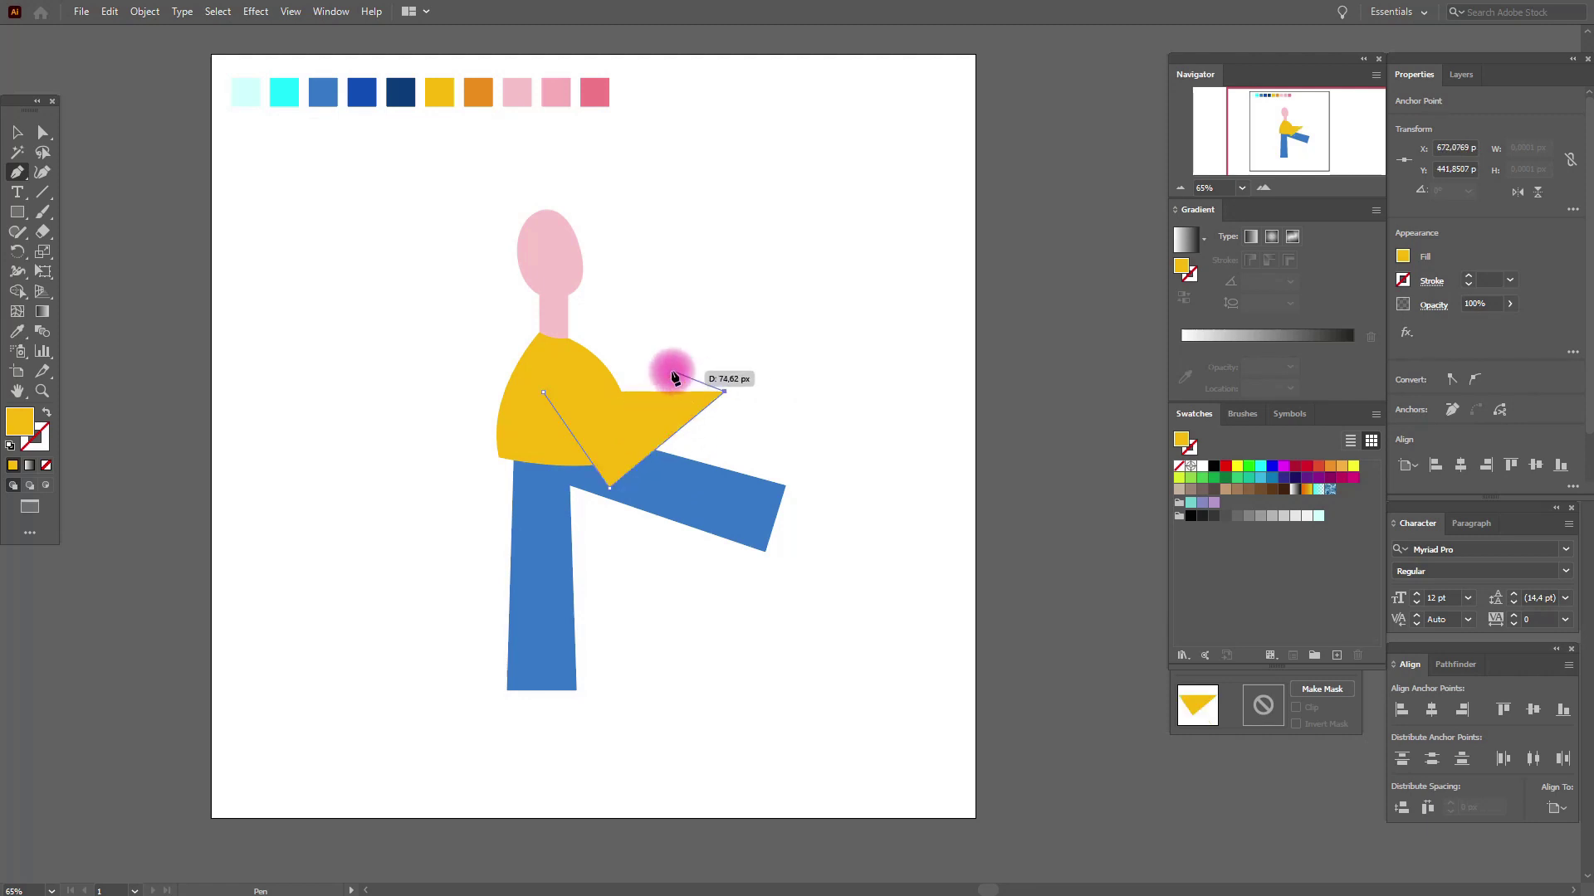
# Add the arm's upper outer, inner elbow and shoulder points and close the shape
pyautogui.click(671, 371)
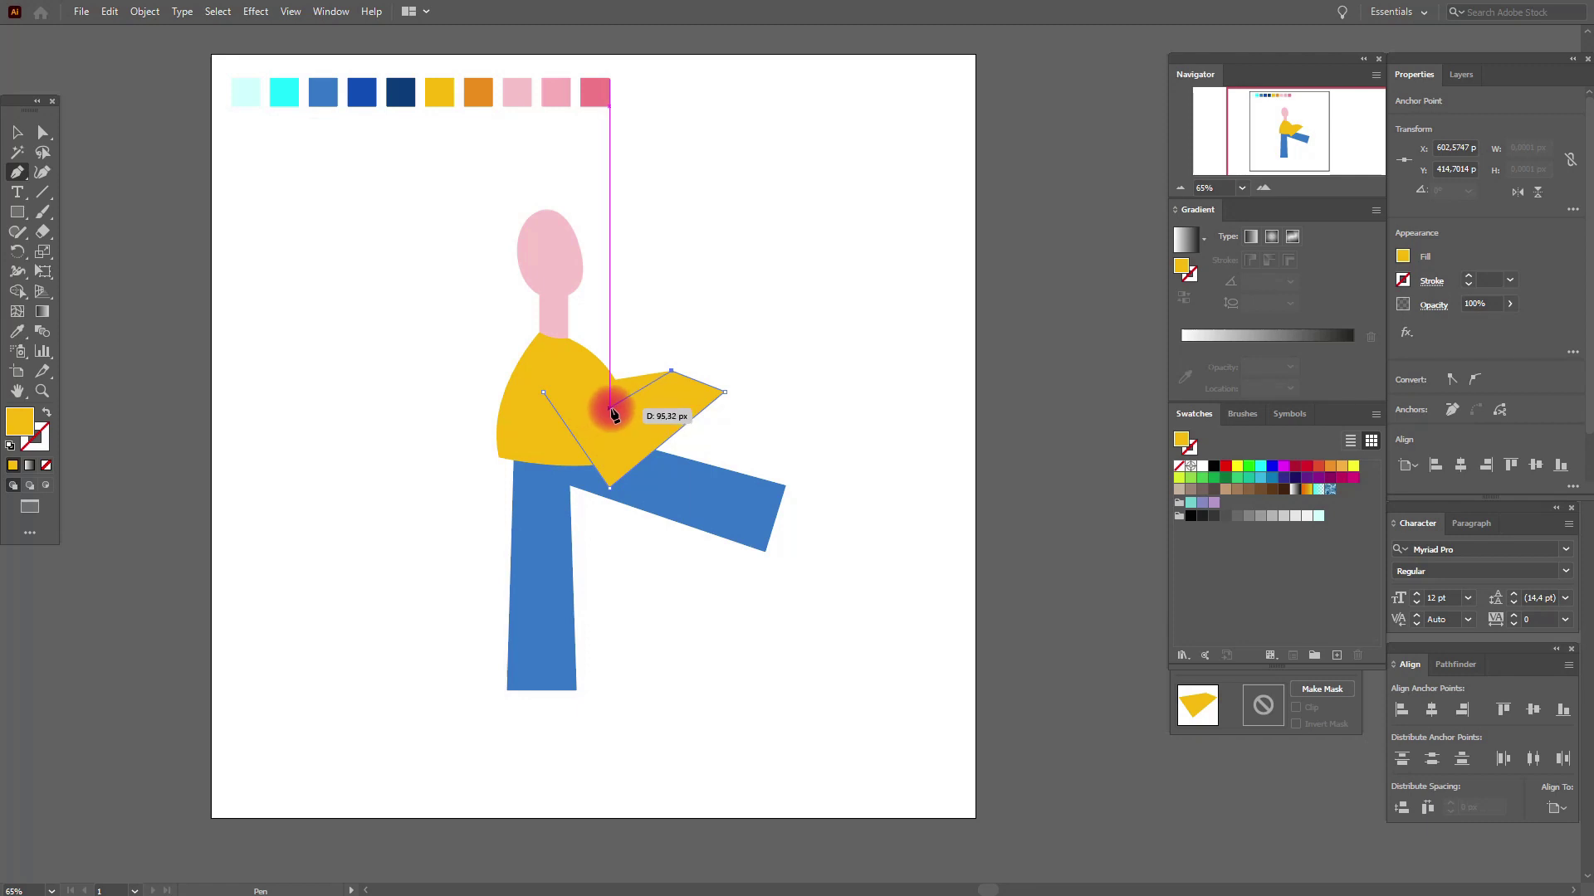
pyautogui.click(610, 408)
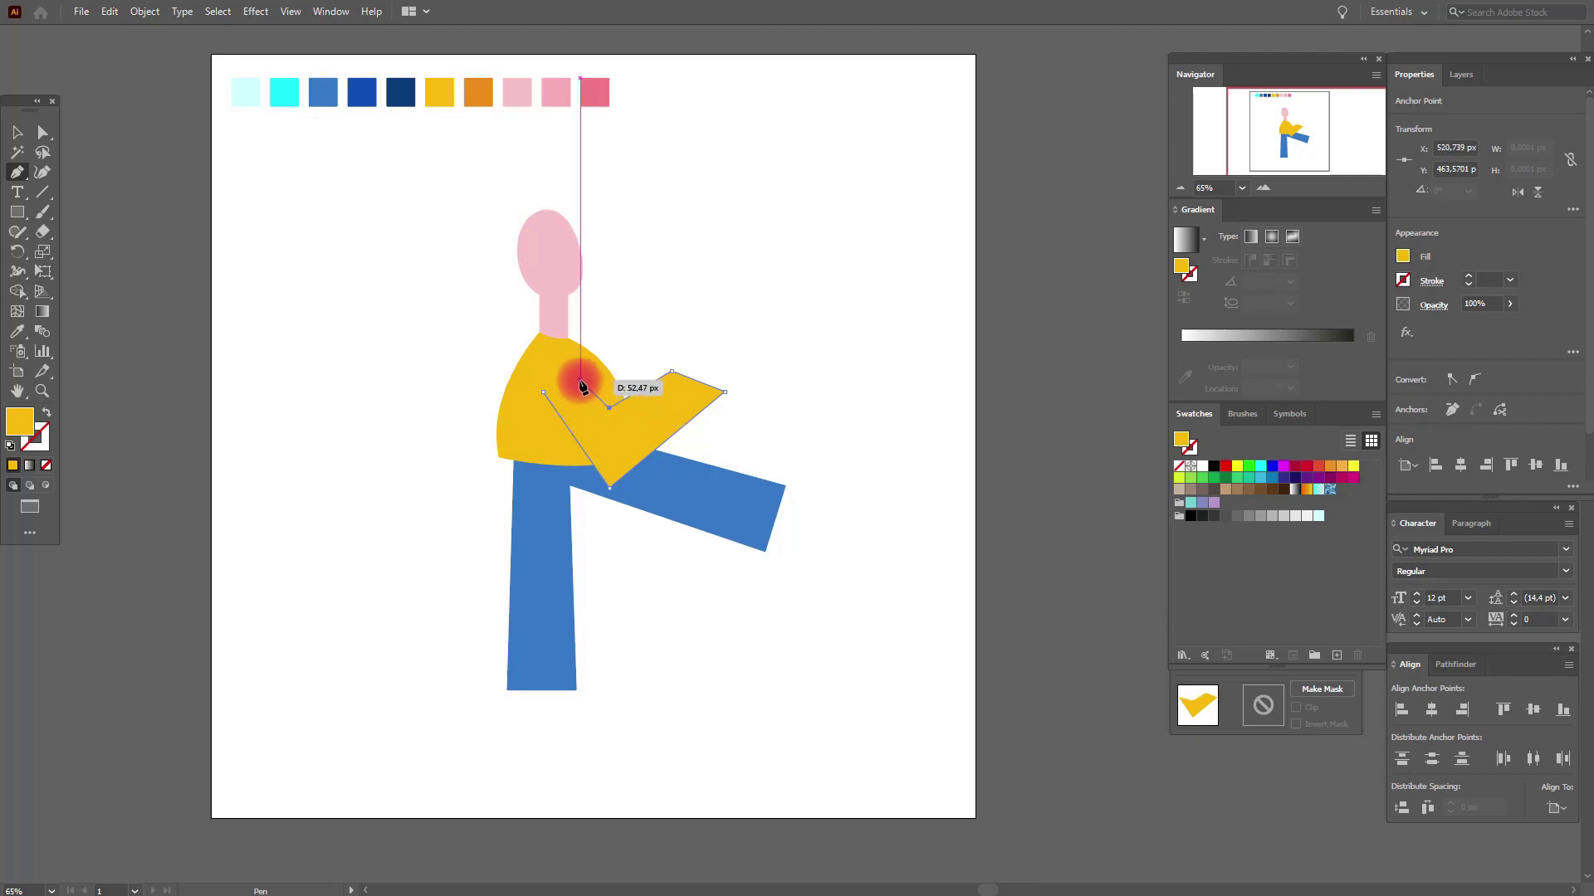
pyautogui.click(577, 379)
pyautogui.click(543, 391)
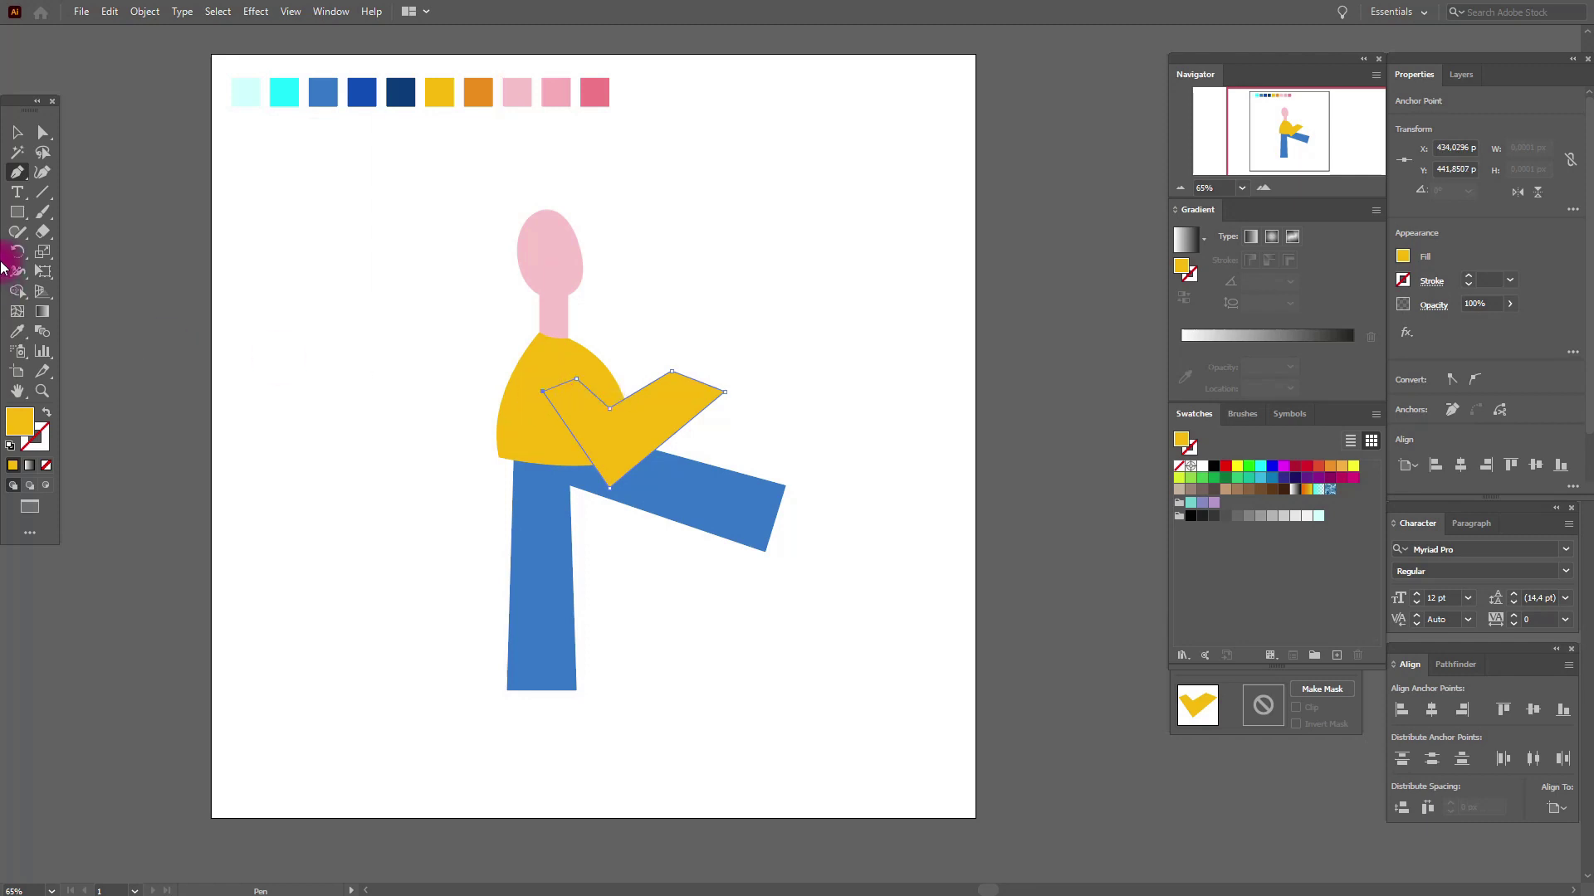
pyautogui.click(16, 132)
pyautogui.click(241, 218)
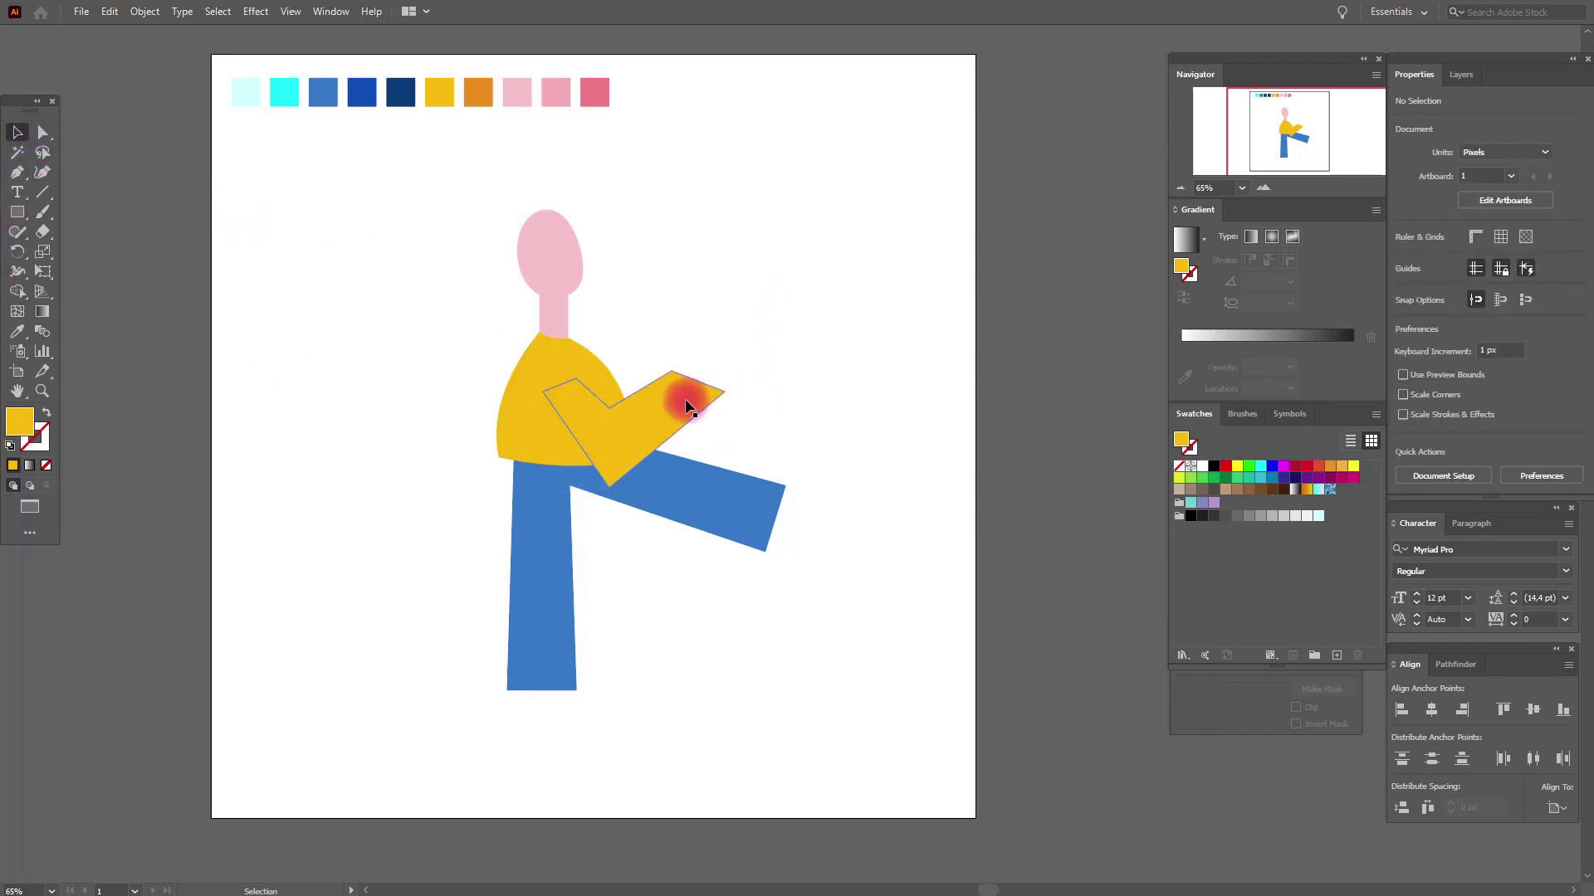
pyautogui.hotkey('ctrl', '+')
pyautogui.hotkey('ctrl', '+')
pyautogui.hotkey('ctrl', '+')
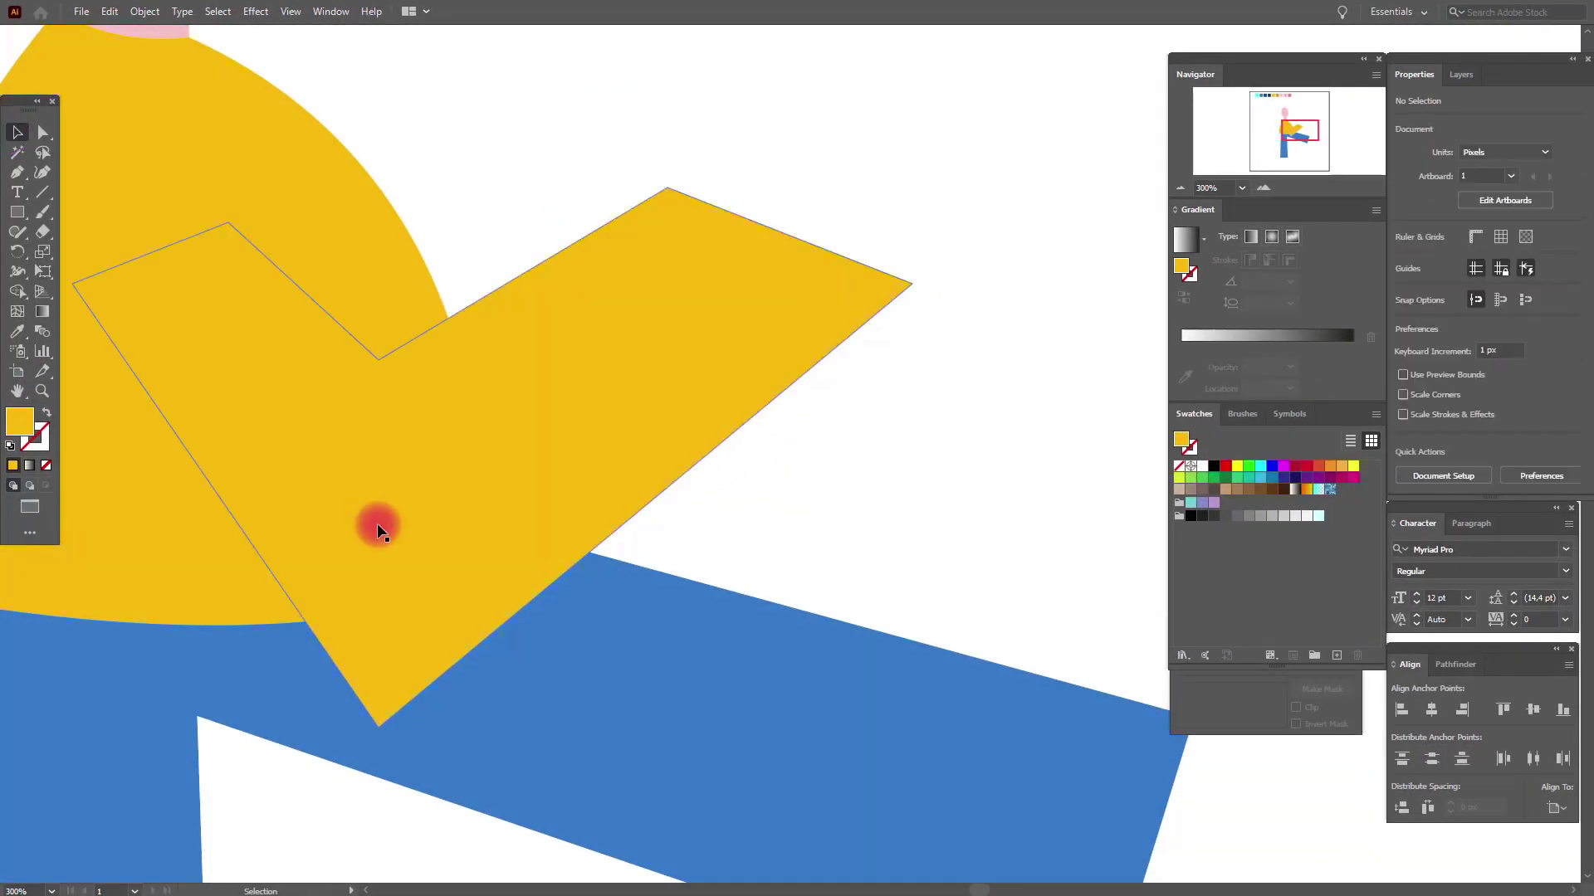
# Round the yellow arm's bottom elbow corner to about 25 px
pyautogui.click(377, 523)
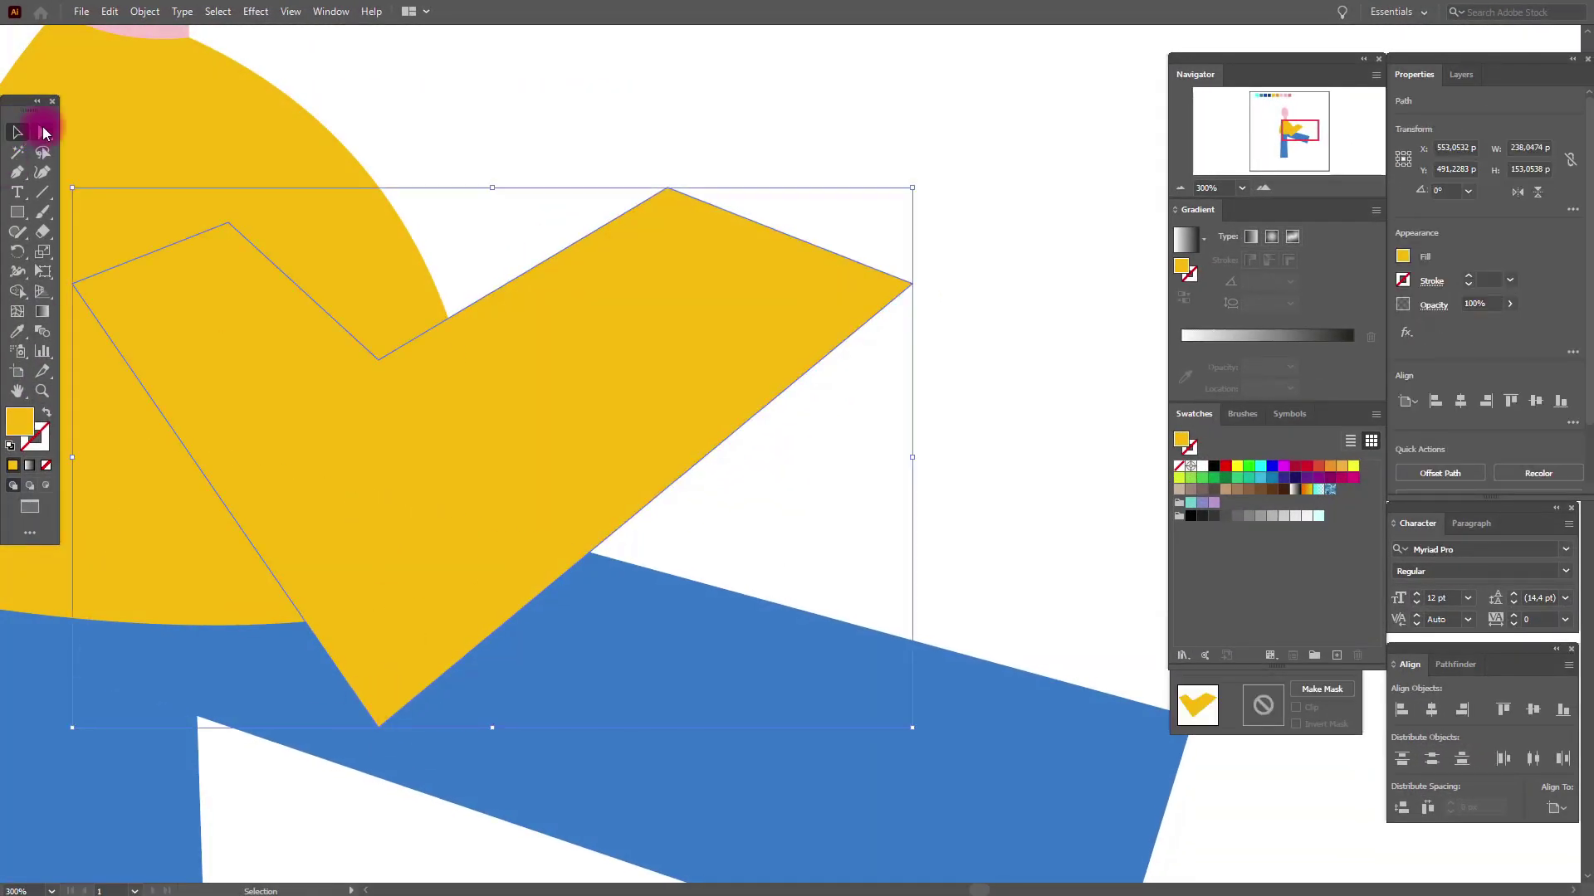
pyautogui.click(44, 133)
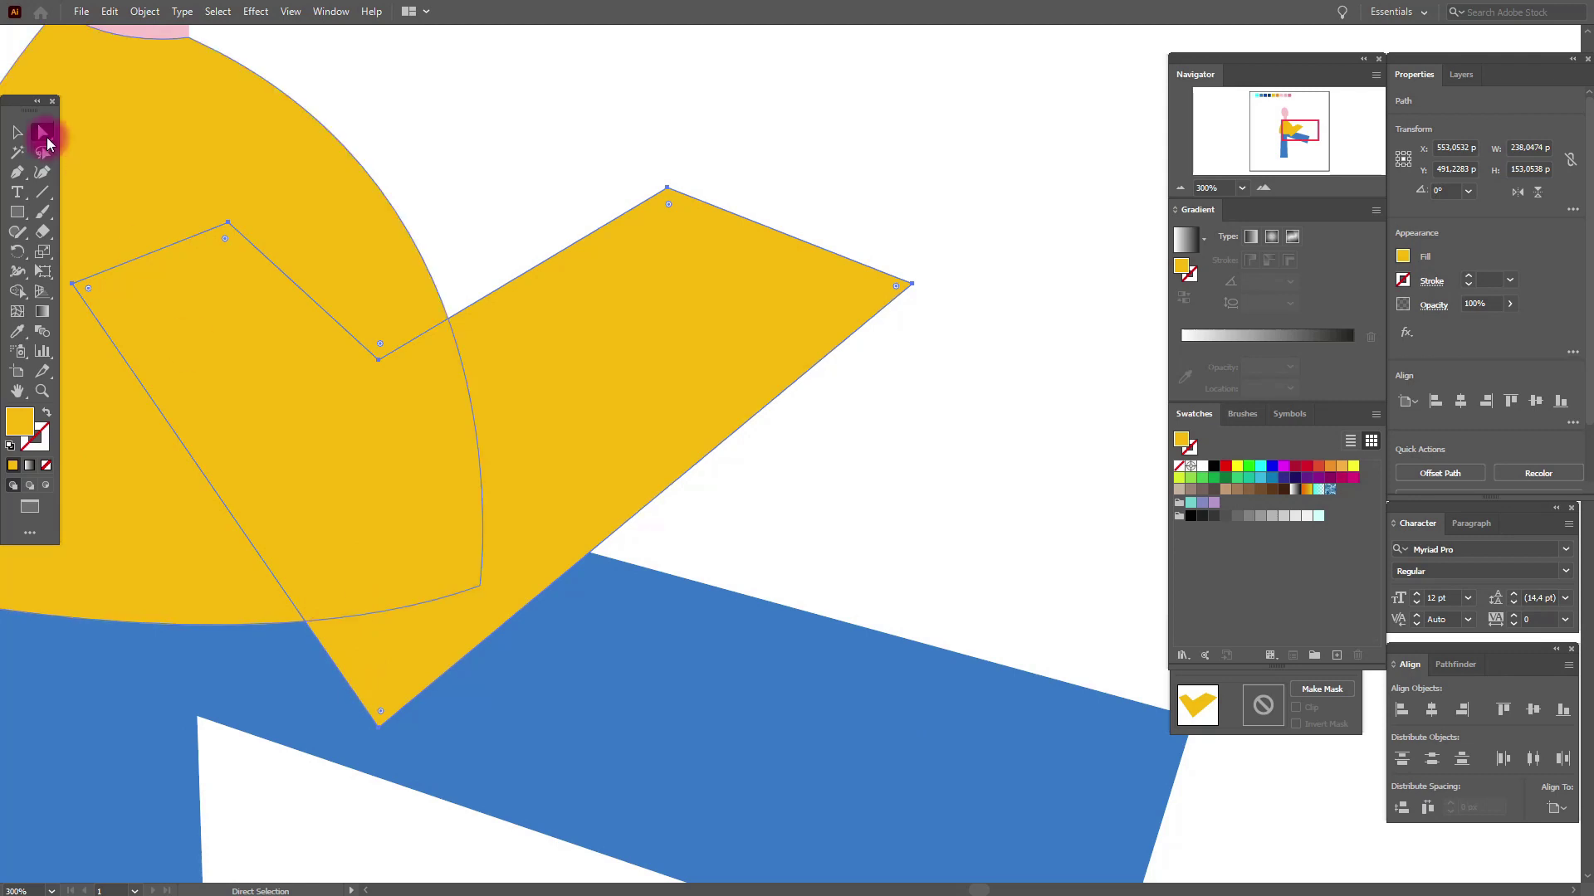
pyautogui.click(47, 143)
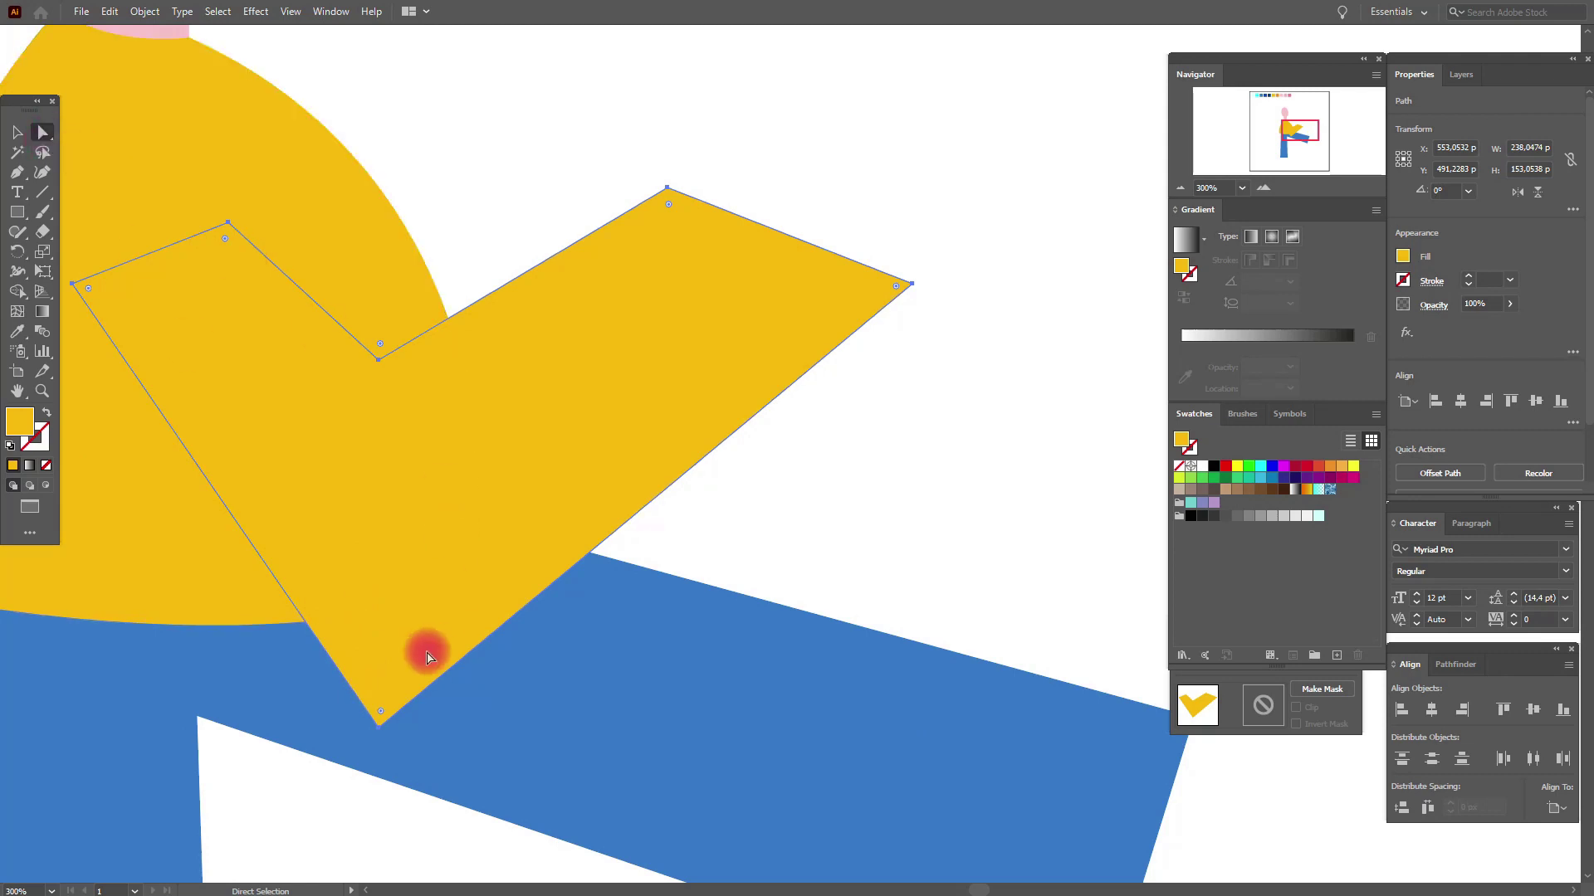
pyautogui.click(381, 733)
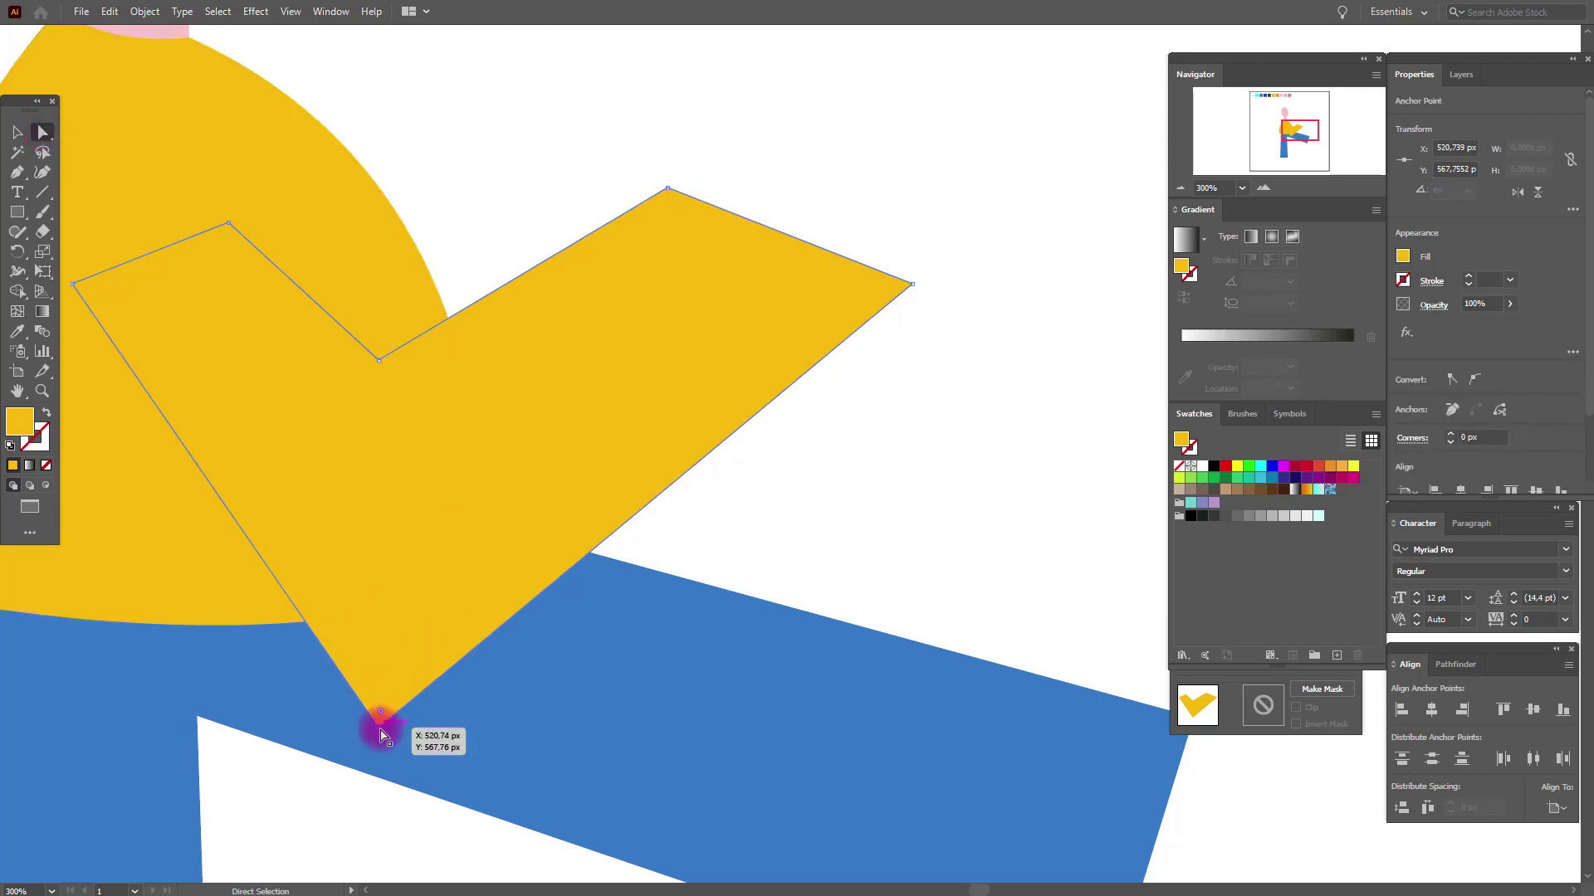
pyautogui.click(382, 714)
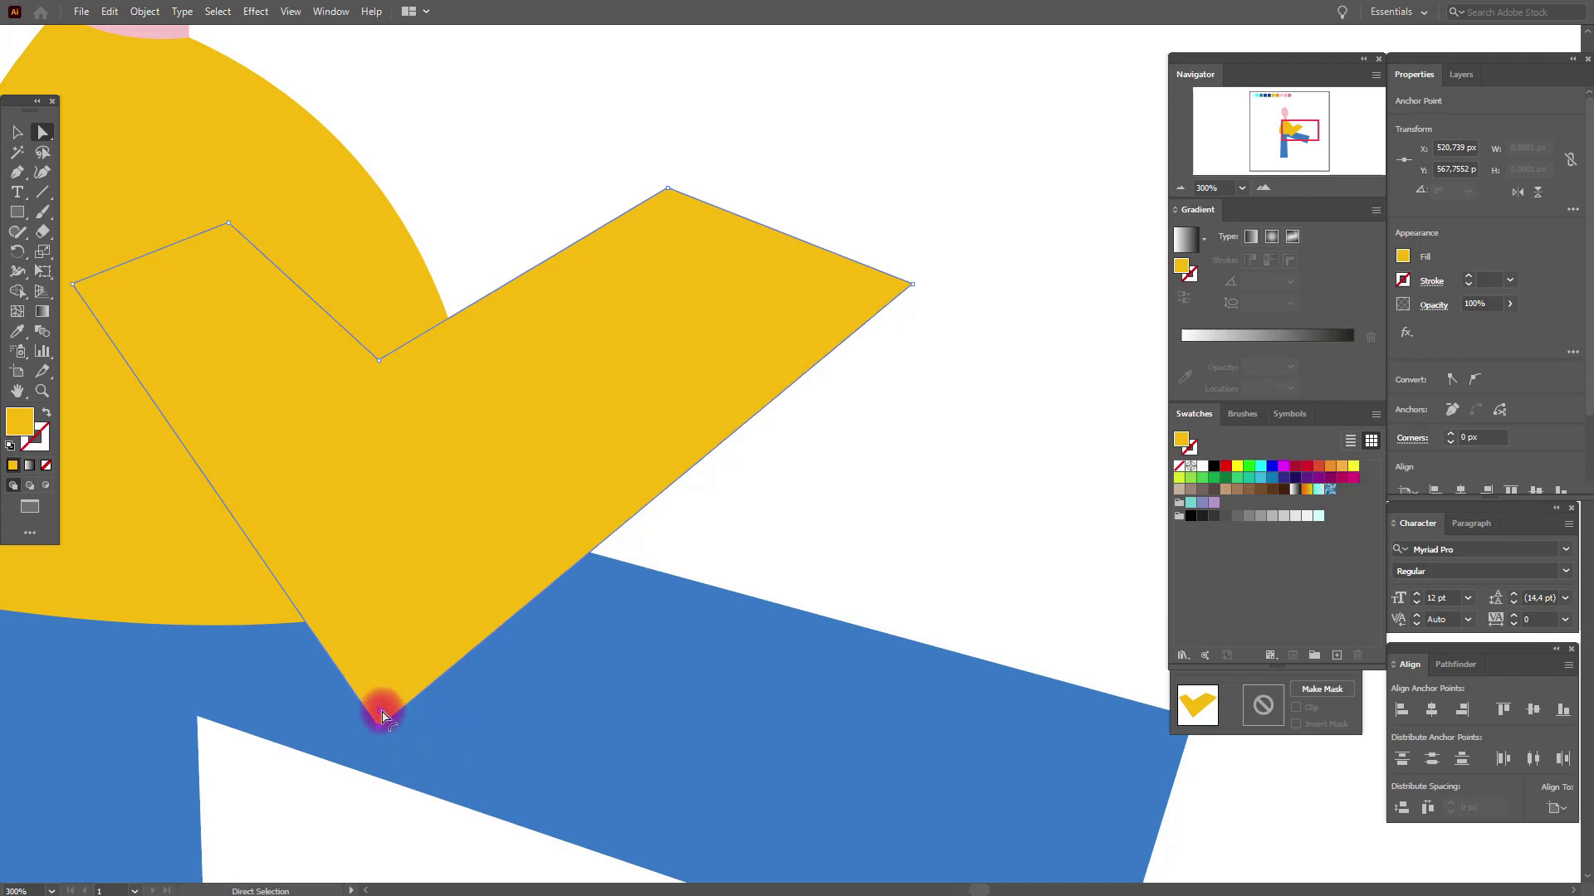
pyautogui.moveTo(381, 715); pyautogui.dragTo(405, 604)
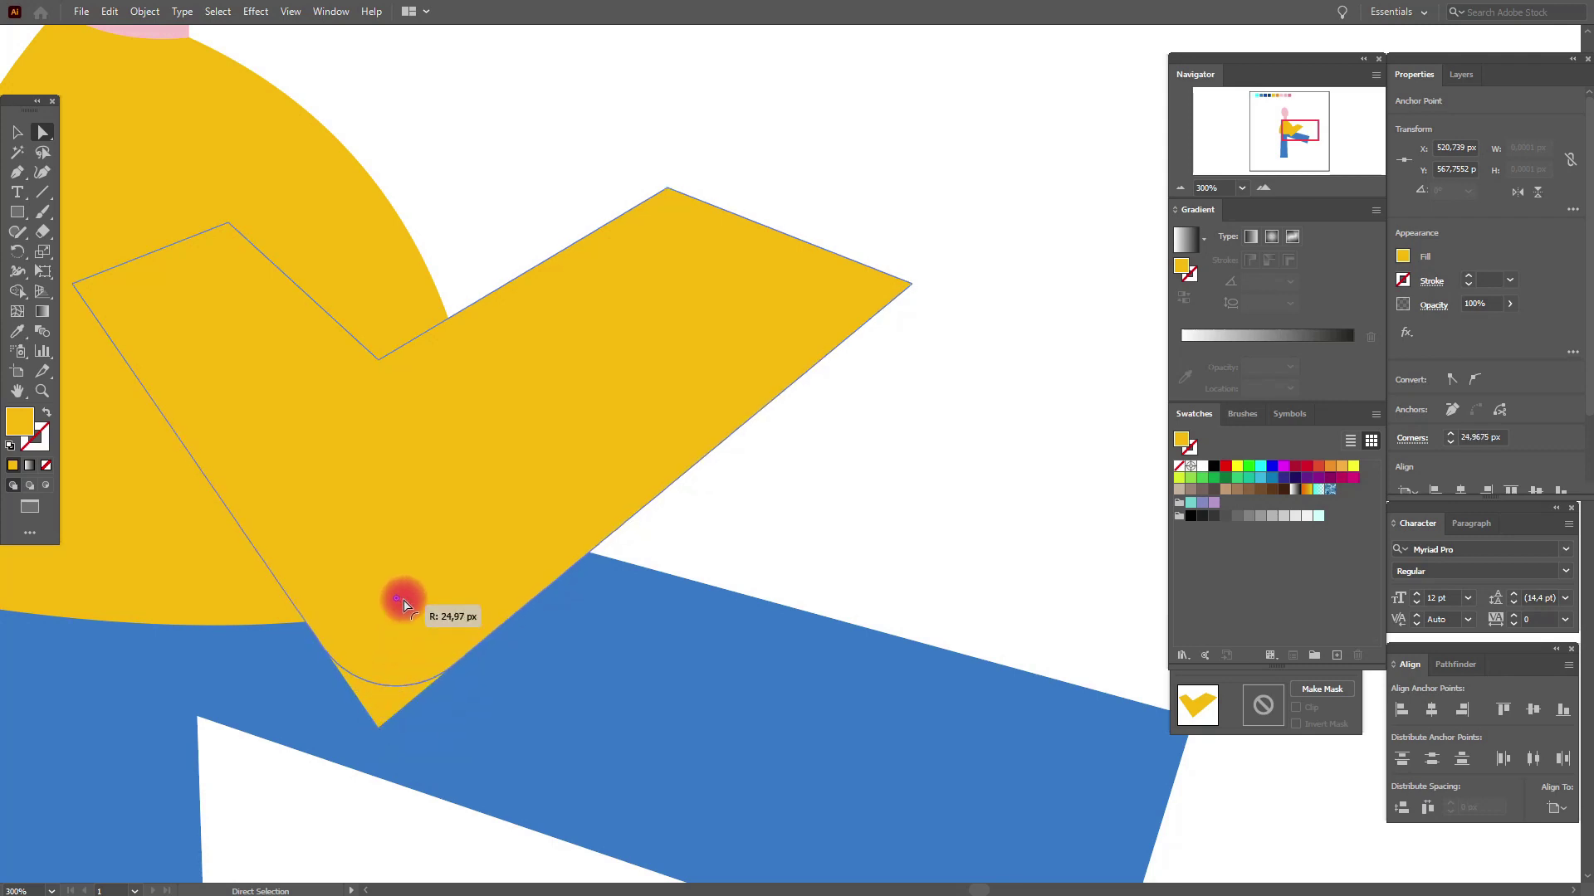
pyautogui.moveTo(404, 604); pyautogui.dragTo(402, 594)
pyautogui.click(18, 132)
pyautogui.click(453, 152)
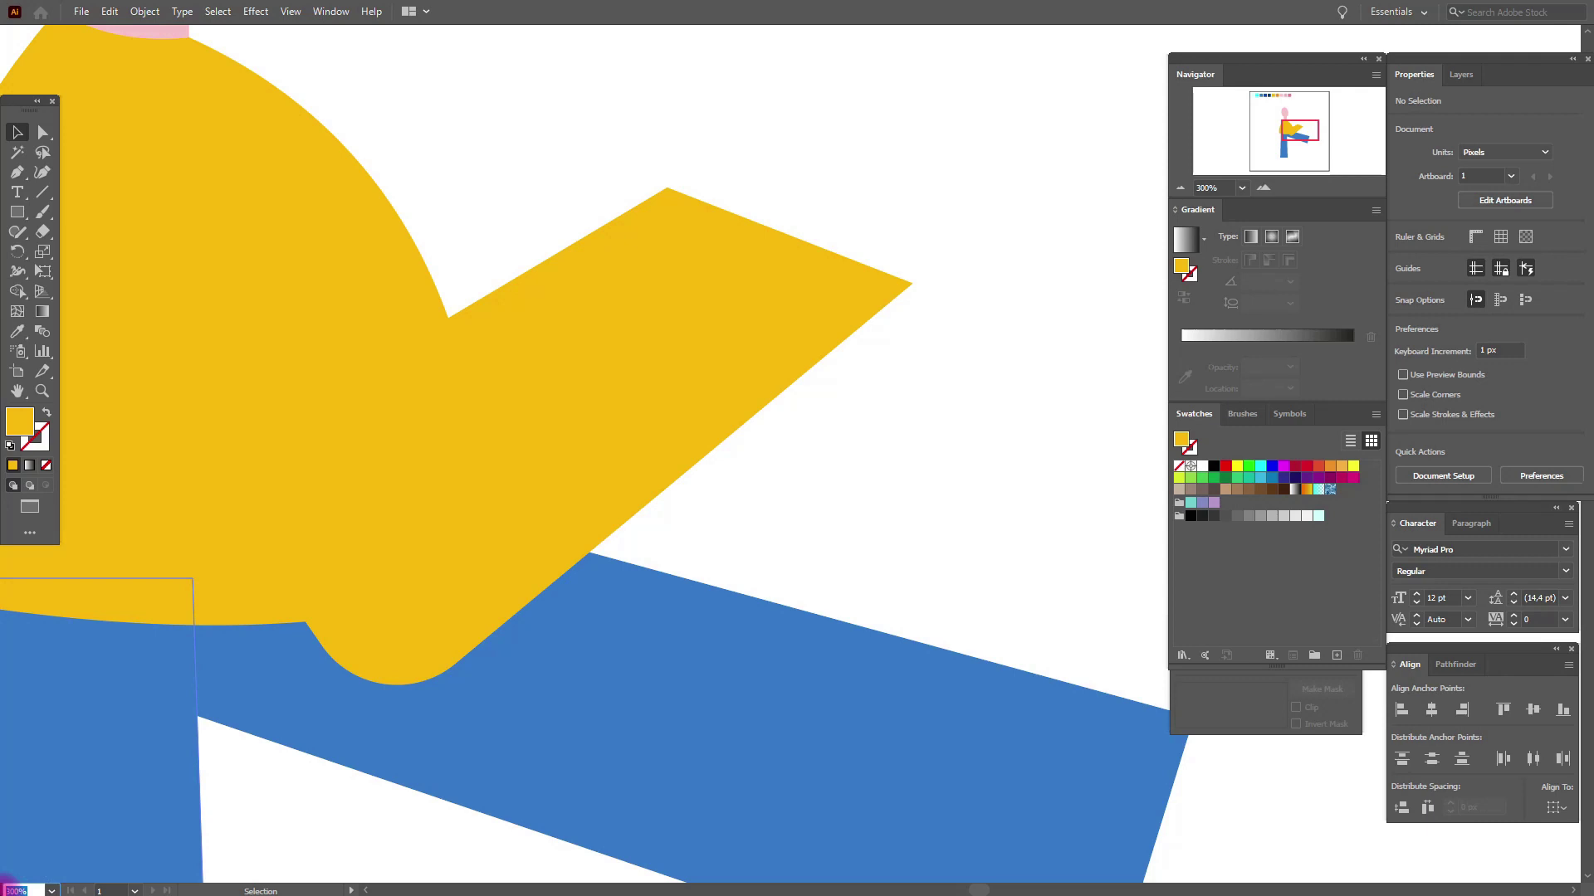
# Slightly reduce the arm's inner corner rounding and zoom out to 65%
pyautogui.click(417, 561)
pyautogui.click(43, 133)
pyautogui.click(379, 355)
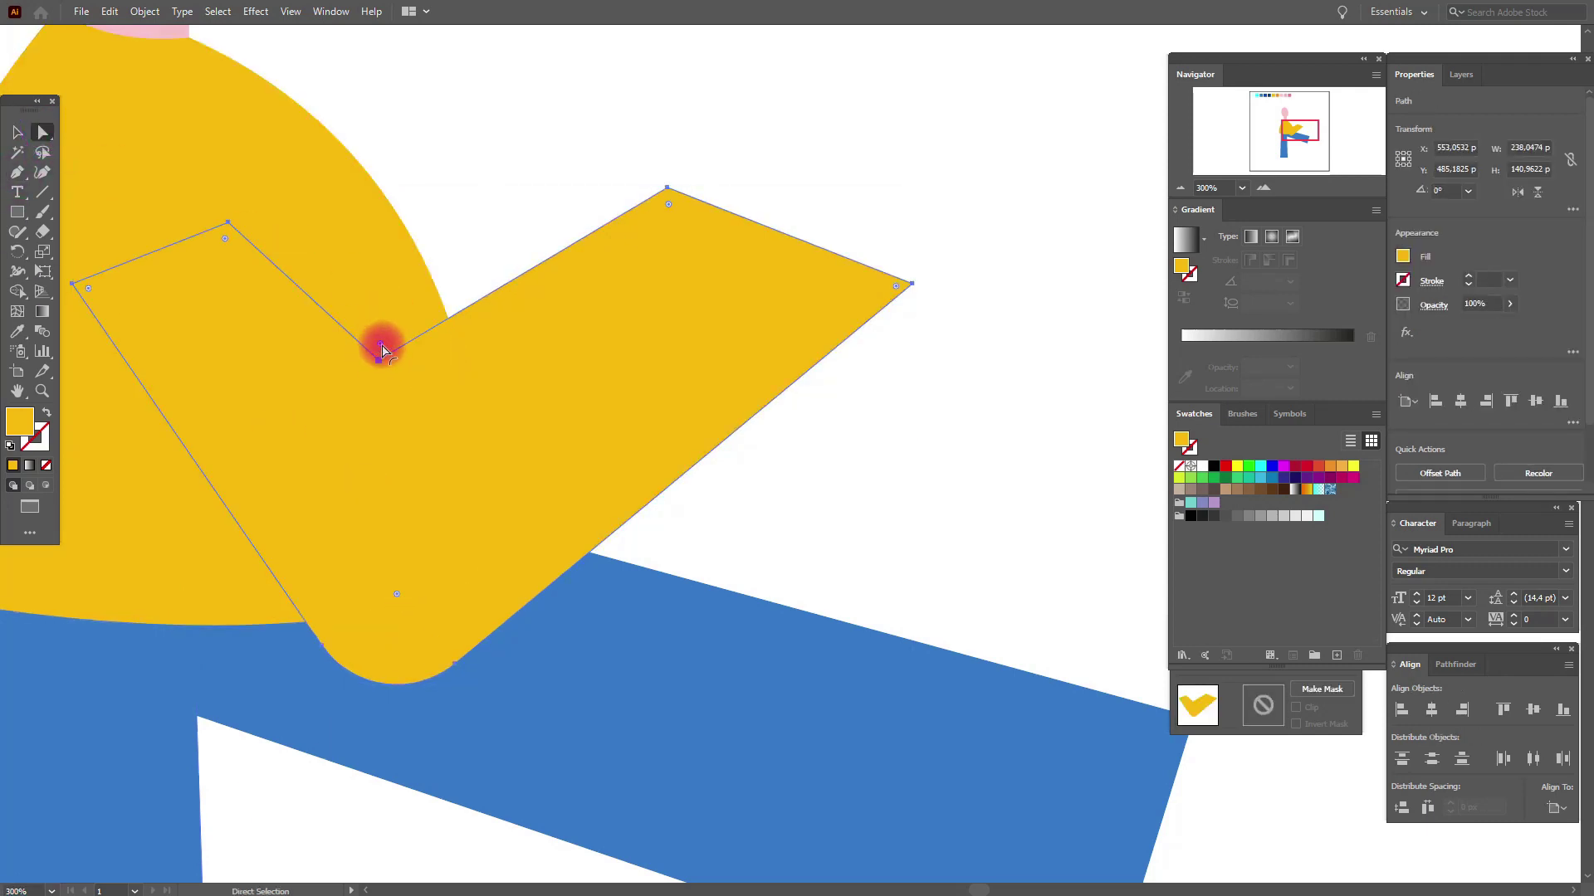
pyautogui.moveTo(380, 347); pyautogui.dragTo(379, 357)
pyautogui.click(18, 132)
pyautogui.click(411, 153)
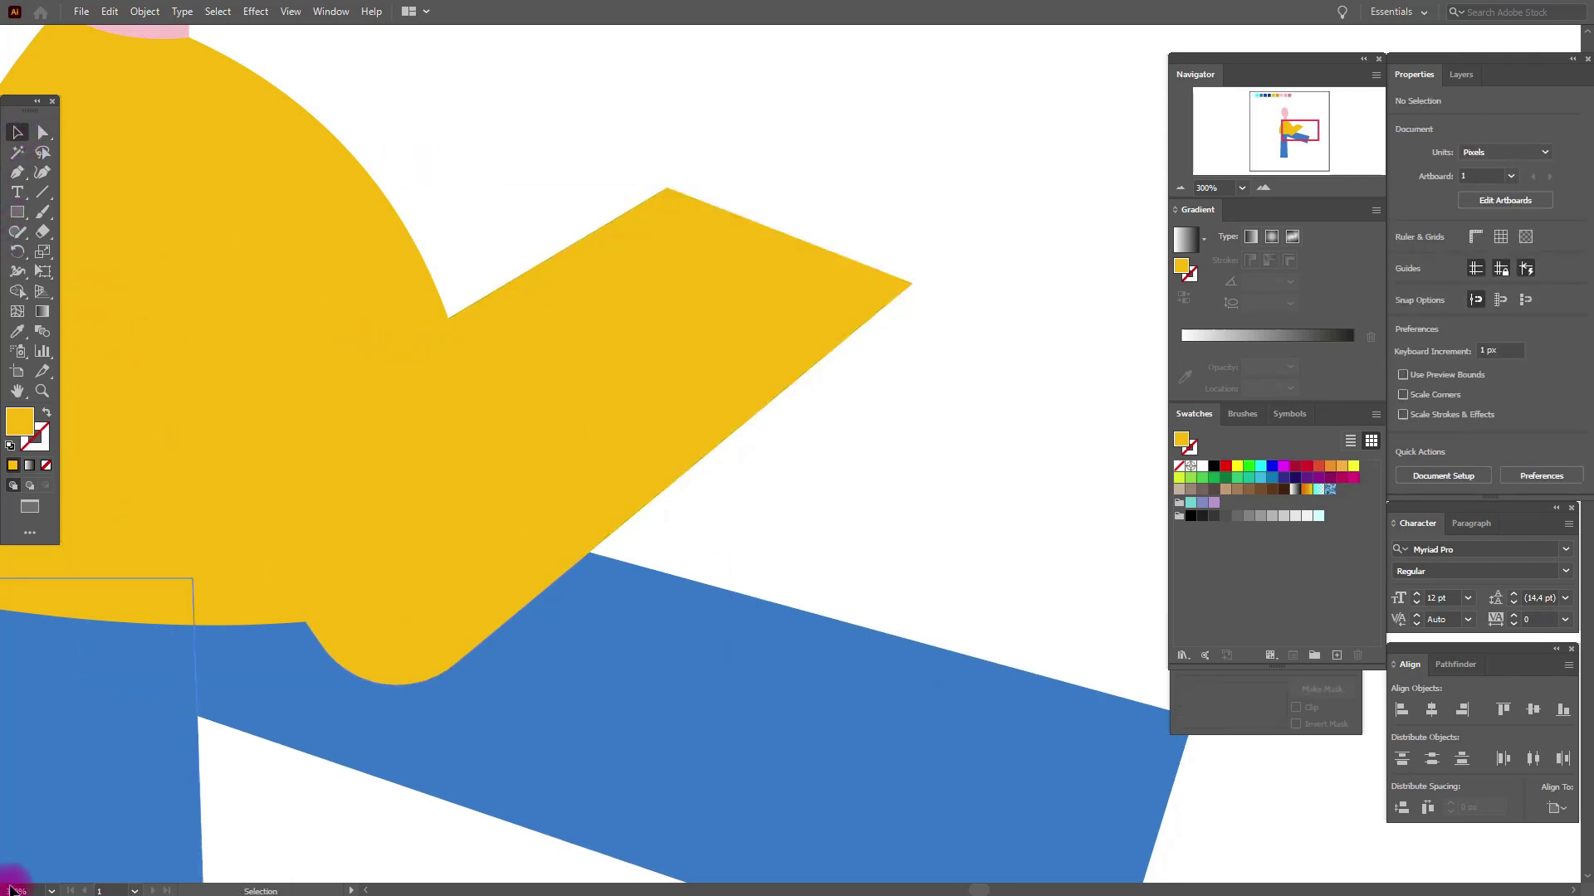
pyautogui.write('65')
pyautogui.press('Return')
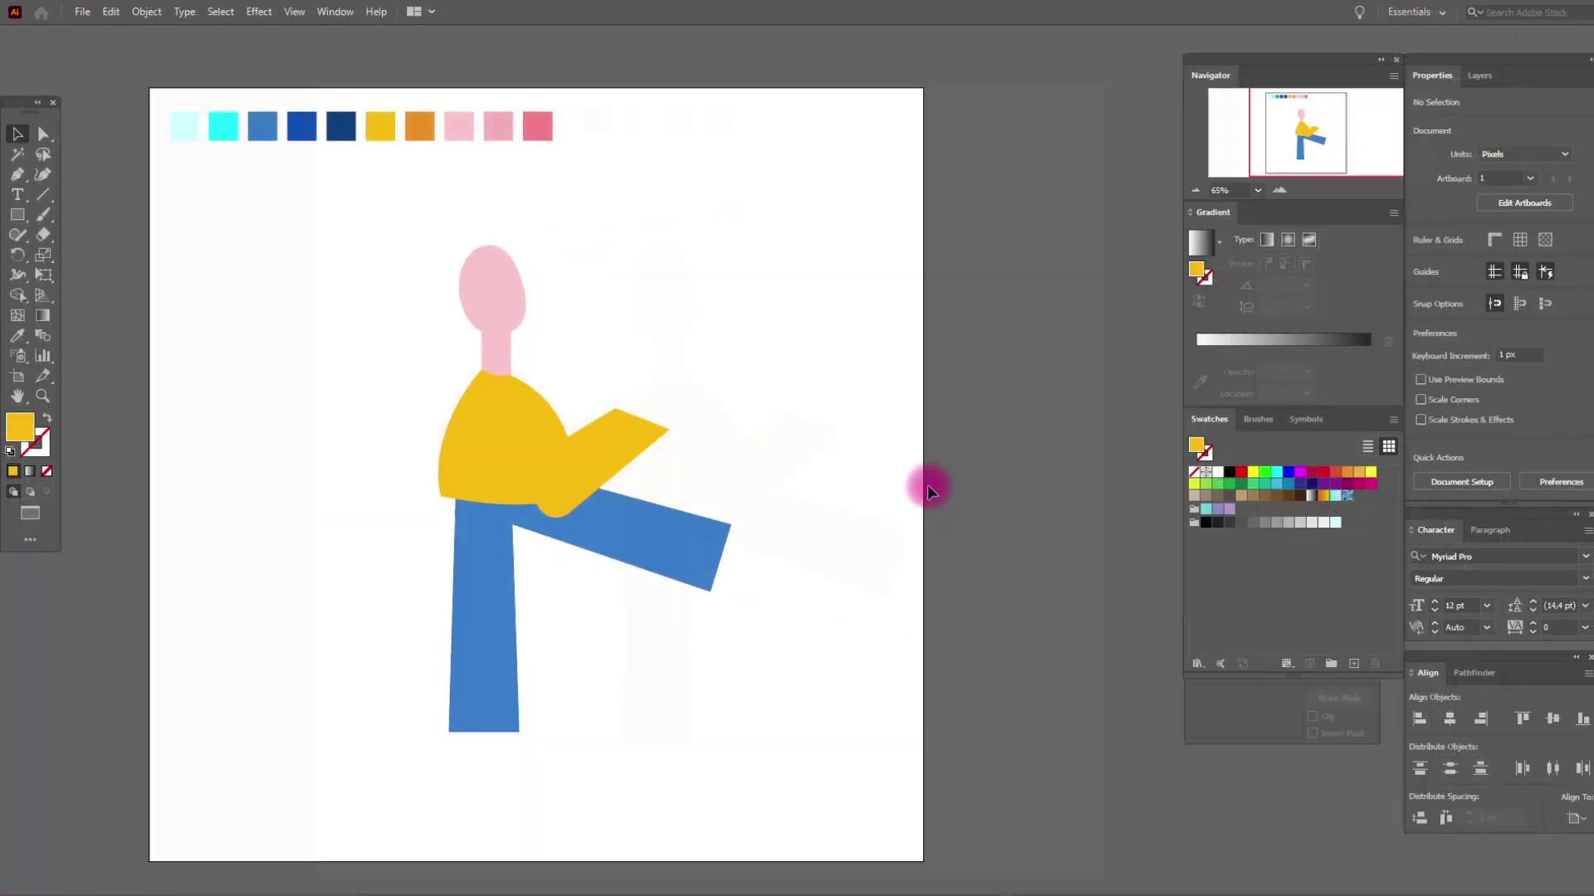
# Draw a flat yellow ellipse and move it up onto the blue leg's bottom end
pyautogui.click(17, 213)
pyautogui.click(81, 251)
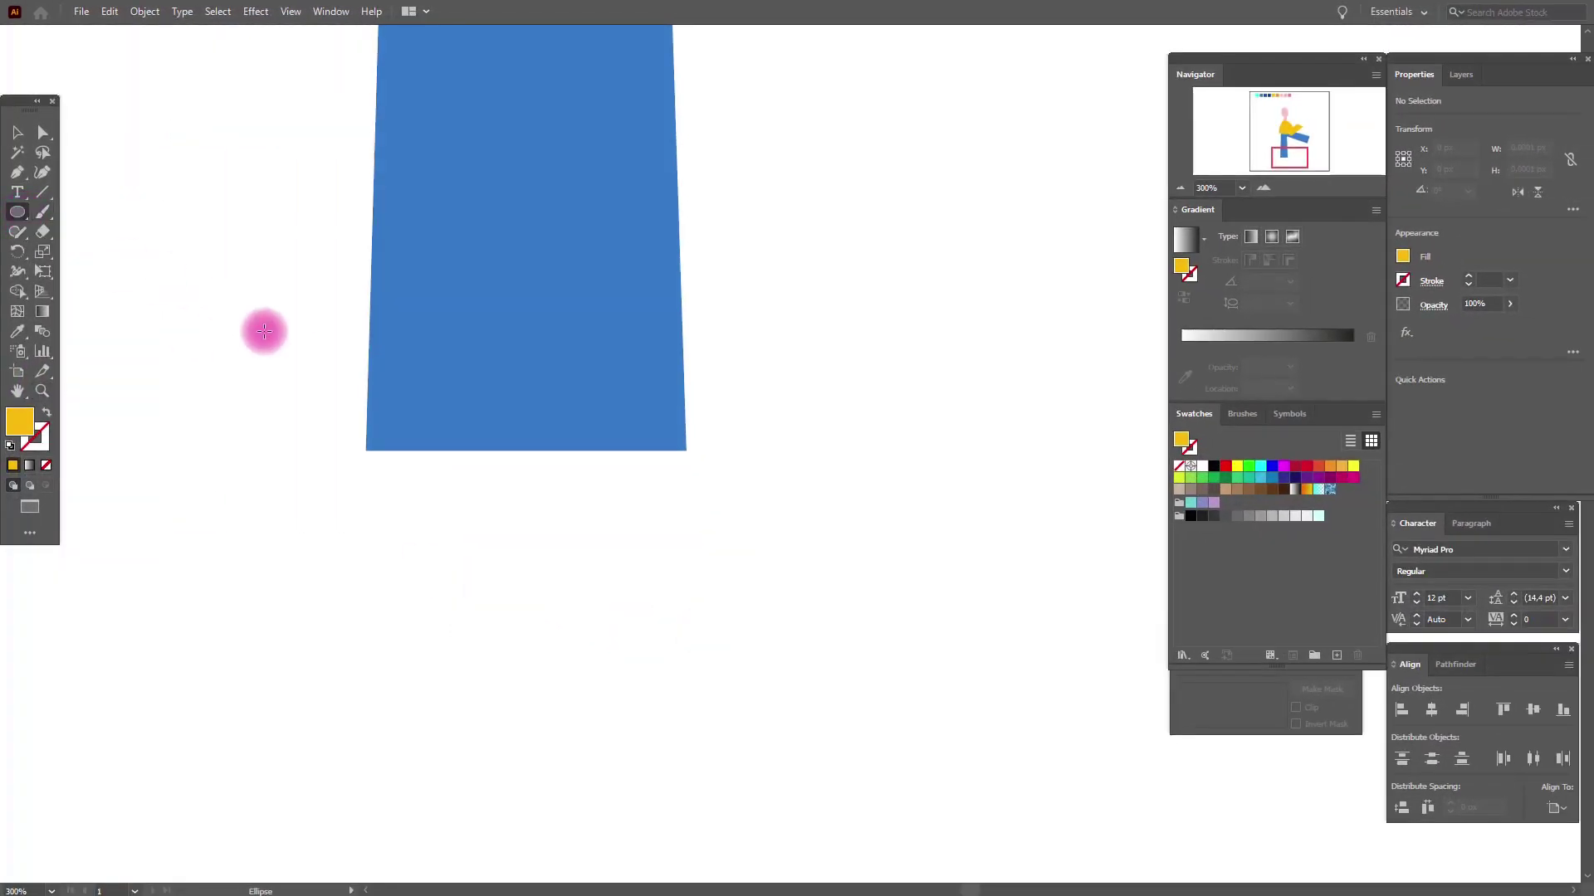
pyautogui.moveTo(368, 451); pyautogui.dragTo(690, 524)
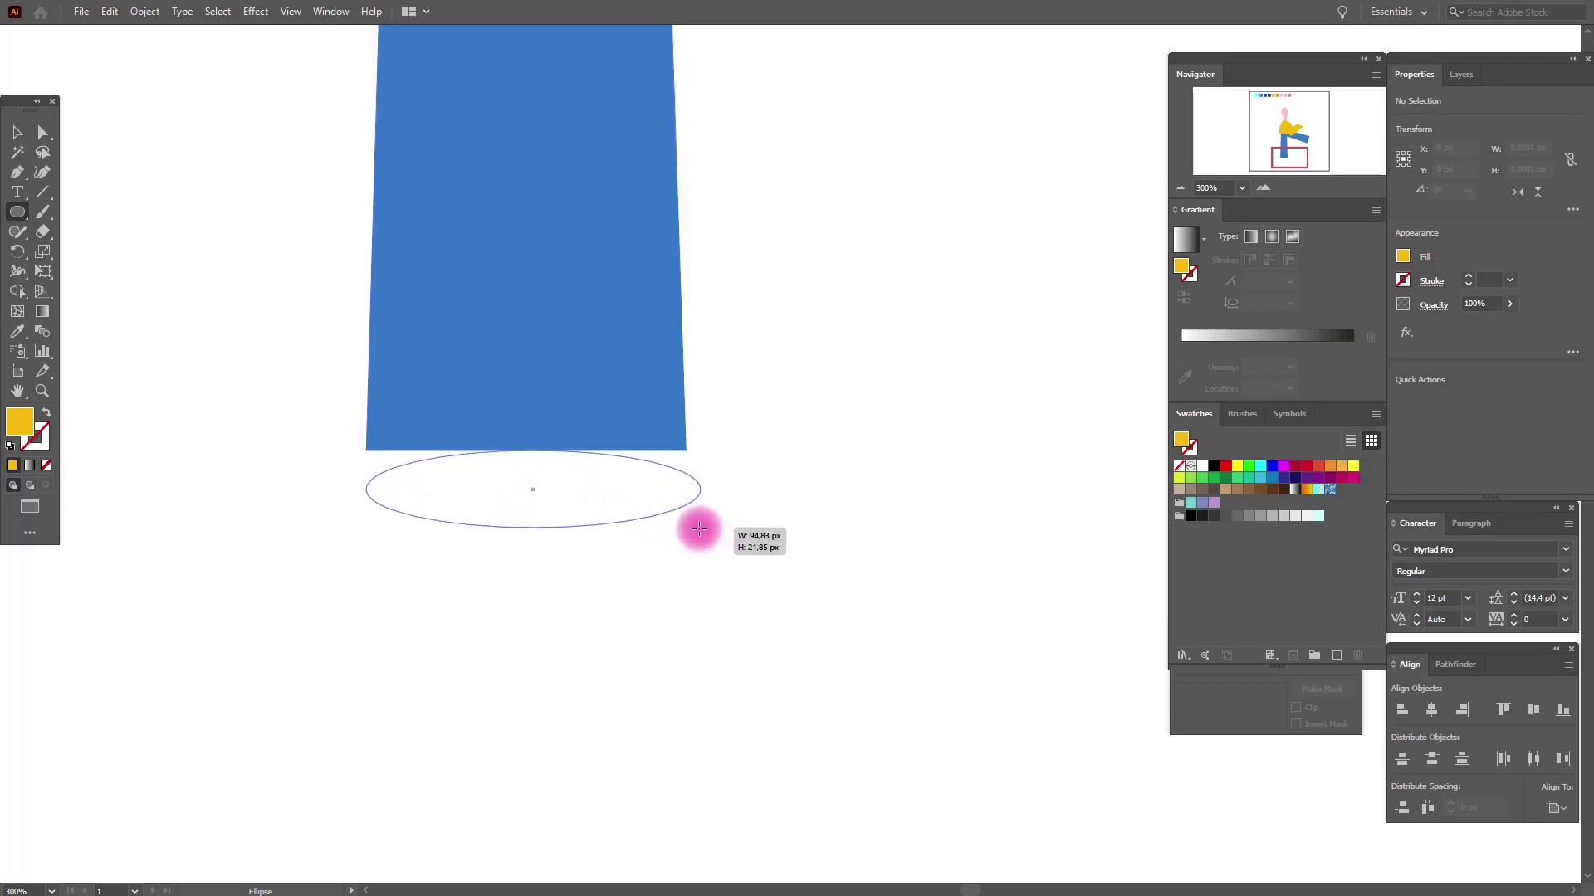
pyautogui.moveTo(689, 525); pyautogui.dragTo(695, 527)
pyautogui.click(19, 134)
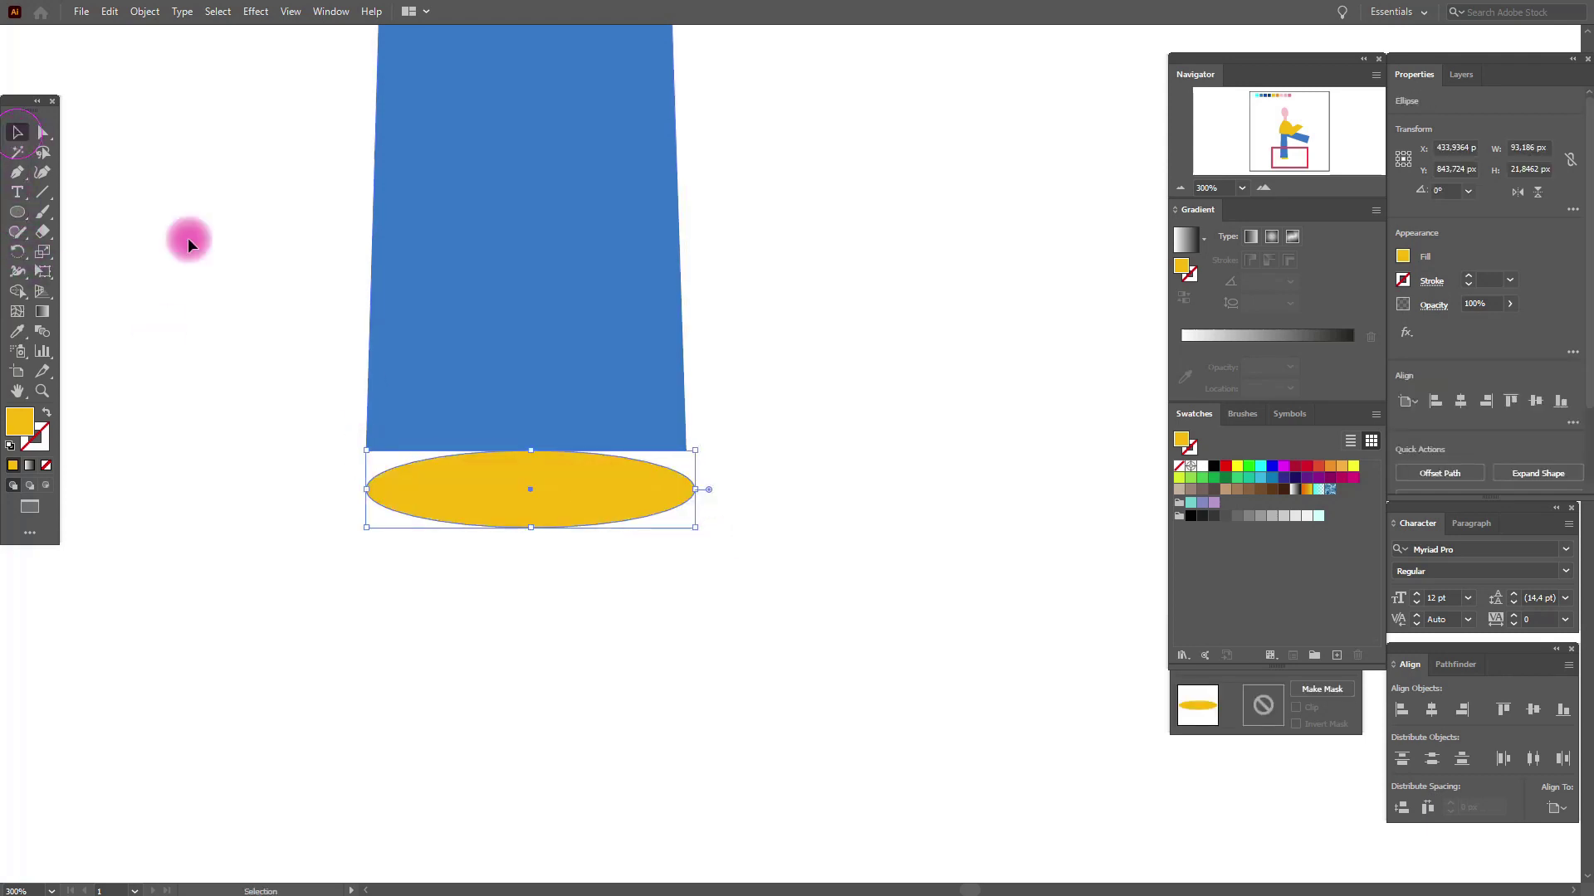
pyautogui.moveTo(531, 512); pyautogui.dragTo(531, 459)
# Narrow the yellow ellipse to about 90.7 px so it matches the leg's width
pyautogui.click(42, 391)
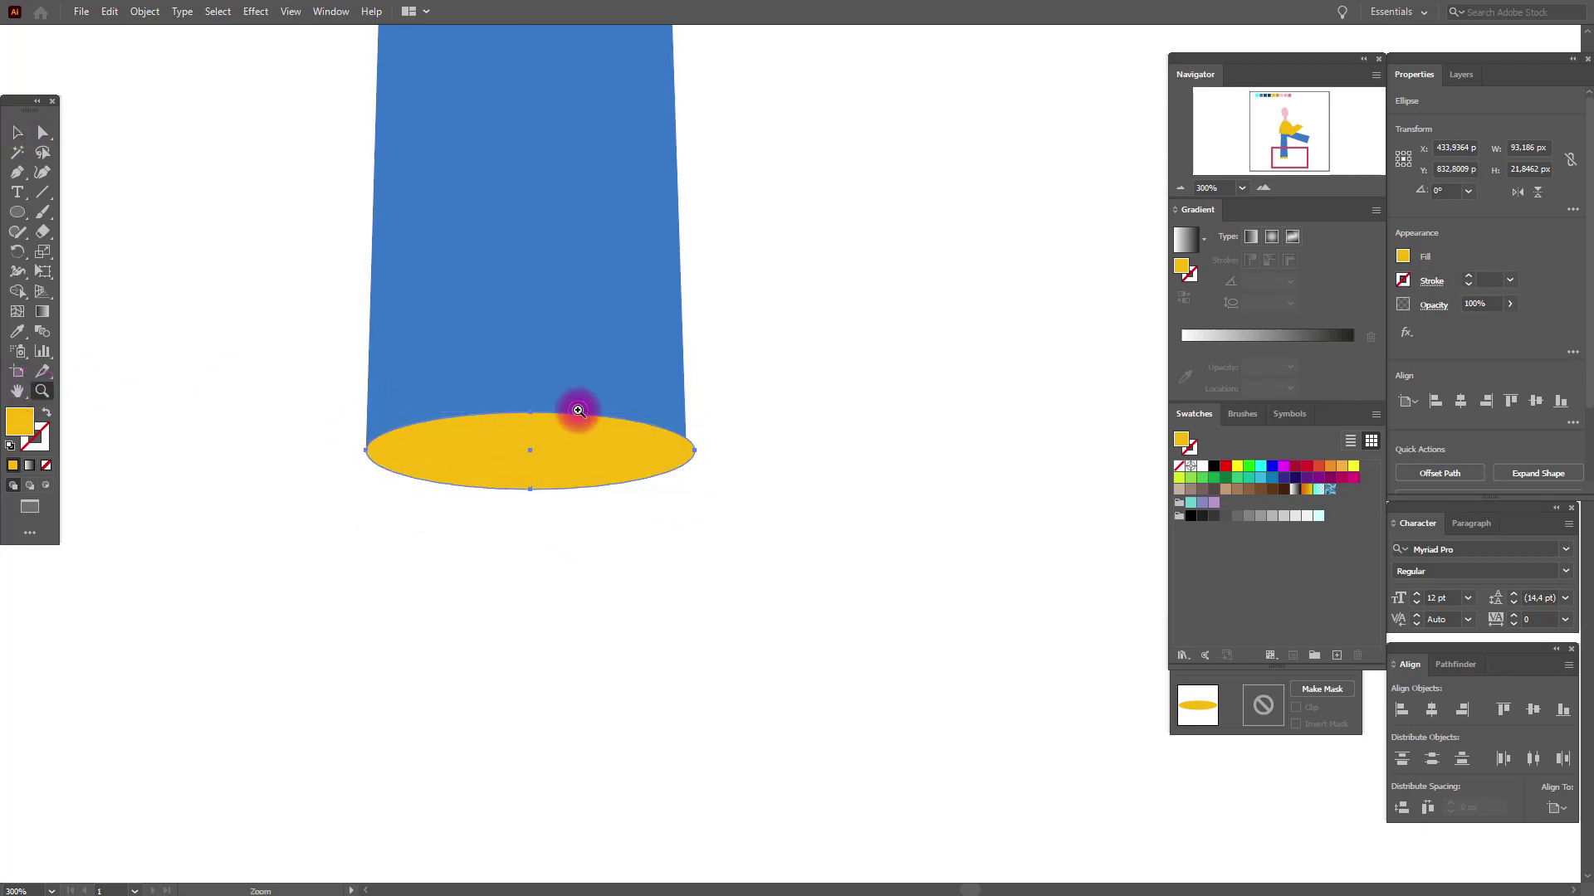
pyautogui.click(578, 411)
pyautogui.click(743, 458)
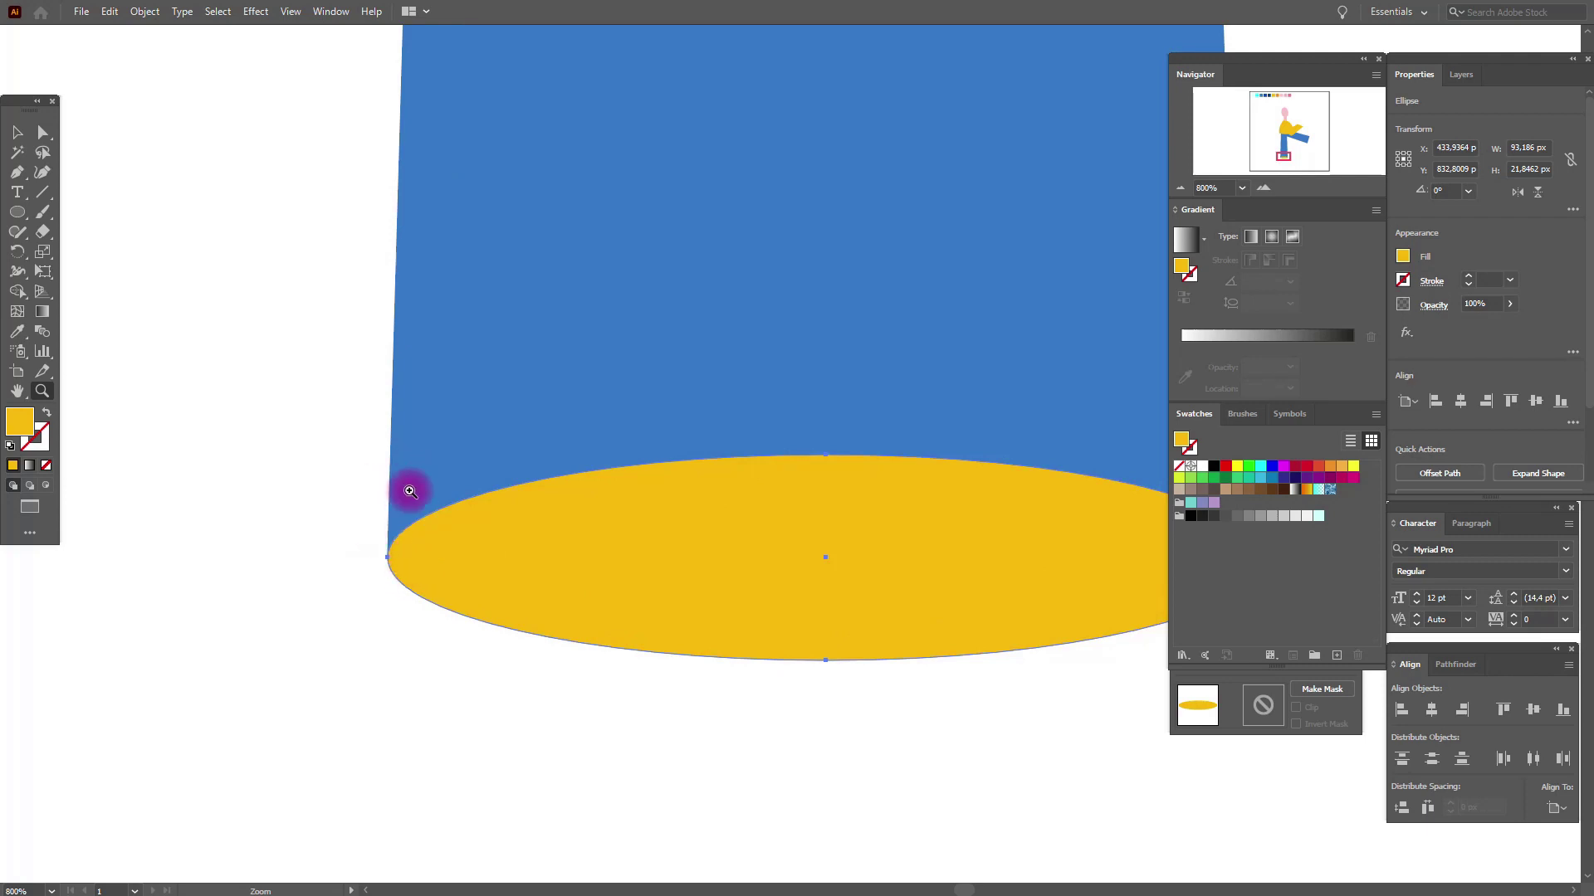
pyautogui.click(17, 391)
pyautogui.moveTo(584, 514); pyautogui.dragTo(315, 447)
pyautogui.click(17, 132)
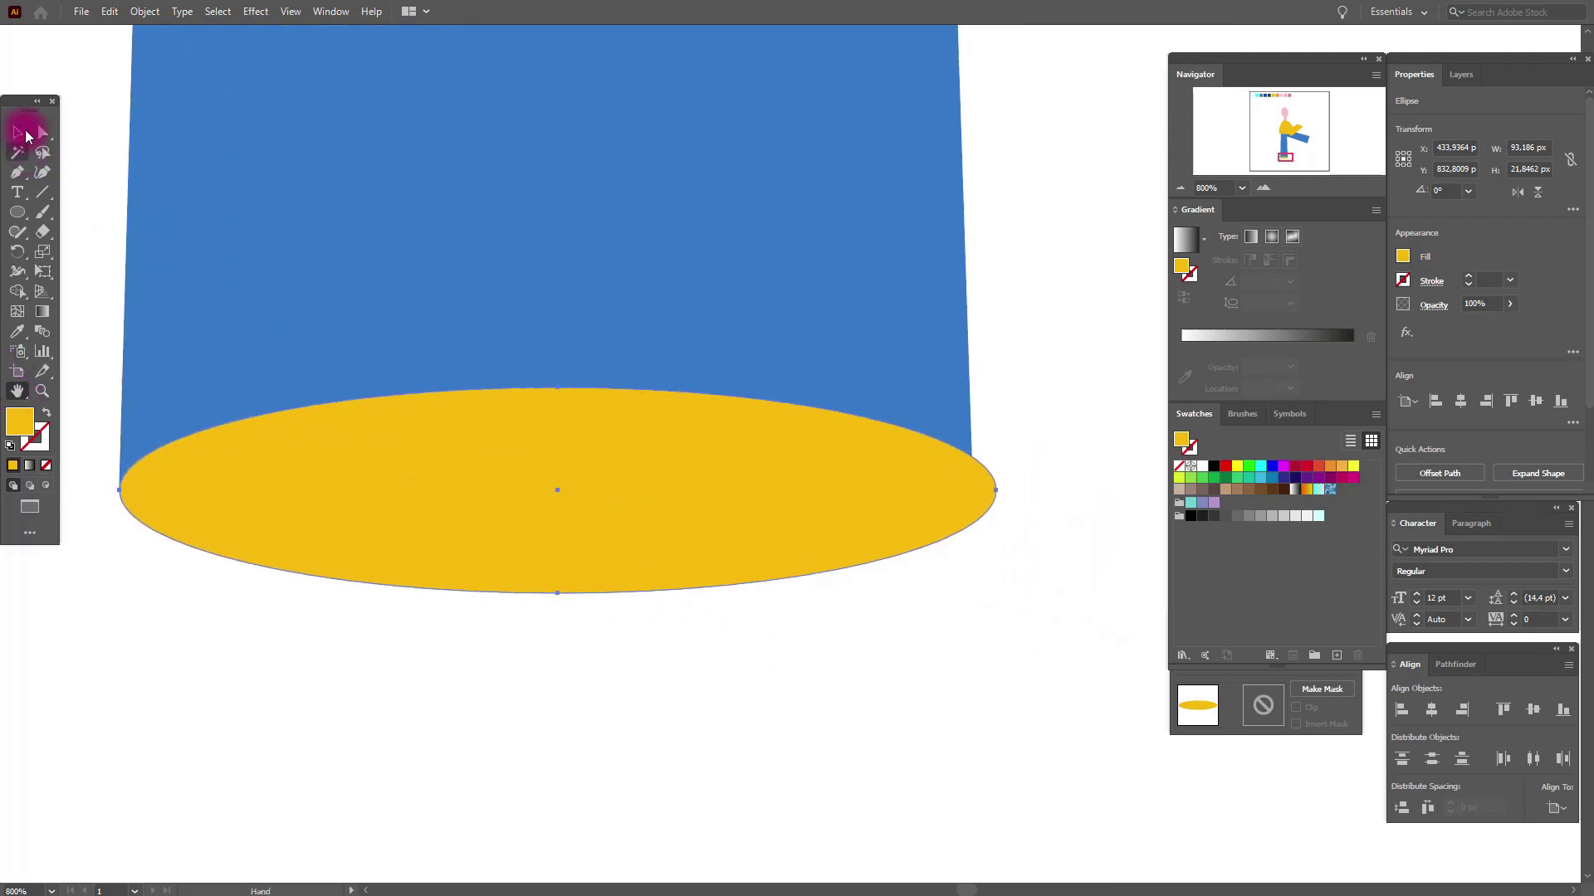
pyautogui.click(184, 216)
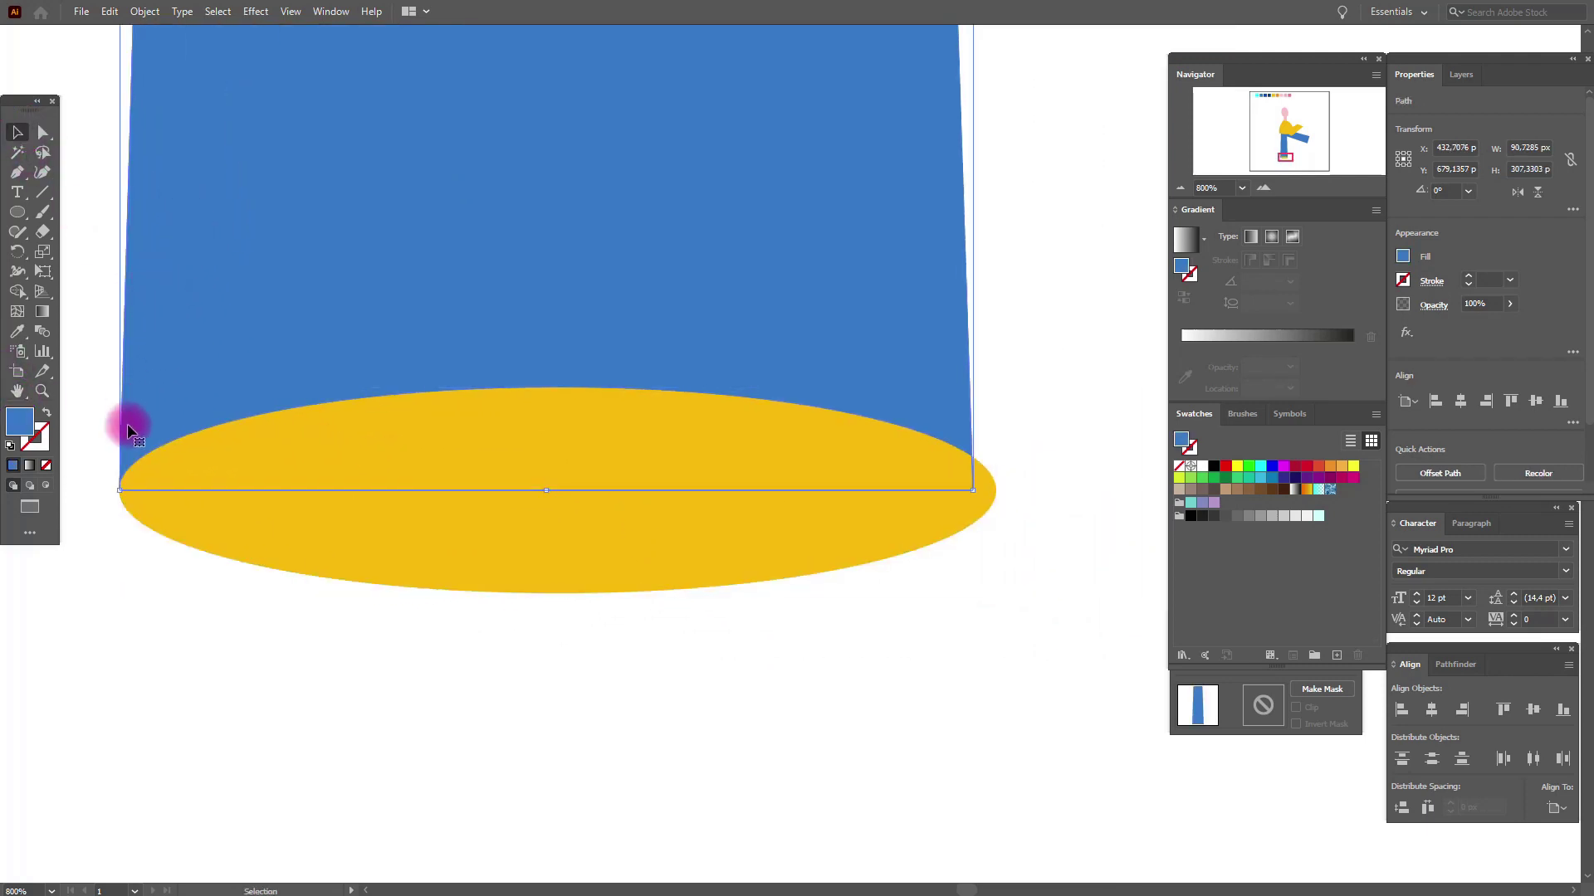
pyautogui.click(986, 508)
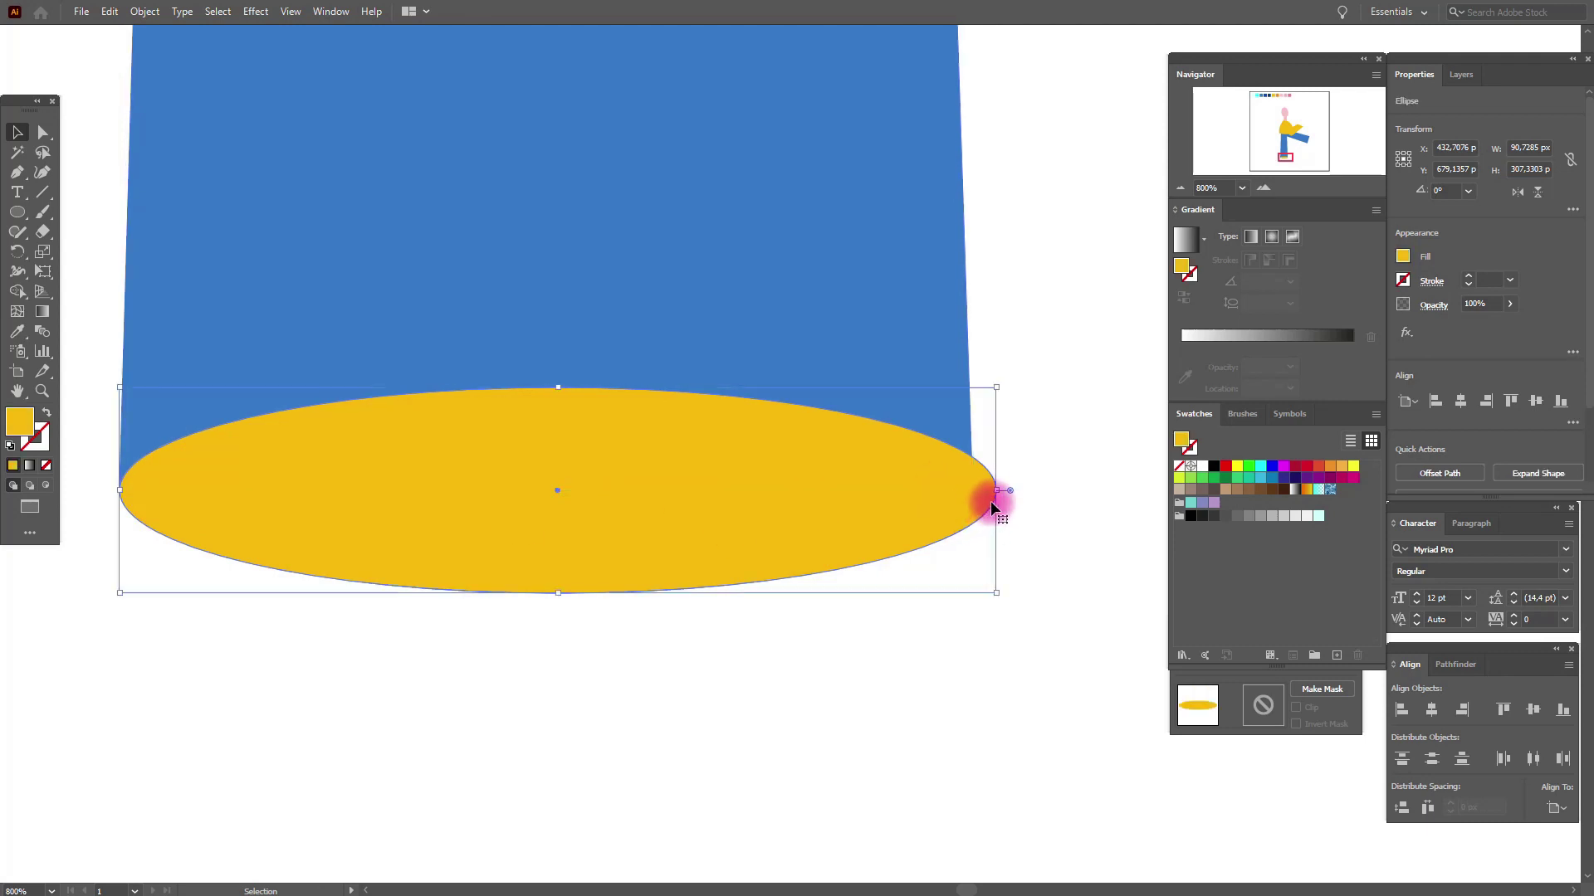
pyautogui.moveTo(996, 490); pyautogui.dragTo(973, 492)
pyautogui.click(1117, 550)
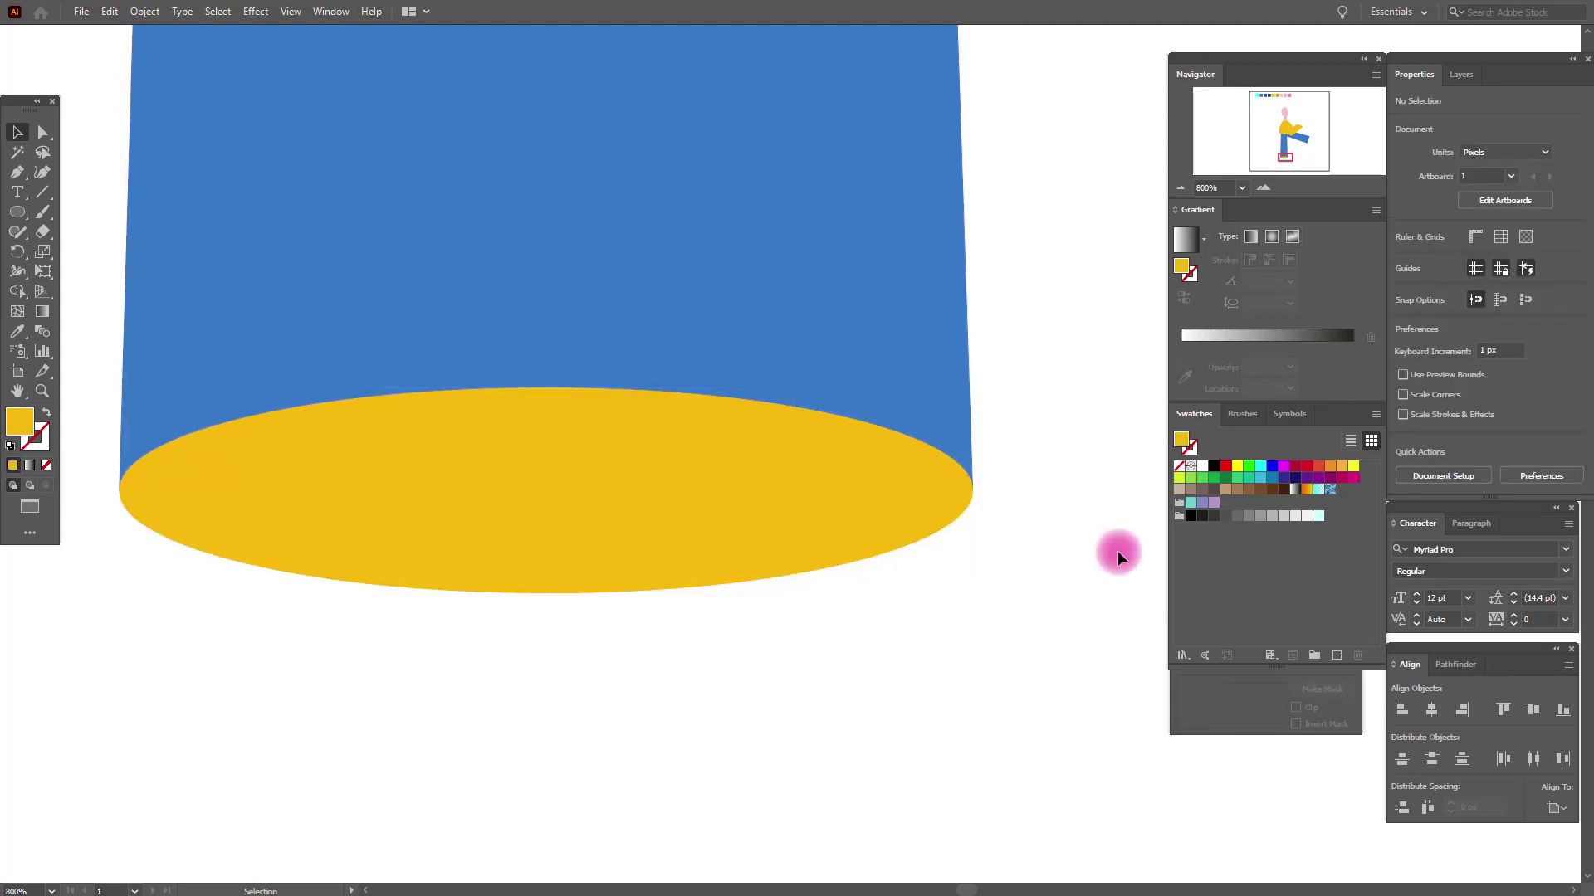
pyautogui.click(675, 556)
# Paste a copy of the ellipse in front and Exclude it with the blue leg
pyautogui.hotkey('ctrl', 'c')
pyautogui.hotkey('ctrl', 'f')
pyautogui.press('a')
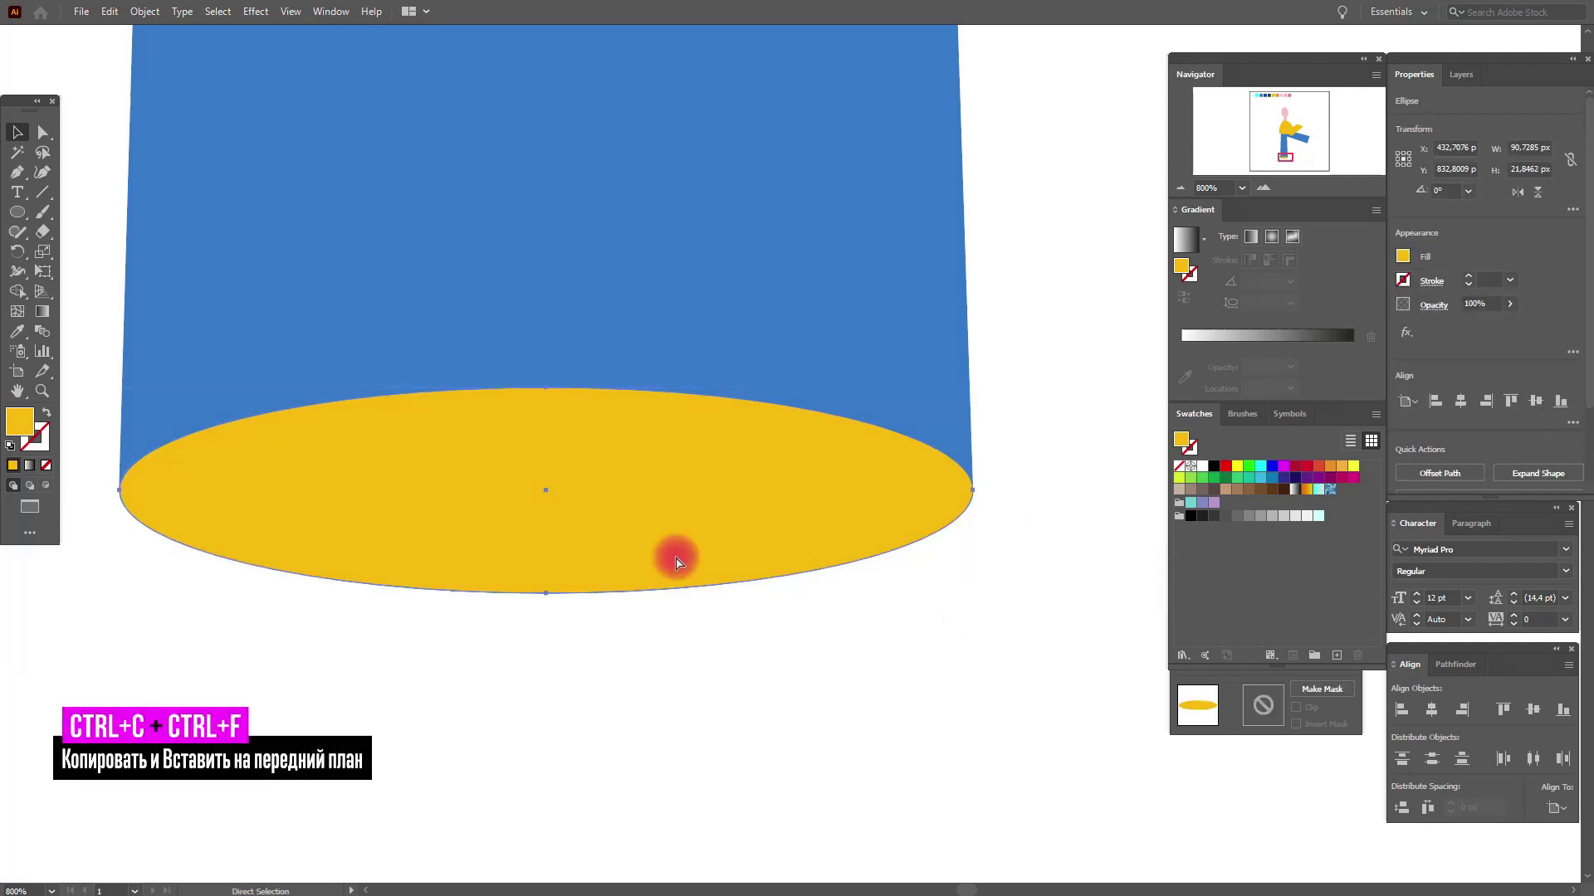
pyautogui.press('ctrl')
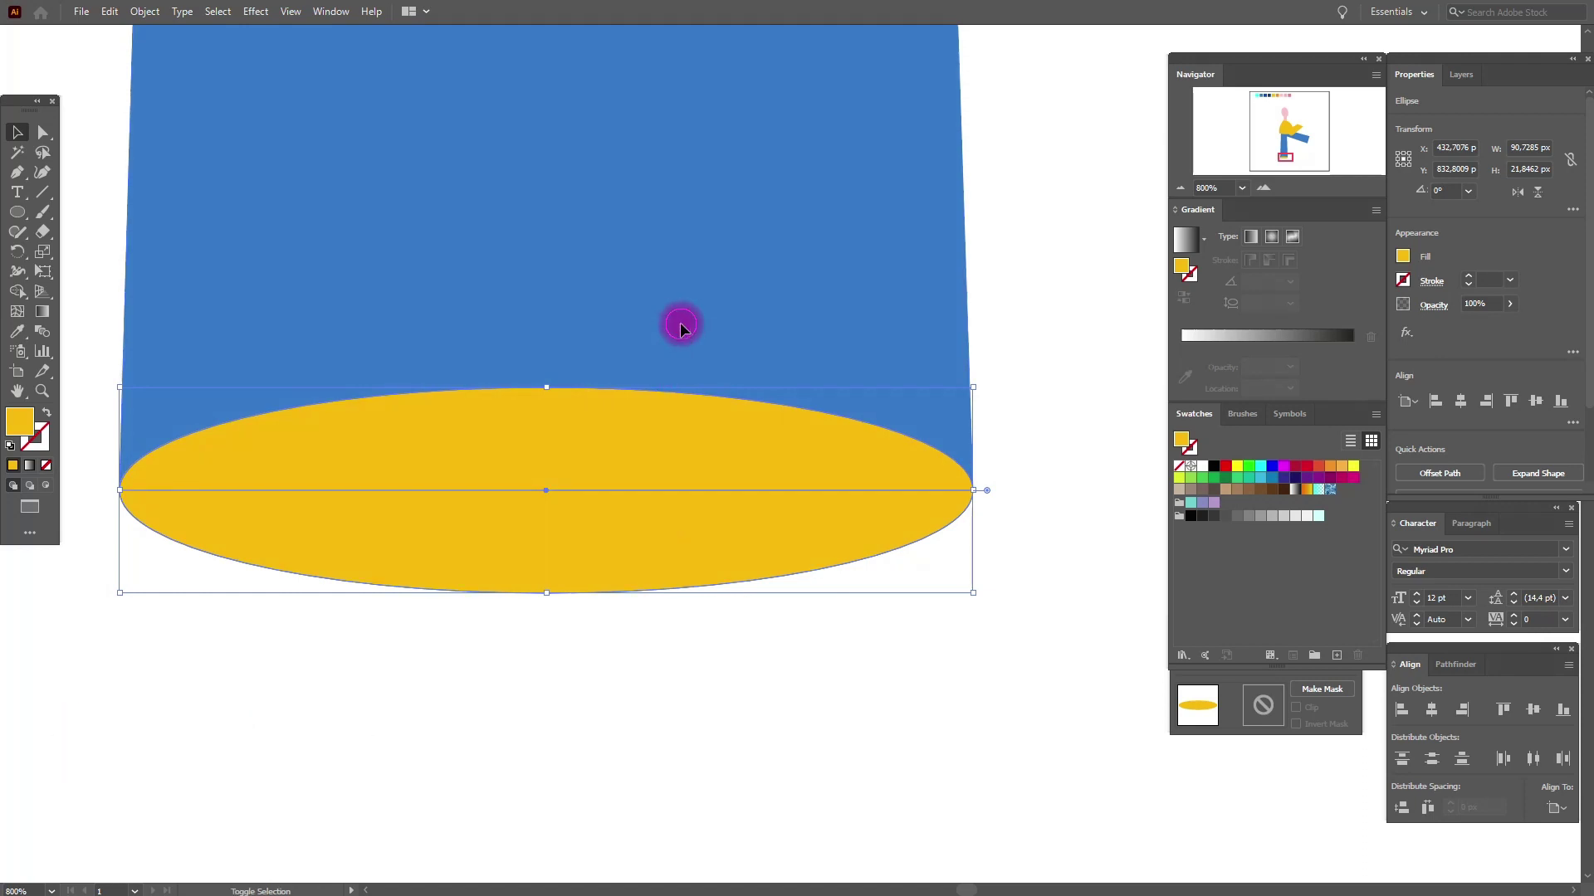
pyautogui.keyDown('shift'); pyautogui.click(680, 328); pyautogui.keyUp('shift')
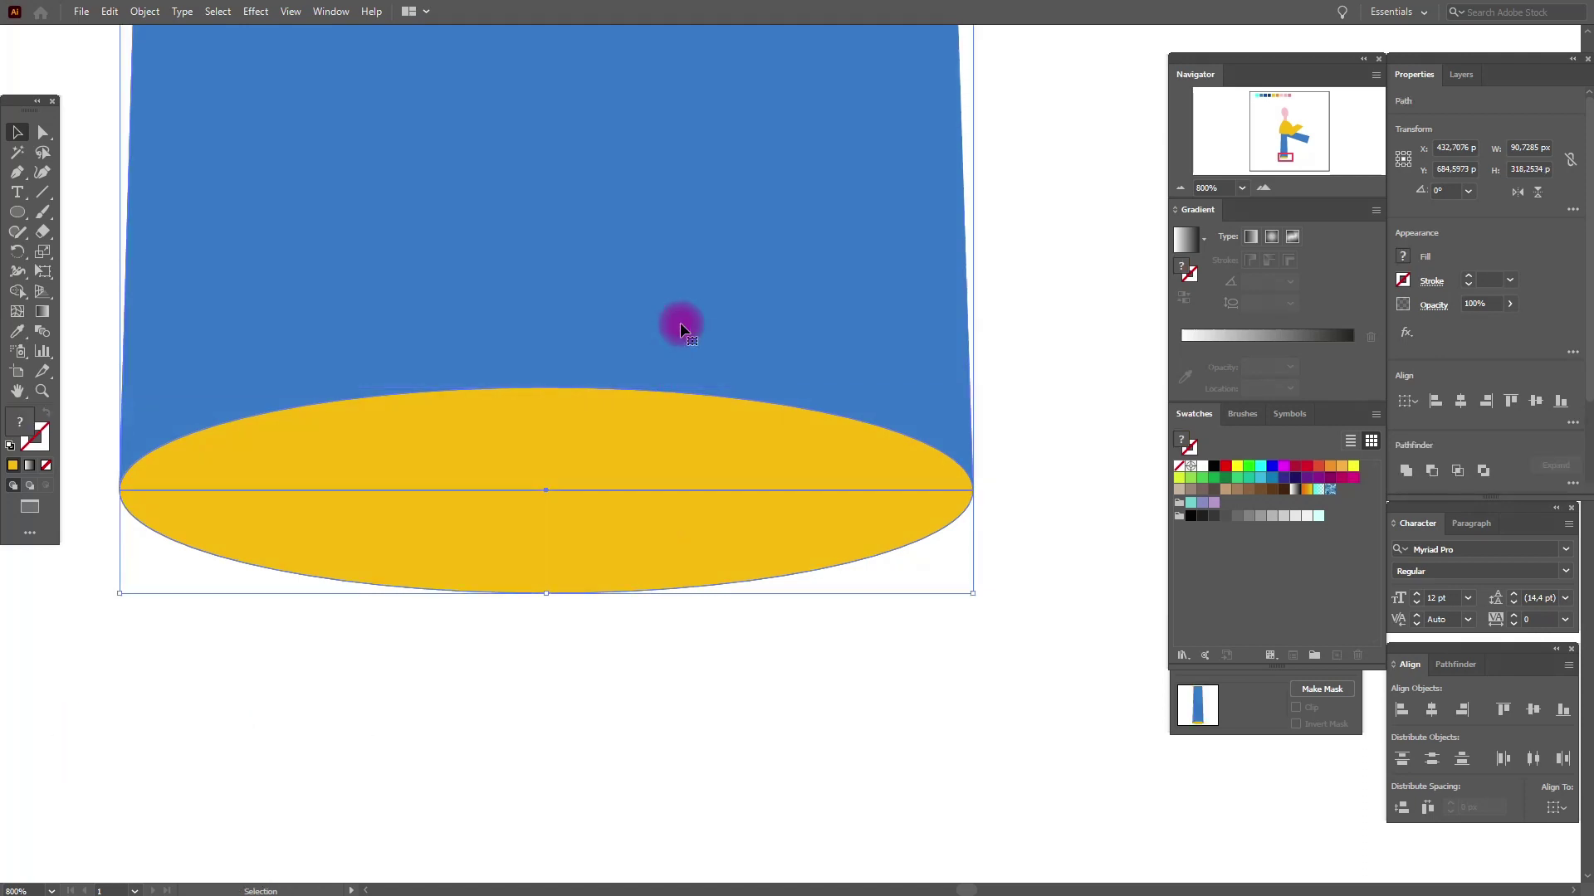
pyautogui.click(1474, 665)
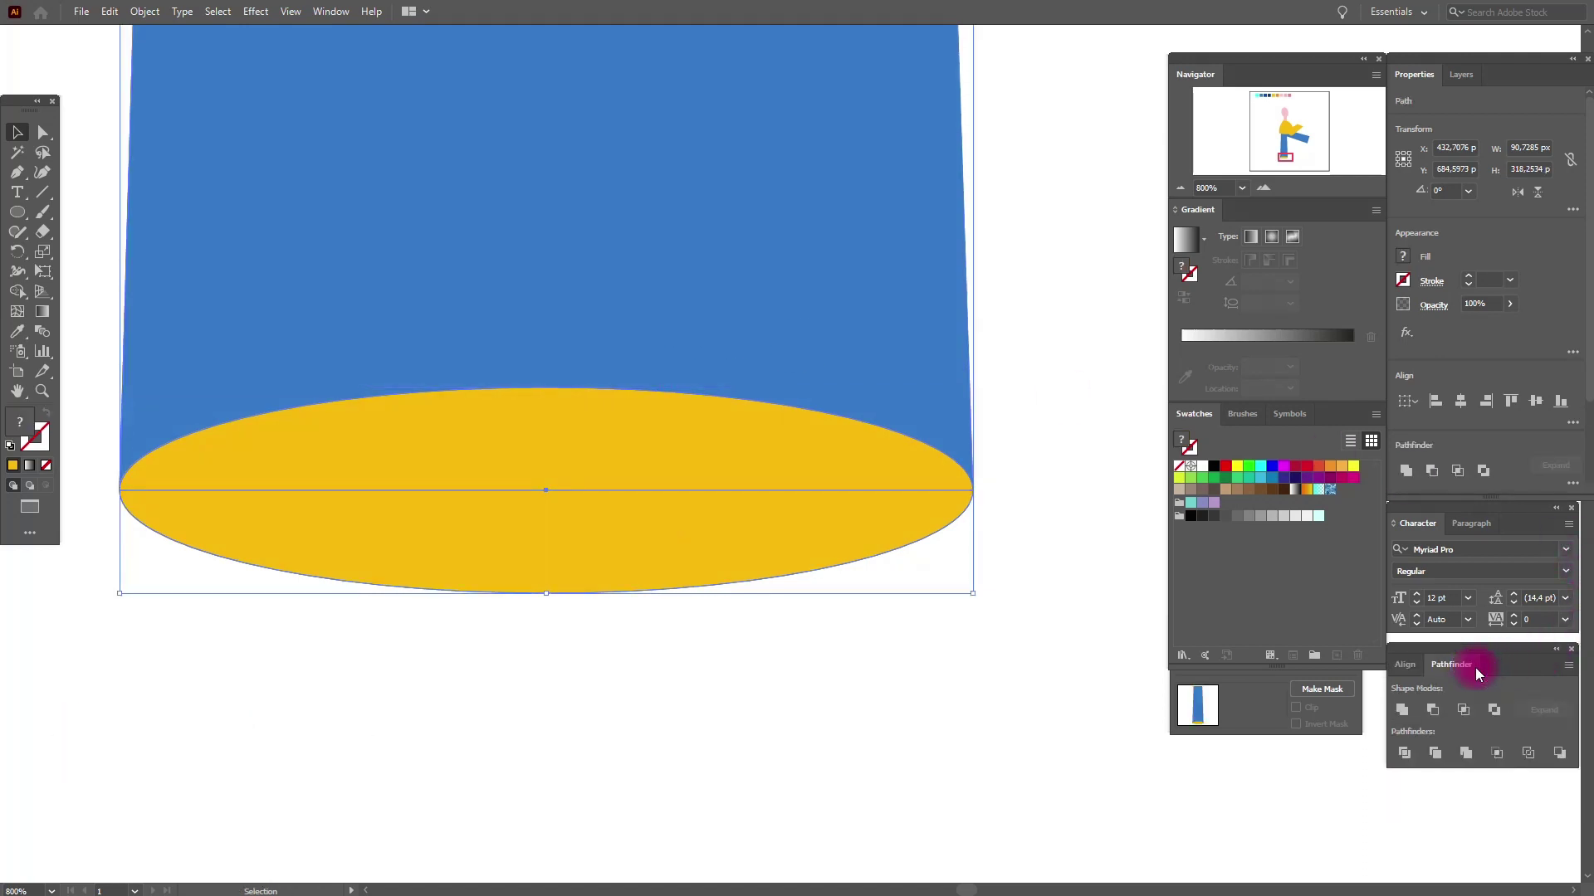
pyautogui.click(1496, 712)
# Ungroup the excluded result into separate pieces and view the whole artboard
pyautogui.rightClick(541, 427)
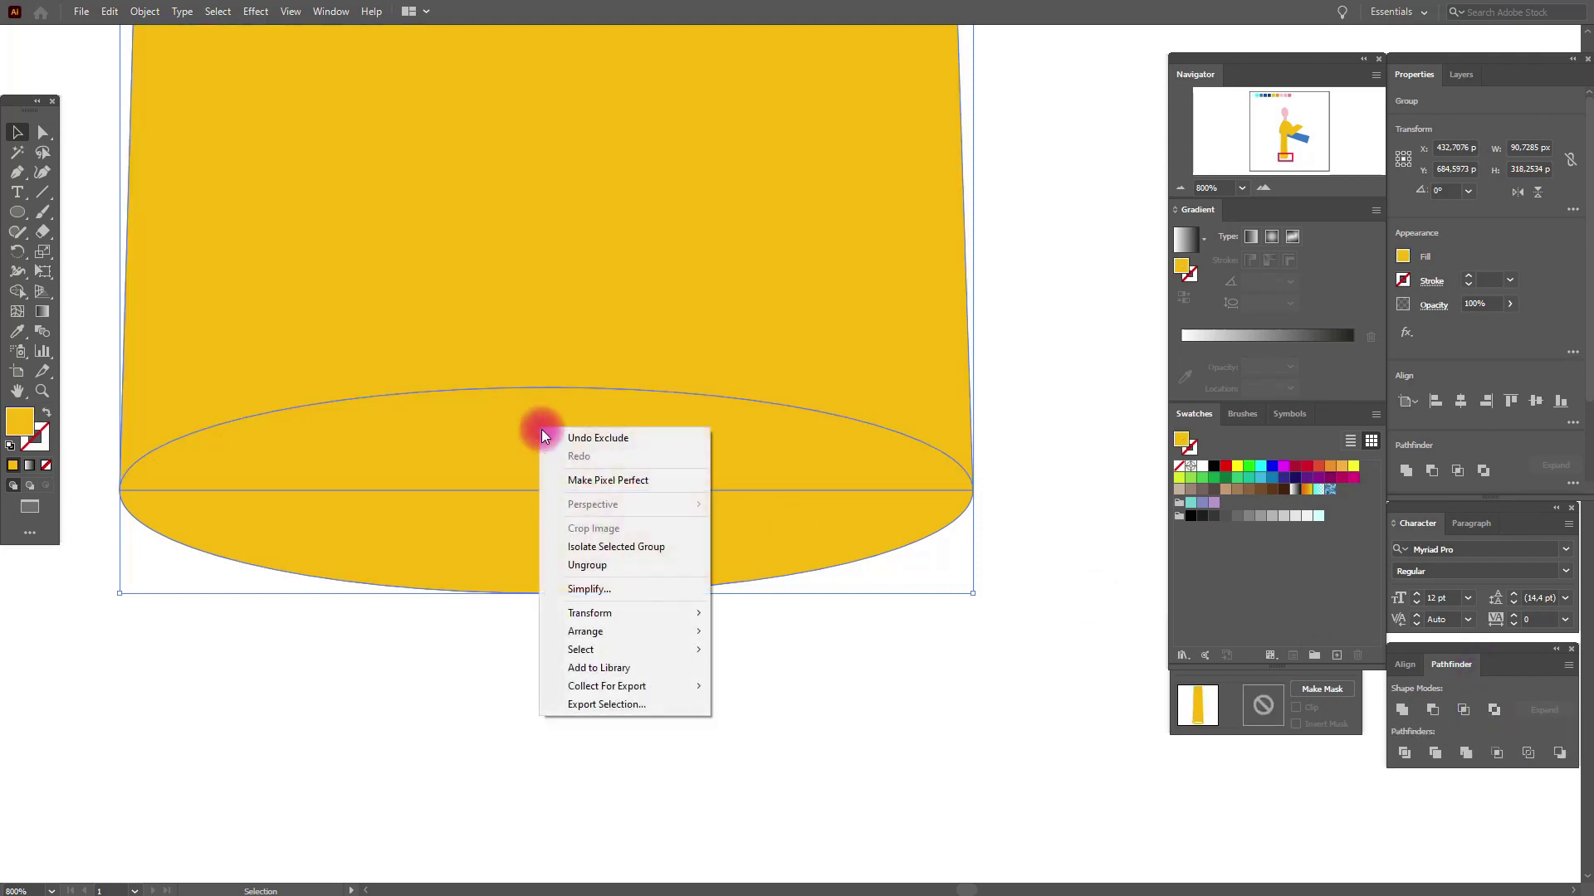
pyautogui.click(629, 565)
pyautogui.click(548, 341)
pyautogui.keyDown('shift'); pyautogui.click(556, 324); pyautogui.keyUp('shift')
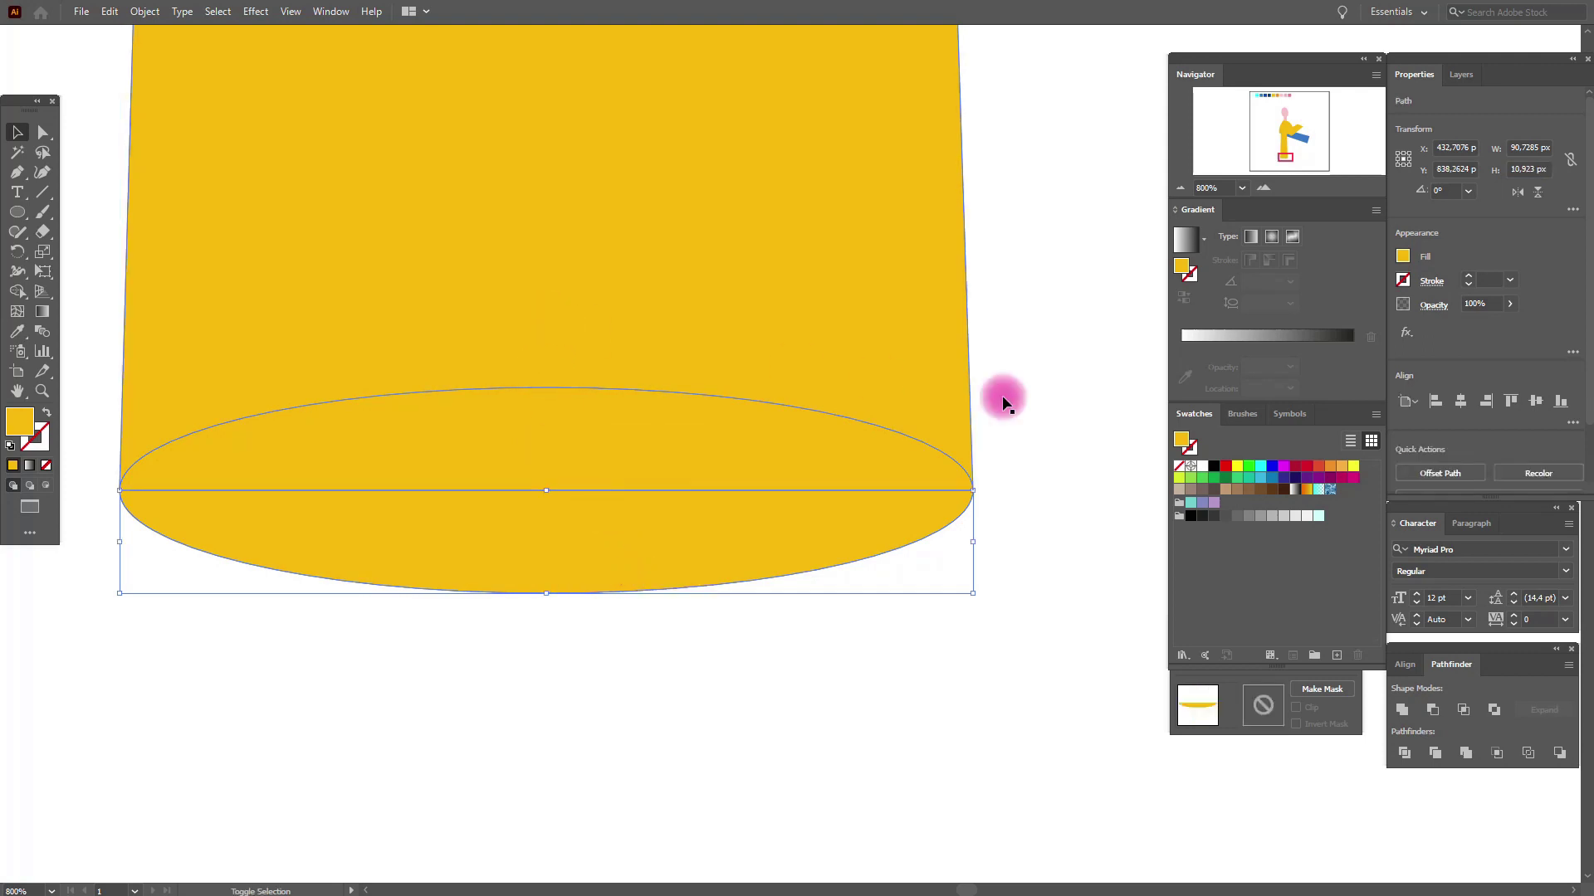
pyautogui.click(1052, 387)
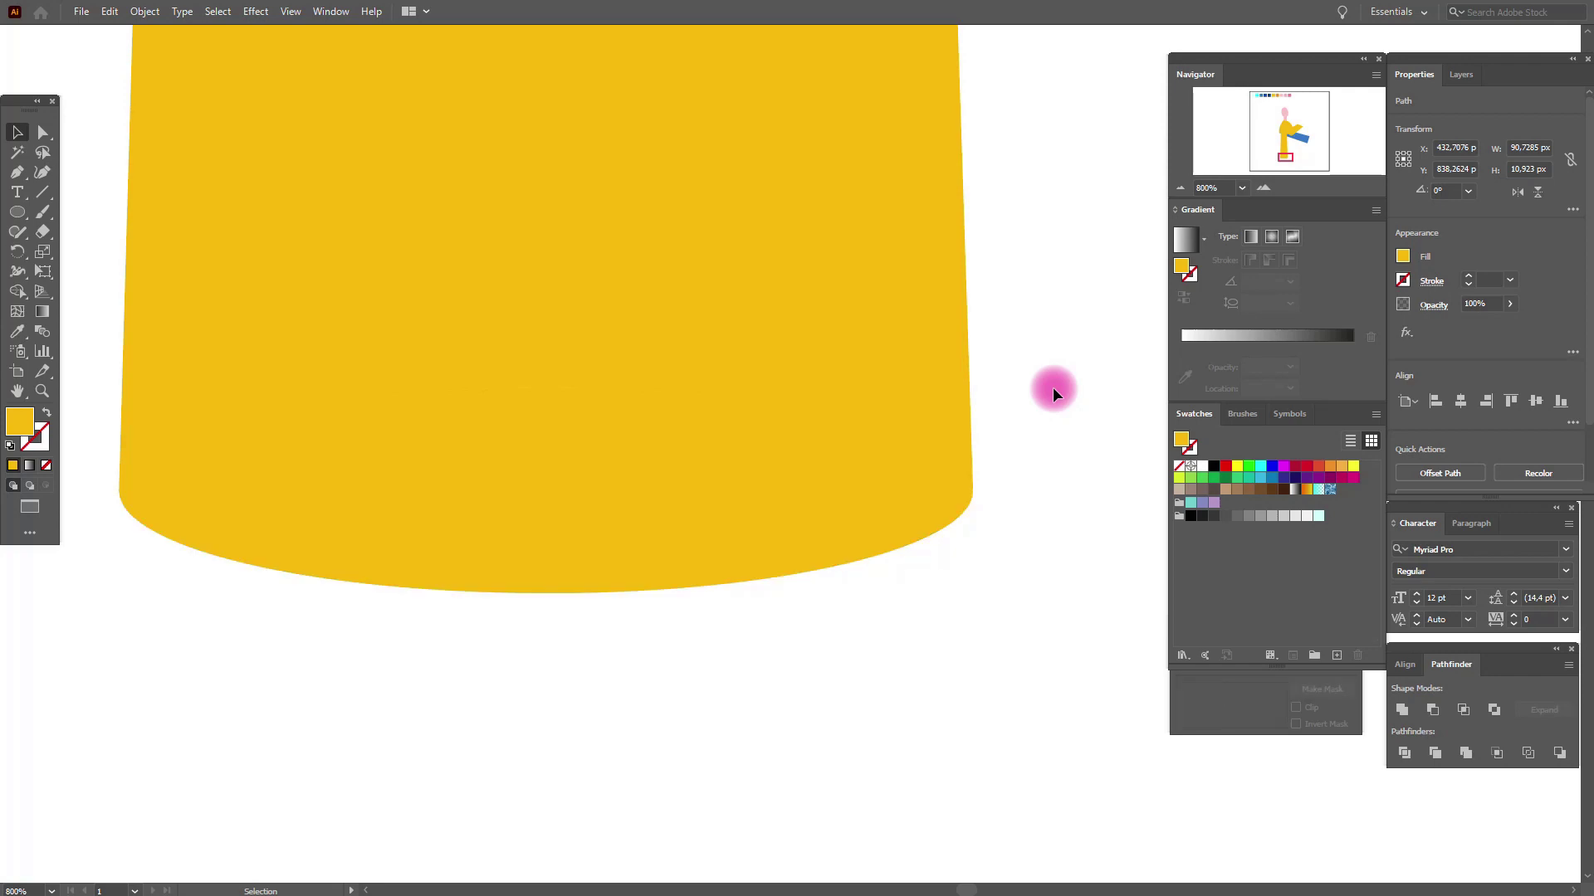
pyautogui.hotkey('ctrl', '0')
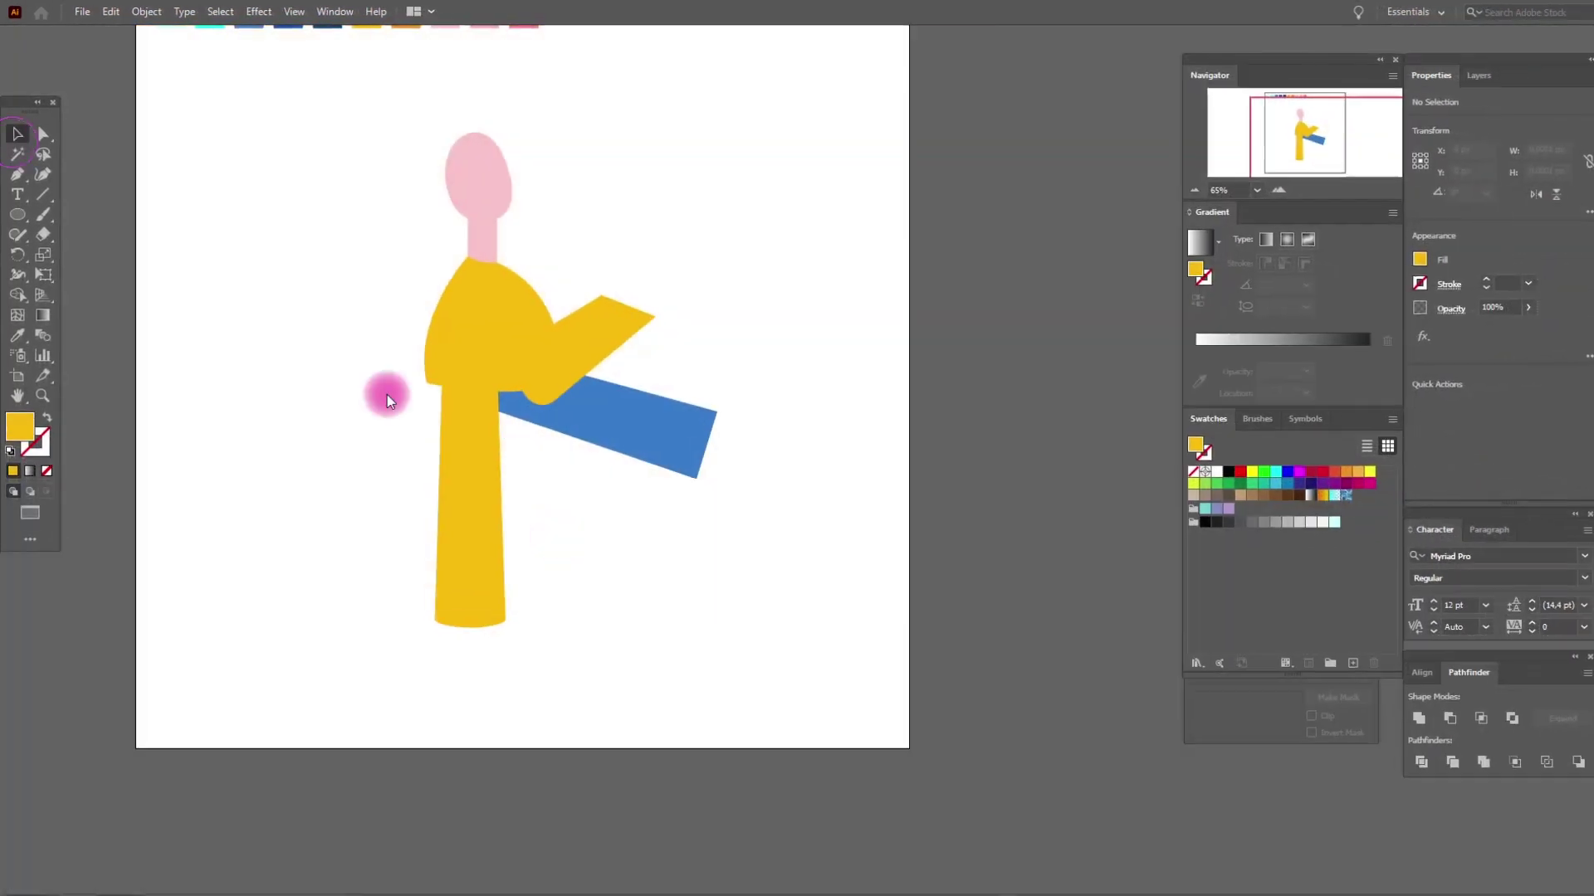
# Give the leg the same blue fill as the arm using the Eyedropper
pyautogui.click(473, 516)
pyautogui.click(17, 331)
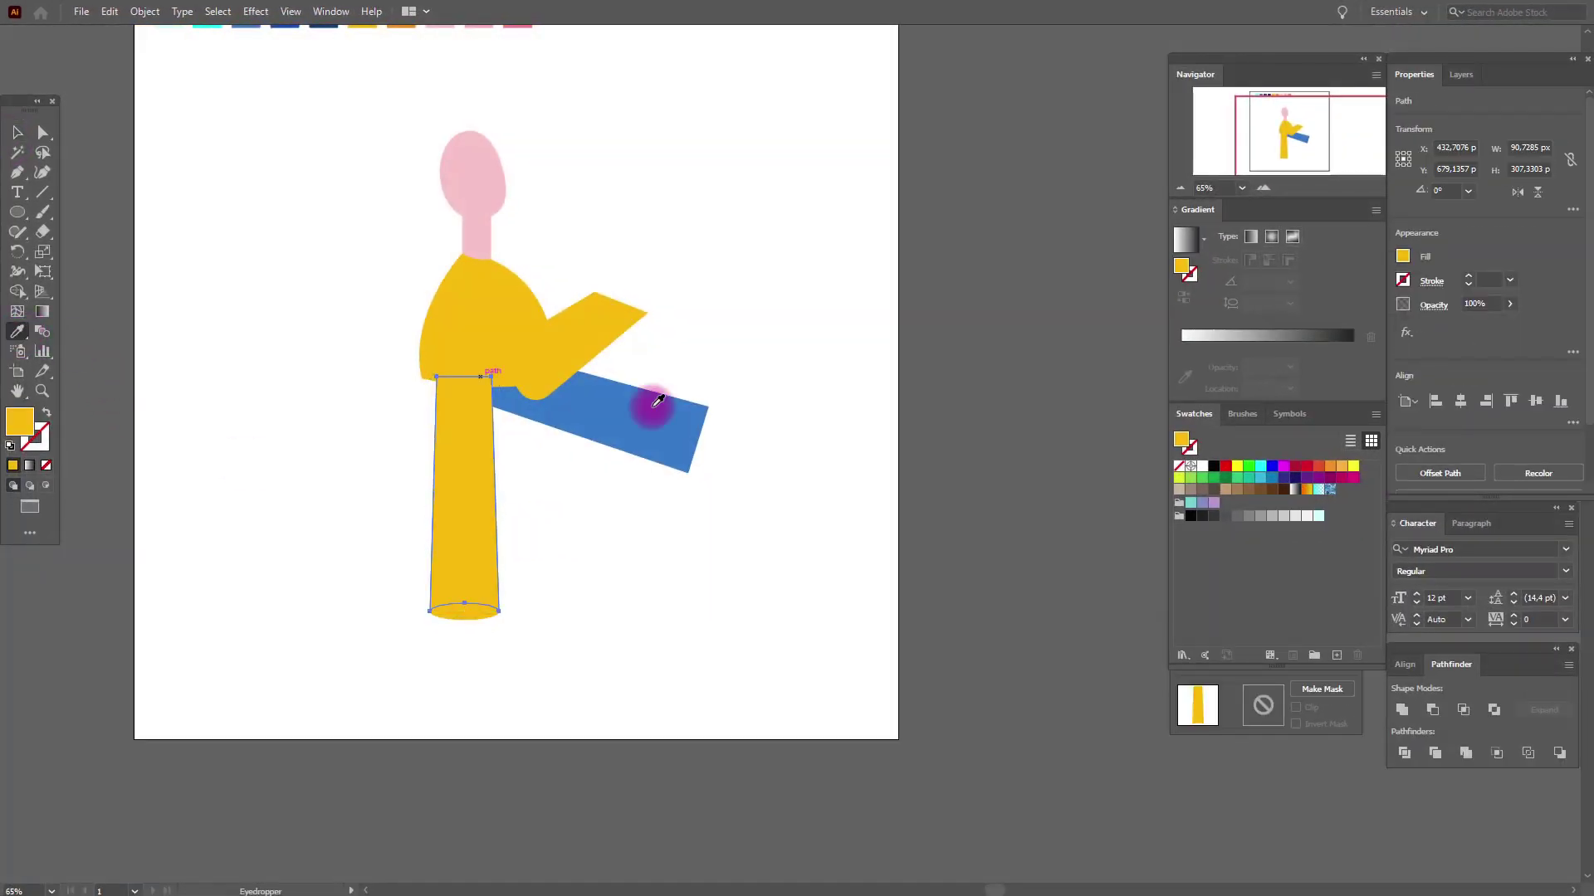
pyautogui.click(662, 416)
pyautogui.click(17, 134)
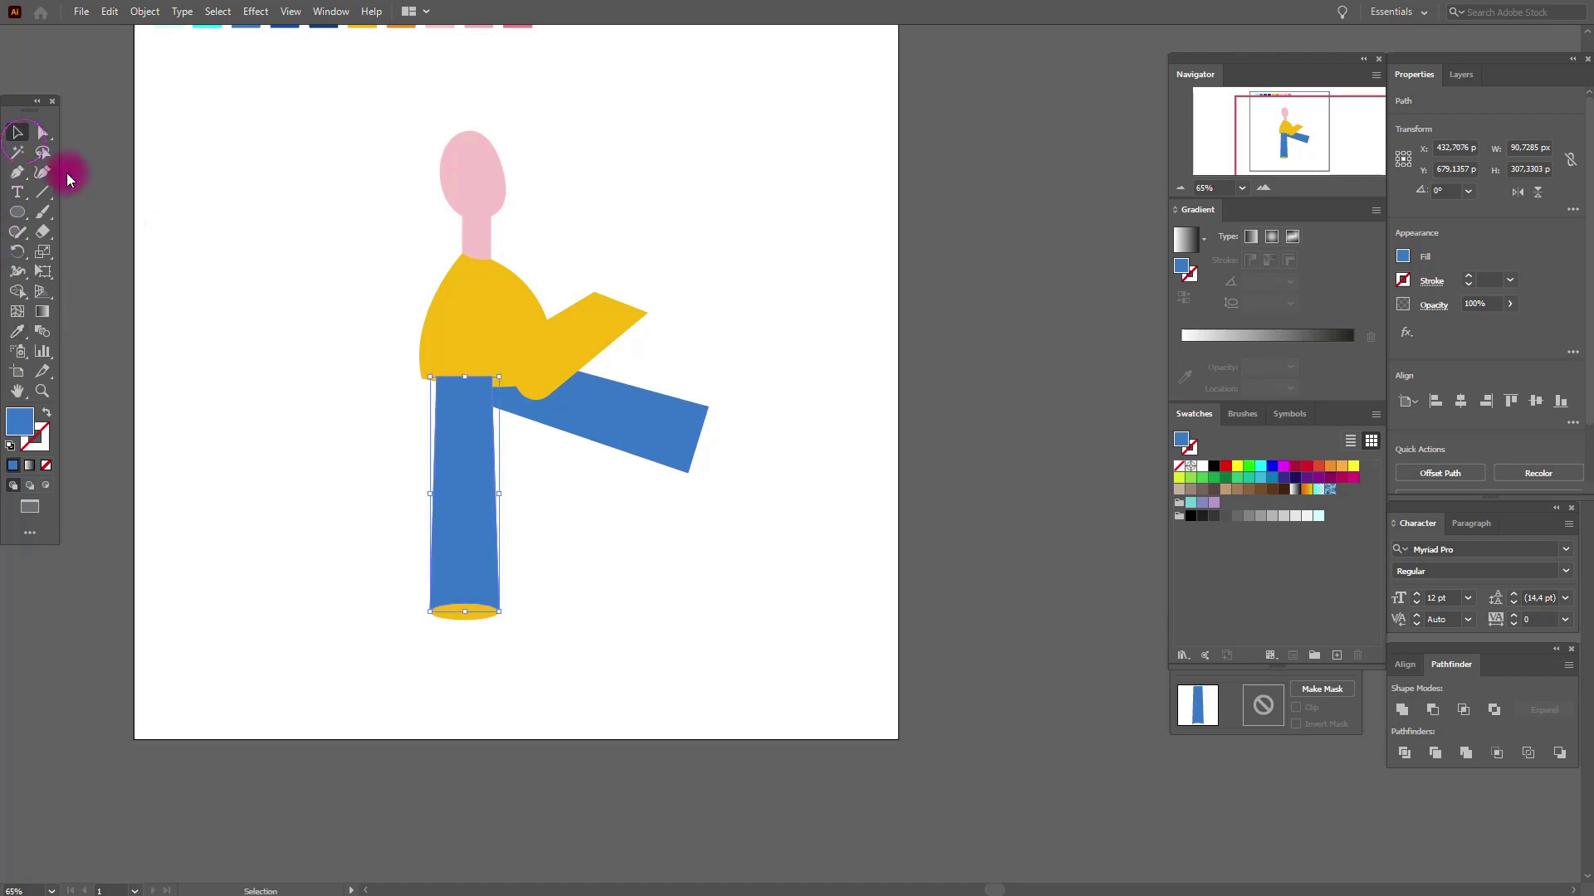
# Fill the ellipse at the leg's bottom with the dark blue swatch
pyautogui.click(455, 610)
pyautogui.click(17, 391)
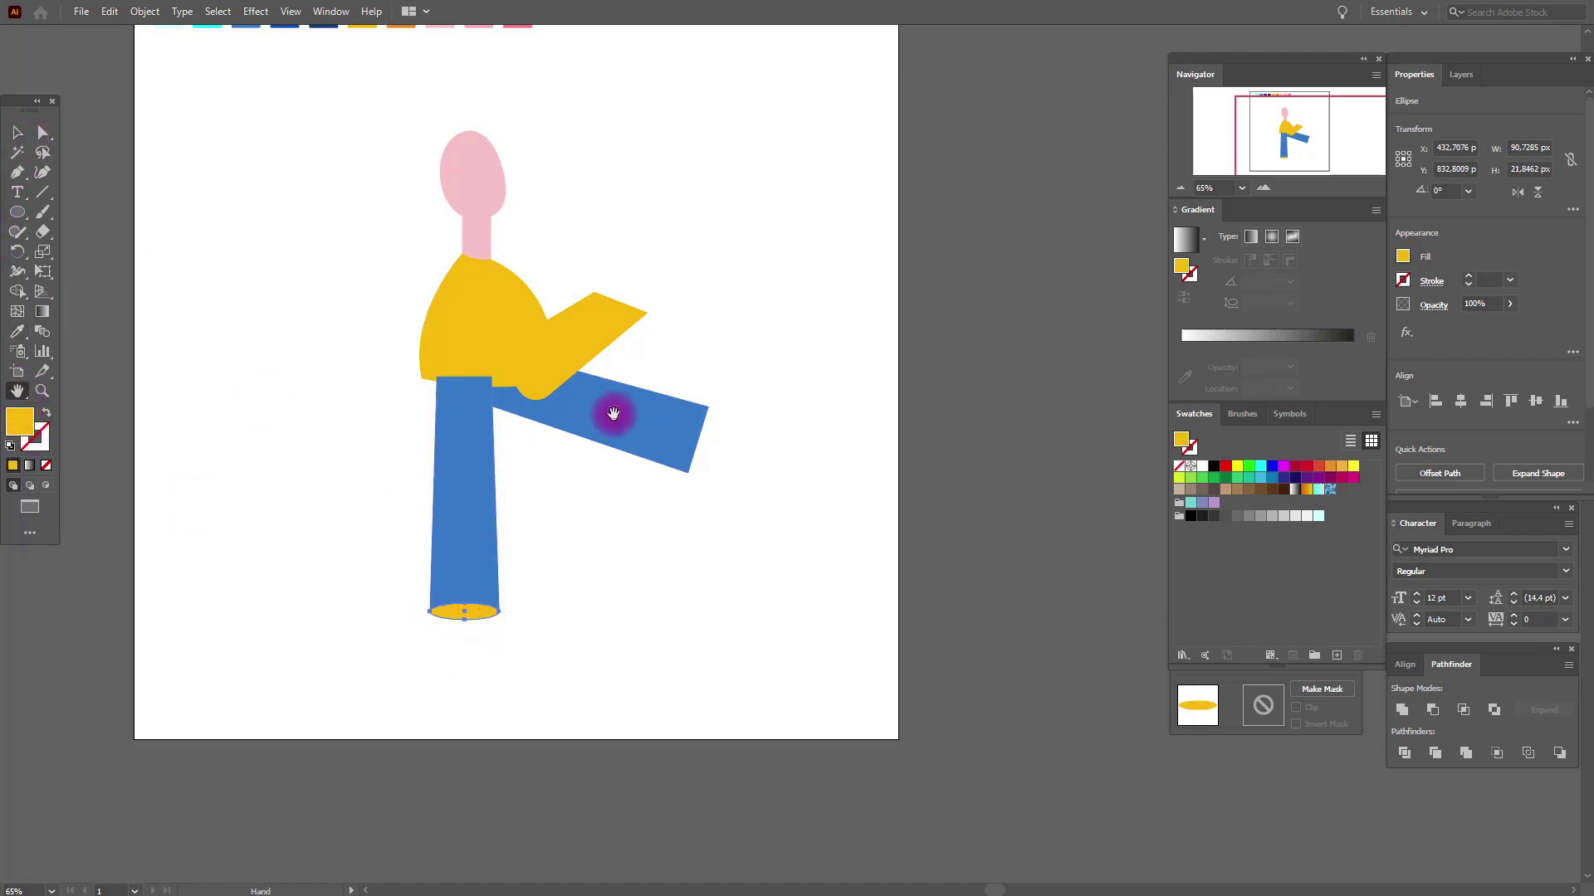
pyautogui.moveTo(612, 430); pyautogui.dragTo(606, 479)
pyautogui.click(18, 332)
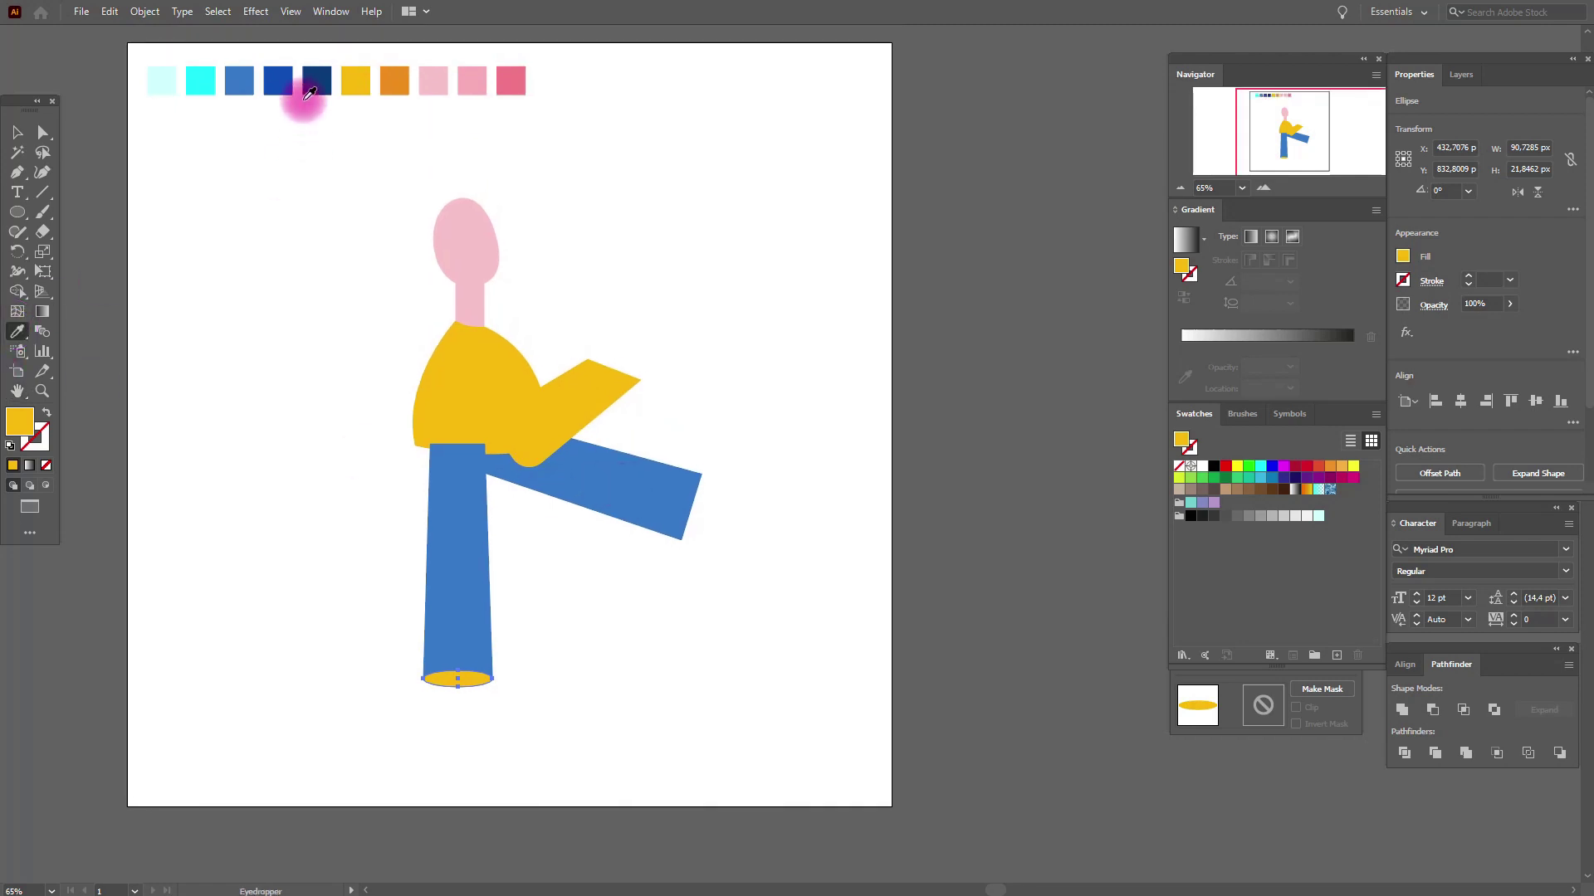
pyautogui.click(314, 86)
pyautogui.click(17, 132)
pyautogui.click(331, 262)
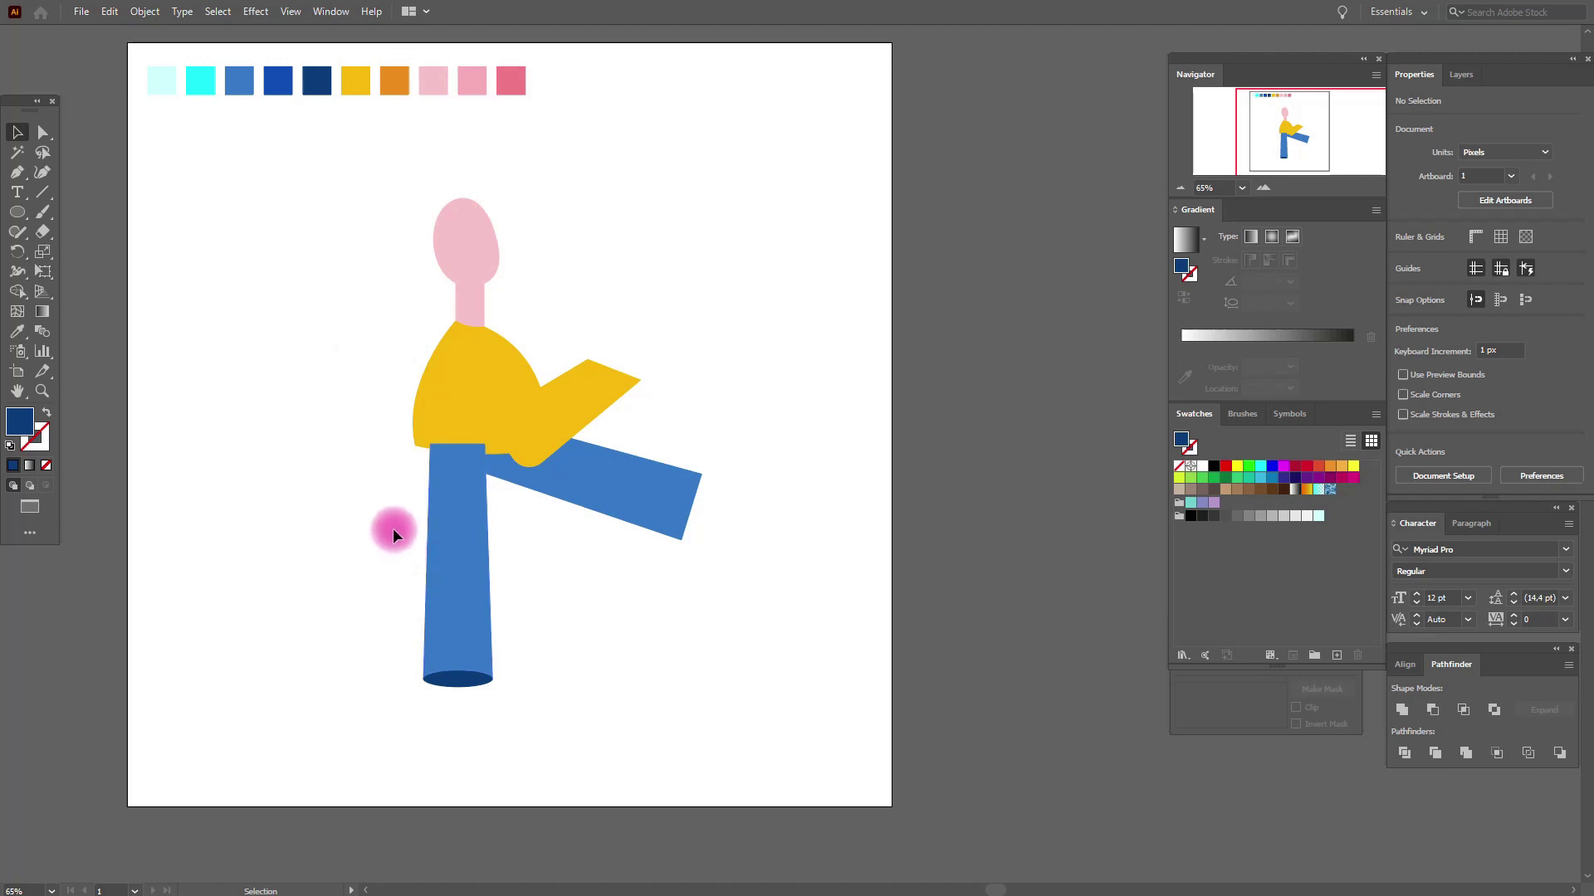
# Send the blue leg behind the body
pyautogui.moveTo(529, 691); pyautogui.dragTo(531, 699)
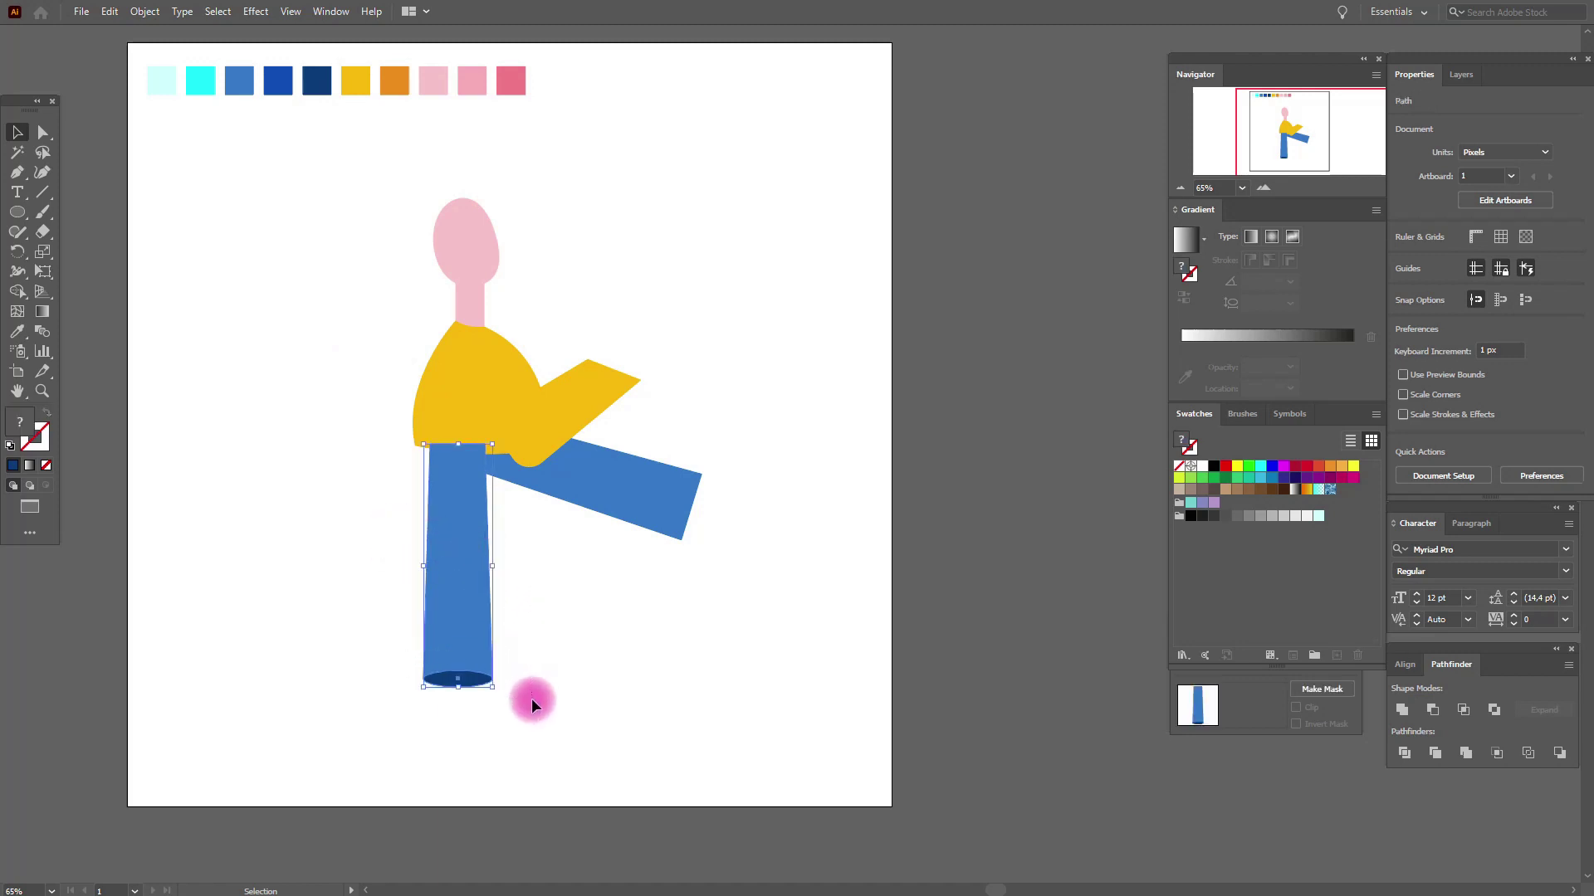
pyautogui.rightClick(477, 581)
pyautogui.click(695, 552)
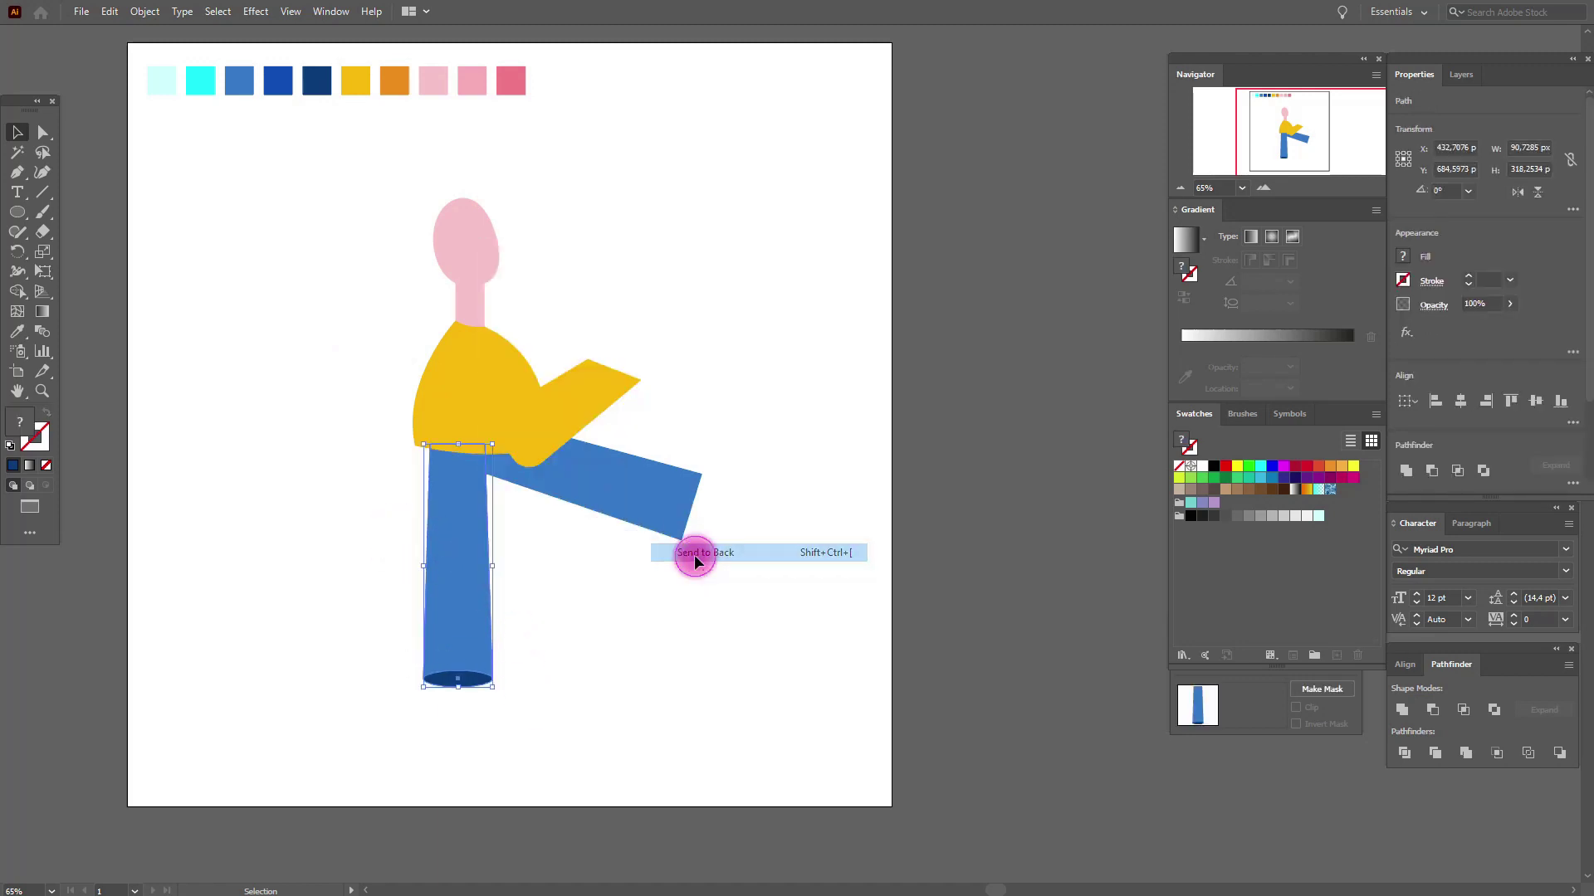
pyautogui.click(693, 614)
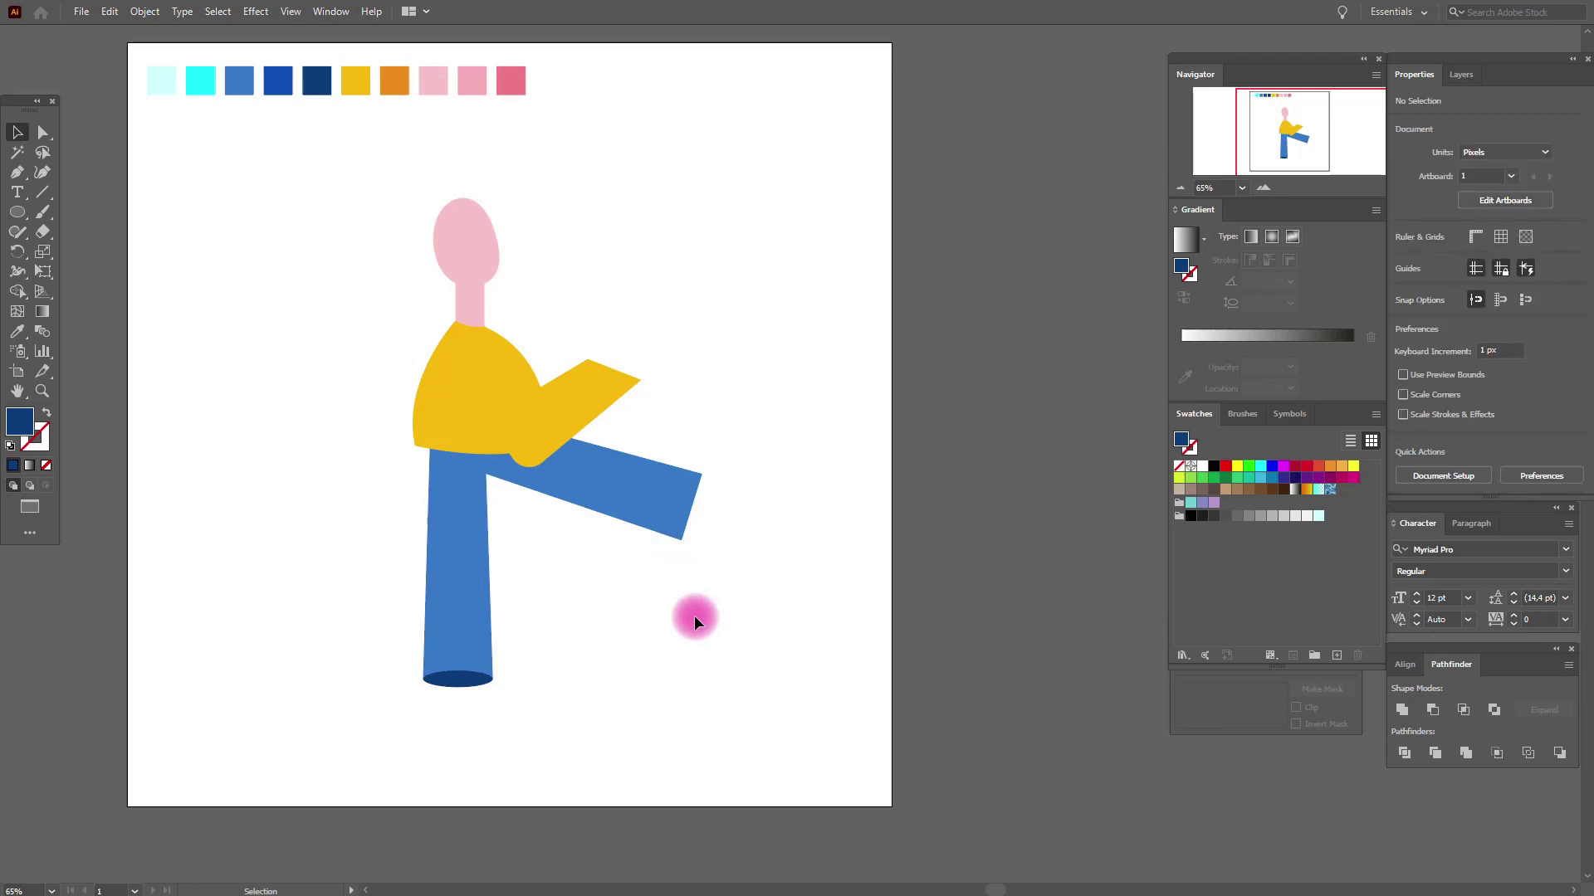
pyautogui.click(422, 664)
# Draw a closed, bent light pink foot shape under the leg's bottom with the Pen tool
pyautogui.click(17, 331)
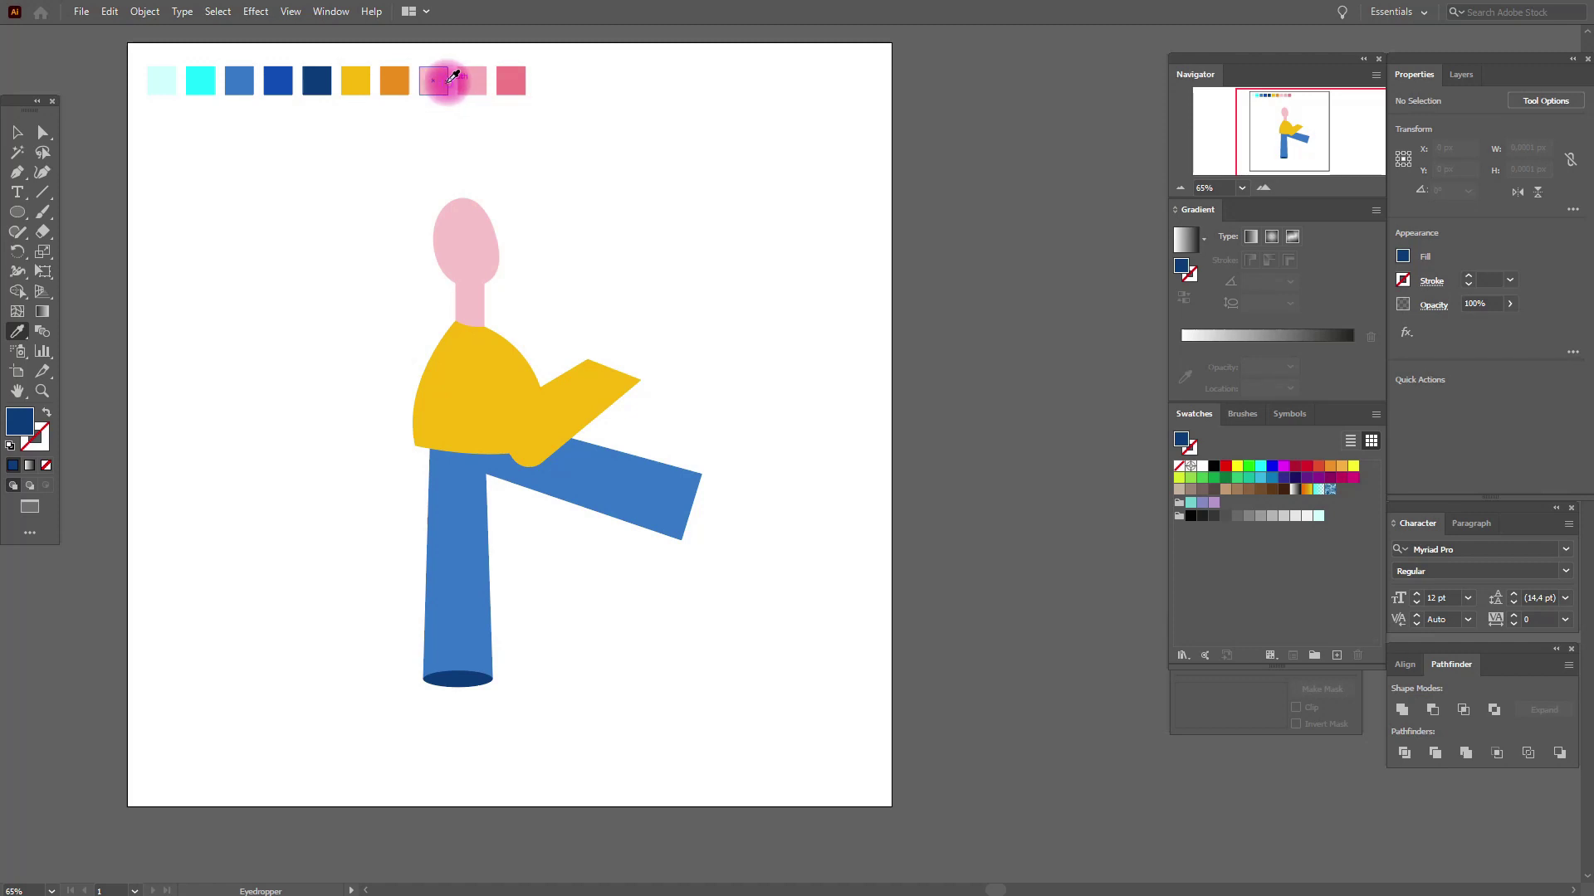
pyautogui.click(447, 82)
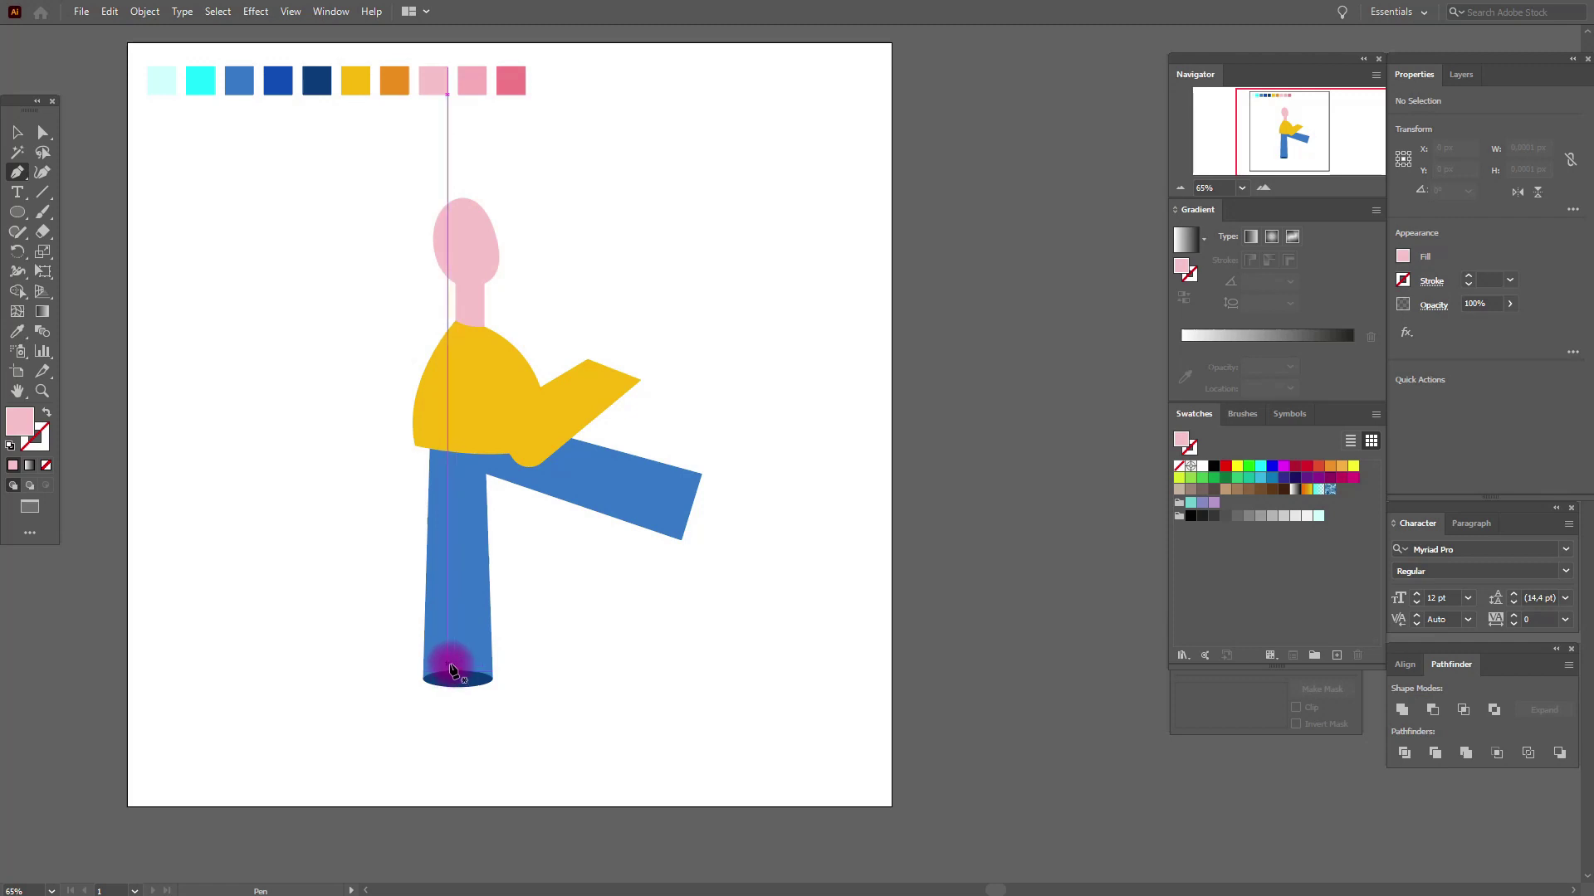
pyautogui.click(448, 666)
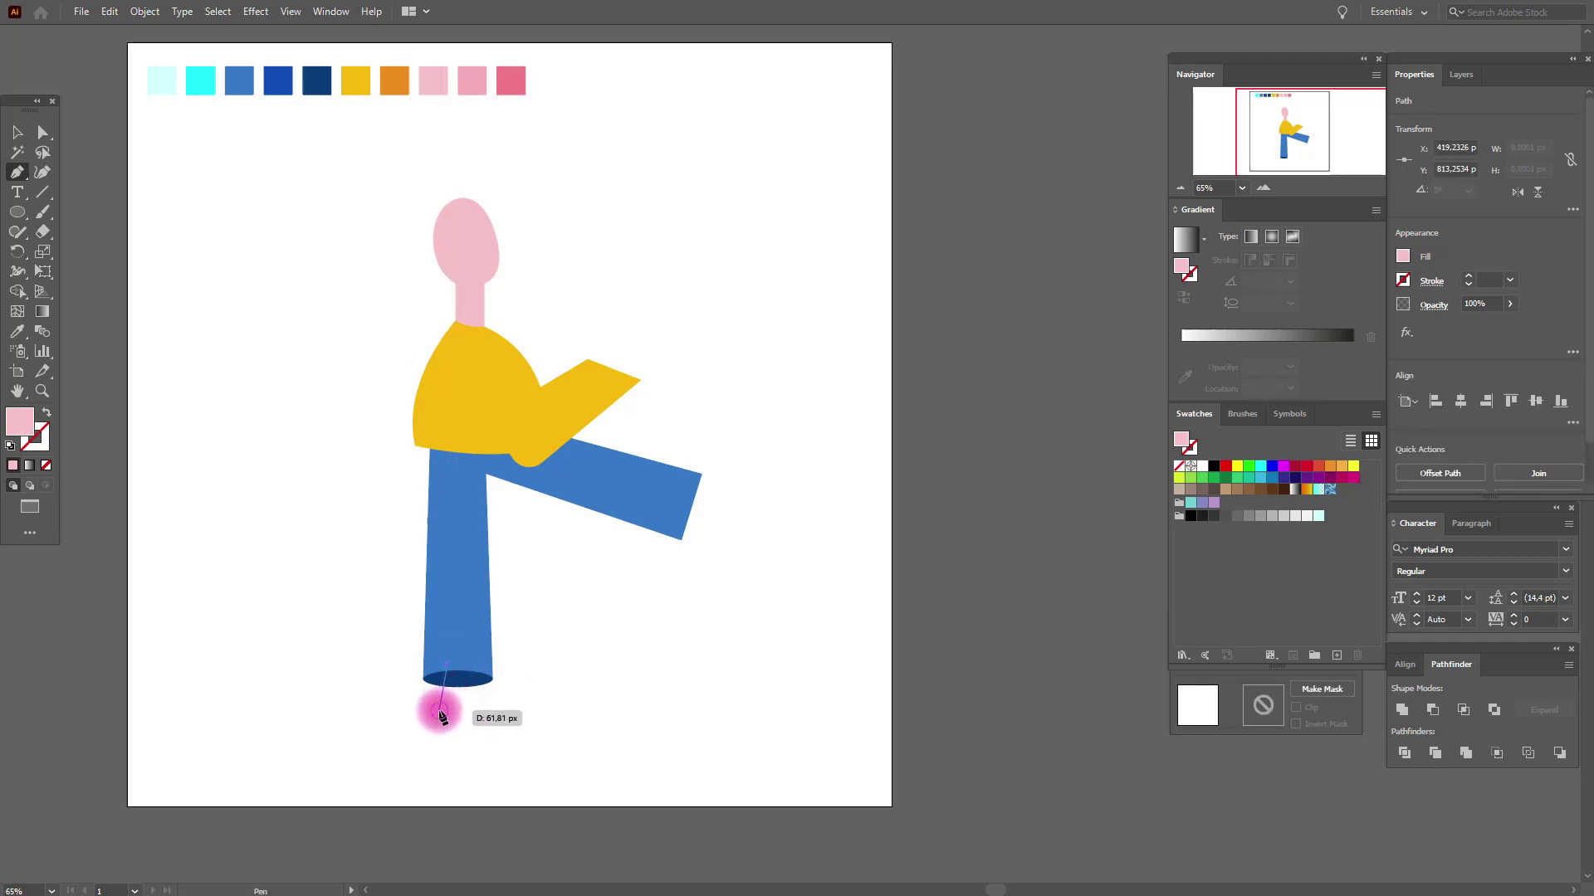
pyautogui.click(440, 713)
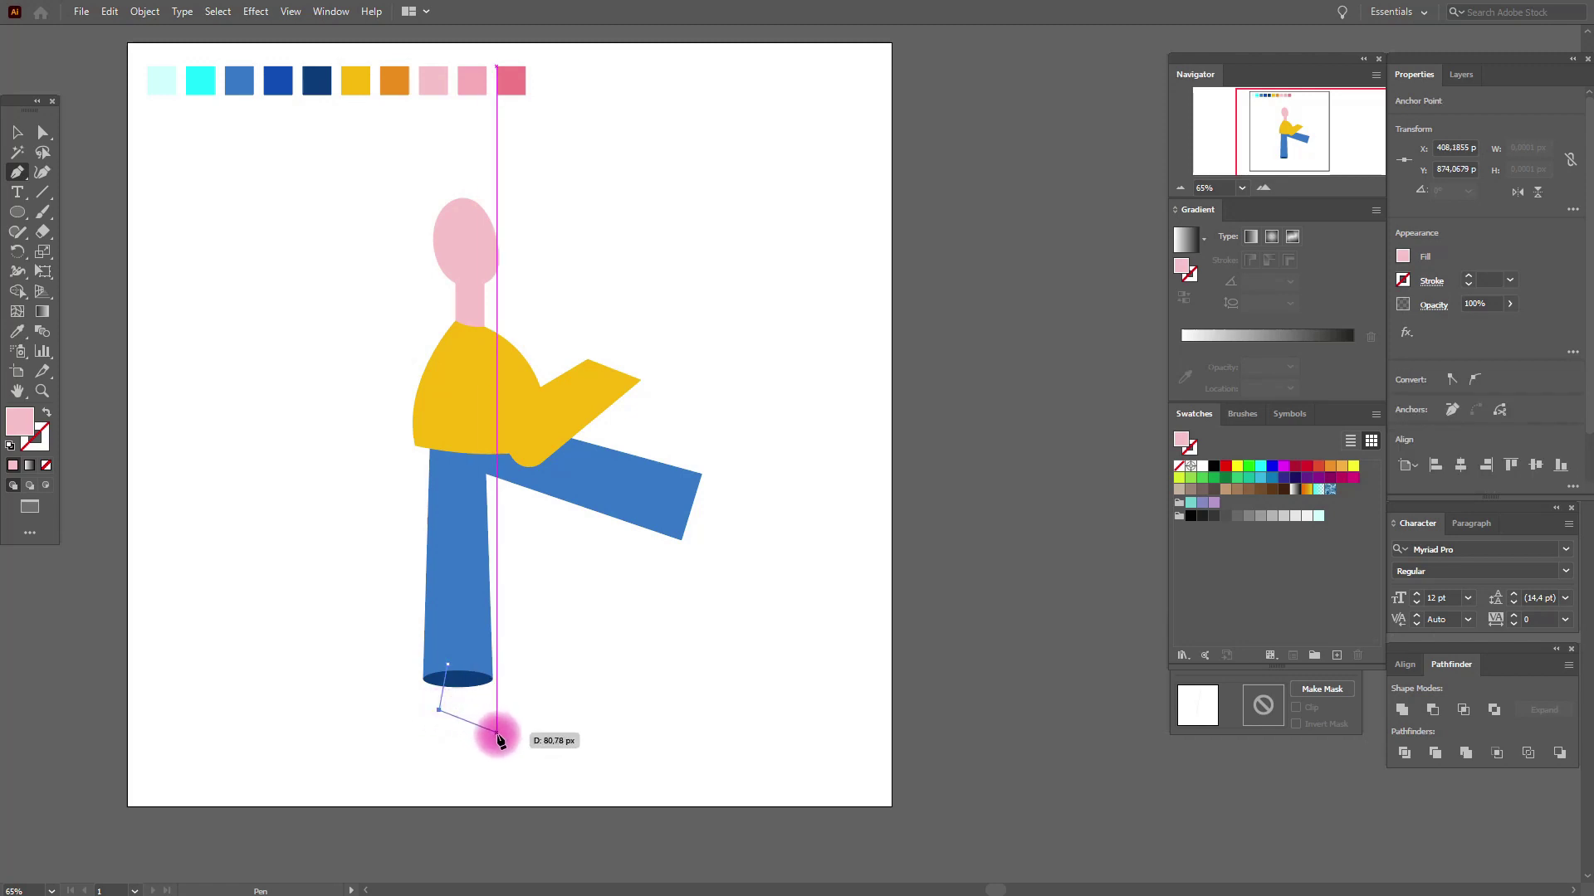
pyautogui.click(498, 736)
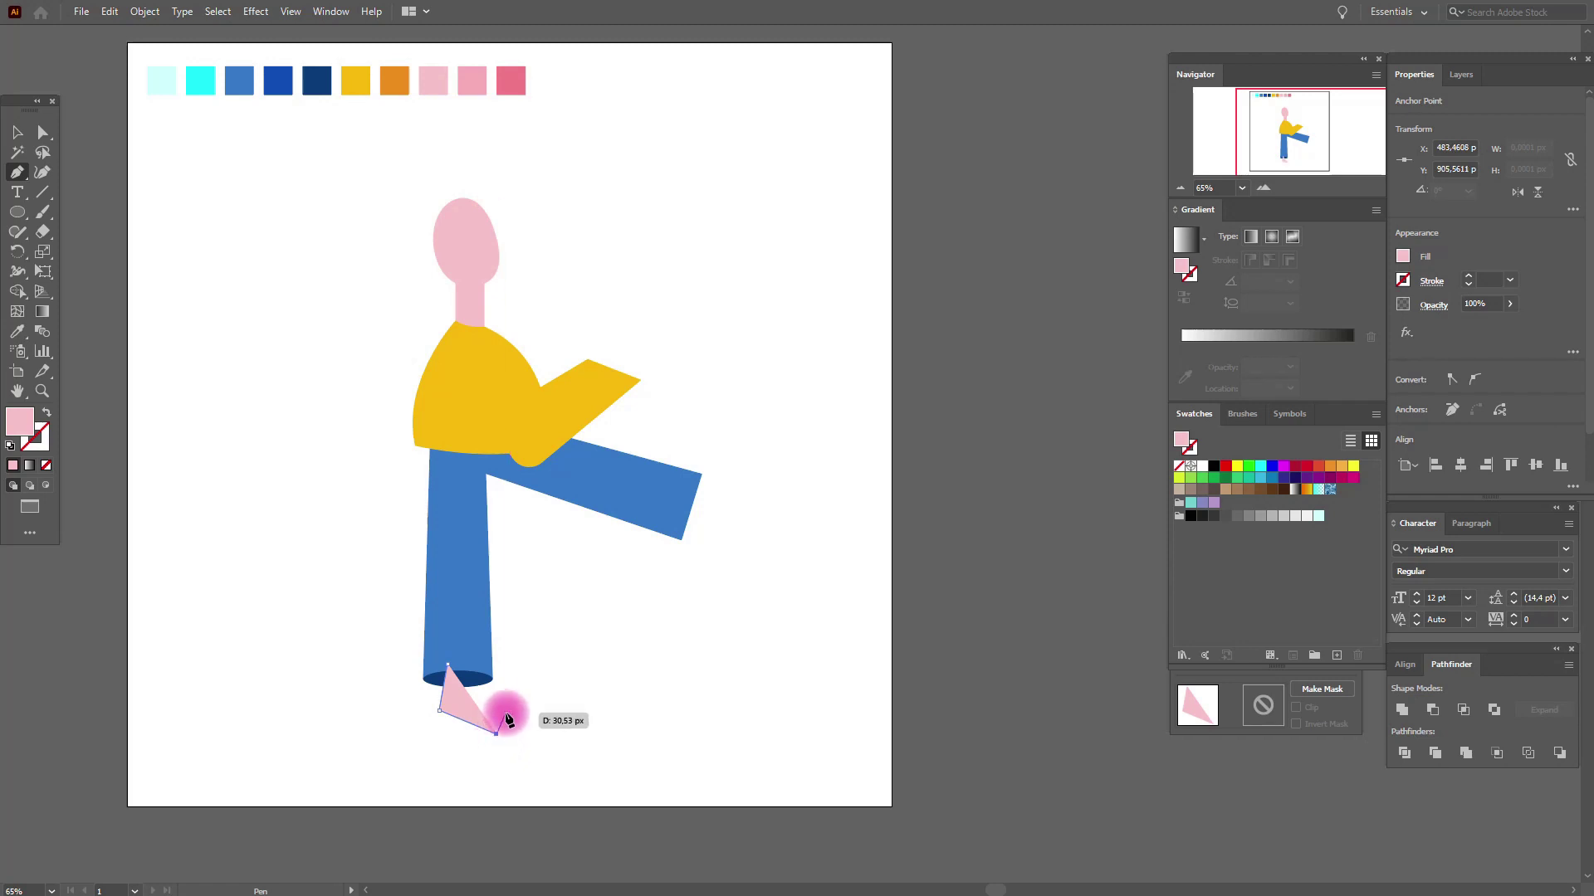
pyautogui.click(509, 714)
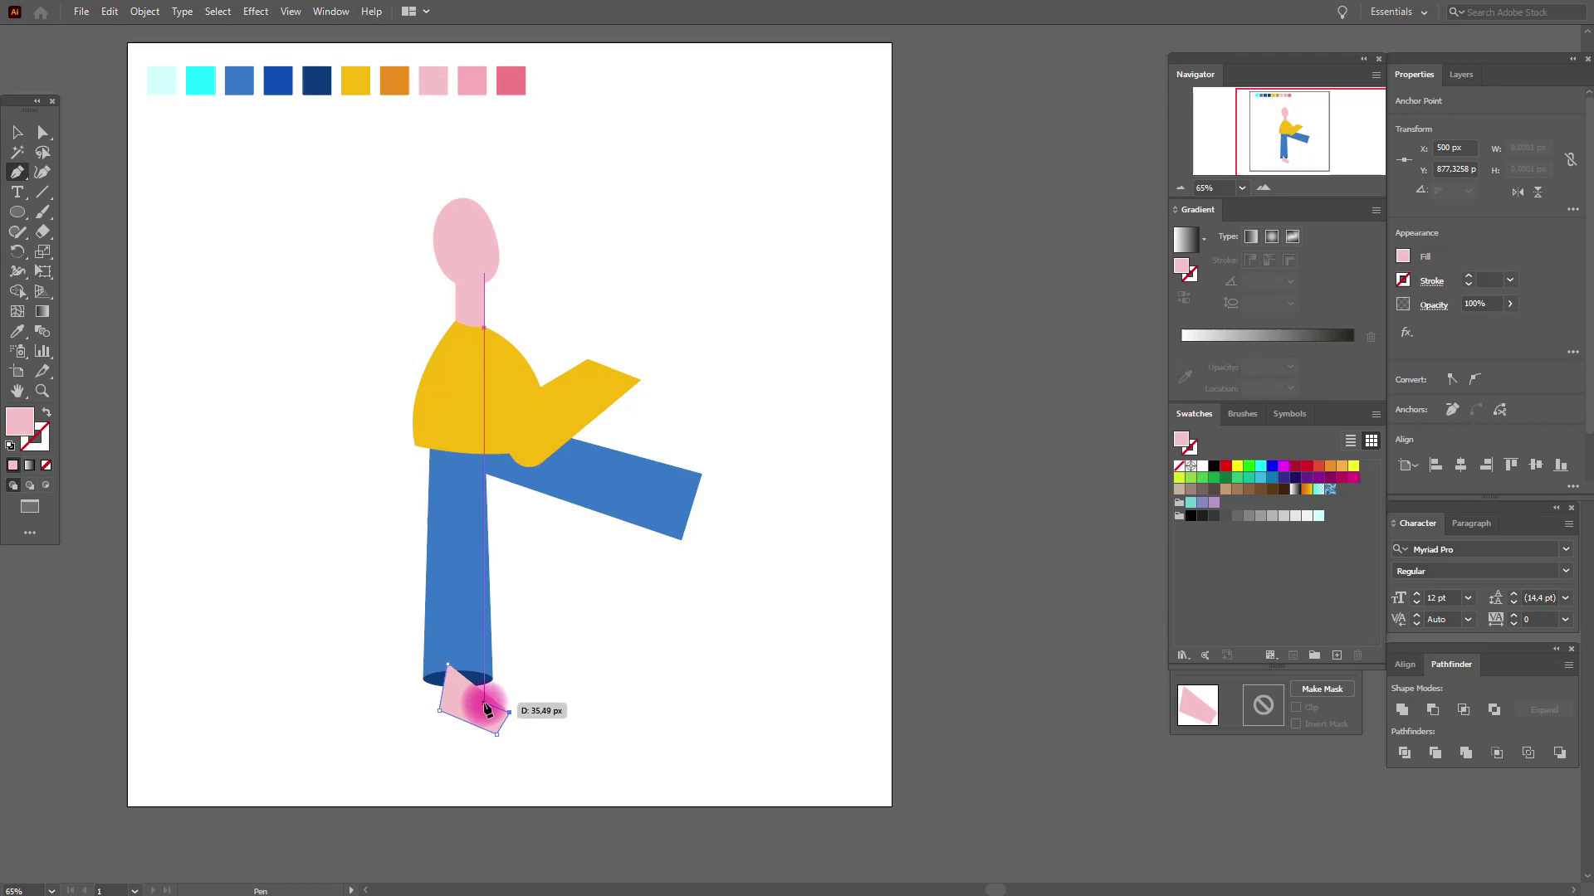
pyautogui.click(486, 703)
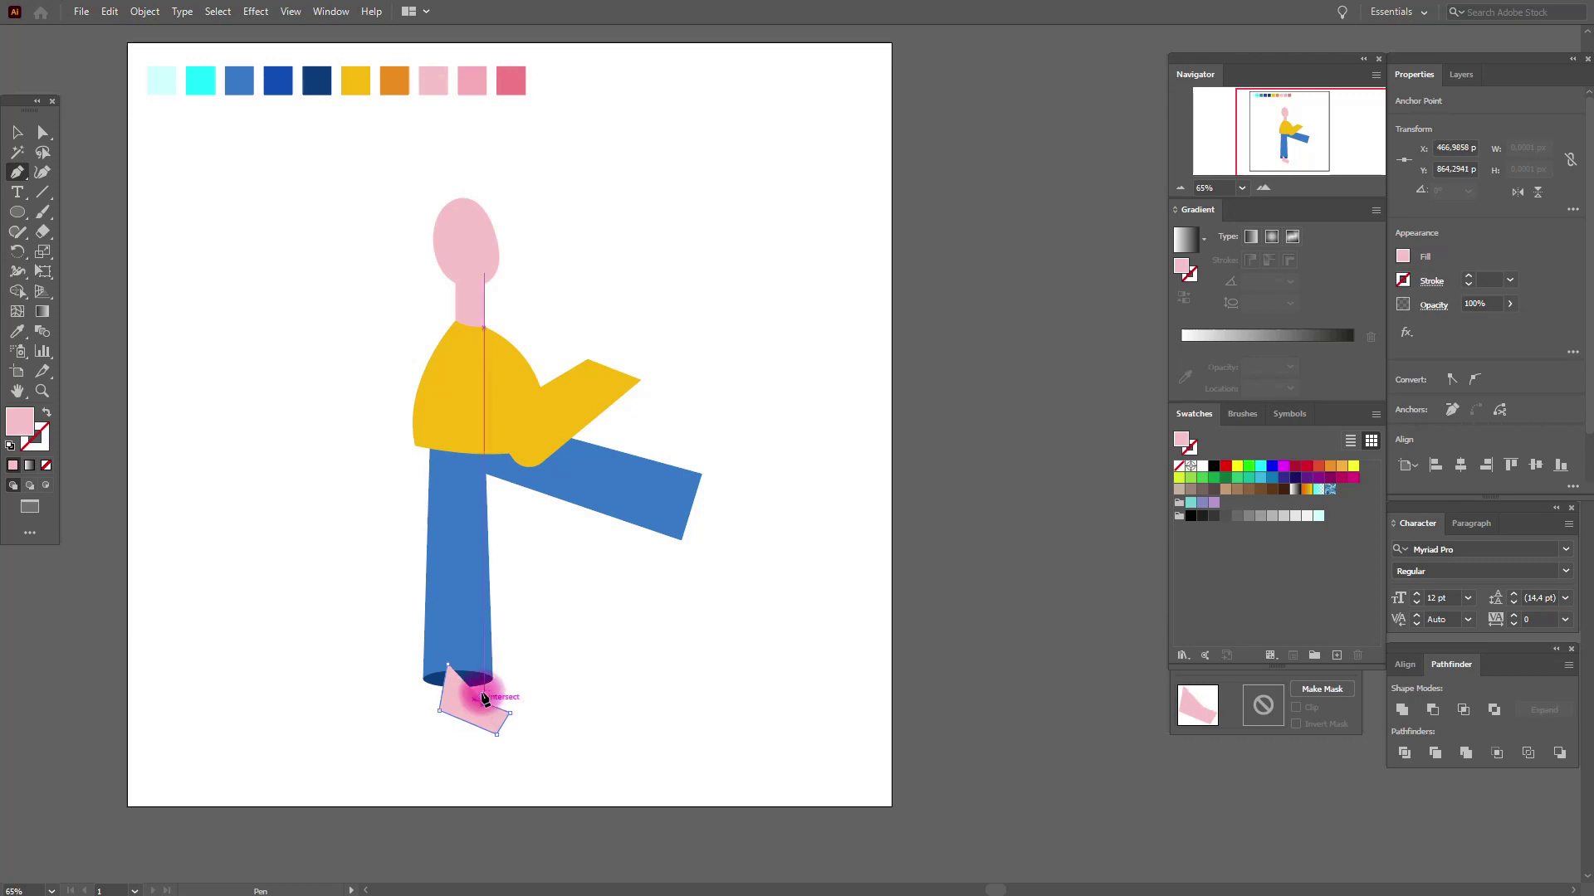
pyautogui.click(470, 662)
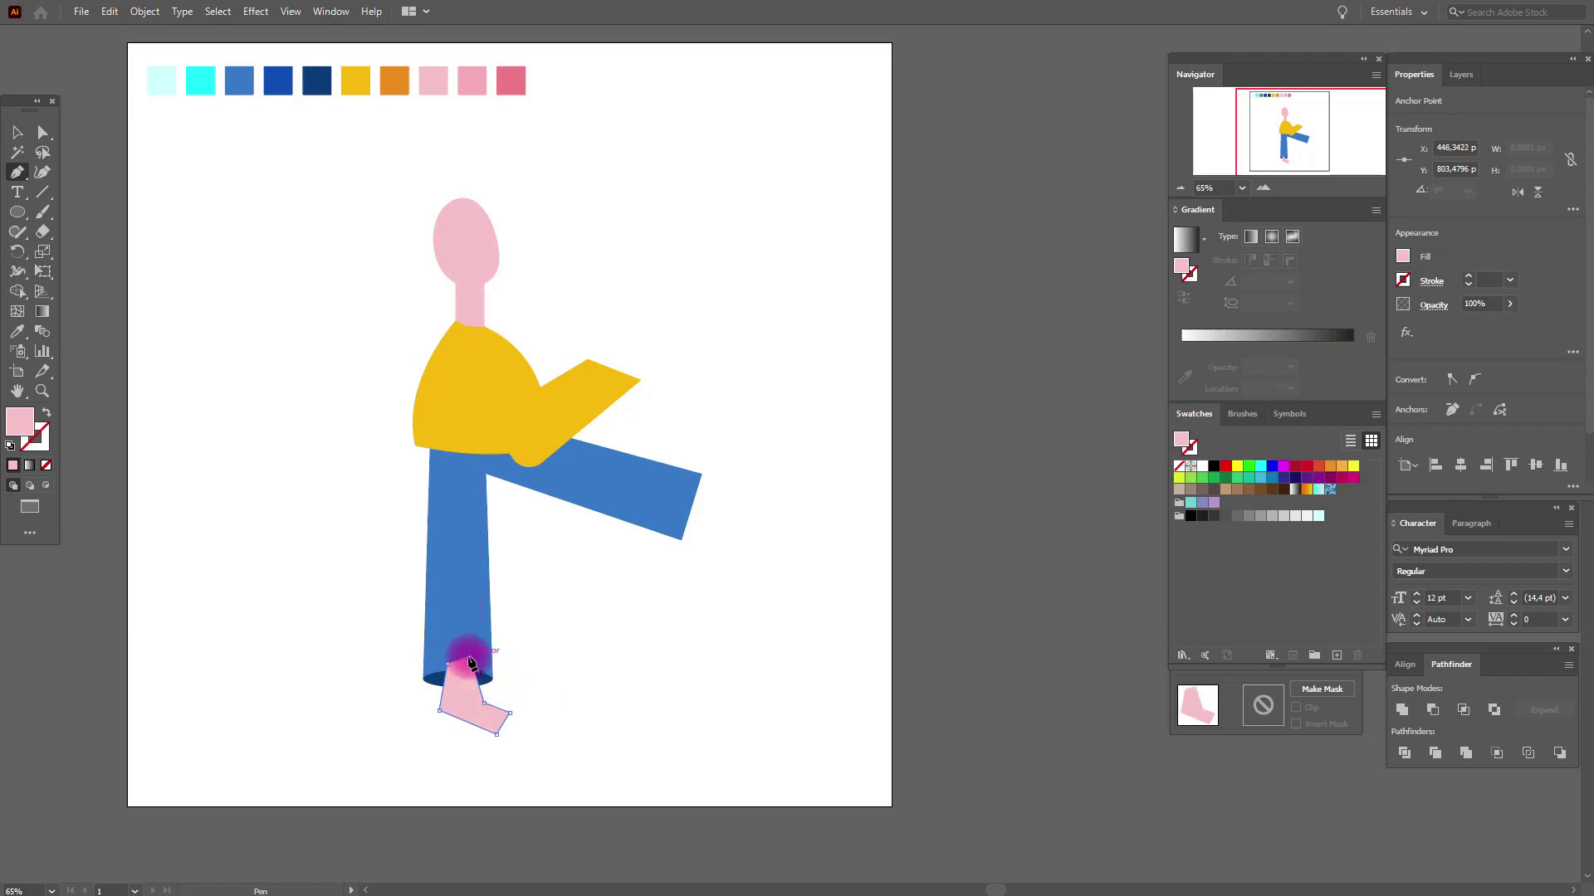
pyautogui.click(449, 669)
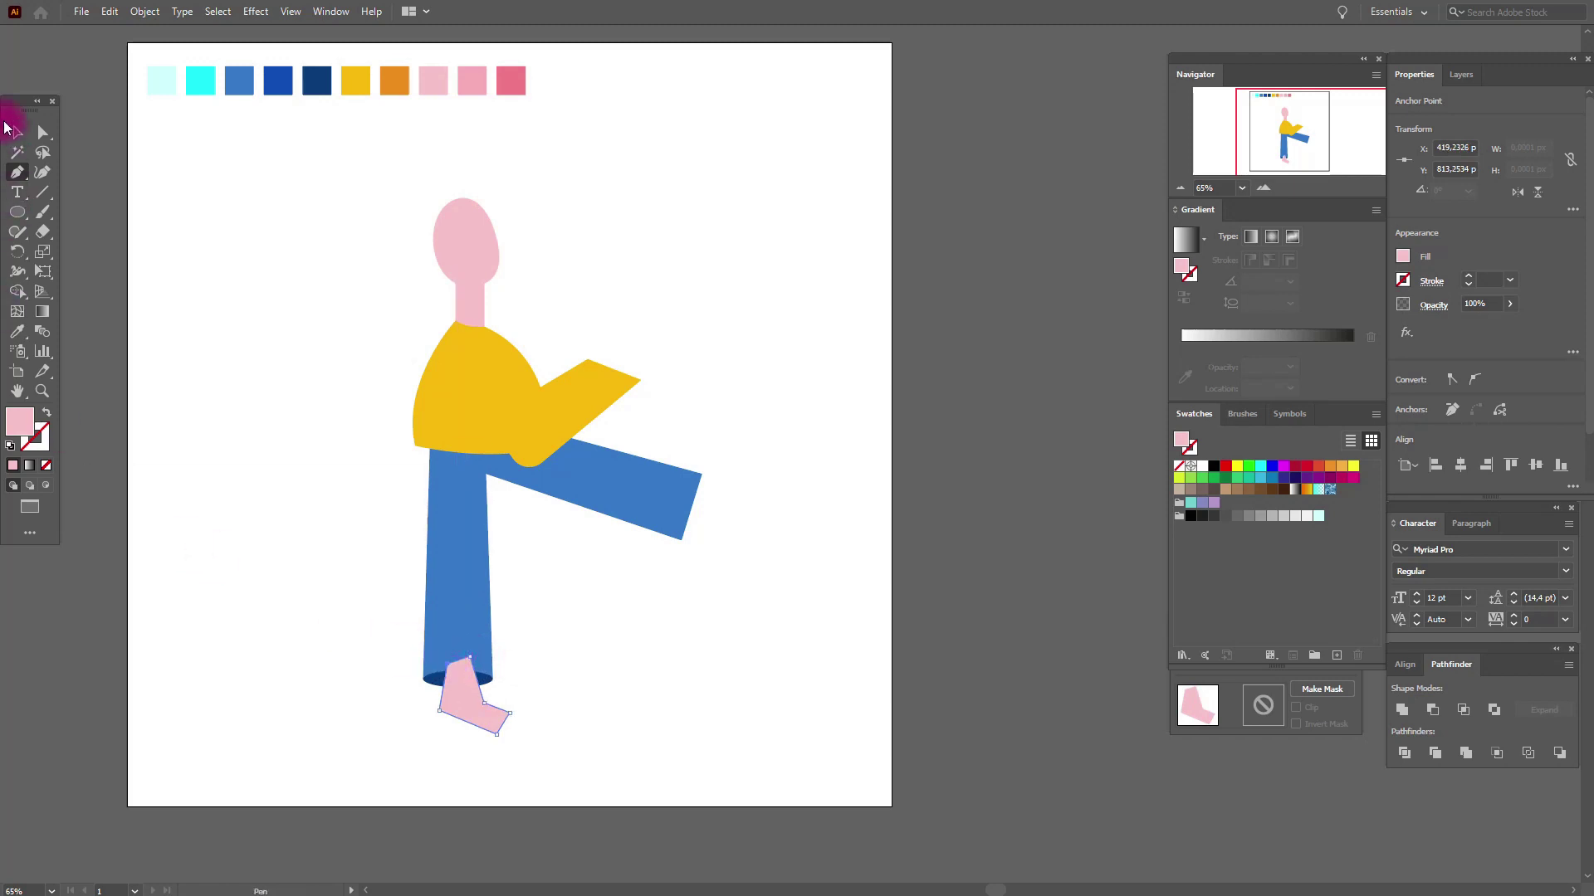
# Send the pink foot behind the leg's navy hem
pyautogui.click(15, 133)
pyautogui.click(185, 241)
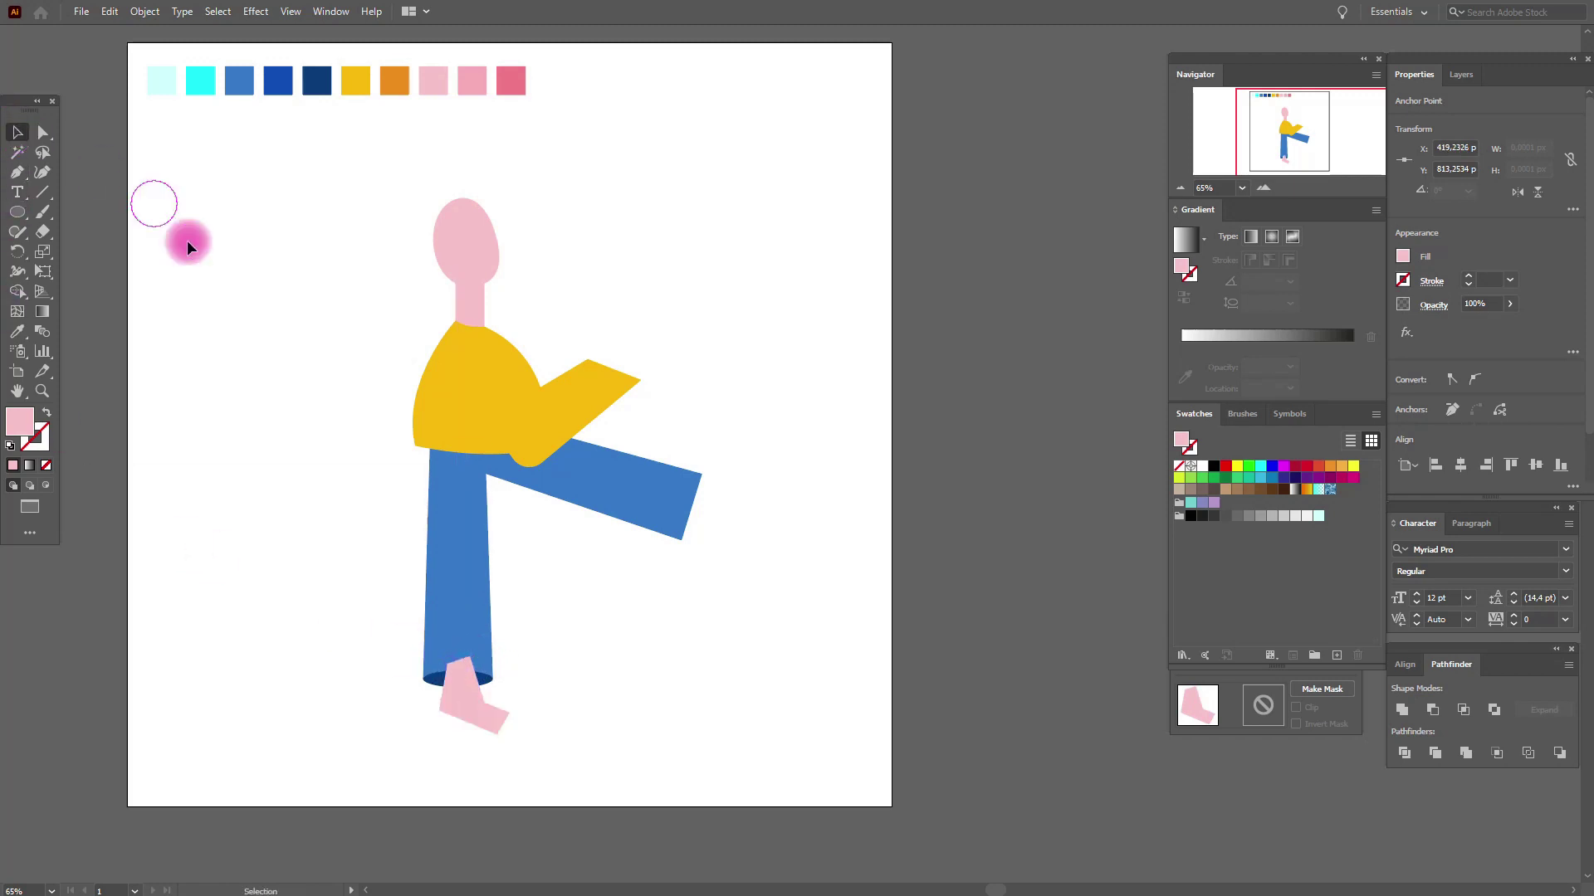
pyautogui.click(488, 720)
pyautogui.keyDown('shift'); pyautogui.click(428, 679); pyautogui.keyUp('shift')
pyautogui.rightClick(489, 674)
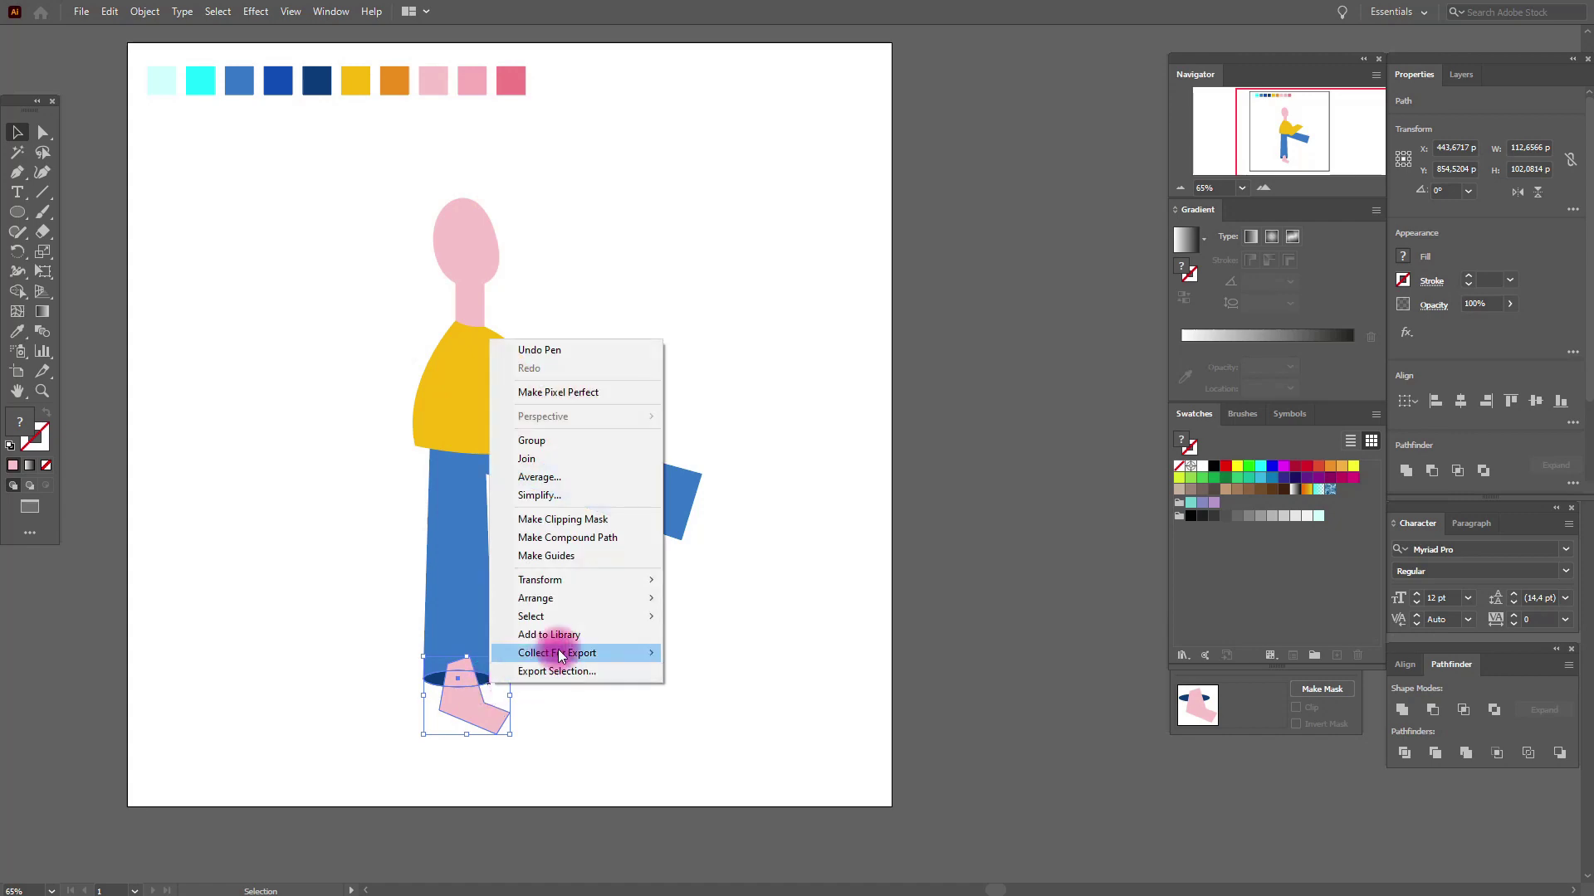
pyautogui.click(719, 652)
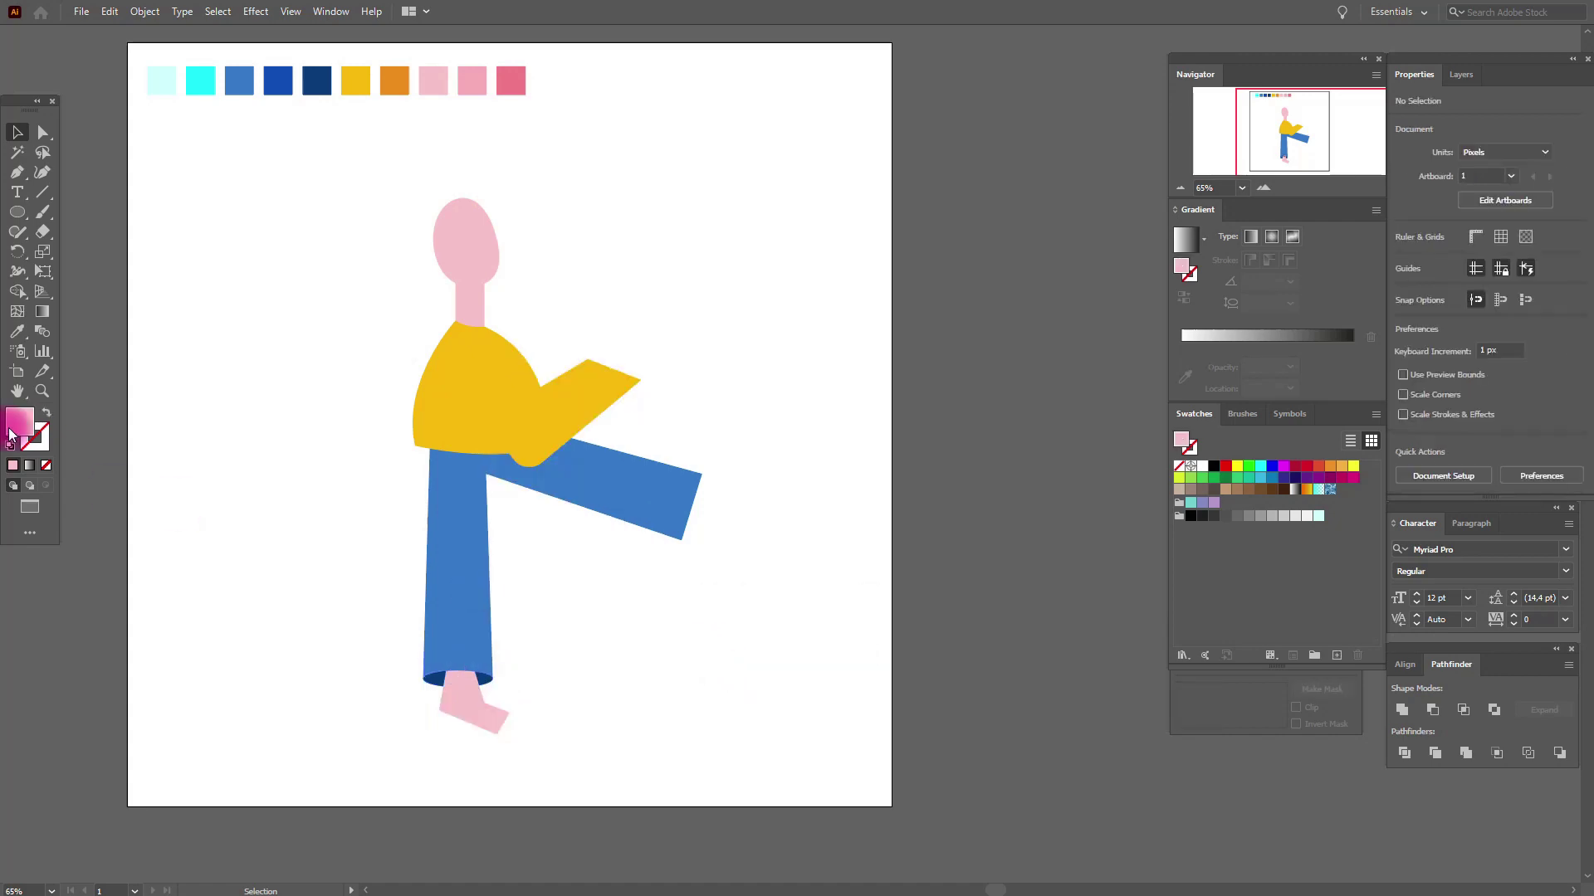
pyautogui.scroll(5, 462, 605)
# Drag live-corner widgets to round the foot's heel and toe, and slightly round its inner ankle
pyautogui.click(43, 132)
pyautogui.click(224, 309)
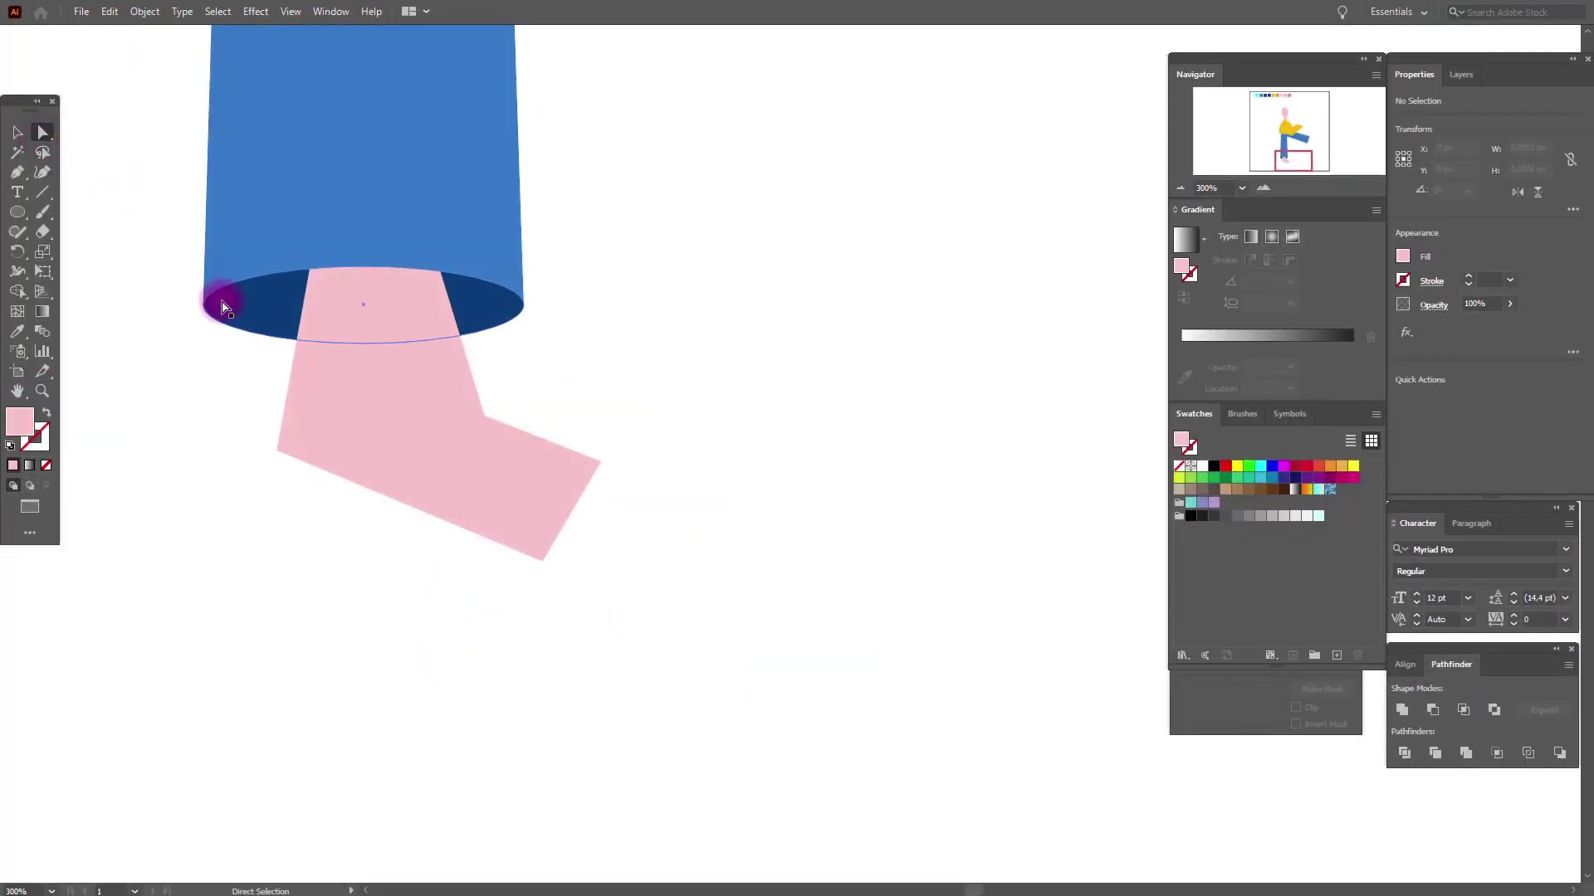
pyautogui.click(278, 449)
pyautogui.moveTo(292, 444); pyautogui.dragTo(345, 431)
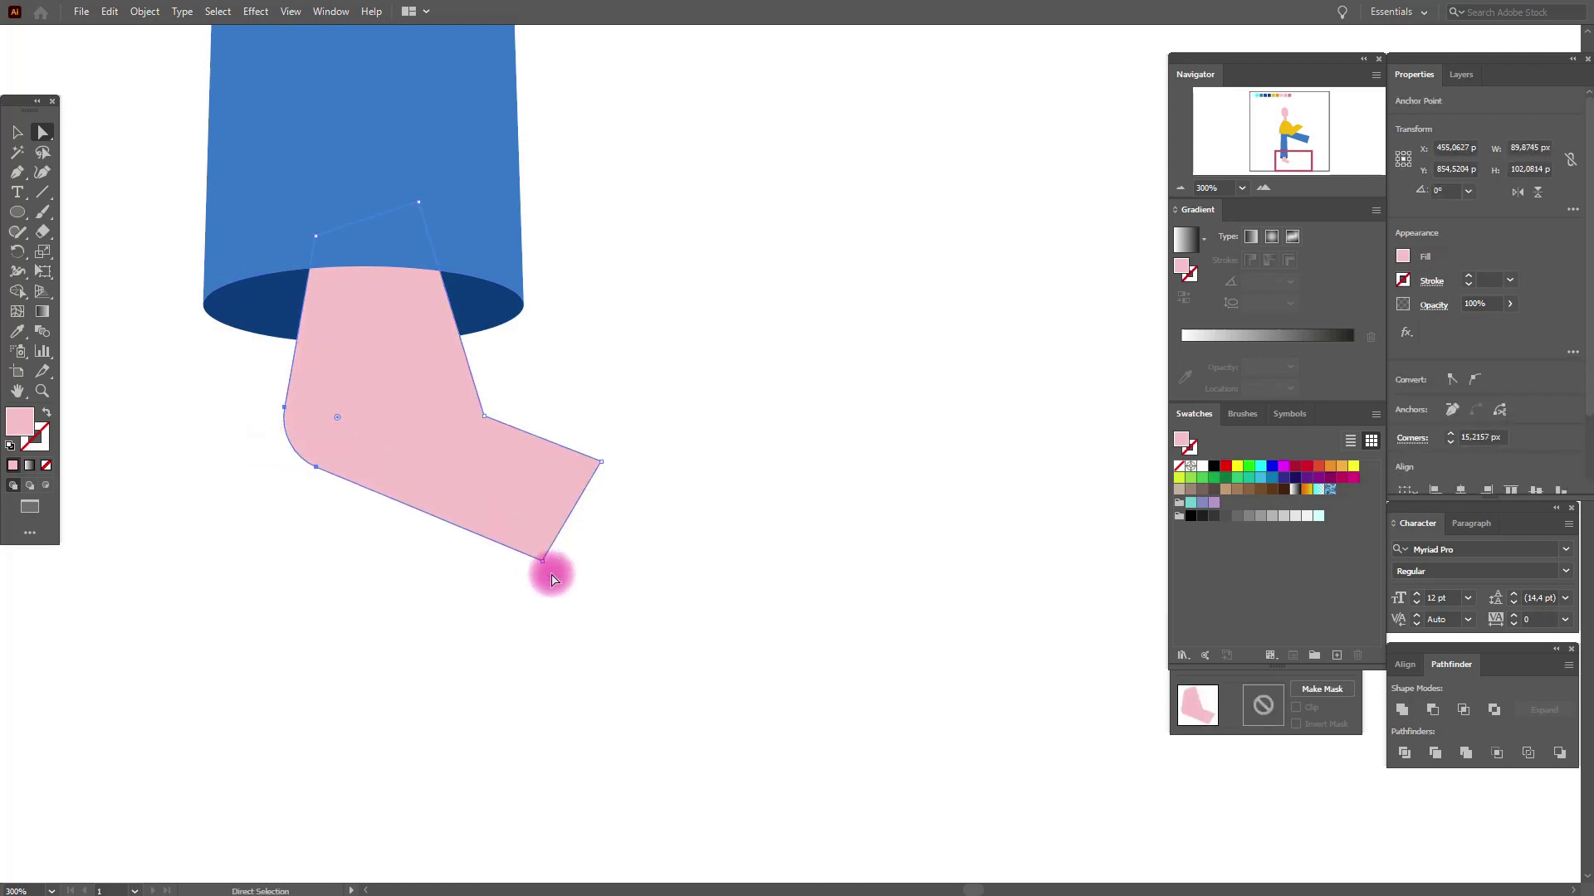
pyautogui.click(543, 561)
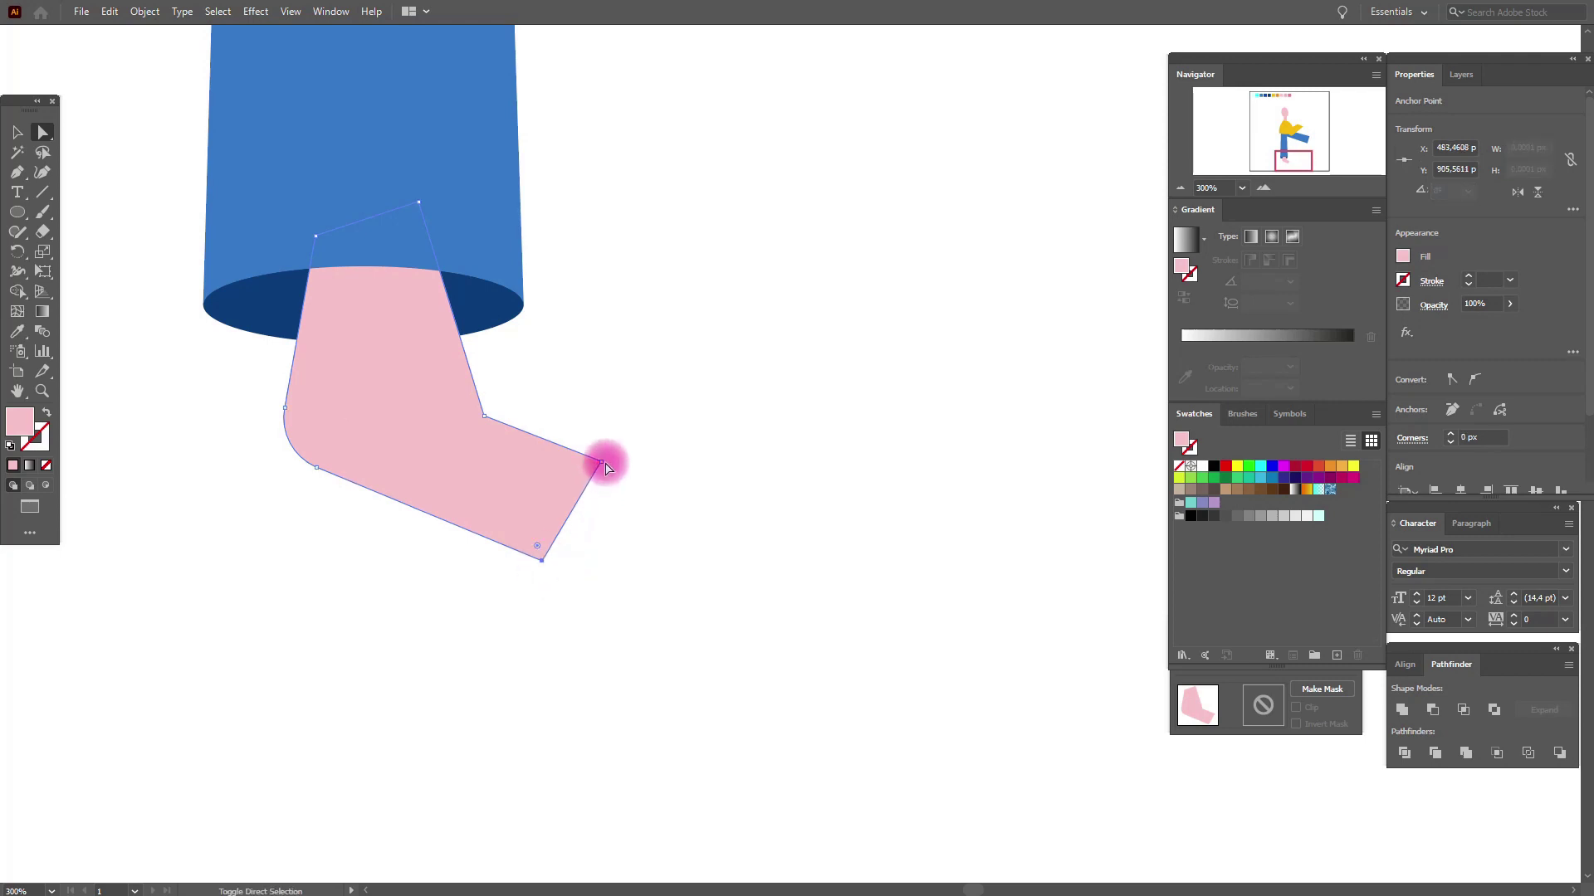
pyautogui.moveTo(600, 476); pyautogui.dragTo(488, 518)
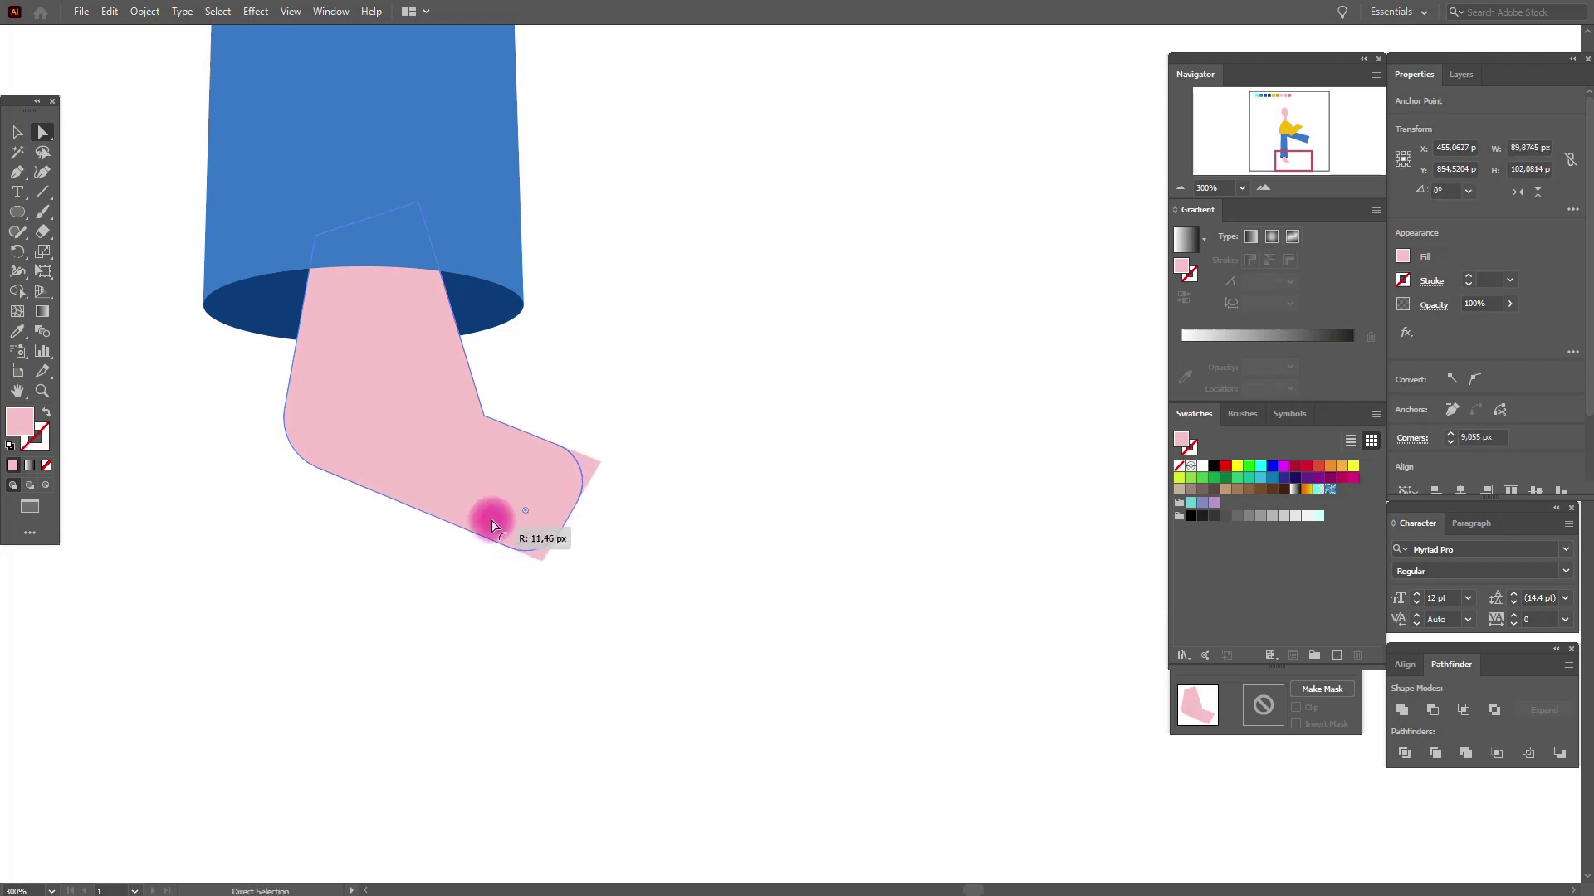
pyautogui.click(485, 415)
pyautogui.moveTo(498, 410); pyautogui.dragTo(504, 409)
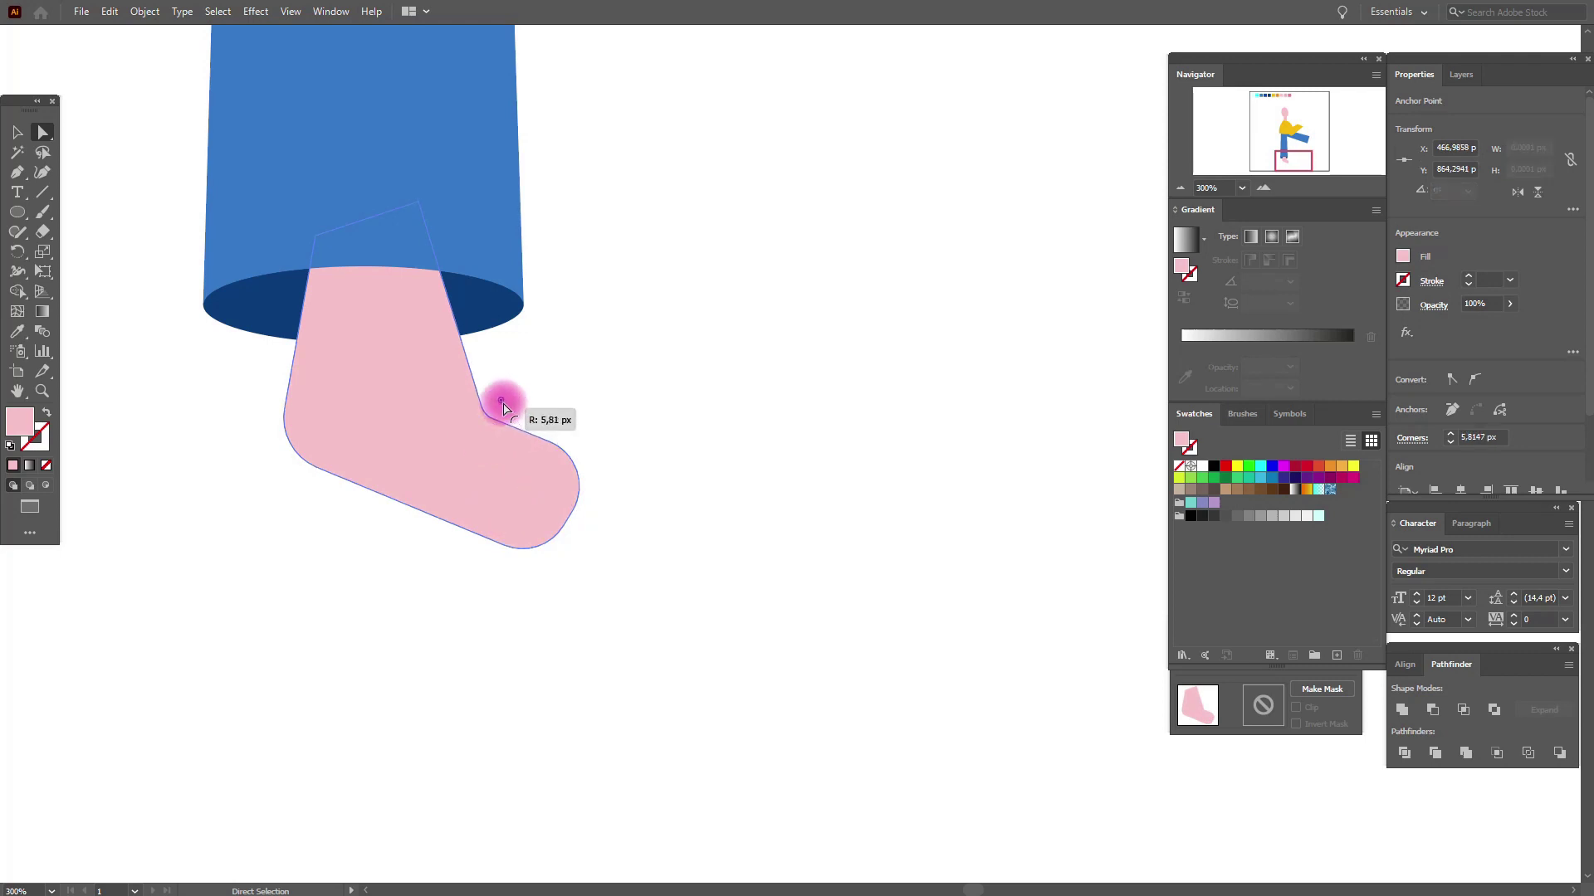
pyautogui.click(586, 408)
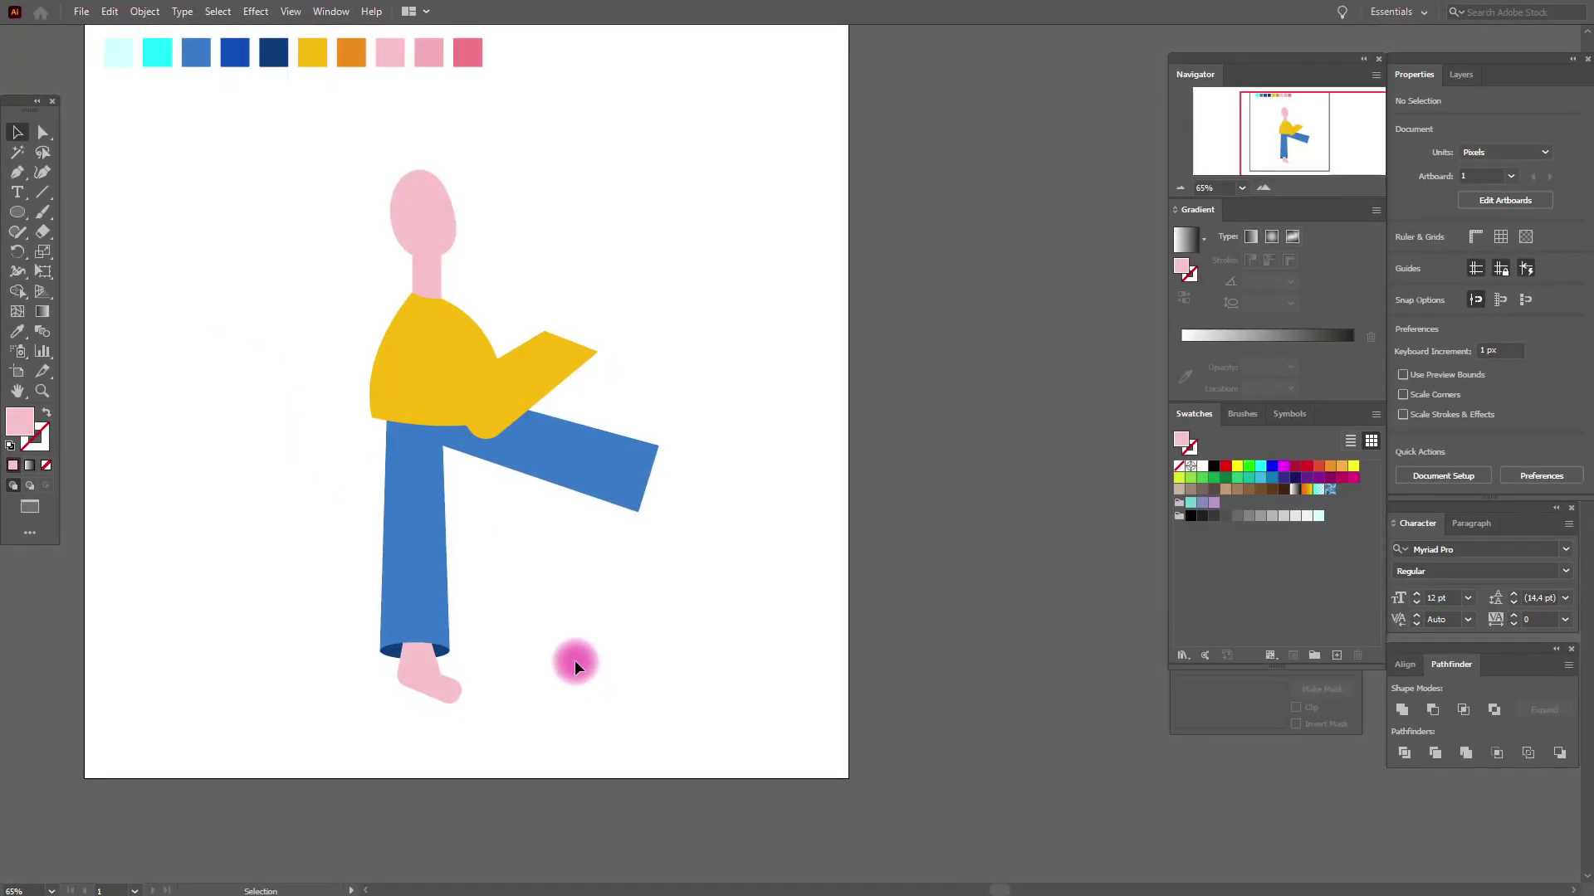
# Delete the raised leg and paste a copy of the standing leg and foot
pyautogui.click(617, 495)
pyautogui.press('Delete')
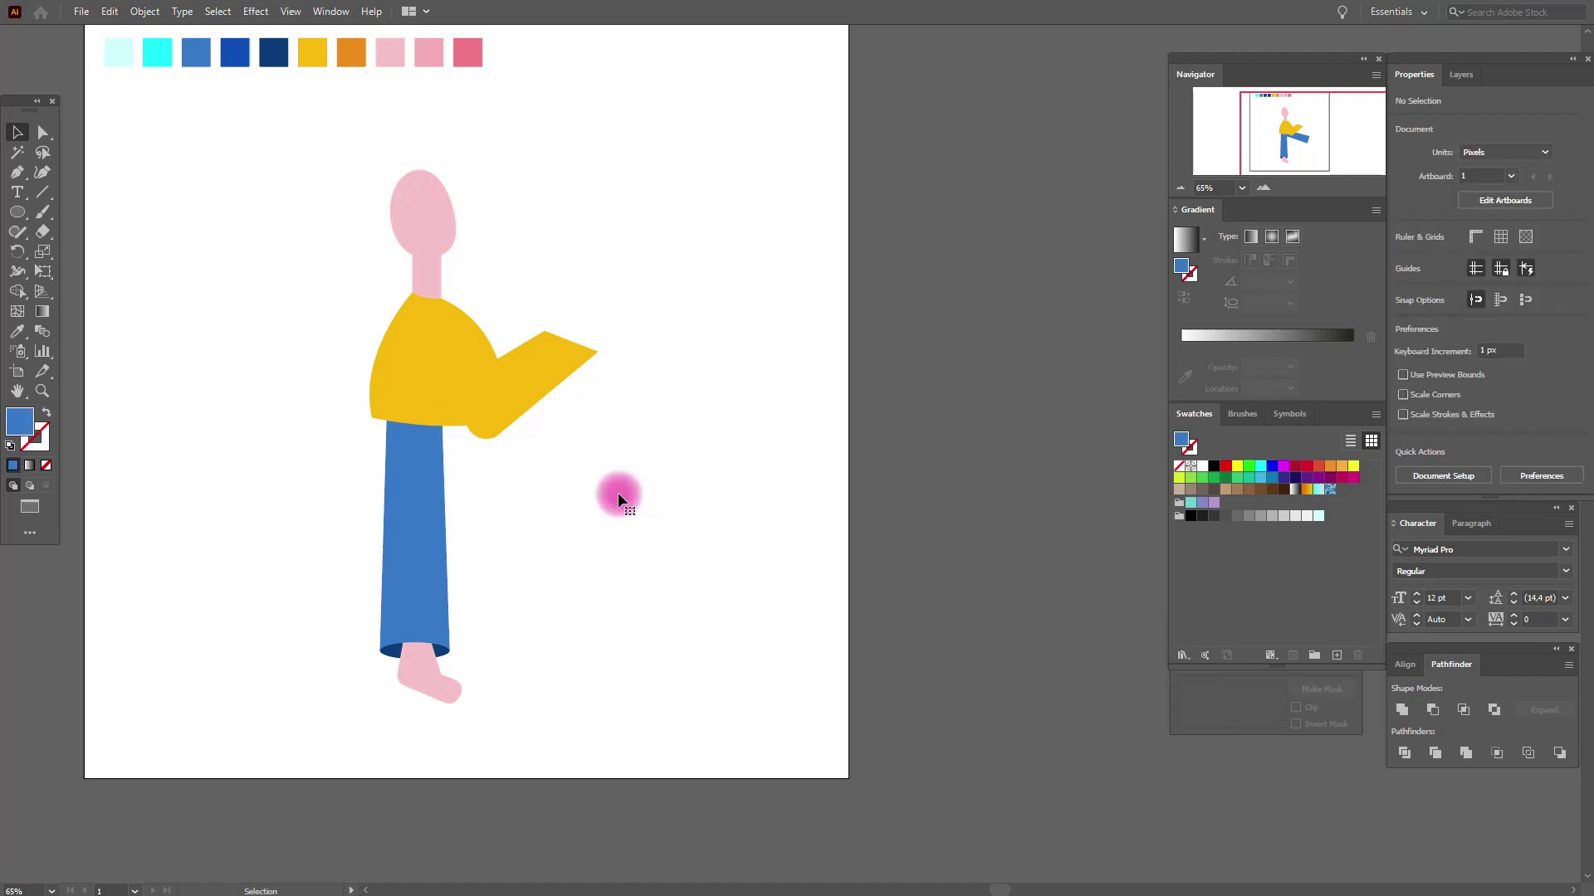
pyautogui.moveTo(242, 509); pyautogui.dragTo(564, 730)
pyautogui.hotkey('ctrl', 'c')
pyautogui.hotkey('ctrl', 'v')
# Rotate the copied leg up into a kick, send it behind the shirt, nudge it left
pyautogui.press('v')
pyautogui.moveTo(841, 607)
pyautogui.mouseDown()
pyautogui.moveTo(907, 480)
pyautogui.moveTo(653, 502)
pyautogui.mouseUp()
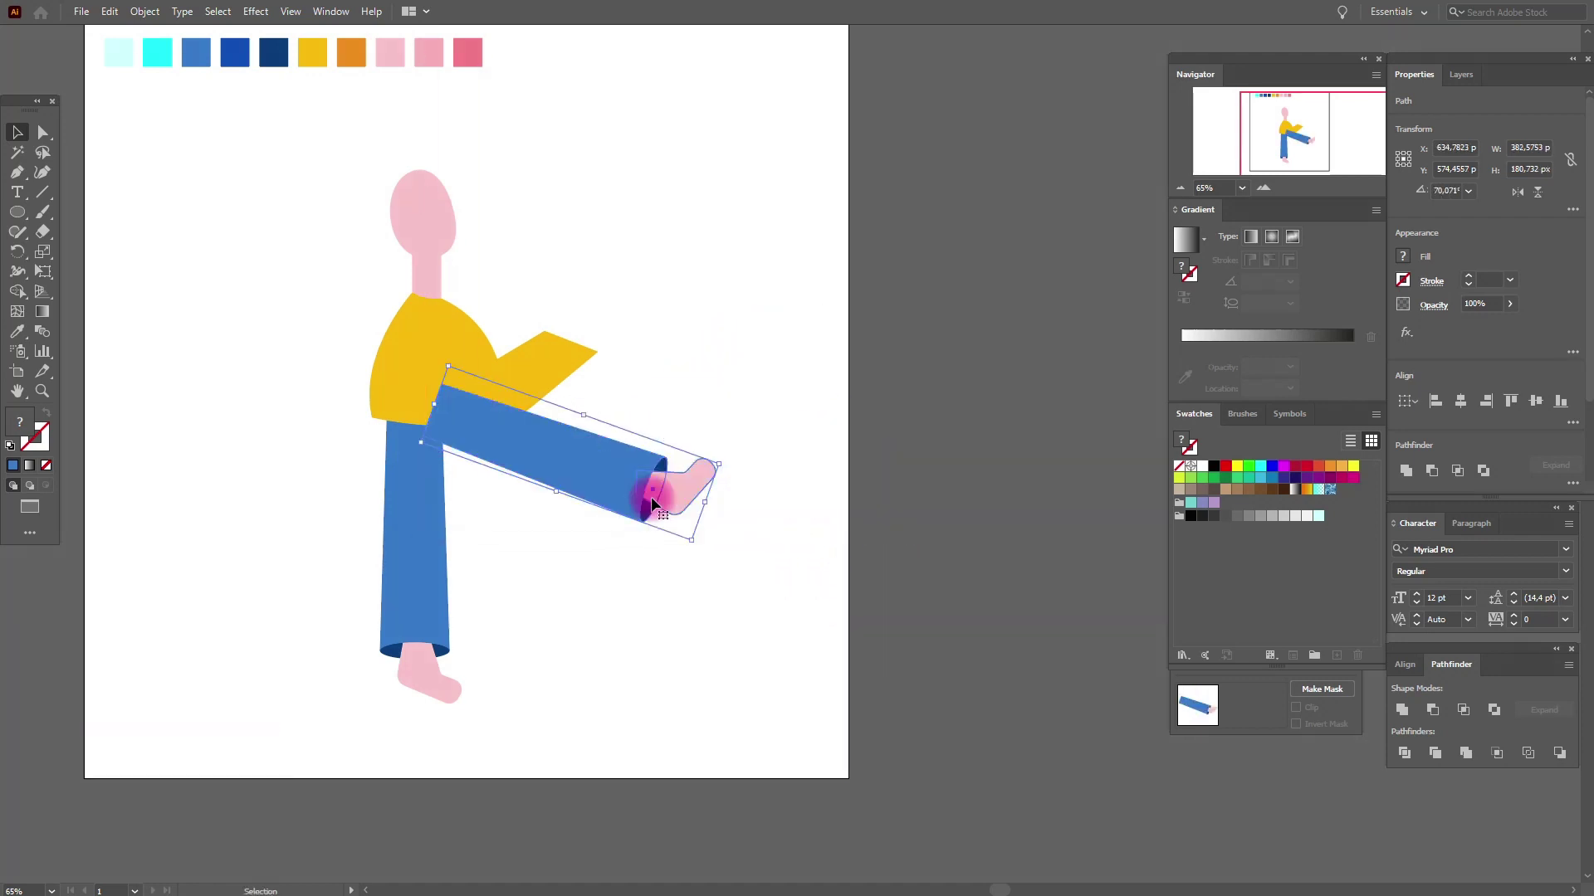
pyautogui.rightClick(673, 500)
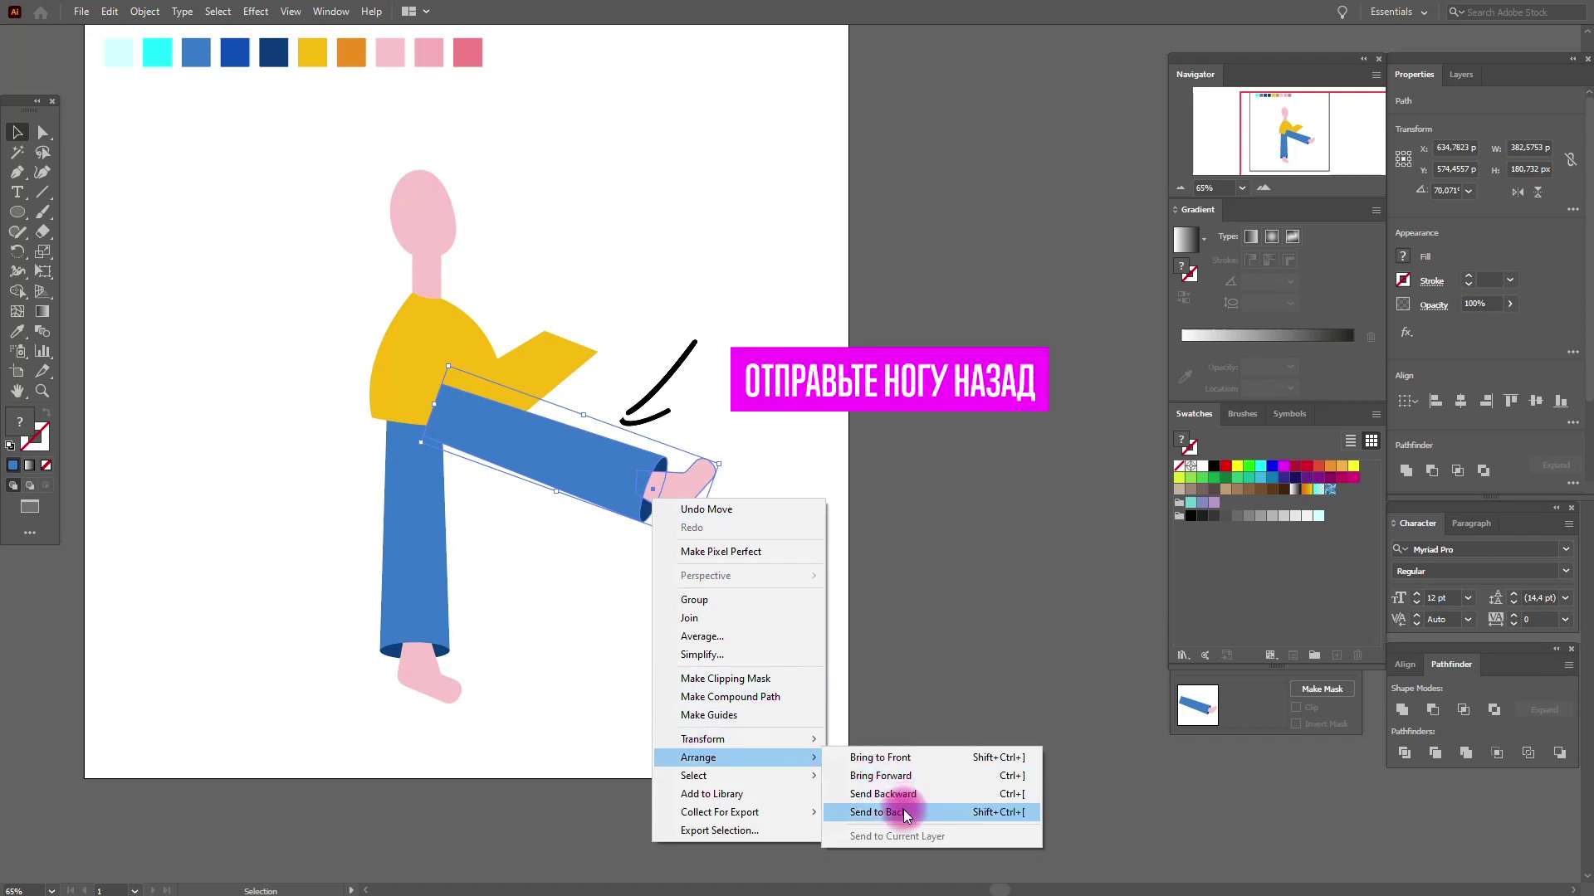
pyautogui.click(900, 806)
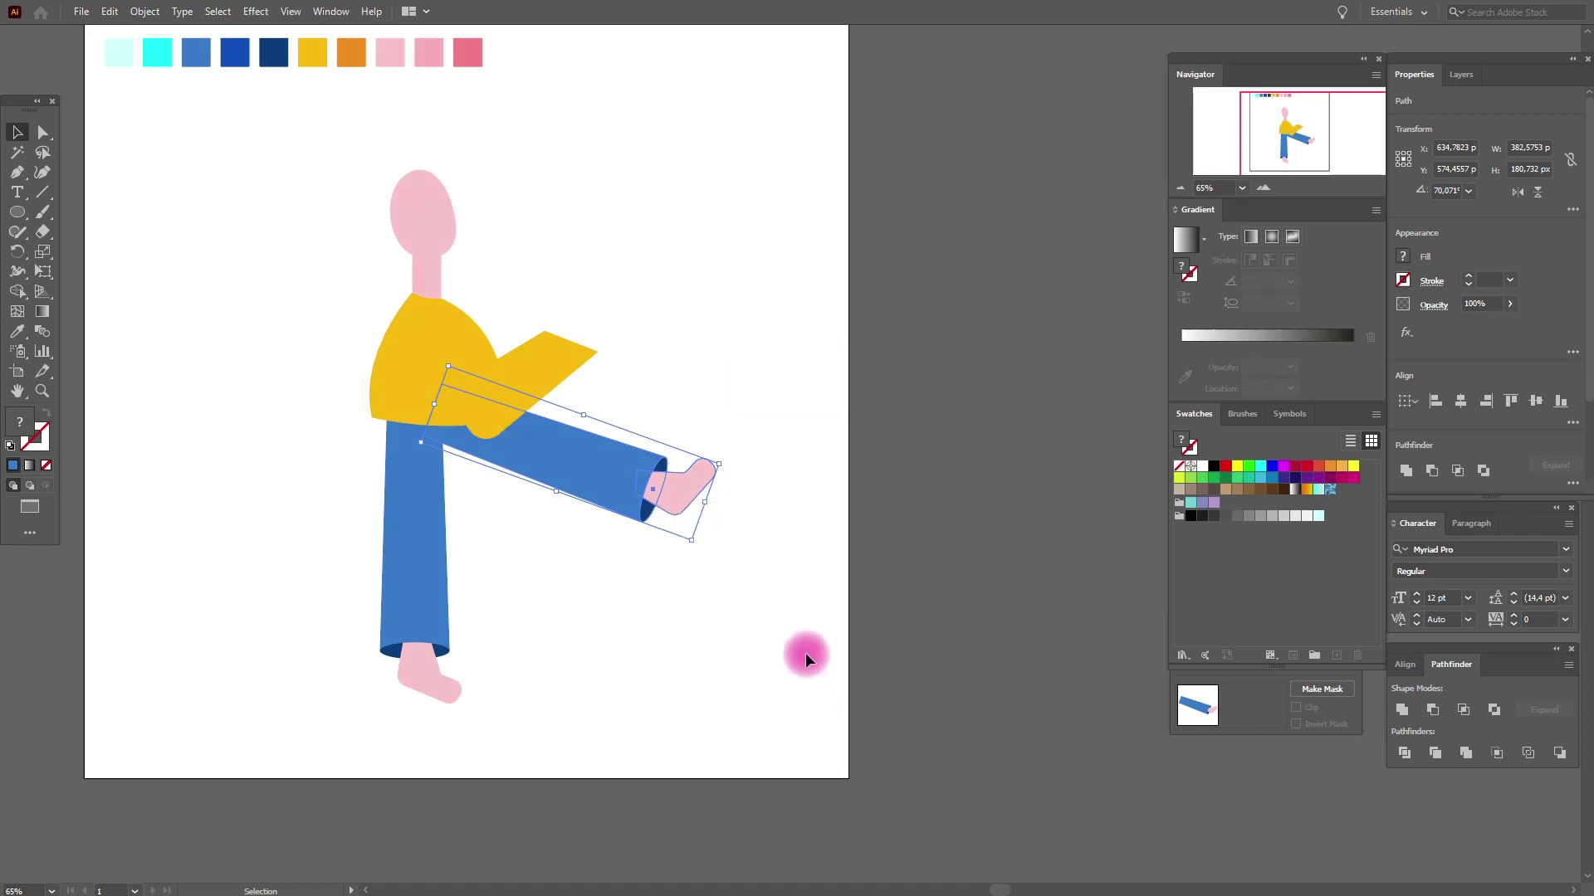
pyautogui.moveTo(640, 491); pyautogui.dragTo(630, 490)
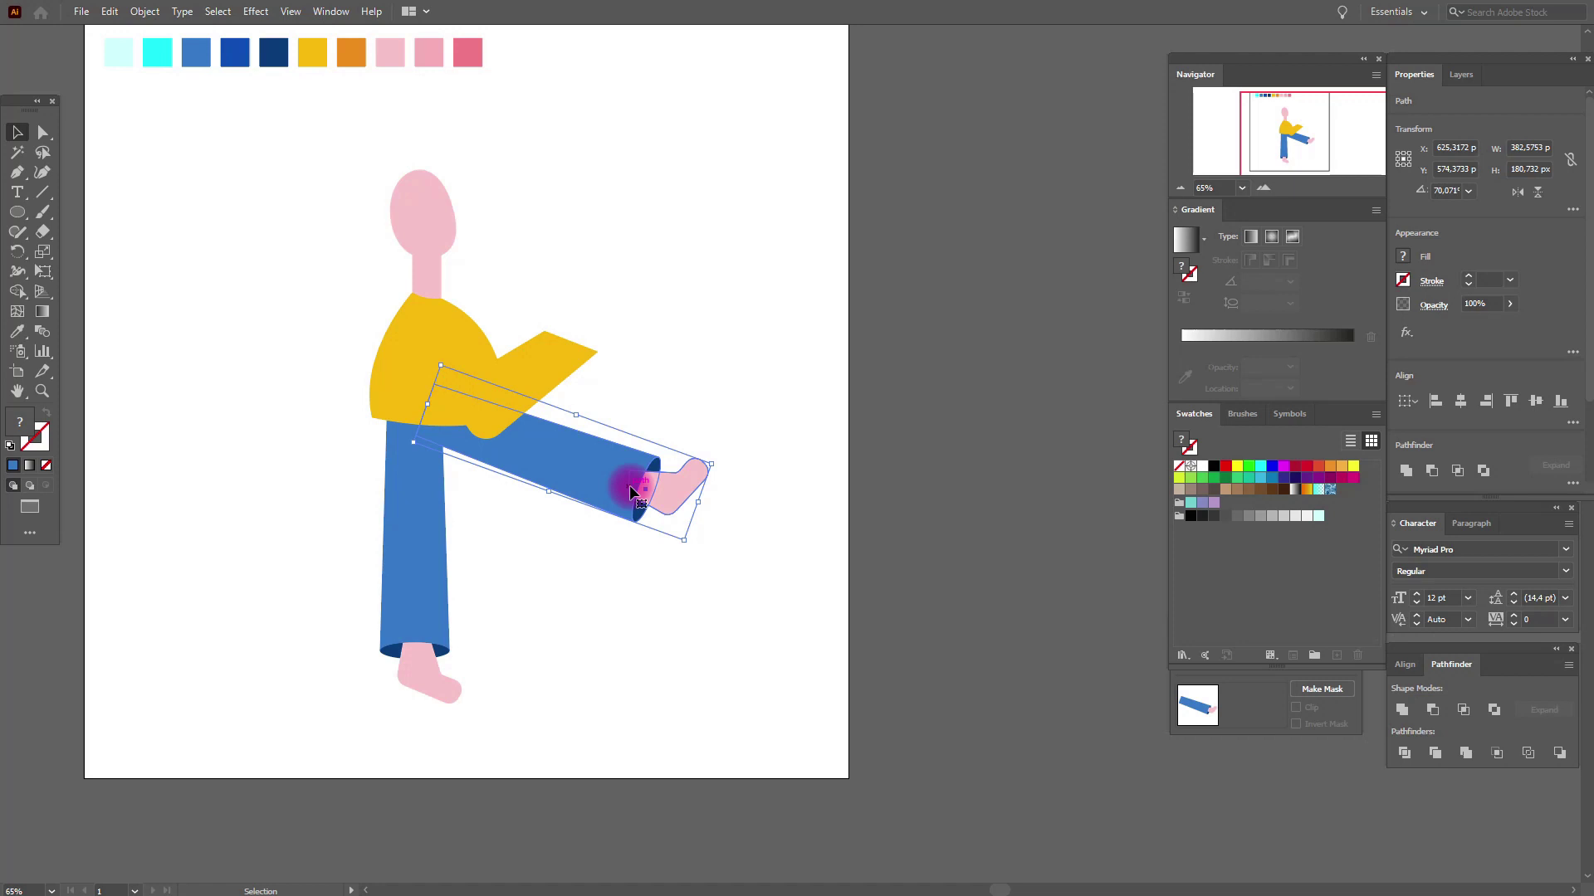
pyautogui.click(742, 504)
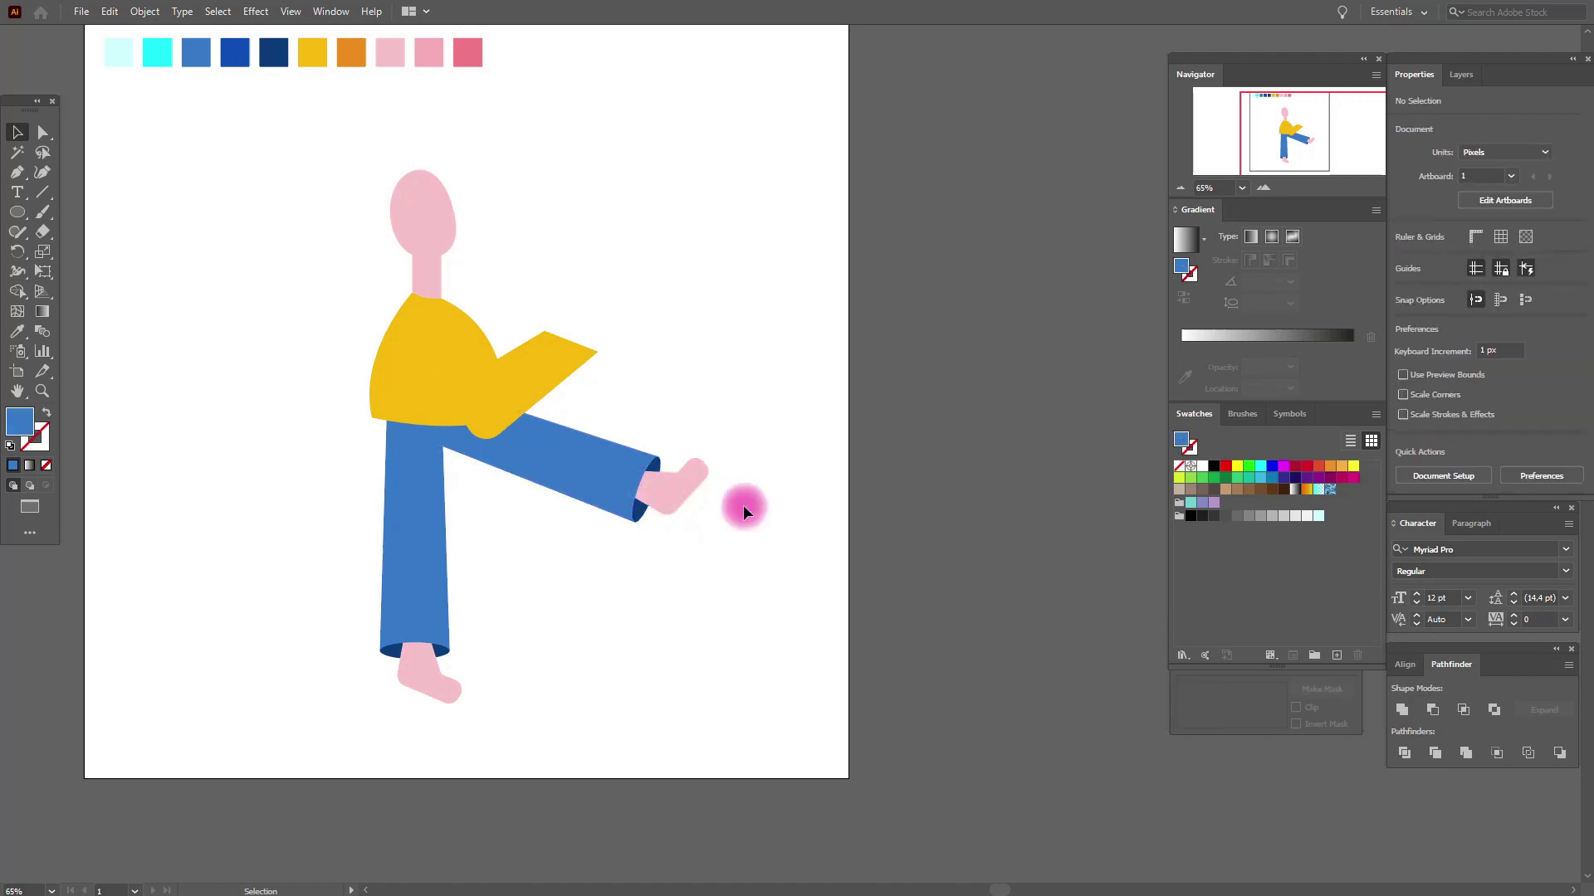
pyautogui.click(17, 173)
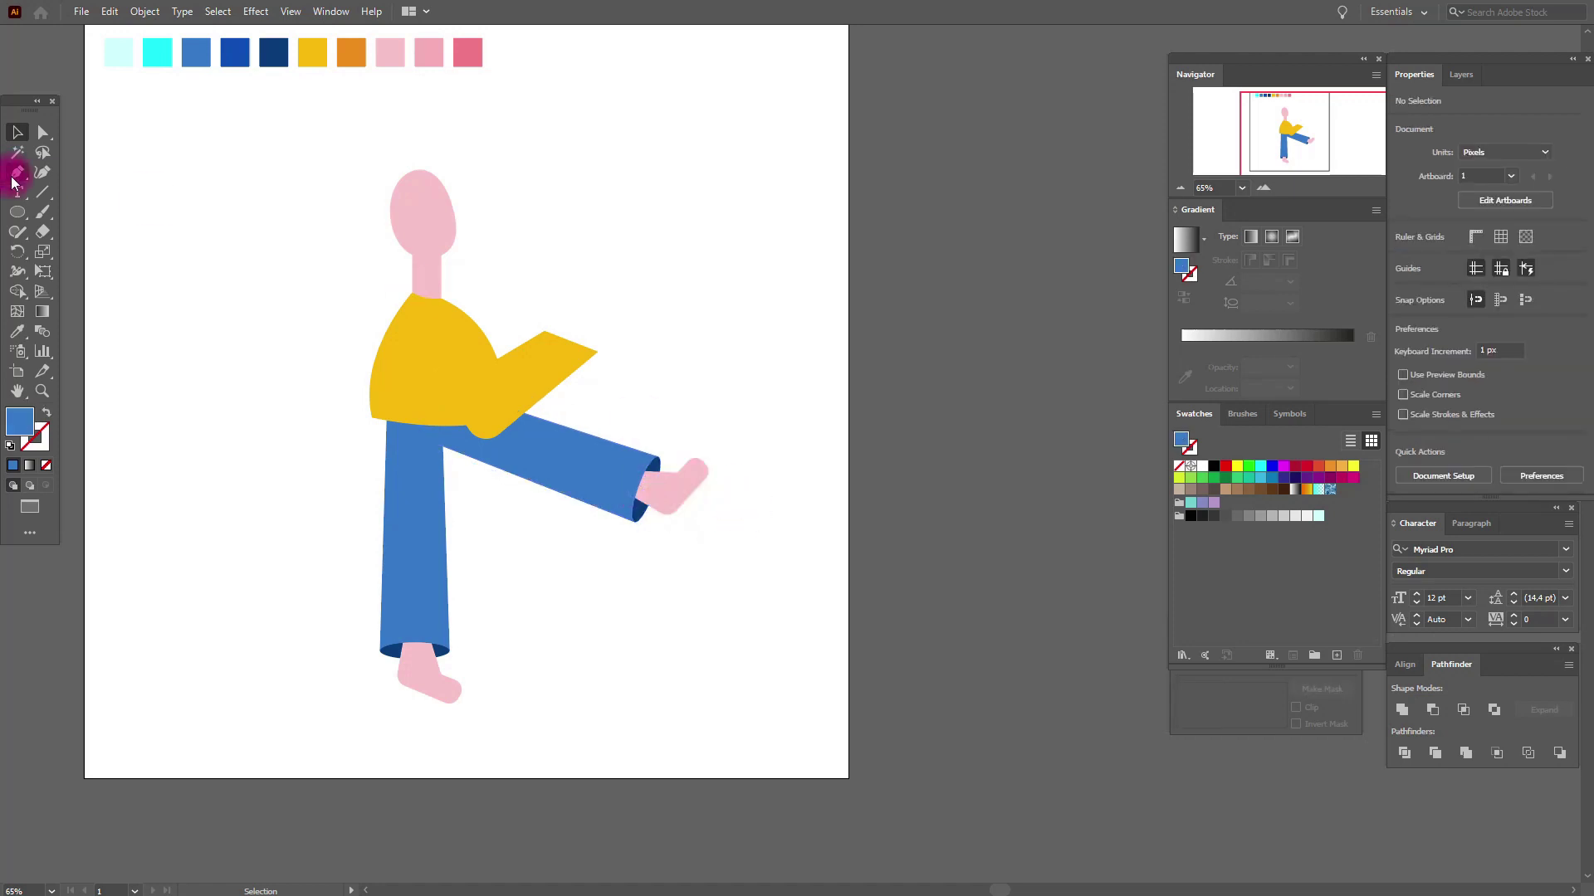
# Draw a pink-skin mitten hand with a raised thumb at the sleeve end
pyautogui.click(17, 330)
pyautogui.click(397, 52)
pyautogui.click(155, 156)
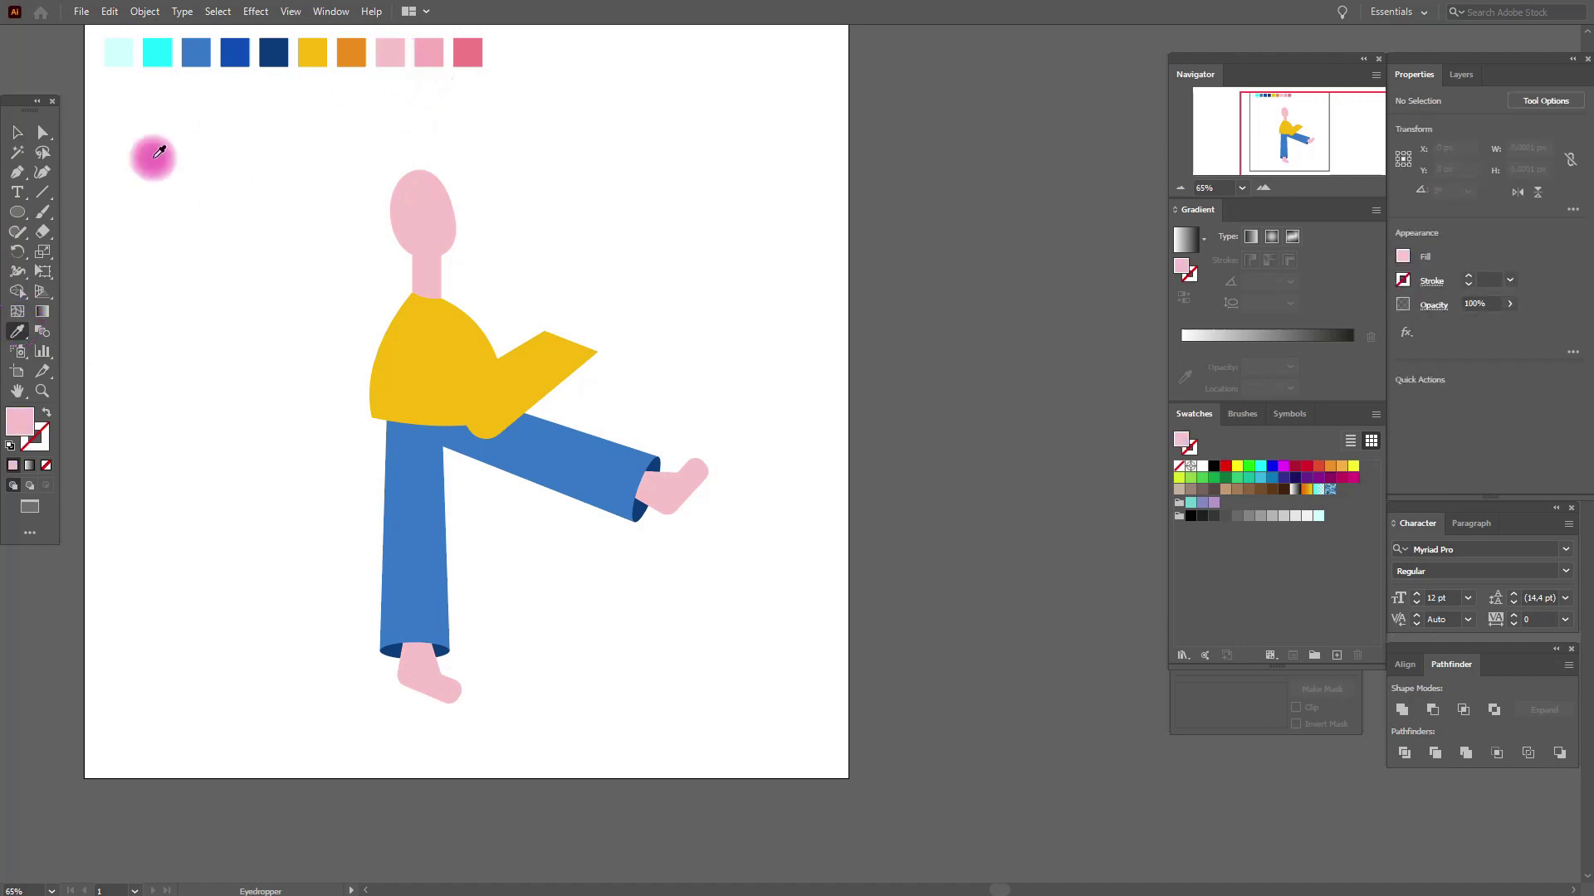
pyautogui.click(17, 173)
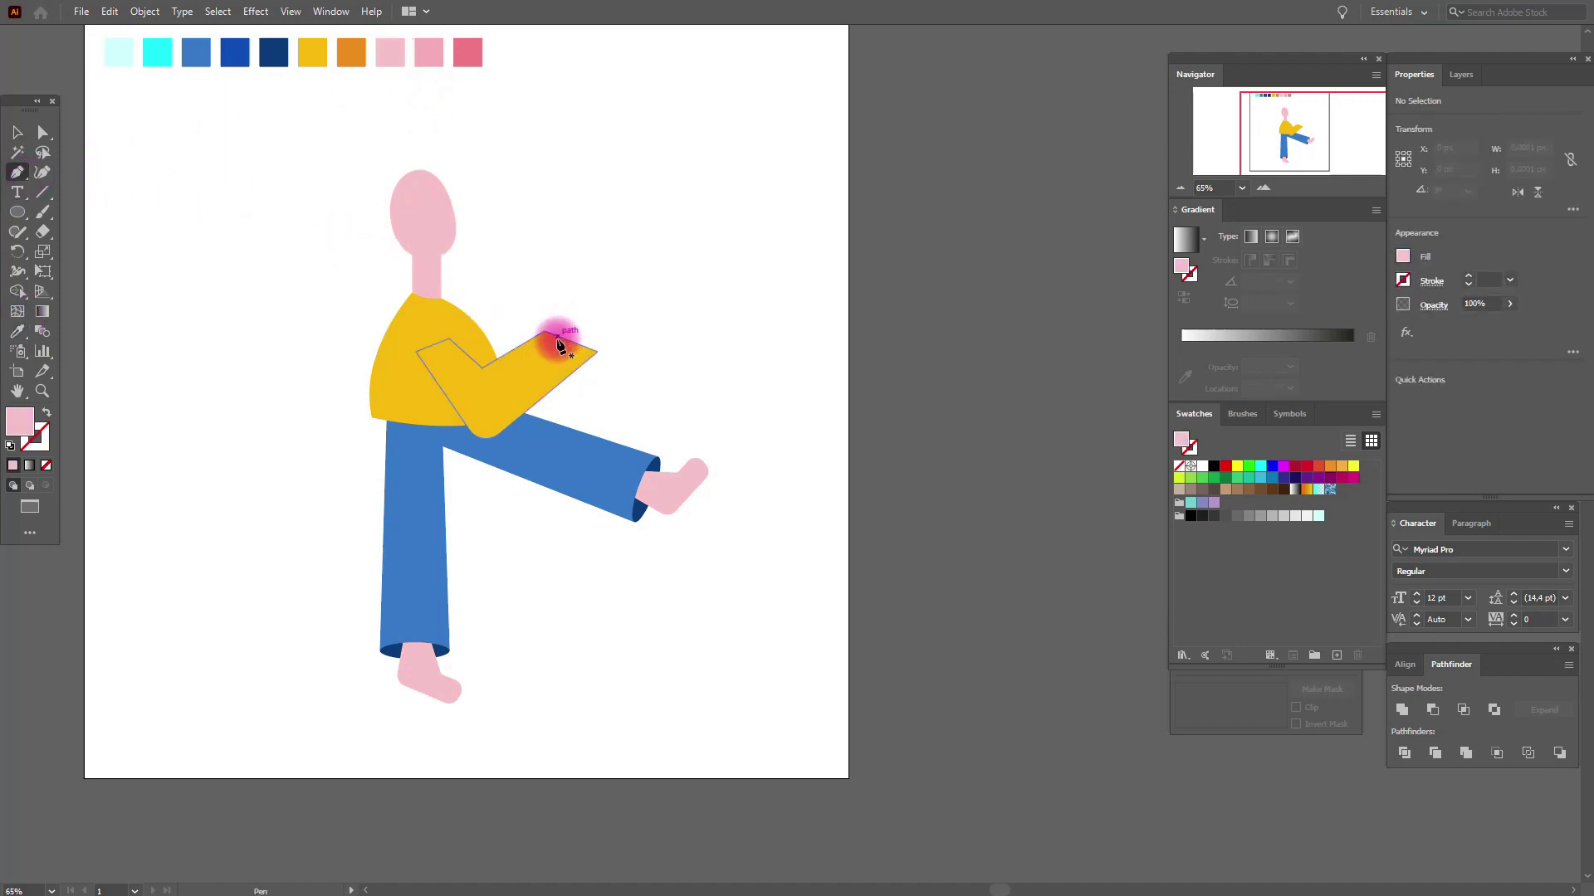
pyautogui.click(554, 347)
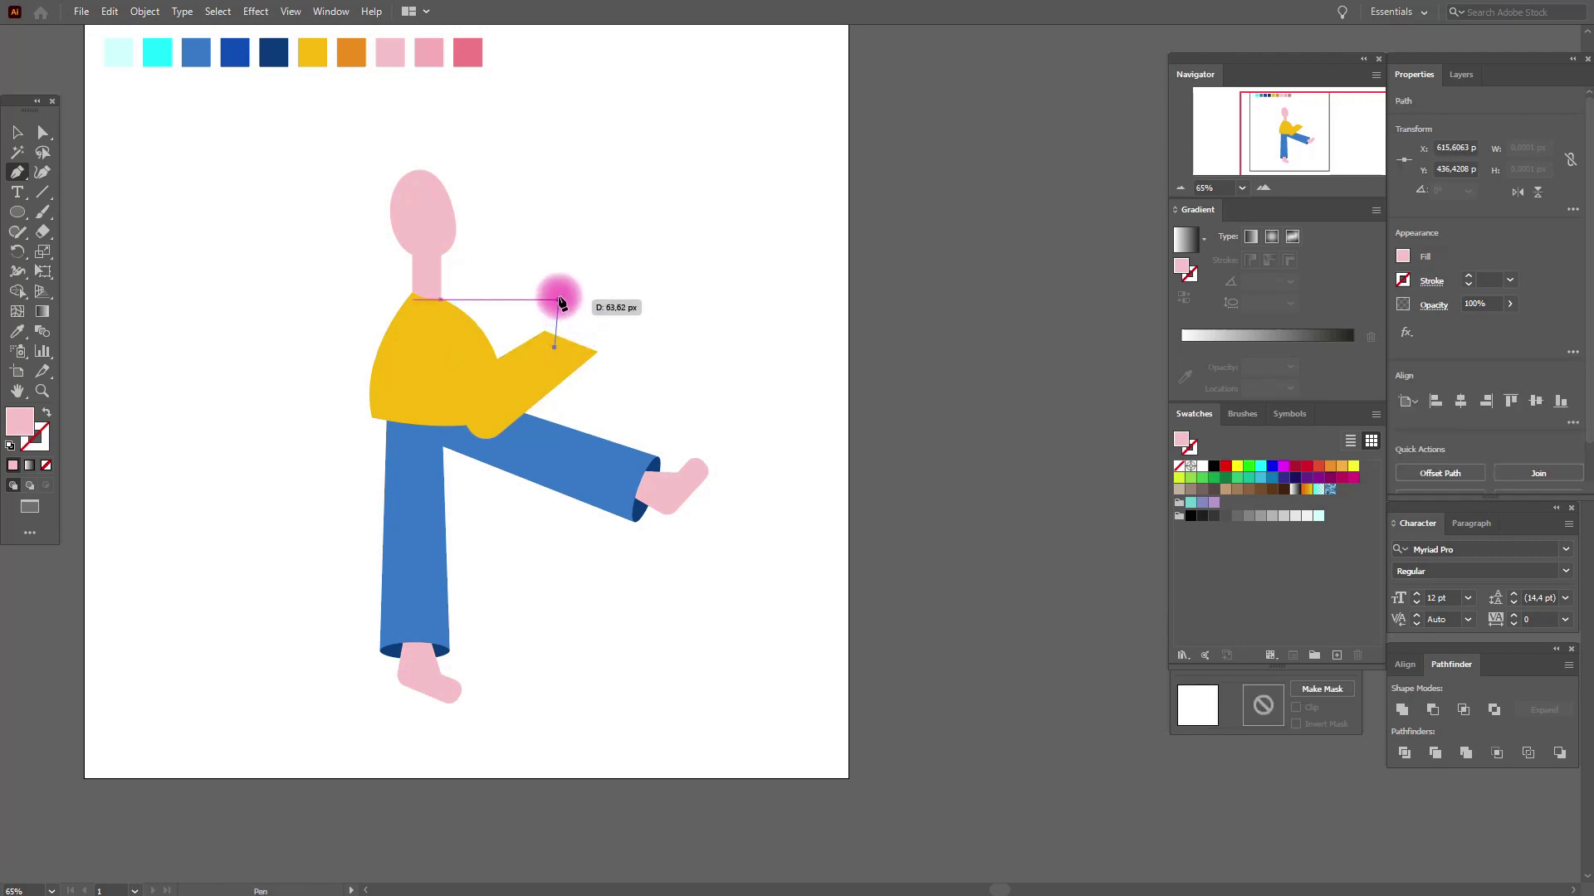
pyautogui.click(557, 300)
pyautogui.click(568, 300)
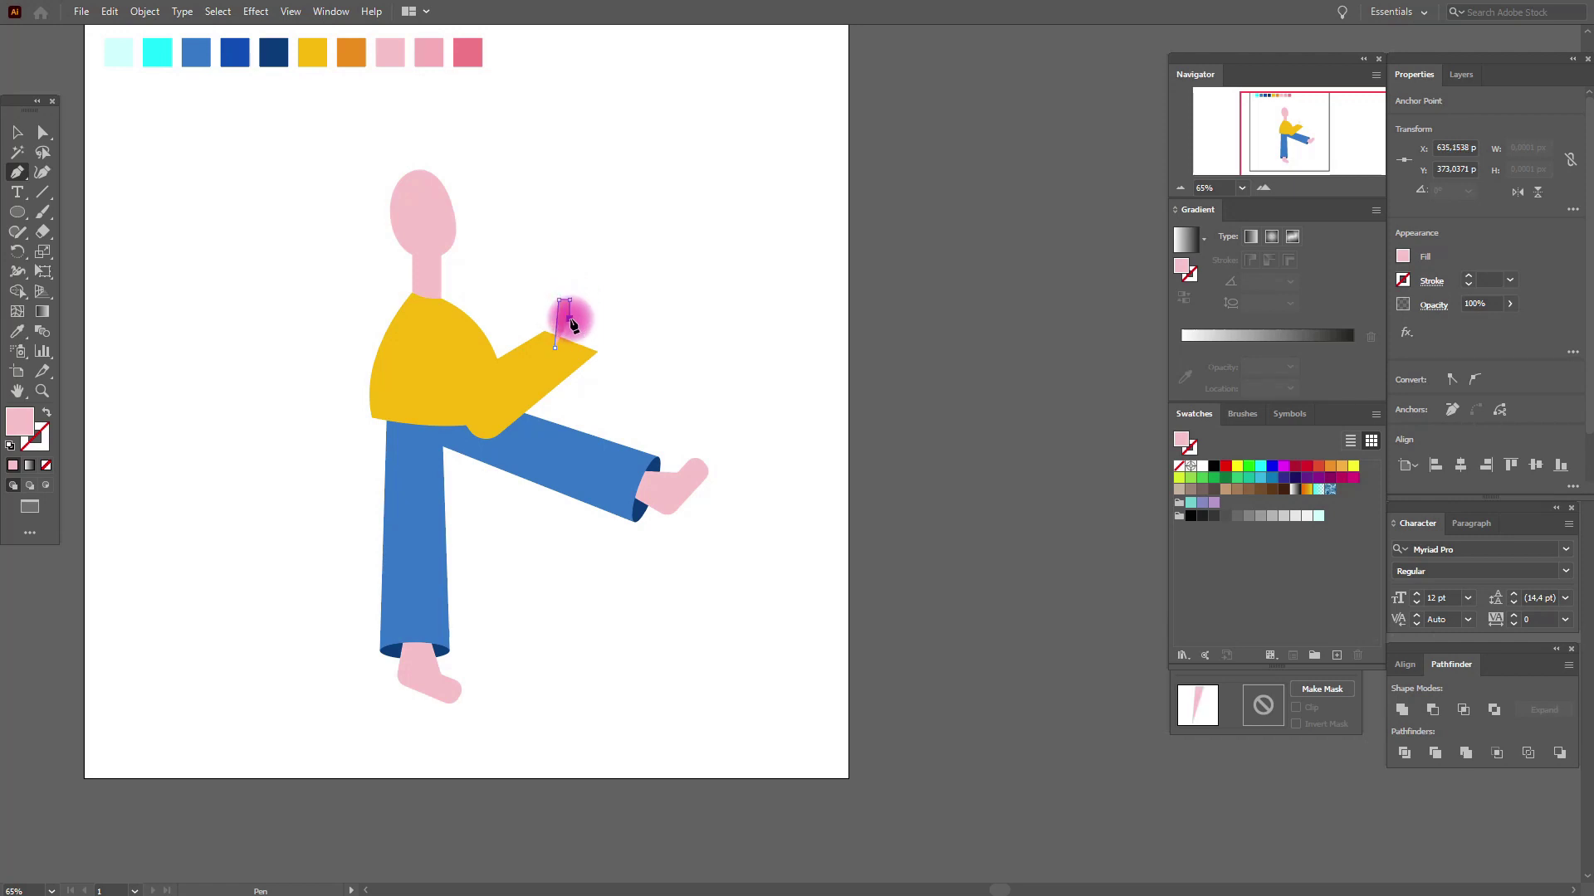
pyautogui.click(569, 318)
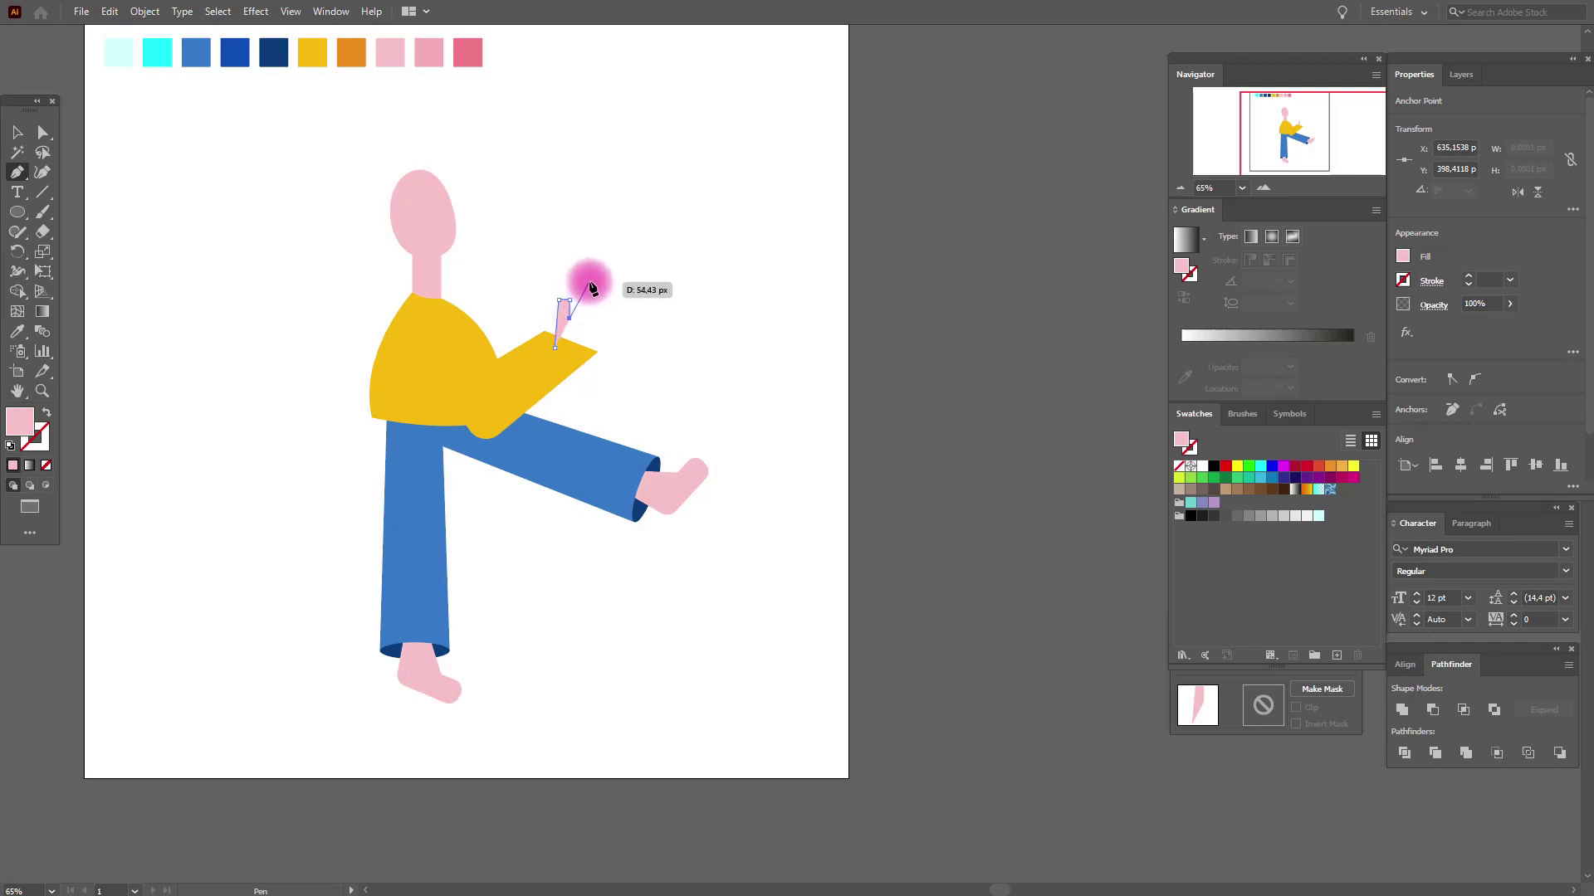
pyautogui.click(590, 283)
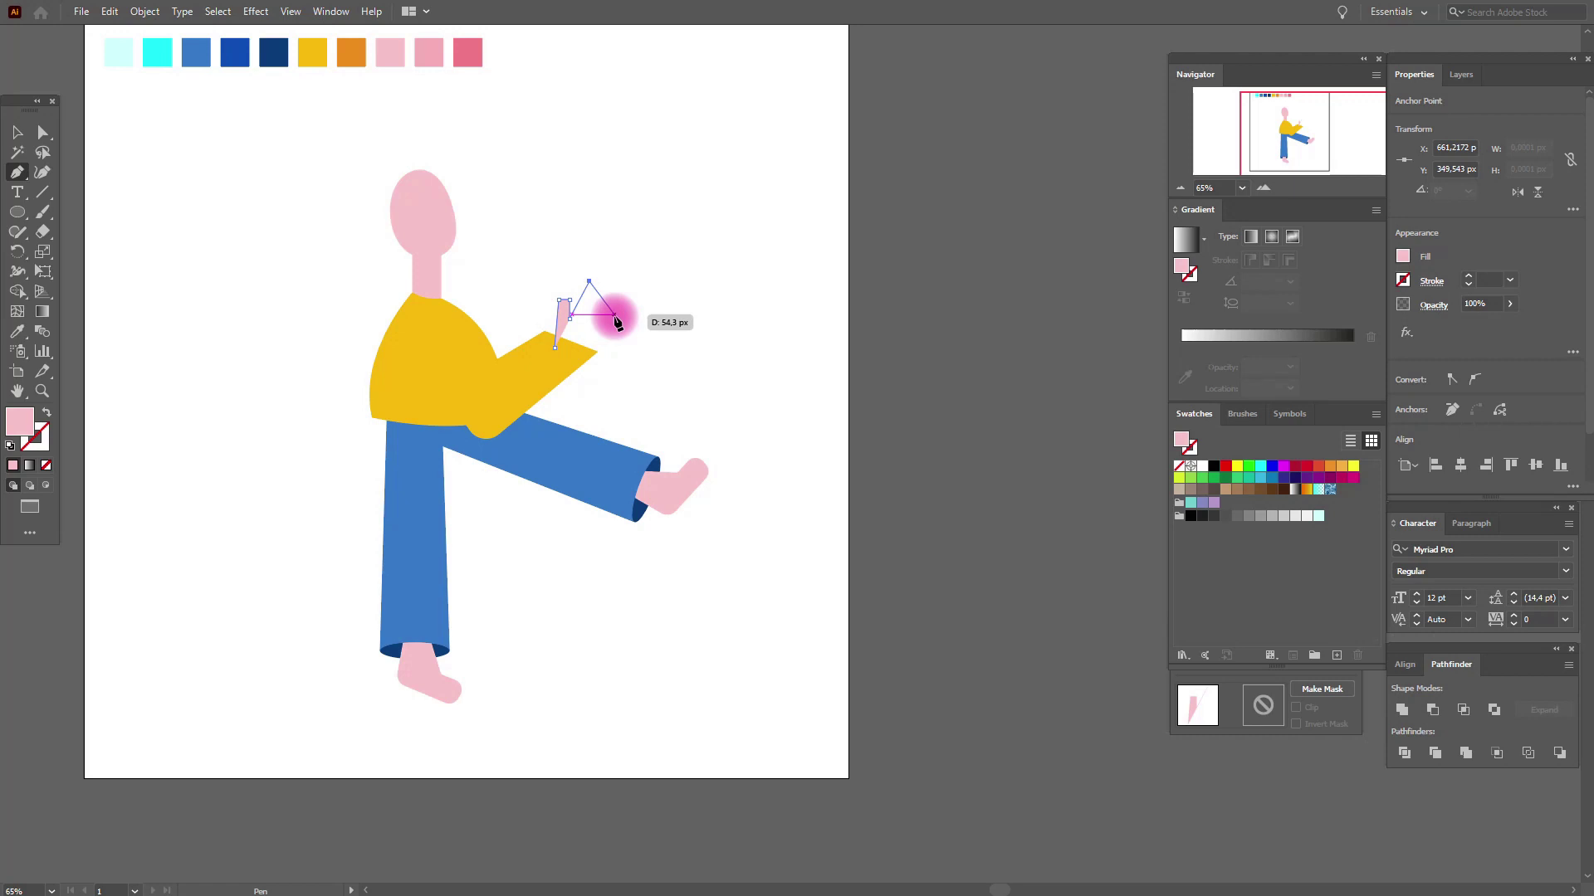
pyautogui.click(614, 315)
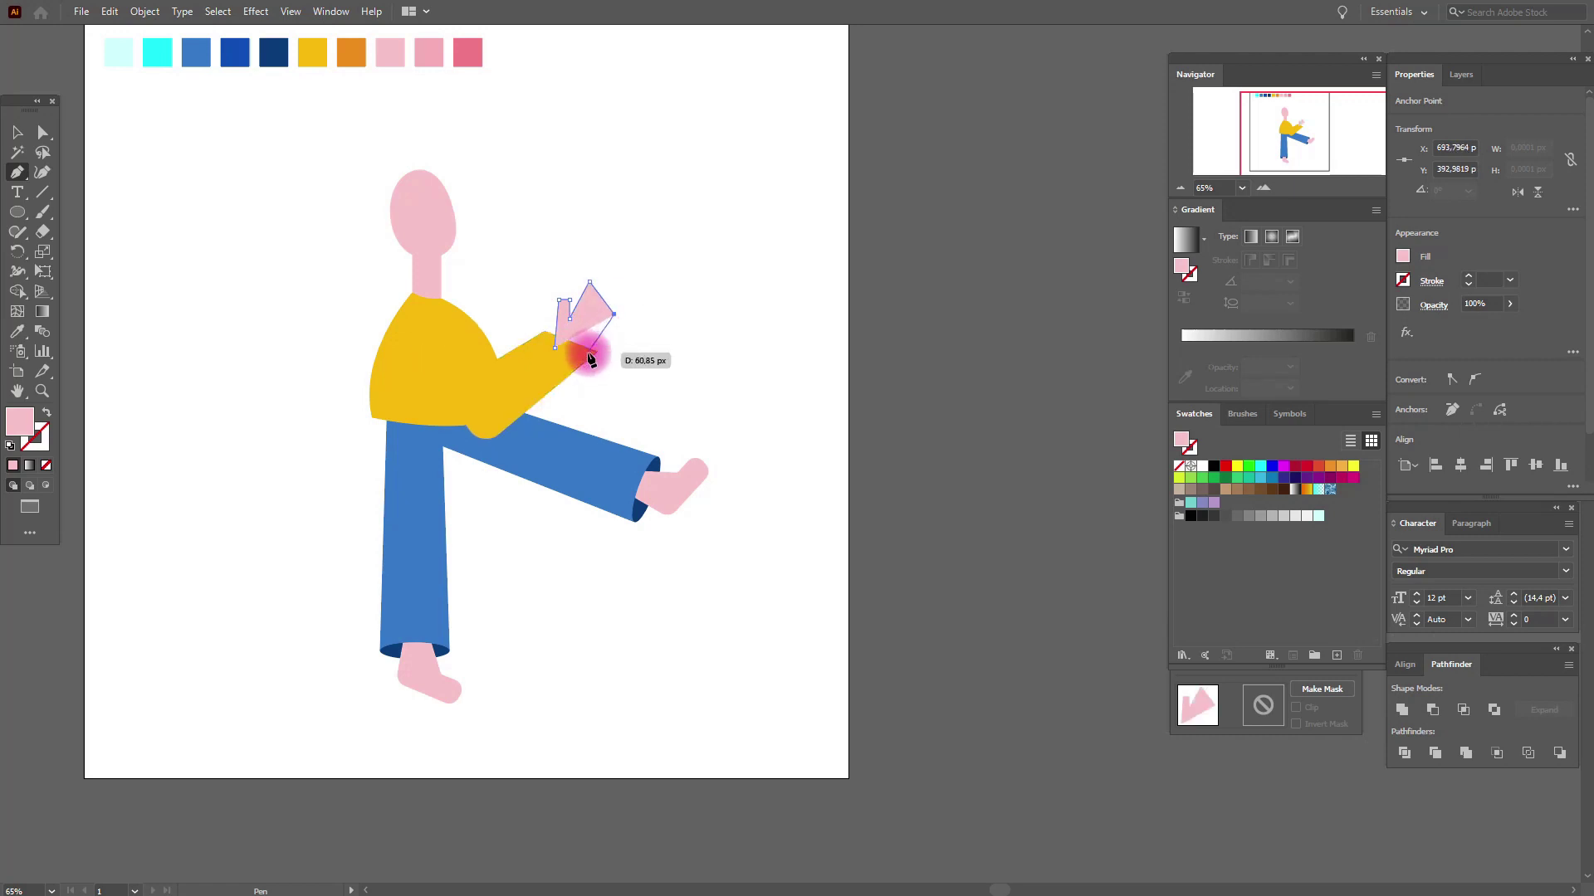
pyautogui.click(586, 355)
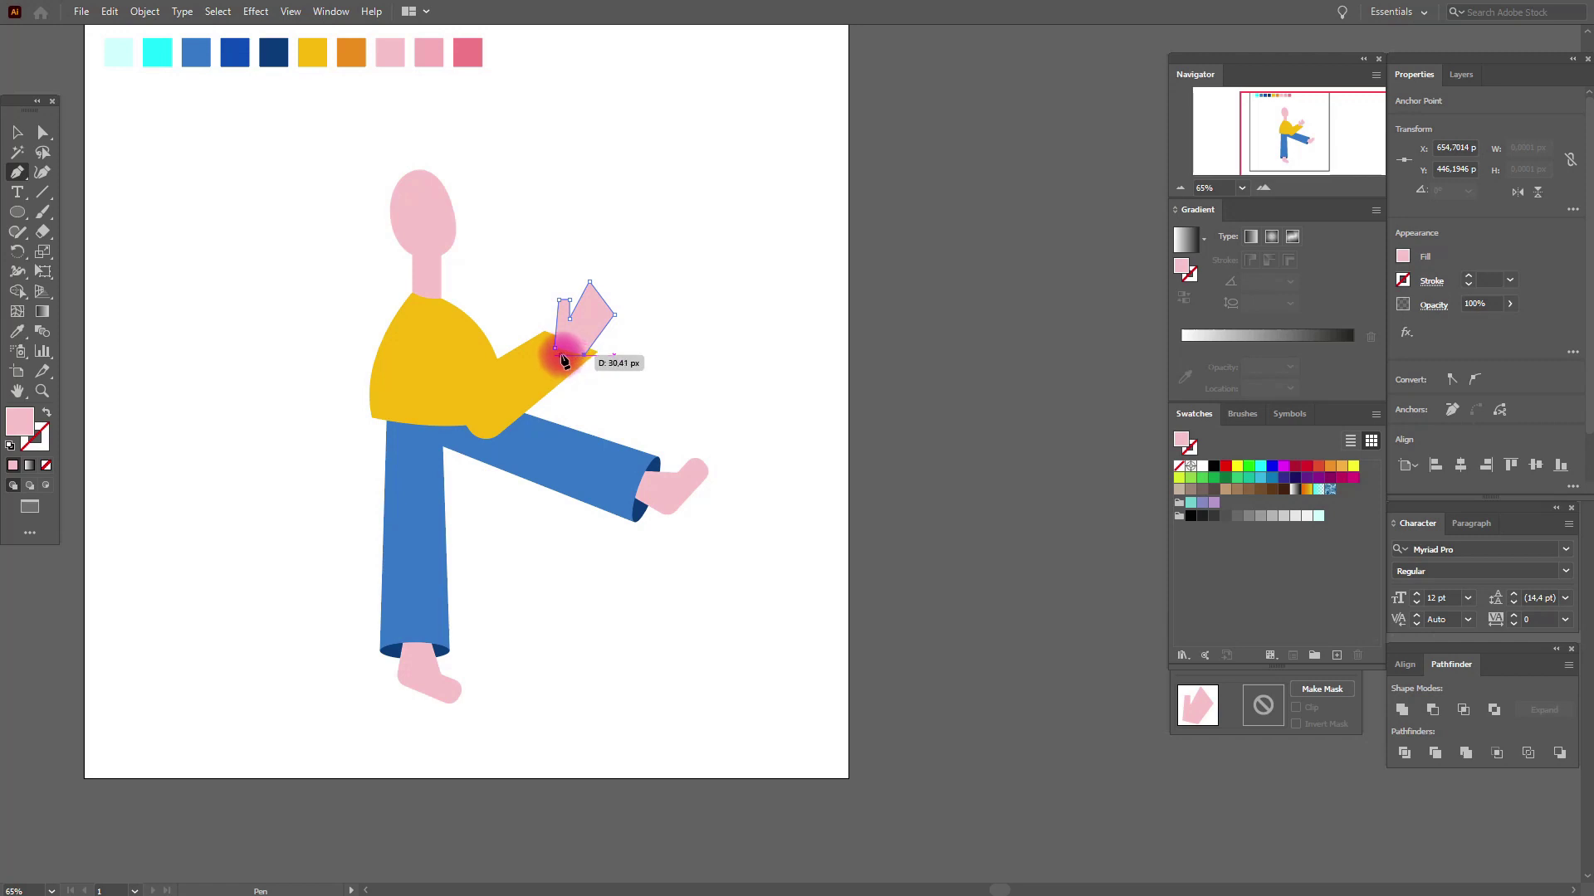
pyautogui.click(554, 347)
# Send the hand behind the sleeve and zoom in close on it
pyautogui.click(17, 133)
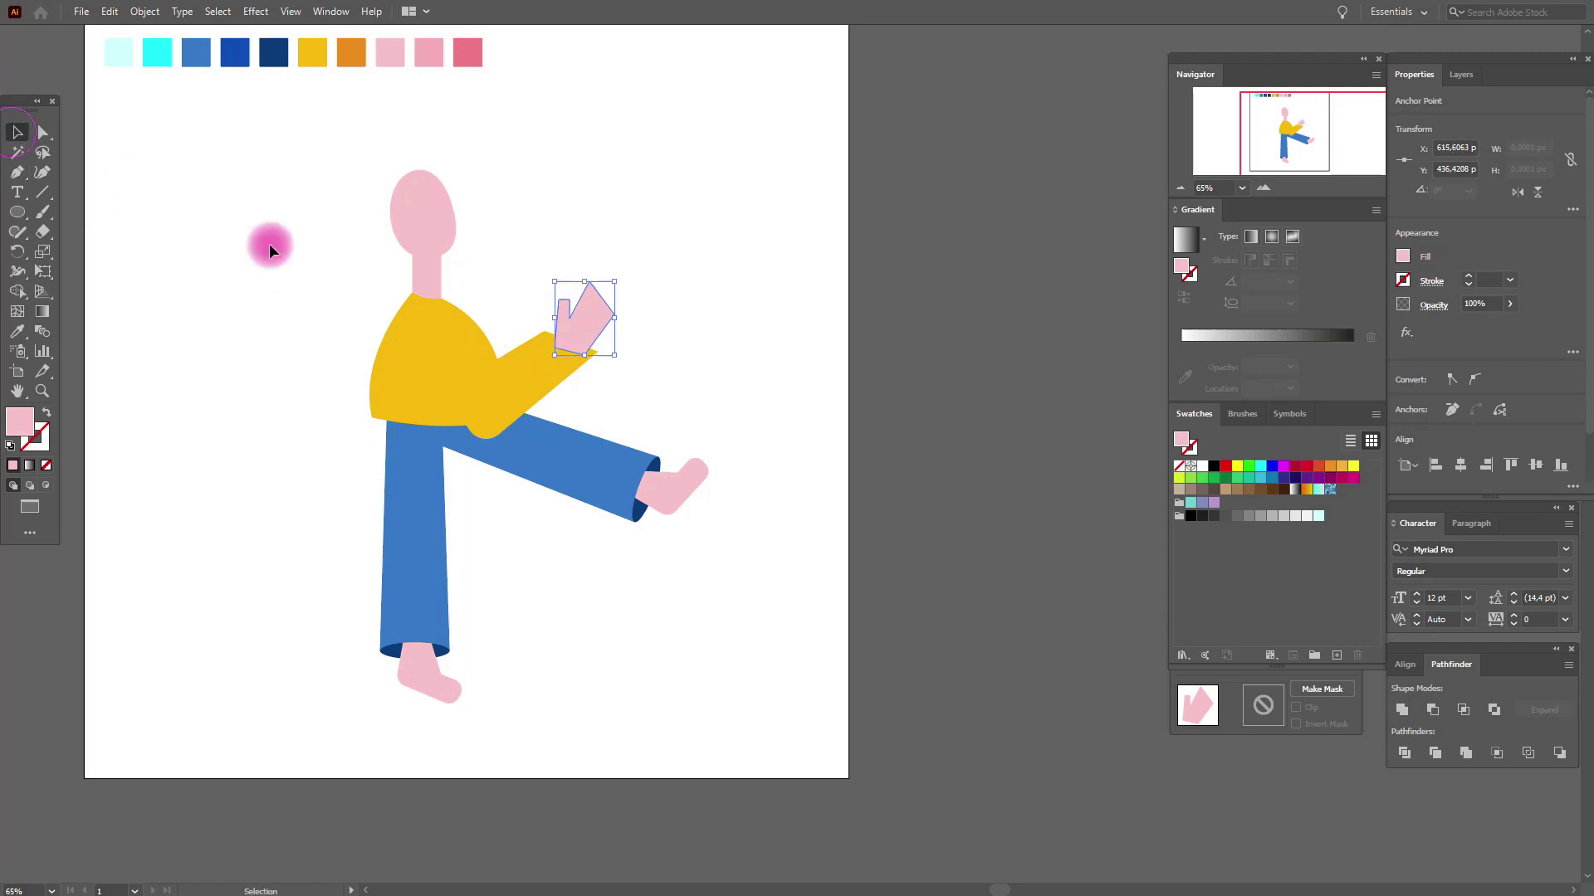
pyautogui.rightClick(613, 331)
pyautogui.moveTo(660, 608)
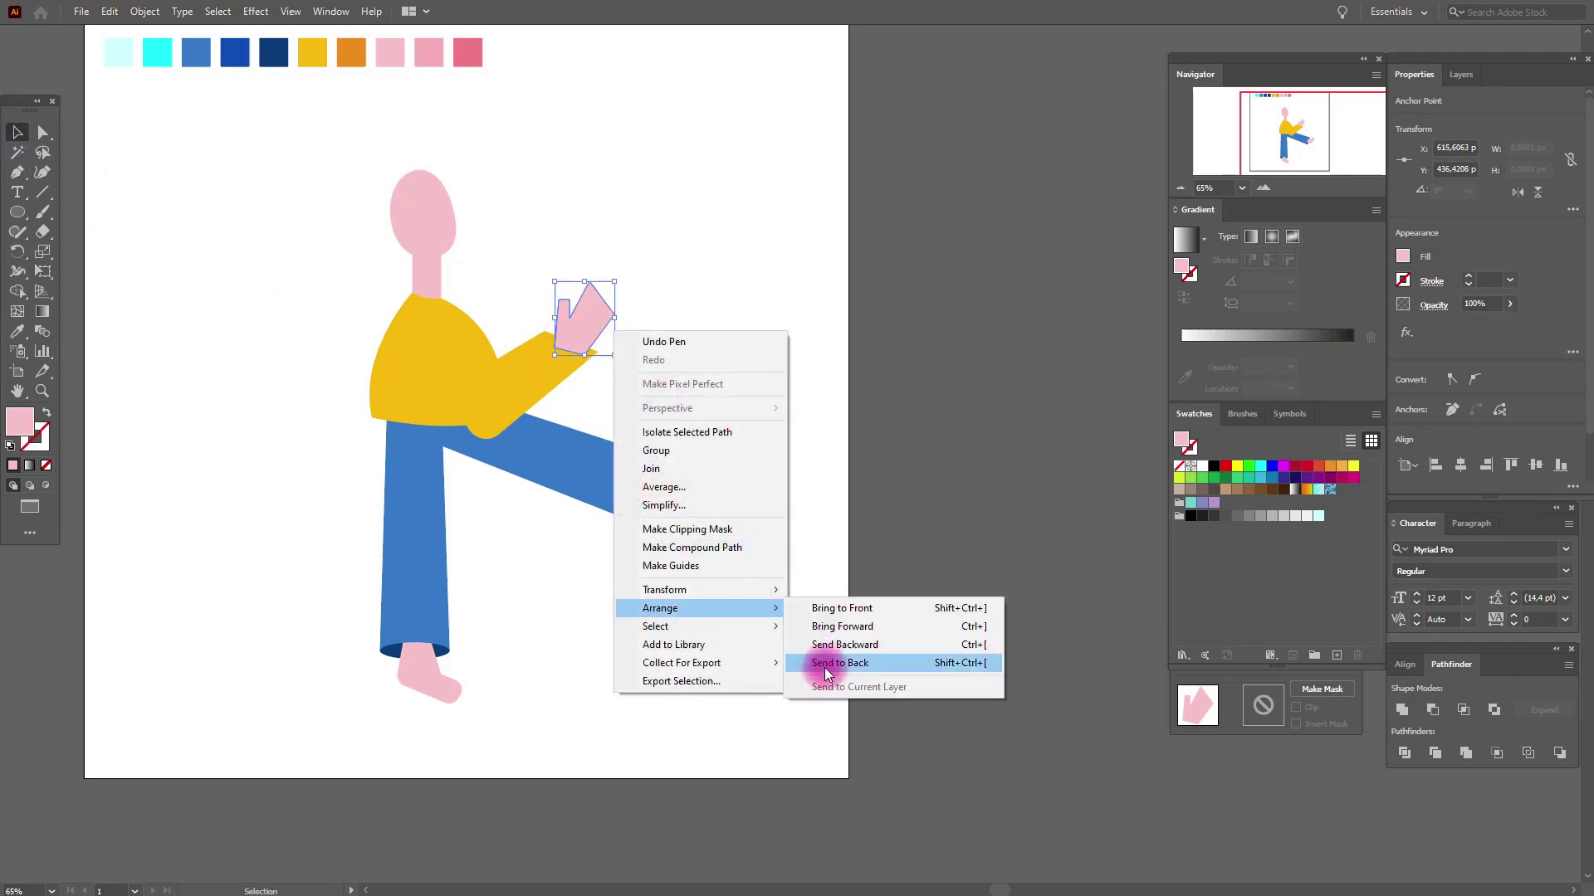
pyautogui.click(826, 669)
pyautogui.click(747, 381)
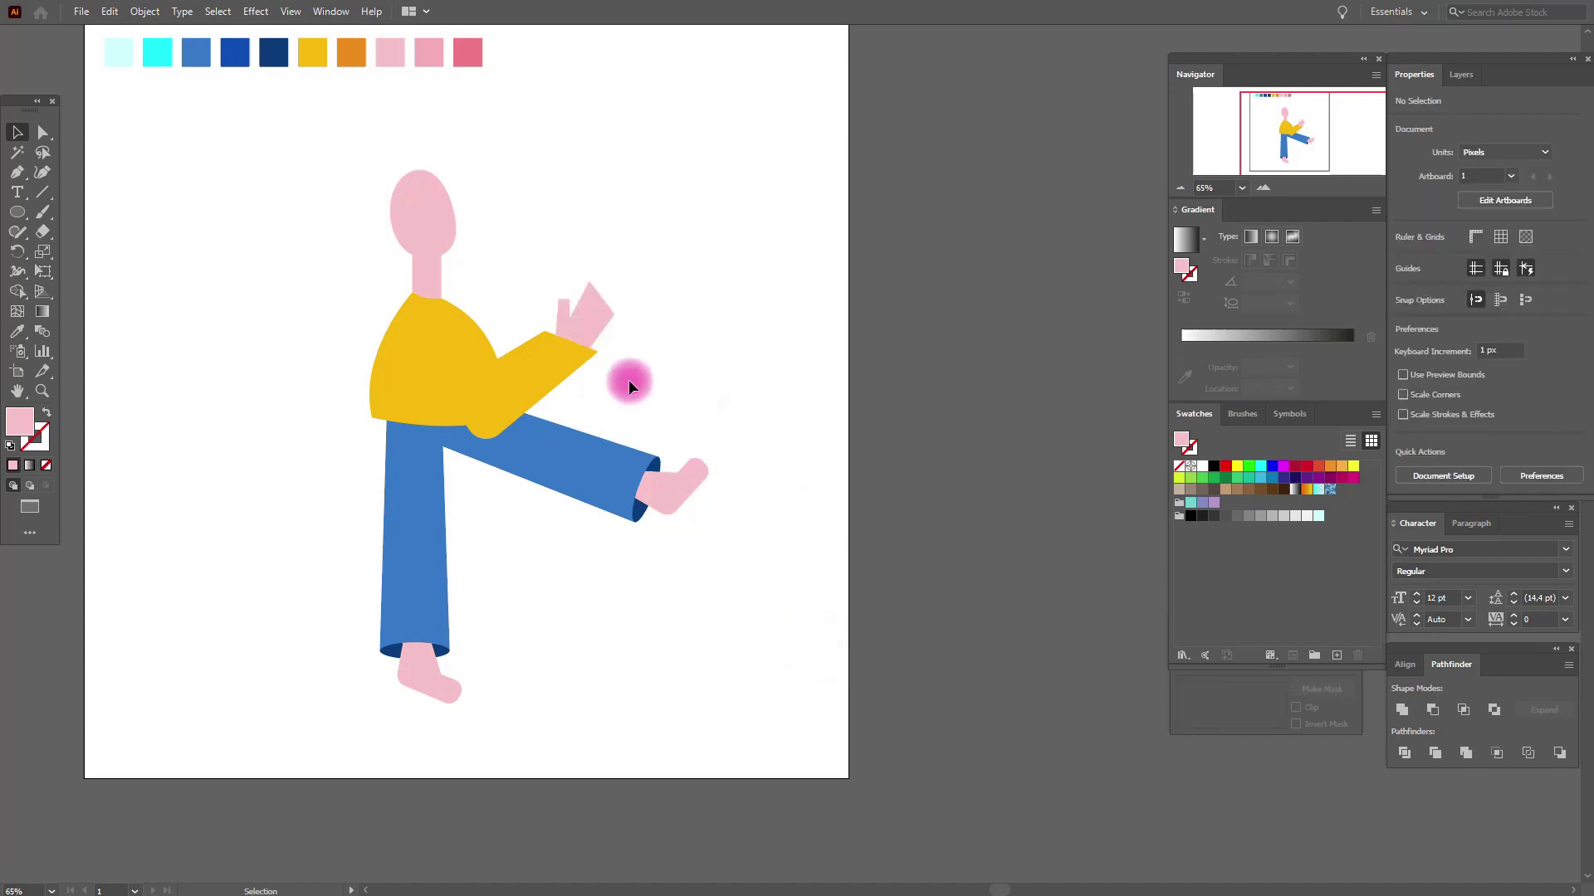
pyautogui.click(52, 396)
pyautogui.click(640, 374)
# Round the hand's top fingertip corner and its right corner
pyautogui.click(43, 133)
pyautogui.click(665, 282)
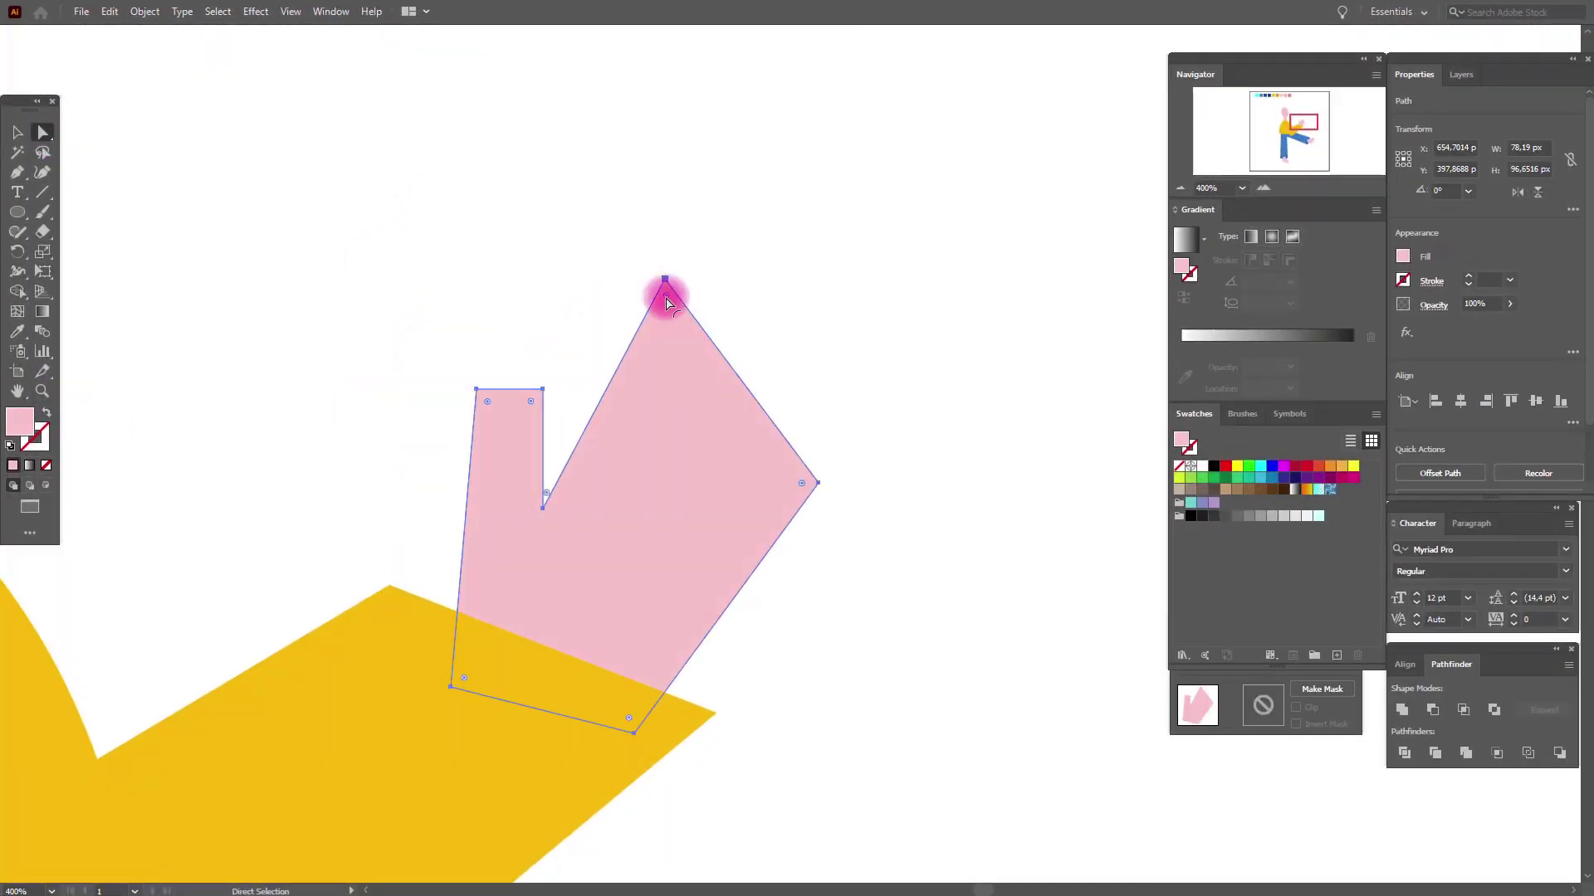
pyautogui.moveTo(668, 300); pyautogui.dragTo(669, 350)
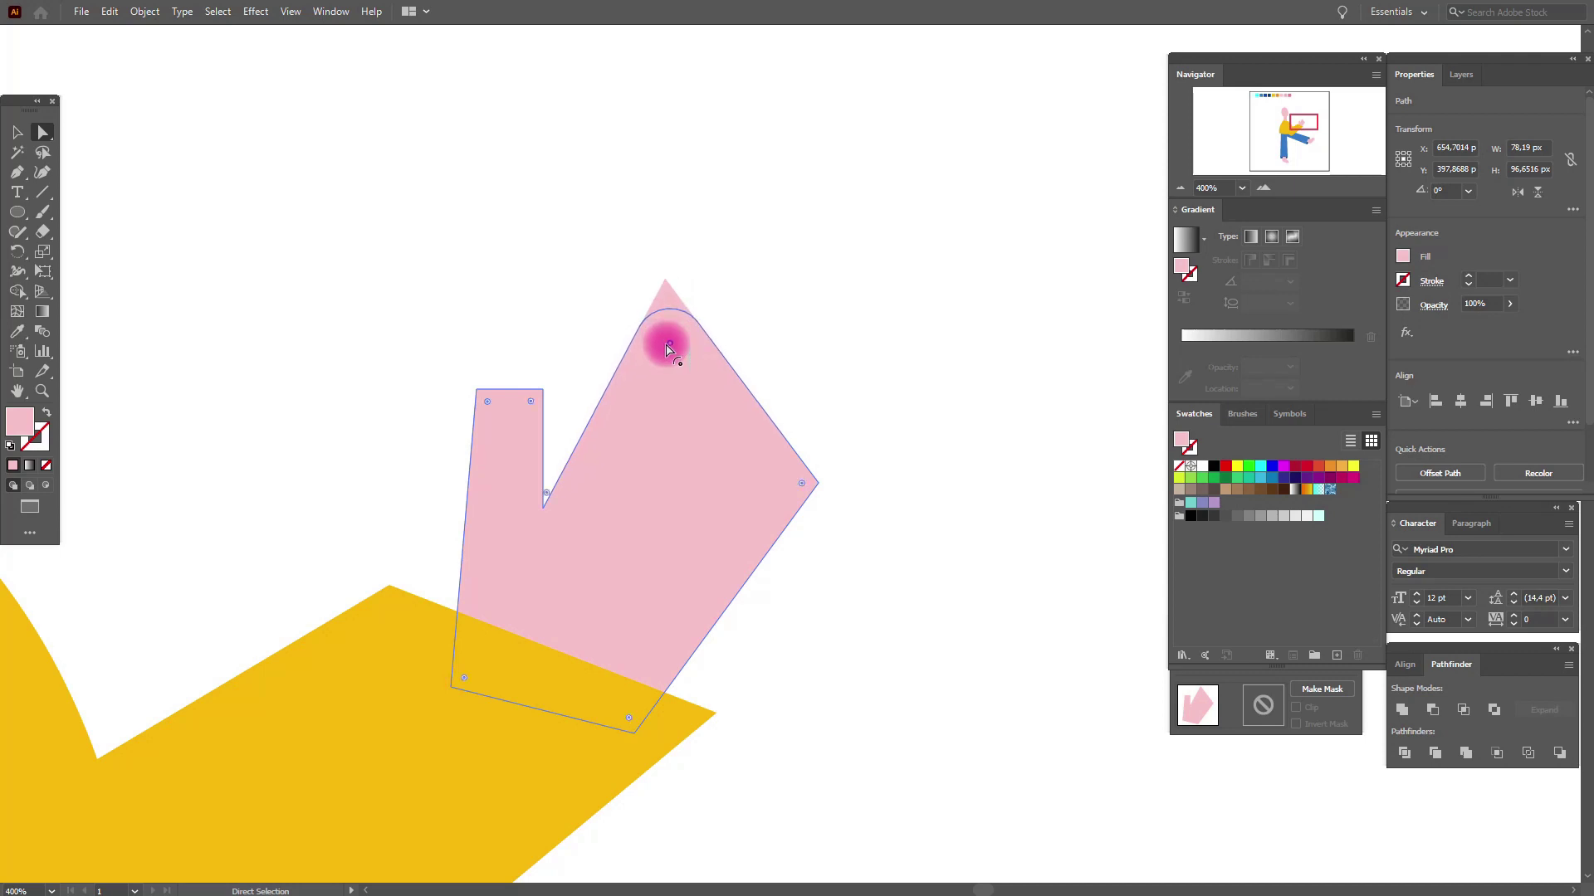
pyautogui.click(807, 484)
pyautogui.moveTo(802, 490); pyautogui.dragTo(693, 503)
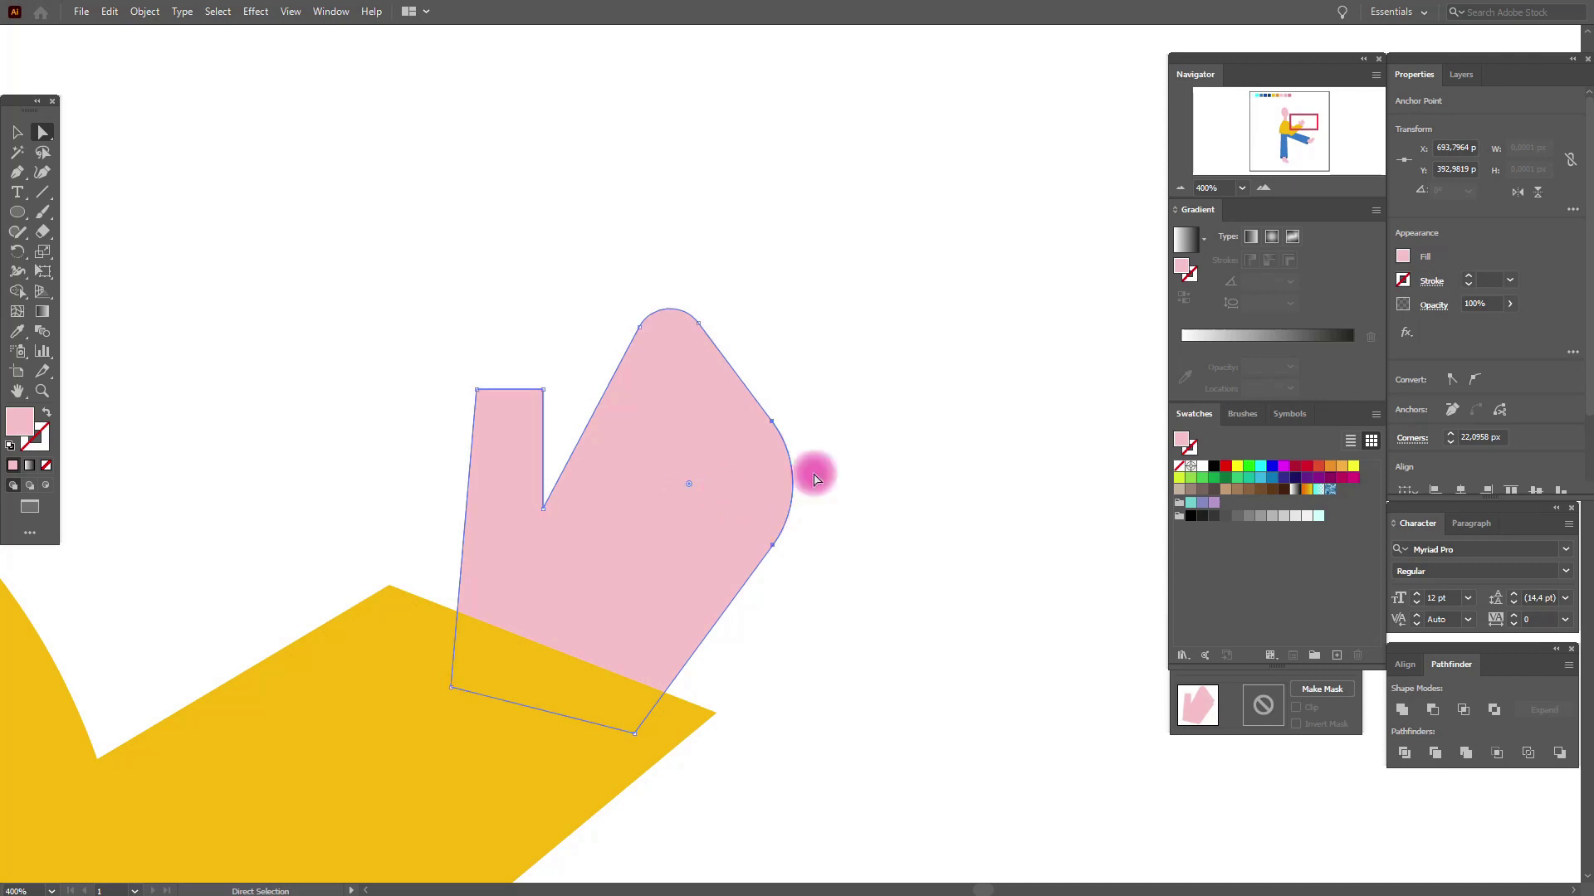
pyautogui.click(860, 466)
# Round the two top thumb corners and very slightly round the inner notch corner
pyautogui.click(541, 395)
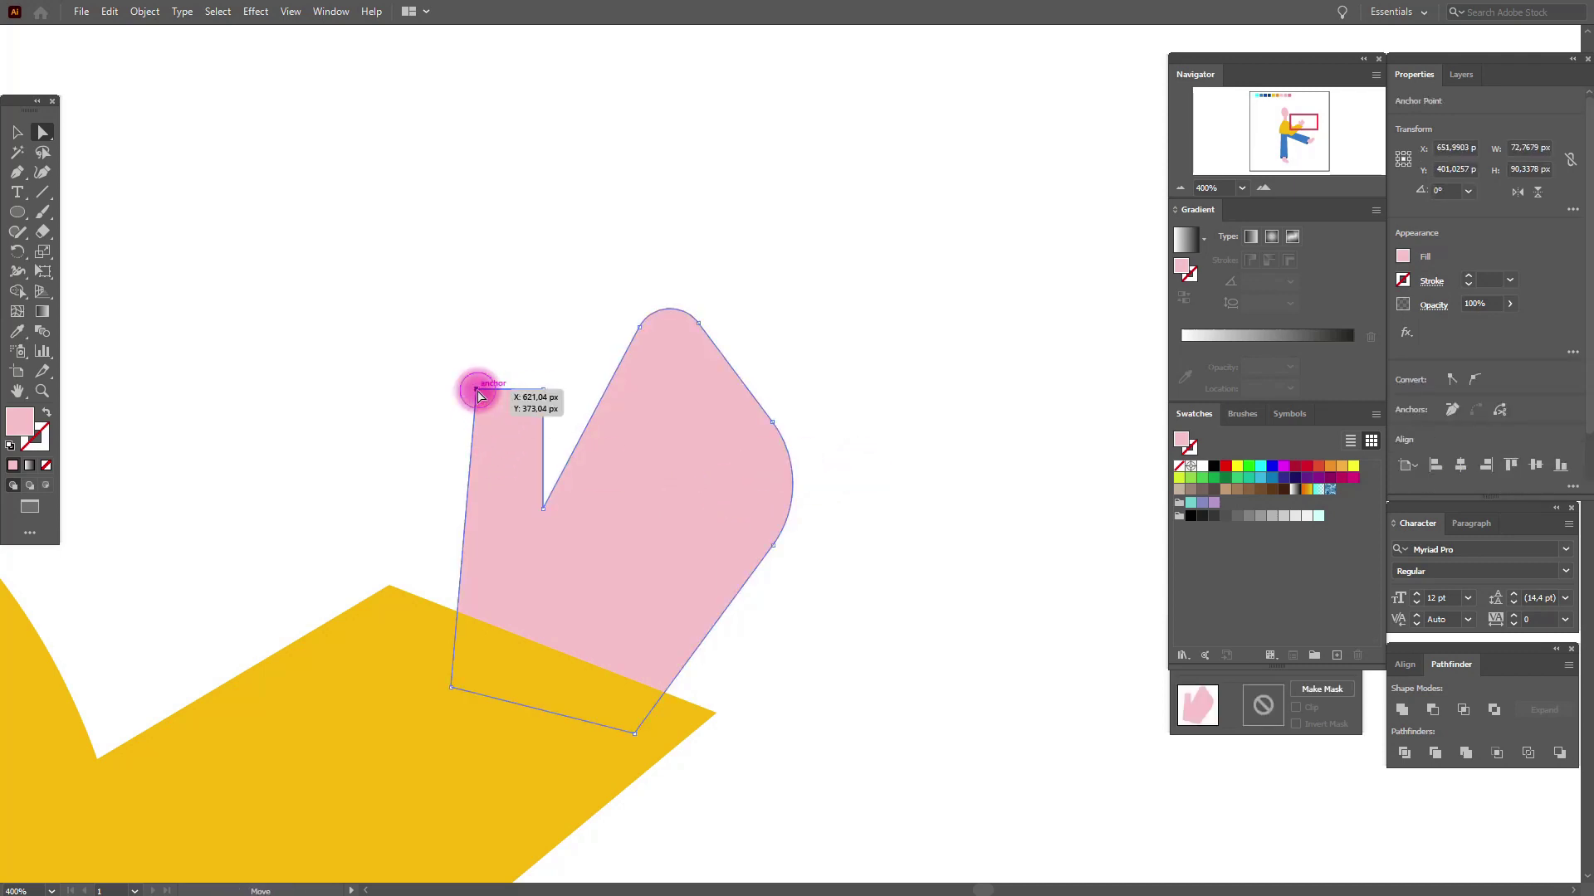
pyautogui.click(543, 390)
pyautogui.click(493, 406)
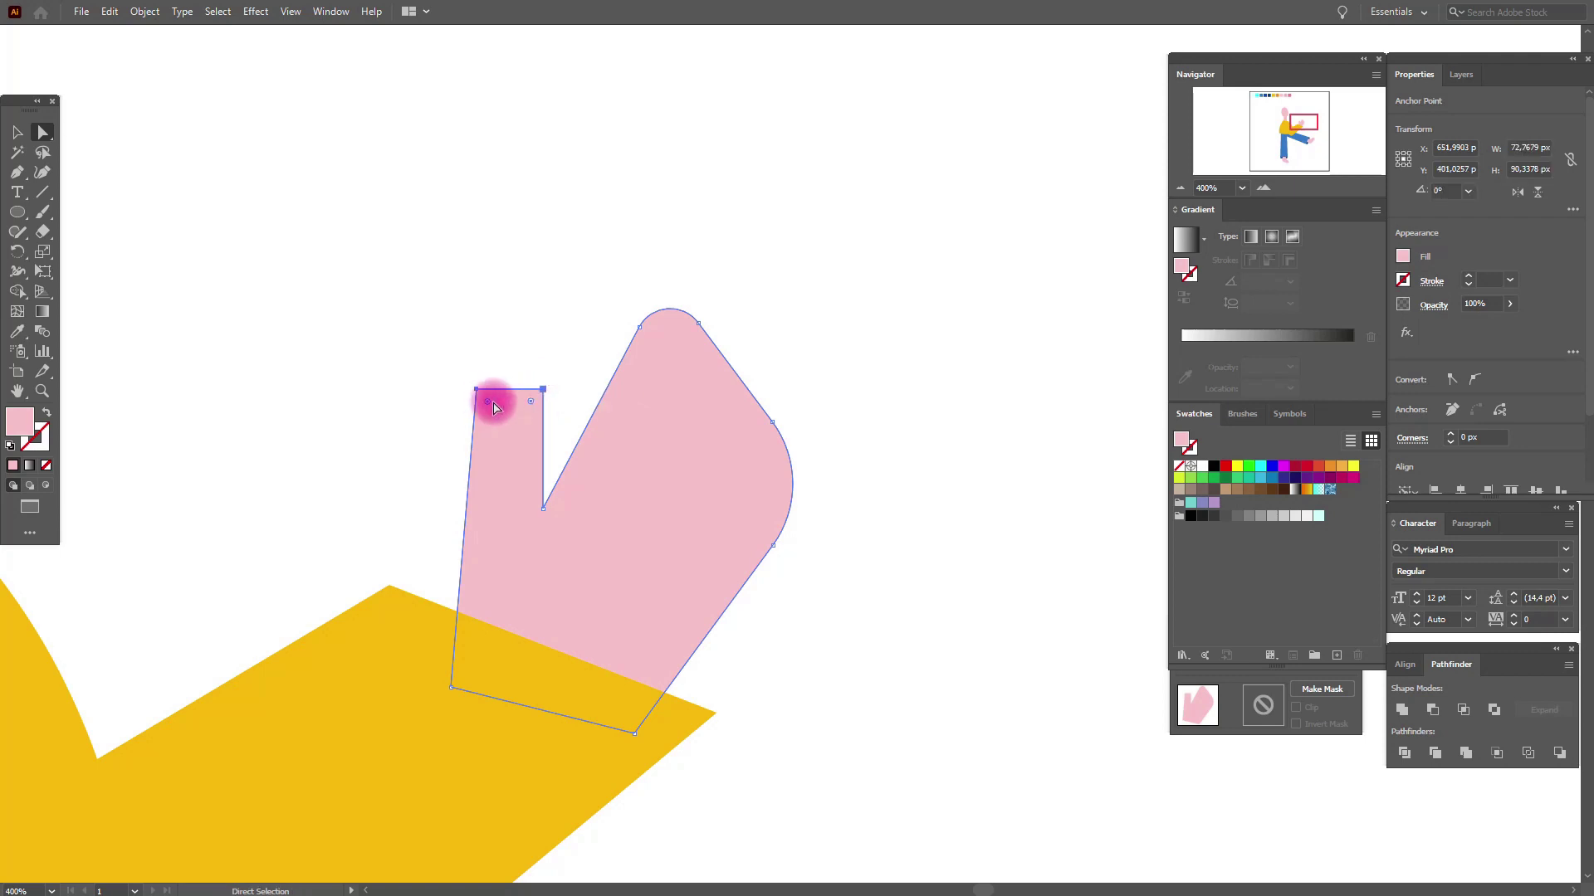
pyautogui.moveTo(489, 407); pyautogui.dragTo(496, 449)
pyautogui.click(523, 323)
pyautogui.click(546, 503)
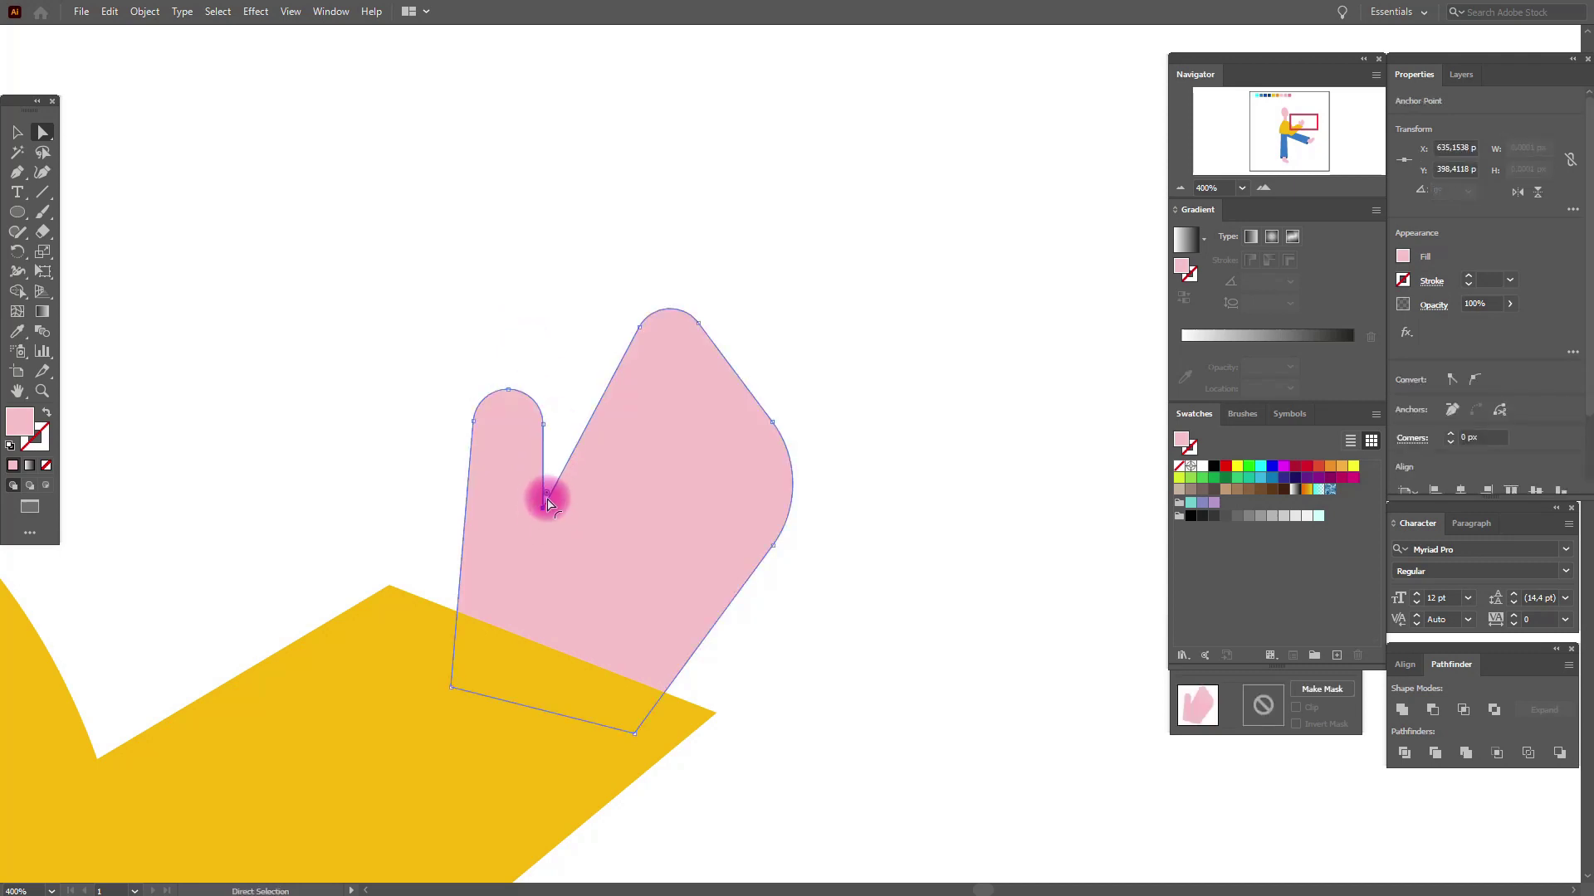
pyautogui.moveTo(550, 493); pyautogui.dragTo(552, 501)
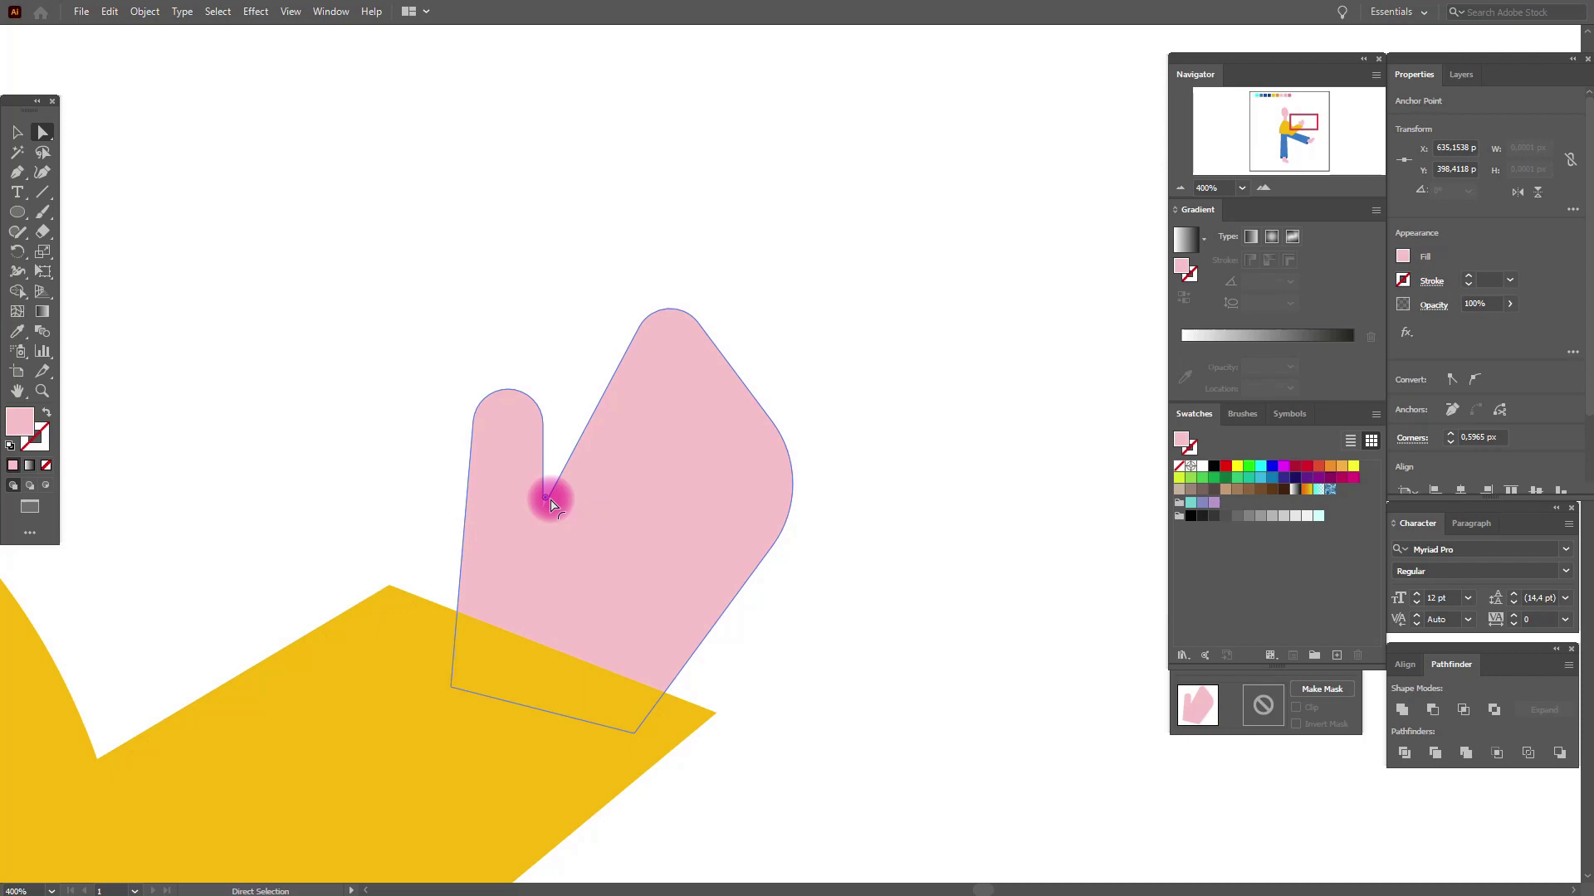
pyautogui.click(18, 132)
pyautogui.click(381, 204)
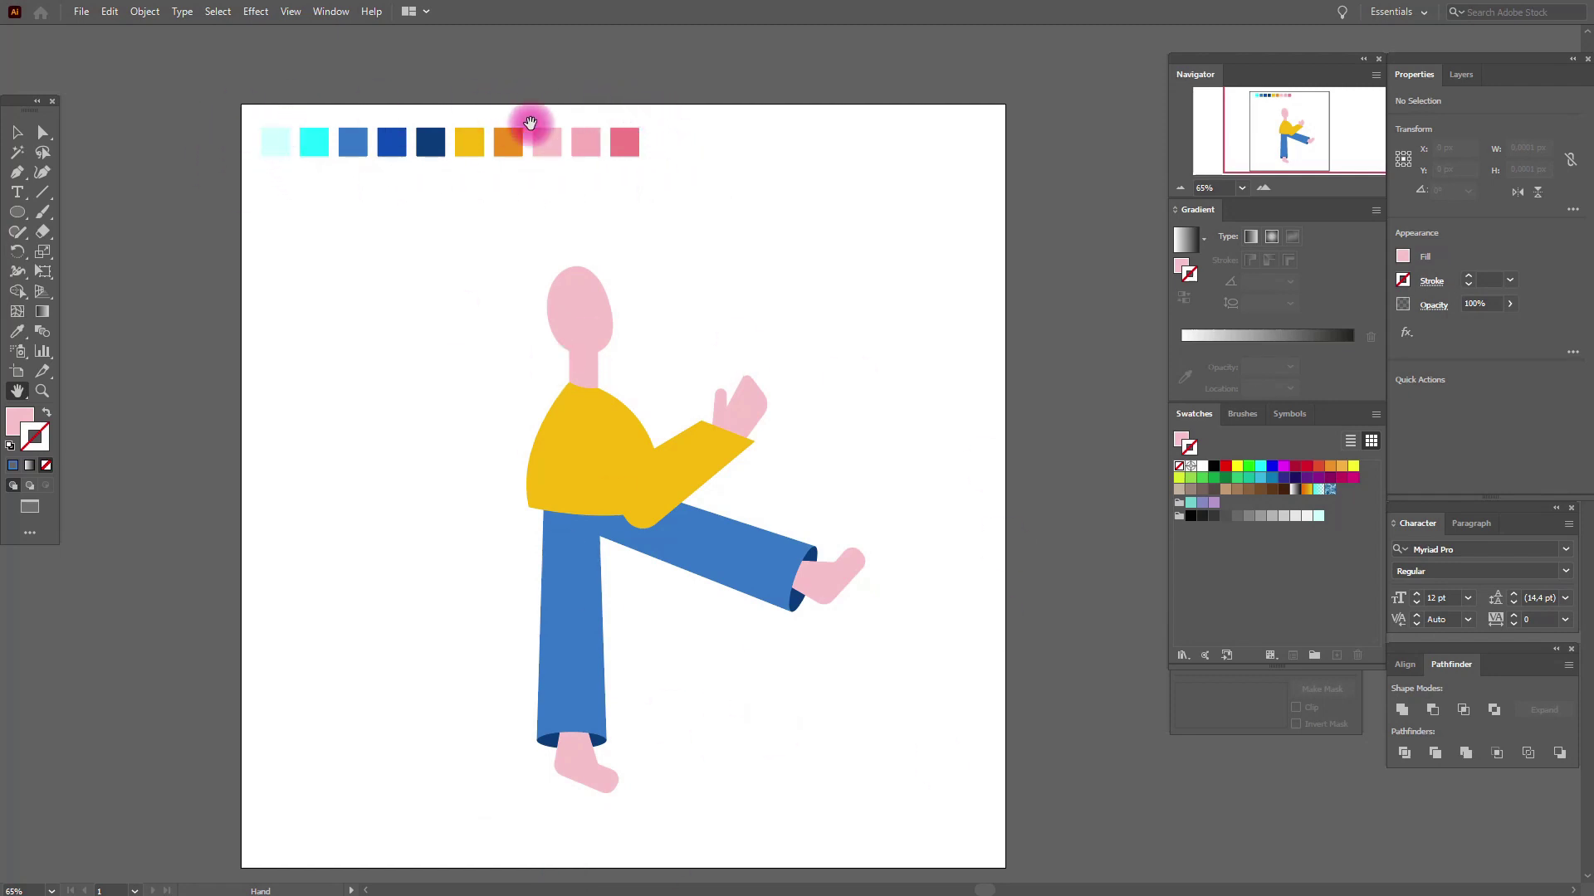
# Save the ten palette chips above the figure as a new colour group named 'man'
pyautogui.click(18, 134)
pyautogui.moveTo(249, 112); pyautogui.dragTo(683, 179)
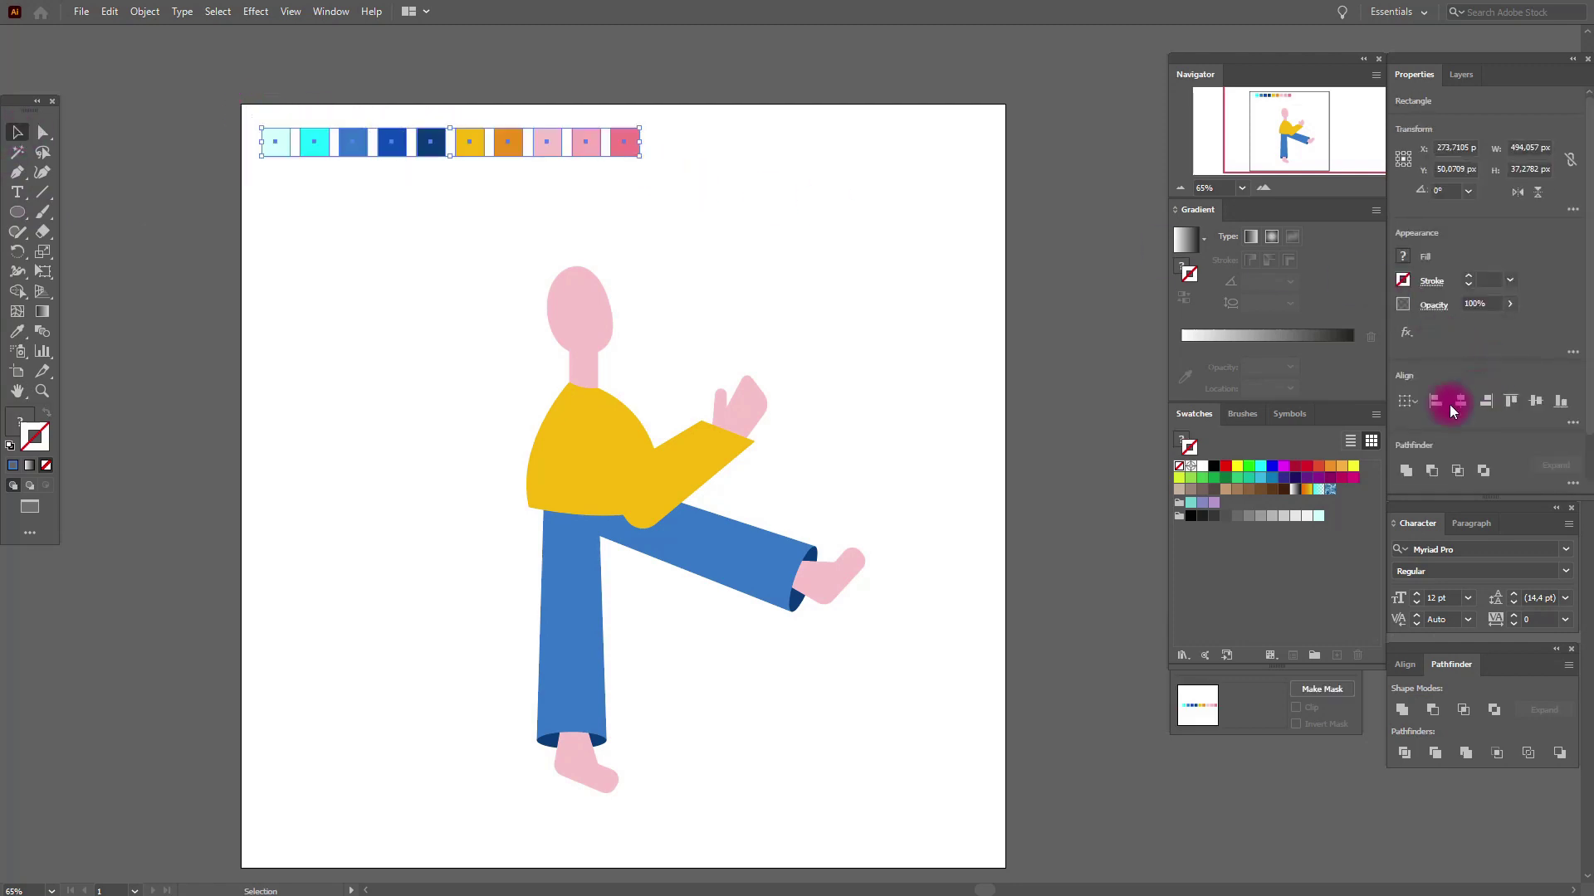
pyautogui.click(1376, 416)
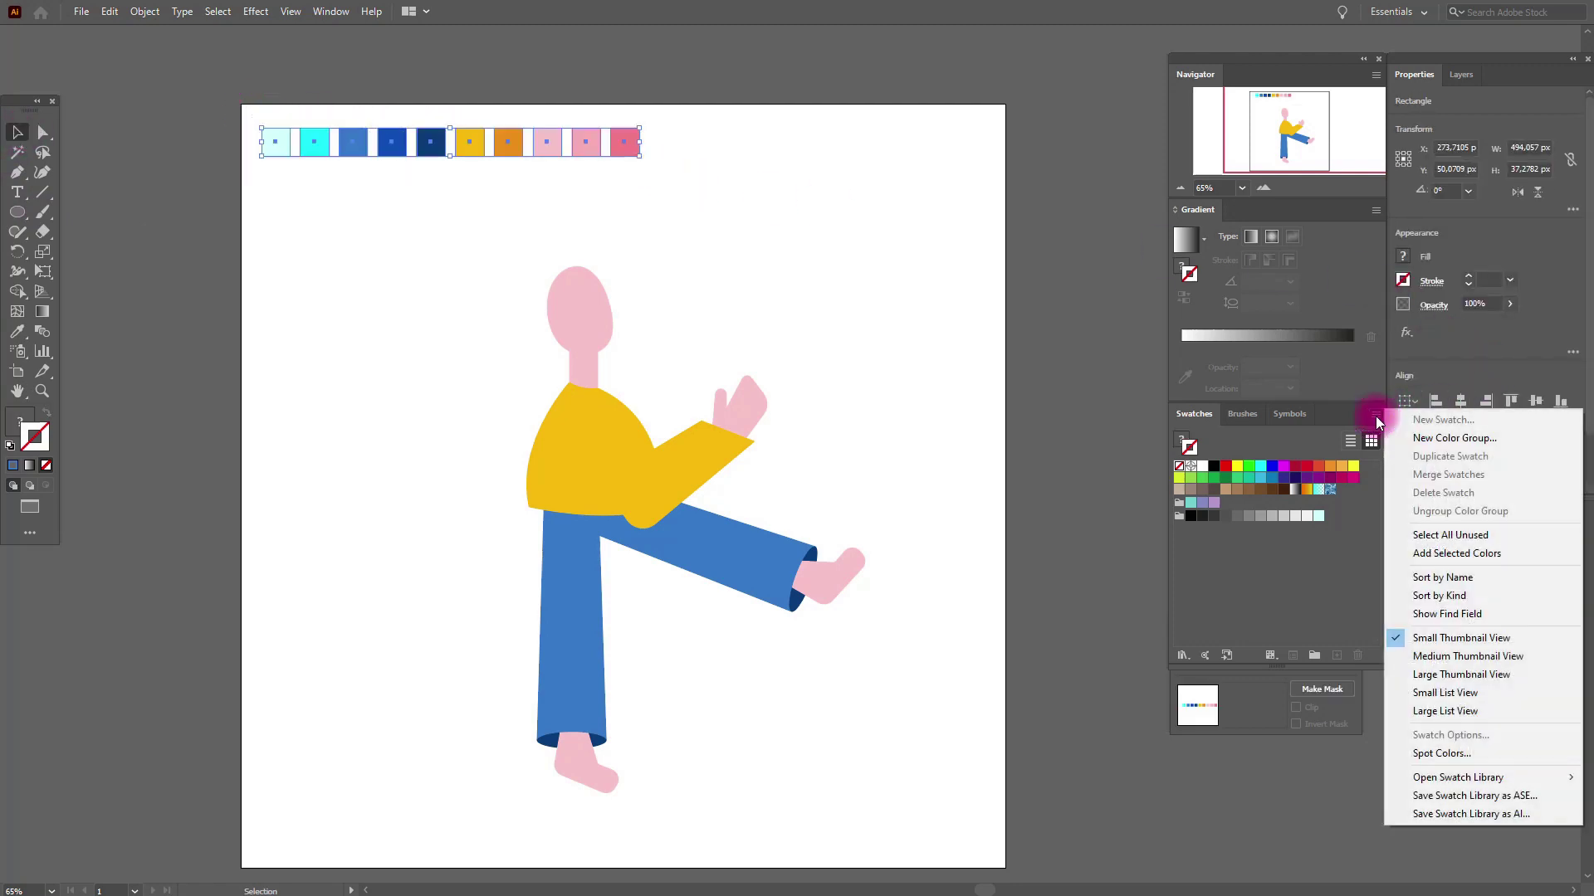
pyautogui.click(1415, 434)
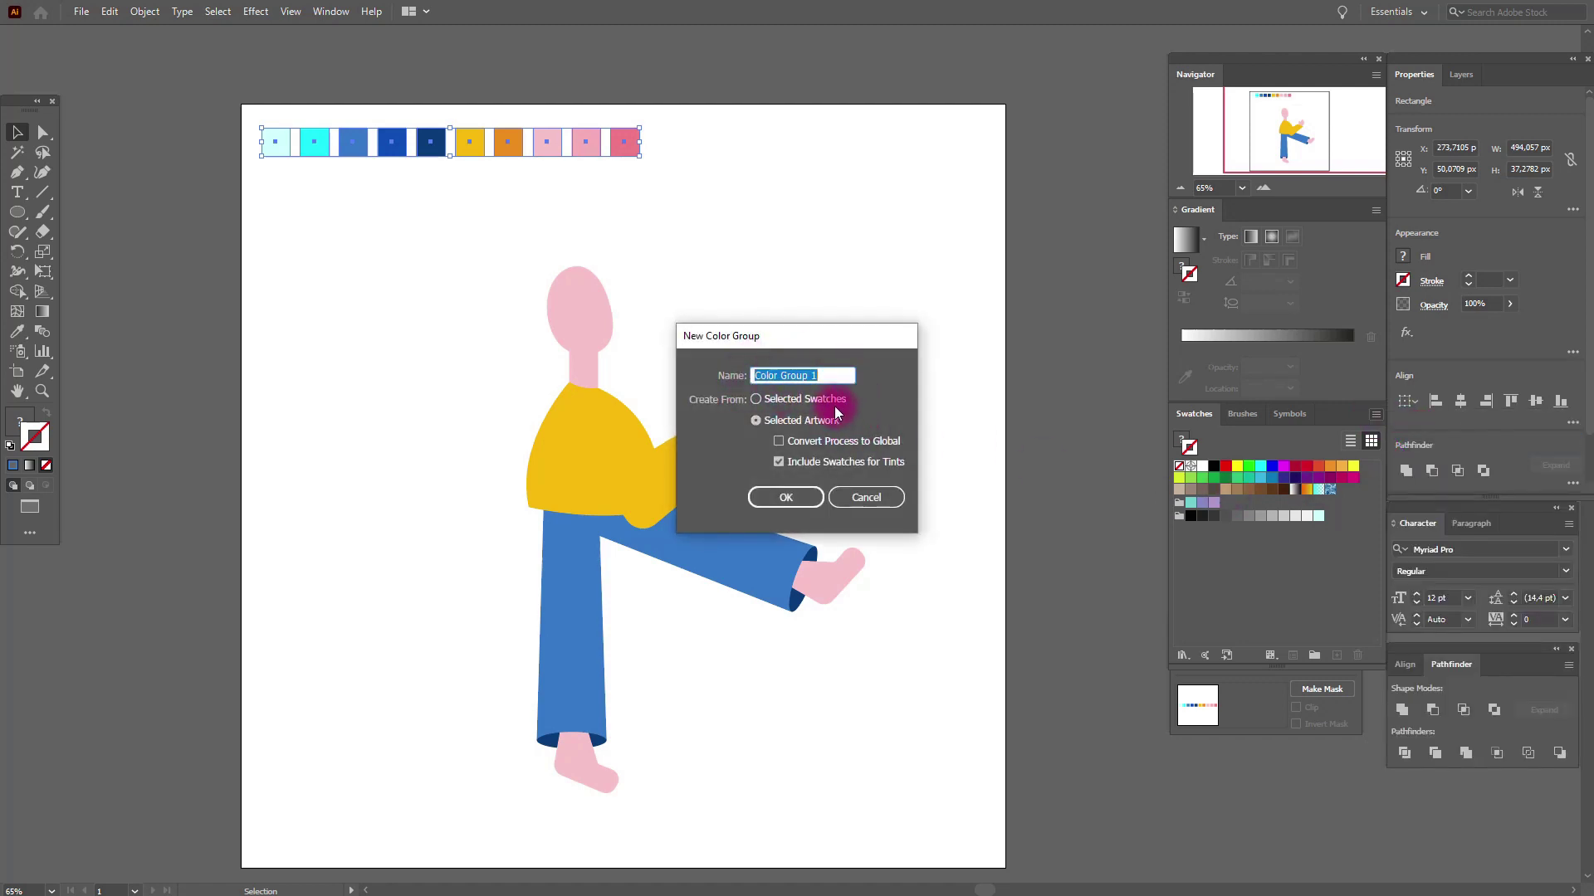
pyautogui.write('man')
pyautogui.click(781, 493)
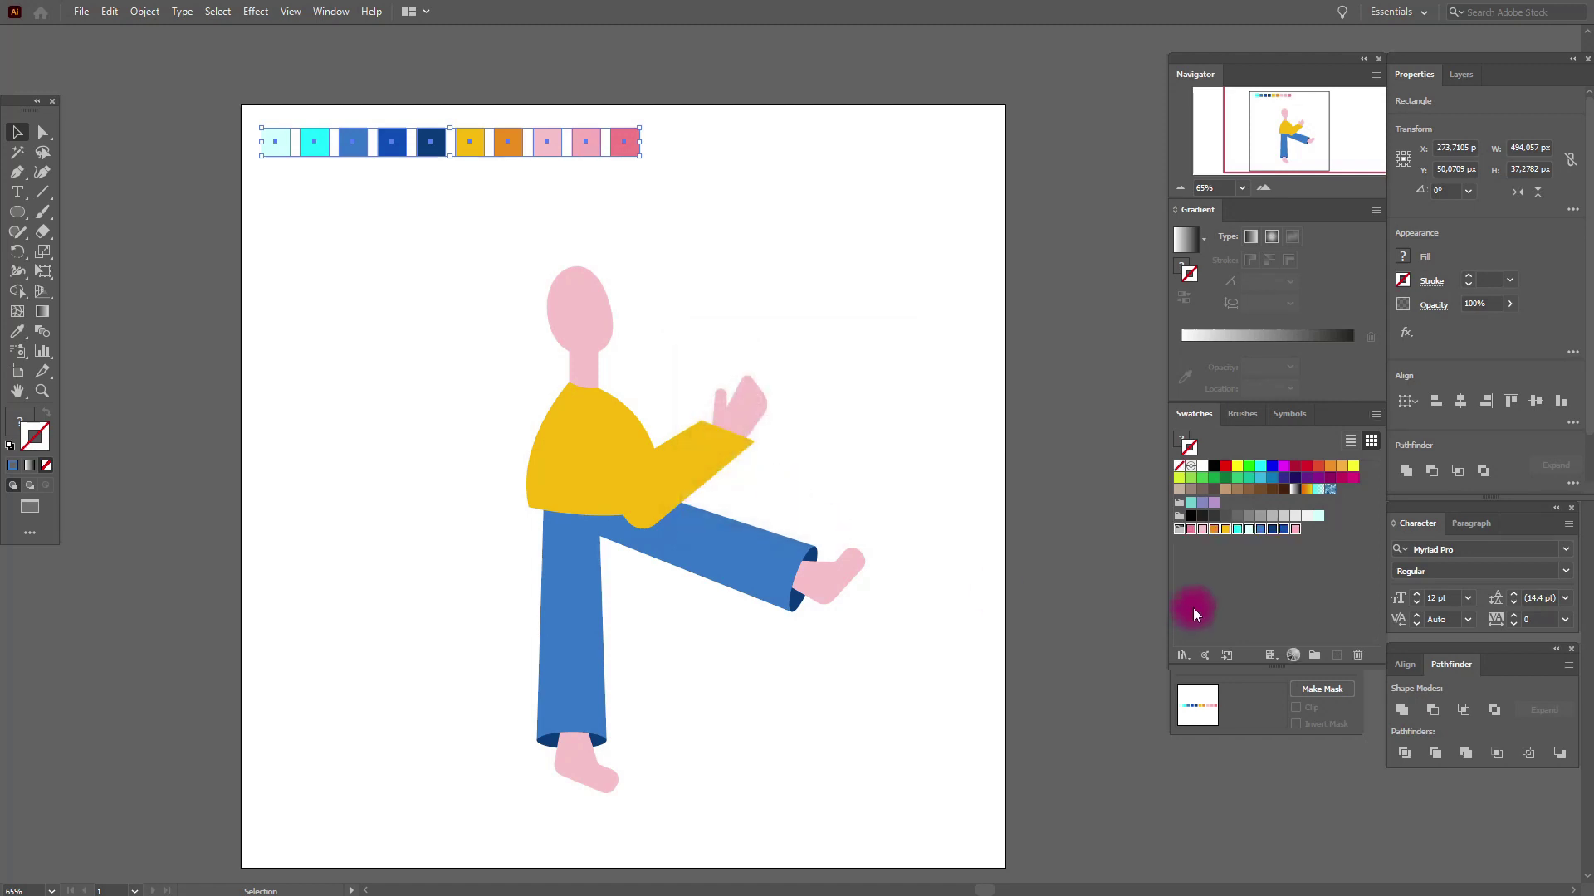
pyautogui.click(1303, 558)
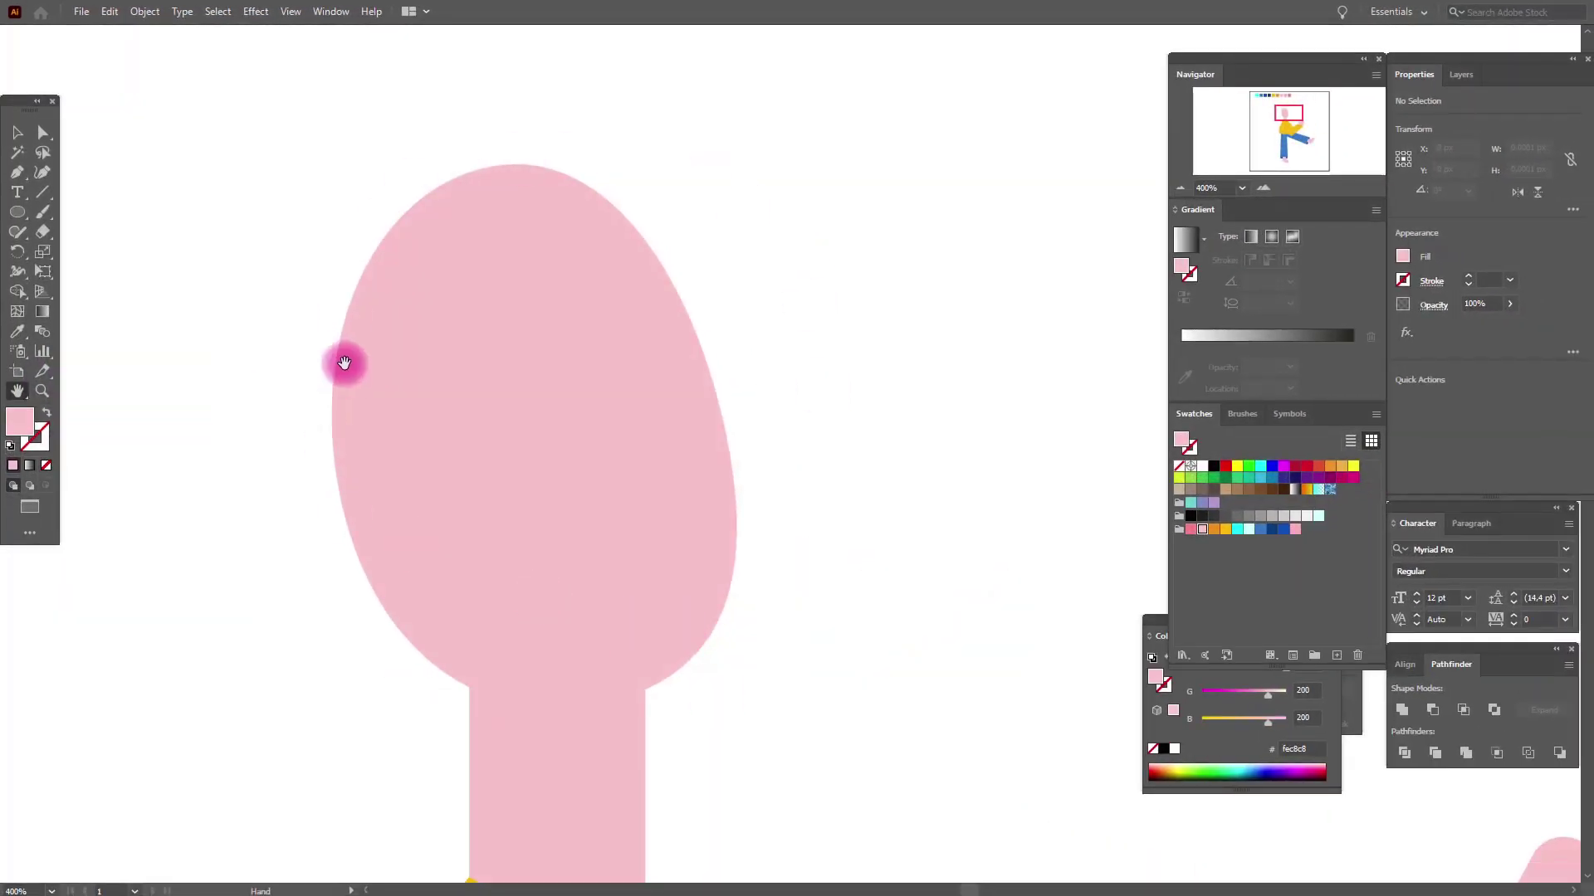
# Draw a feb6b9 pink ellipse at the head's left, tilt it, and send it behind the face
pyautogui.click(1296, 530)
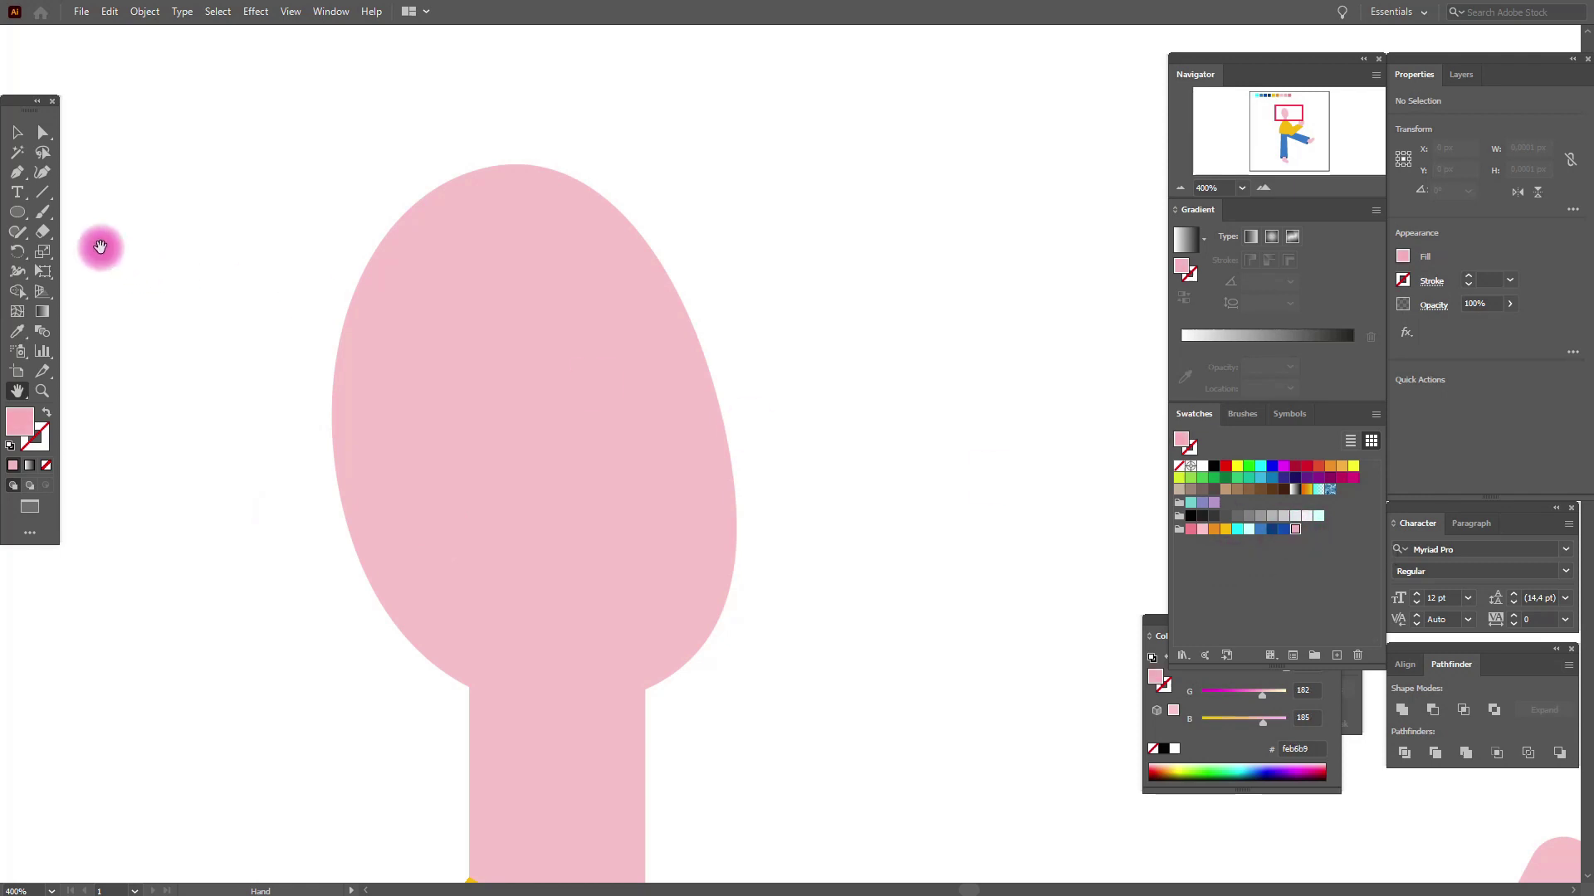
pyautogui.click(18, 214)
pyautogui.moveTo(284, 406); pyautogui.dragTo(415, 594)
pyautogui.click(17, 133)
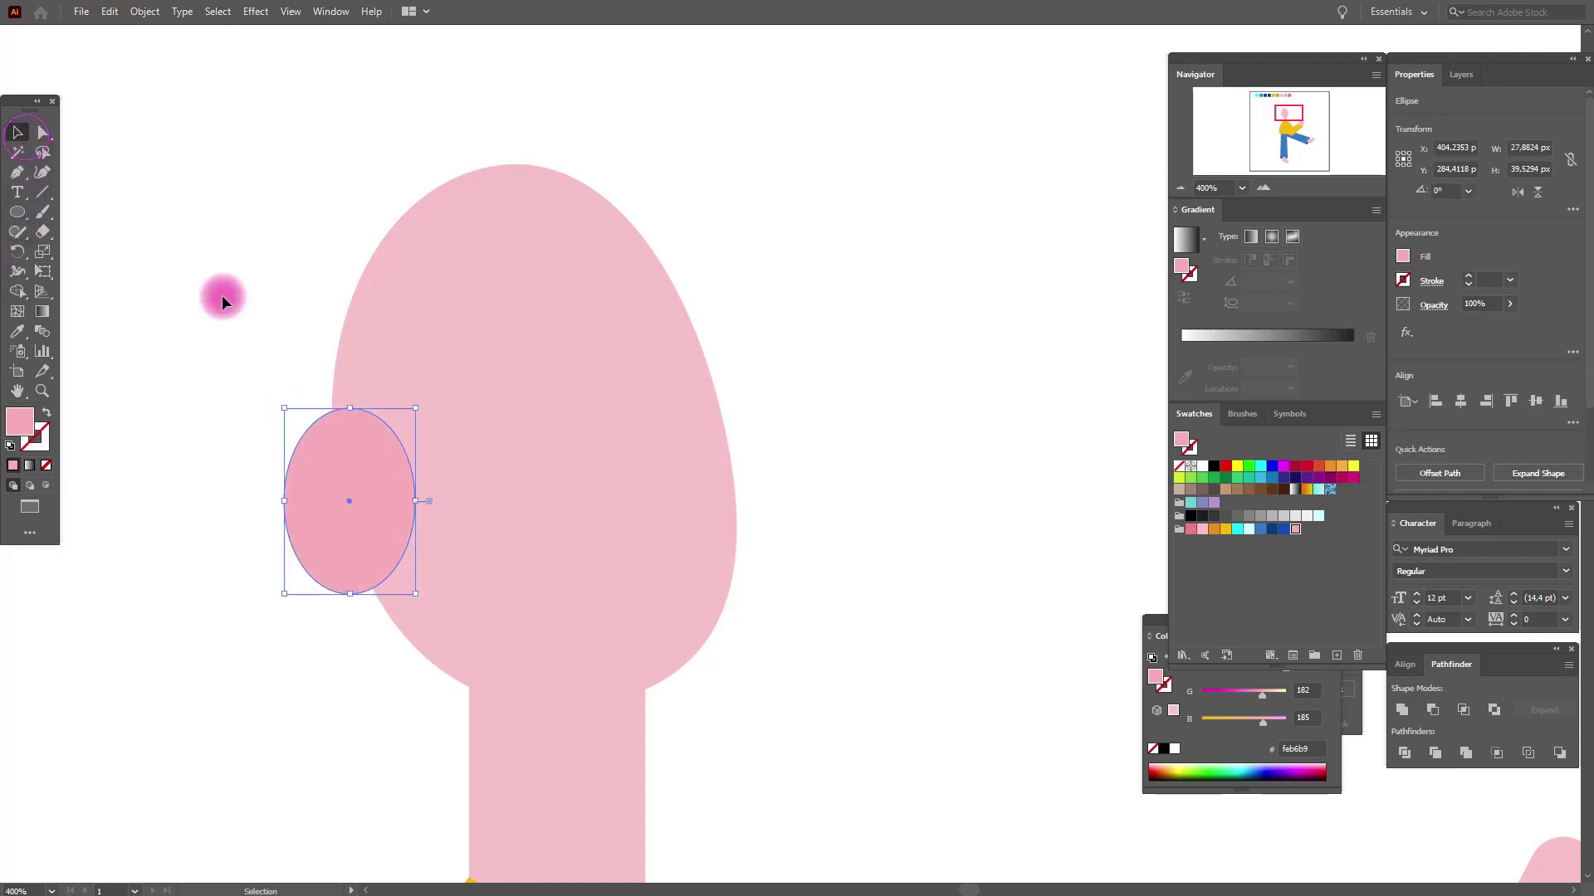
pyautogui.moveTo(427, 503)
pyautogui.mouseDown()
pyautogui.moveTo(431, 482)
pyautogui.moveTo(397, 519)
pyautogui.mouseUp()
pyautogui.rightClick(397, 519)
pyautogui.moveTo(445, 435)
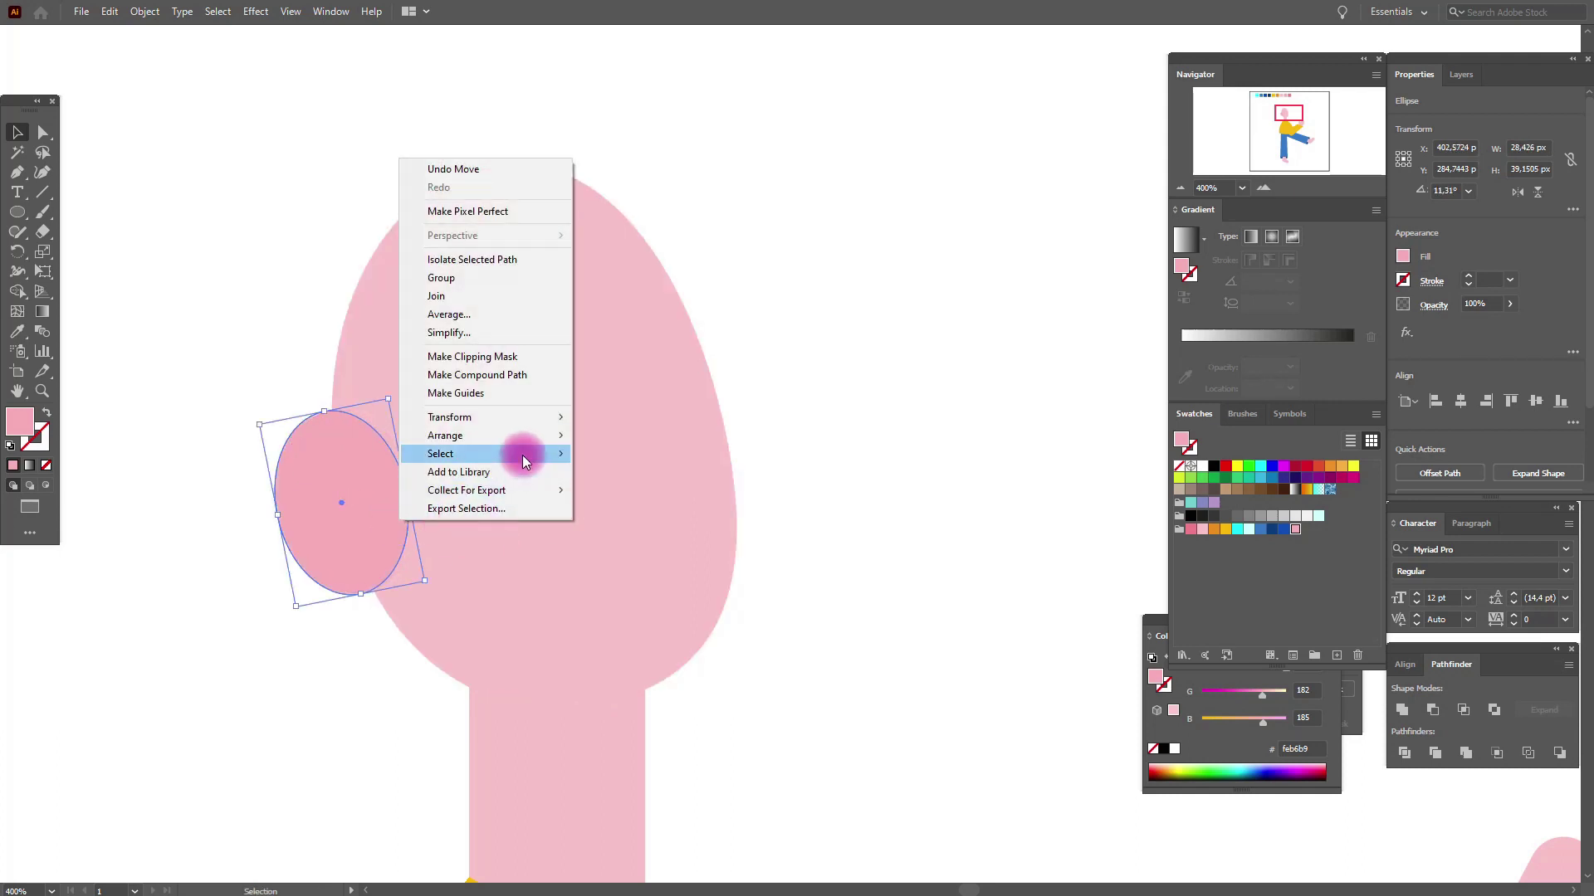
pyautogui.click(653, 491)
# Reshape the ear's top, left edge and bottom anchors and reposition it against the head
pyautogui.click(843, 453)
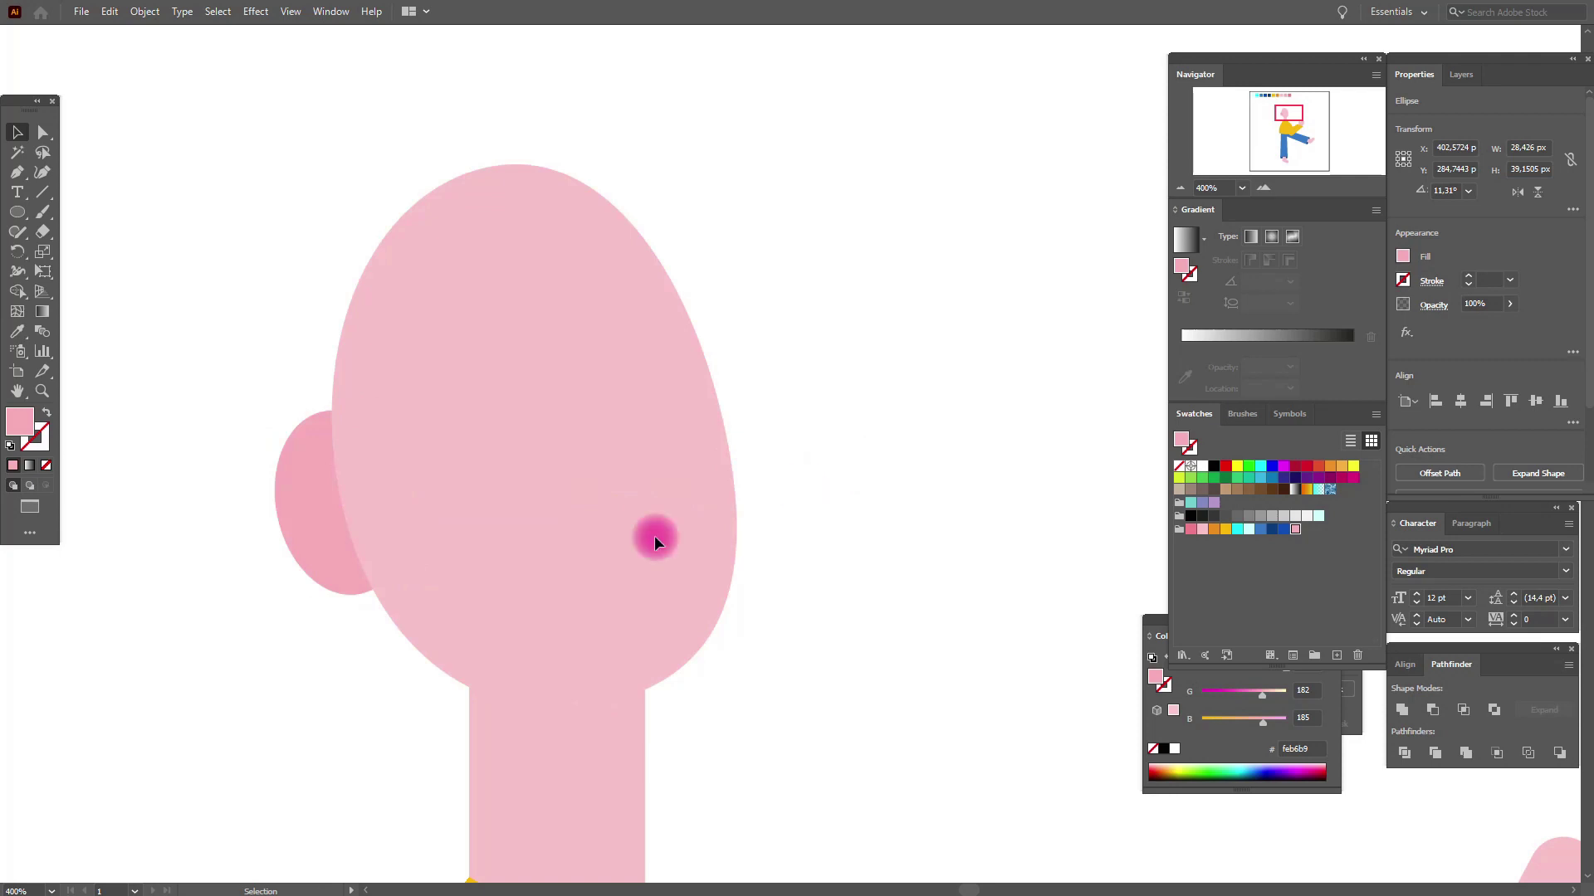
pyautogui.moveTo(327, 555); pyautogui.dragTo(319, 554)
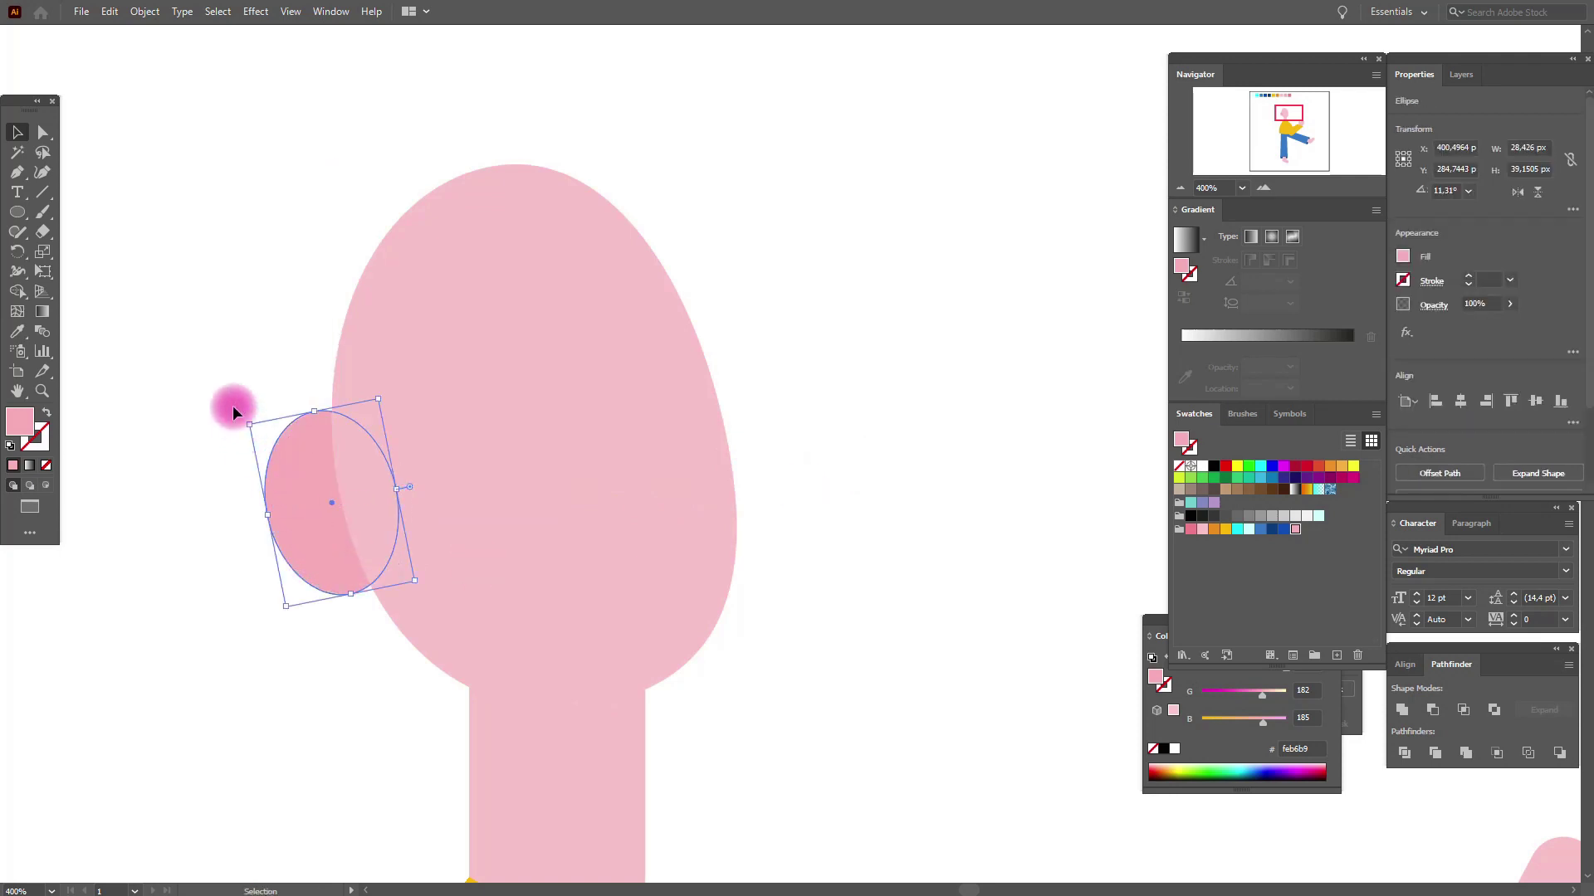
pyautogui.click(43, 134)
pyautogui.moveTo(313, 412); pyautogui.dragTo(314, 424)
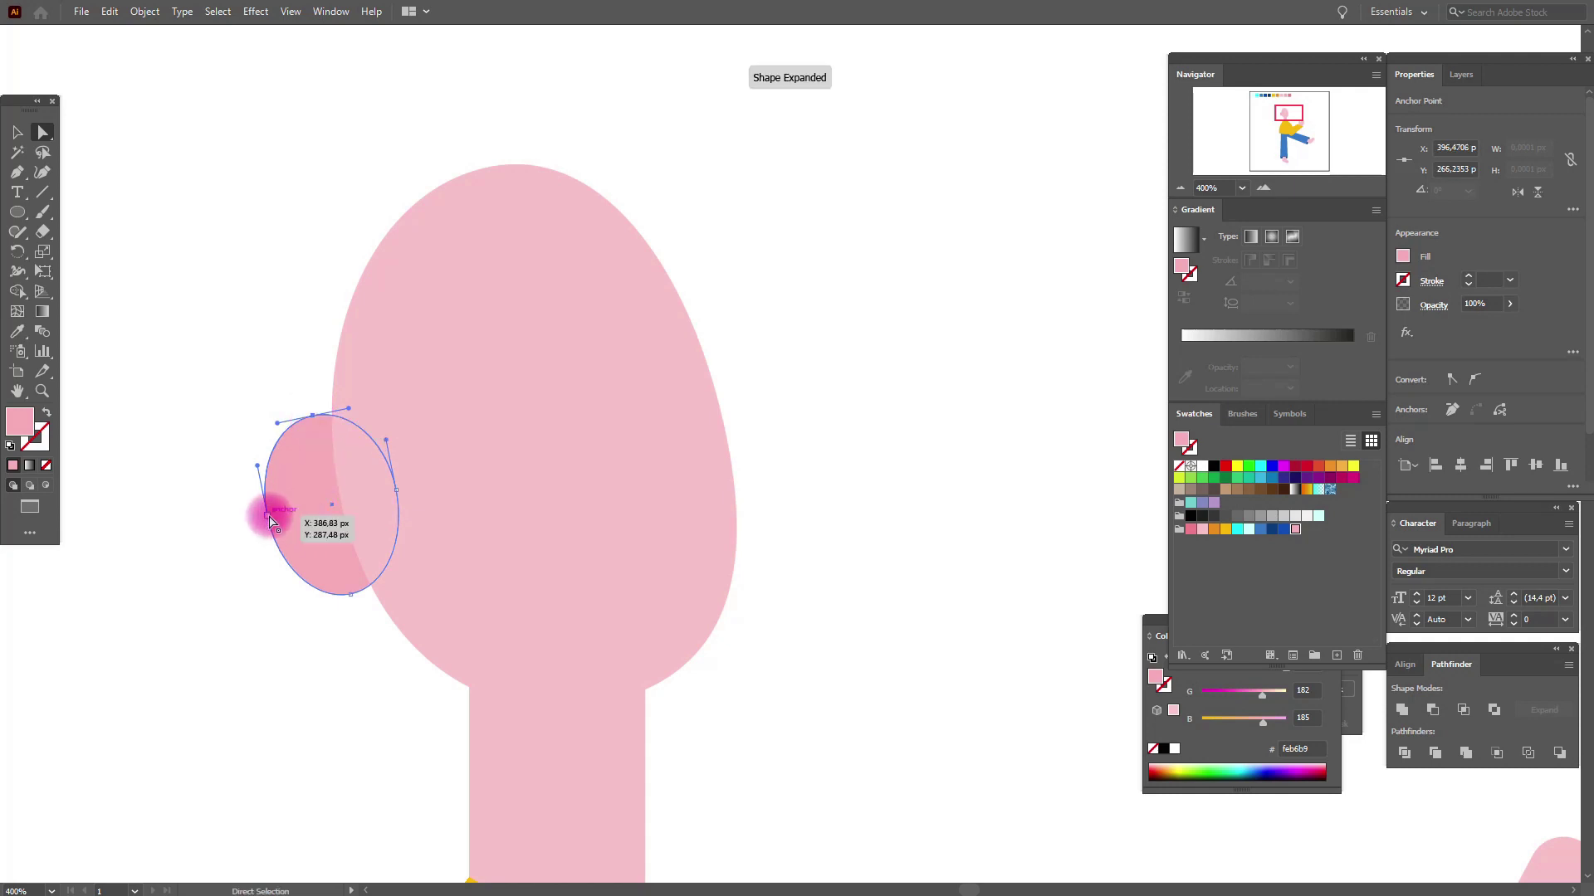
pyautogui.moveTo(271, 515); pyautogui.dragTo(274, 512)
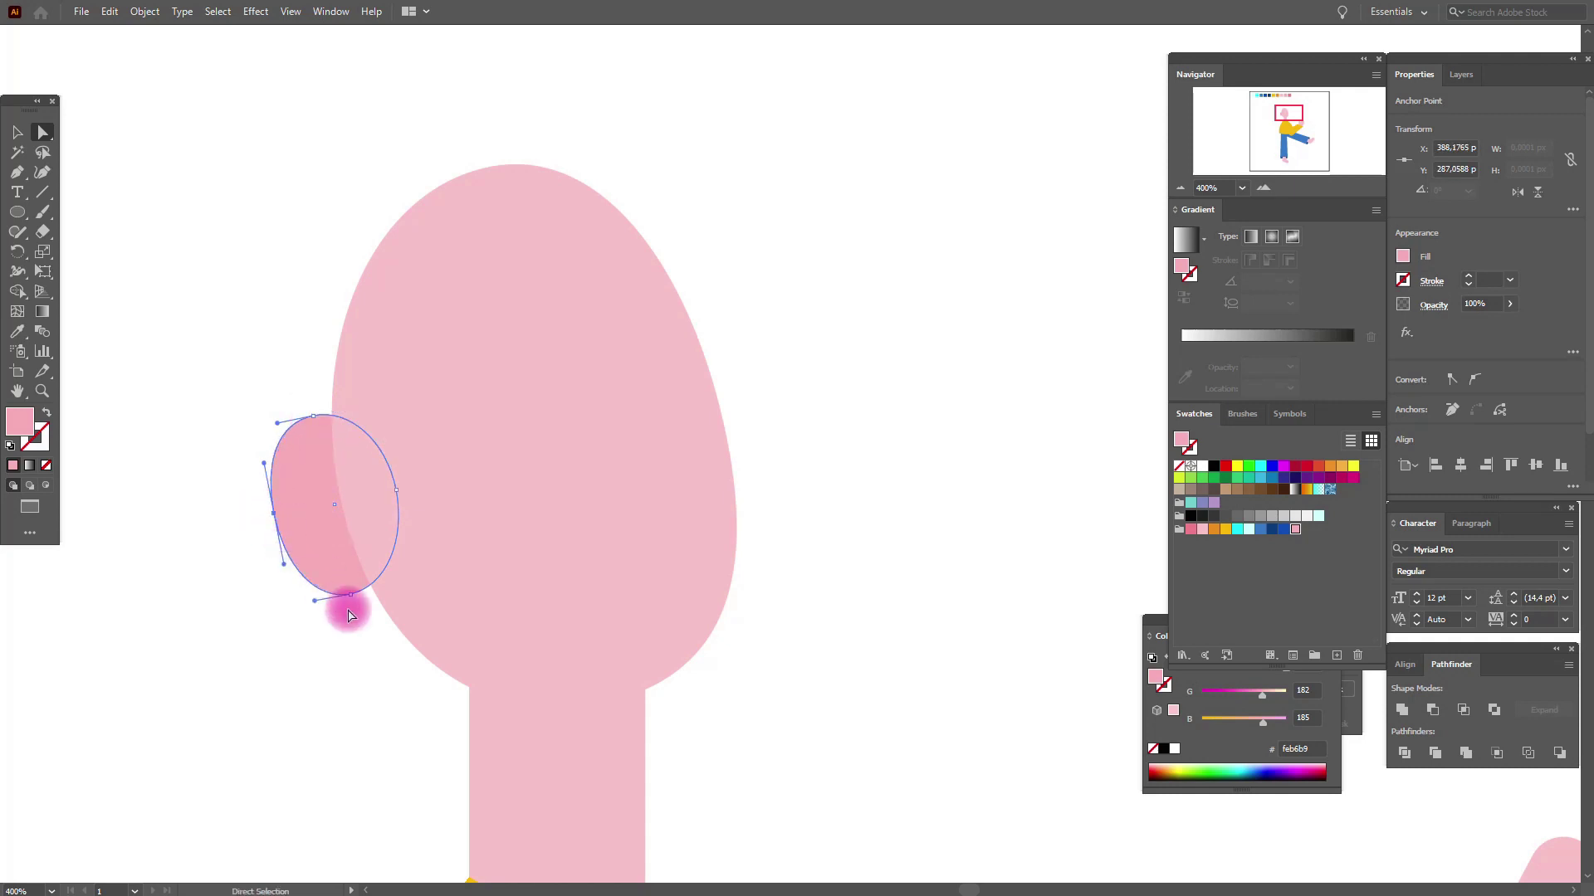
pyautogui.moveTo(352, 598); pyautogui.dragTo(352, 588)
pyautogui.click(20, 135)
pyautogui.click(292, 395)
pyautogui.moveTo(306, 448); pyautogui.dragTo(306, 481)
pyautogui.click(251, 325)
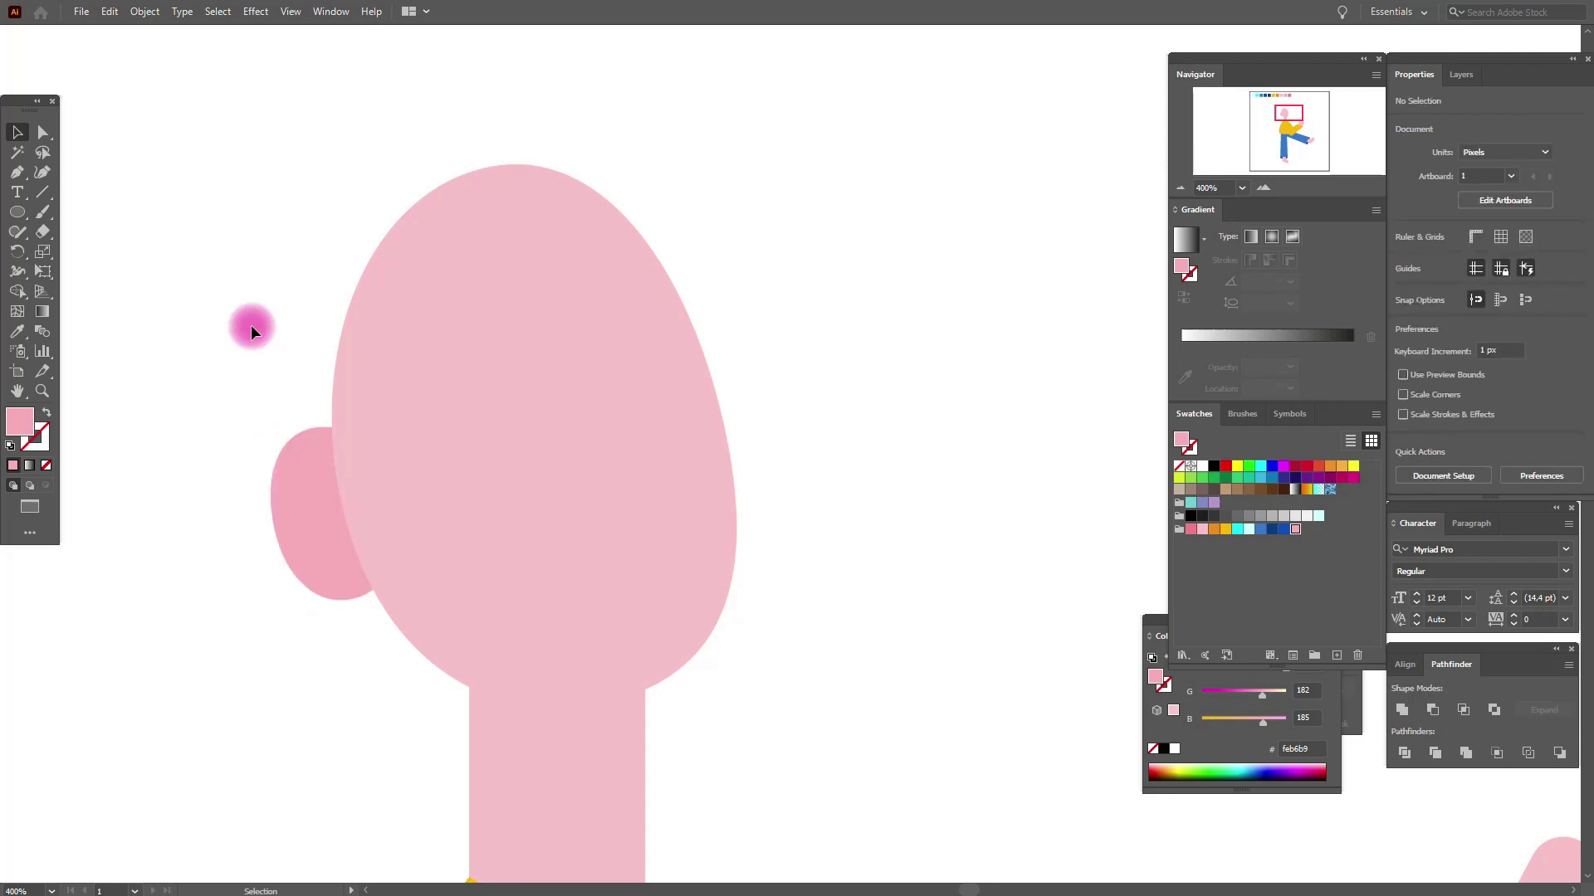
# Set the fill to darker pink fc8686 and draw a curved inner-ear line with the Pen
pyautogui.click(1193, 531)
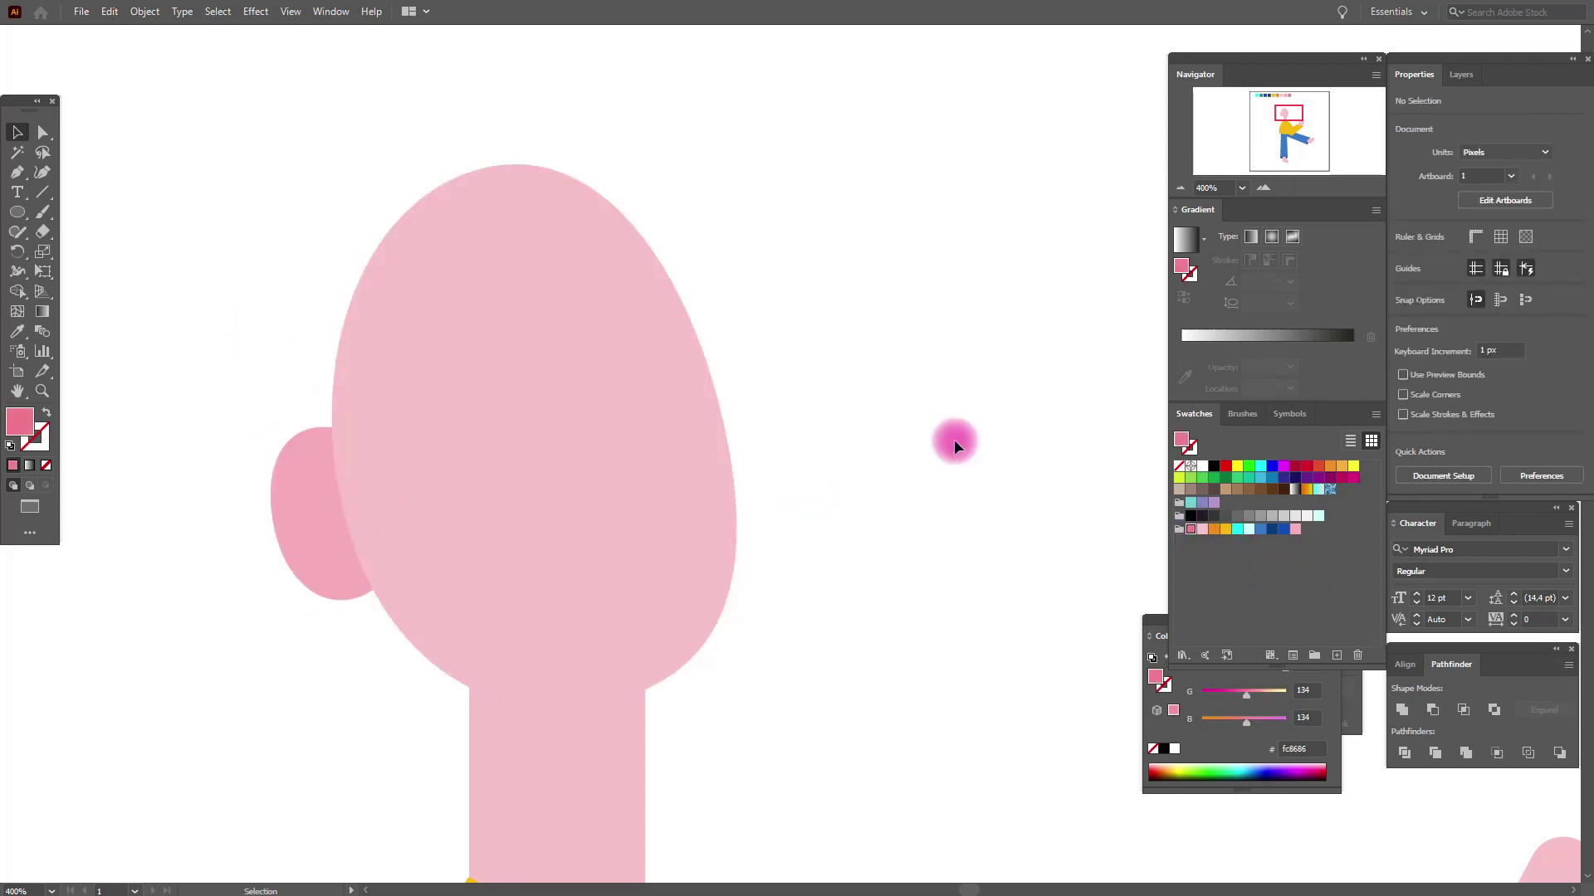
pyautogui.click(20, 183)
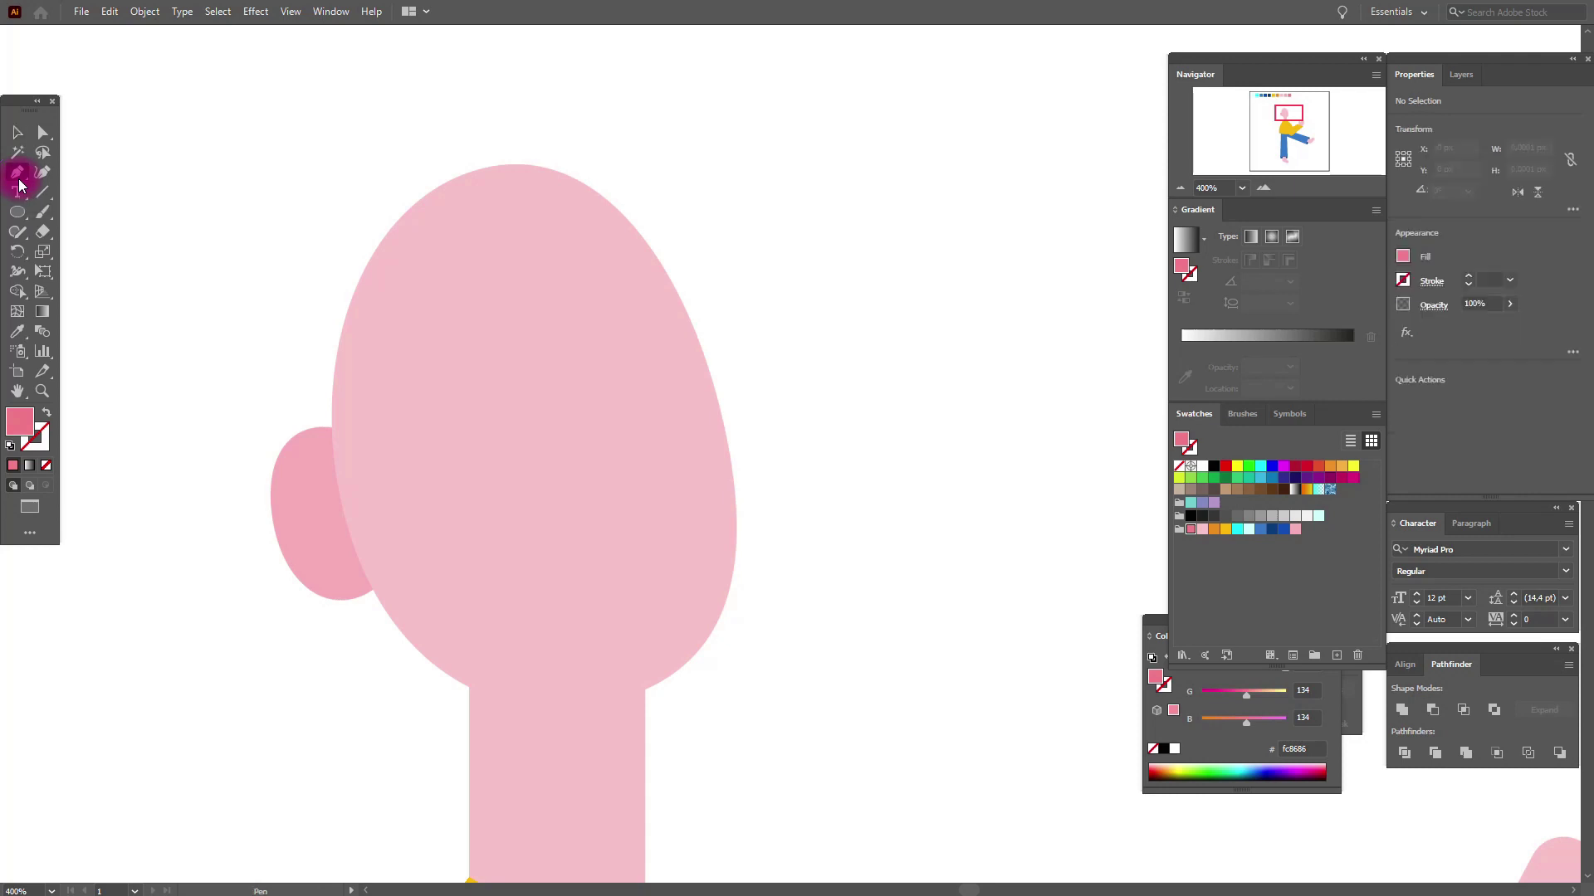
pyautogui.click(314, 465)
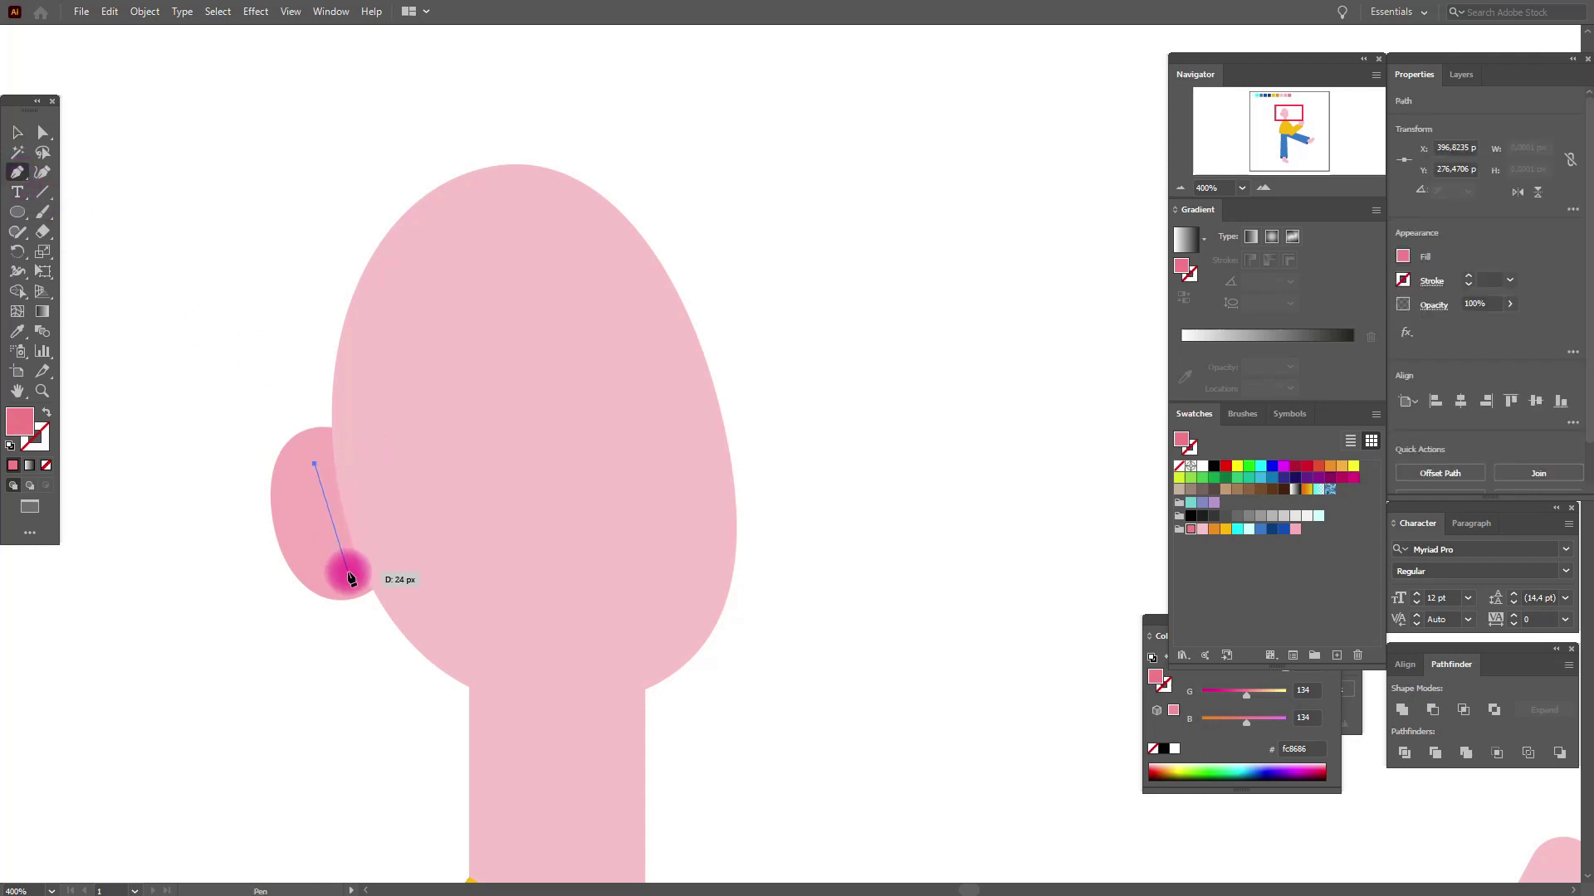
pyautogui.moveTo(351, 646); pyautogui.dragTo(347, 654)
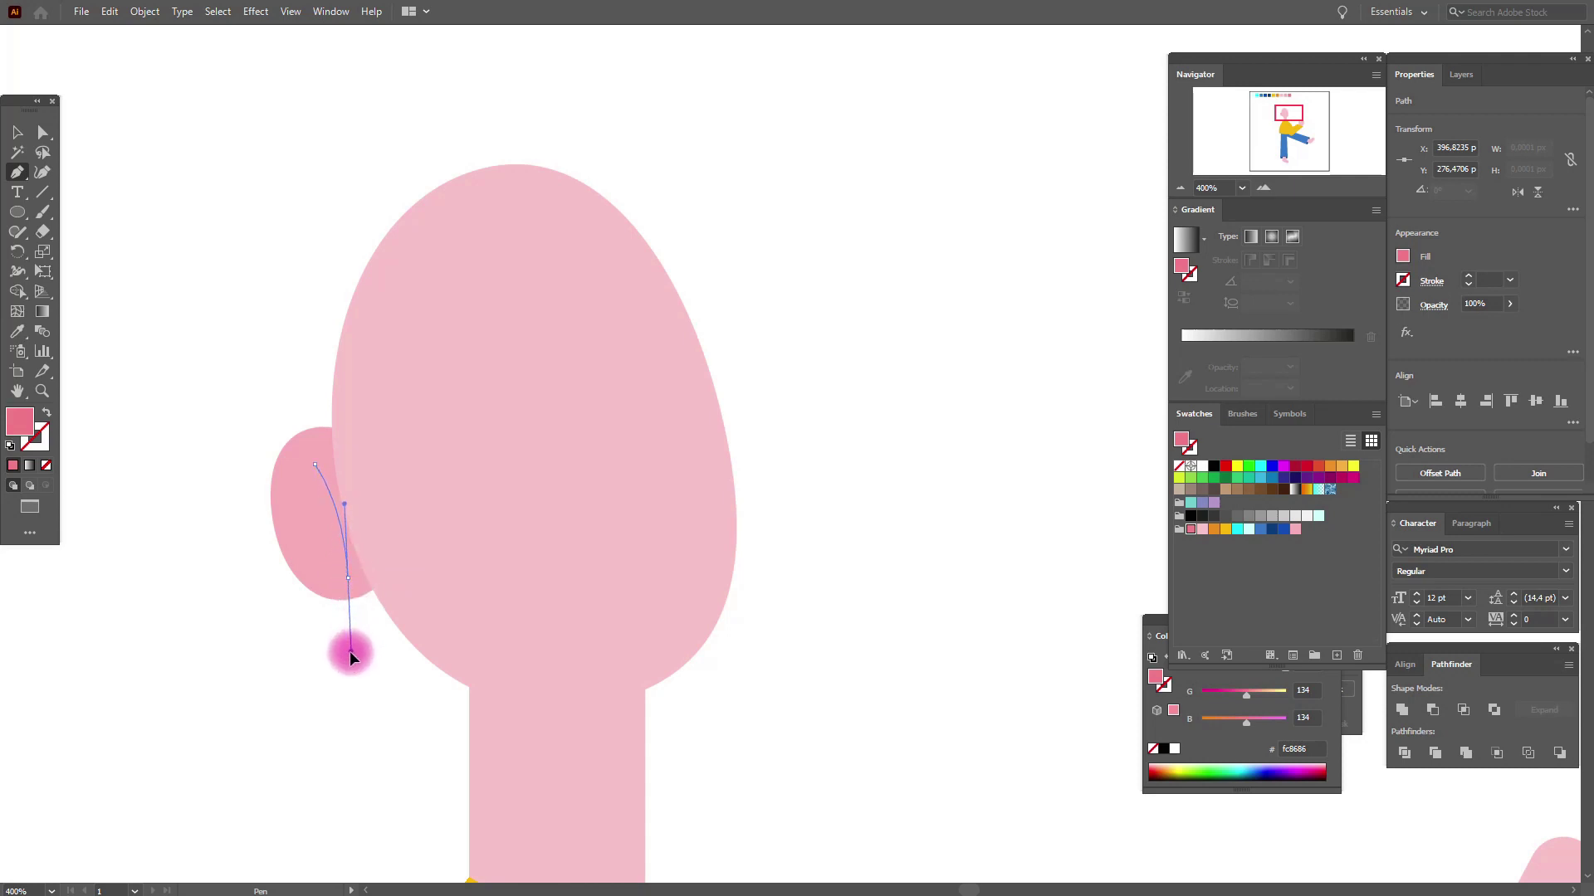
pyautogui.moveTo(347, 578); pyautogui.dragTo(315, 470)
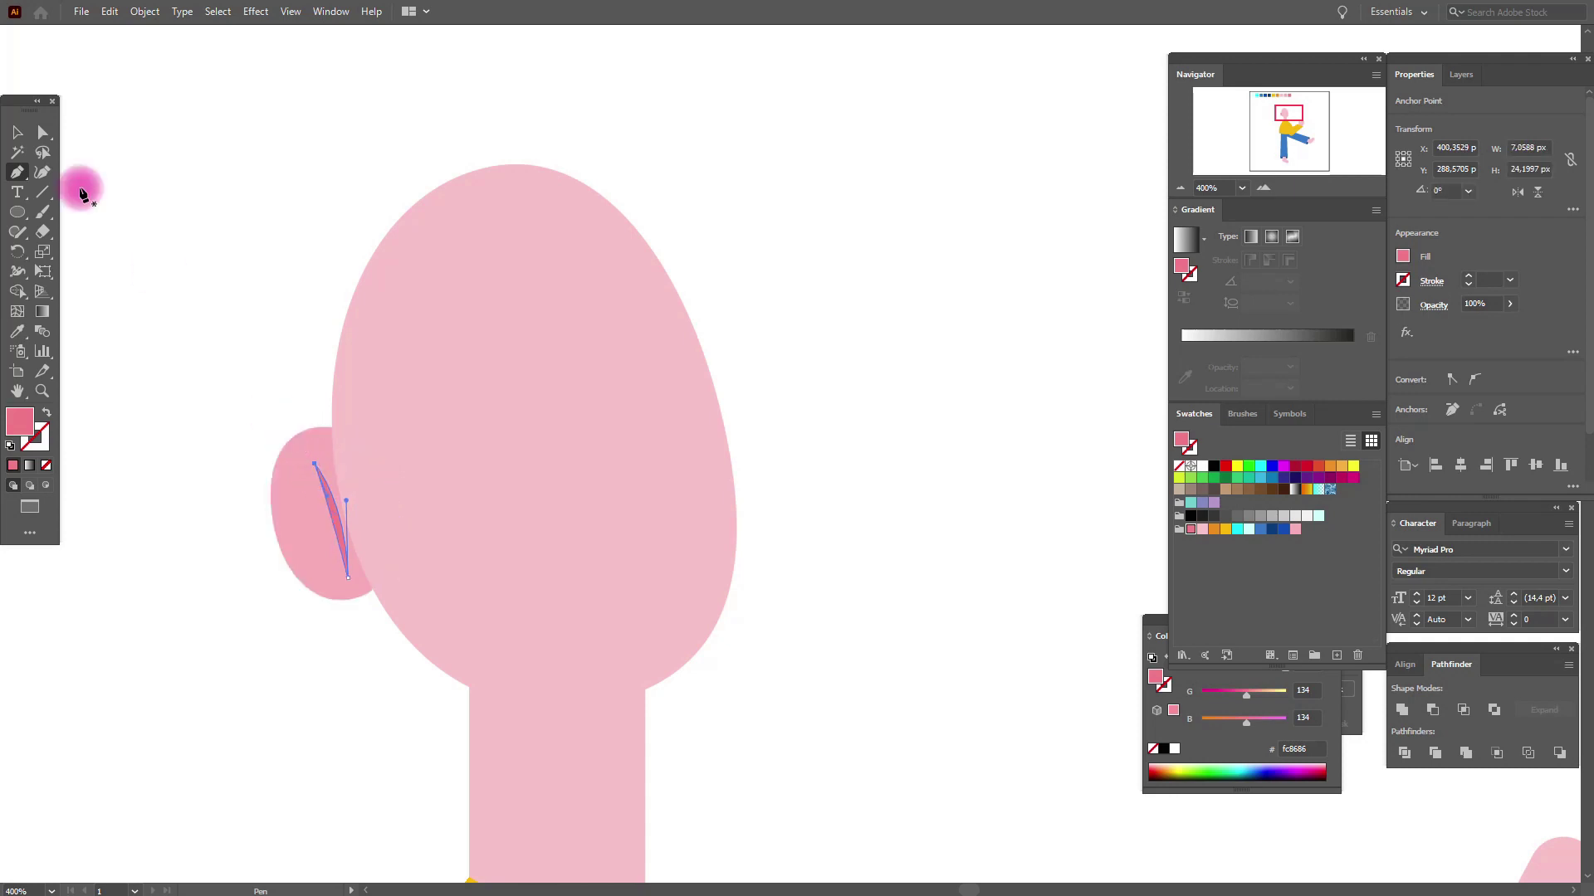
# Draw a second inner-ear crescent path ending in a sharp corner point
pyautogui.click(17, 172)
pyautogui.click(285, 500)
pyautogui.moveTo(335, 529)
pyautogui.mouseDown()
pyautogui.moveTo(373, 539)
pyautogui.moveTo(337, 525)
pyautogui.mouseUp()
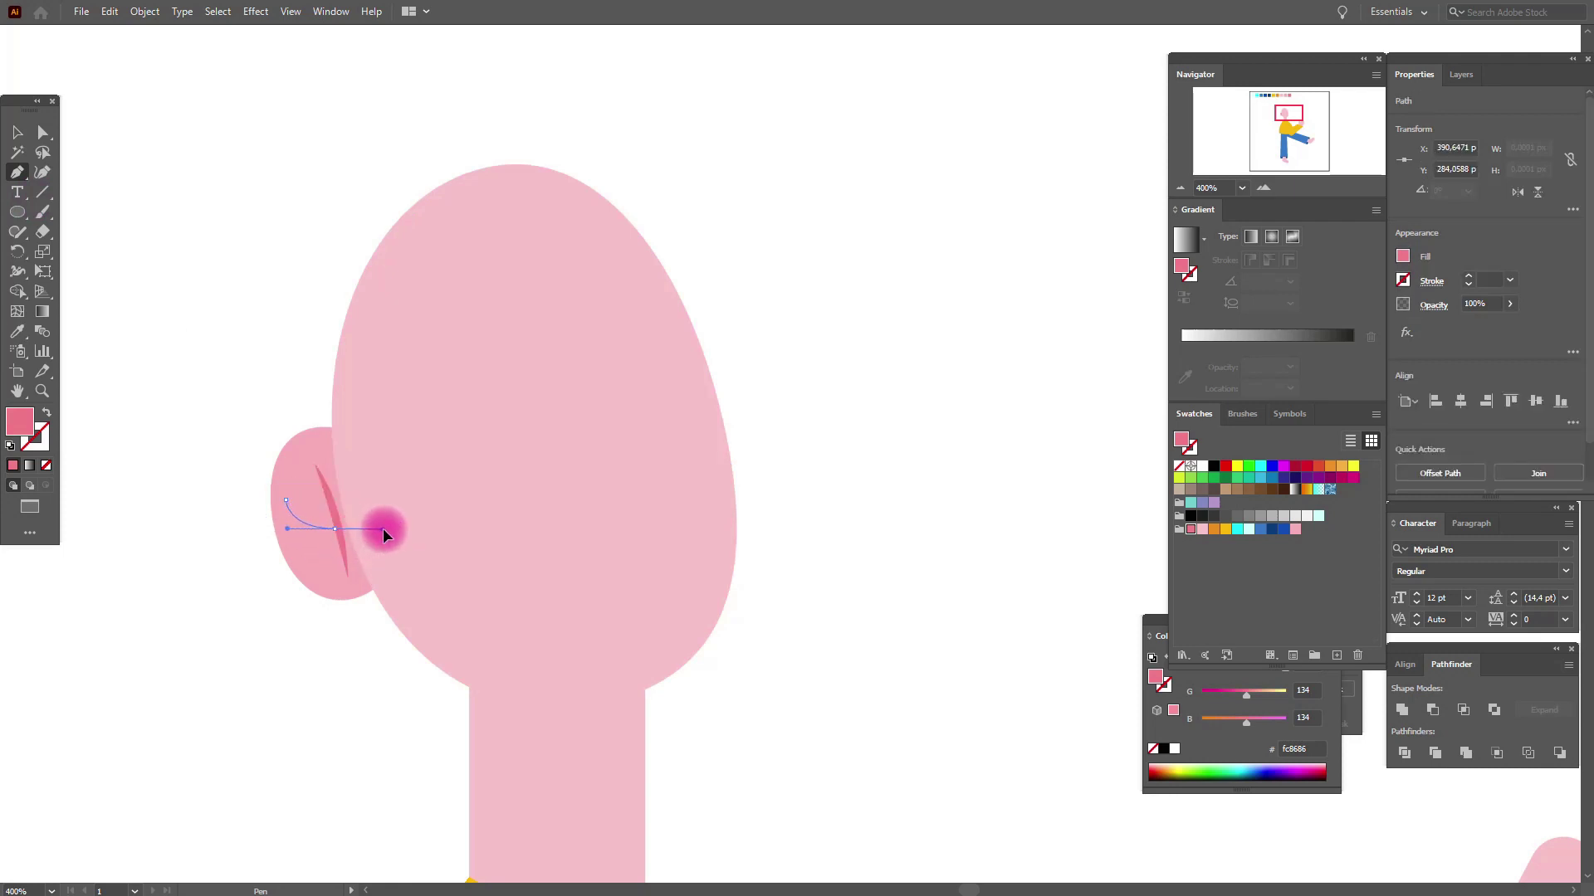
pyautogui.click(336, 527)
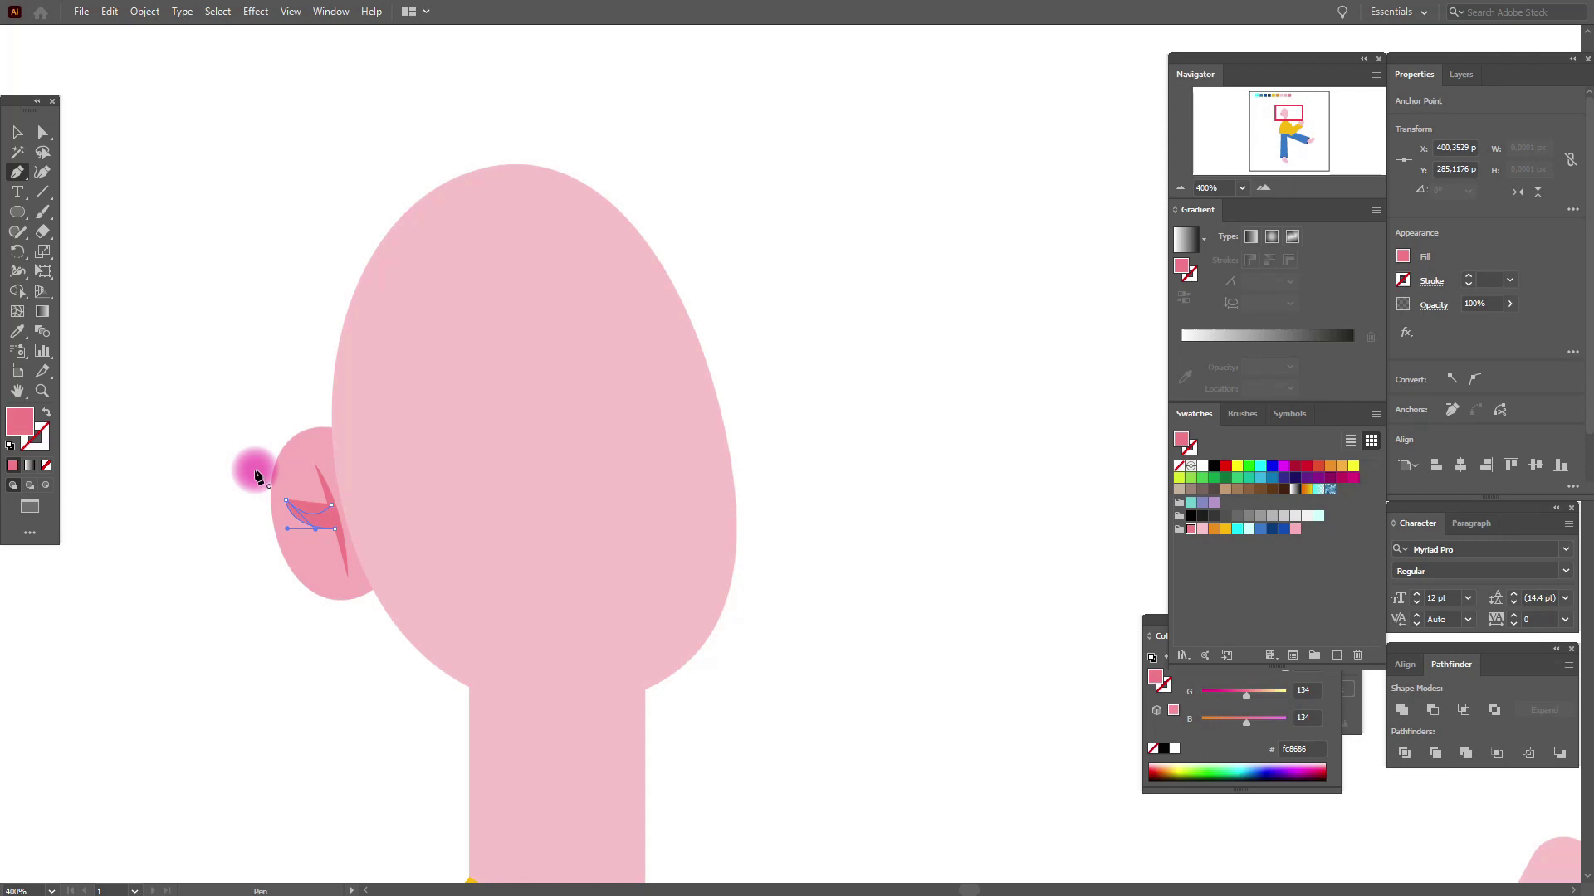
pyautogui.click(18, 132)
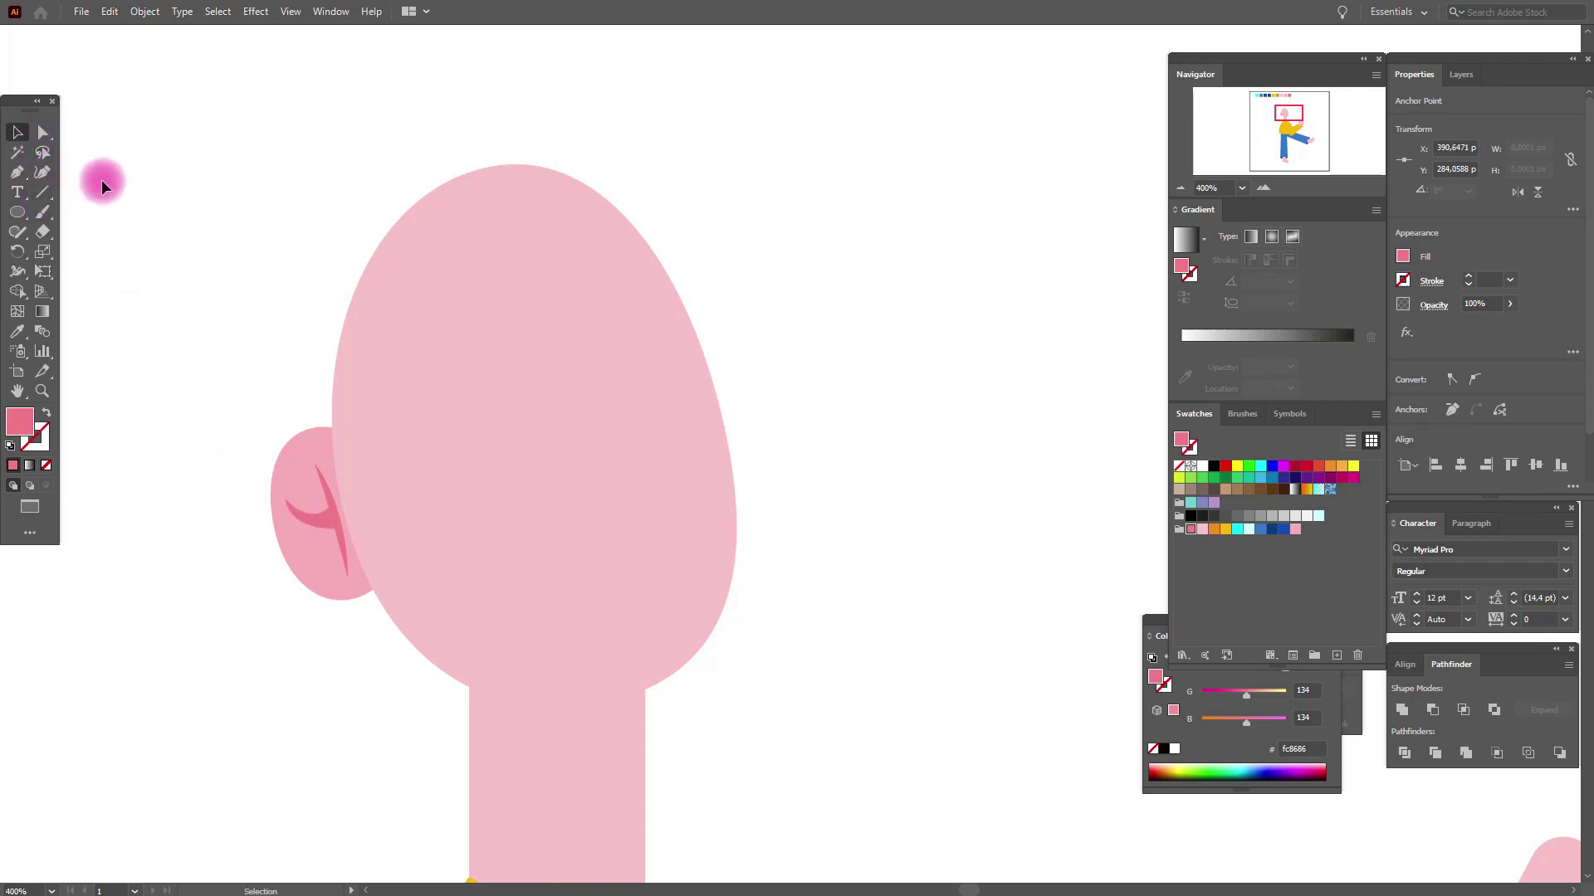
# Add an anchor point to the inner-ear line and pull it to merge with the crescent
pyautogui.click(329, 498)
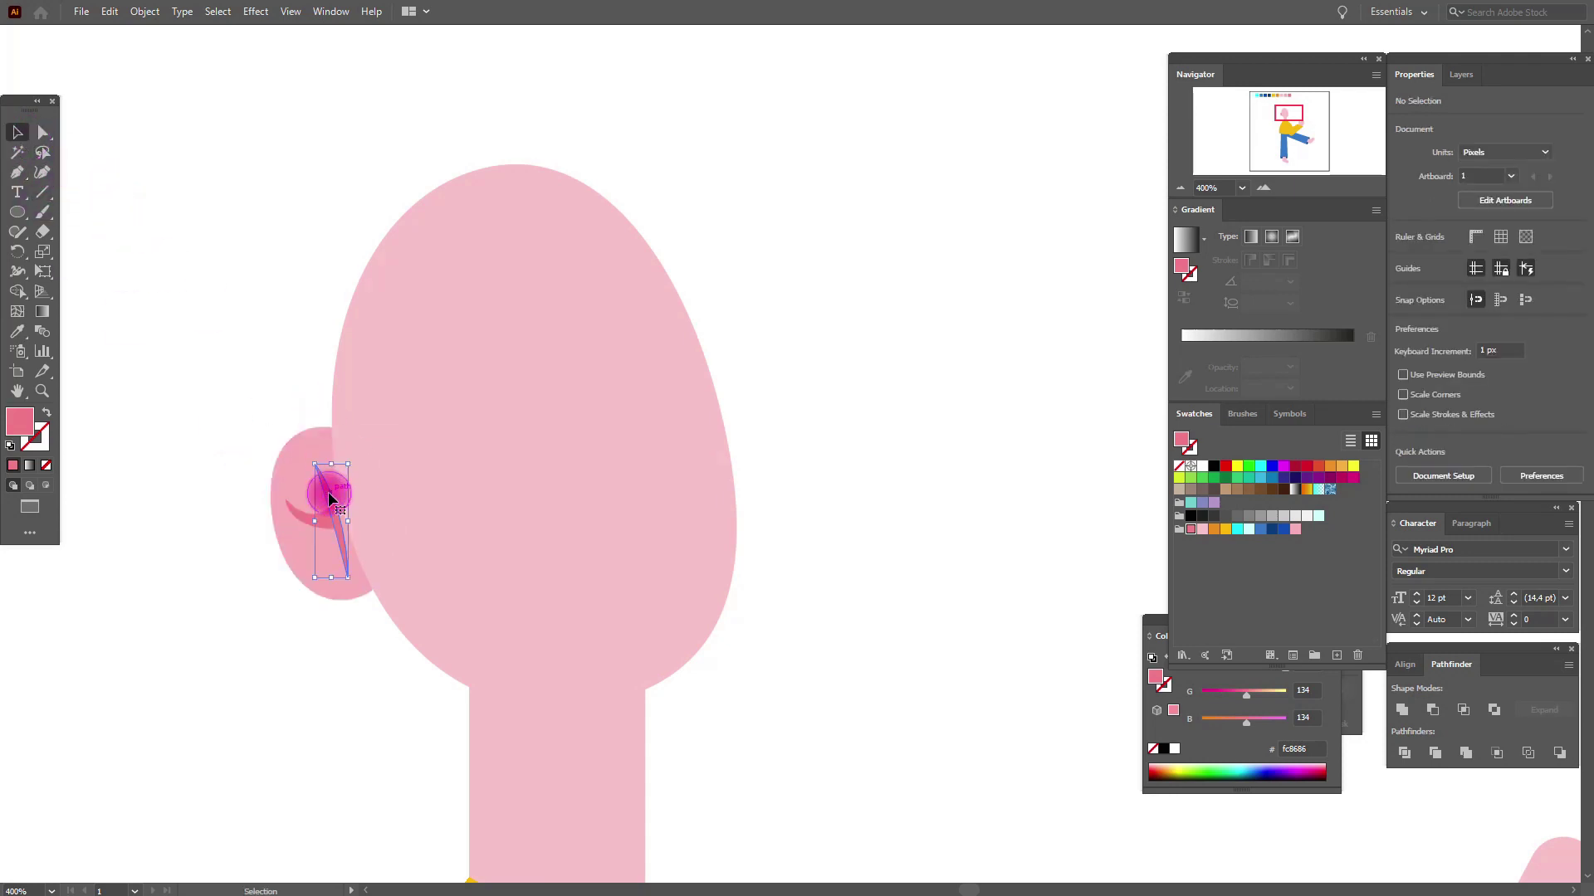
pyautogui.hotkey('ctrl', '=')
pyautogui.hotkey('ctrl', '=')
pyautogui.hotkey('ctrl', '=')
pyautogui.click(42, 391)
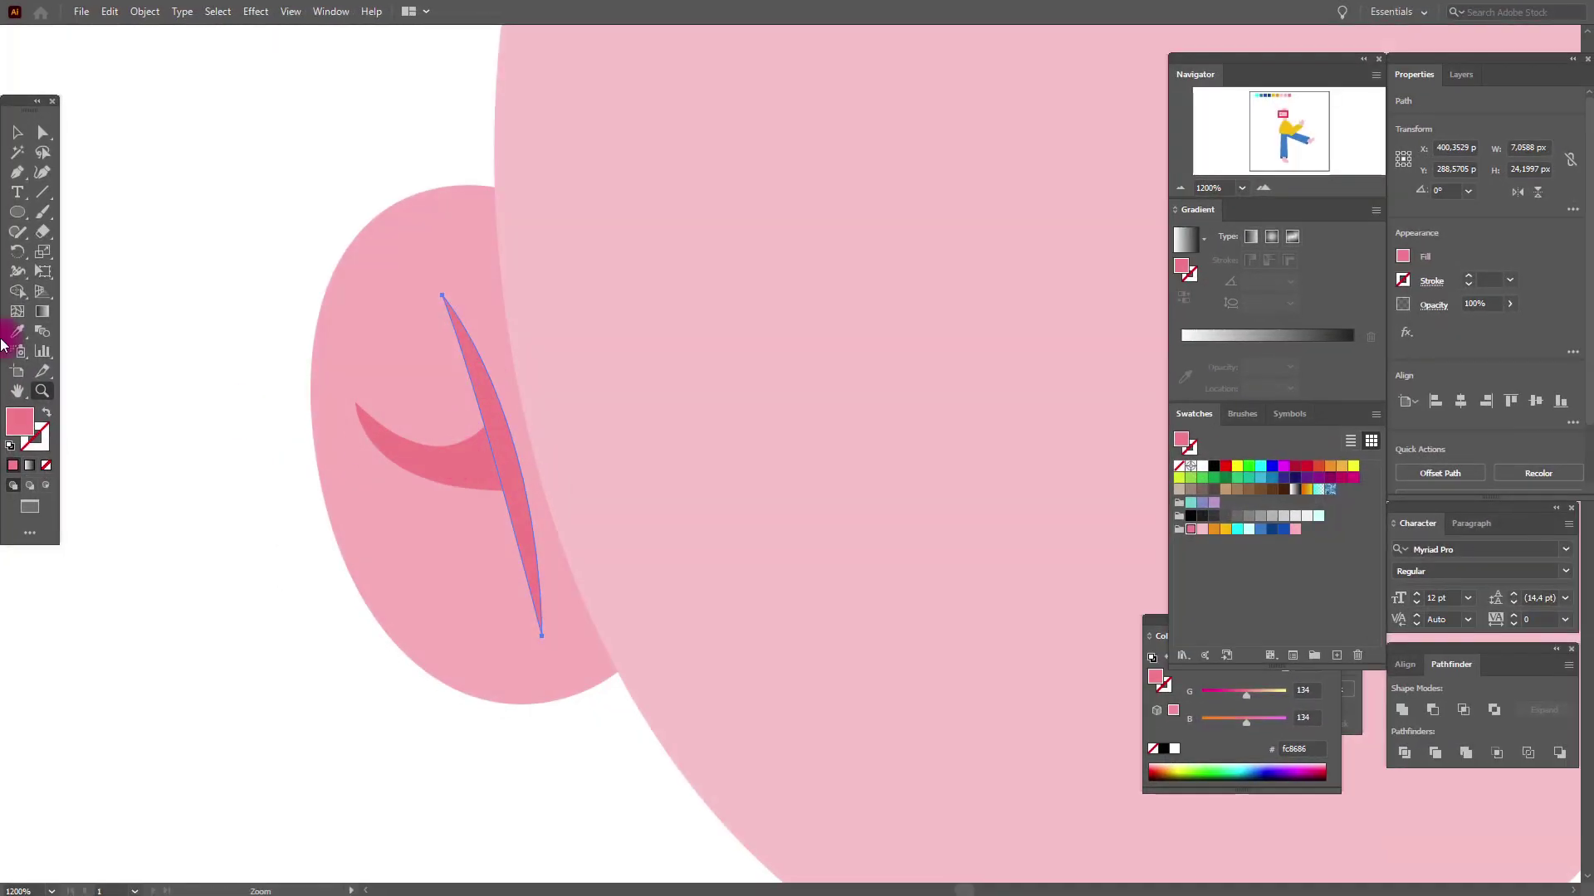
pyautogui.click(16, 173)
pyautogui.click(76, 196)
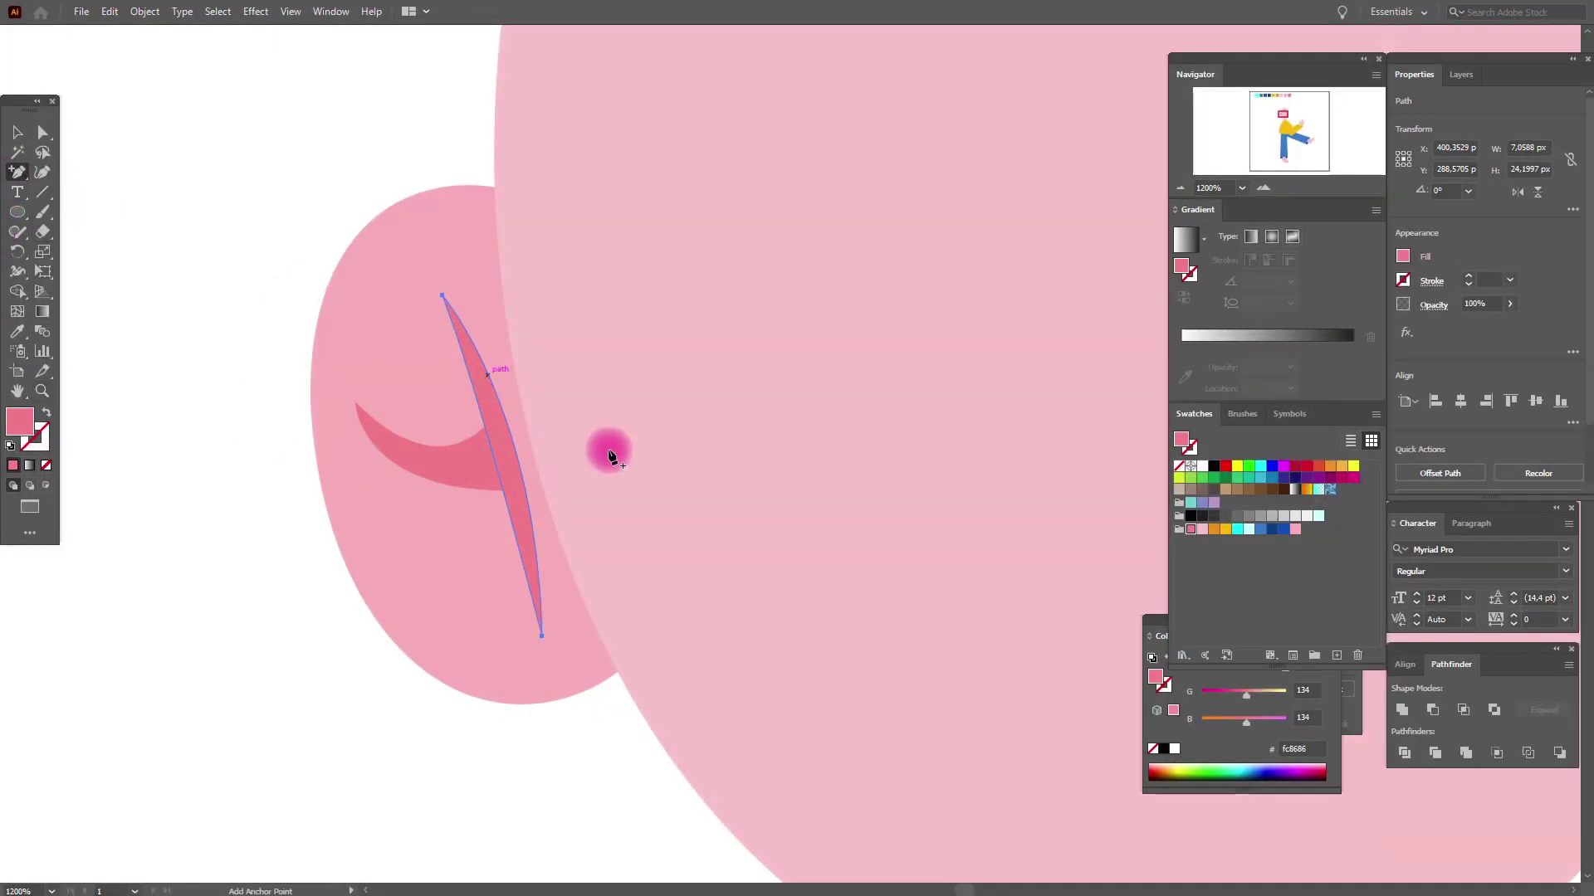
pyautogui.click(494, 457)
pyautogui.click(38, 139)
pyautogui.click(249, 220)
pyautogui.moveTo(490, 445); pyautogui.dragTo(486, 463)
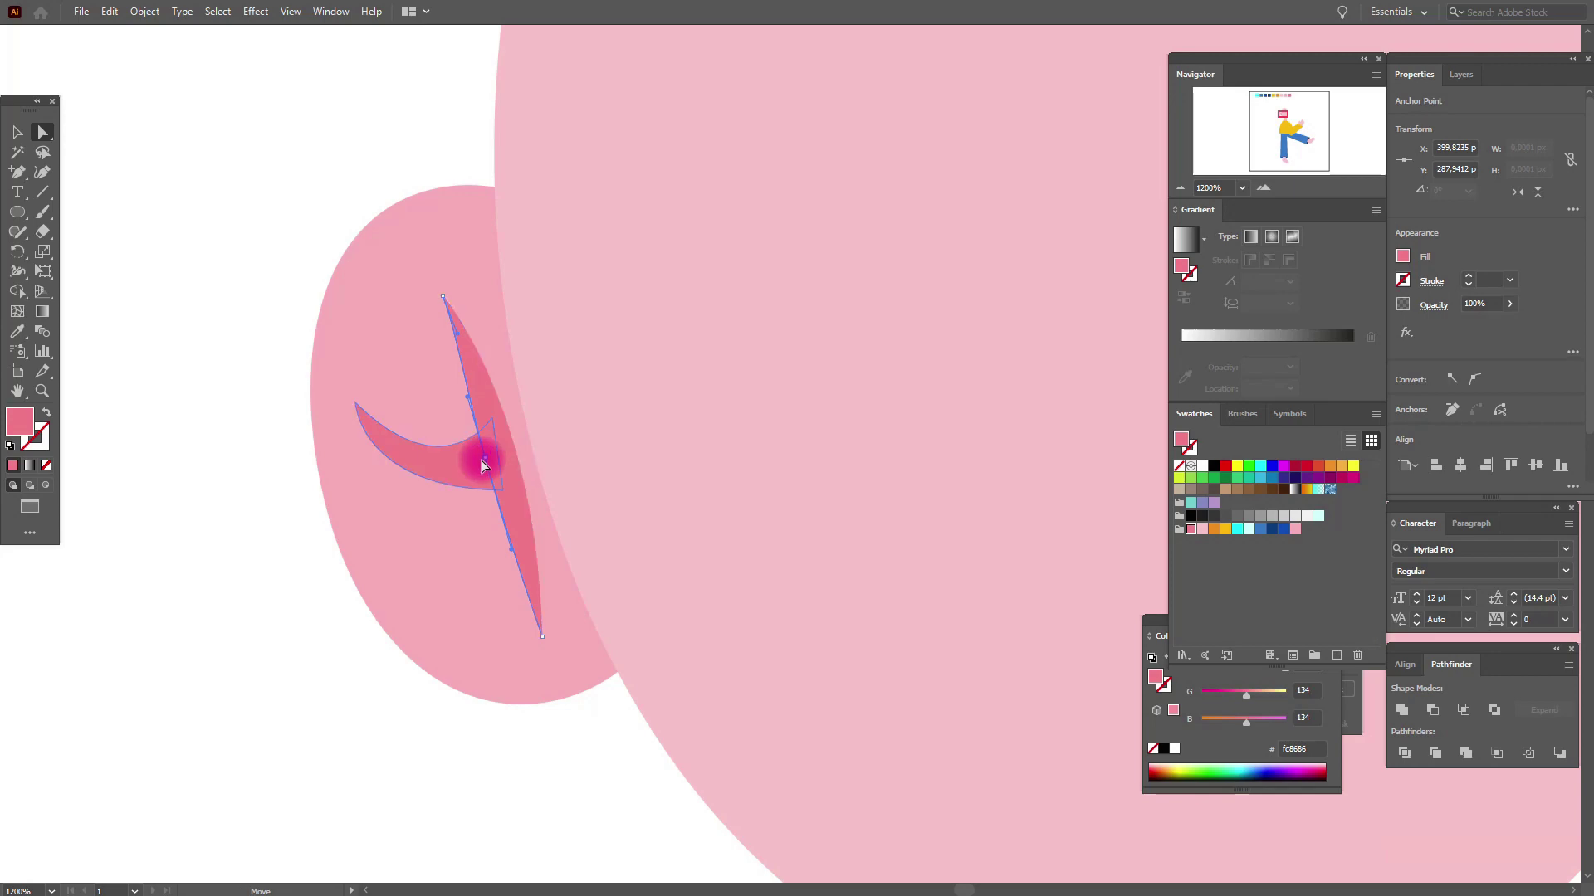
pyautogui.click(200, 418)
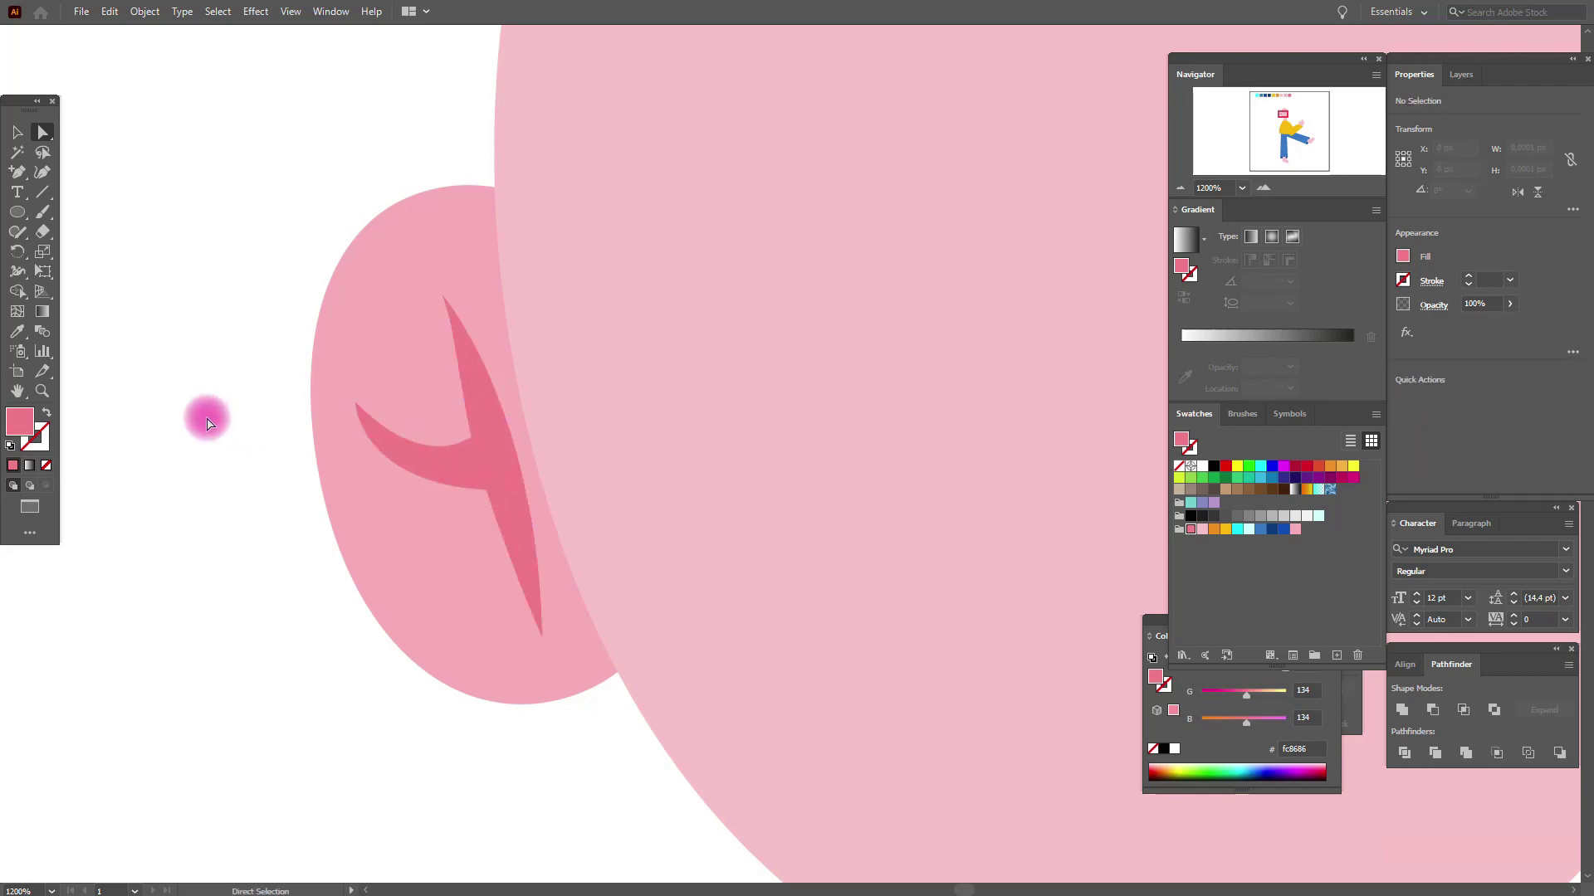
# At 65% zoom, shrink both inner-ear marks proportionally and move them about 20 px higher
pyautogui.click(35, 888)
pyautogui.write('65')
pyautogui.press('Return')
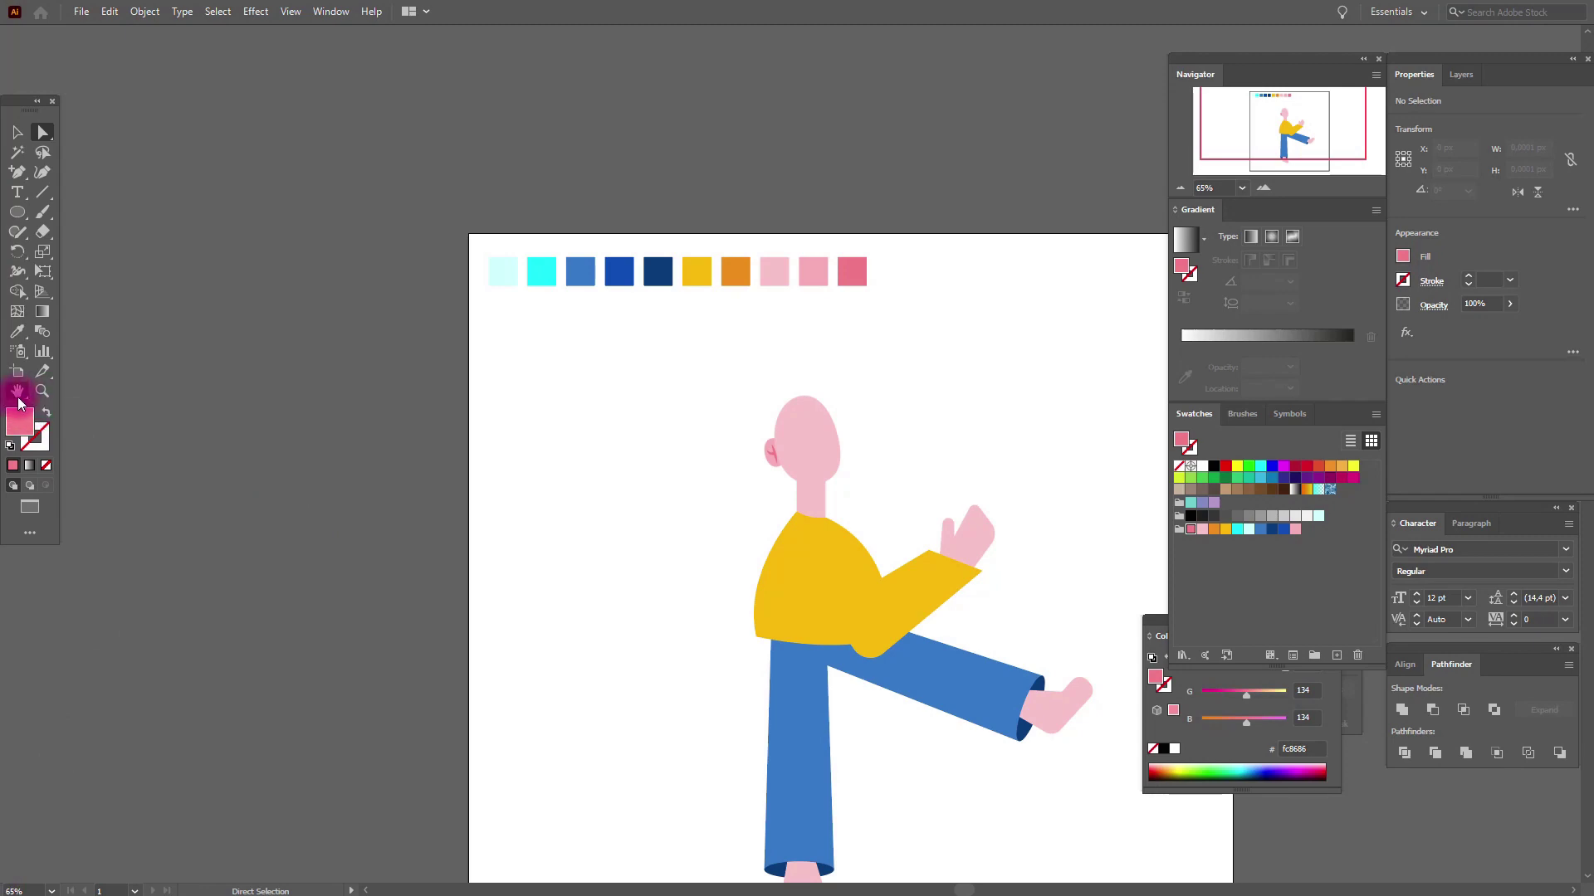
pyautogui.click(16, 391)
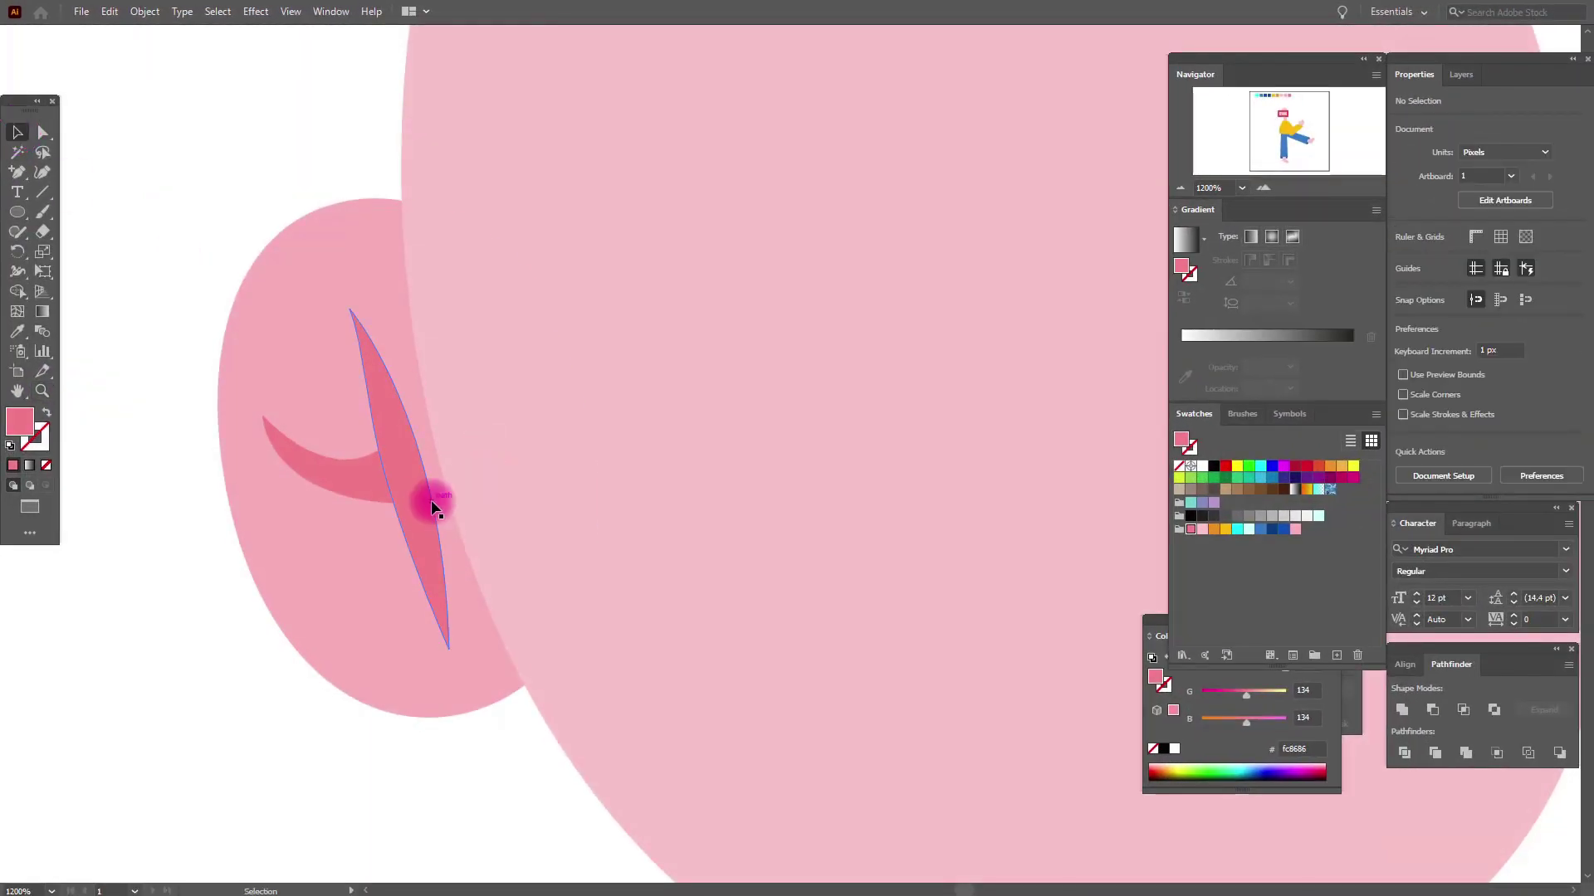
pyautogui.click(414, 505)
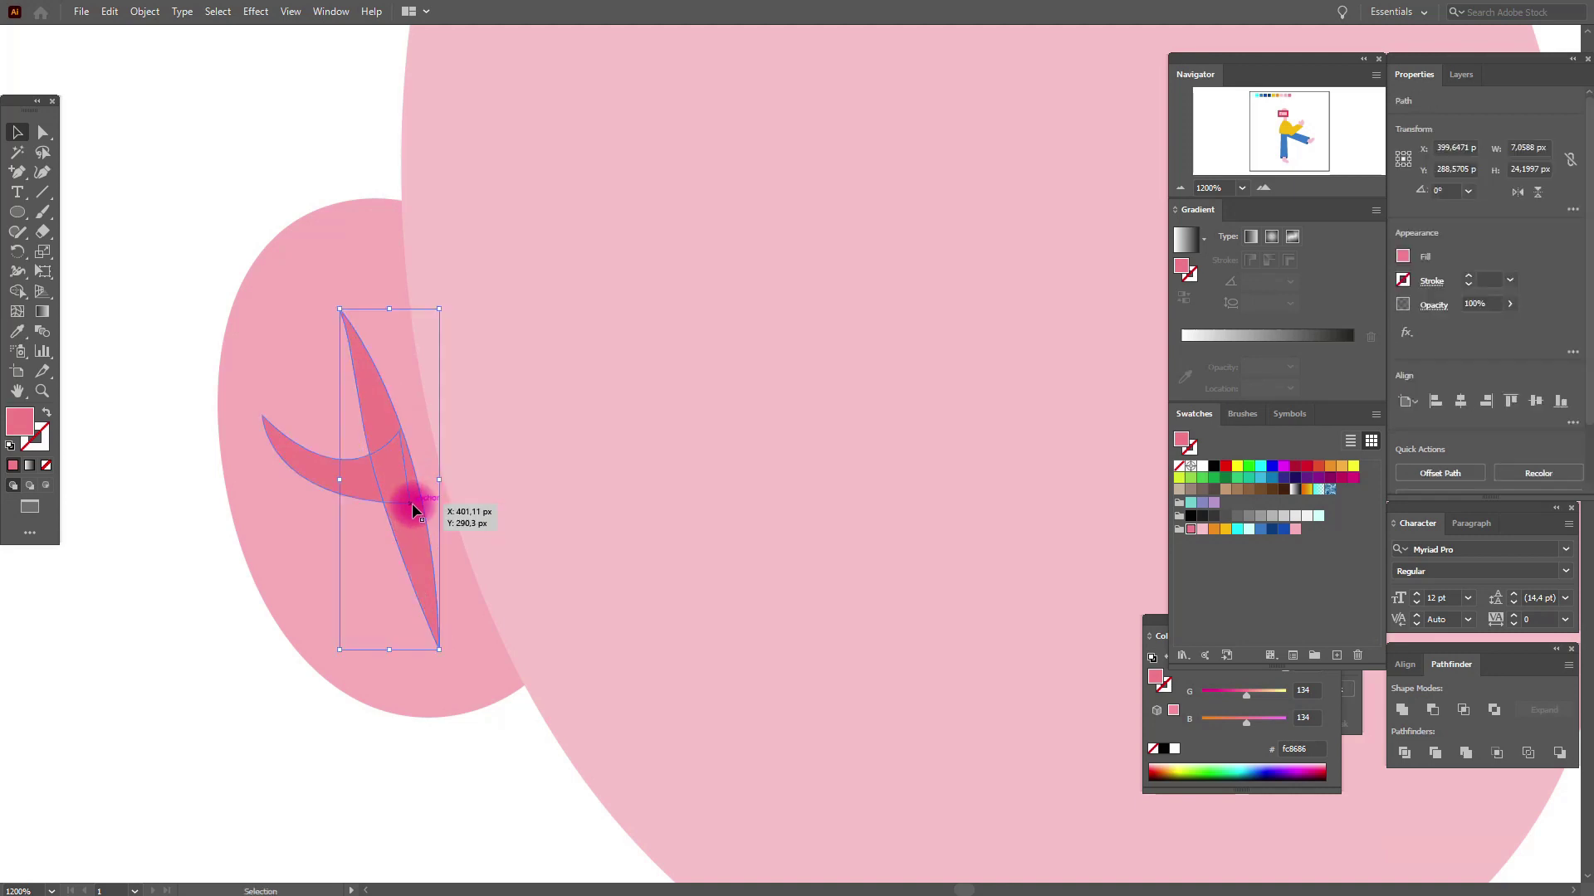
pyautogui.click(340, 488)
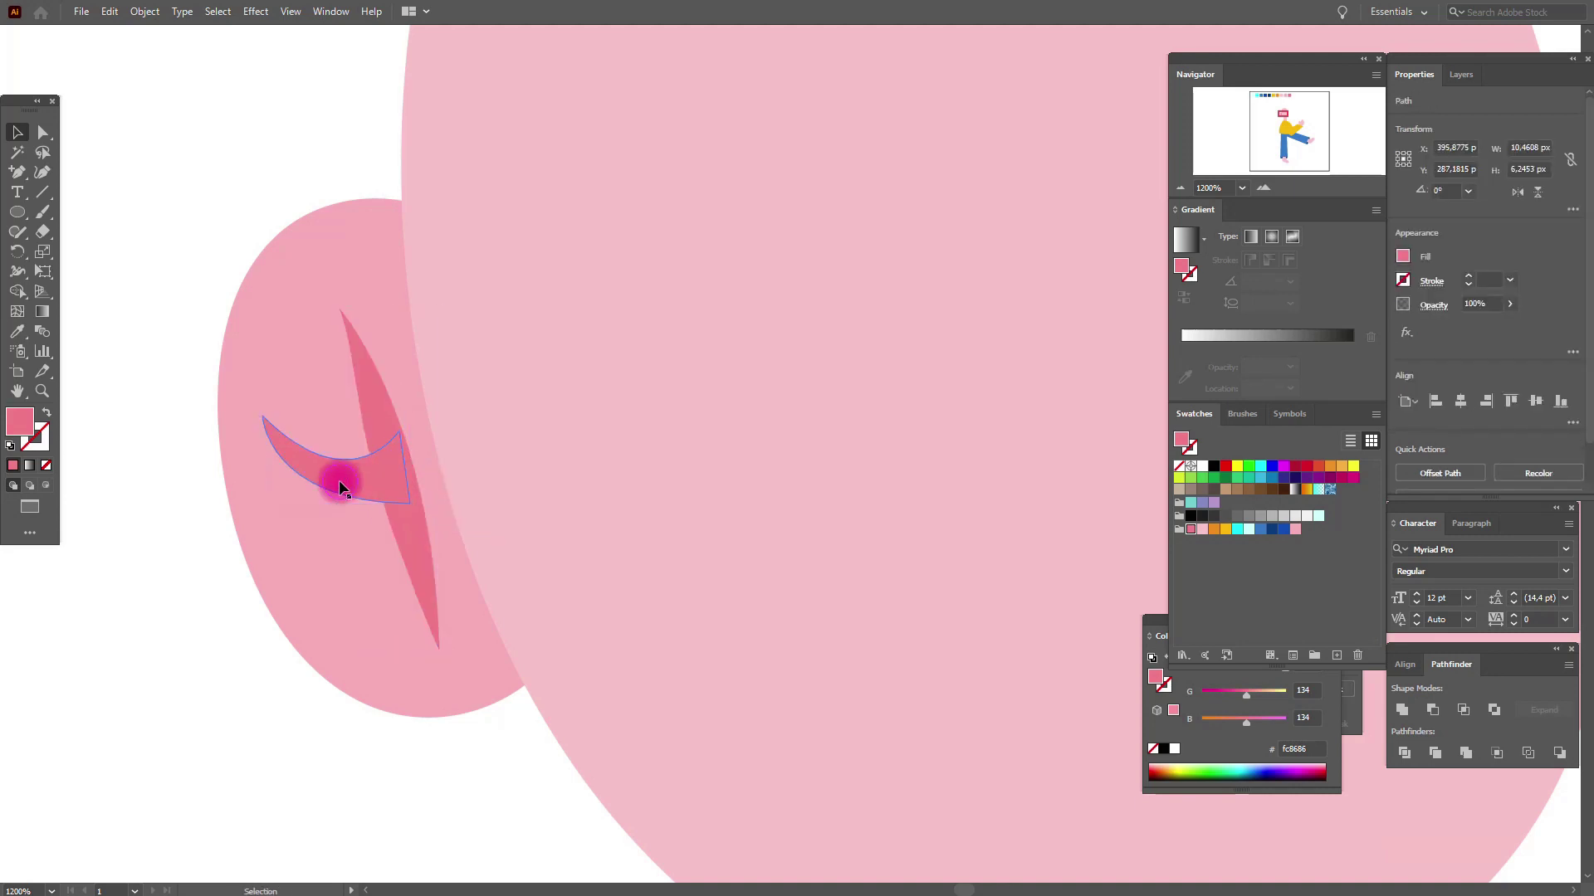
pyautogui.click(372, 407)
pyautogui.keyDown('shift'); pyautogui.click(328, 477); pyautogui.keyUp('shift')
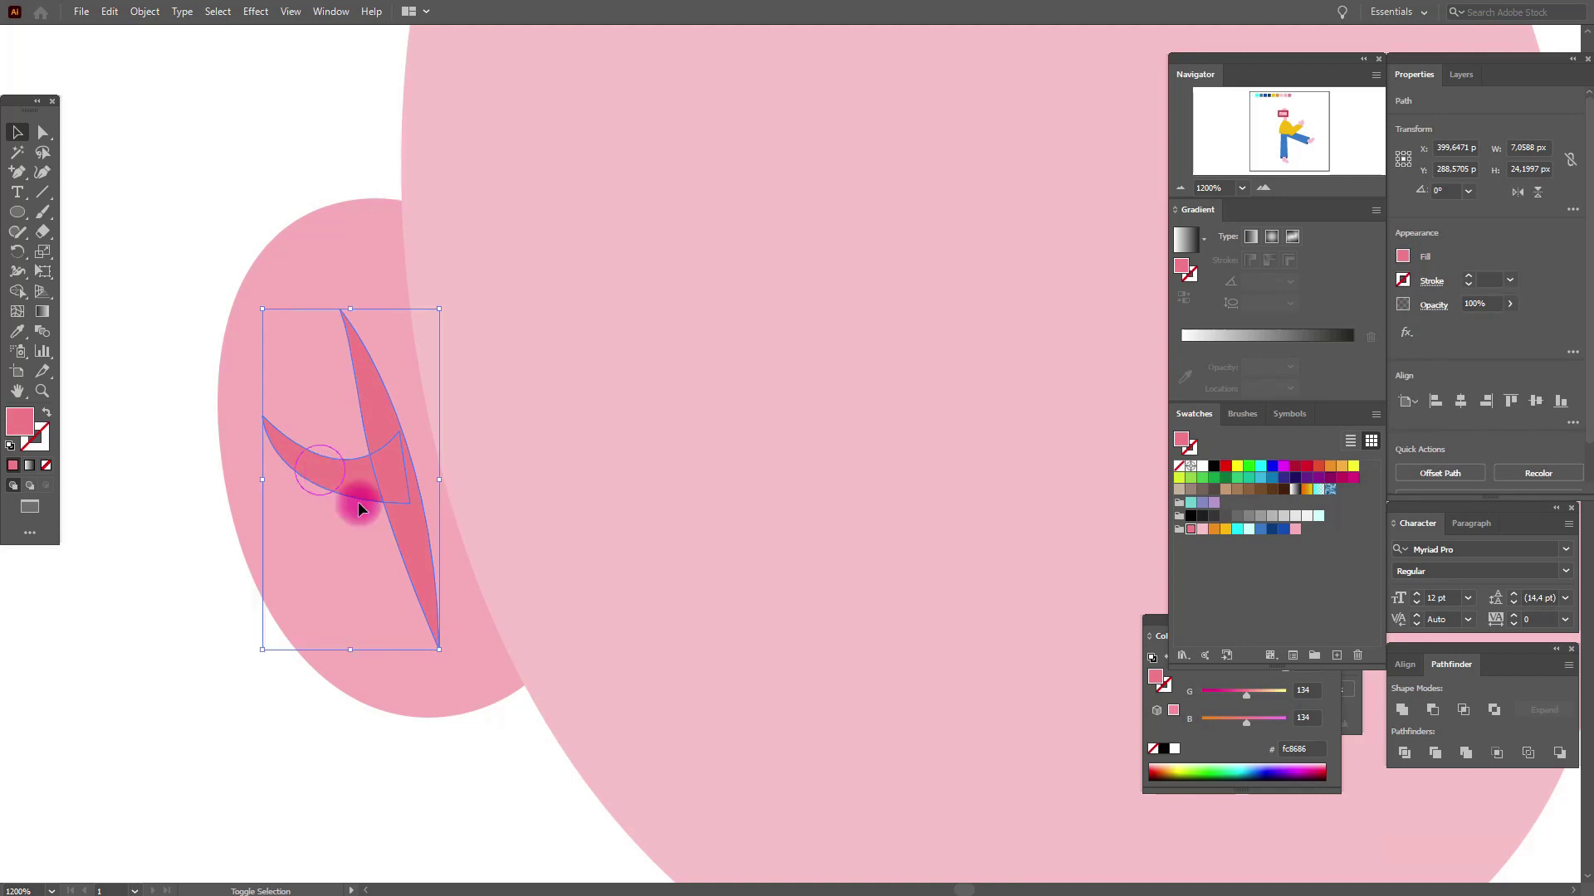
pyautogui.moveTo(350, 310); pyautogui.dragTo(357, 355)
pyautogui.moveTo(371, 488); pyautogui.dragTo(378, 470)
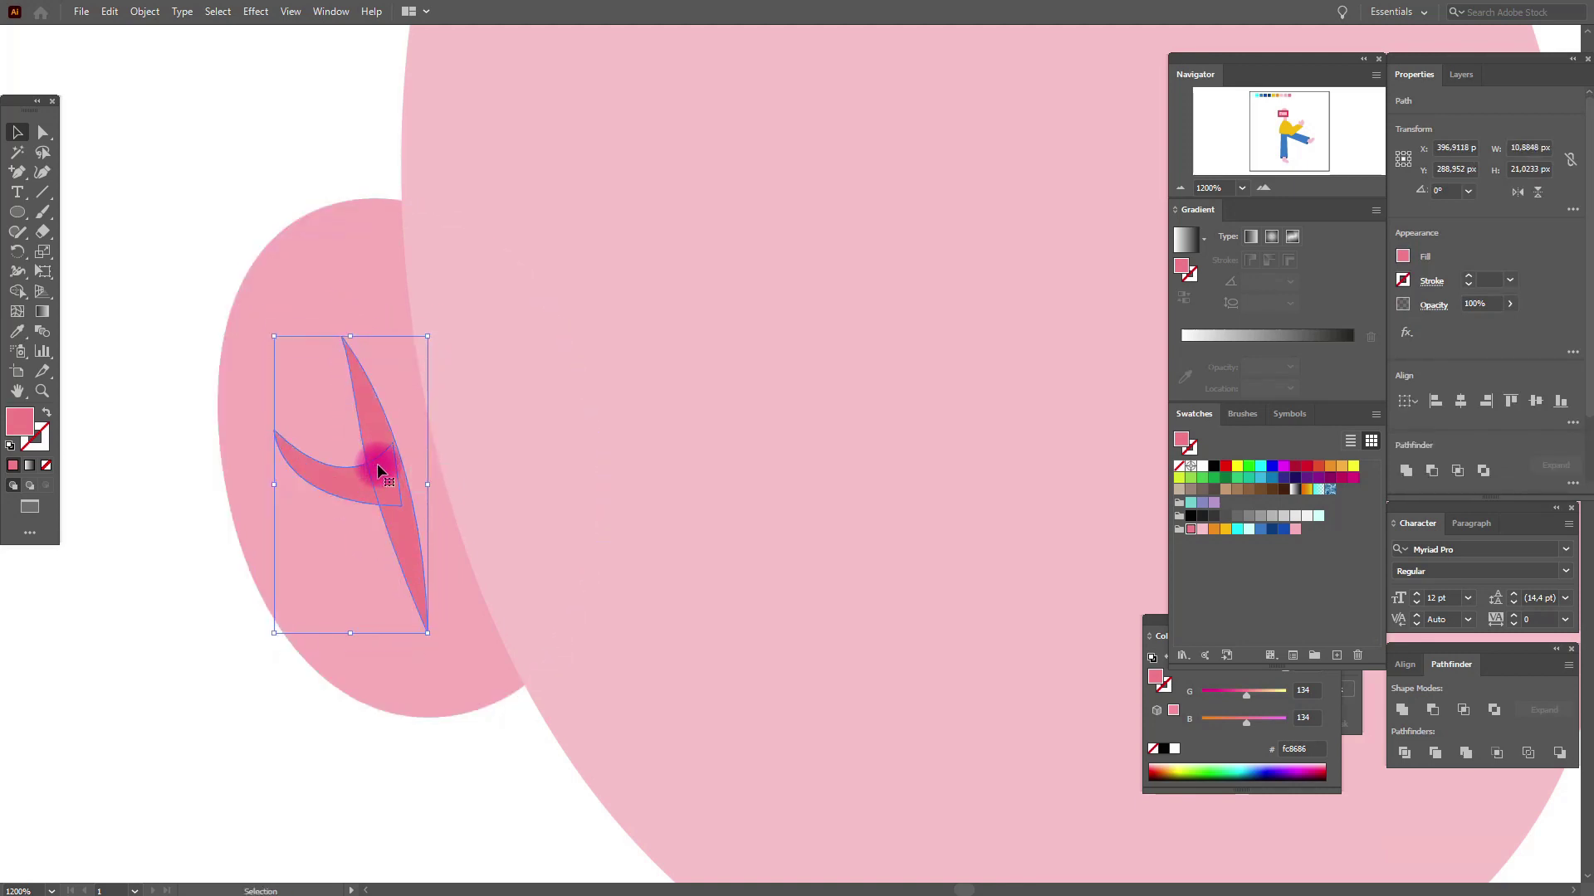
pyautogui.click(146, 334)
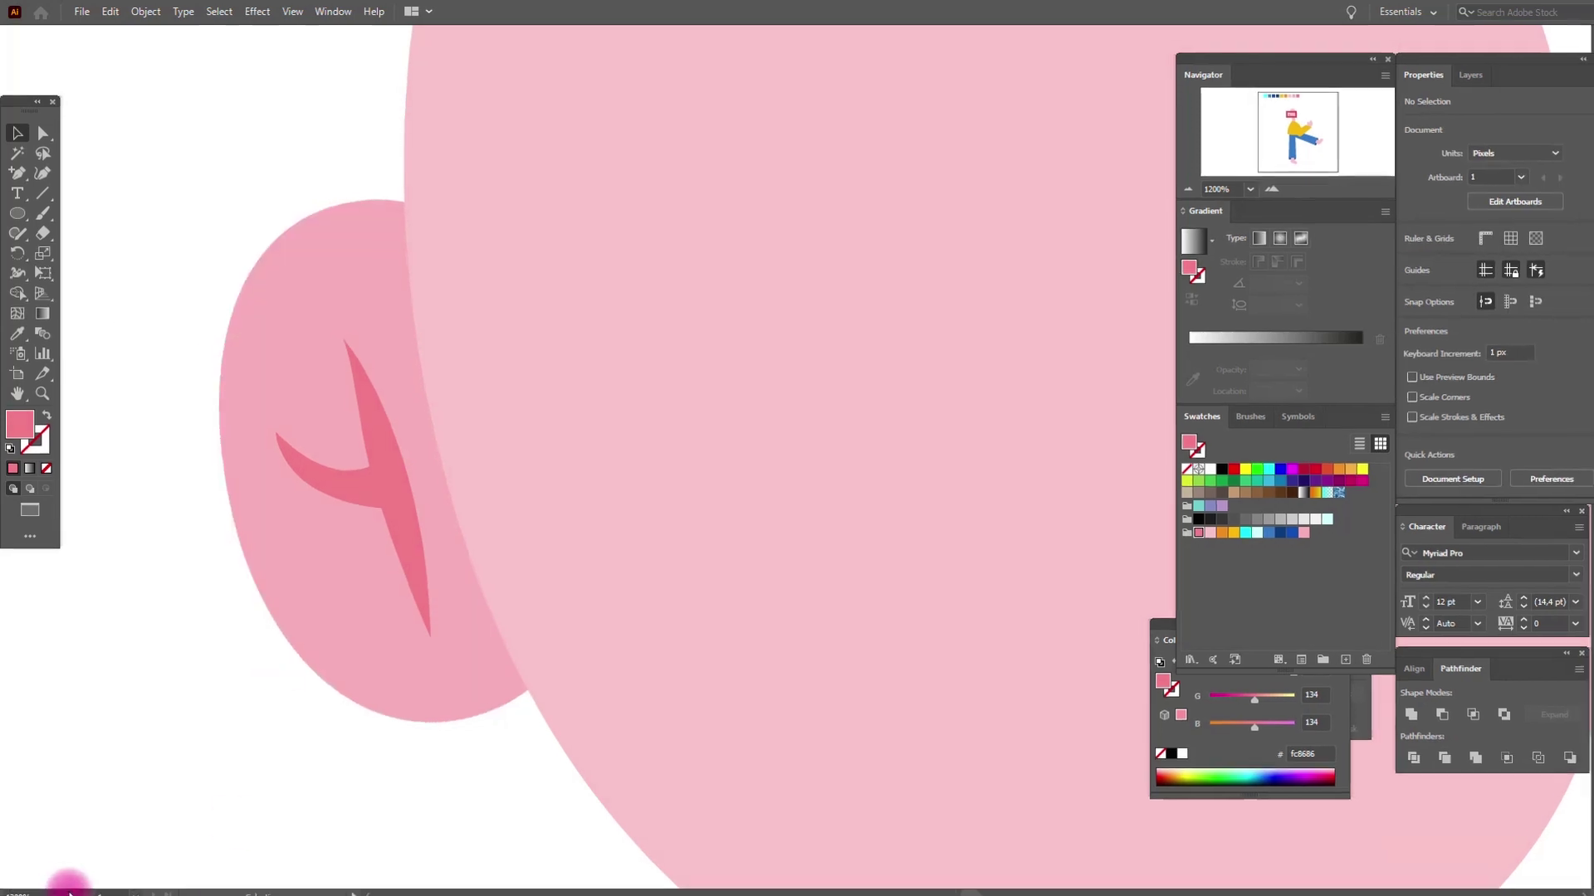
pyautogui.doubleClick(18, 393)
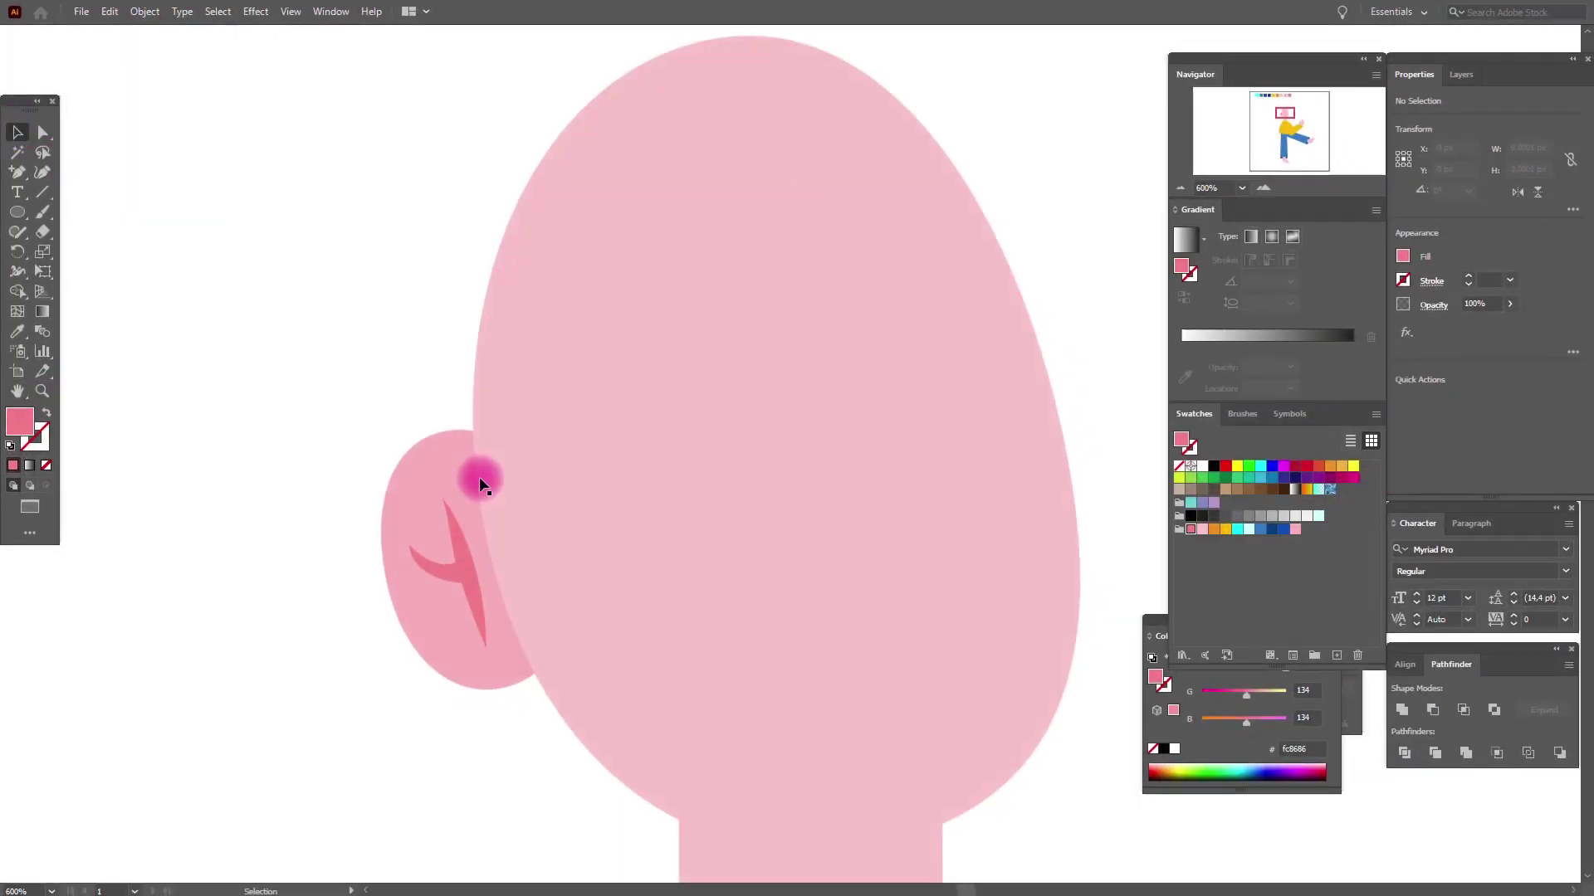
# Move the ear ellipse slightly right and shrink the small dark inner-ear mark
pyautogui.moveTo(441, 465); pyautogui.dragTo(457, 470)
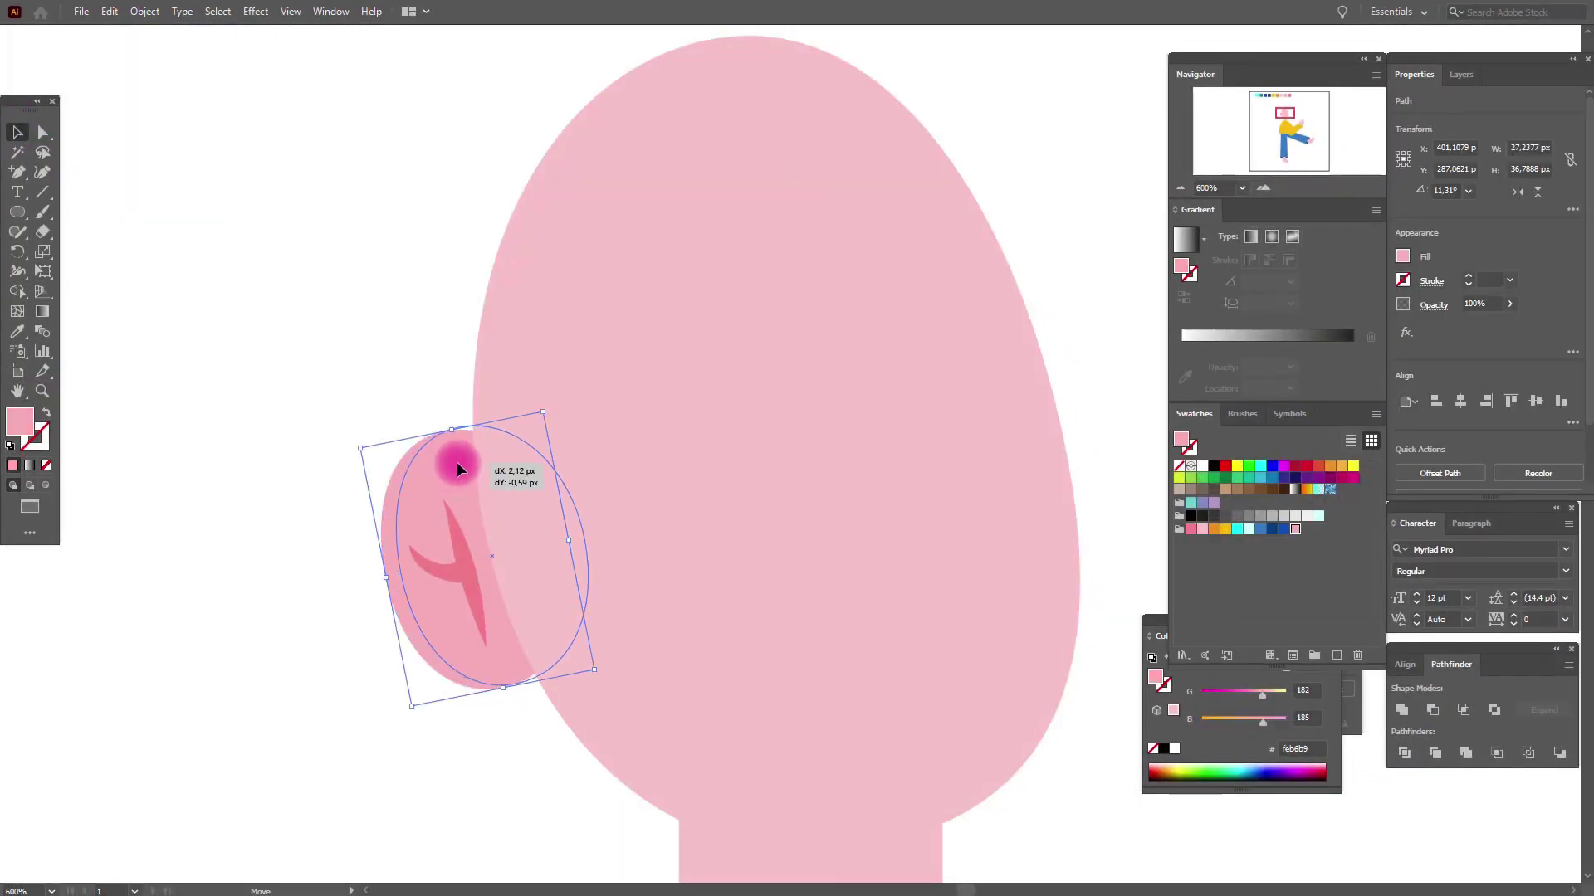
pyautogui.moveTo(457, 469); pyautogui.dragTo(464, 468)
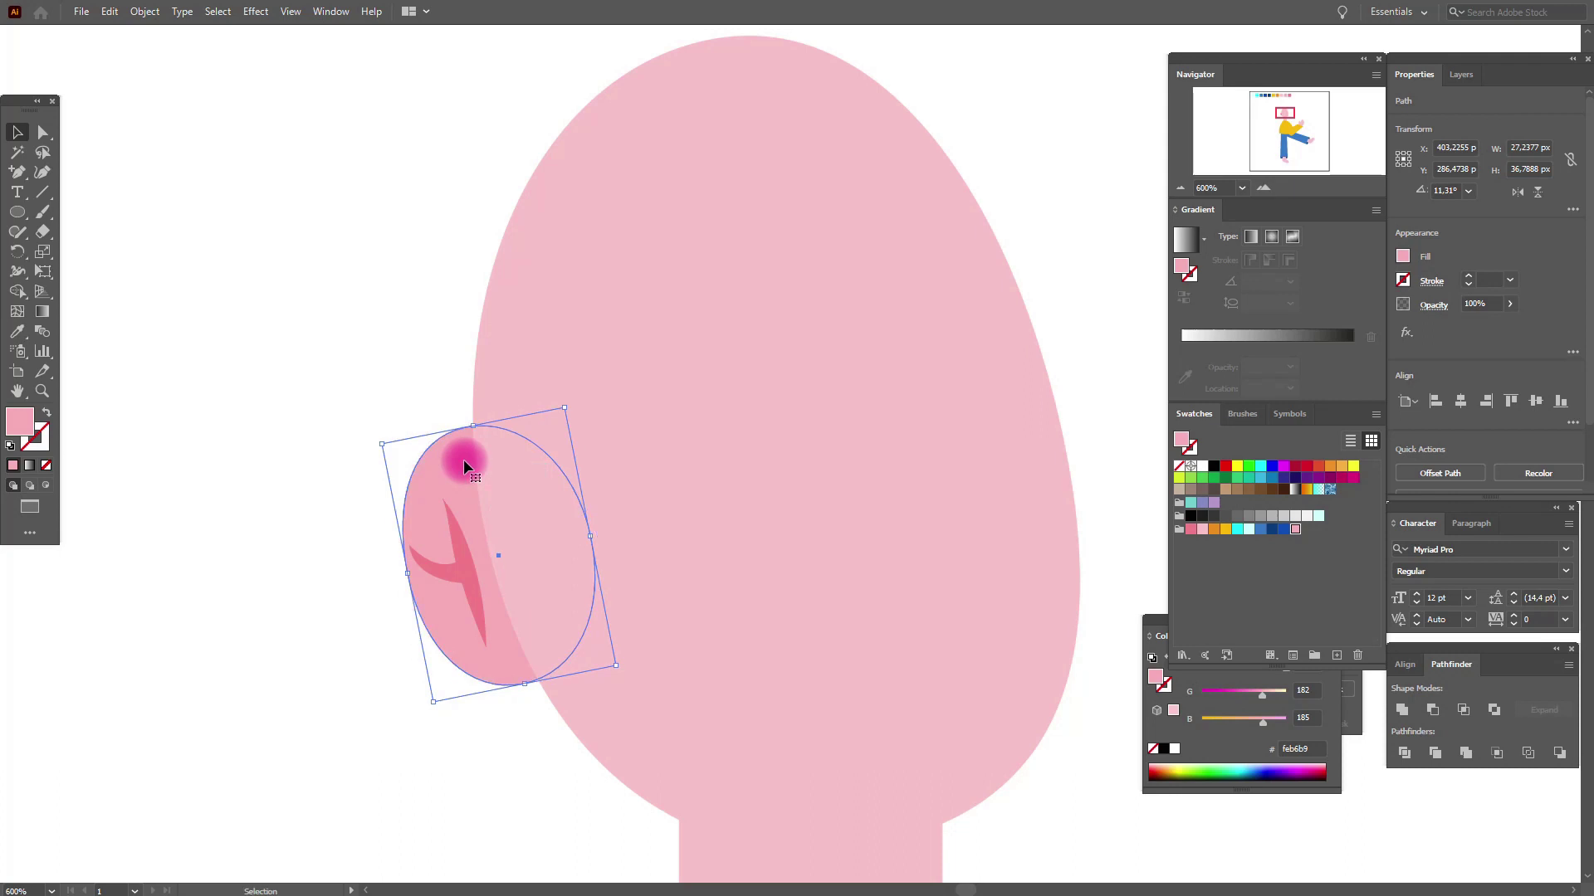
pyautogui.click(456, 564)
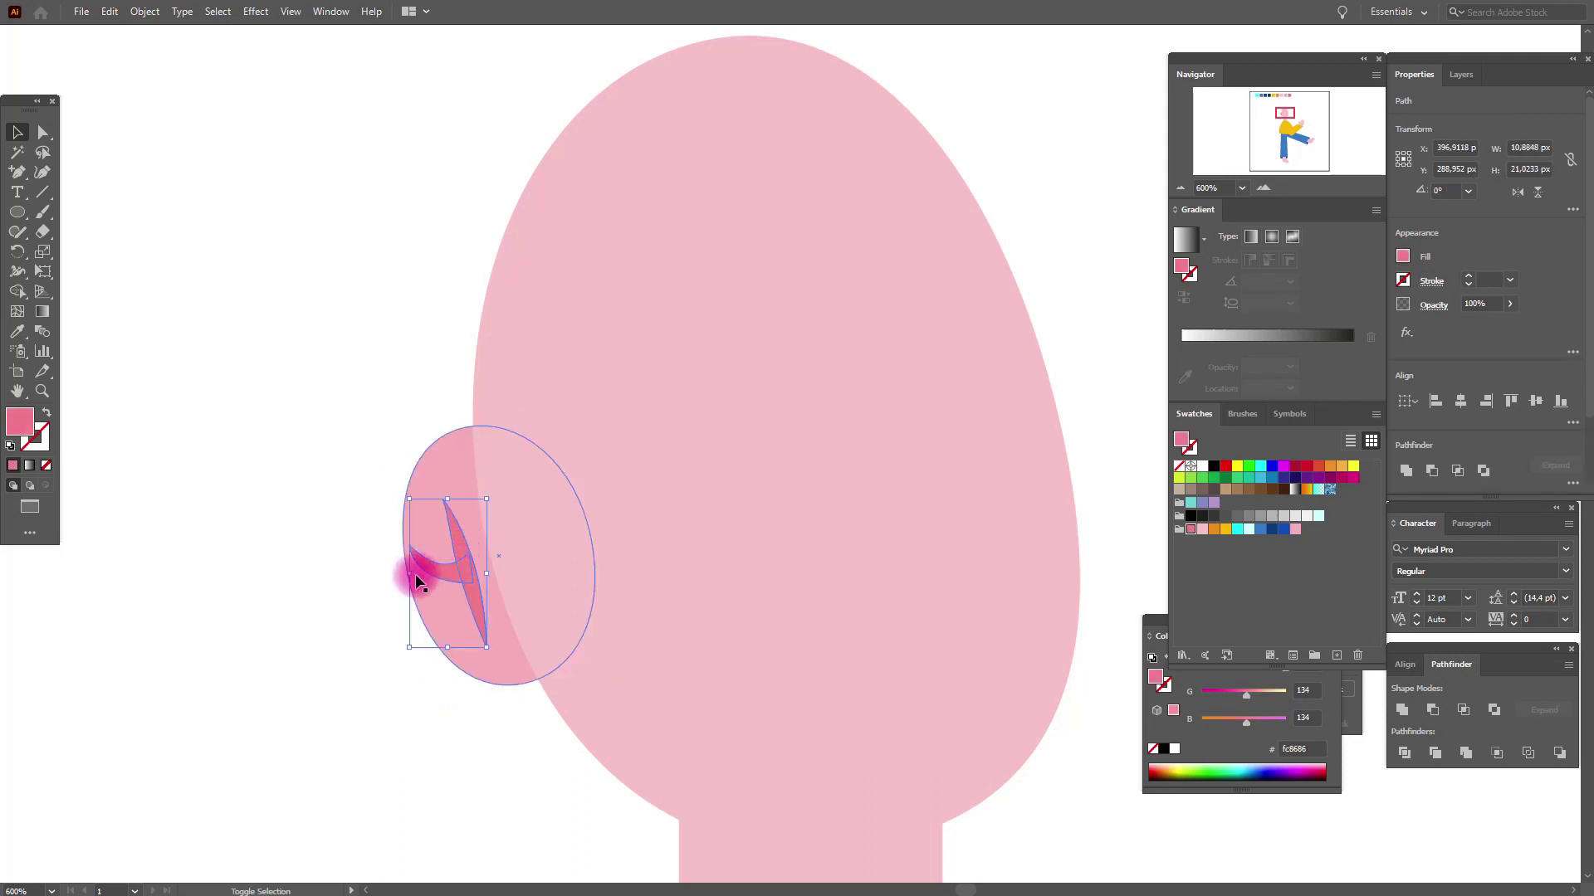
pyautogui.moveTo(409, 573); pyautogui.dragTo(420, 572)
# Pull the ear's top anchor point down slightly with Direct Selection
pyautogui.click(432, 473)
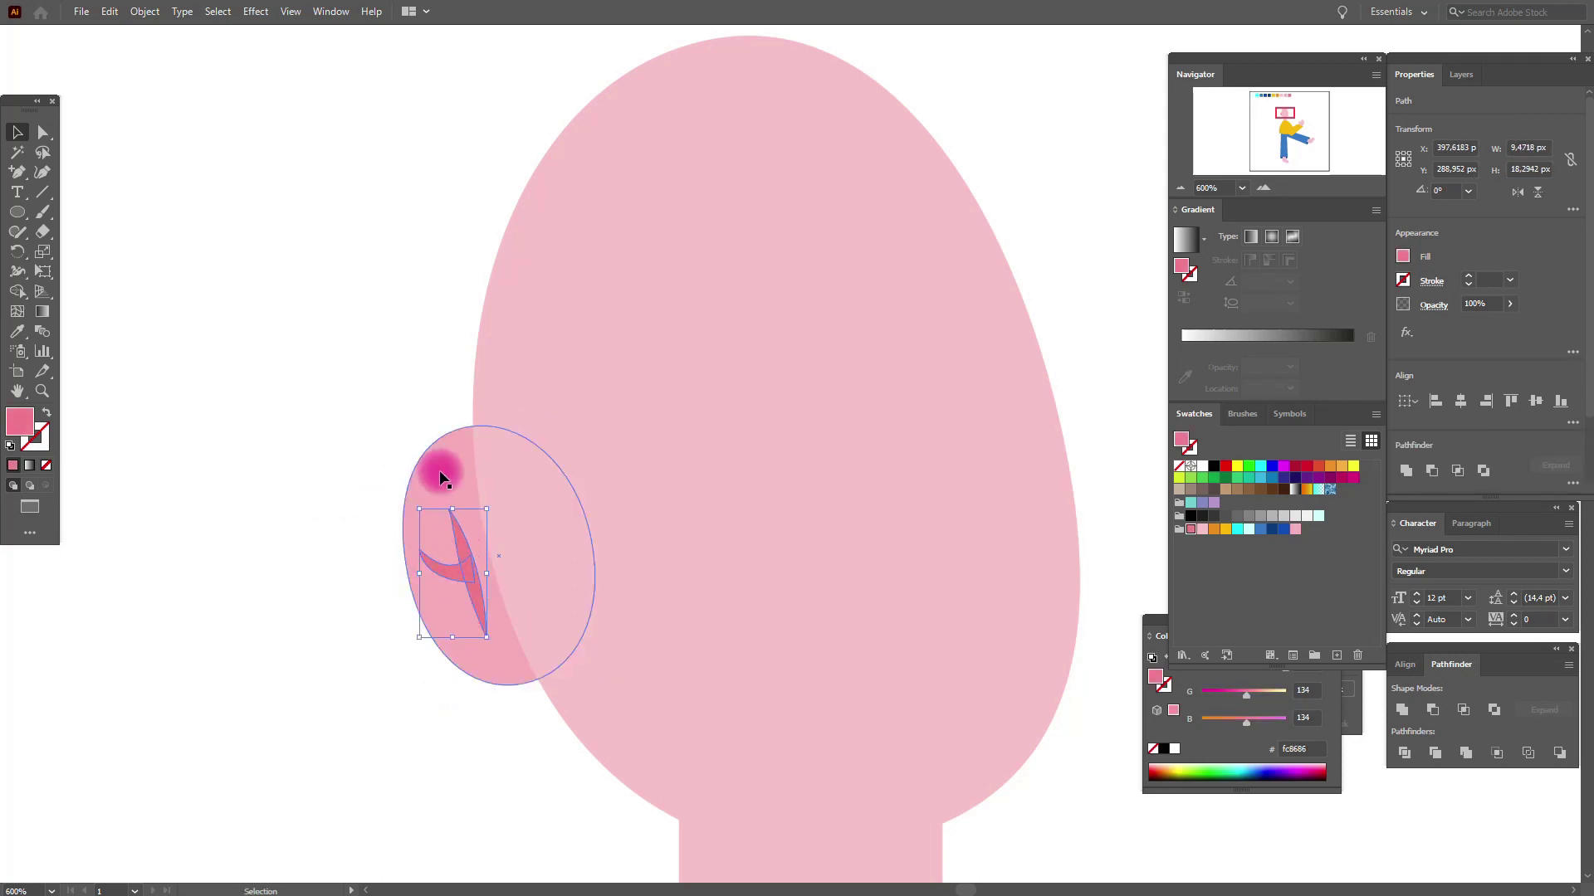
pyautogui.click(42, 133)
pyautogui.click(183, 218)
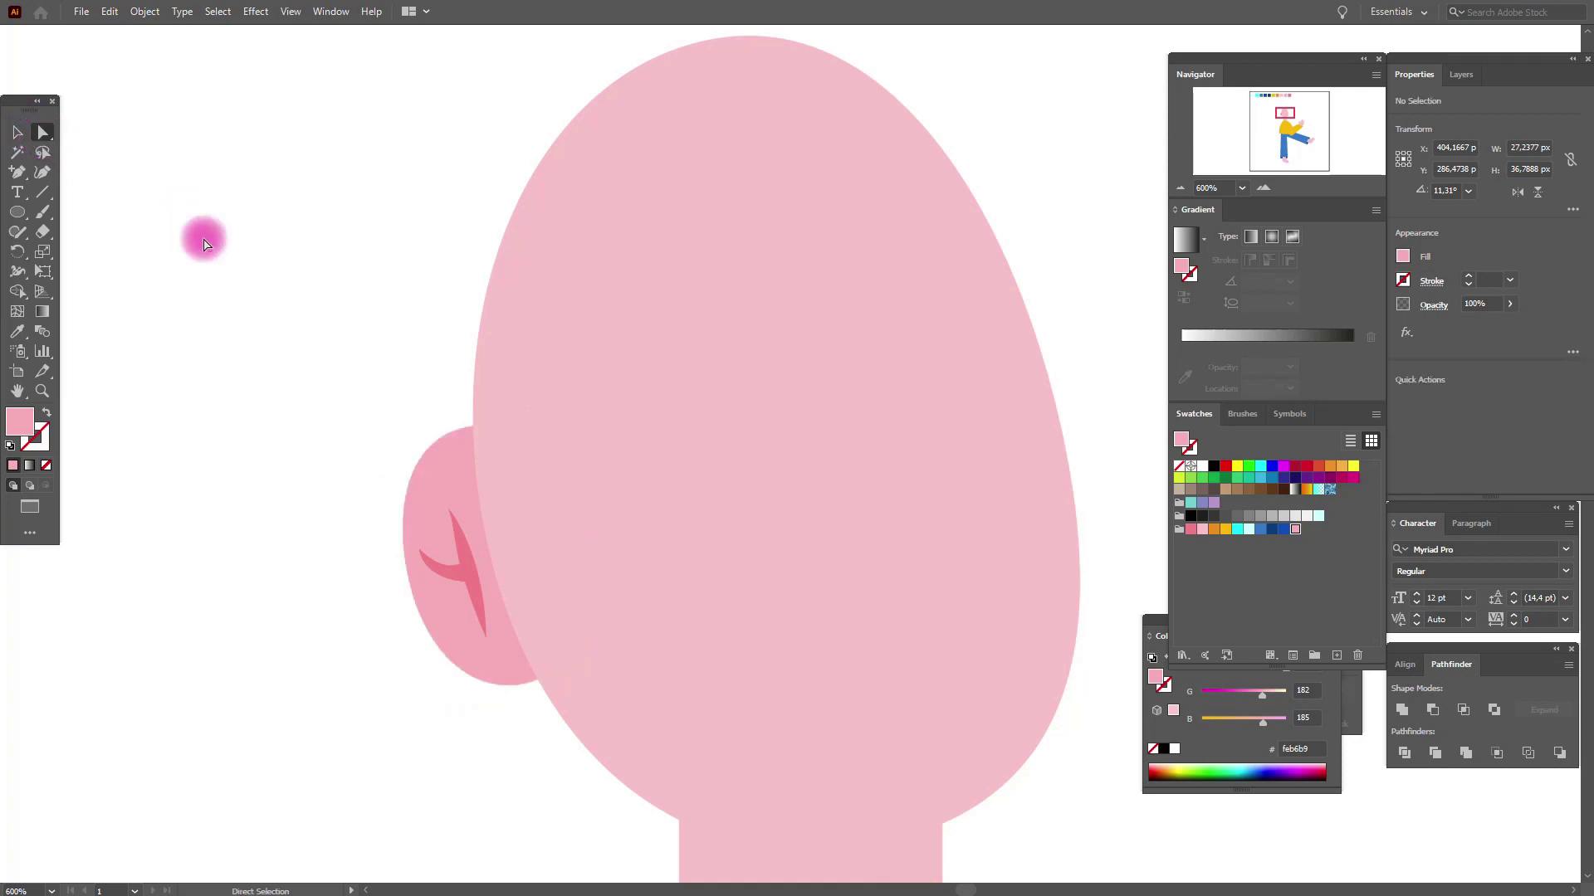
pyautogui.click(463, 433)
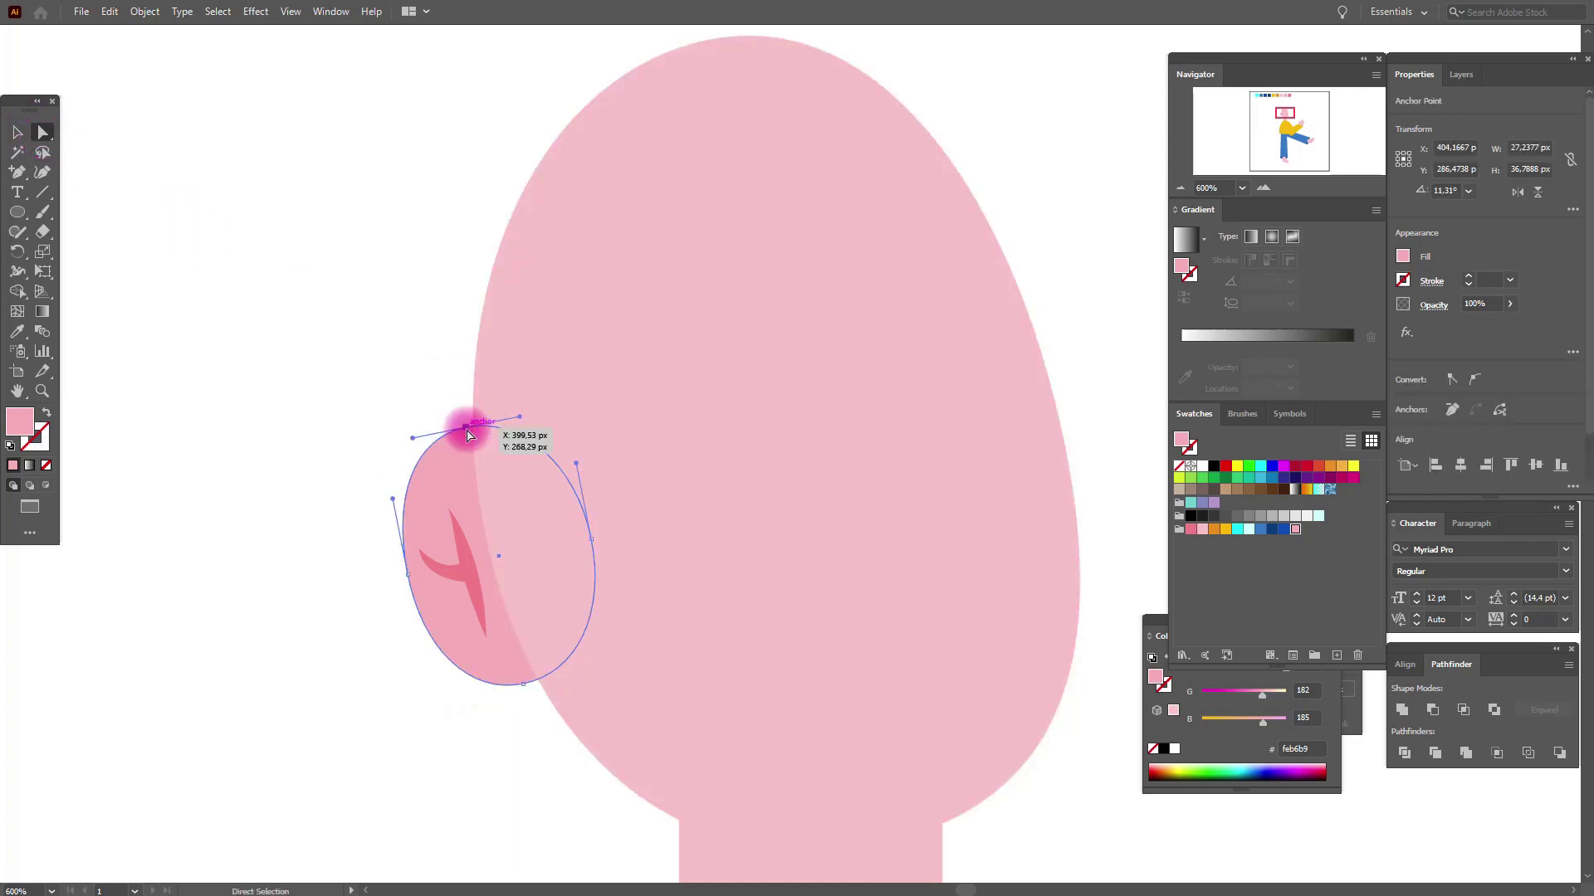
pyautogui.moveTo(467, 432); pyautogui.dragTo(466, 435)
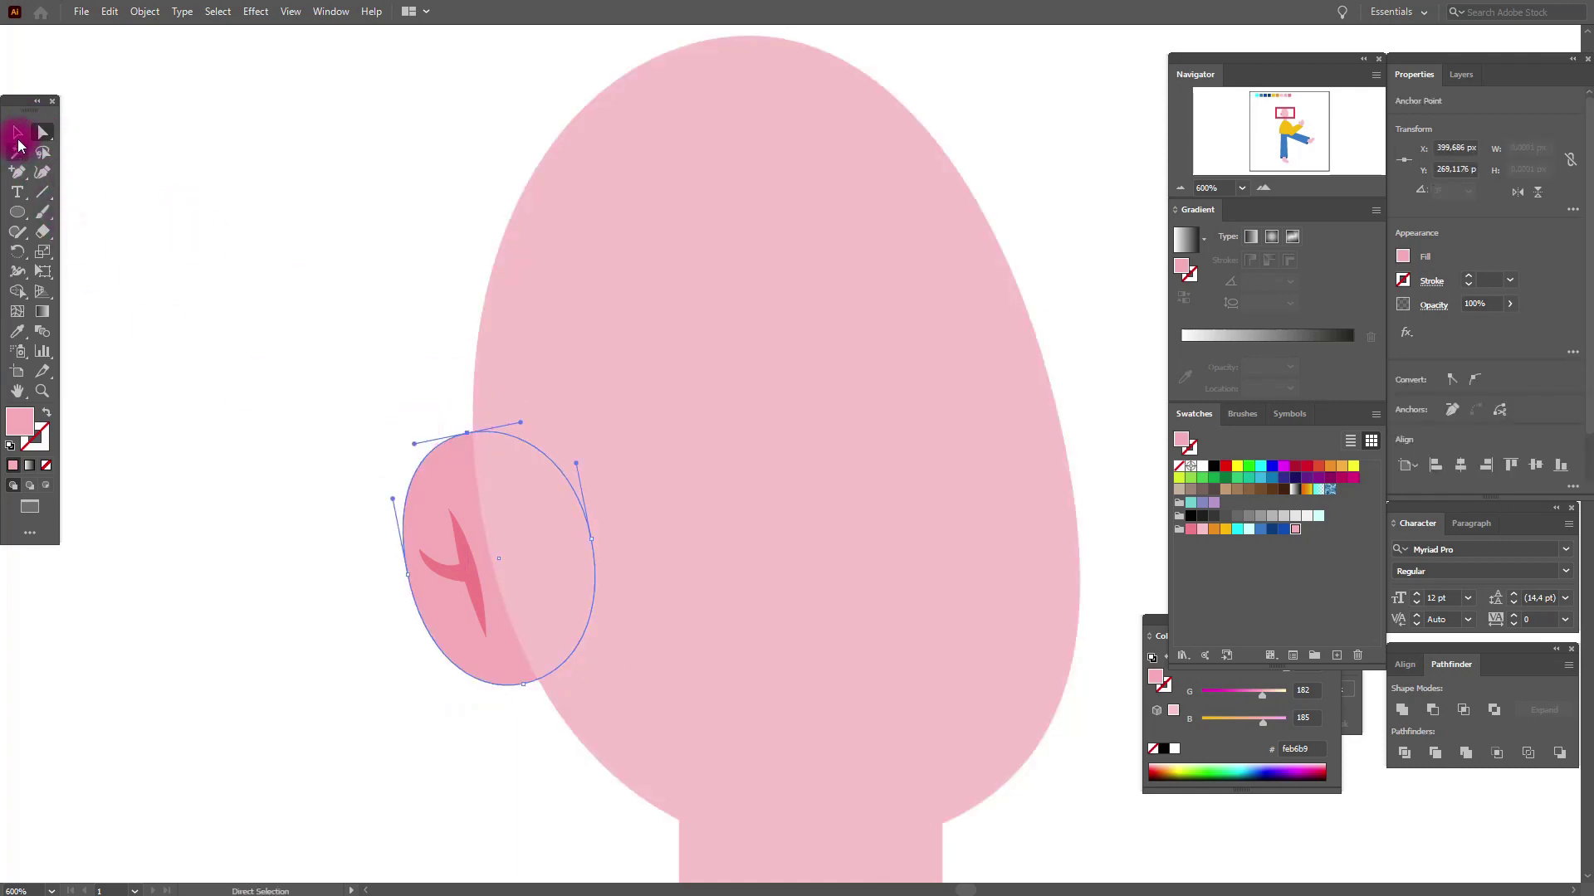
pyautogui.click(18, 135)
pyautogui.click(184, 186)
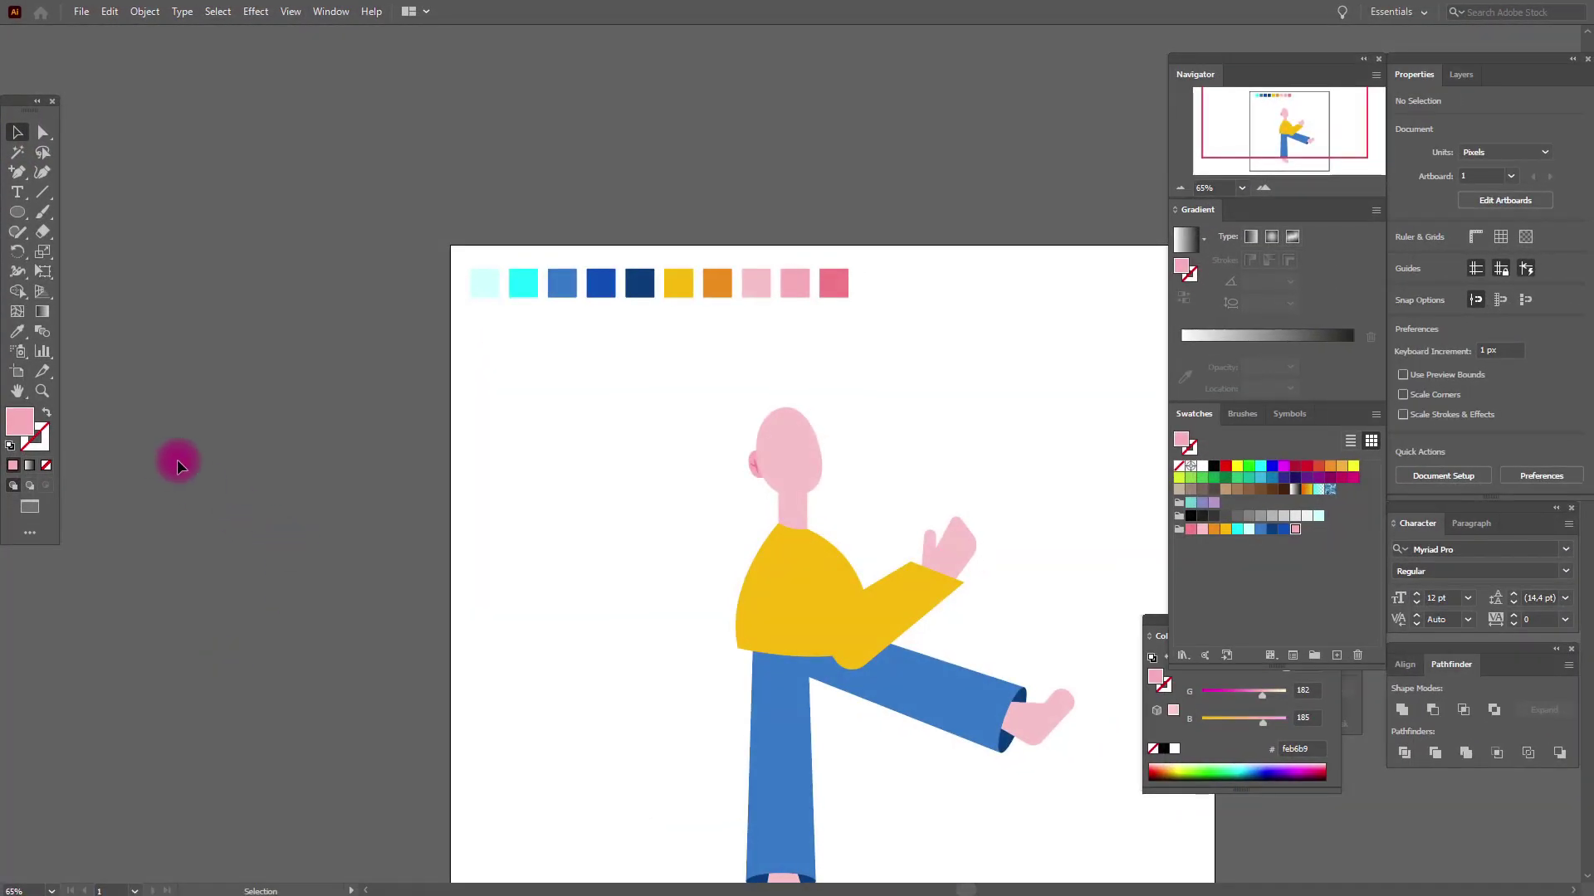
# Drag the ear's bottom anchor down and right to tuck under the head; set fill to blue 2e76cc
pyautogui.click(40, 393)
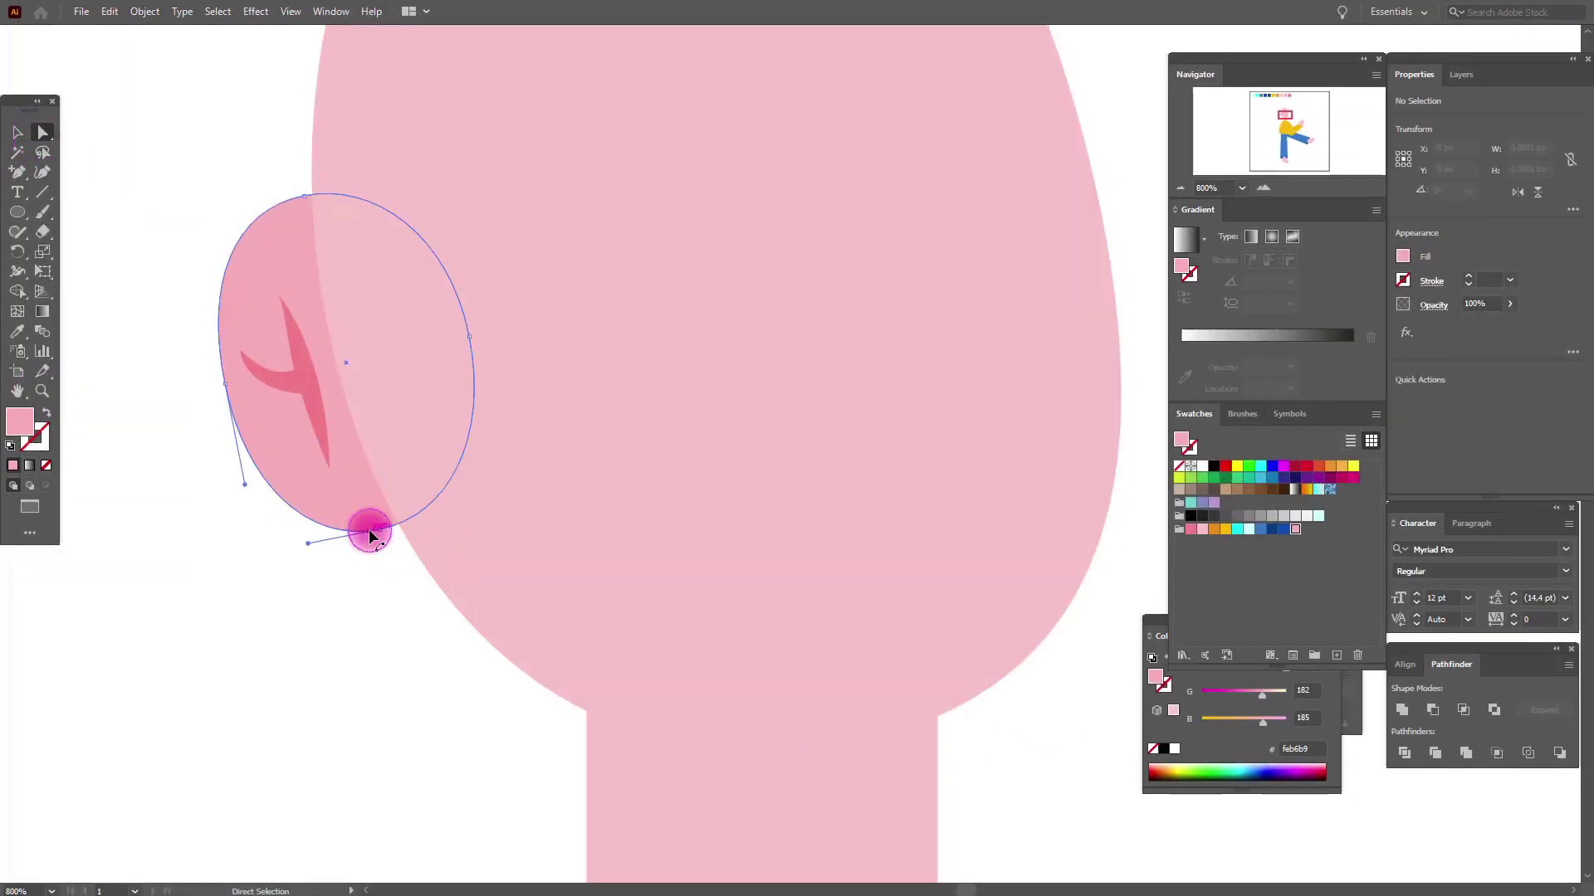
pyautogui.click(379, 530)
pyautogui.moveTo(382, 534); pyautogui.dragTo(411, 551)
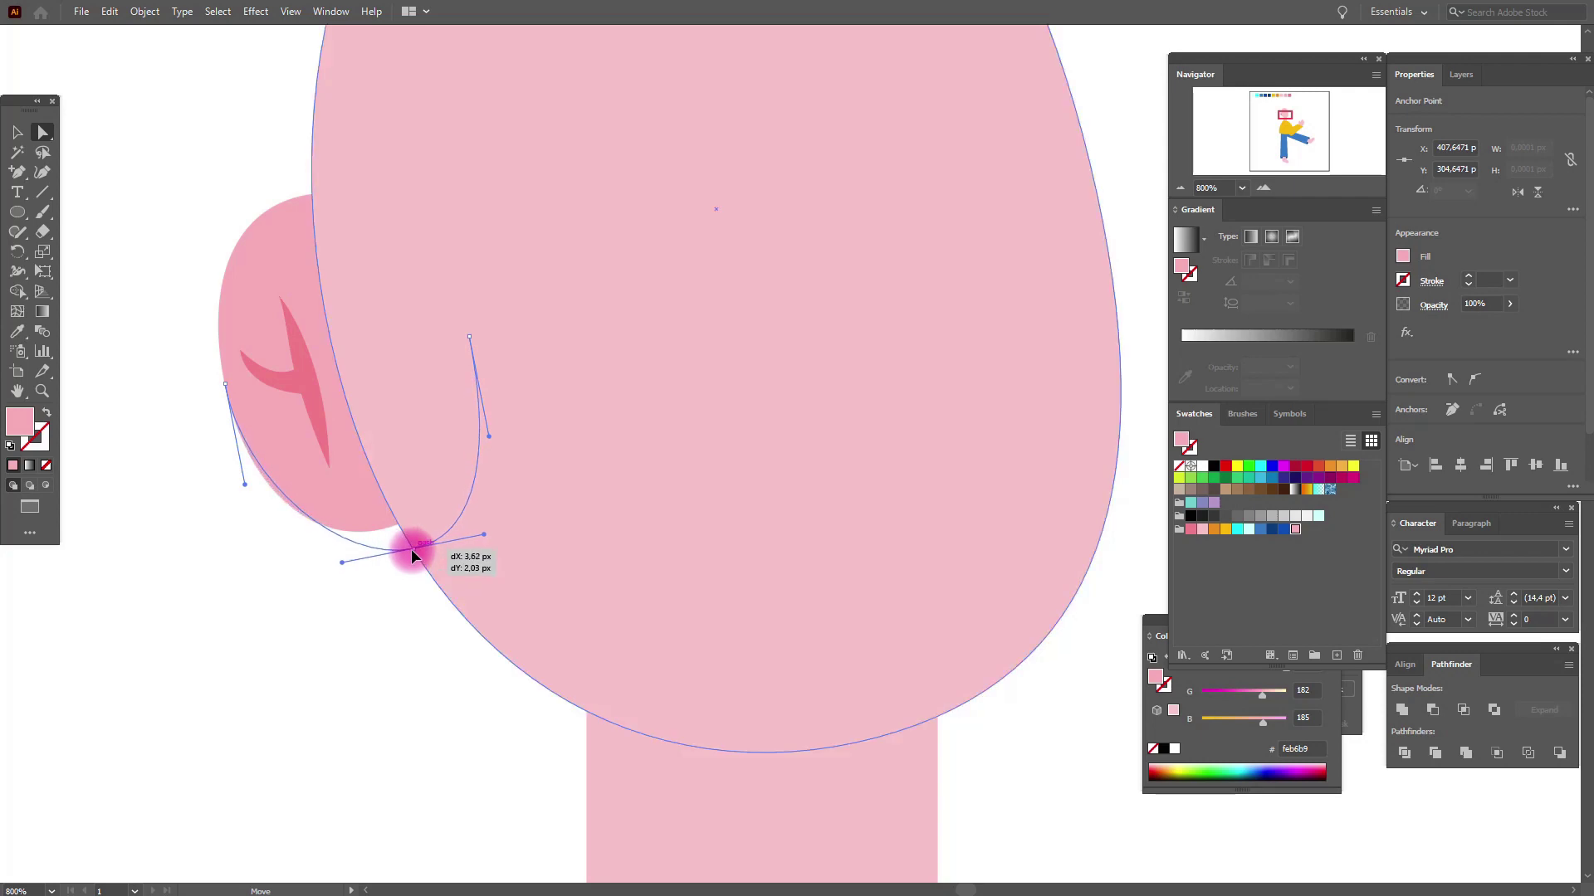
pyautogui.click(16, 132)
pyautogui.click(117, 155)
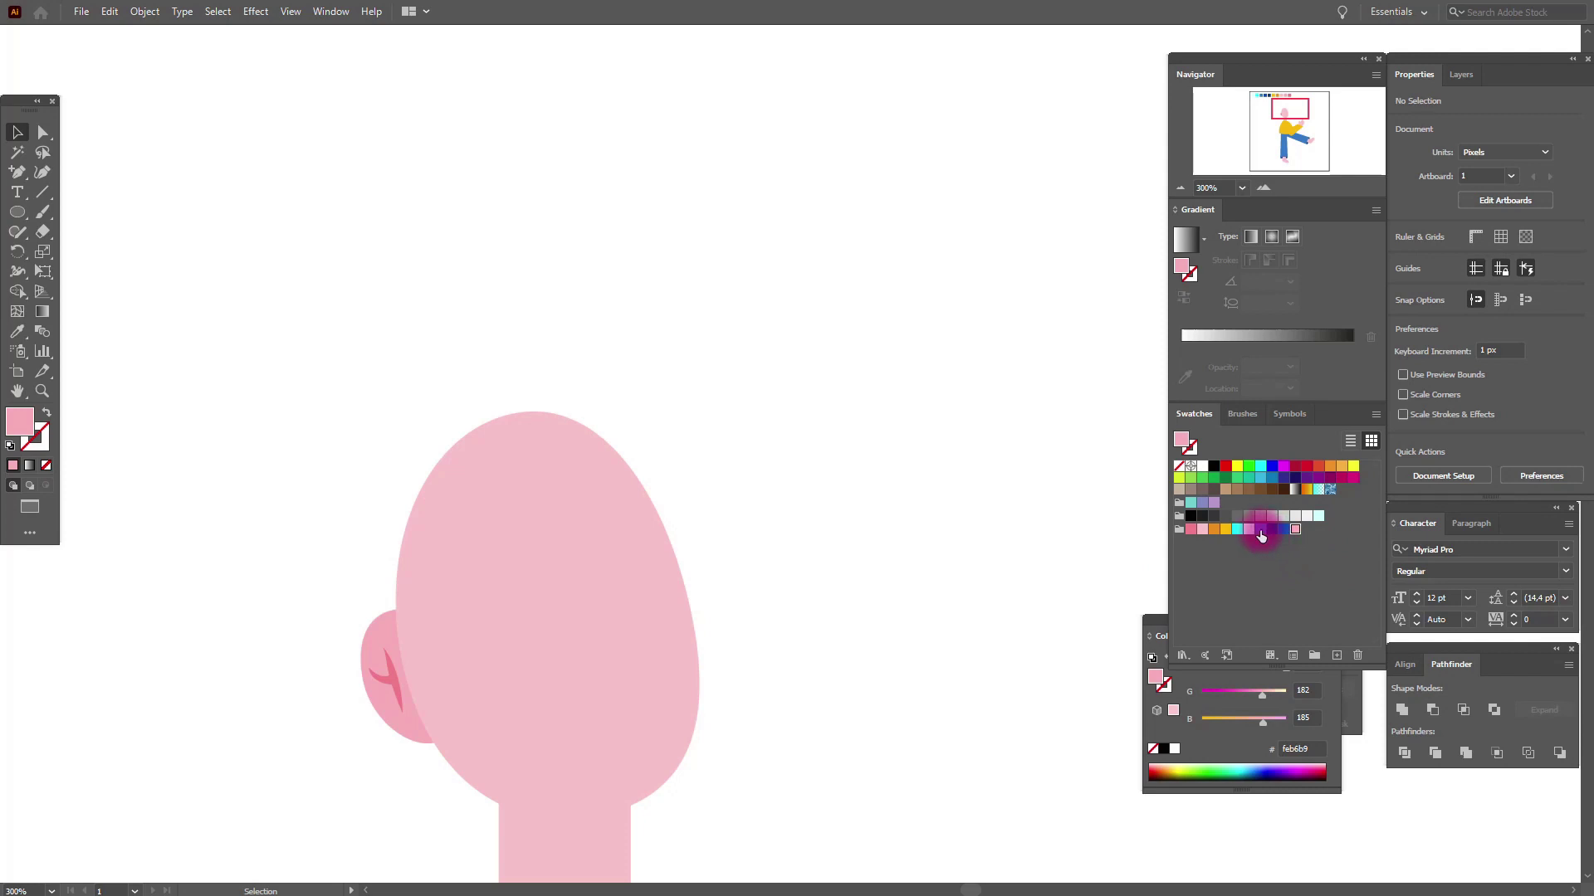
pyautogui.click(1260, 530)
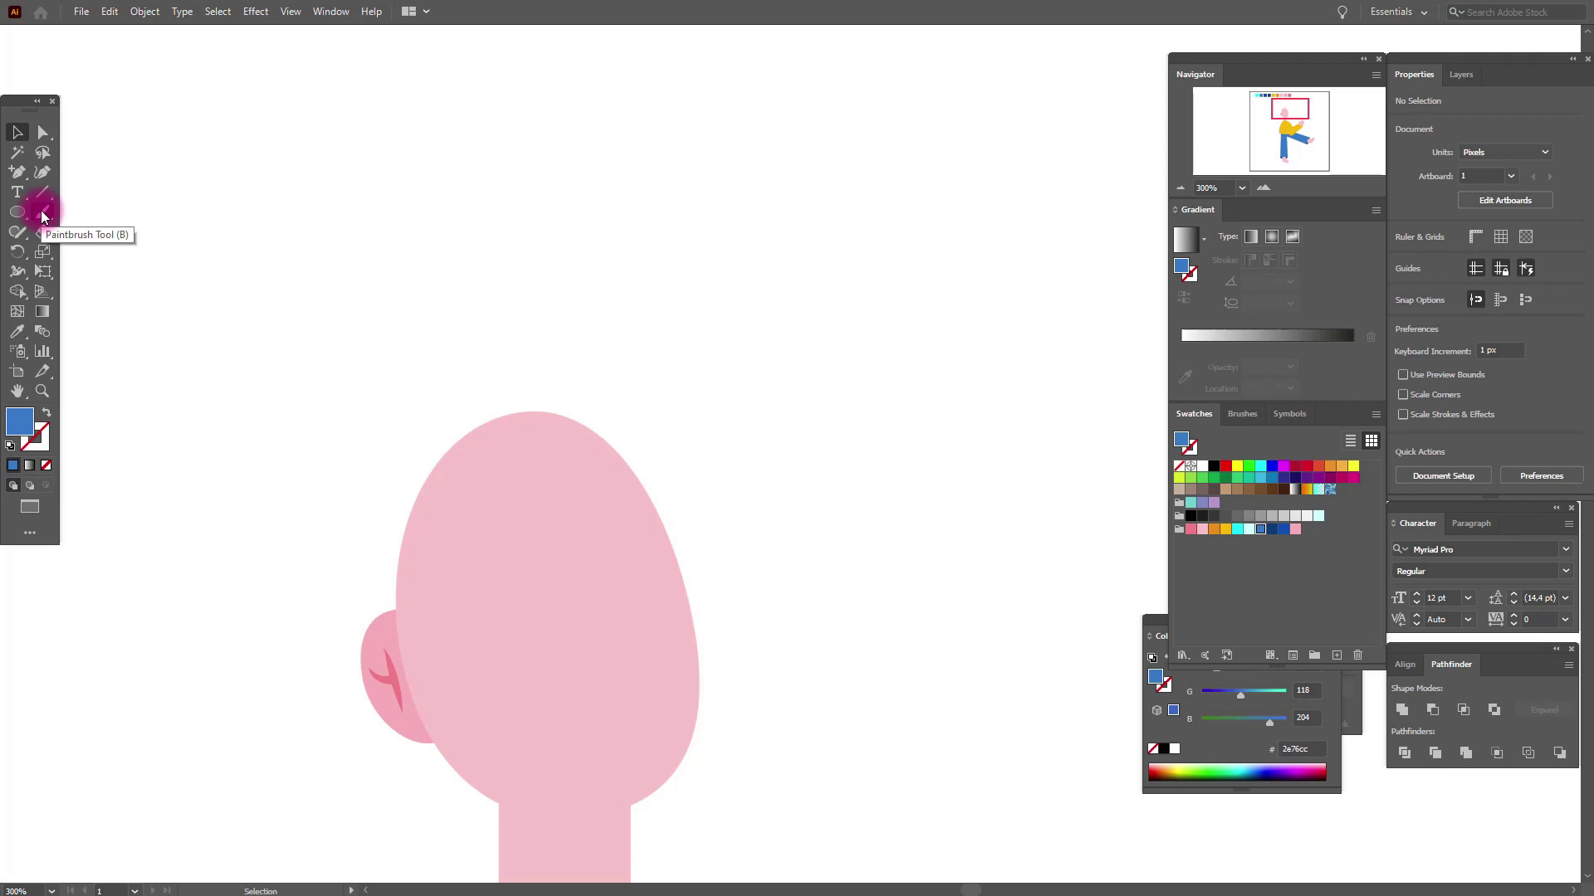
# Paint a wavy blue hair outline over the head with the Paintbrush
pyautogui.click(42, 212)
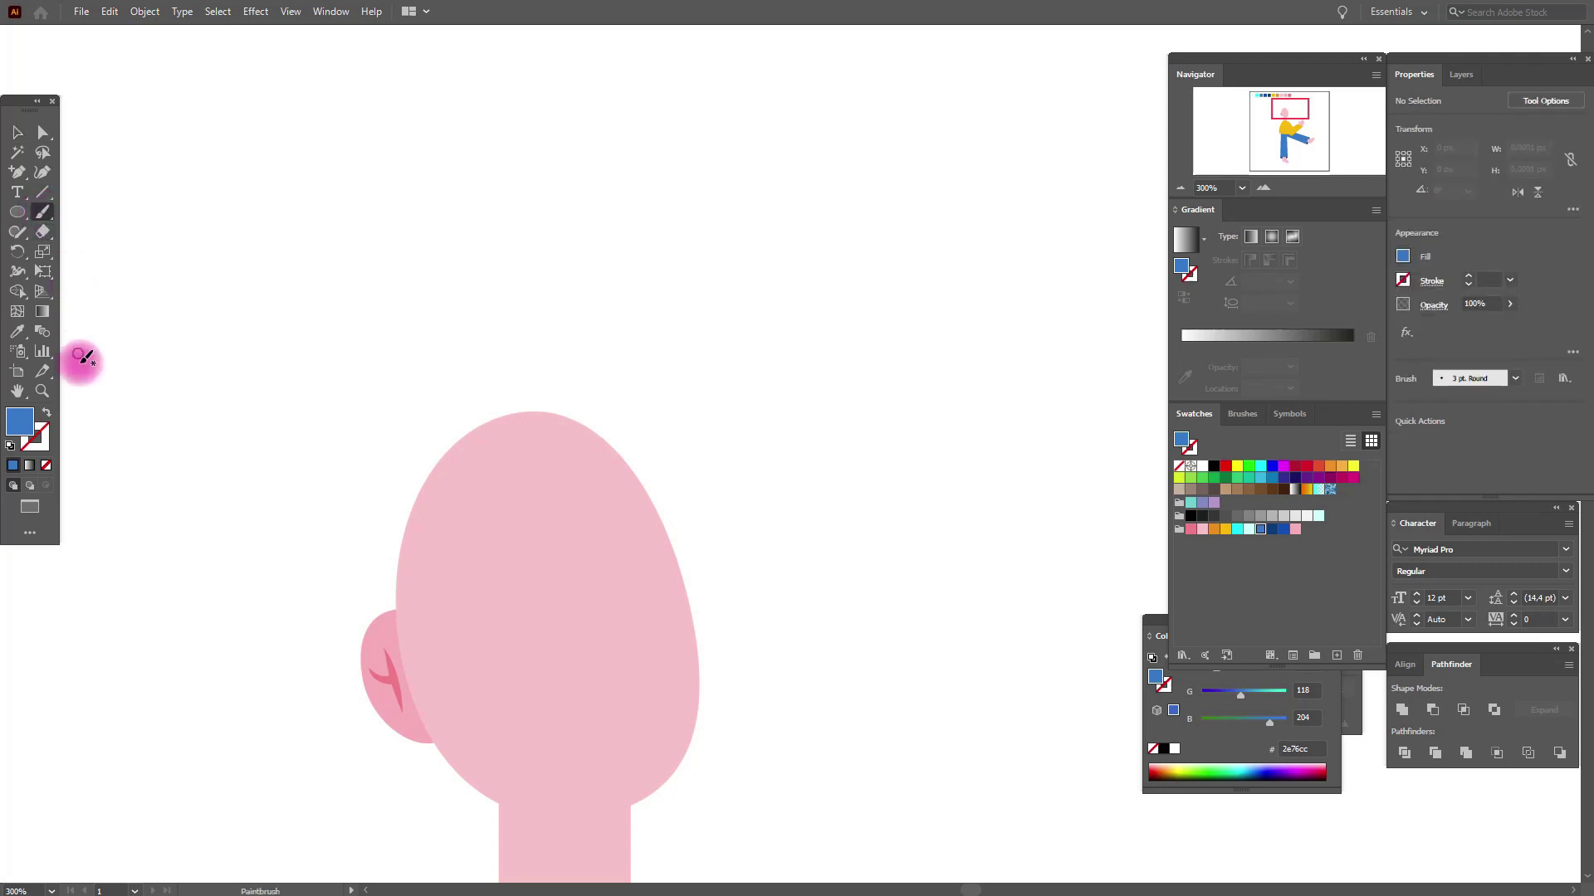
pyautogui.click(48, 414)
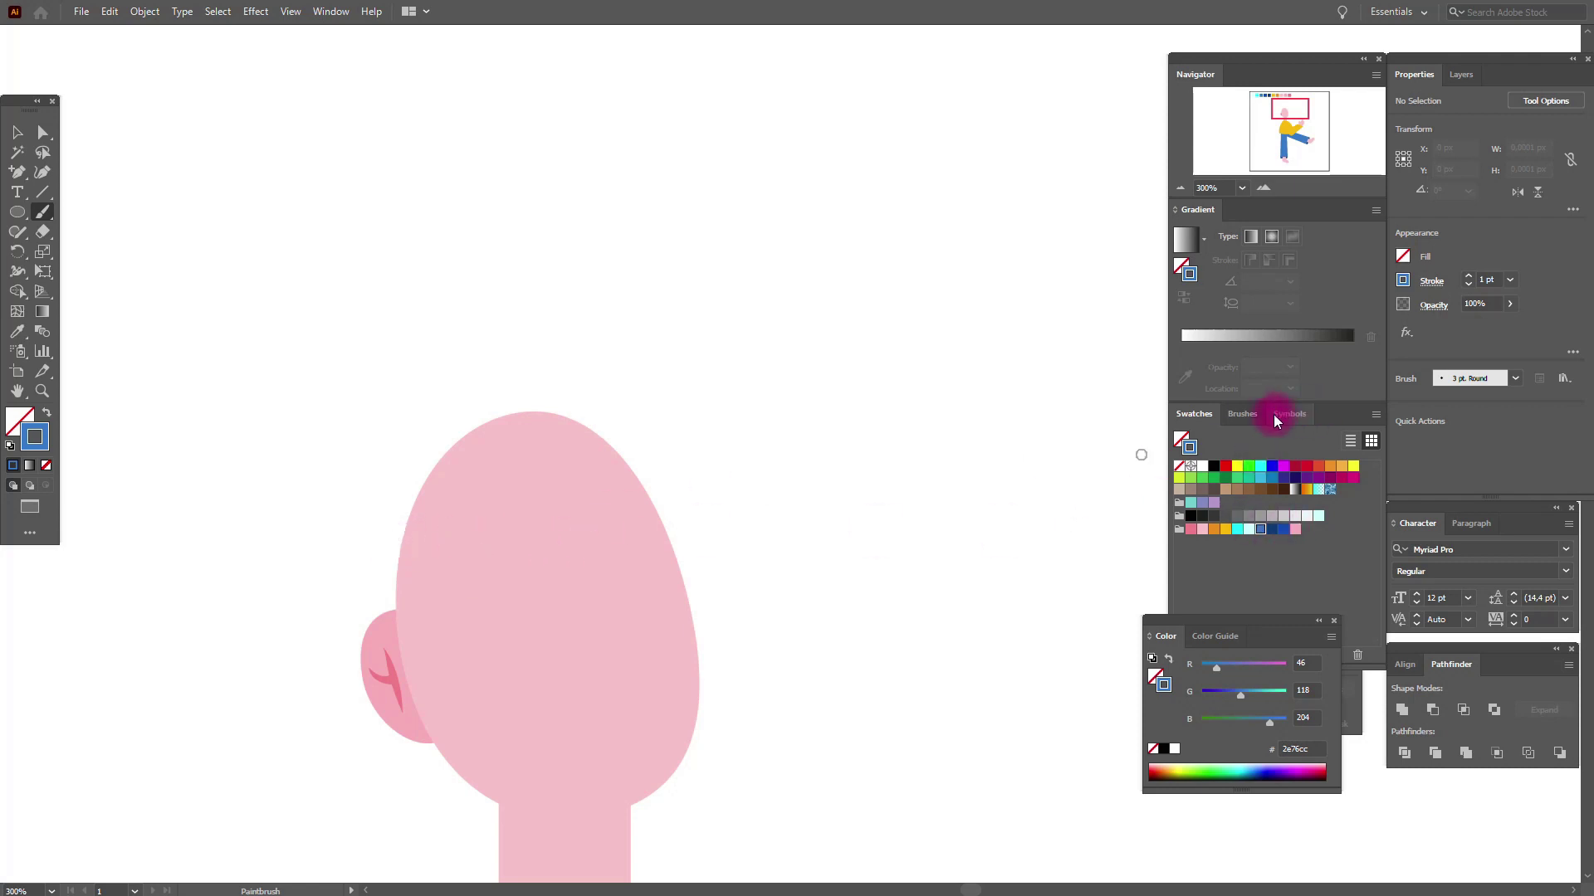
pyautogui.click(1242, 415)
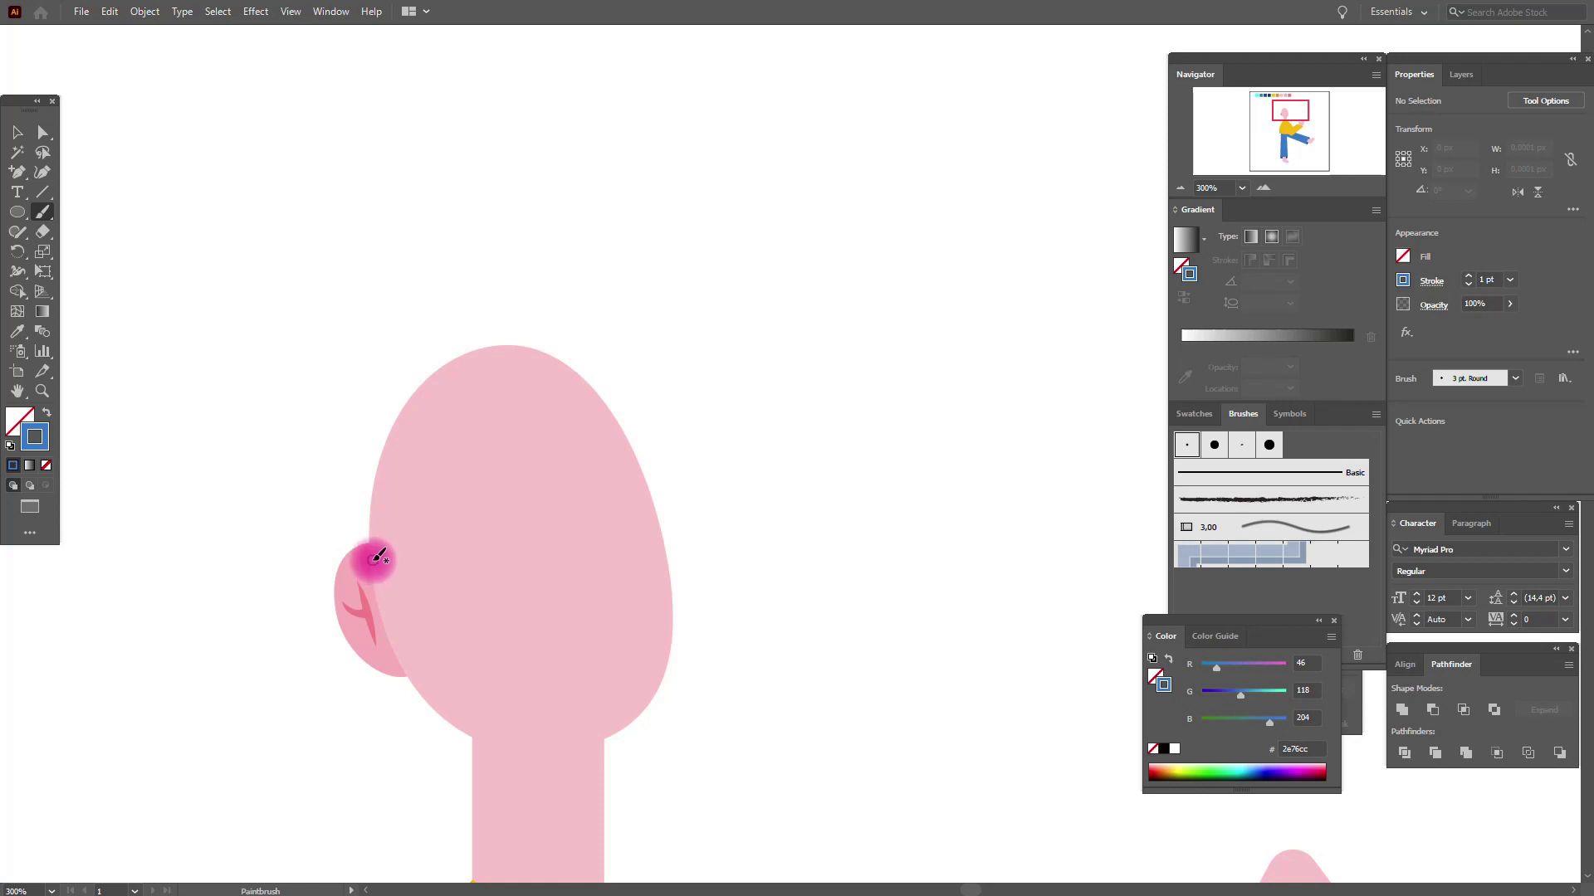
pyautogui.moveTo(373, 561)
pyautogui.mouseDown()
pyautogui.moveTo(458, 513)
pyautogui.moveTo(653, 478)
pyautogui.moveTo(695, 391)
pyautogui.moveTo(687, 359)
pyautogui.moveTo(612, 334)
pyautogui.moveTo(554, 264)
pyautogui.moveTo(515, 259)
pyautogui.moveTo(491, 283)
pyautogui.moveTo(406, 299)
pyautogui.moveTo(360, 363)
pyautogui.moveTo(277, 416)
pyautogui.moveTo(270, 455)
pyautogui.moveTo(360, 485)
pyautogui.moveTo(377, 561)
pyautogui.mouseUp()
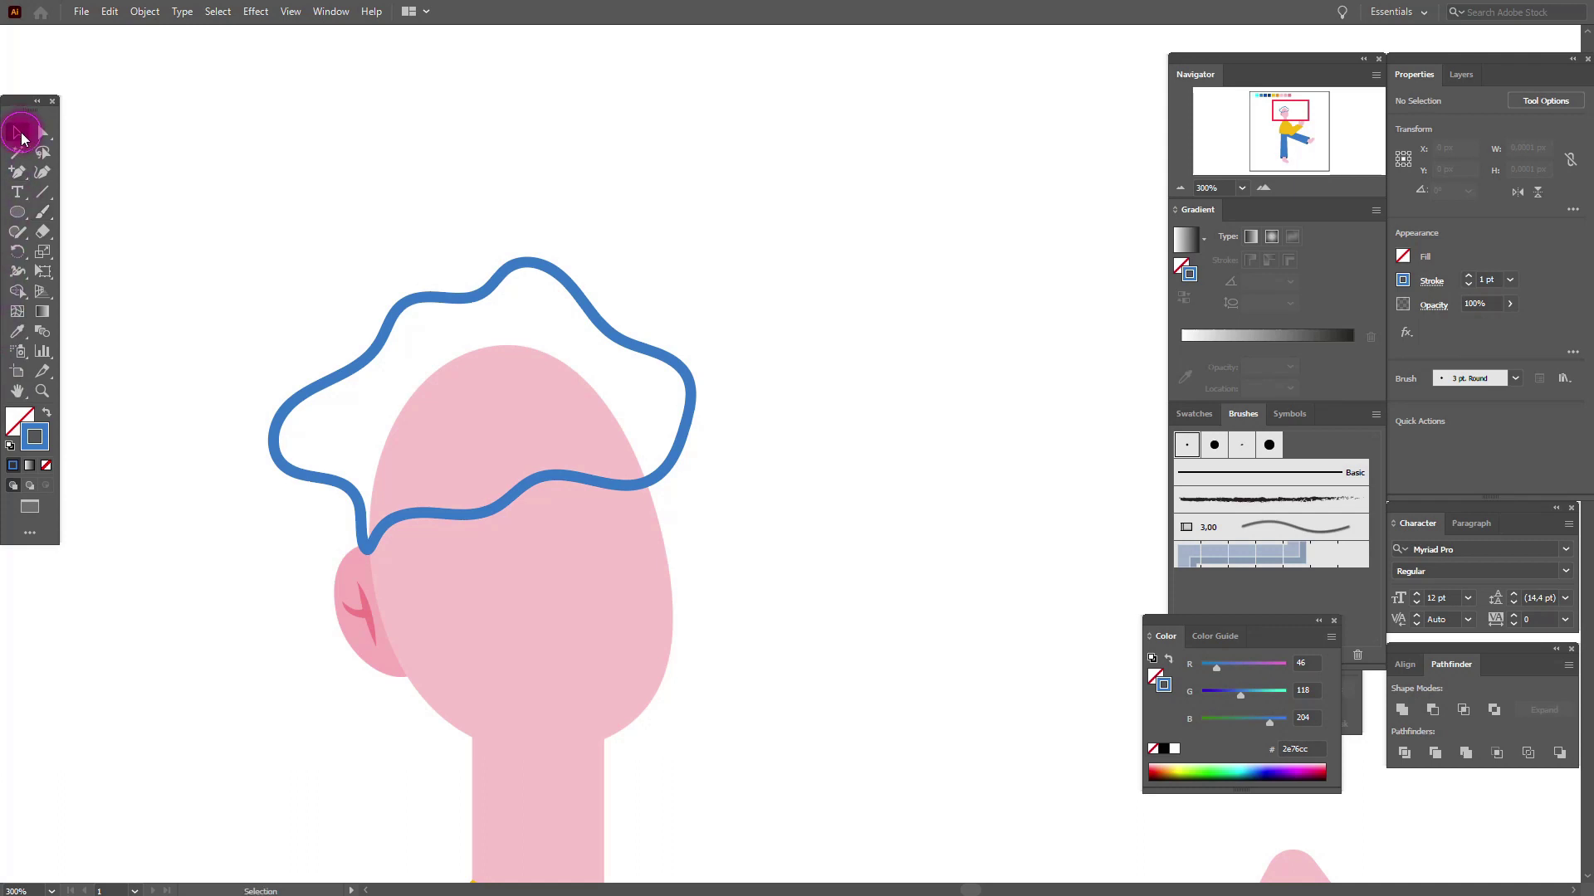
# Turn the hair outline into a solid blue fill and nudge it down and about 5 px right
pyautogui.click(288, 394)
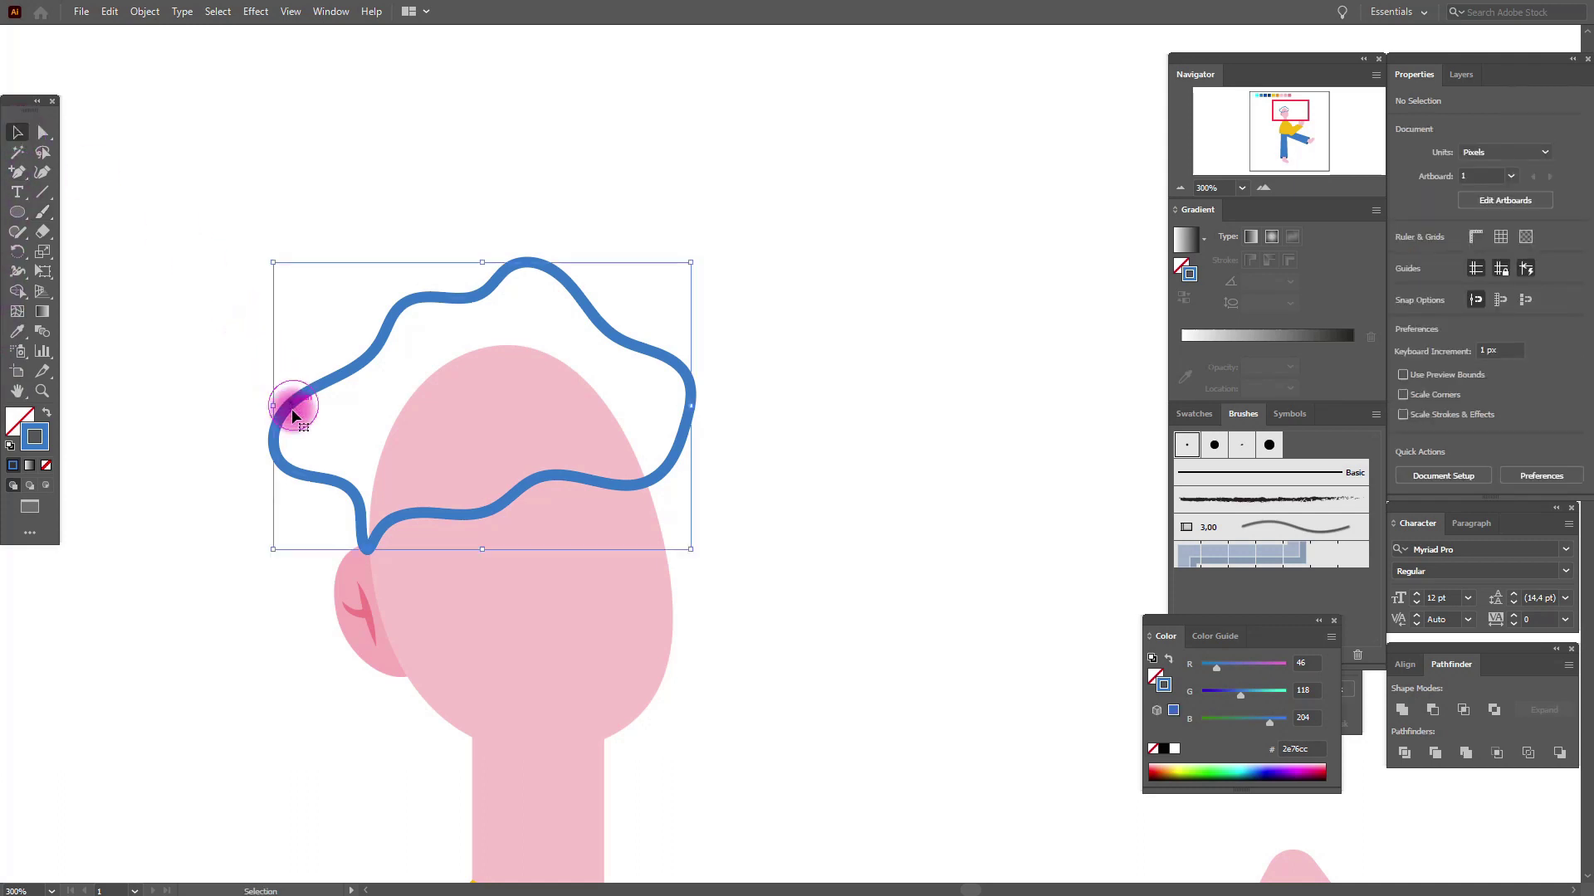
pyautogui.click(46, 415)
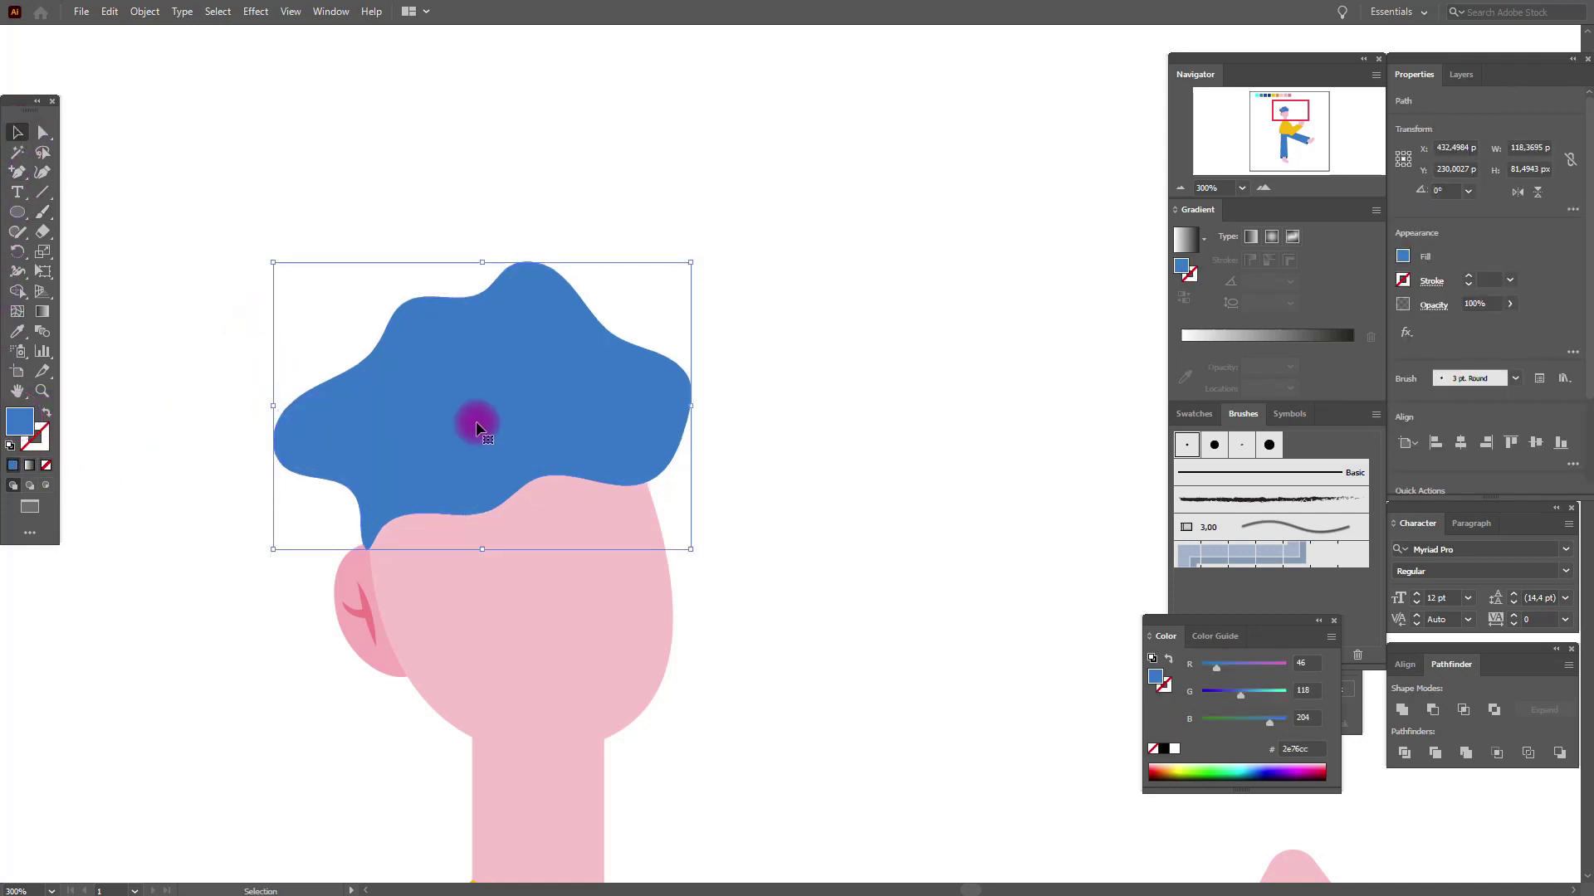
pyautogui.moveTo(484, 437); pyautogui.dragTo(484, 449)
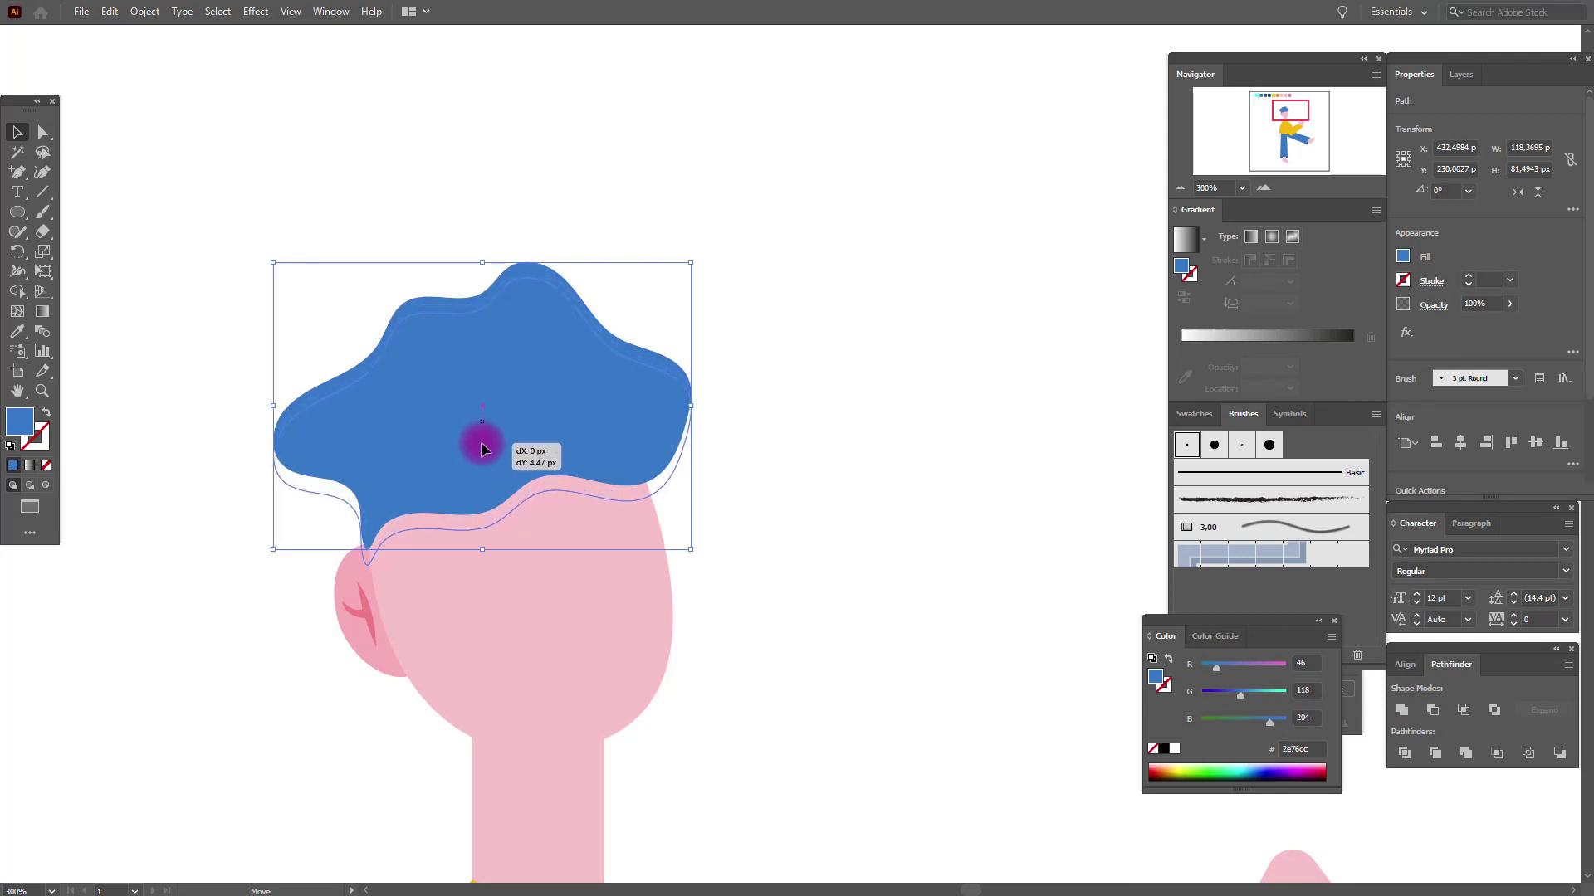
pyautogui.click(369, 440)
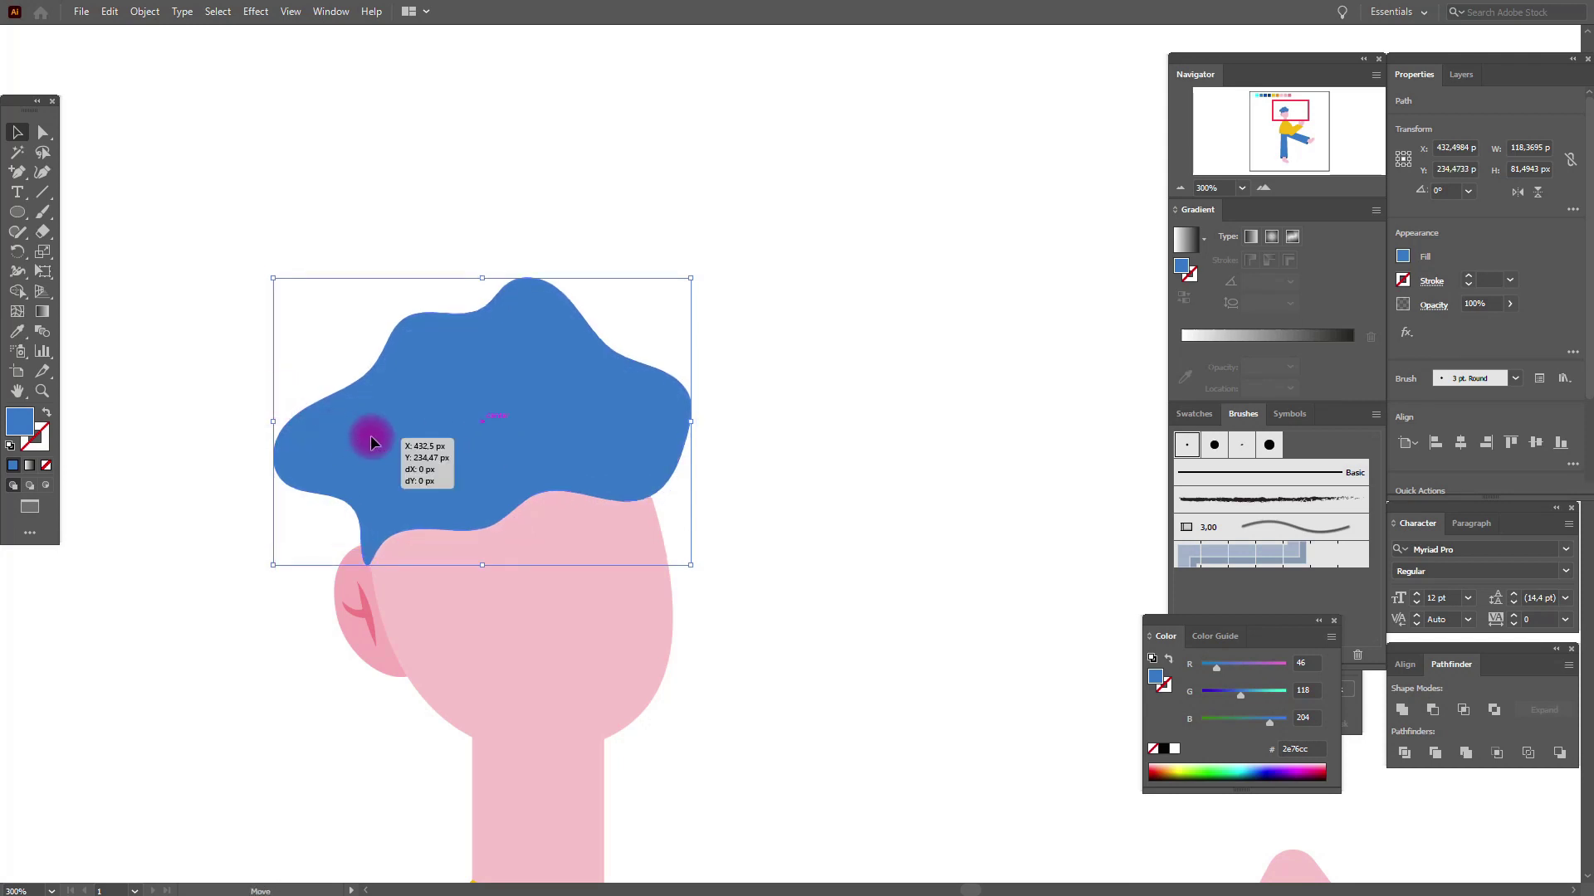
pyautogui.moveTo(371, 441); pyautogui.dragTo(376, 442)
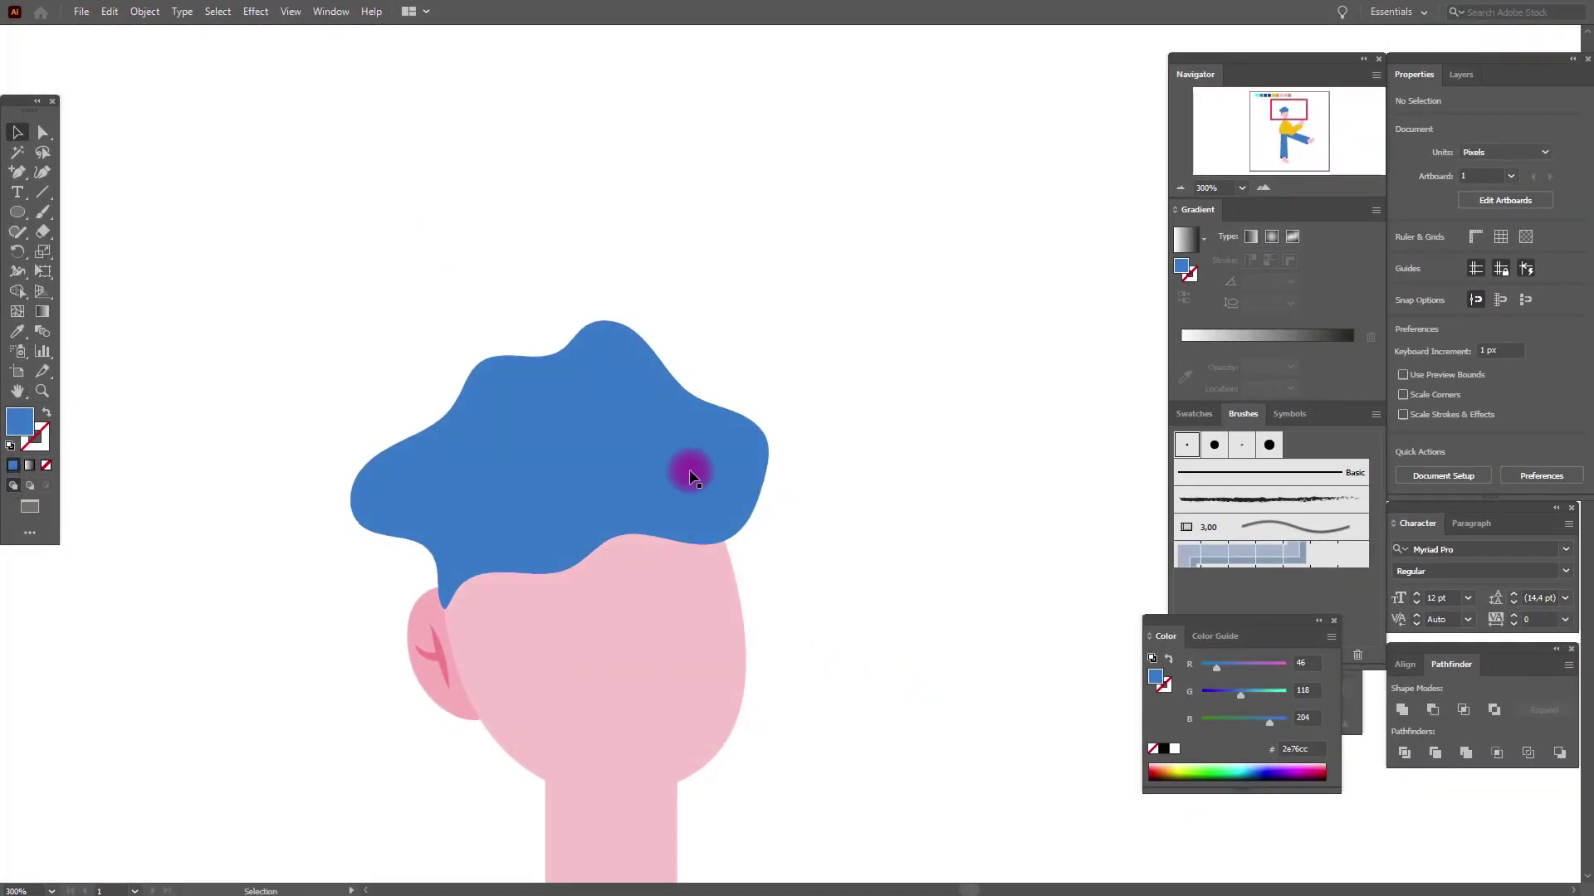
# Paste a copy of the hair in front, send it one step backward, nudge it down and fill it pink
pyautogui.click(695, 473)
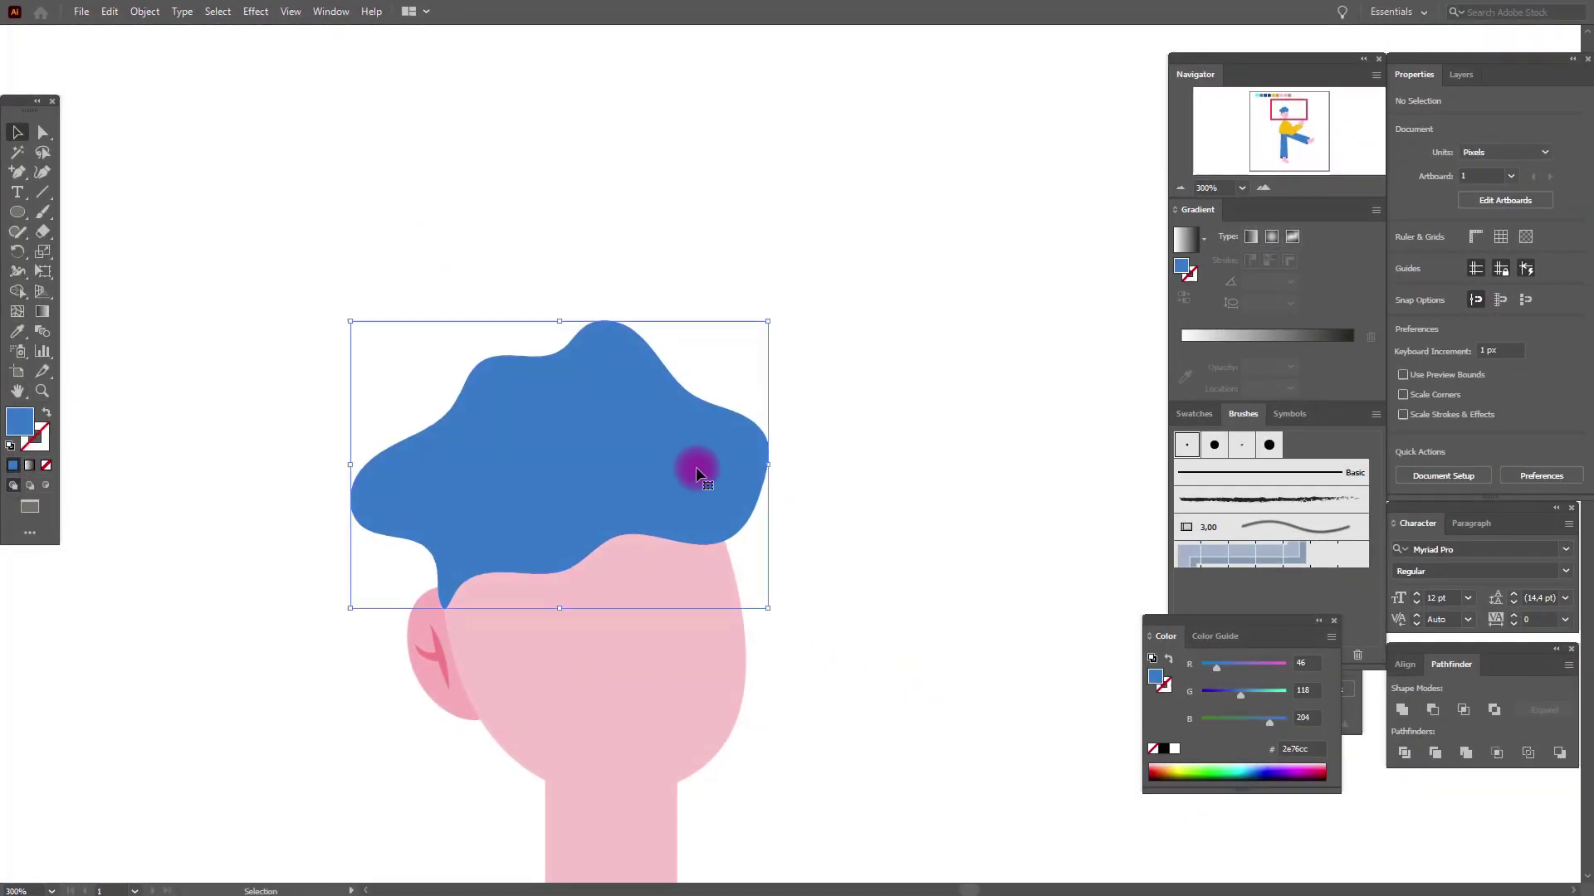
pyautogui.hotkey('ctrl', 'c')
pyautogui.hotkey('ctrl', 'f')
pyautogui.press('a')
pyautogui.press('v')
pyautogui.rightClick(697, 470)
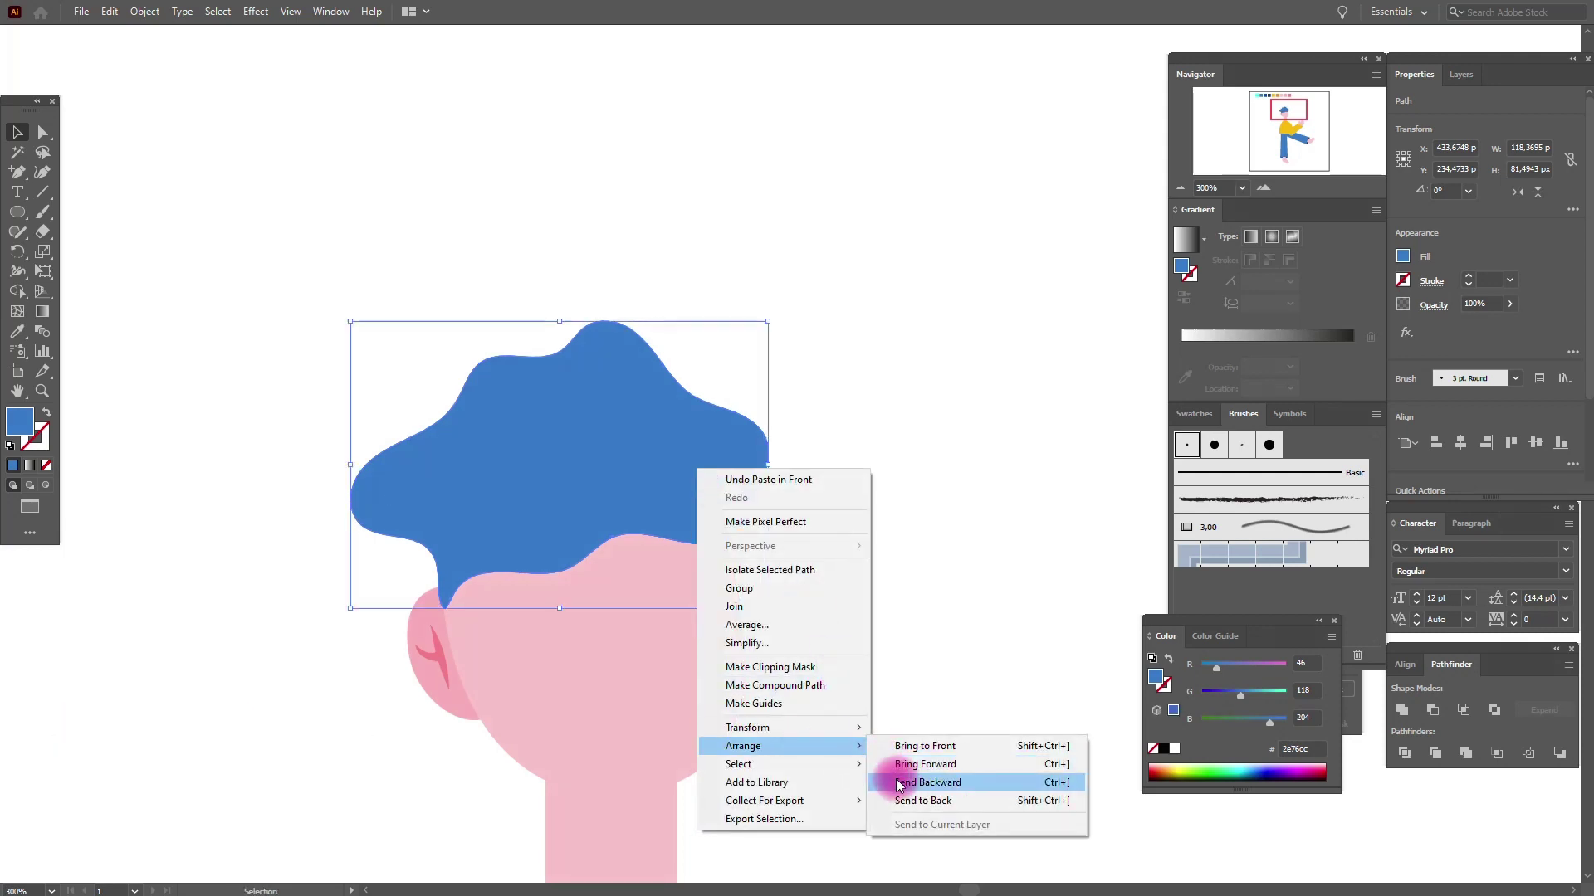
pyautogui.click(894, 779)
pyautogui.press('Down')
pyautogui.press('Down')
pyautogui.press('Down')
pyautogui.press('Down')
pyautogui.press('Down')
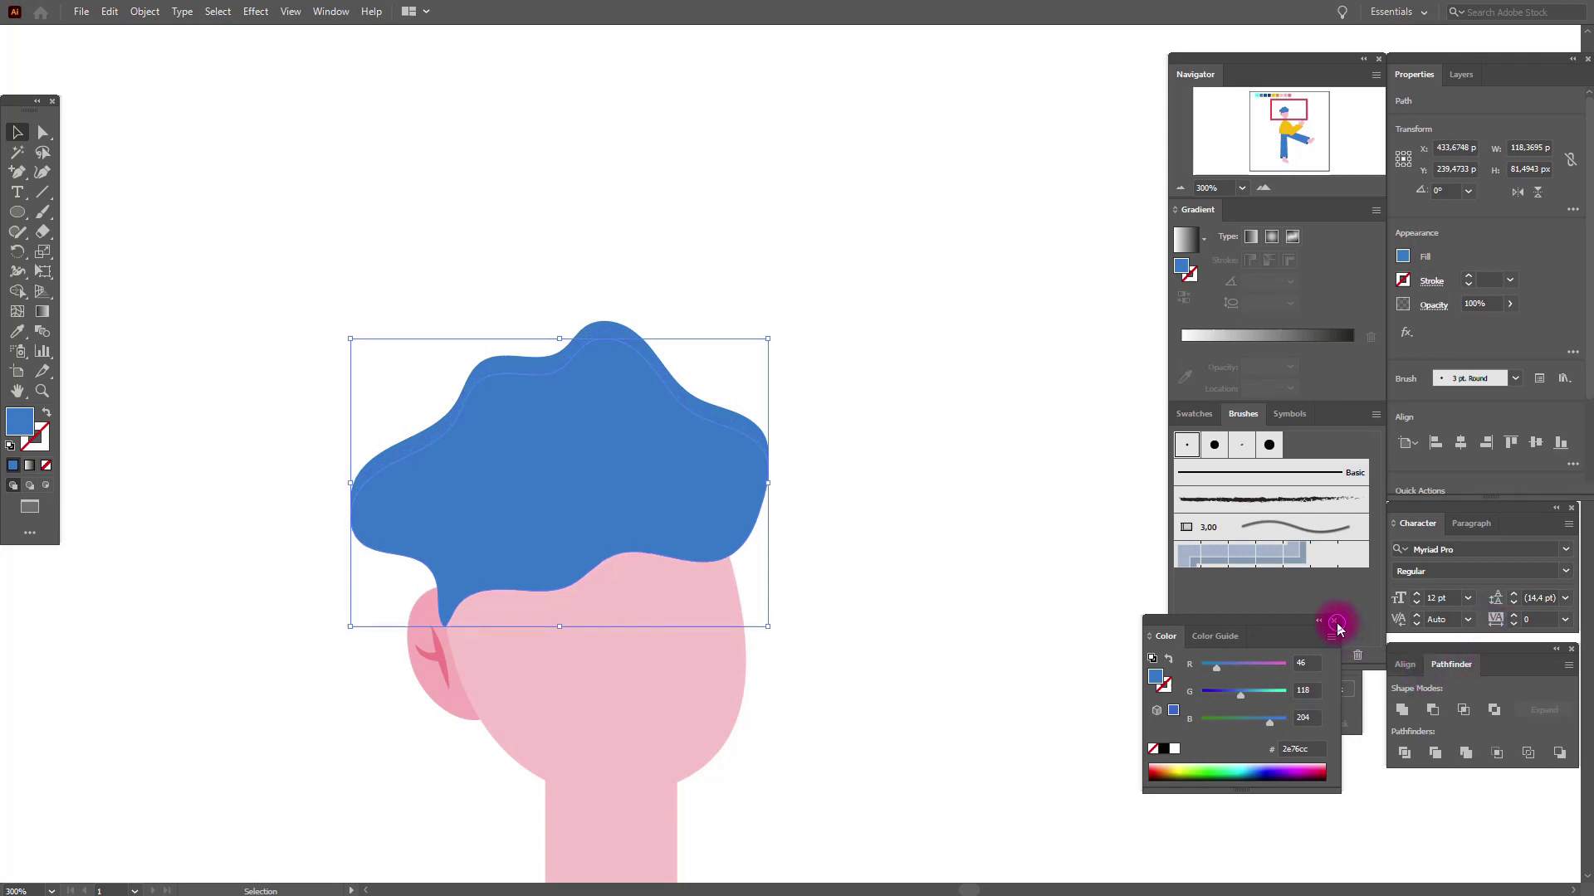
pyautogui.click(1336, 622)
pyautogui.click(1210, 416)
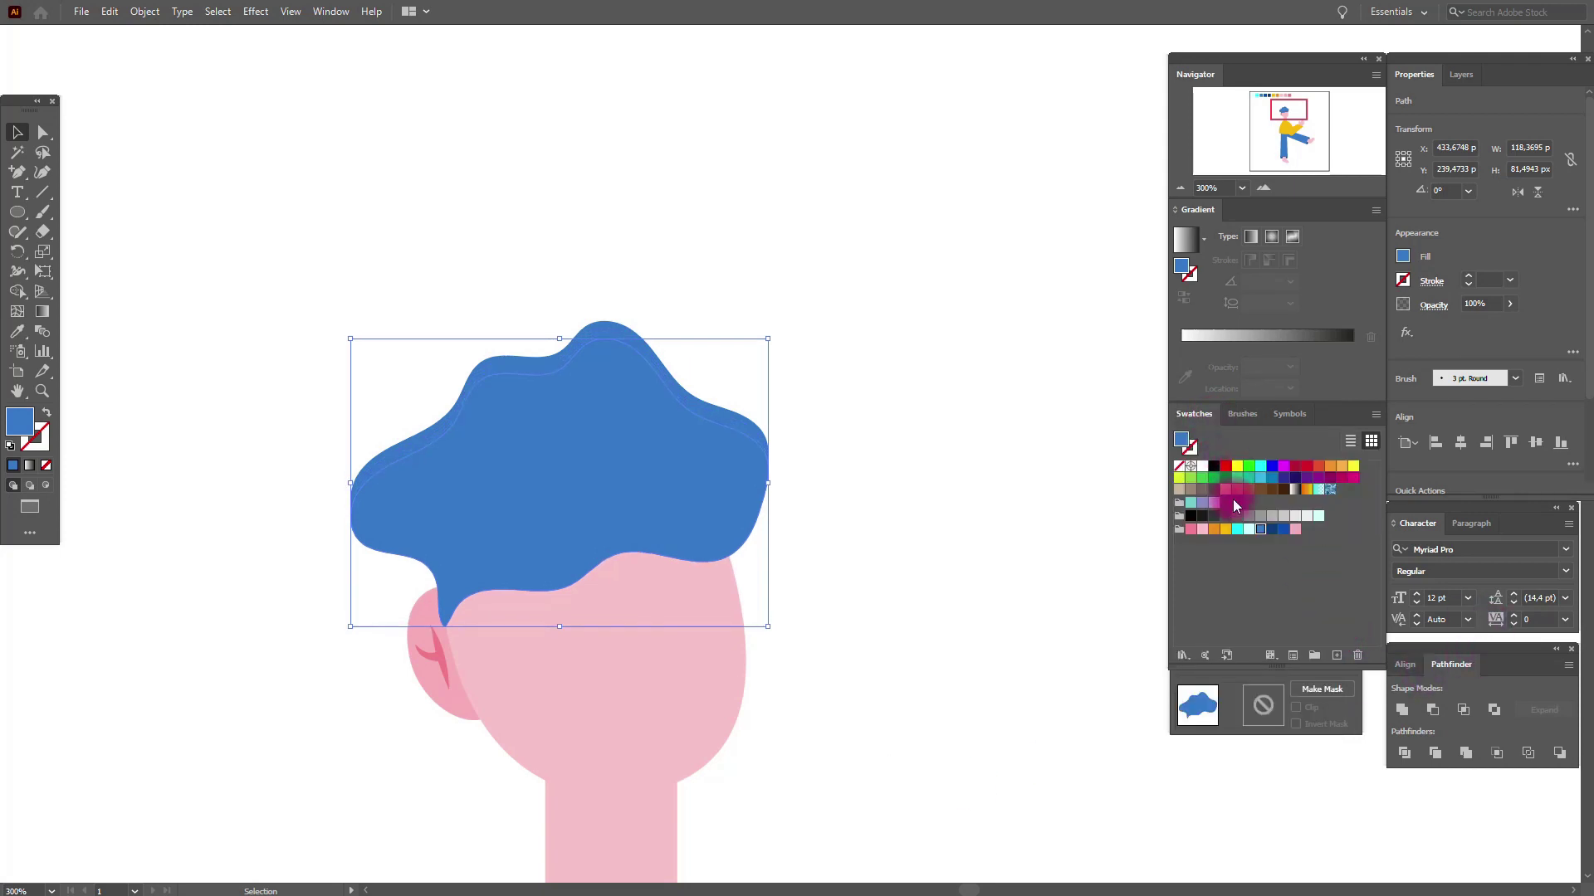
pyautogui.click(1188, 531)
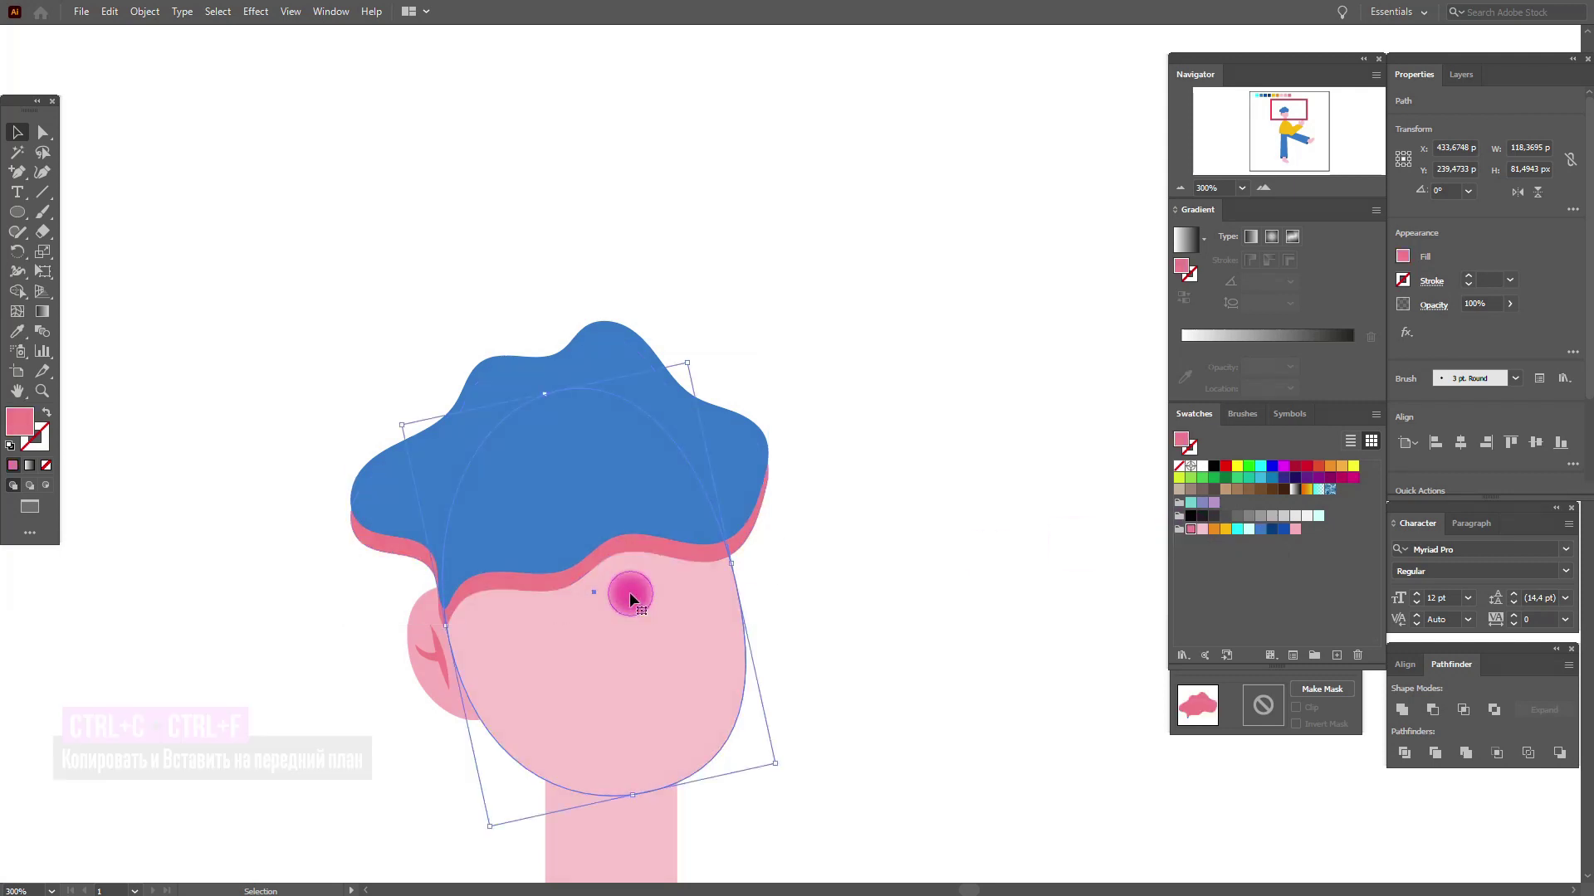
# Intersect a pasted copy of the face with the pink hair copy to trim the band to the face
pyautogui.click(630, 591)
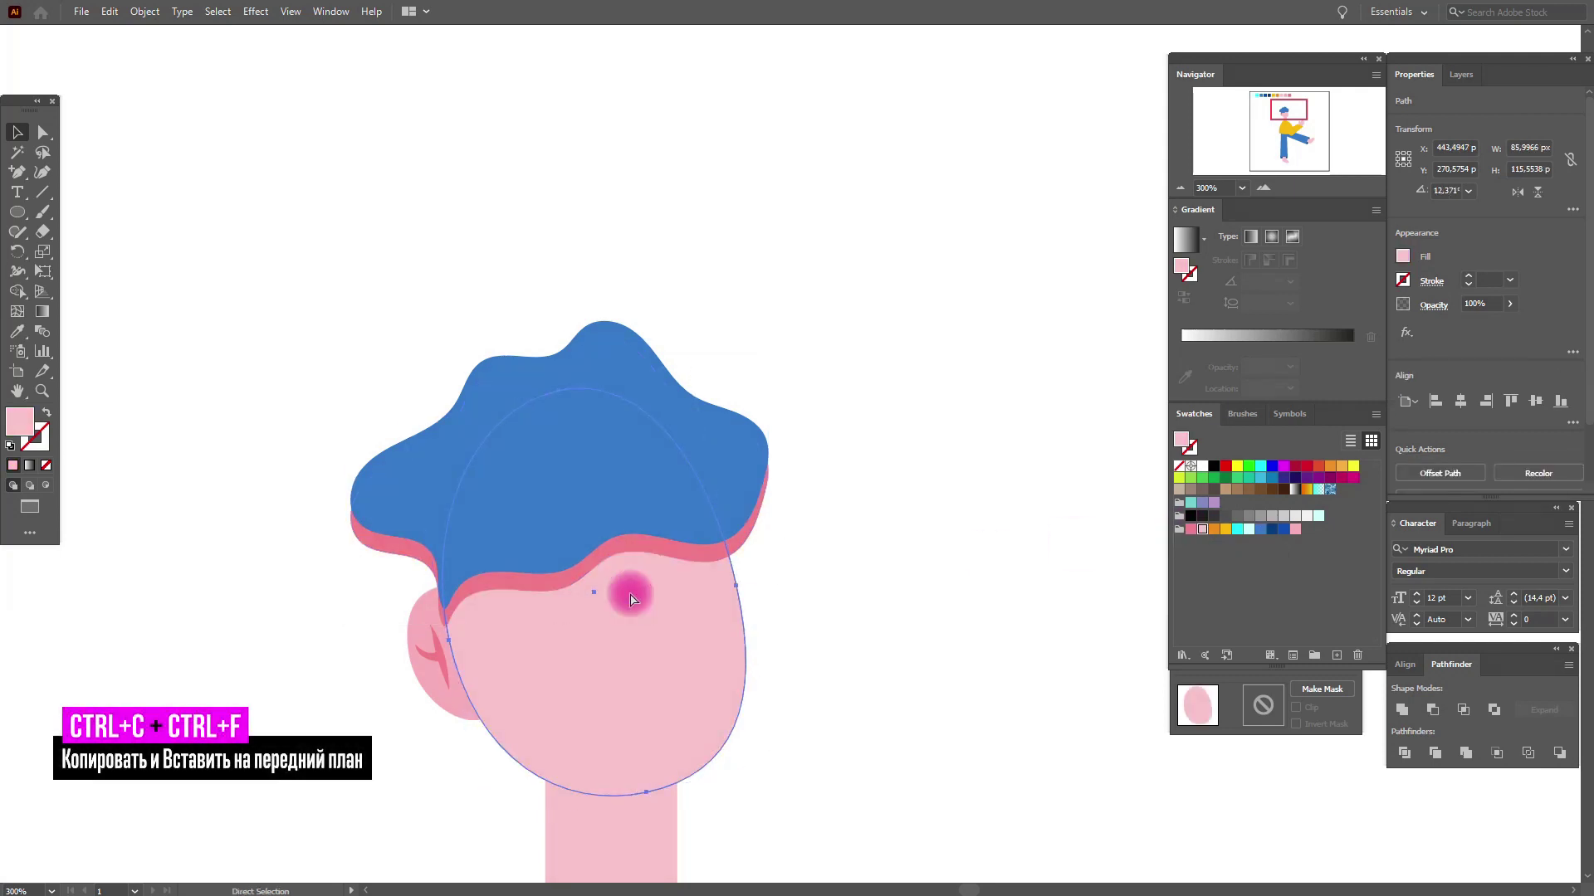
pyautogui.hotkey('ctrl', 'c')
pyautogui.hotkey('ctrl', 'f')
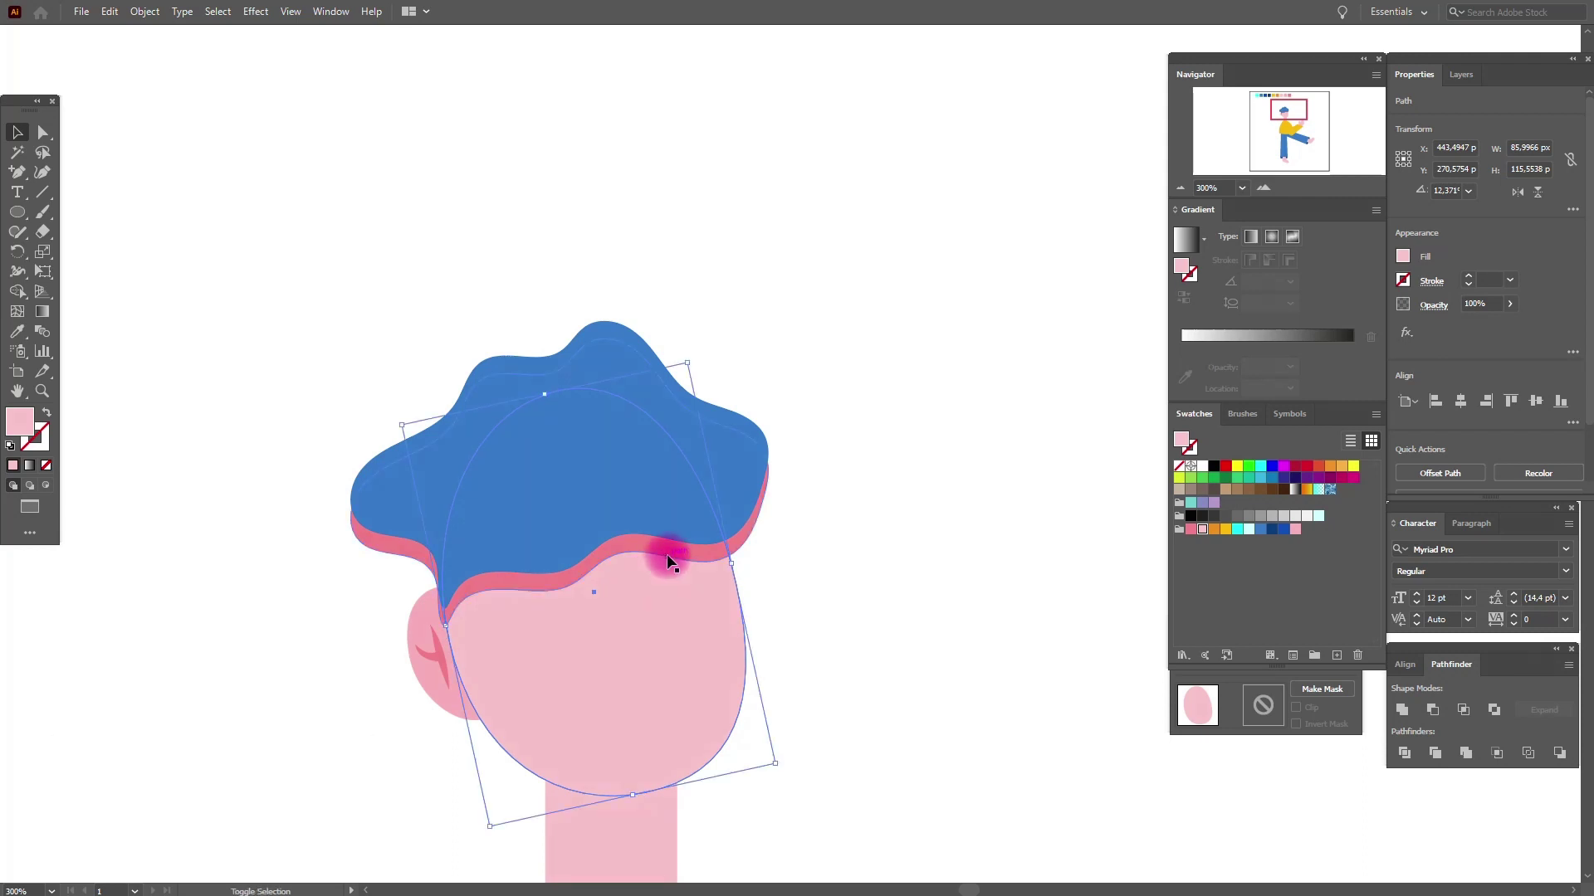
pyautogui.keyDown('shift'); pyautogui.click(668, 556); pyautogui.keyUp('shift')
pyautogui.click(1463, 711)
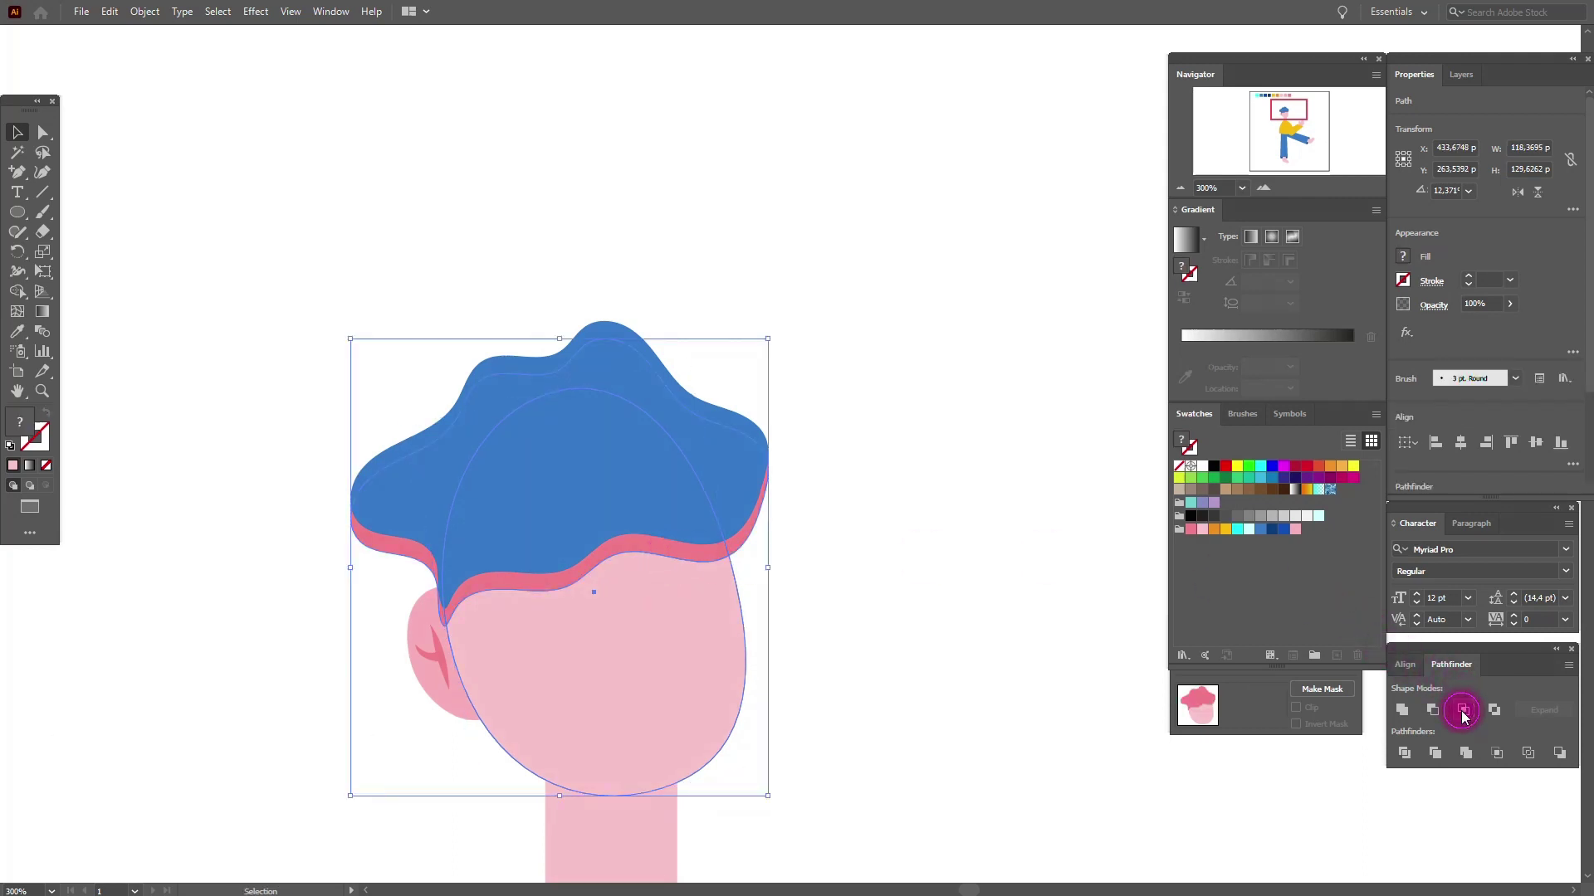
pyautogui.click(944, 565)
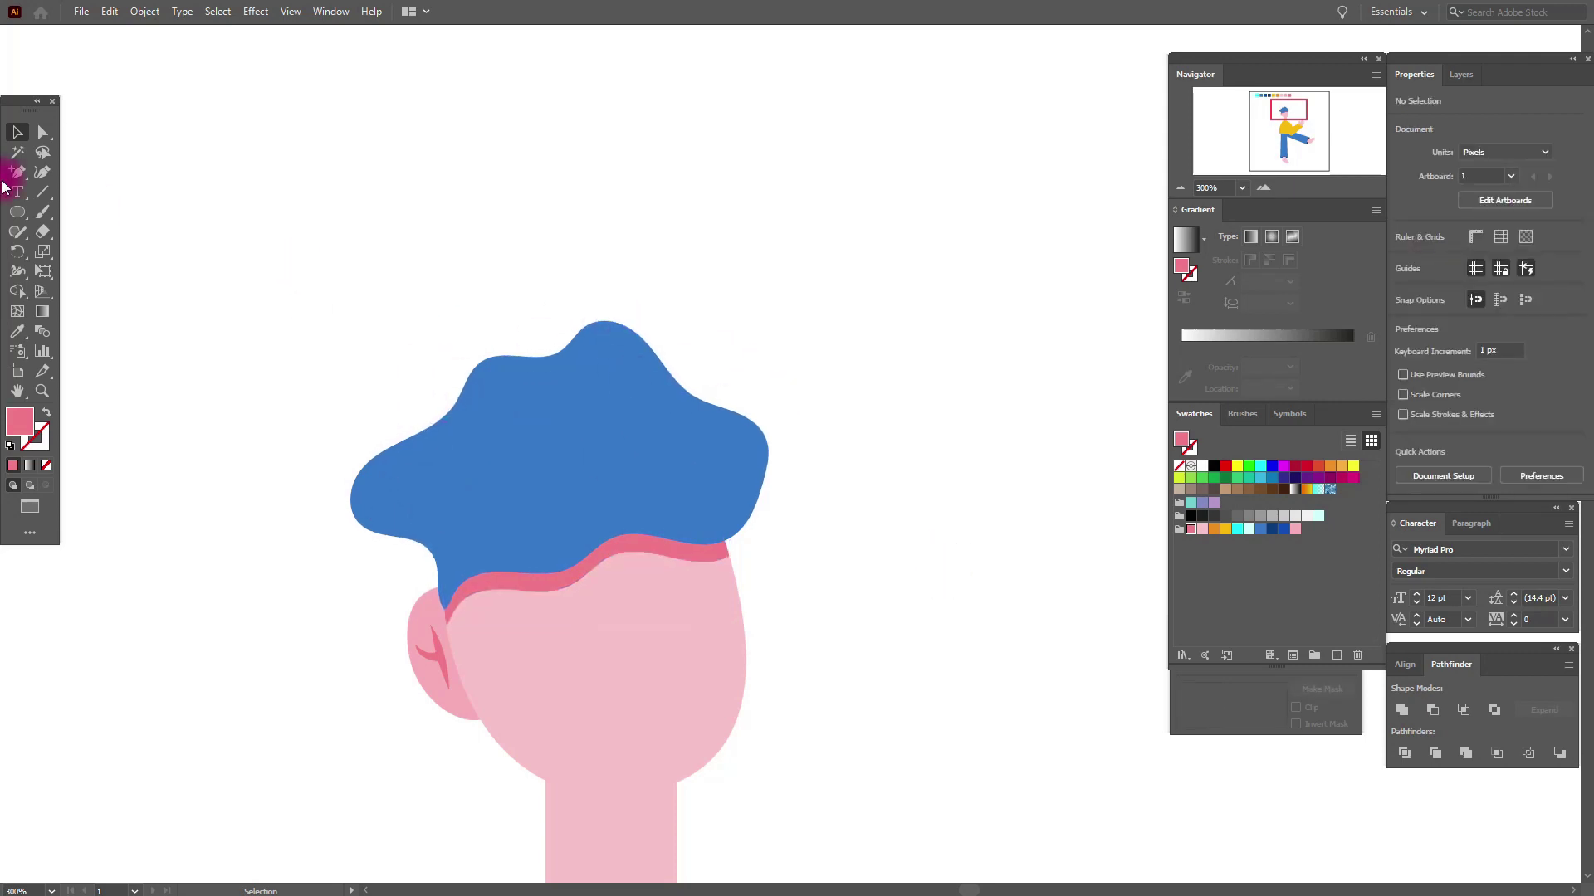
pyautogui.click(39, 215)
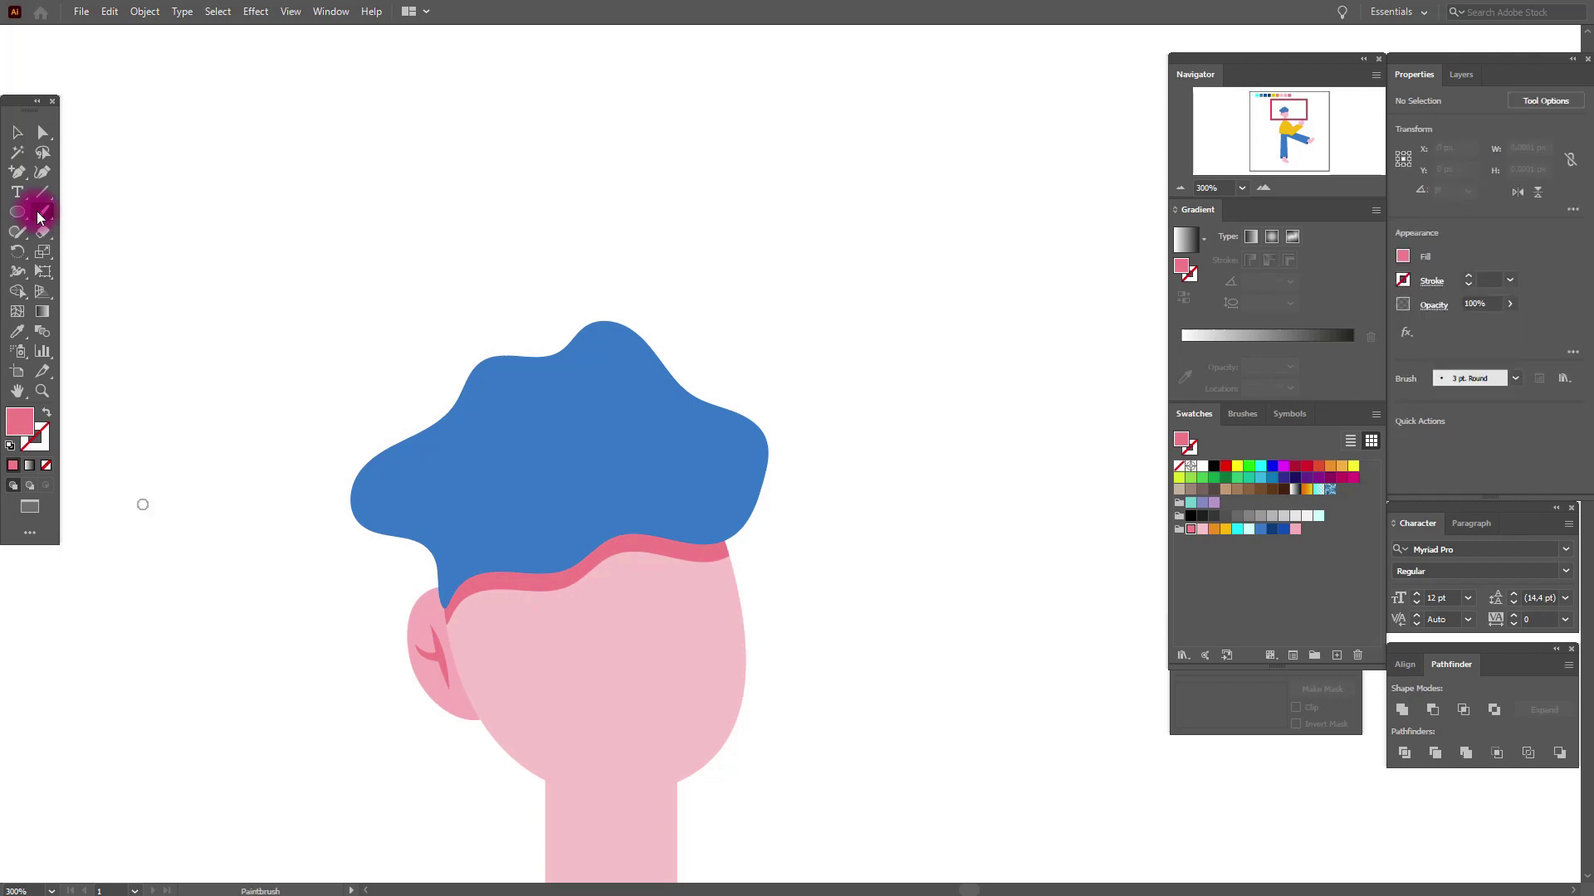
pyautogui.click(1260, 533)
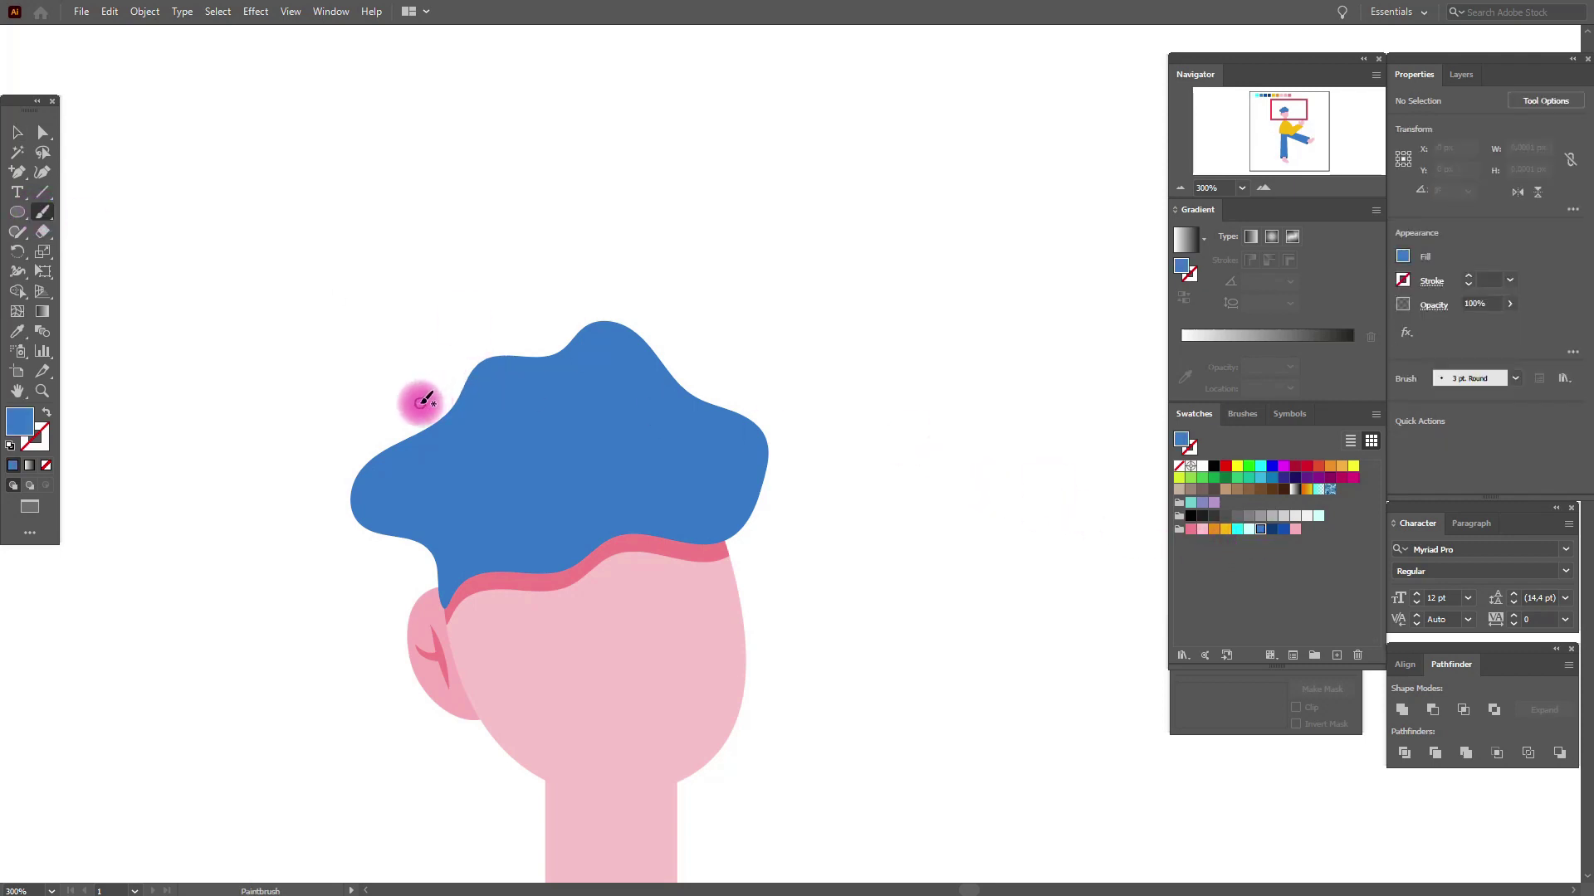
# Paint two wavy blue strands above the hair's left side and right bump
pyautogui.moveTo(421, 404)
pyautogui.mouseDown()
pyautogui.moveTo(501, 327)
pyautogui.moveTo(573, 317)
pyautogui.mouseUp()
pyautogui.moveTo(665, 332); pyautogui.dragTo(760, 402)
pyautogui.click(17, 132)
pyautogui.click(499, 334)
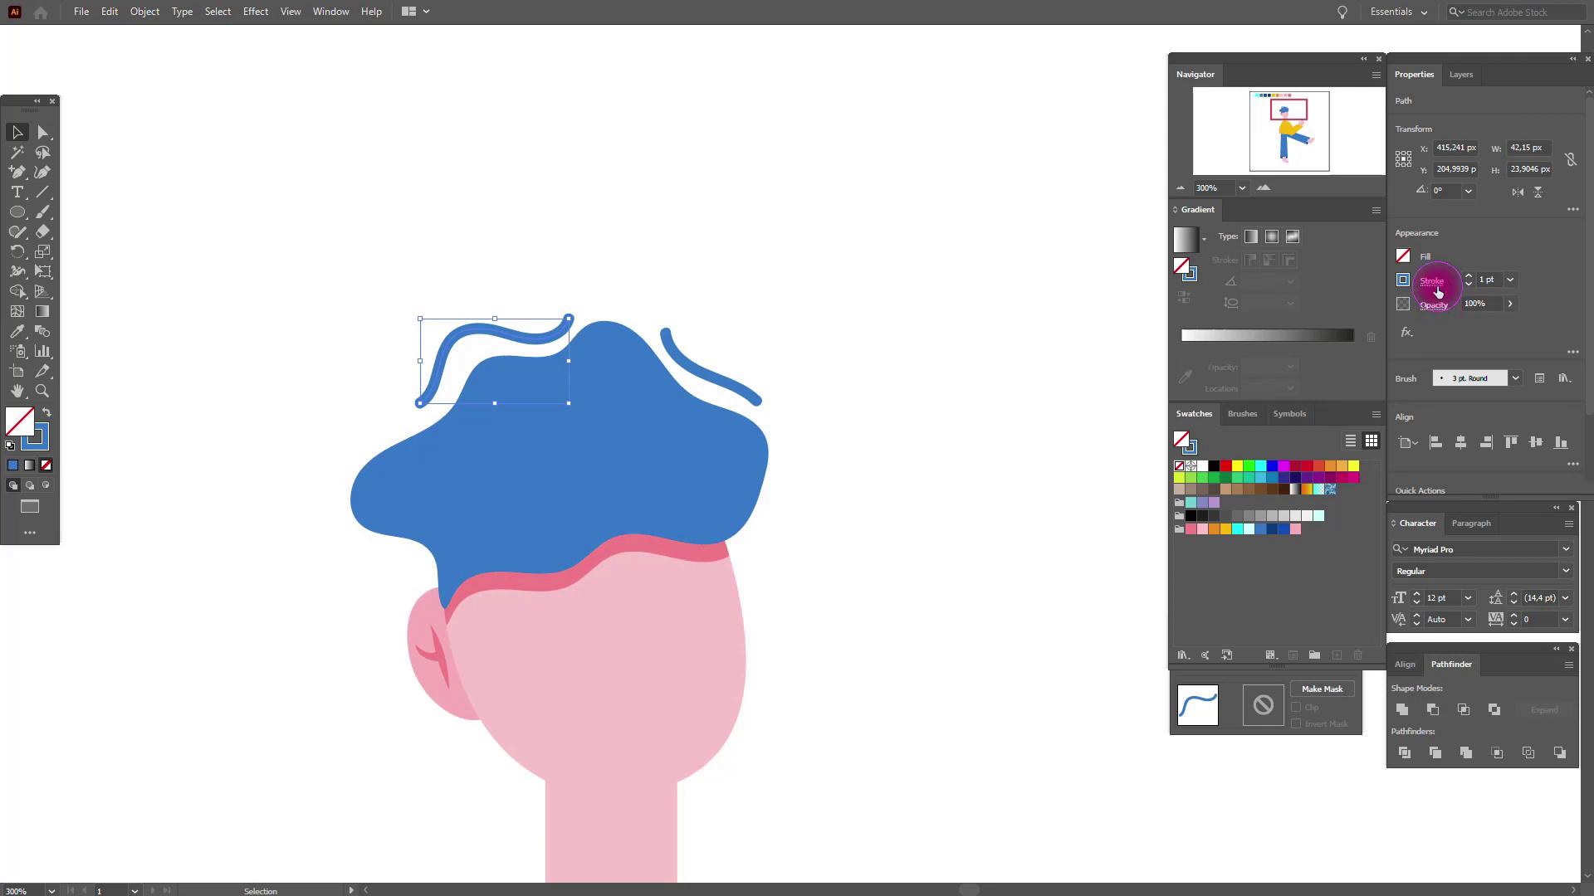
# Give the left strand a tapered width profile and the Basic brush
pyautogui.click(1433, 282)
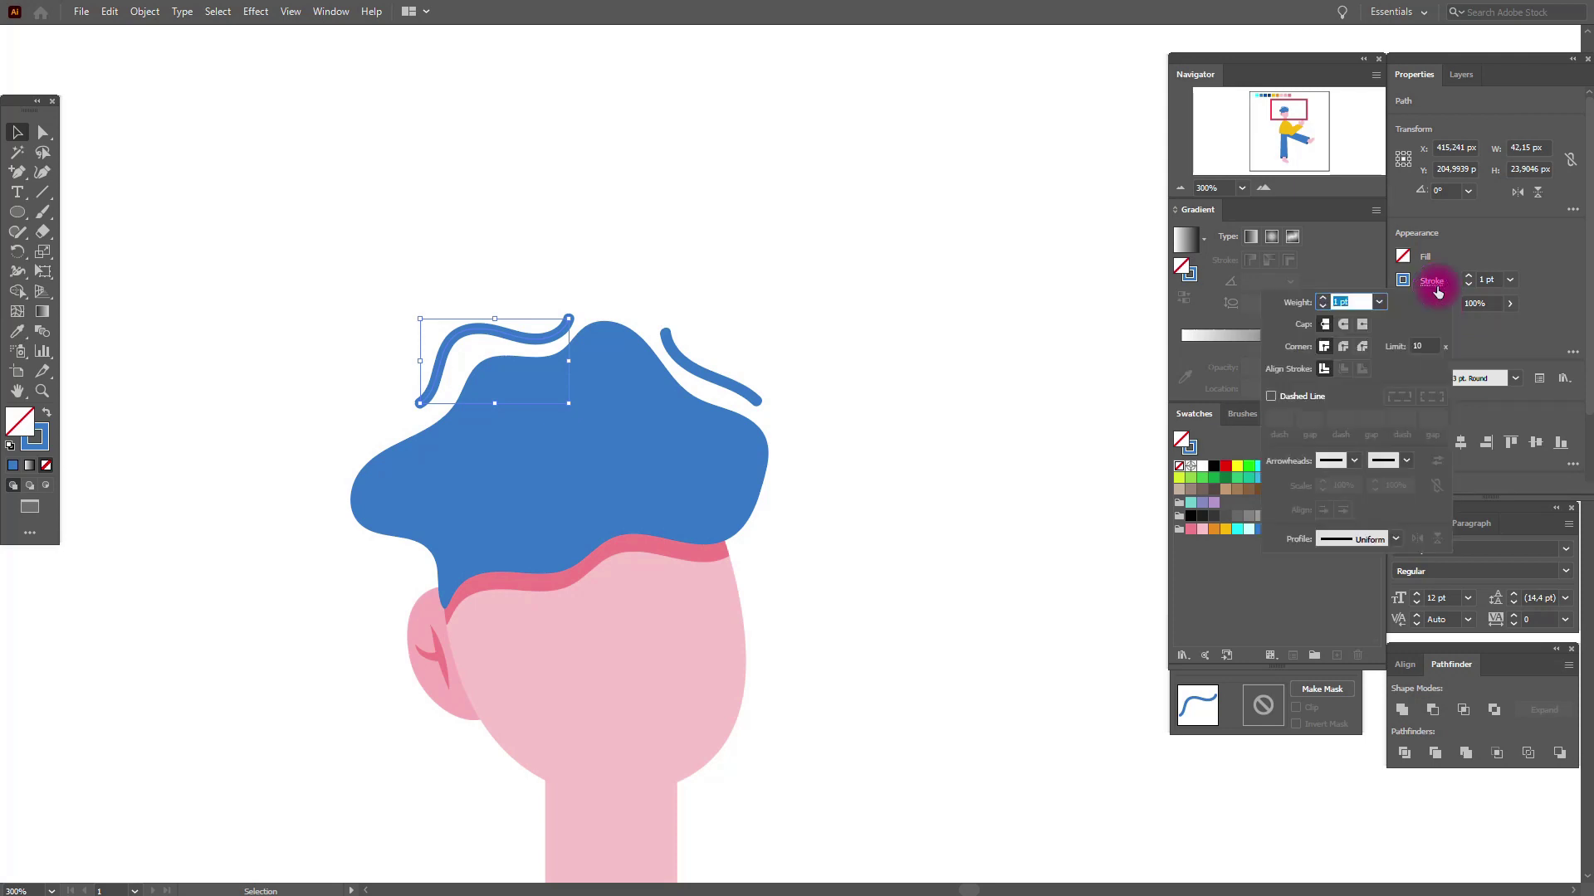
pyautogui.click(1395, 539)
pyautogui.click(1372, 588)
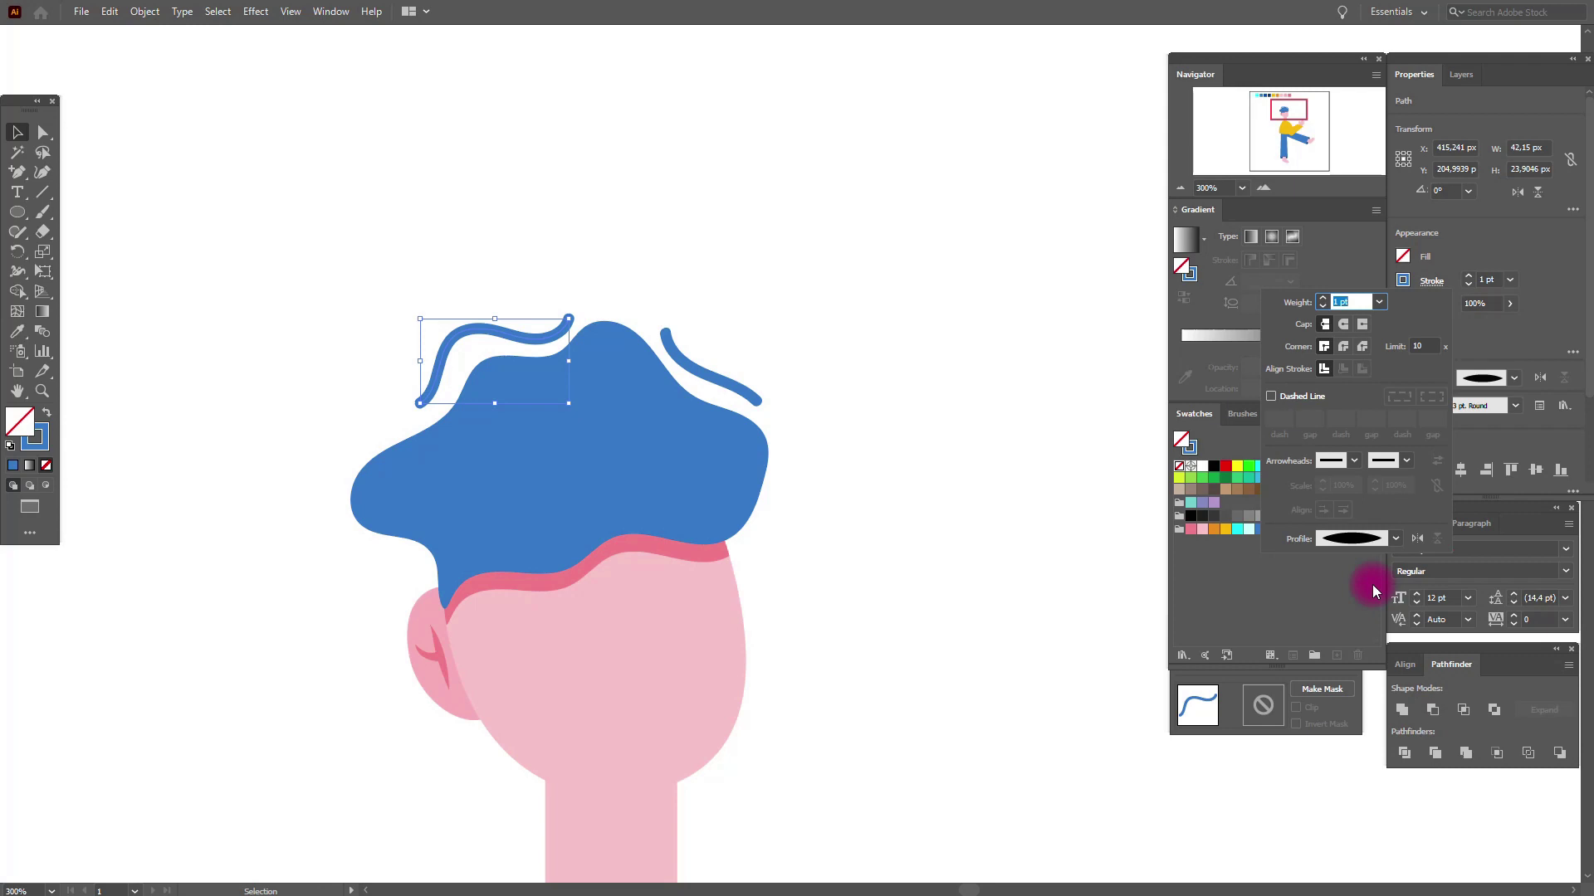
pyautogui.click(1252, 422)
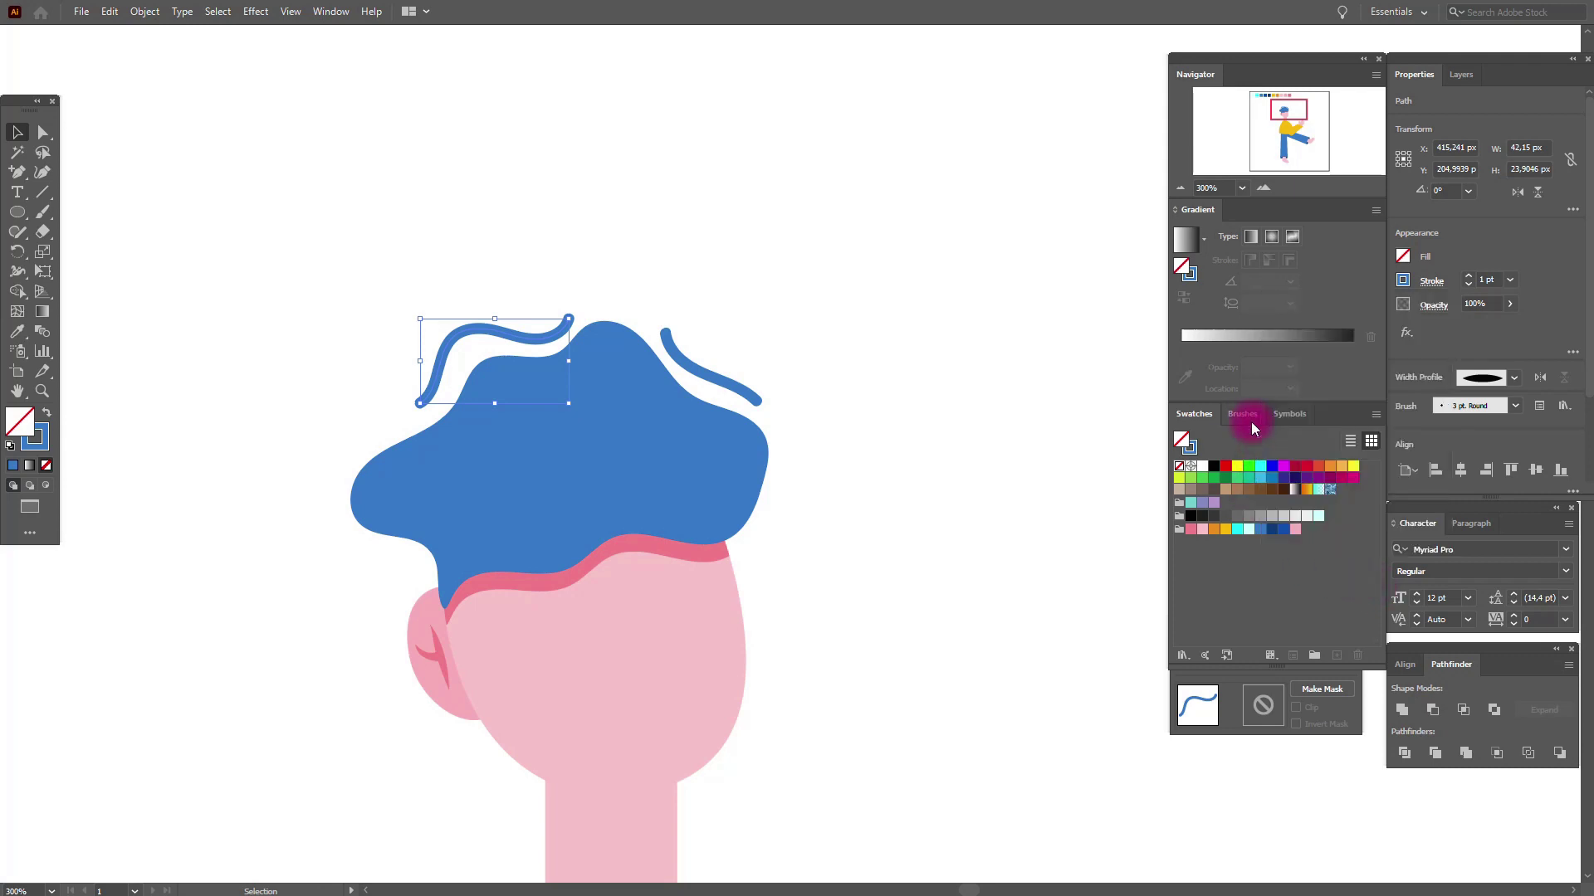
pyautogui.click(1252, 471)
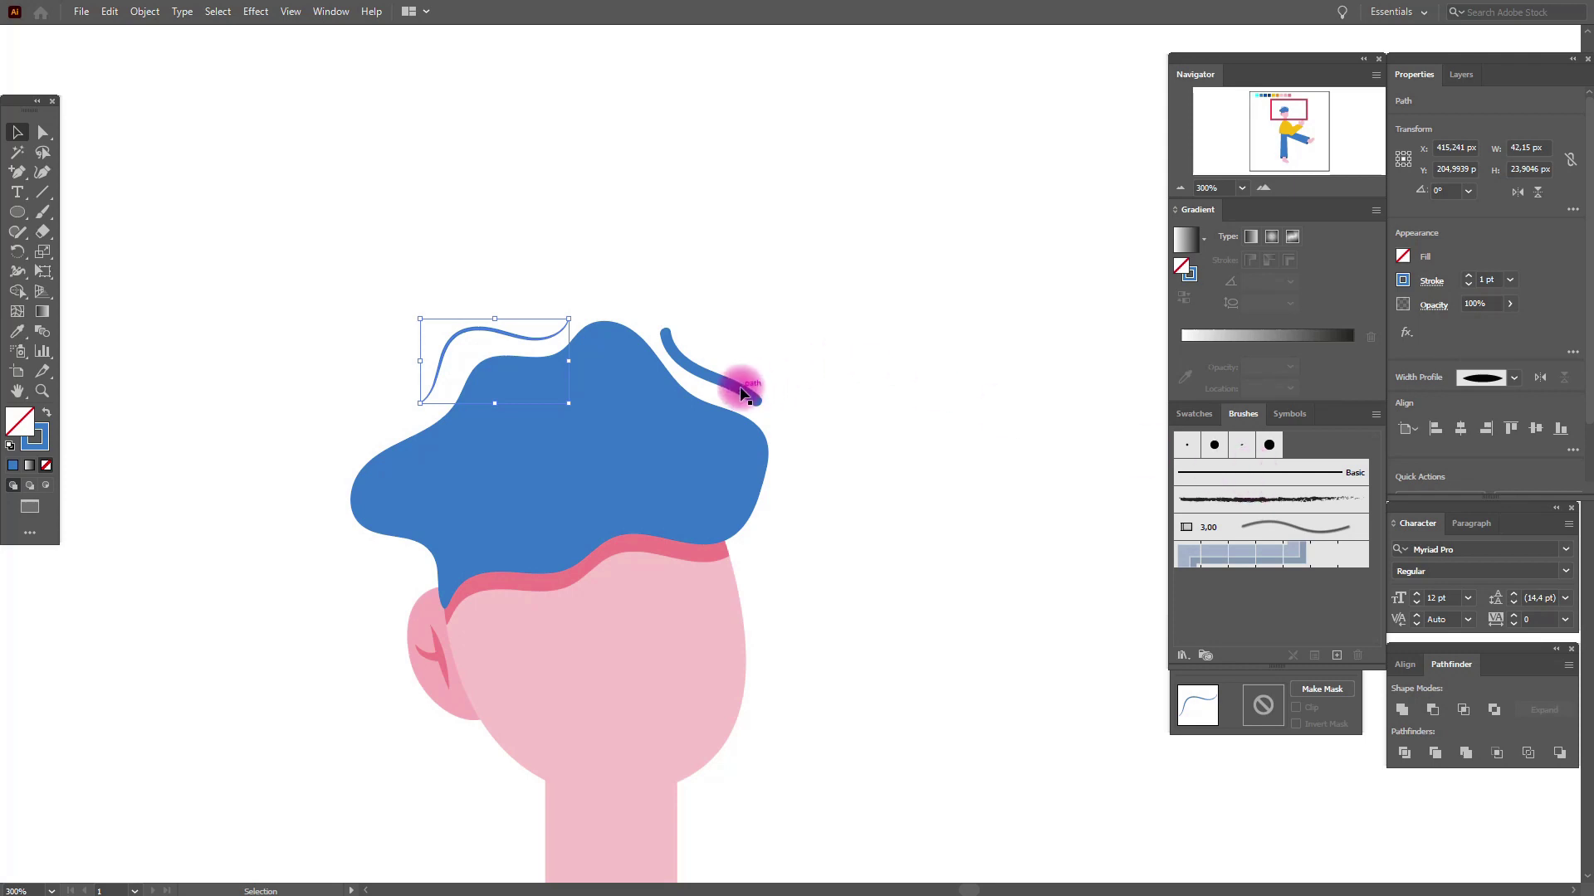
pyautogui.click(741, 391)
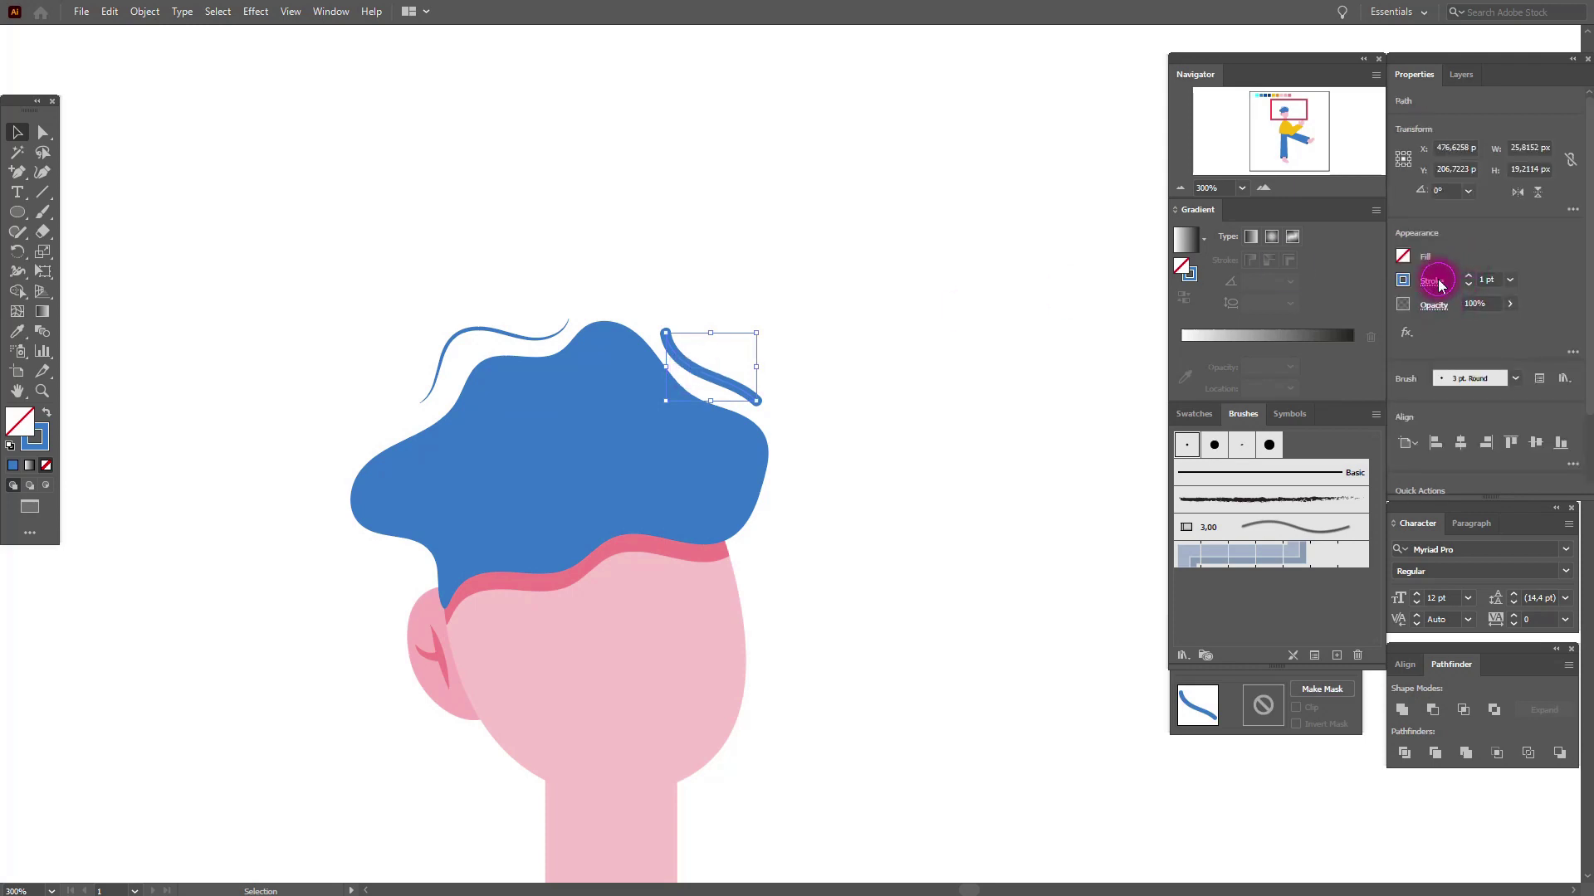
# Give the right strand the tapered Width Profile 1 and the Basic brush
pyautogui.click(1439, 284)
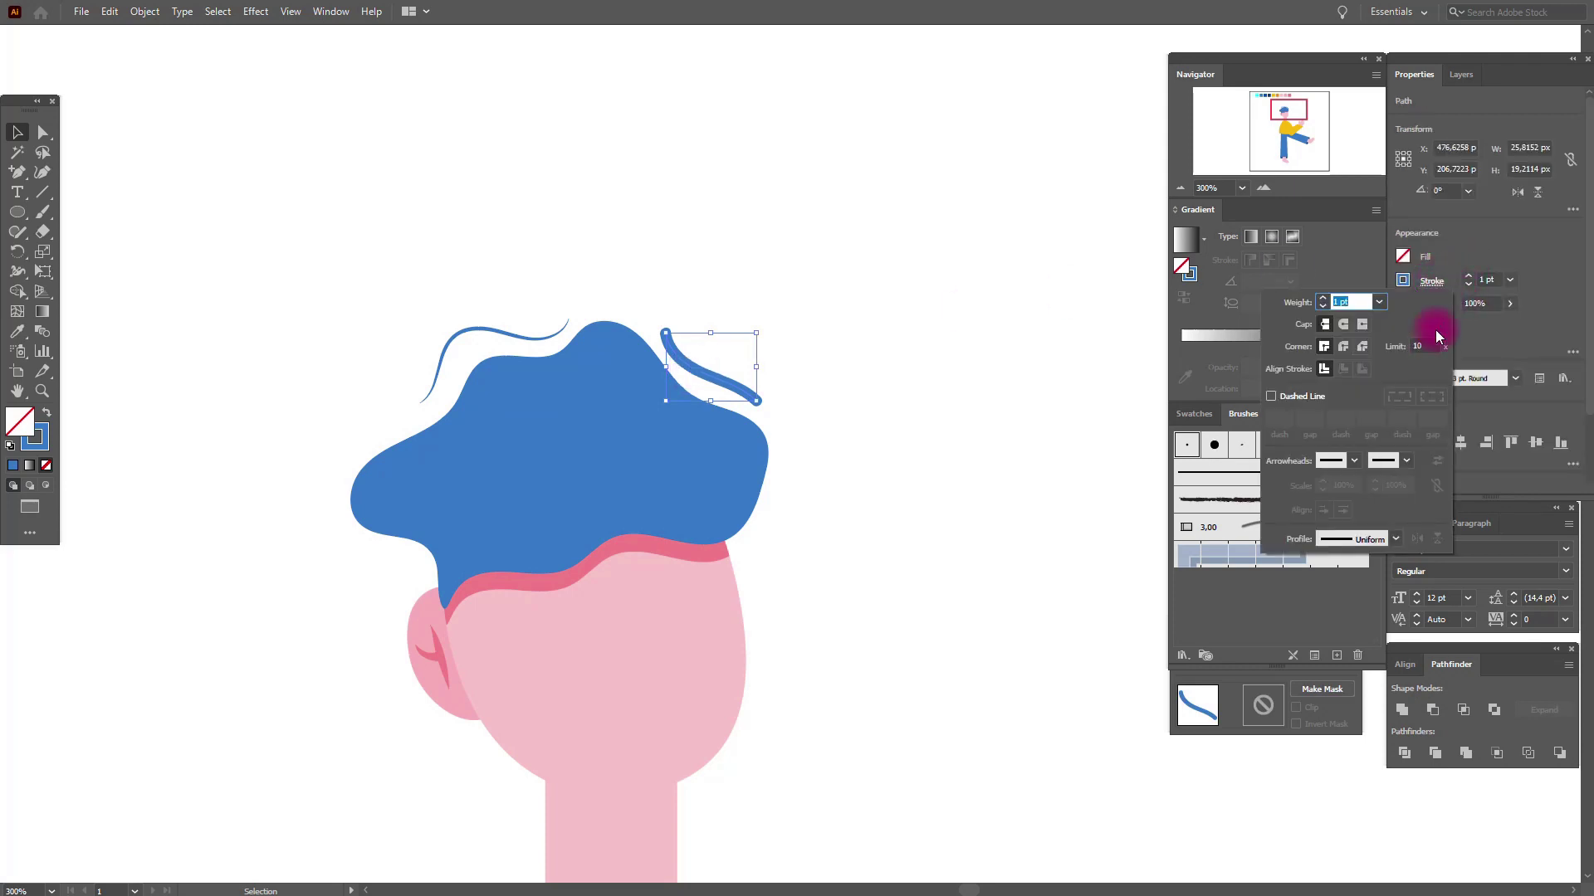
pyautogui.click(1392, 539)
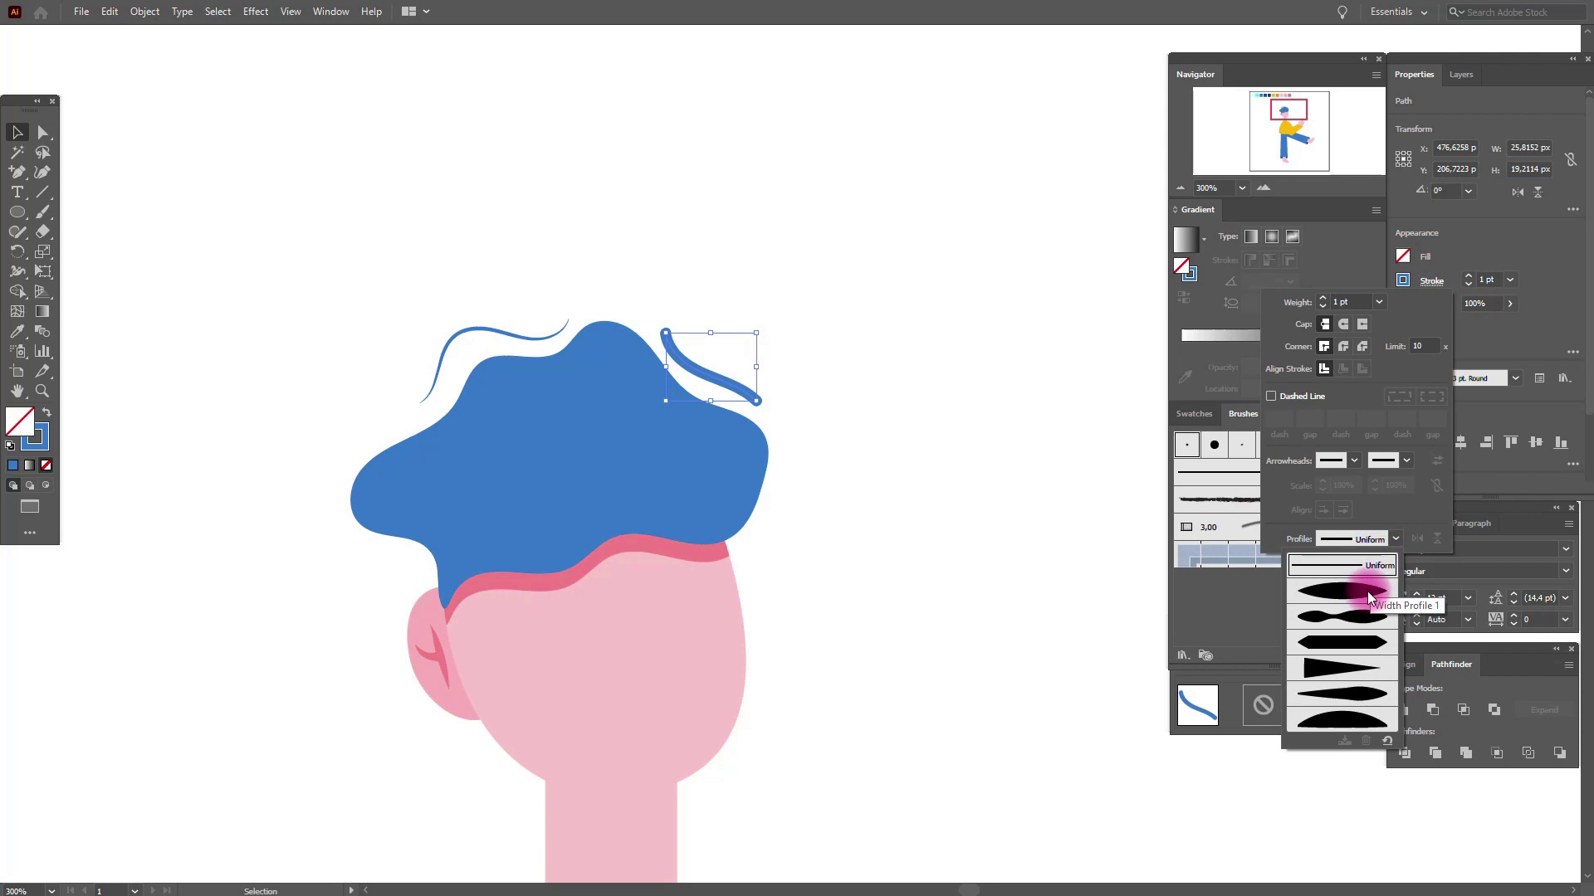
pyautogui.click(1367, 593)
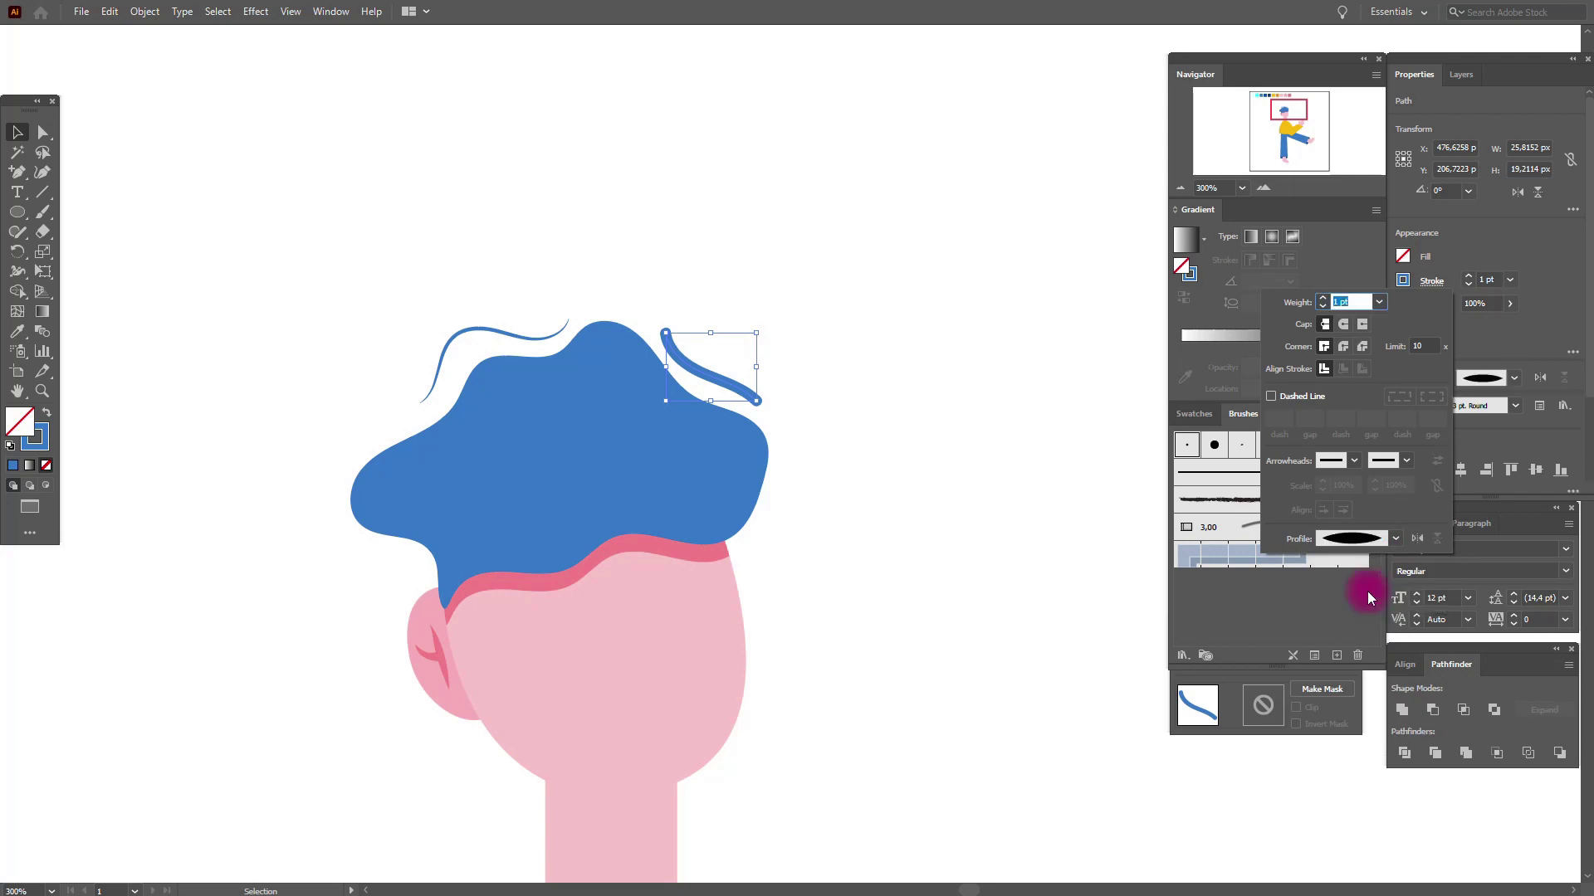
pyautogui.click(1211, 475)
pyautogui.click(1211, 475)
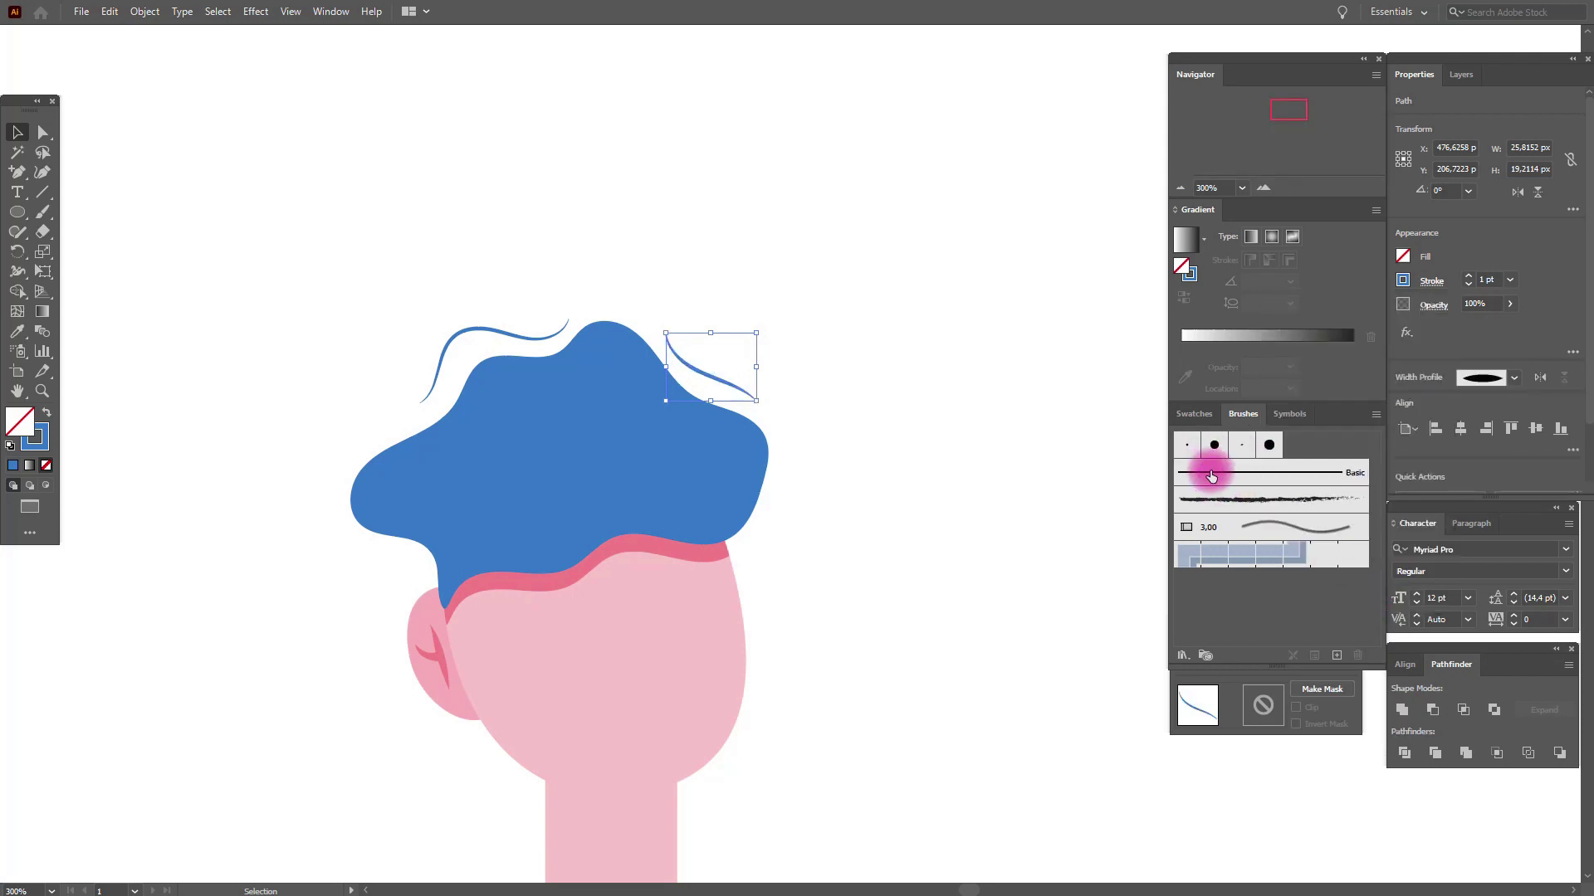
pyautogui.click(1429, 324)
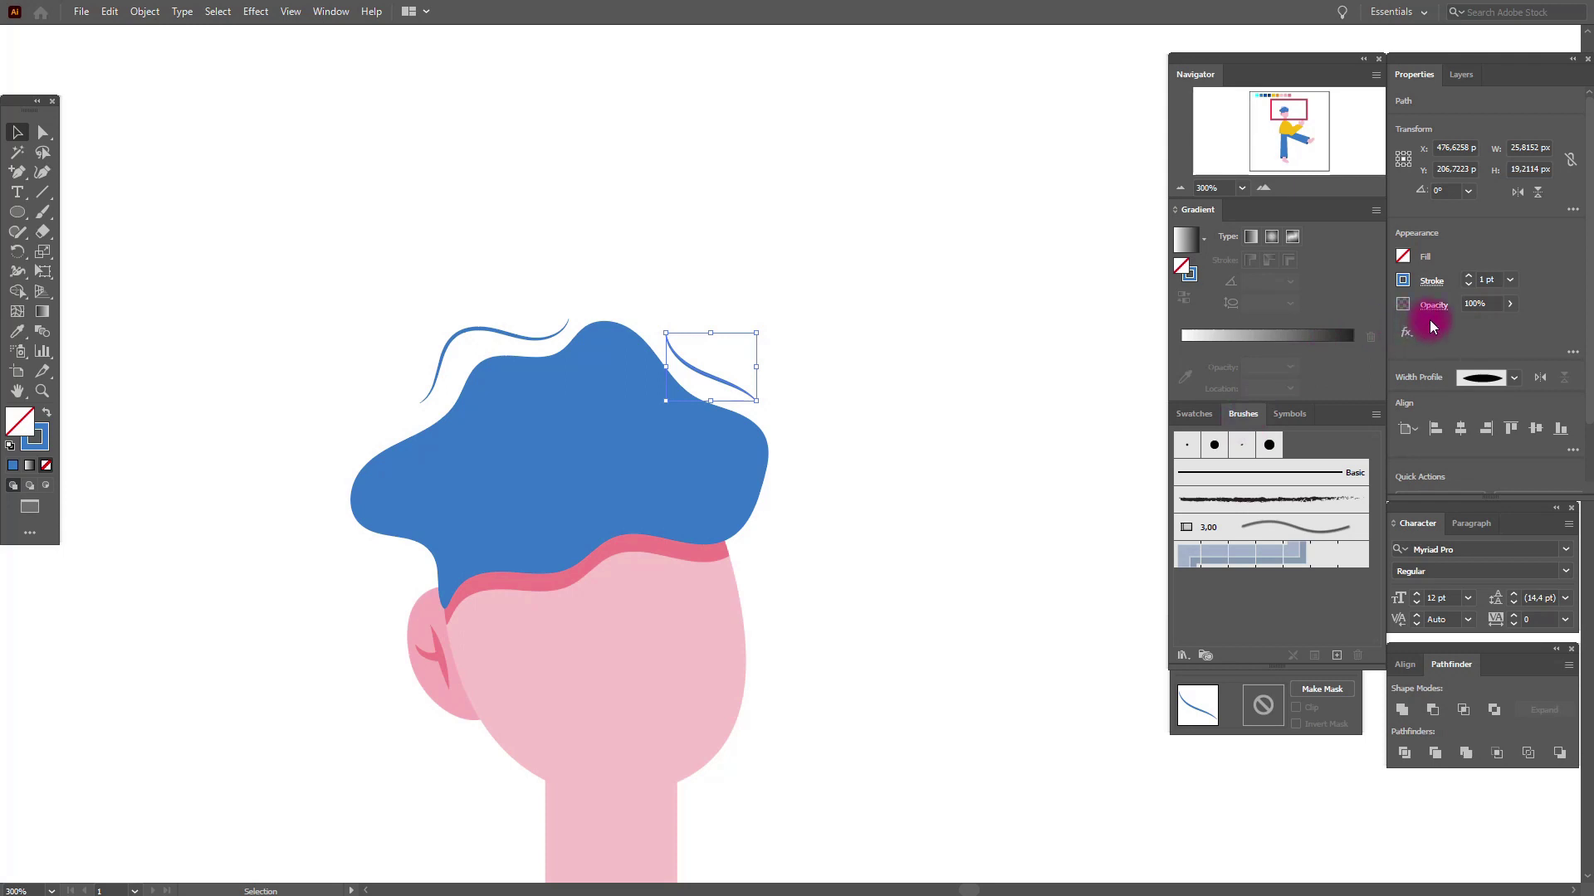
# Set the stroke weight of both hair strands to 2 pt
pyautogui.click(1483, 282)
pyautogui.moveTo(1486, 283); pyautogui.dragTo(1470, 280)
pyautogui.write('2')
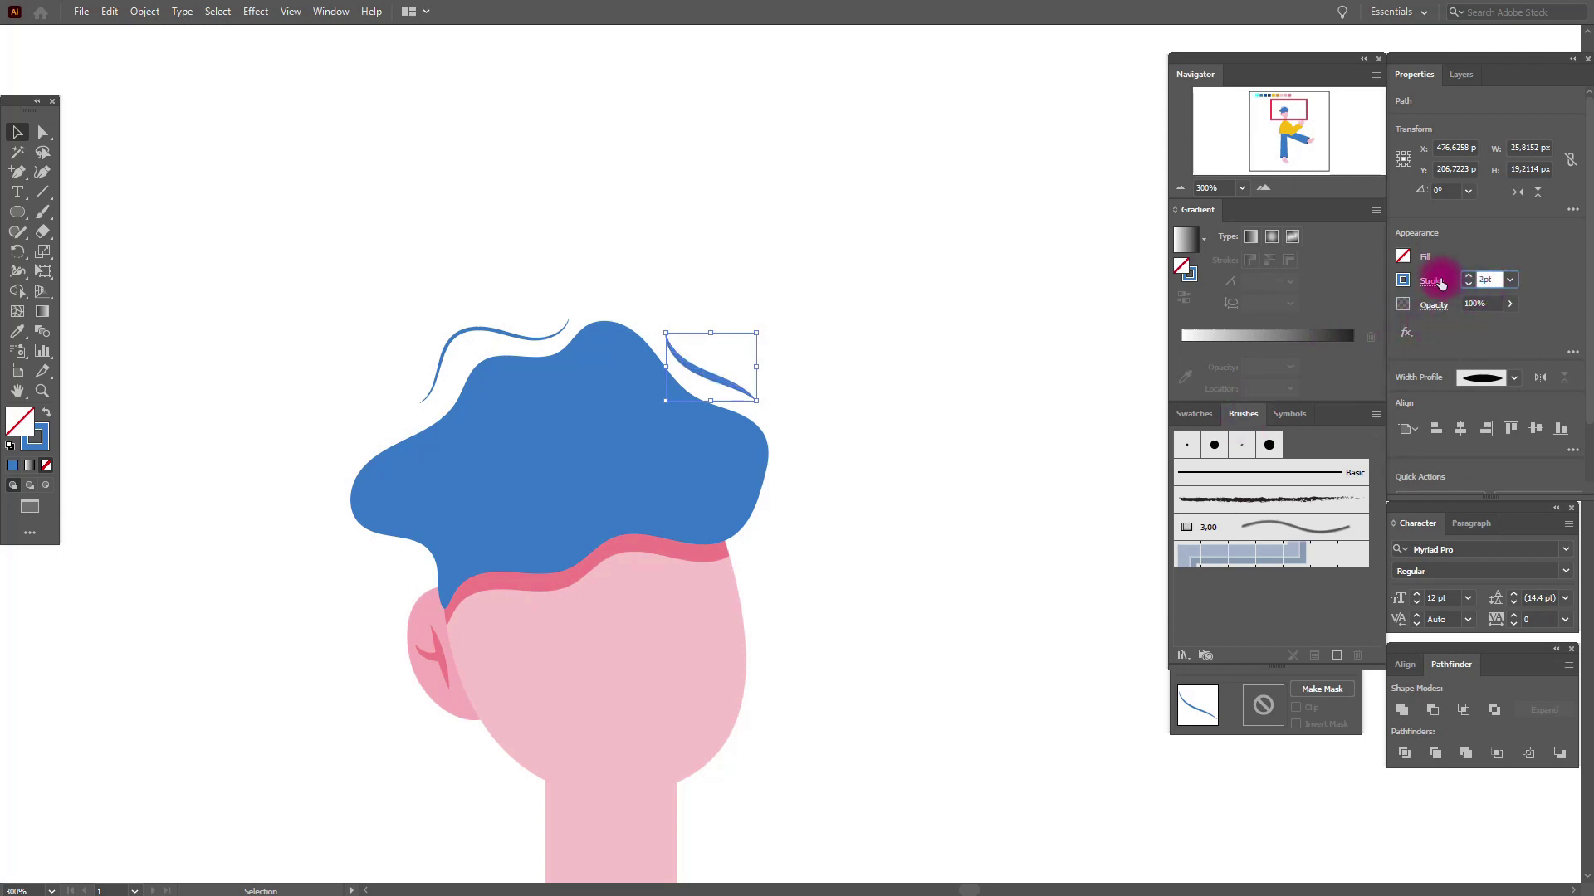
pyautogui.click(538, 337)
pyautogui.click(1494, 285)
pyautogui.click(1486, 280)
pyautogui.press('Return')
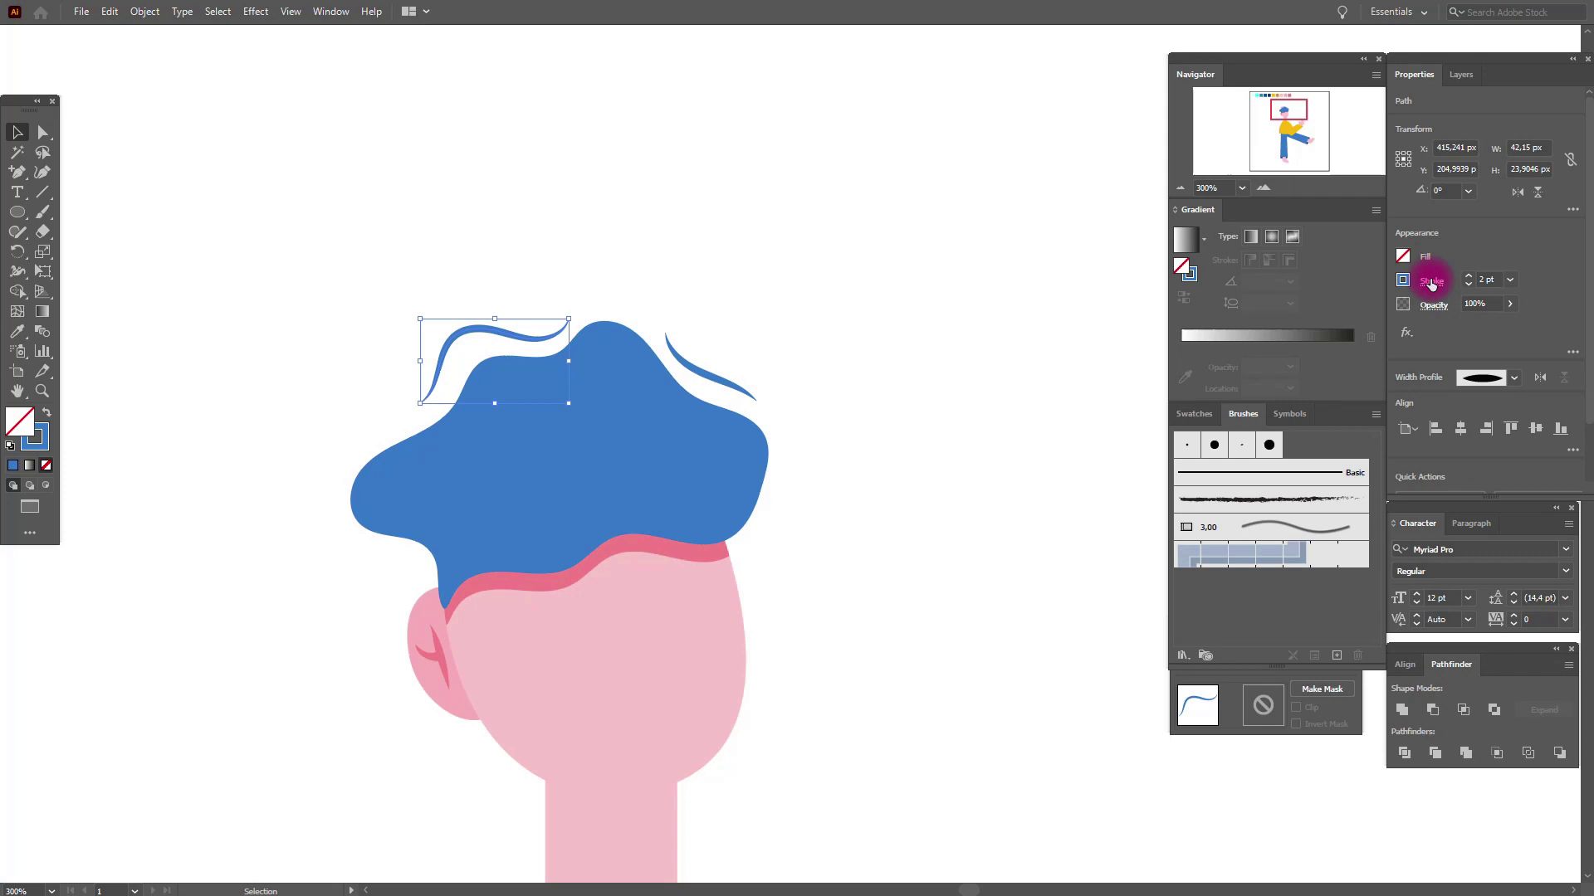
pyautogui.click(955, 313)
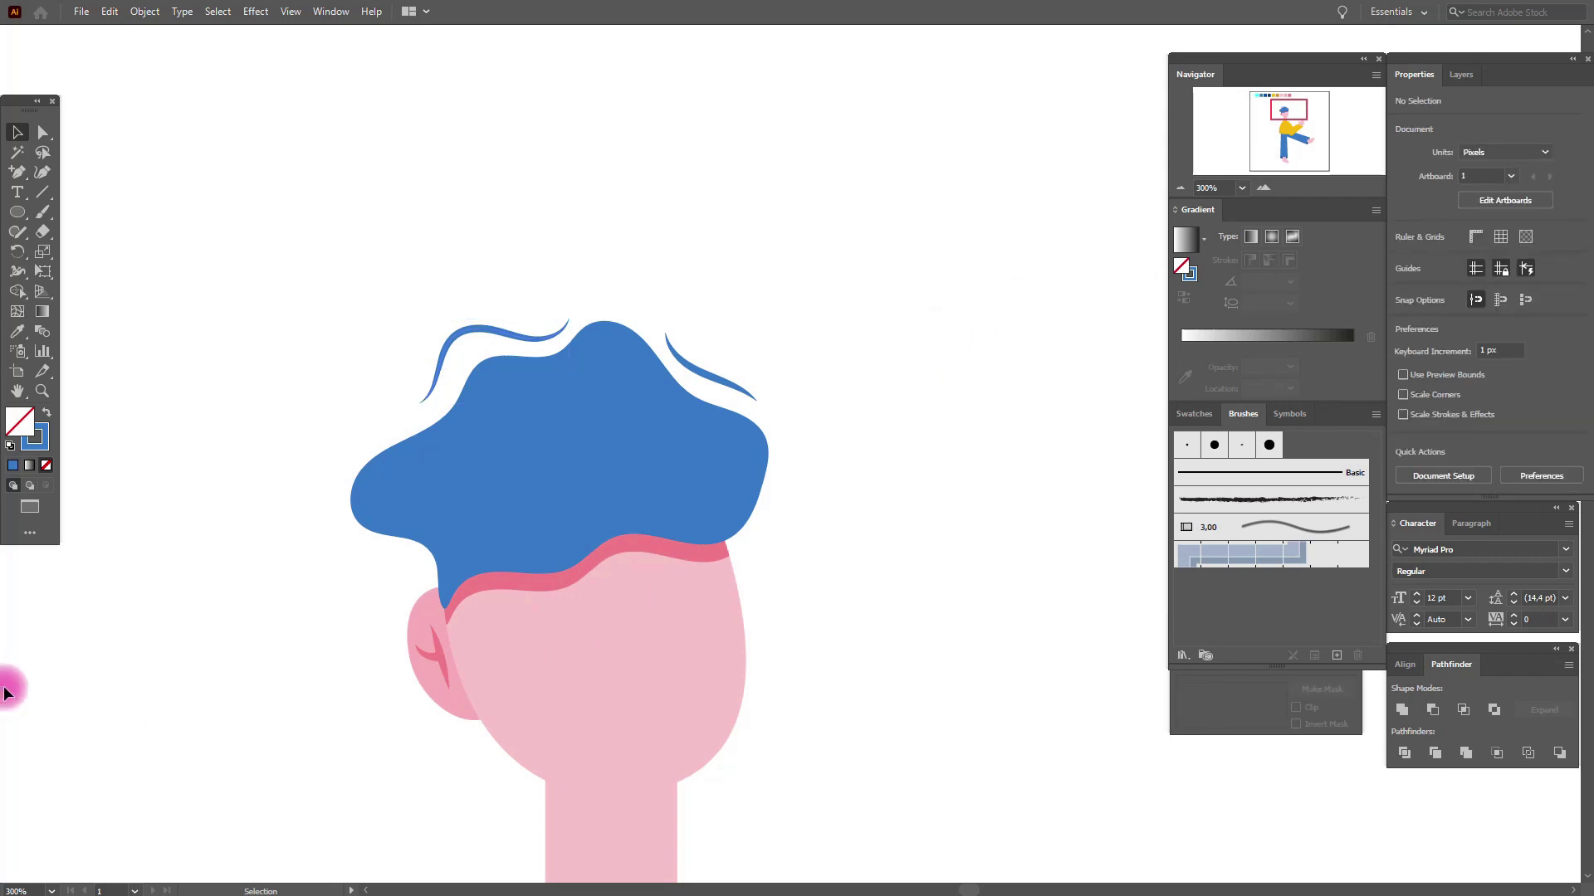
pyautogui.hotkey('ctrl', '0')
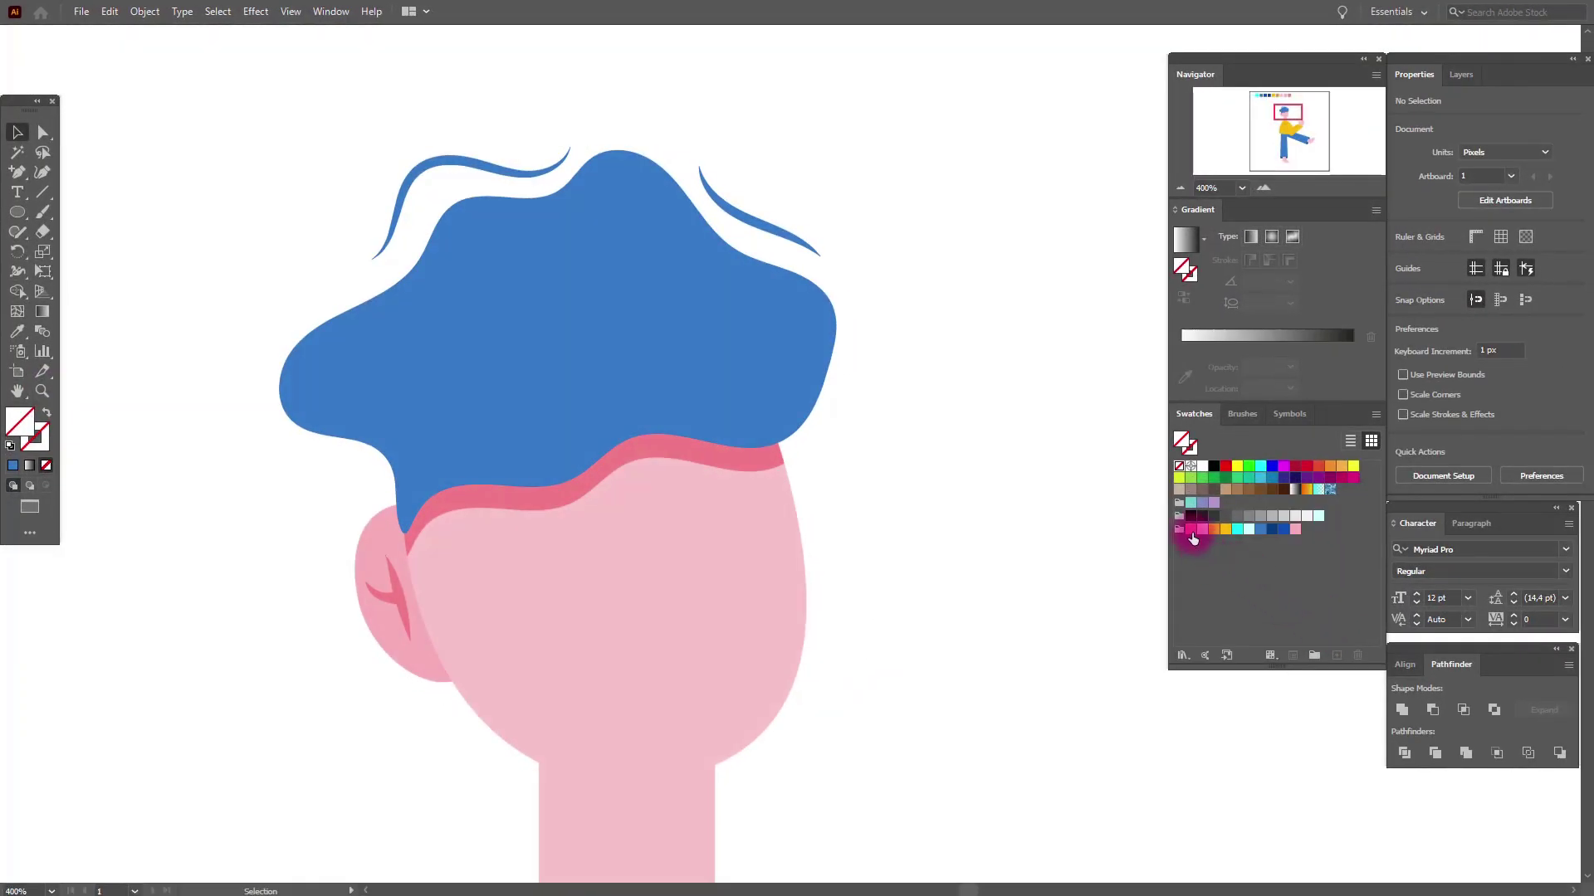
# Draw a small darker-pink circle, about 20.6 px wide, as a cheek and move it lower on the face
pyautogui.click(1191, 531)
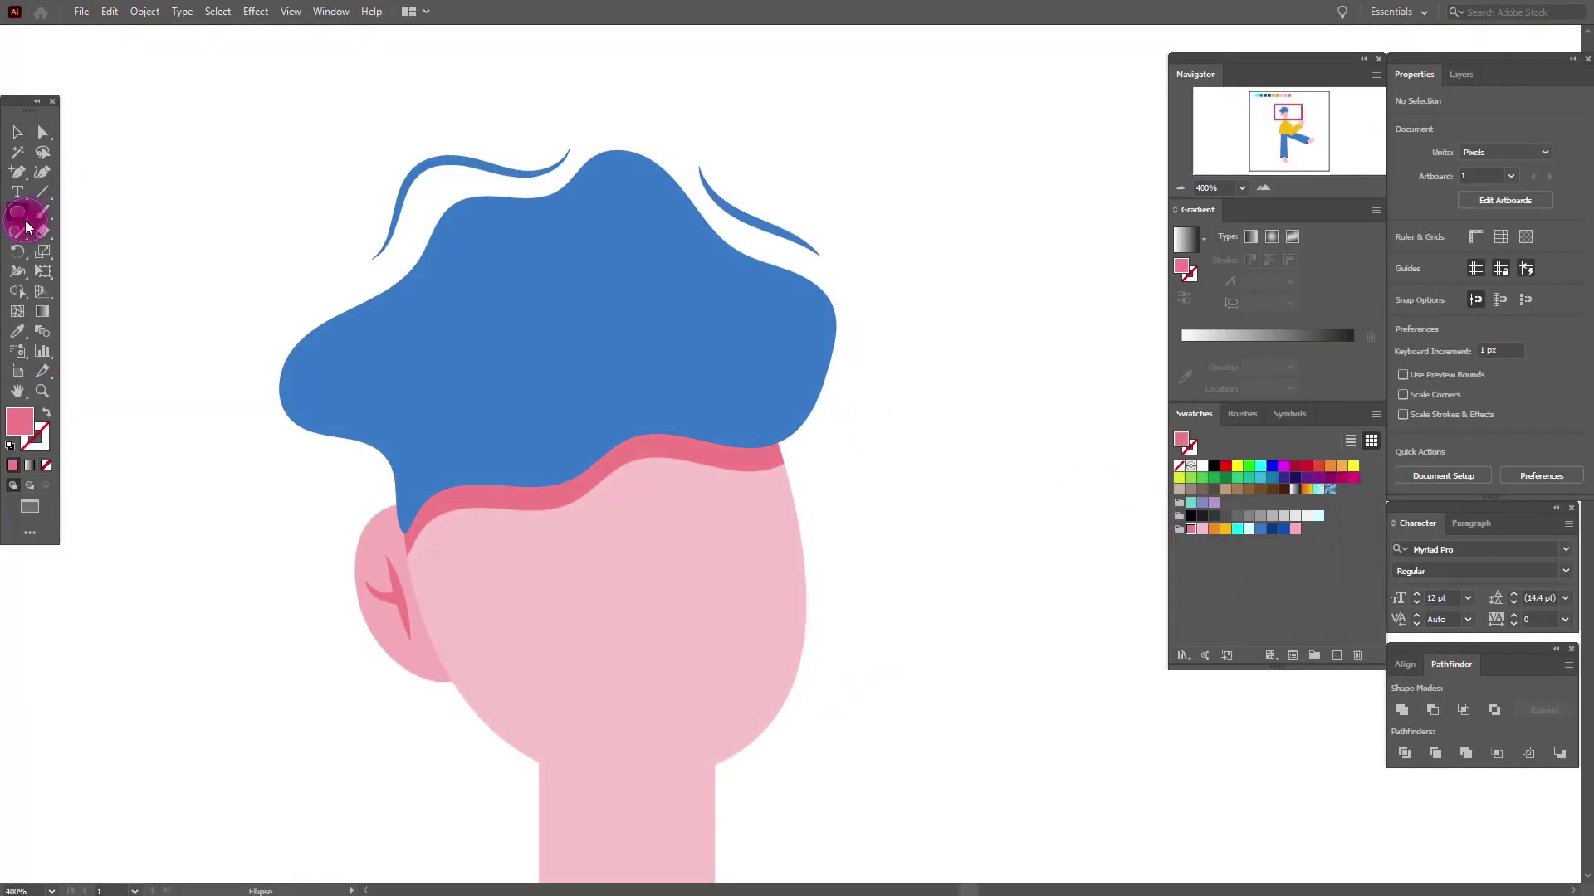
pyautogui.moveTo(26, 225); pyautogui.dragTo(79, 252)
pyautogui.moveTo(493, 573); pyautogui.dragTo(563, 671)
pyautogui.click(18, 132)
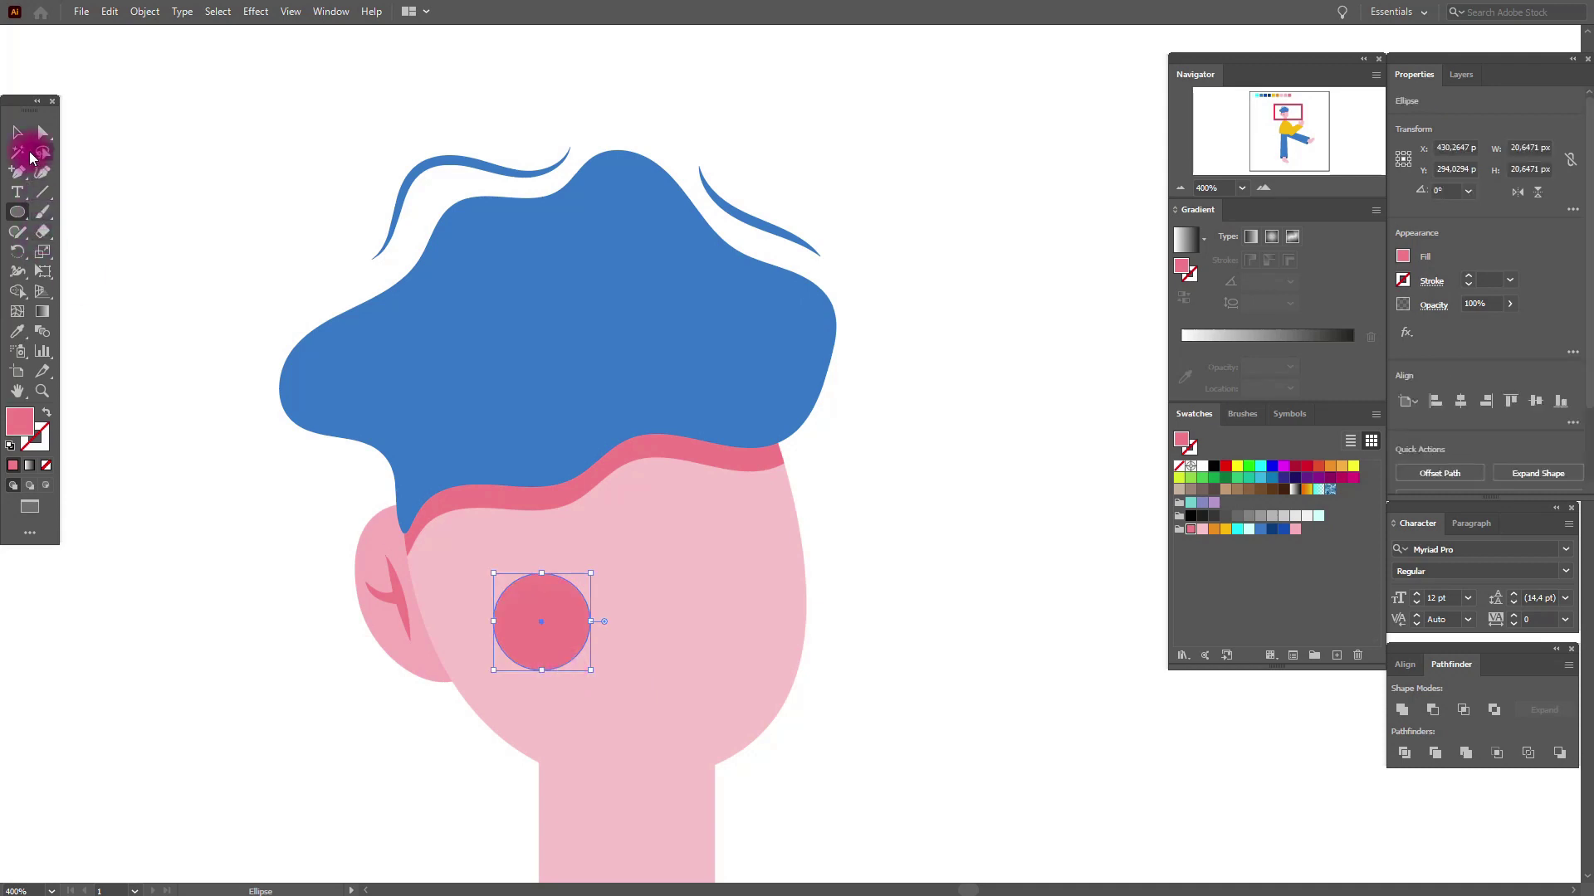
pyautogui.moveTo(515, 606); pyautogui.dragTo(513, 614)
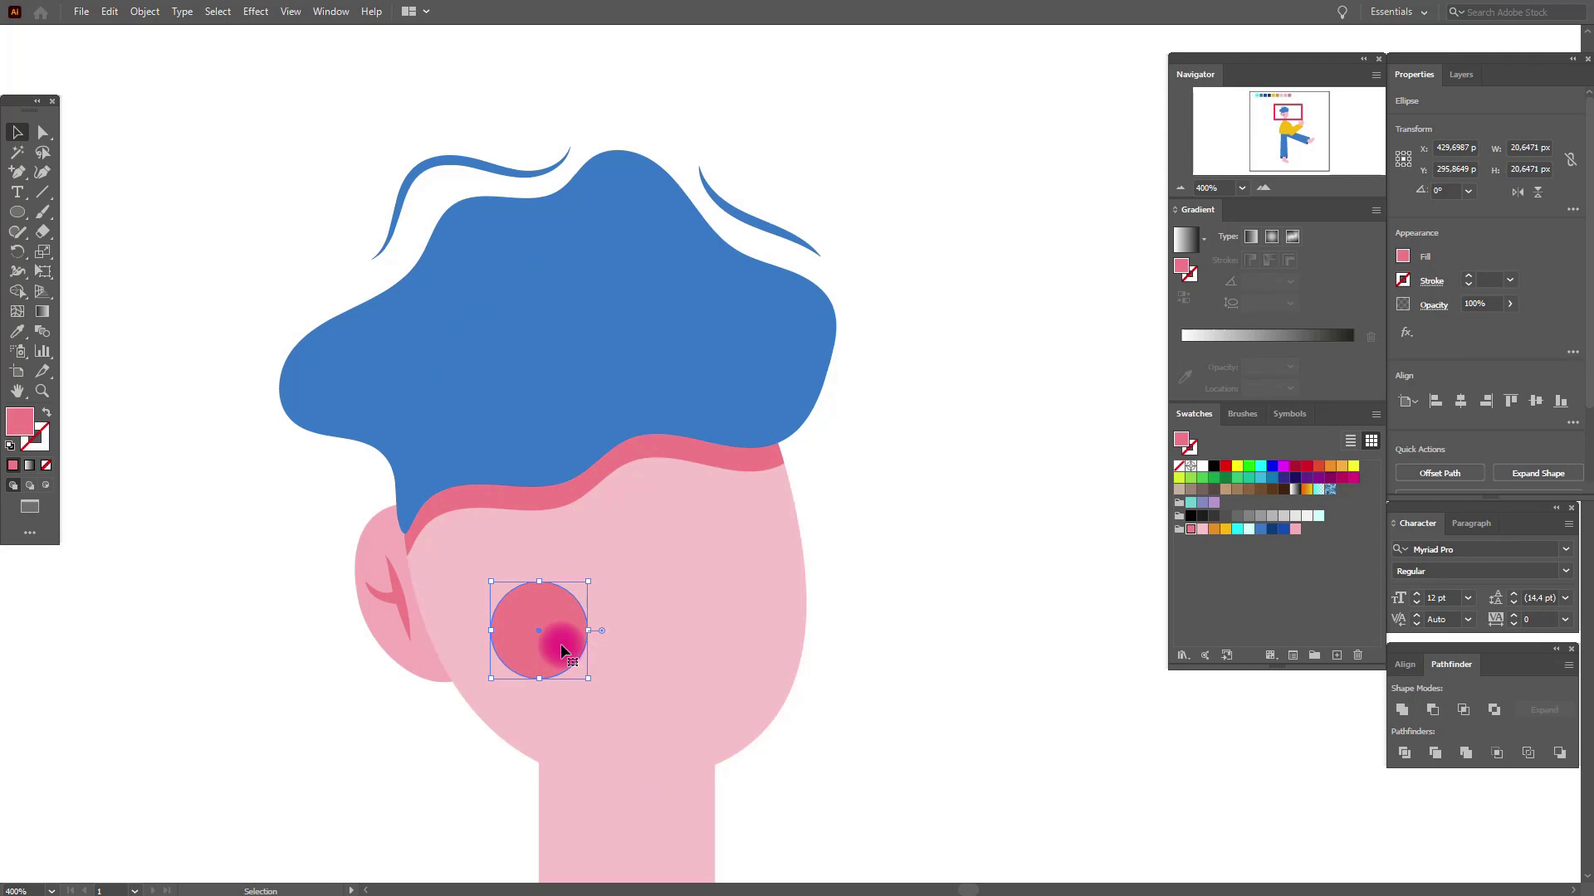
pyautogui.moveTo(561, 644); pyautogui.dragTo(569, 661)
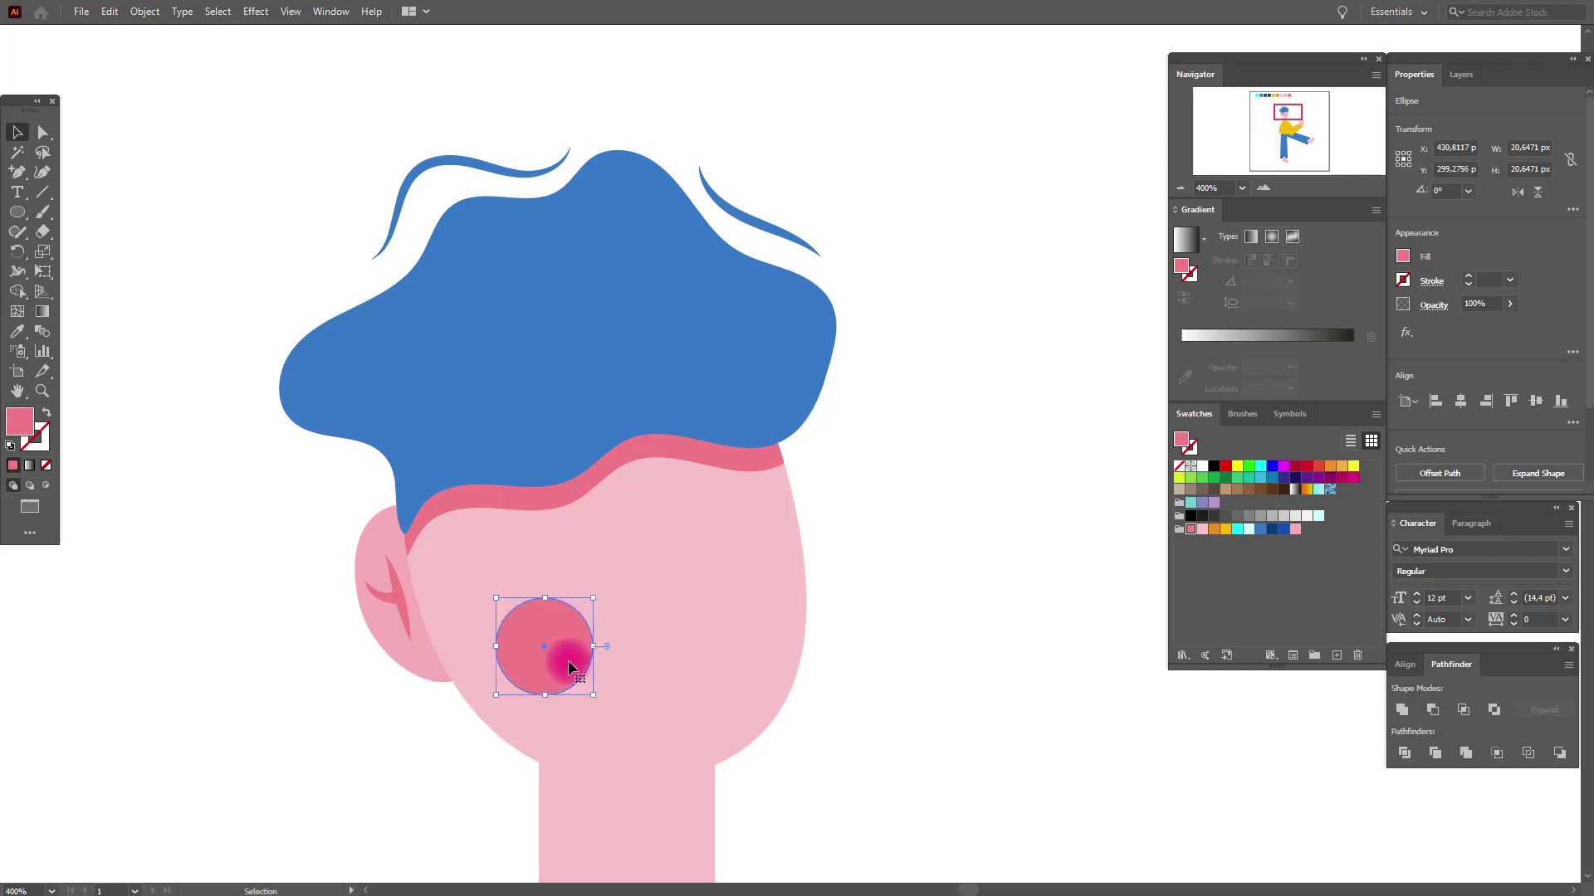
pyautogui.click(532, 417)
pyautogui.keyDown('shift'); pyautogui.click(583, 493); pyautogui.keyUp('shift')
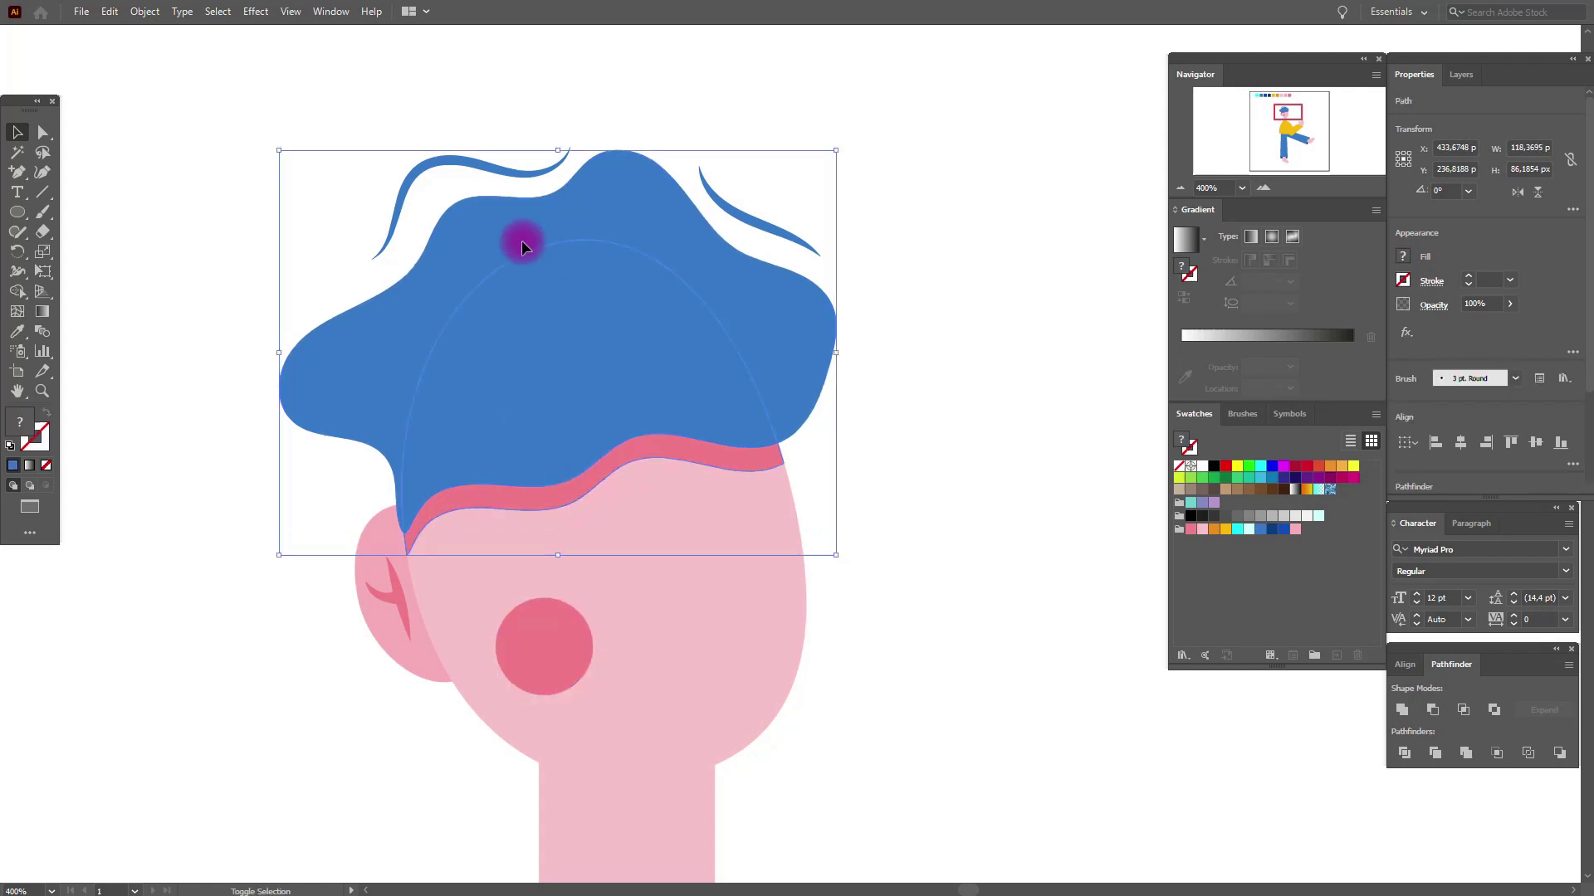
# Raise the hair, its pink band and both strands slightly together
pyautogui.keyDown('shift'); pyautogui.click(517, 181); pyautogui.keyUp('shift')
pyautogui.keyDown('shift'); pyautogui.click(735, 216); pyautogui.keyUp('shift')
pyautogui.moveTo(695, 371); pyautogui.dragTo(692, 354)
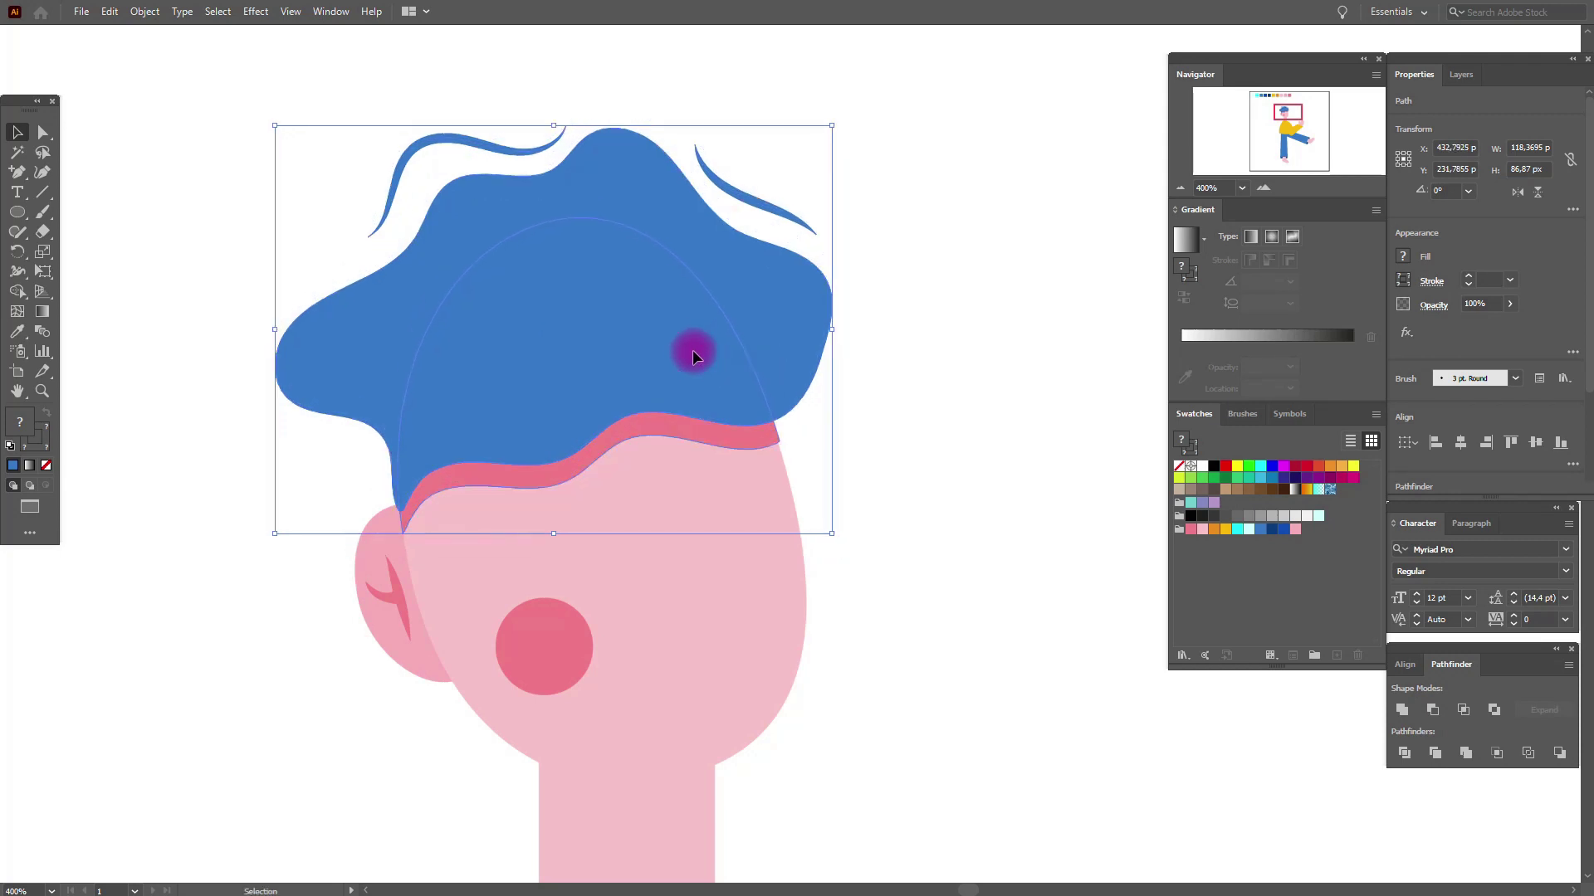
pyautogui.moveTo(693, 355); pyautogui.dragTo(694, 360)
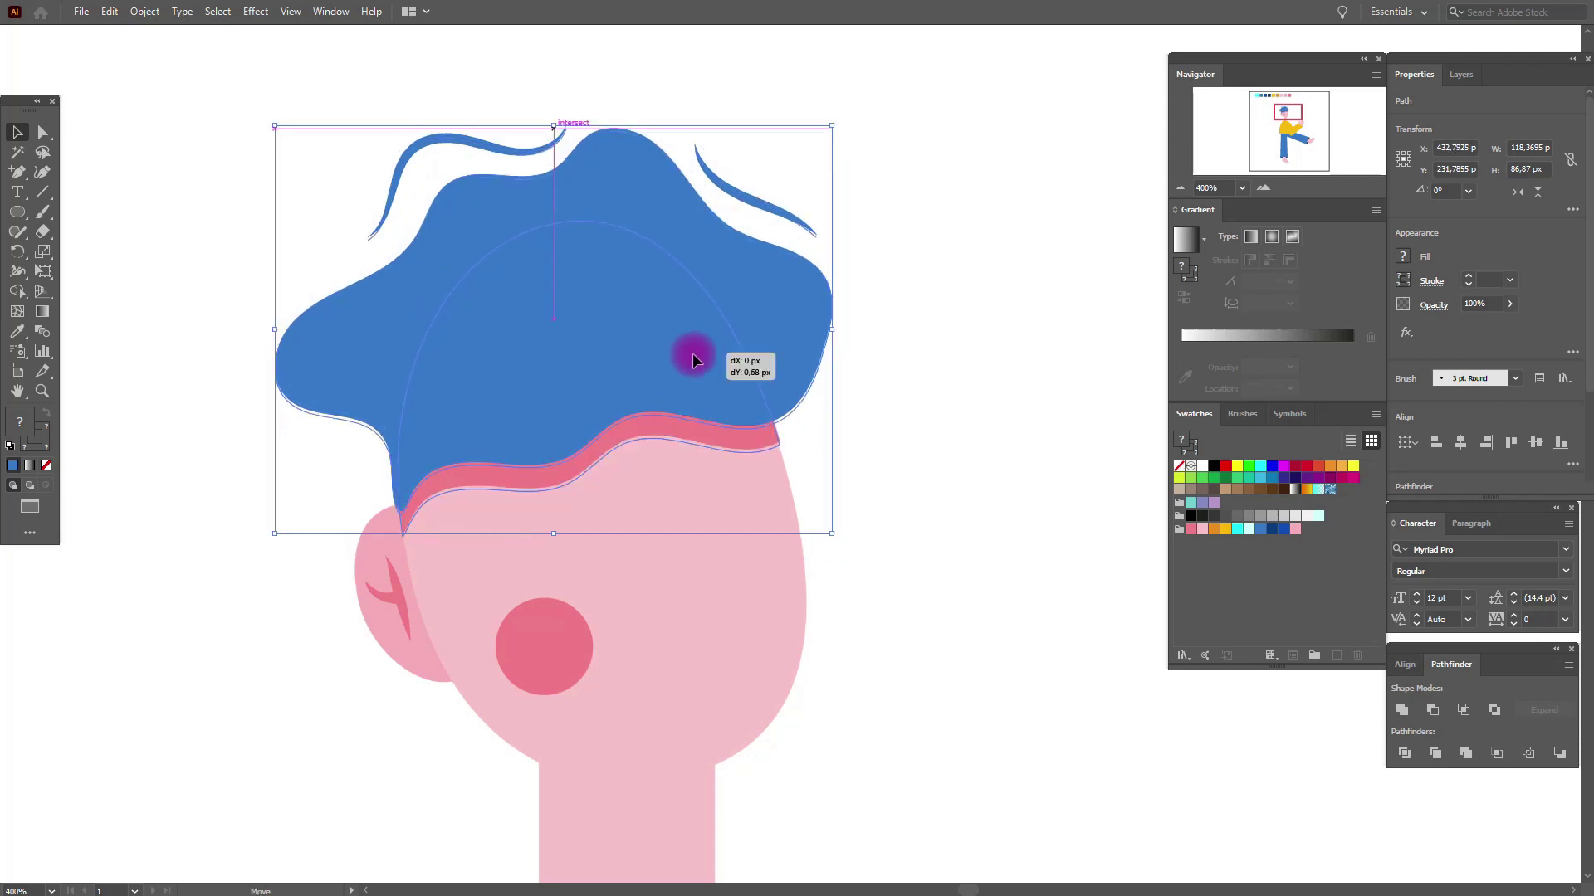
pyautogui.click(840, 371)
# Drag the pink band's right corner anchor onto the head's outline with Direct Selection
pyautogui.hotkey('ctrl', '+')
pyautogui.hotkey('ctrl', '+')
pyautogui.hotkey('ctrl', '+')
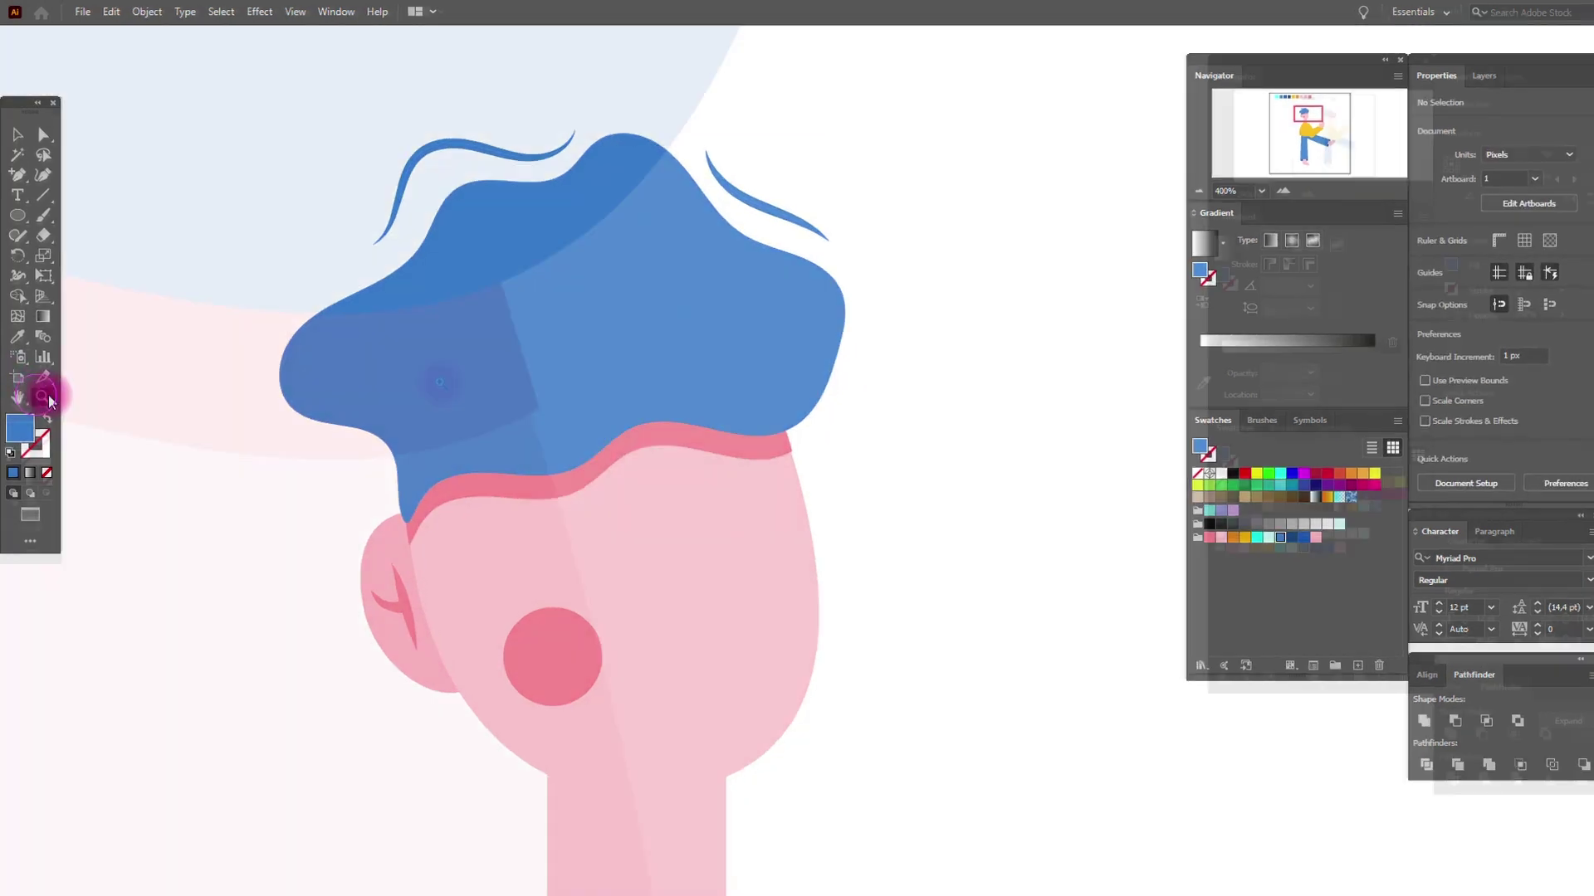
pyautogui.click(43, 132)
pyautogui.click(518, 395)
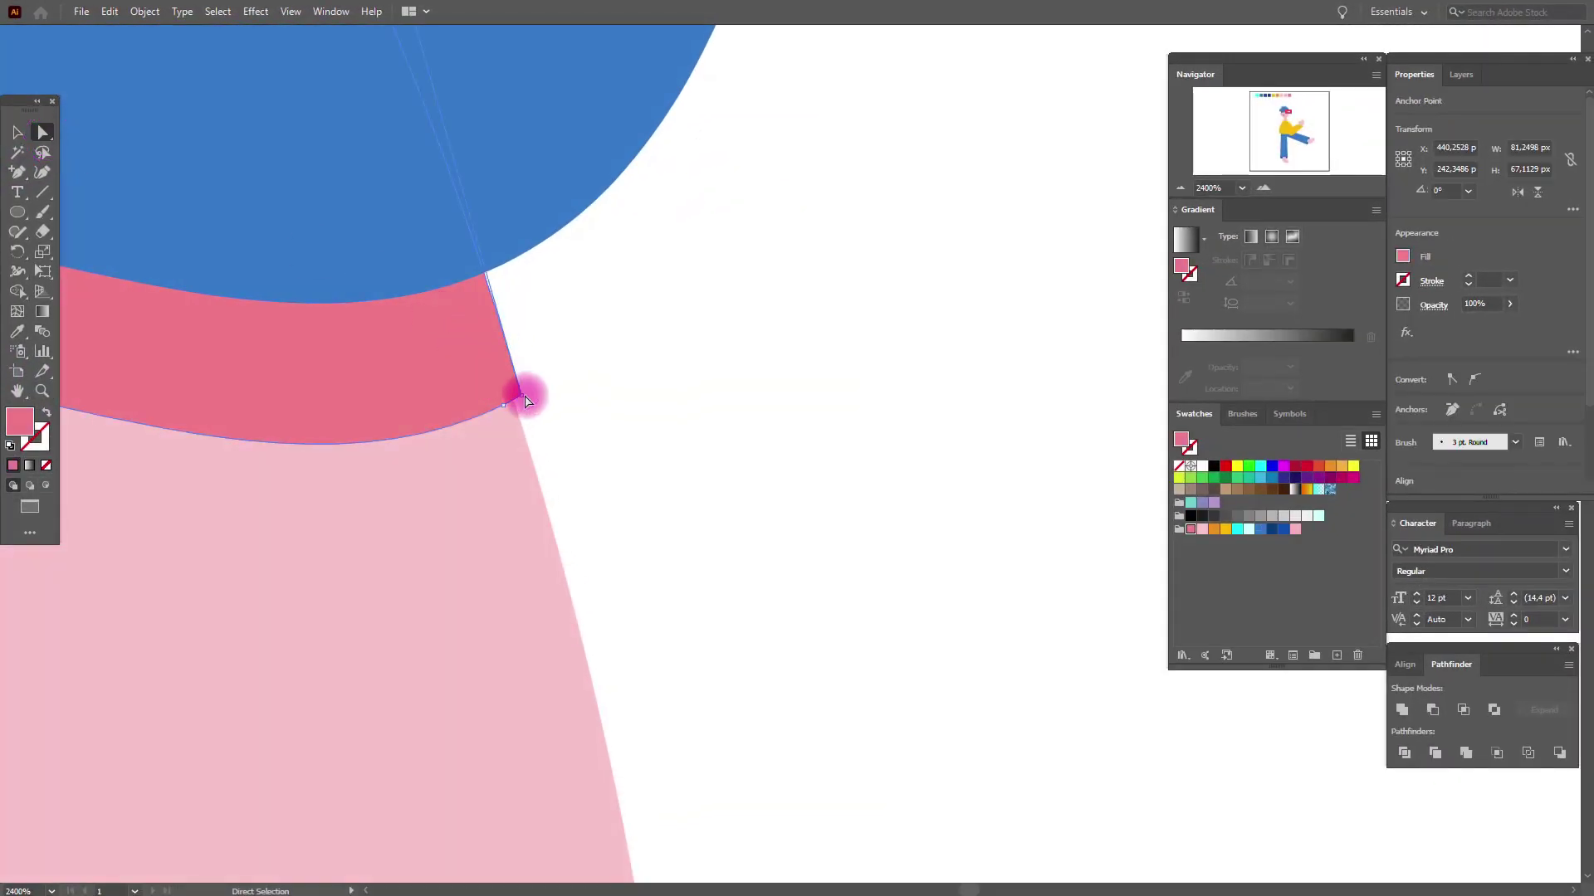
pyautogui.click(557, 399)
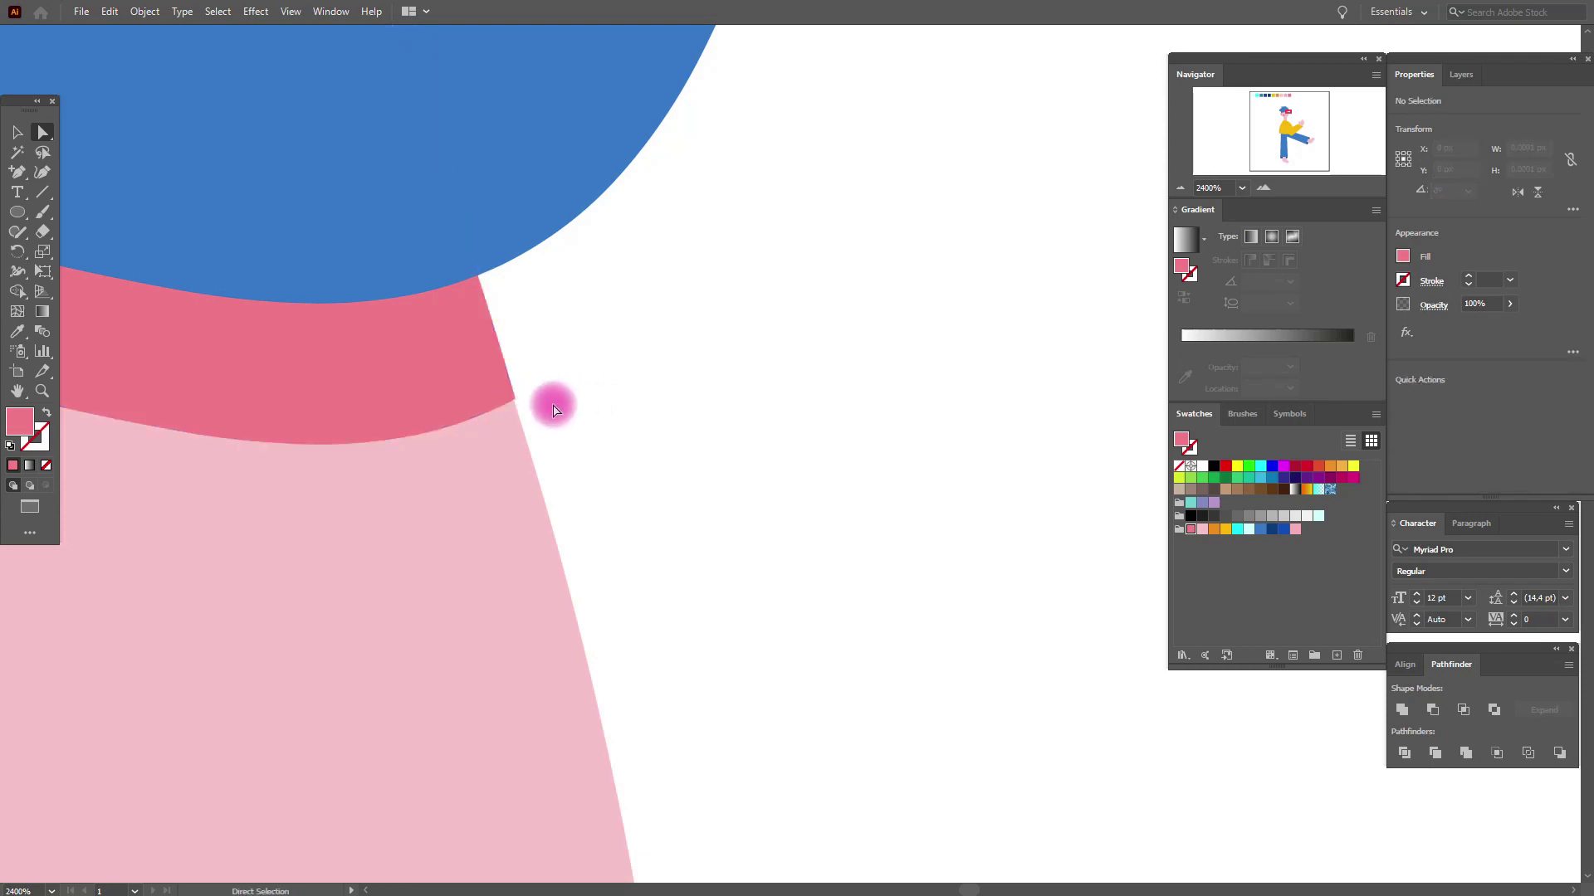
pyautogui.scroll(5, 532, 402)
pyautogui.click(337, 322)
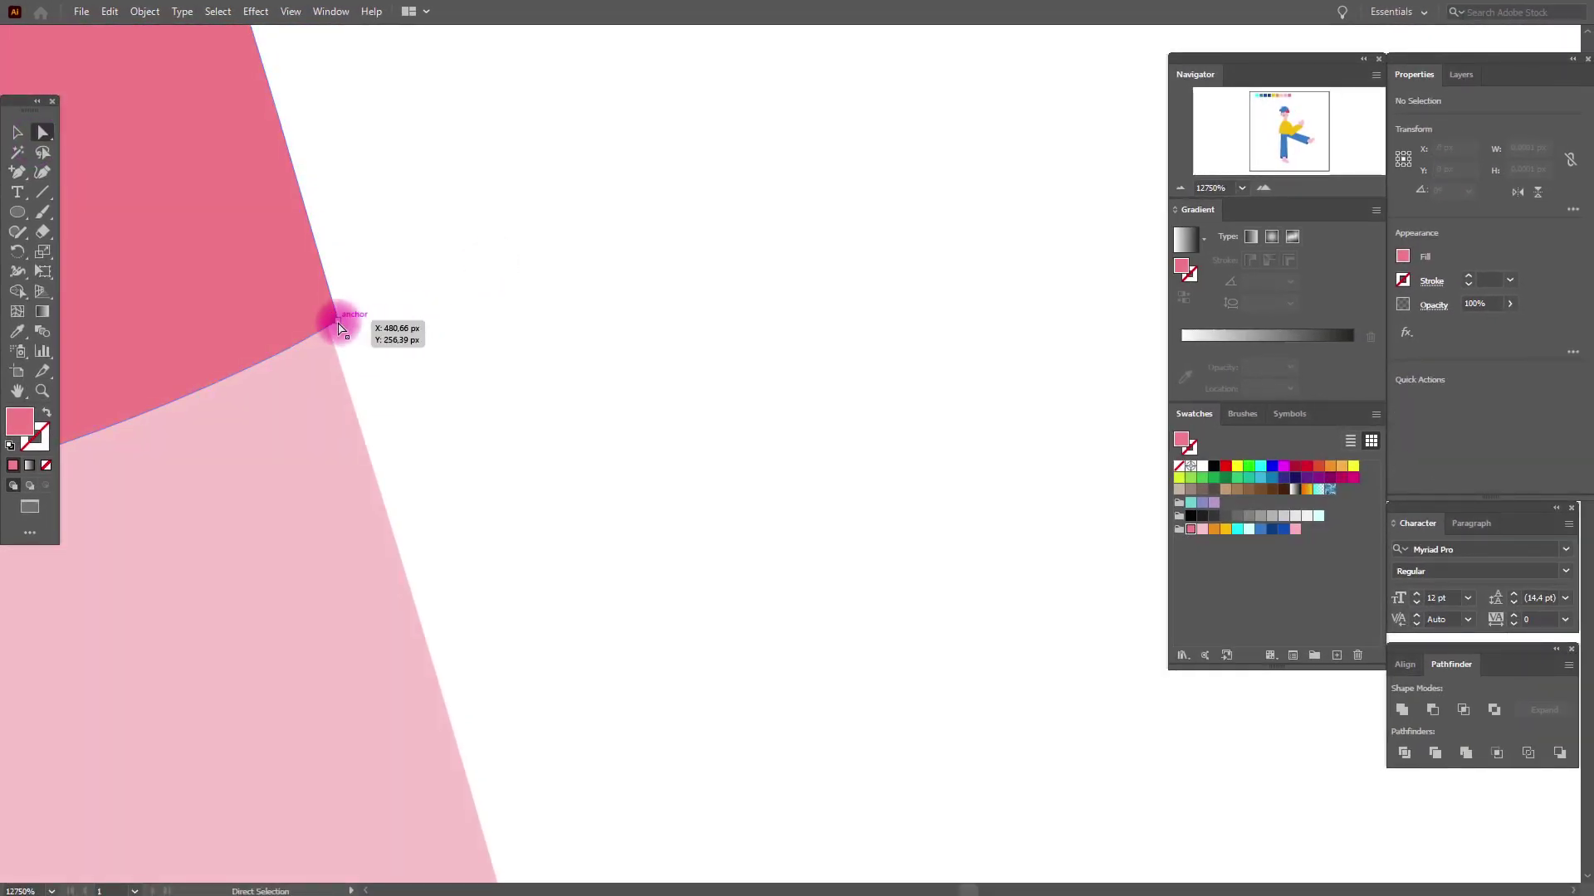
pyautogui.moveTo(341, 329); pyautogui.dragTo(332, 335)
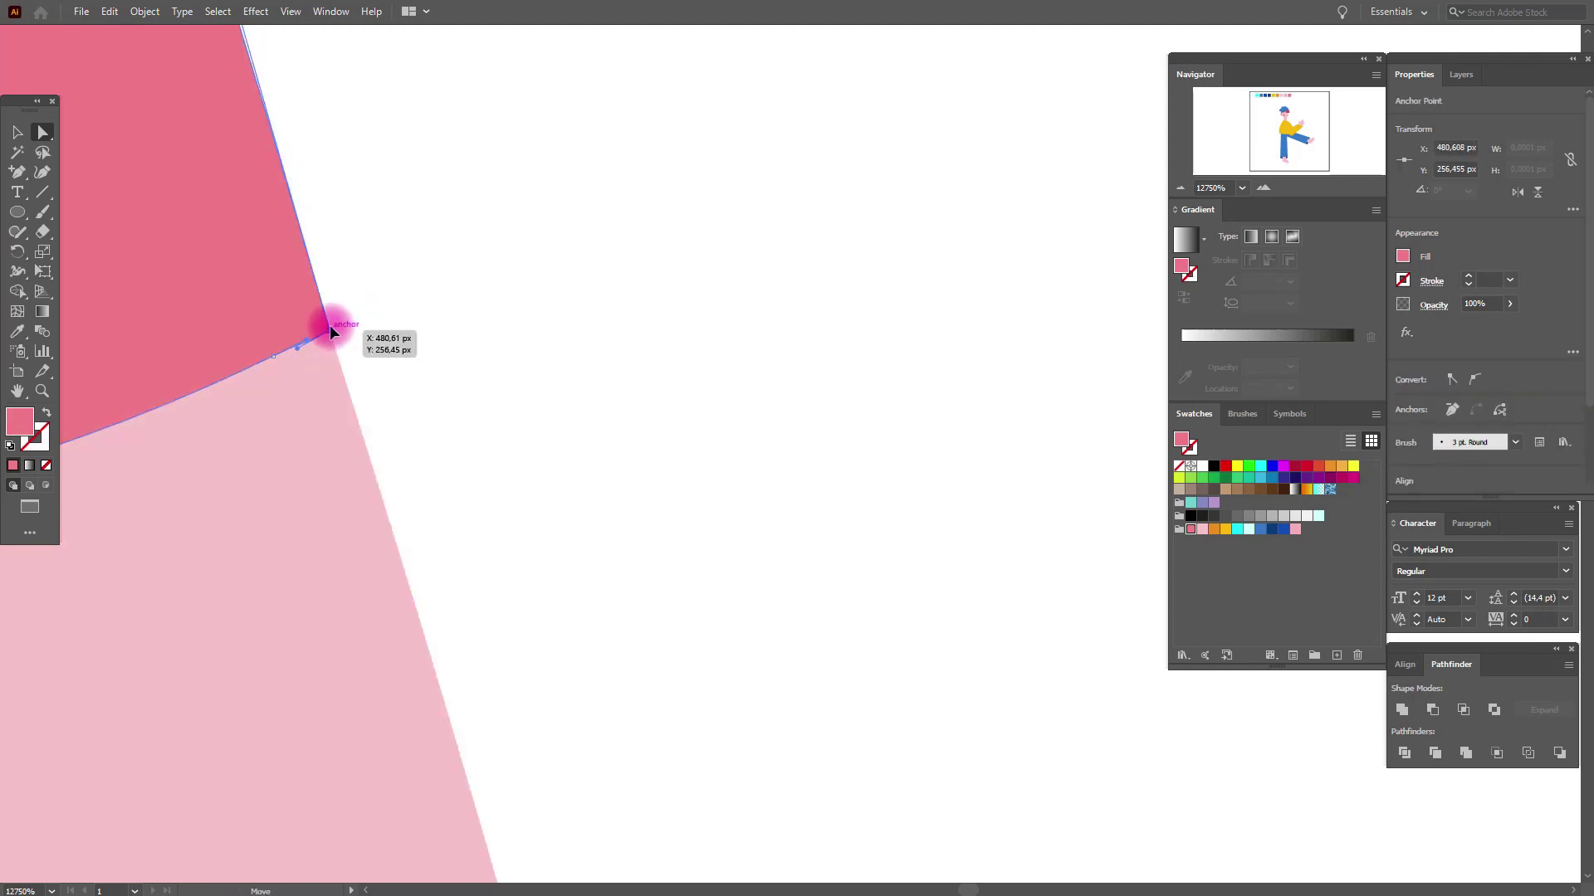
pyautogui.moveTo(330, 332); pyautogui.dragTo(329, 333)
pyautogui.click(384, 327)
pyautogui.click(330, 333)
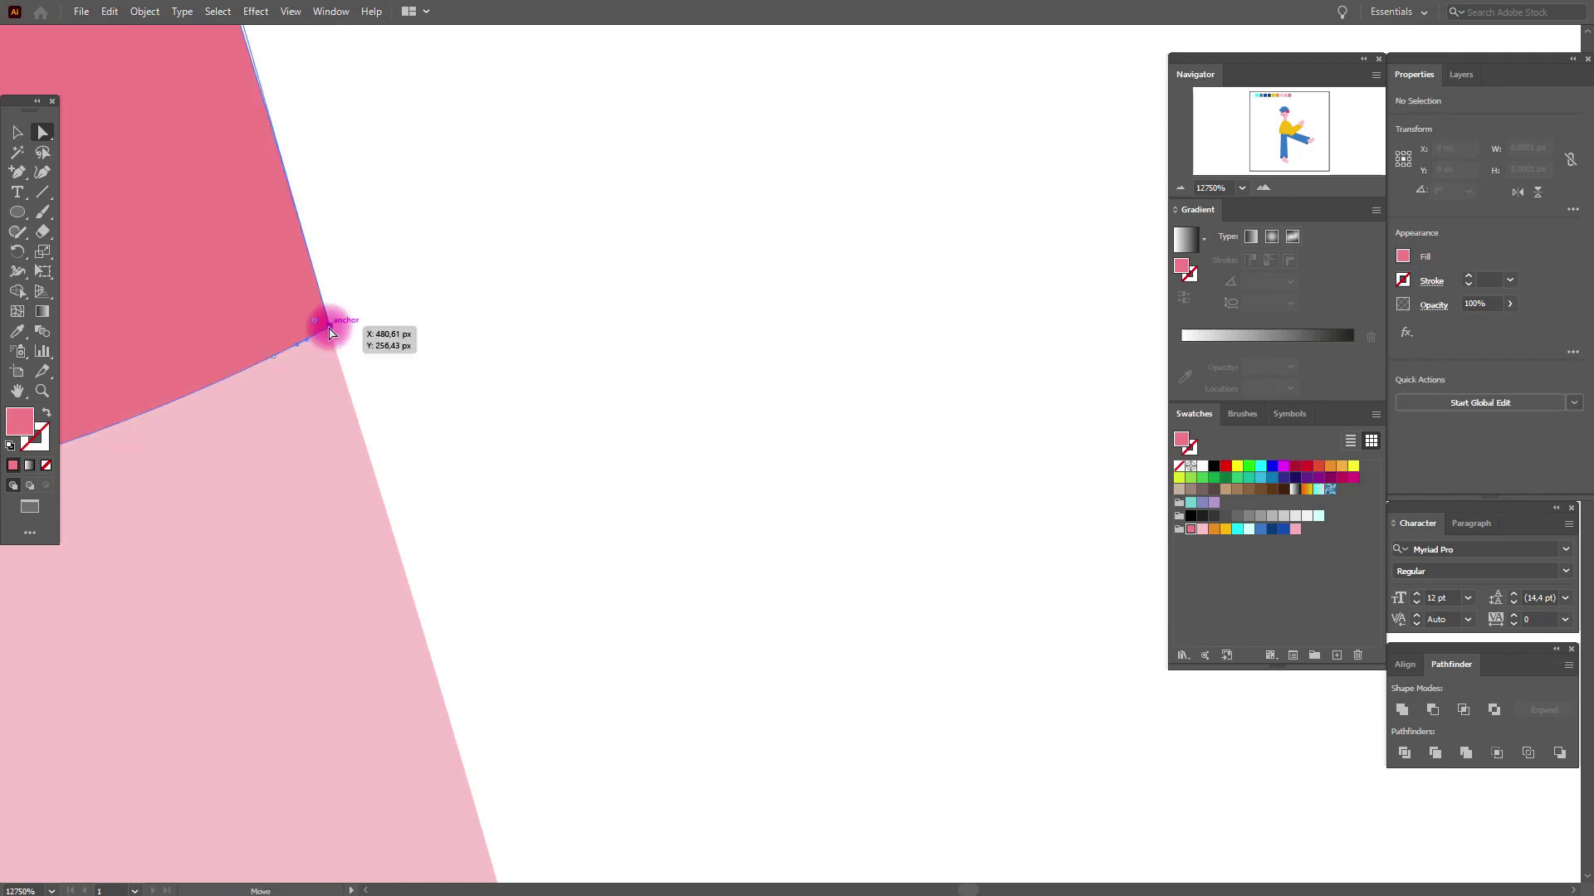
pyautogui.moveTo(330, 333); pyautogui.dragTo(331, 334)
# Zoom in closer and check the corner anchor sits on the head point near X 480.59, Y 256.43
pyautogui.click(394, 327)
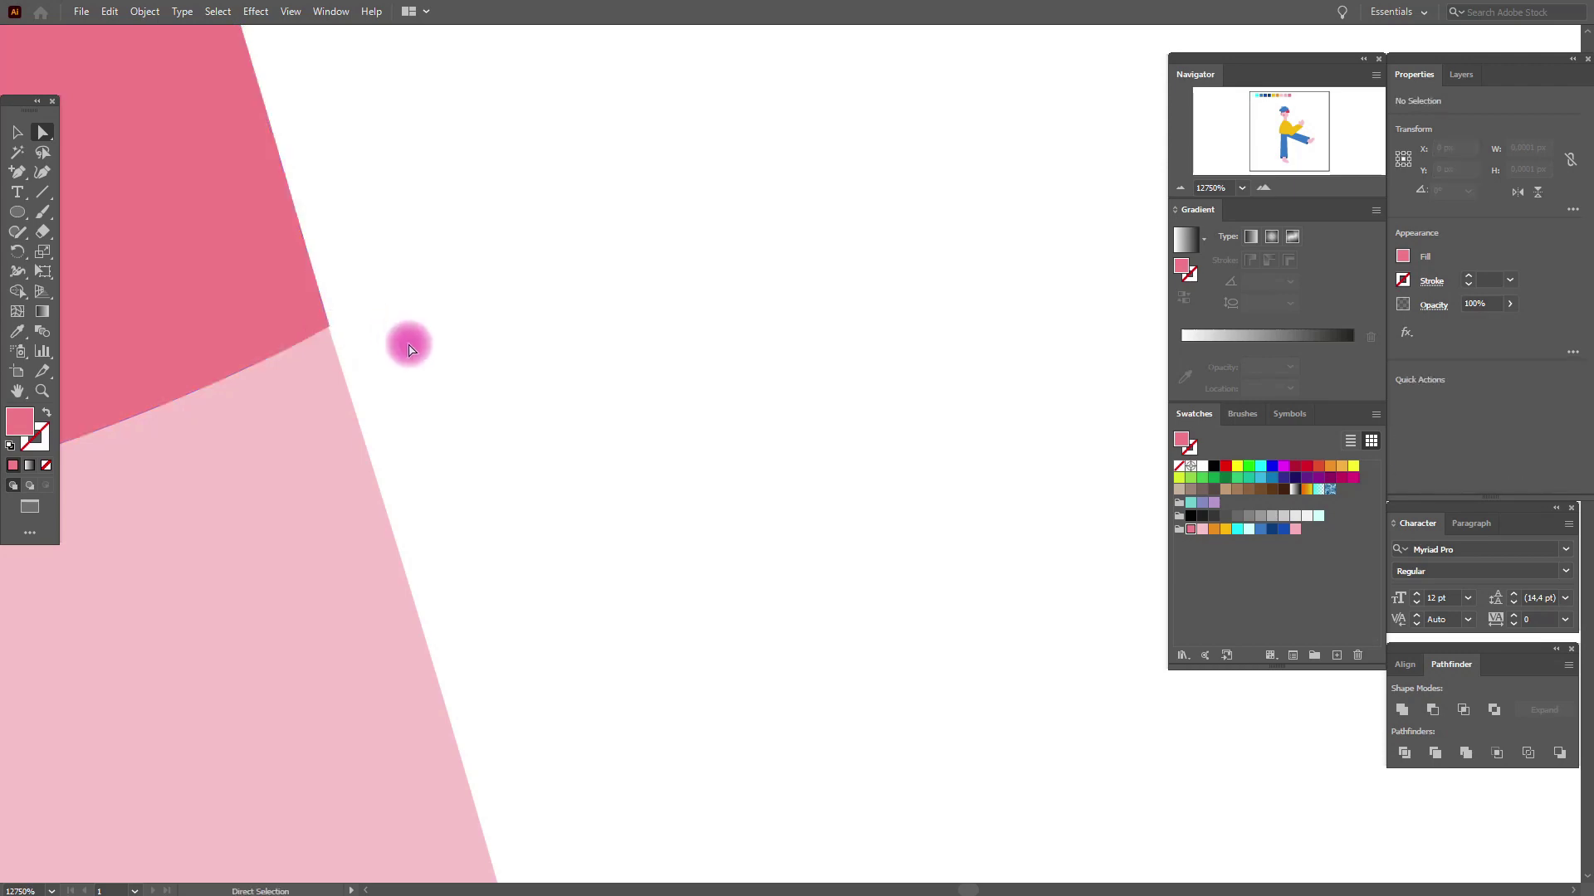
pyautogui.click(43, 391)
pyautogui.click(43, 137)
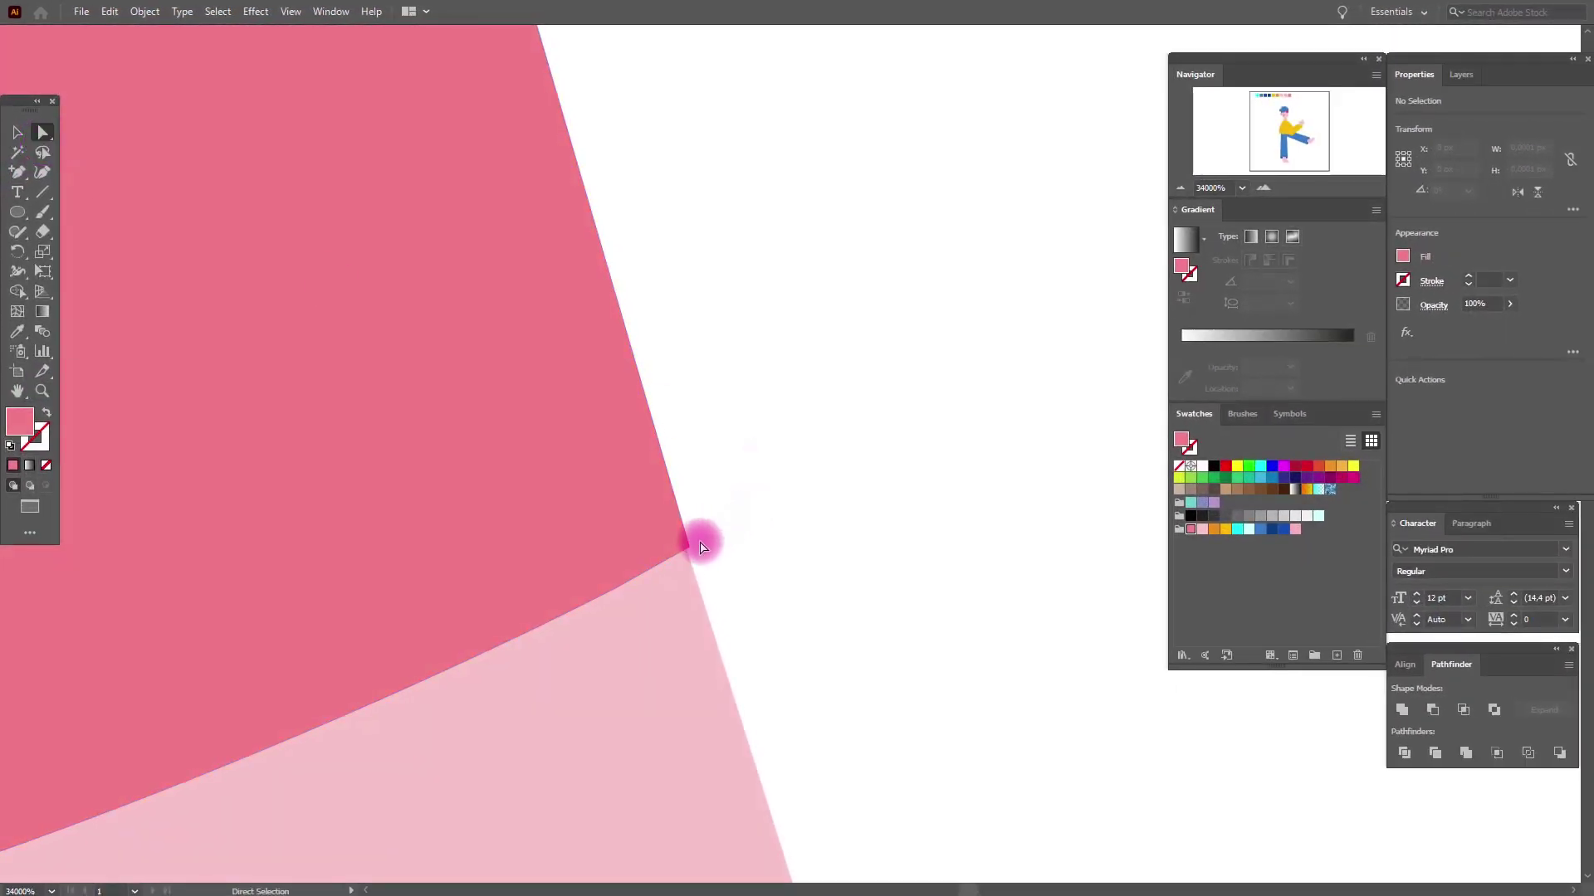
pyautogui.click(691, 548)
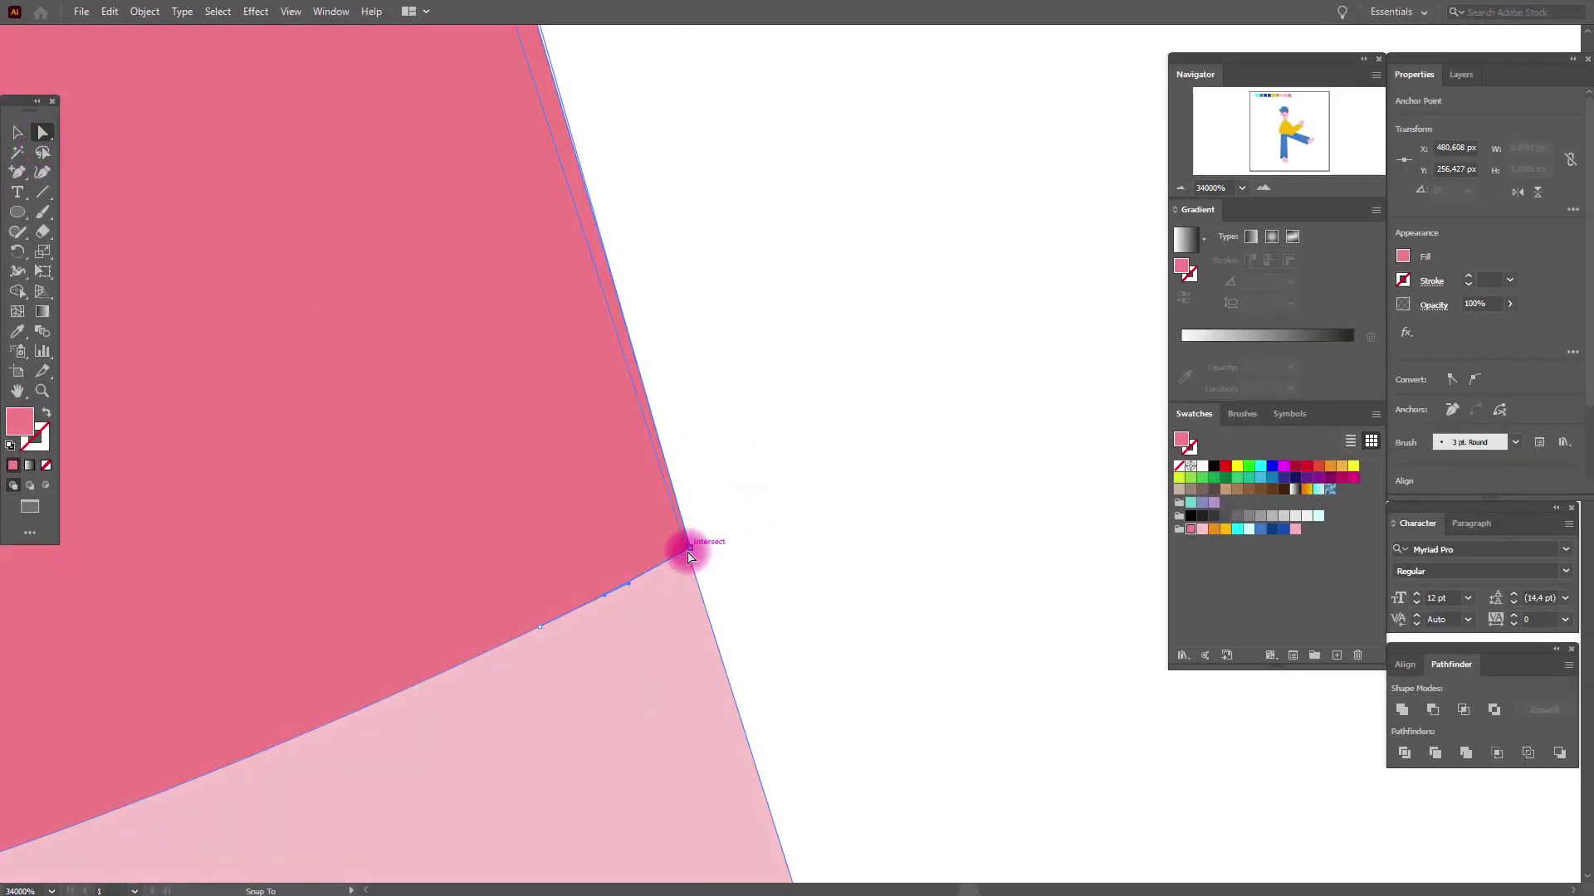
pyautogui.click(710, 551)
pyautogui.click(744, 548)
pyautogui.click(694, 553)
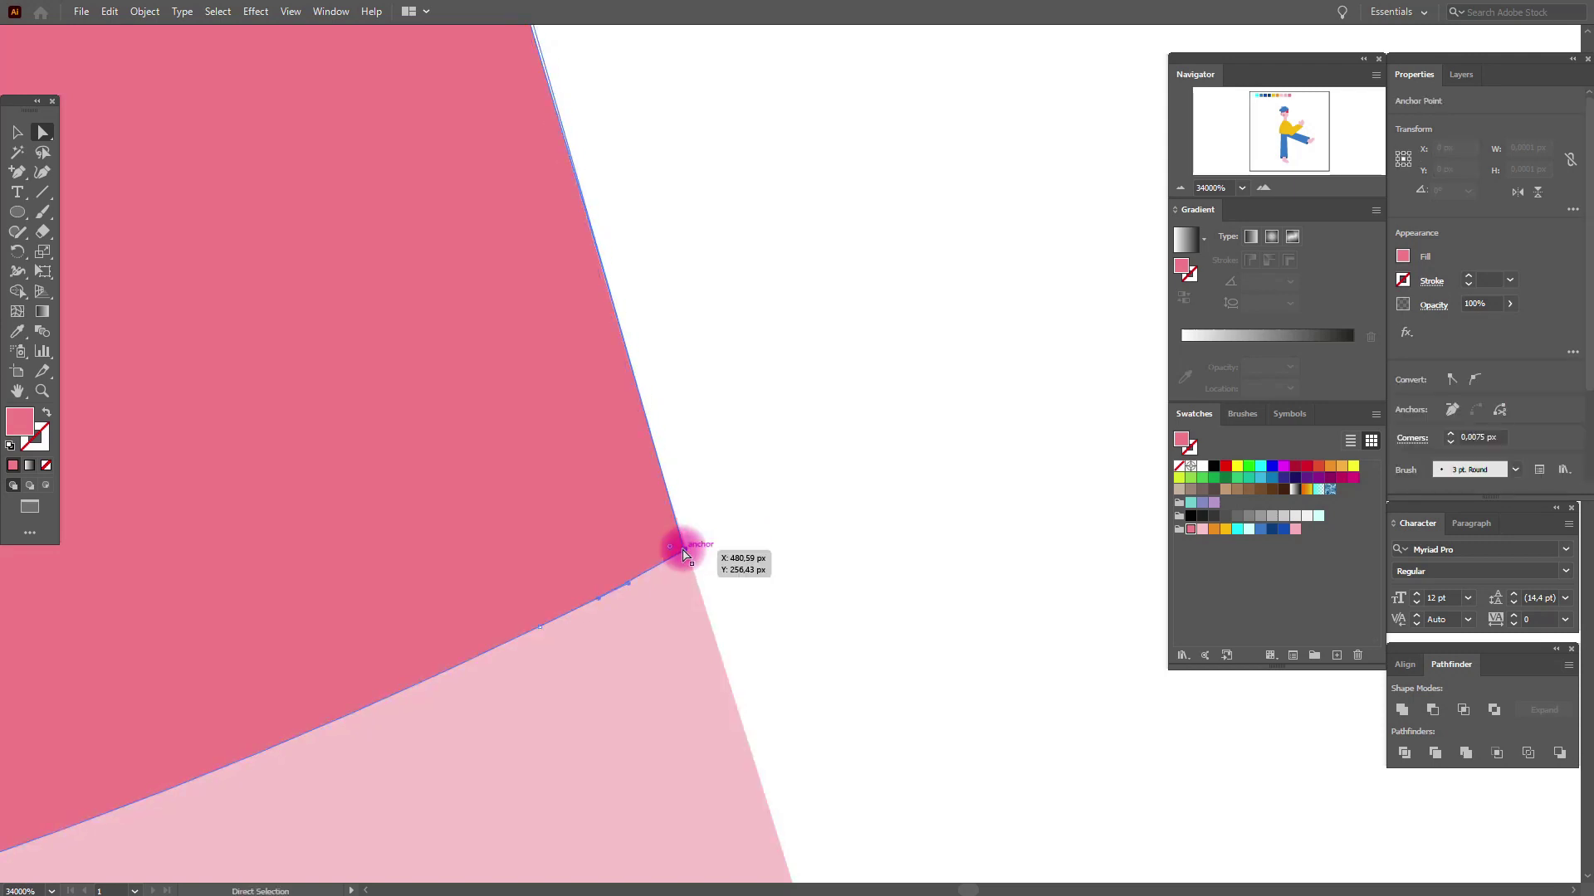
pyautogui.click(719, 551)
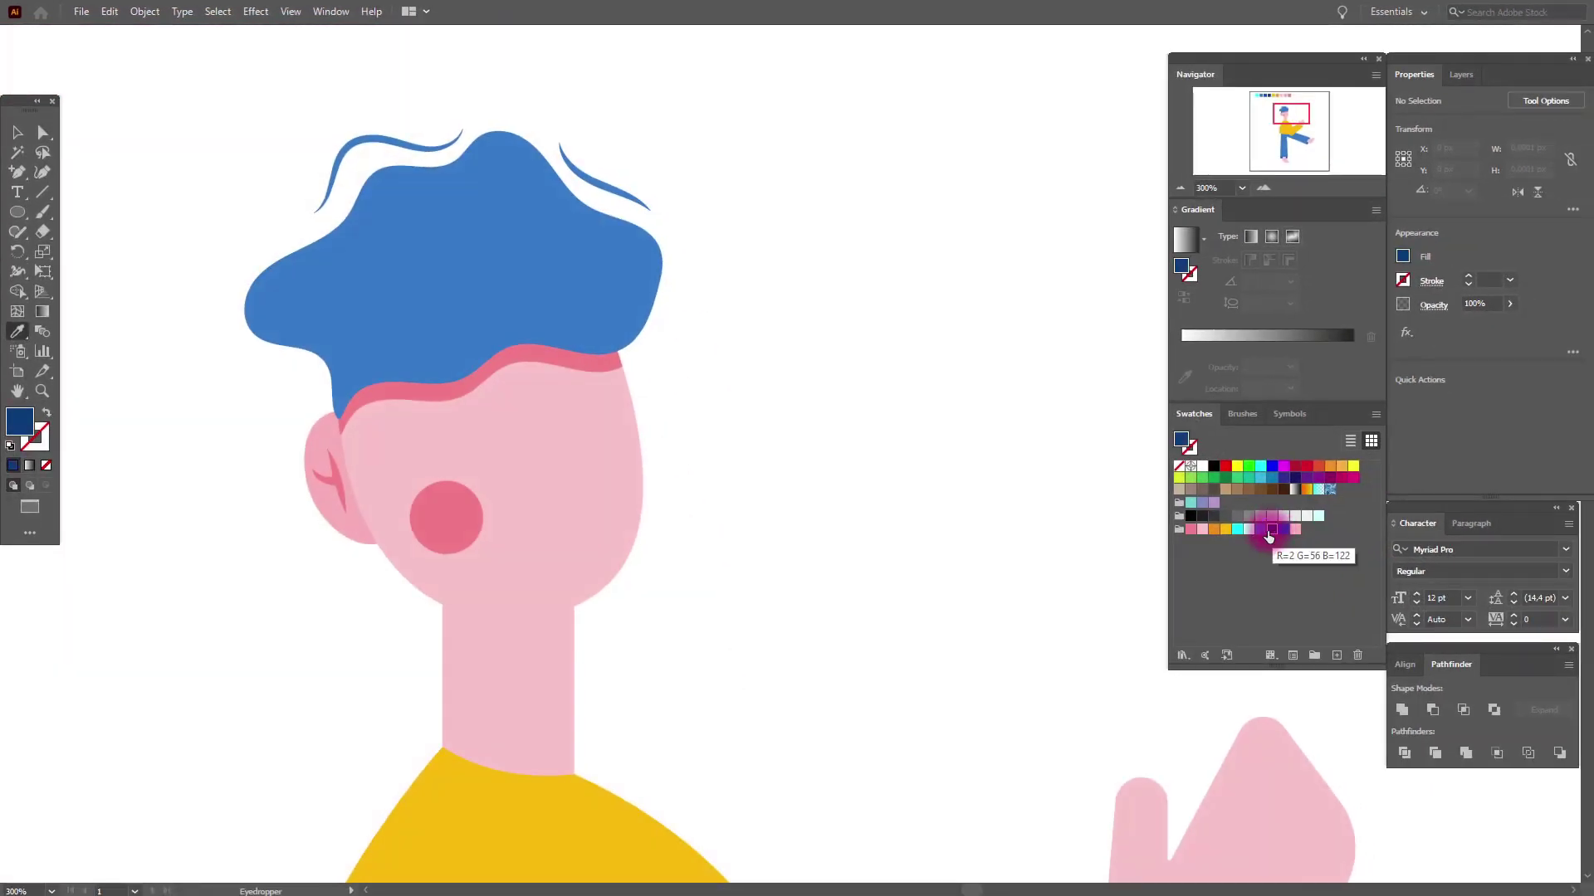
# Draw a dark blue circle about 35.8 px wide over the left eye area
pyautogui.click(17, 211)
pyautogui.moveTo(448, 401); pyautogui.dragTo(516, 456)
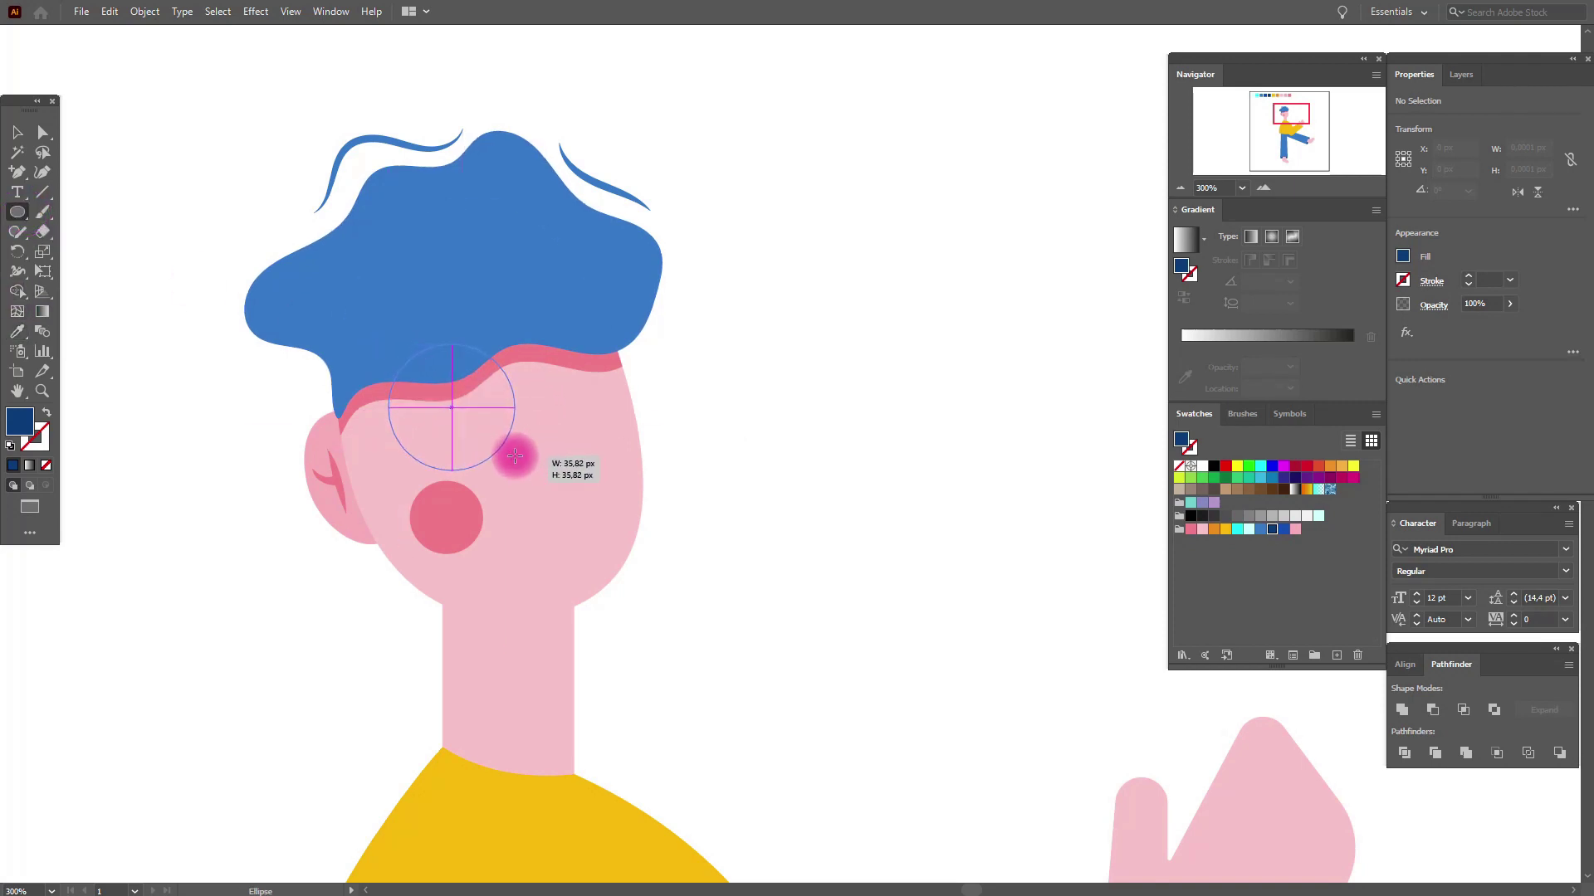
pyautogui.moveTo(515, 457); pyautogui.dragTo(516, 457)
pyautogui.click(18, 133)
pyautogui.moveTo(492, 426); pyautogui.dragTo(493, 447)
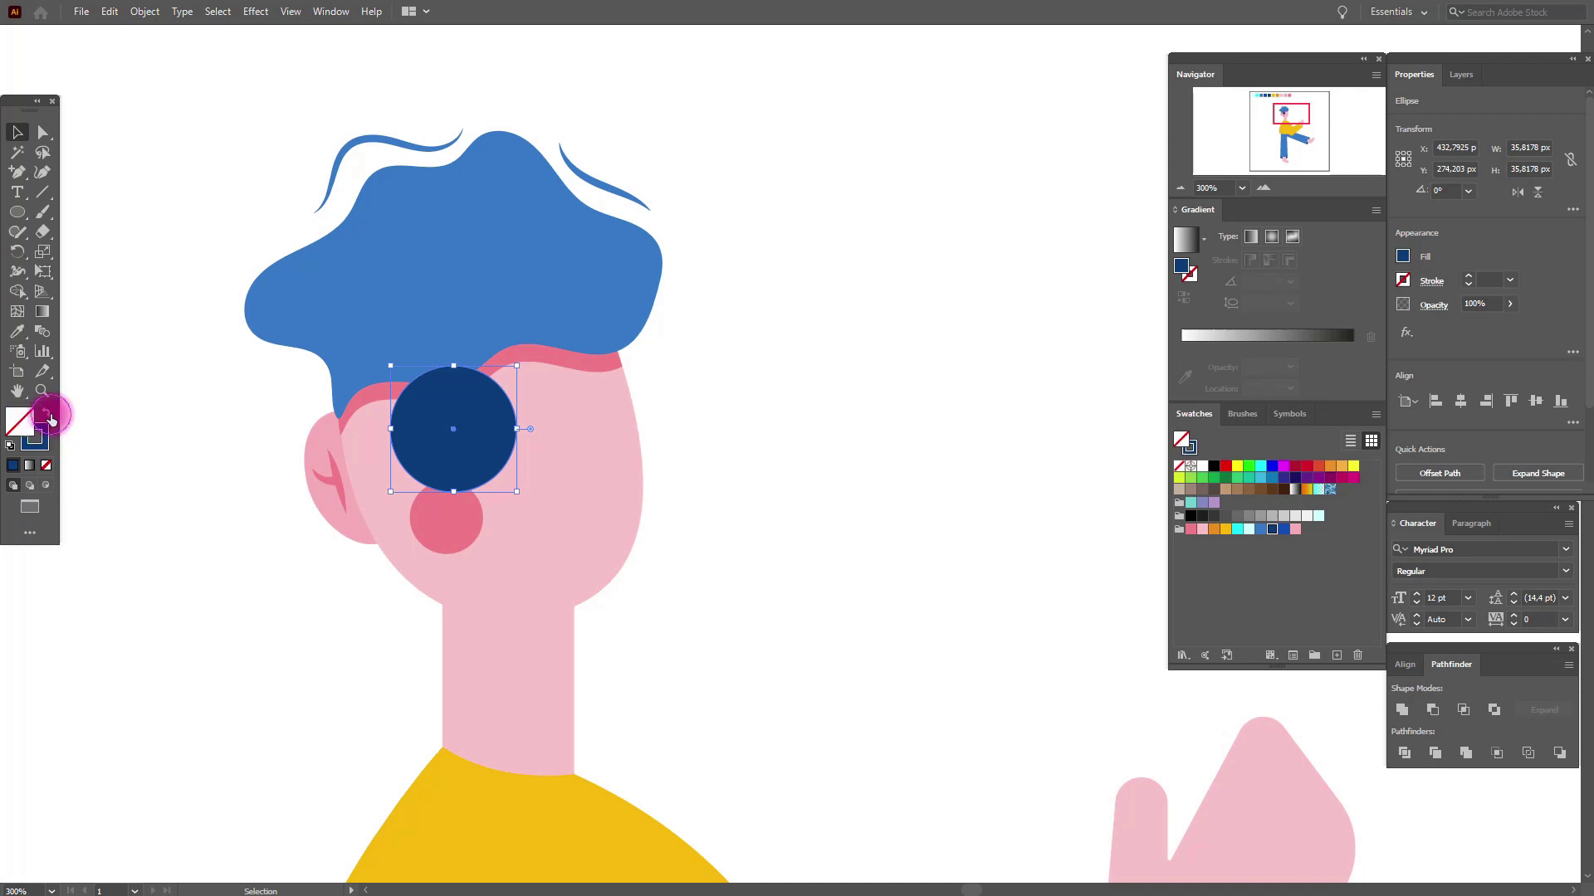
# Make the circle an unfilled 2 pt dark blue ring and copy it
pyautogui.click(40, 435)
pyautogui.click(1479, 280)
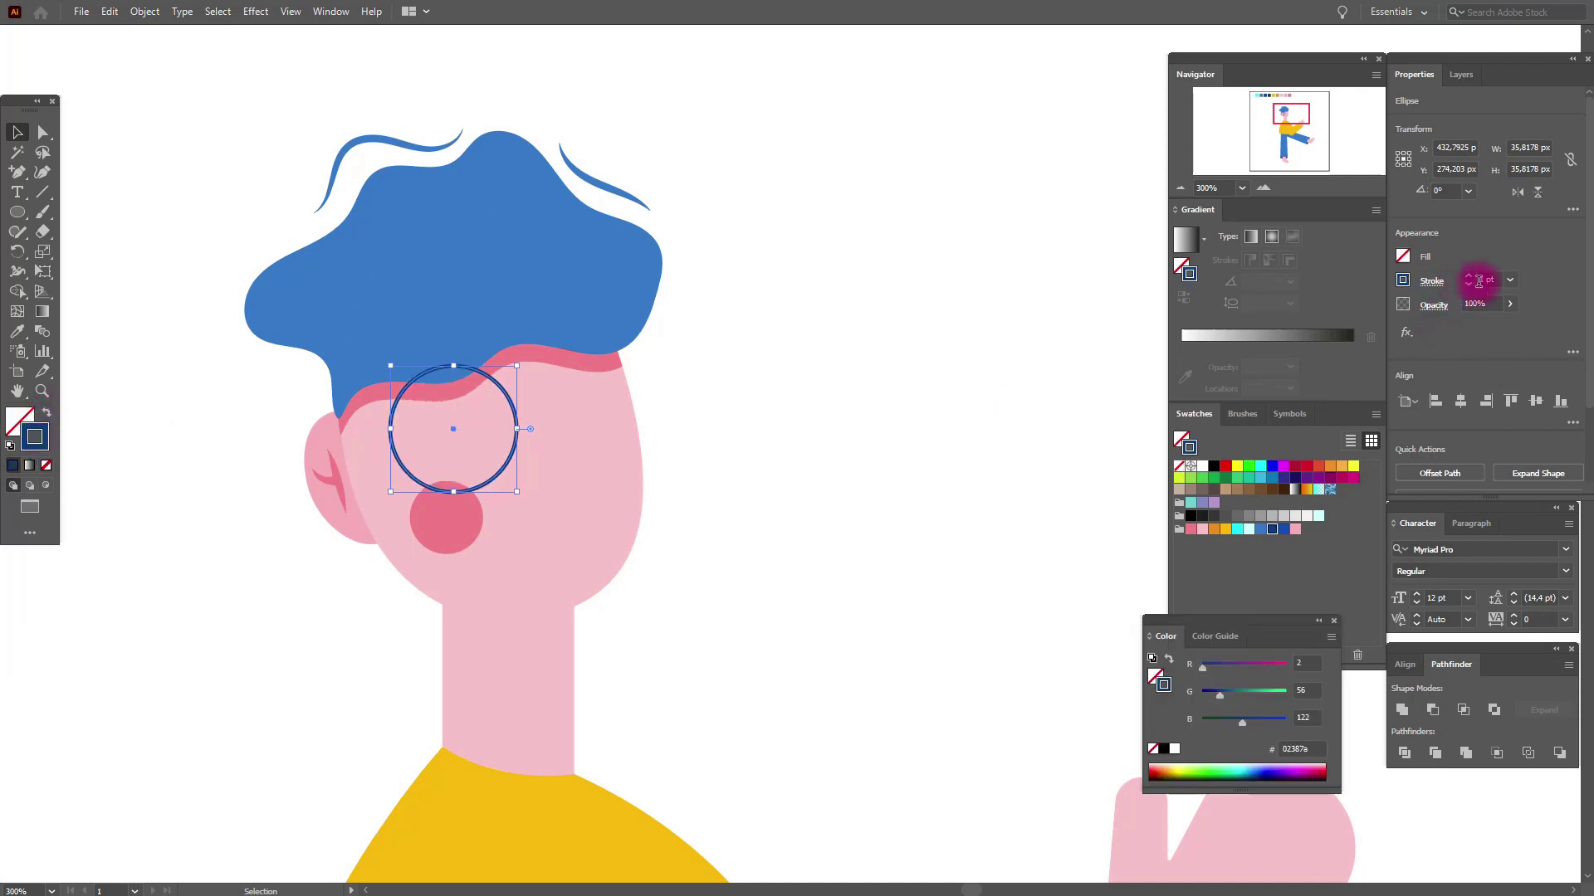
pyautogui.click(1433, 283)
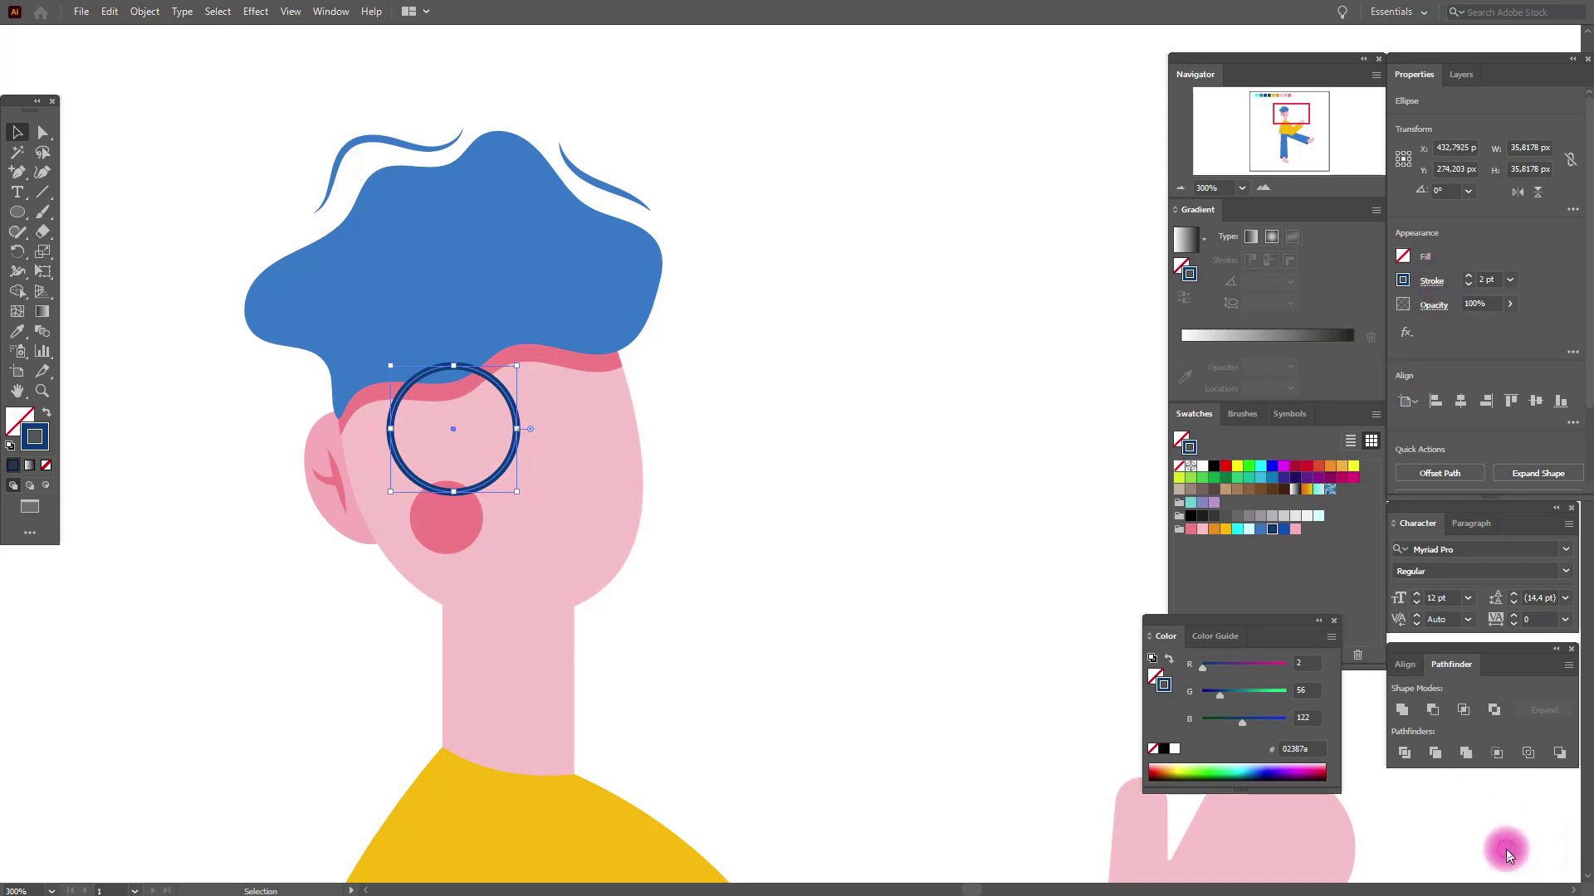
pyautogui.click(11, 140)
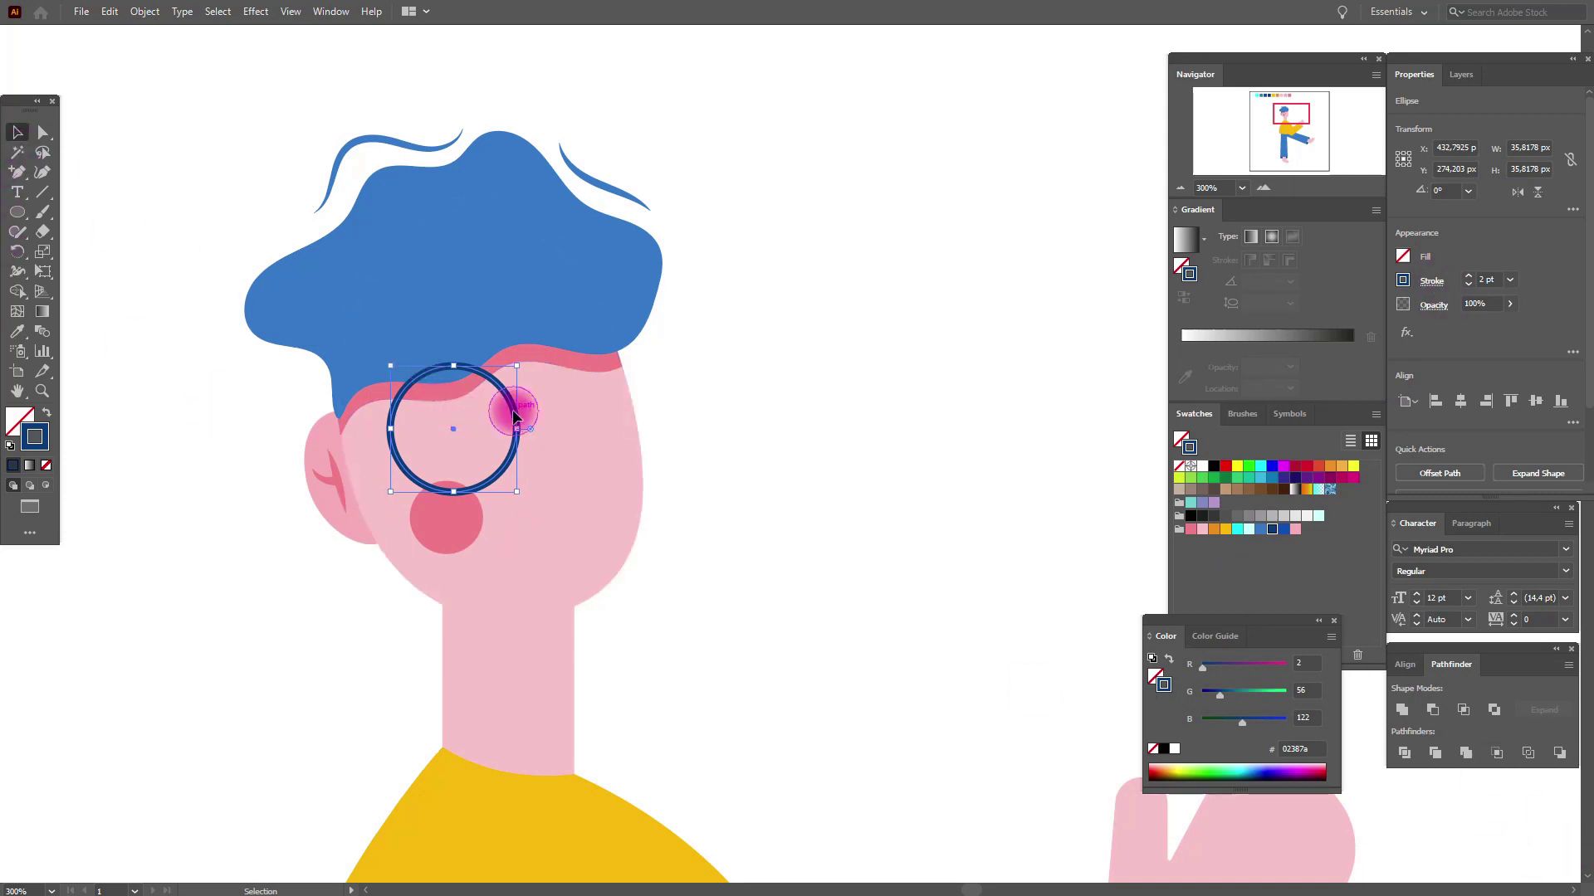
pyautogui.hotkey('ctrl', 'c')
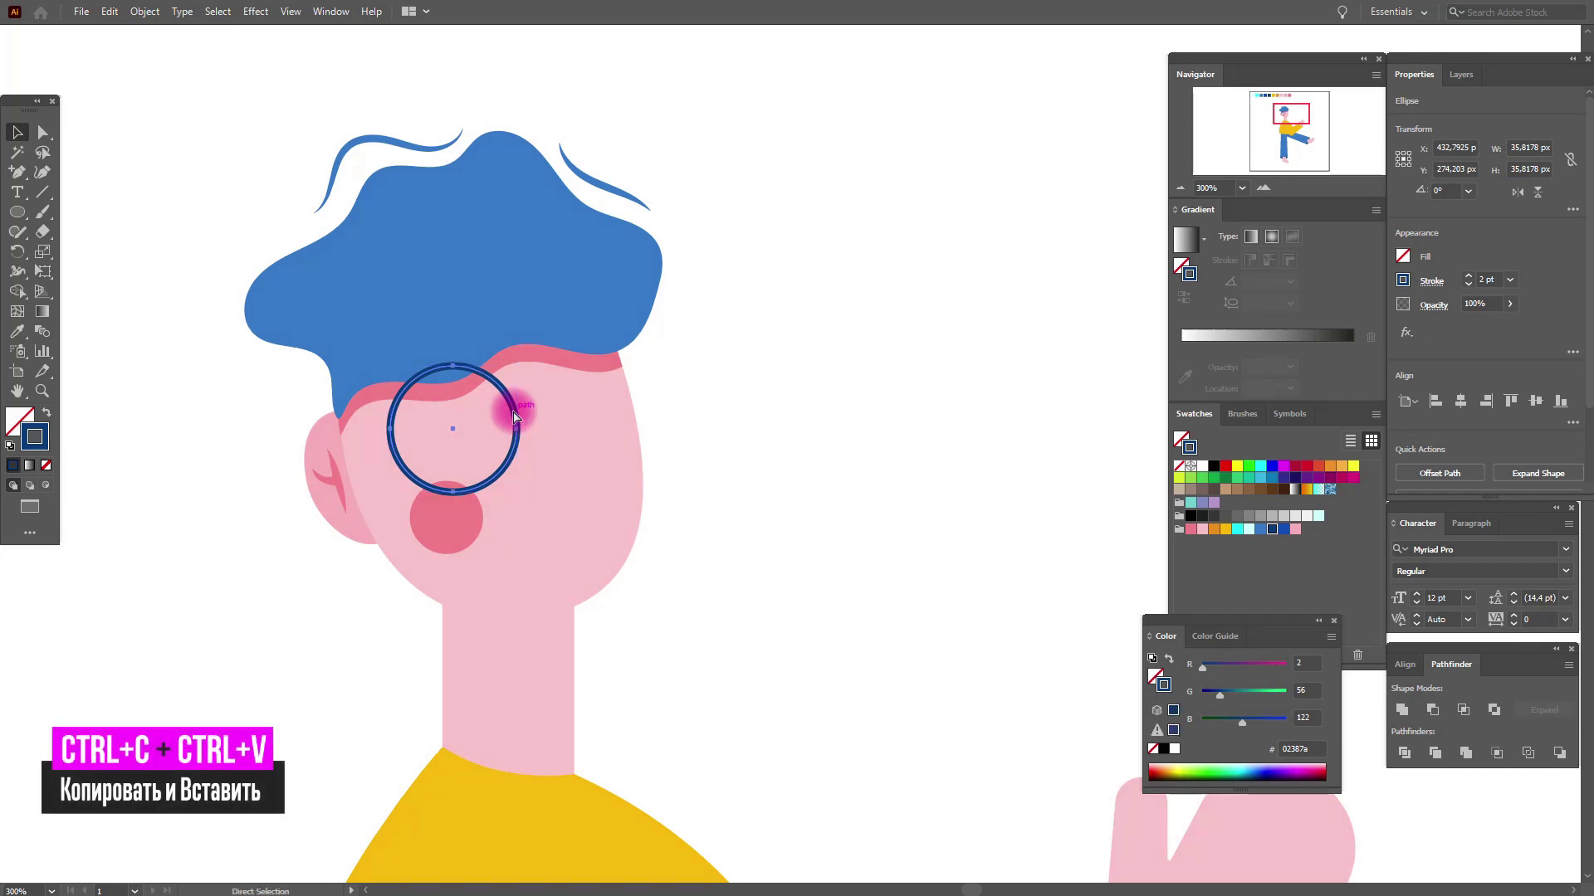
# Paste a copy of the lens ring and place it right of the first lens
pyautogui.hotkey('ctrl', 'v')
pyautogui.moveTo(857, 470)
pyautogui.mouseDown()
pyautogui.moveTo(607, 390)
pyautogui.moveTo(638, 409)
pyautogui.mouseUp()
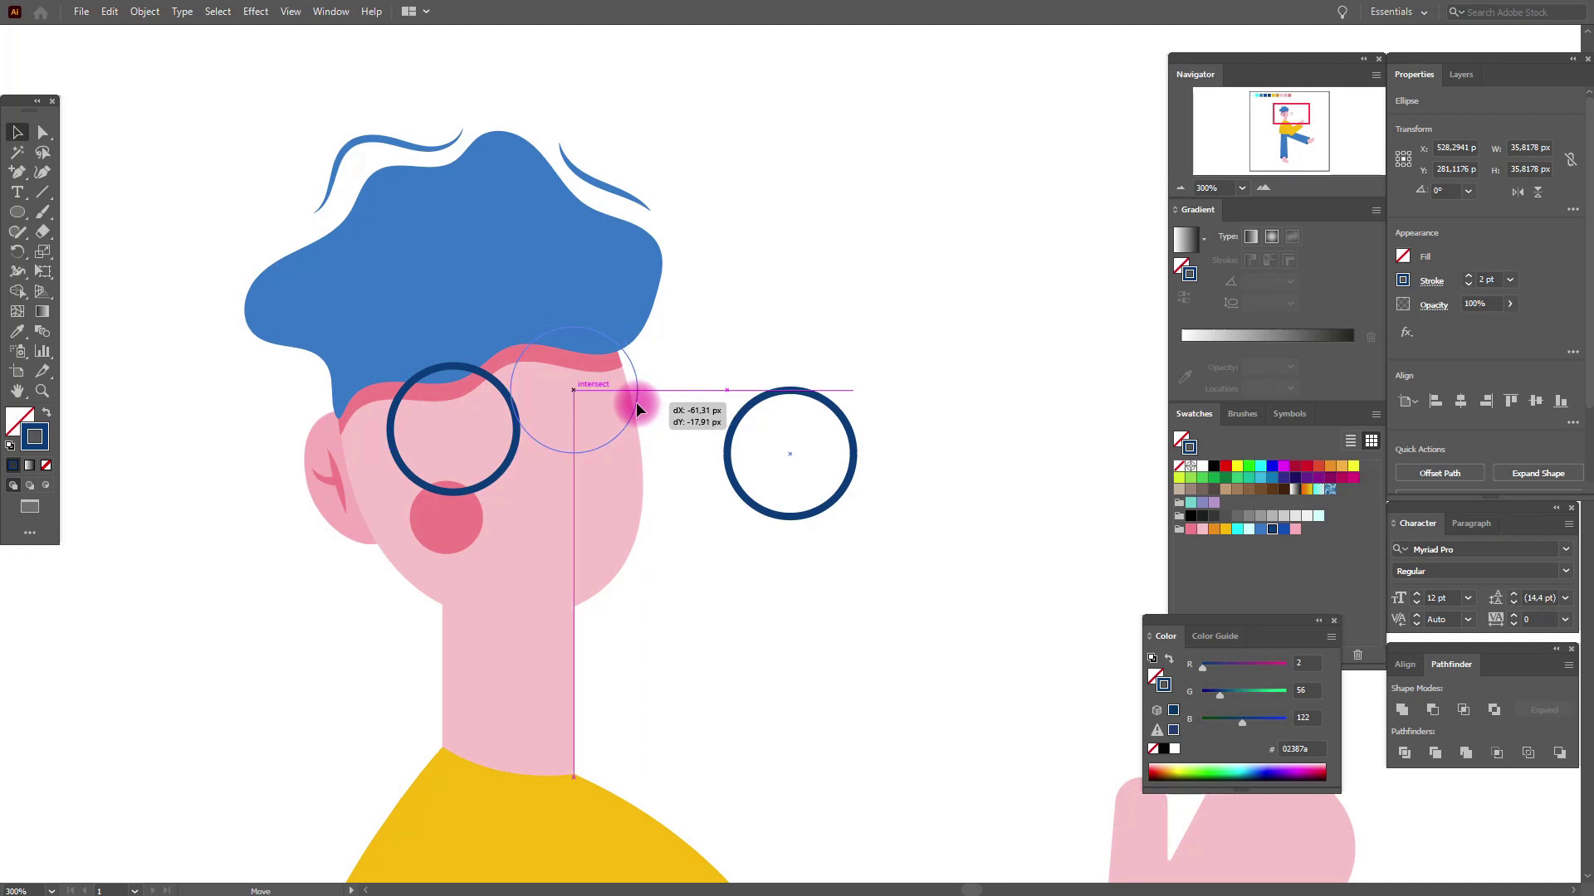
pyautogui.moveTo(639, 409); pyautogui.dragTo(639, 410)
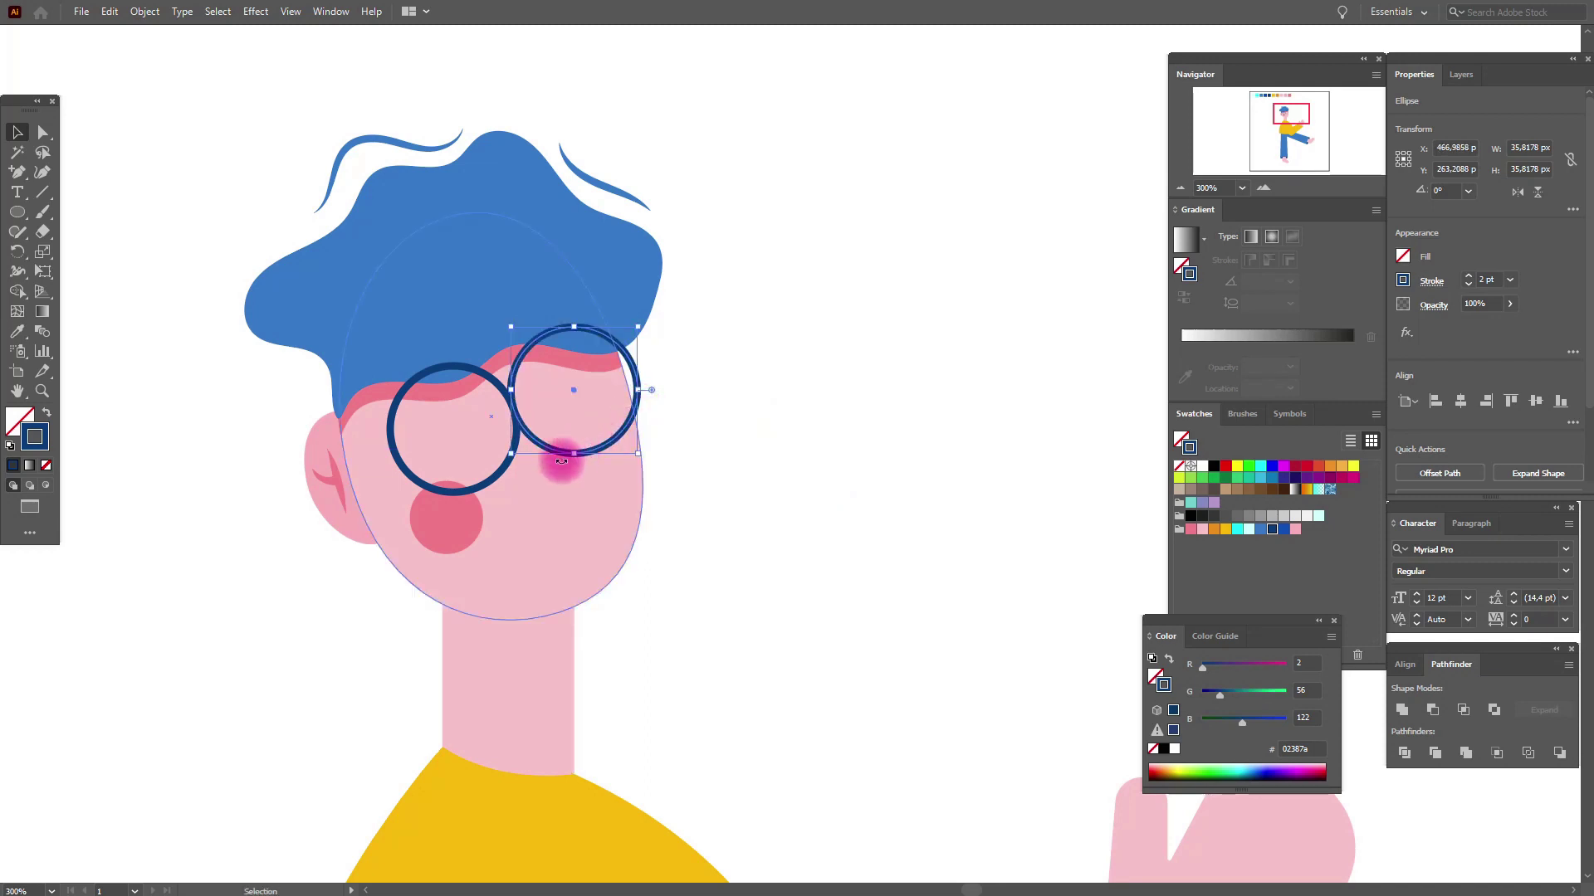
# Enlarge both lenses together and nudge them slightly up and right
pyautogui.keyDown('shift'); pyautogui.click(506, 472); pyautogui.keyUp('shift')
pyautogui.moveTo(390, 413); pyautogui.dragTo(371, 412)
pyautogui.moveTo(645, 407); pyautogui.dragTo(658, 408)
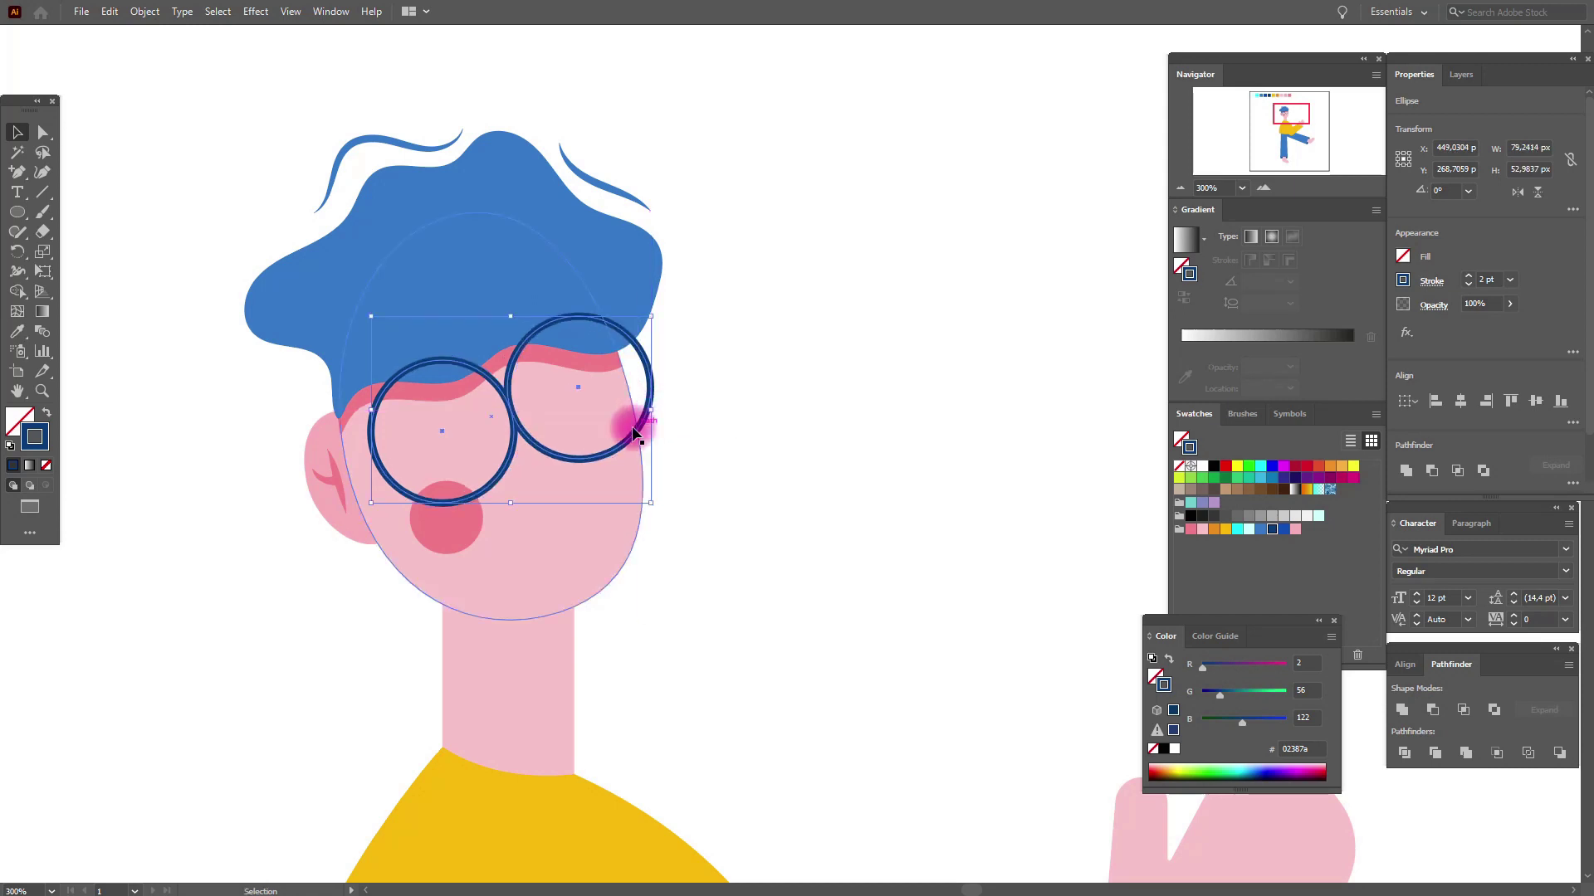
pyautogui.moveTo(634, 433); pyautogui.dragTo(641, 434)
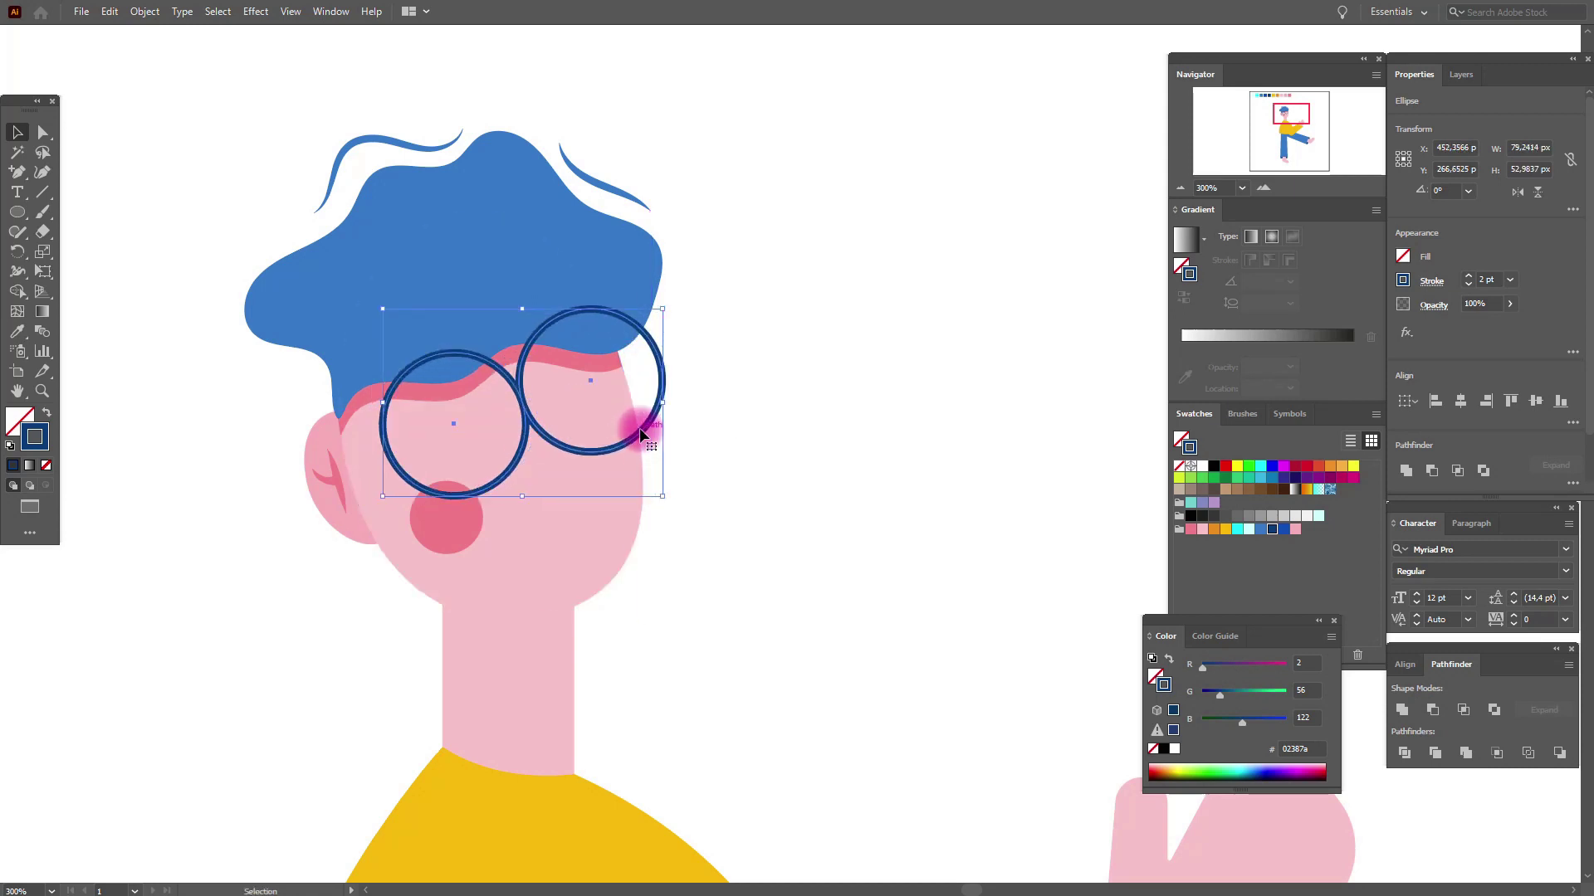
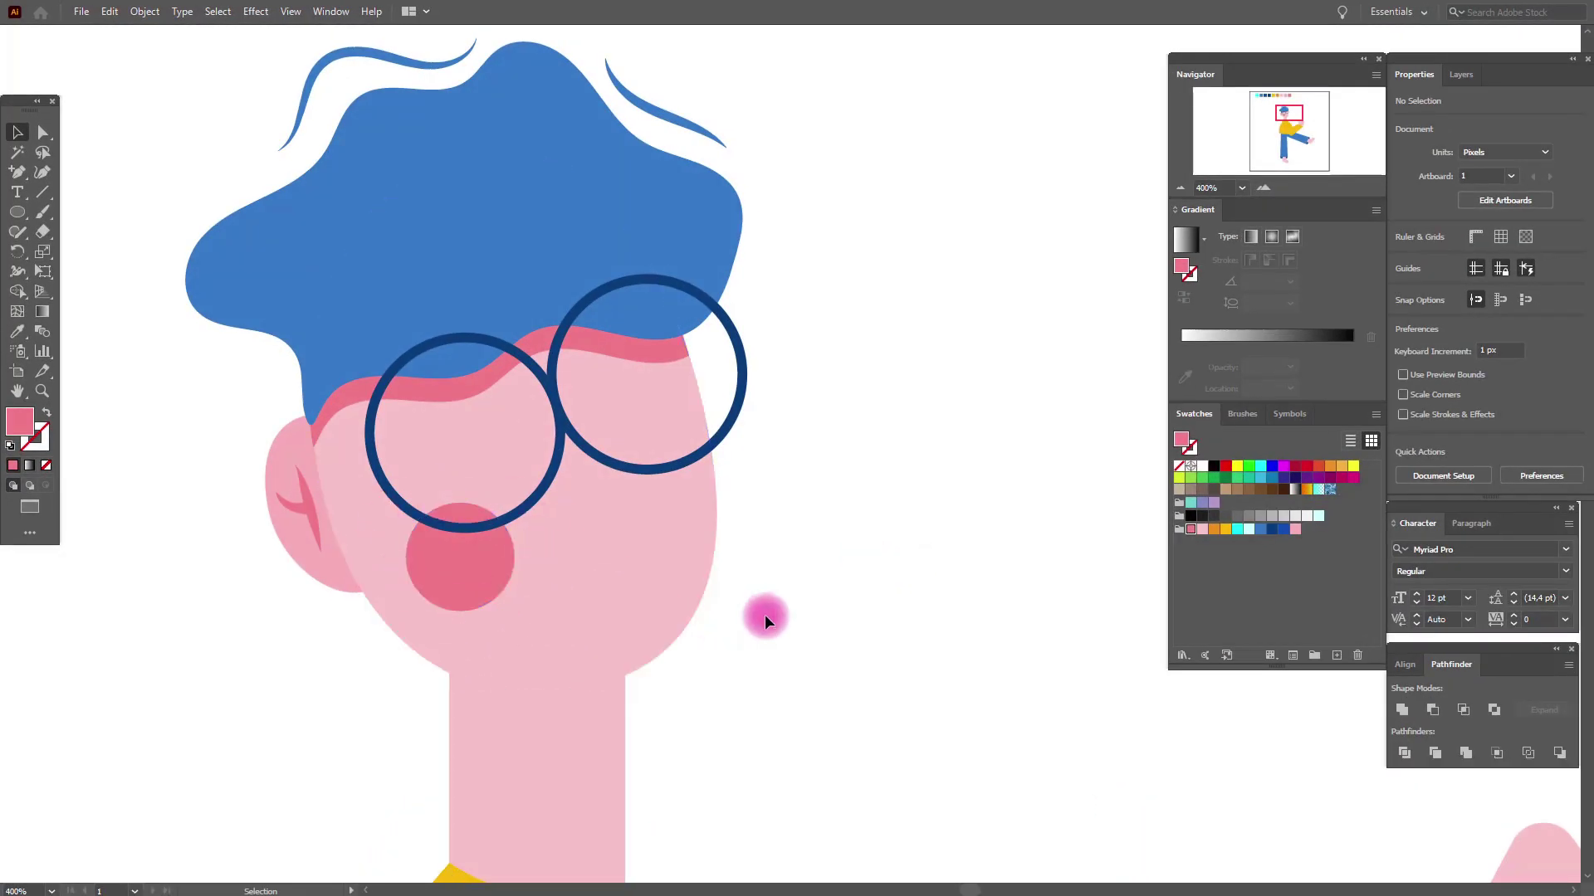
# Give the pink cheek circle an opacity mask from the Transparency panel
pyautogui.click(328, 18)
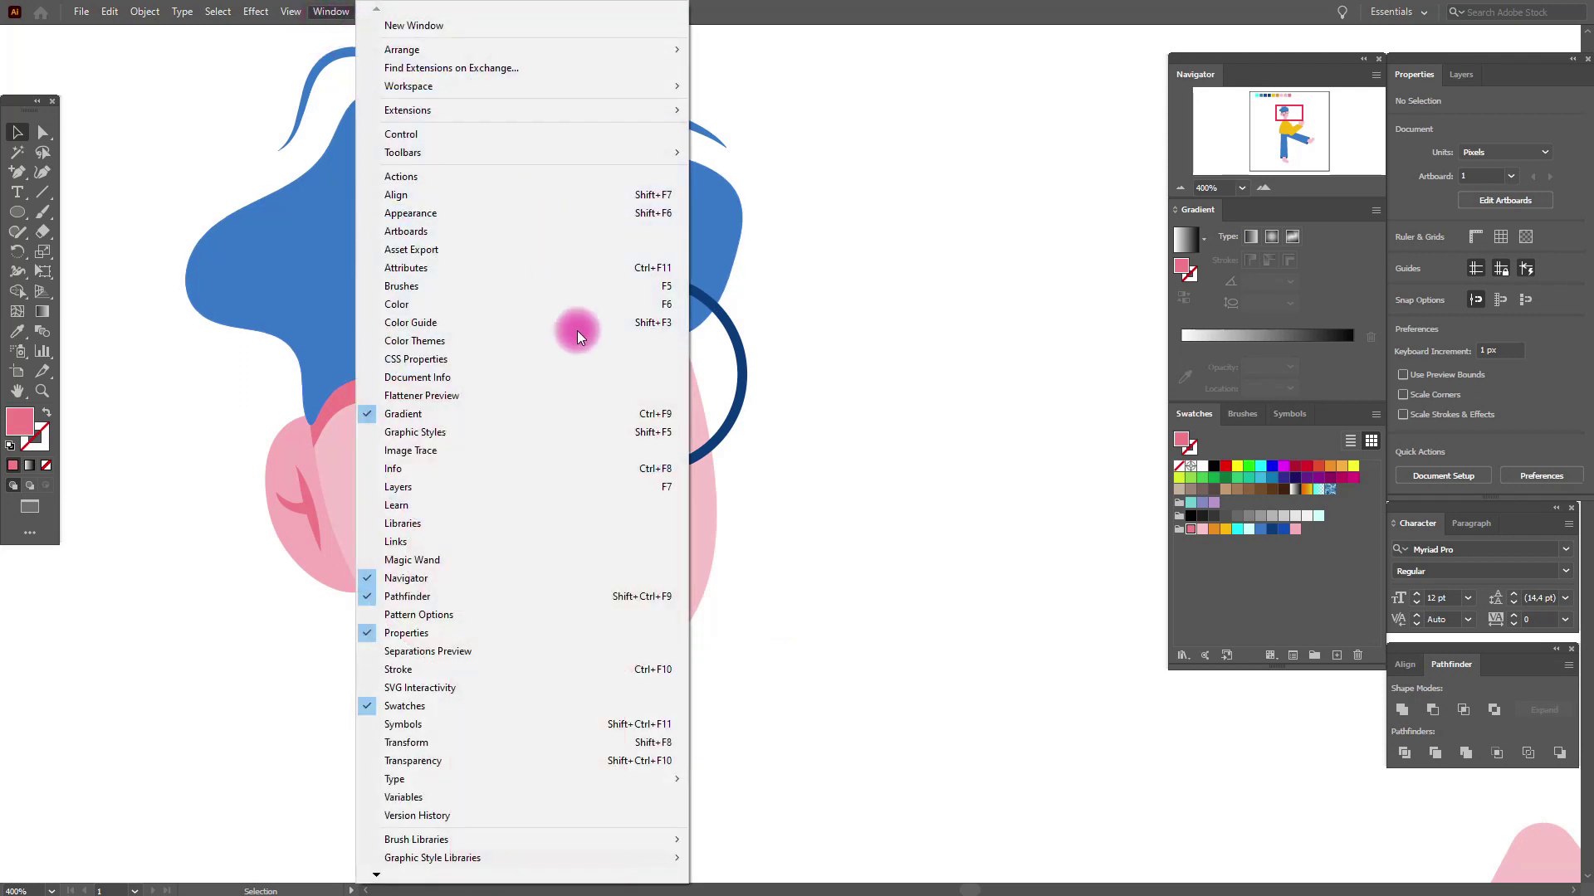
pyautogui.click(498, 766)
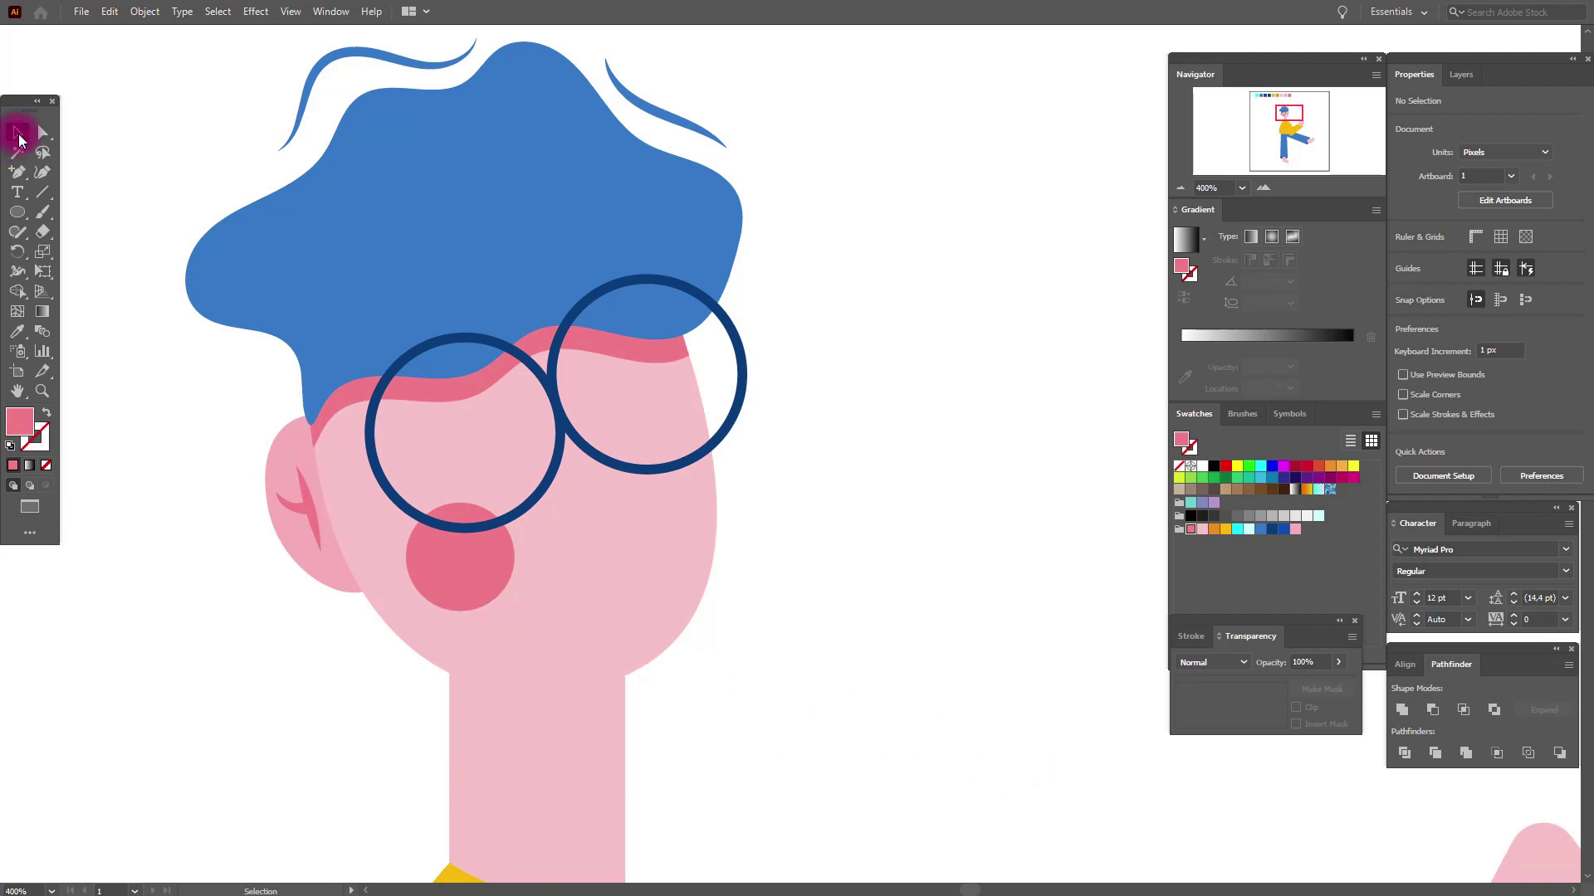
pyautogui.click(455, 558)
pyautogui.click(1321, 690)
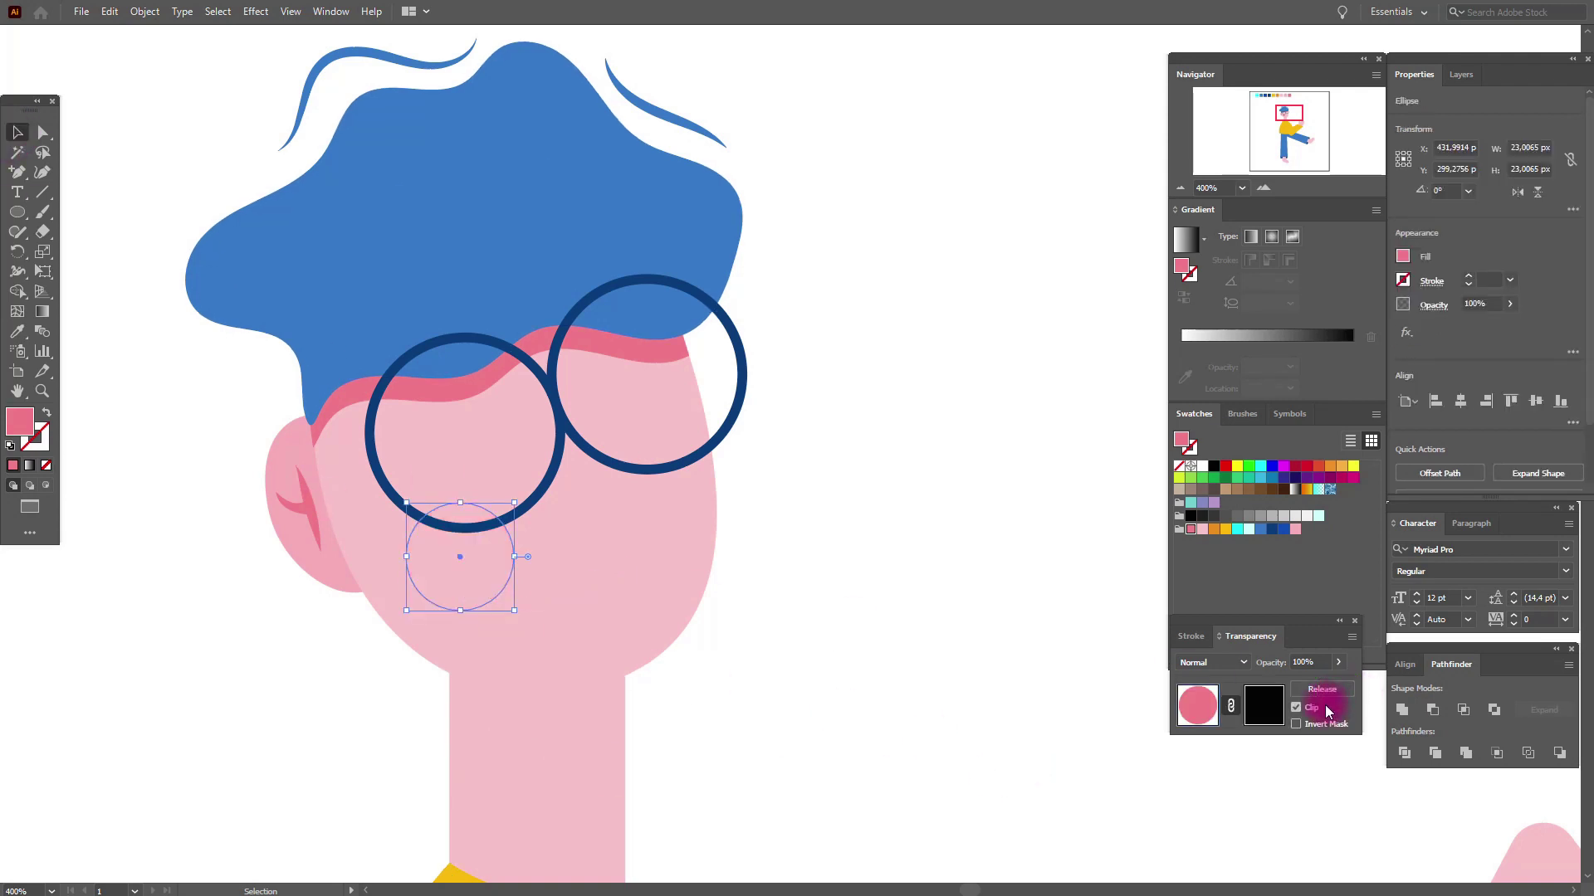
# Draw an ellipse over the cheek inside the mask, filled with a radial white-to-black gradient
pyautogui.click(9, 206)
pyautogui.moveTo(379, 482); pyautogui.dragTo(546, 640)
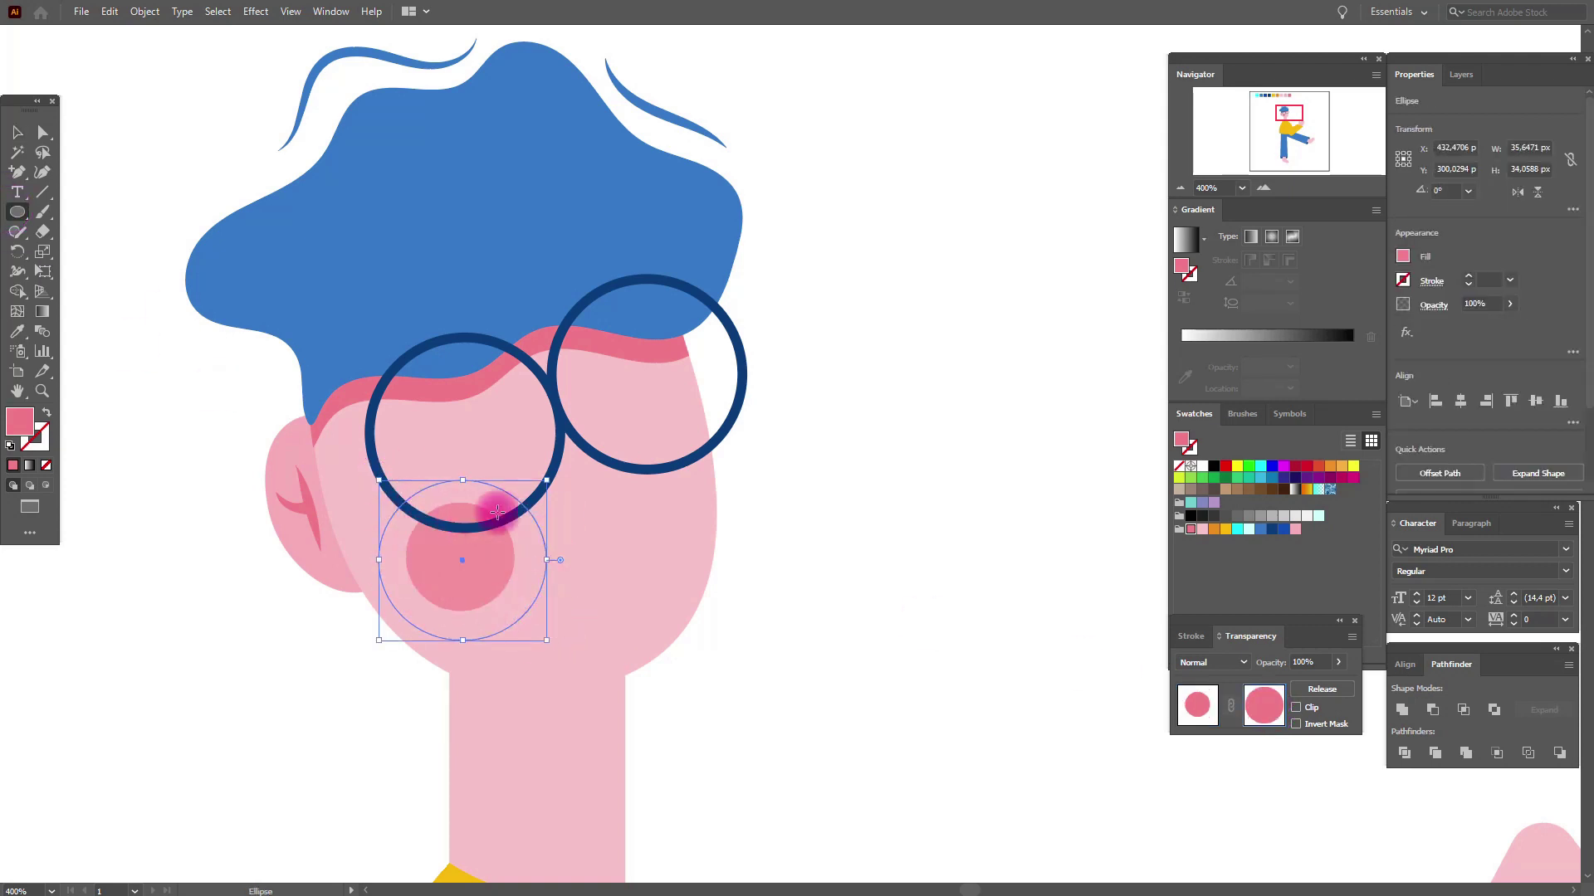
pyautogui.click(1294, 496)
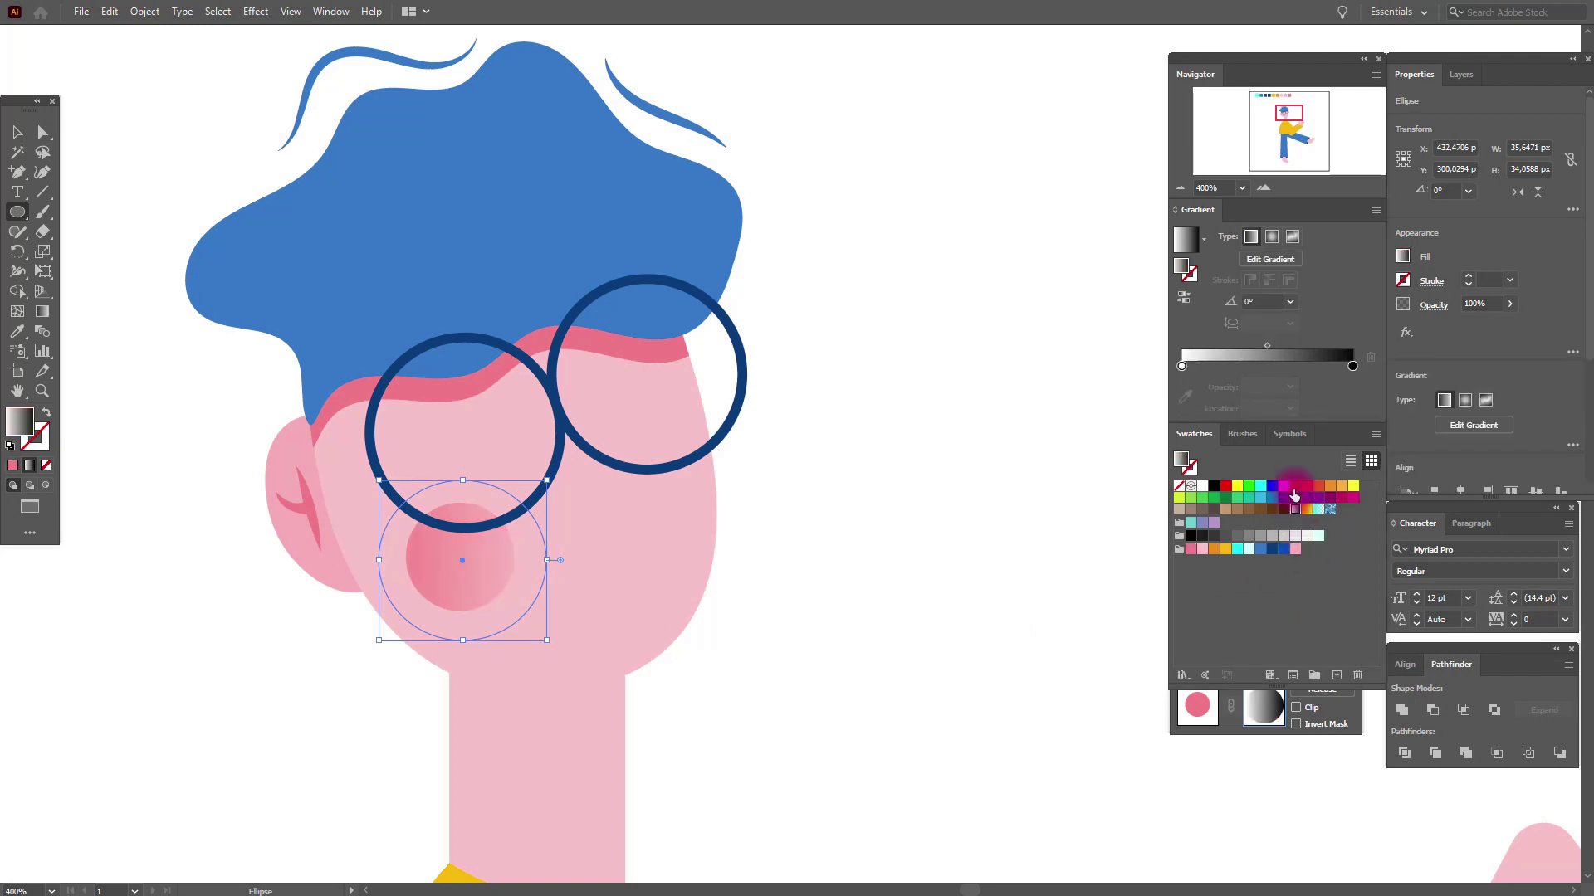
pyautogui.click(1272, 238)
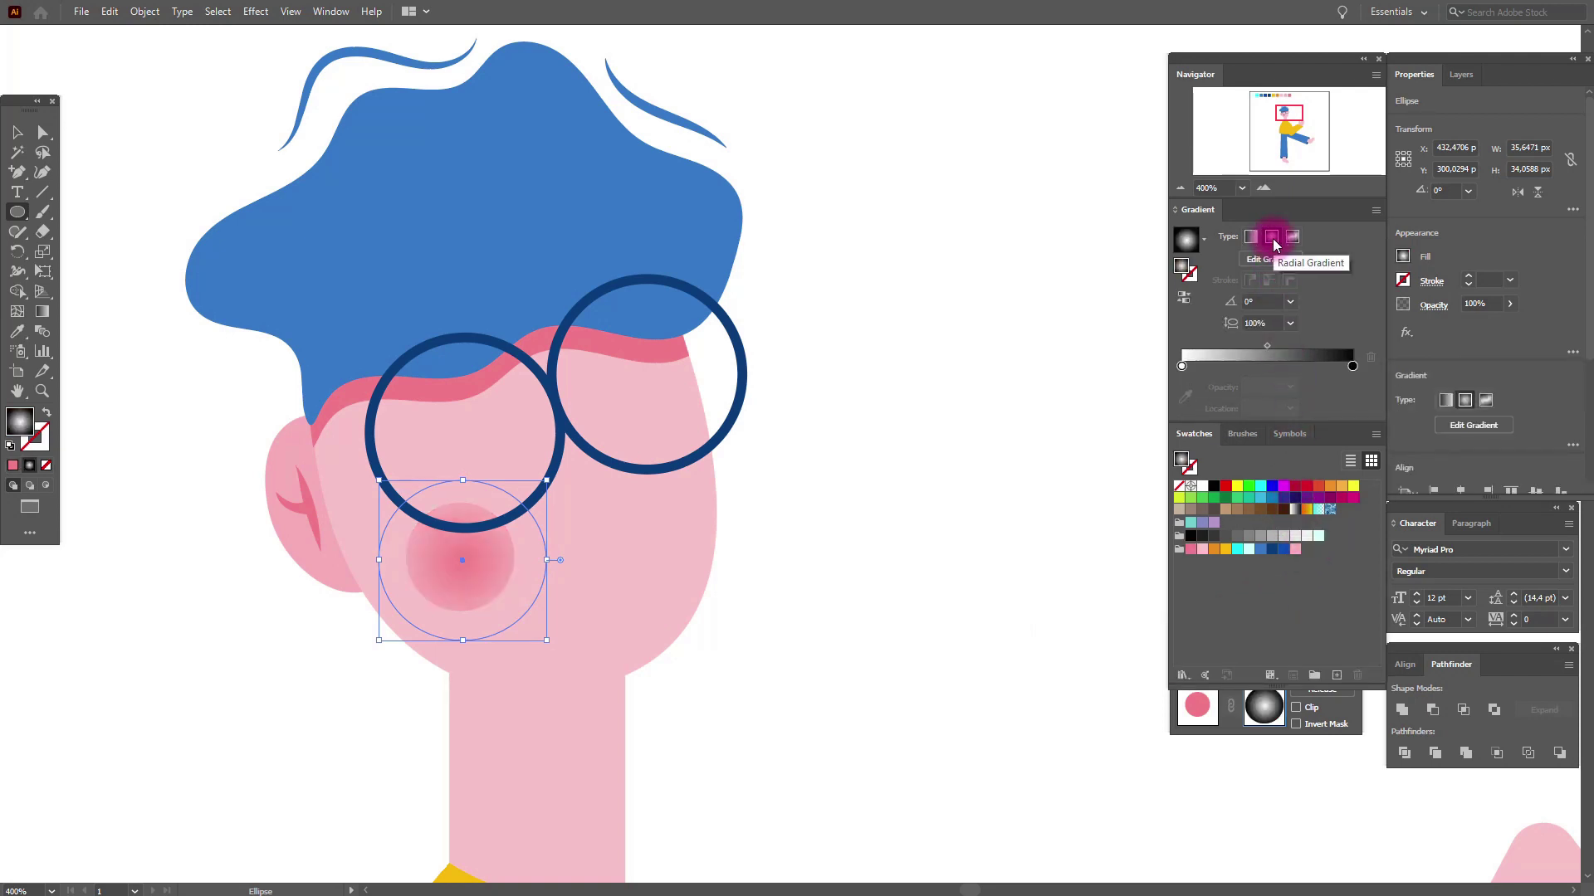
pyautogui.click(256, 11)
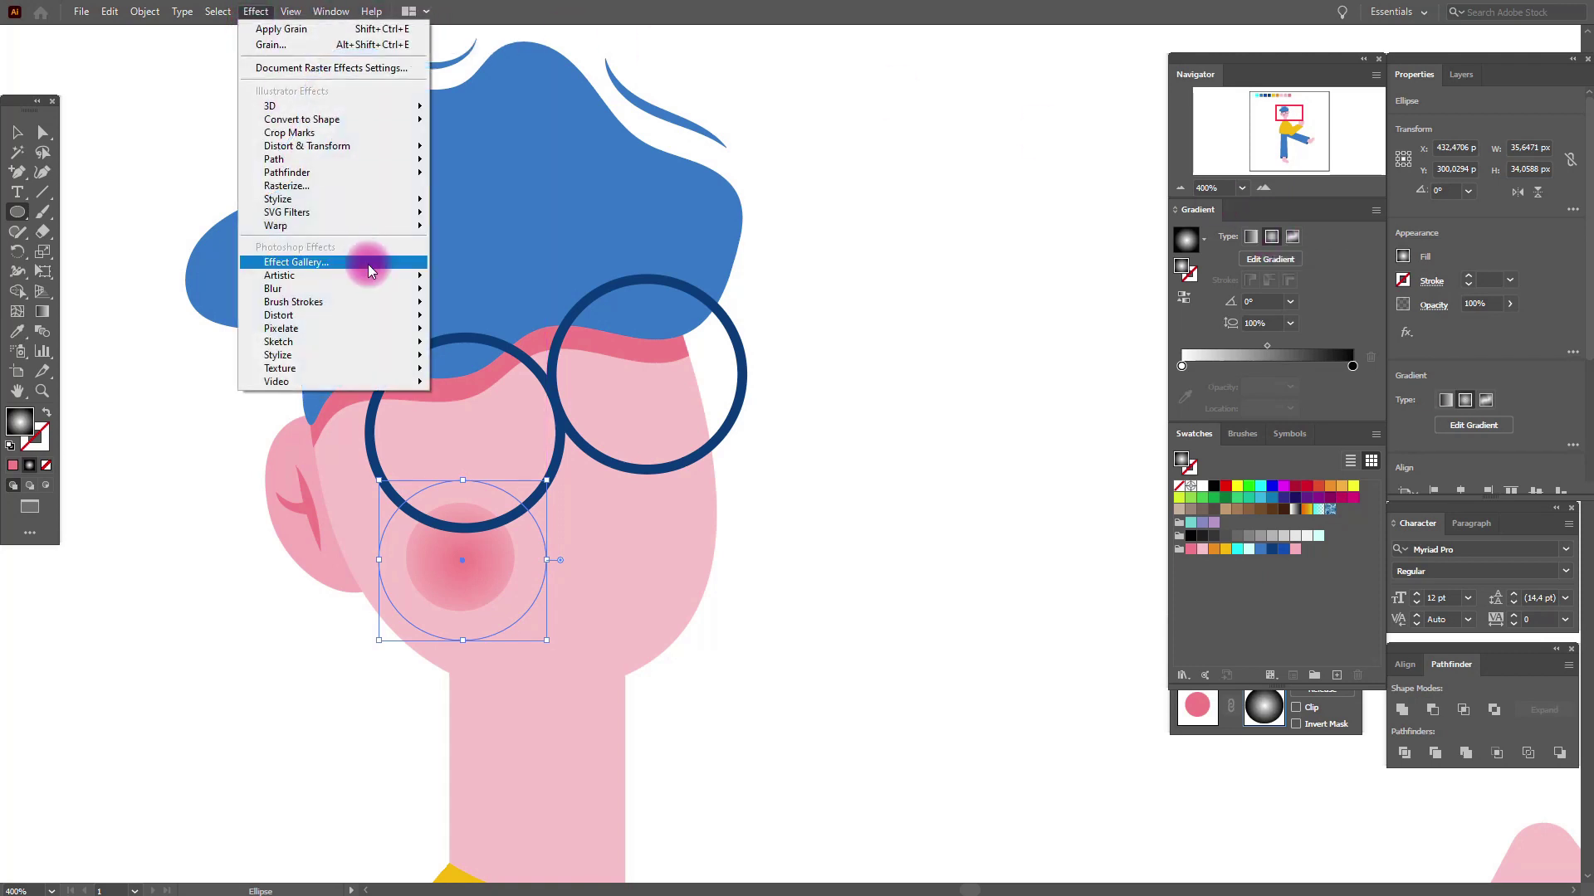
# Apply a Stippled Grain texture with contrast about 35 to the cheek's mask ellipse
pyautogui.moveTo(281, 368)
pyautogui.click(463, 390)
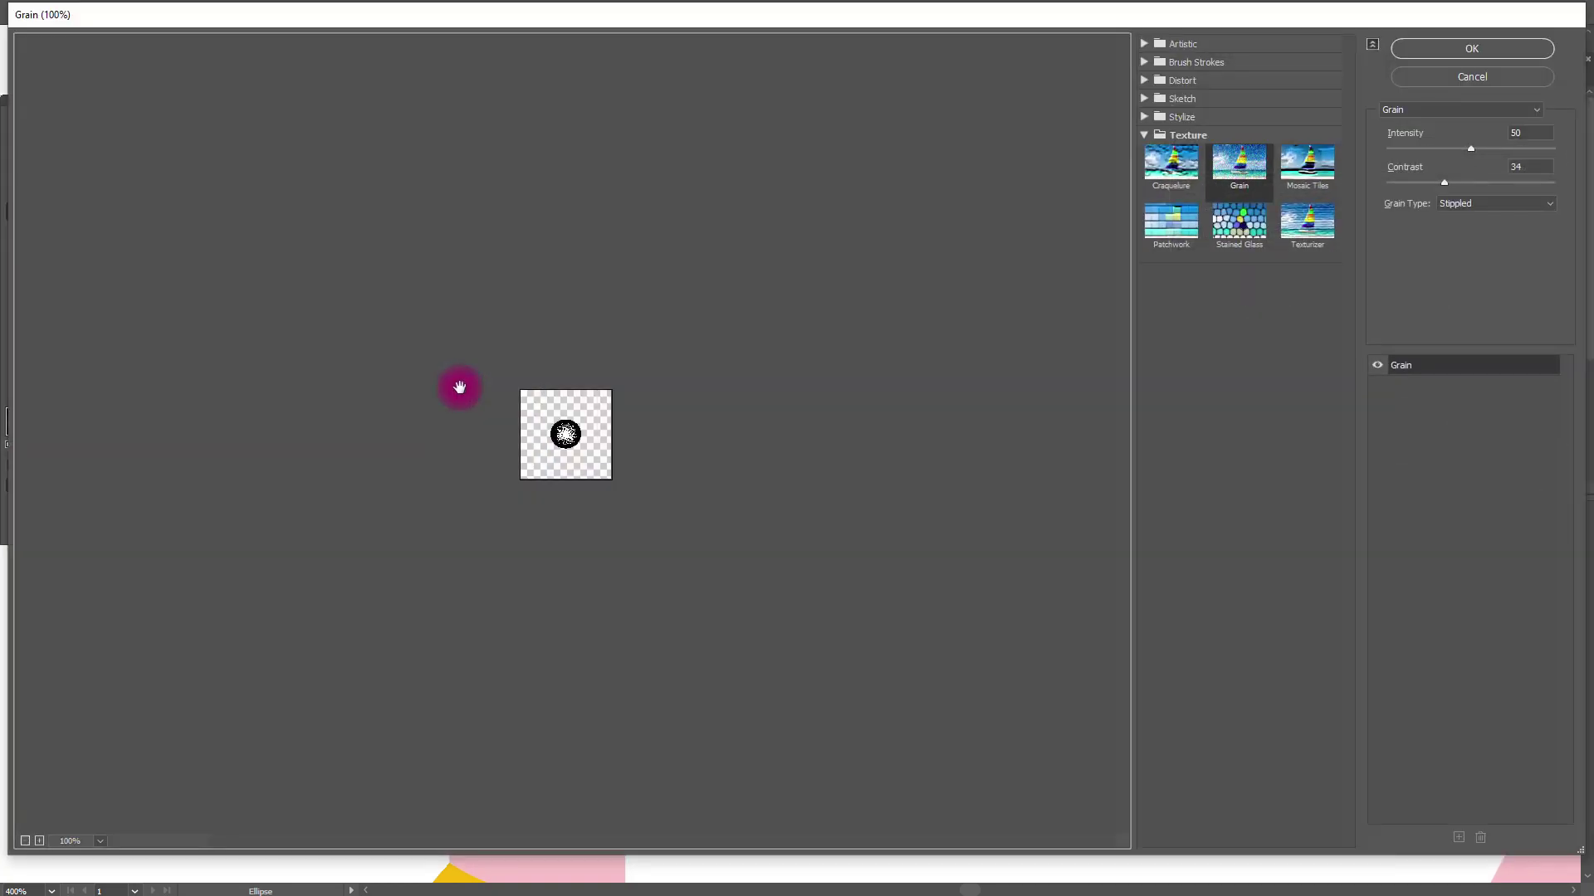
pyautogui.click(39, 842)
pyautogui.click(39, 843)
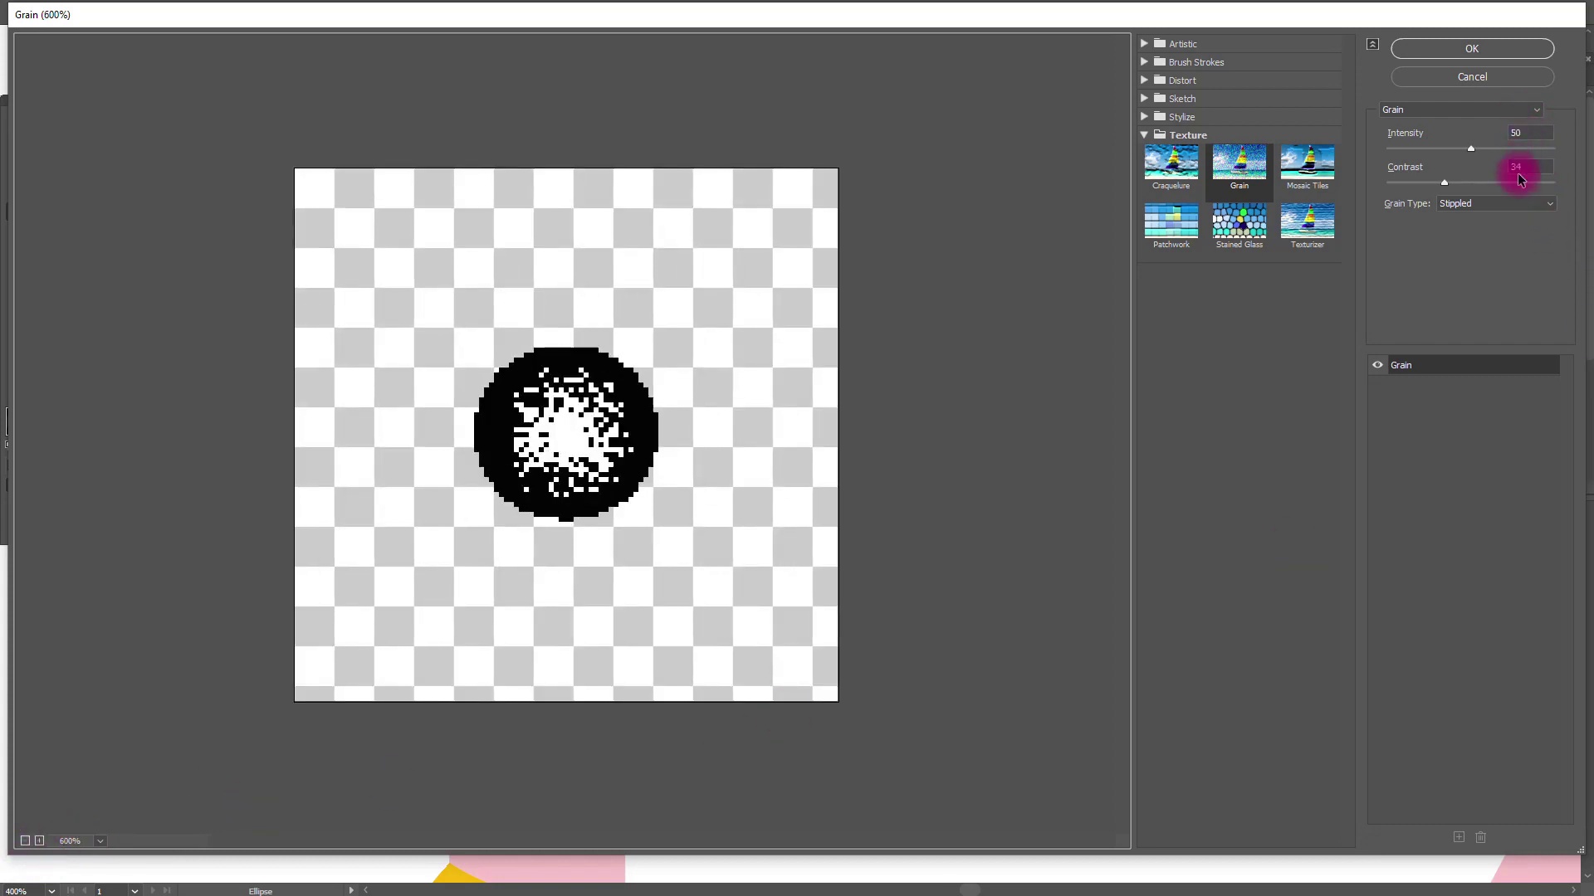
pyautogui.moveTo(1445, 188); pyautogui.dragTo(1450, 188)
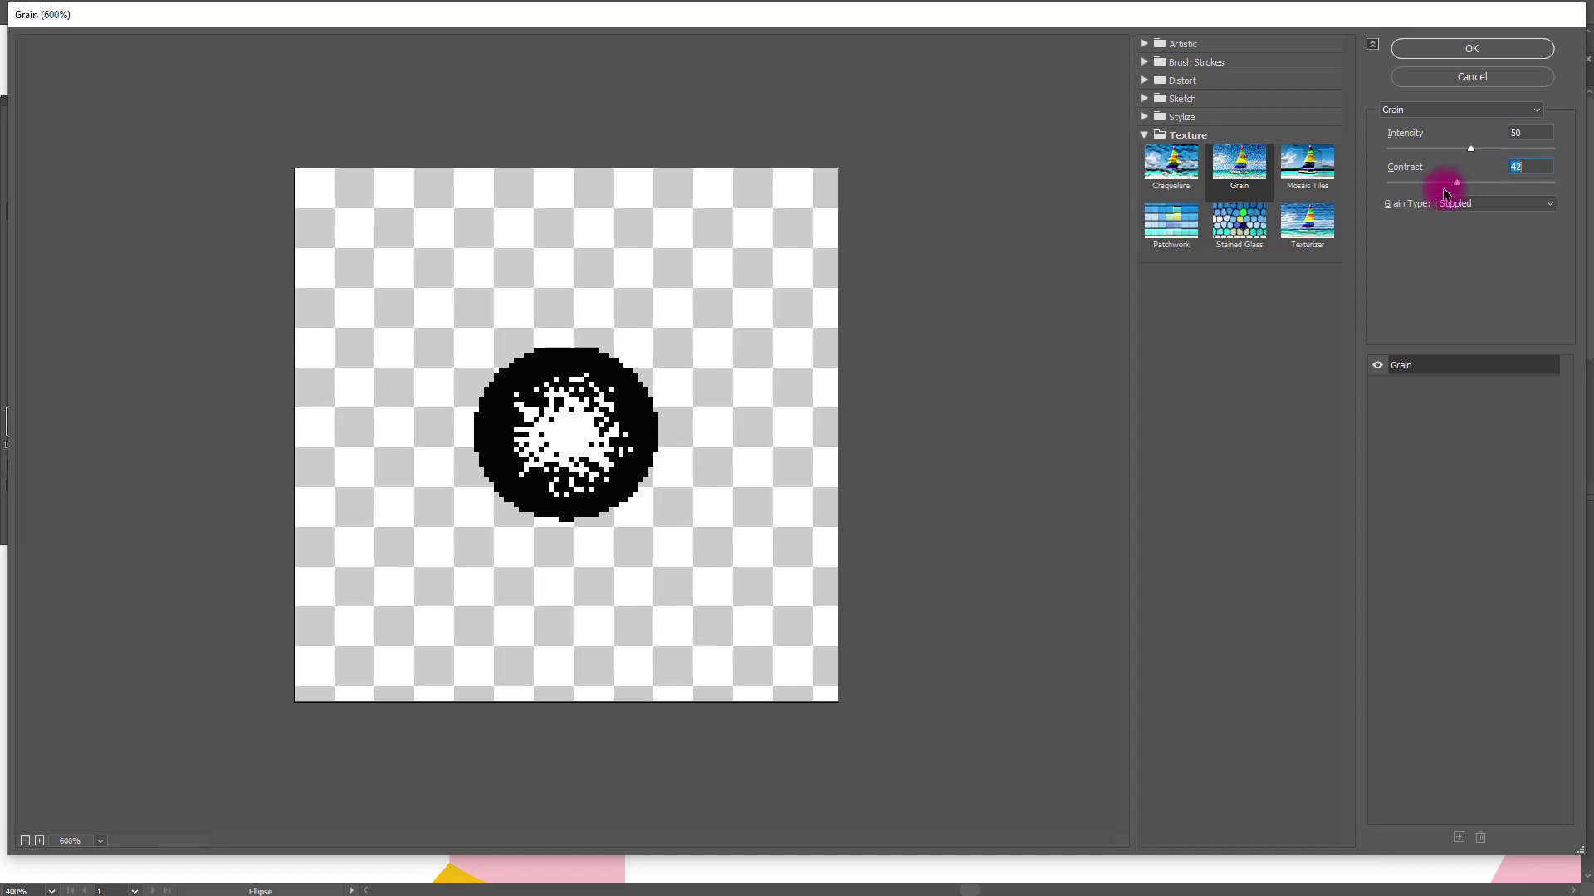
pyautogui.moveTo(1458, 189); pyautogui.dragTo(1445, 193)
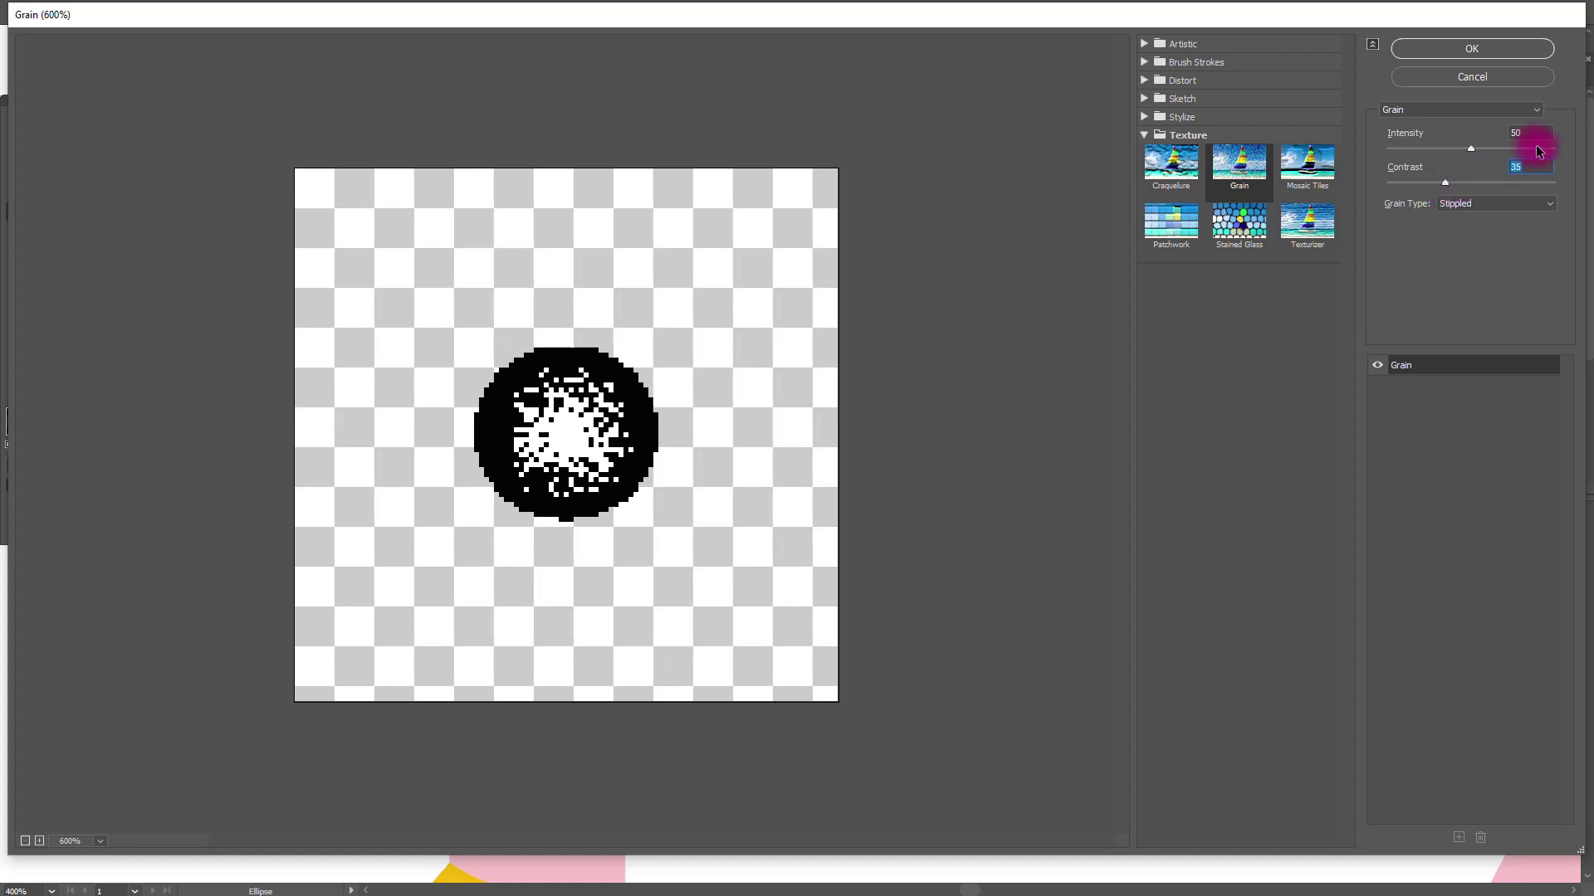
pyautogui.click(1504, 57)
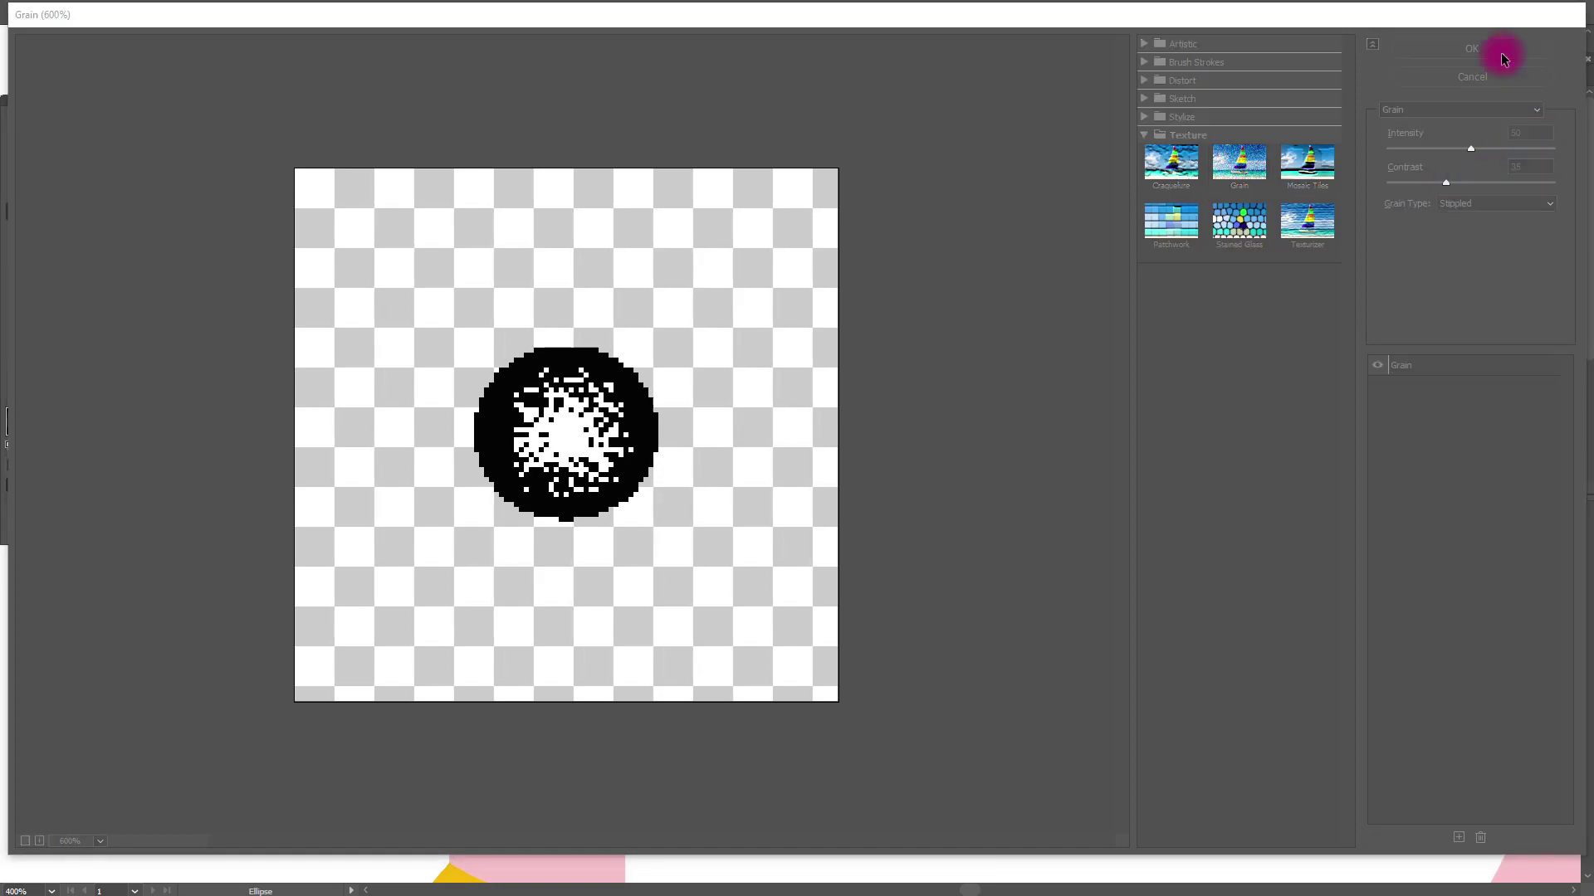
pyautogui.click(19, 135)
pyautogui.click(832, 347)
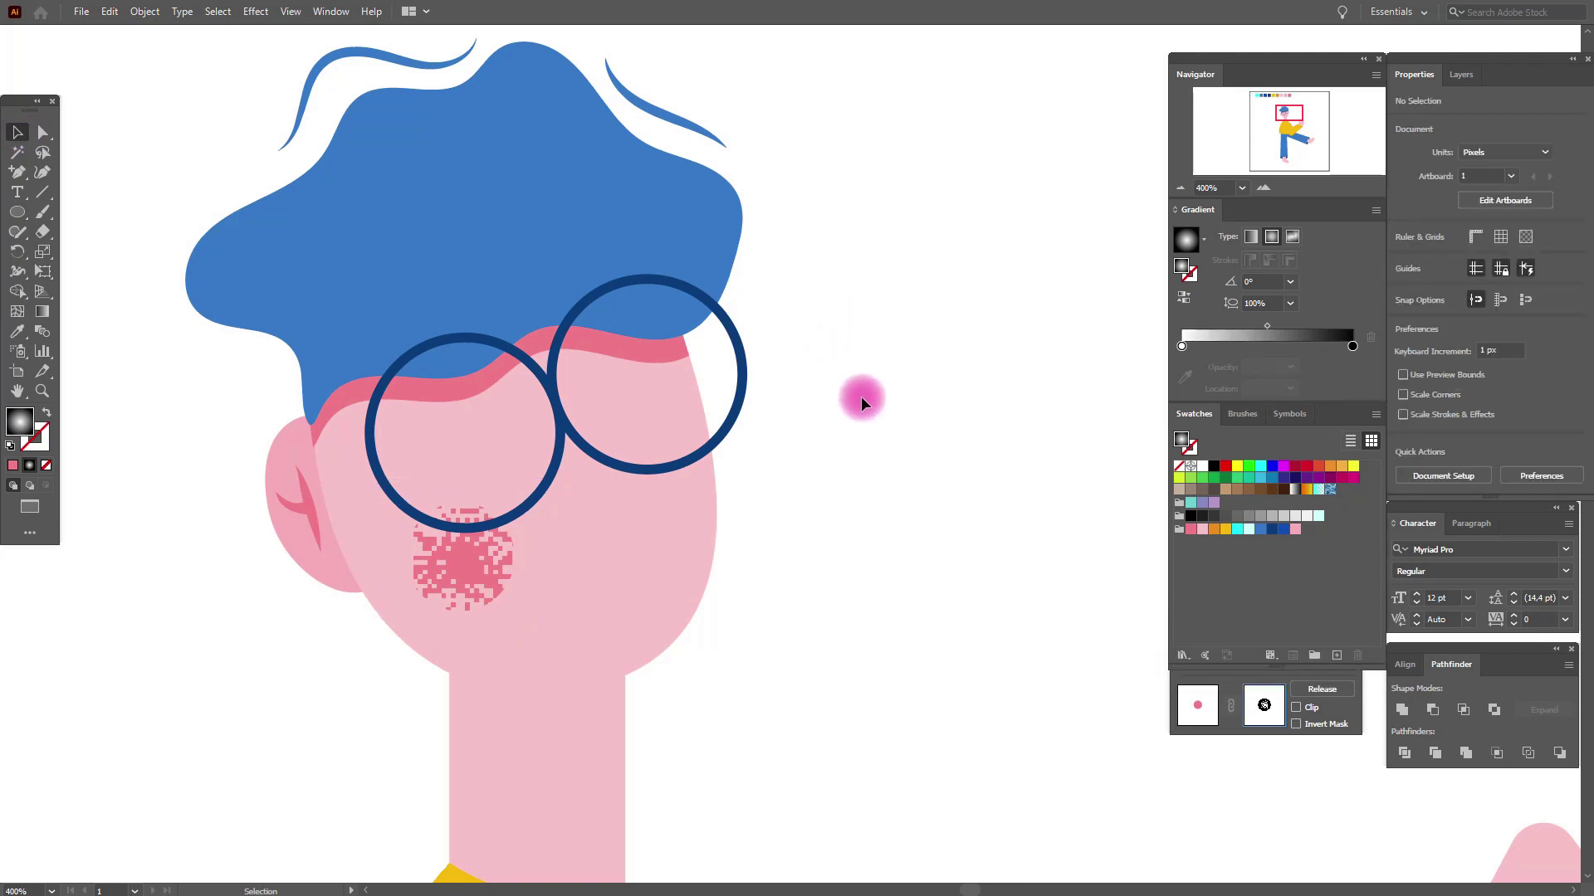
# Exit mask editing and Alt-drag a duplicate of the grainy blush onto the right cheek
pyautogui.click(446, 591)
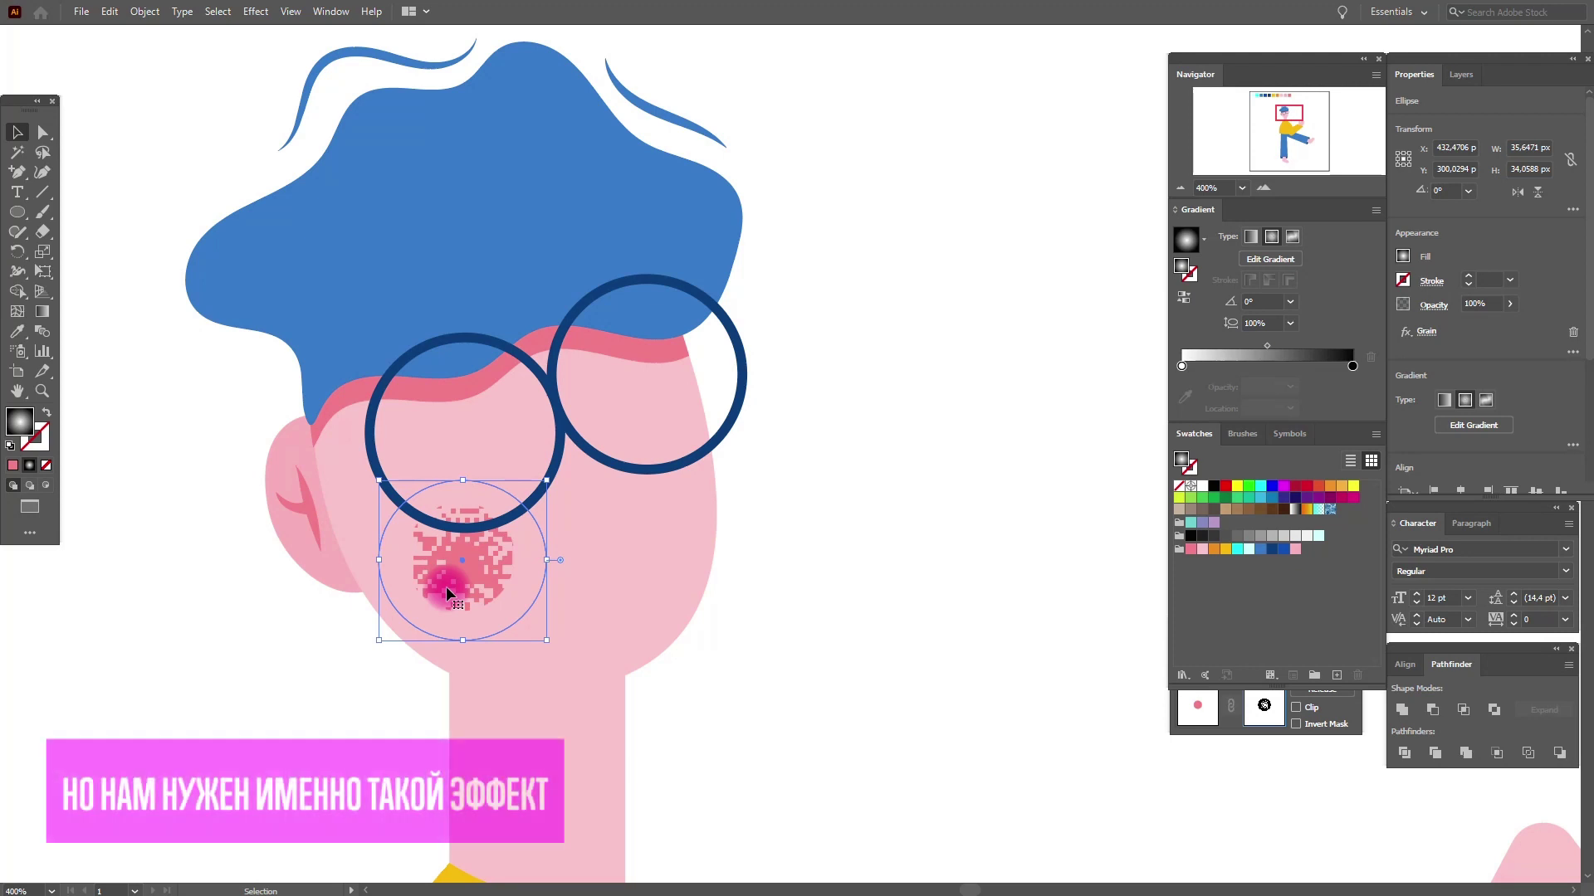
pyautogui.click(1196, 708)
pyautogui.hotkey('ctrl', 'shift', 'a')
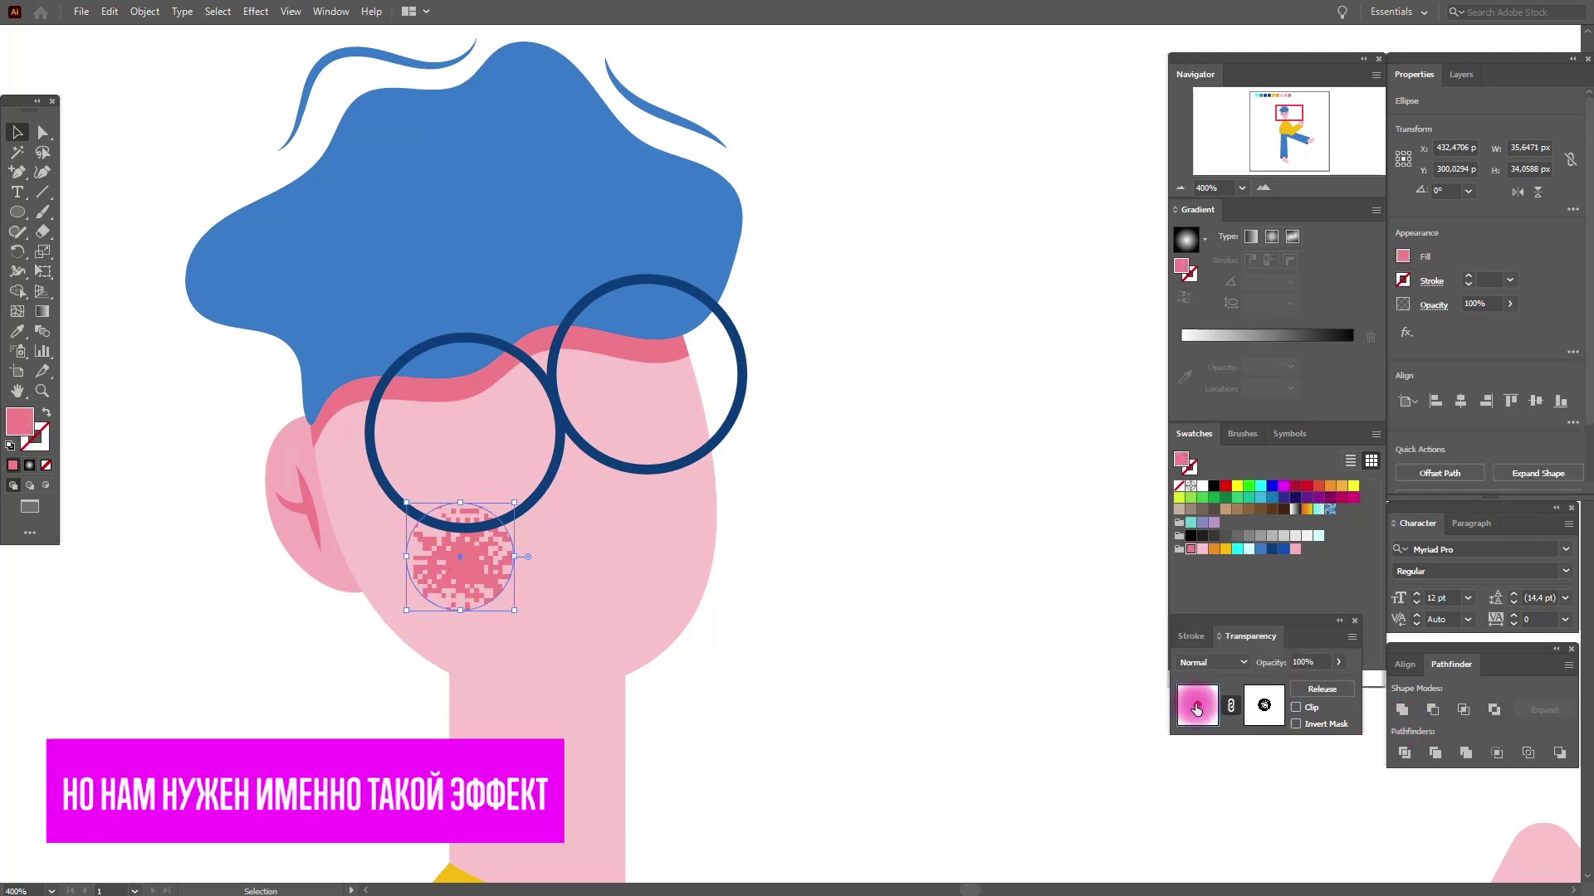
pyautogui.click(502, 573)
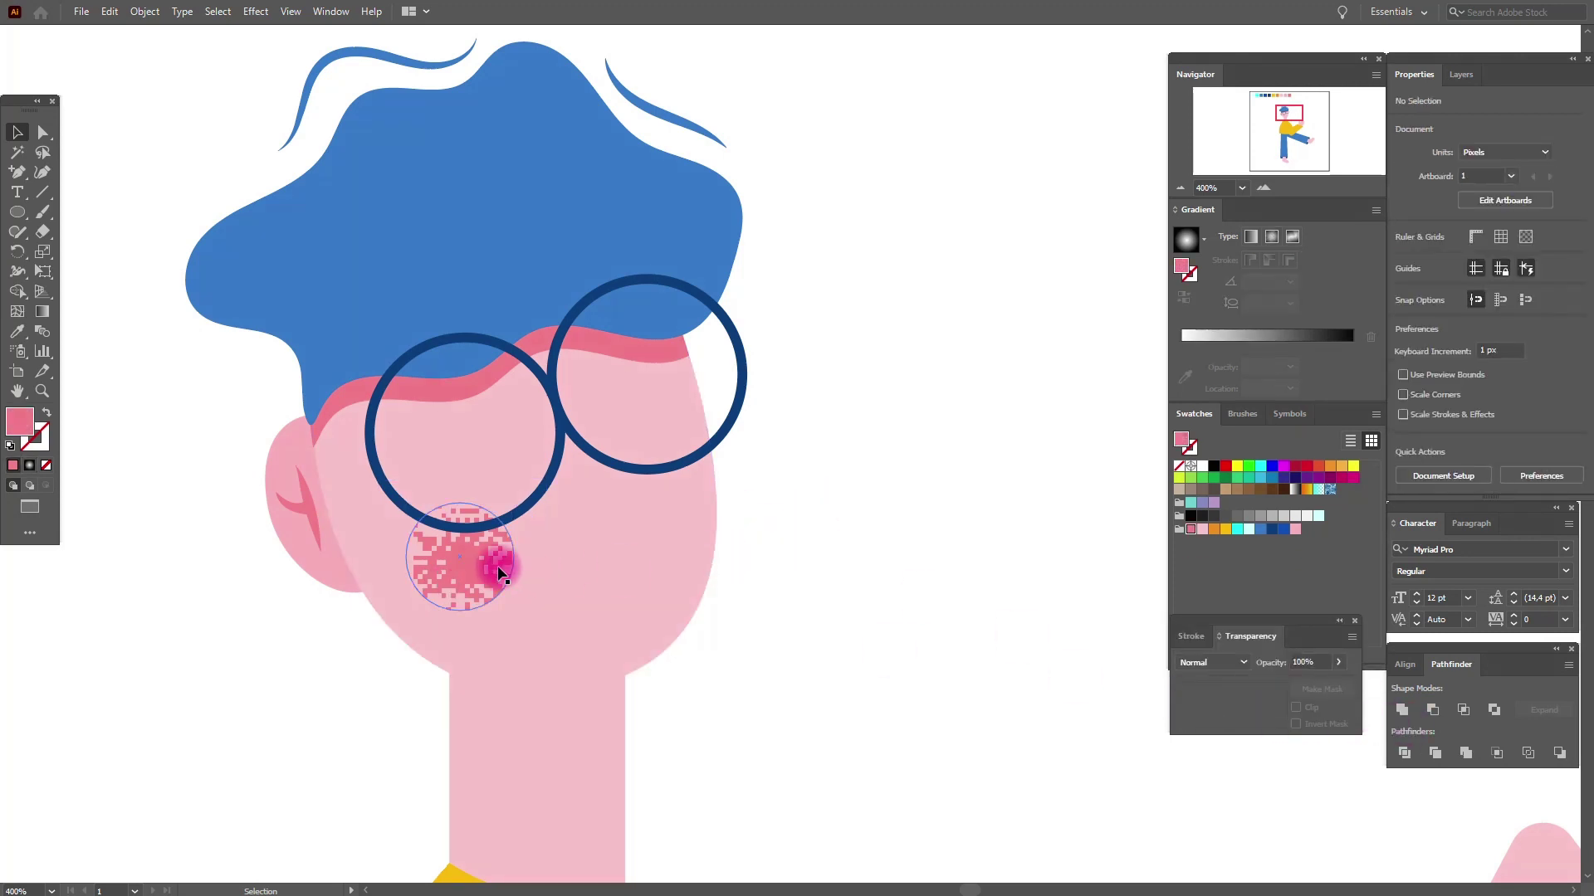
pyautogui.press('a')
pyautogui.moveTo(502, 573)
pyautogui.mouseDown()
pyautogui.moveTo(820, 462)
pyautogui.moveTo(713, 472)
pyautogui.mouseUp()
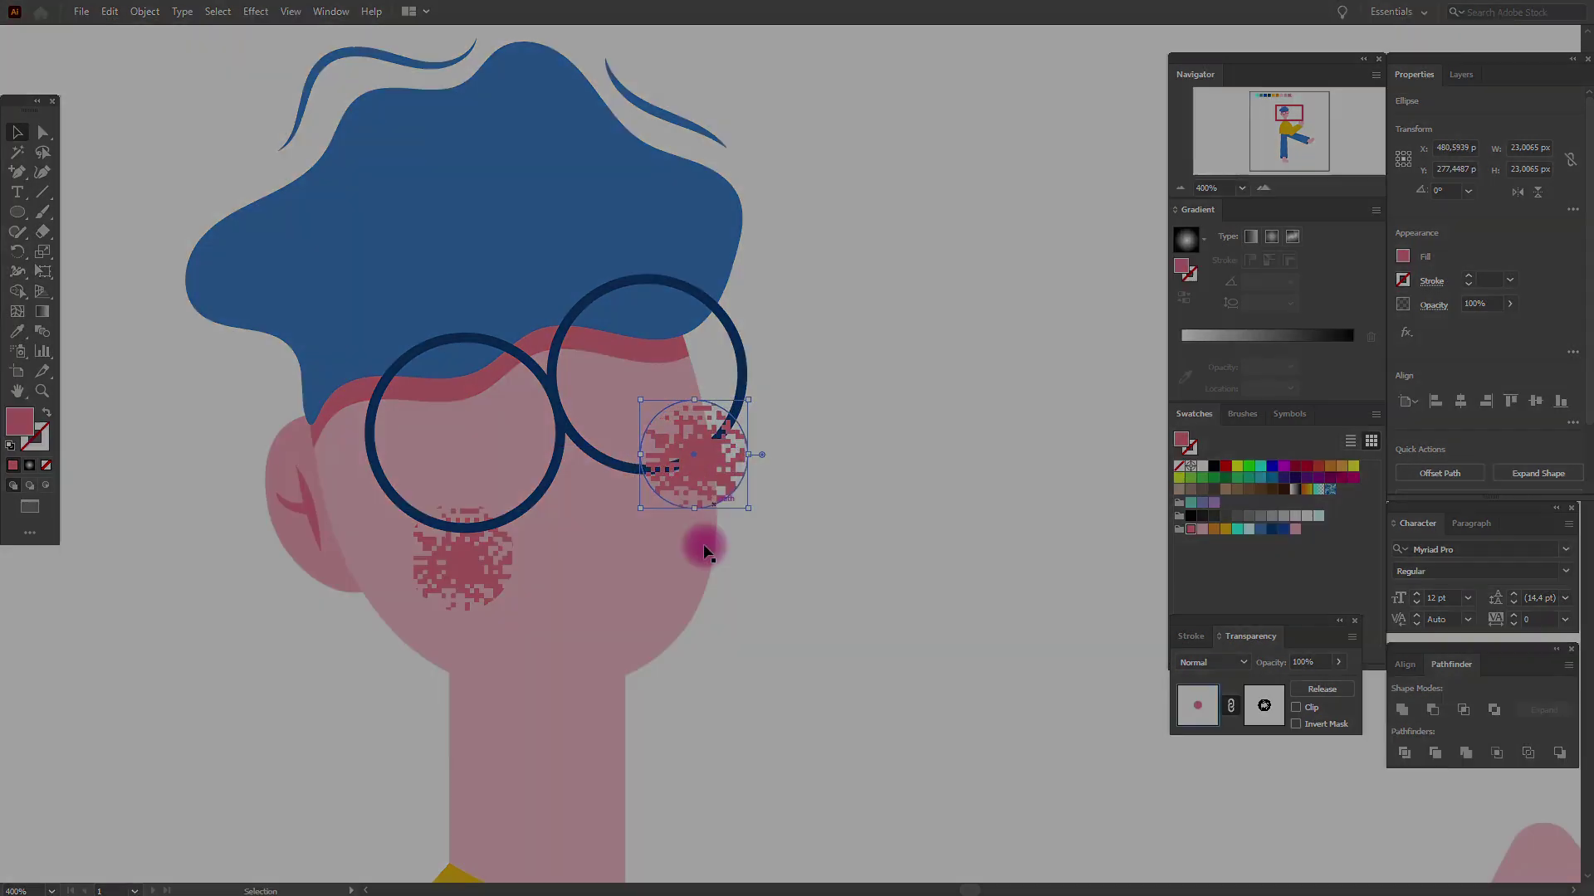
pyautogui.click(749, 538)
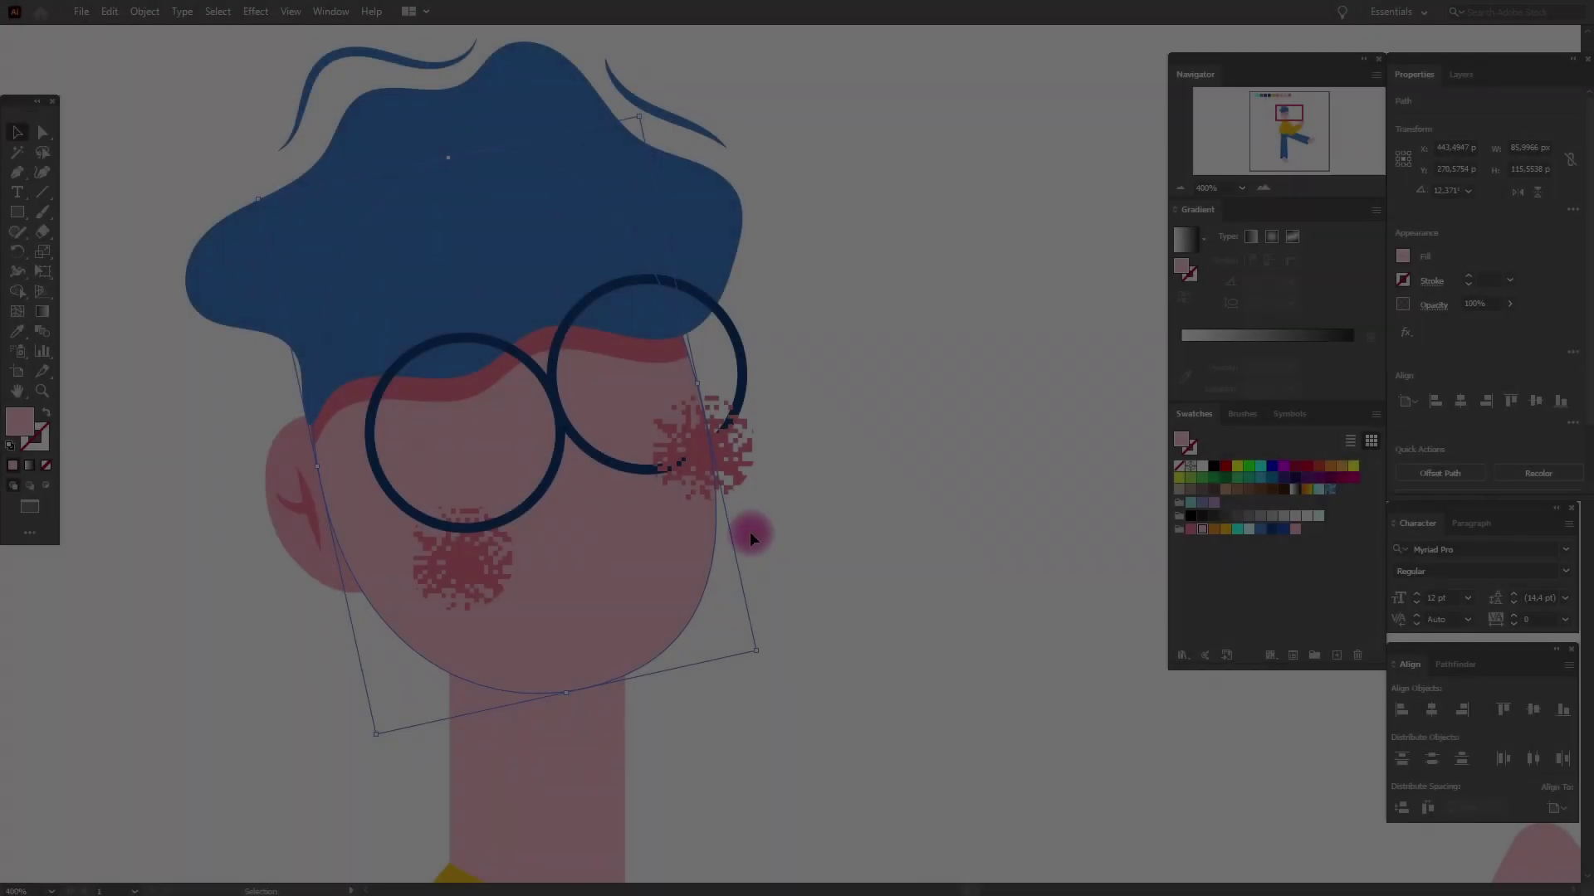
# Paste a copy of the face in front and bring it to the top of the stack
pyautogui.hotkey('ctrl', 'c')
pyautogui.hotkey('ctrl', 'f')
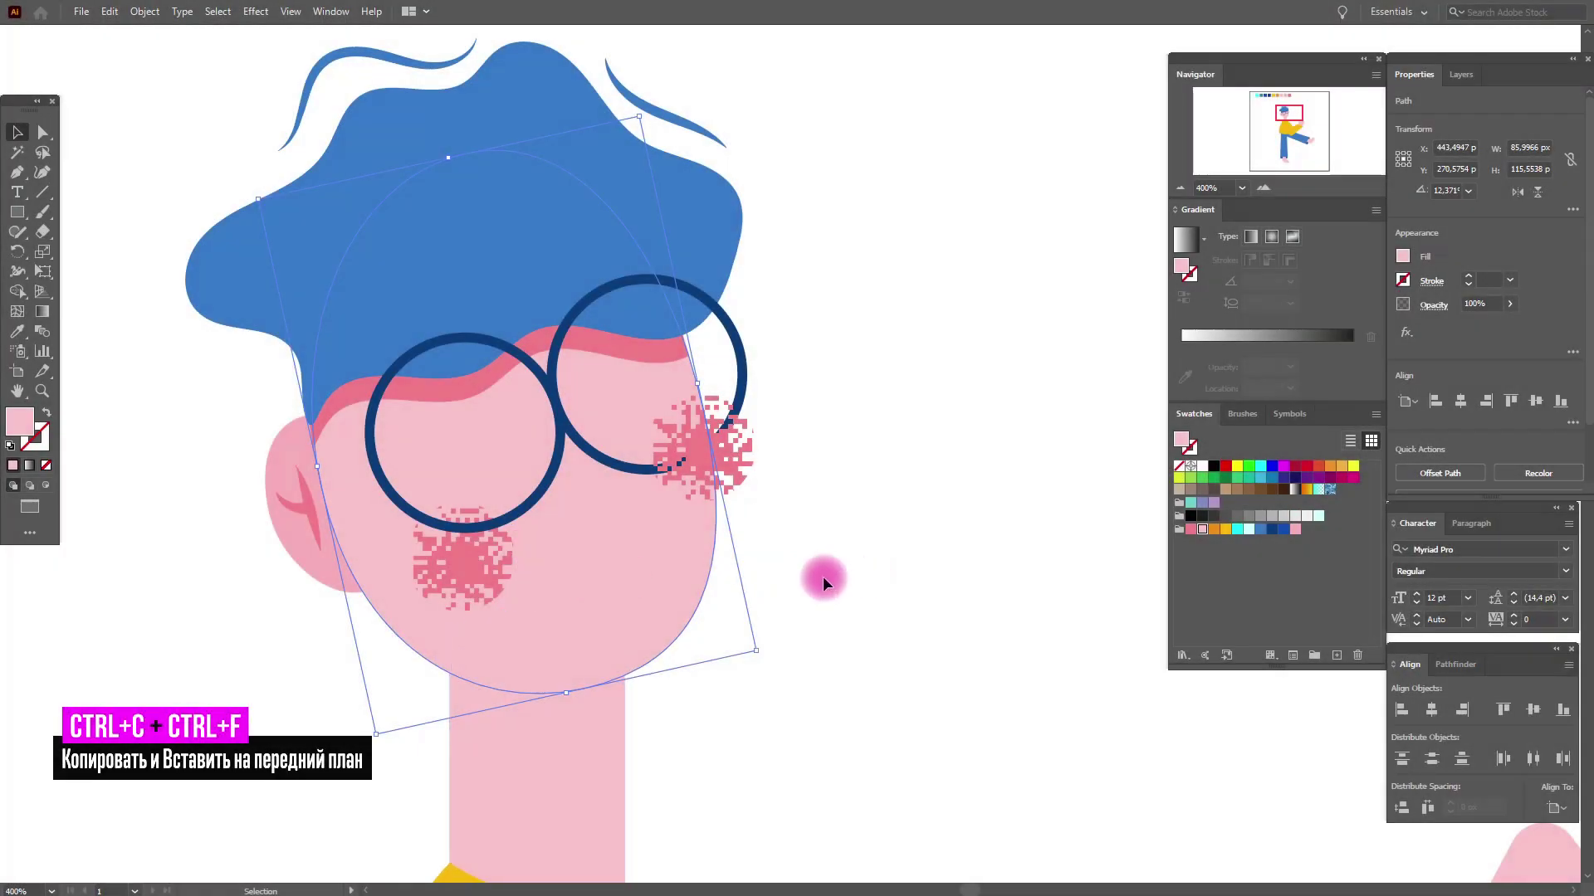
pyautogui.press('a')
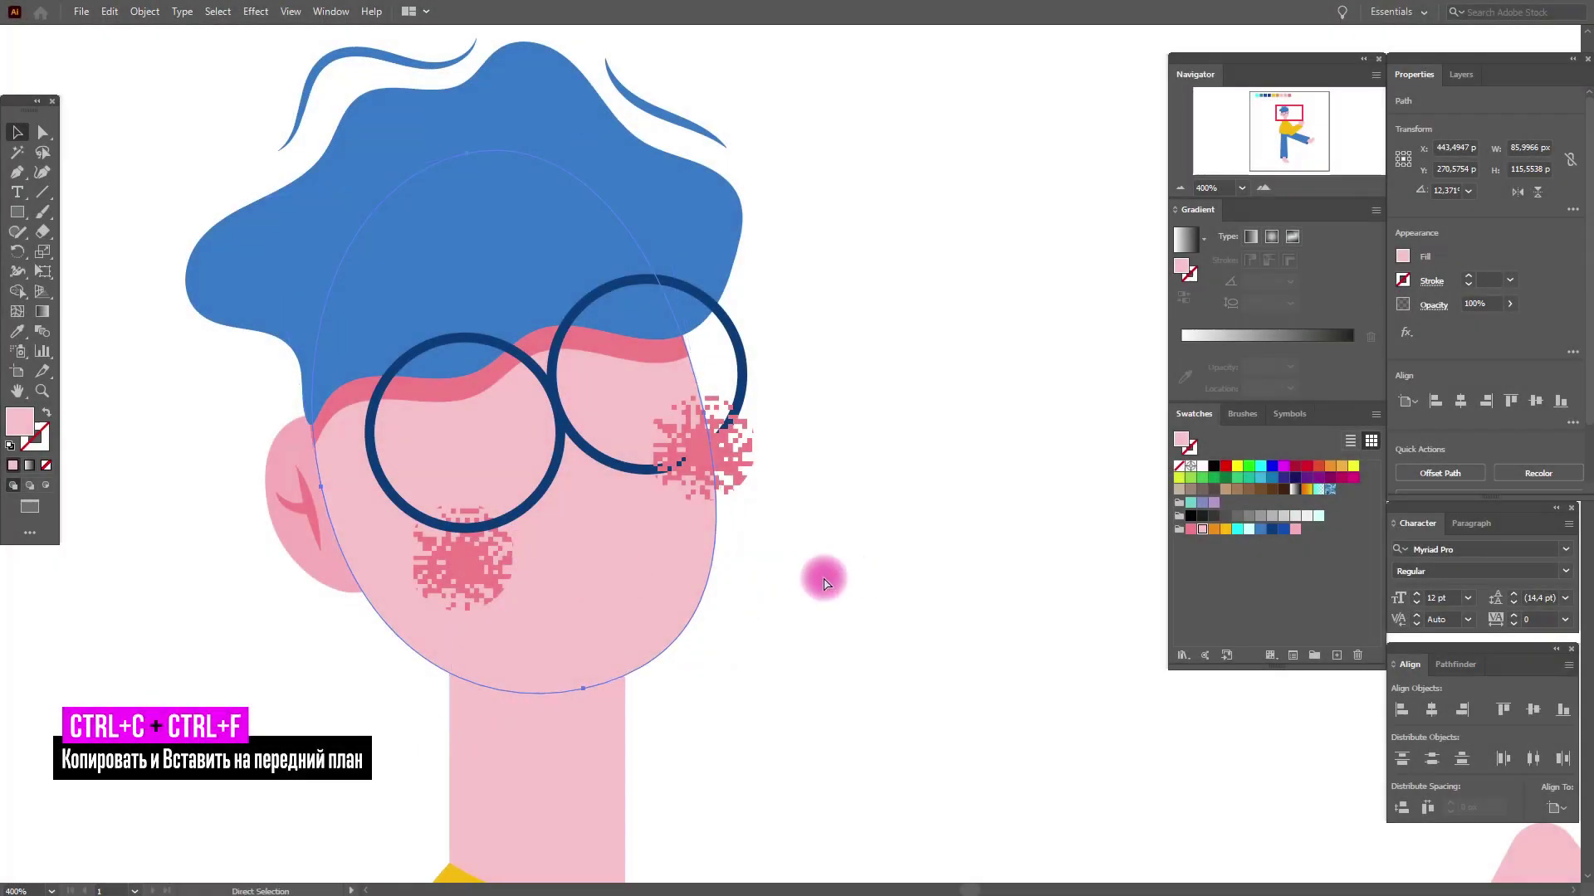
pyautogui.press('v')
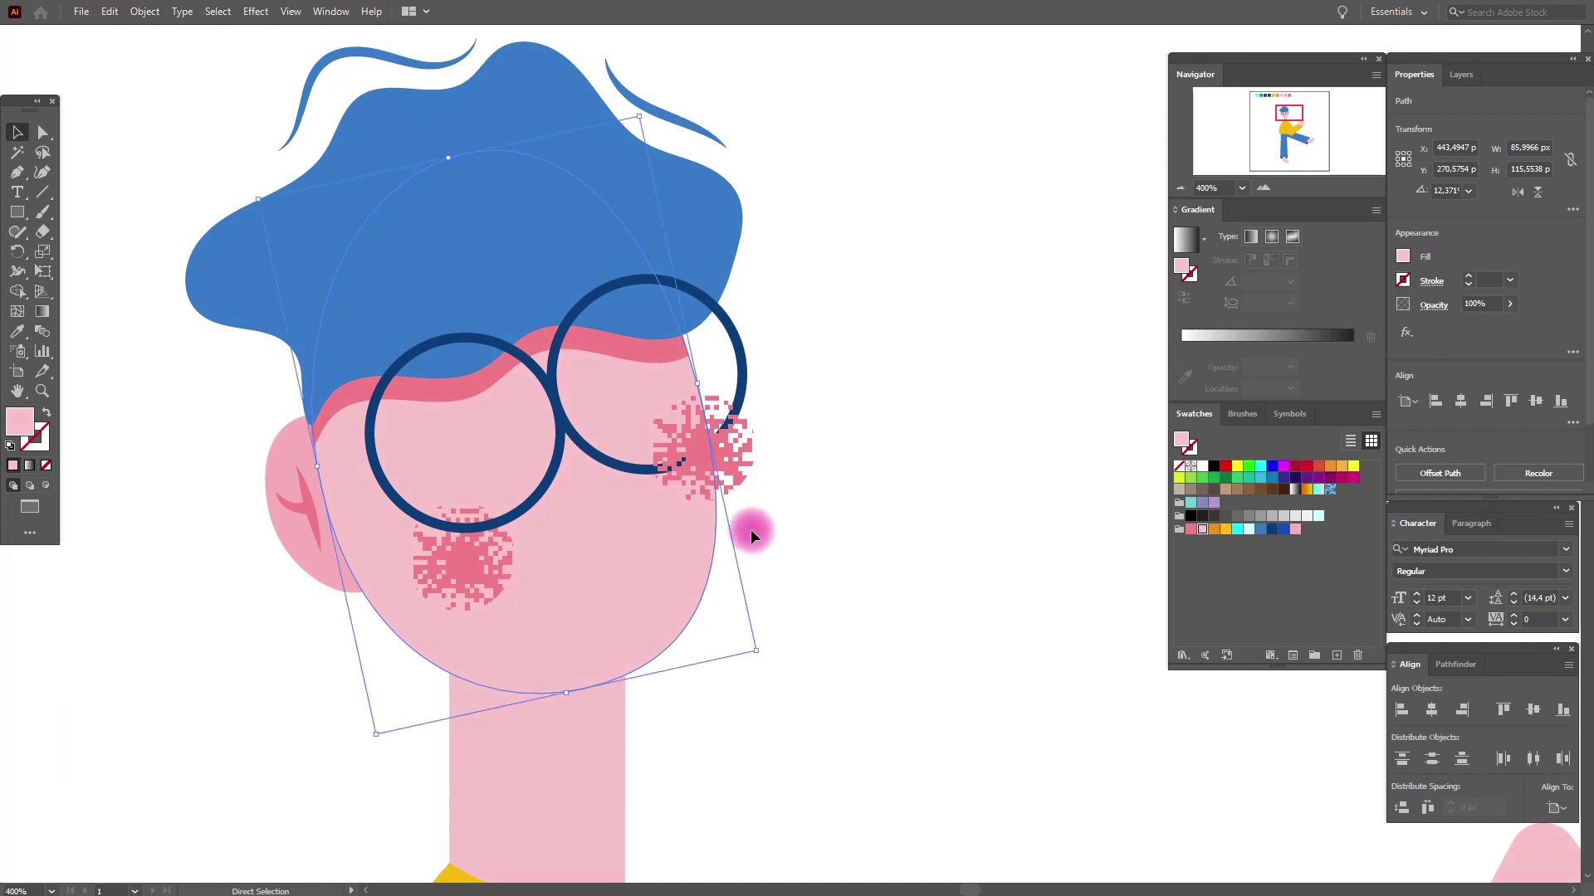
pyautogui.rightClick(750, 529)
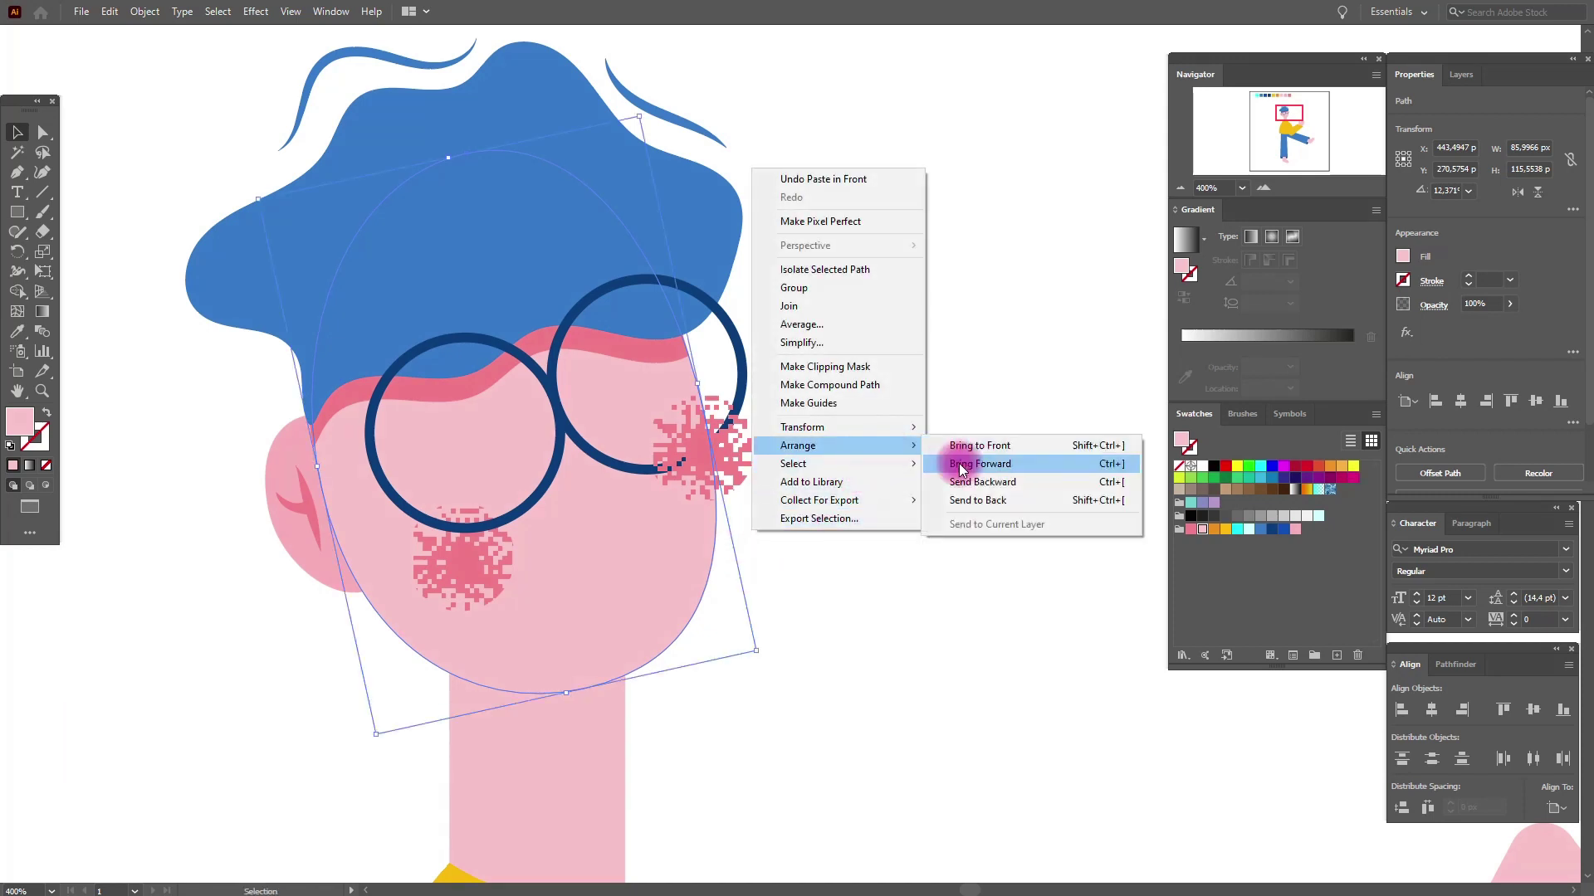
pyautogui.click(963, 464)
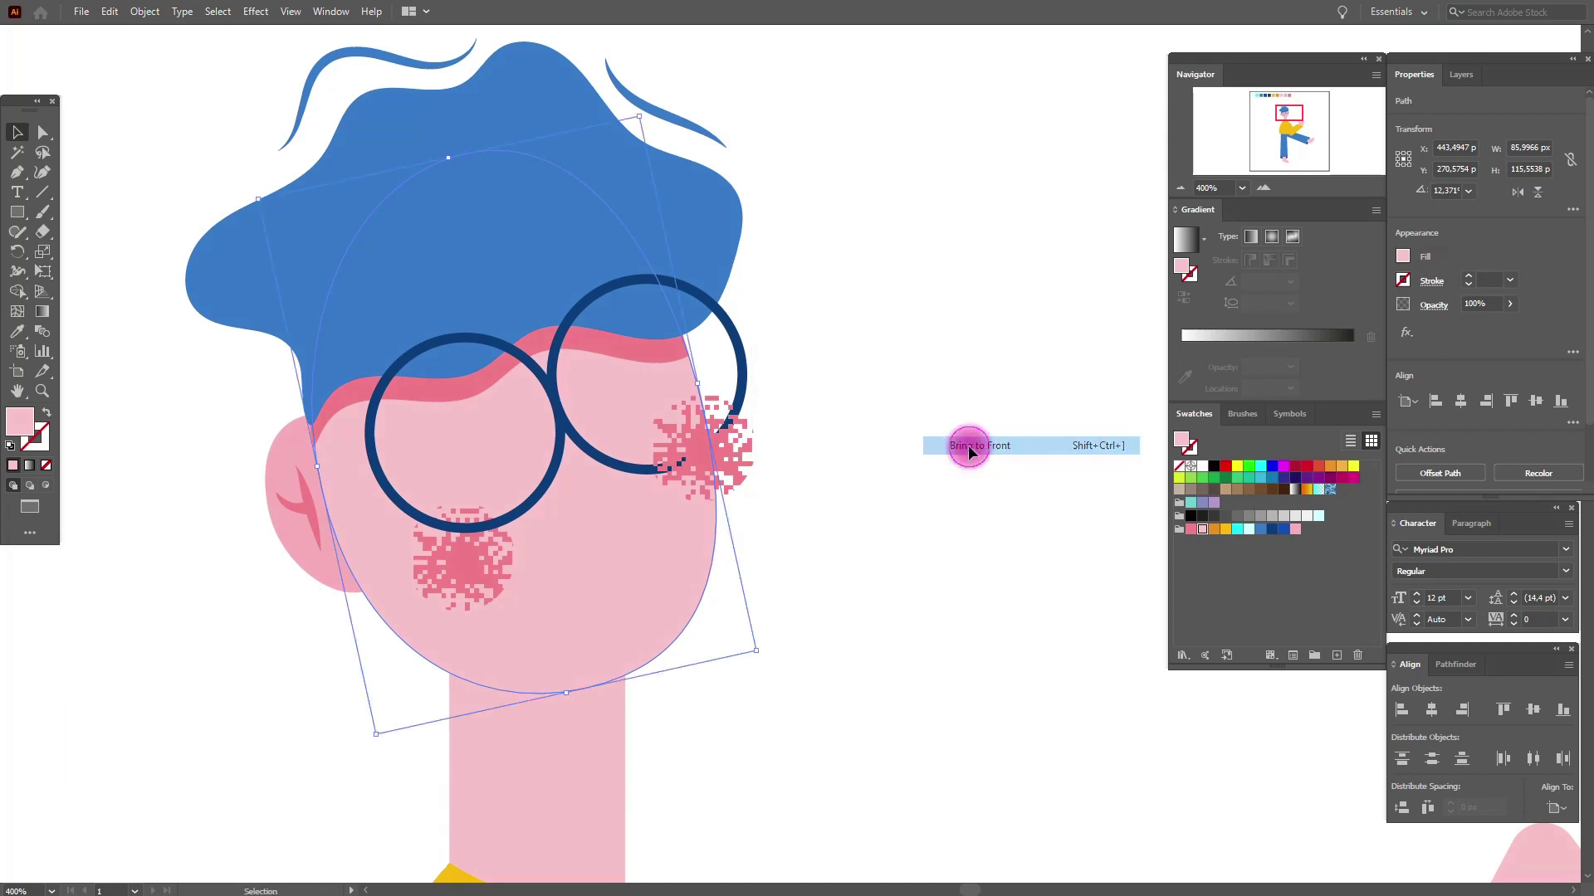
# Clip the right-cheek blush with the face copy so it stays inside the face
pyautogui.keyDown('shift'); pyautogui.click(741, 464); pyautogui.keyUp('shift')
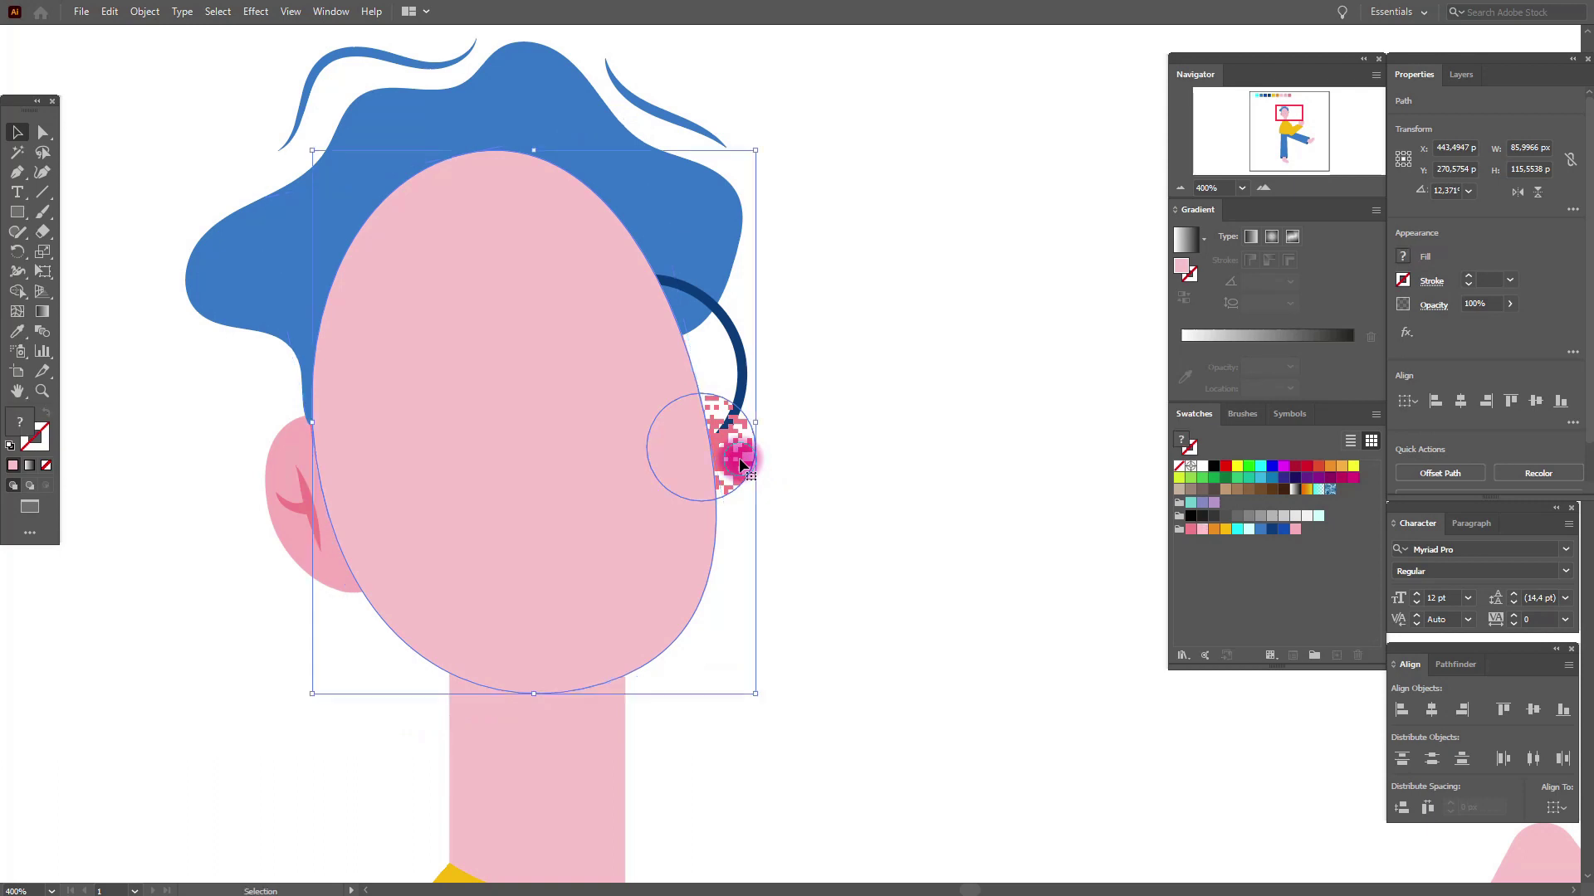
pyautogui.rightClick(741, 462)
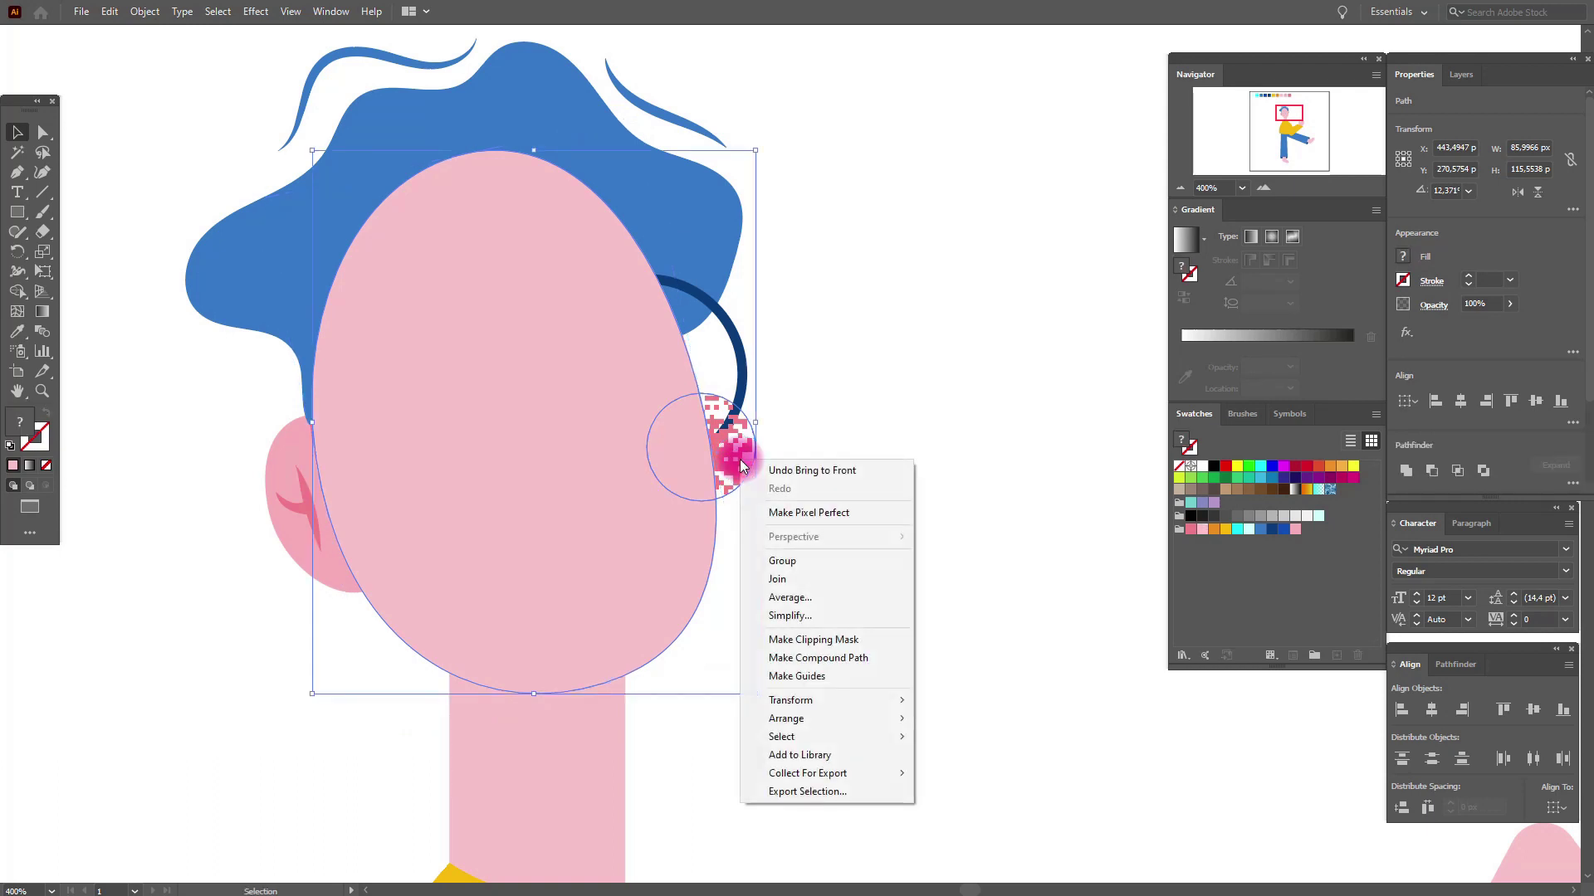
pyautogui.click(825, 636)
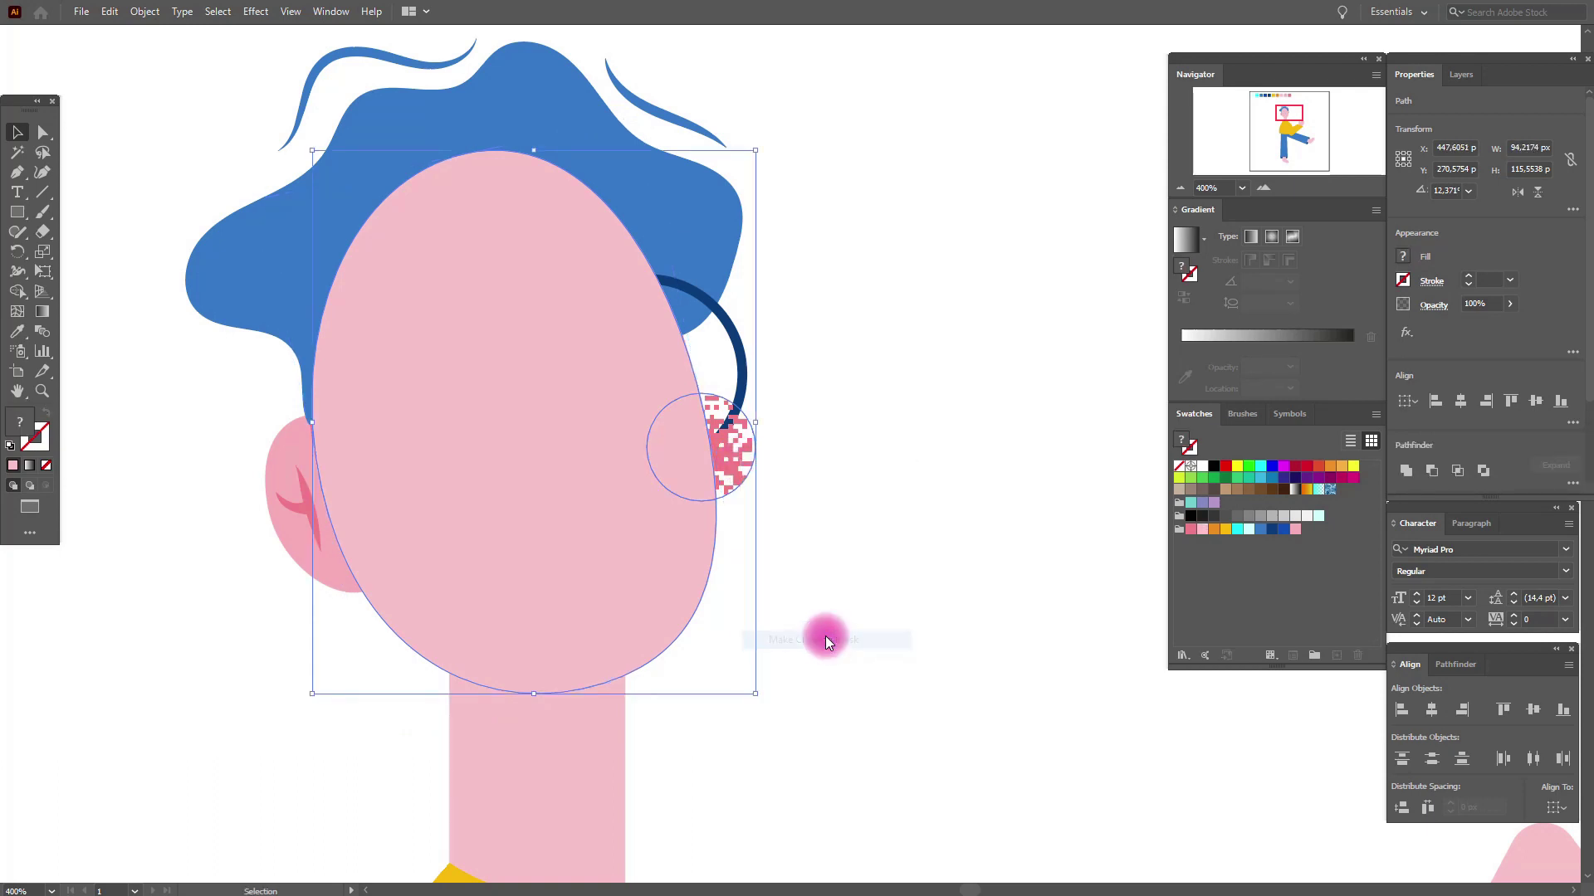
pyautogui.click(742, 396)
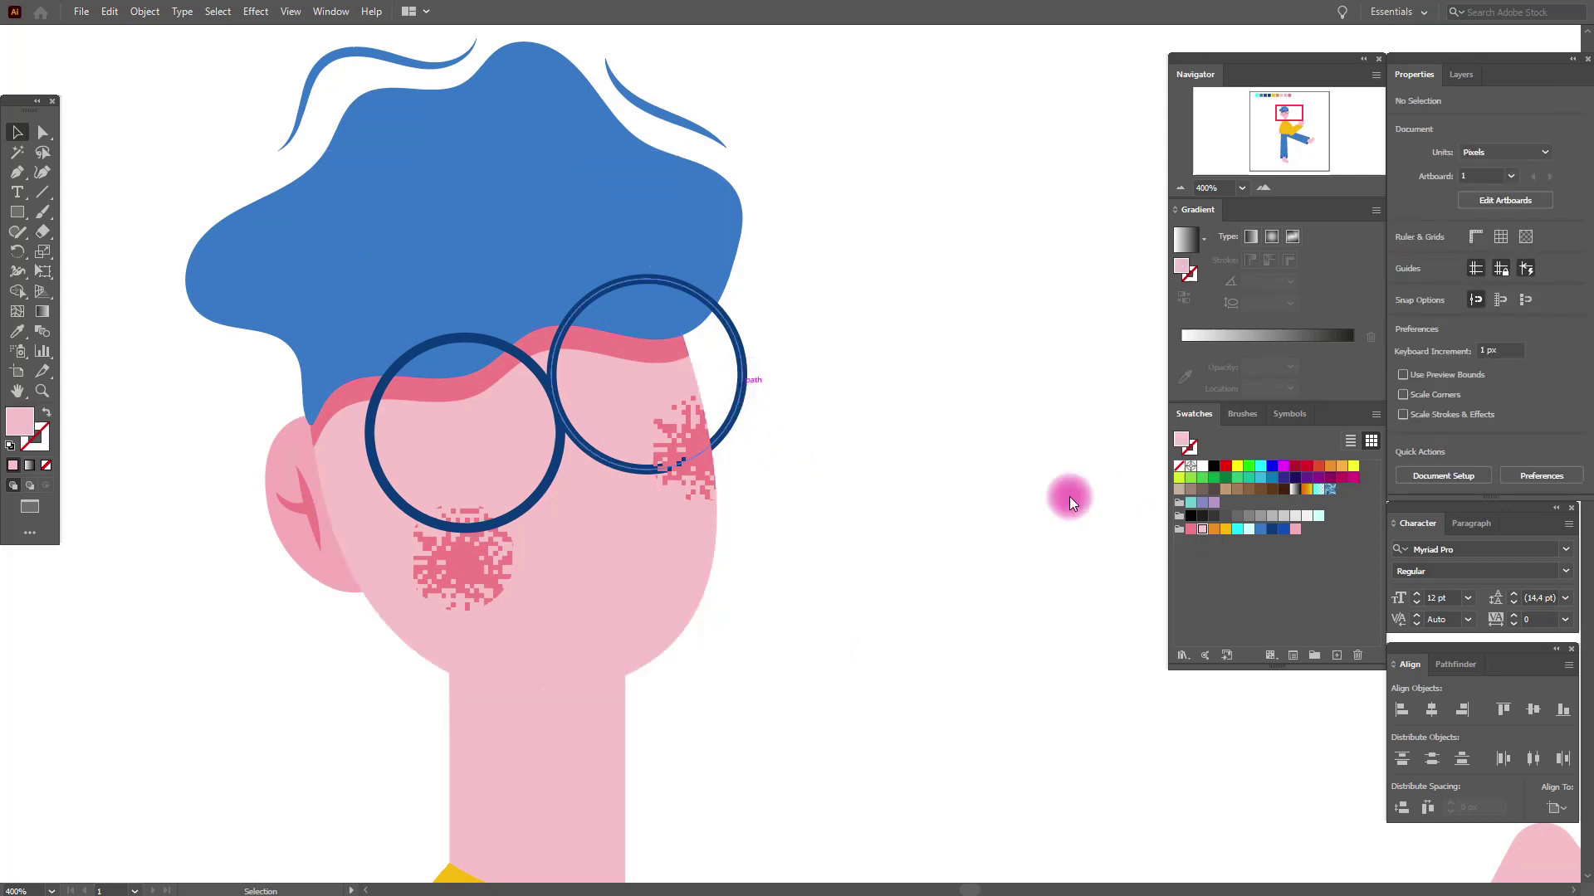
pyautogui.click(536, 502)
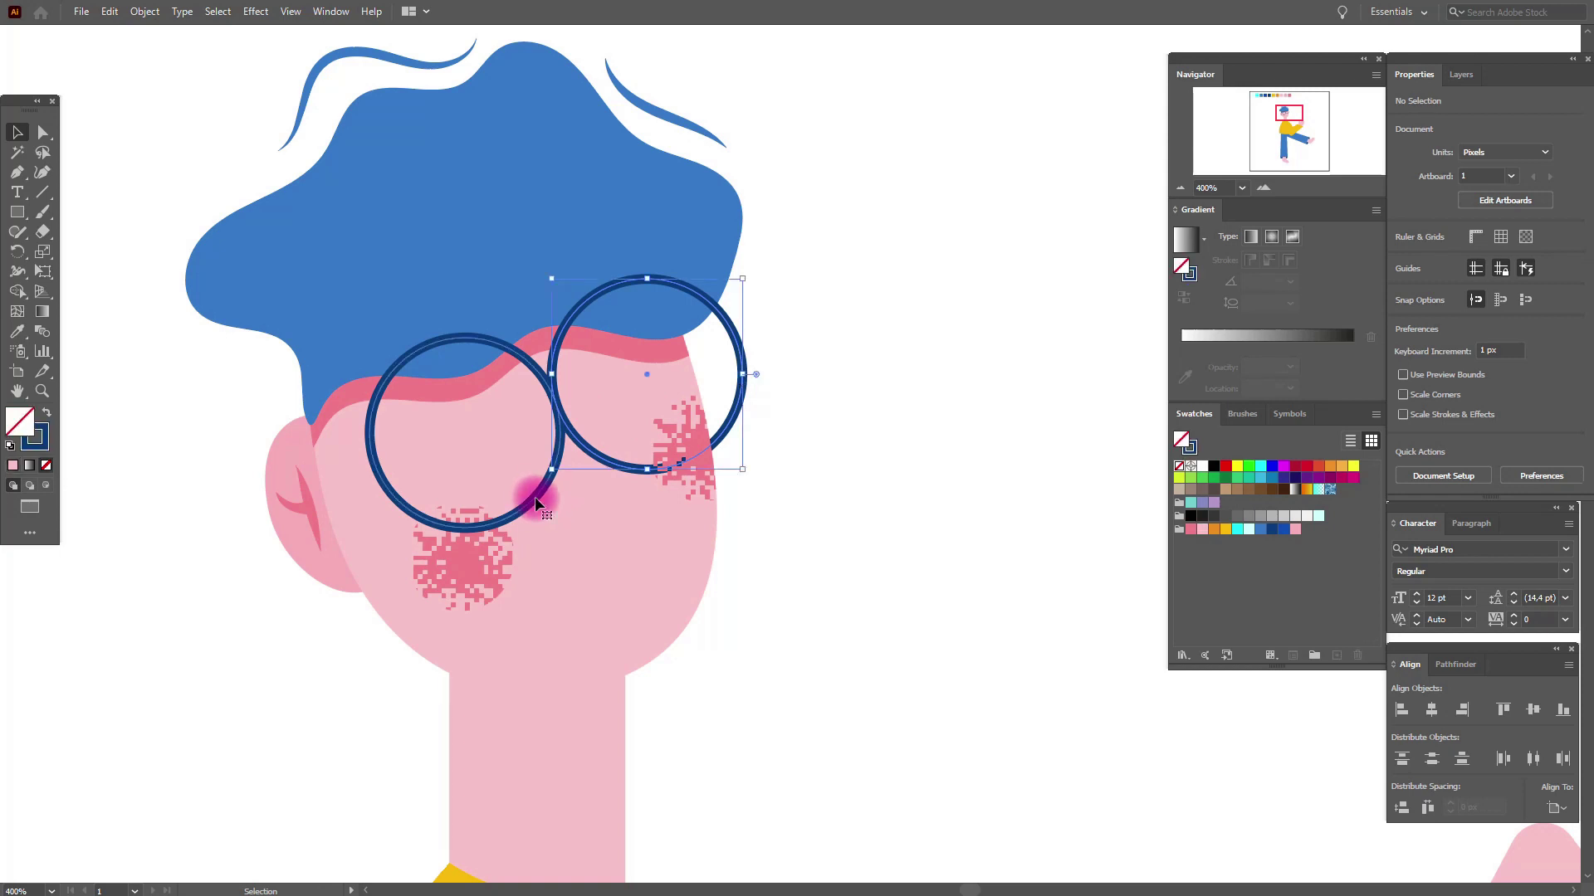
# Bring both glasses circles in front of the blush
pyautogui.keyDown('shift'); pyautogui.click(535, 497); pyautogui.keyUp('shift')
pyautogui.rightClick(536, 498)
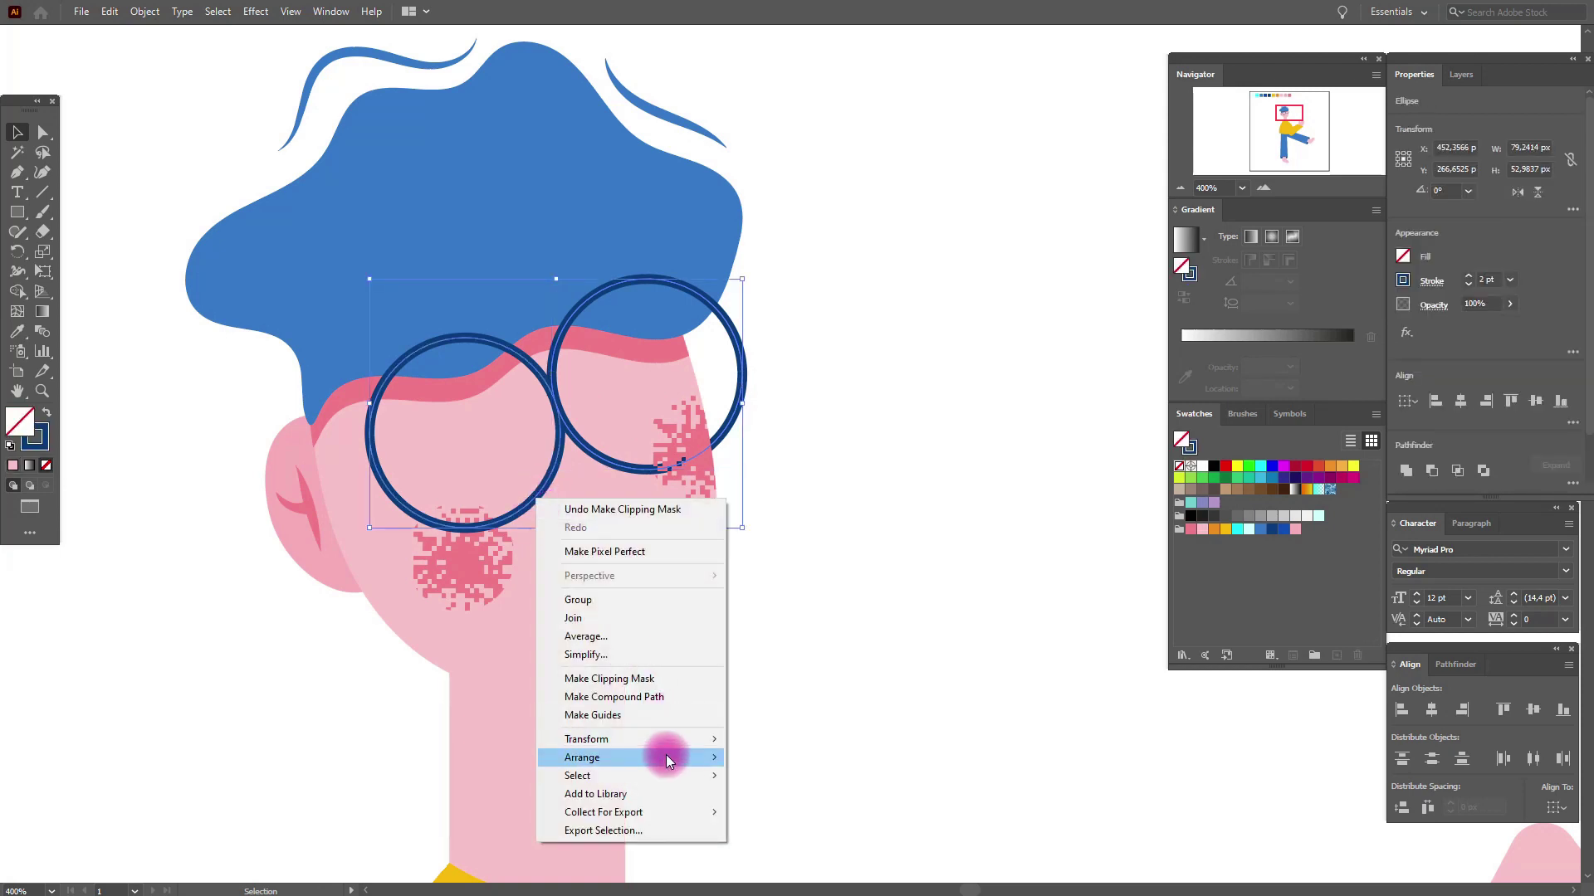
pyautogui.moveTo(630, 757)
pyautogui.click(789, 757)
pyautogui.click(809, 569)
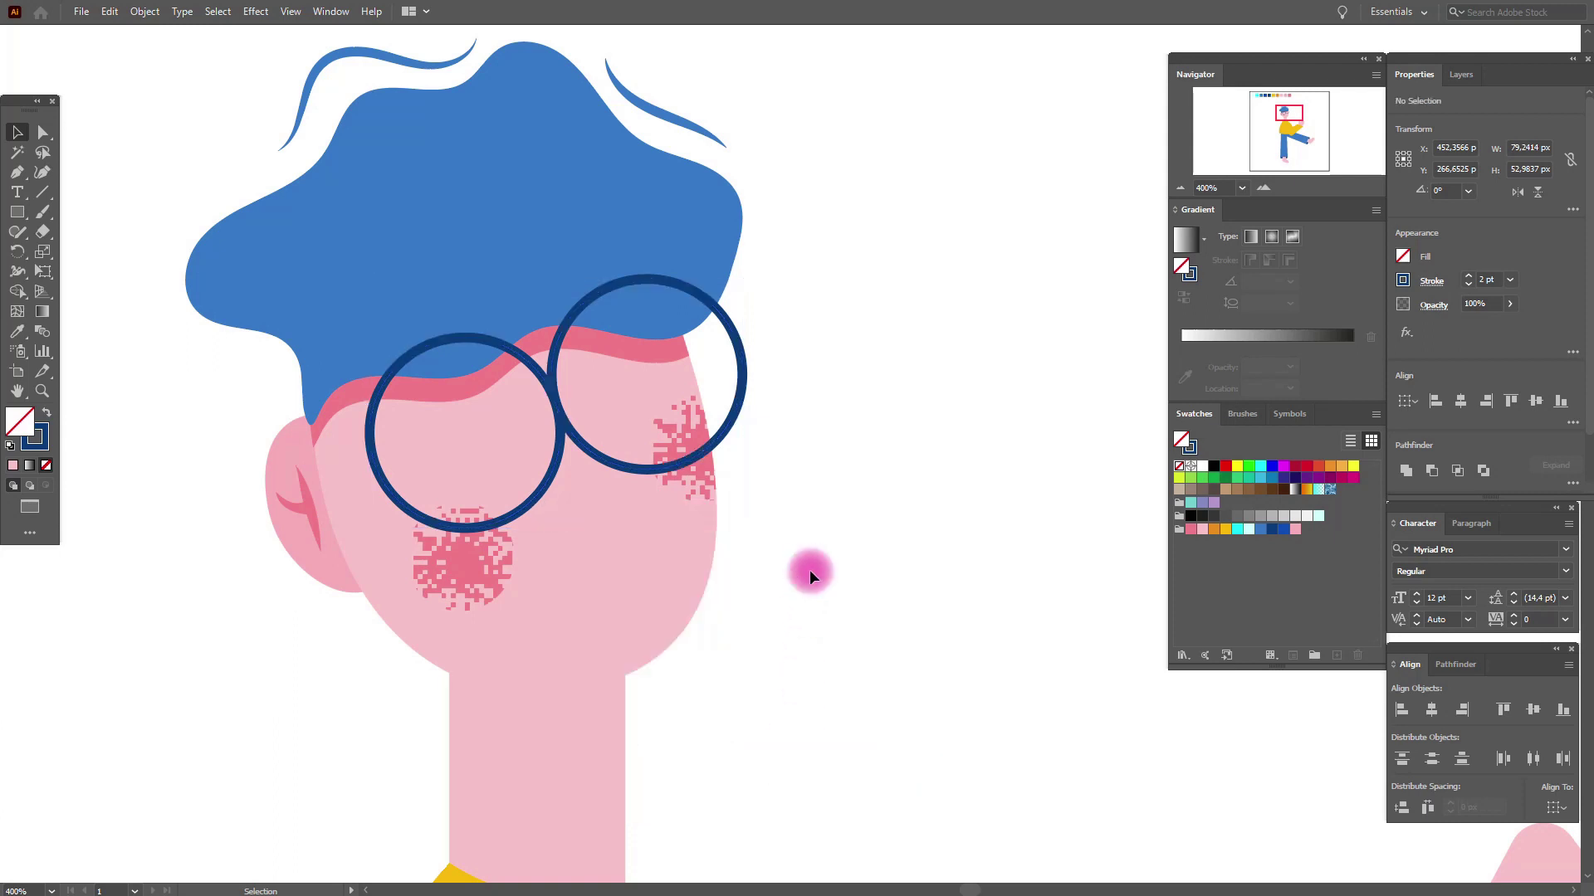
# Set the glasses' stroke weight to 3.5 pt and move them slightly down and right
pyautogui.click(628, 471)
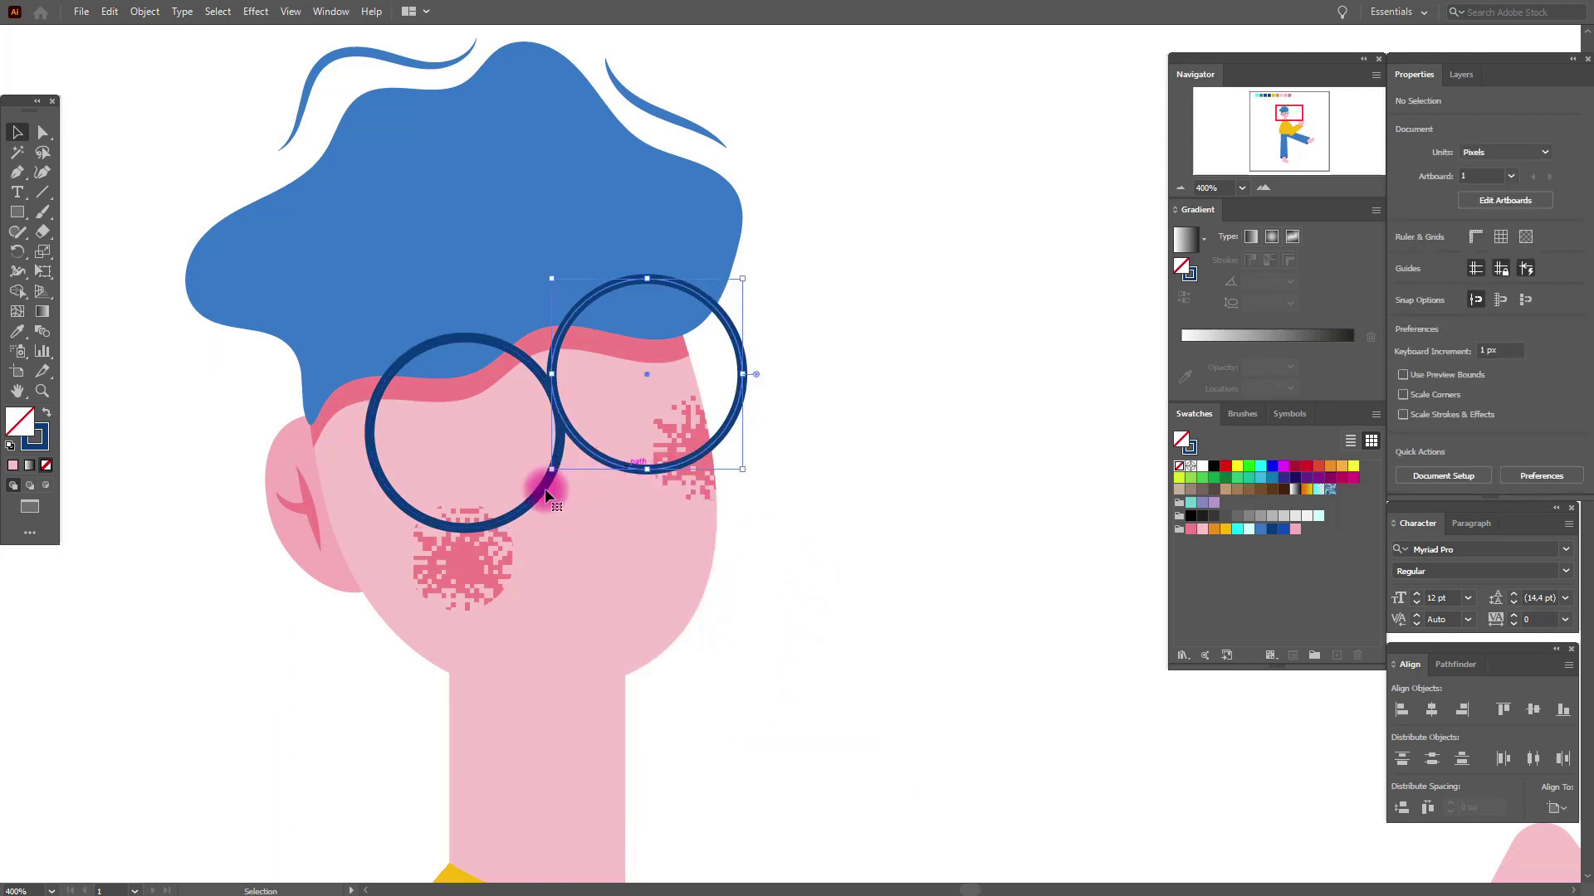
pyautogui.keyDown('shift'); pyautogui.click(541, 490); pyautogui.keyUp('shift')
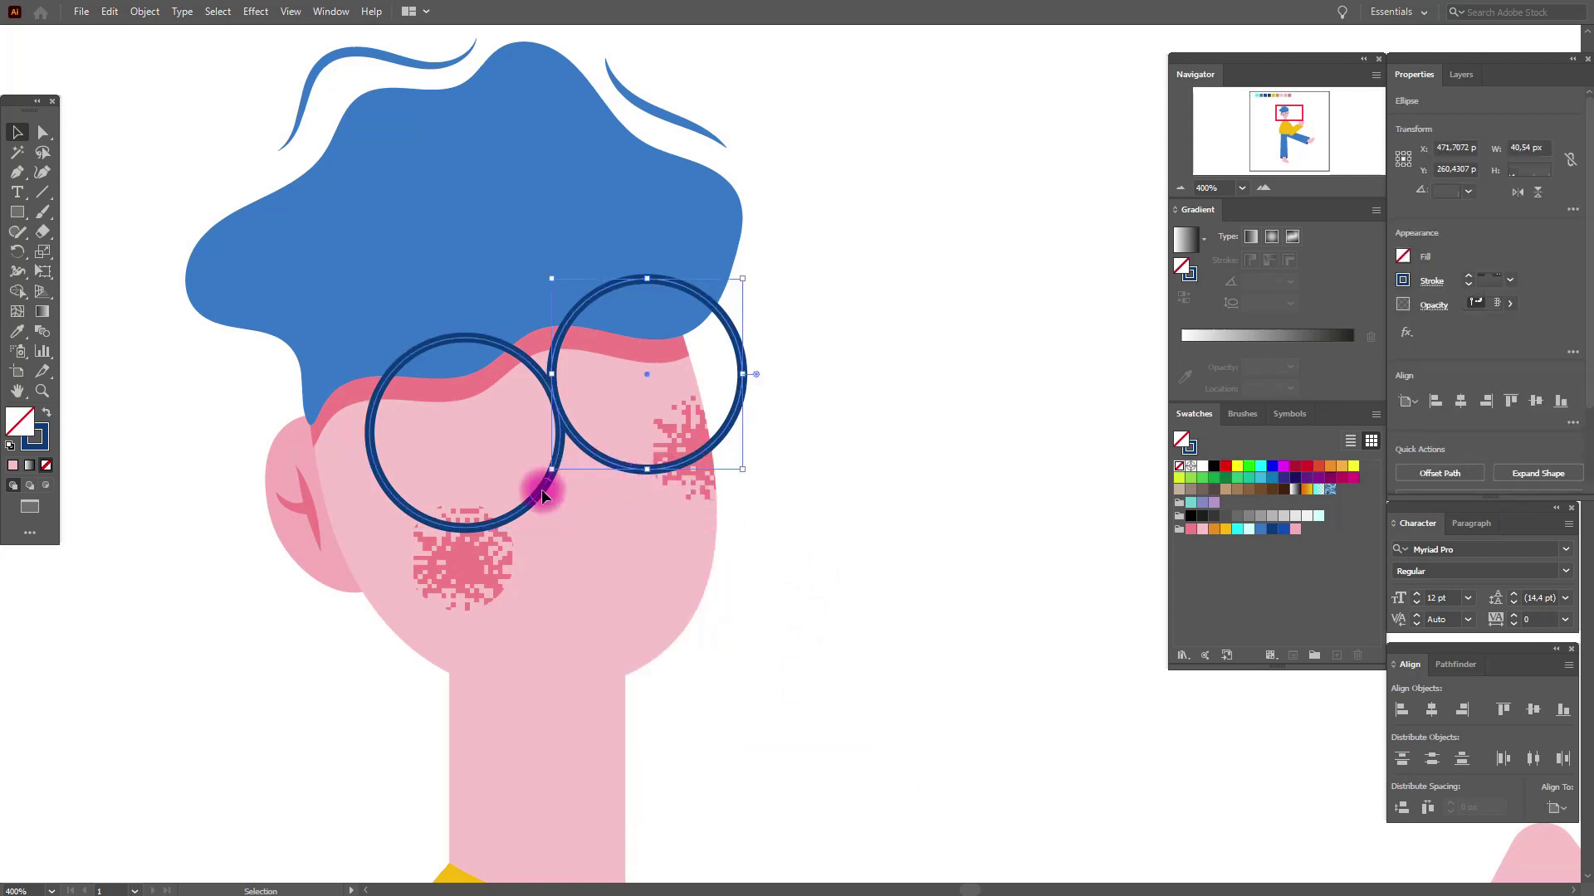
pyautogui.click(1485, 279)
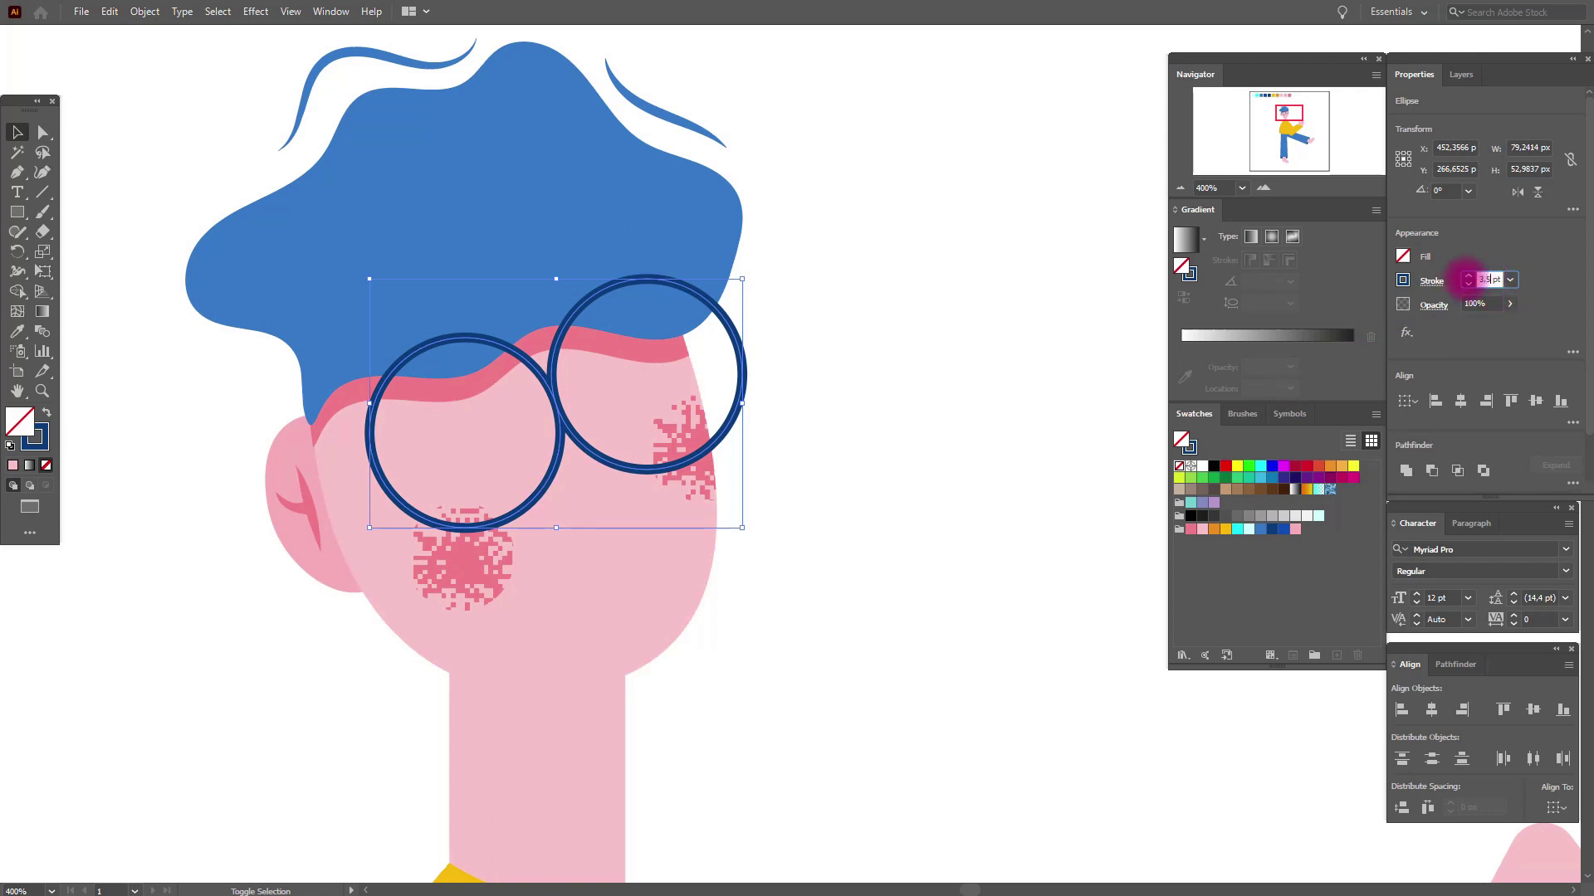
pyautogui.press('Return')
pyautogui.moveTo(704, 461); pyautogui.dragTo(712, 487)
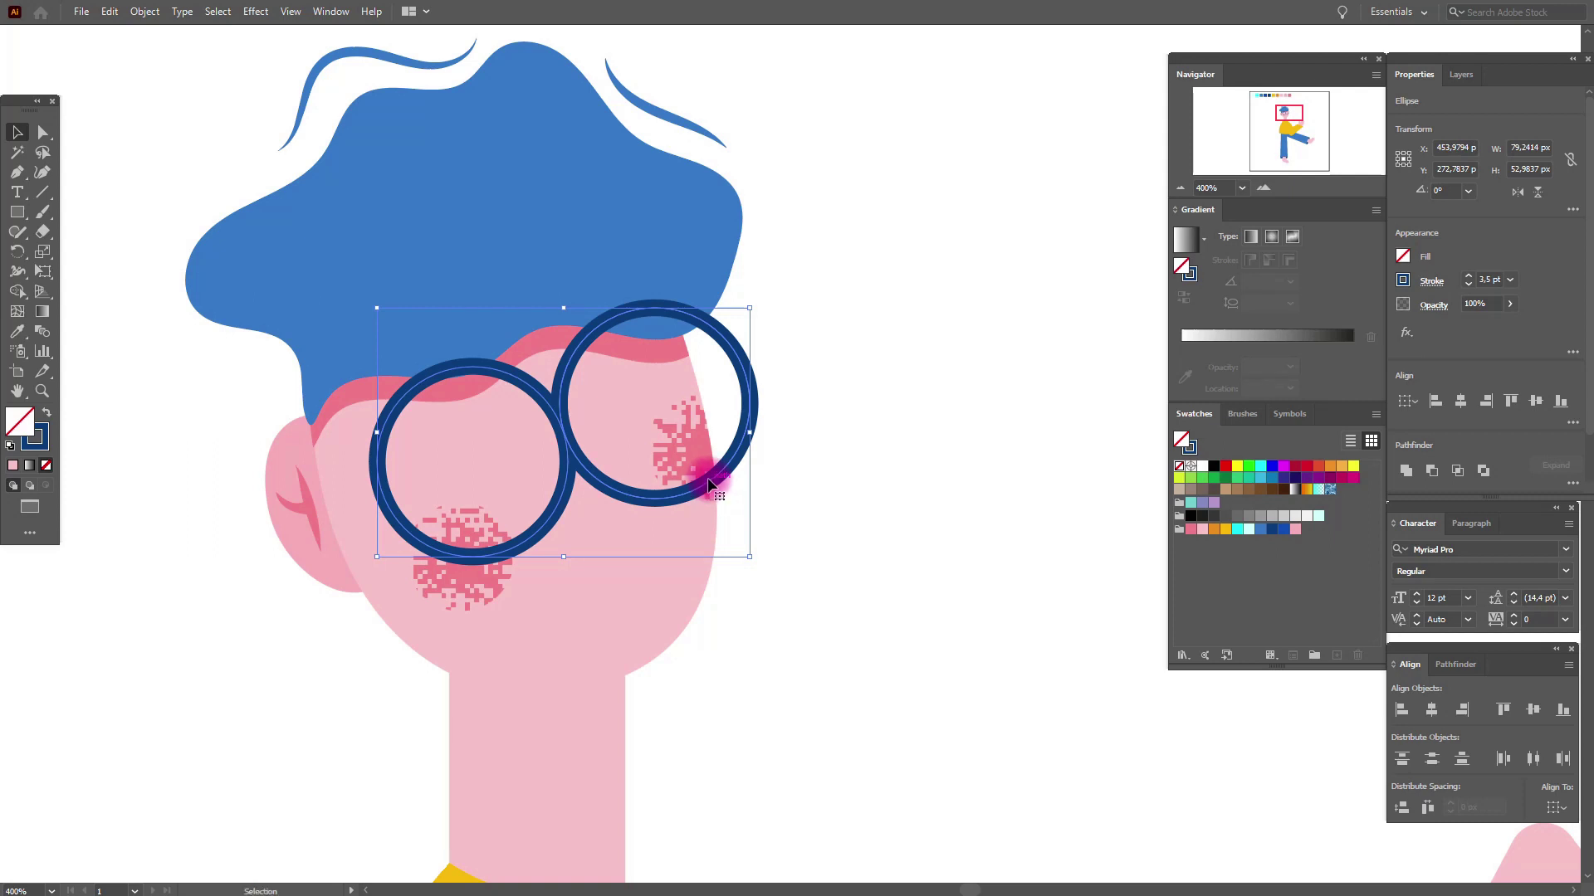
pyautogui.moveTo(472, 597); pyautogui.dragTo(465, 597)
pyautogui.click(805, 545)
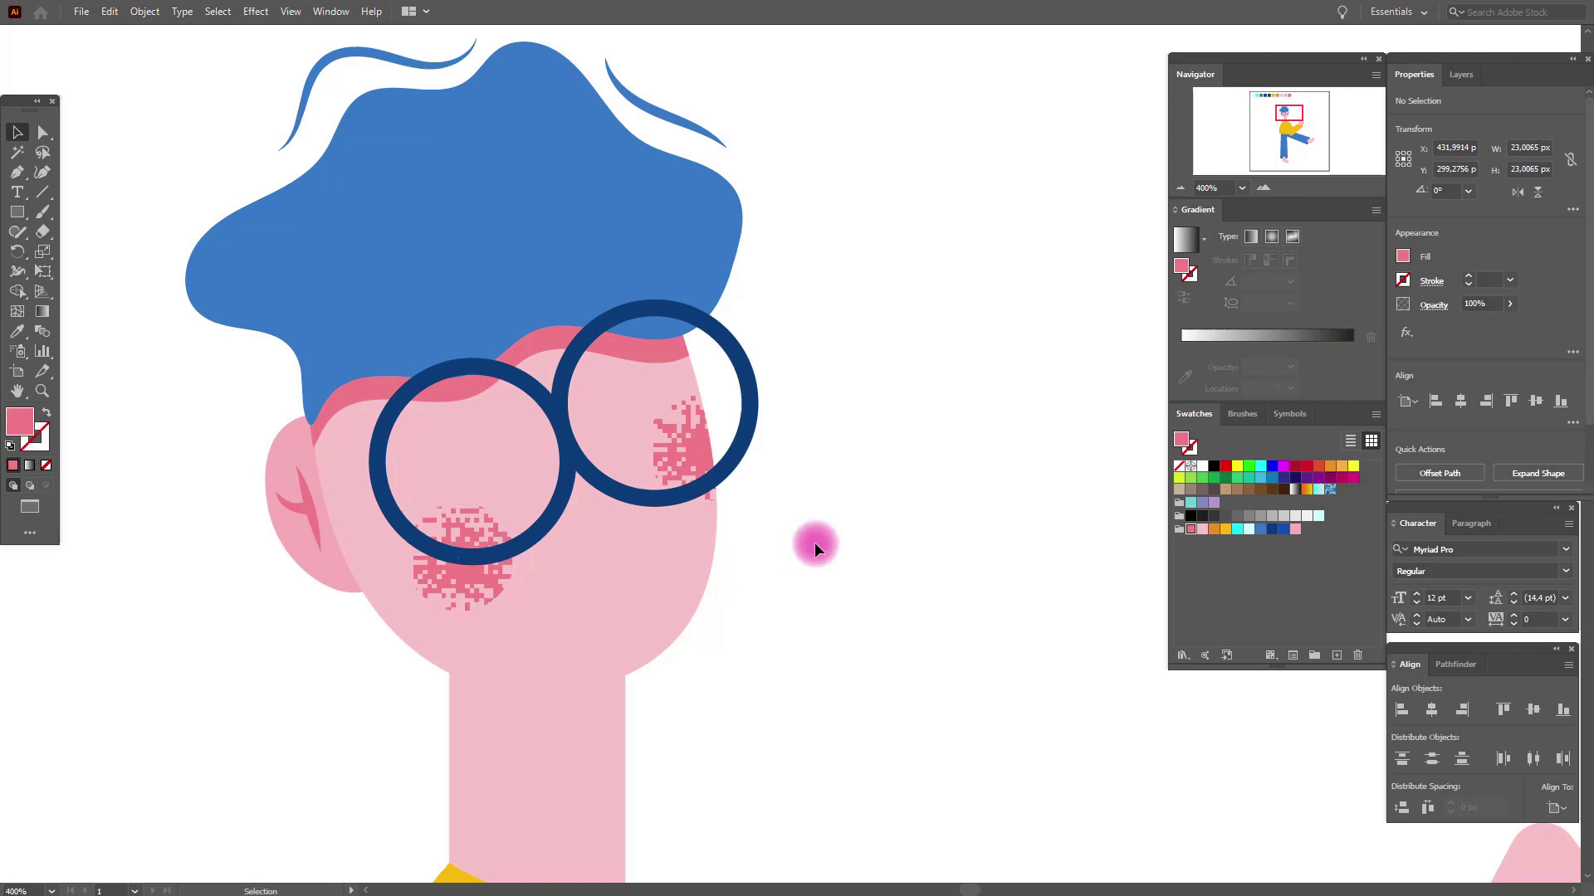
pyautogui.click(43, 212)
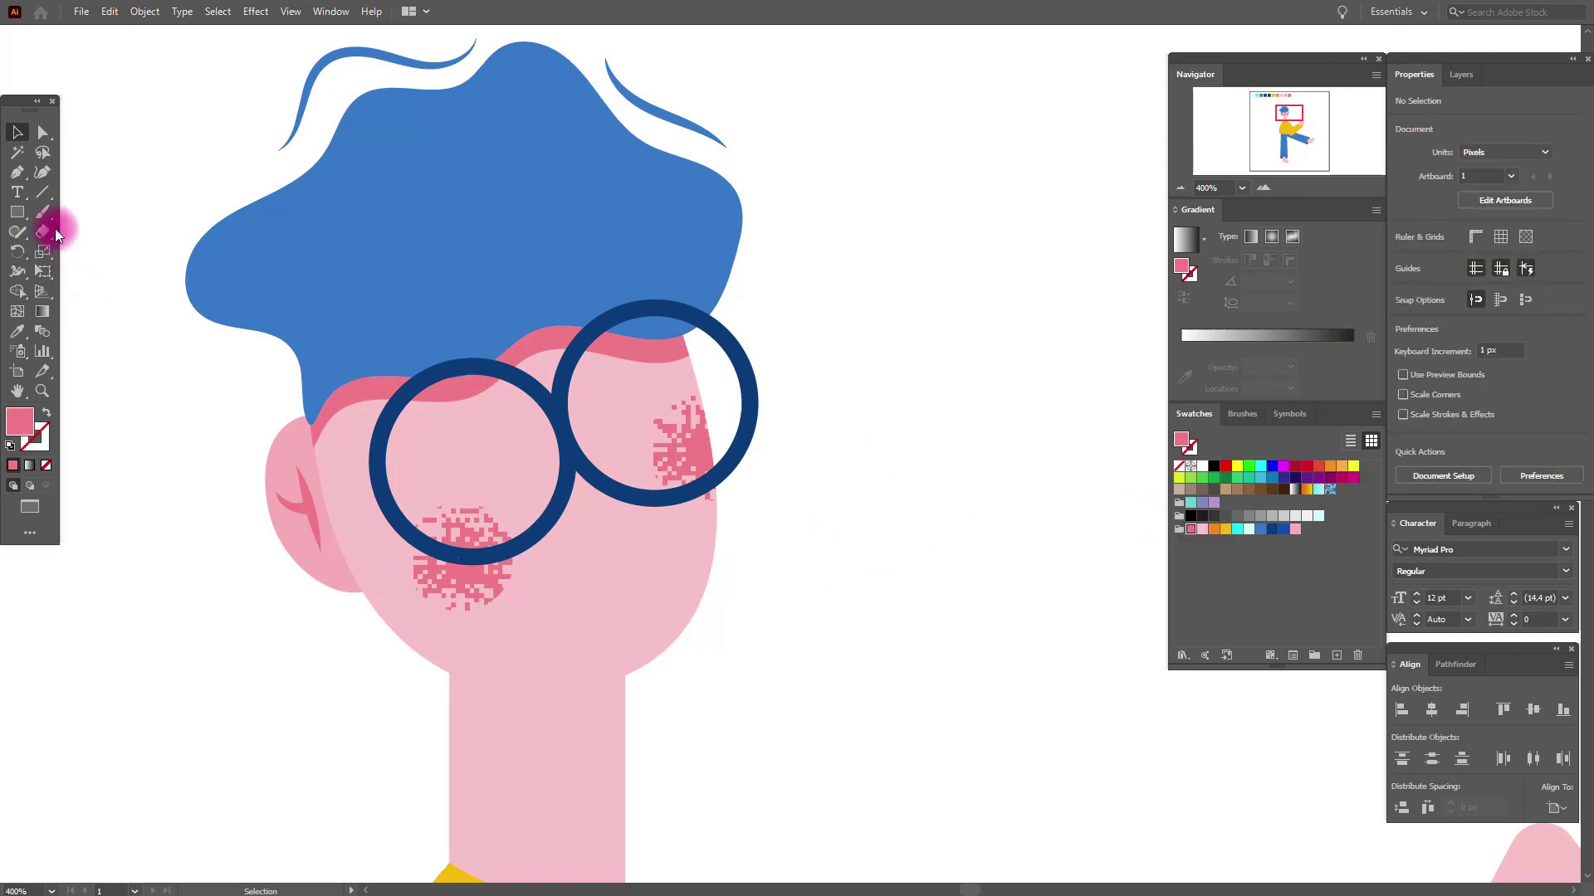
# Paint light-cyan highlight arcs above the lenses with no fill
pyautogui.click(1249, 531)
pyautogui.click(47, 413)
pyautogui.press('x')
pyautogui.moveTo(389, 374)
pyautogui.mouseDown()
pyautogui.moveTo(427, 331)
pyautogui.moveTo(500, 341)
pyautogui.mouseUp()
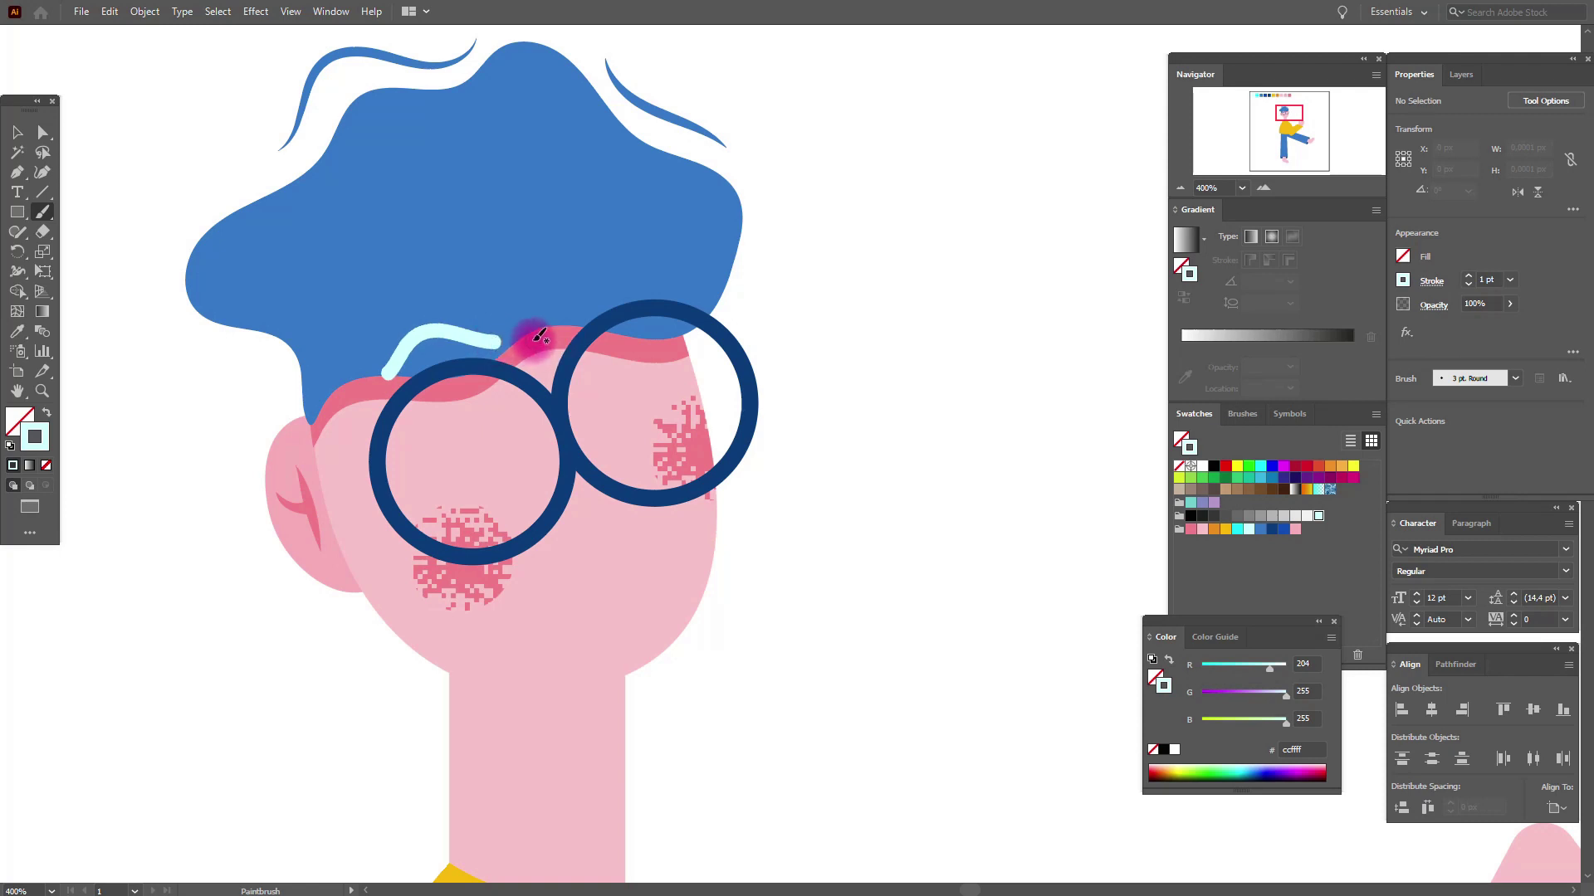
pyautogui.hotkey('ctrl', 'z')
pyautogui.moveTo(404, 366)
pyautogui.mouseDown()
pyautogui.moveTo(425, 347)
pyautogui.moveTo(490, 346)
pyautogui.mouseUp()
pyautogui.hotkey('ctrl', 'z')
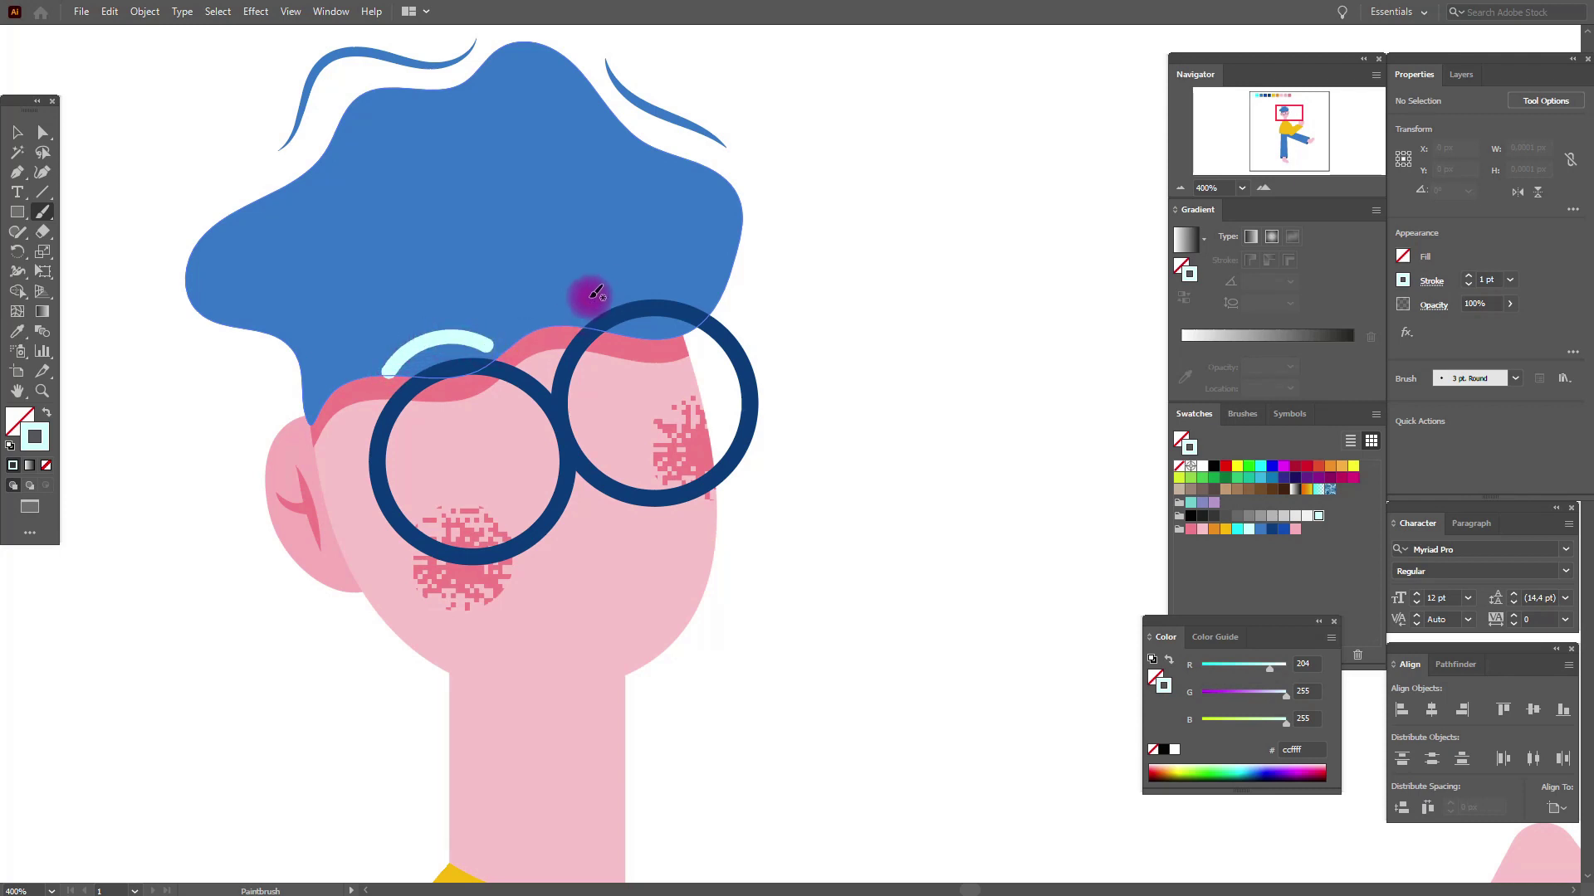
pyautogui.moveTo(580, 307)
pyautogui.mouseDown()
pyautogui.moveTo(617, 277)
pyautogui.moveTo(675, 279)
pyautogui.mouseUp()
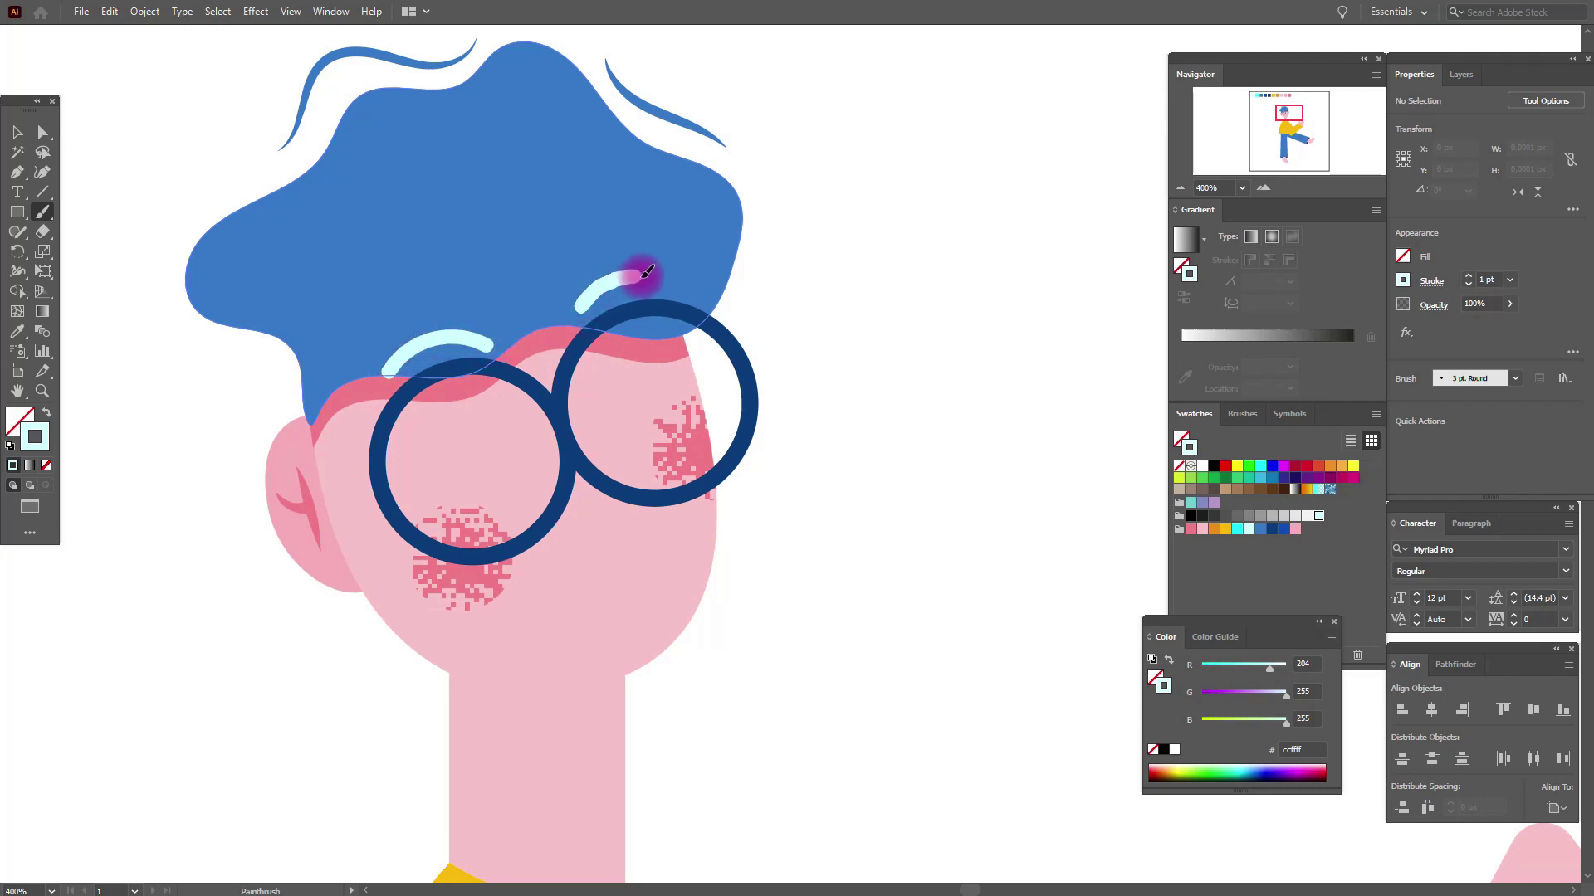
# Nudge the right cyan arc into place above the right lens
pyautogui.click(18, 133)
pyautogui.moveTo(614, 279); pyautogui.dragTo(669, 274)
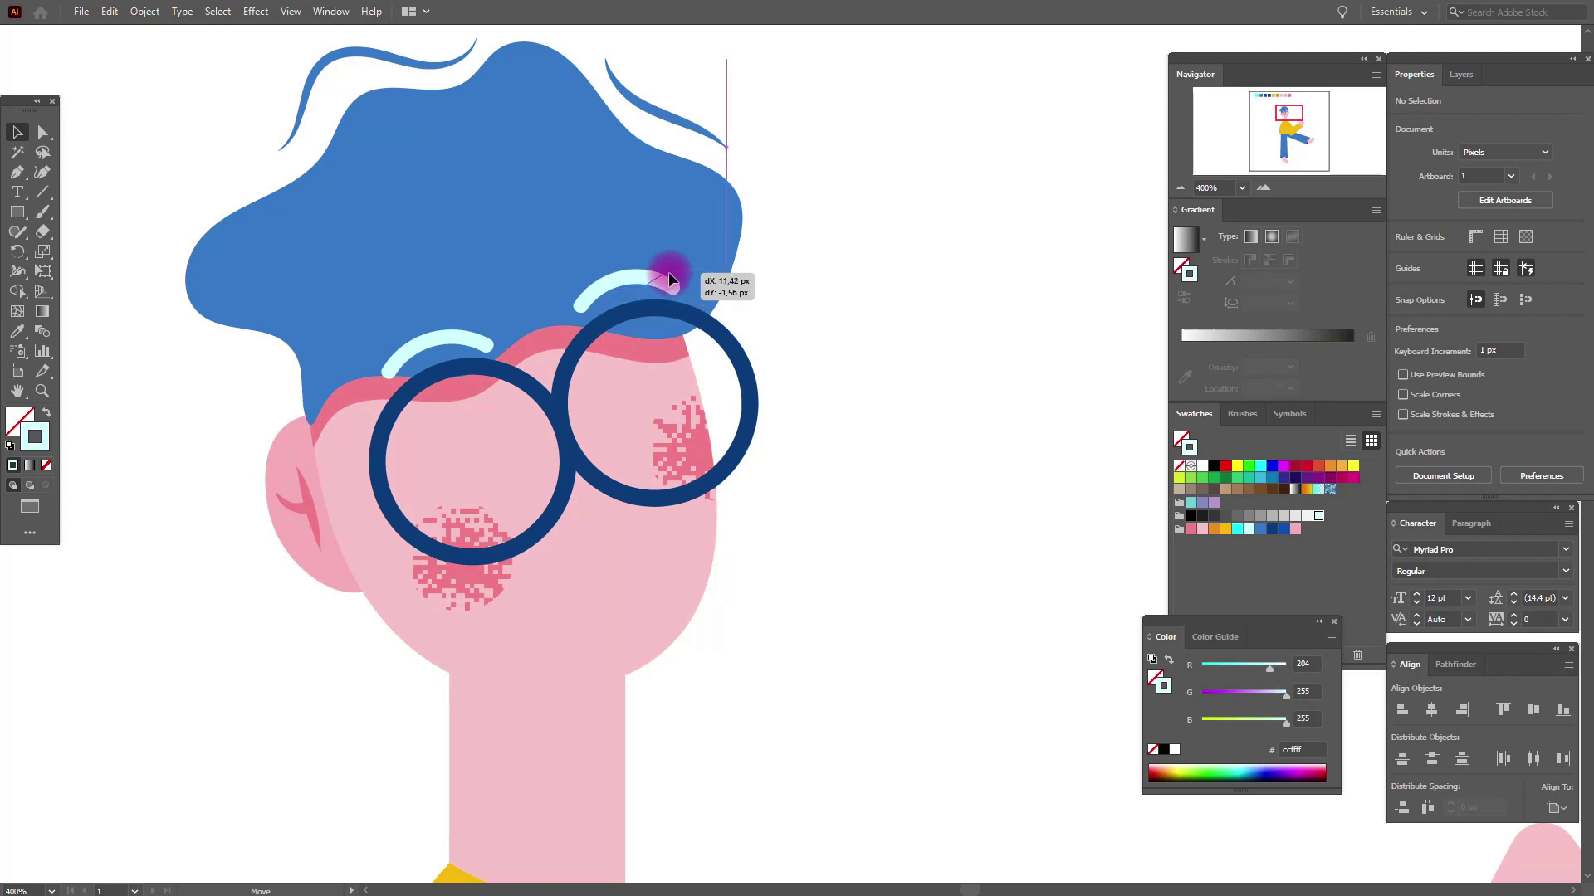
pyautogui.moveTo(669, 274); pyautogui.dragTo(672, 282)
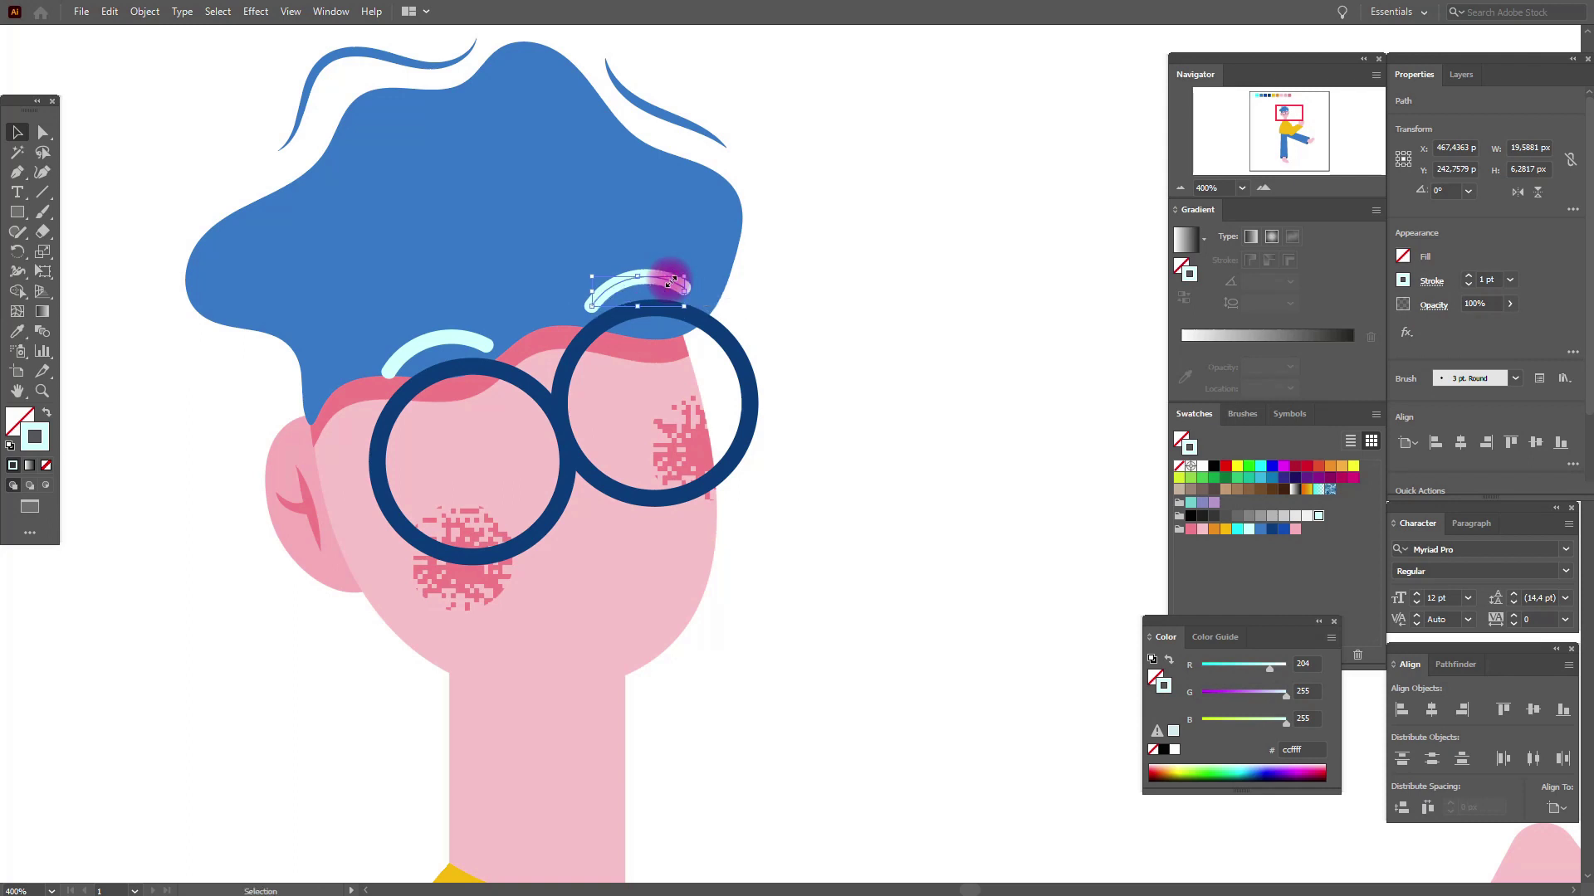
pyautogui.click(476, 327)
pyautogui.click(885, 336)
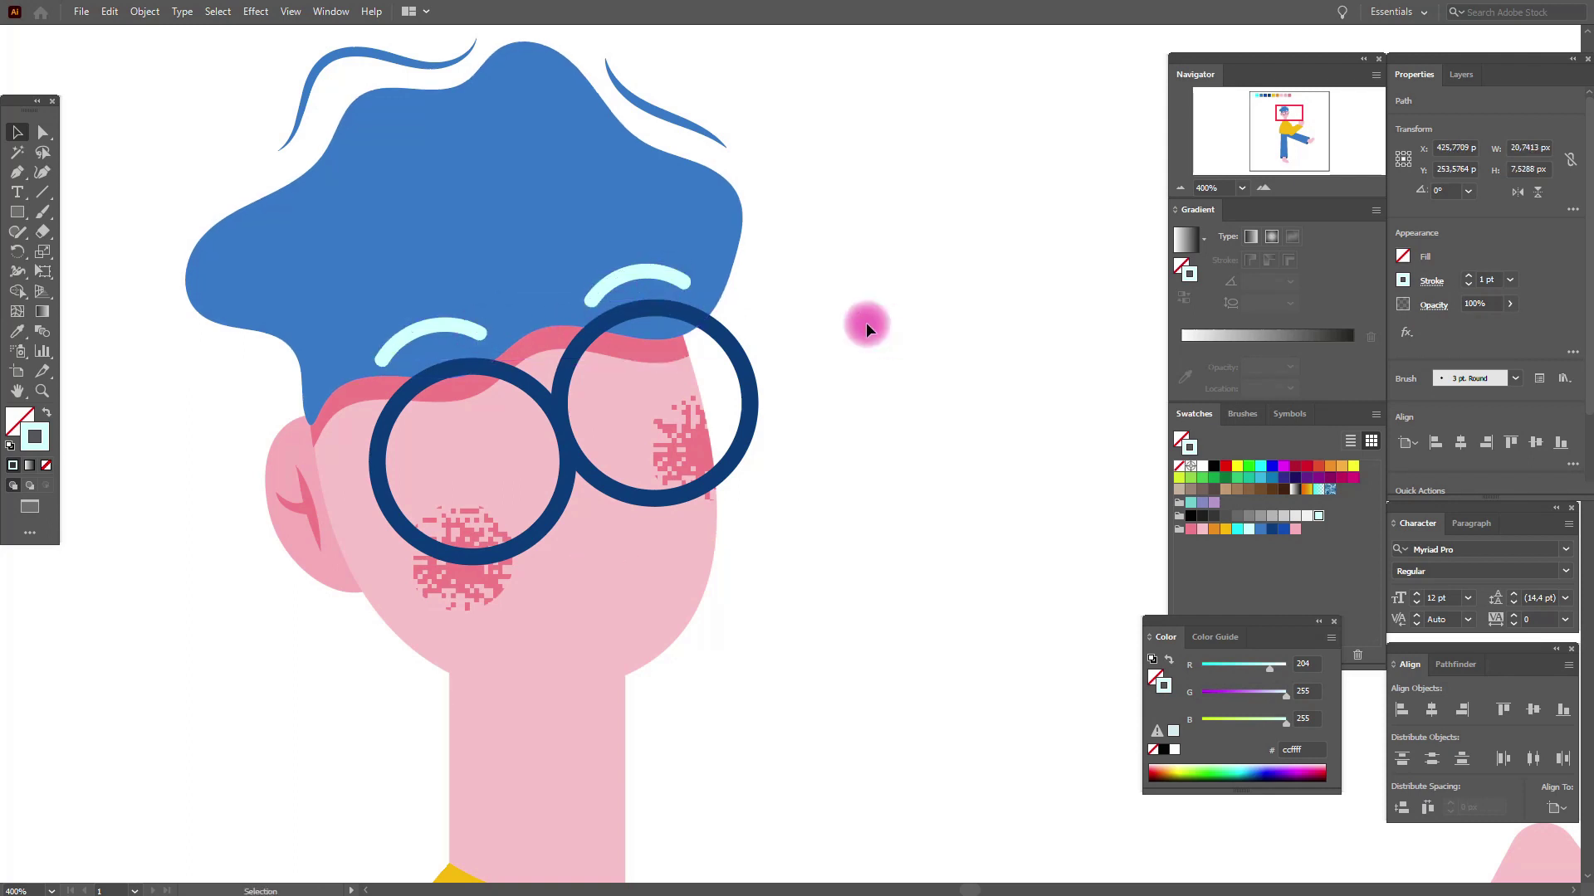
# Brush about ten short dark-blue dashes scattered across the hair
pyautogui.click(47, 210)
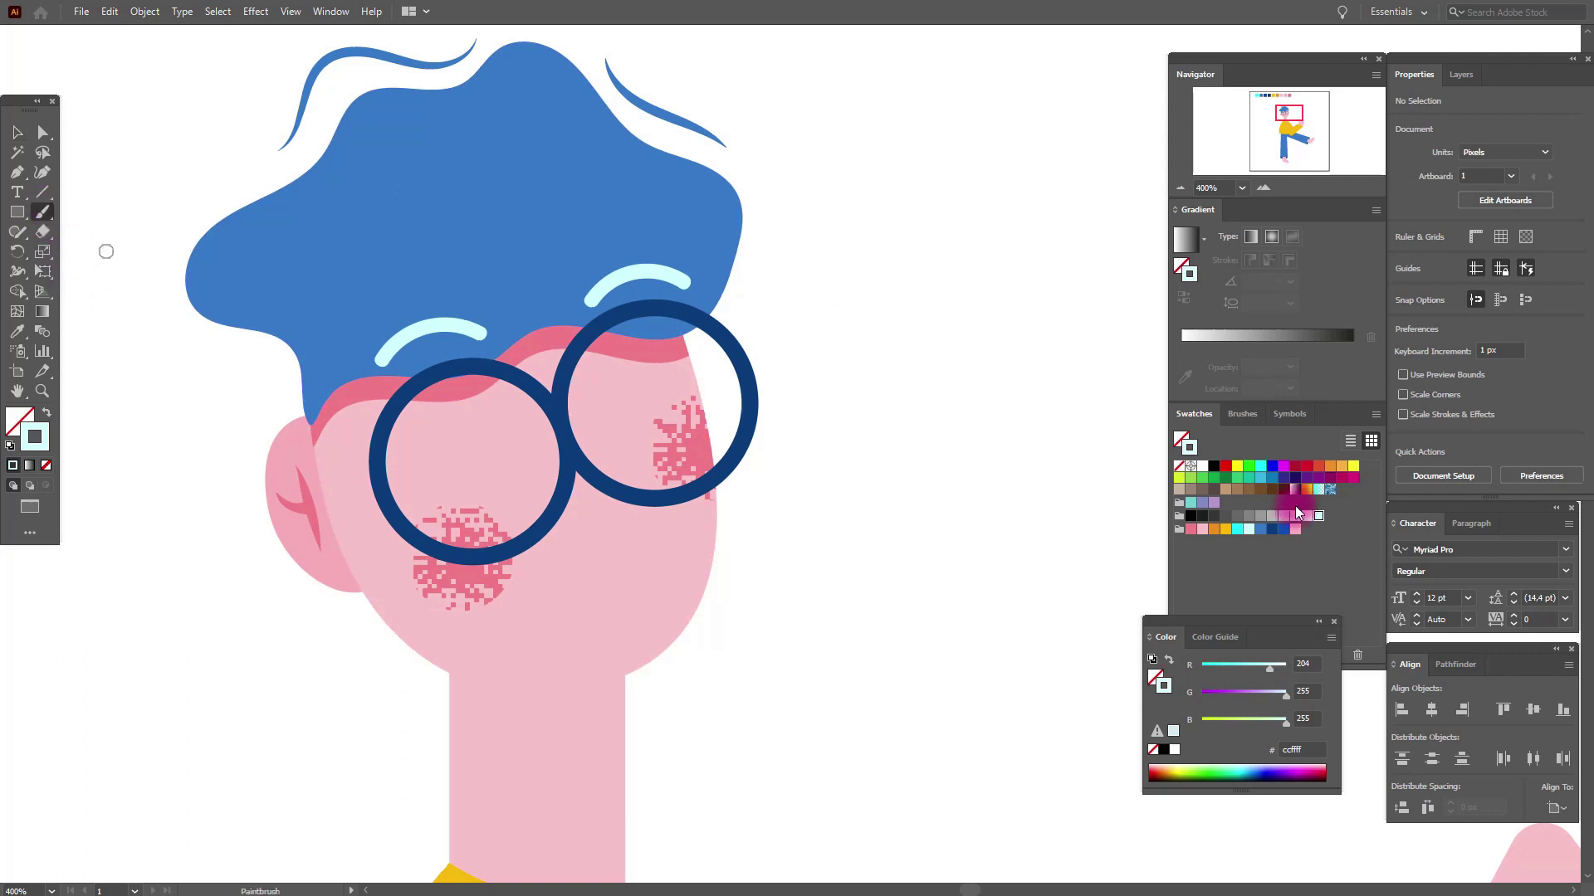
pyautogui.click(1283, 529)
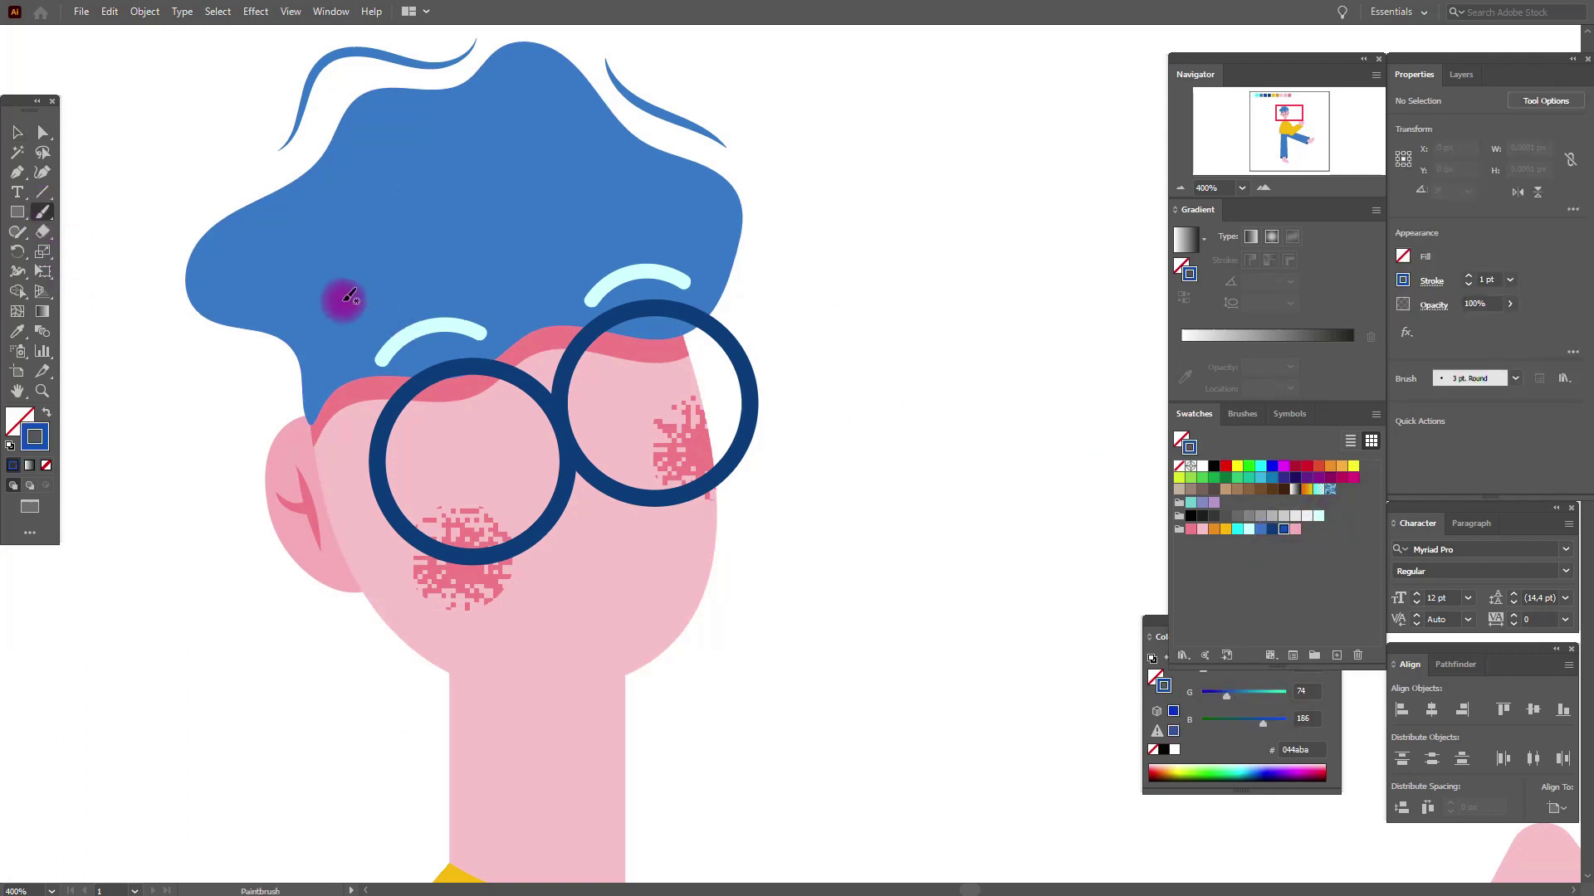
pyautogui.moveTo(220, 276); pyautogui.dragTo(242, 251)
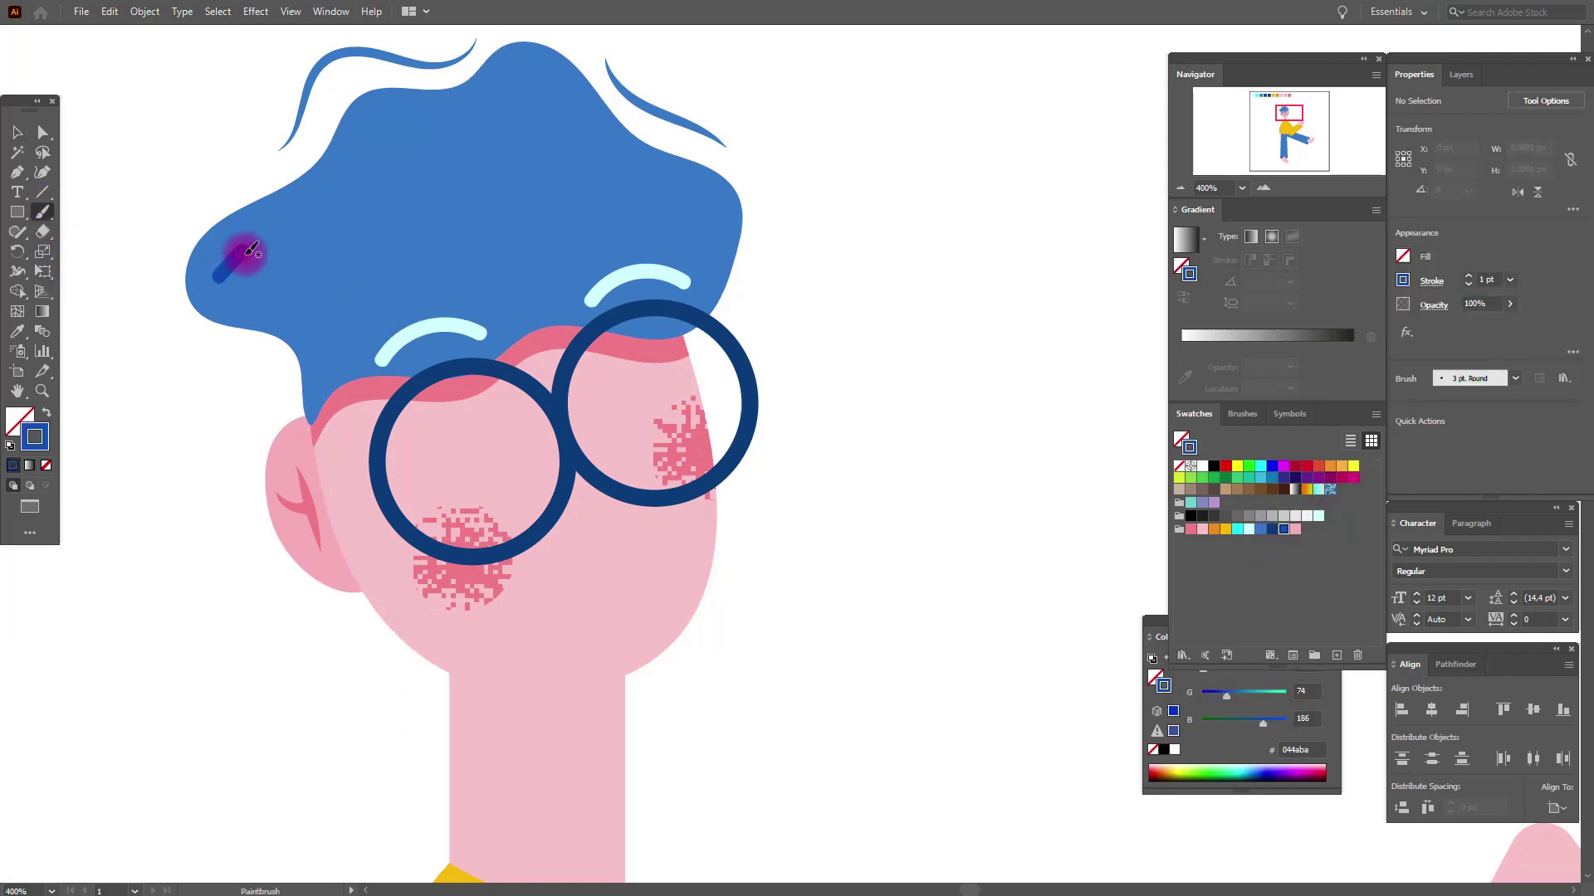
pyautogui.moveTo(338, 235); pyautogui.dragTo(363, 211)
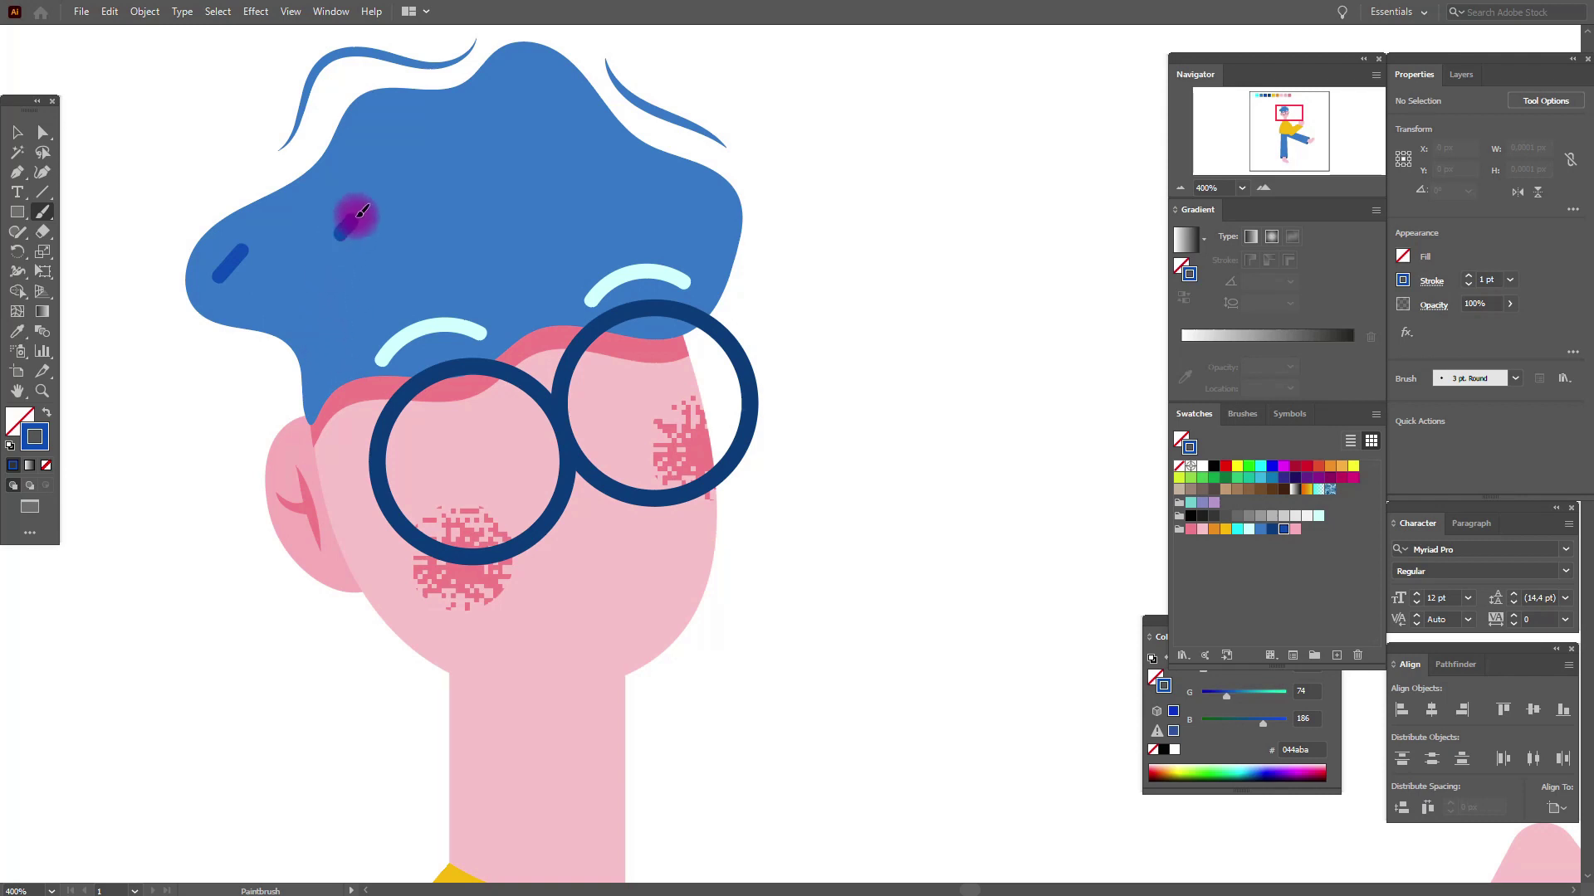
pyautogui.moveTo(386, 264); pyautogui.dragTo(433, 272)
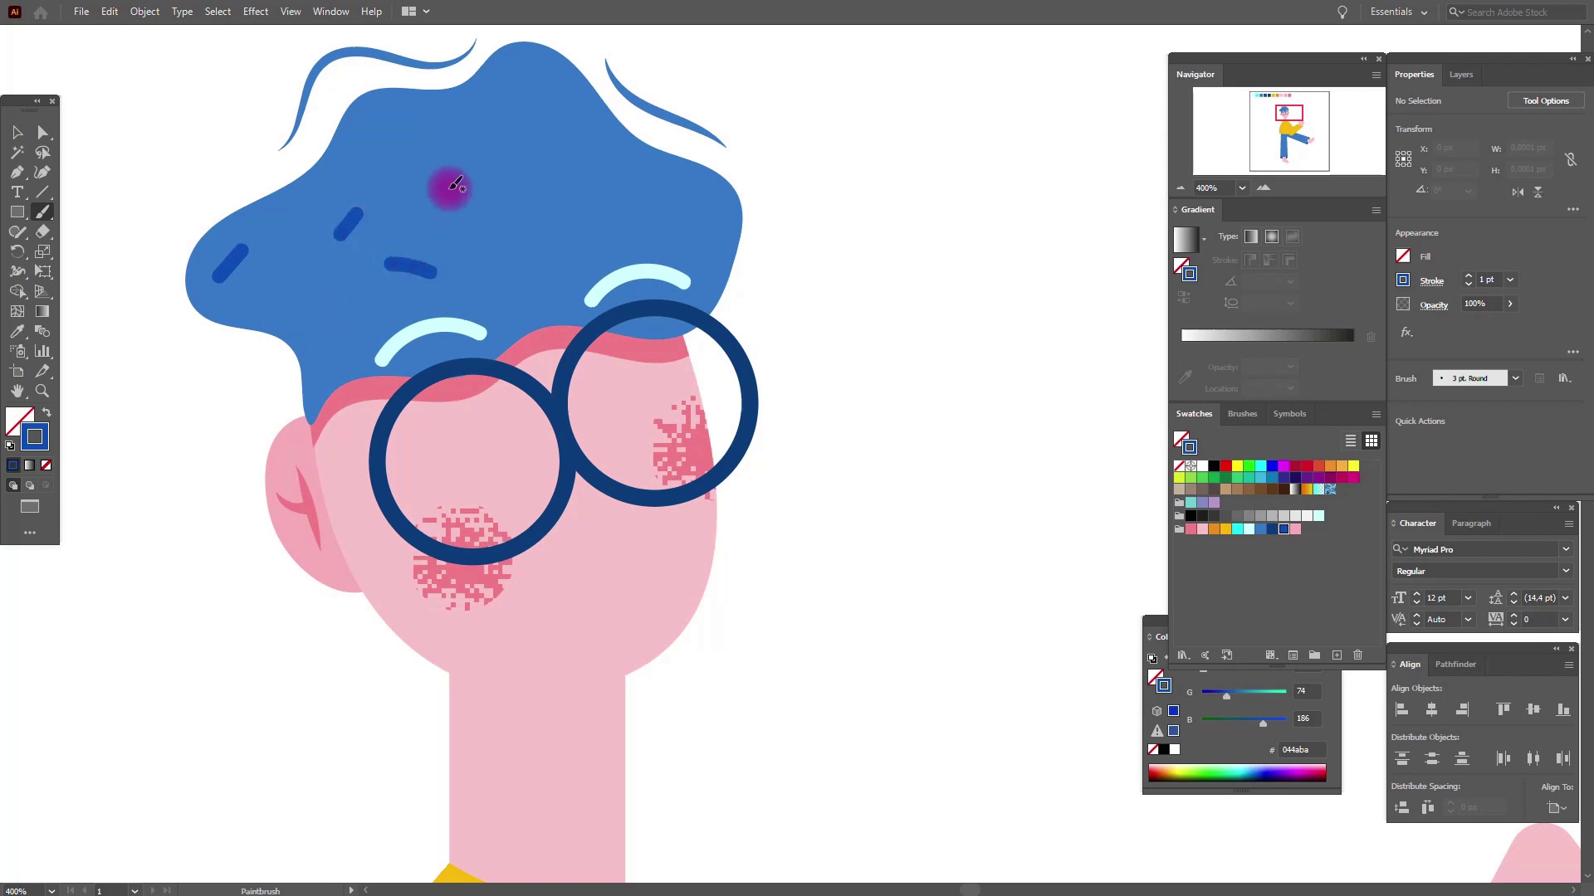
pyautogui.moveTo(449, 155); pyautogui.dragTo(464, 136)
pyautogui.moveTo(521, 91); pyautogui.dragTo(538, 75)
pyautogui.moveTo(579, 196); pyautogui.dragTo(621, 172)
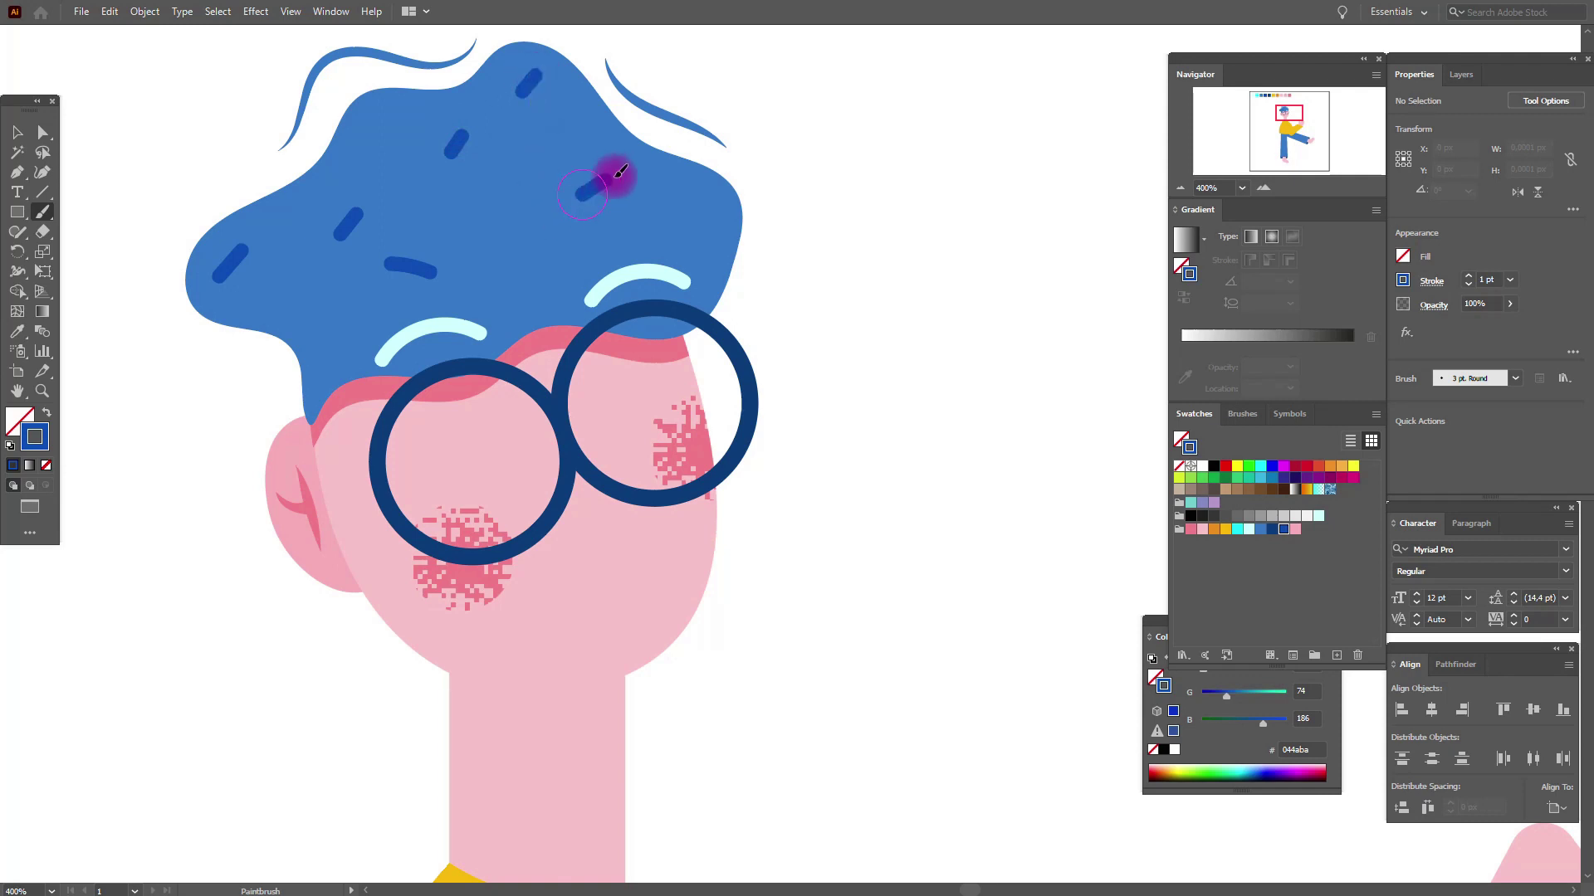
pyautogui.moveTo(490, 230); pyautogui.dragTo(525, 243)
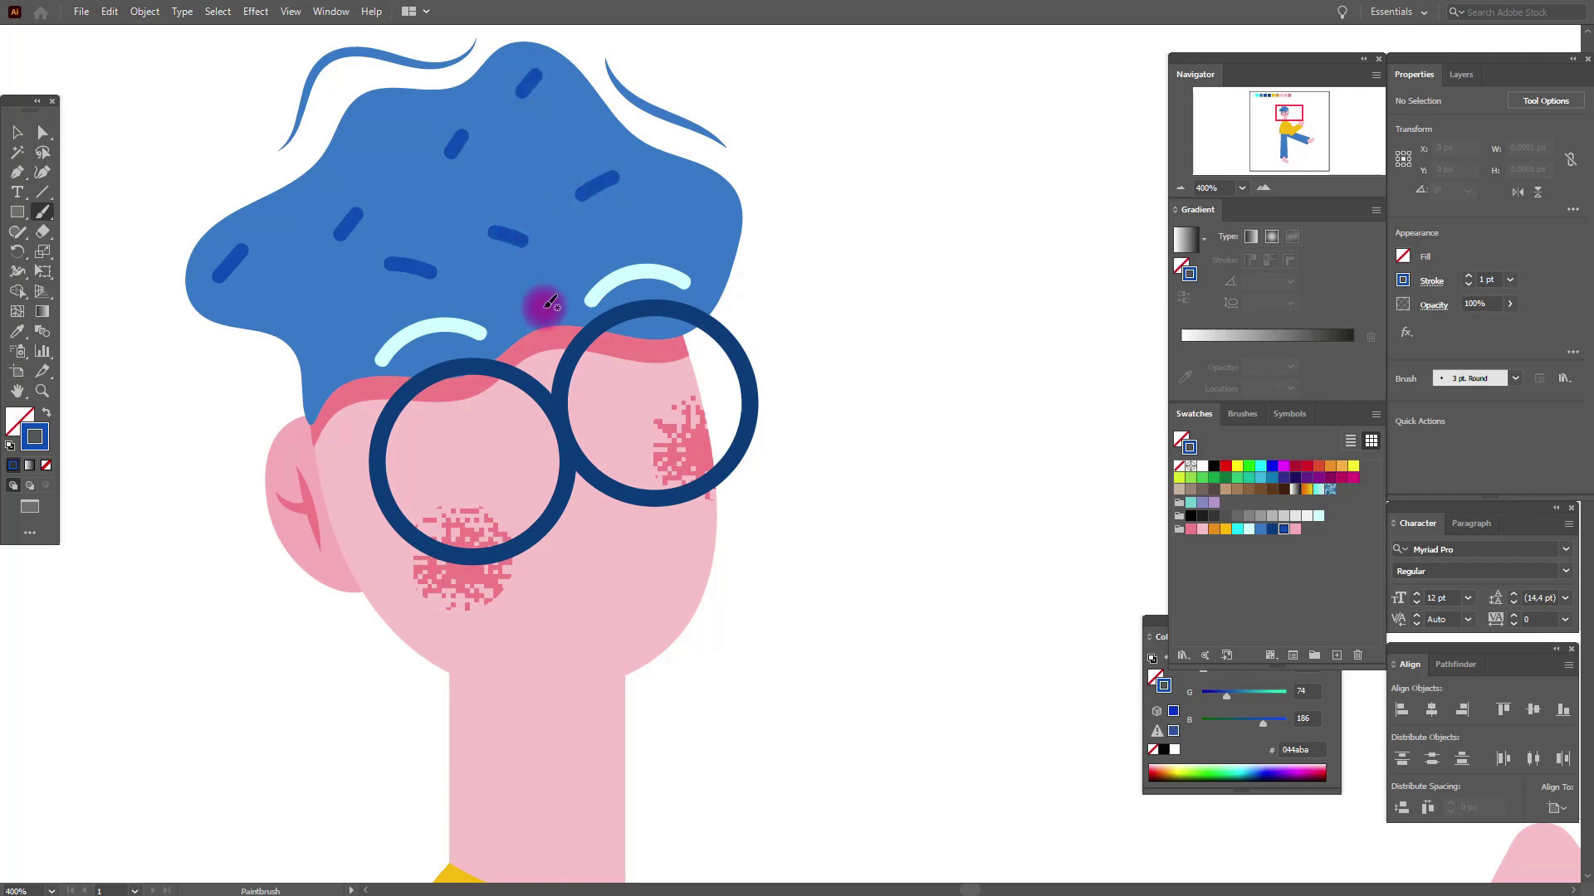
pyautogui.moveTo(656, 239); pyautogui.dragTo(694, 222)
pyautogui.moveTo(309, 326); pyautogui.dragTo(350, 337)
pyautogui.moveTo(361, 142); pyautogui.dragTo(378, 122)
# Paste a copy of the hair shape in front and fill it with darker blue 044aba
pyautogui.click(18, 133)
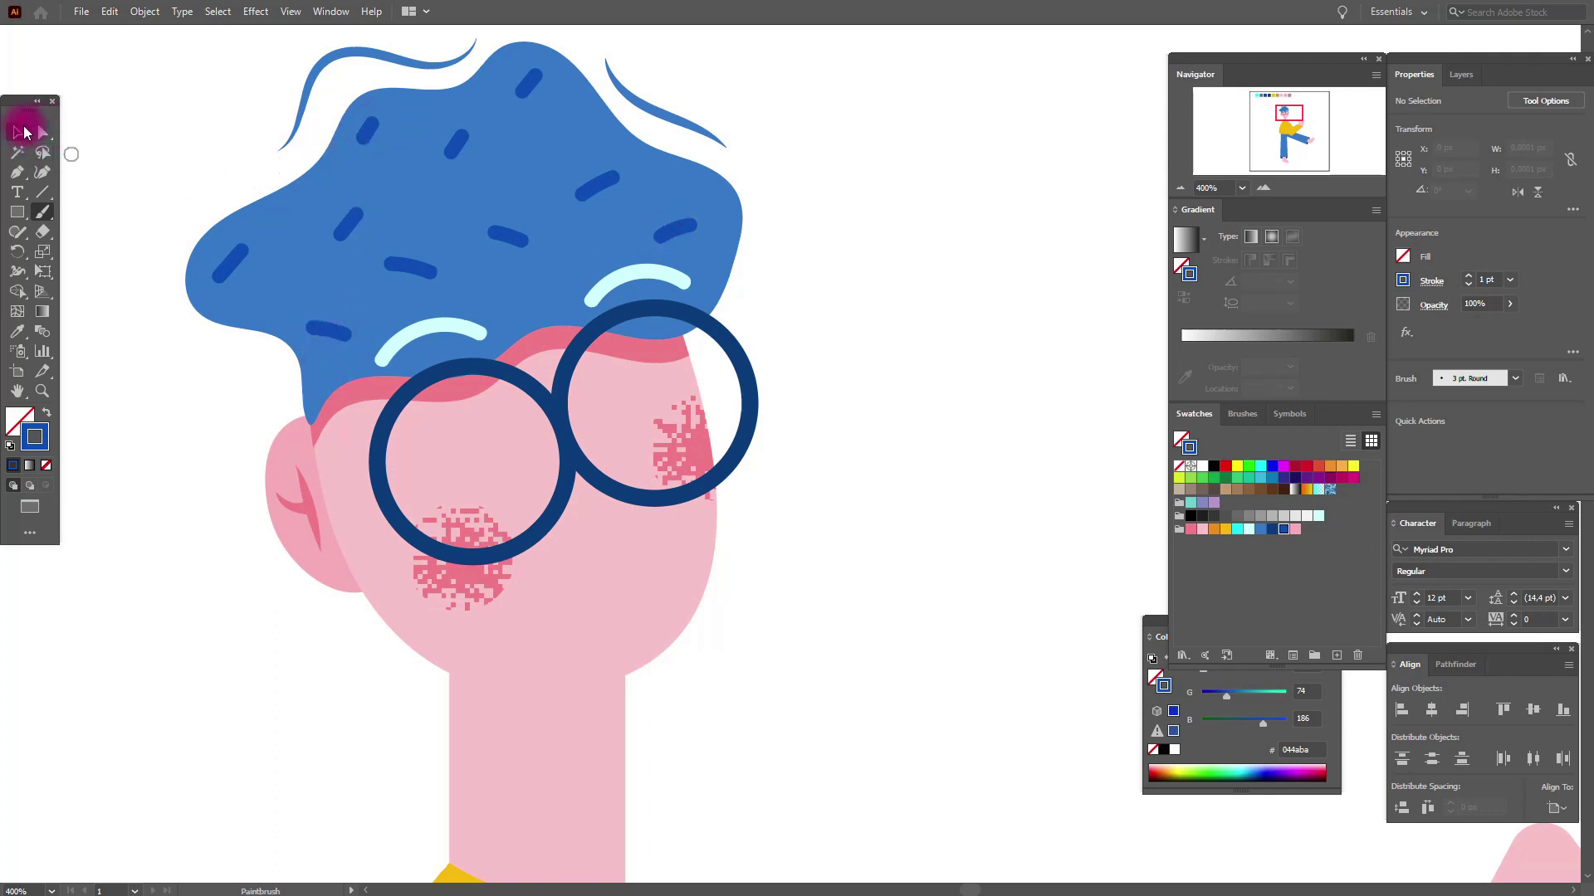
pyautogui.click(383, 188)
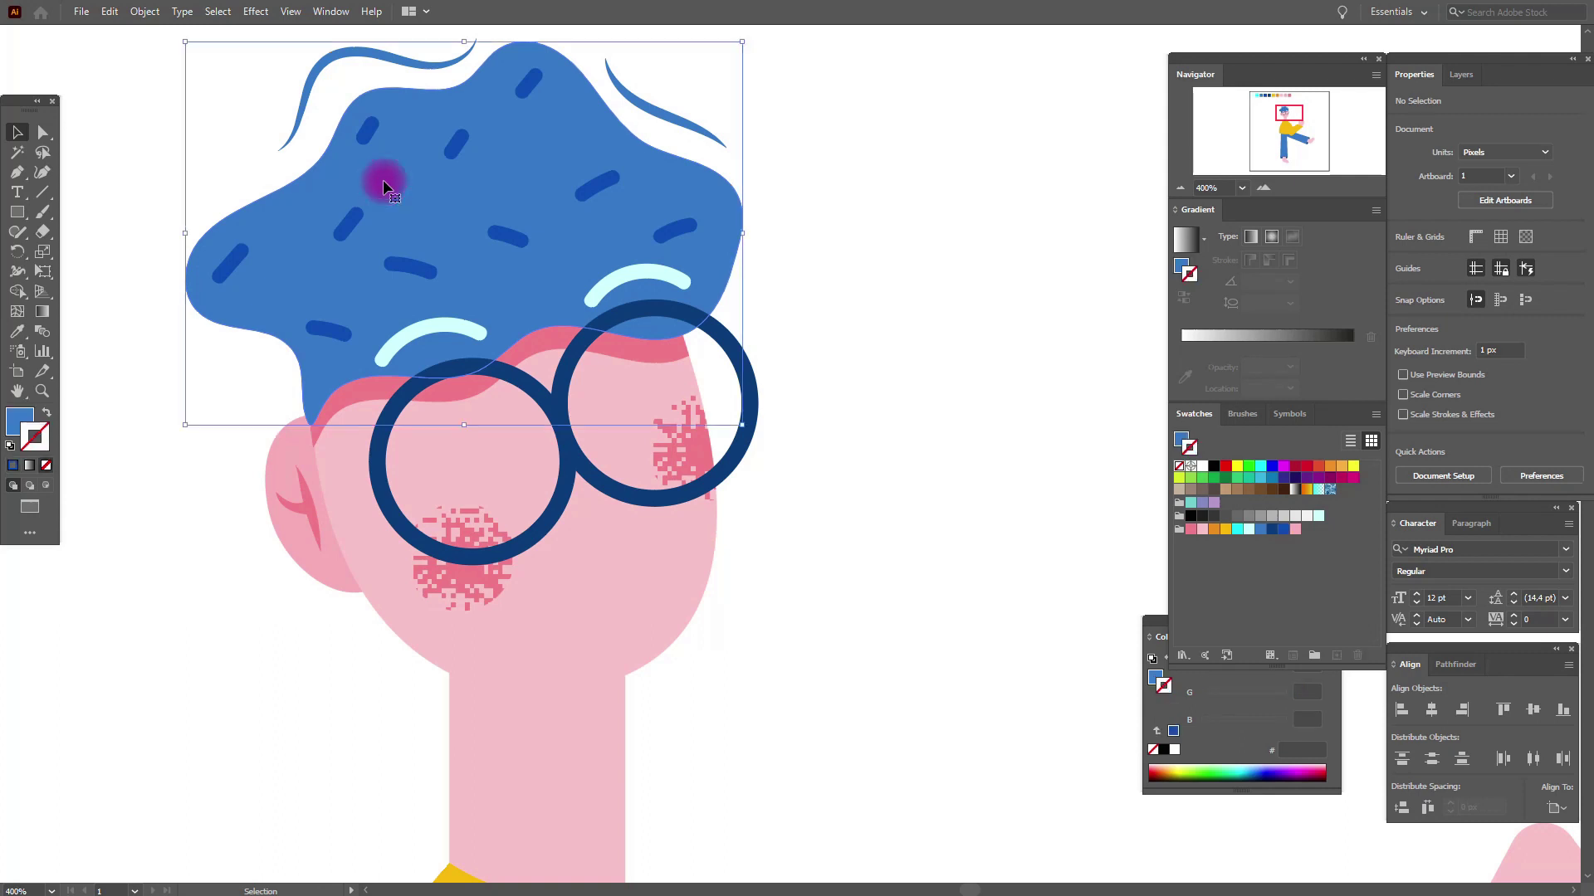
pyautogui.click(19, 419)
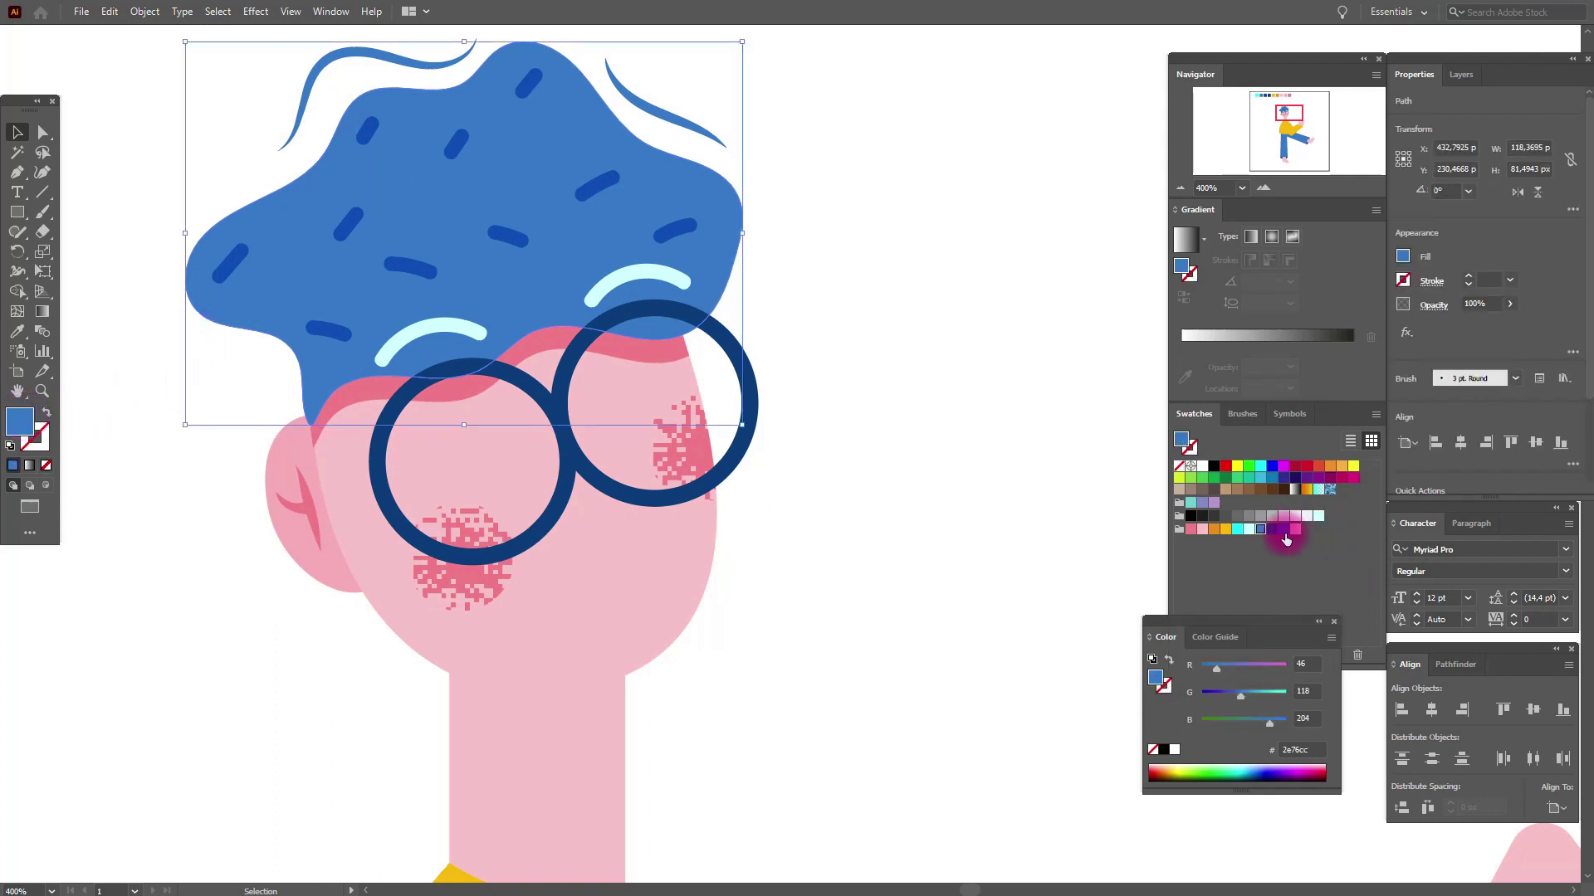
pyautogui.hotkey('ctrl', 'c')
pyautogui.hotkey('ctrl', 'f')
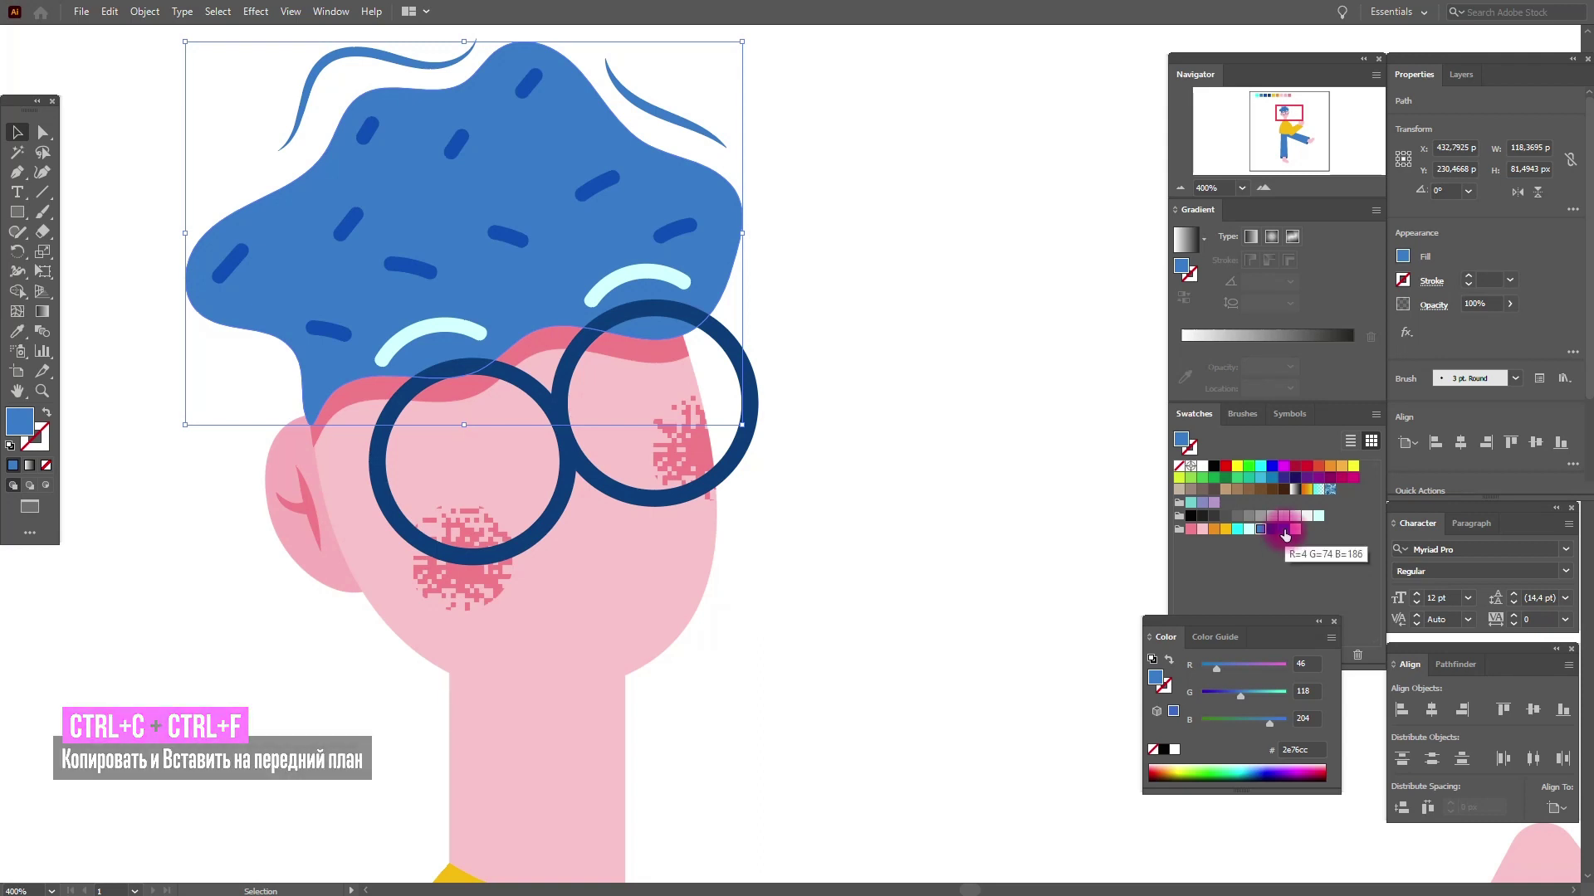
pyautogui.click(1283, 530)
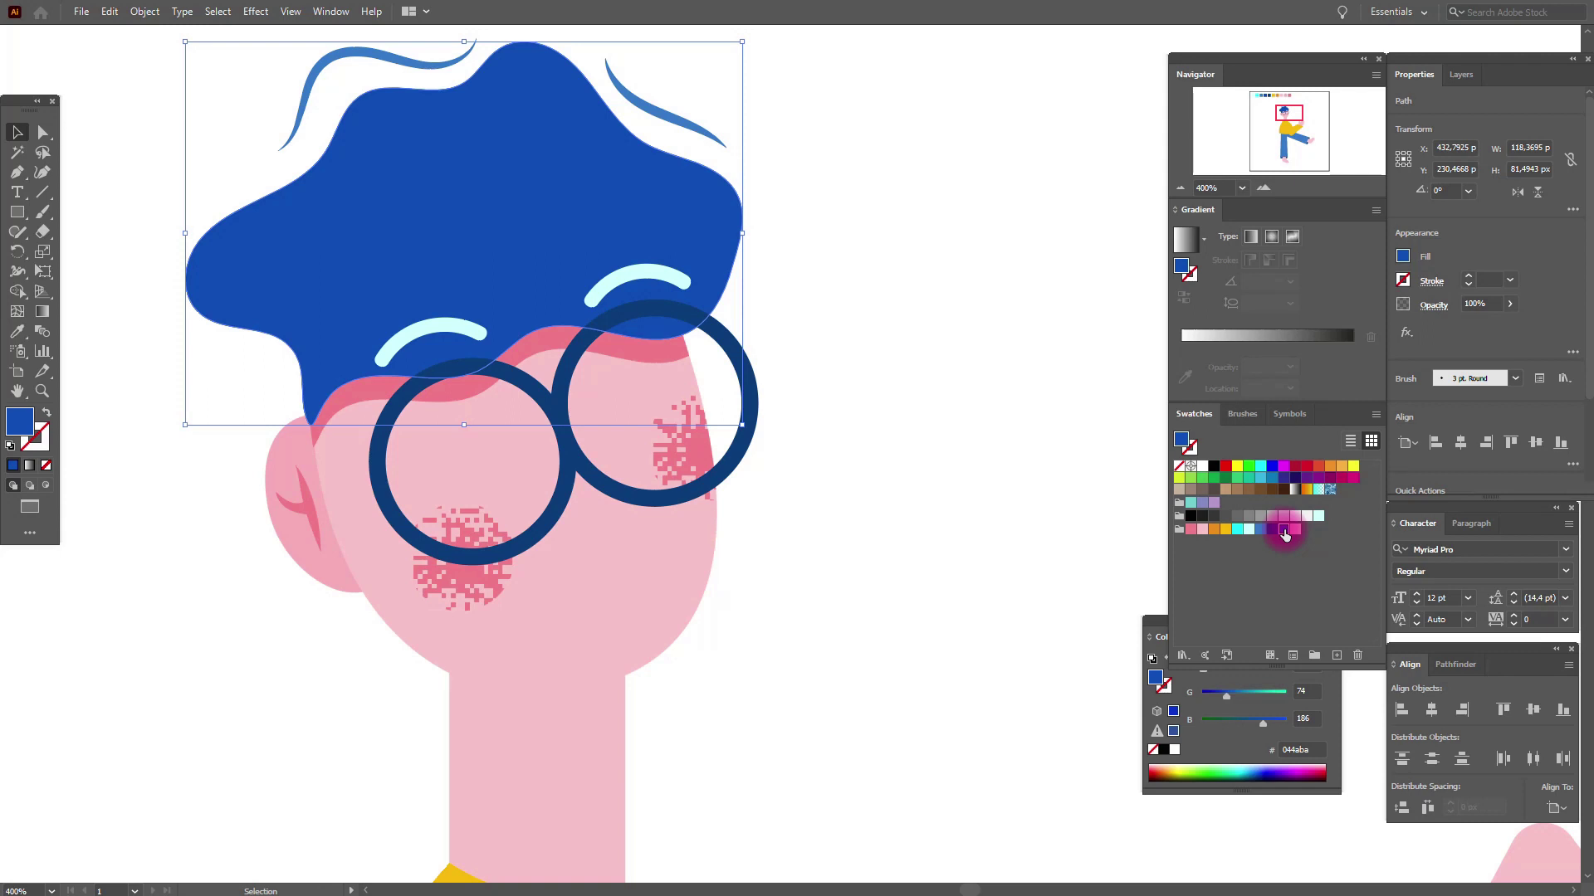
pyautogui.click(1334, 622)
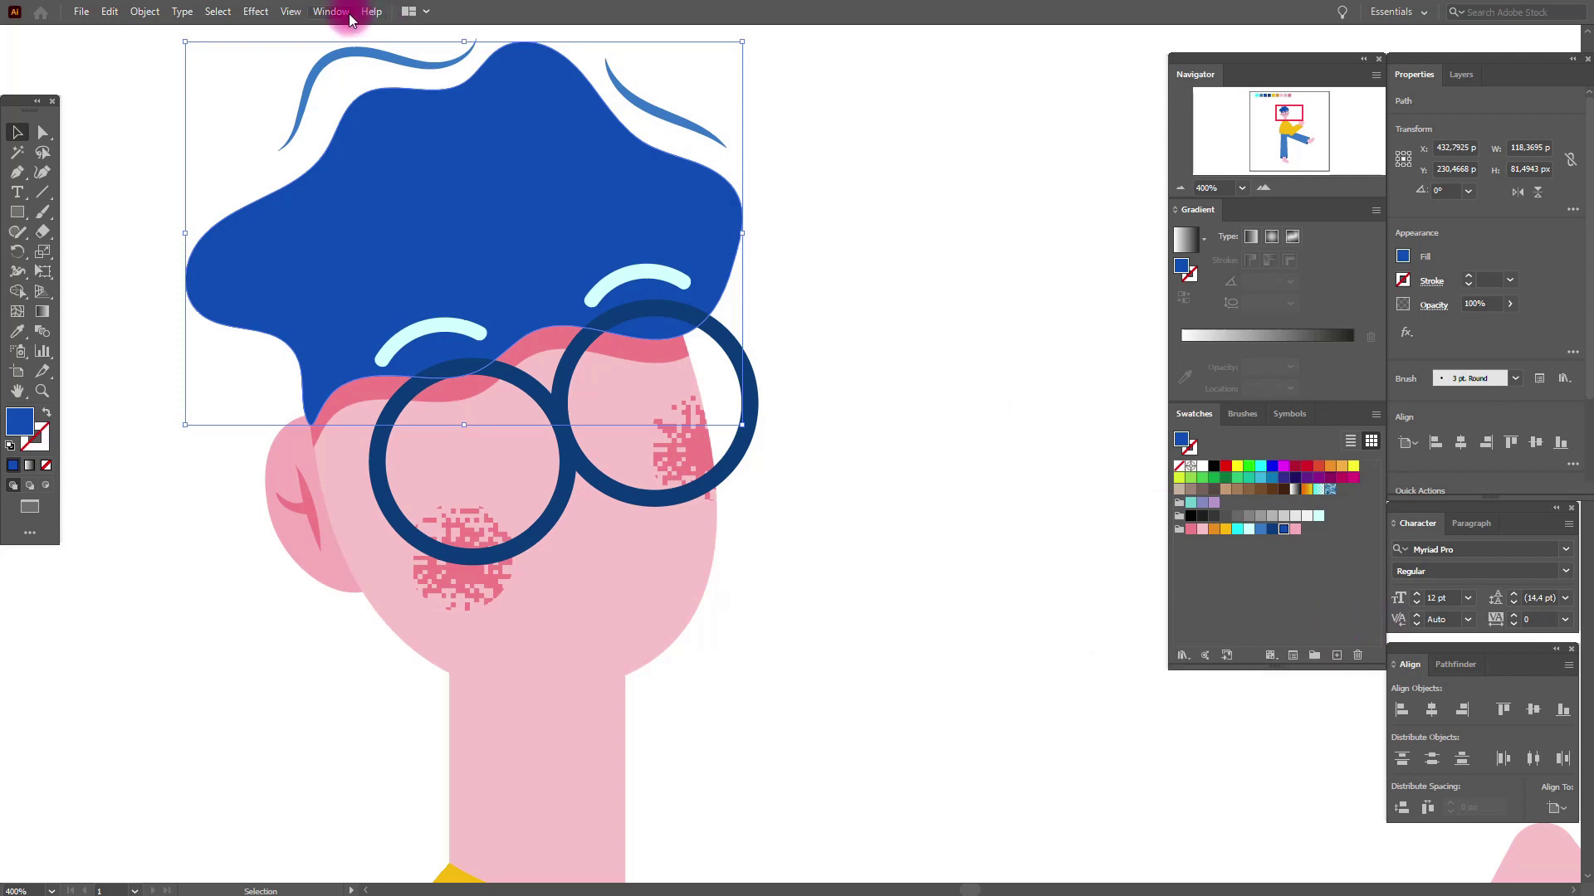
# Give the hair copy an opacity mask with Clip unchecked in the Transparency panel
pyautogui.click(330, 12)
pyautogui.click(474, 761)
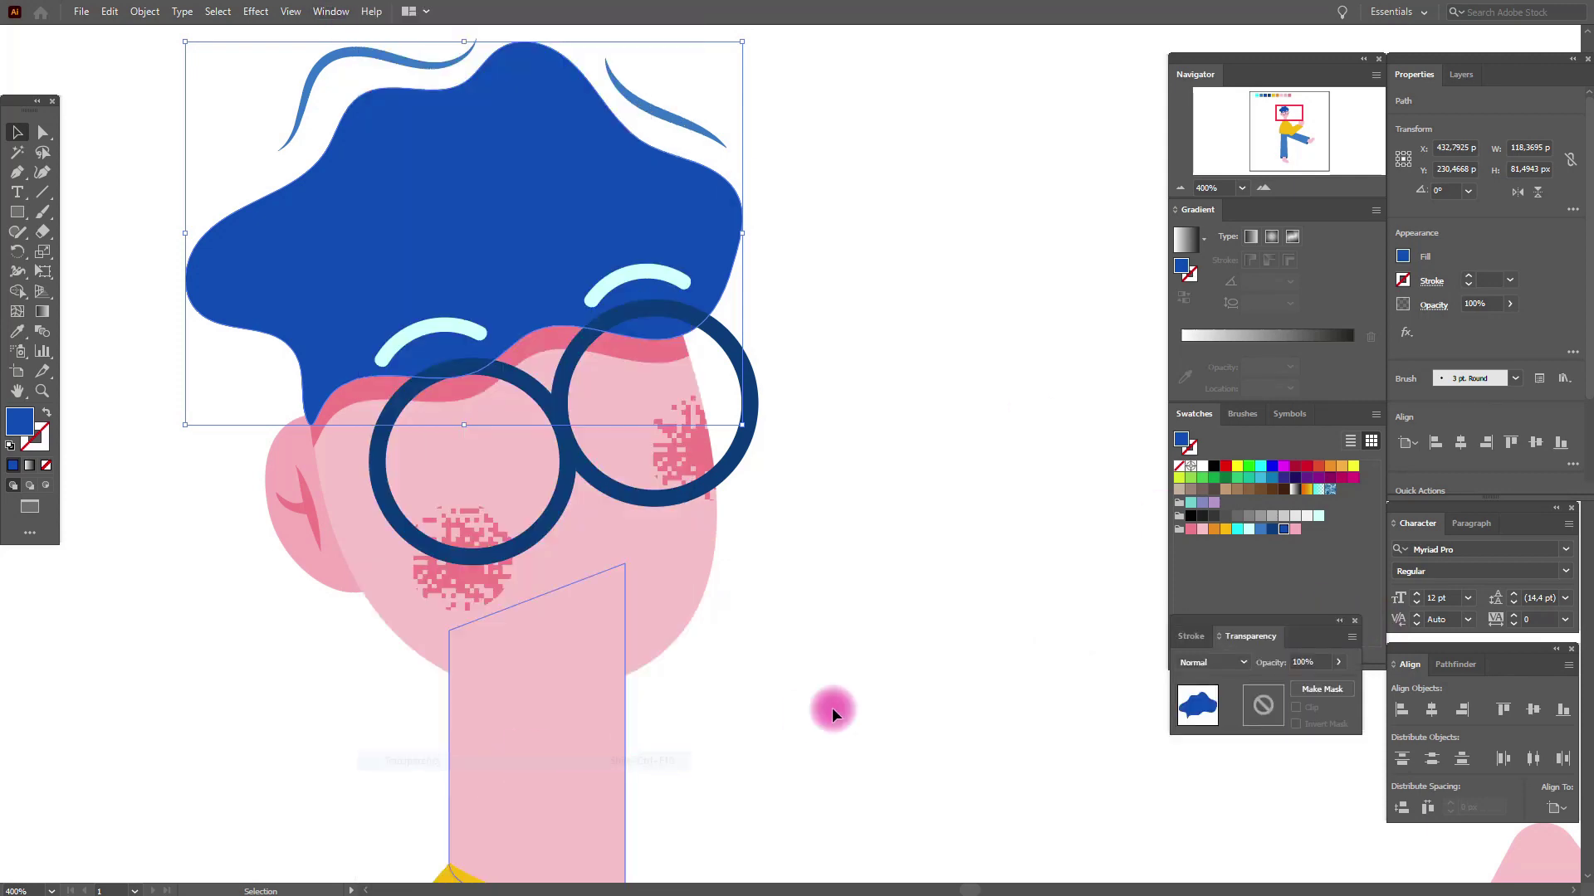
pyautogui.moveTo(1285, 634); pyautogui.dragTo(1284, 692)
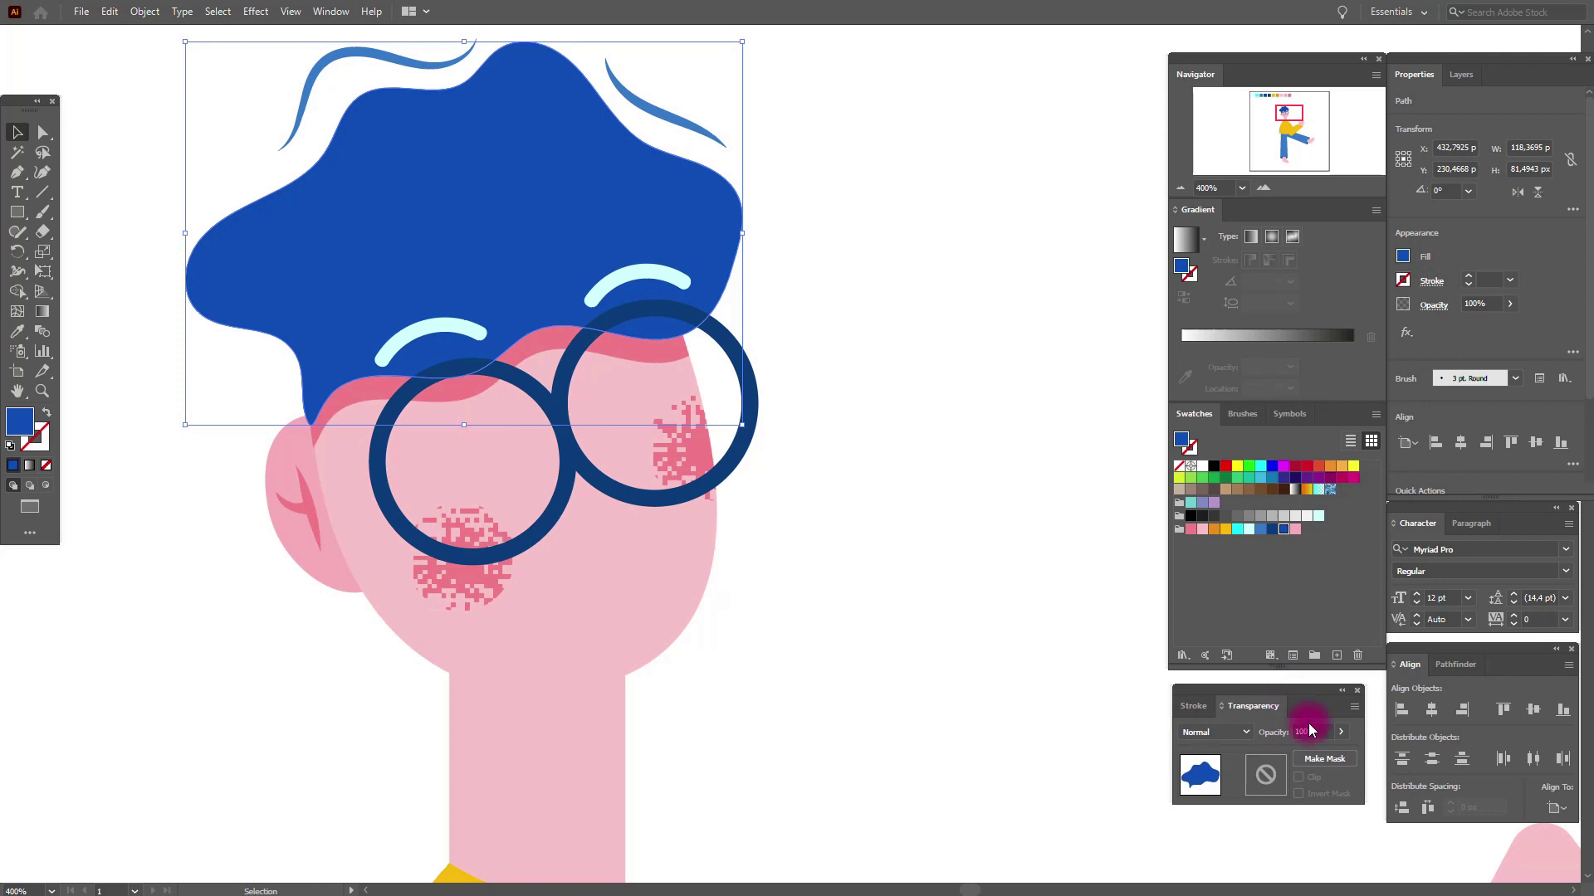
pyautogui.click(1336, 766)
pyautogui.click(1312, 780)
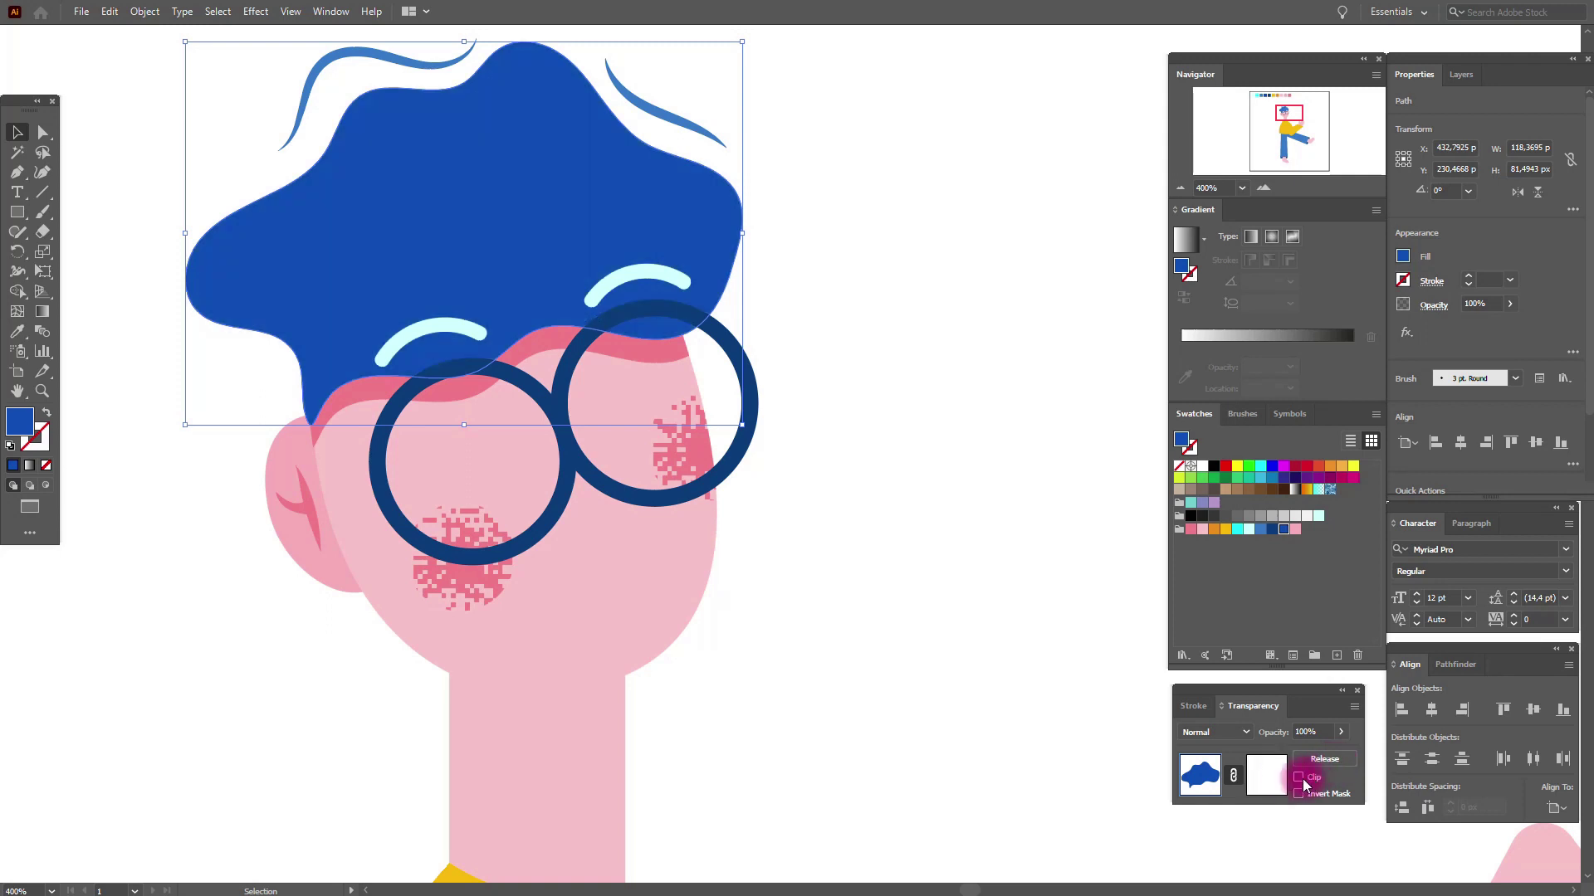
pyautogui.hotkey('ctrl', 'shift', 'a')
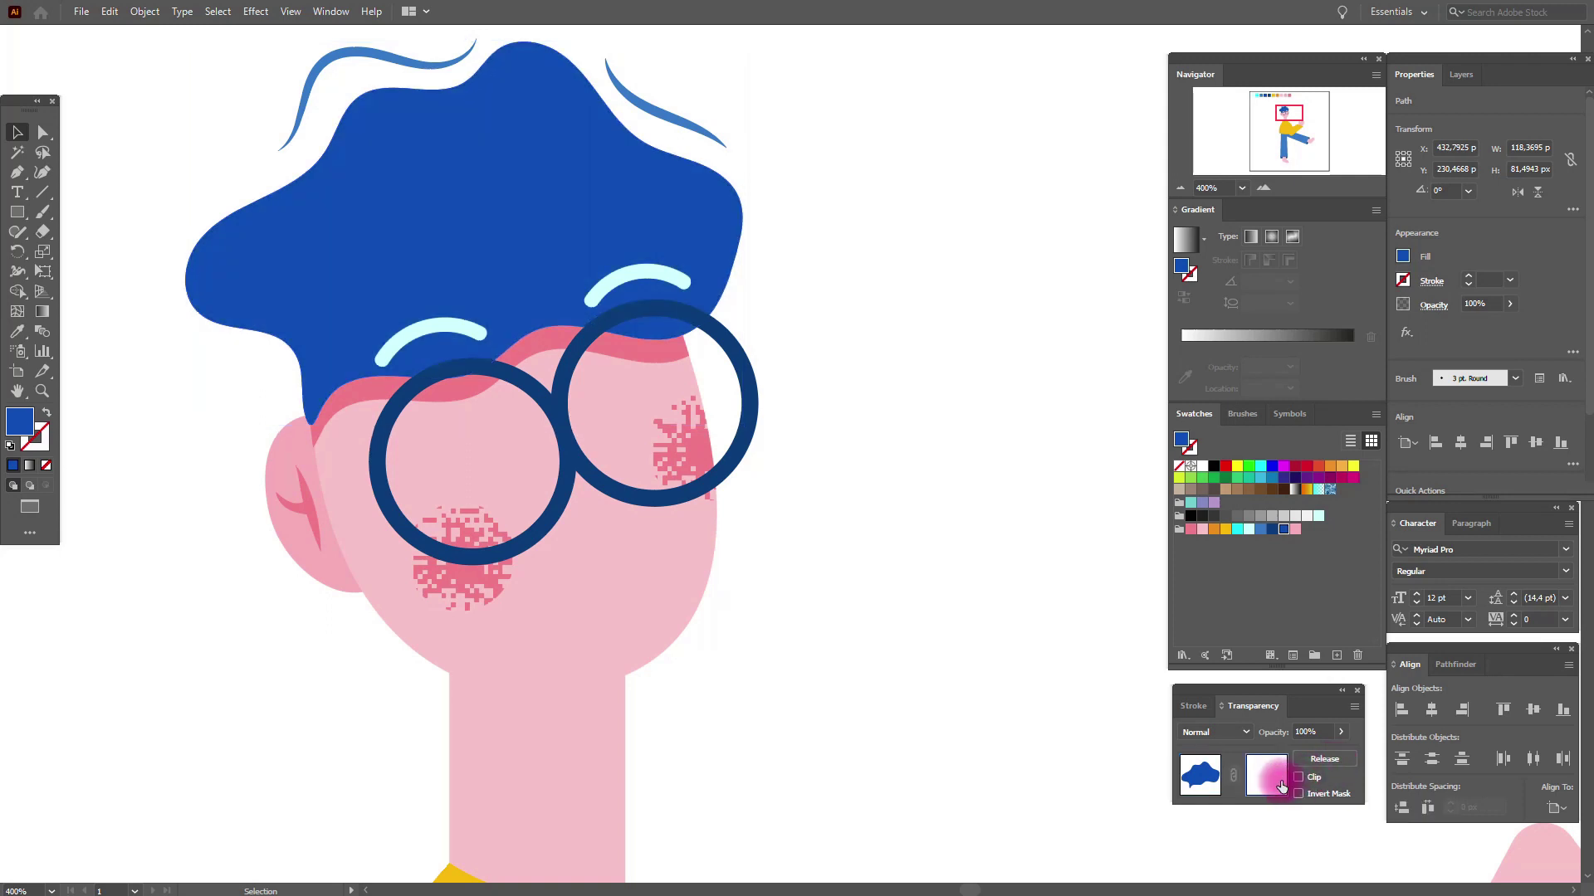
# Draw a rectangle over the hair in the mask, fill it with a radial white-to-black gradient, and apply Grain
pyautogui.click(17, 212)
pyautogui.moveTo(167, 30); pyautogui.dragTo(794, 444)
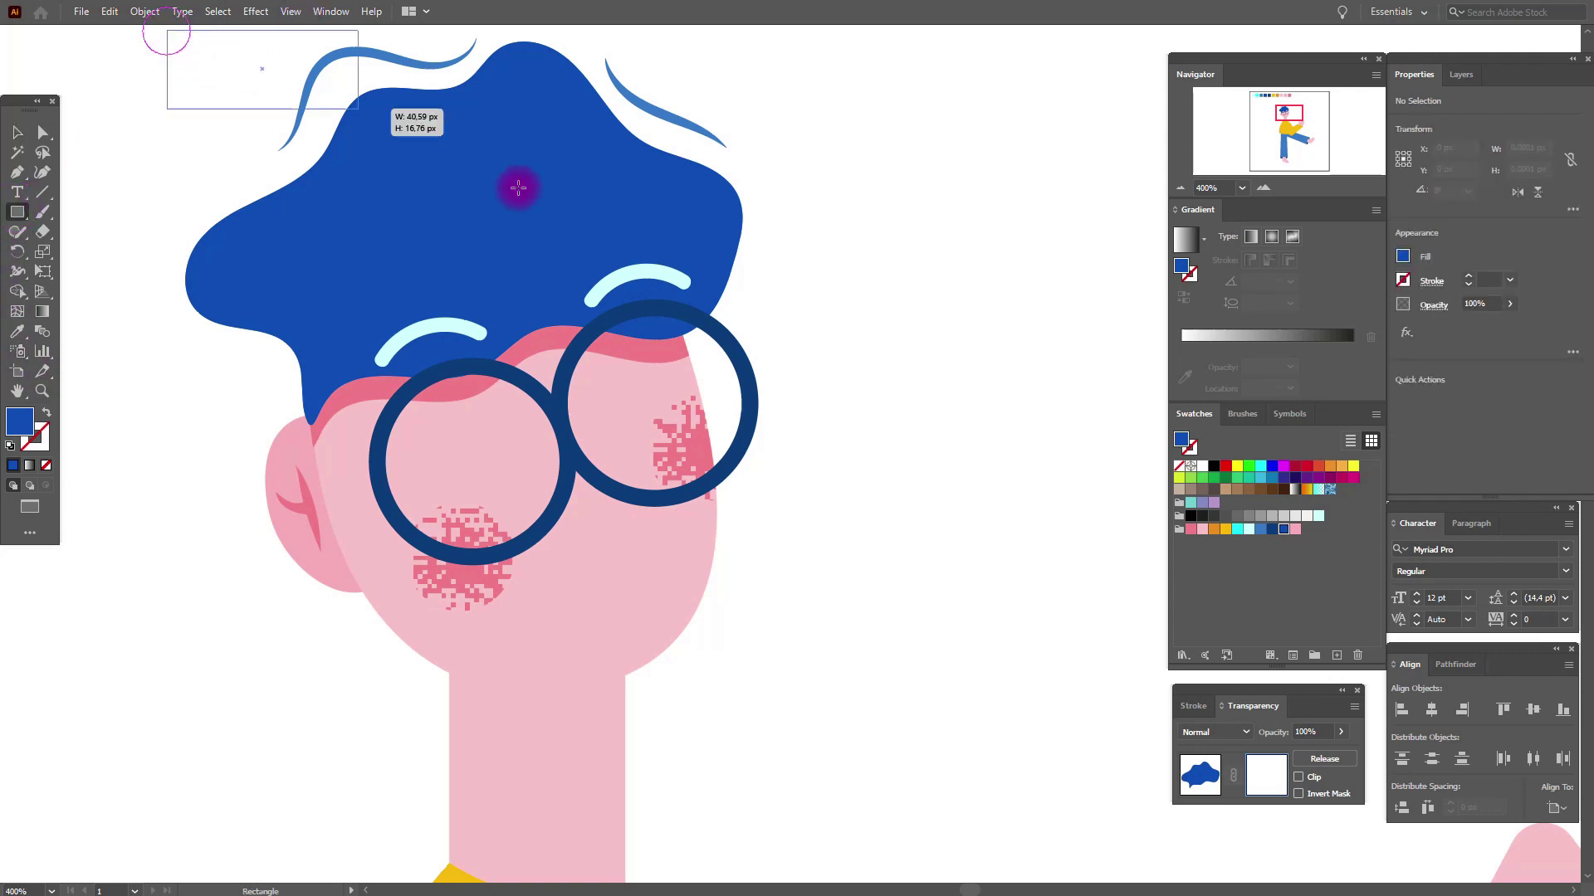
pyautogui.click(1292, 492)
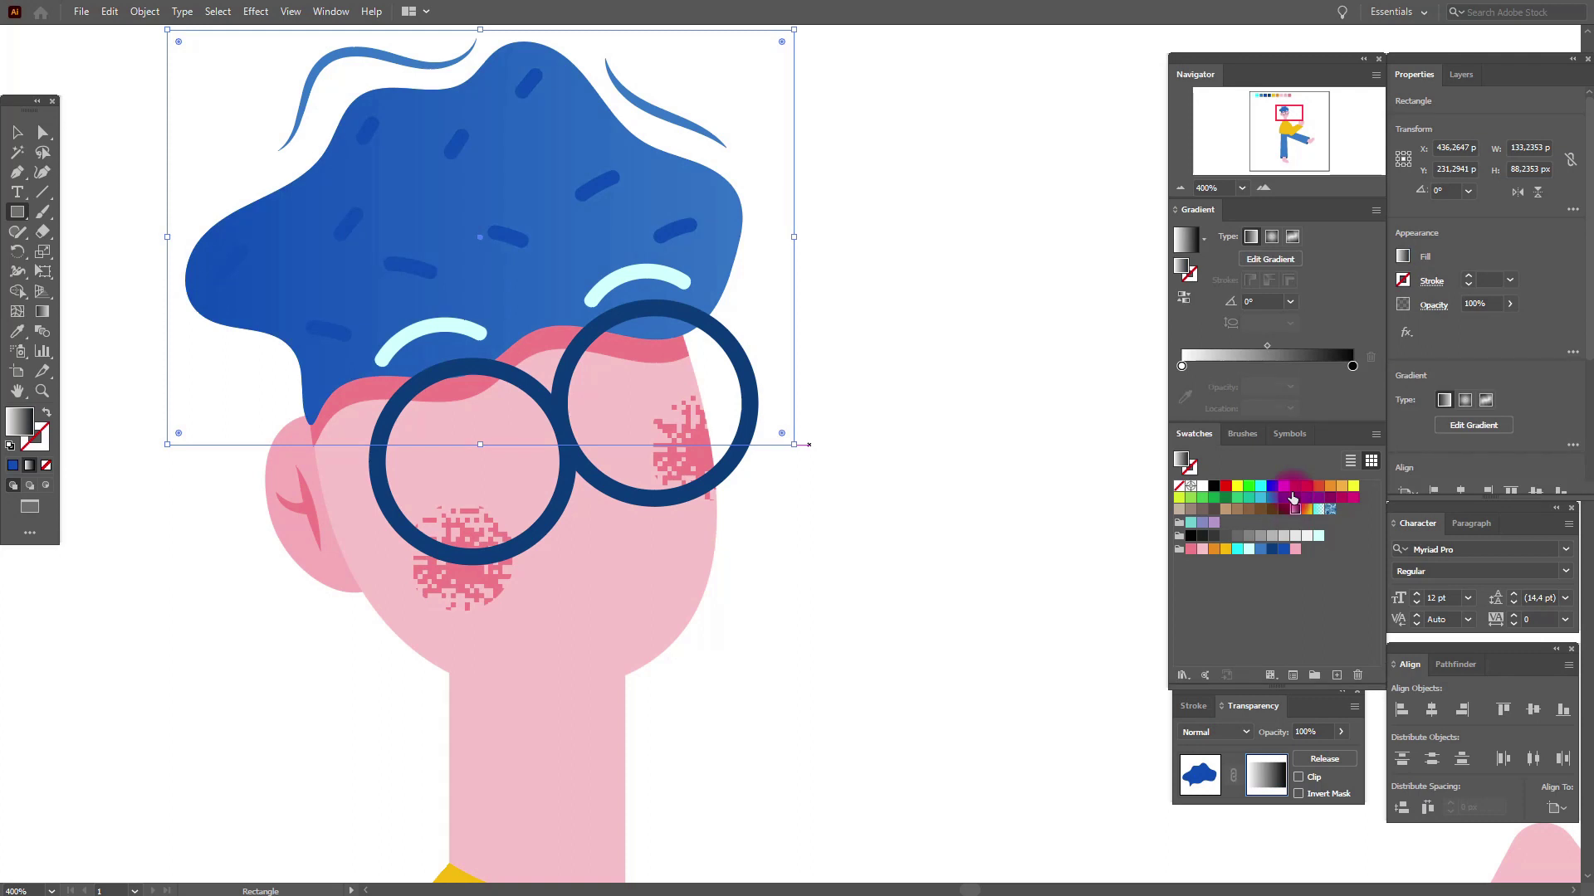
pyautogui.click(1271, 237)
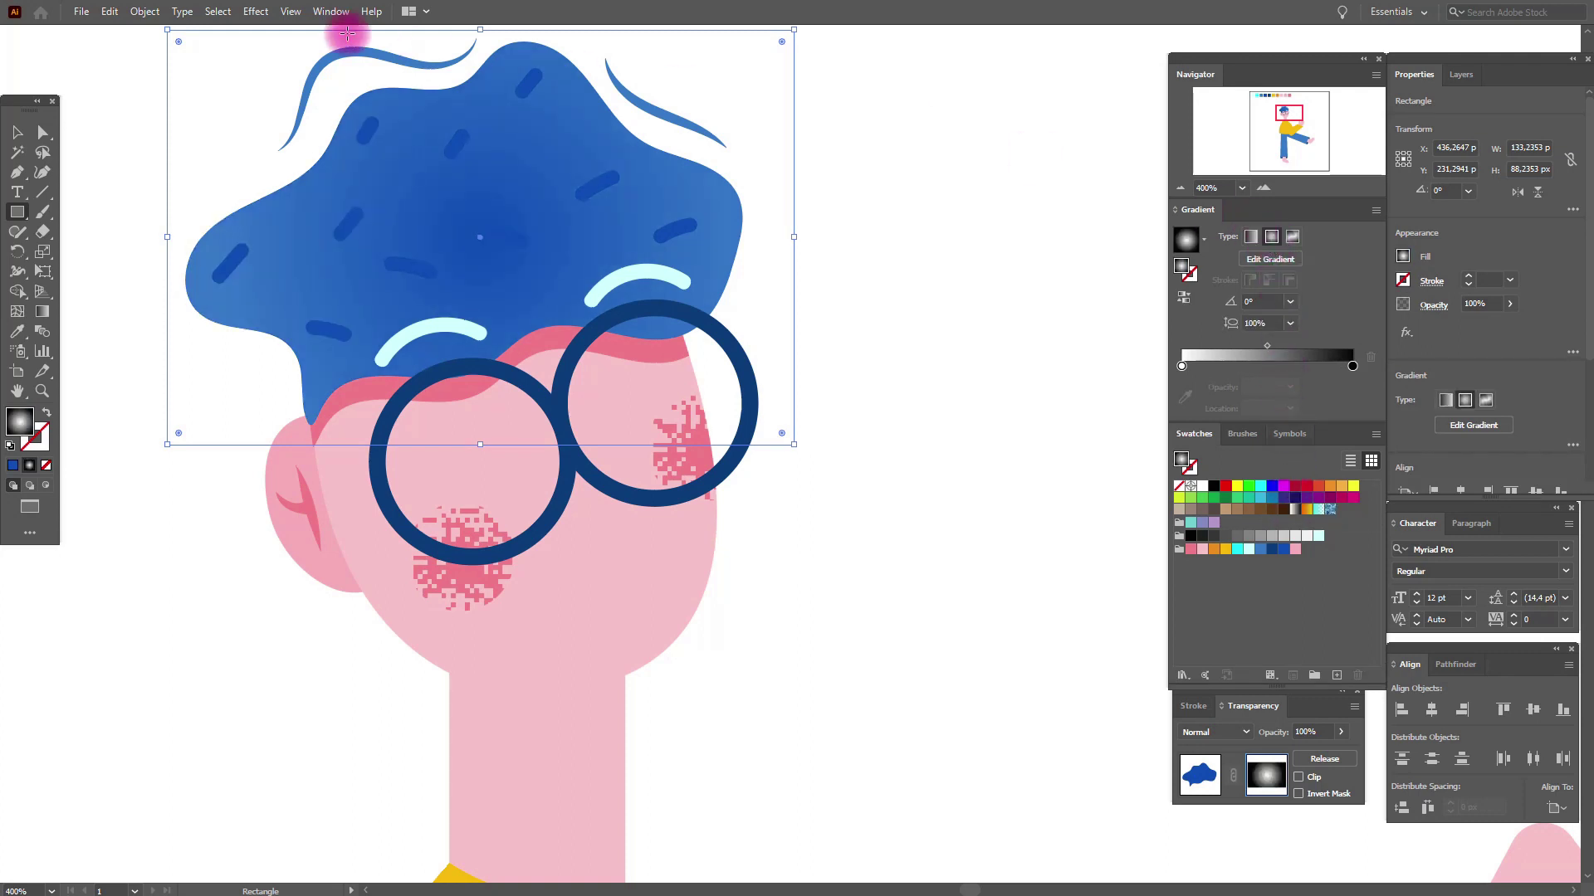
pyautogui.click(251, 12)
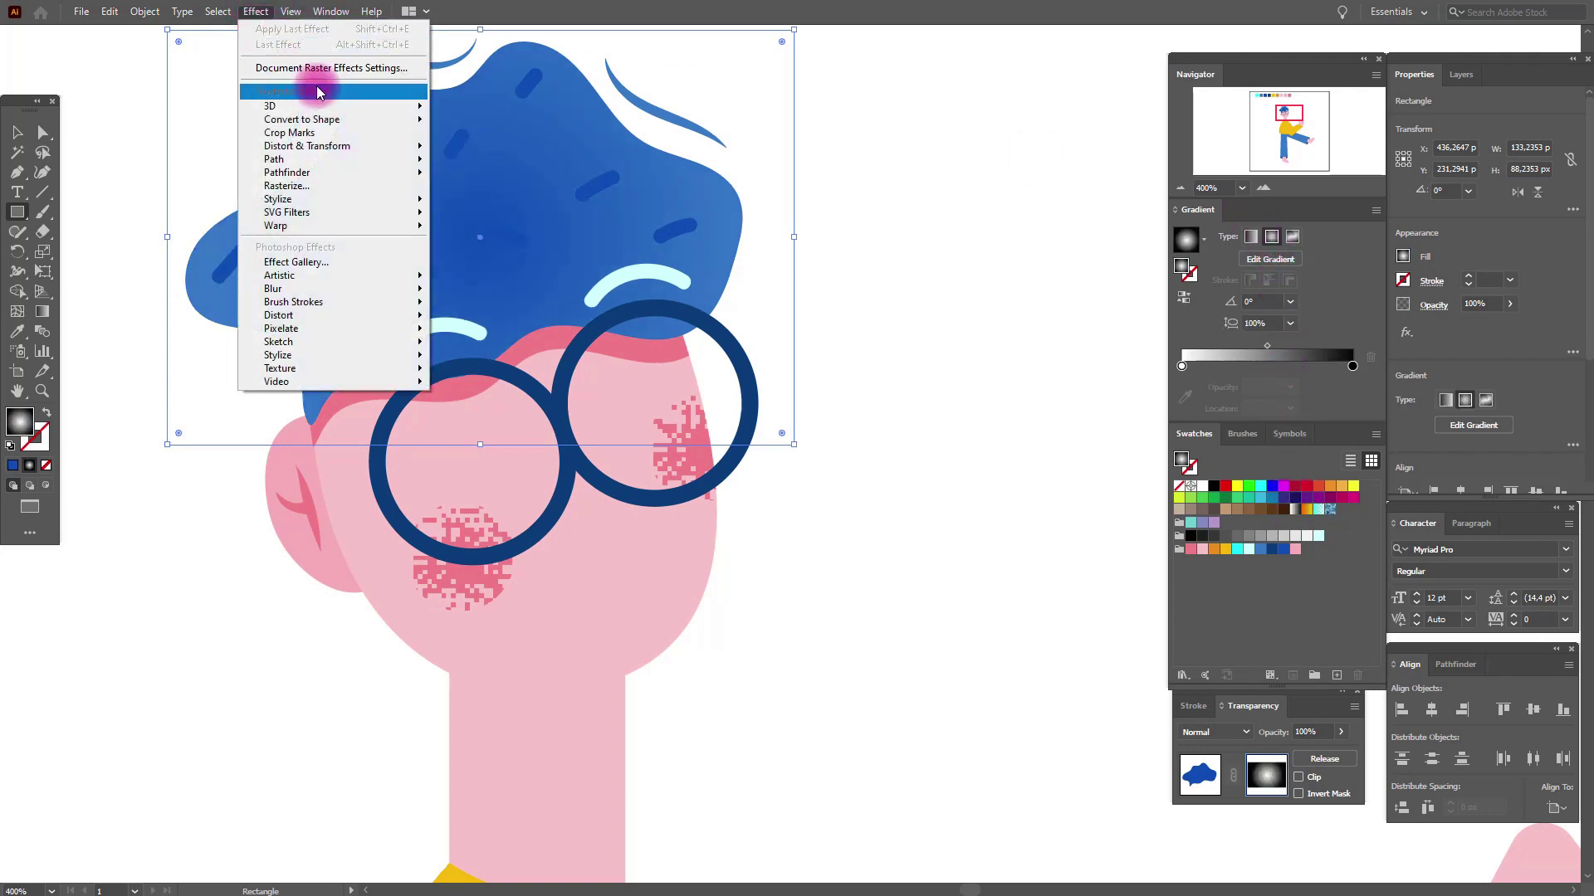
pyautogui.moveTo(331, 369)
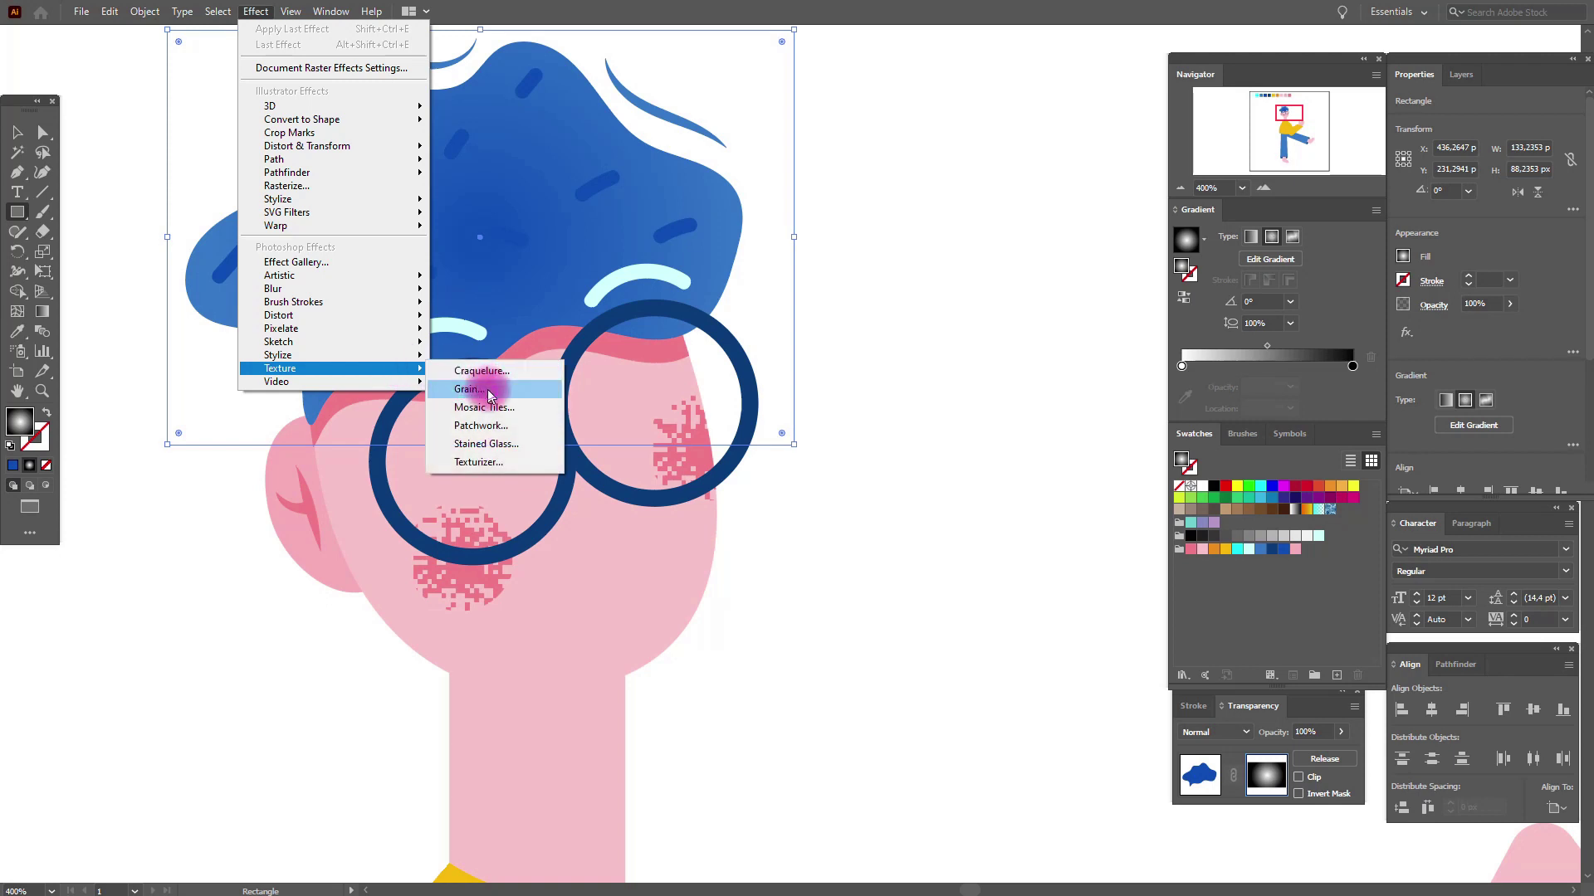
pyautogui.click(488, 390)
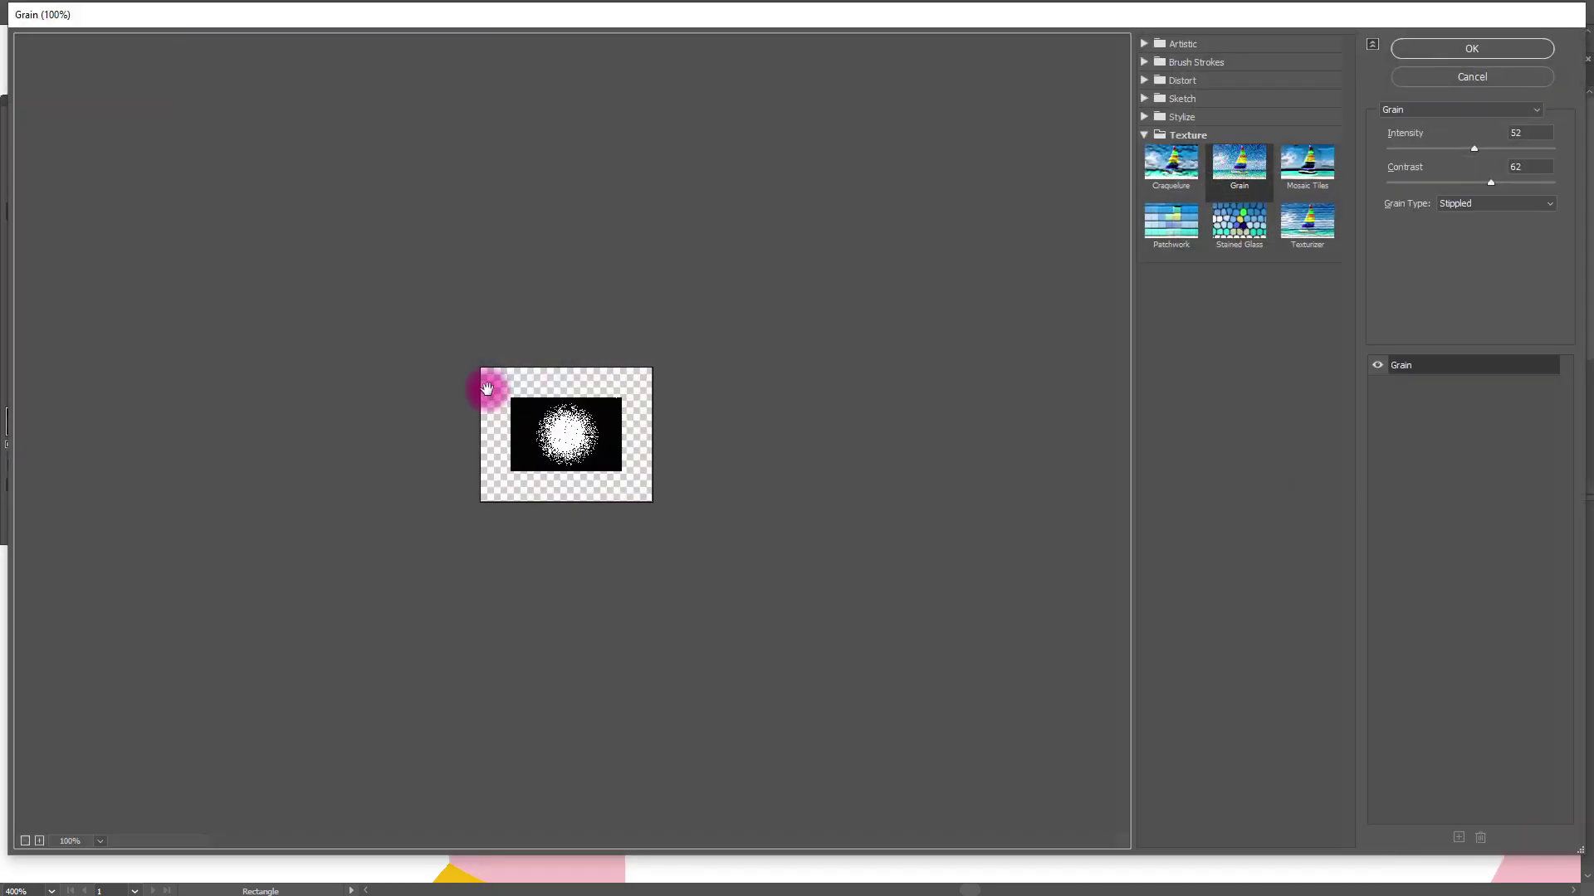
pyautogui.click(1452, 47)
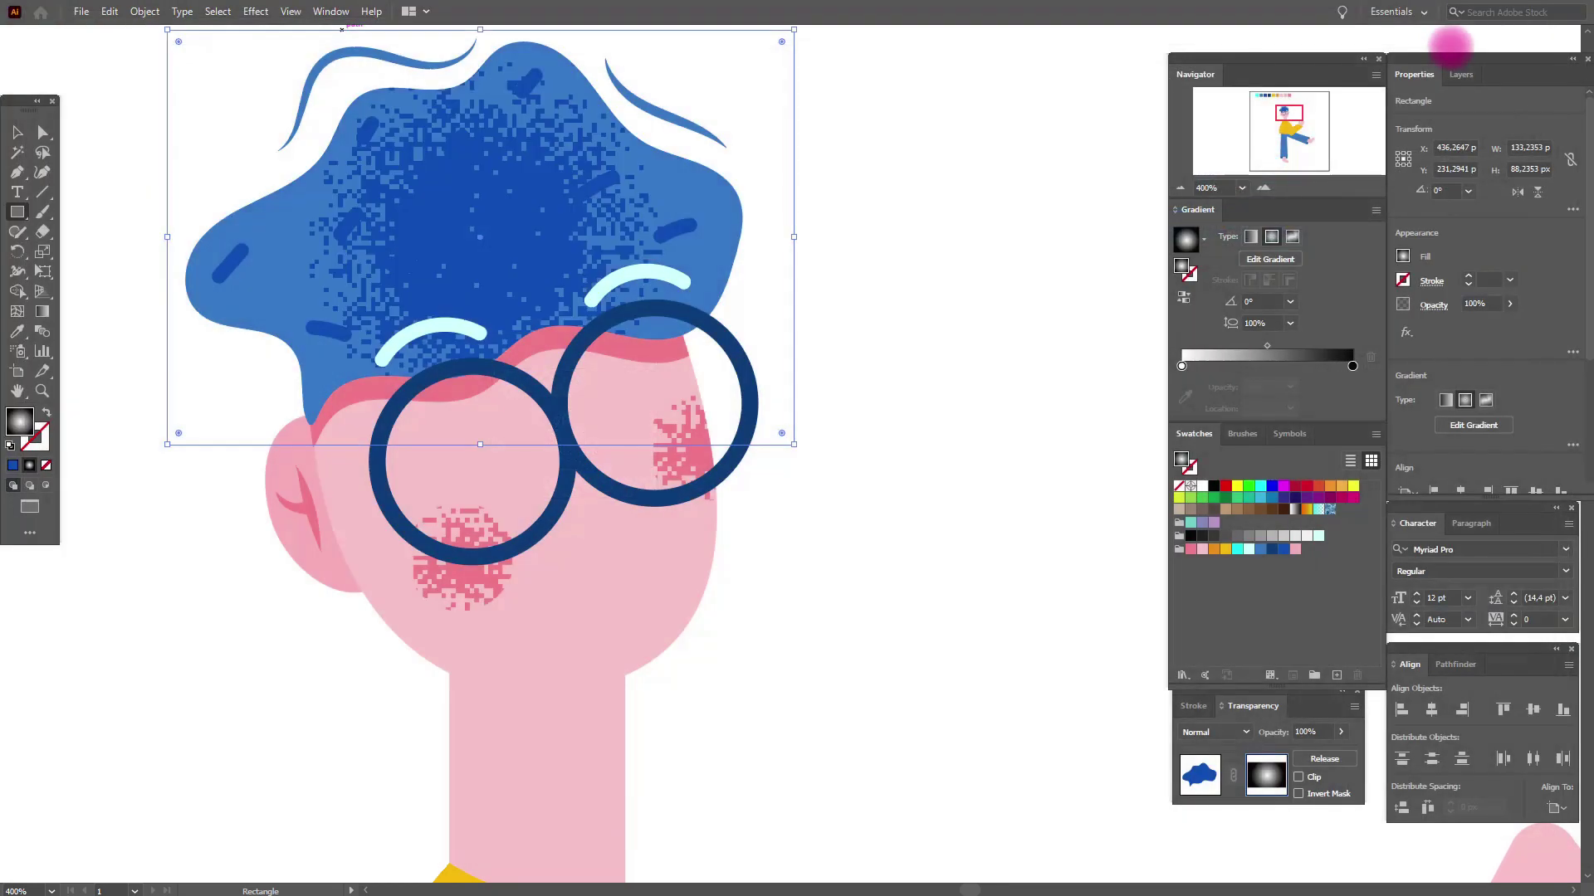
# Reverse the hair mask gradient and shift its centre up and wider toward the head's top
pyautogui.click(1187, 299)
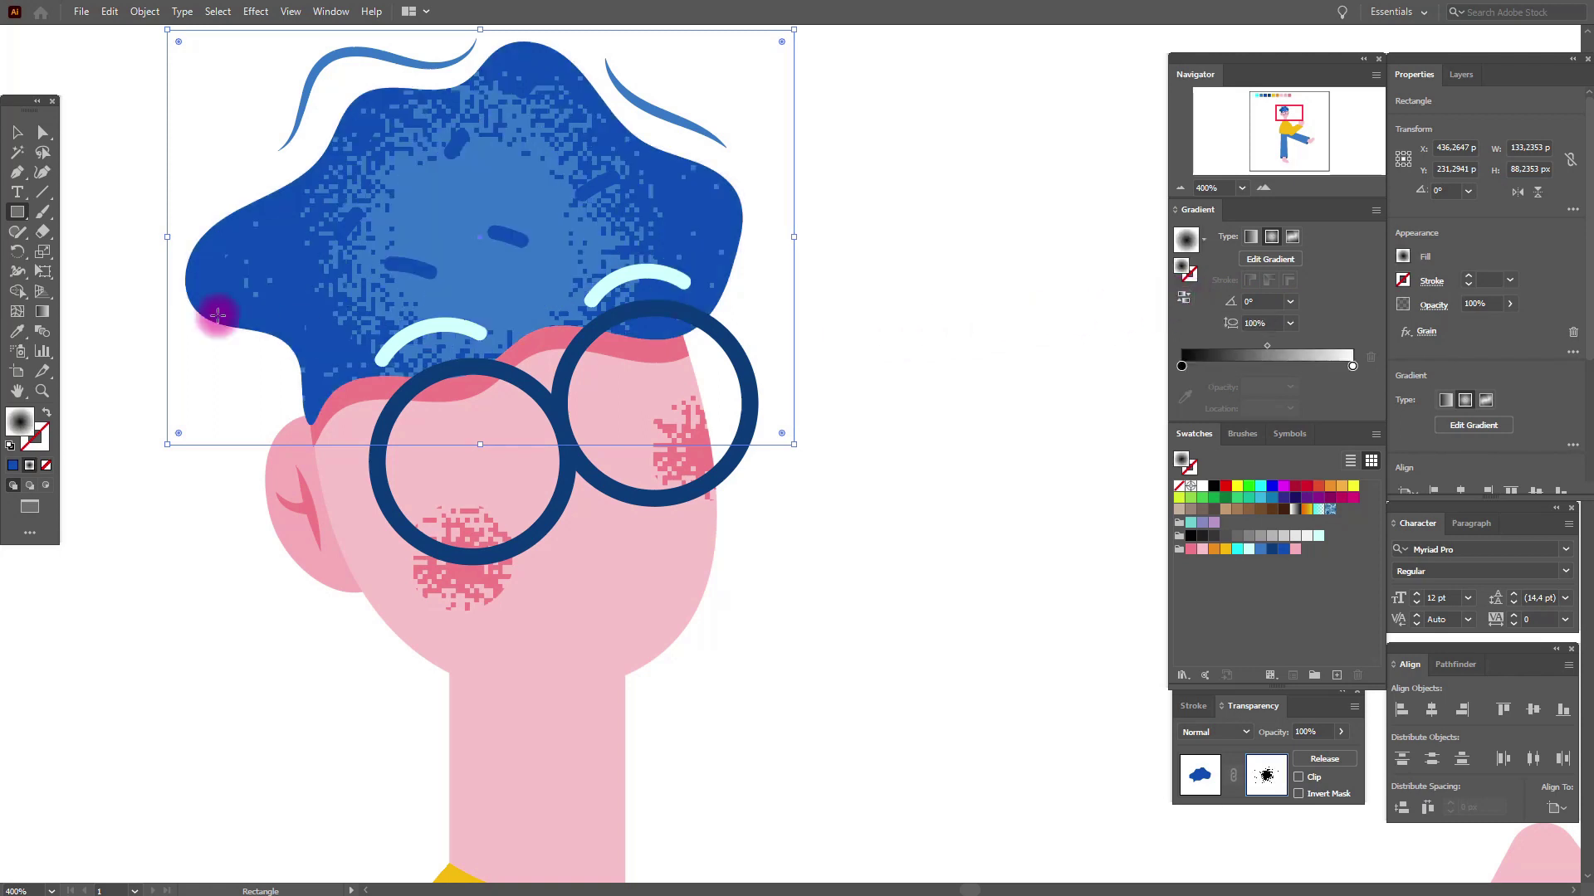
pyautogui.click(43, 312)
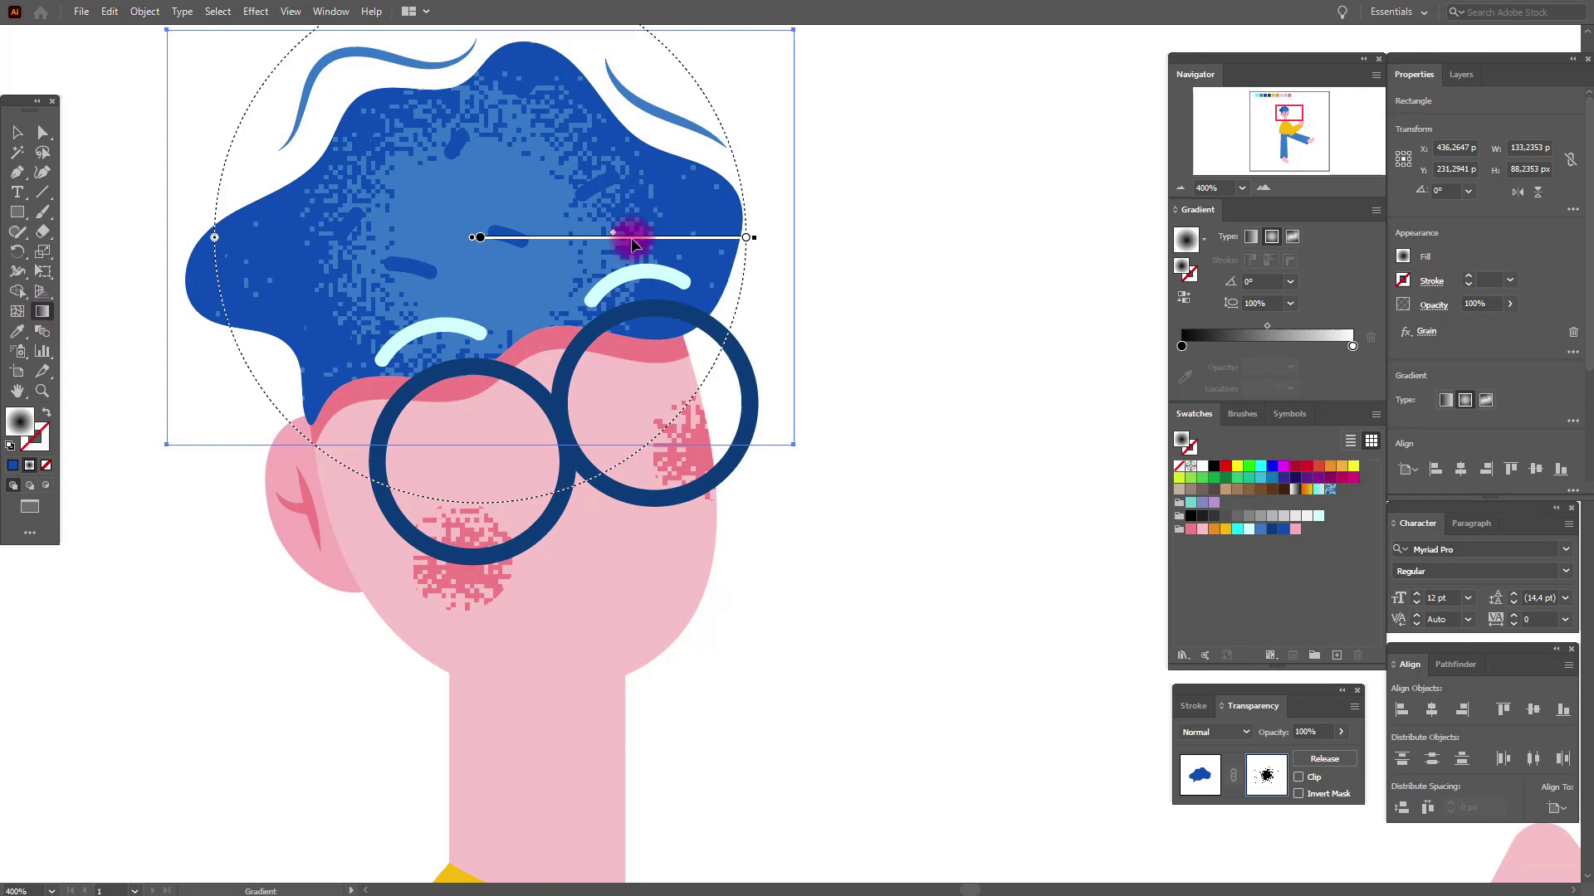
pyautogui.moveTo(631, 245); pyautogui.dragTo(606, 158)
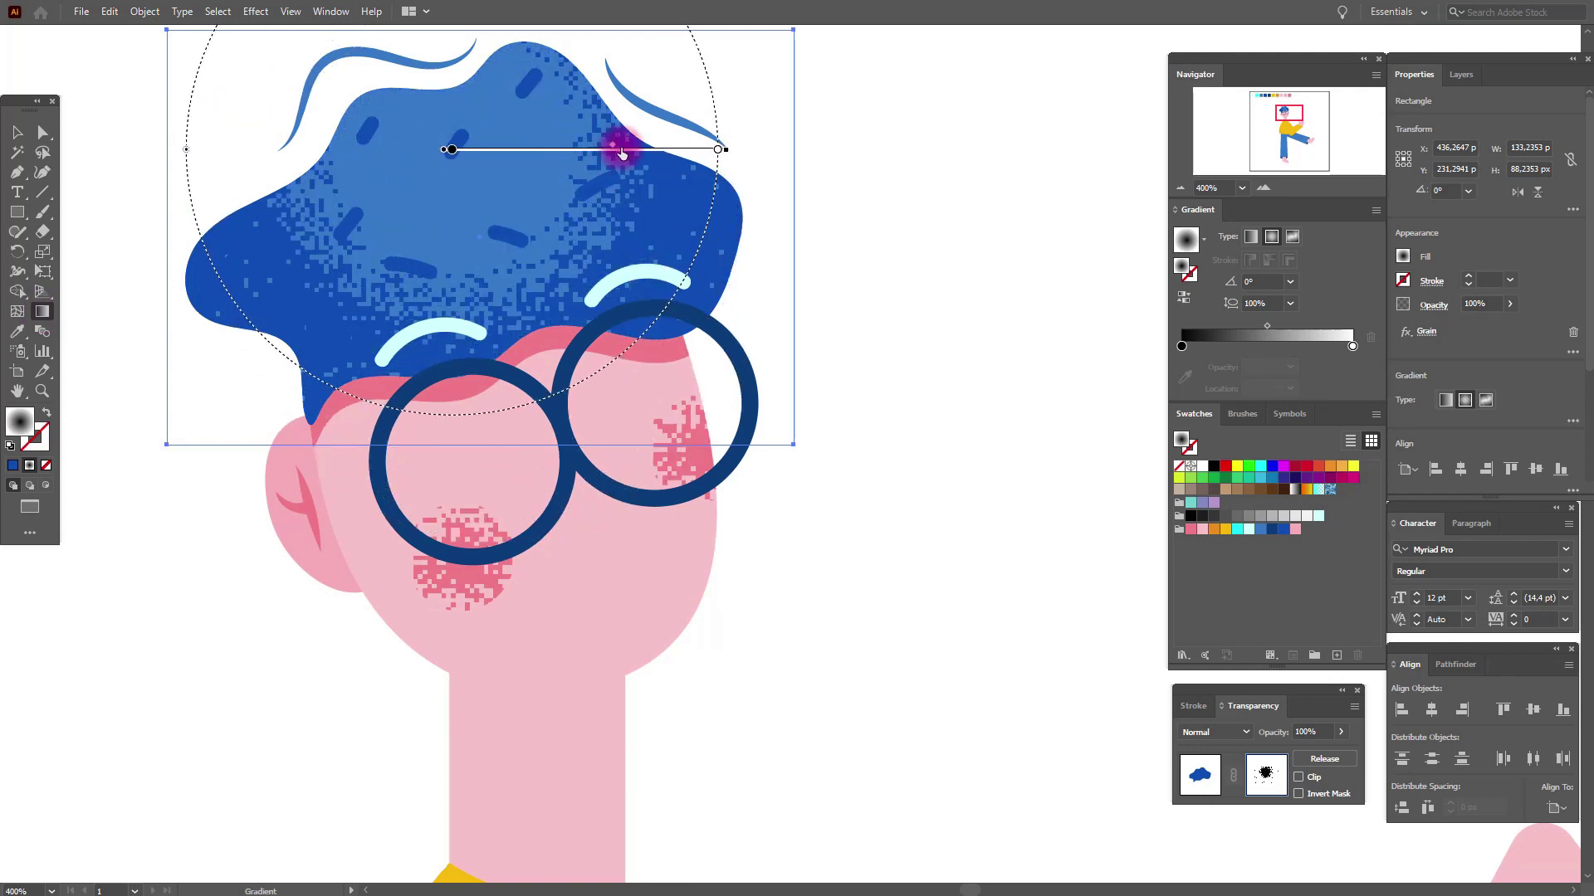
pyautogui.moveTo(654, 153); pyautogui.dragTo(674, 154)
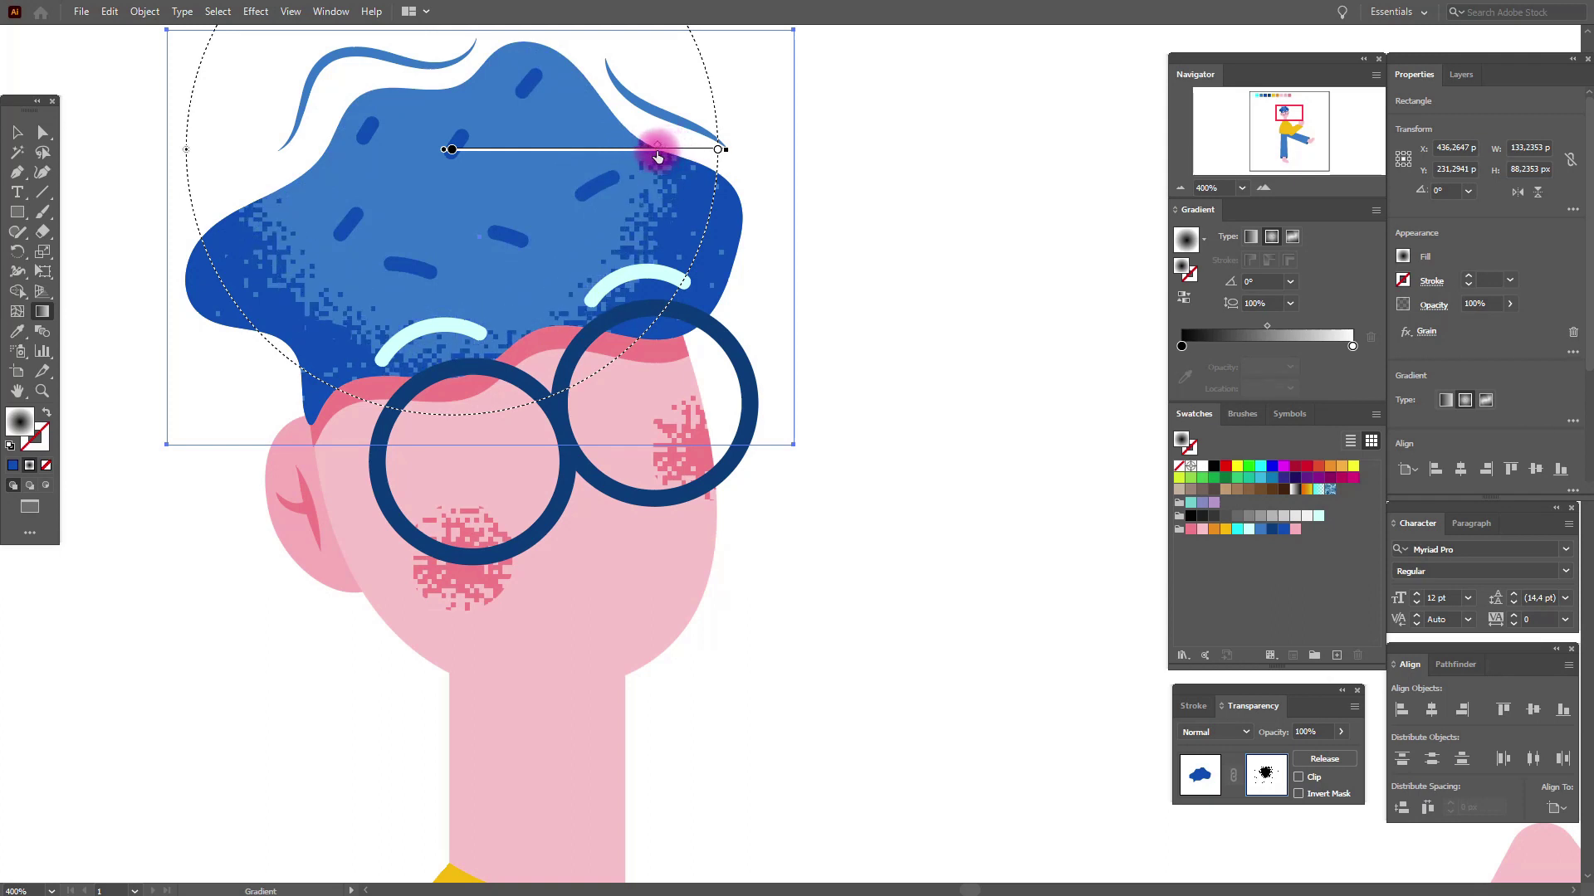
pyautogui.moveTo(672, 154); pyautogui.dragTo(627, 130)
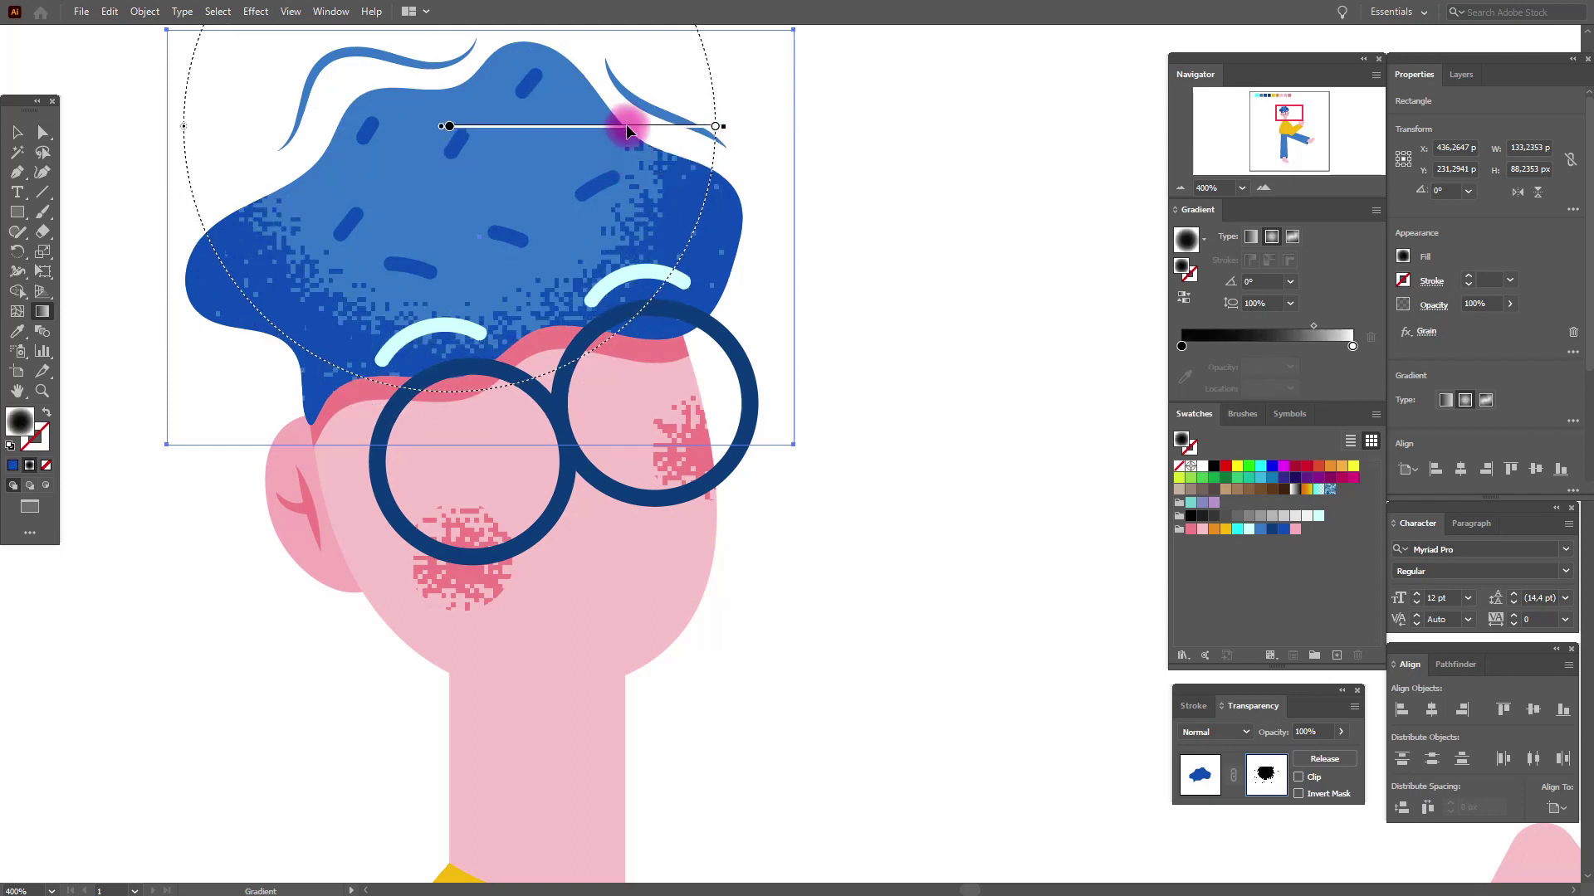
pyautogui.moveTo(184, 126); pyautogui.dragTo(97, 129)
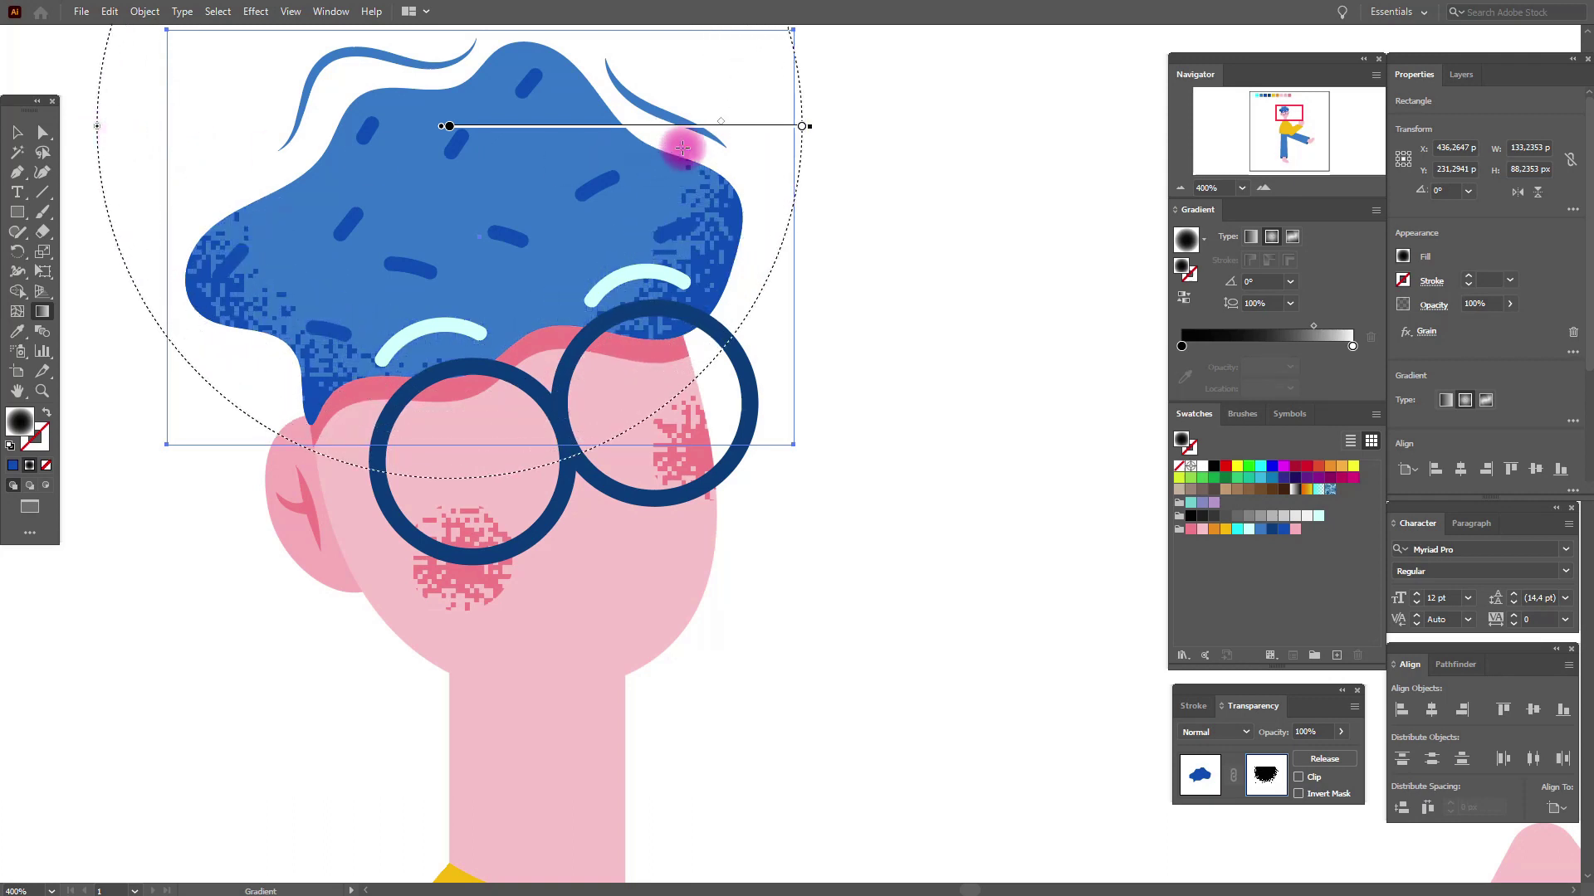
pyautogui.moveTo(692, 129); pyautogui.dragTo(691, 97)
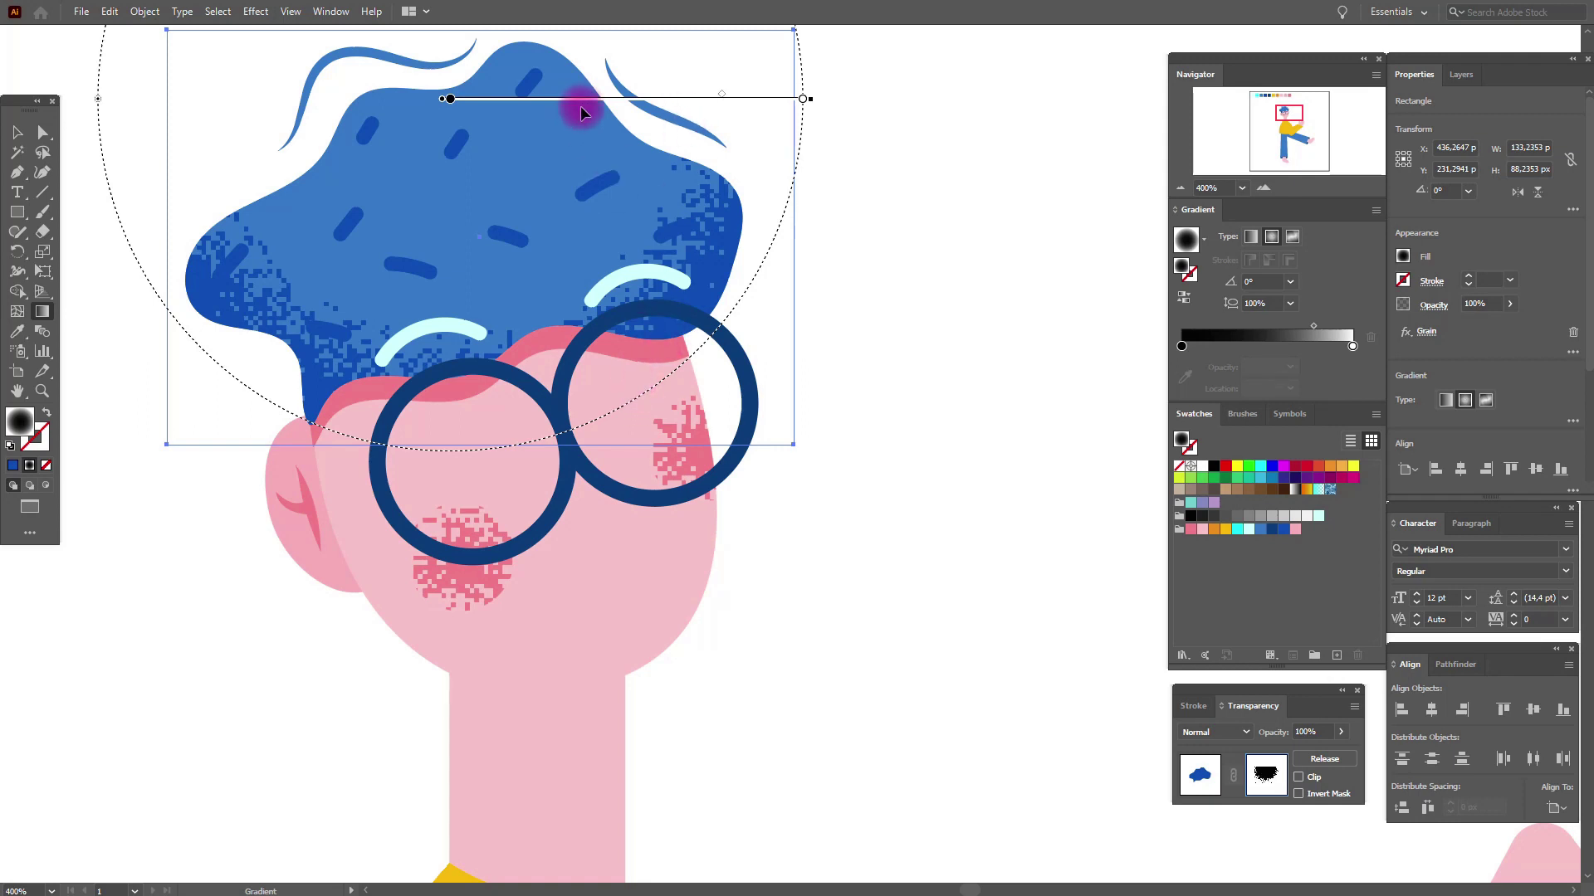
pyautogui.moveTo(581, 106)
pyautogui.mouseDown()
pyautogui.moveTo(576, 79)
pyautogui.moveTo(555, 82)
pyautogui.mouseUp()
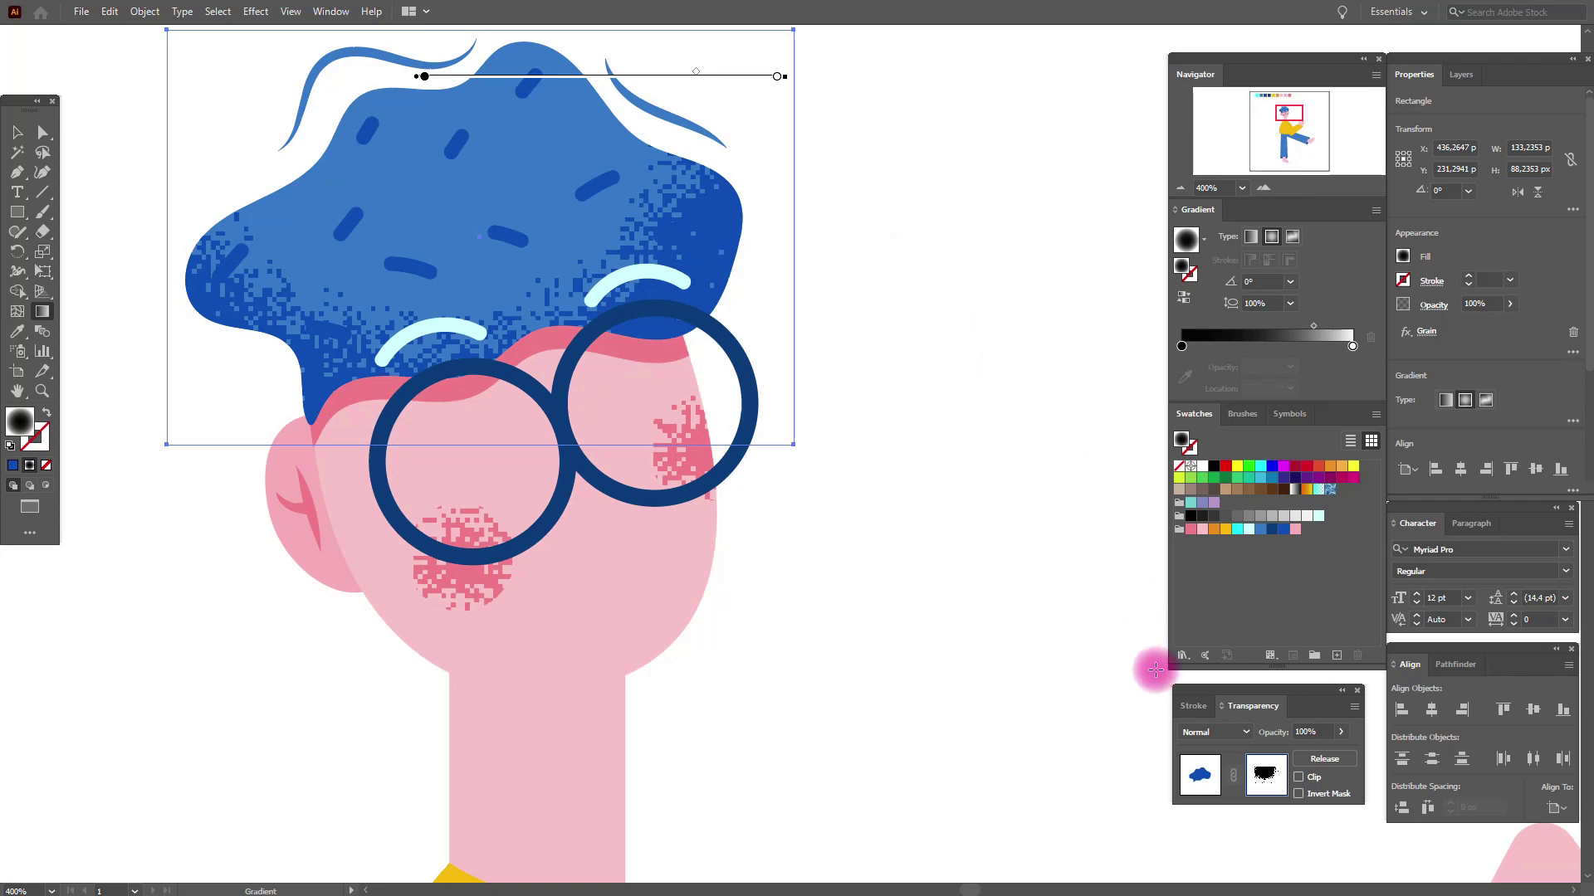
pyautogui.click(1210, 776)
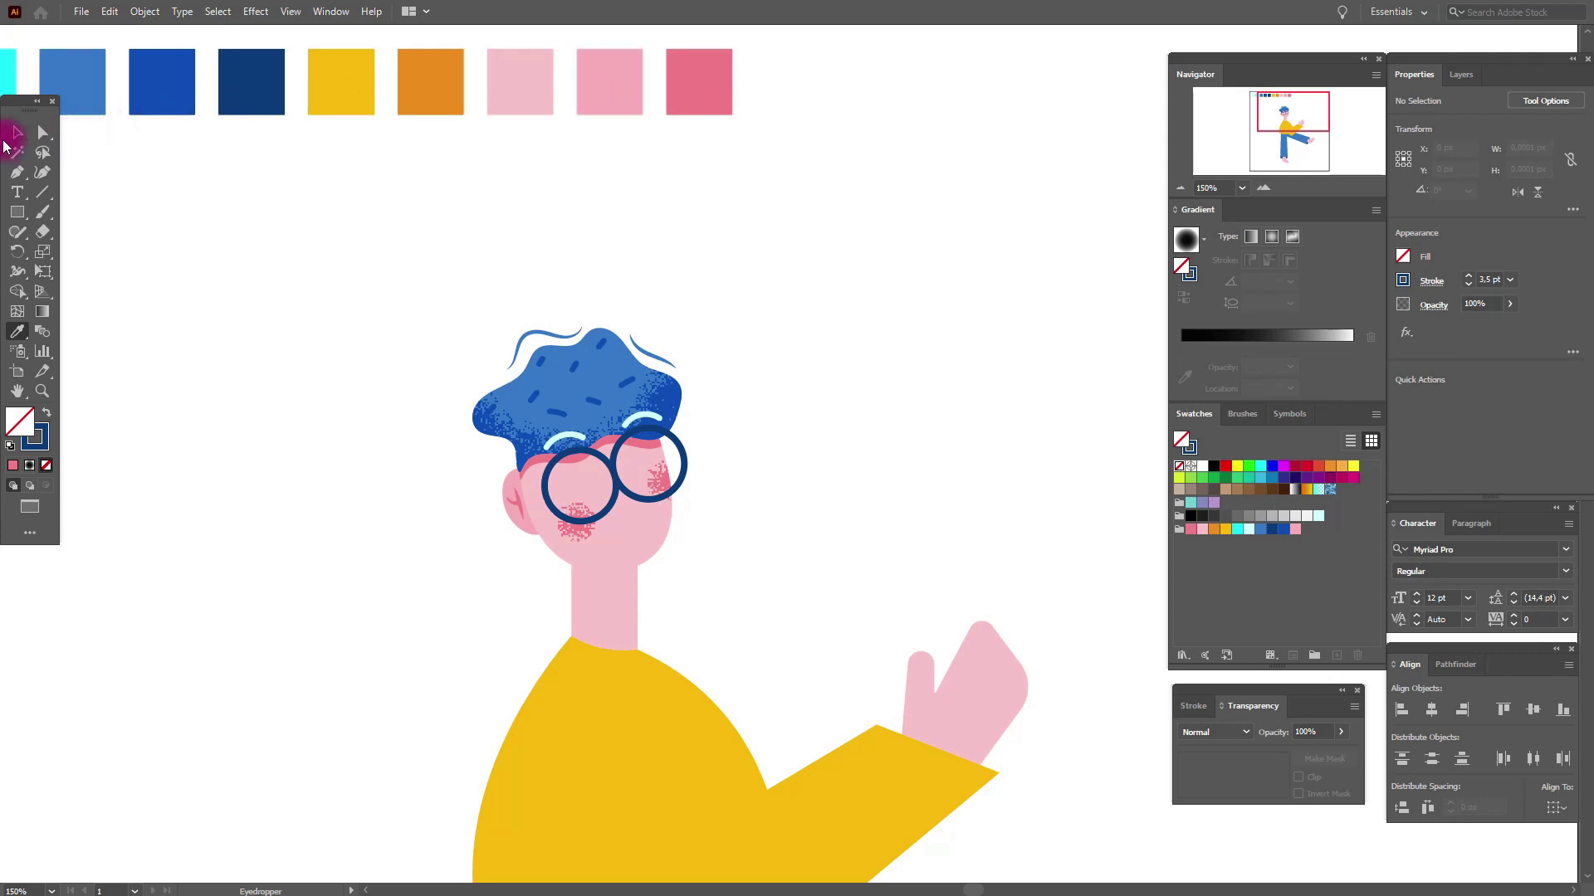
# Fill the neck with the medium pink and send it behind the face
pyautogui.click(586, 588)
pyautogui.click(18, 331)
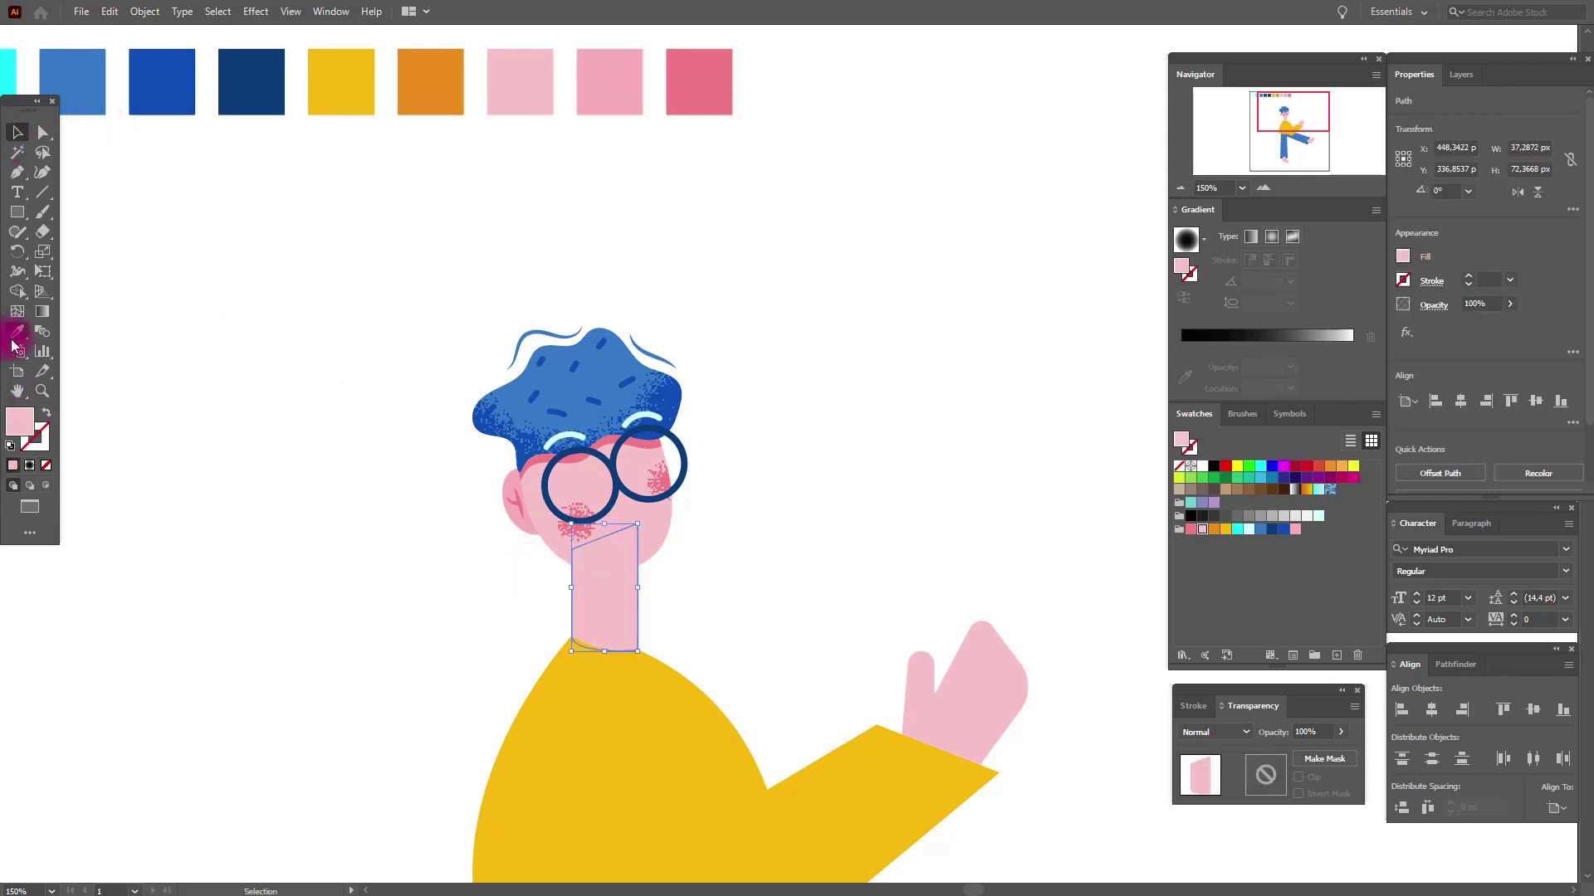
pyautogui.click(612, 88)
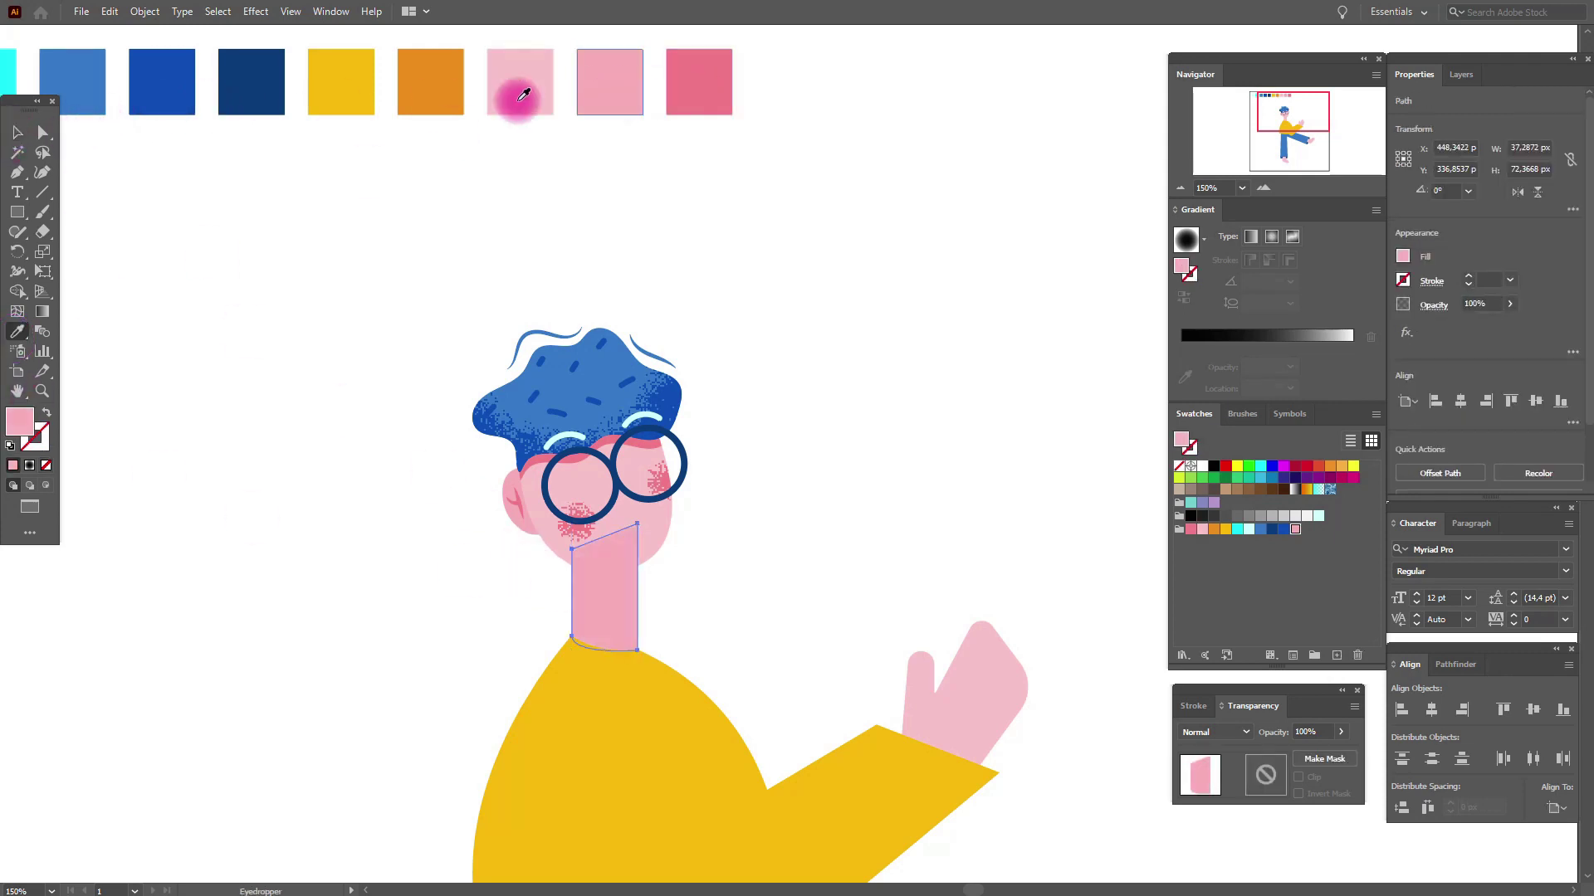
pyautogui.click(18, 132)
pyautogui.click(879, 506)
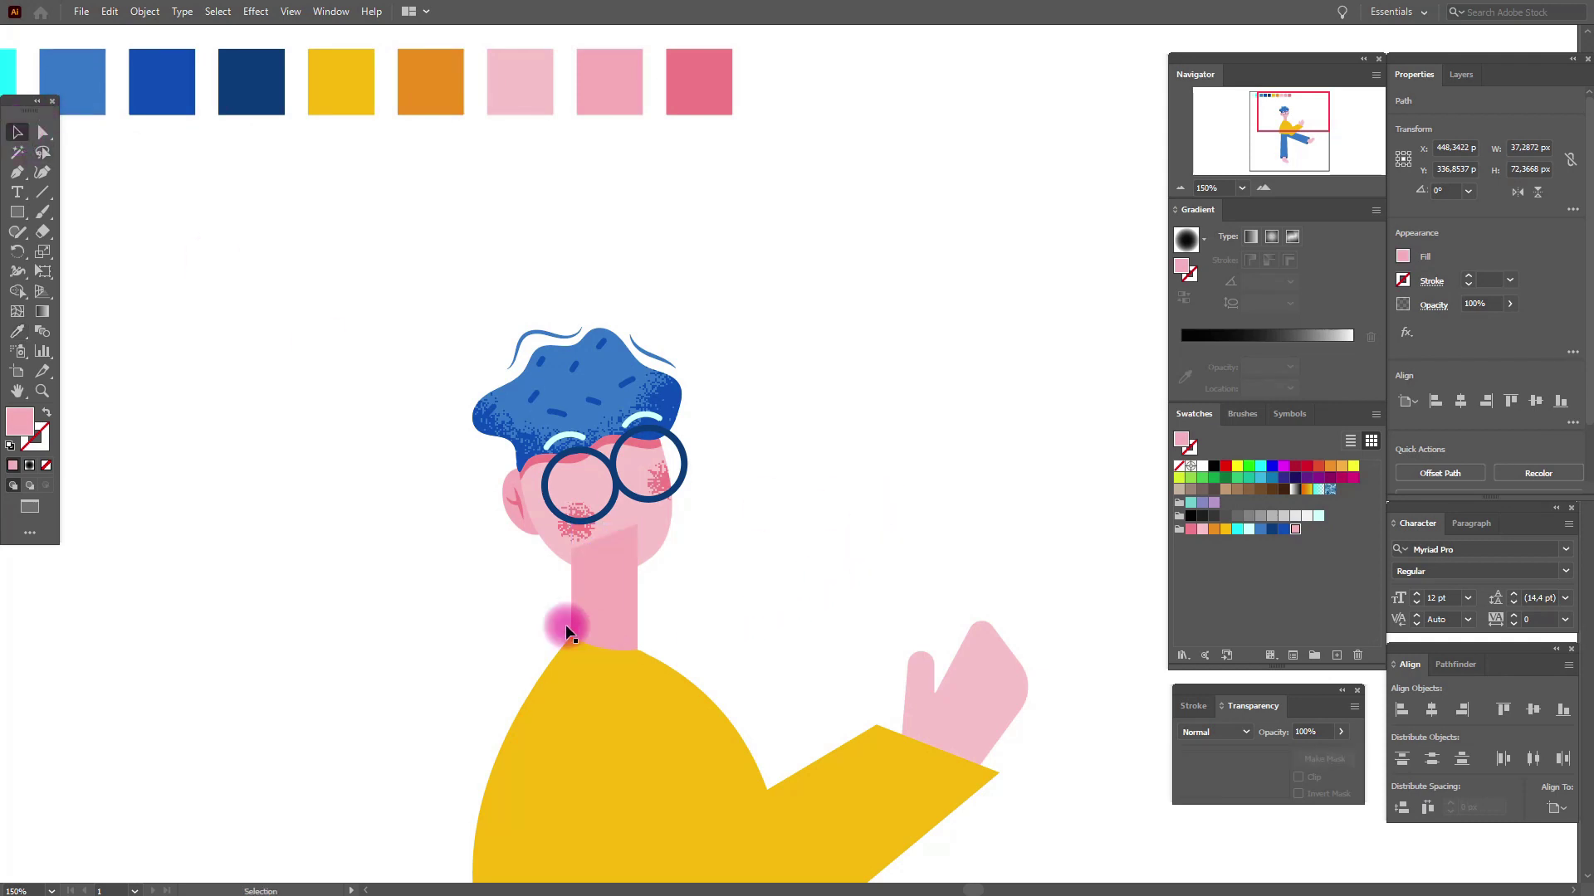
pyautogui.click(606, 624)
pyautogui.rightClick(607, 625)
pyautogui.moveTo(652, 535)
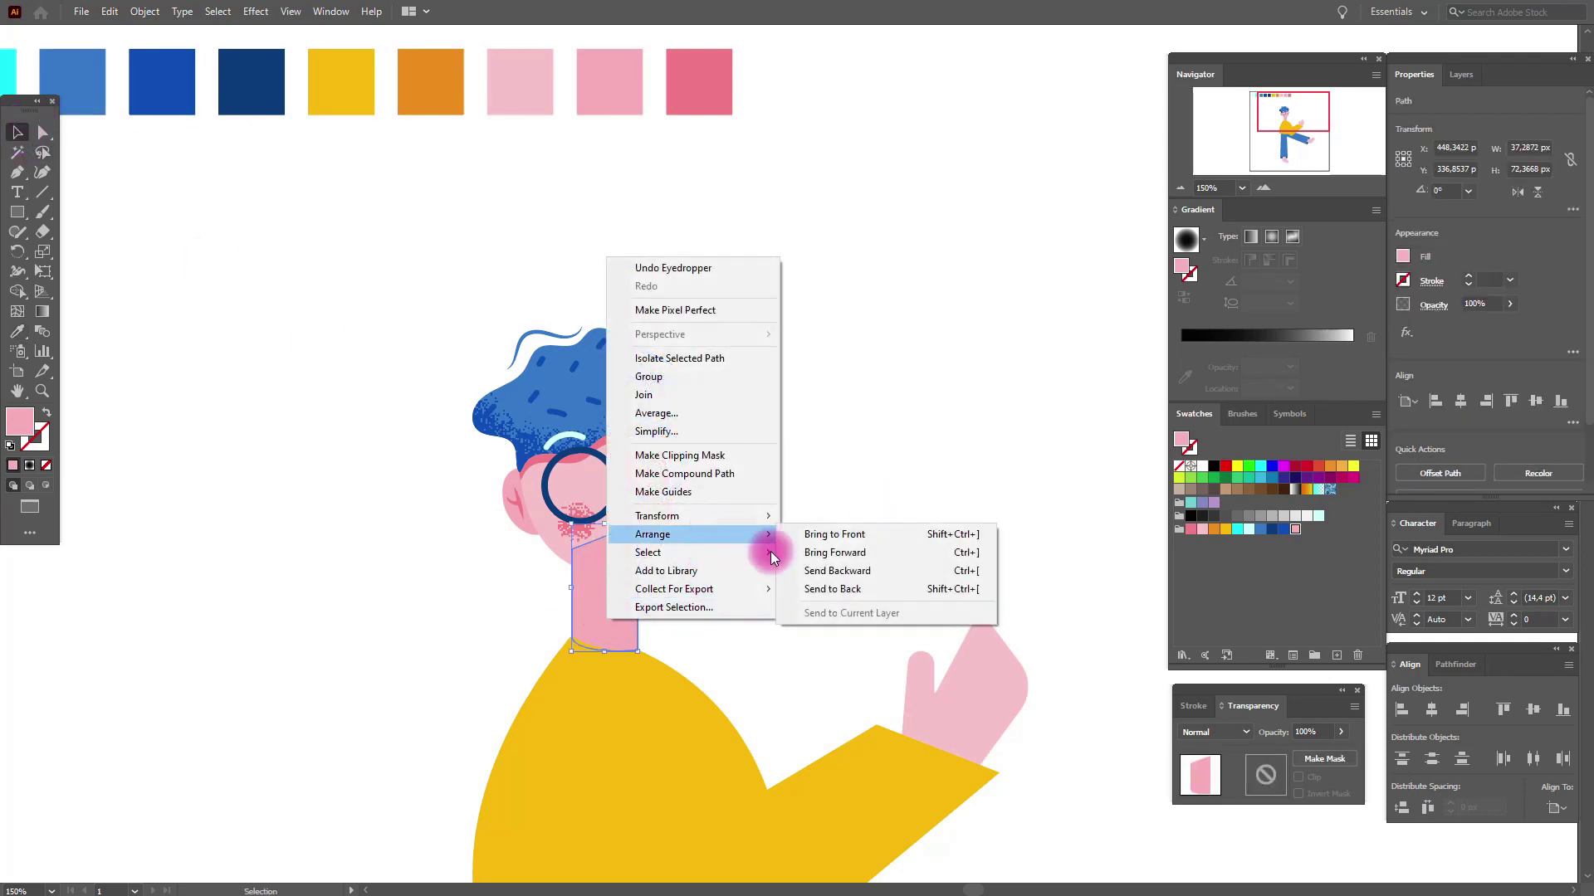
pyautogui.click(856, 593)
pyautogui.click(847, 553)
# Pen-draw a darker pink curved shadow shape under the chin across the neck
pyautogui.click(18, 331)
pyautogui.click(709, 121)
pyautogui.click(18, 174)
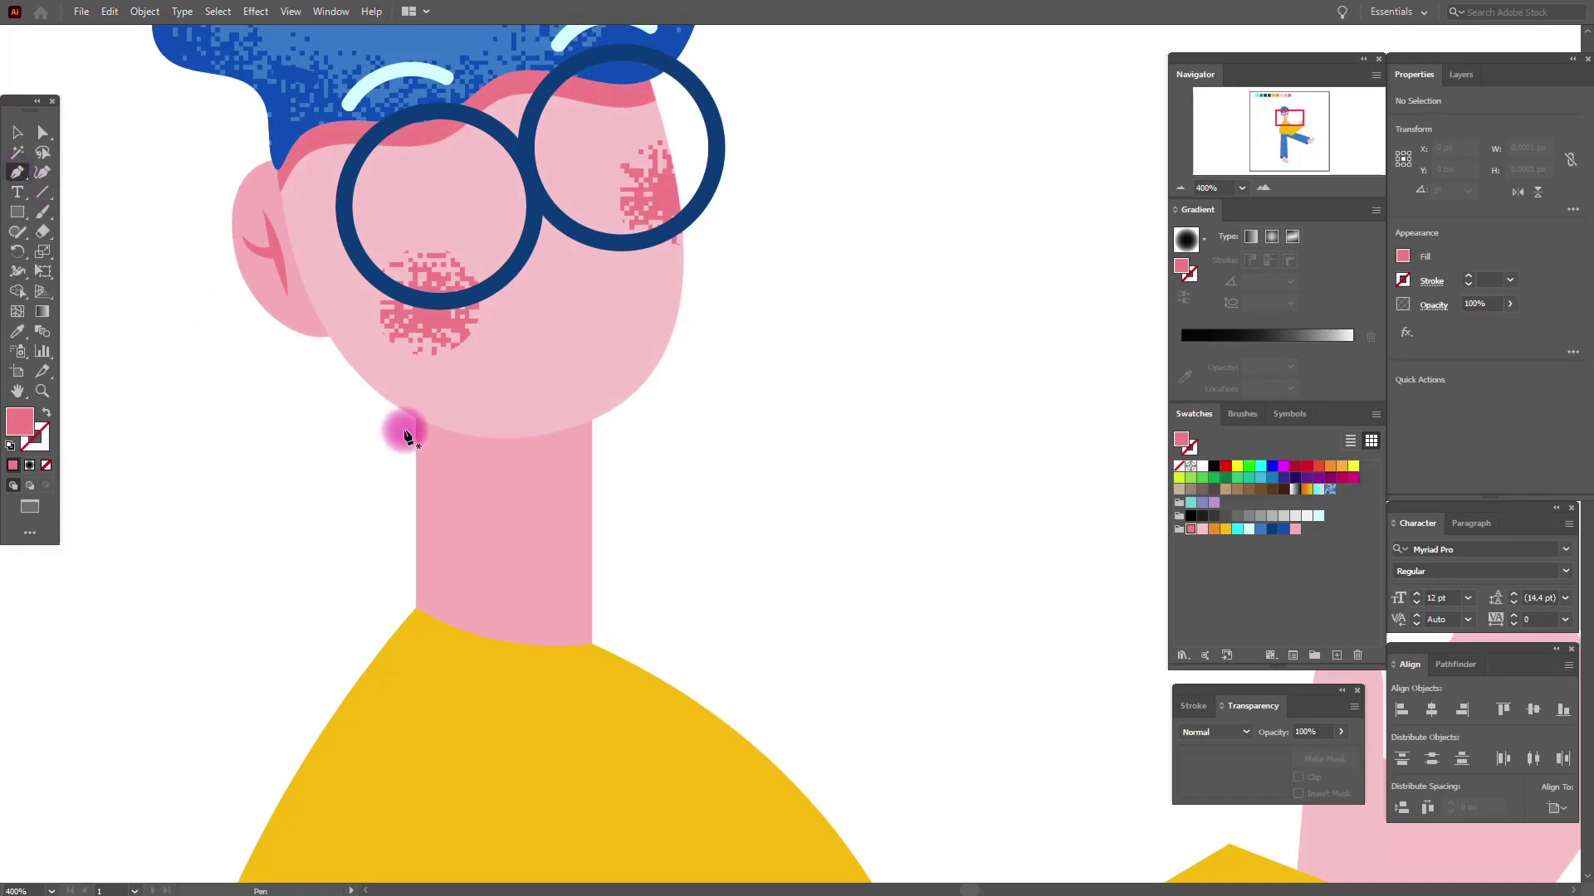
pyautogui.click(416, 417)
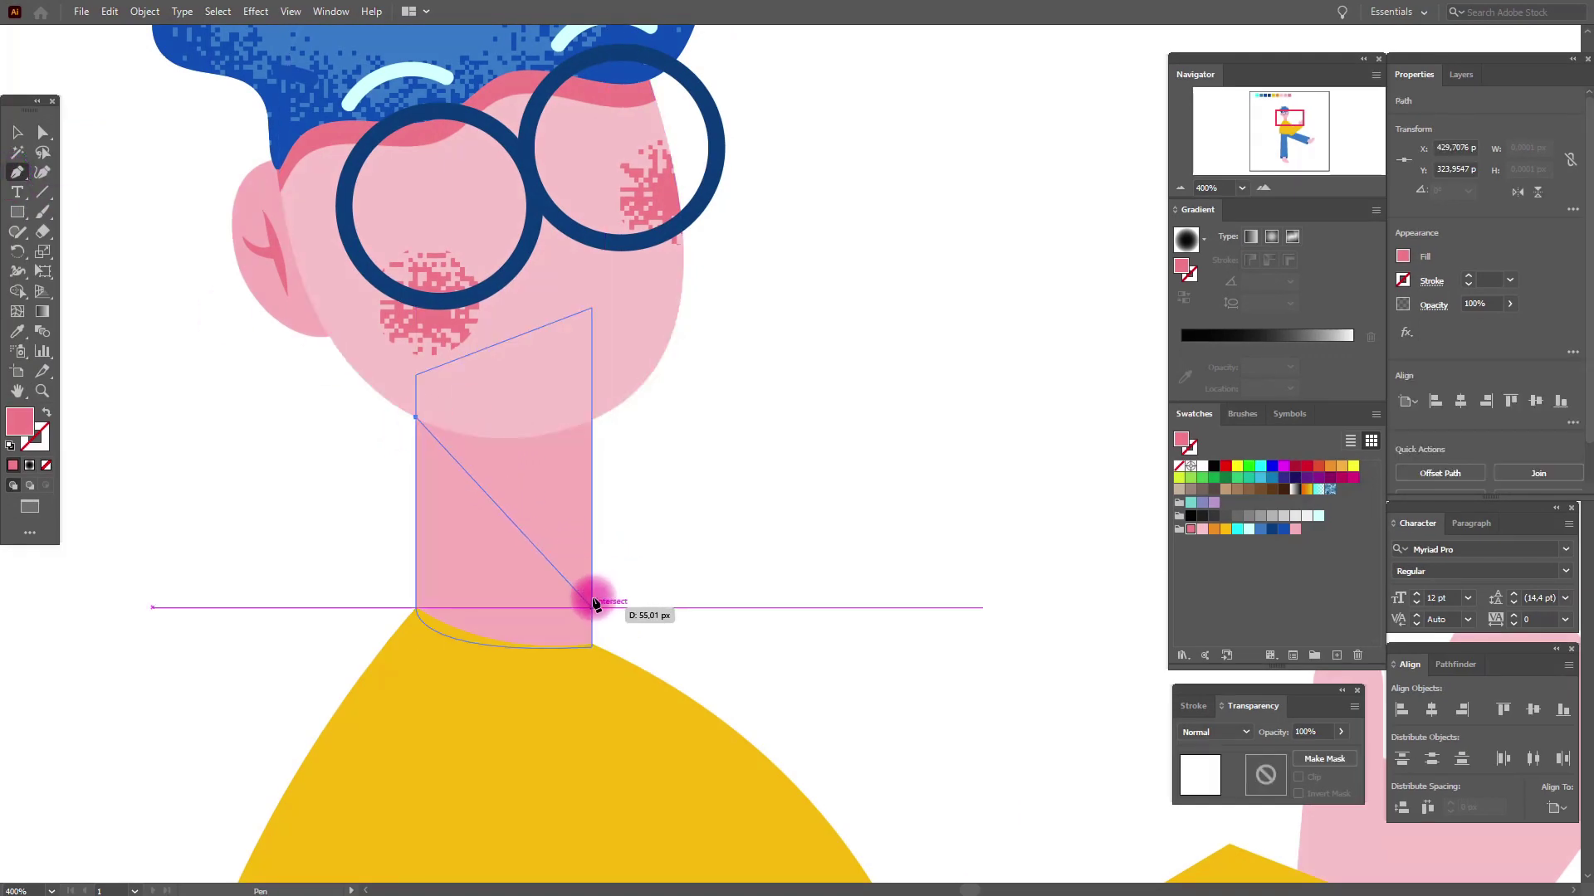
pyautogui.moveTo(592, 579)
pyautogui.mouseDown()
pyautogui.moveTo(719, 610)
pyautogui.moveTo(726, 629)
pyautogui.mouseUp()
pyautogui.click(592, 578)
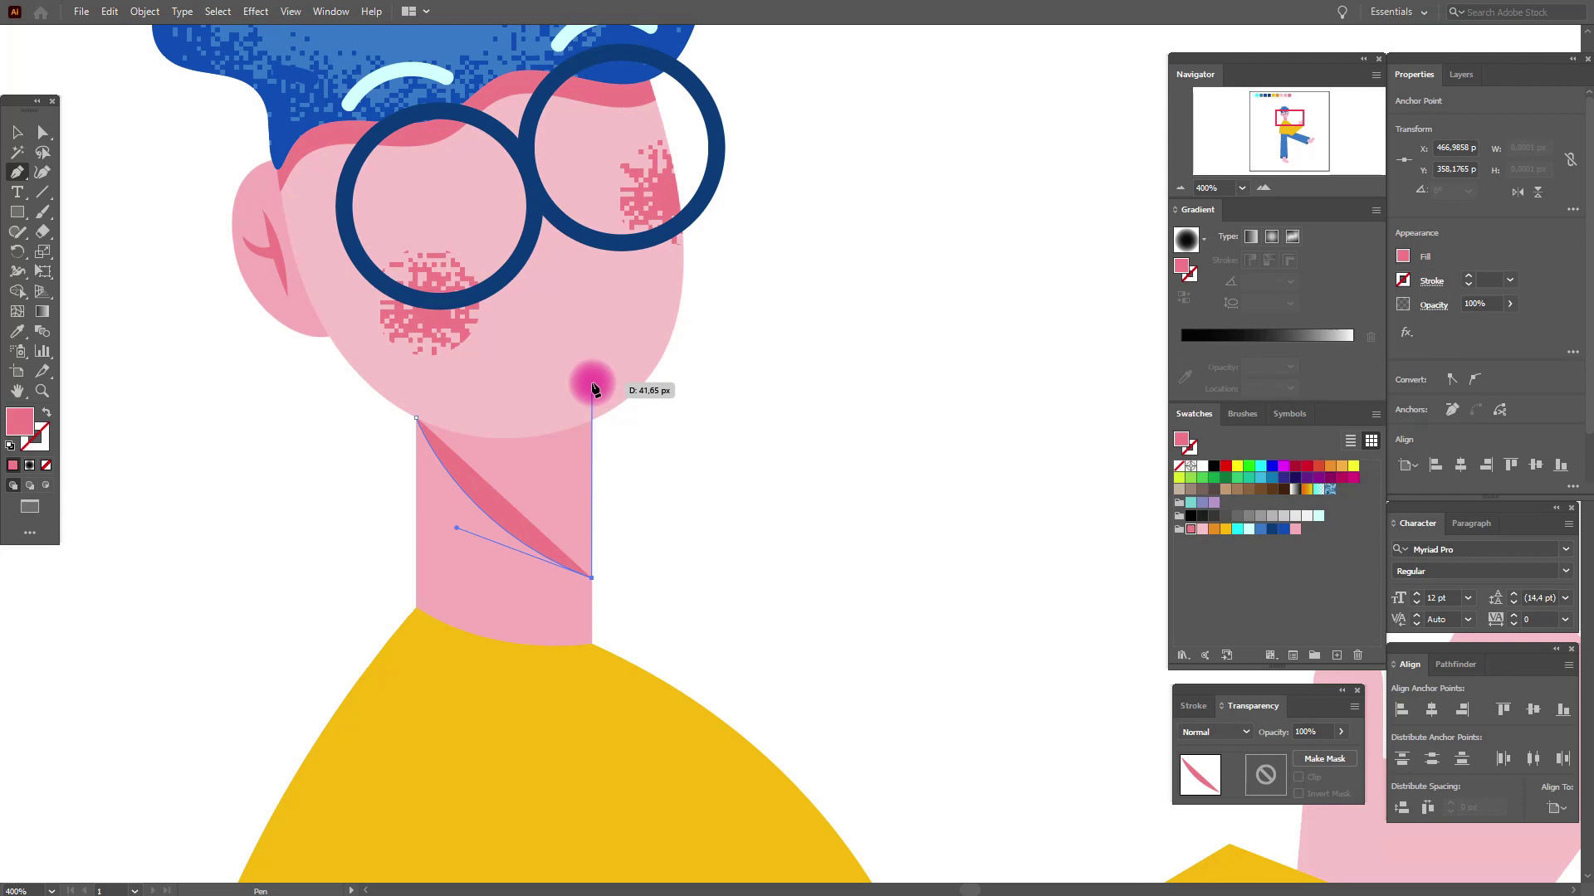
pyautogui.click(591, 380)
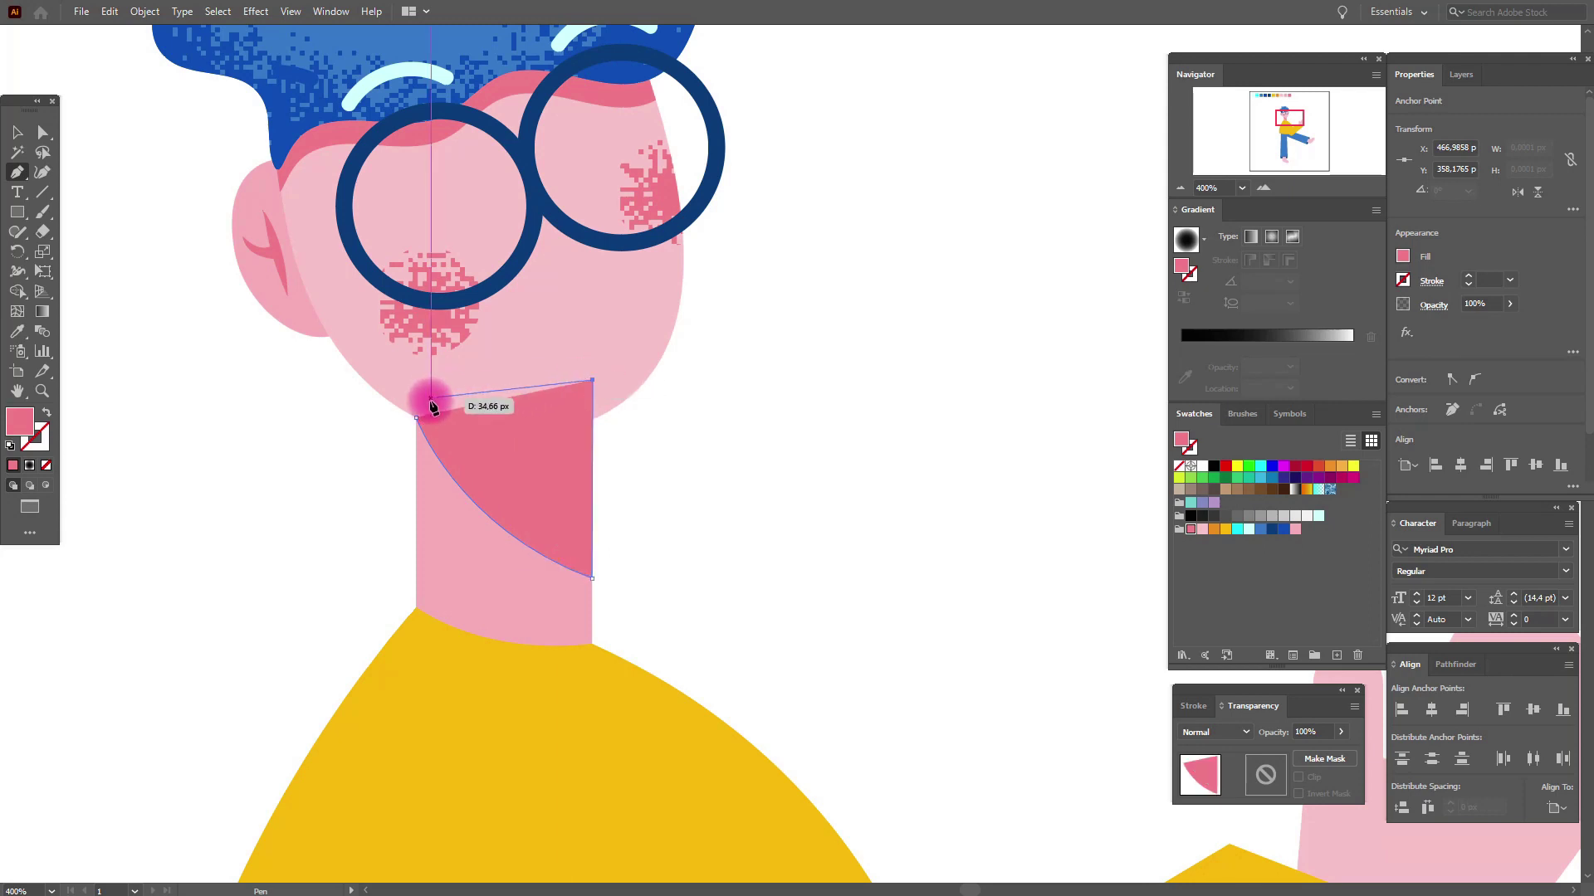
# Send the neck shadow and neck together behind the head
pyautogui.click(17, 133)
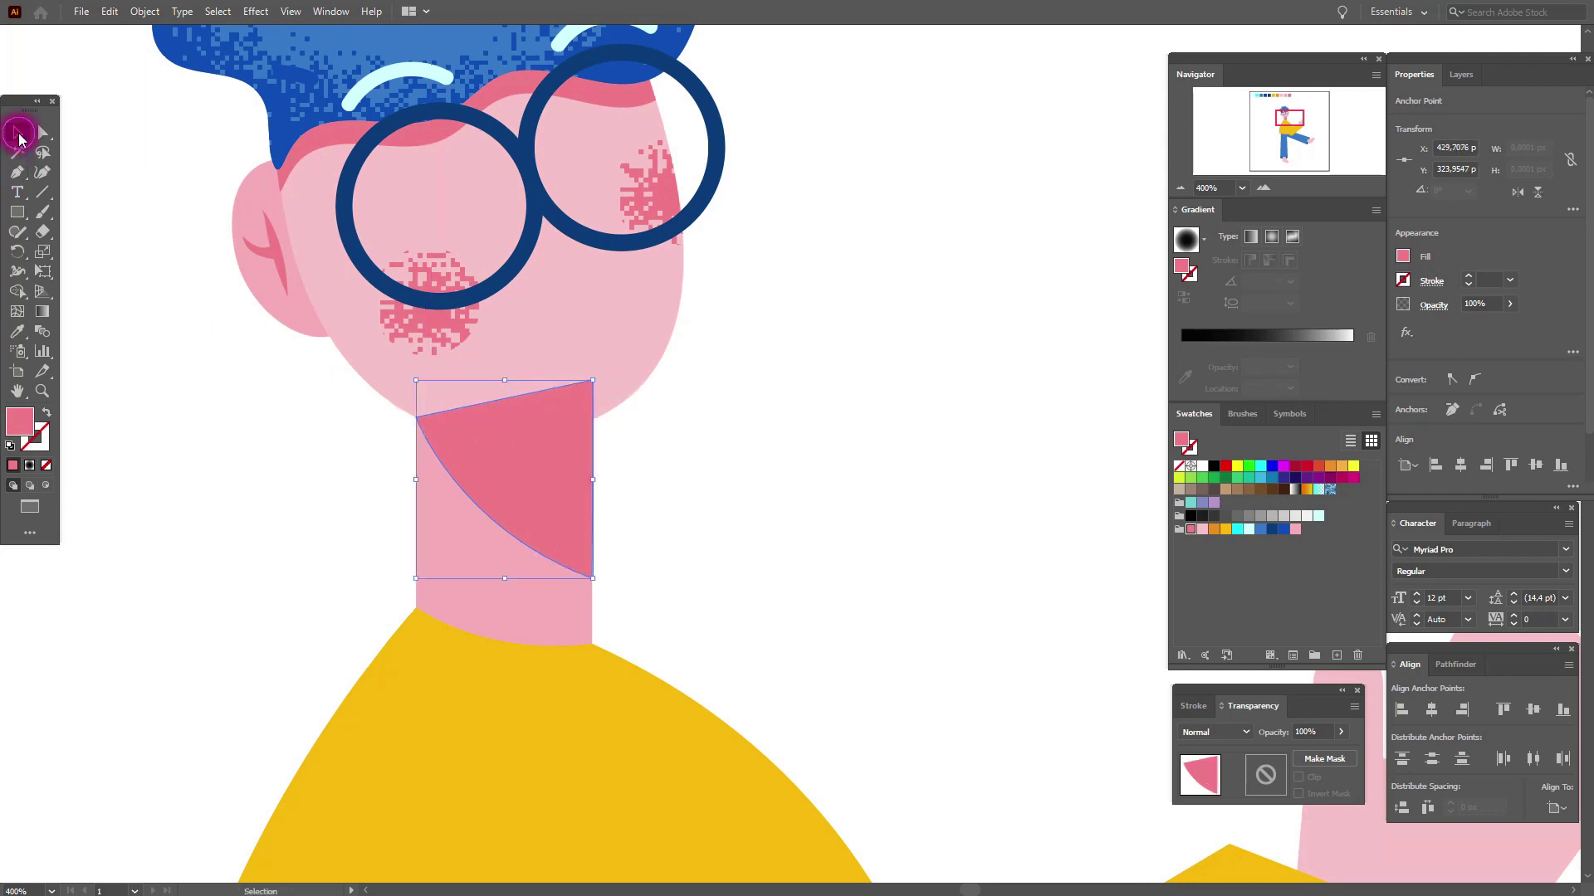
pyautogui.click(433, 512)
pyautogui.keyDown('shift'); pyautogui.click(433, 513); pyautogui.keyUp('shift')
pyautogui.rightClick(581, 516)
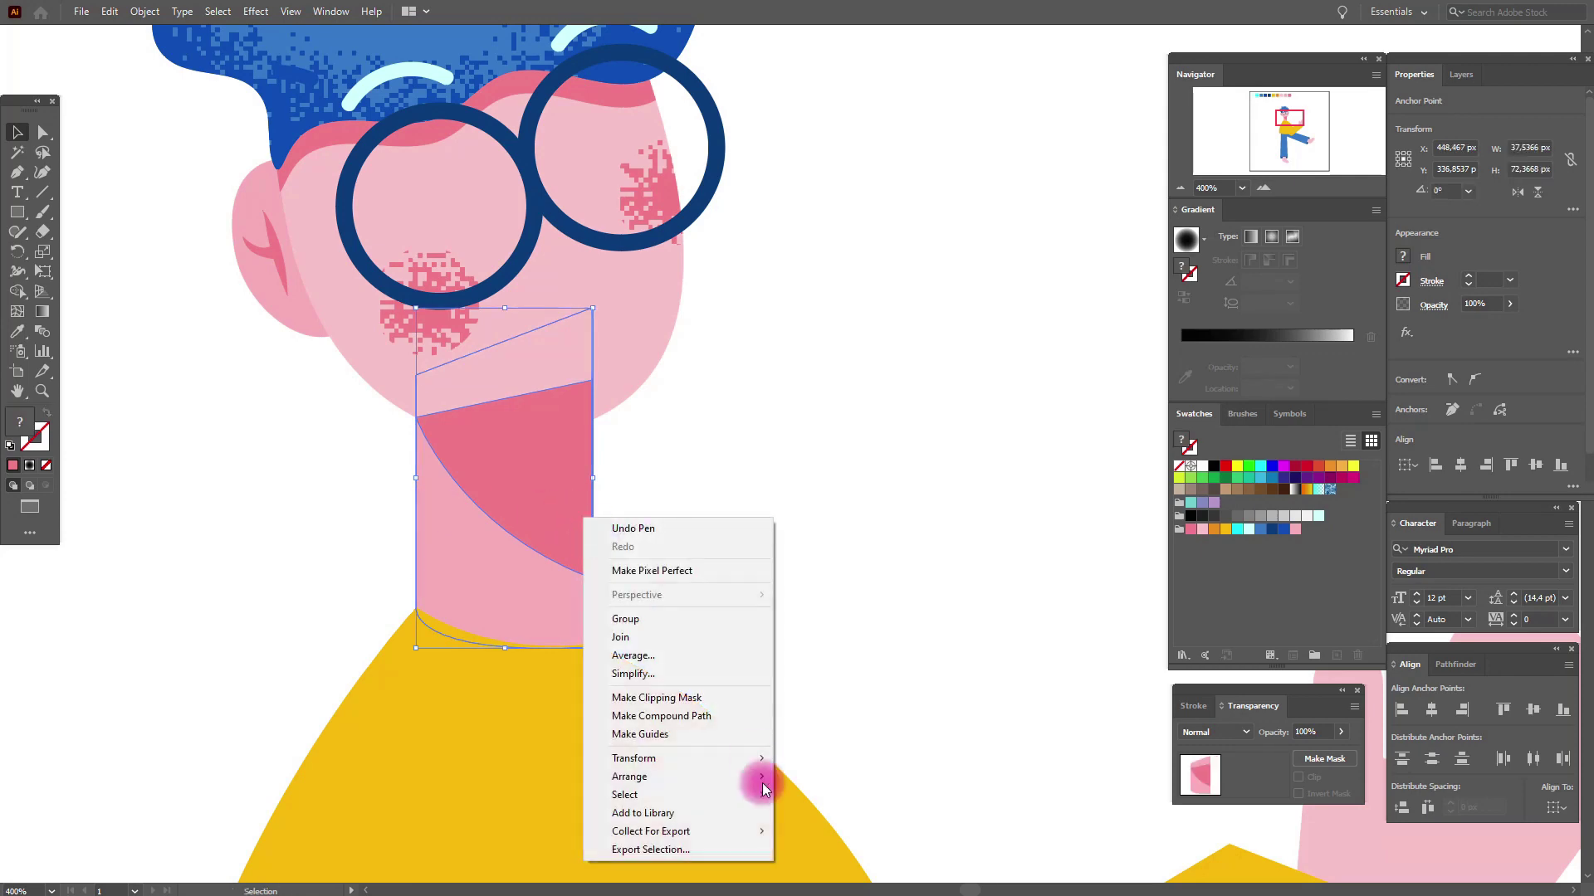
pyautogui.click(838, 831)
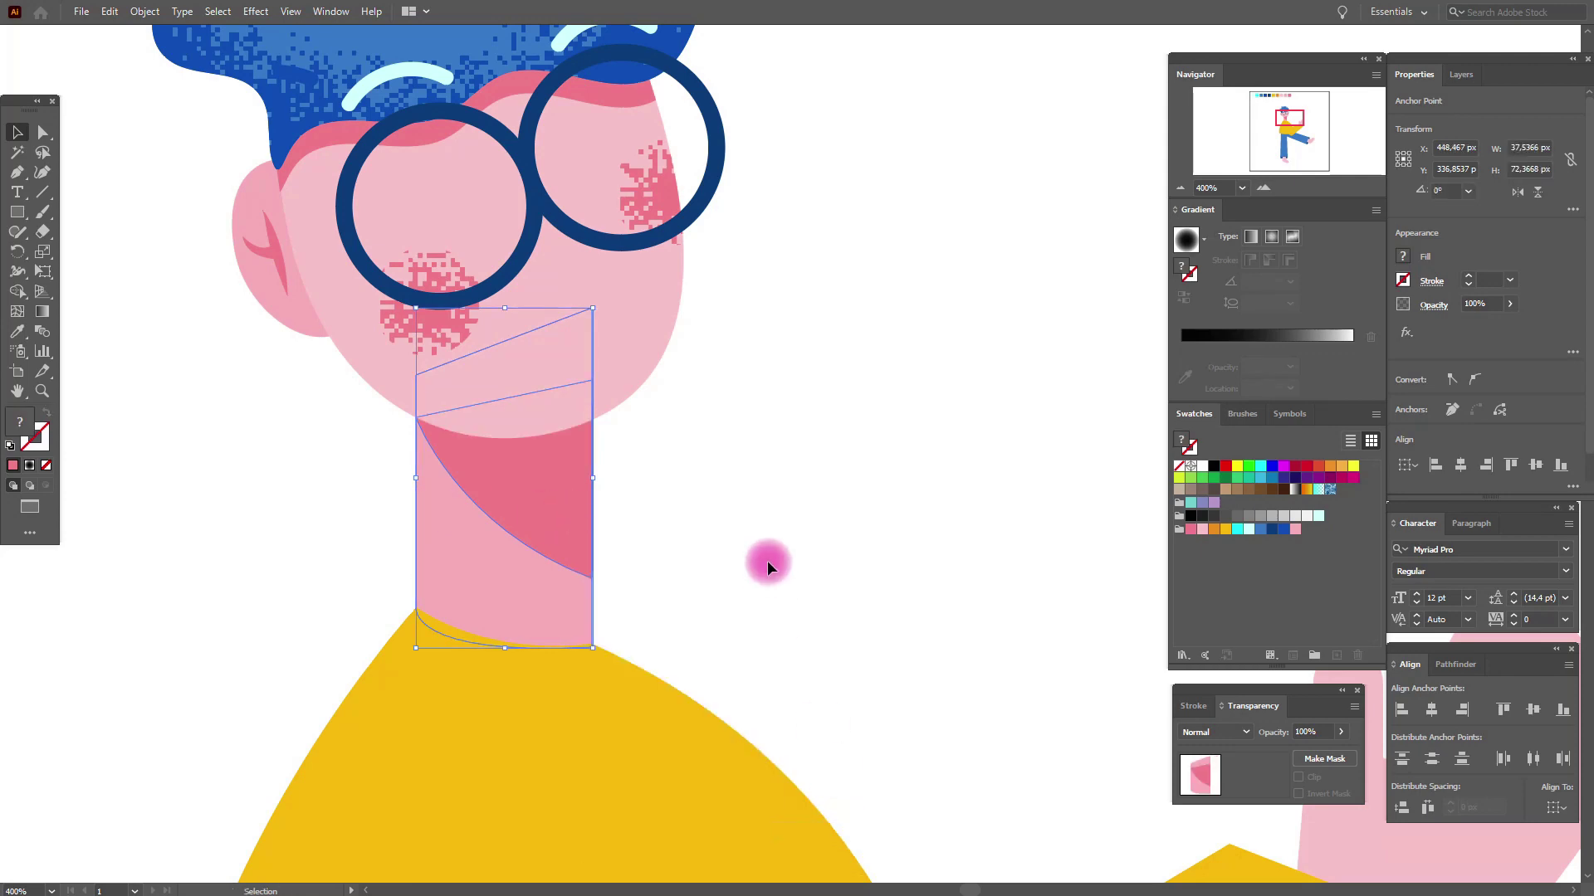
pyautogui.click(767, 560)
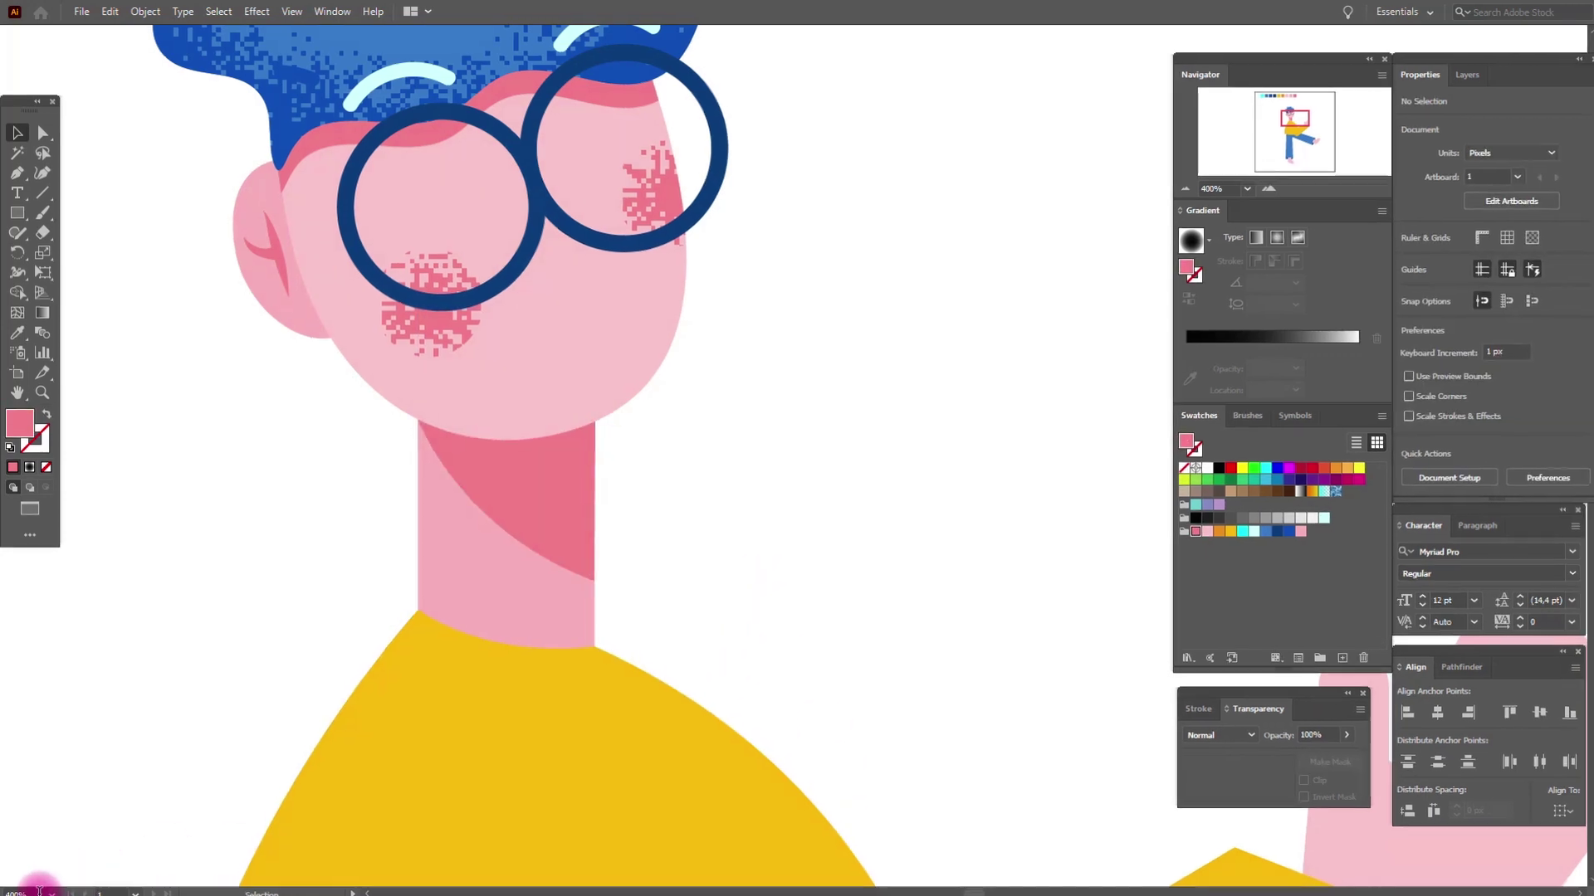
# Fill the arm black to reveal its outline, then set the fill colour to orange
pyautogui.hotkey('ctrl', '1')
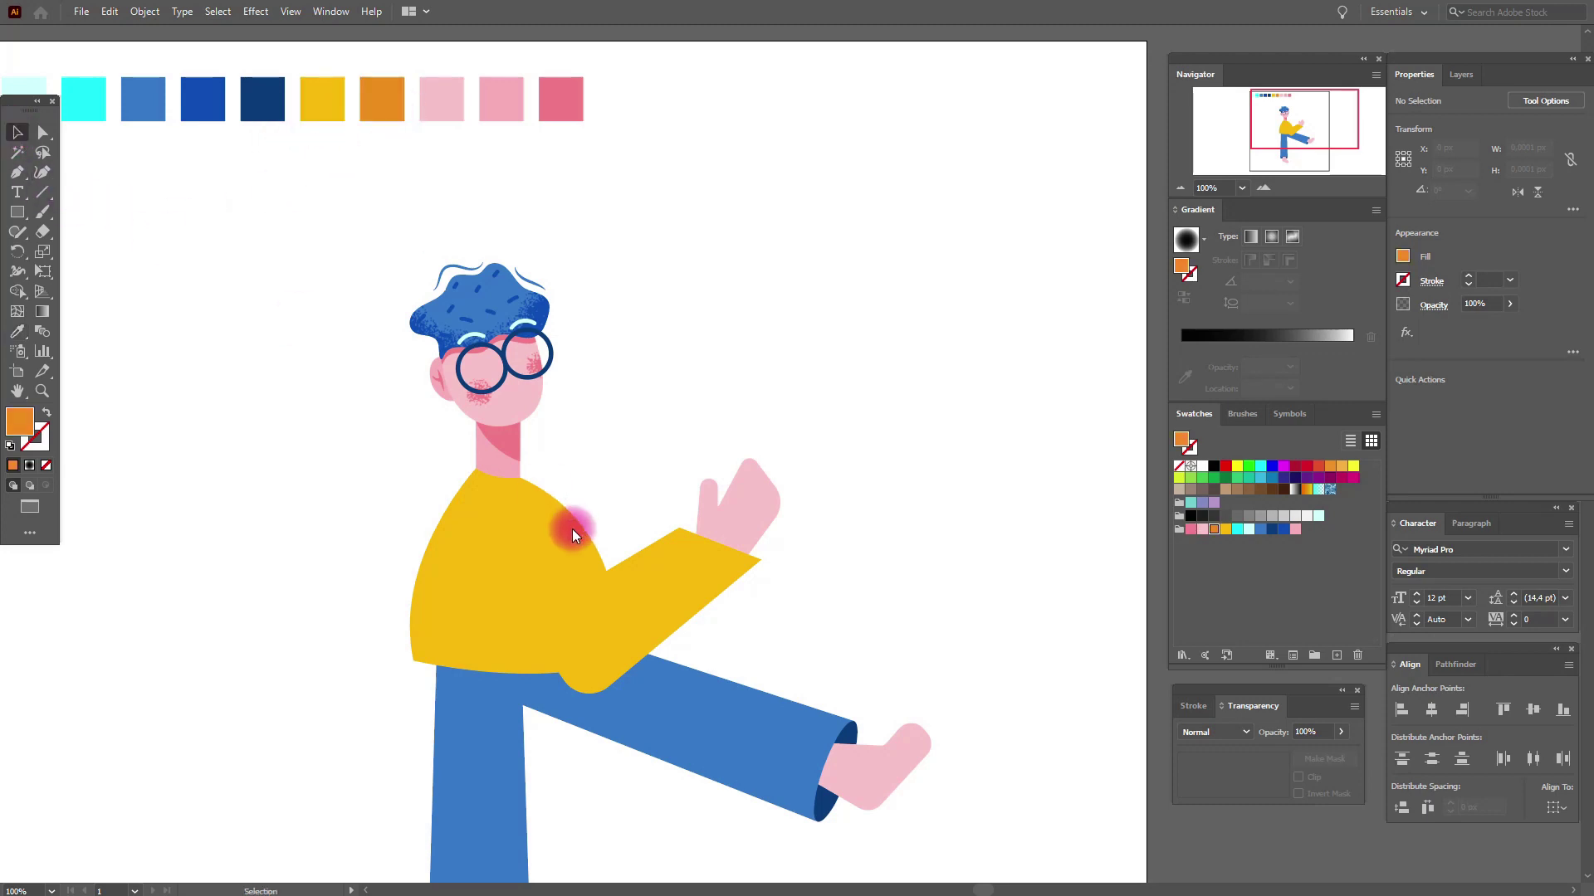
pyautogui.click(581, 591)
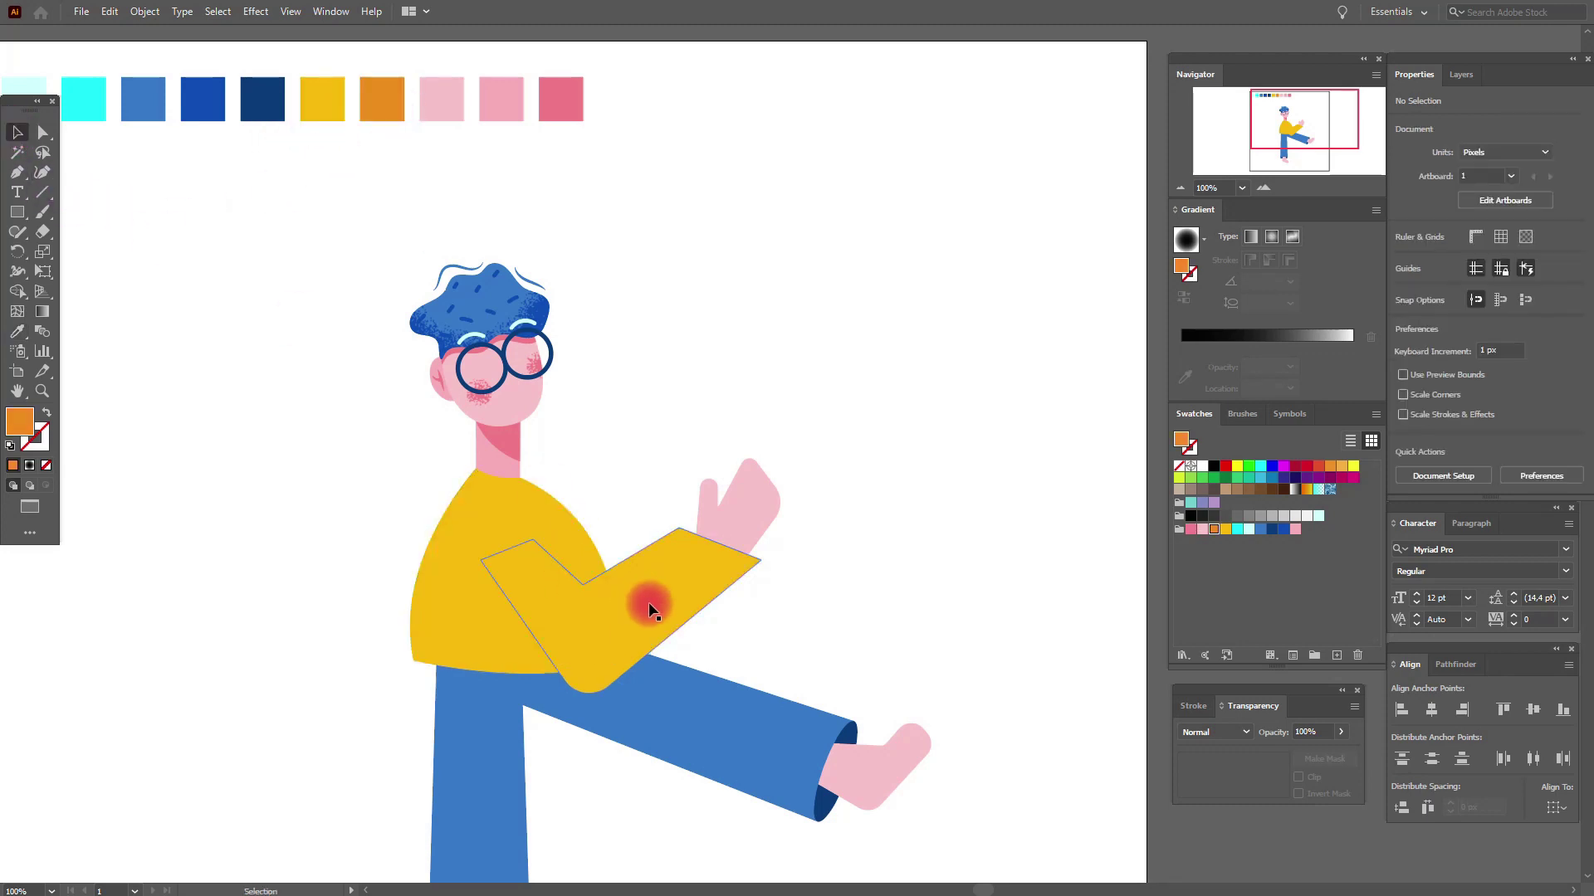
pyautogui.click(1215, 467)
pyautogui.click(1062, 496)
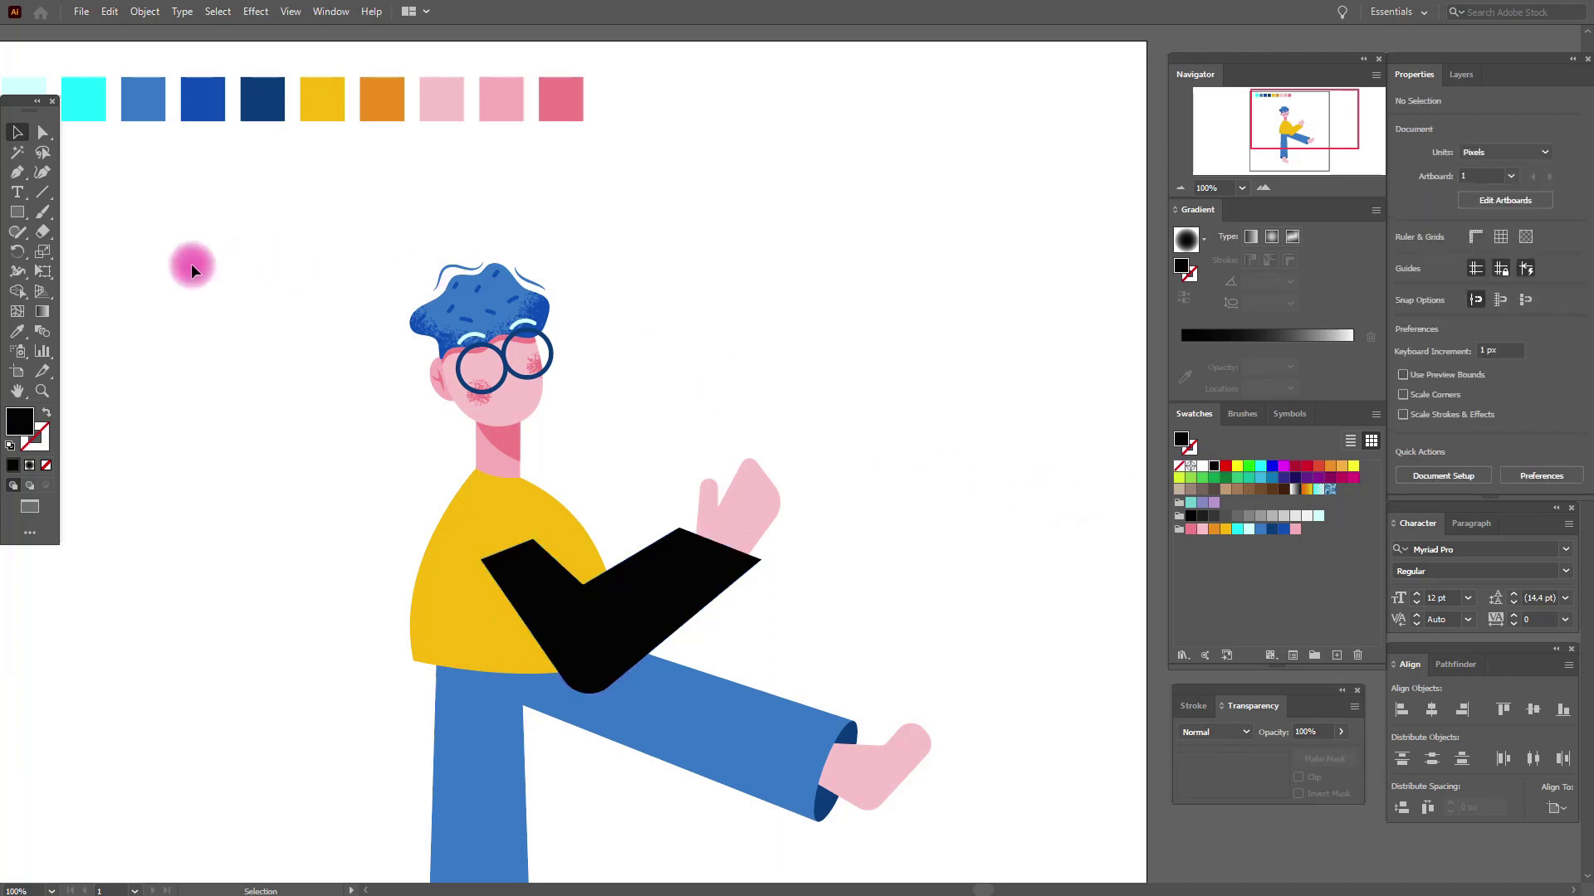
pyautogui.click(382, 98)
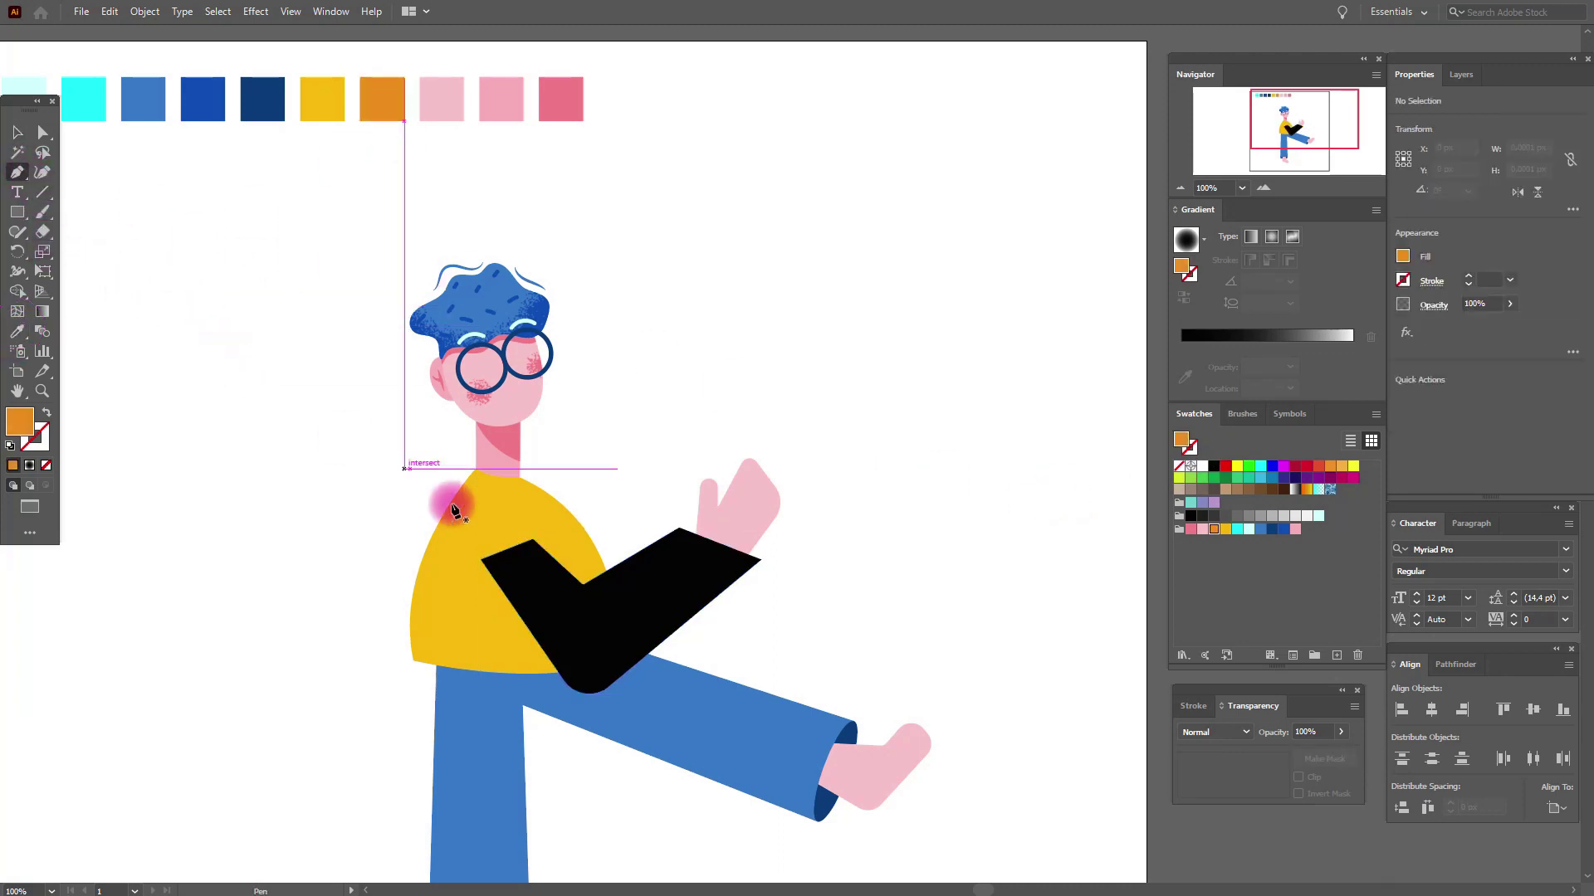
# Draw a closed orange shading wedge running from the arm corner down to the shirt hem
pyautogui.click(485, 567)
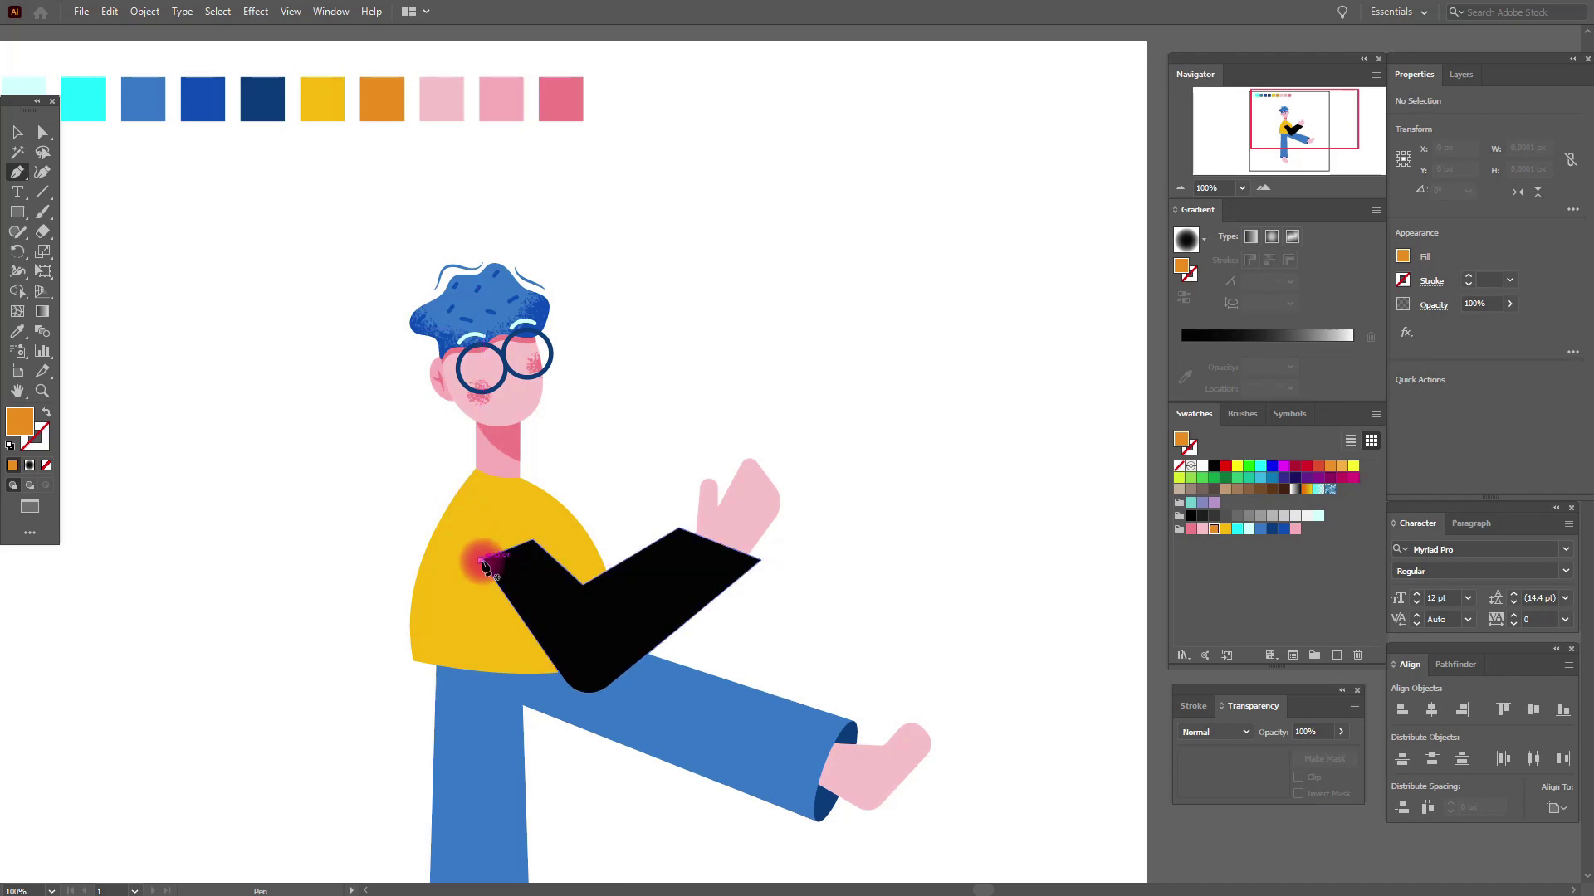
pyautogui.click(568, 677)
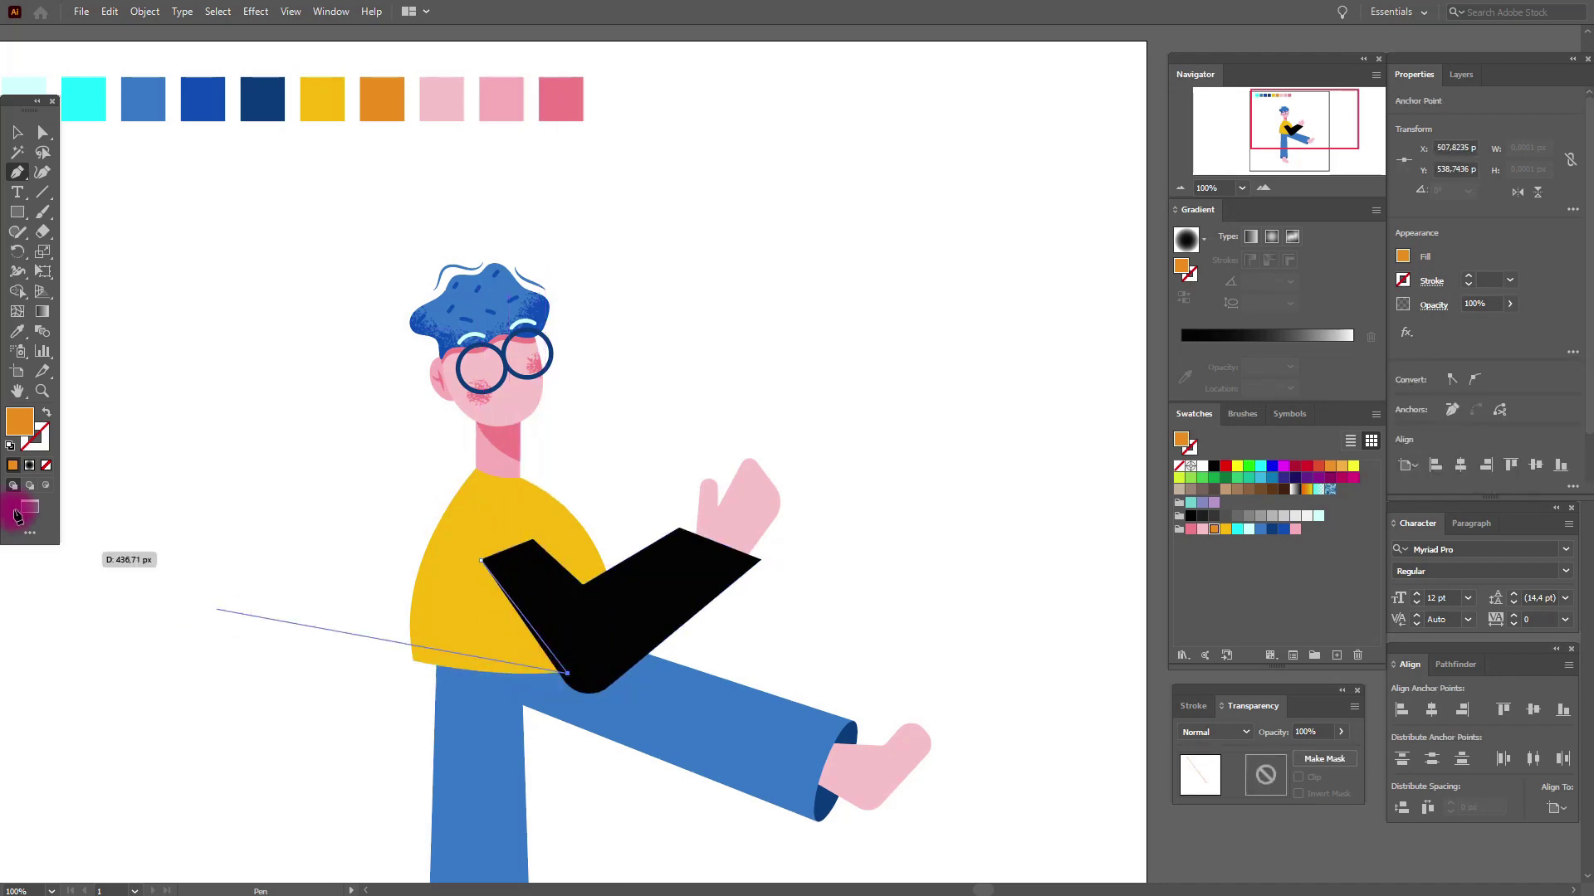
pyautogui.click(42, 393)
pyautogui.hotkey('ctrl', '+')
pyautogui.hotkey('ctrl', '+')
pyautogui.hotkey('ctrl', '+')
pyautogui.click(17, 172)
pyautogui.click(779, 664)
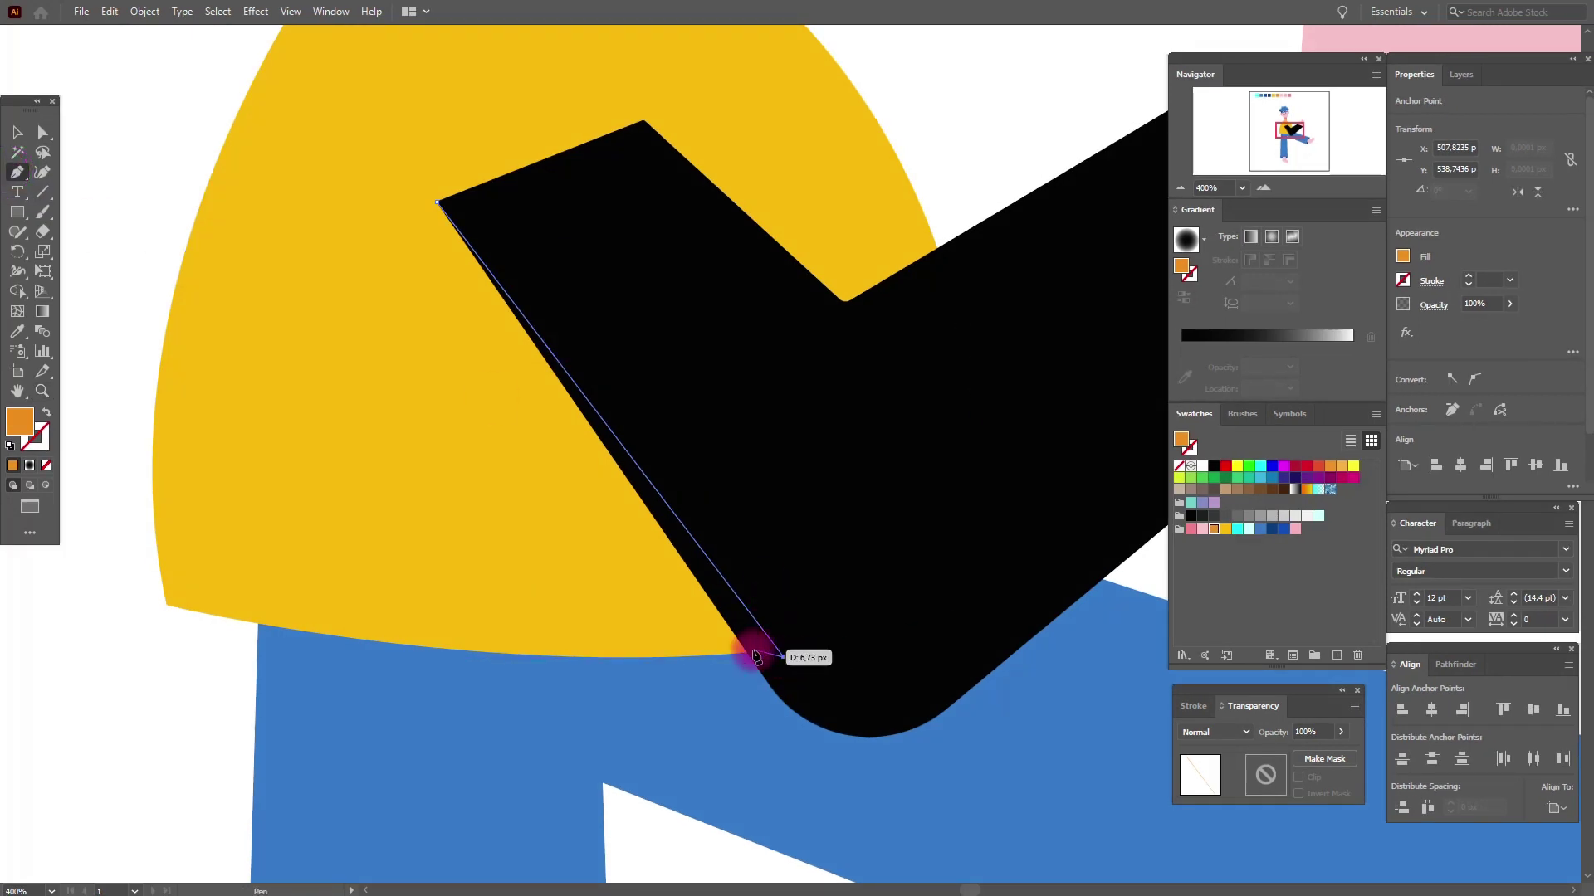
pyautogui.click(749, 658)
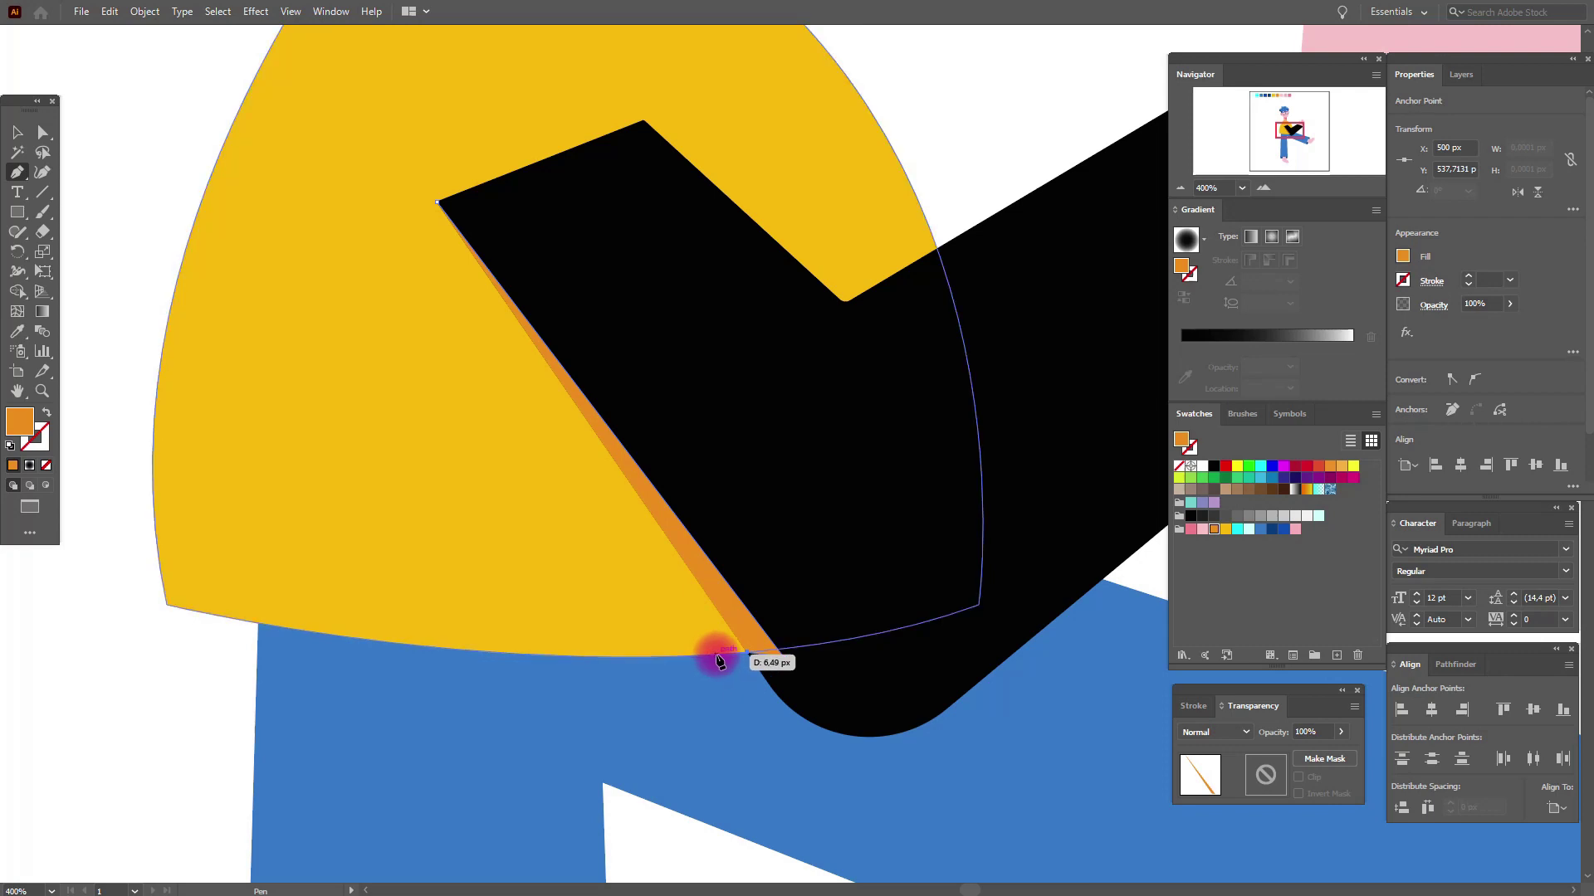
pyautogui.click(715, 654)
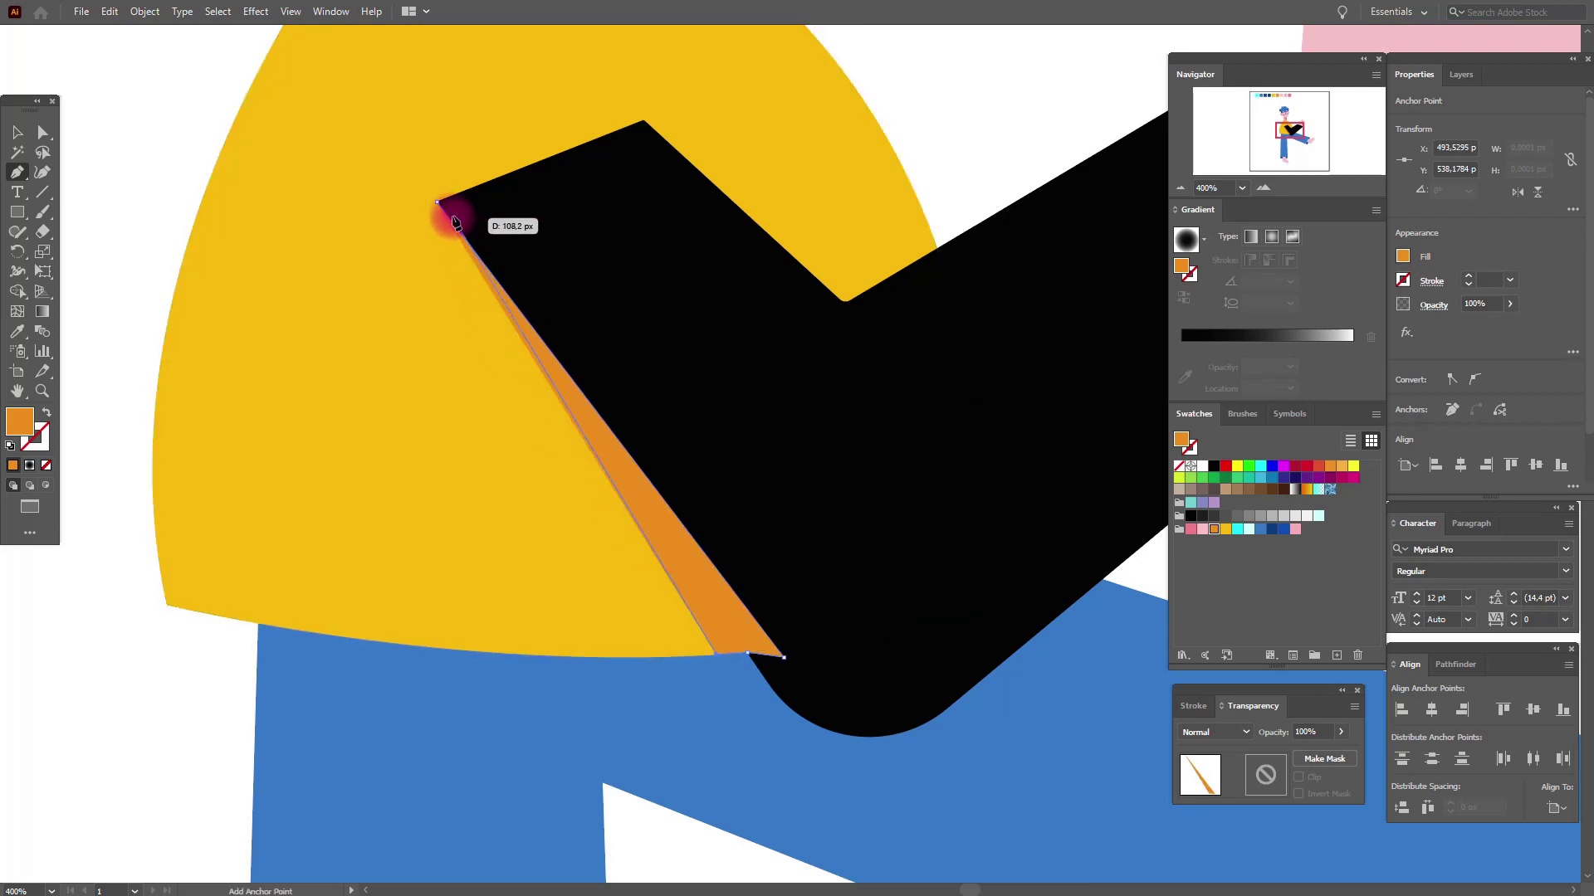
pyautogui.click(15, 137)
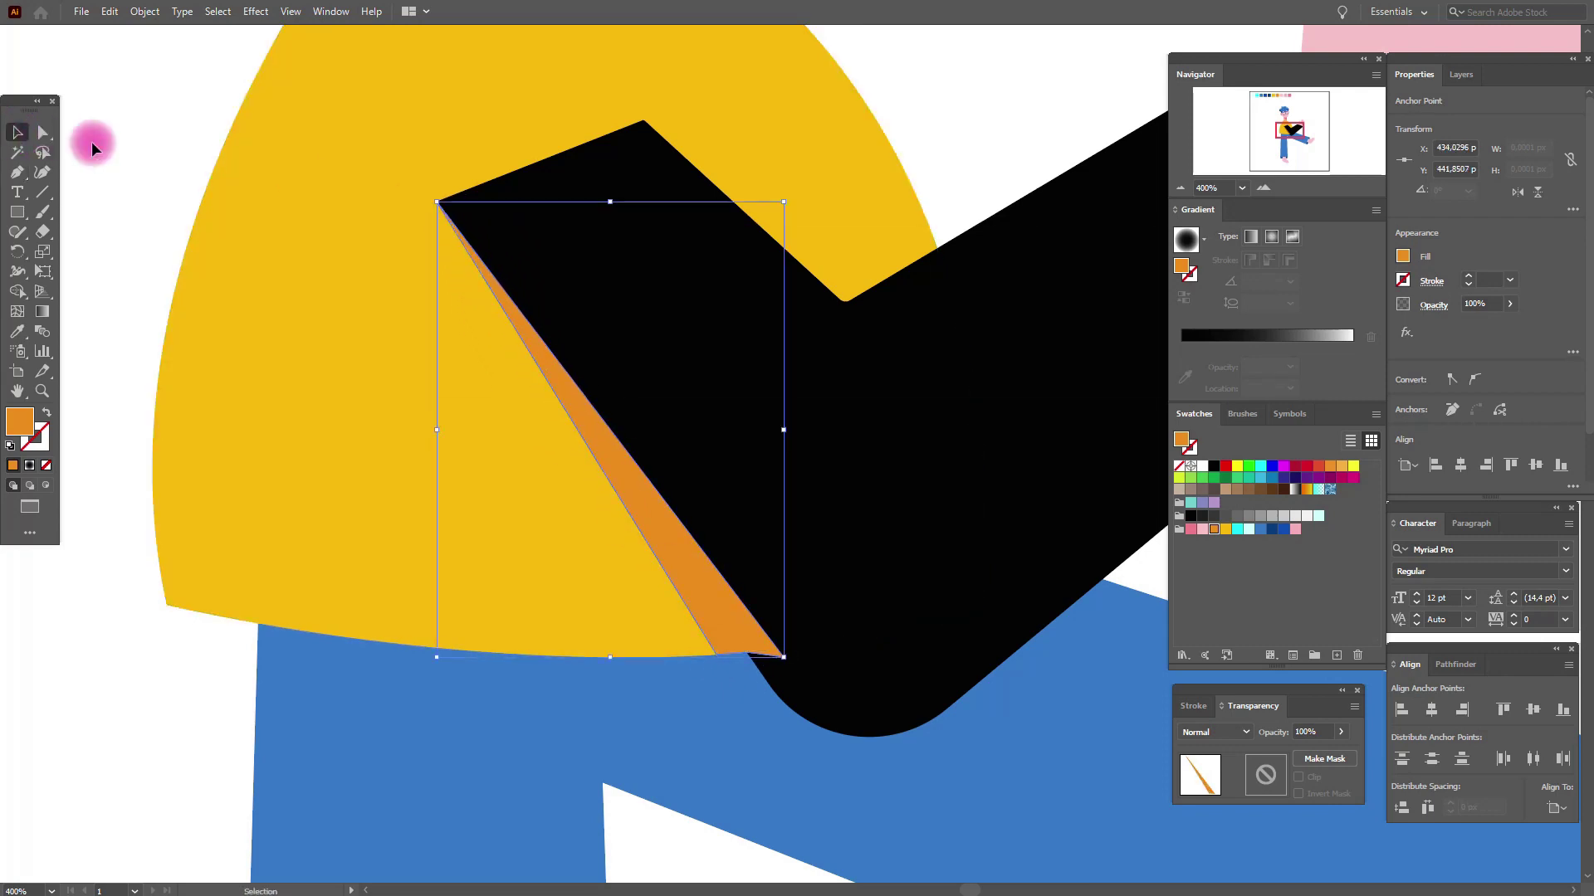
# Bring the black sleeve to the front, over the orange wedge
pyautogui.click(89, 142)
pyautogui.click(740, 399)
pyautogui.rightClick(746, 401)
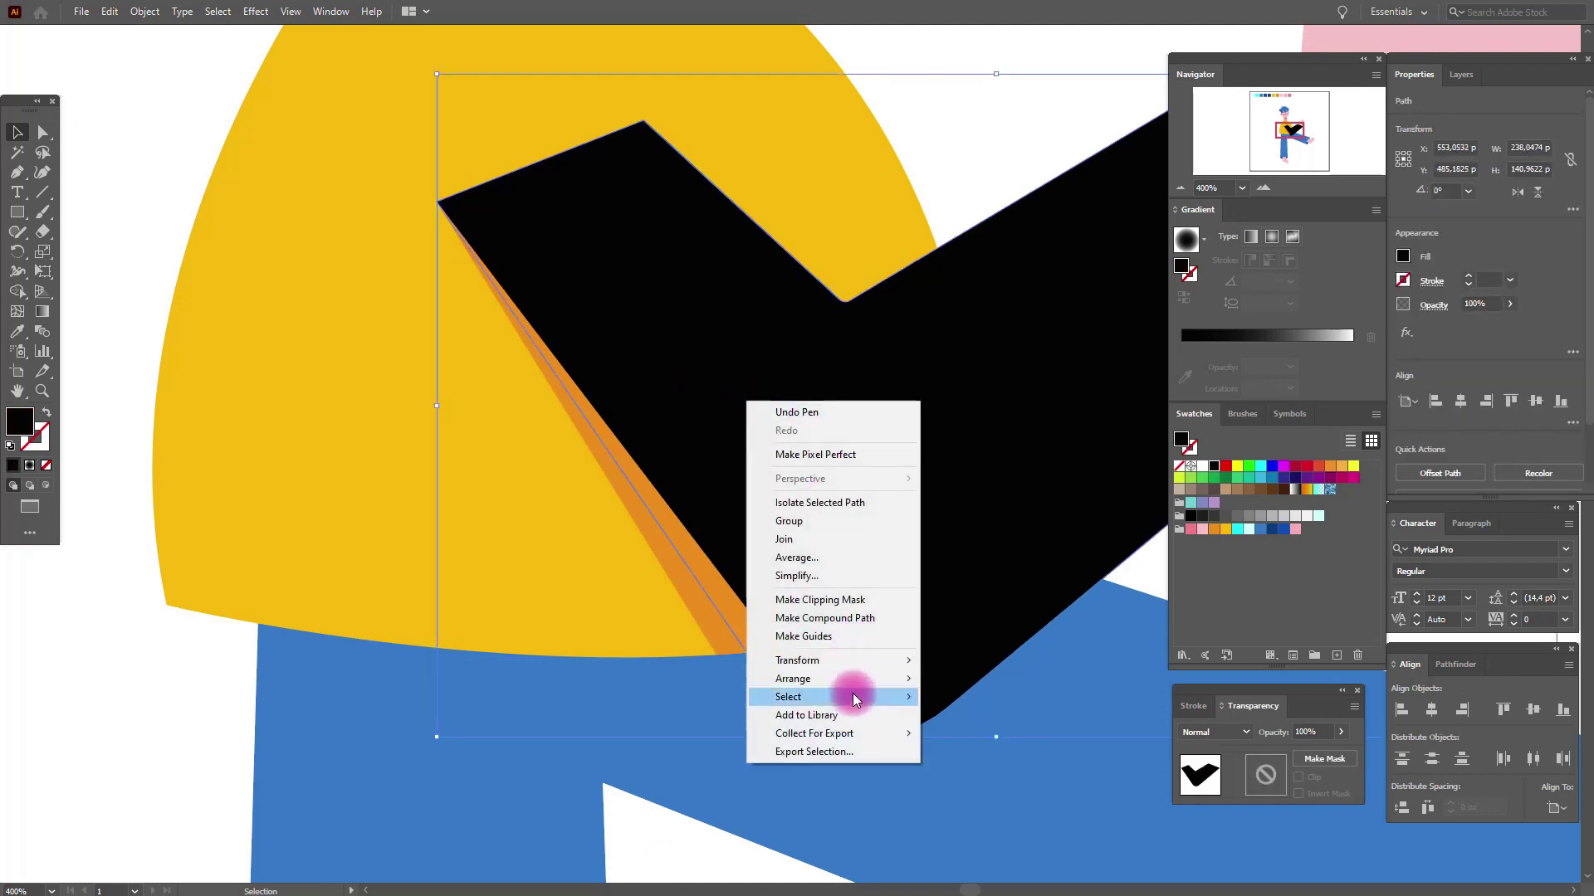
pyautogui.click(1014, 679)
# Move the orange wedge's corner anchor onto the yellow shirt edge
pyautogui.click(20, 334)
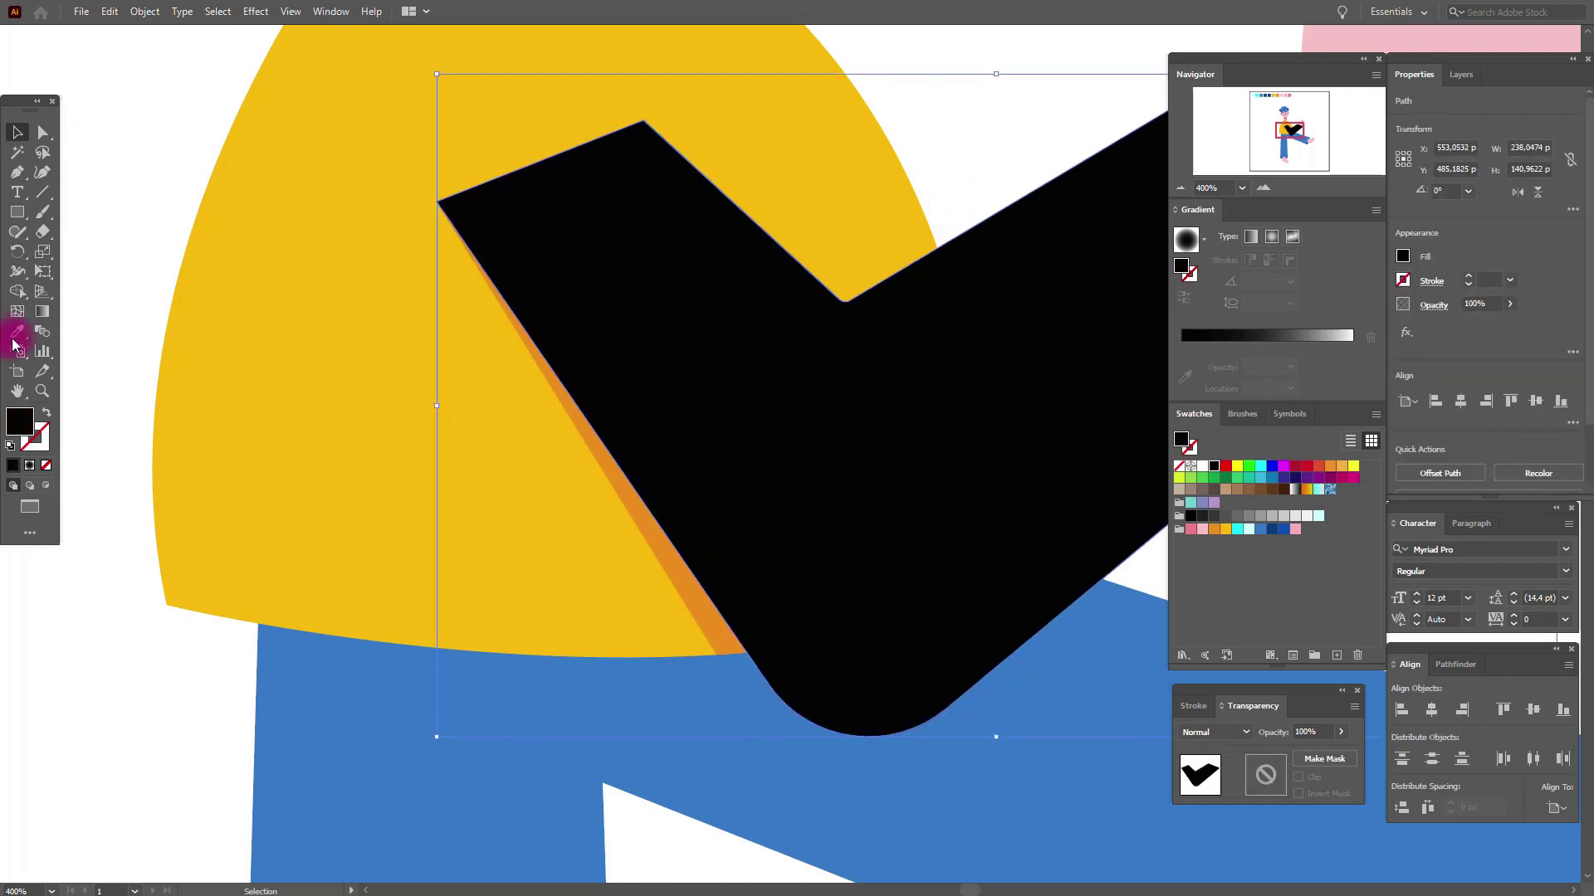
pyautogui.click(17, 391)
pyautogui.moveTo(722, 430); pyautogui.dragTo(100, 481)
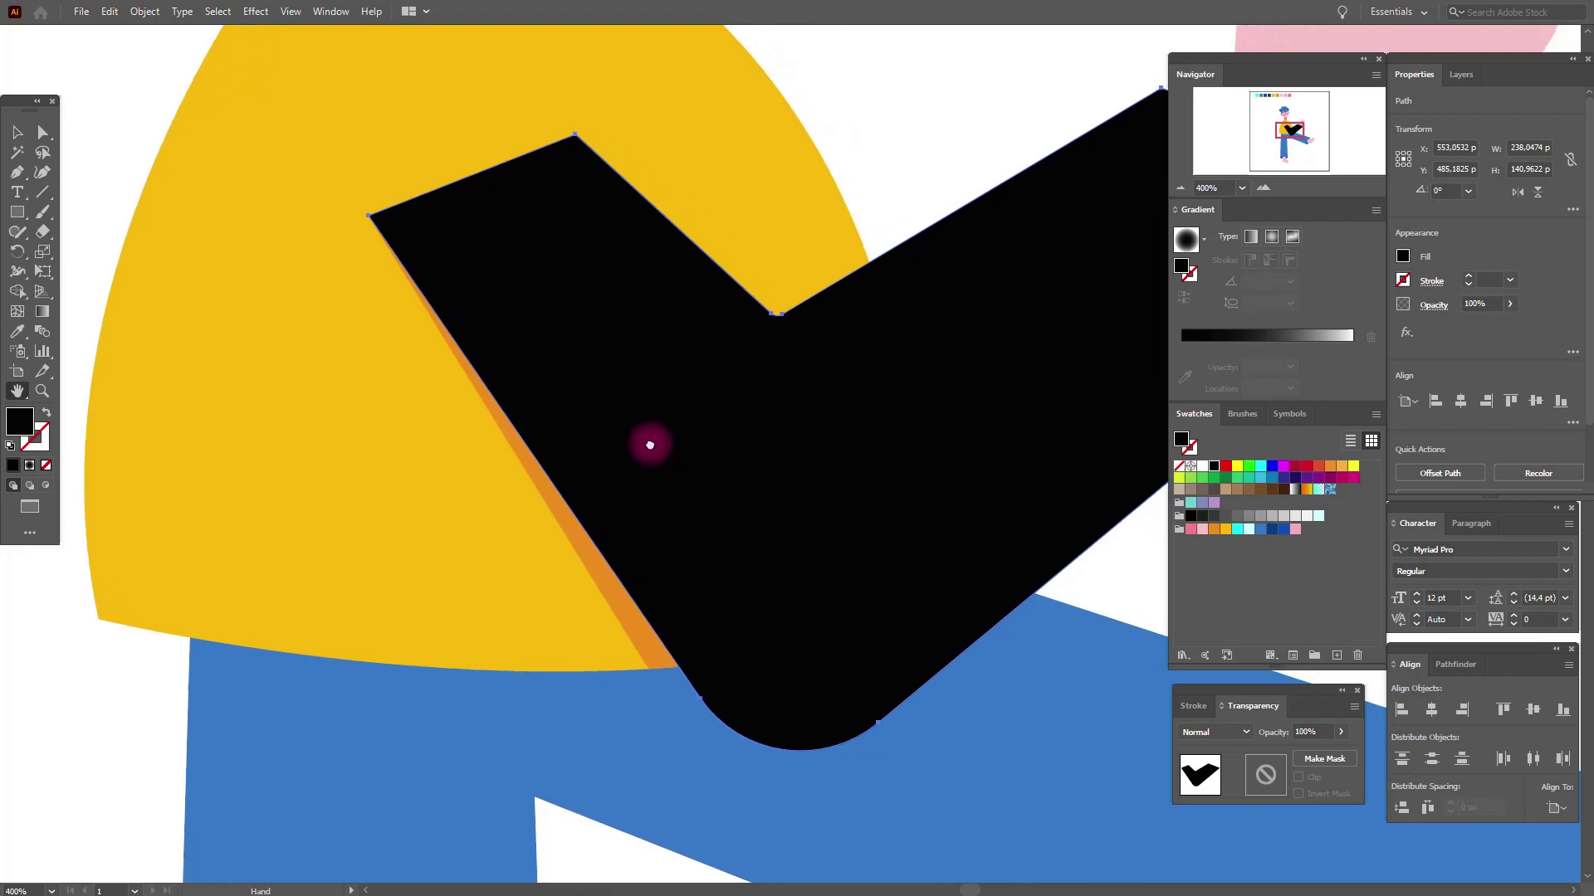
pyautogui.scroll(5, 704, 476)
pyautogui.click(43, 133)
pyautogui.click(459, 538)
pyautogui.moveTo(459, 538); pyautogui.dragTo(401, 534)
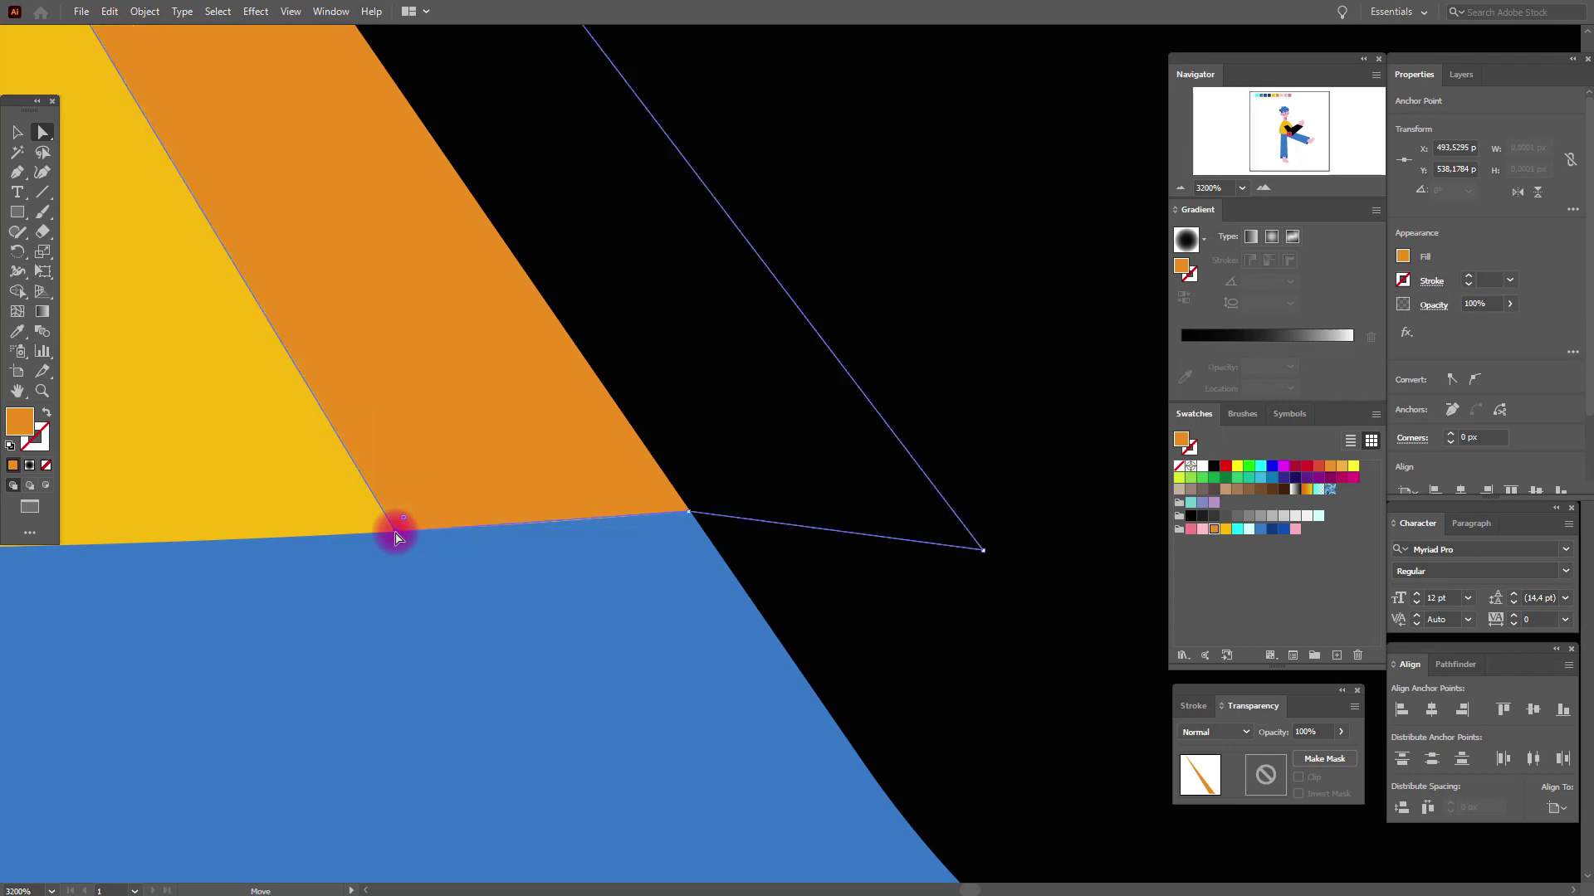
pyautogui.click(524, 573)
# Slide the wedge's lower point left along the hem and nudge its bottom edge down
pyautogui.hotkey('ctrl', '0')
pyautogui.click(215, 496)
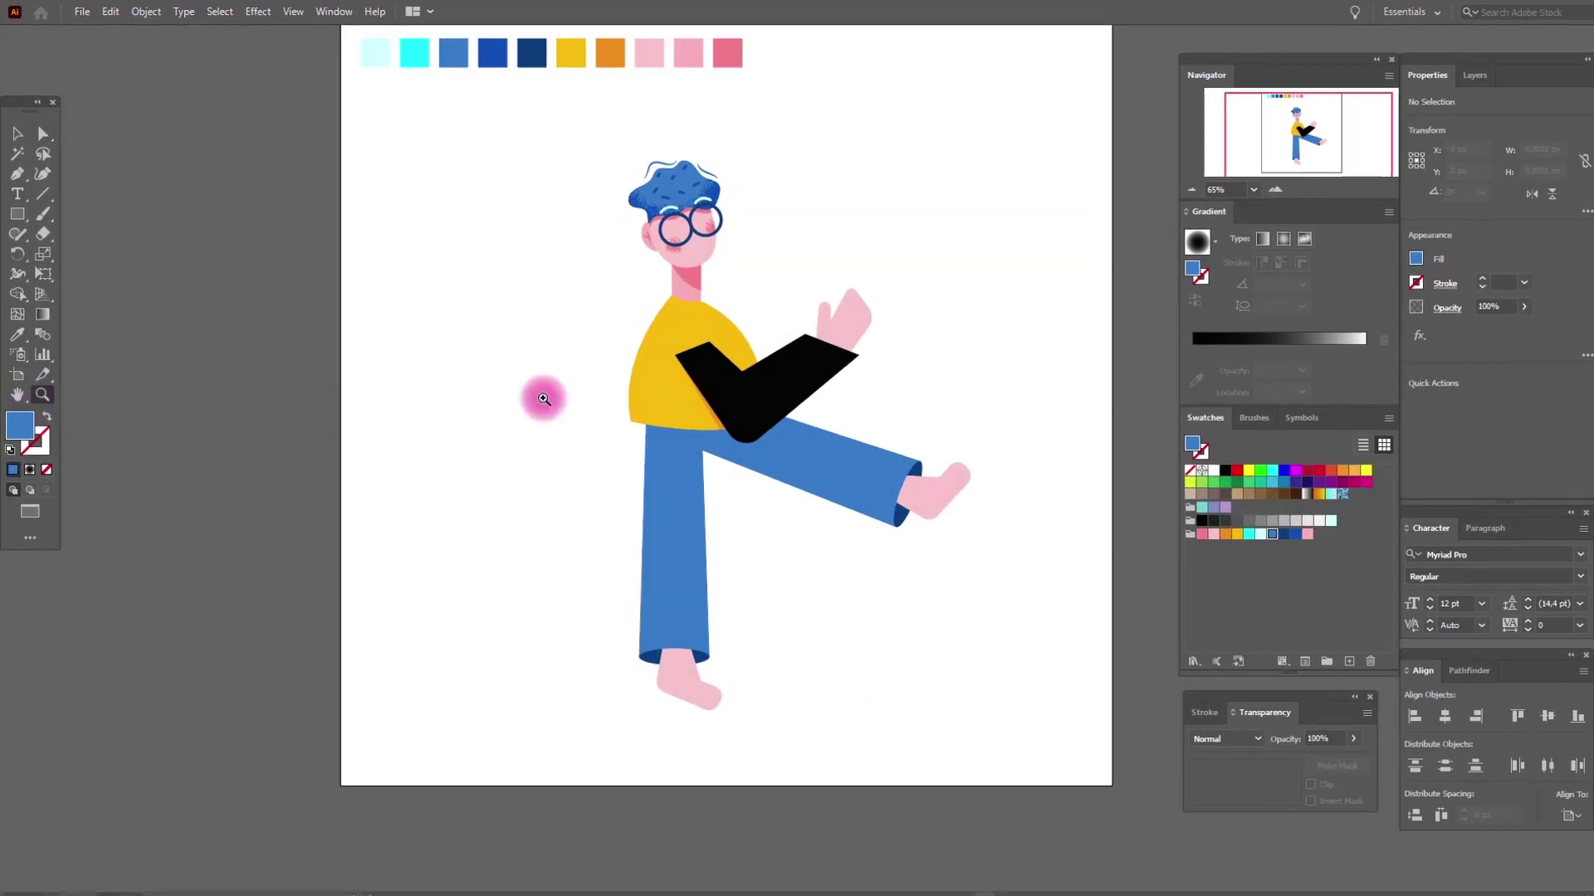
pyautogui.scroll(10, 541, 395)
pyautogui.moveTo(581, 427); pyautogui.dragTo(490, 421)
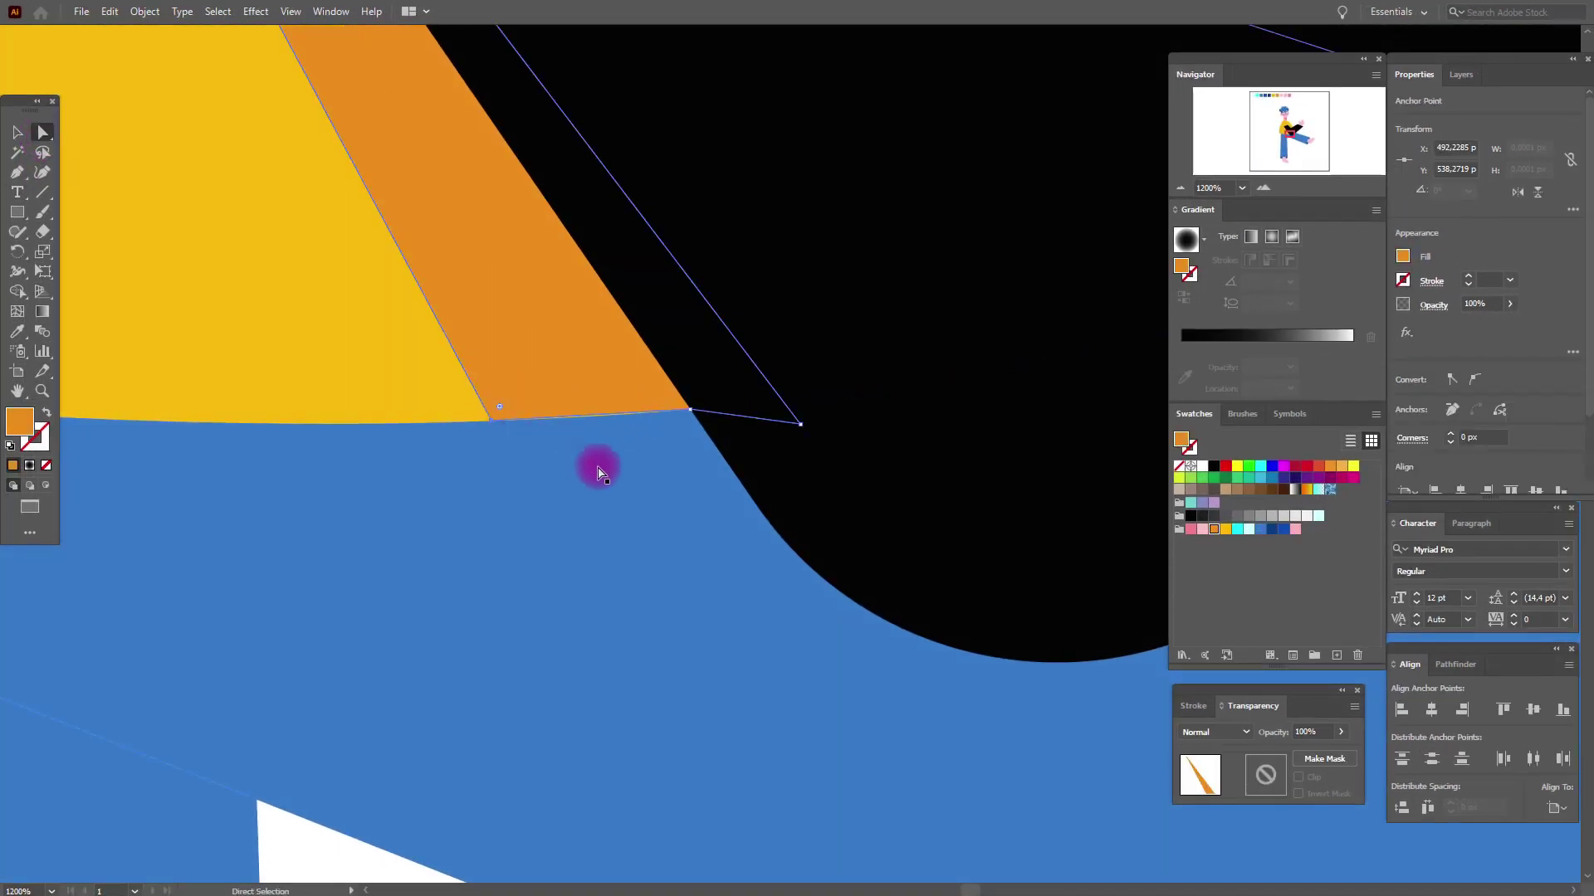
pyautogui.click(612, 473)
pyautogui.click(589, 407)
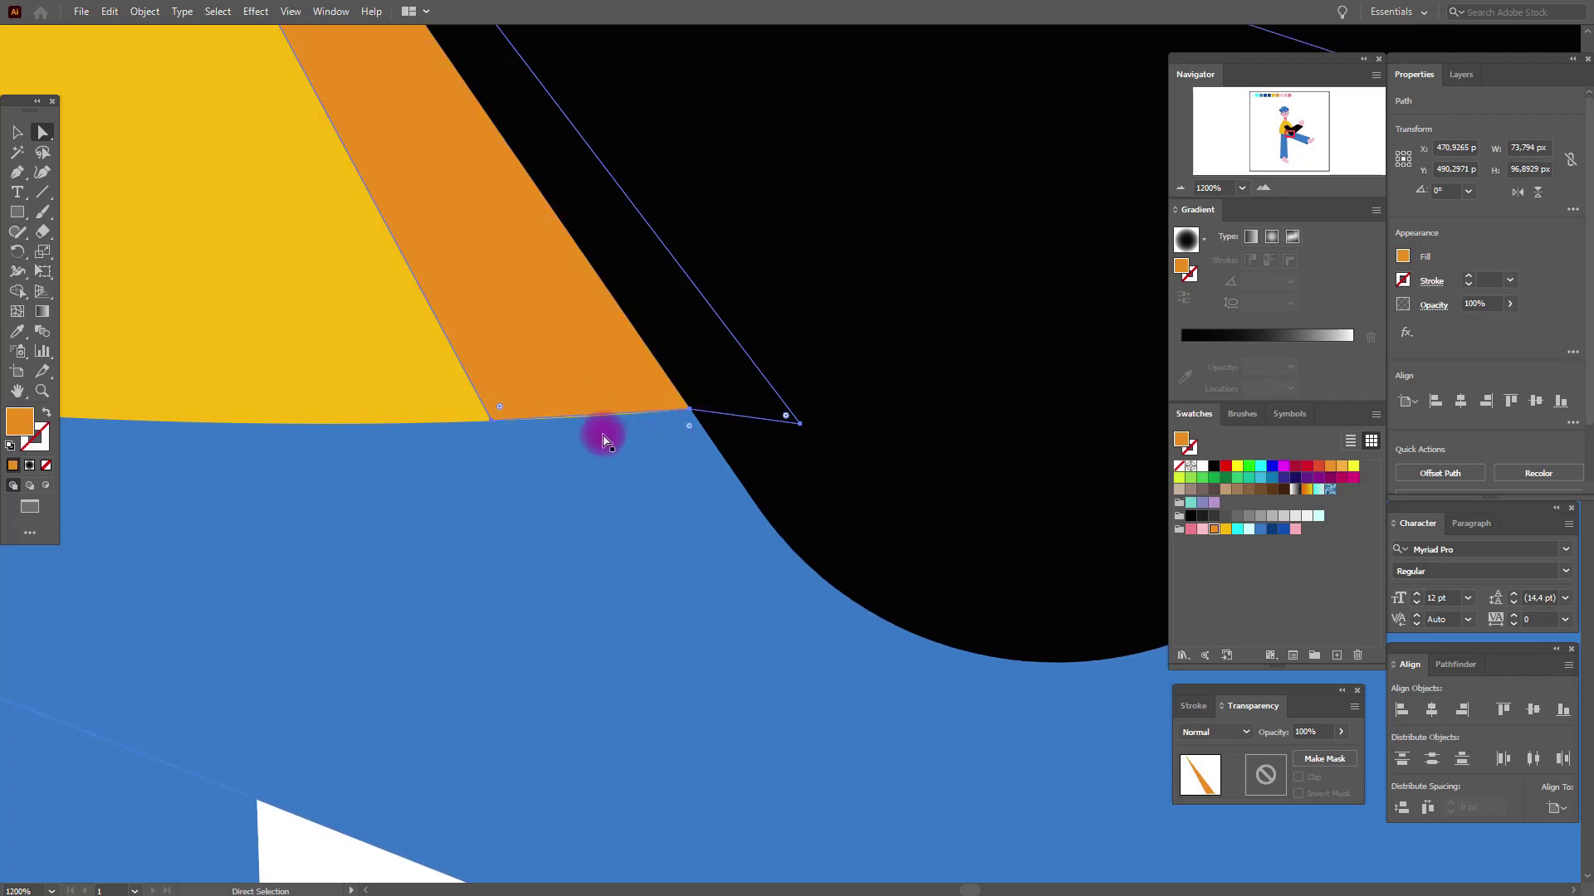
pyautogui.click(17, 132)
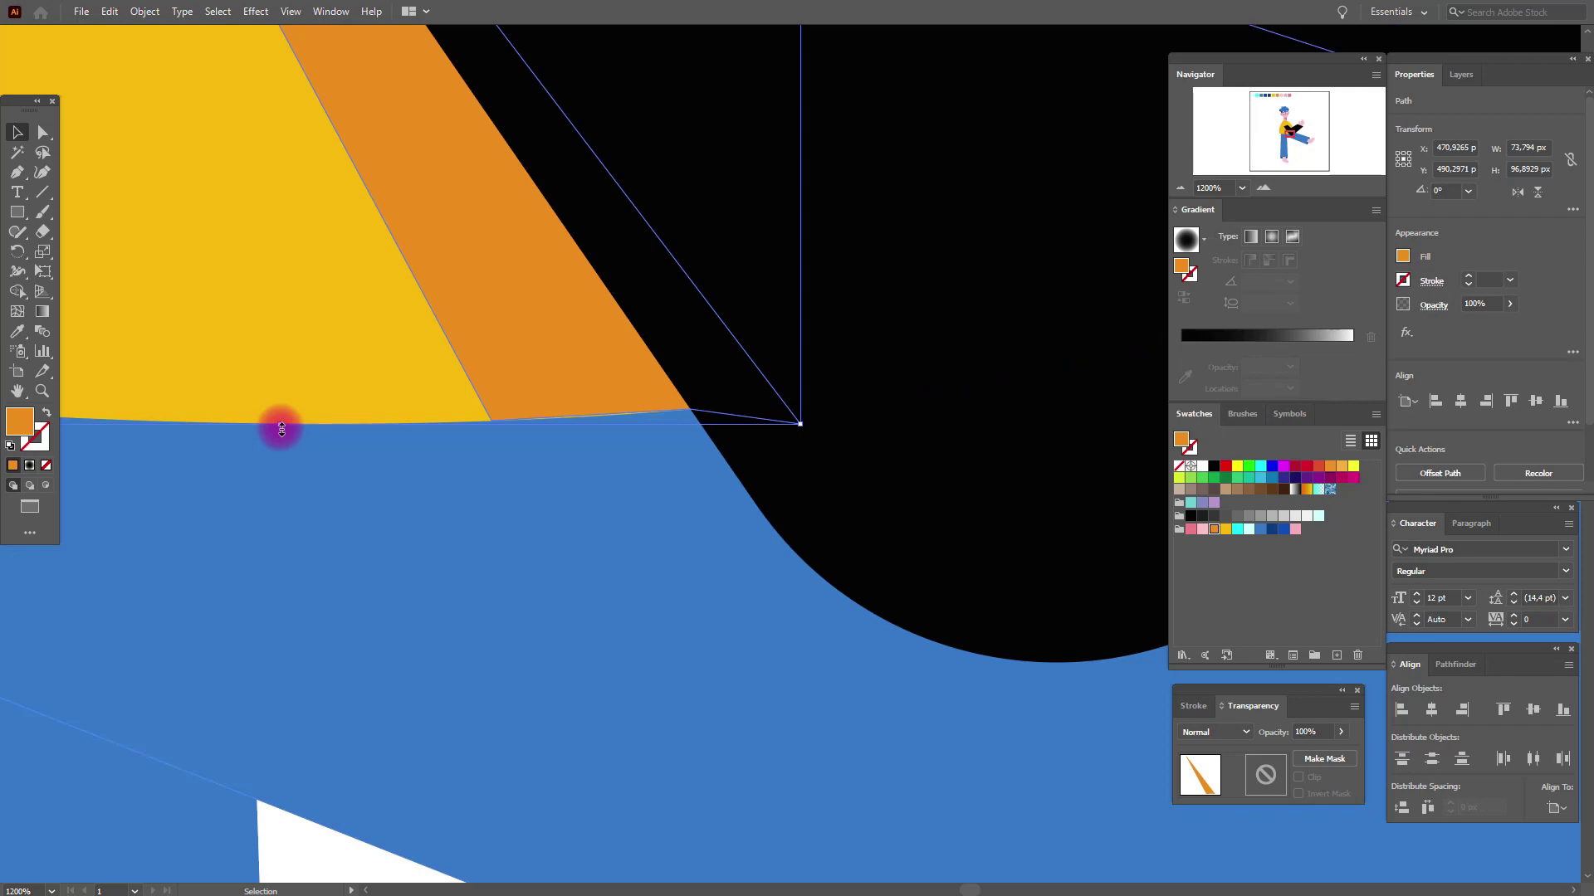
pyautogui.moveTo(281, 429); pyautogui.dragTo(281, 434)
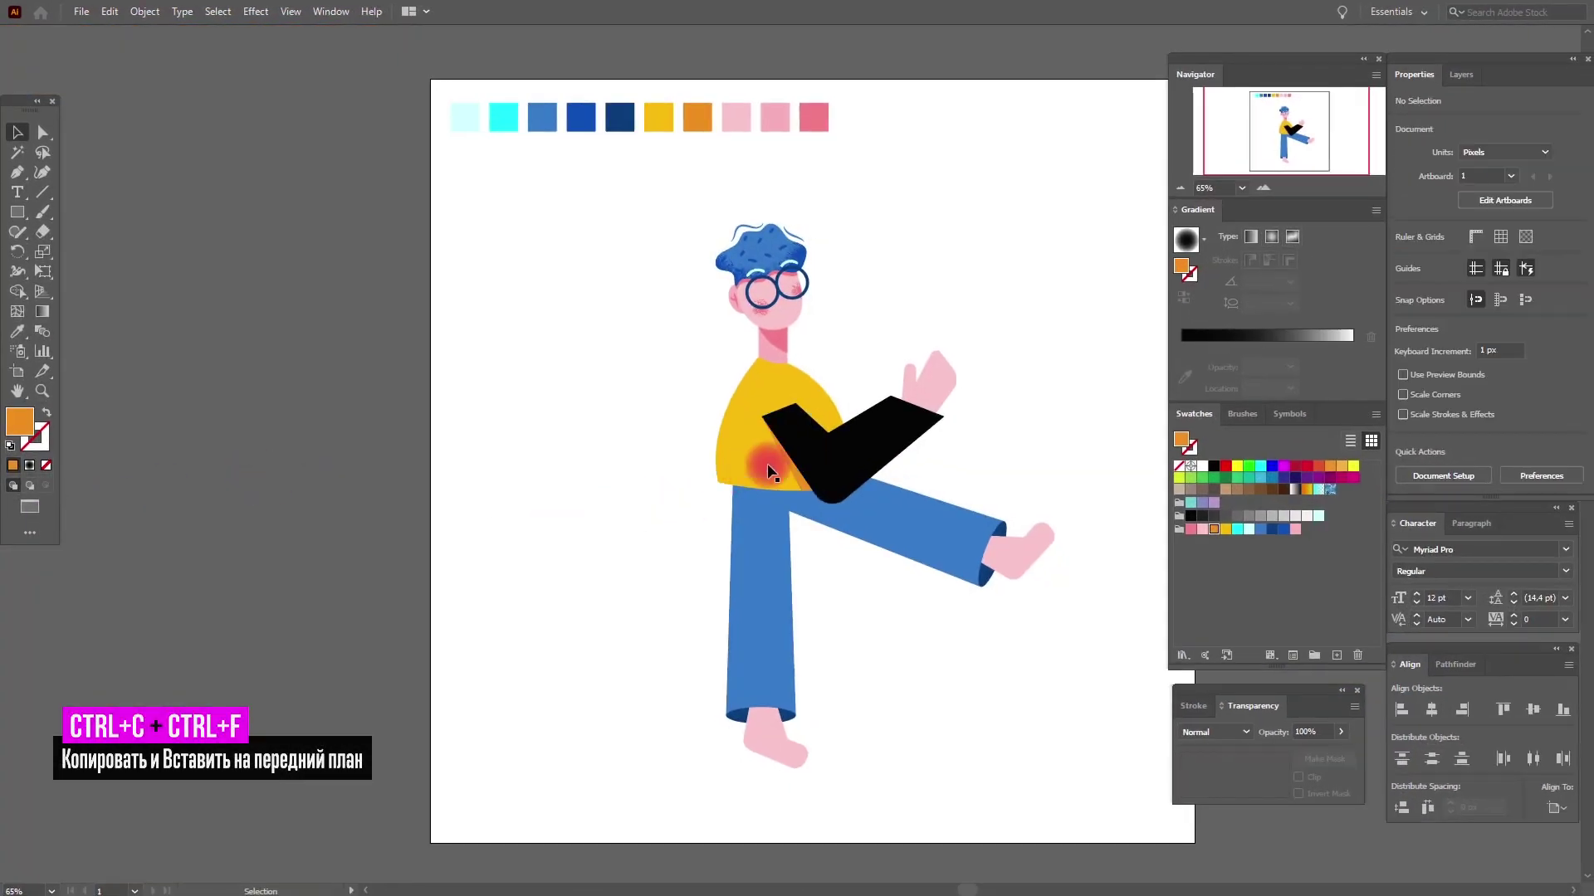
# Trim the orange shading to the shirt by intersecting it with an in-place shirt copy
pyautogui.hotkey('ctrl', 'c')
pyautogui.hotkey('ctrl', 'f')
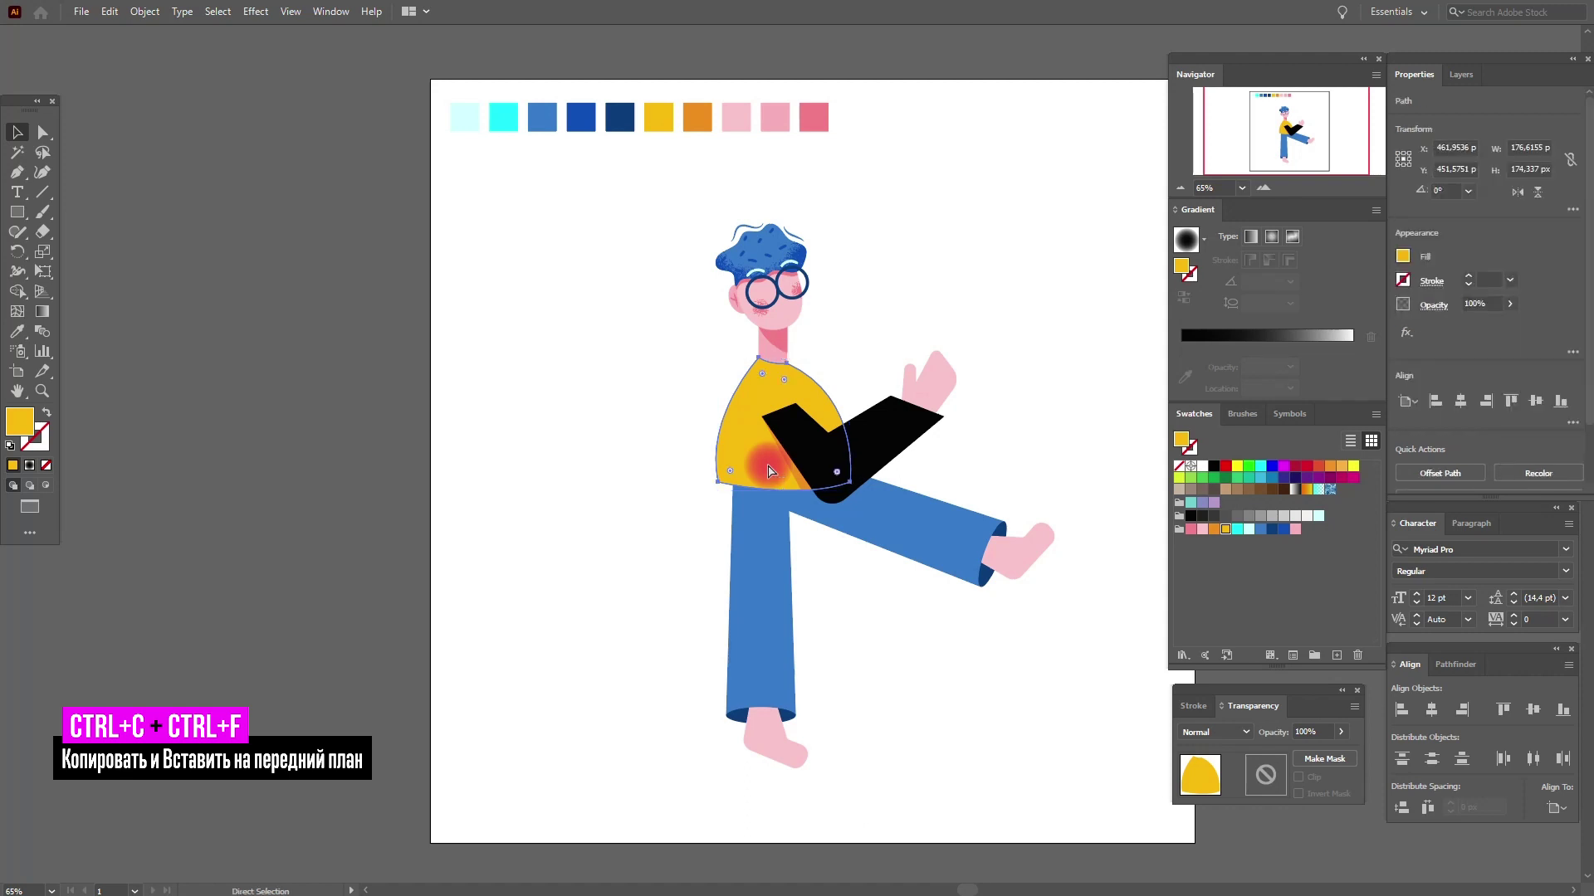
pyautogui.keyDown('shift'); pyautogui.click(773, 465); pyautogui.keyUp('shift')
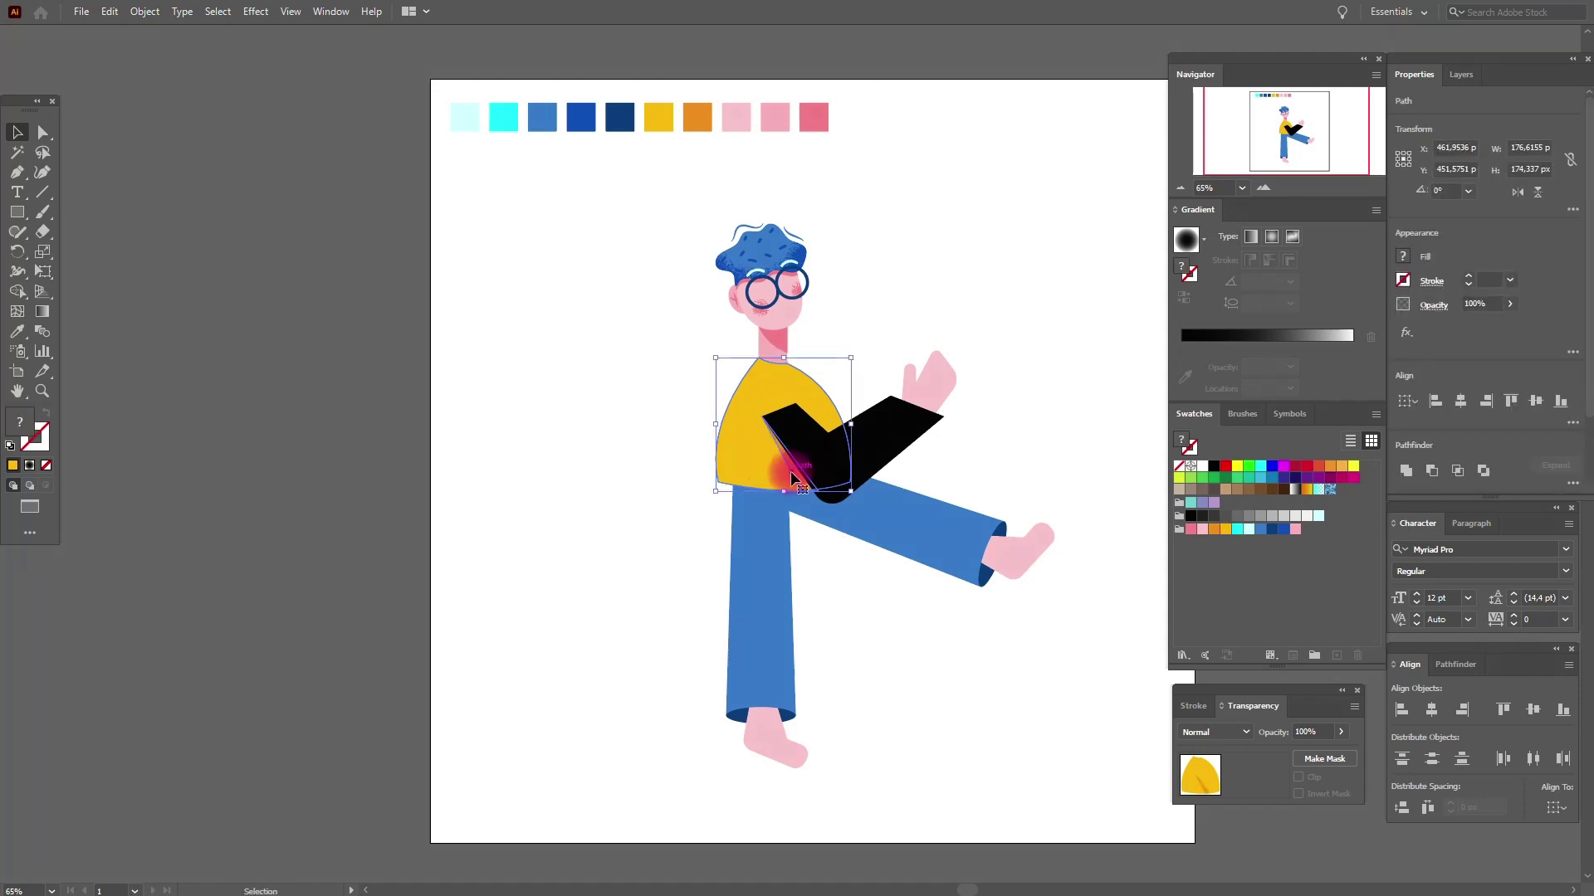
pyautogui.click(1480, 700)
pyautogui.click(1465, 666)
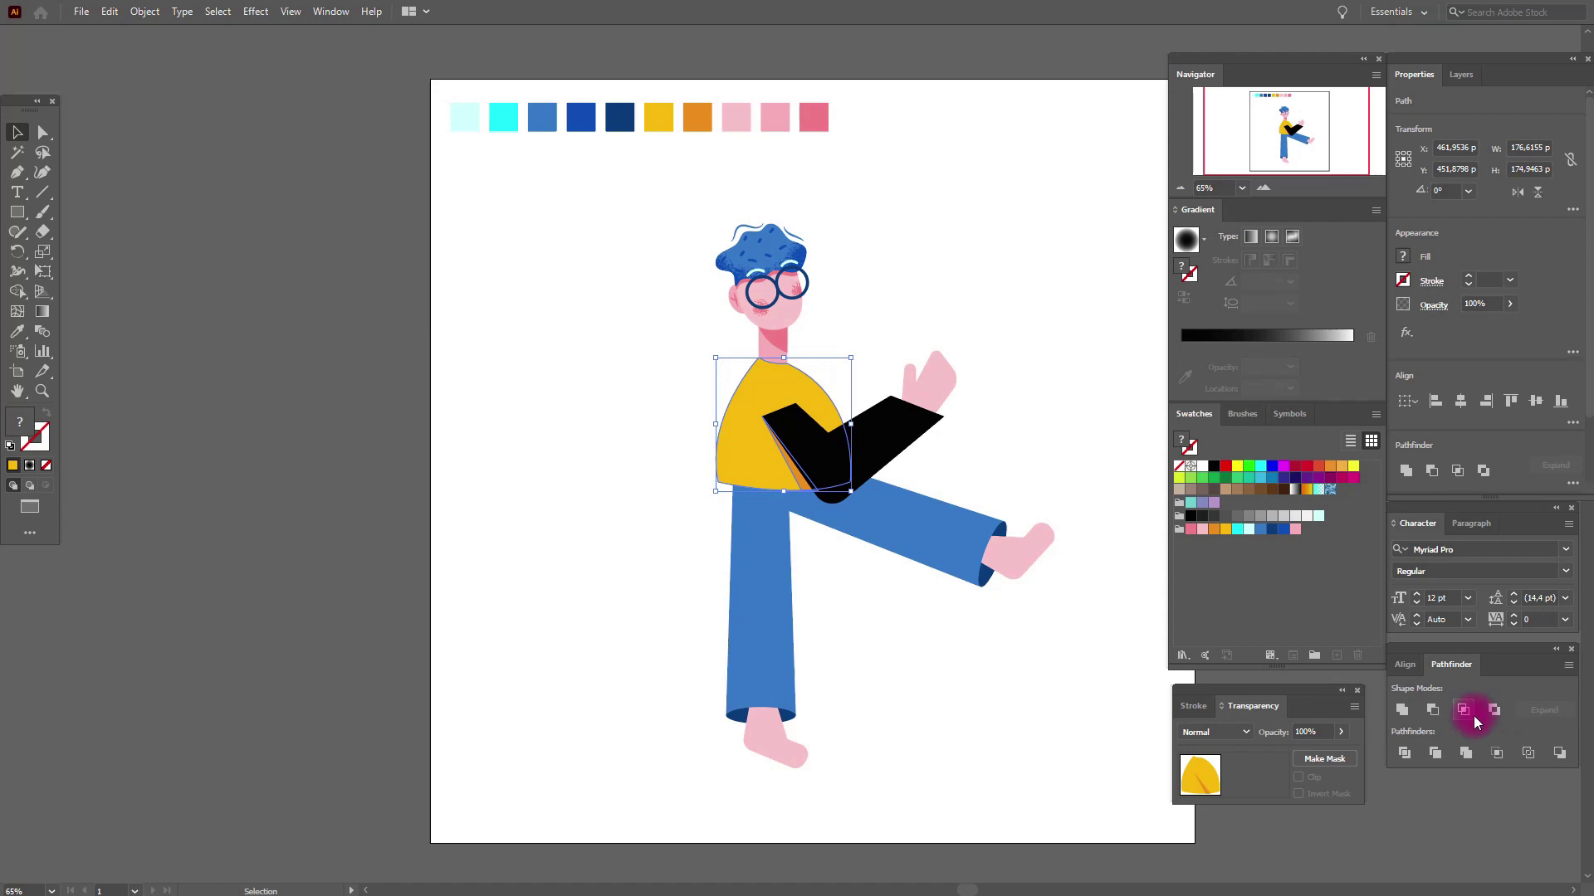
pyautogui.click(1473, 717)
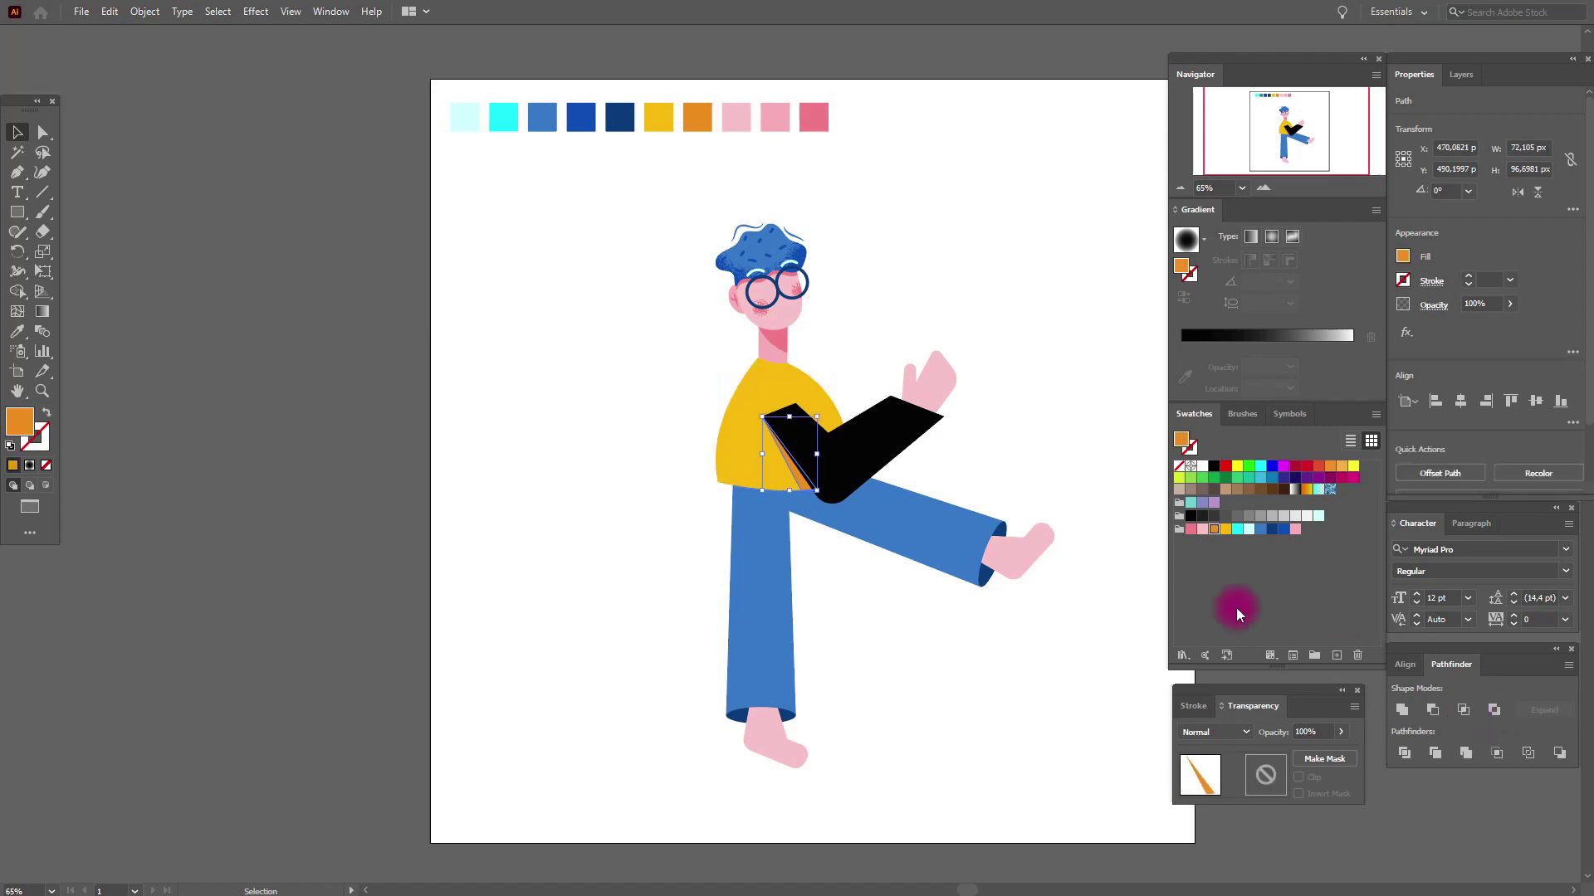
pyautogui.click(1046, 451)
# Draw a second orange wedge at the sleeve's inner corner
pyautogui.click(42, 395)
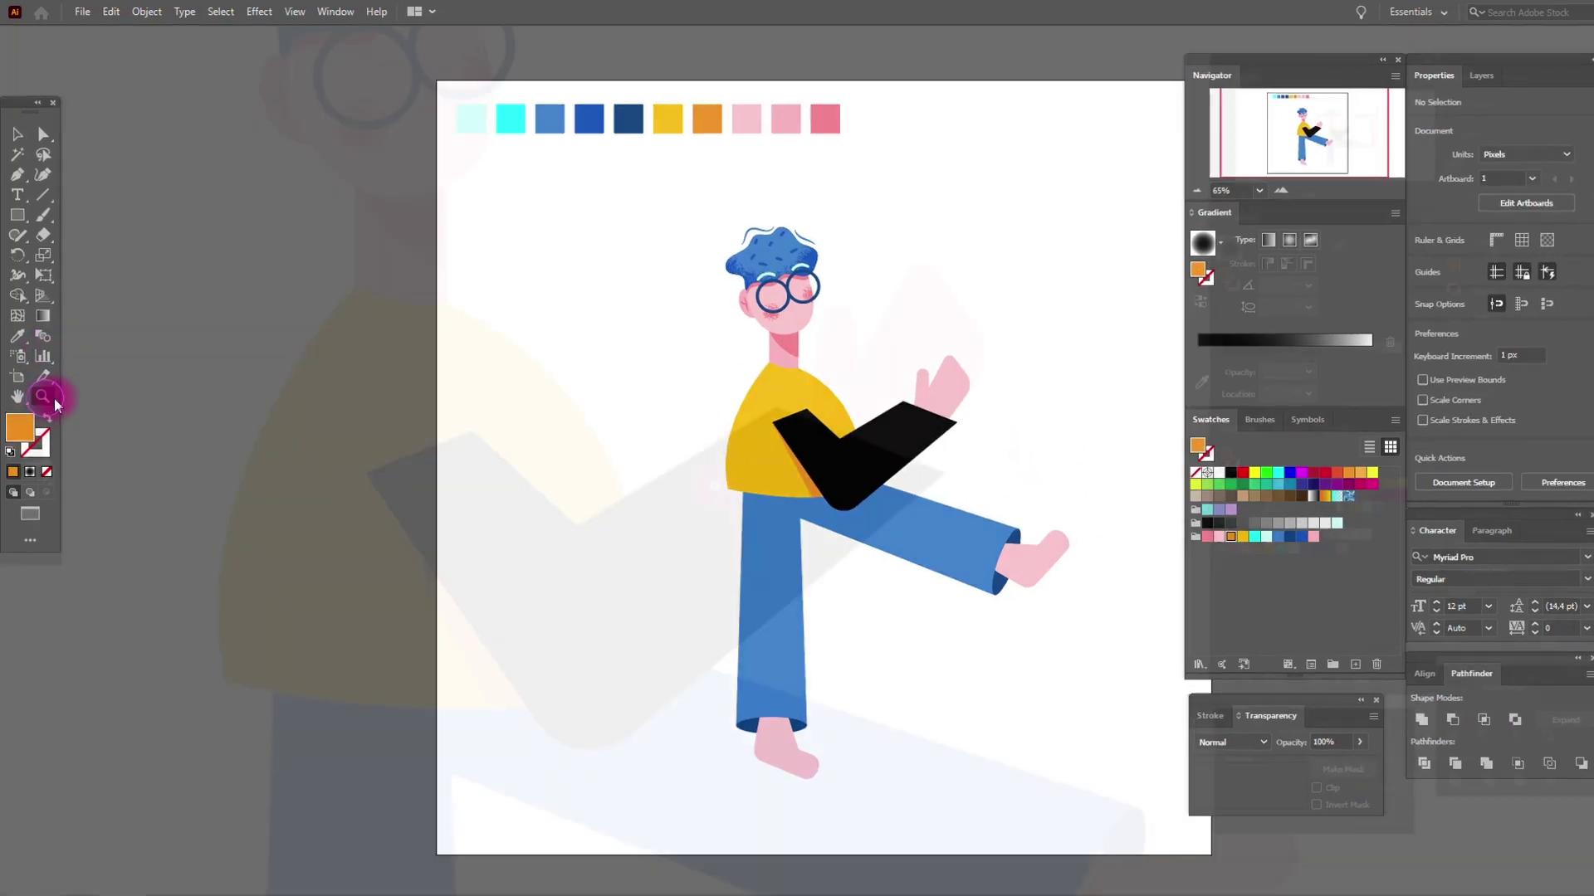
pyautogui.click(17, 174)
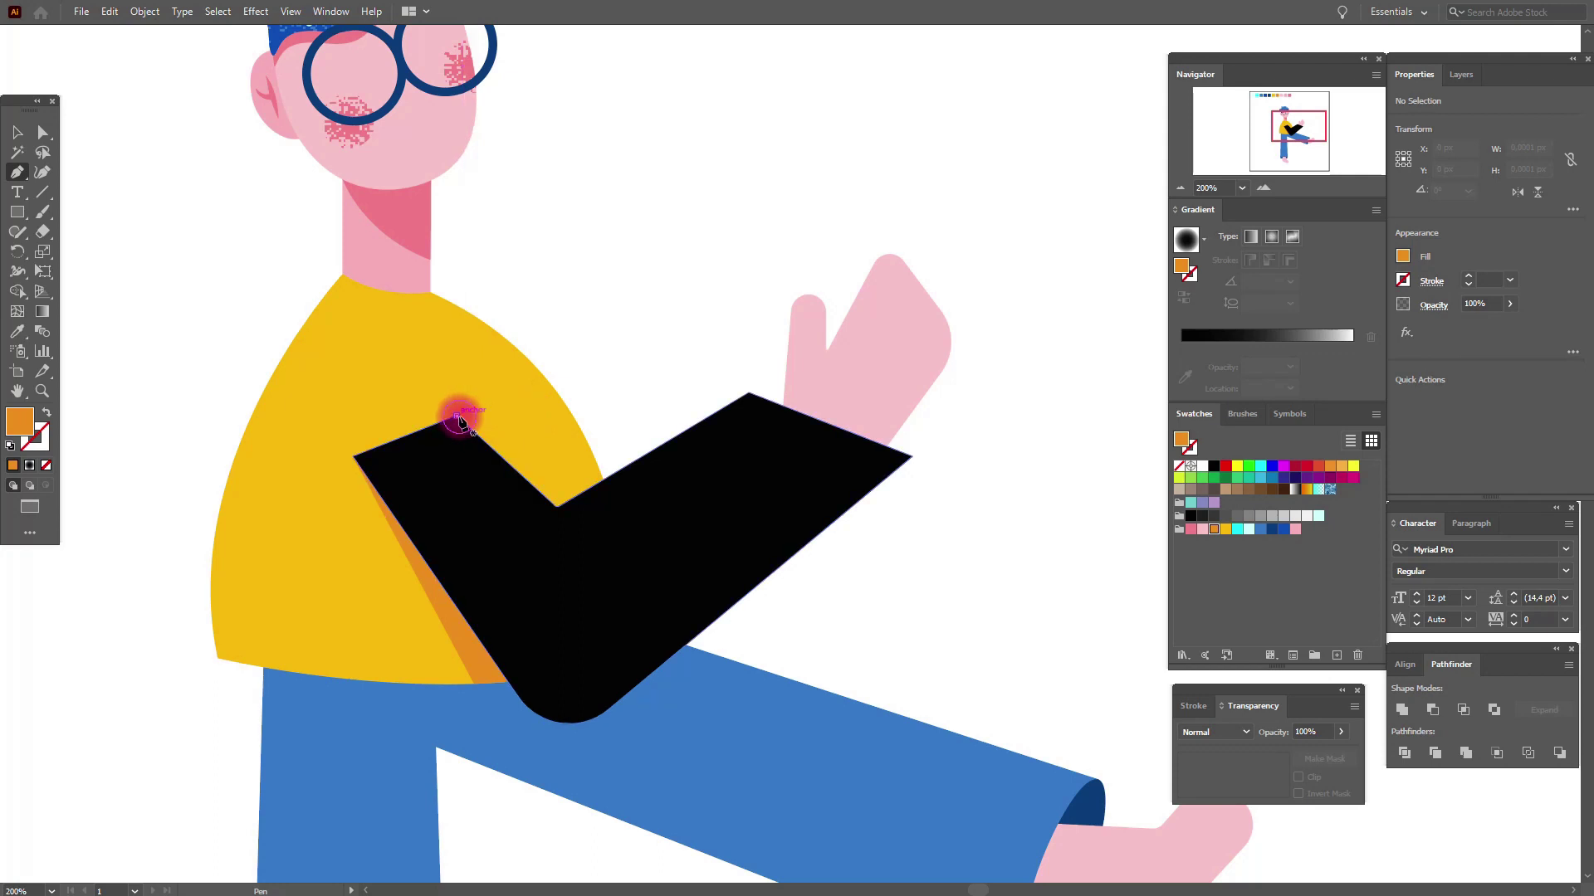
pyautogui.click(456, 416)
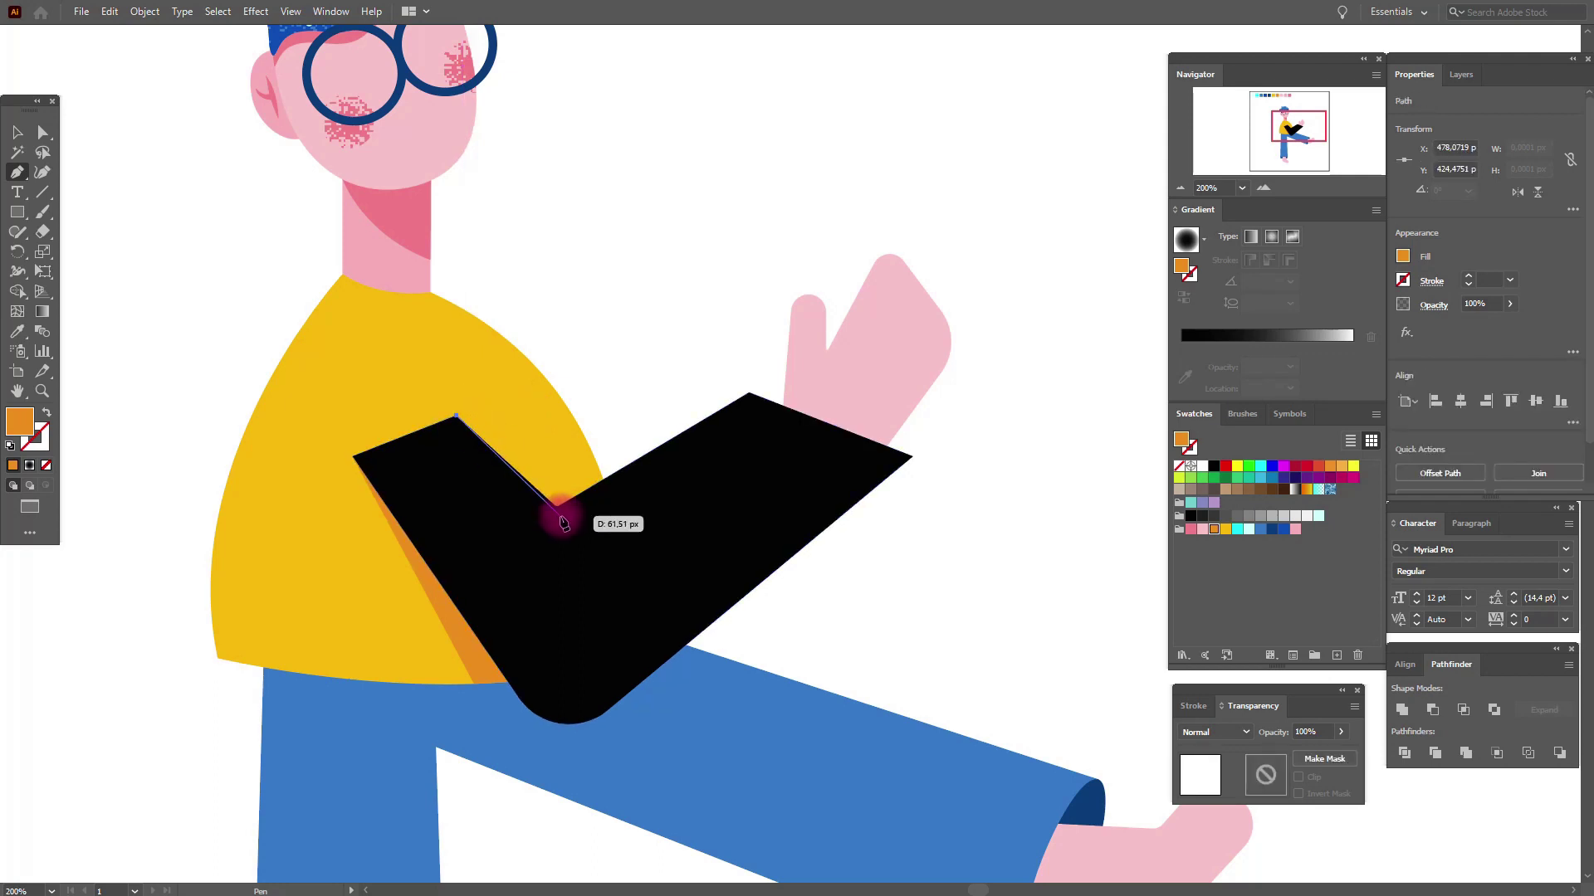
pyautogui.moveTo(562, 515); pyautogui.dragTo(575, 507)
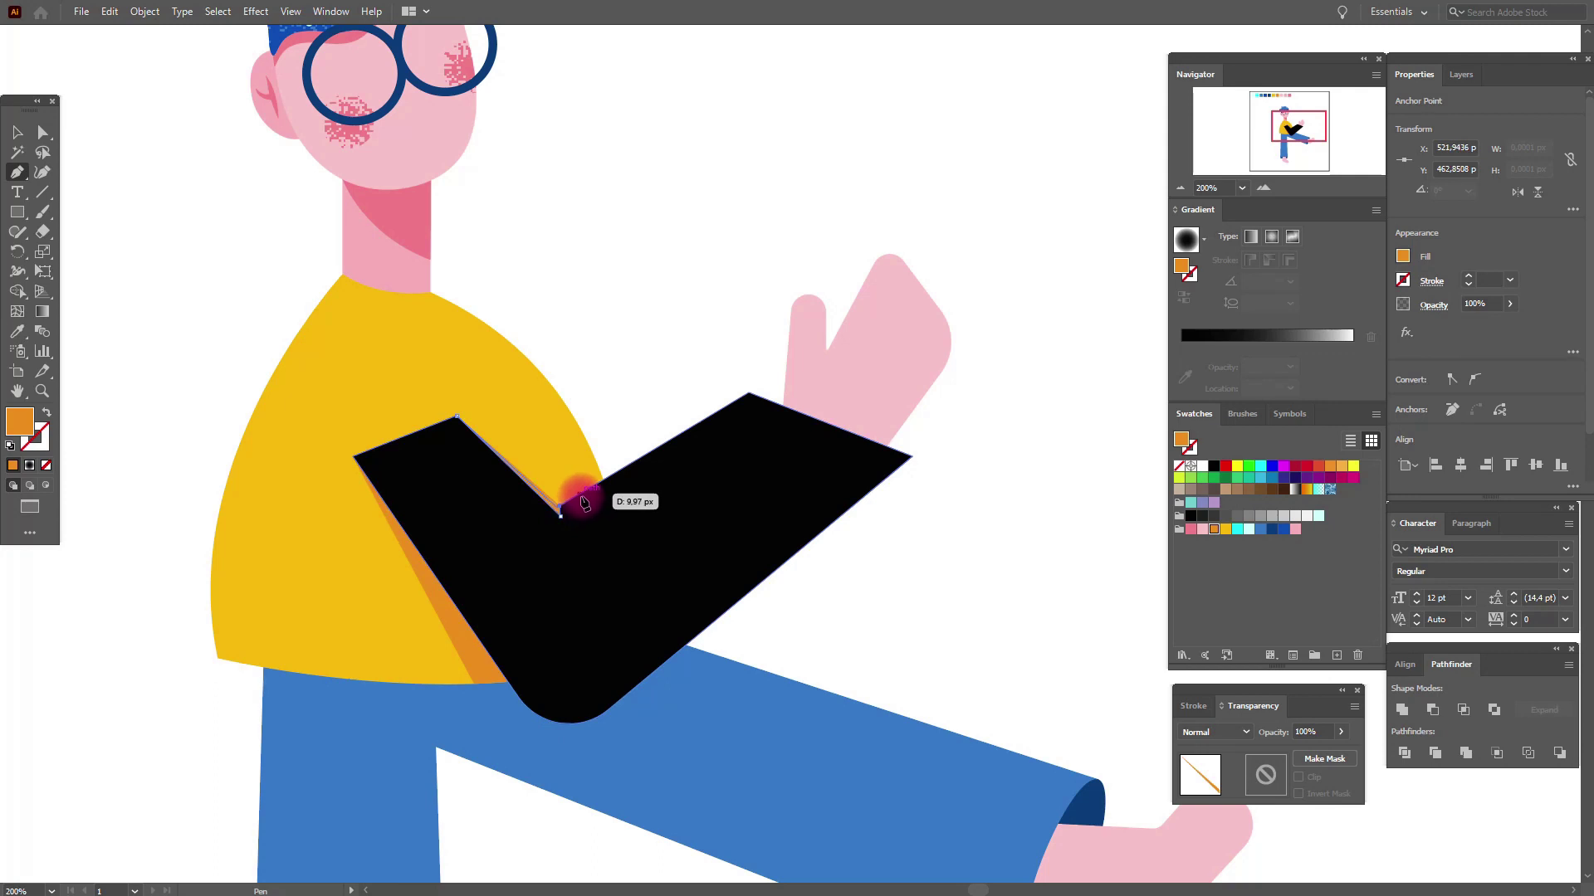
pyautogui.moveTo(584, 502); pyautogui.dragTo(585, 499)
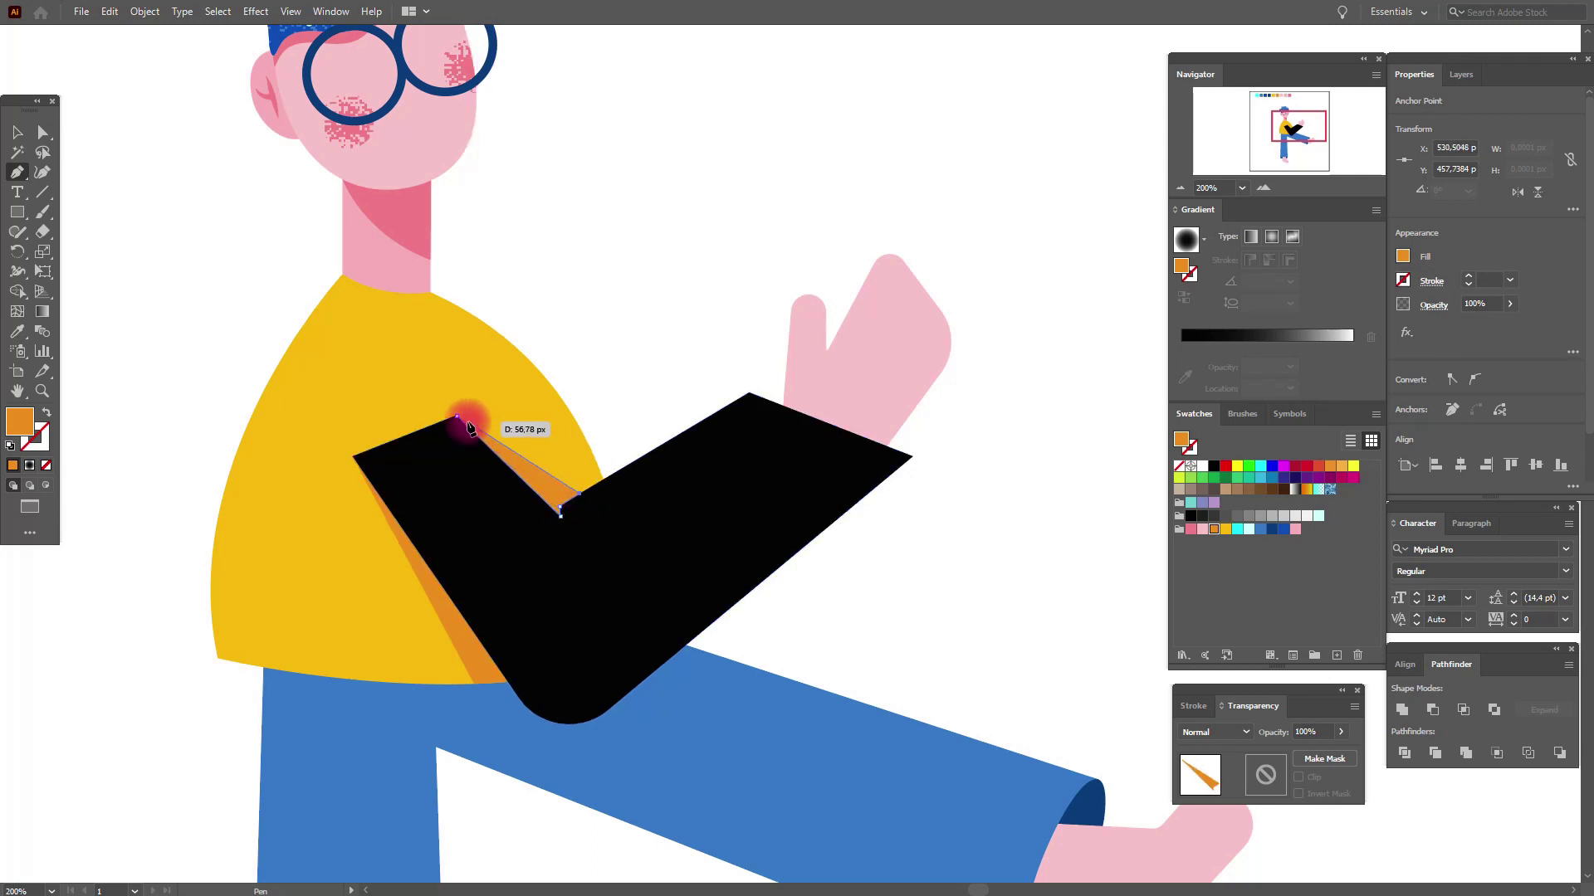
# Bring the black sleeve to the front
pyautogui.click(19, 132)
pyautogui.click(729, 511)
pyautogui.rightClick(732, 546)
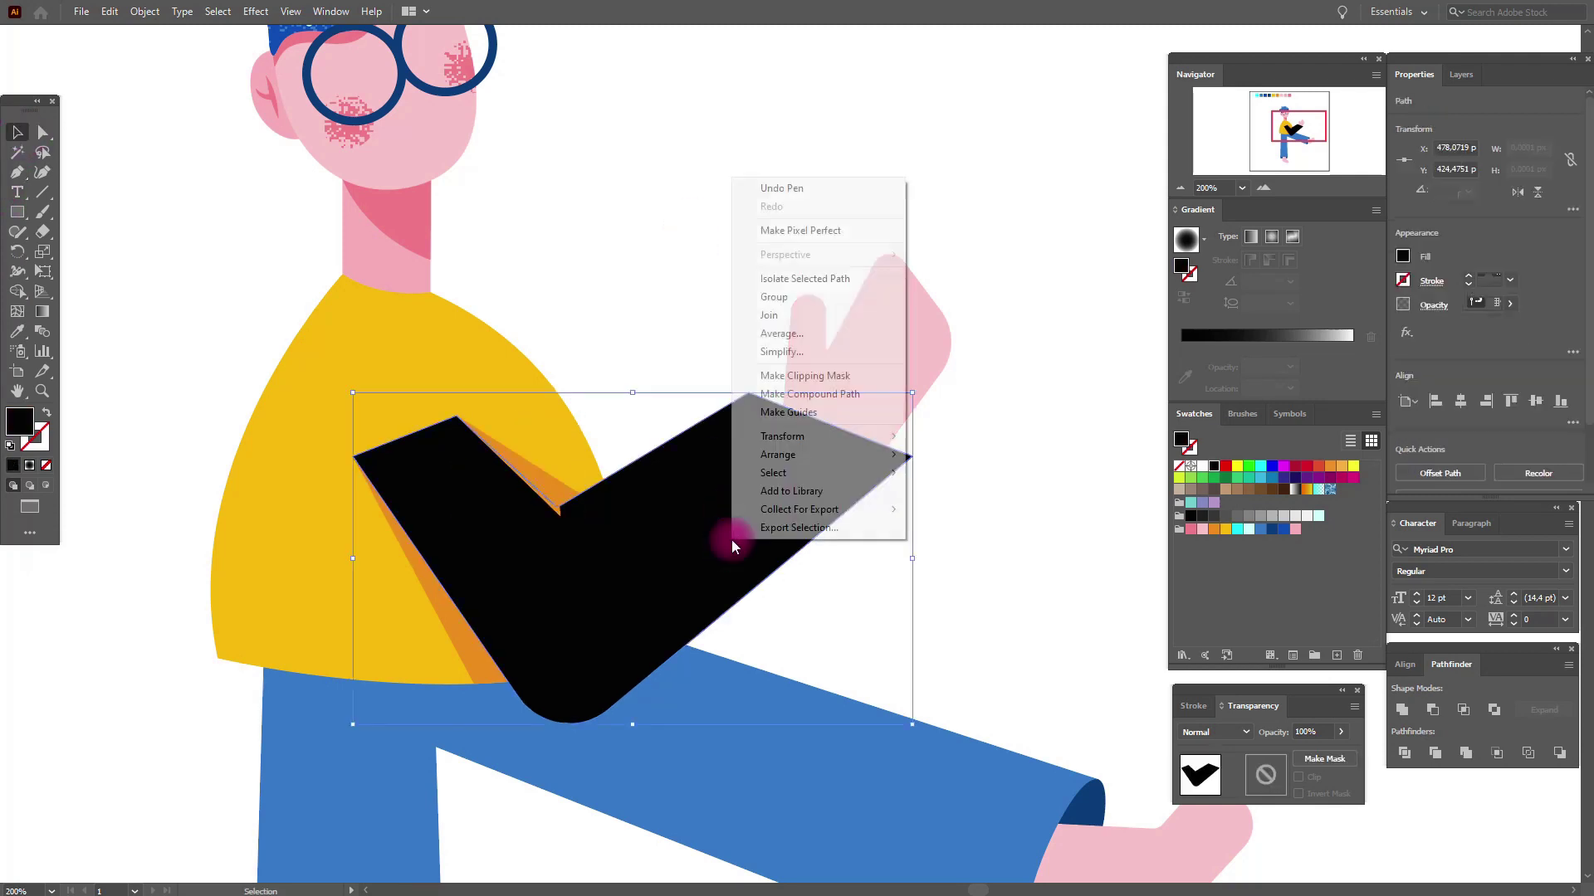
pyautogui.moveTo(778, 455)
pyautogui.click(1003, 460)
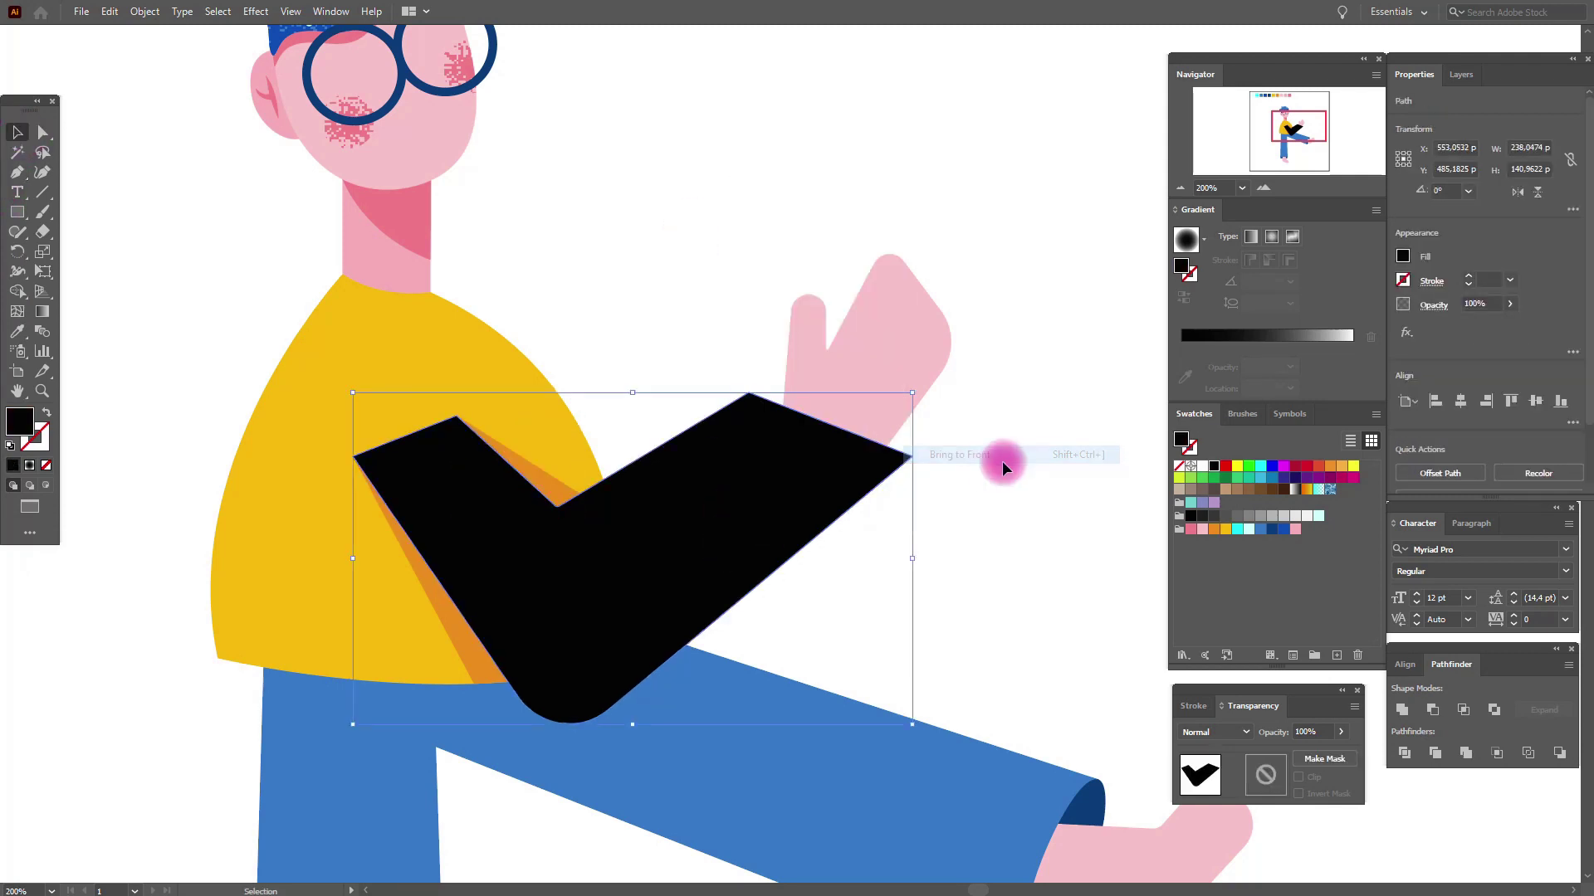
# Recolour the sleeve with the yellow shirt swatch using the eyedropper
pyautogui.click(17, 391)
pyautogui.moveTo(443, 436); pyautogui.dragTo(460, 480)
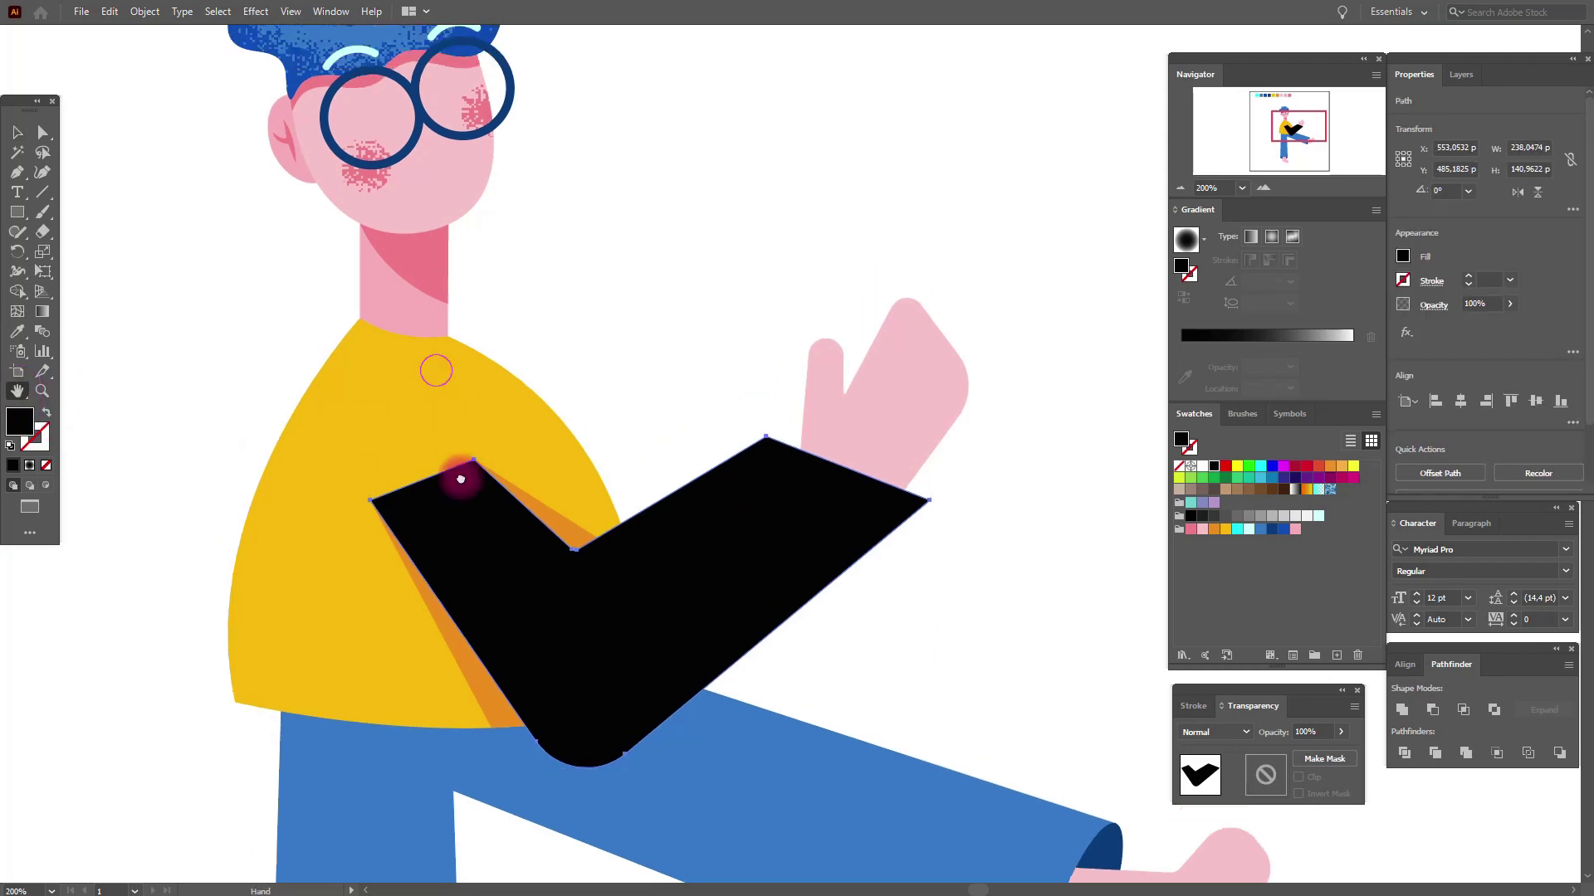
pyautogui.moveTo(521, 175); pyautogui.dragTo(551, 486)
pyautogui.moveTo(249, 66); pyautogui.dragTo(511, 477)
pyautogui.click(16, 332)
pyautogui.click(295, 328)
pyautogui.click(18, 391)
pyautogui.moveTo(554, 607); pyautogui.dragTo(349, 228)
pyautogui.moveTo(597, 577); pyautogui.dragTo(523, 146)
pyautogui.moveTo(623, 285); pyautogui.dragTo(647, 388)
# Zoom in on the shirt and sample its colour with the eyedropper
pyautogui.click(17, 132)
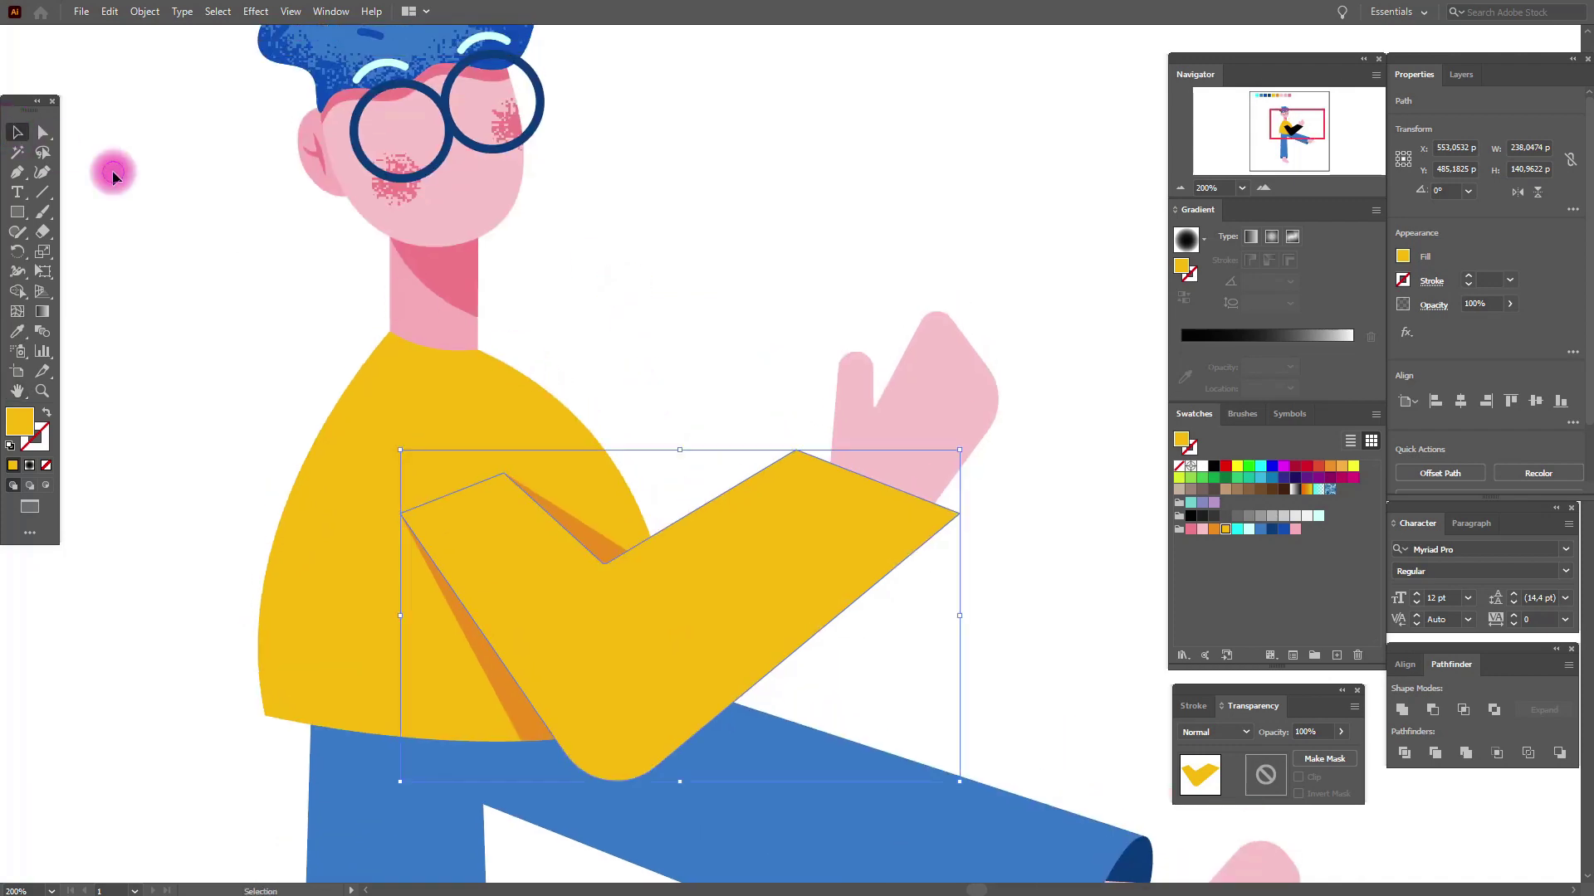
pyautogui.click(112, 171)
pyautogui.hotkey('ctrl', '=')
pyautogui.hotkey('ctrl', '=')
pyautogui.click(17, 332)
pyautogui.click(792, 719)
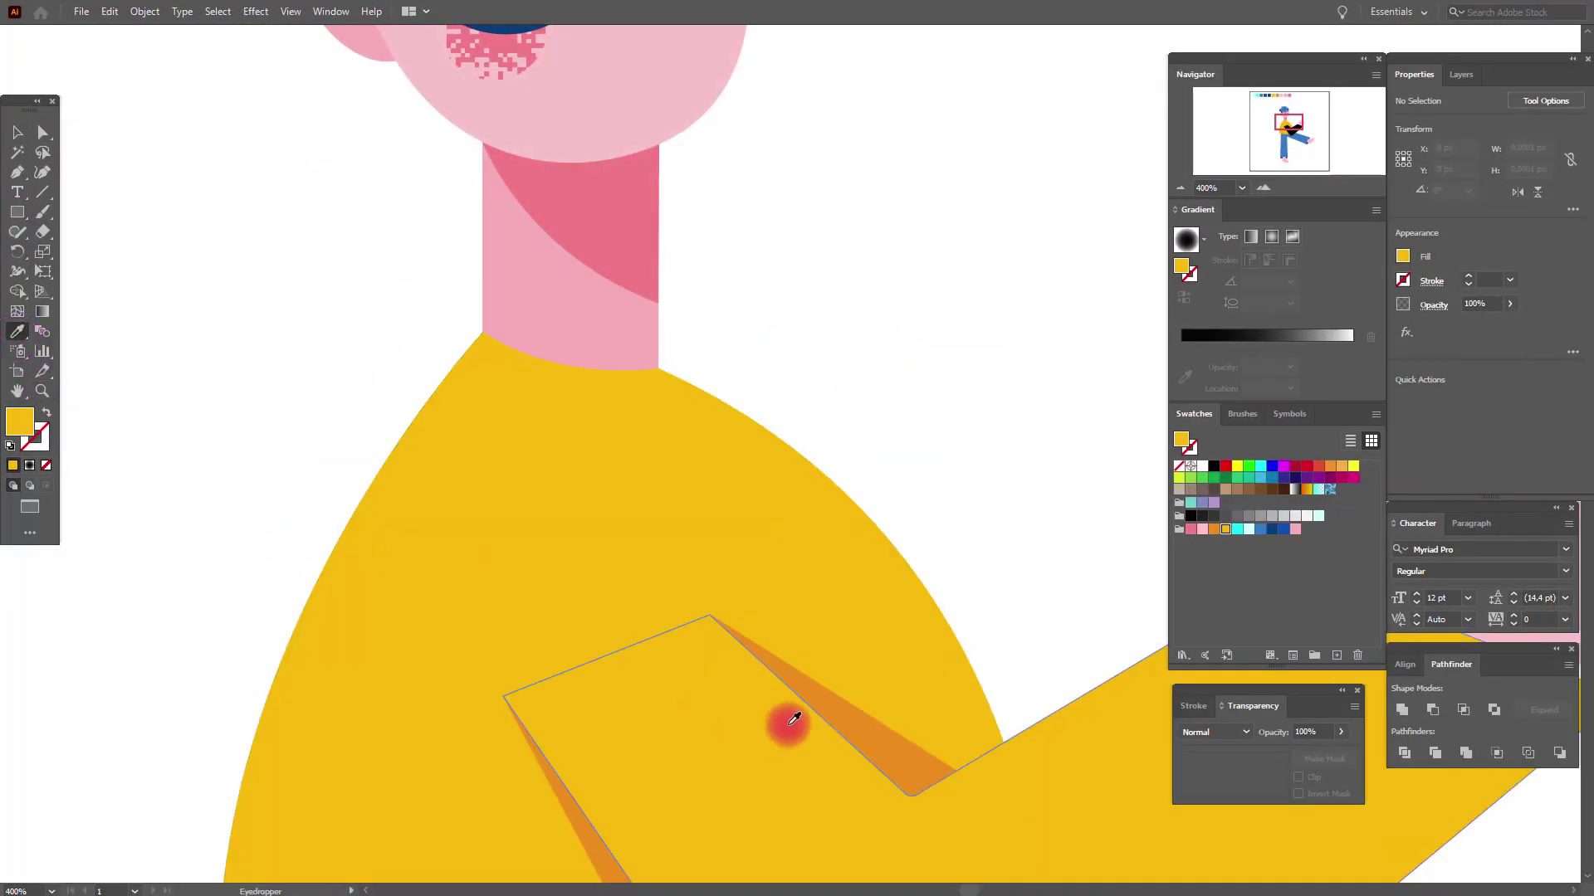
# Draw a curved orange collar line along the neckline
pyautogui.click(842, 715)
pyautogui.click(16, 172)
pyautogui.click(457, 361)
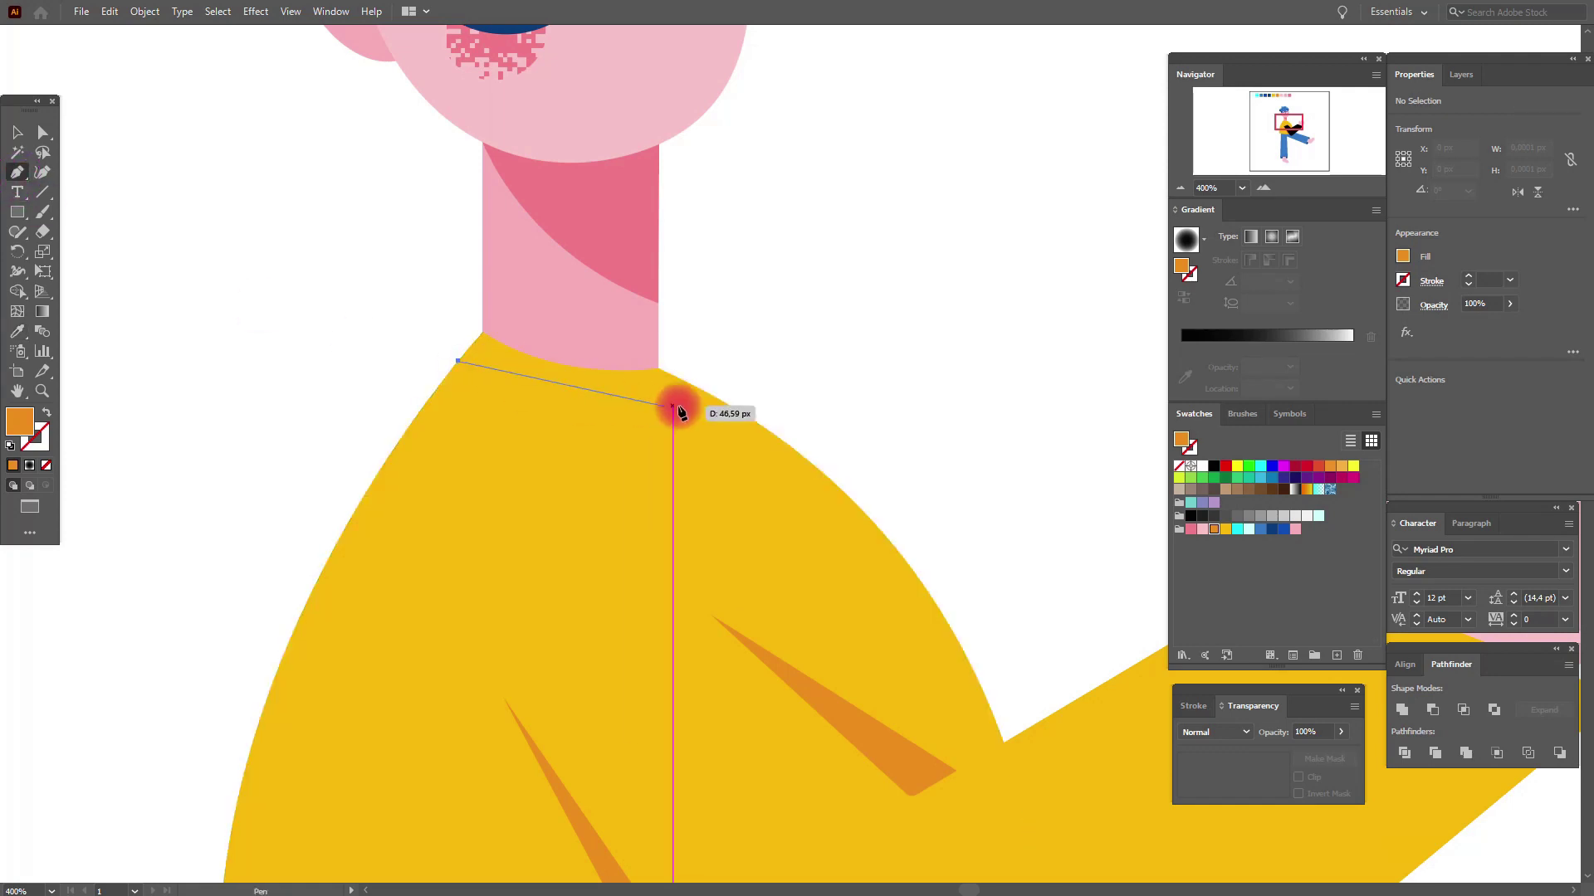
pyautogui.moveTo(717, 399)
pyautogui.mouseDown()
pyautogui.moveTo(871, 398)
pyautogui.moveTo(895, 366)
pyautogui.mouseUp()
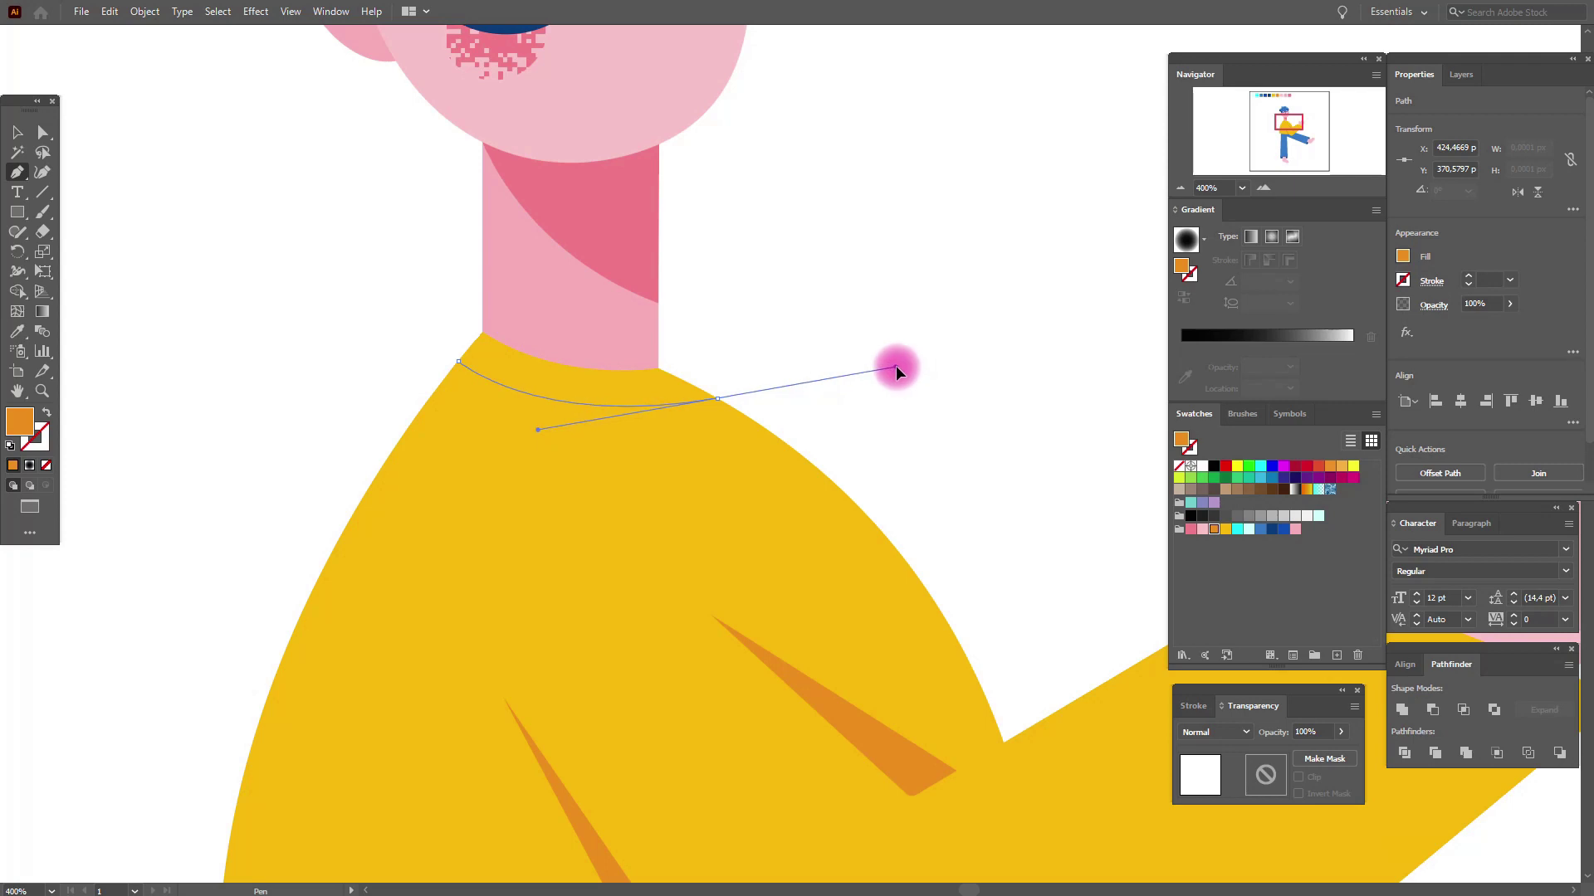
pyautogui.moveTo(894, 365); pyautogui.dragTo(894, 366)
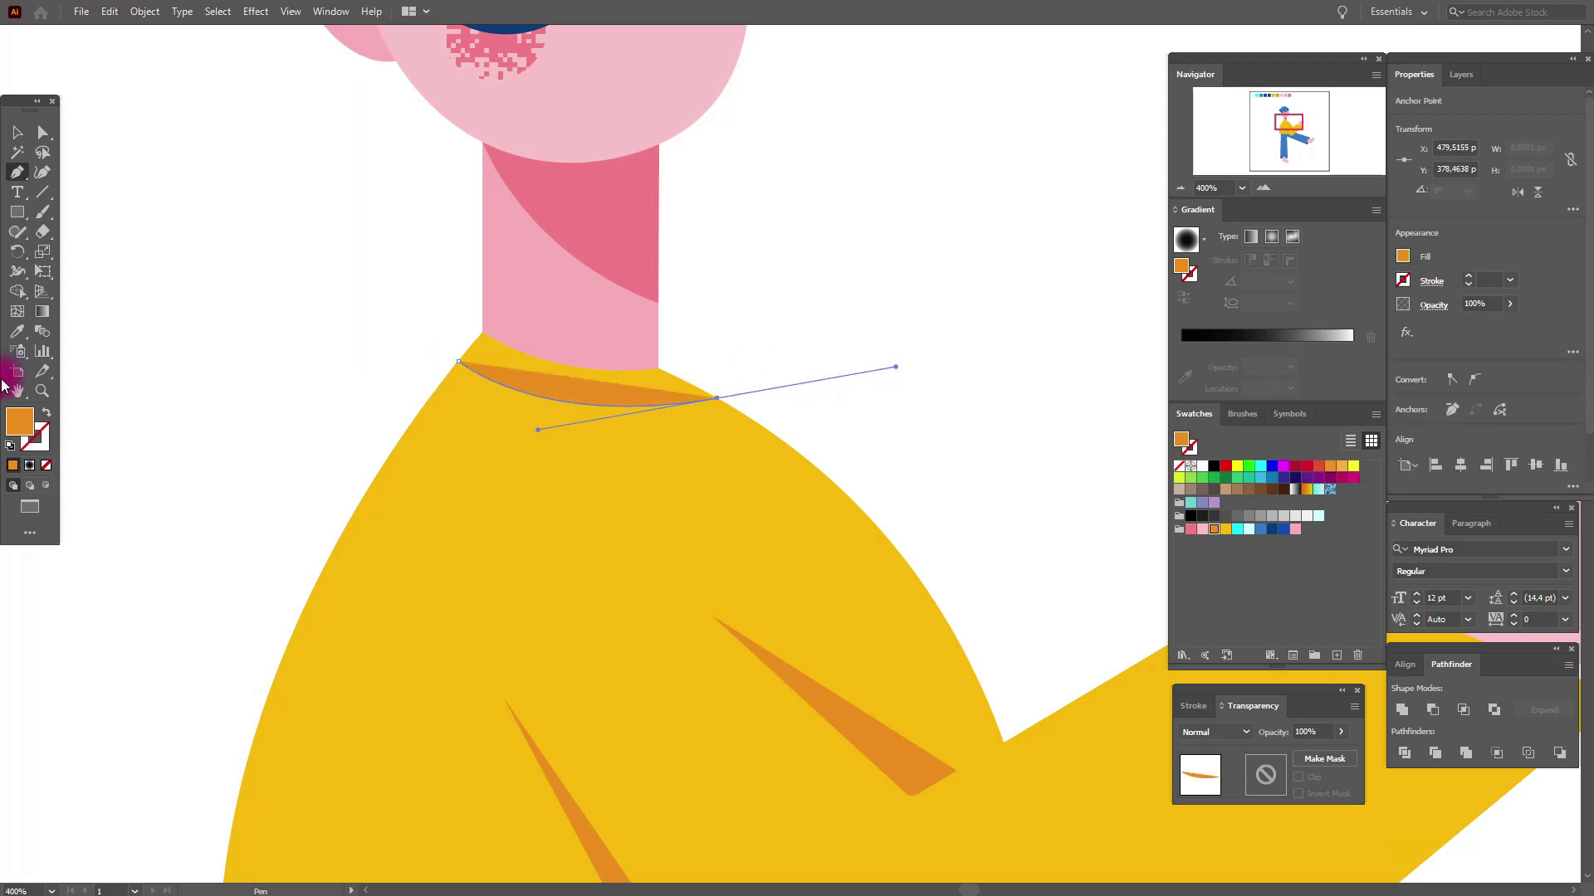
pyautogui.click(48, 413)
# Adjust the collar line's left and right endpoints
pyautogui.click(18, 136)
pyautogui.click(204, 201)
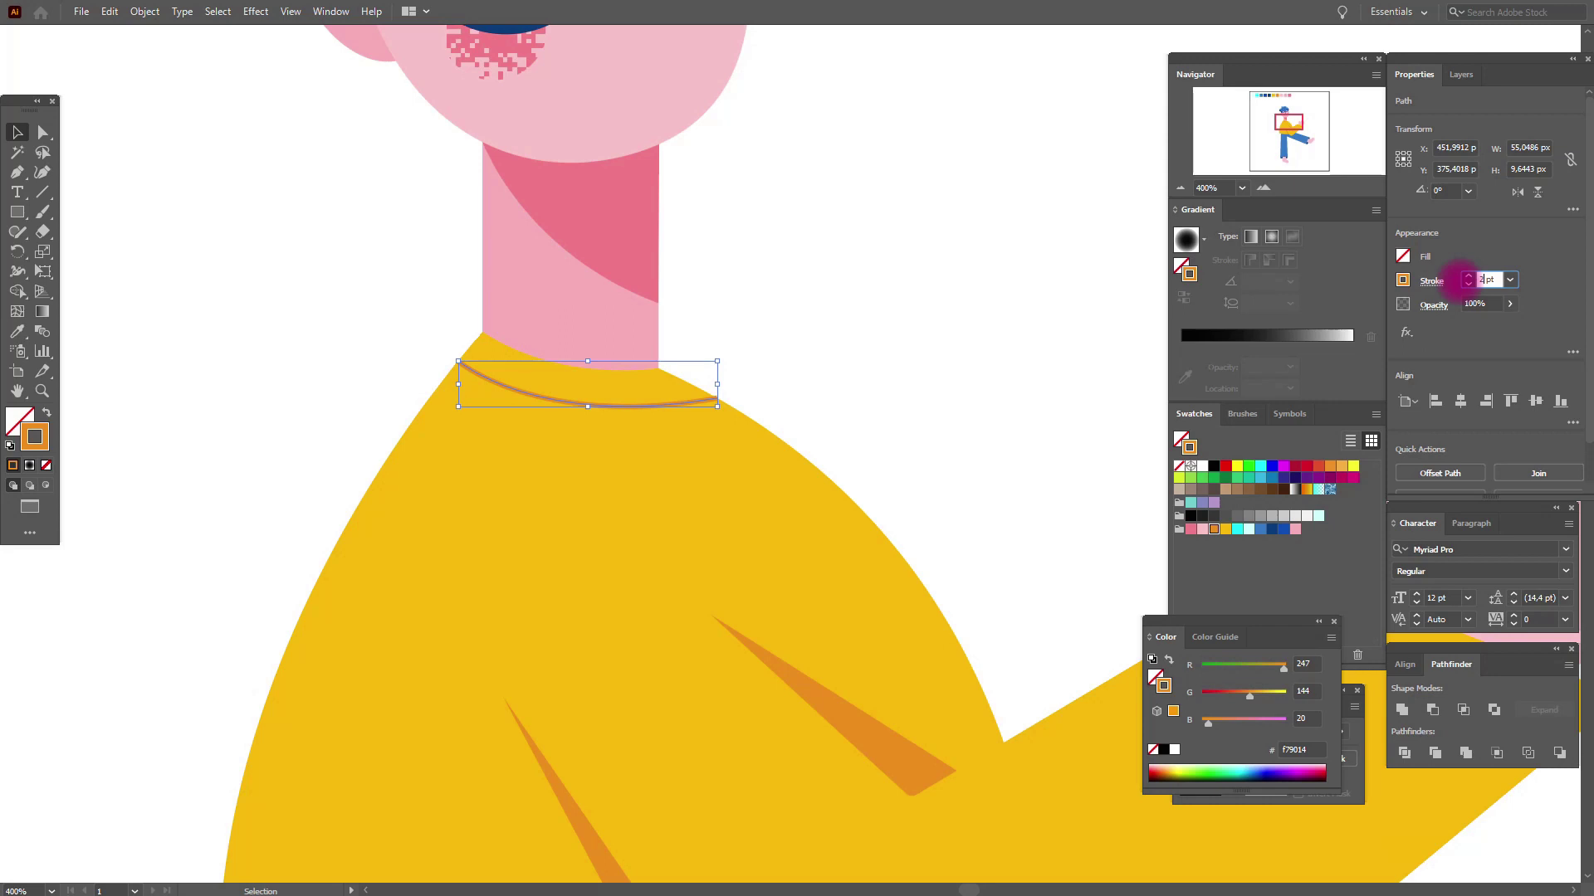
pyautogui.click(828, 392)
pyautogui.moveTo(715, 398); pyautogui.dragTo(724, 398)
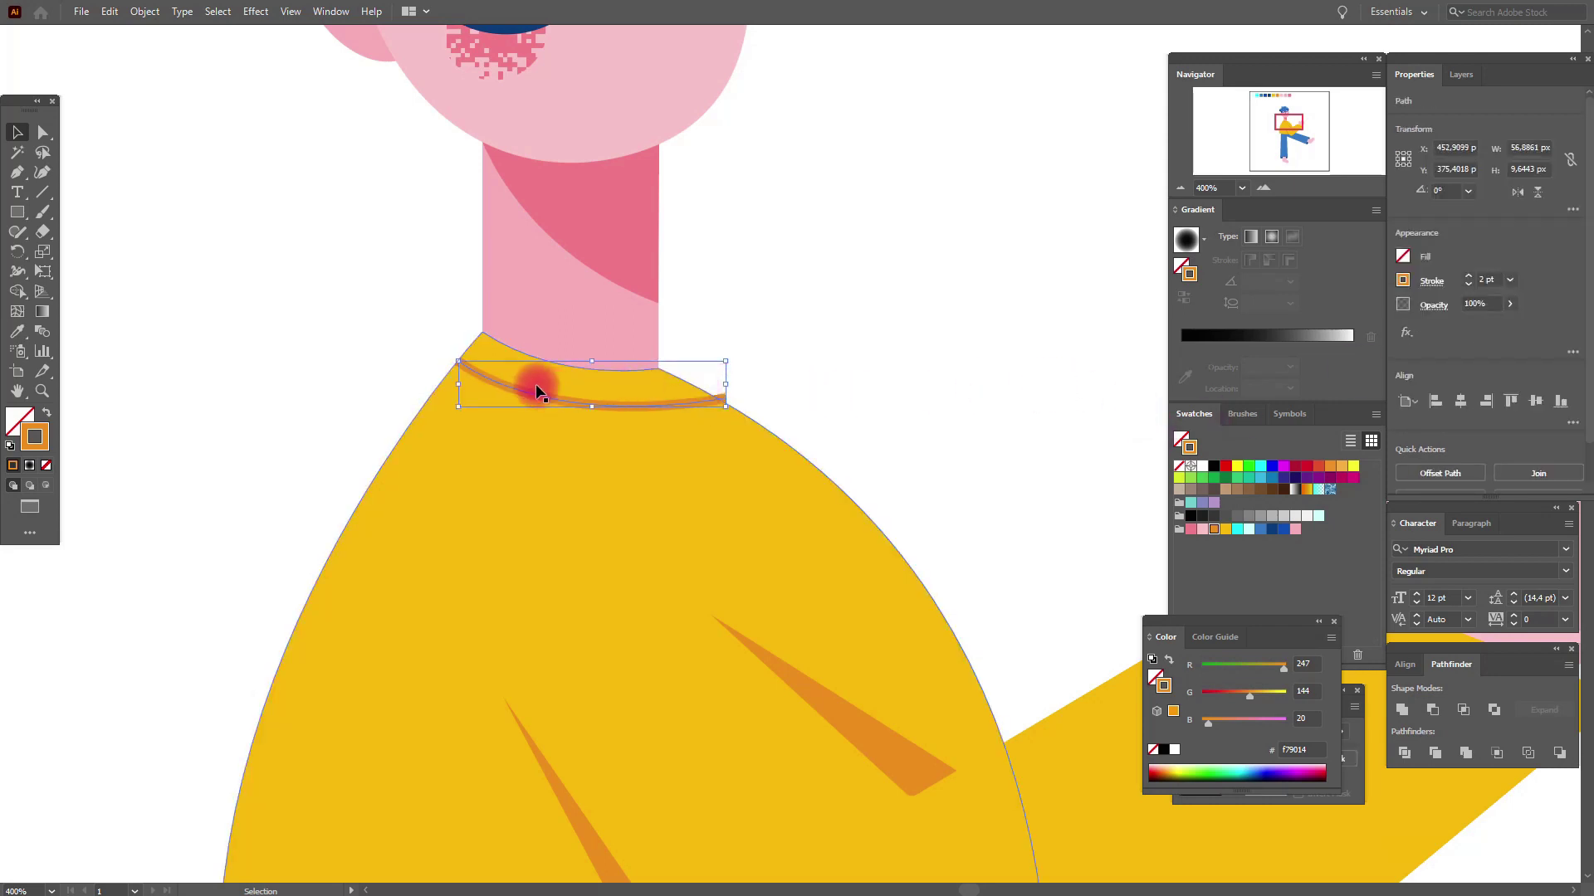
pyautogui.moveTo(461, 384); pyautogui.dragTo(452, 383)
pyautogui.click(917, 356)
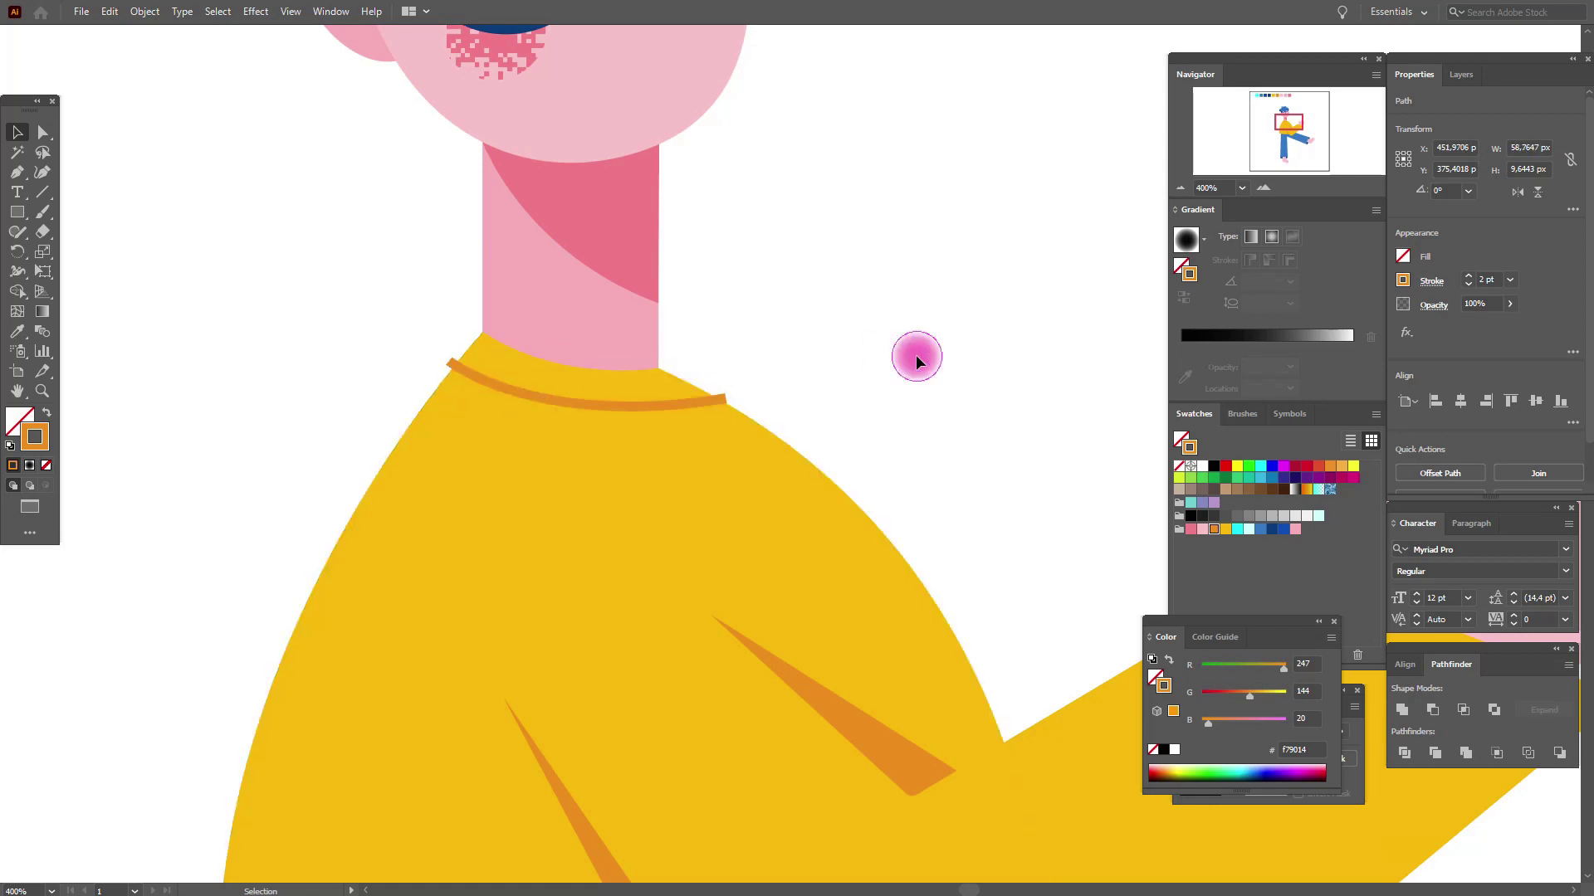
# Expand the collar stroke into a filled shape
pyautogui.click(658, 404)
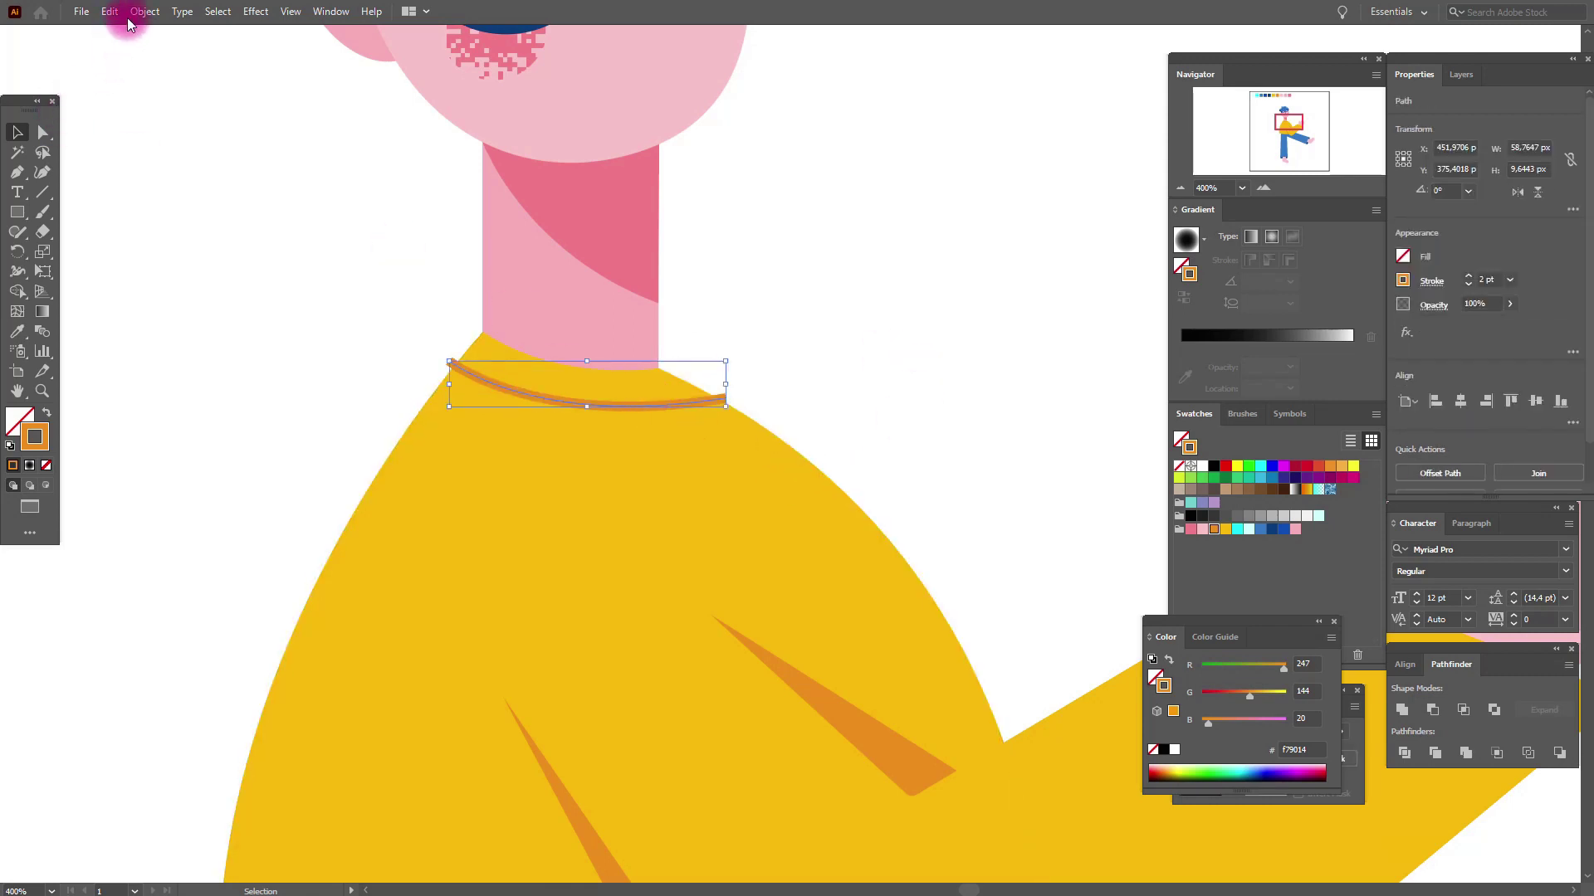
pyautogui.click(144, 12)
pyautogui.click(207, 205)
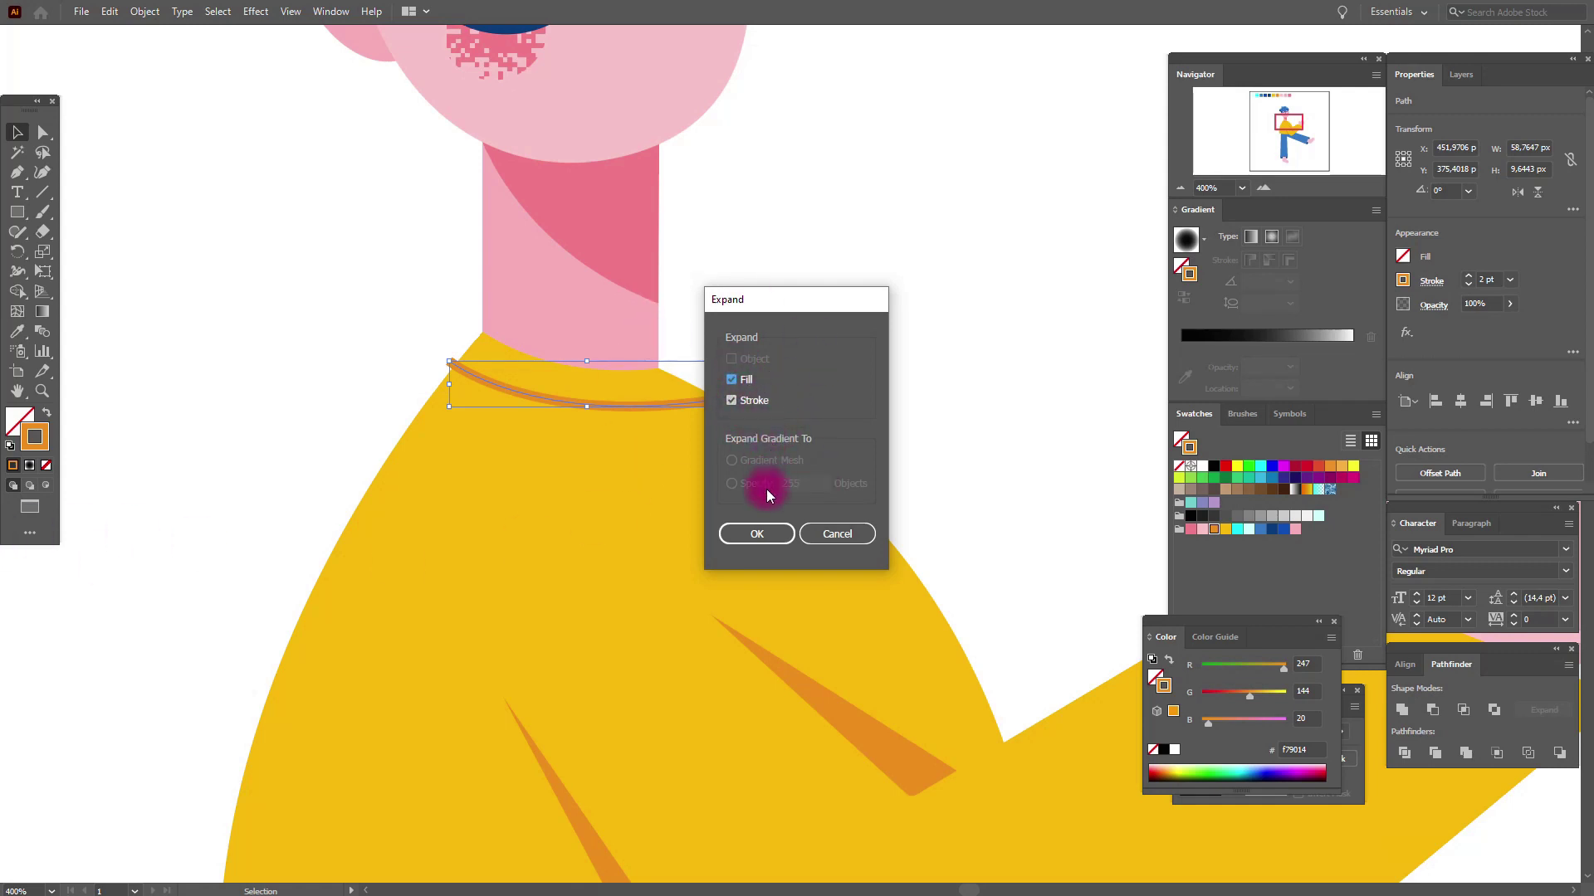
pyautogui.click(764, 533)
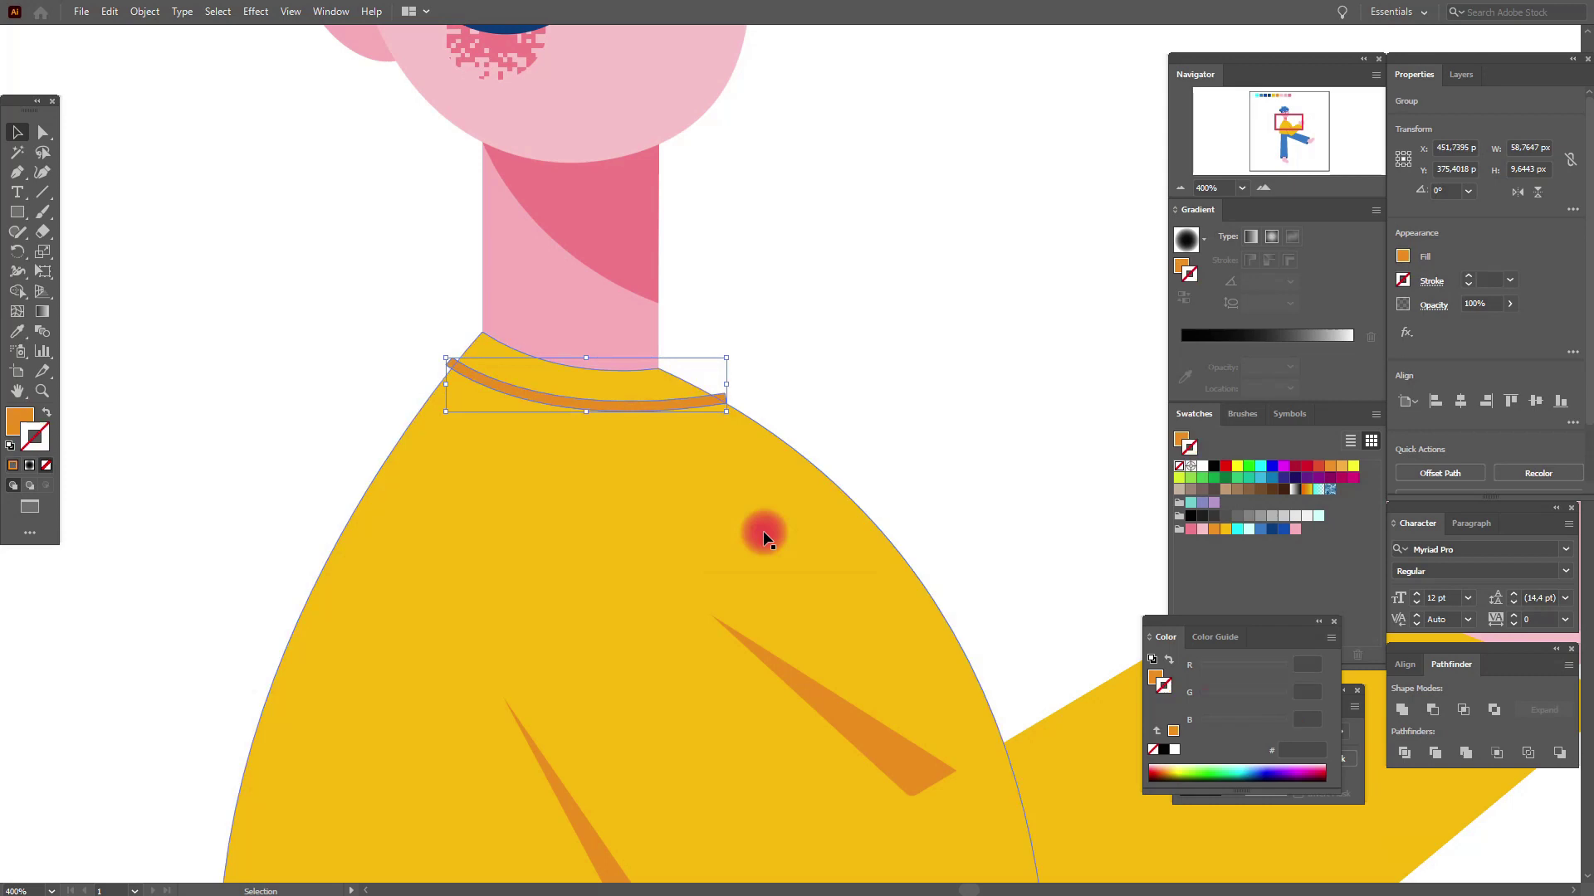
# Paste a copy of the shirt in place and bring it to the front
pyautogui.click(784, 503)
pyautogui.hotkey('ctrl', 'c')
pyautogui.hotkey('ctrl', 'f')
pyautogui.press('a')
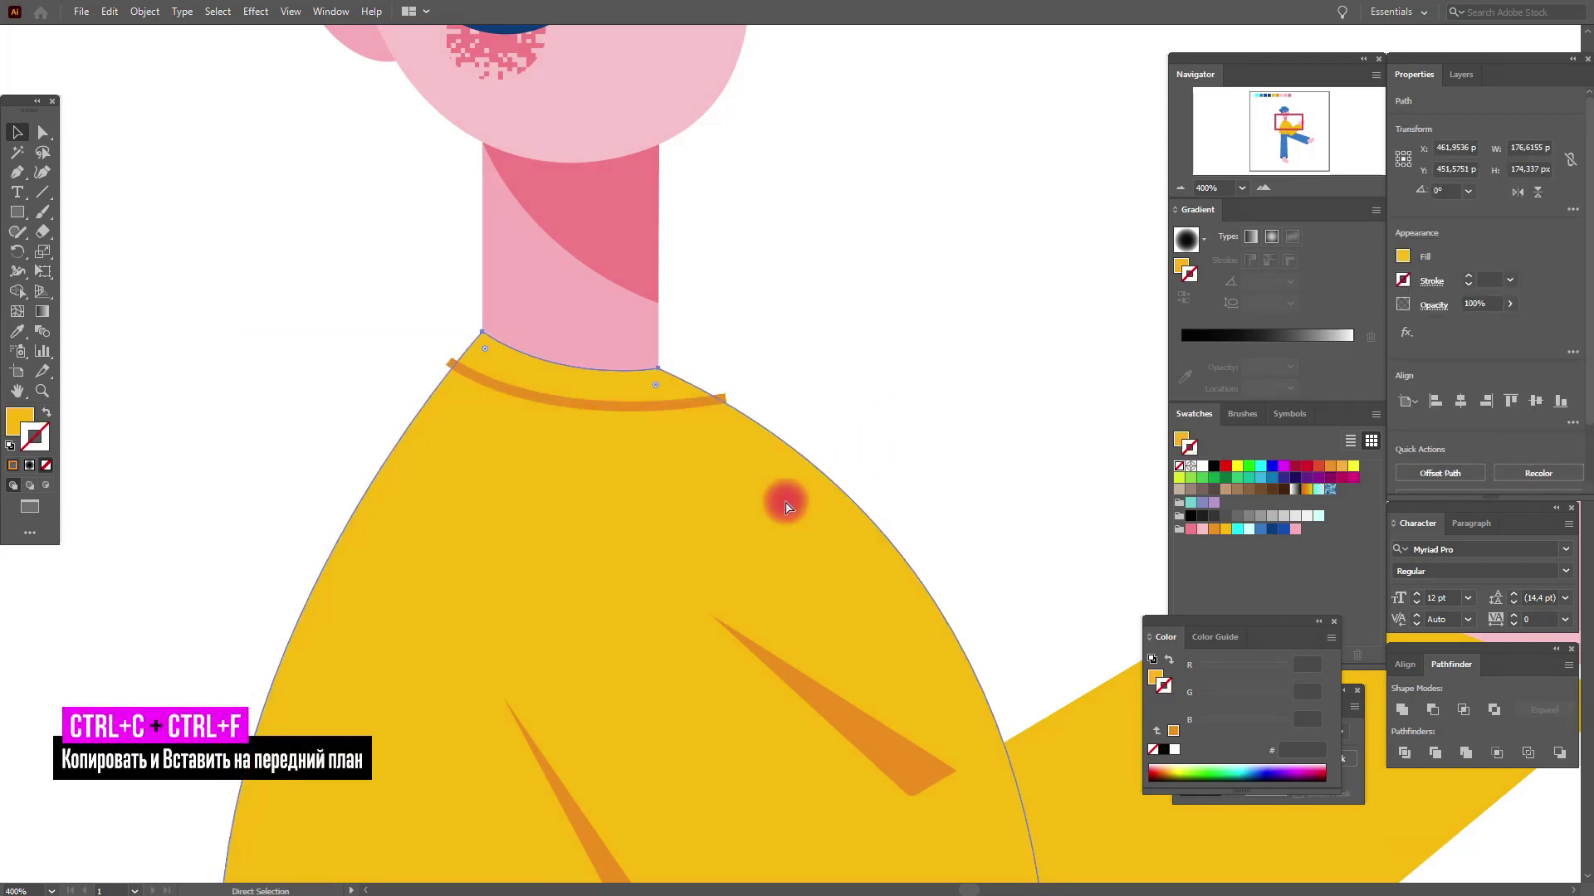
pyautogui.press('v')
pyautogui.rightClick(785, 501)
pyautogui.moveTo(831, 416)
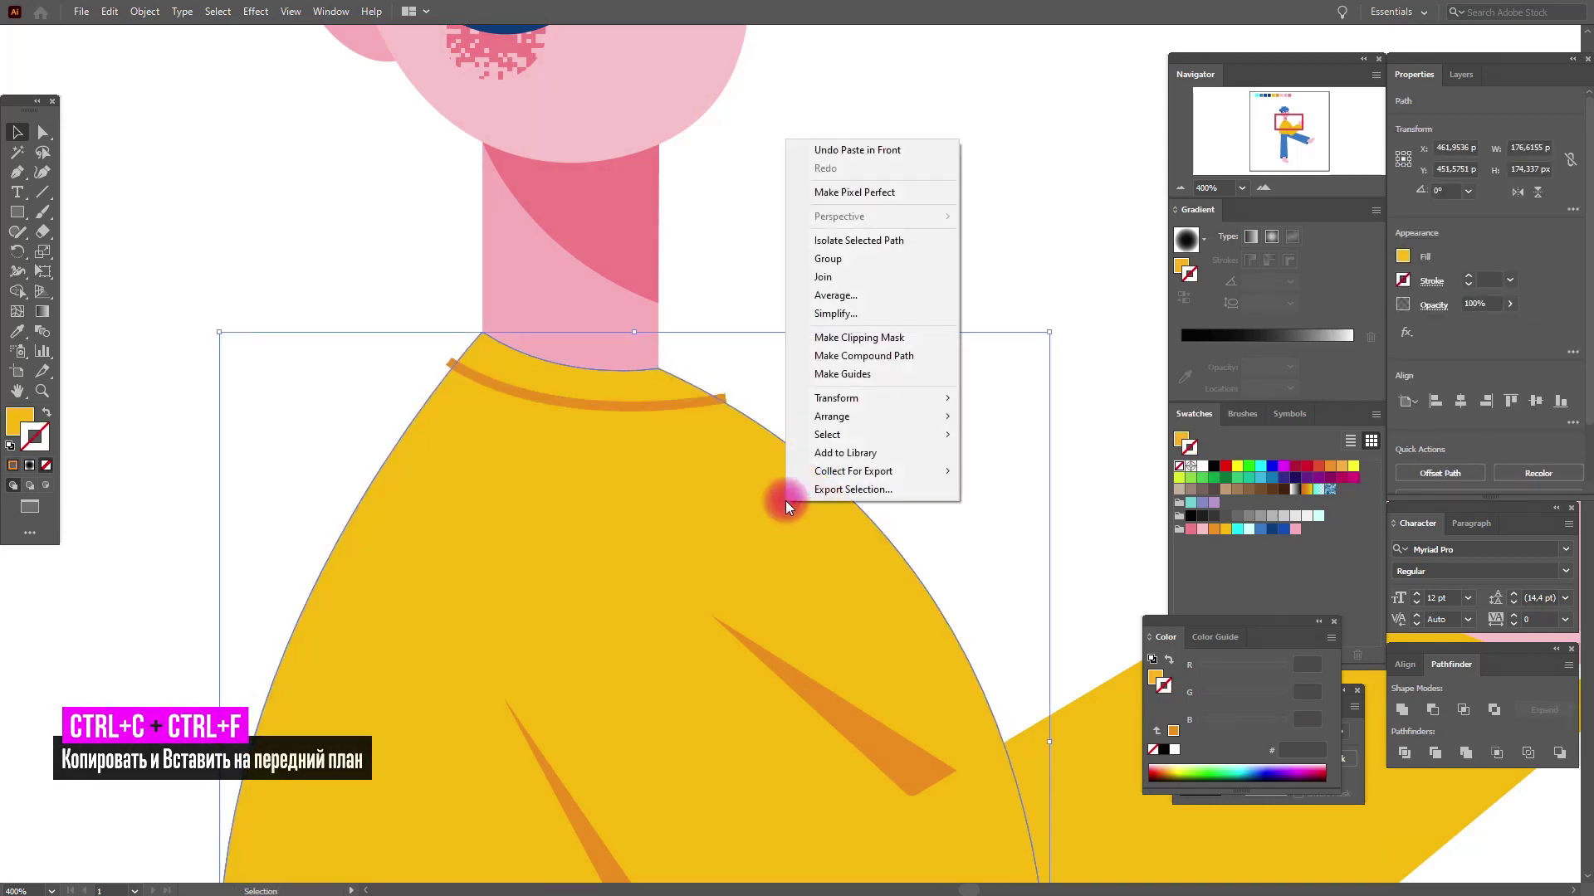
pyautogui.click(1001, 419)
# Intersect the shirt copy with the collar and fill it with the orange shading colour
pyautogui.keyDown('shift'); pyautogui.click(725, 396); pyautogui.keyUp('shift')
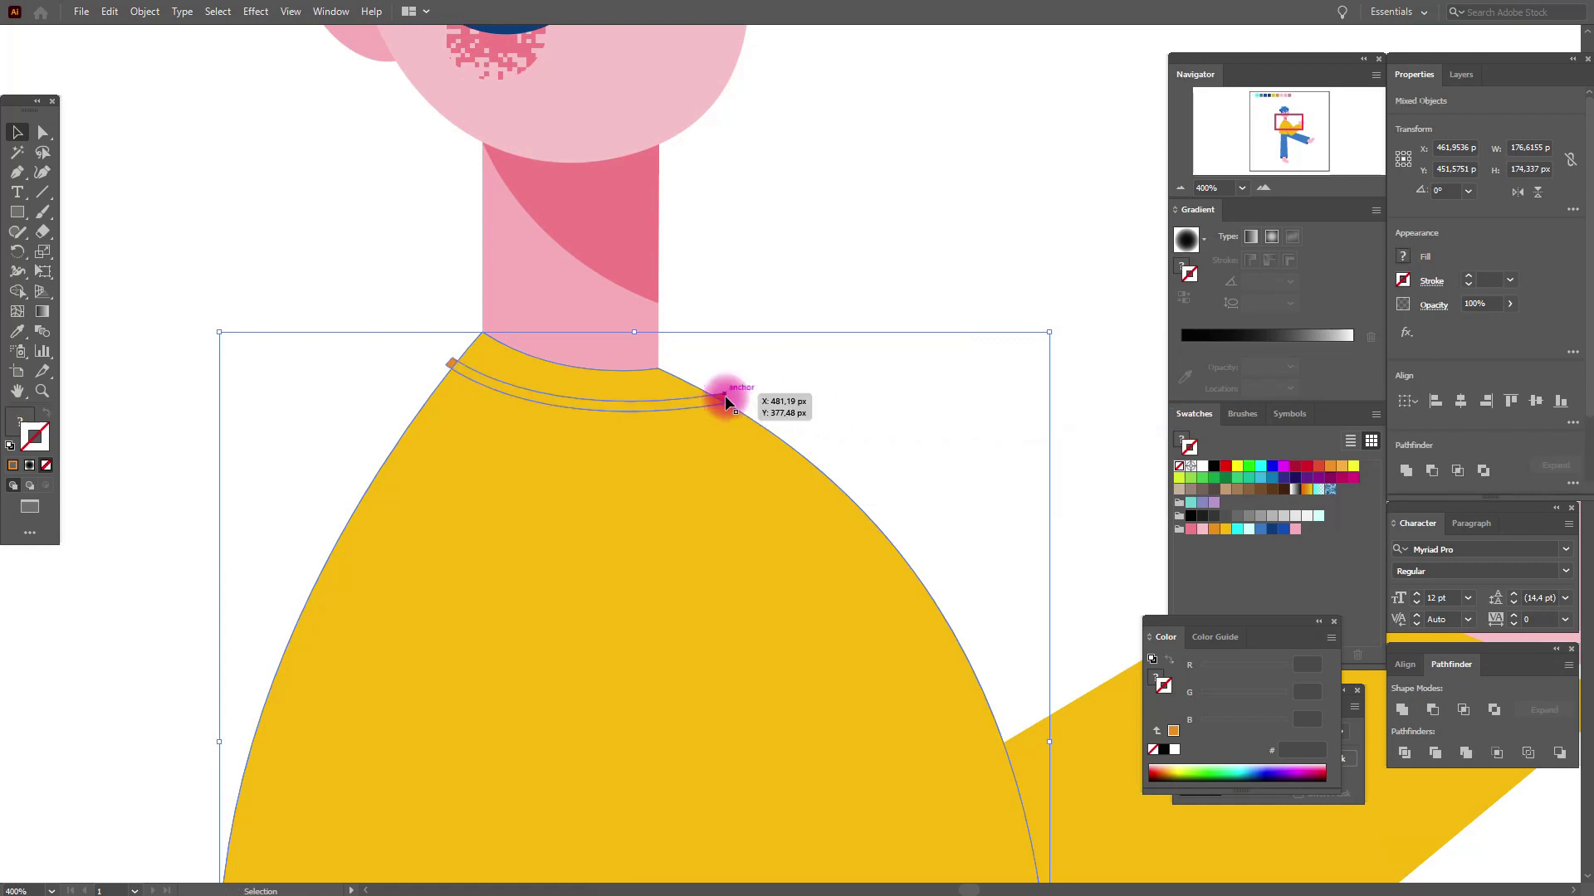
pyautogui.click(1416, 635)
pyautogui.click(1463, 711)
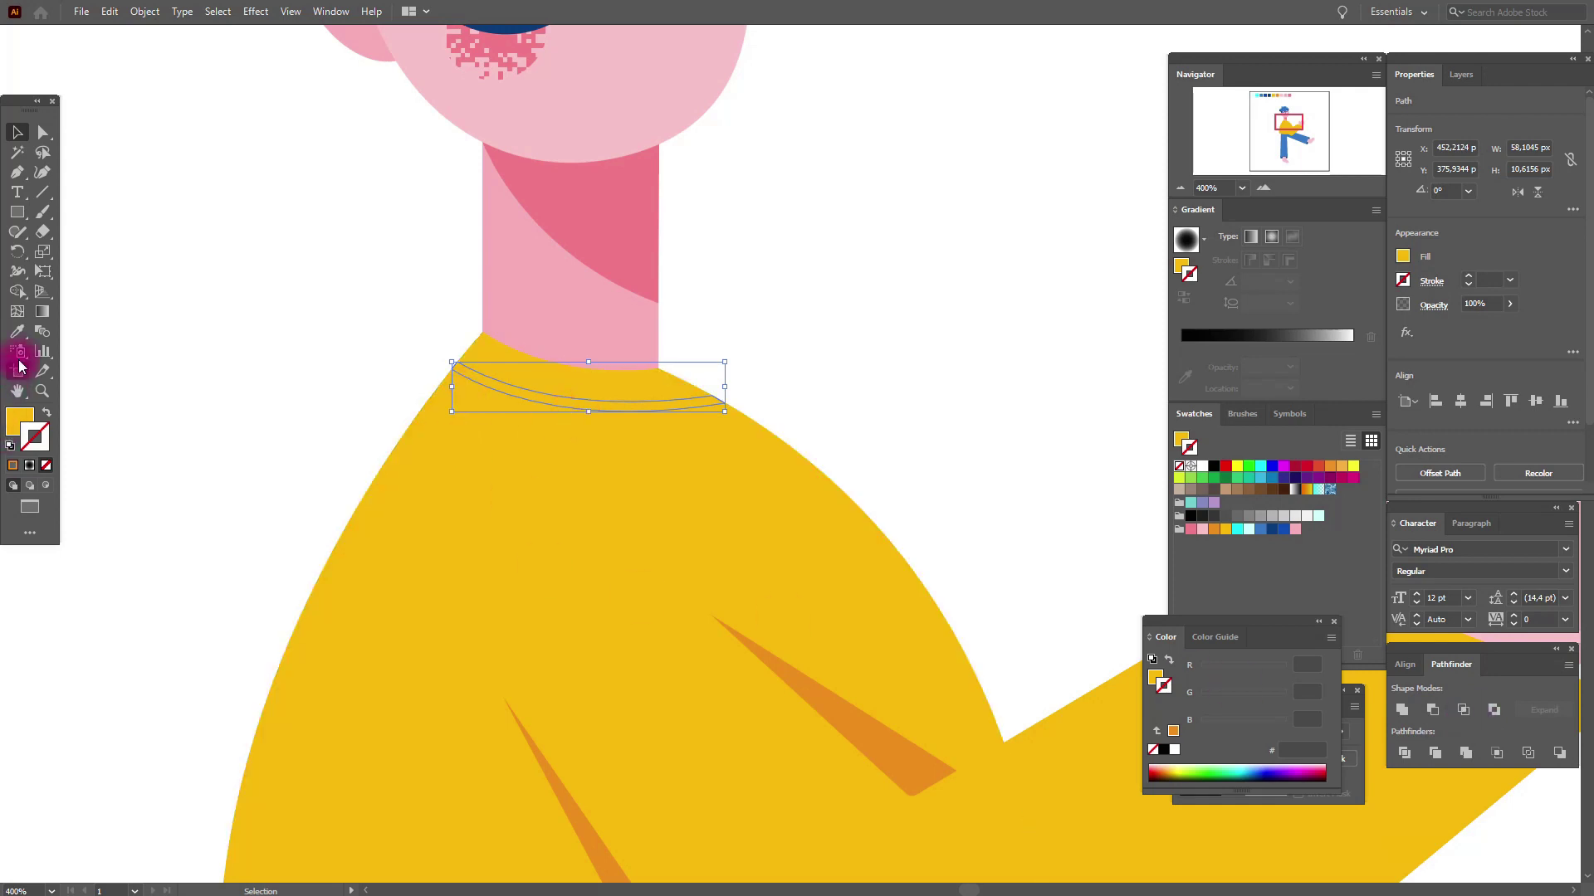
pyautogui.click(775, 658)
pyautogui.click(167, 189)
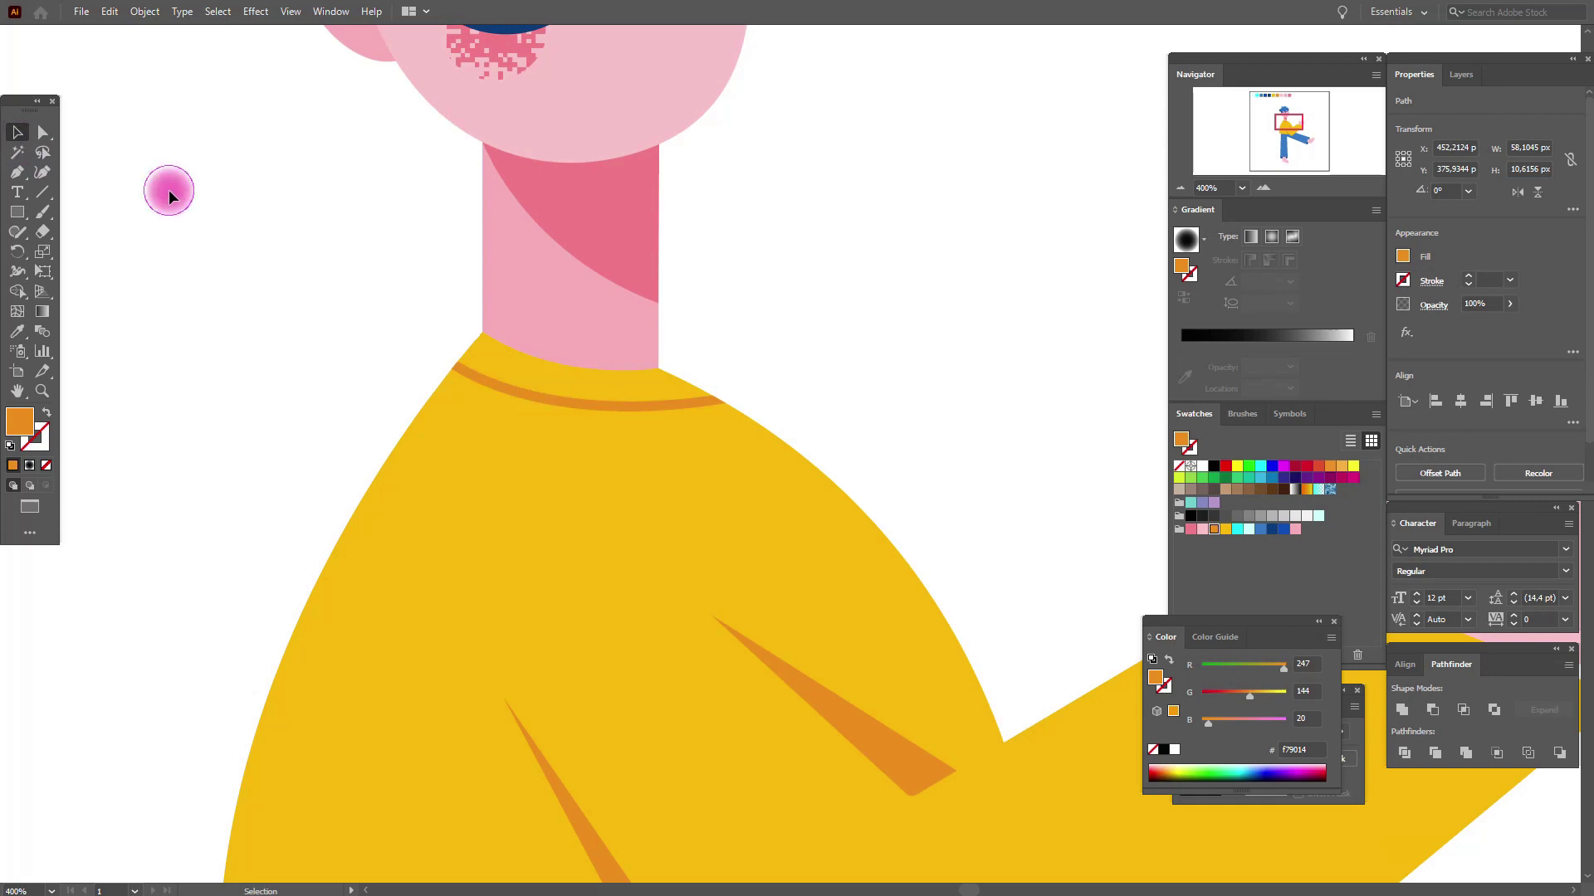
pyautogui.click(16, 392)
pyautogui.moveTo(852, 556); pyautogui.dragTo(666, 508)
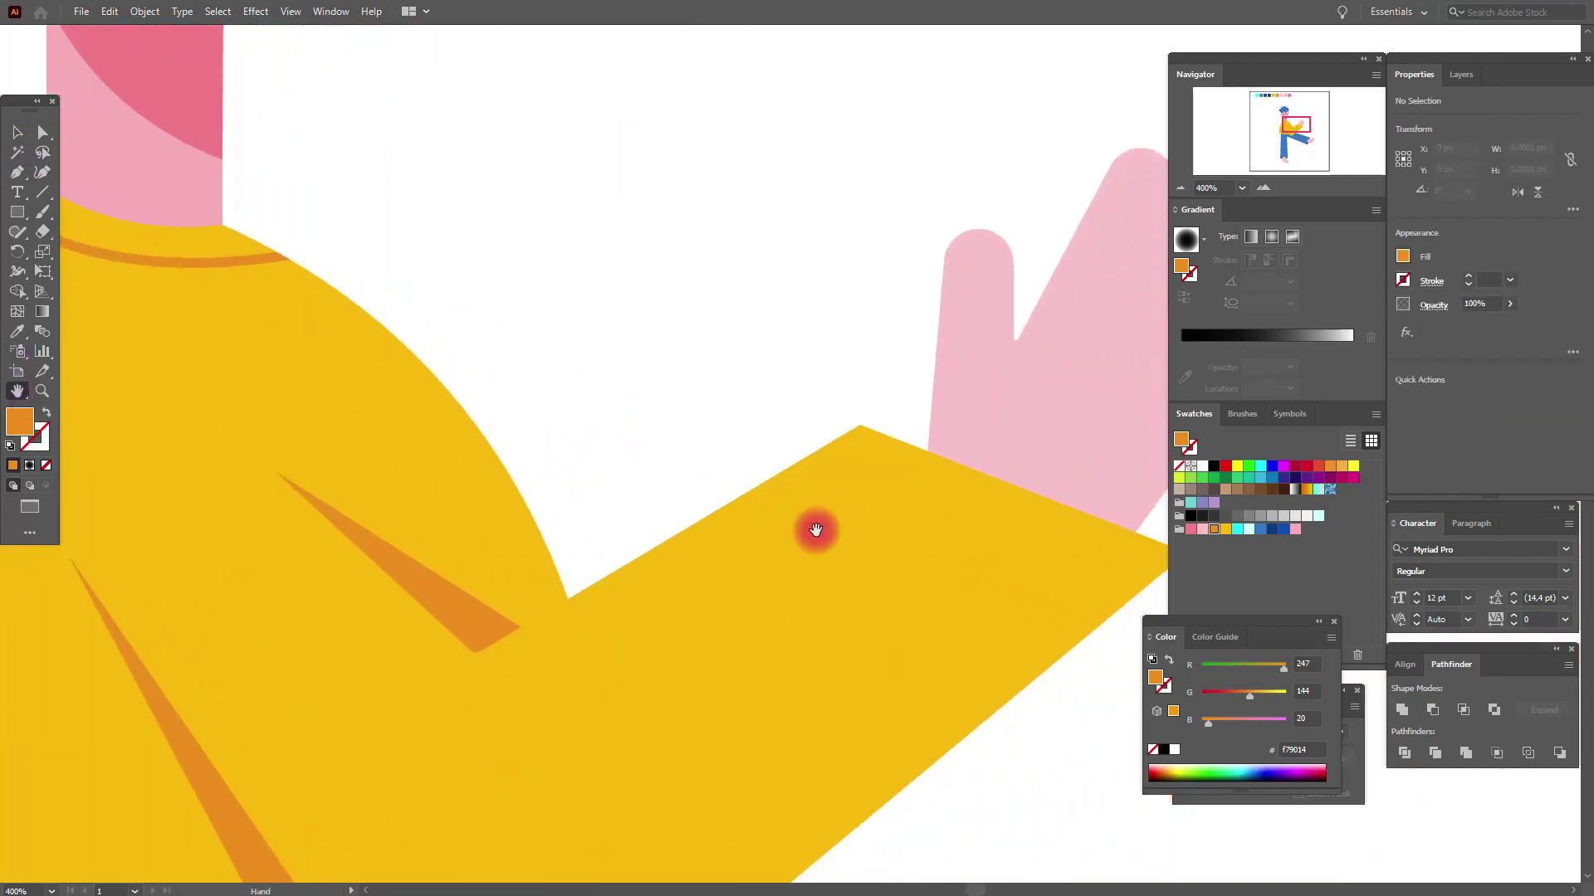
# Draw a 2 pt orange stroke line across the sleeve end
pyautogui.click(17, 172)
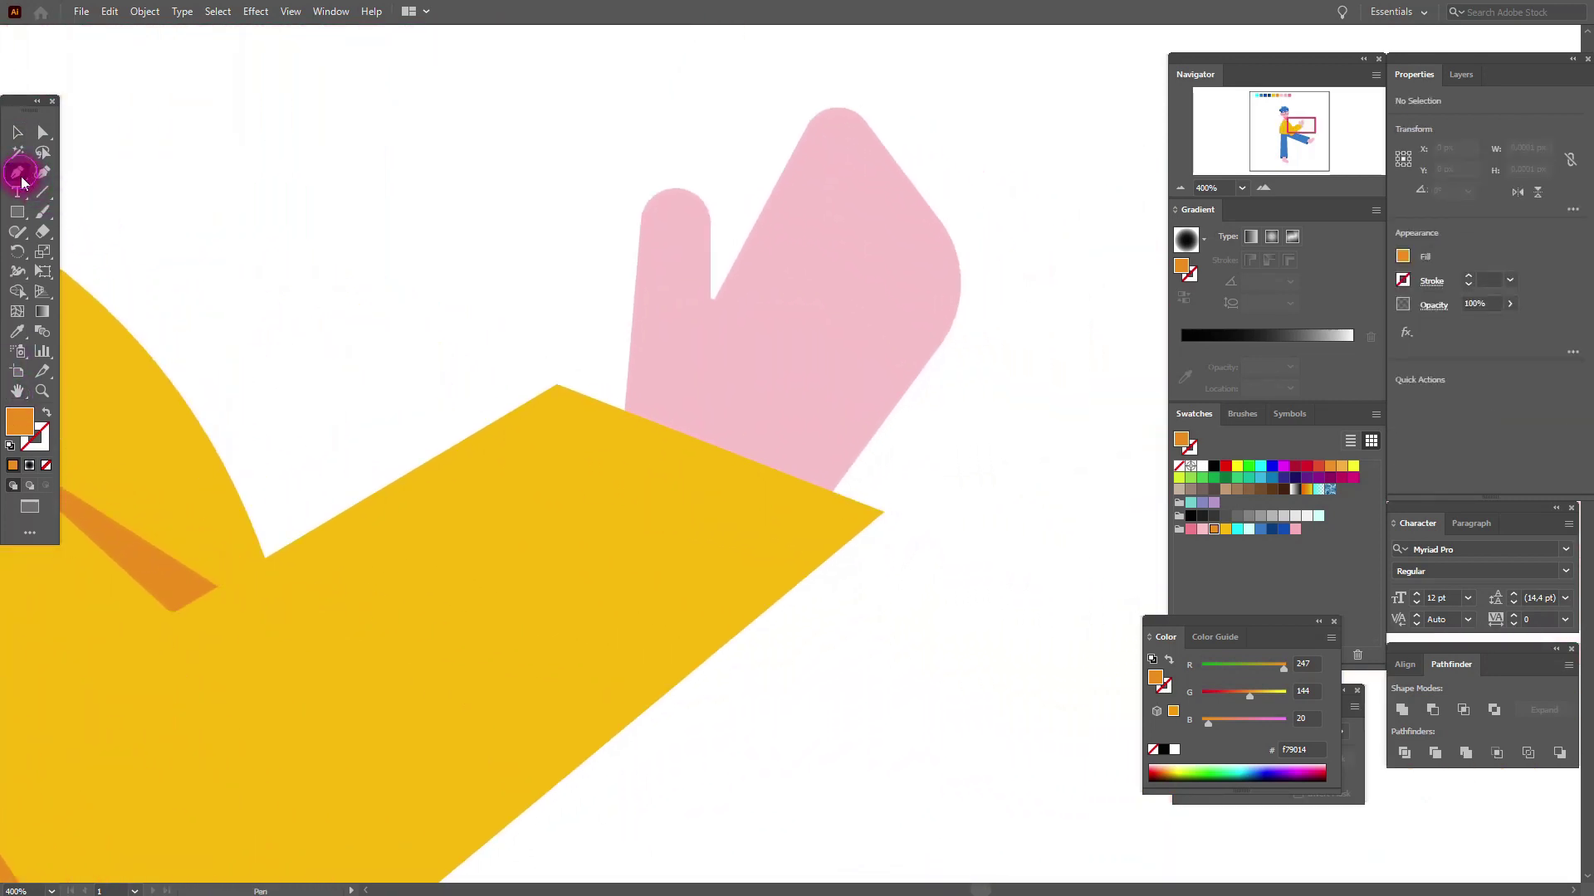
pyautogui.click(515, 410)
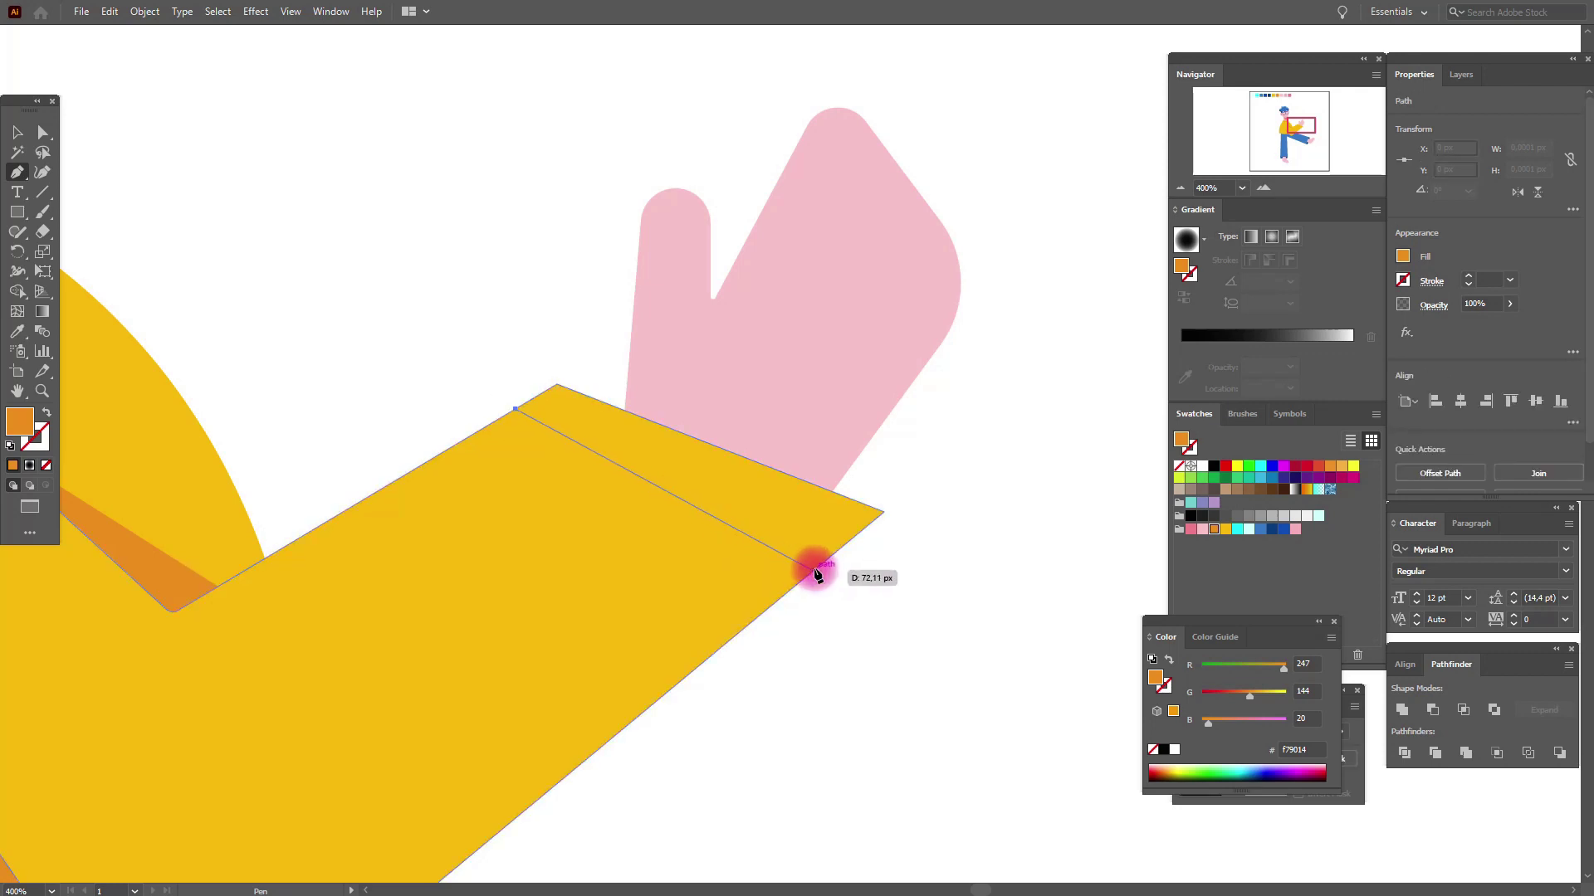
pyautogui.click(836, 551)
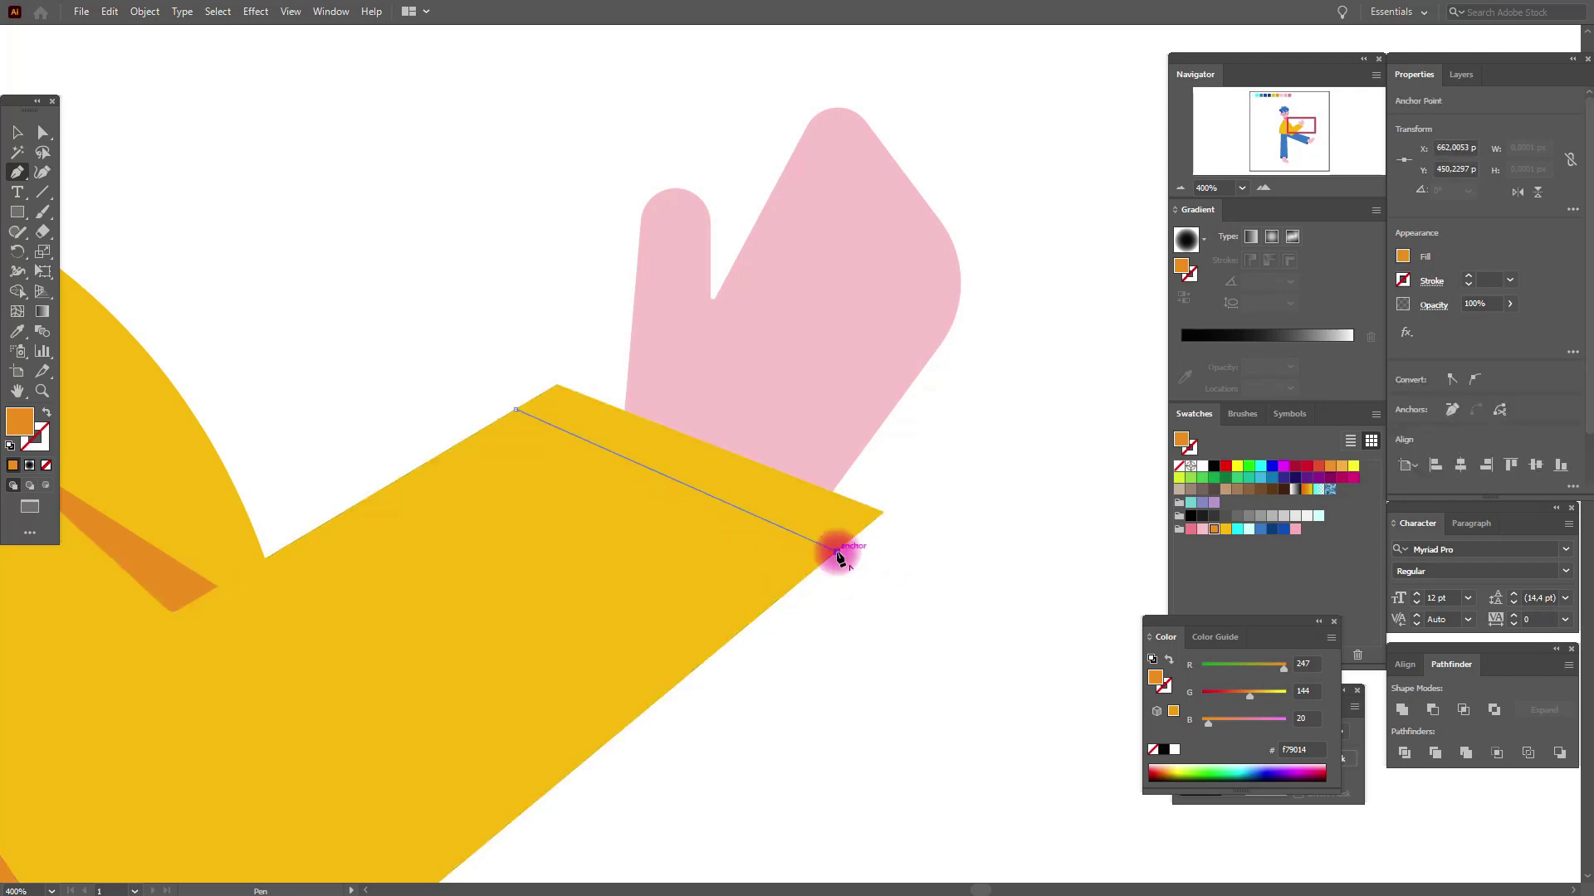
pyautogui.click(46, 415)
pyautogui.click(1466, 276)
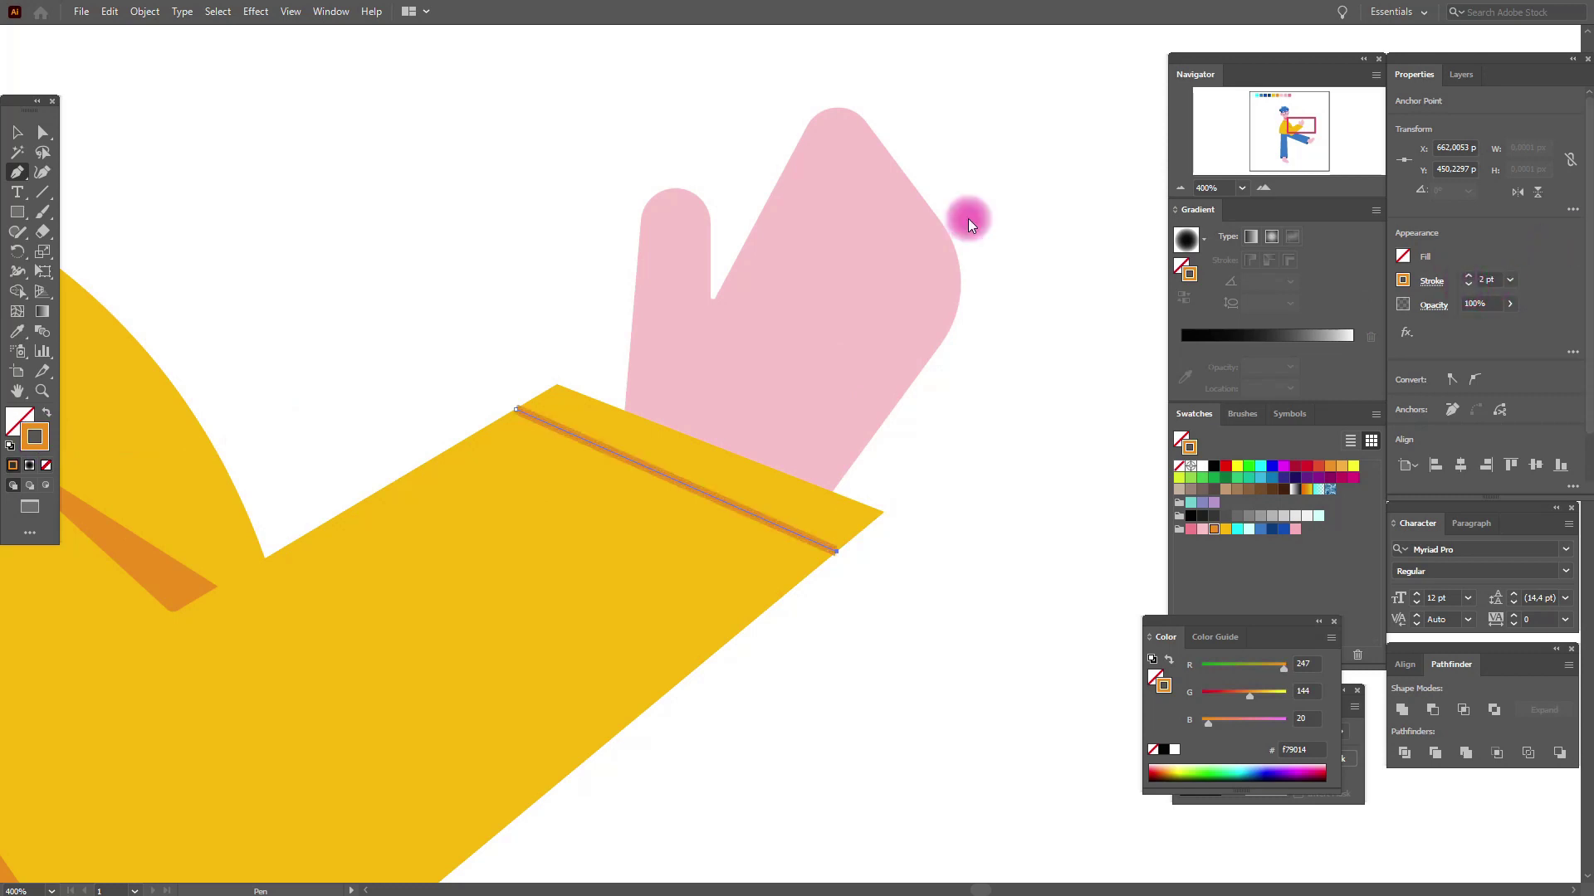
# Extend both ends of the cuff line past the sleeve edges
pyautogui.click(17, 133)
pyautogui.click(378, 226)
pyautogui.click(542, 422)
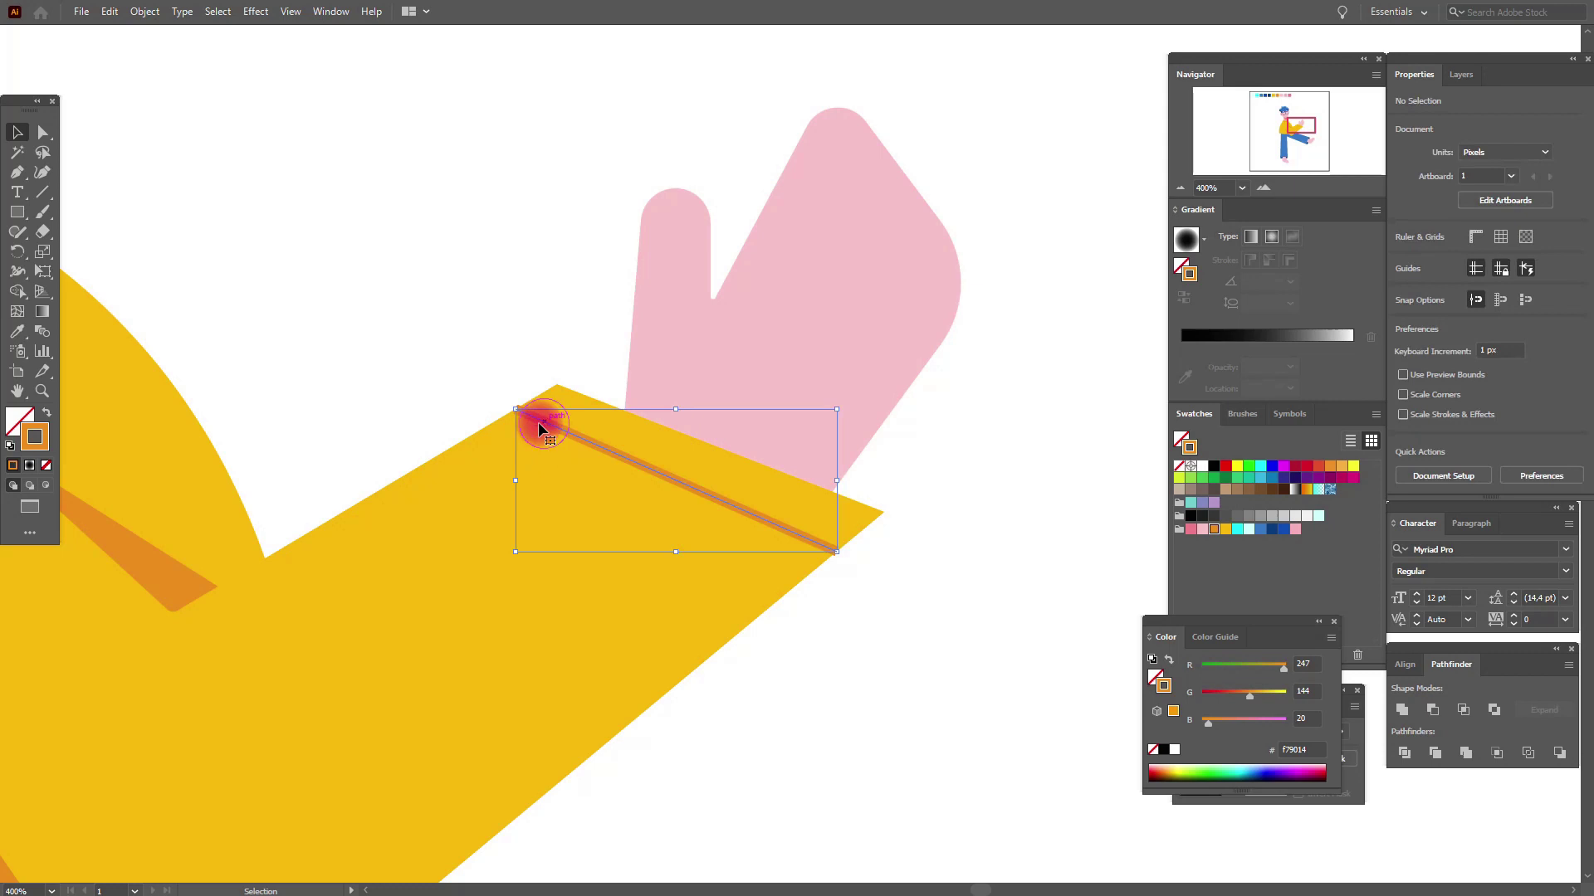
pyautogui.moveTo(515, 410); pyautogui.dragTo(503, 407)
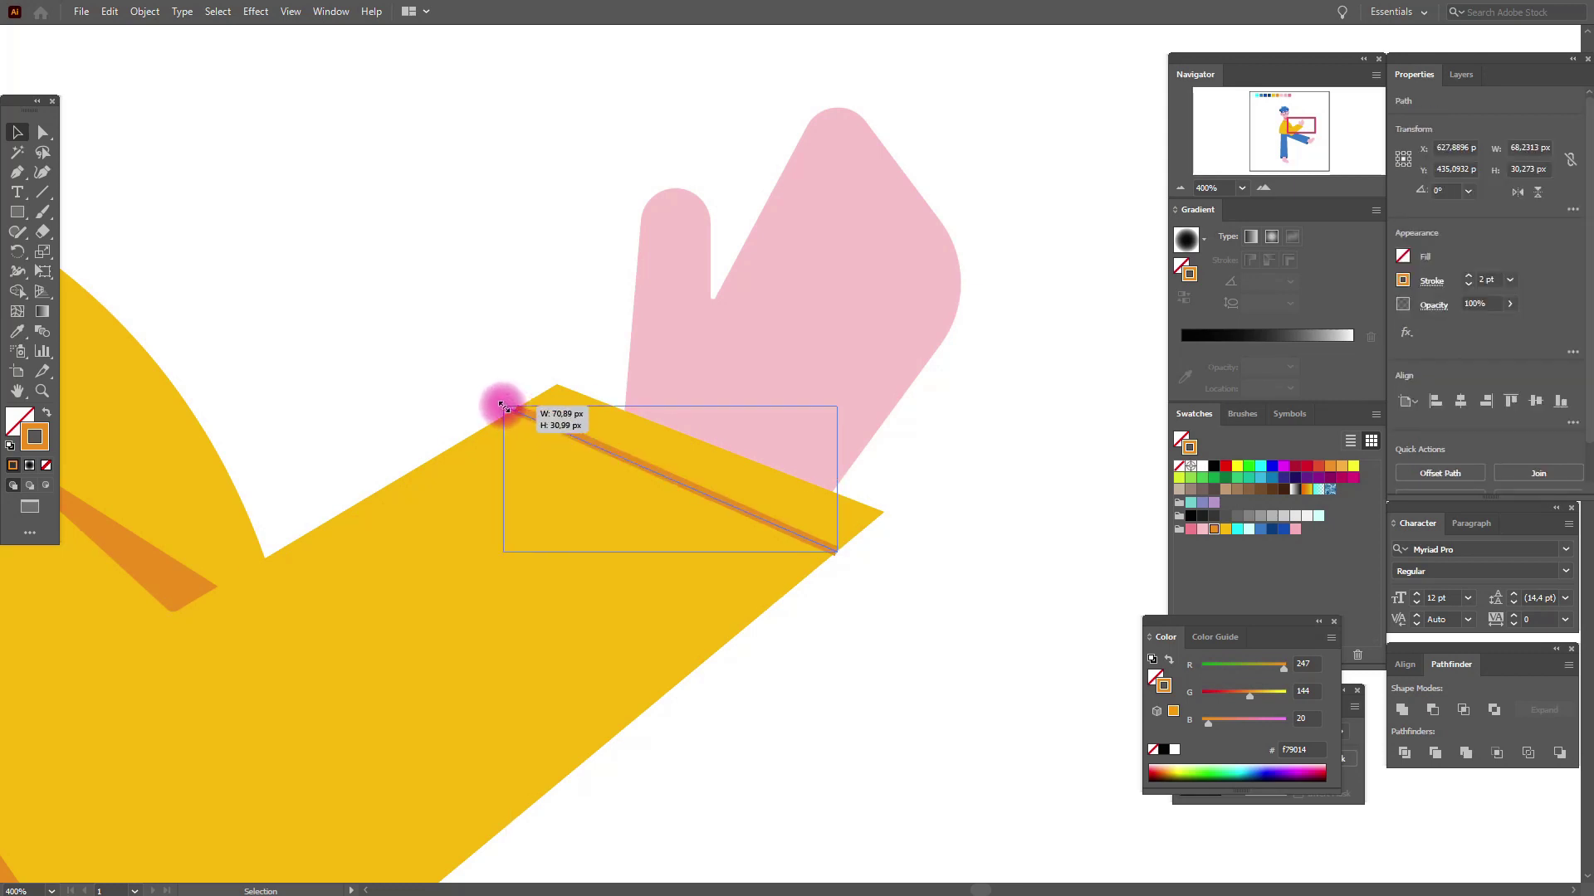
pyautogui.moveTo(836, 551); pyautogui.dragTo(843, 557)
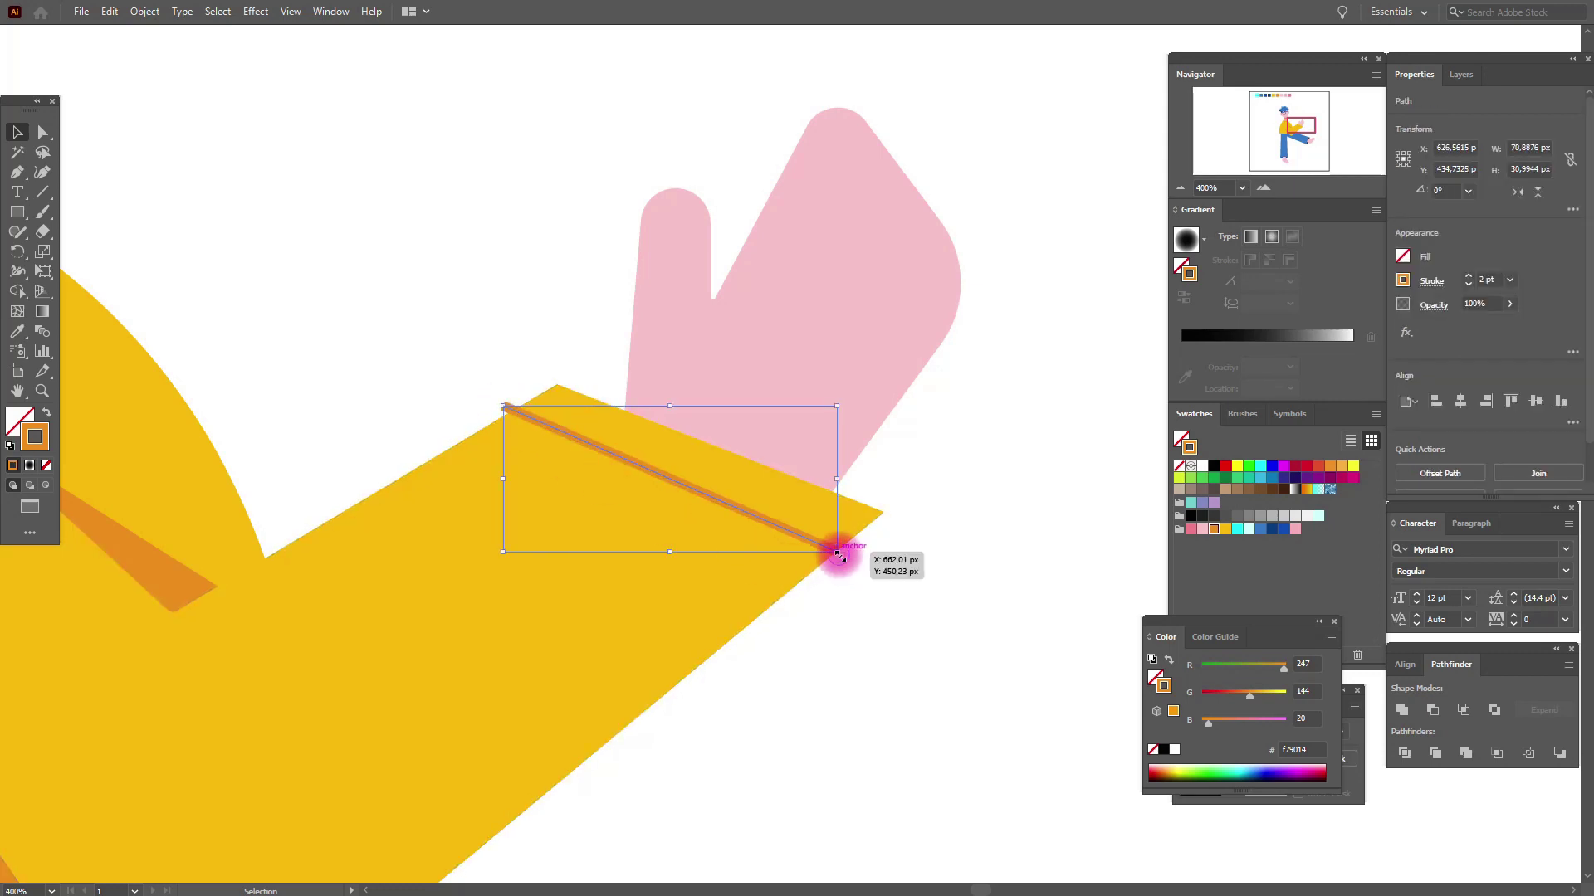
pyautogui.click(903, 561)
# Paste a copy of the sleeve in front and bring it to the front
pyautogui.click(605, 588)
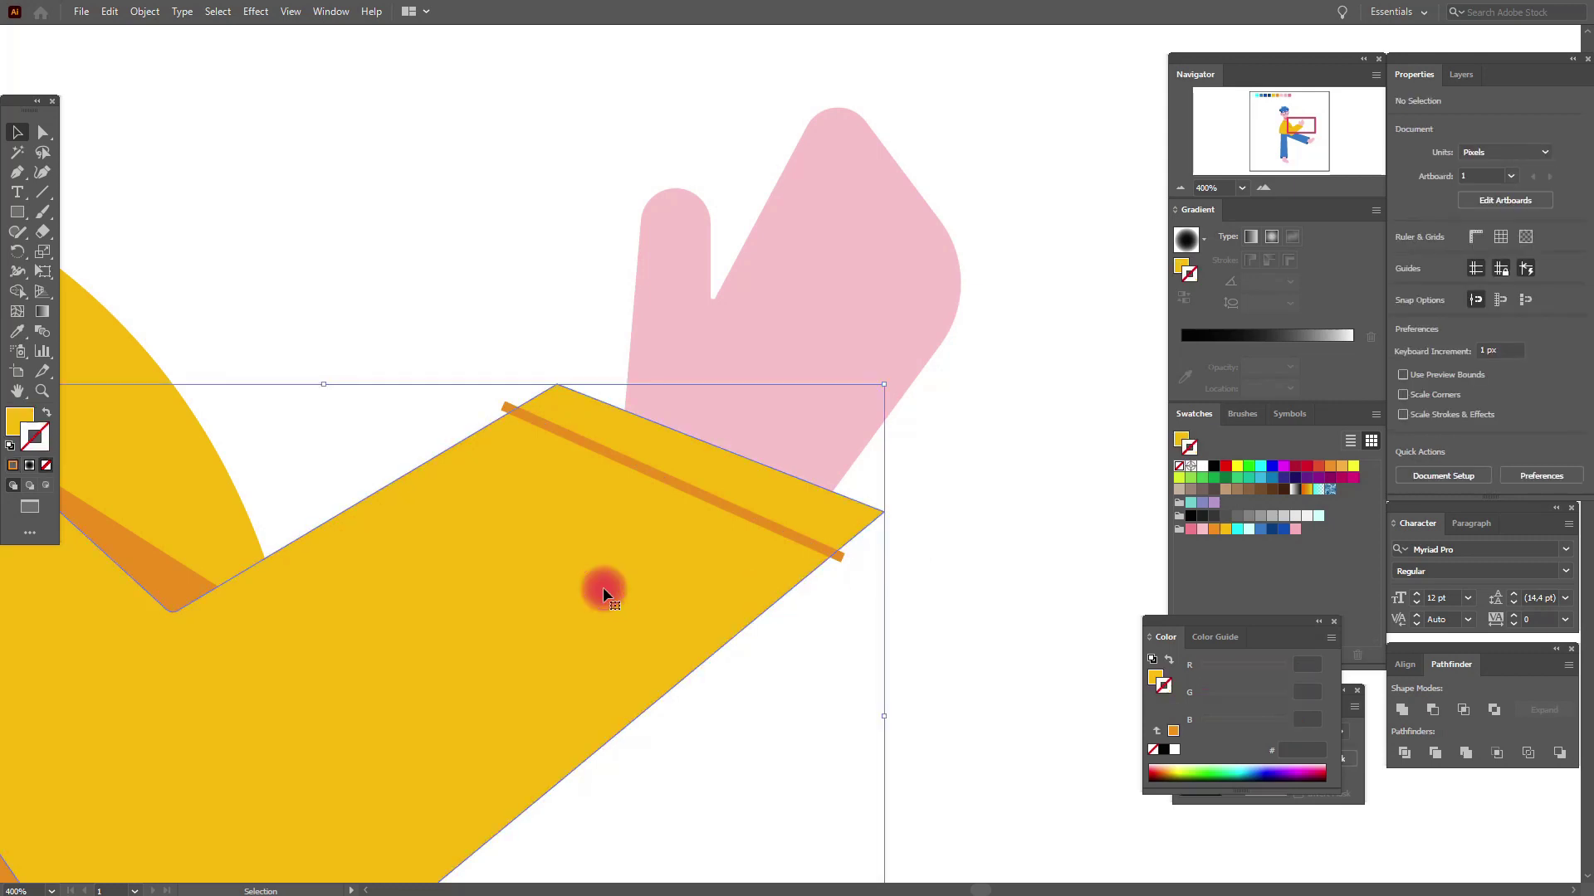
pyautogui.hotkey('ctrl', 'c')
pyautogui.hotkey('ctrl', 'f')
pyautogui.press('v')
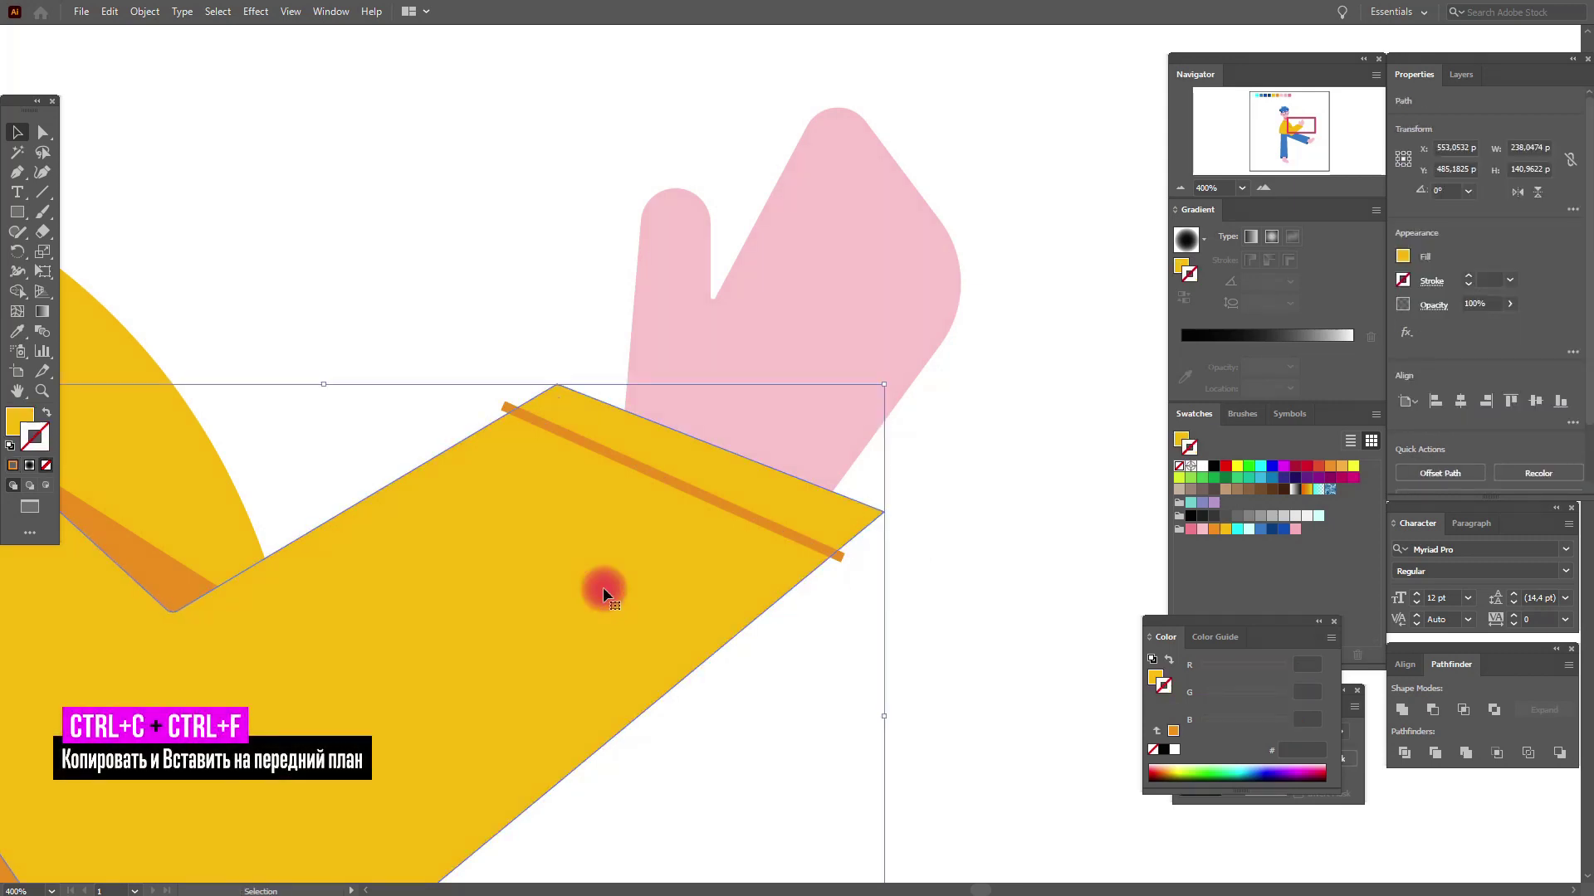
pyautogui.rightClick(604, 590)
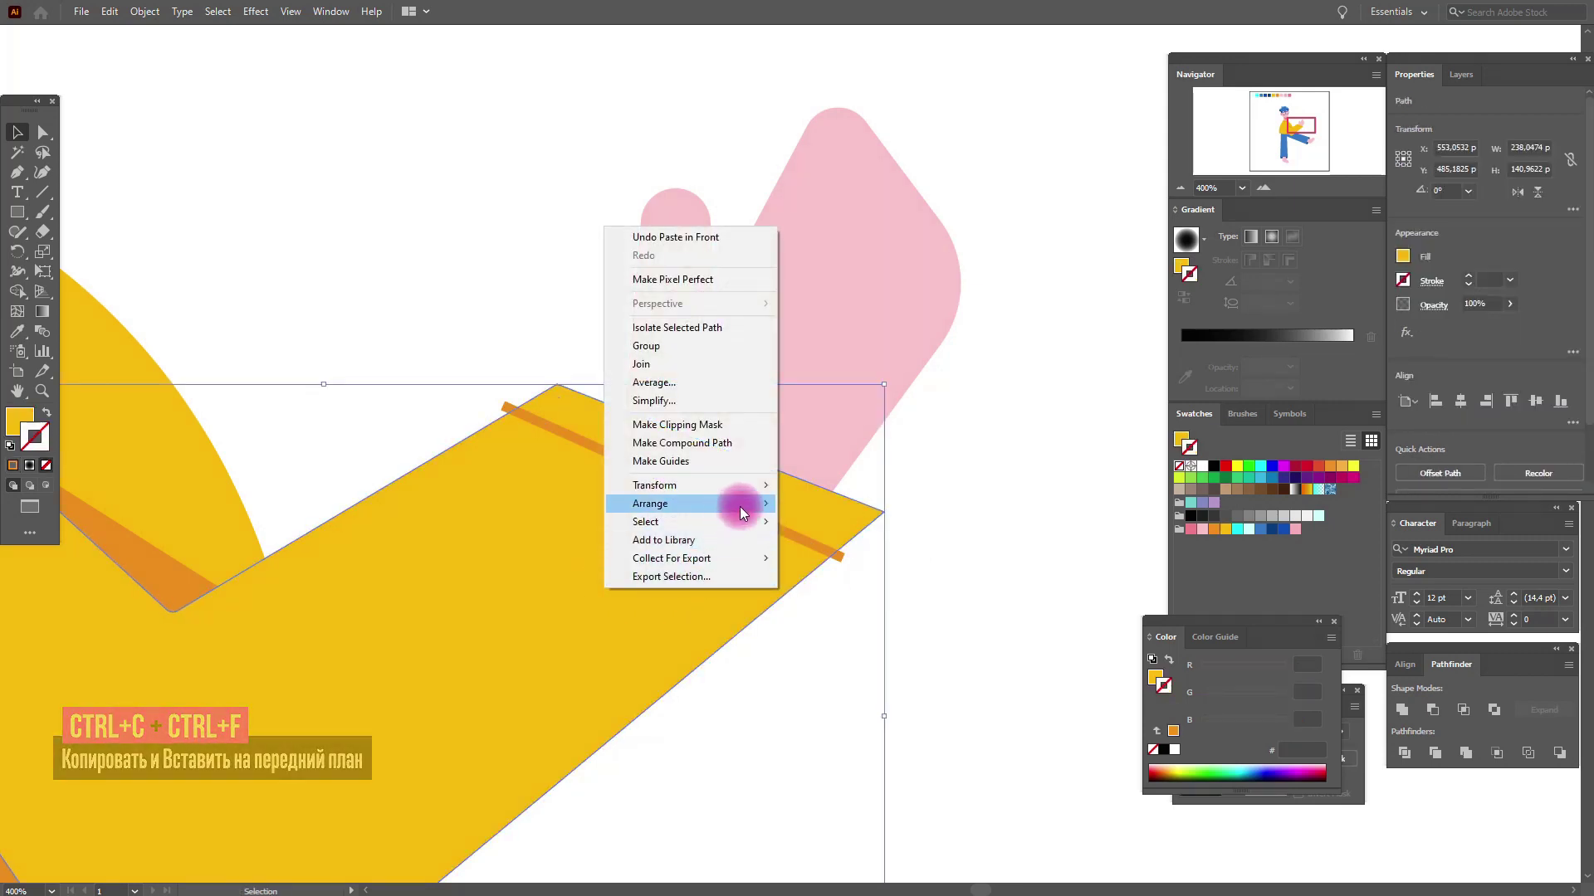
pyautogui.click(822, 503)
# Expand the cuff line into a filled shape
pyautogui.click(842, 558)
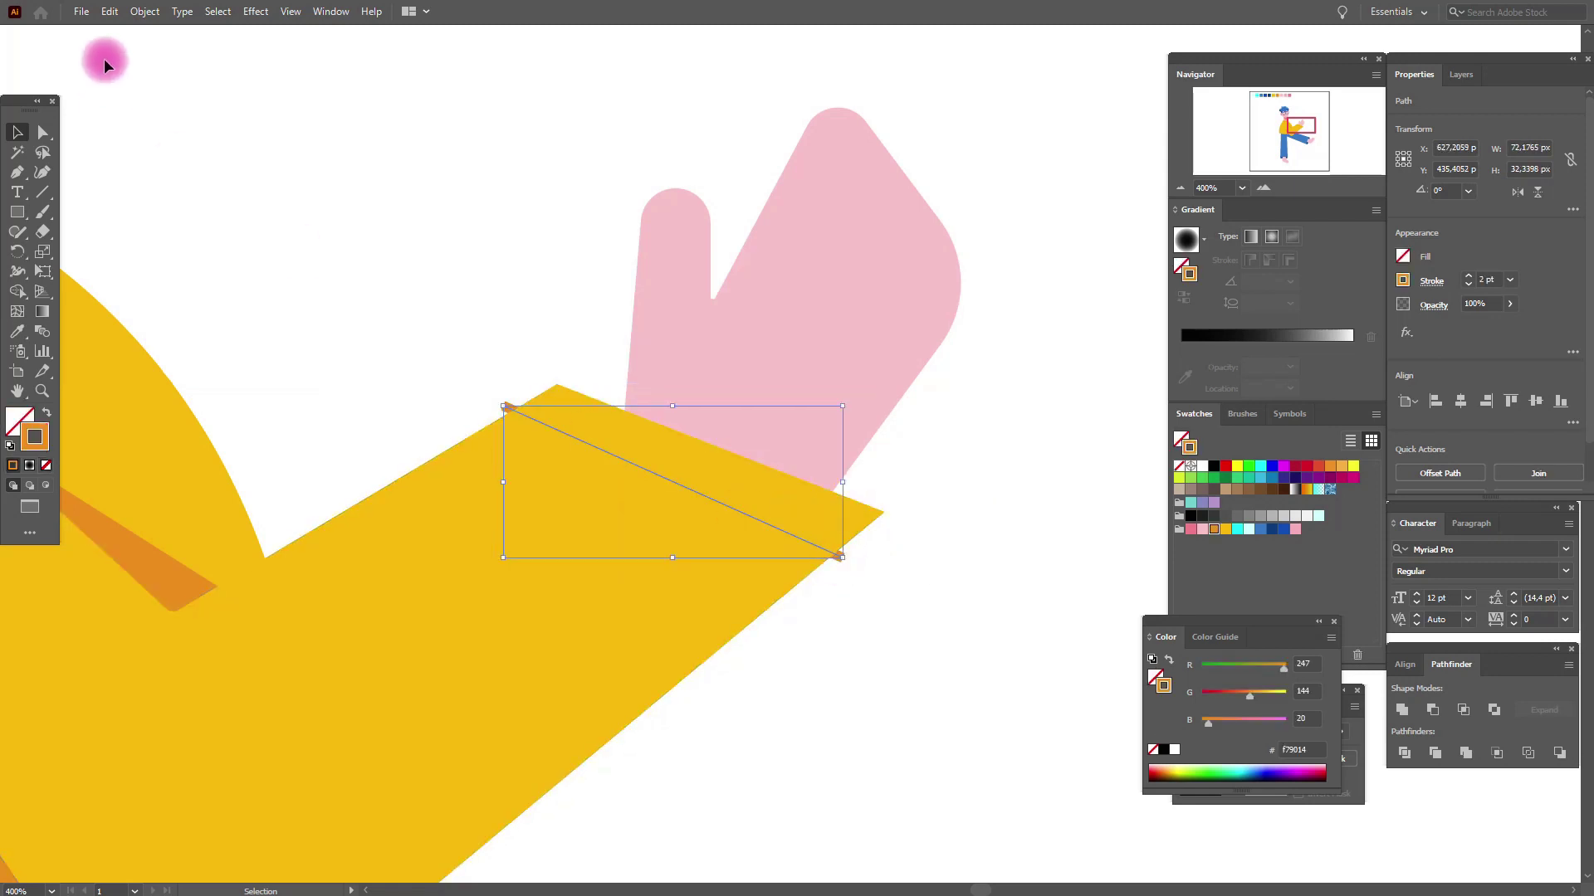
pyautogui.click(149, 13)
pyautogui.click(223, 208)
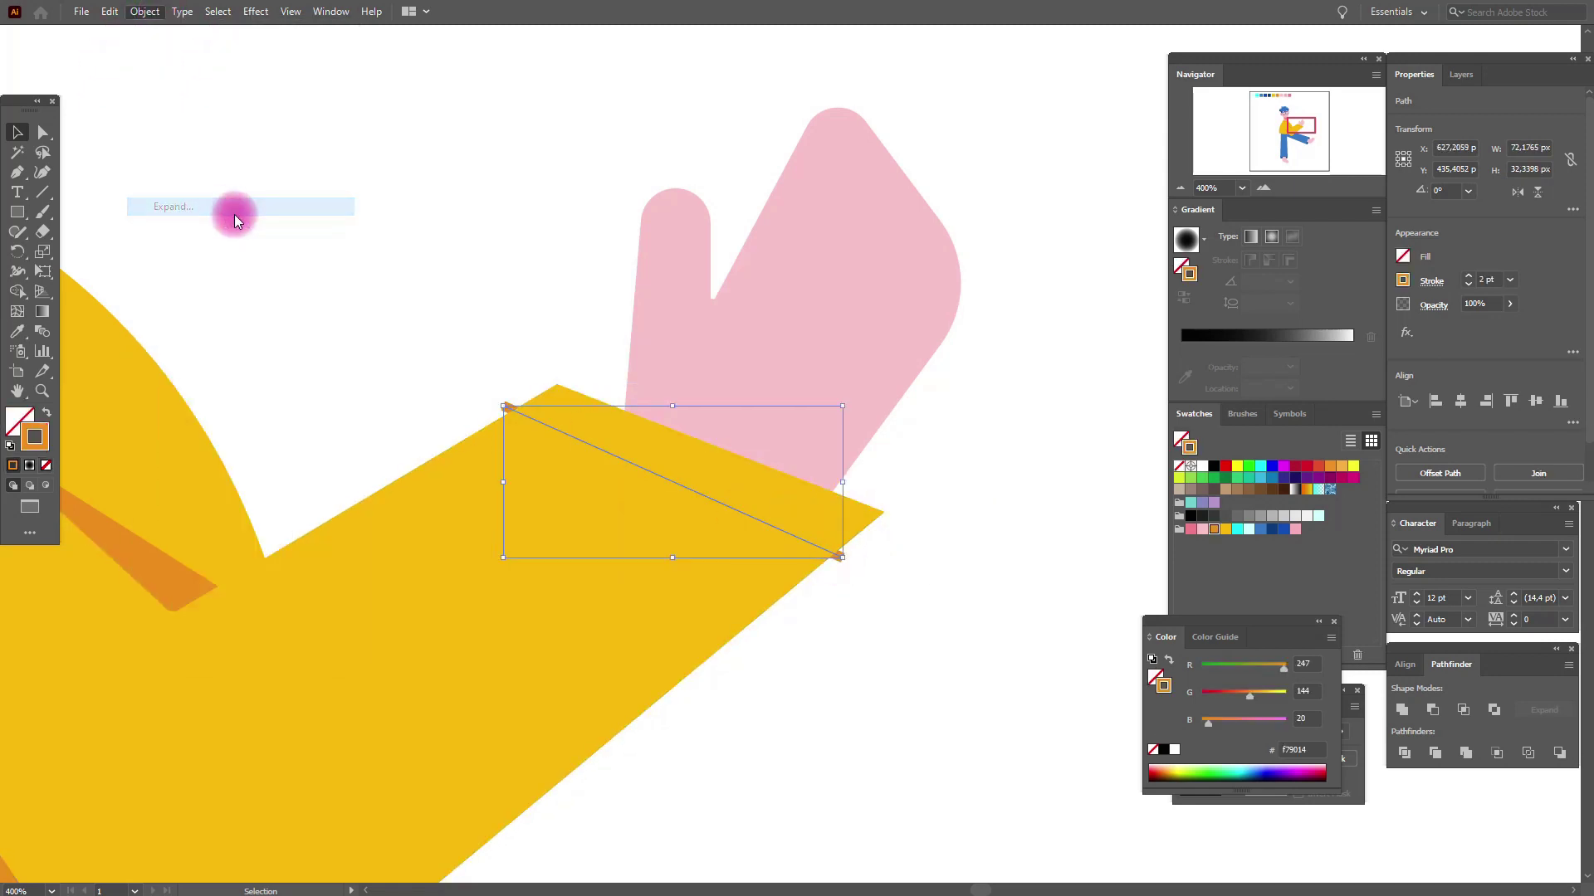
pyautogui.click(782, 534)
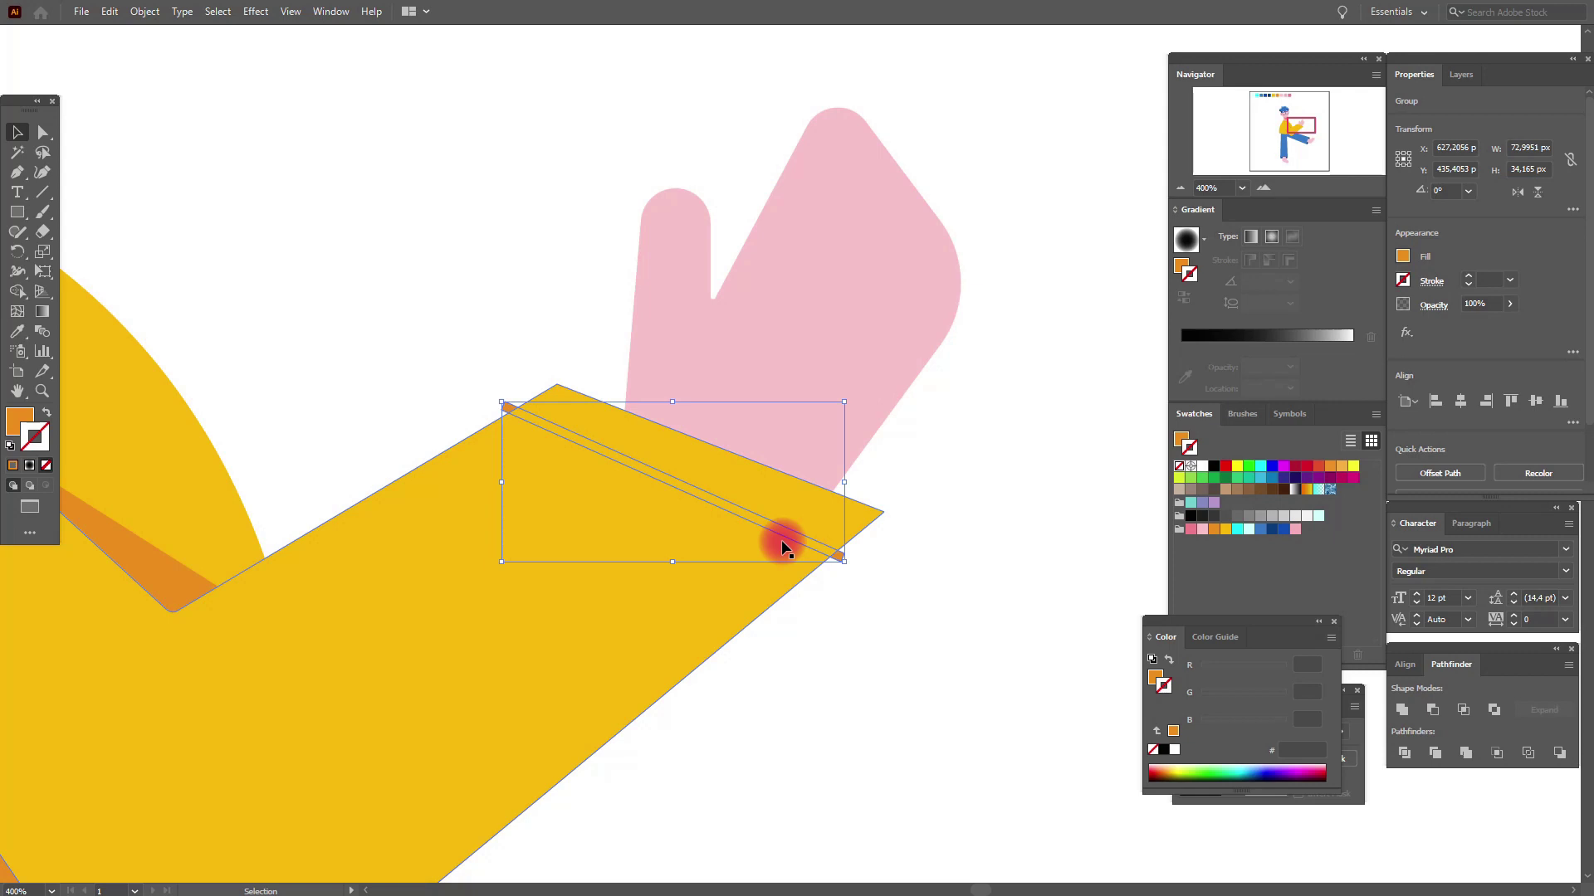
# Intersect the cuff strip with the sleeve copy and eyedropper the orange shading onto it
pyautogui.keyDown('shift'); pyautogui.click(805, 516); pyautogui.keyUp('shift')
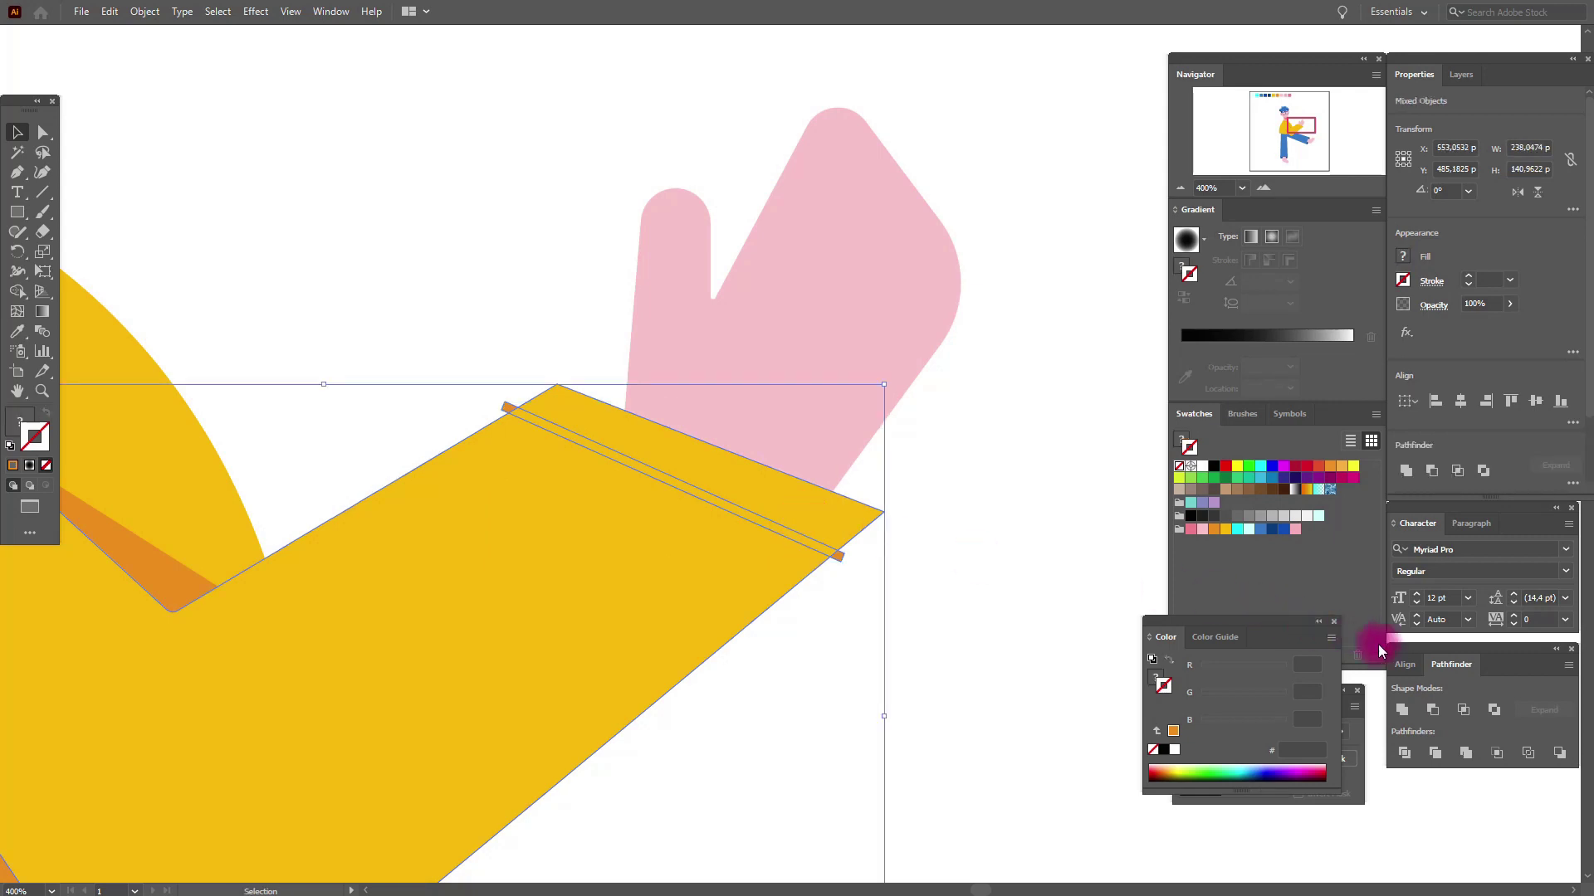
pyautogui.click(1464, 711)
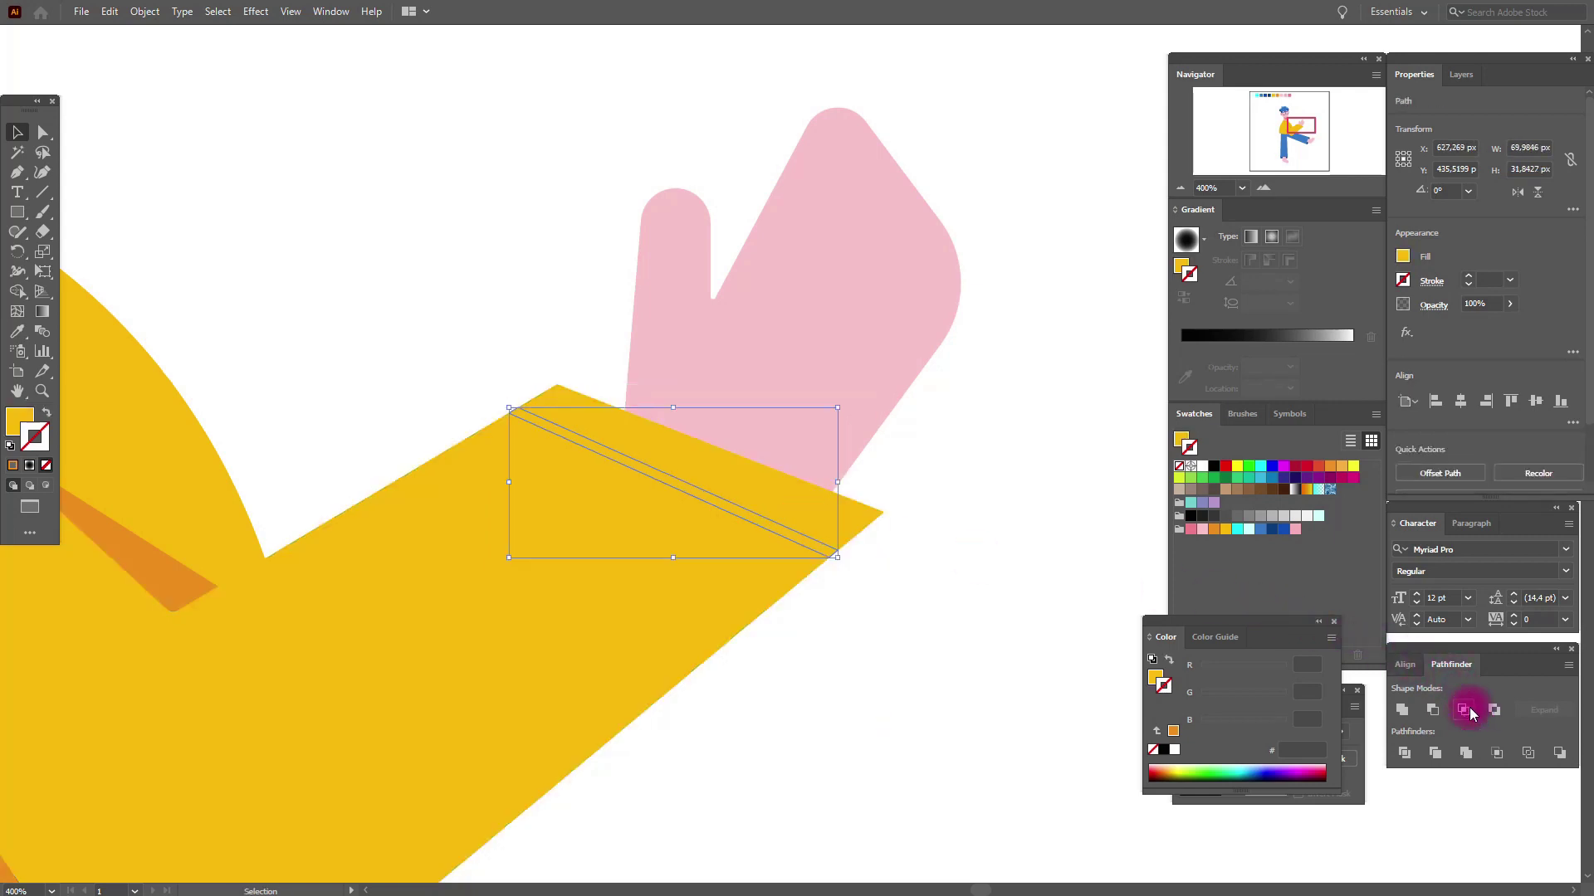
pyautogui.click(17, 332)
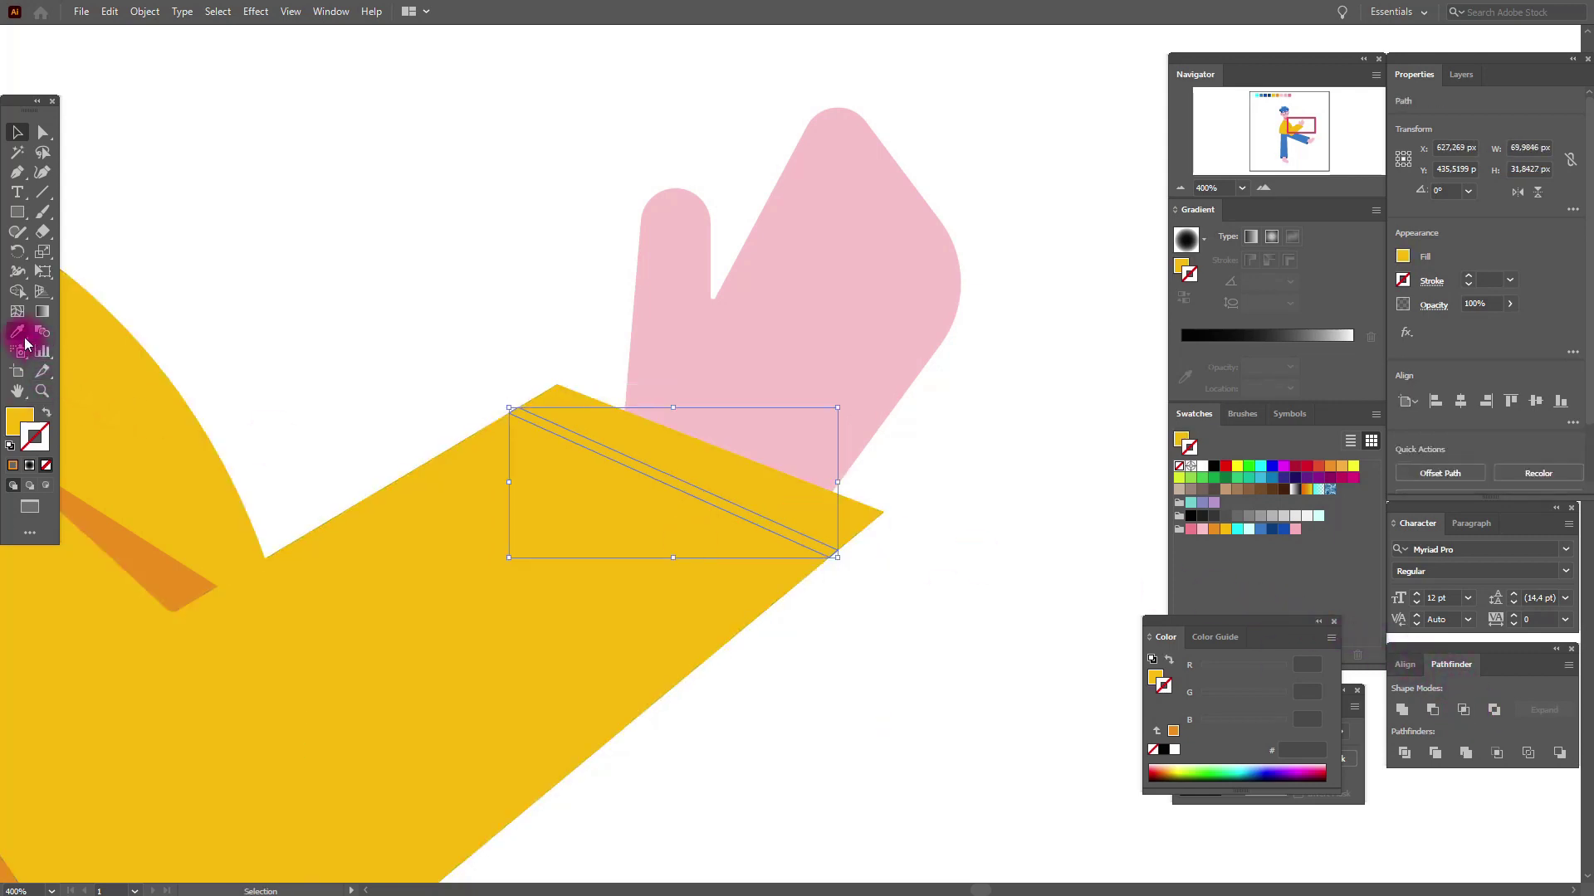
pyautogui.click(127, 528)
pyautogui.click(17, 132)
pyautogui.click(264, 199)
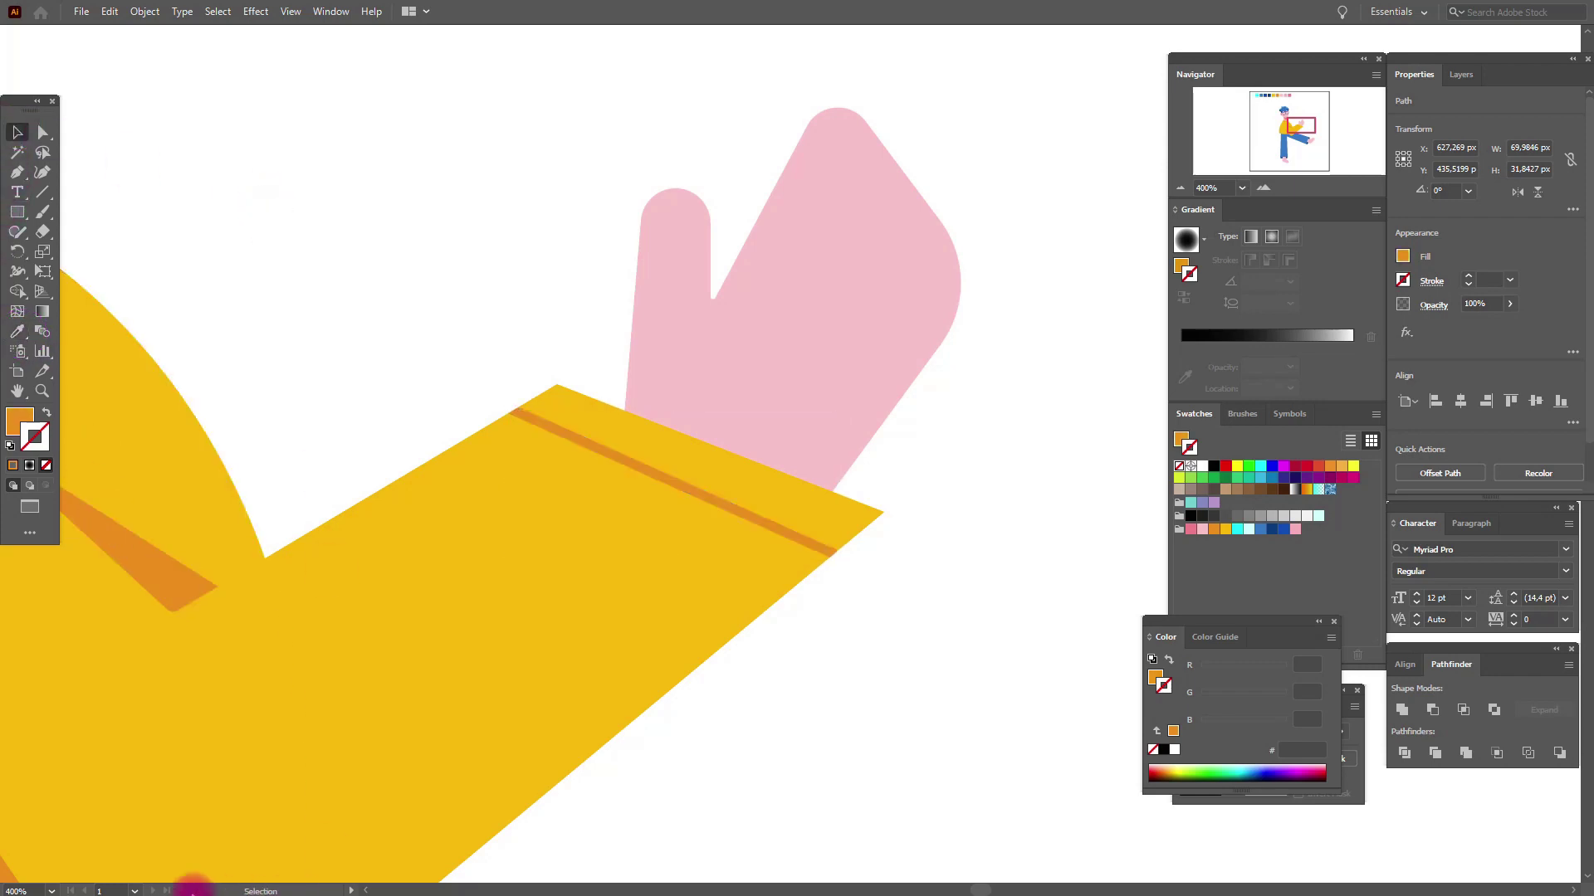
pyautogui.hotkey('ctrl', '-')
pyautogui.hotkey('ctrl', '-')
pyautogui.hotkey('ctrl', '-')
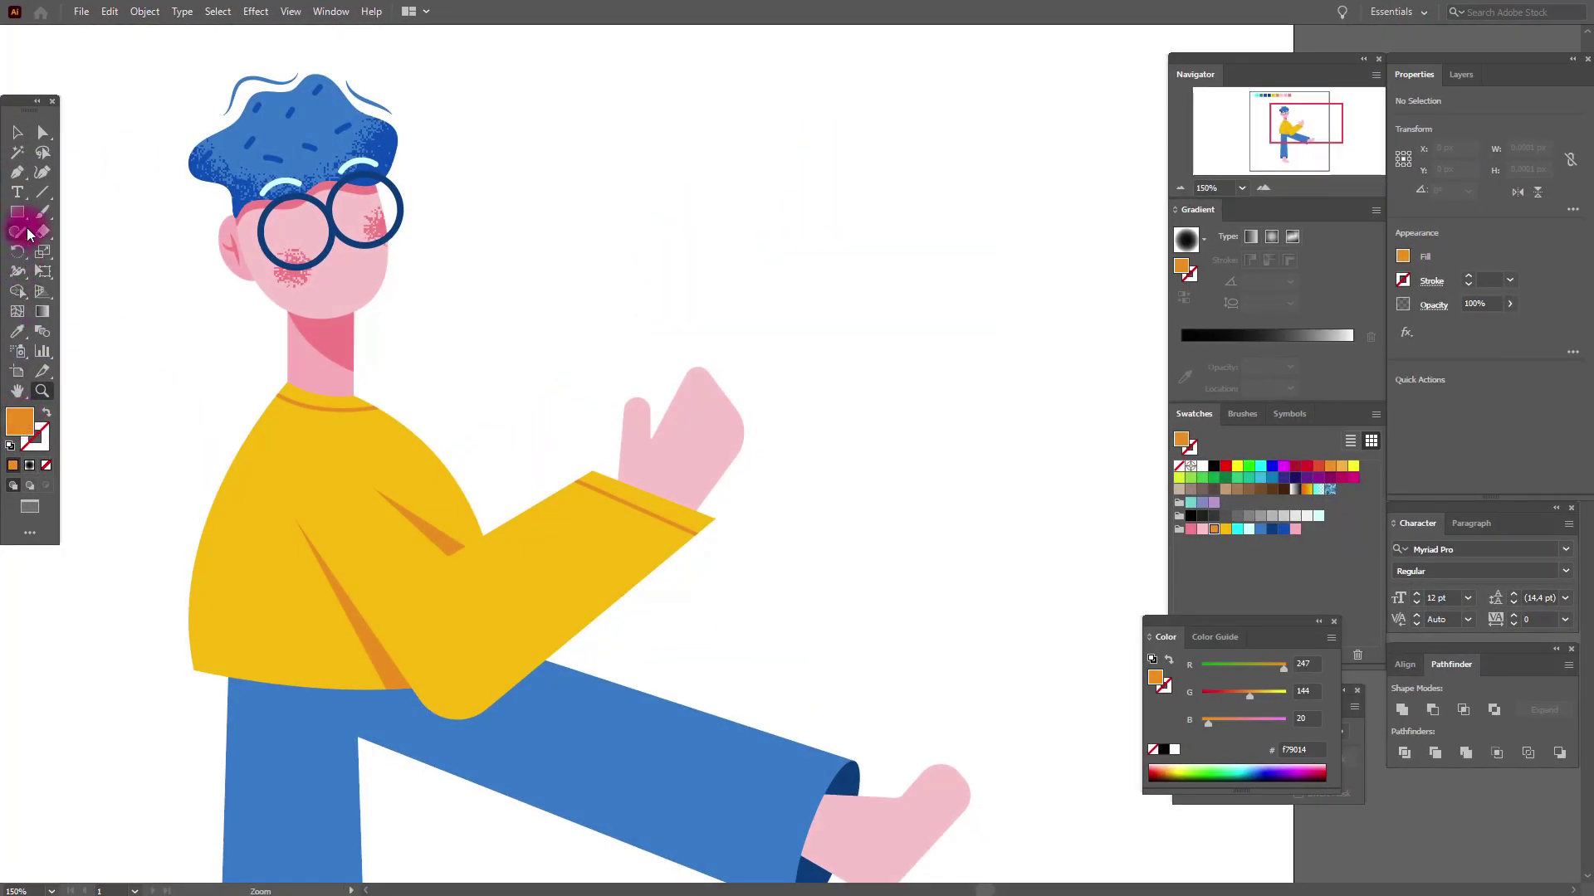
# Paint short orange Paintbrush dashes over the collar area and shirt body
pyautogui.click(42, 211)
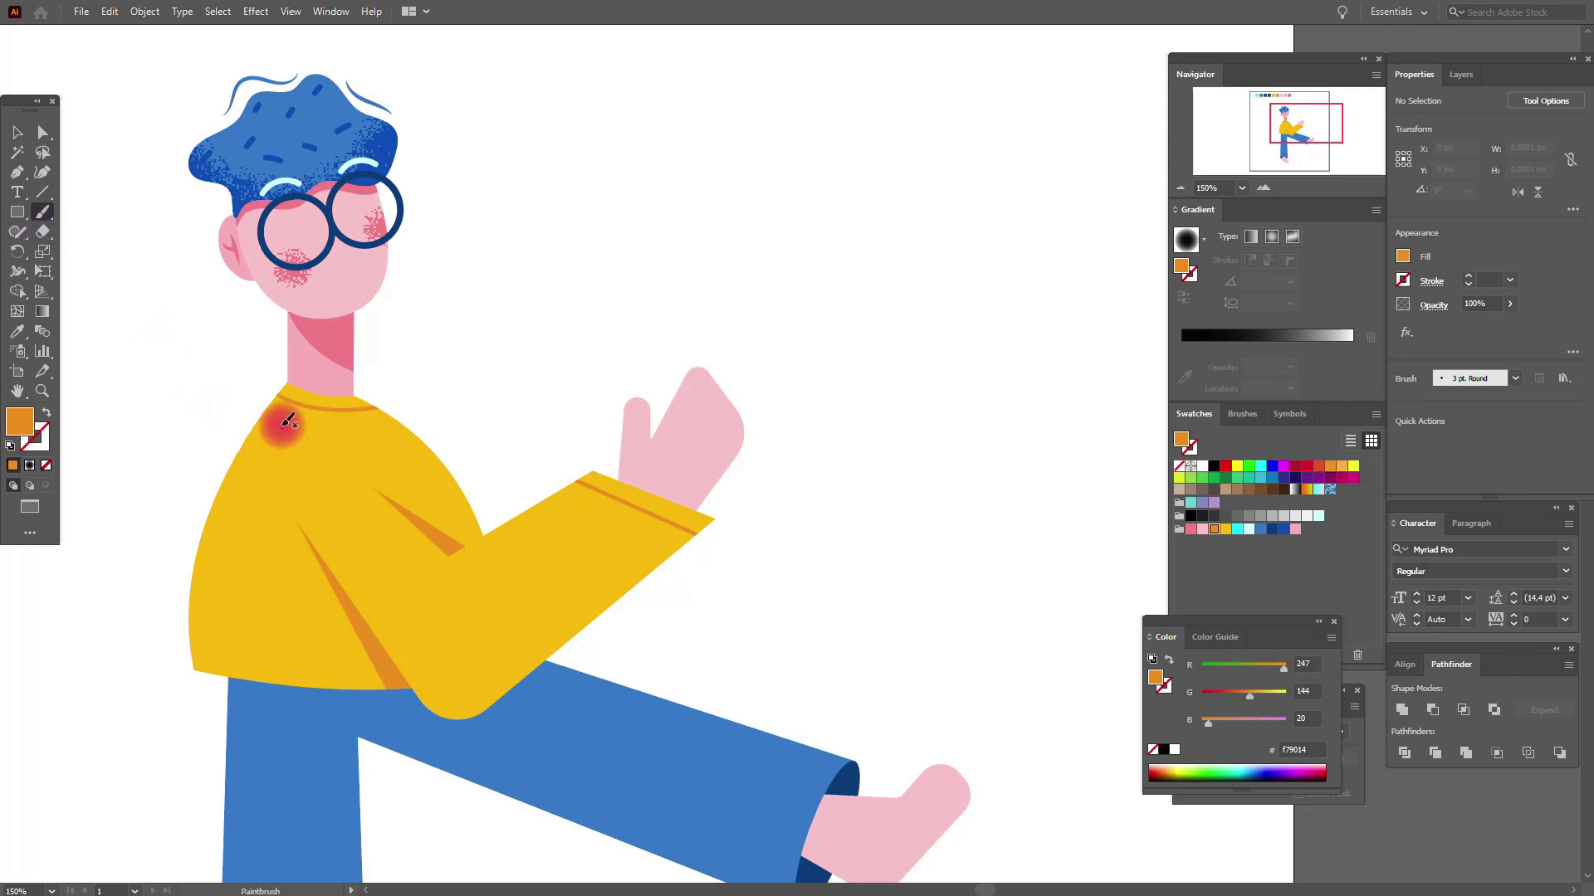
pyautogui.hotkey('shift', 'x')
pyautogui.moveTo(298, 461)
pyautogui.mouseDown()
pyautogui.moveTo(314, 454)
pyautogui.moveTo(264, 490)
pyautogui.moveTo(280, 533)
pyautogui.moveTo(247, 553)
pyautogui.moveTo(287, 591)
pyautogui.mouseUp()
pyautogui.moveTo(199, 616)
pyautogui.mouseDown()
pyautogui.moveTo(223, 637)
pyautogui.moveTo(287, 638)
pyautogui.moveTo(253, 670)
pyautogui.moveTo(337, 653)
pyautogui.mouseUp()
pyautogui.moveTo(324, 523)
pyautogui.mouseDown()
pyautogui.moveTo(391, 551)
pyautogui.moveTo(394, 598)
pyautogui.moveTo(459, 591)
pyautogui.mouseUp()
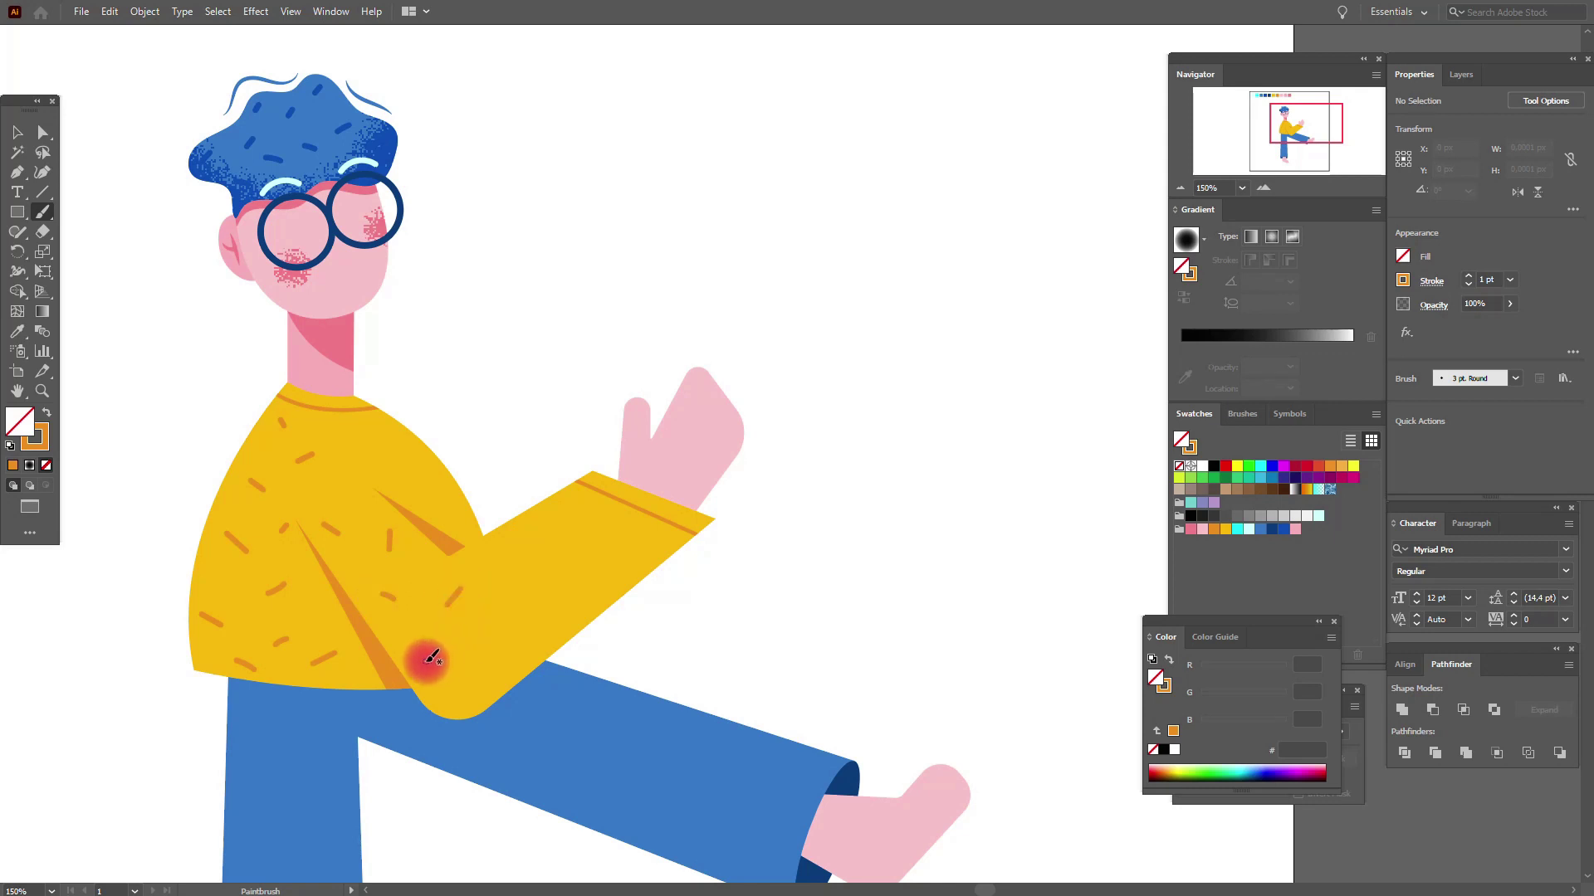
pyautogui.moveTo(427, 654); pyautogui.dragTo(503, 656)
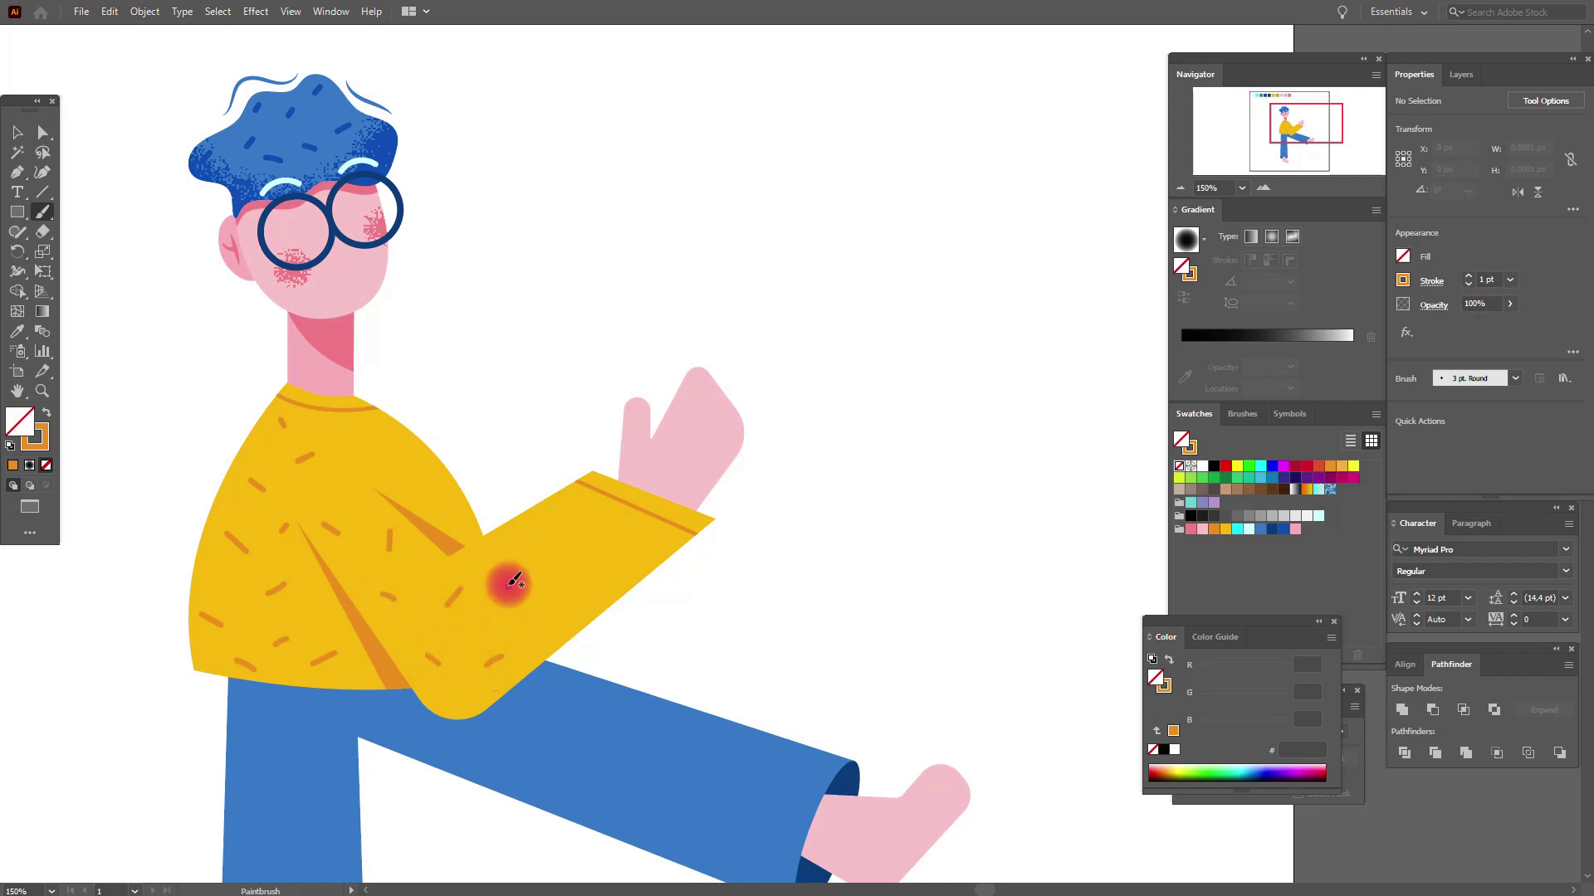
# Paint more orange dashes across the sleeve and chest
pyautogui.moveTo(496, 567); pyautogui.dragTo(646, 551)
pyautogui.moveTo(571, 601); pyautogui.dragTo(512, 625)
pyautogui.moveTo(576, 508); pyautogui.dragTo(581, 519)
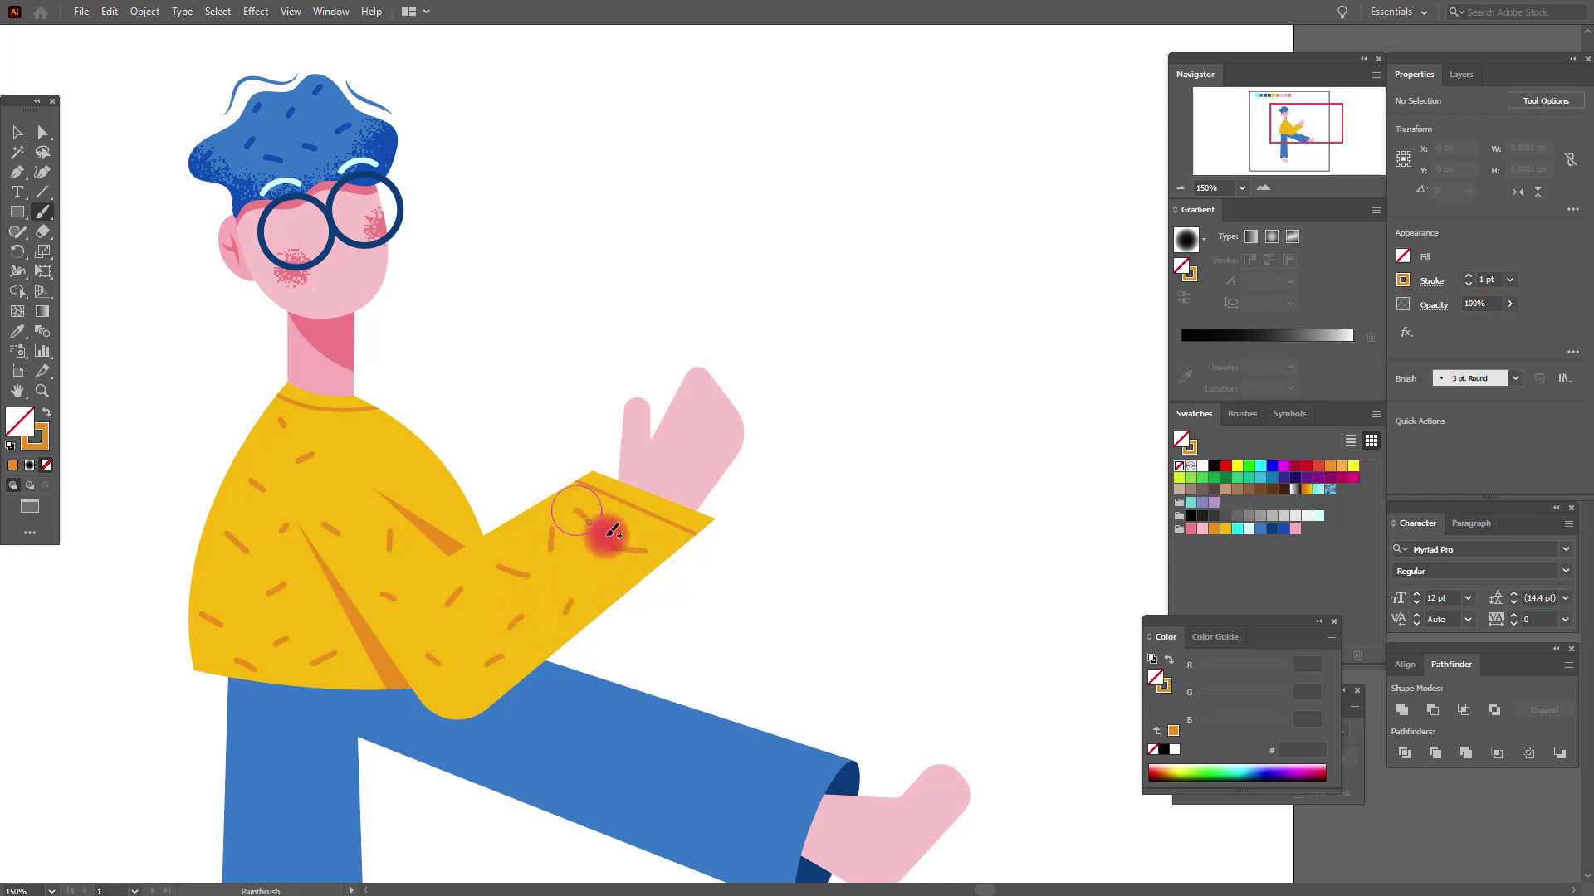
pyautogui.moveTo(366, 454)
pyautogui.mouseDown()
pyautogui.moveTo(361, 466)
pyautogui.moveTo(354, 428)
pyautogui.moveTo(391, 441)
pyautogui.moveTo(404, 475)
pyautogui.moveTo(455, 510)
pyautogui.mouseUp()
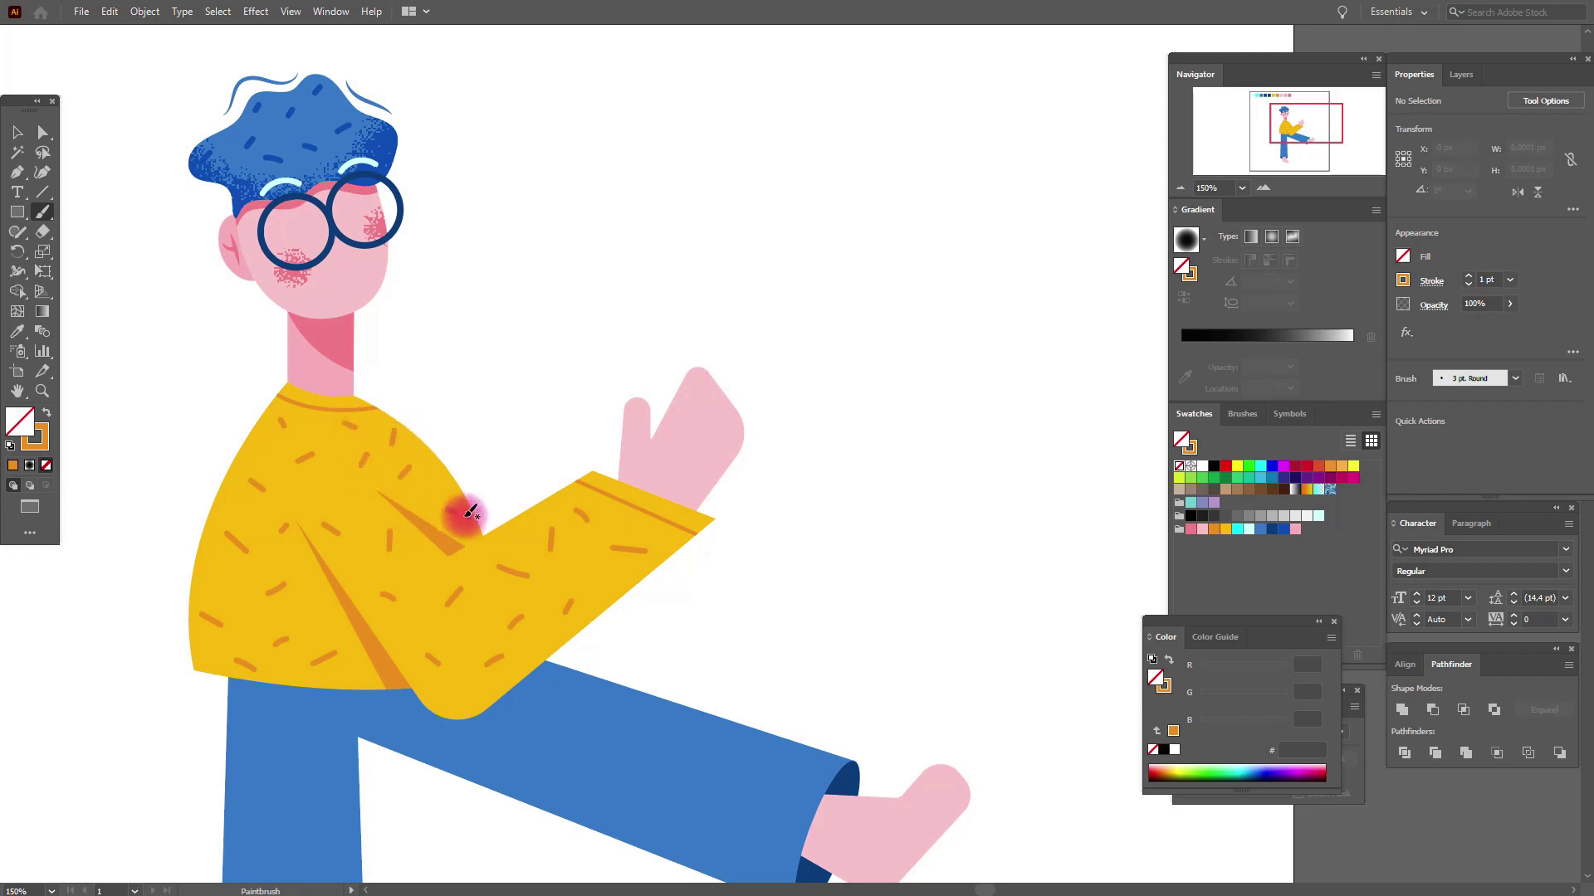
# Reposition one shirt dash and check the small dashes on the sleeve
pyautogui.click(409, 464)
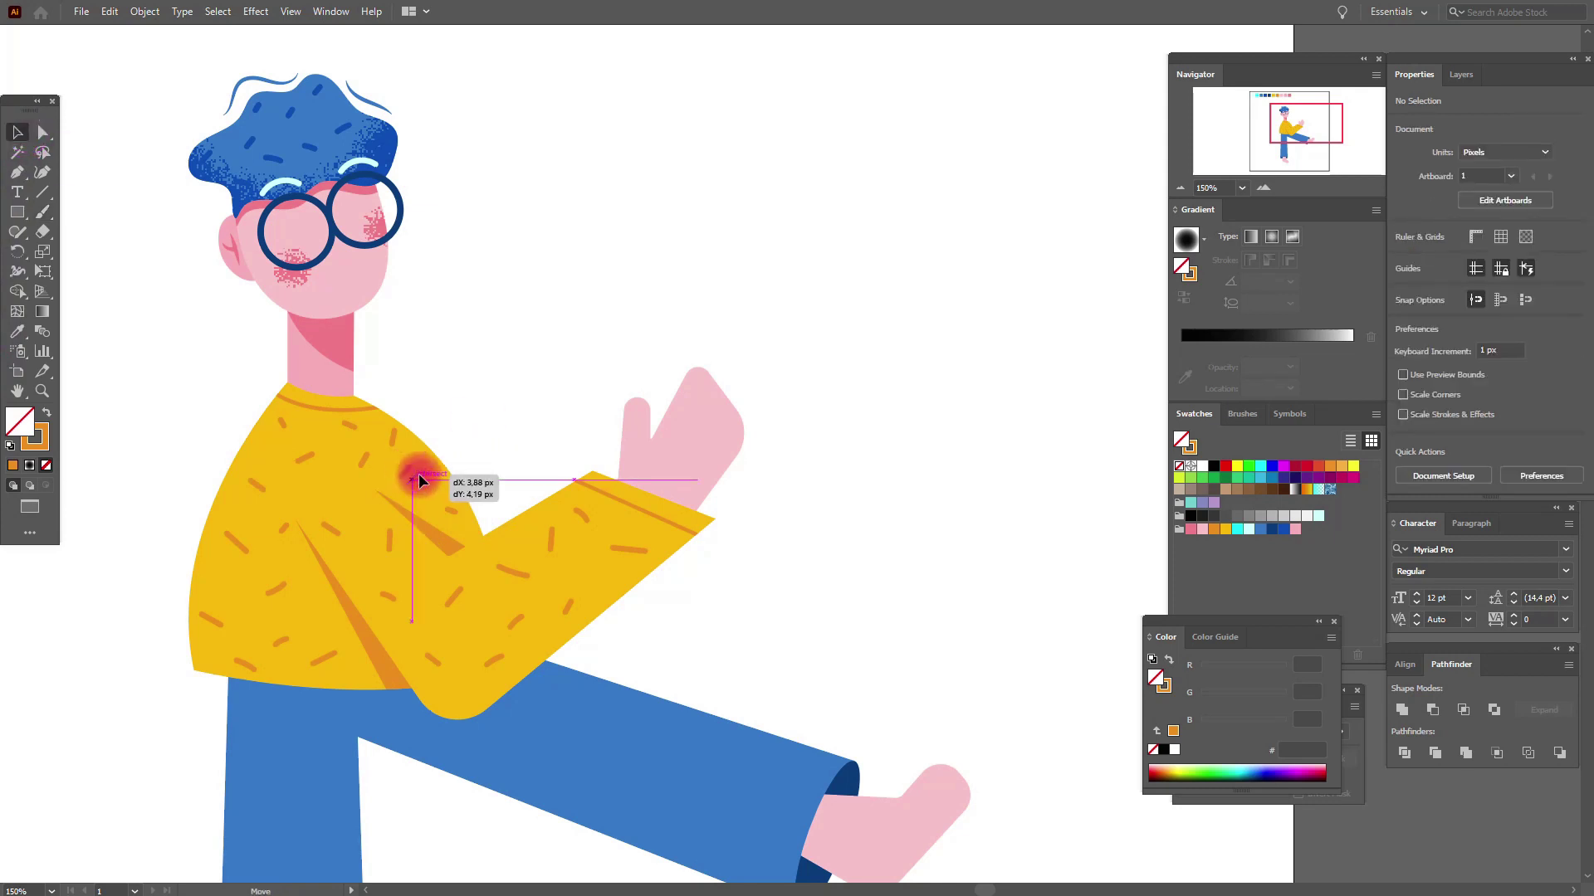
pyautogui.click(284, 592)
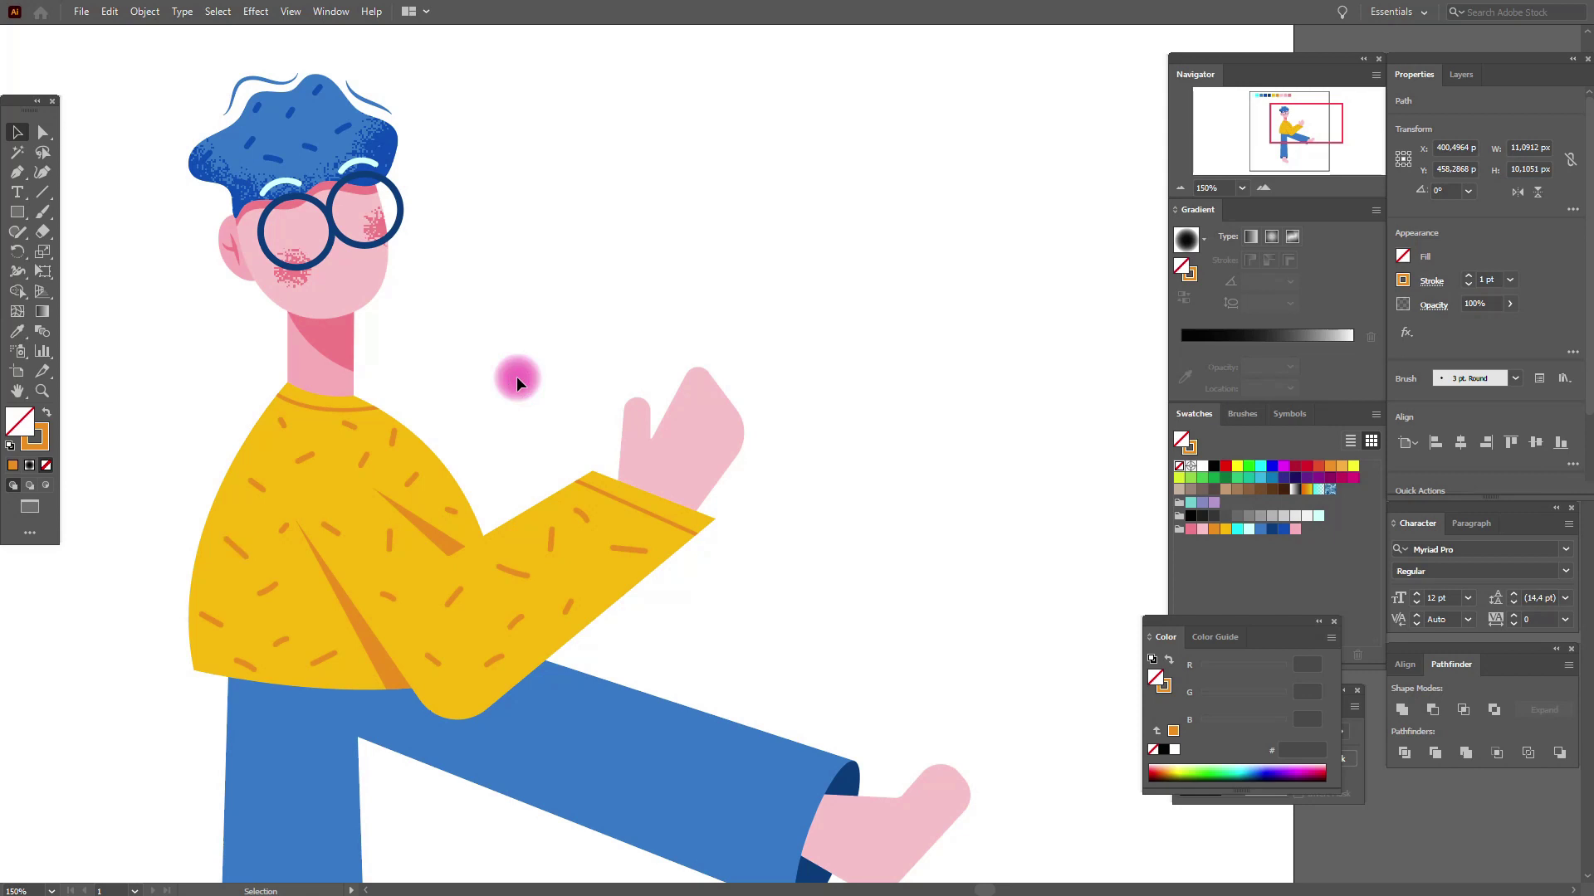
pyautogui.click(561, 539)
pyautogui.click(550, 543)
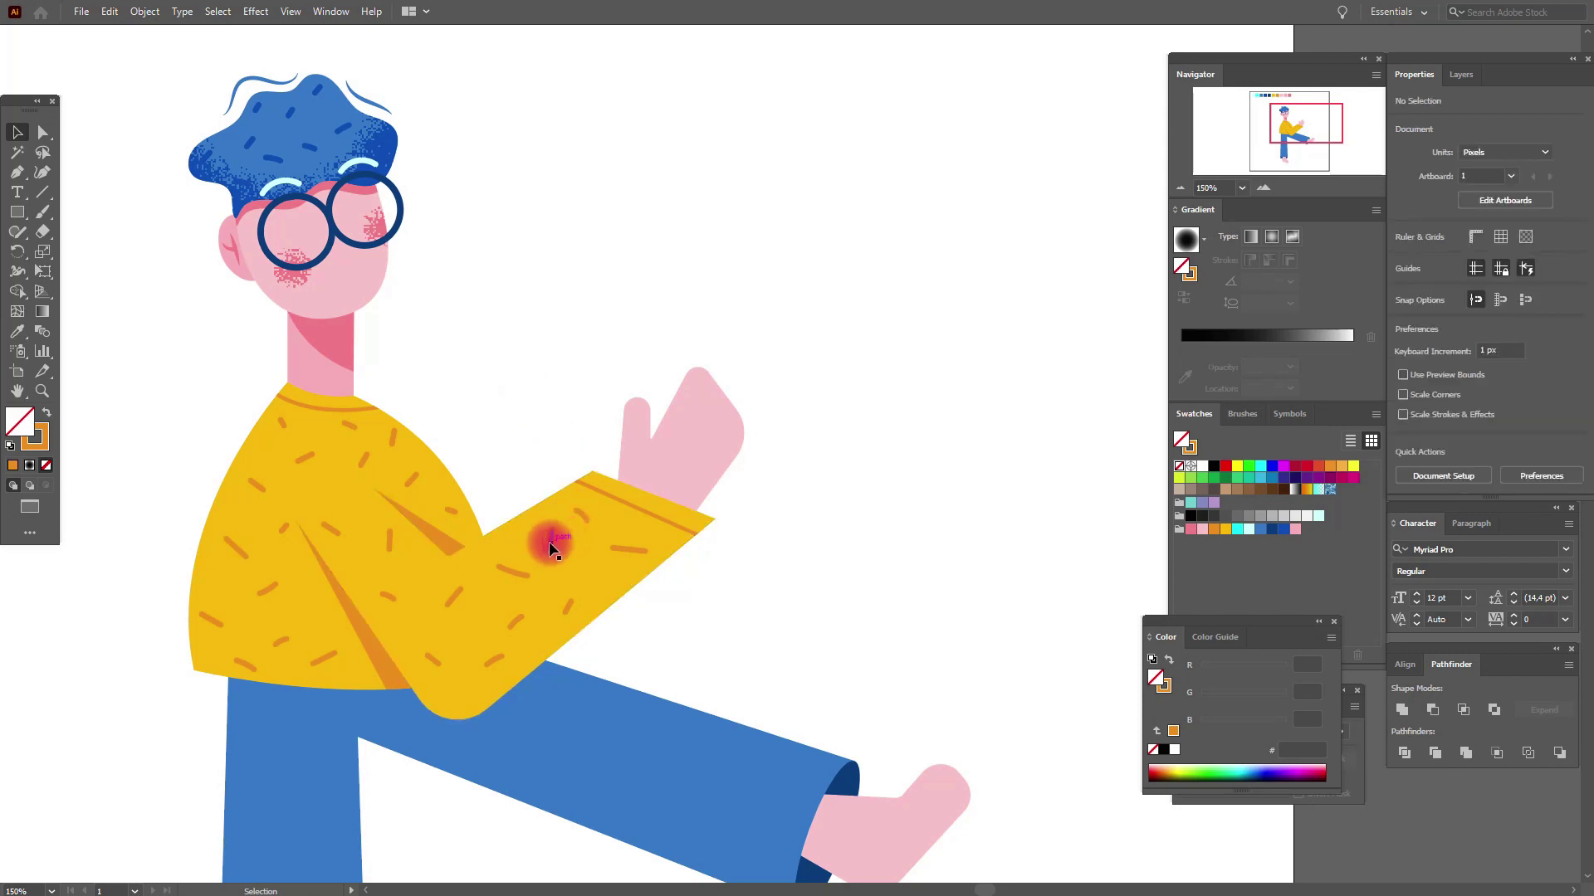
pyautogui.click(524, 577)
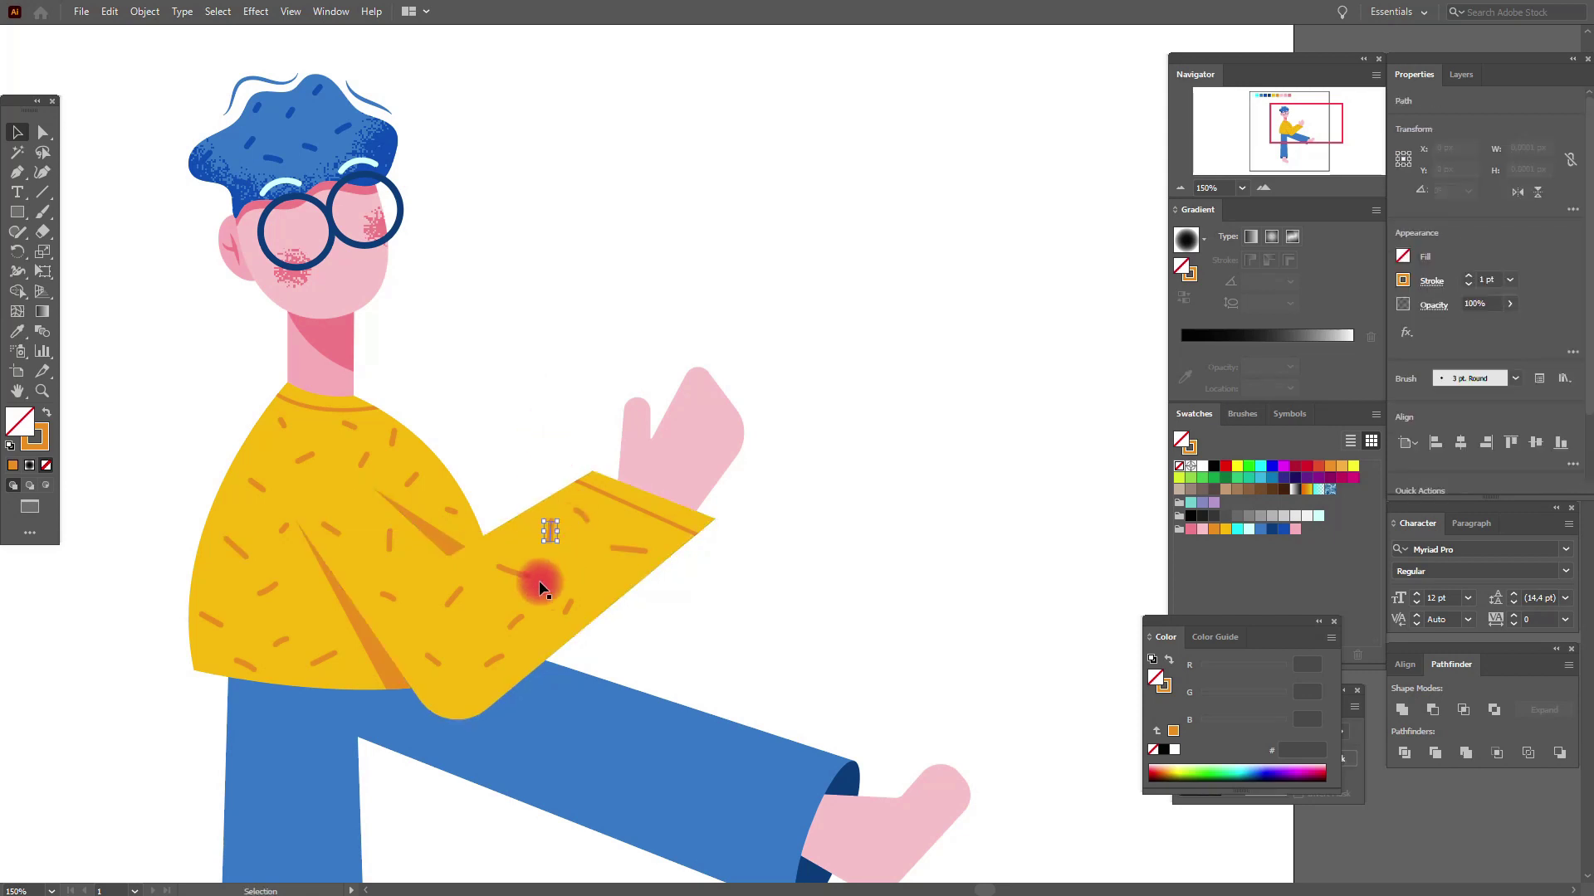
pyautogui.click(538, 425)
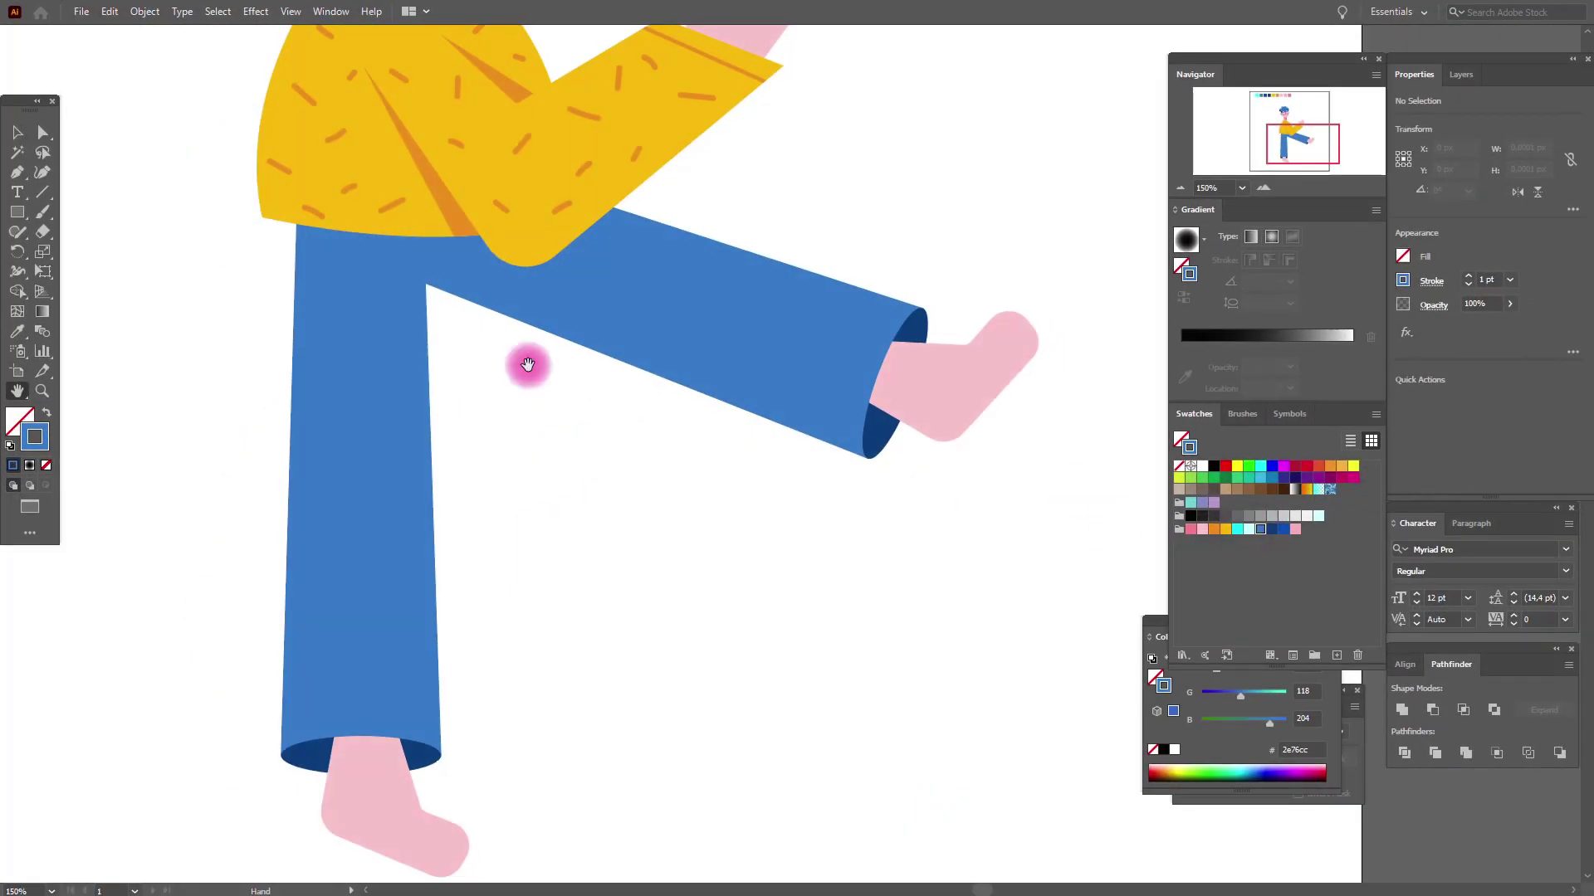
# Draw a vertical crease line down the front trouser leg with a lighter-blue stroke
pyautogui.click(354, 230)
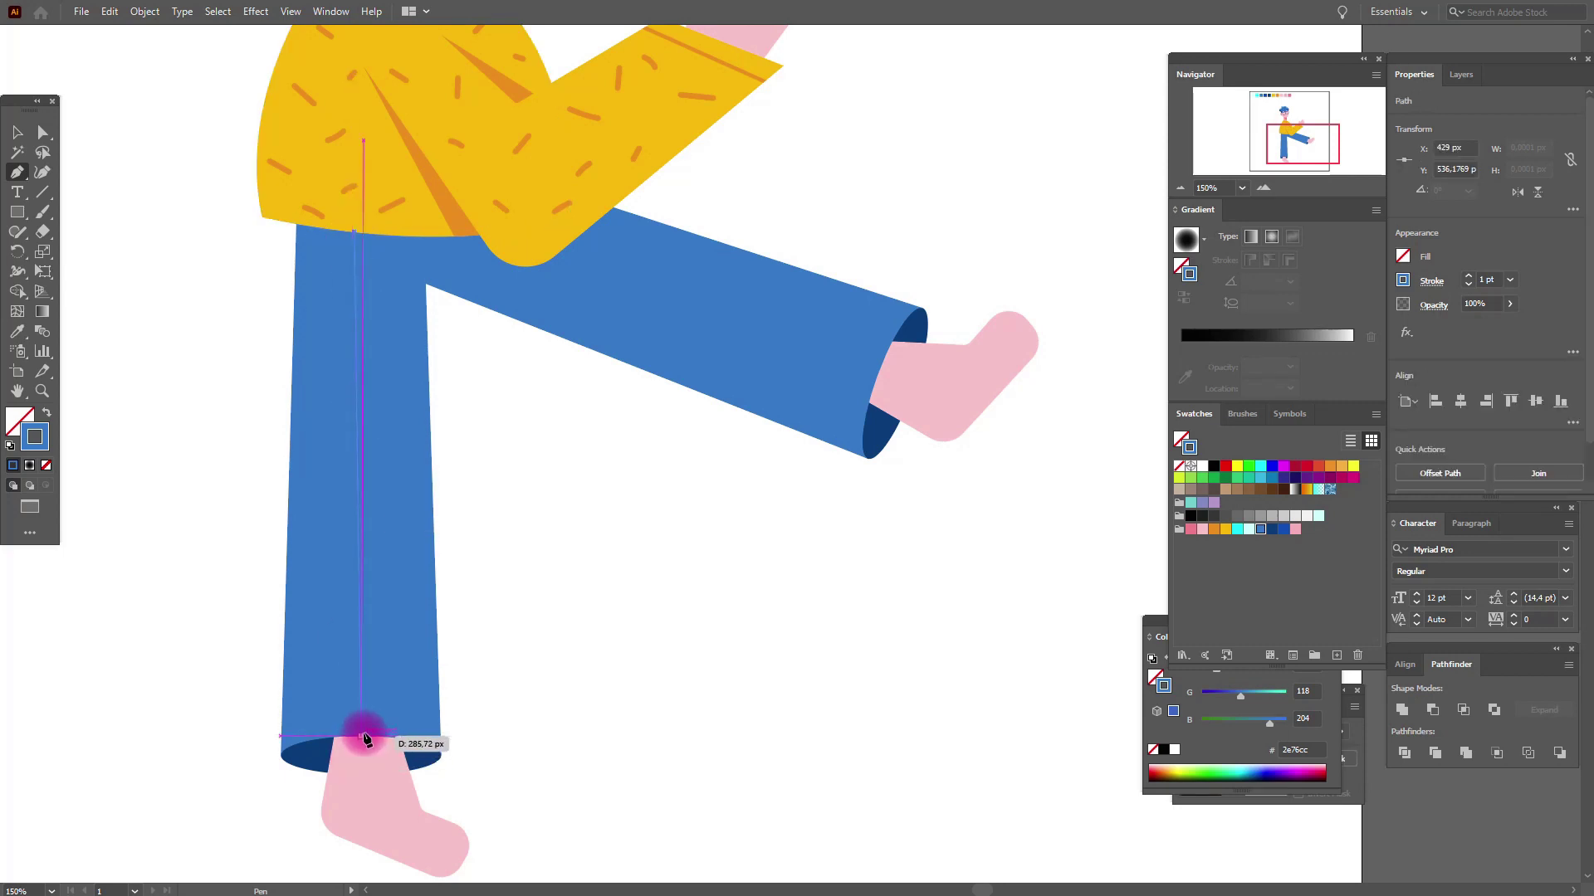
pyautogui.click(363, 737)
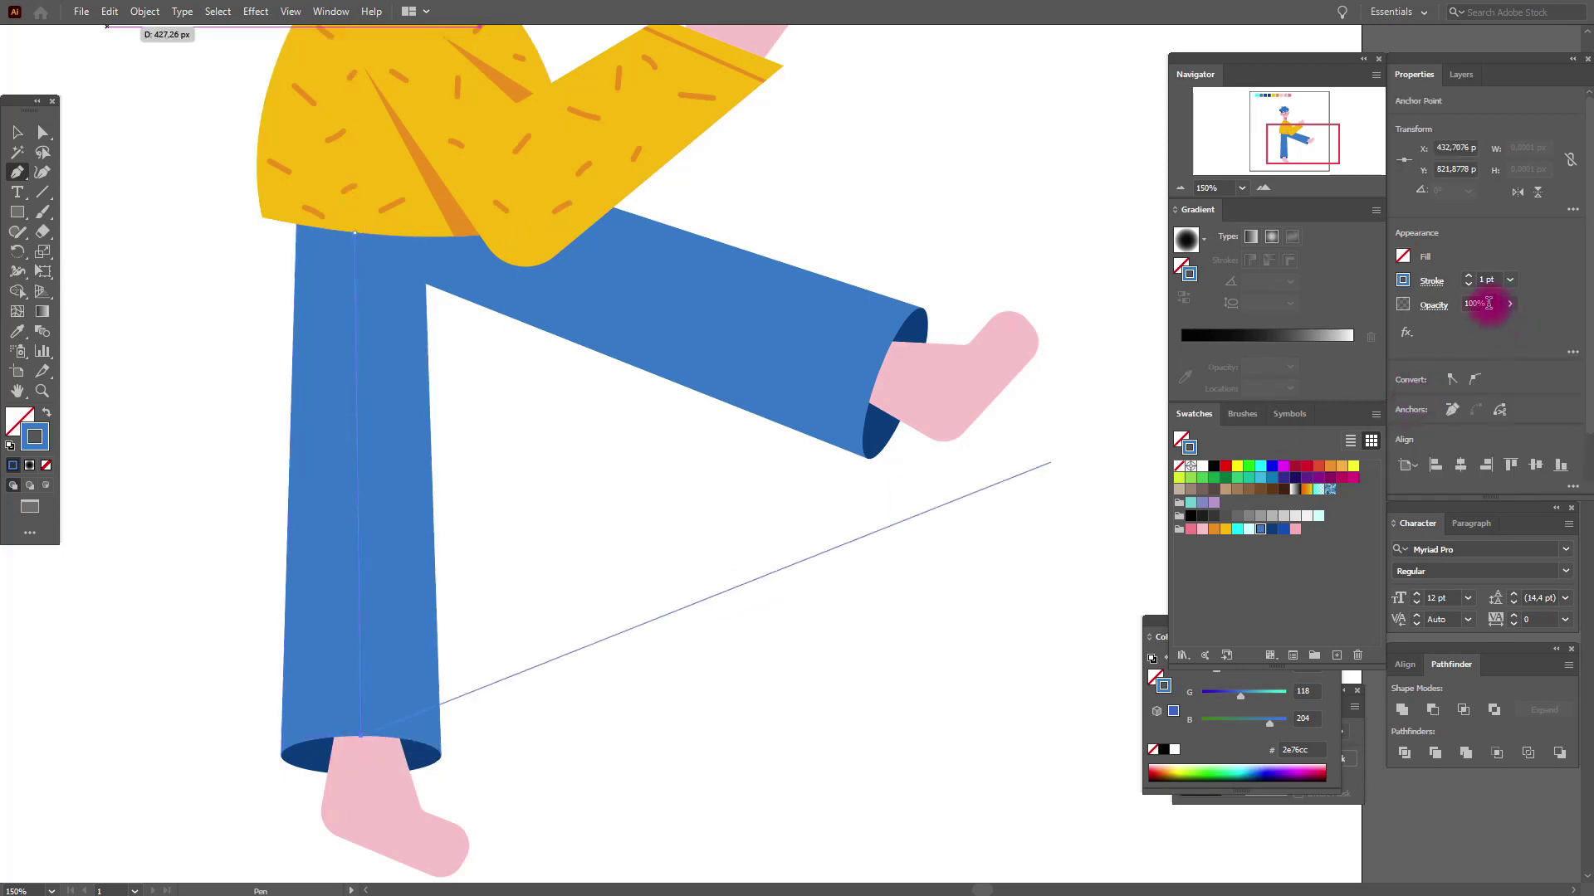
pyautogui.click(19, 134)
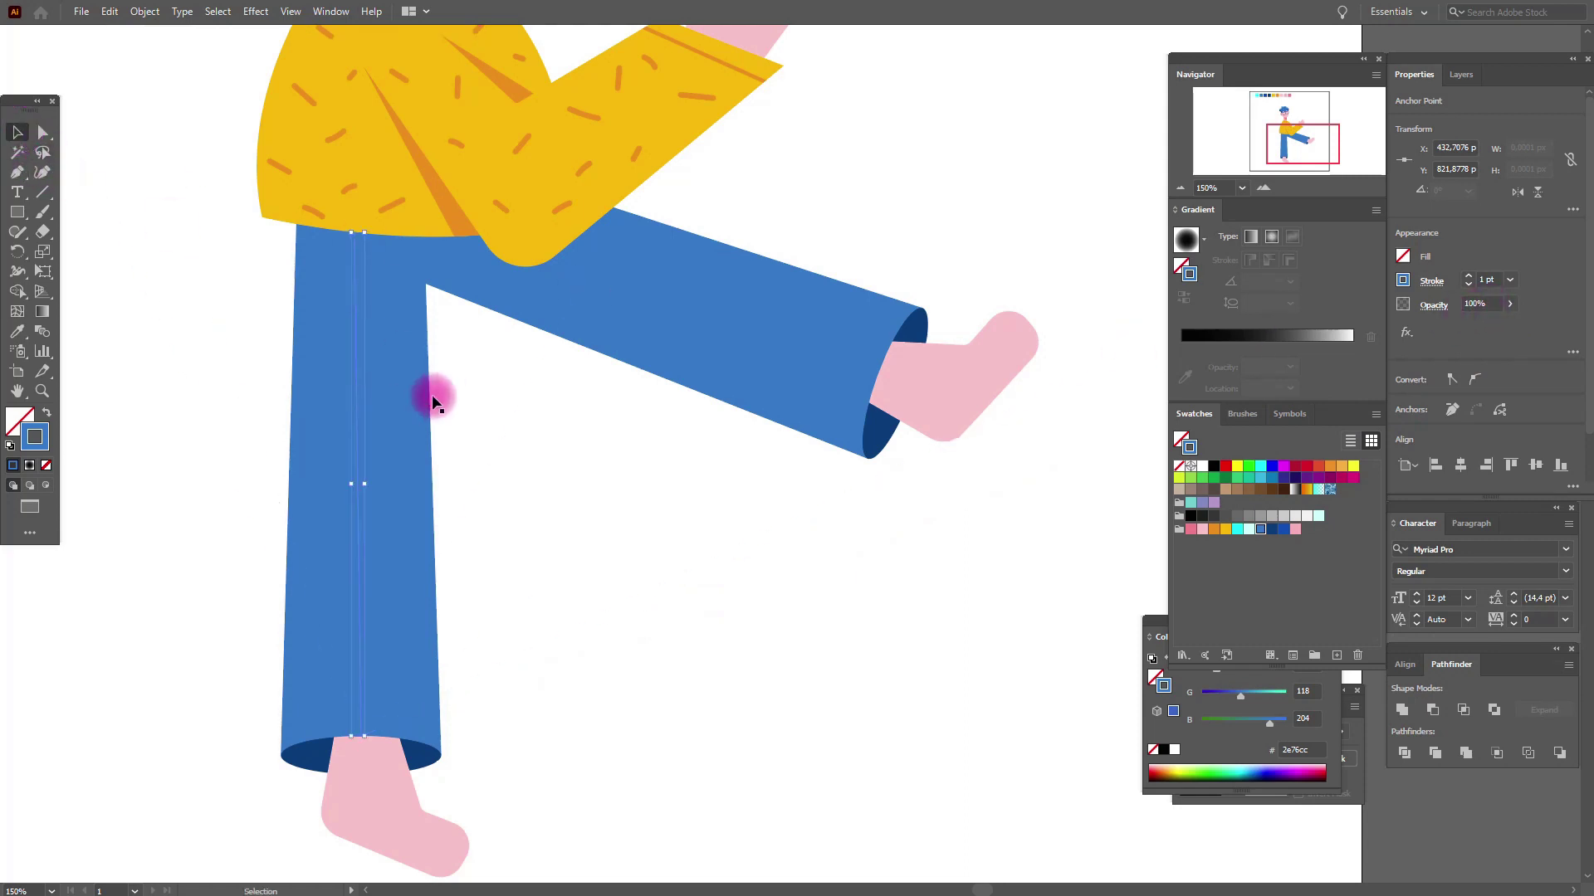
pyautogui.click(151, 429)
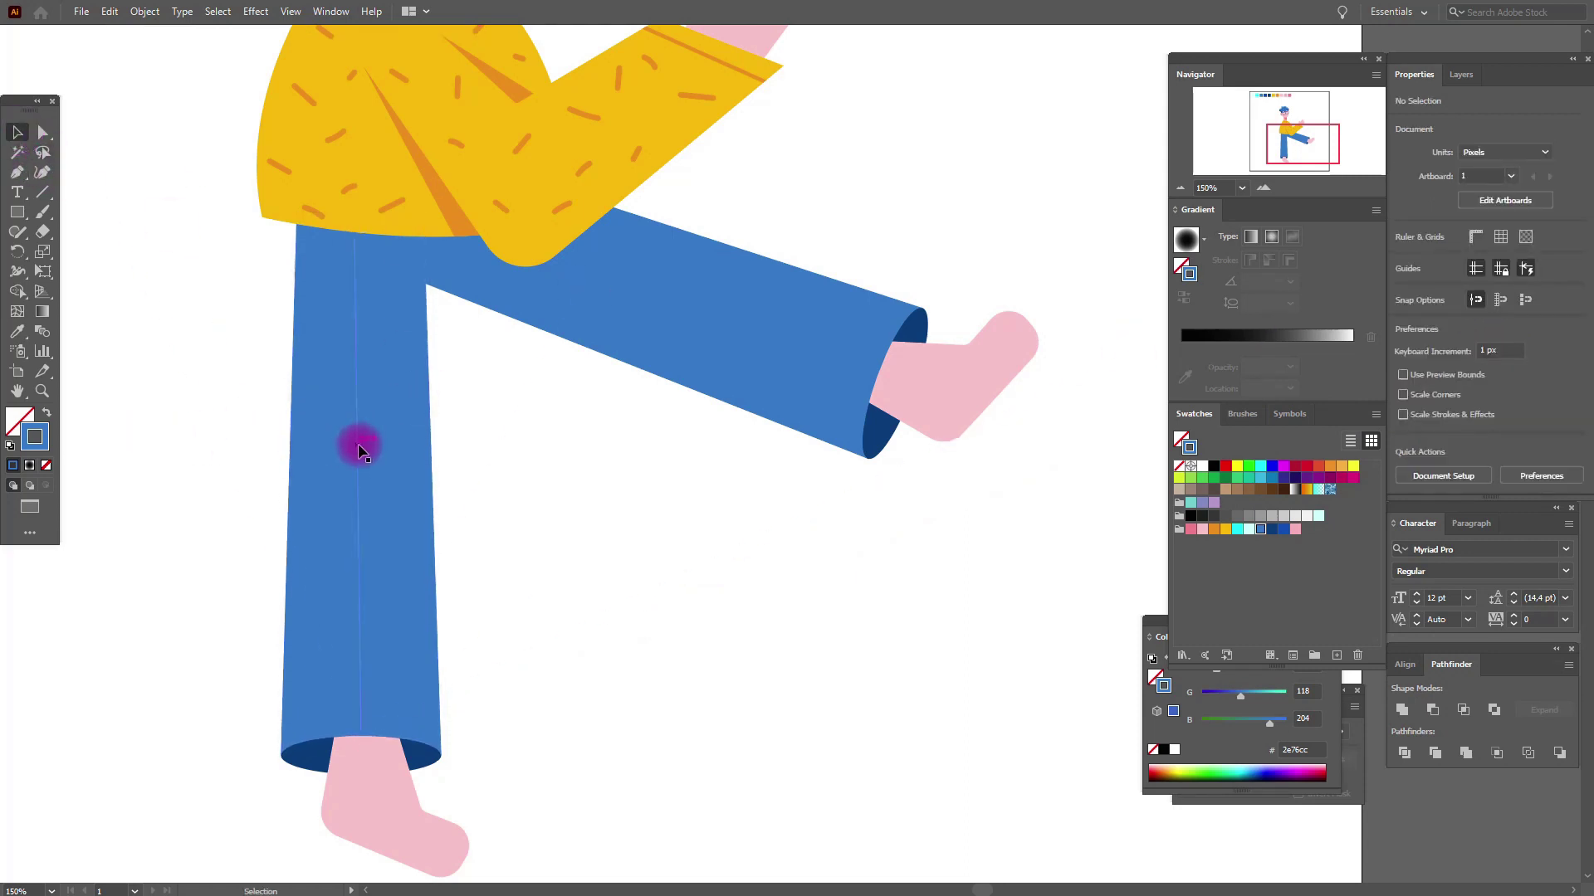
pyautogui.click(358, 448)
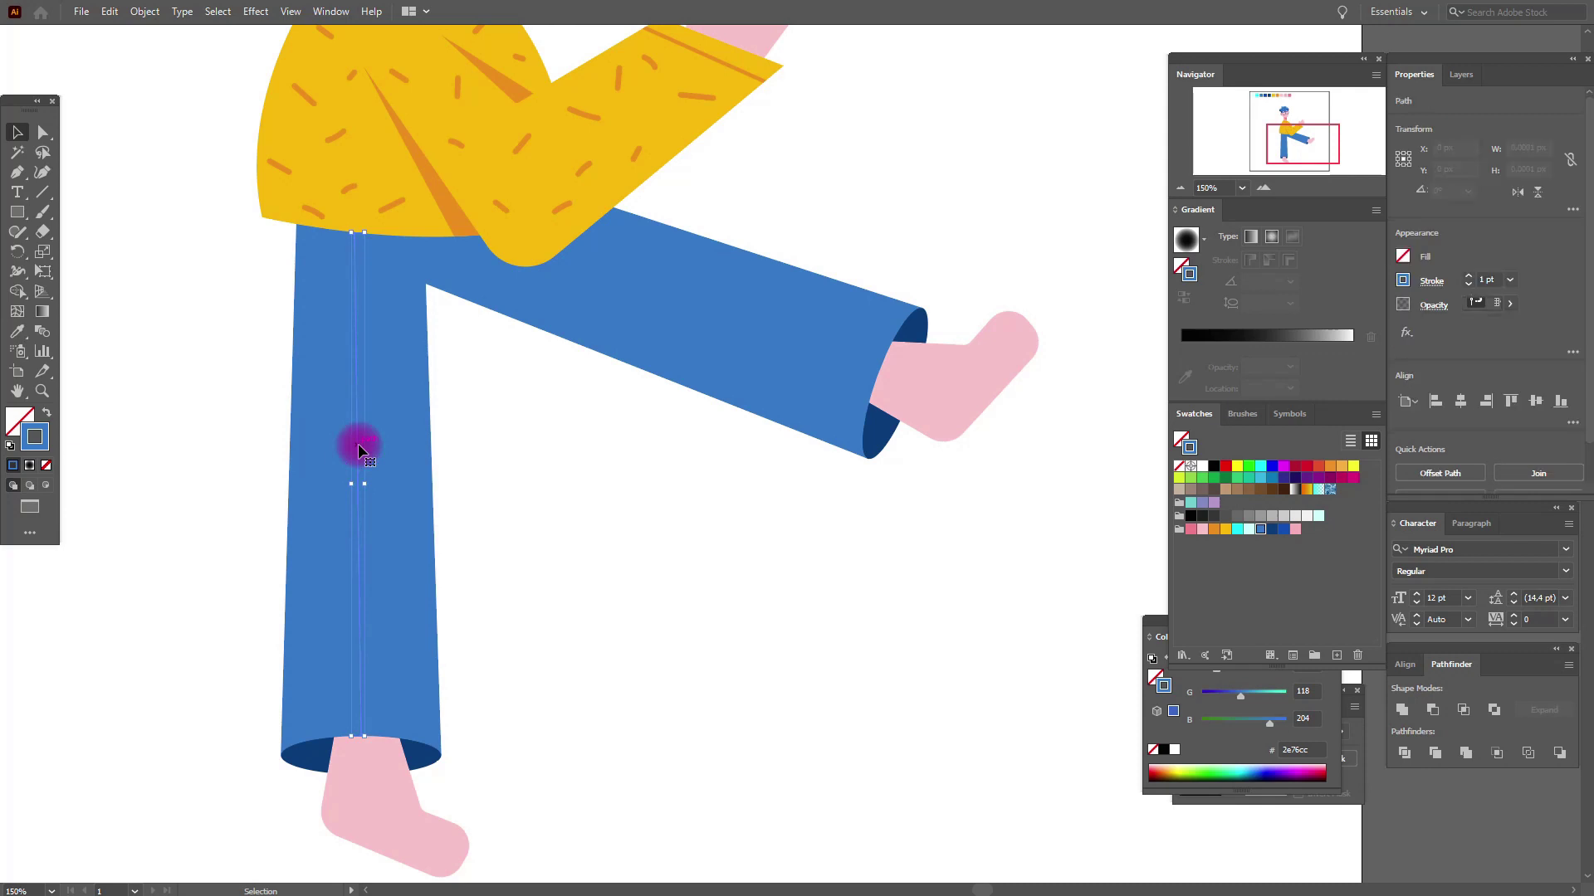
pyautogui.doubleClick(44, 449)
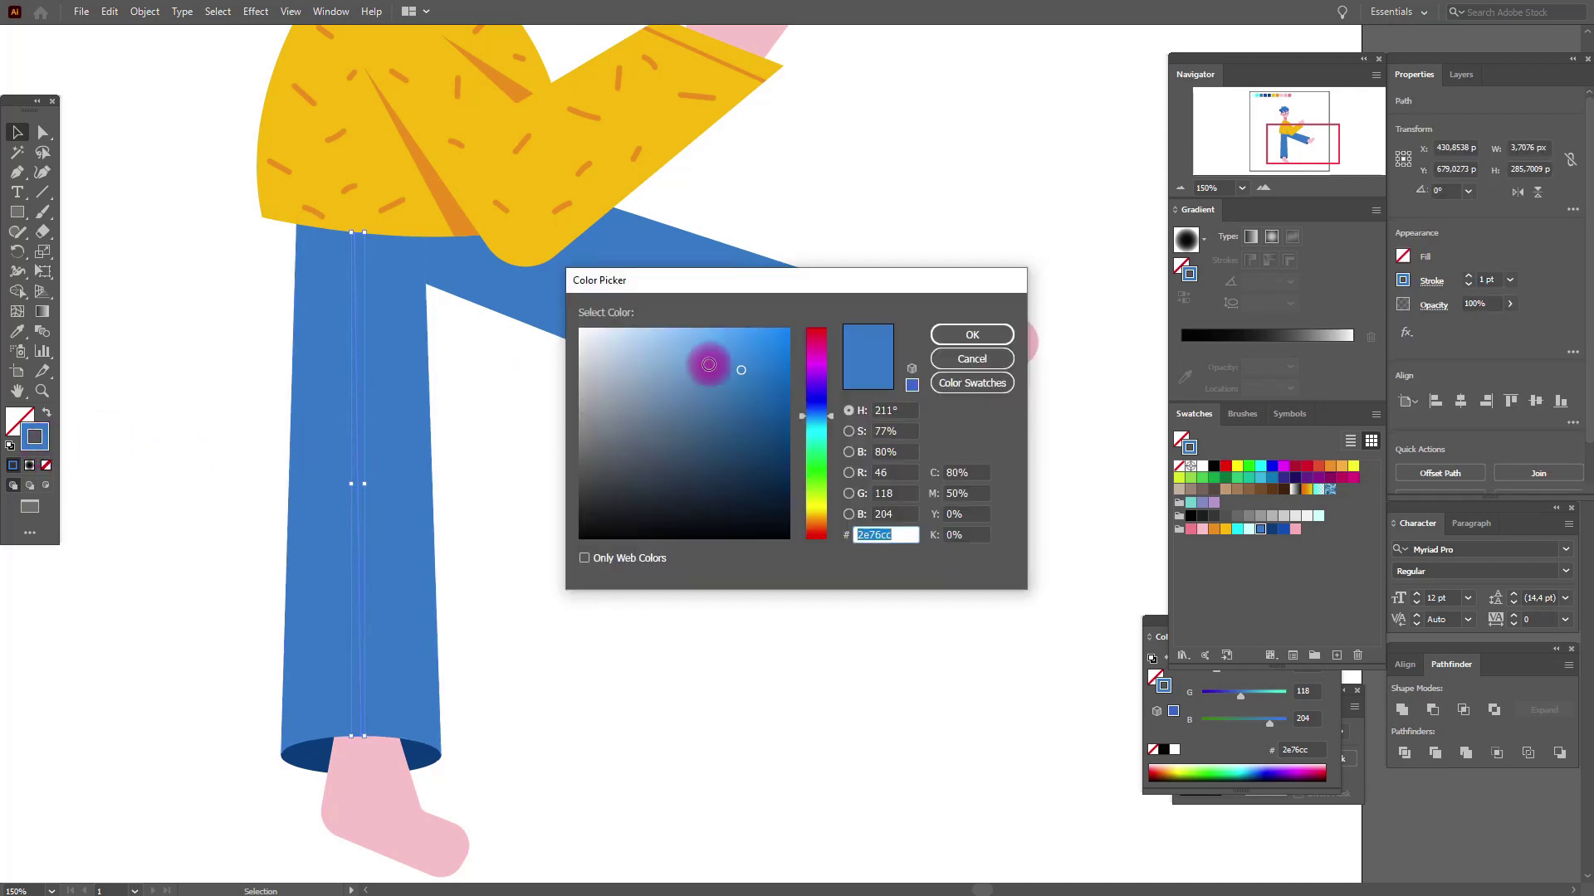
pyautogui.click(966, 335)
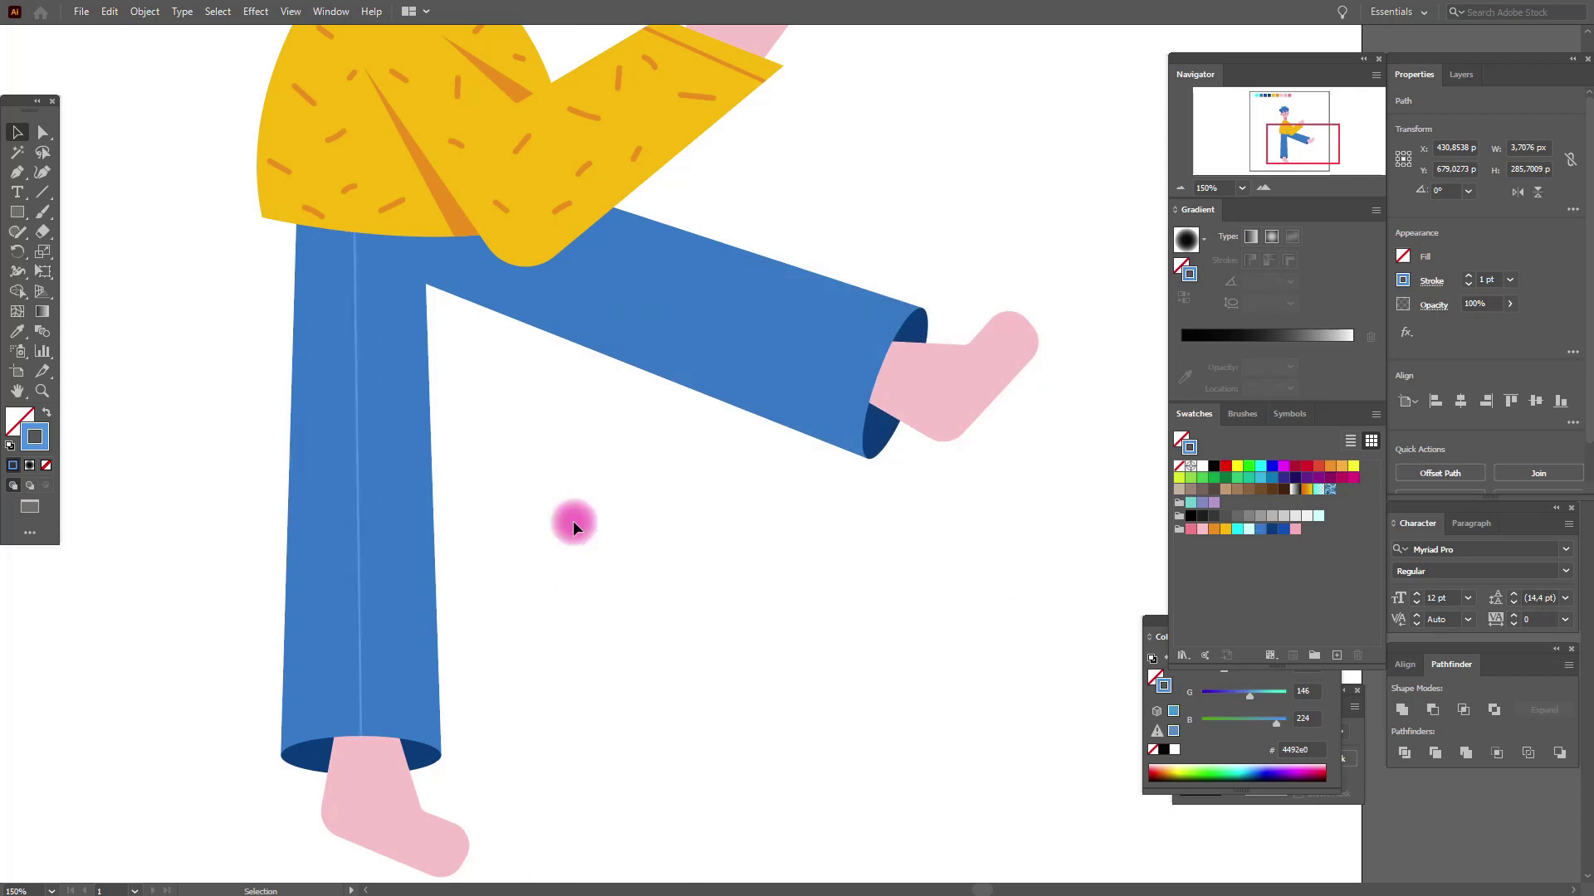
# Set the crease stroke weight to 2 pt and expand it into a filled shape
pyautogui.click(573, 522)
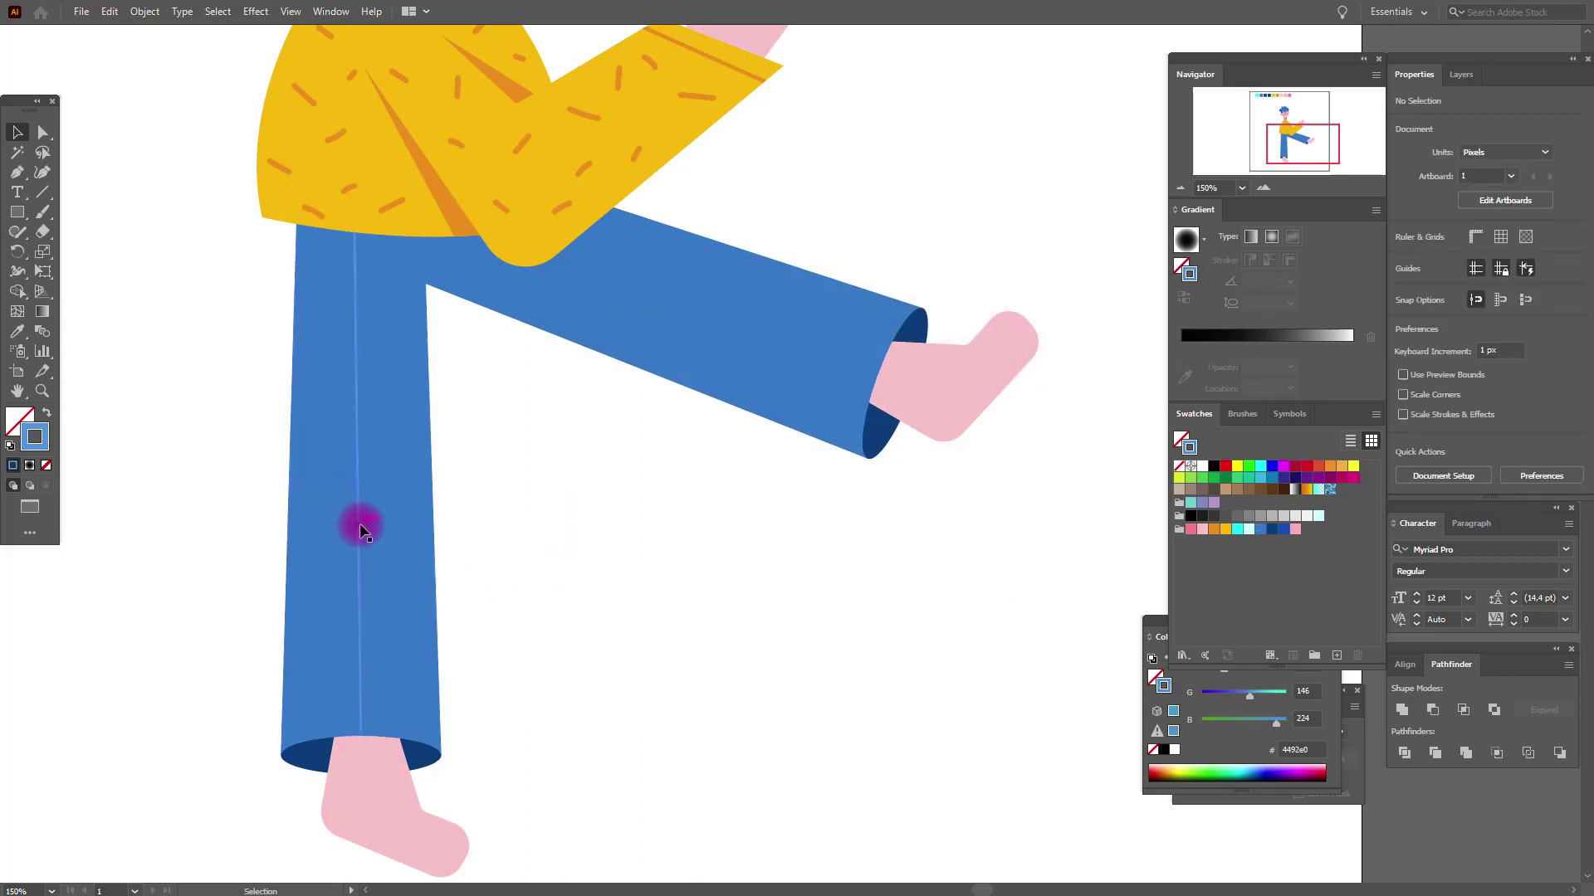
pyautogui.click(850, 412)
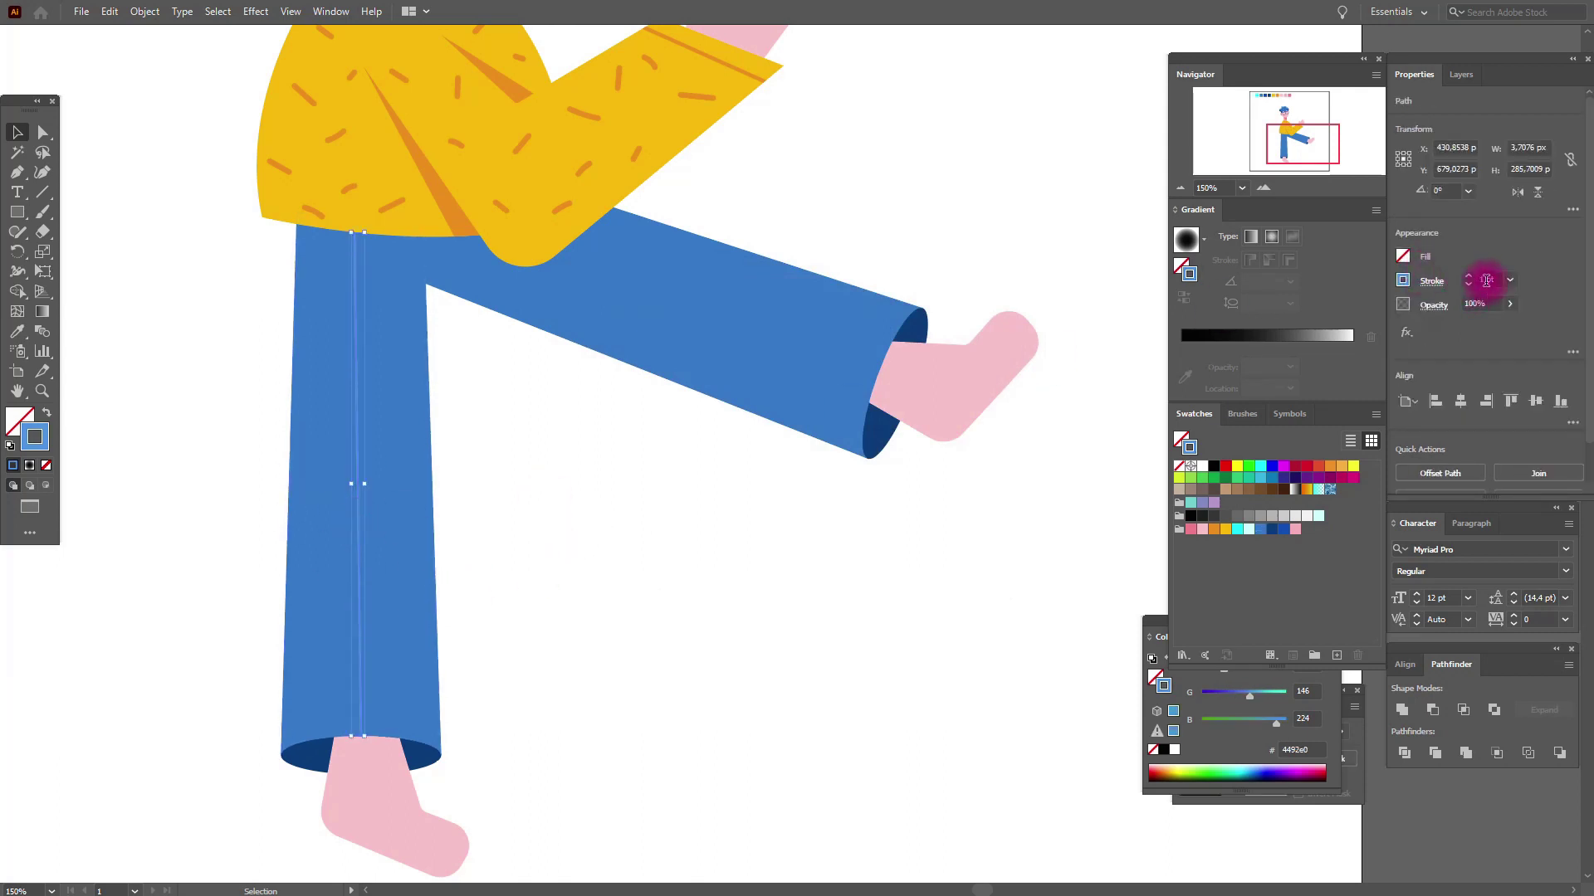
pyautogui.write('2')
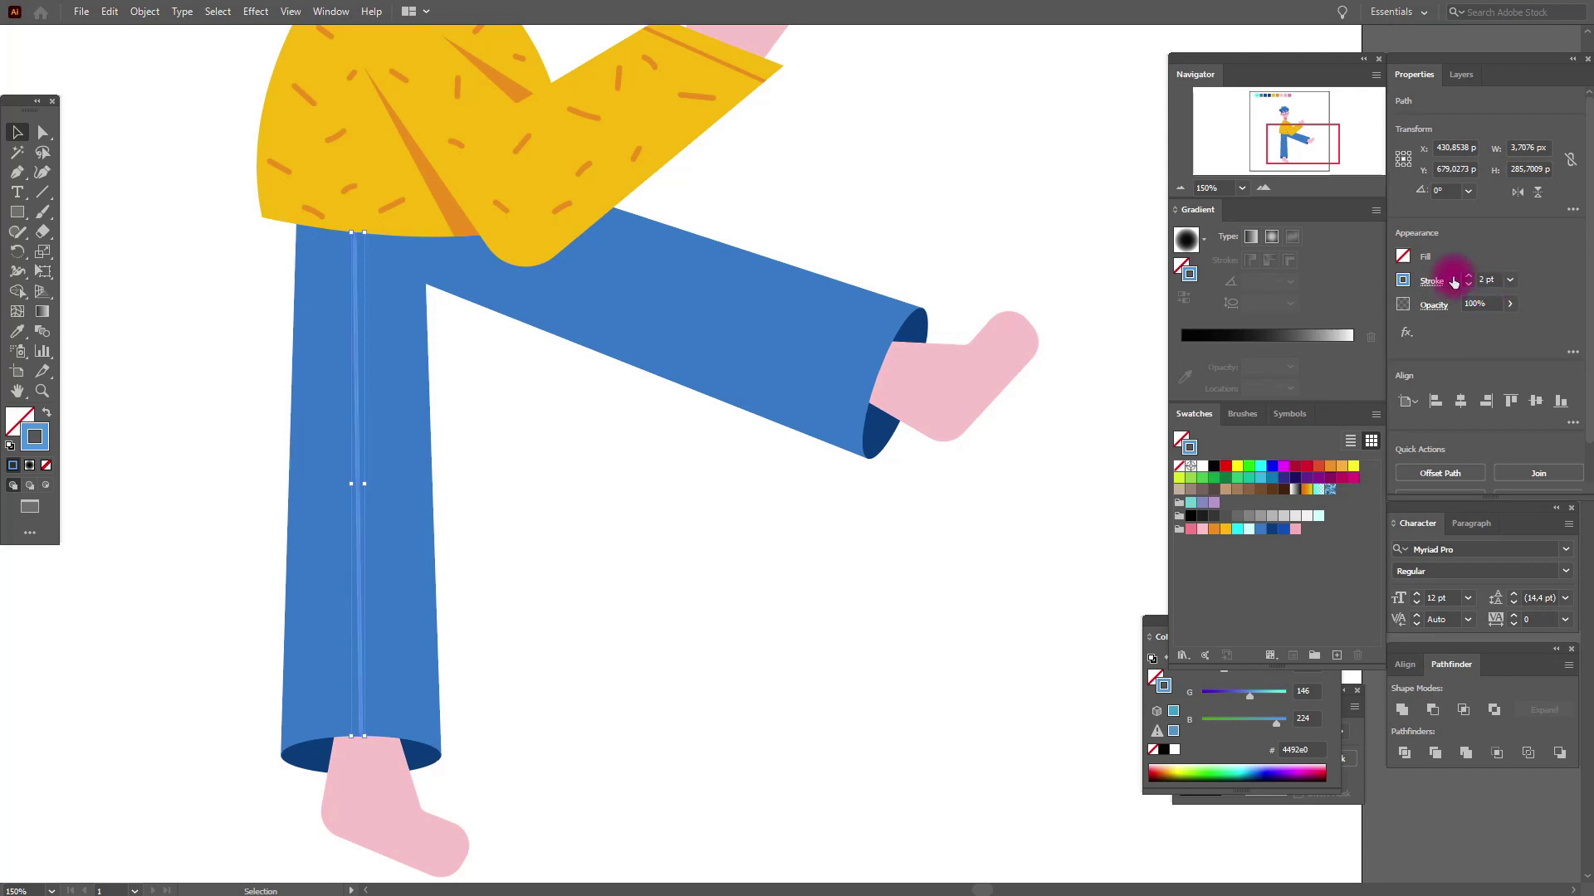
pyautogui.click(901, 539)
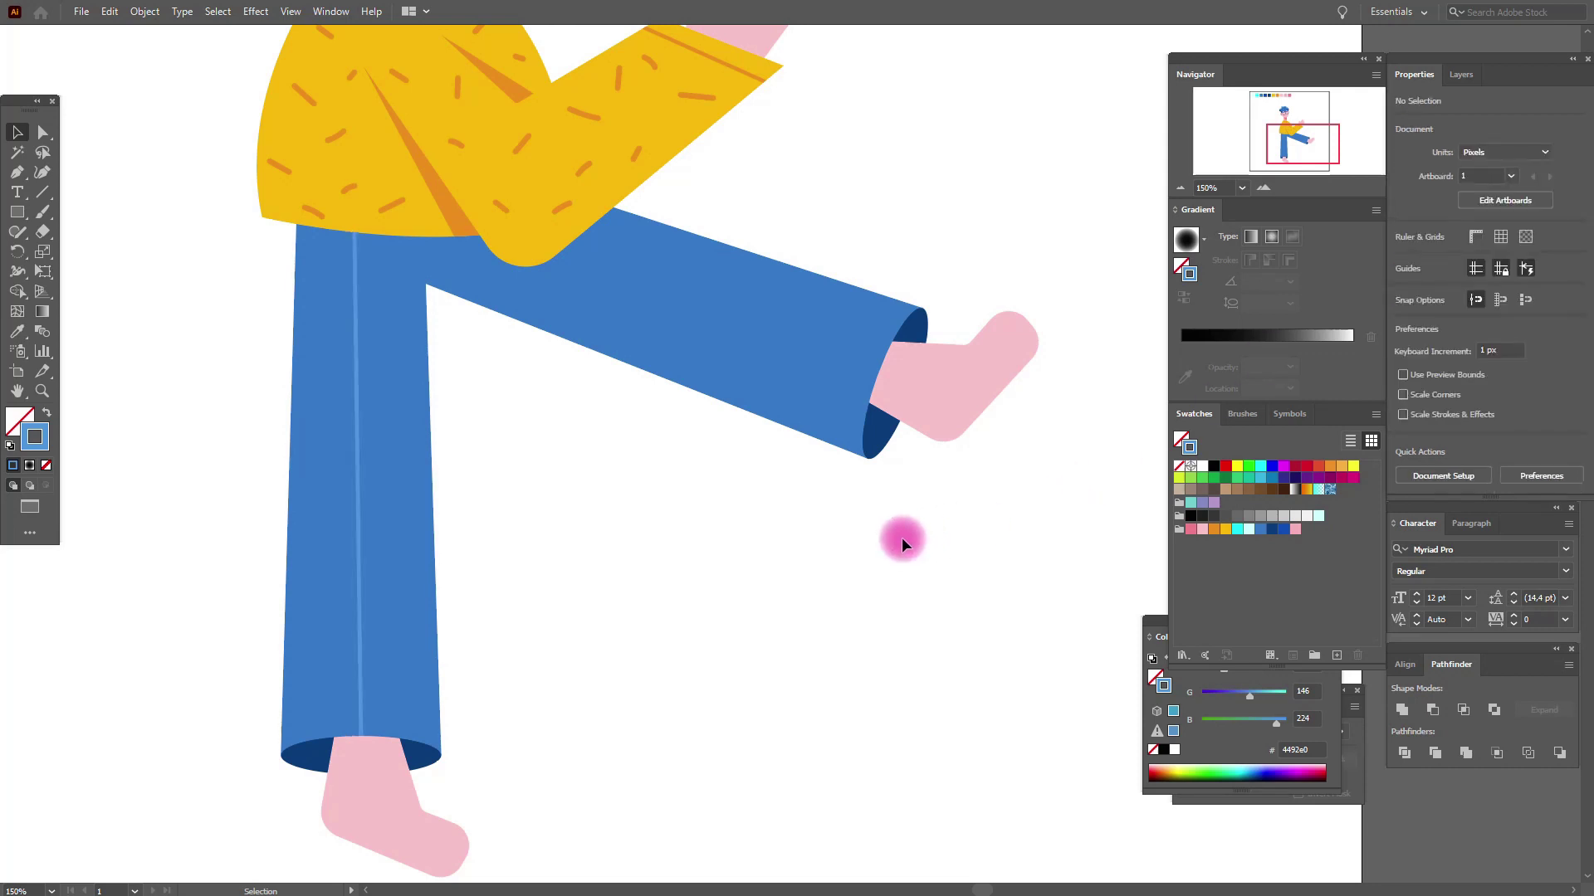
pyautogui.click(351, 748)
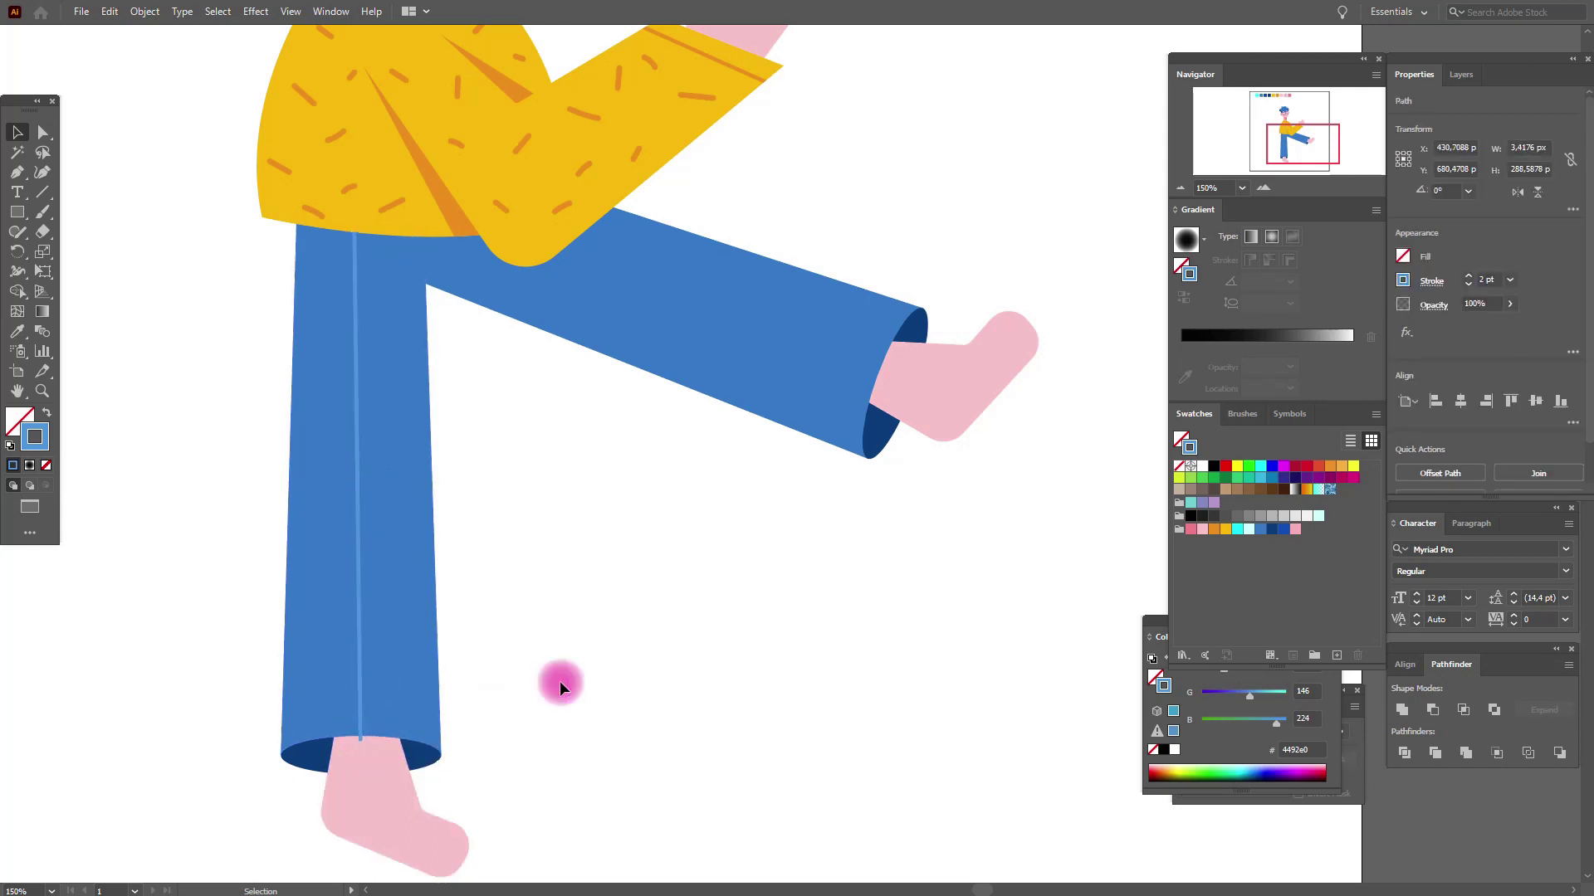
pyautogui.click(357, 606)
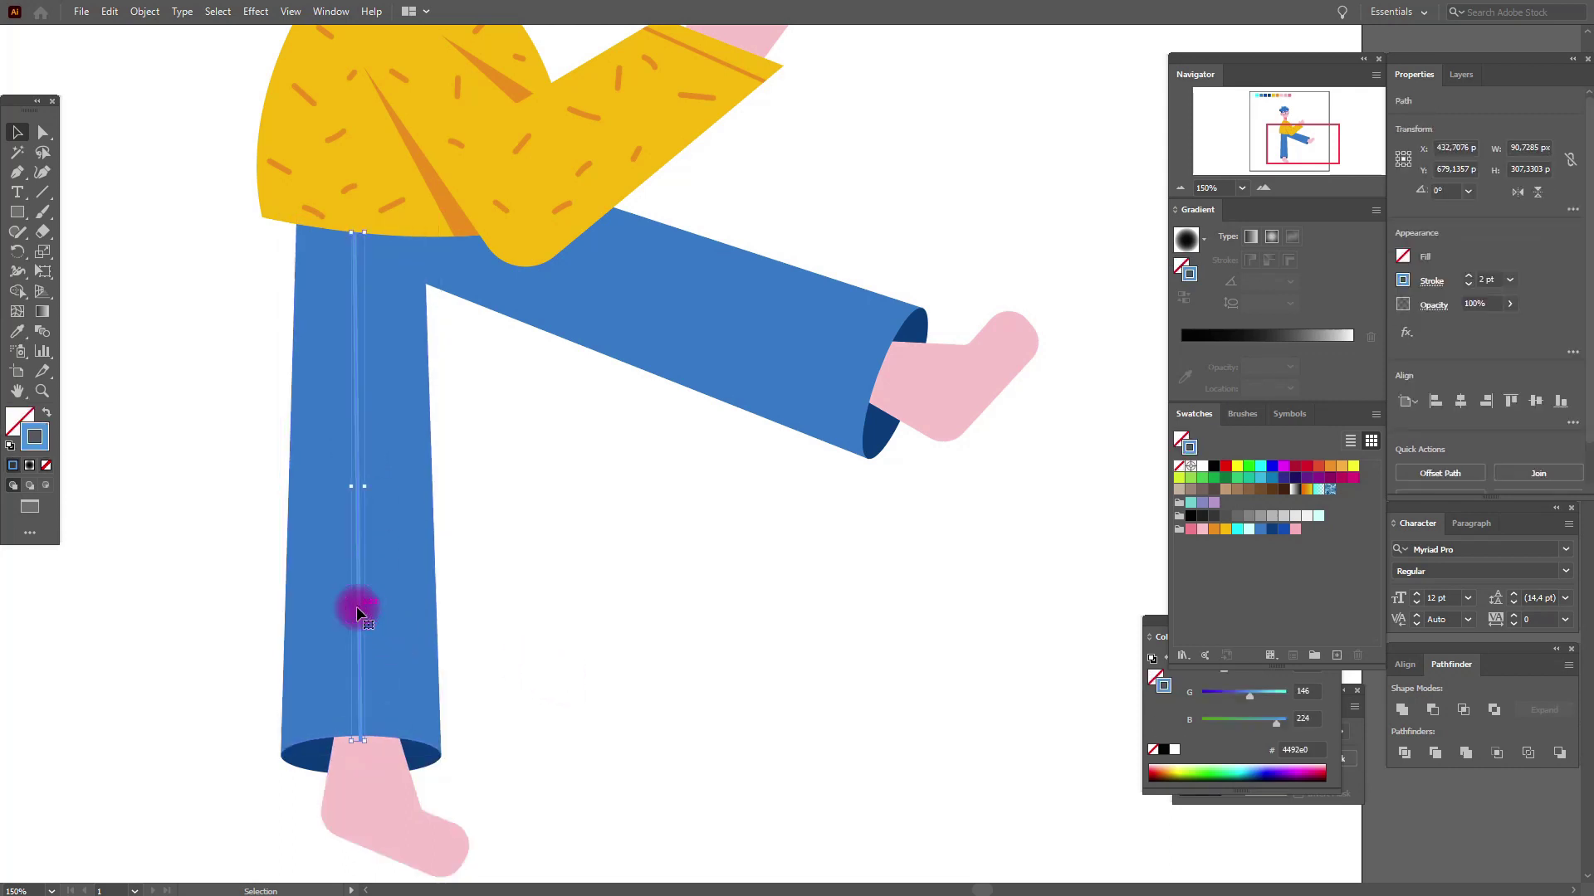
pyautogui.click(143, 12)
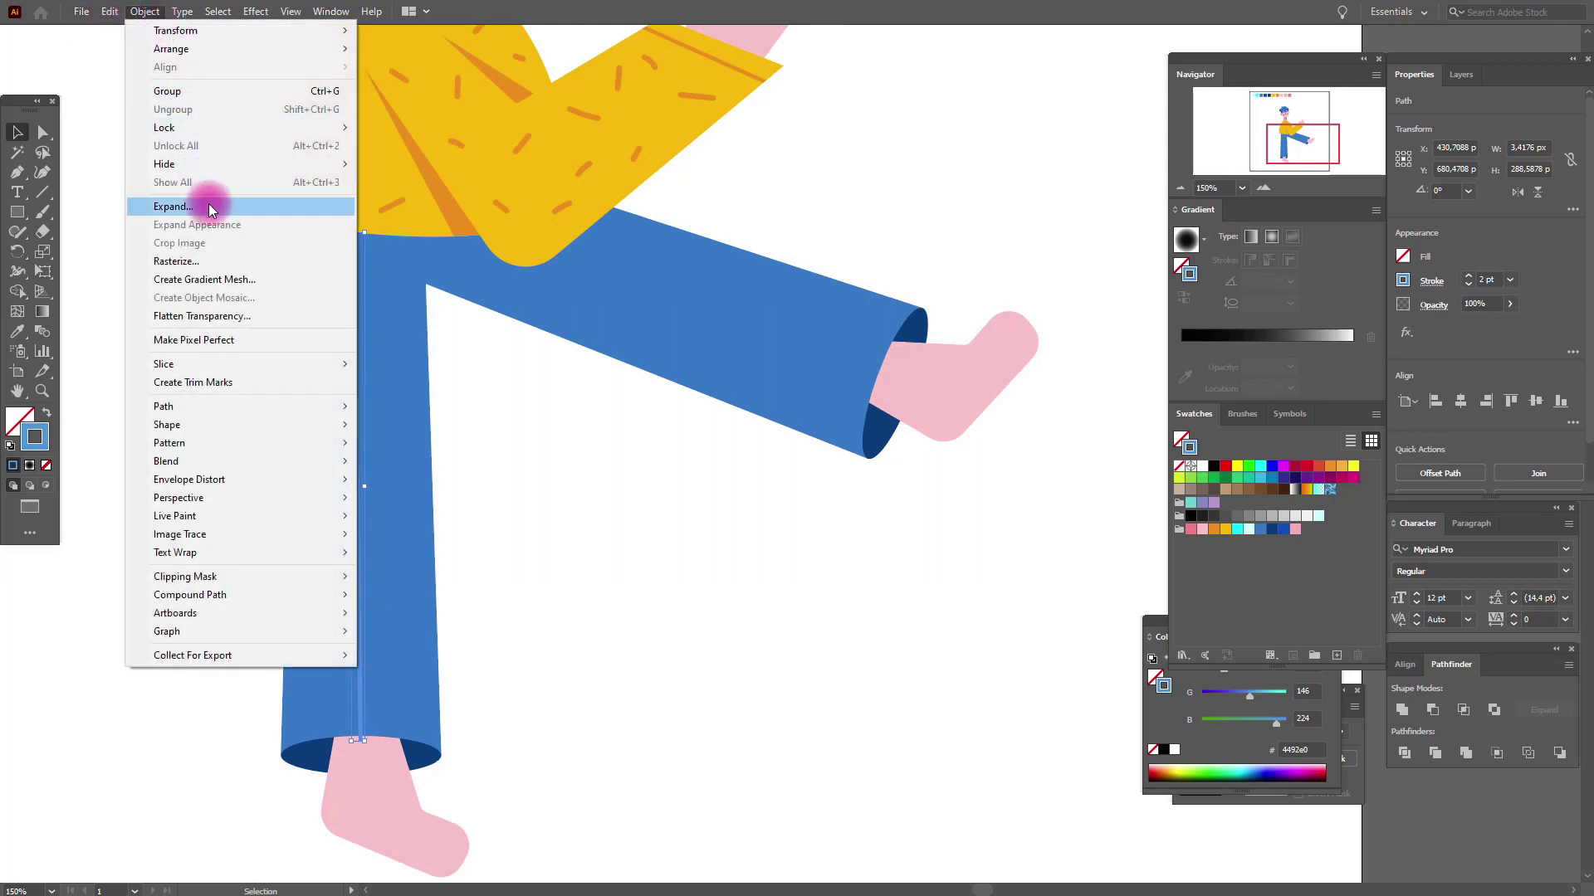
pyautogui.click(209, 207)
pyautogui.click(758, 526)
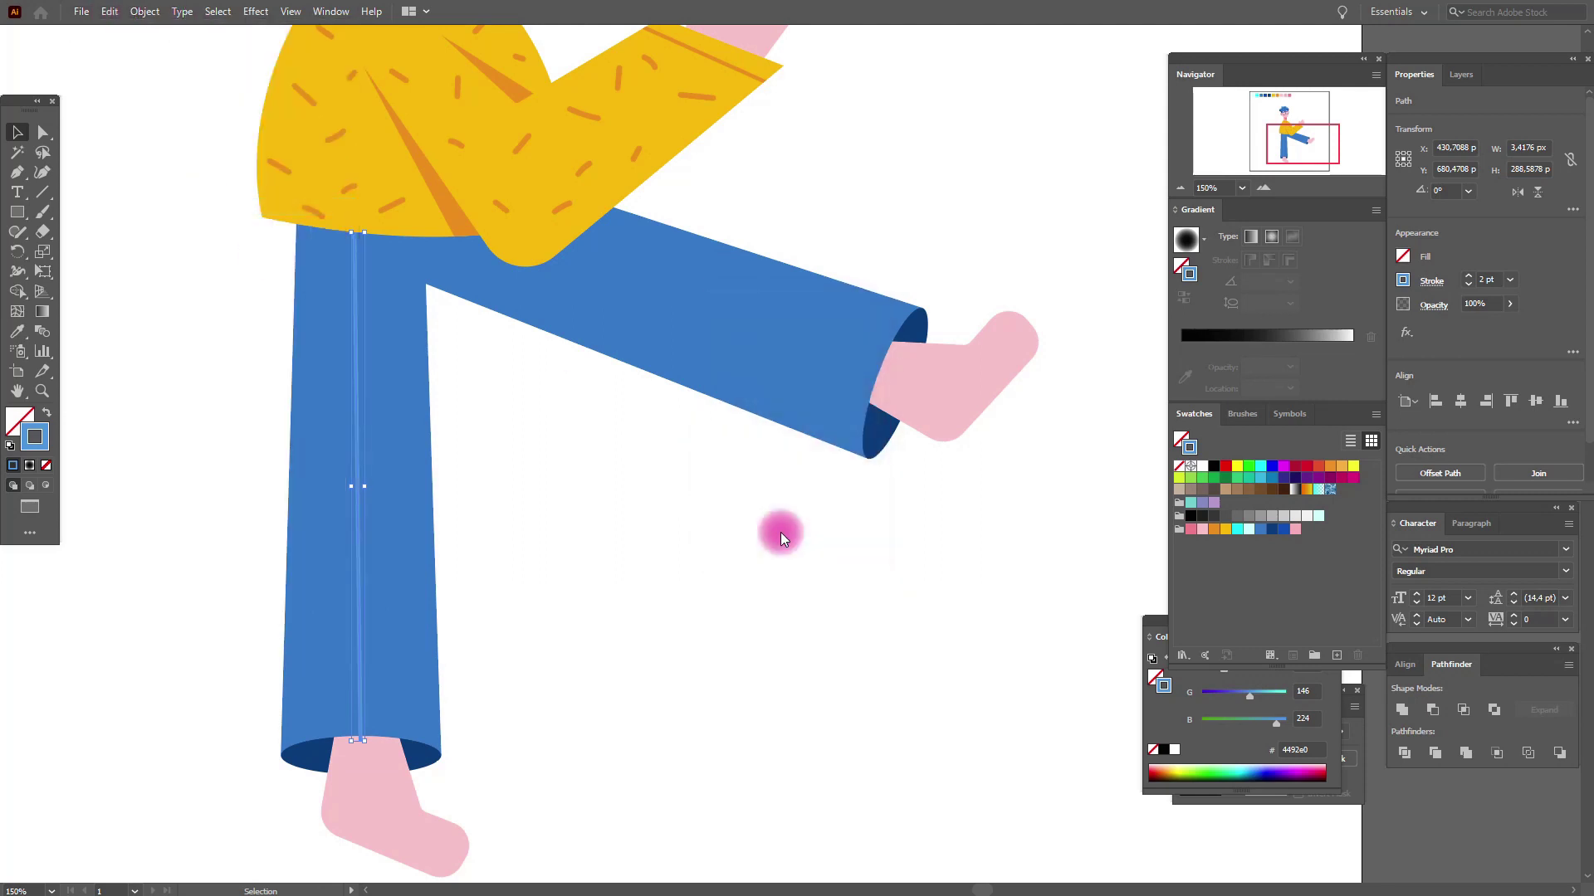
pyautogui.click(629, 560)
pyautogui.click(18, 172)
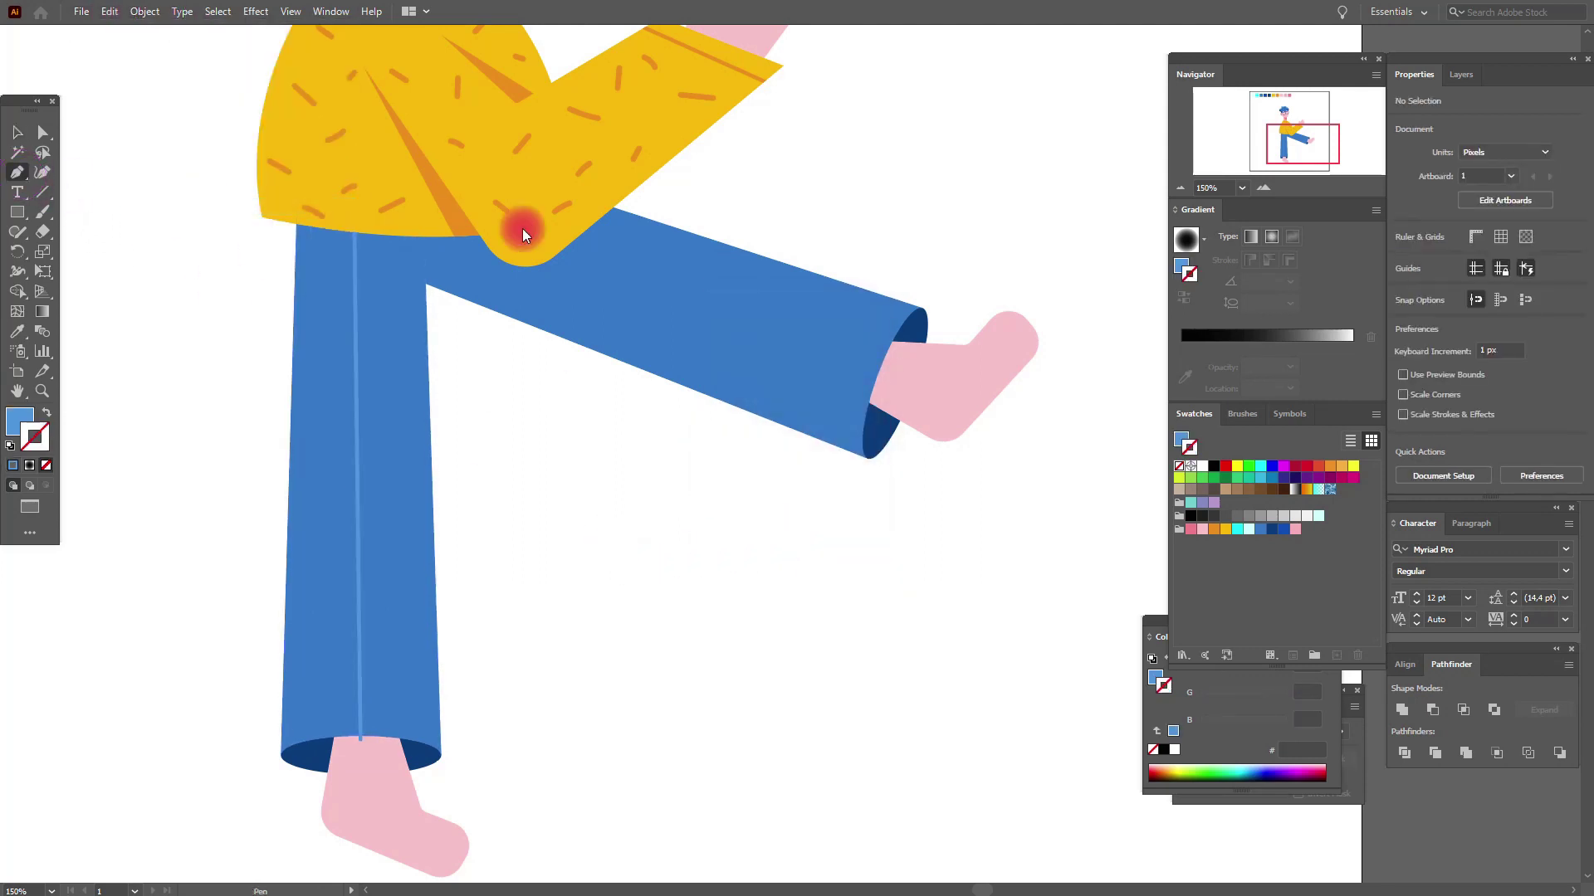
# Draw a line from the shirt edge to the raised leg's ankle, nudging its start point down-left
pyautogui.click(466, 203)
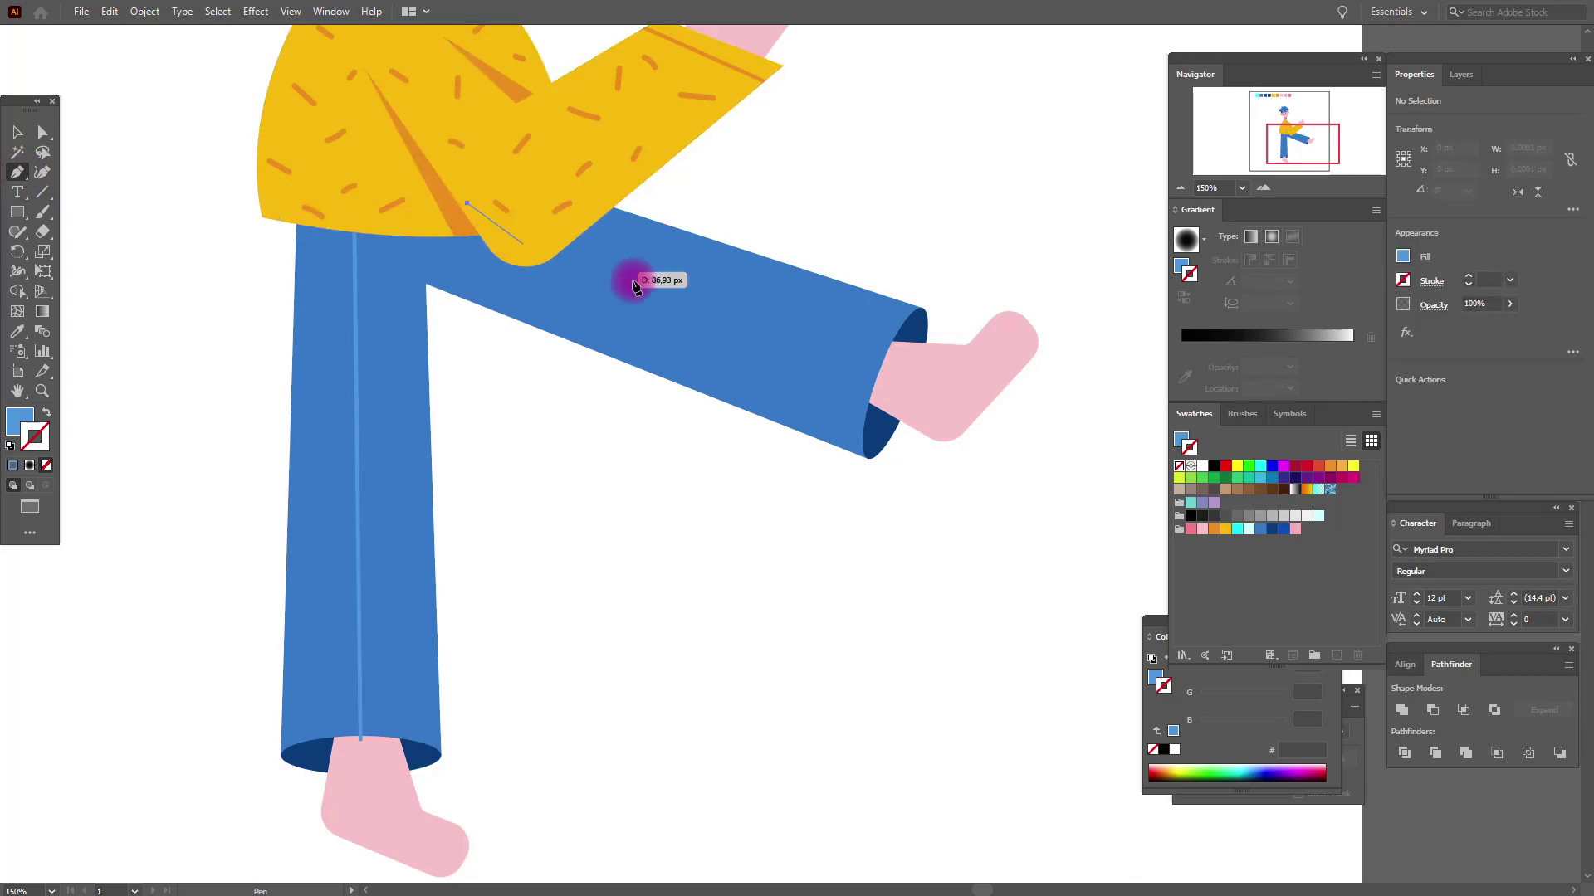
pyautogui.click(890, 382)
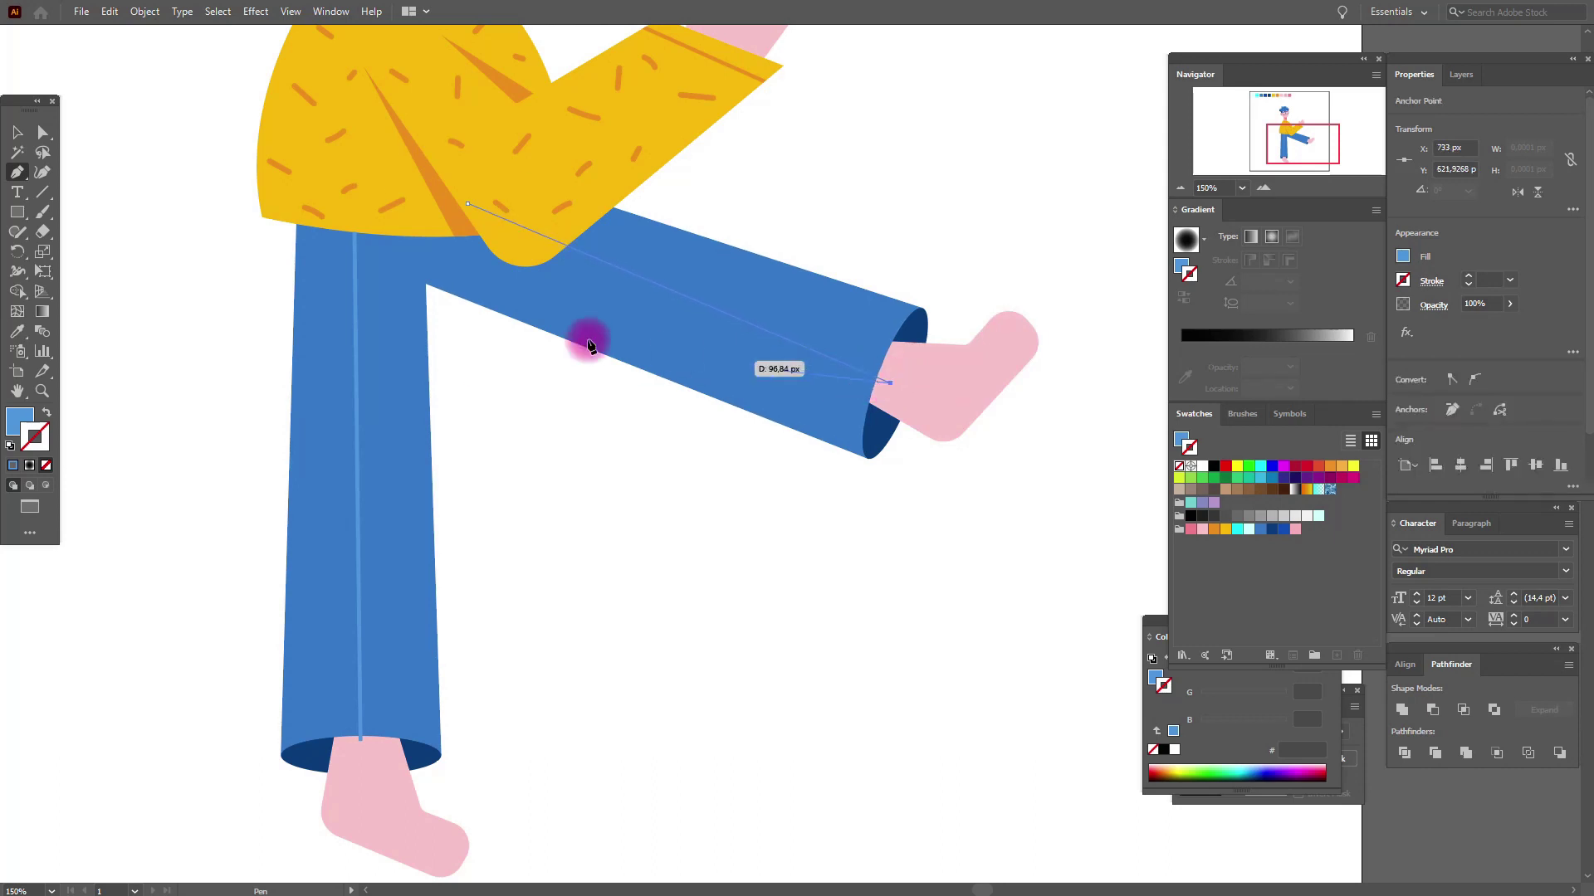
pyautogui.click(43, 134)
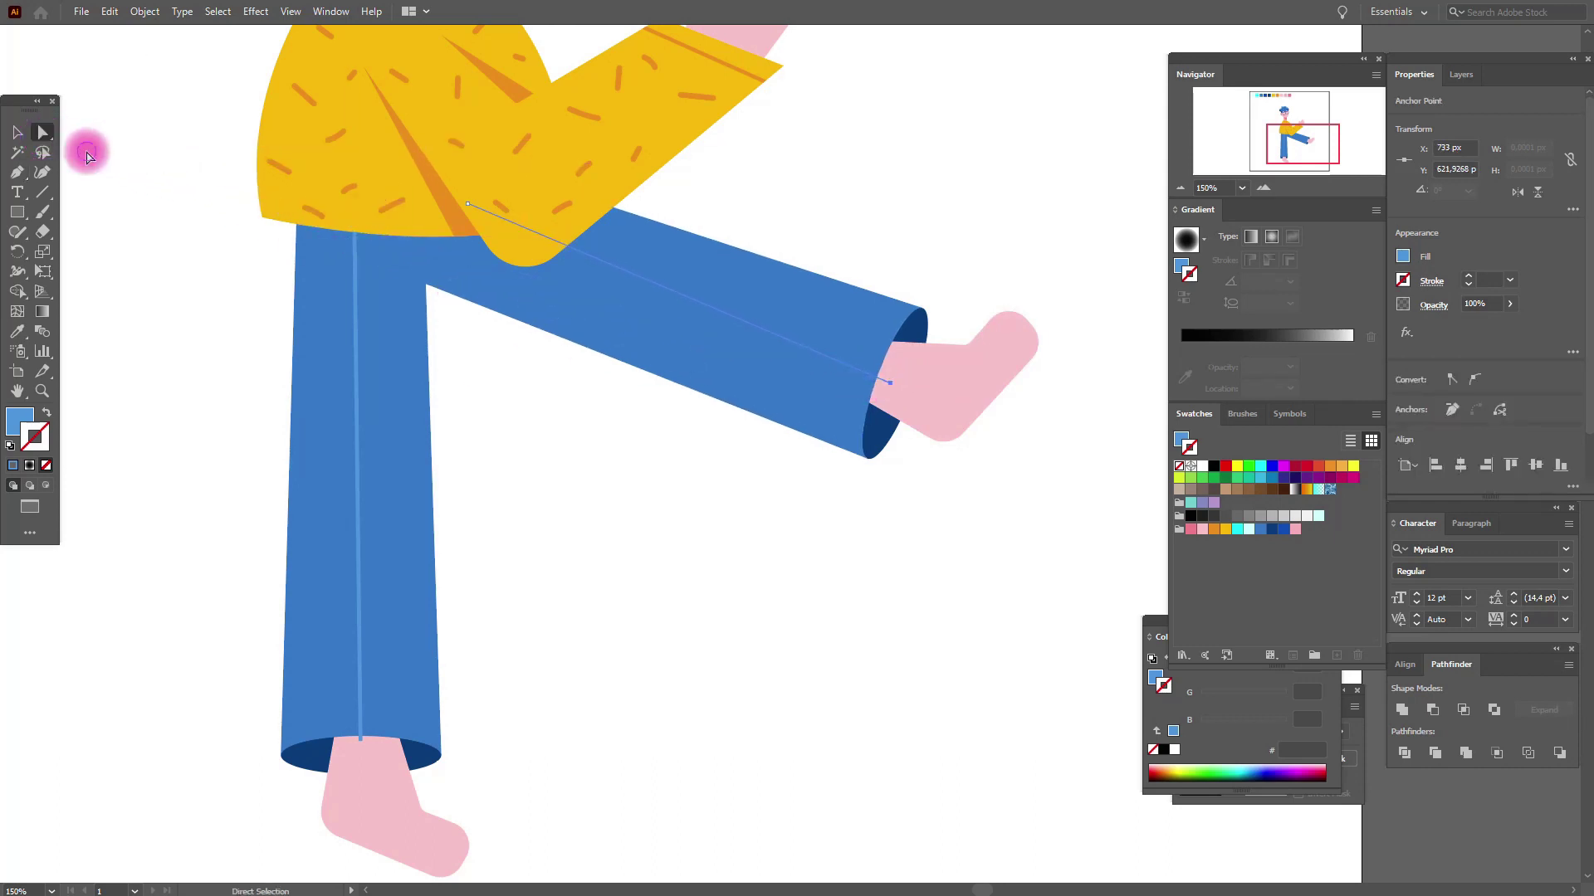
pyautogui.click(622, 268)
pyautogui.moveTo(468, 203); pyautogui.dragTo(457, 222)
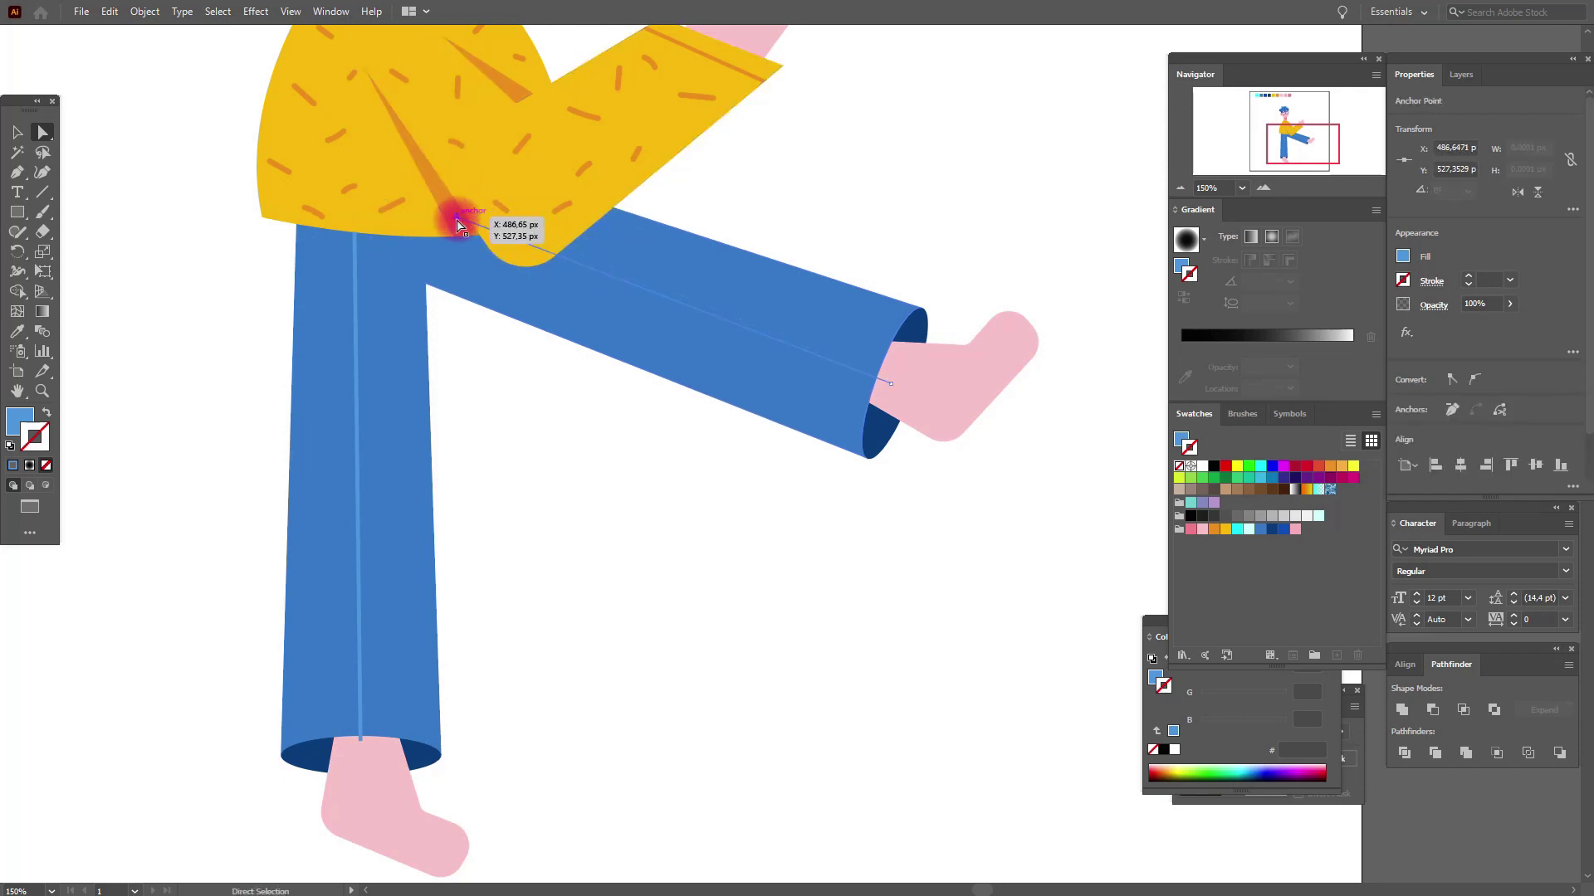
pyautogui.click(207, 225)
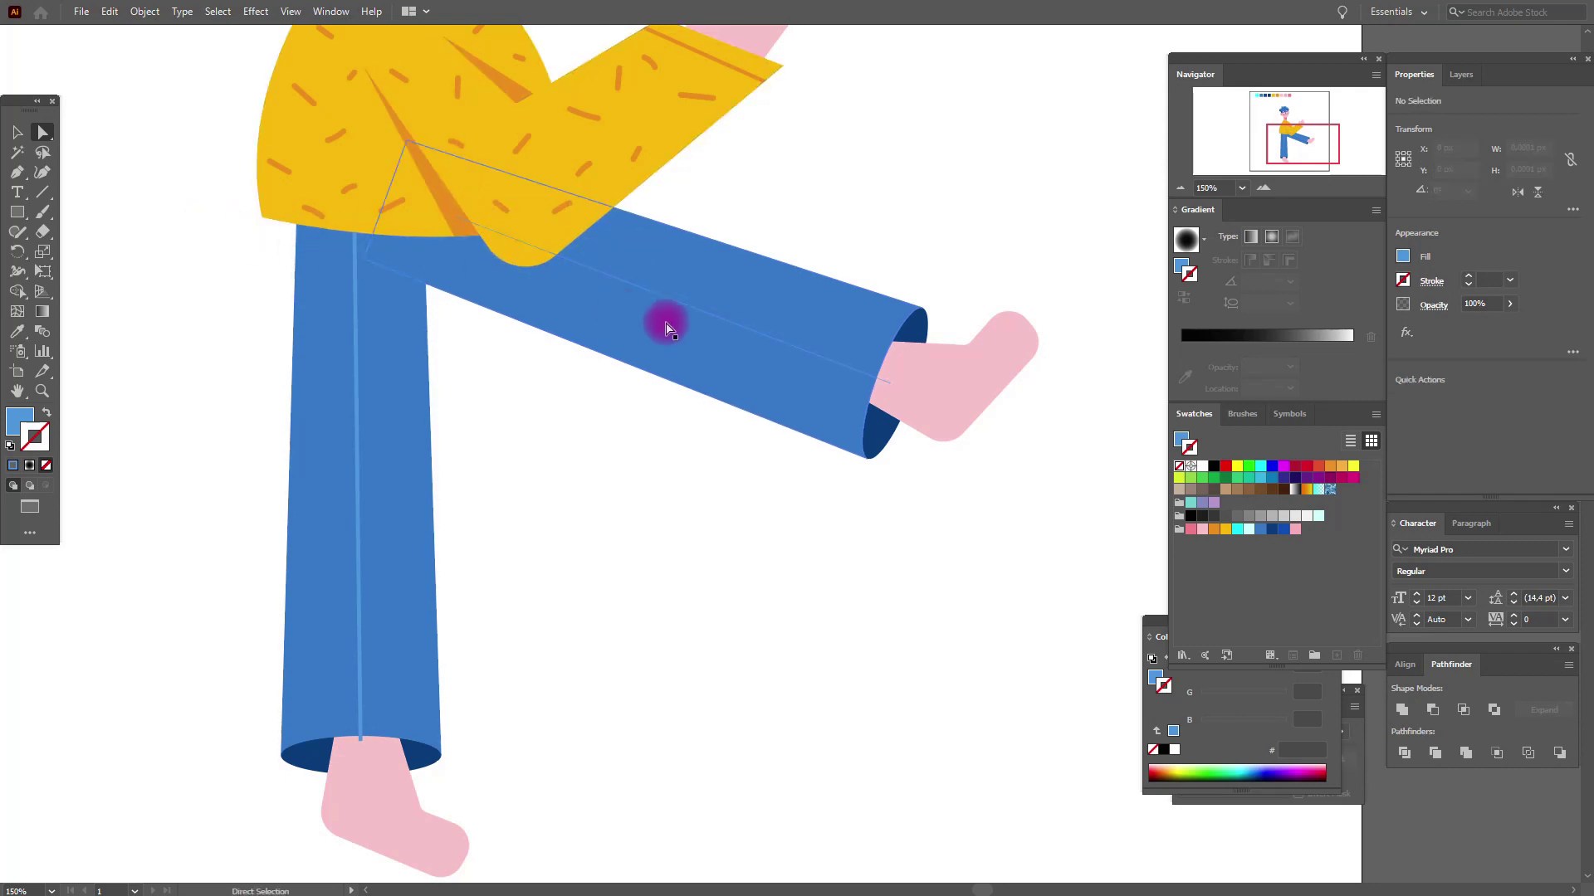
# Make the raised-leg line a blue stroke with no fill and matching weight
pyautogui.click(729, 322)
pyautogui.click(46, 412)
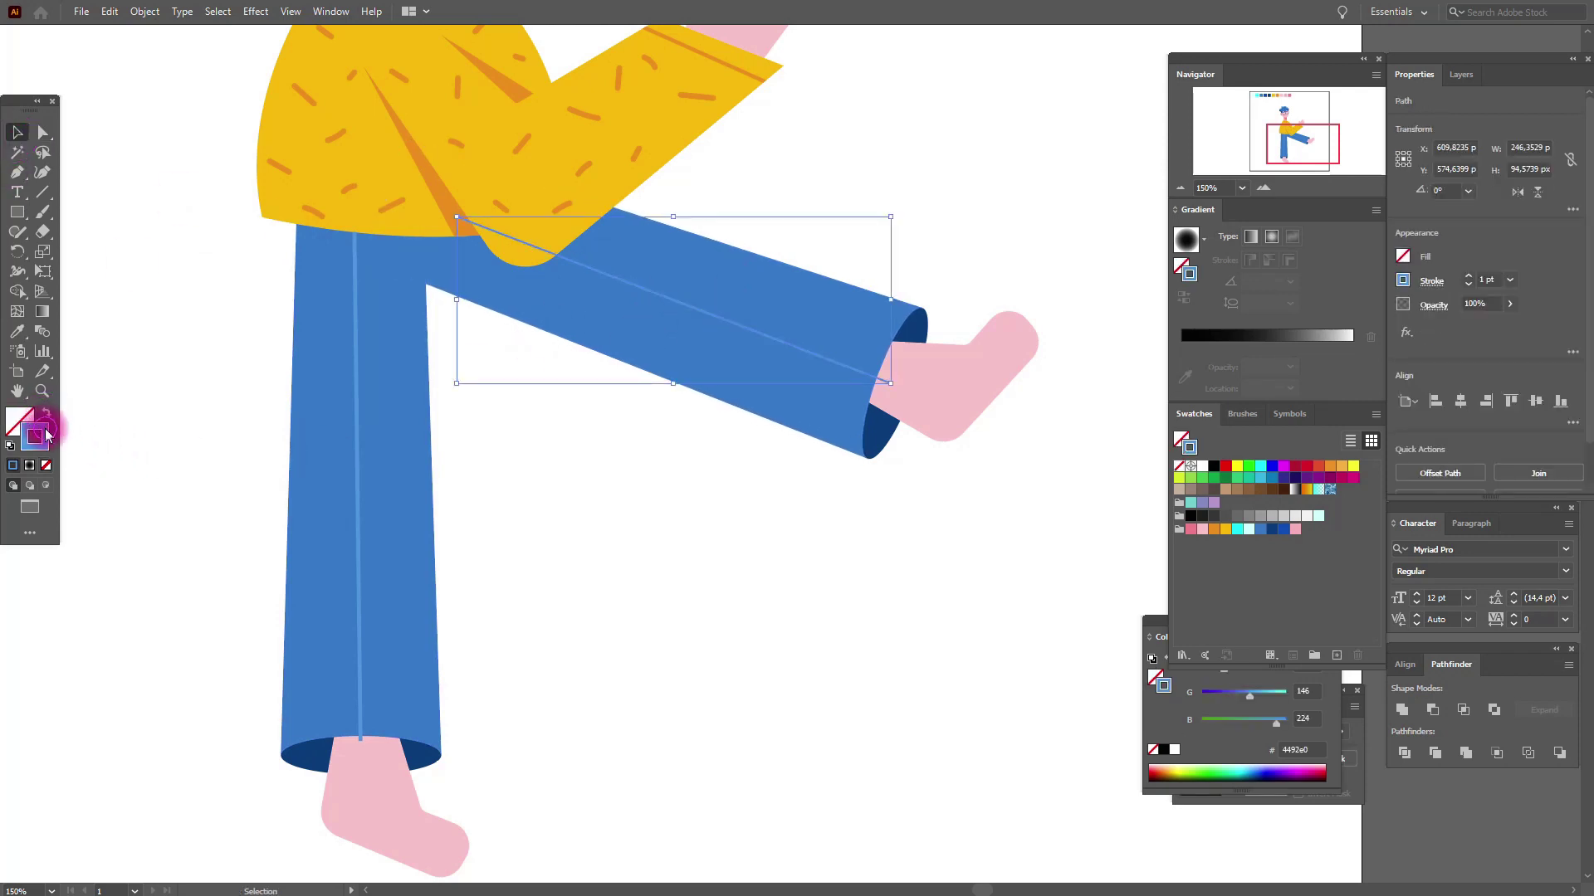
pyautogui.click(1484, 280)
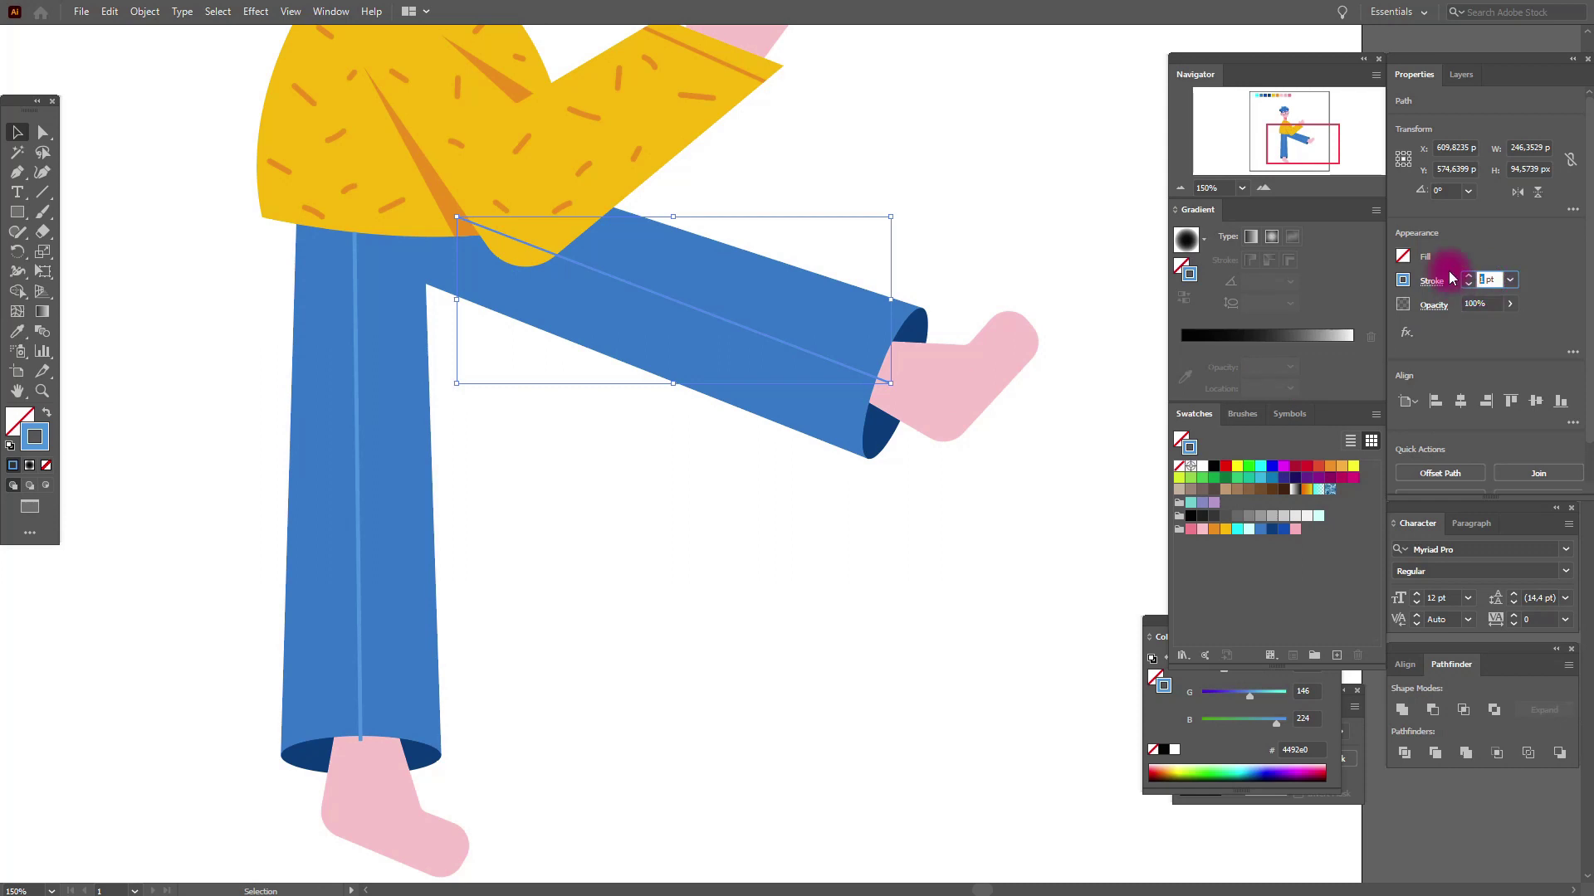
pyautogui.write('2')
pyautogui.click(957, 215)
# Expand the raised-leg crease's fill and stroke into a filled shape
pyautogui.click(794, 363)
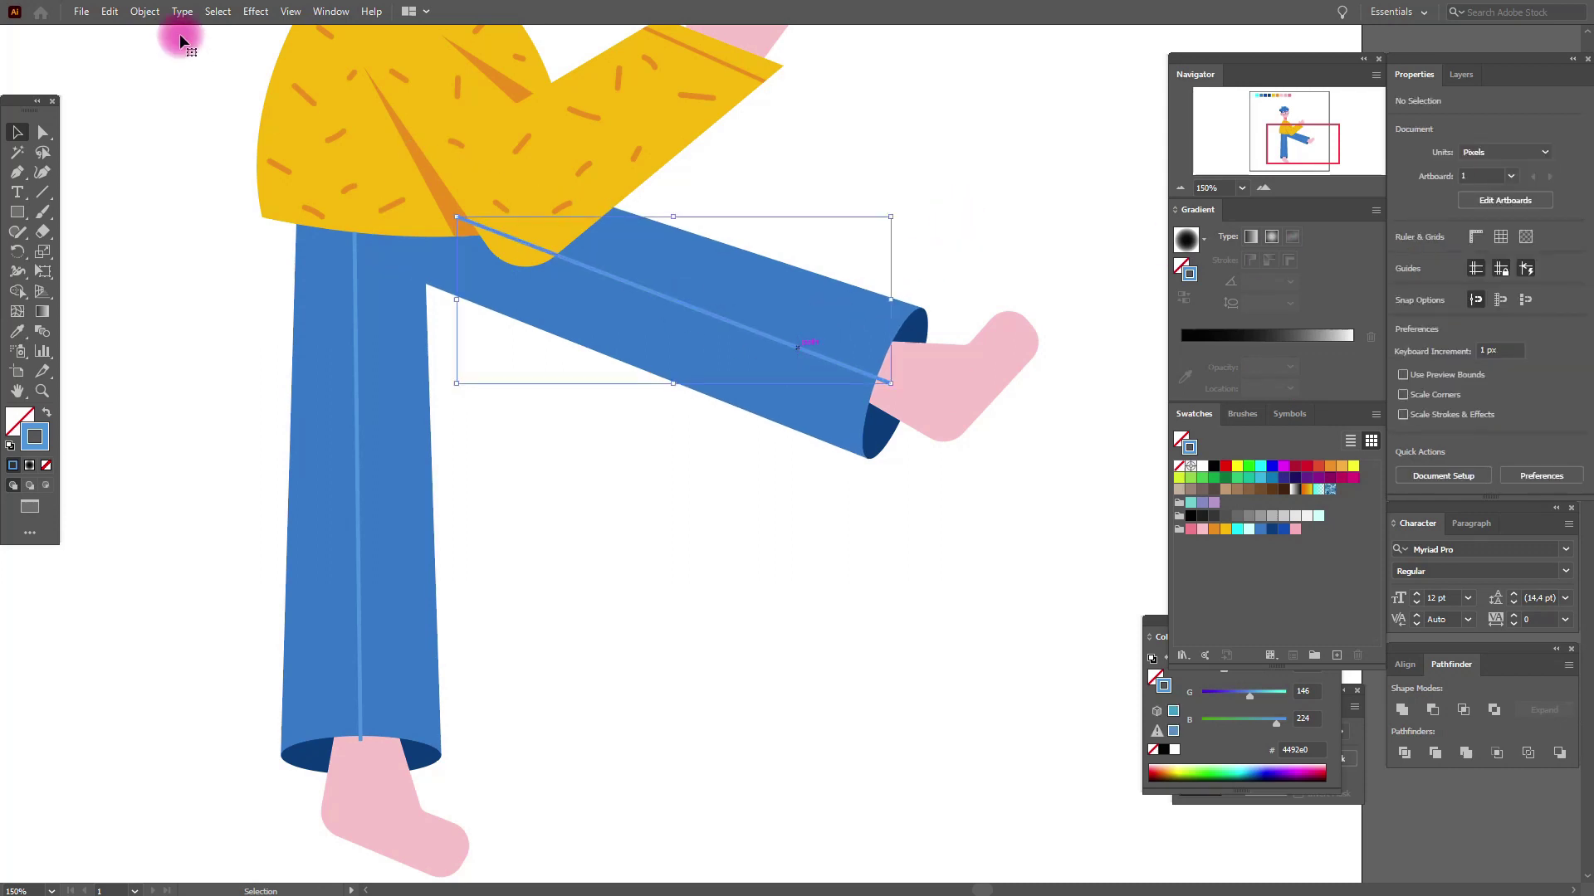
pyautogui.click(144, 10)
pyautogui.click(173, 206)
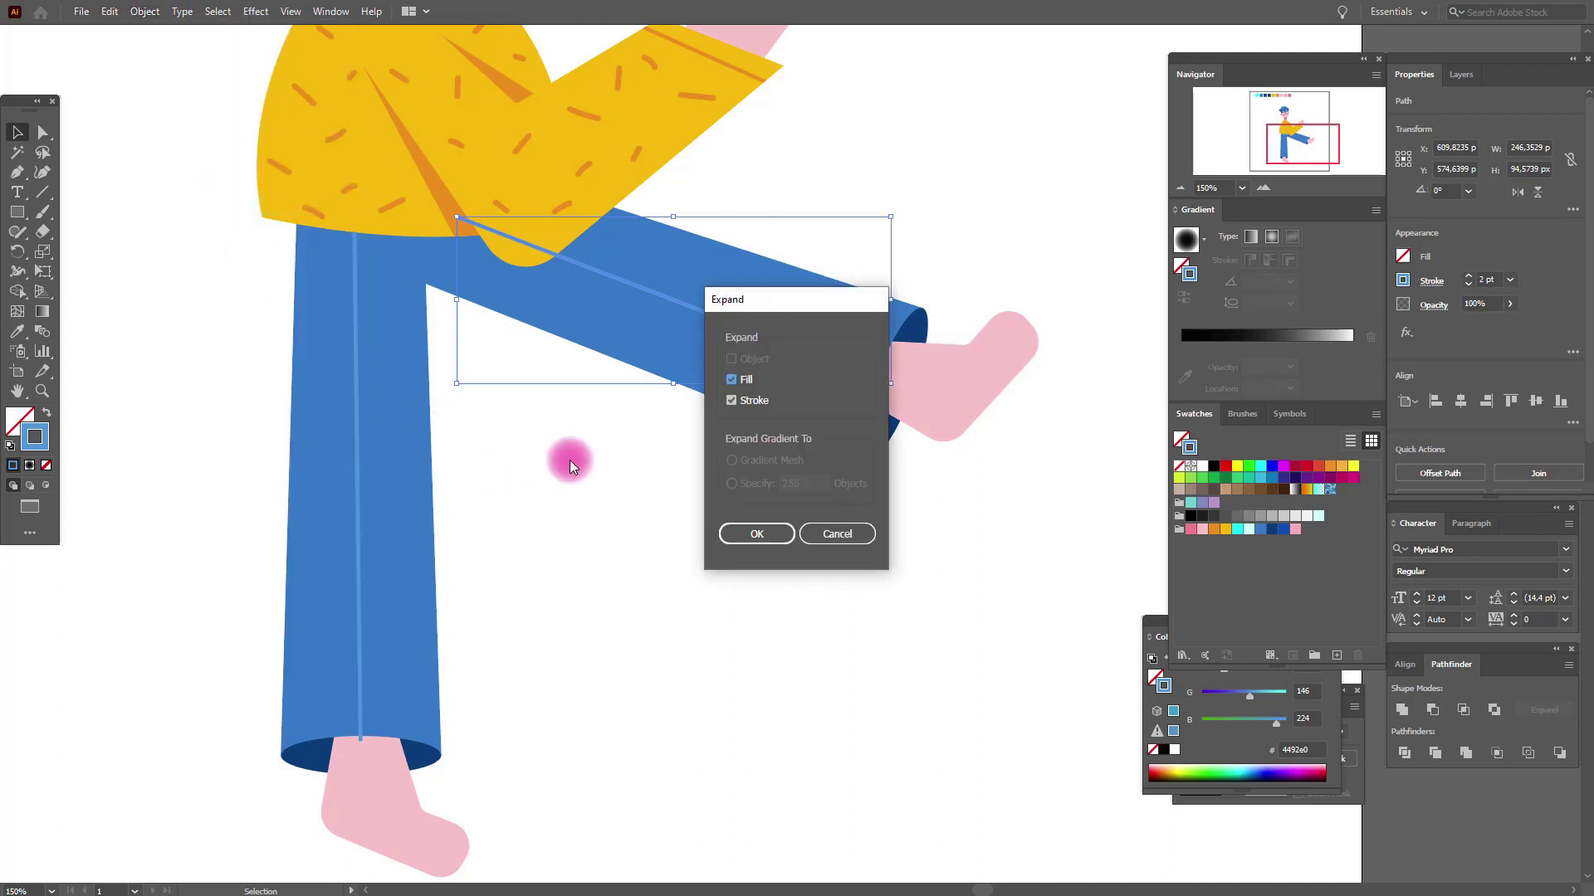
pyautogui.click(762, 532)
pyautogui.click(381, 562)
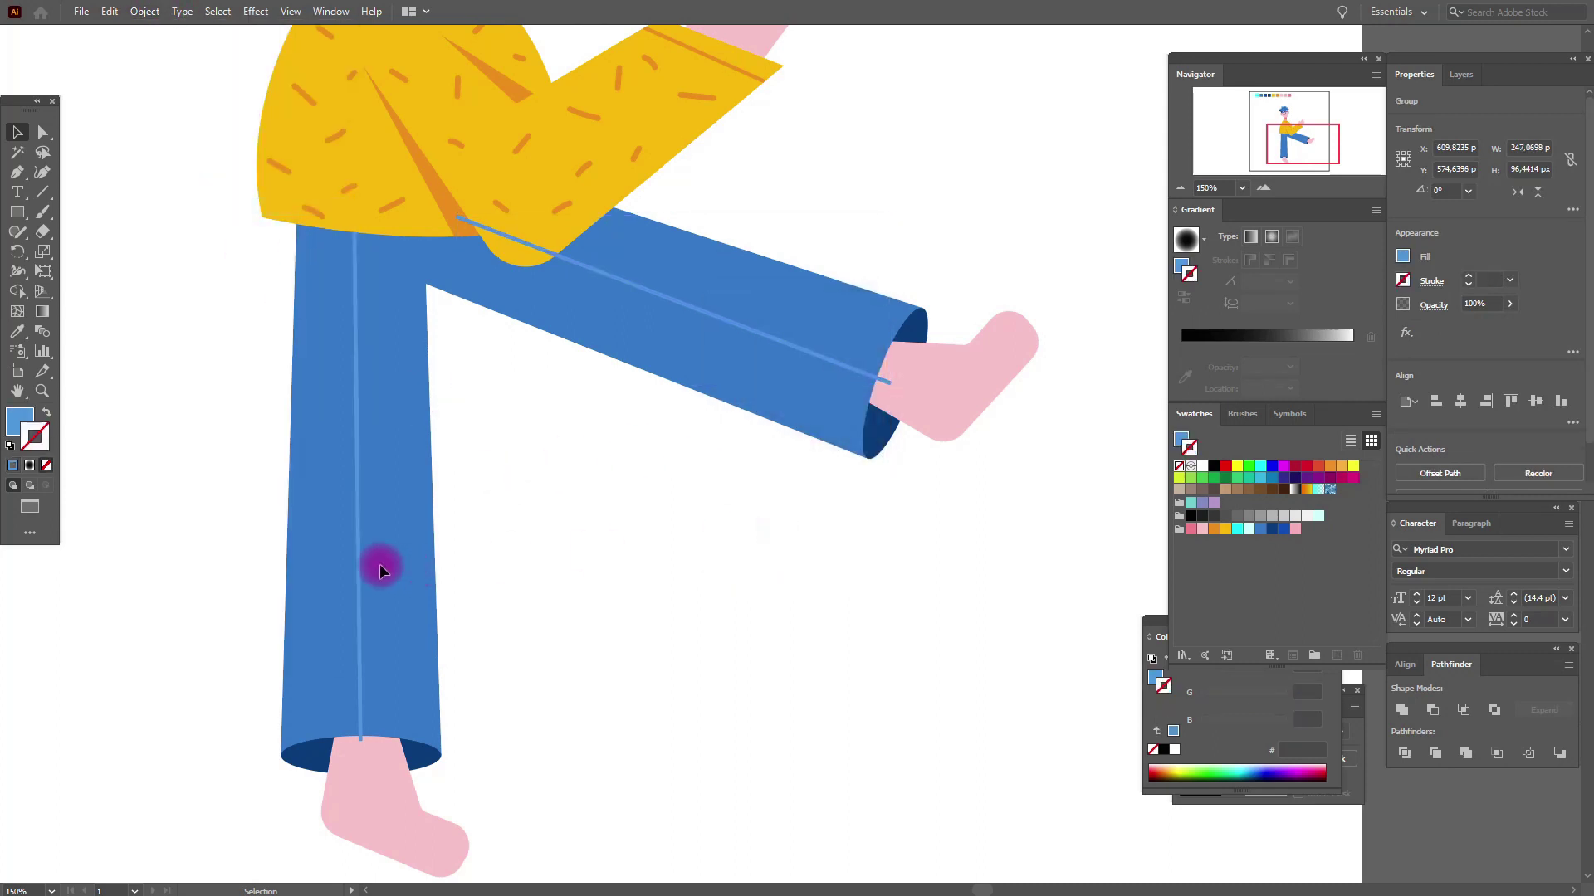
pyautogui.click(355, 565)
pyautogui.click(397, 553)
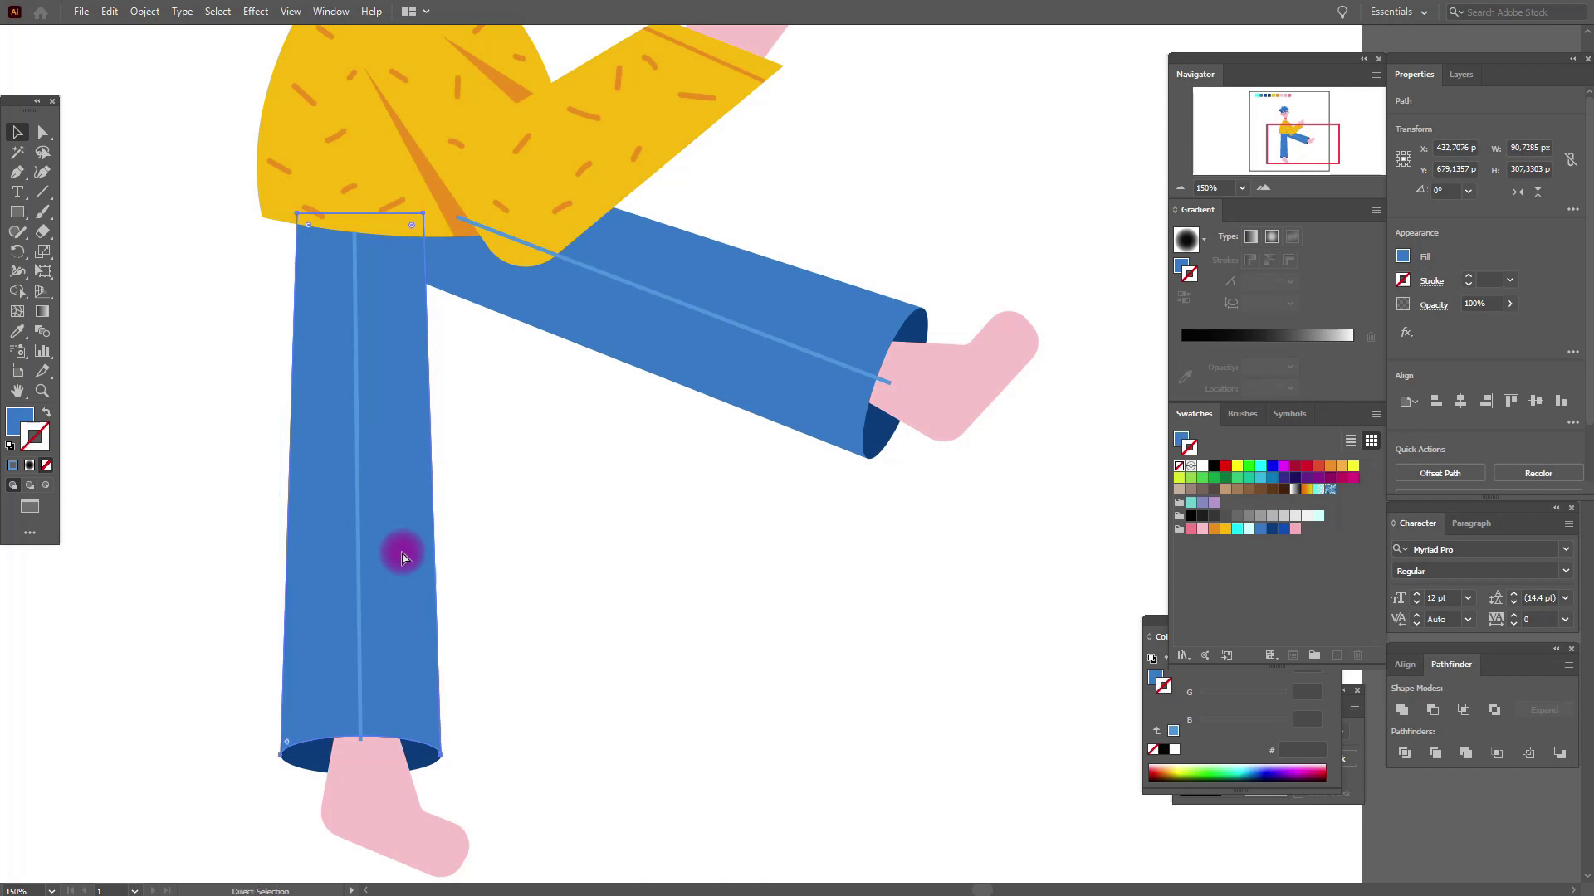
pyautogui.click(355, 570)
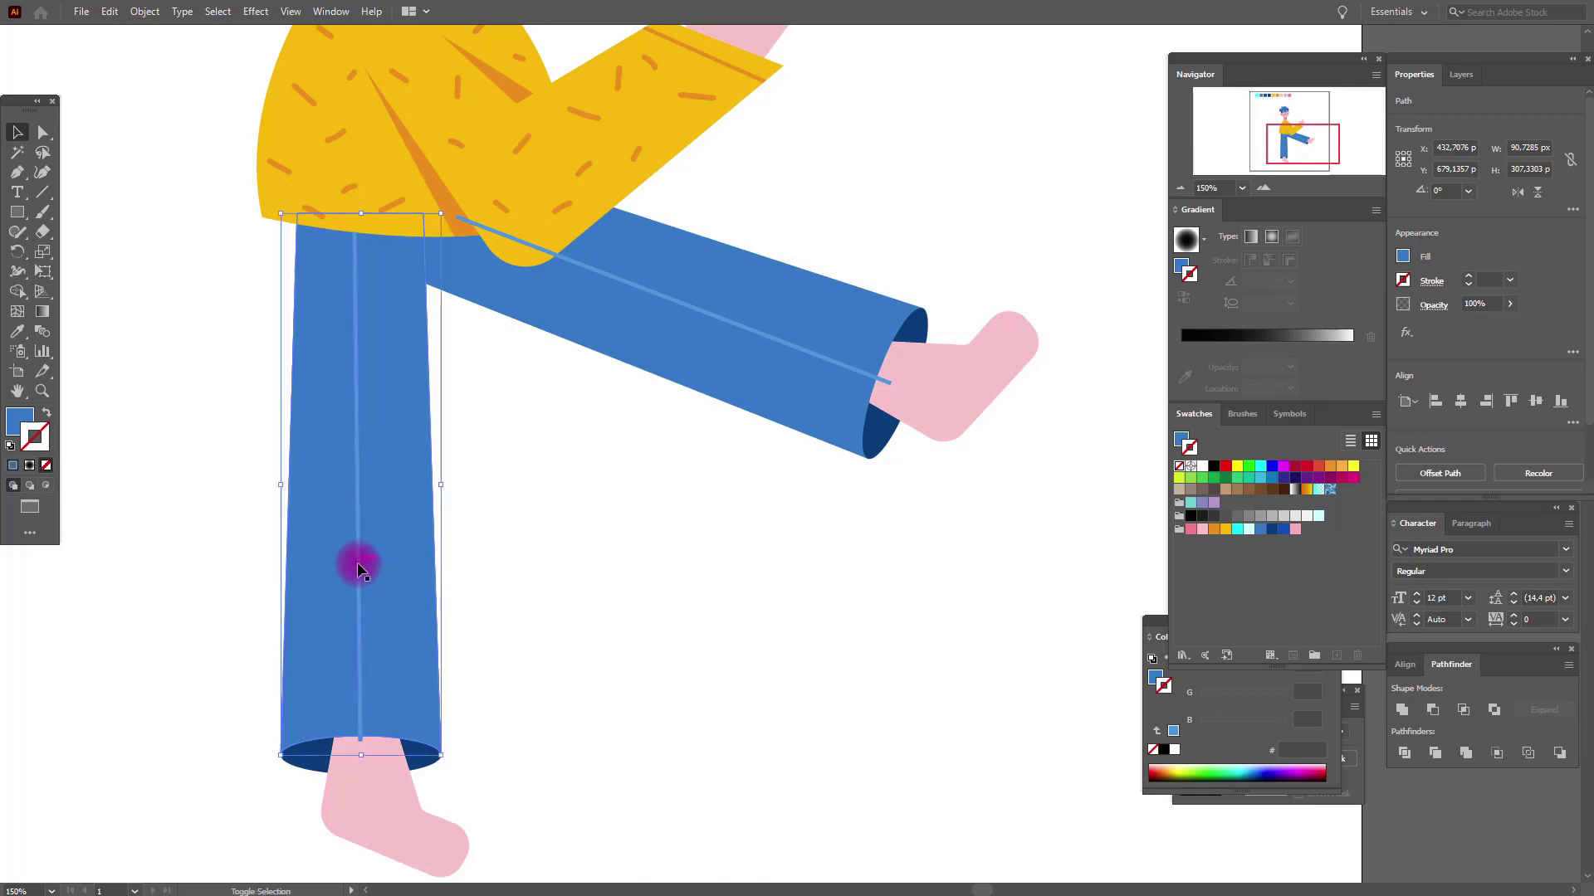
# Trim both crease stripes to their trouser legs with Pathfinder Intersect
pyautogui.keyDown('shift'); pyautogui.click(360, 568); pyautogui.keyUp('shift')
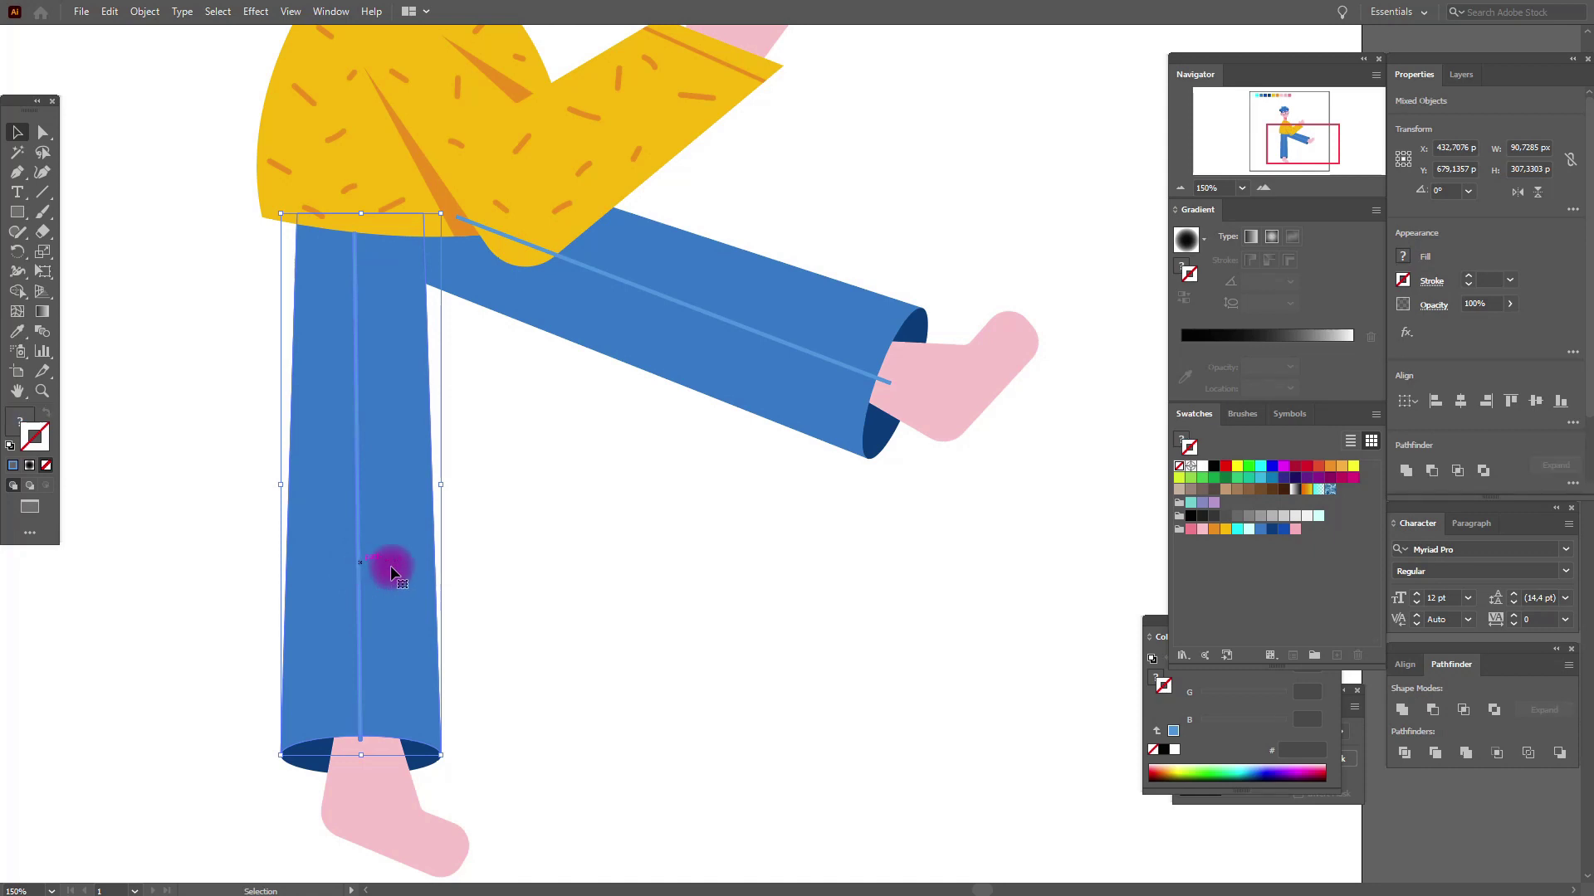
pyautogui.click(1433, 709)
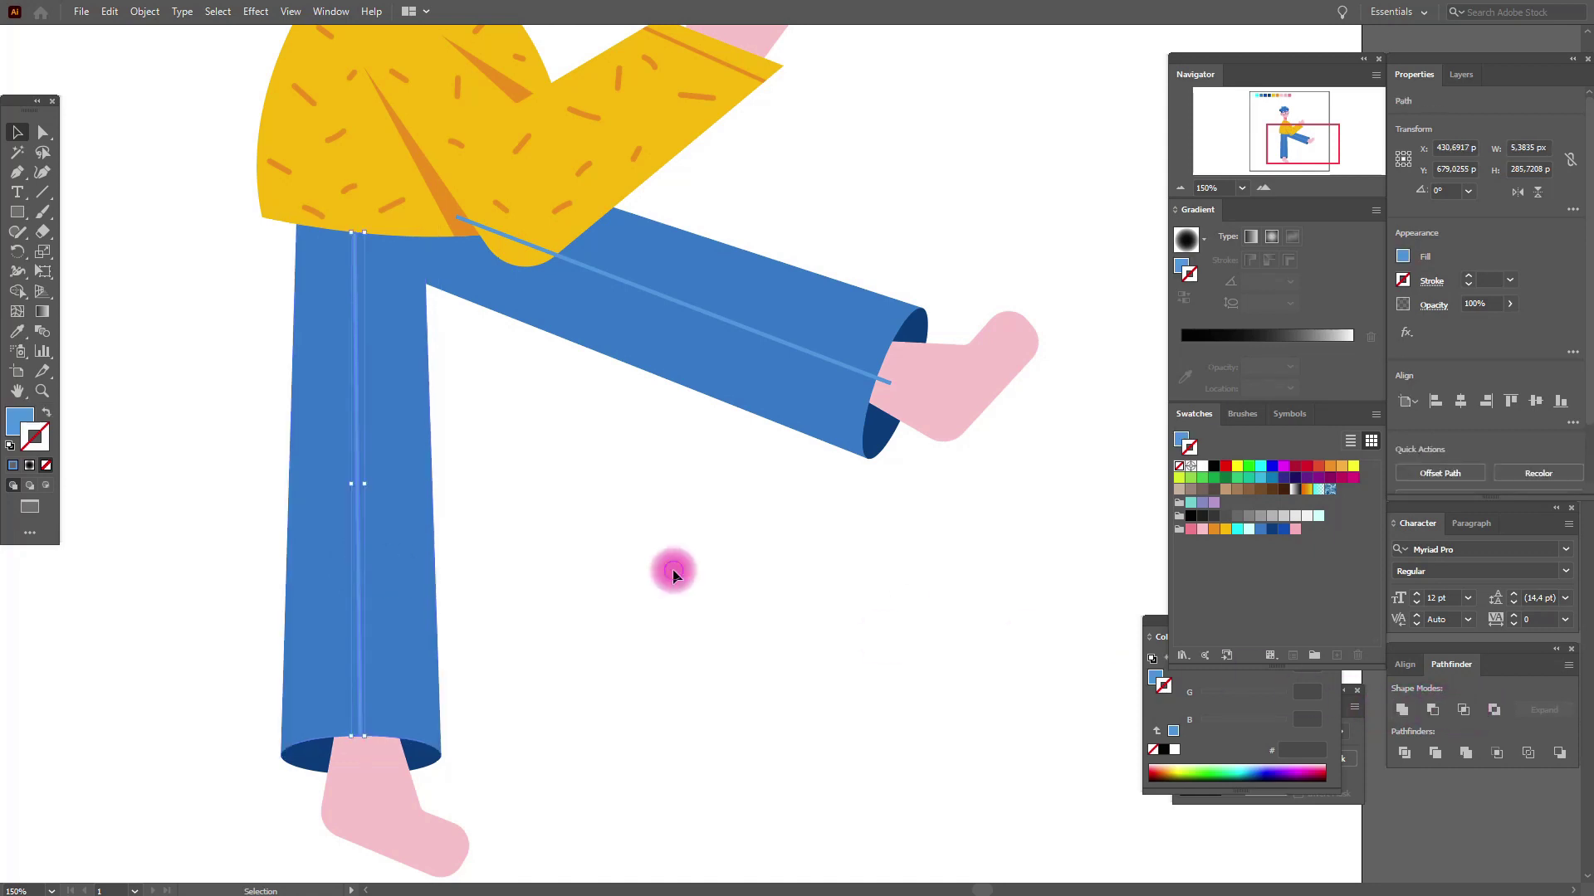
pyautogui.click(749, 358)
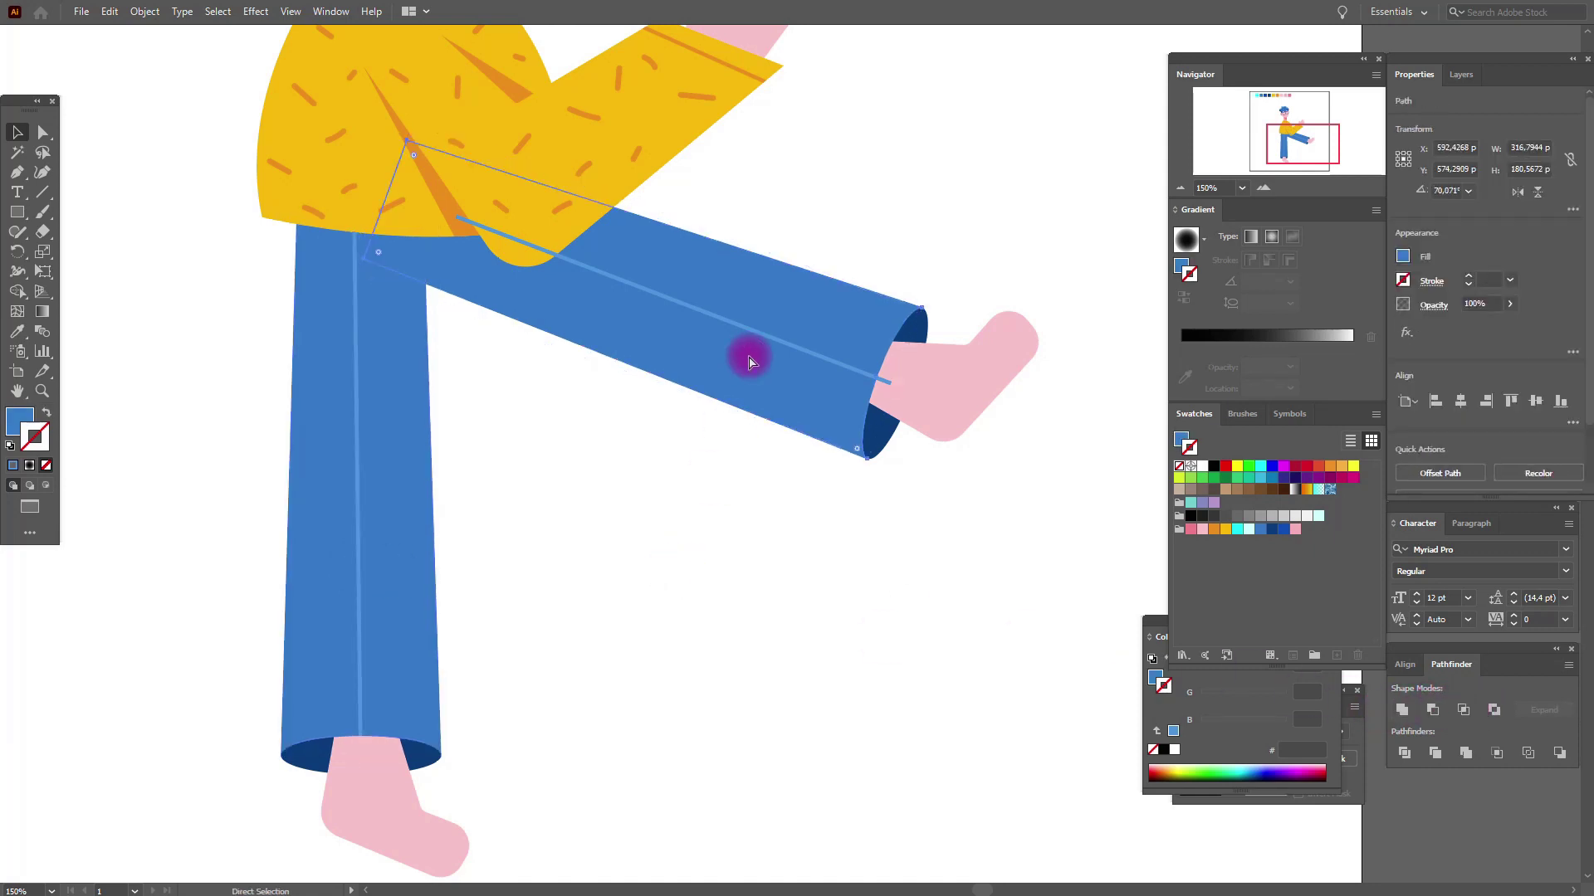
pyautogui.click(760, 342)
pyautogui.keyDown('shift'); pyautogui.click(763, 342); pyautogui.keyUp('shift')
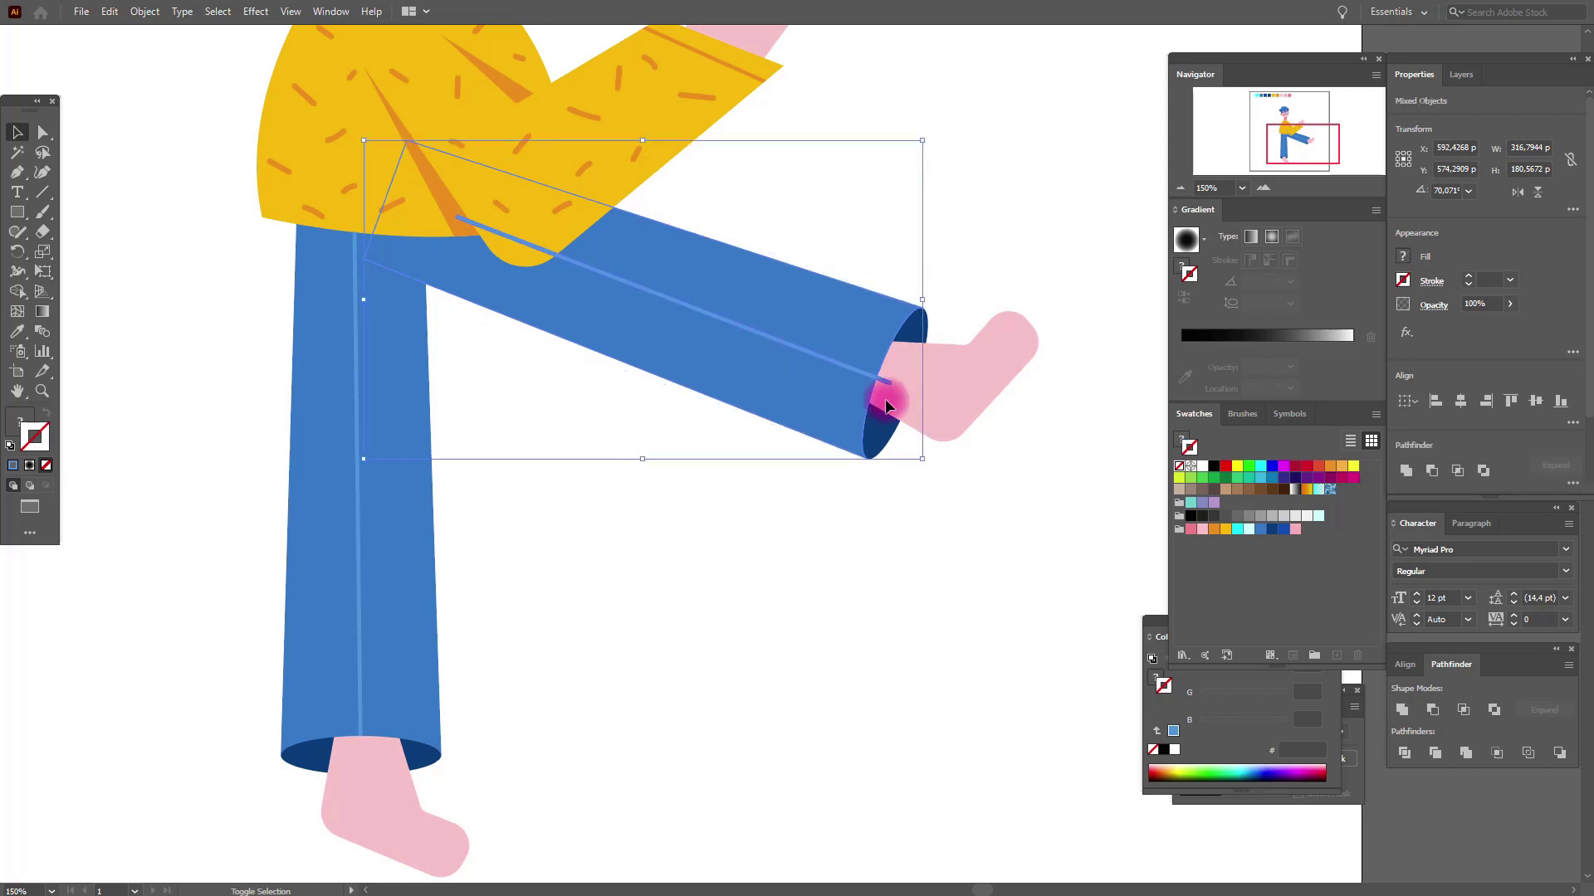
pyautogui.click(1464, 712)
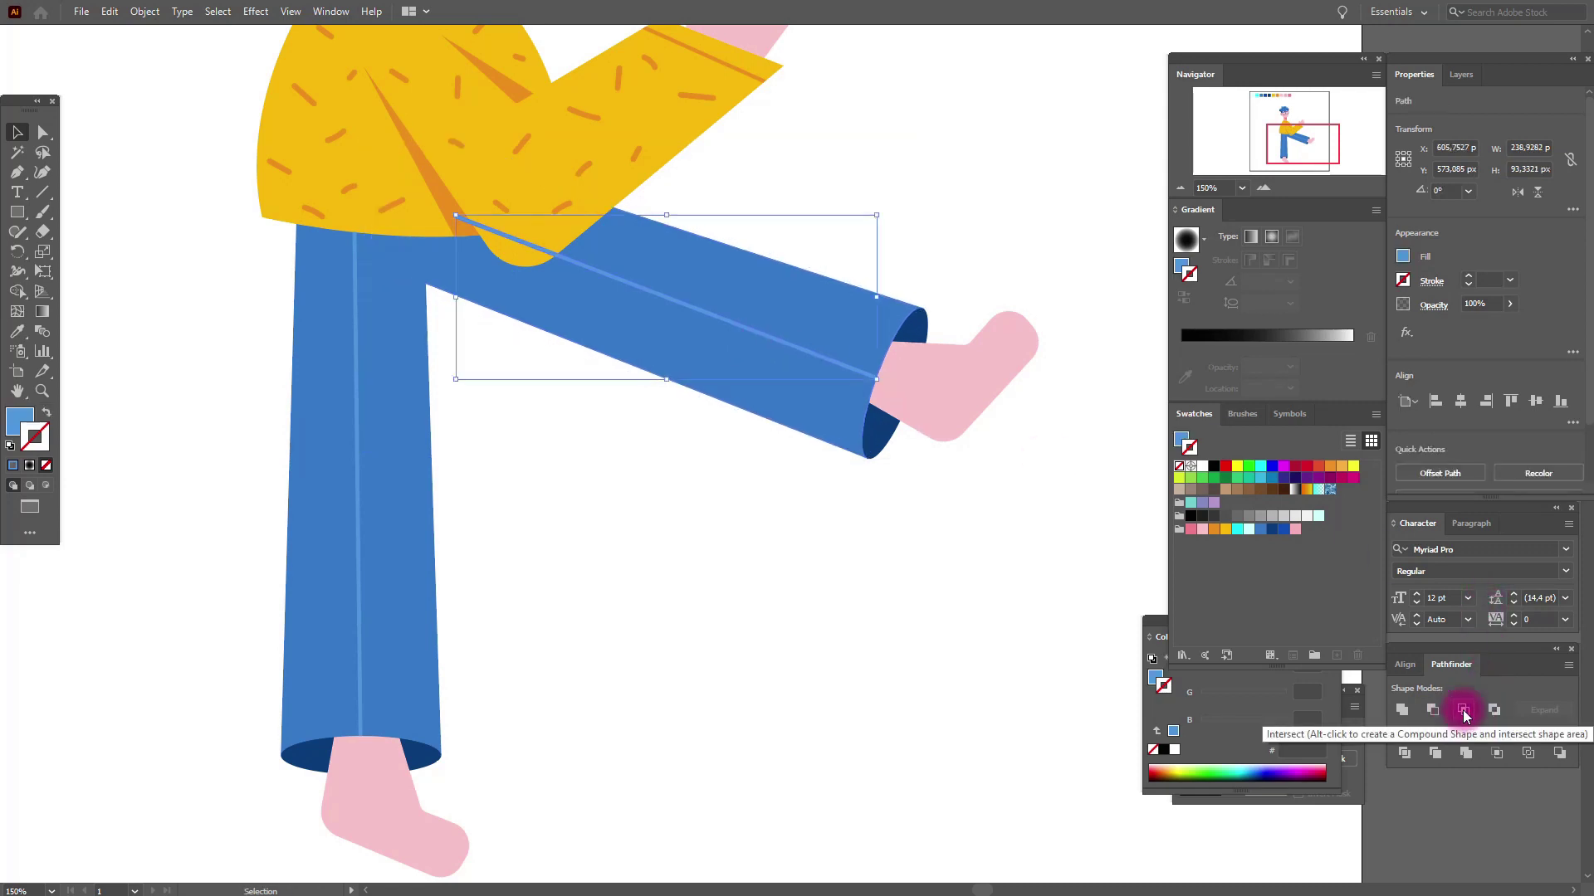
# Send both pink feet behind their trouser cuffs with Arrange > Send to Back
pyautogui.moveTo(786, 219); pyautogui.dragTo(954, 548)
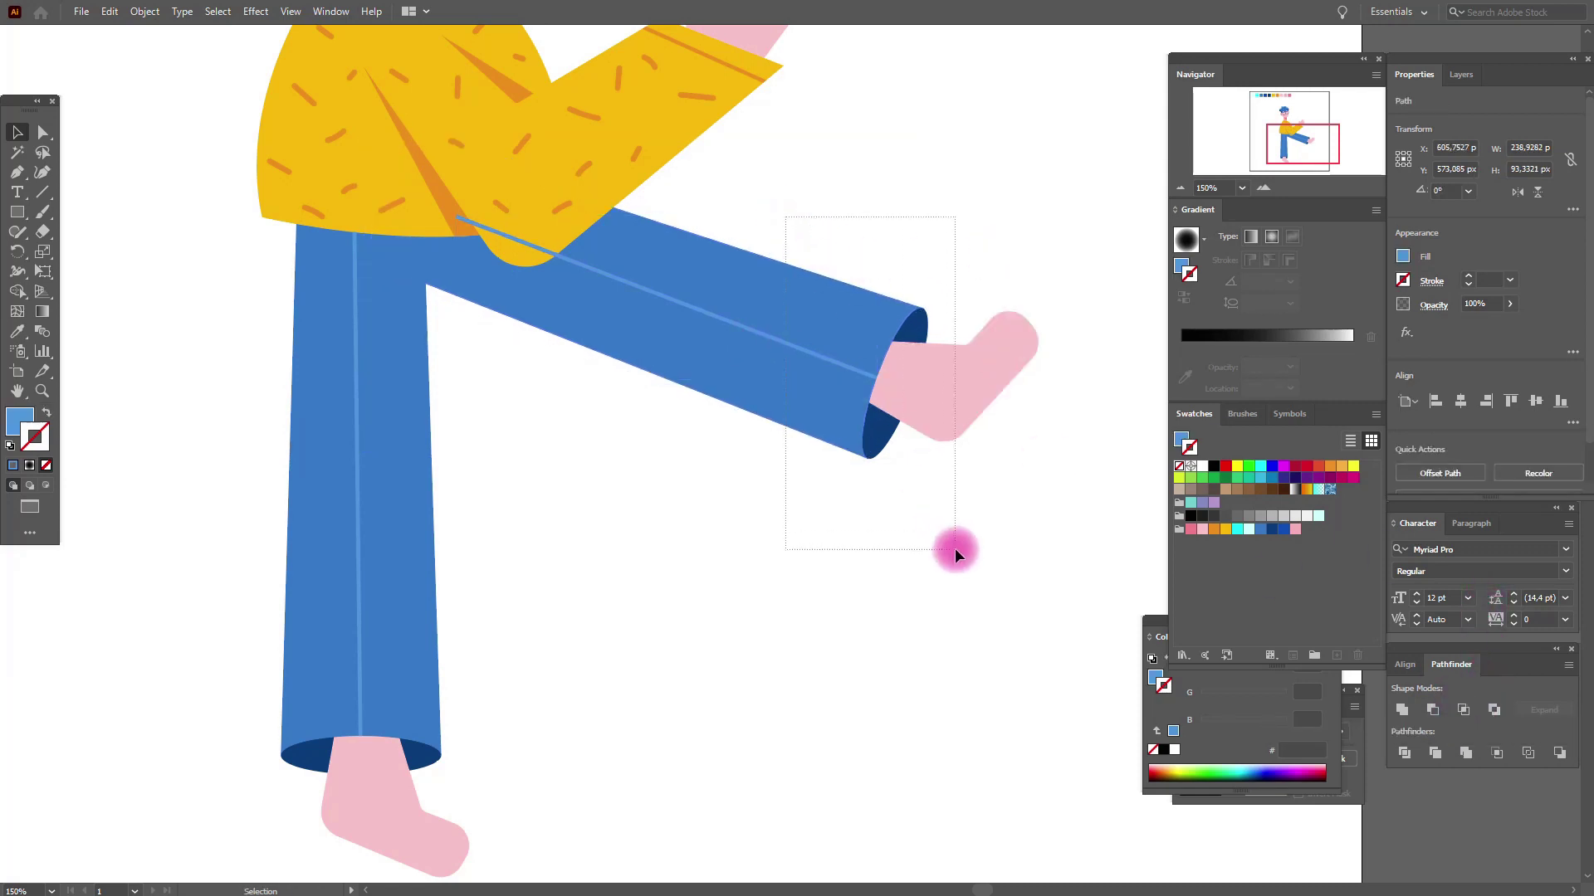
pyautogui.rightClick(931, 365)
pyautogui.moveTo(978, 625)
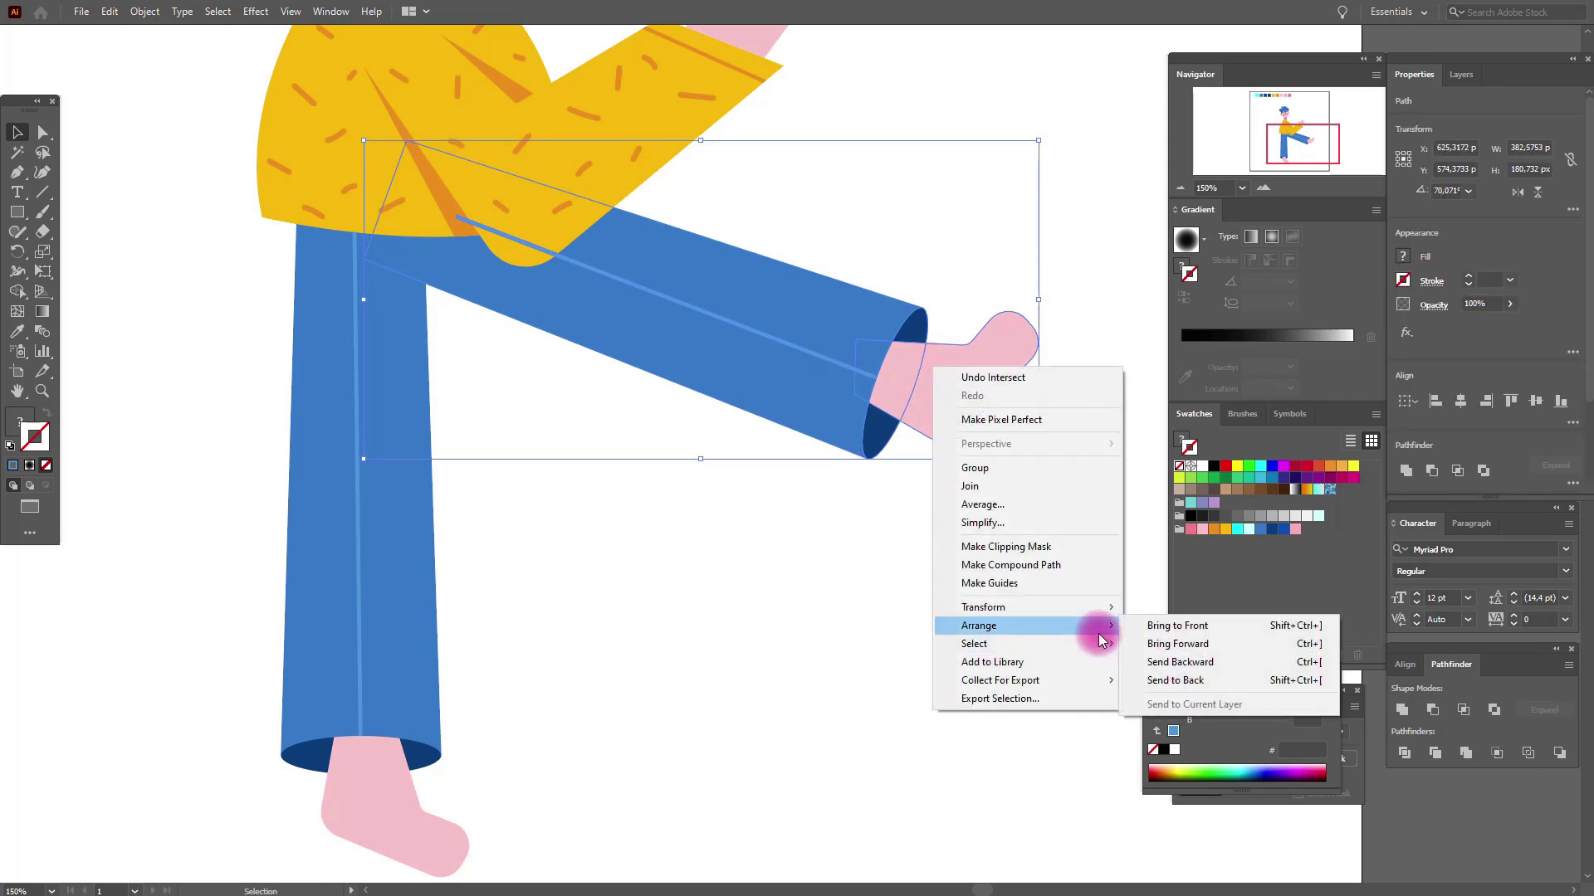
pyautogui.click(1171, 681)
pyautogui.click(768, 632)
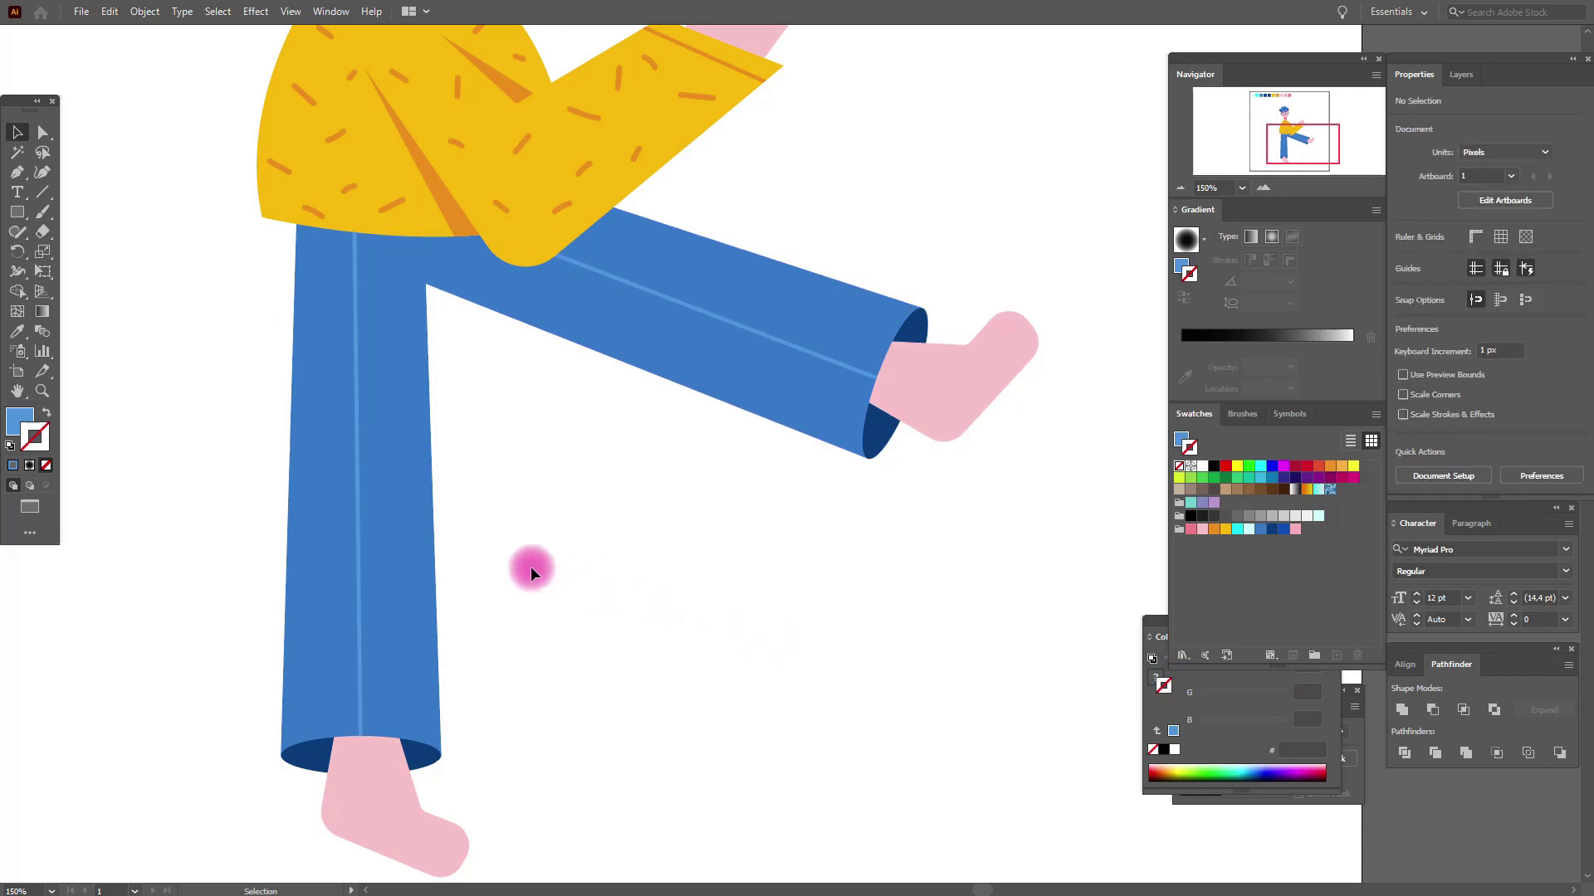
pyautogui.moveTo(506, 829); pyautogui.dragTo(445, 723)
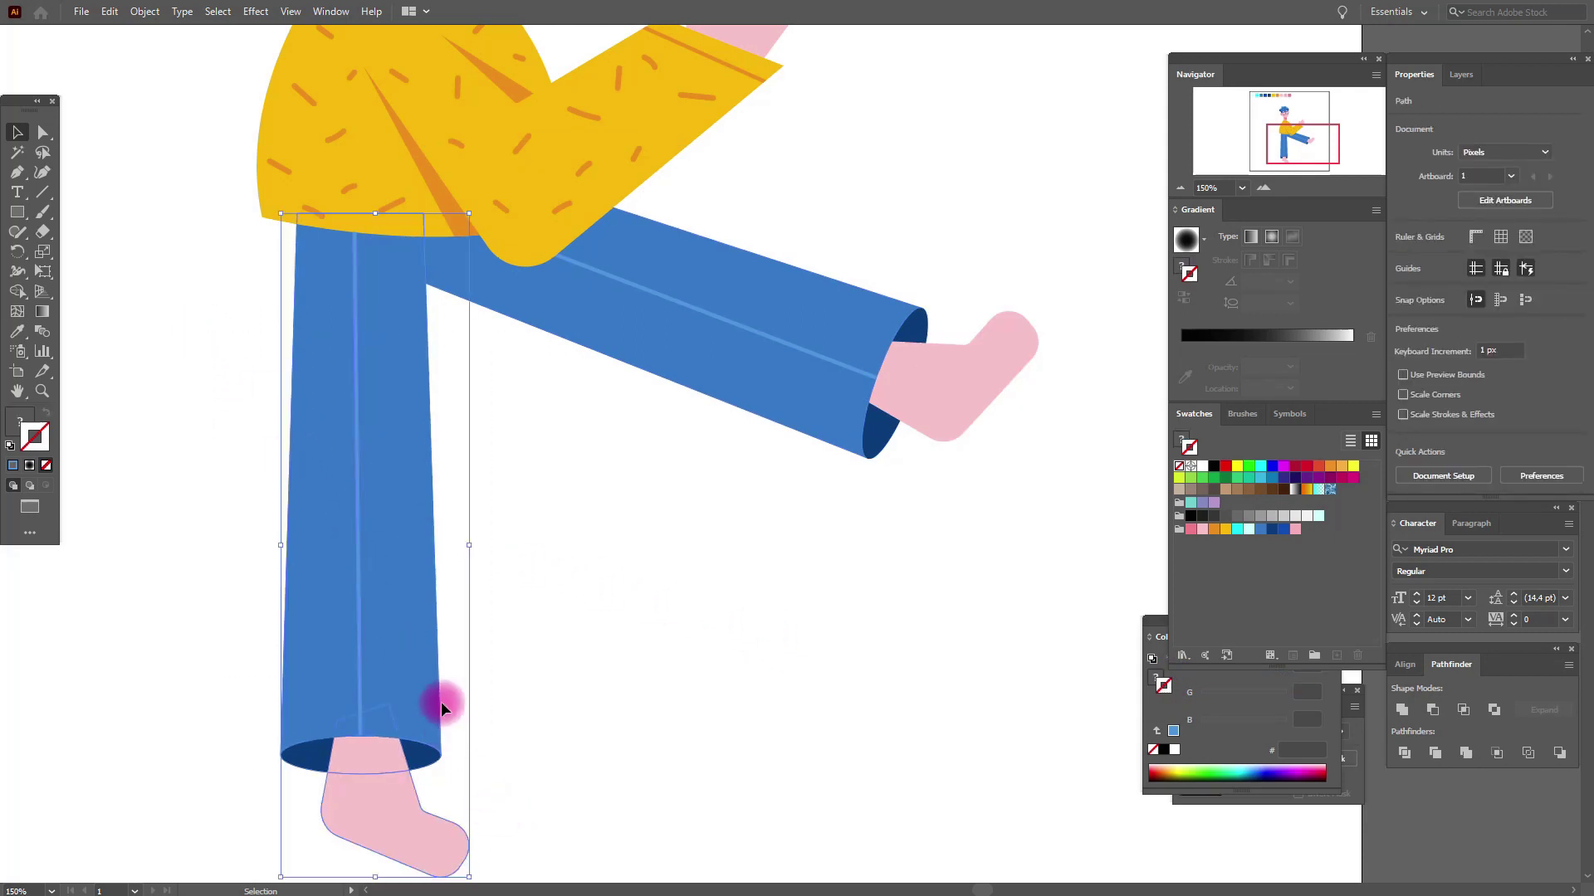
pyautogui.rightClick(442, 594)
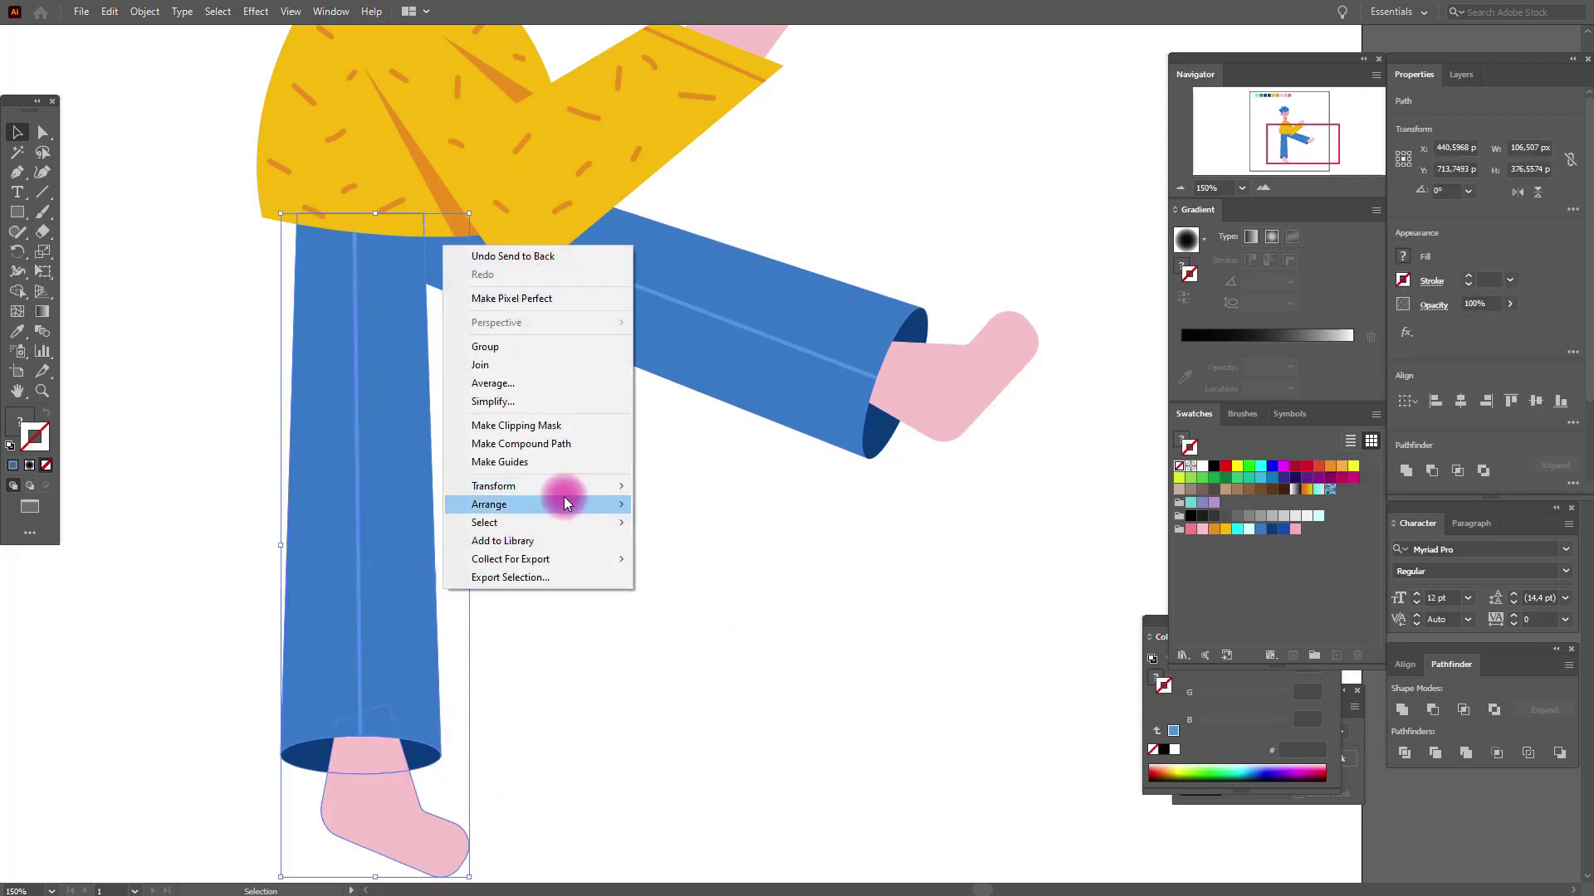
pyautogui.click(709, 560)
pyautogui.click(720, 448)
pyautogui.moveTo(742, 204); pyautogui.dragTo(1039, 556)
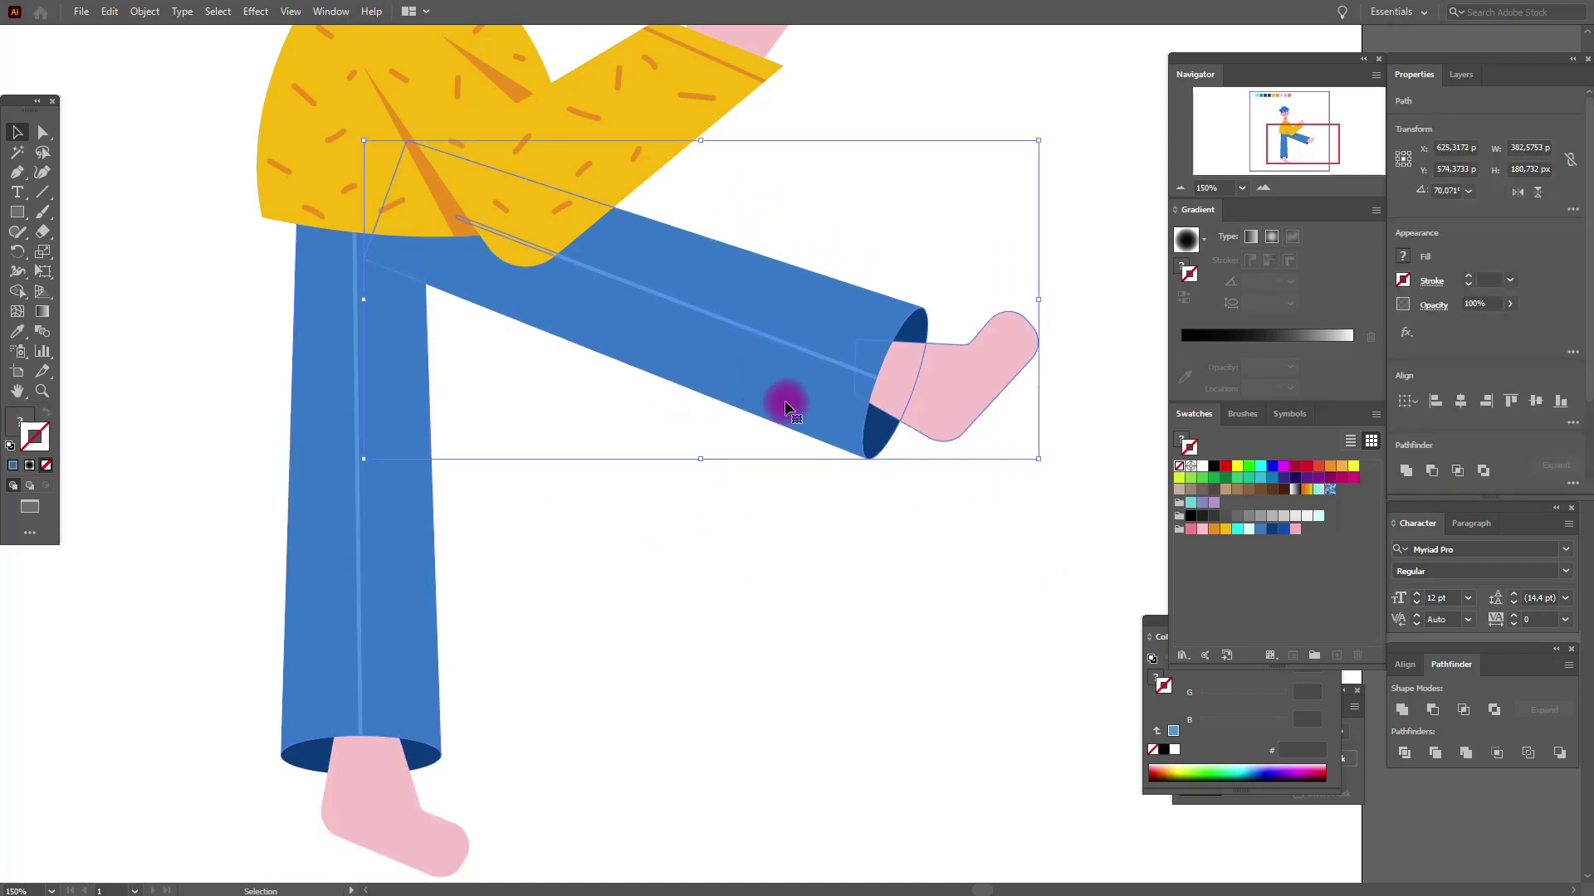
pyautogui.rightClick(836, 370)
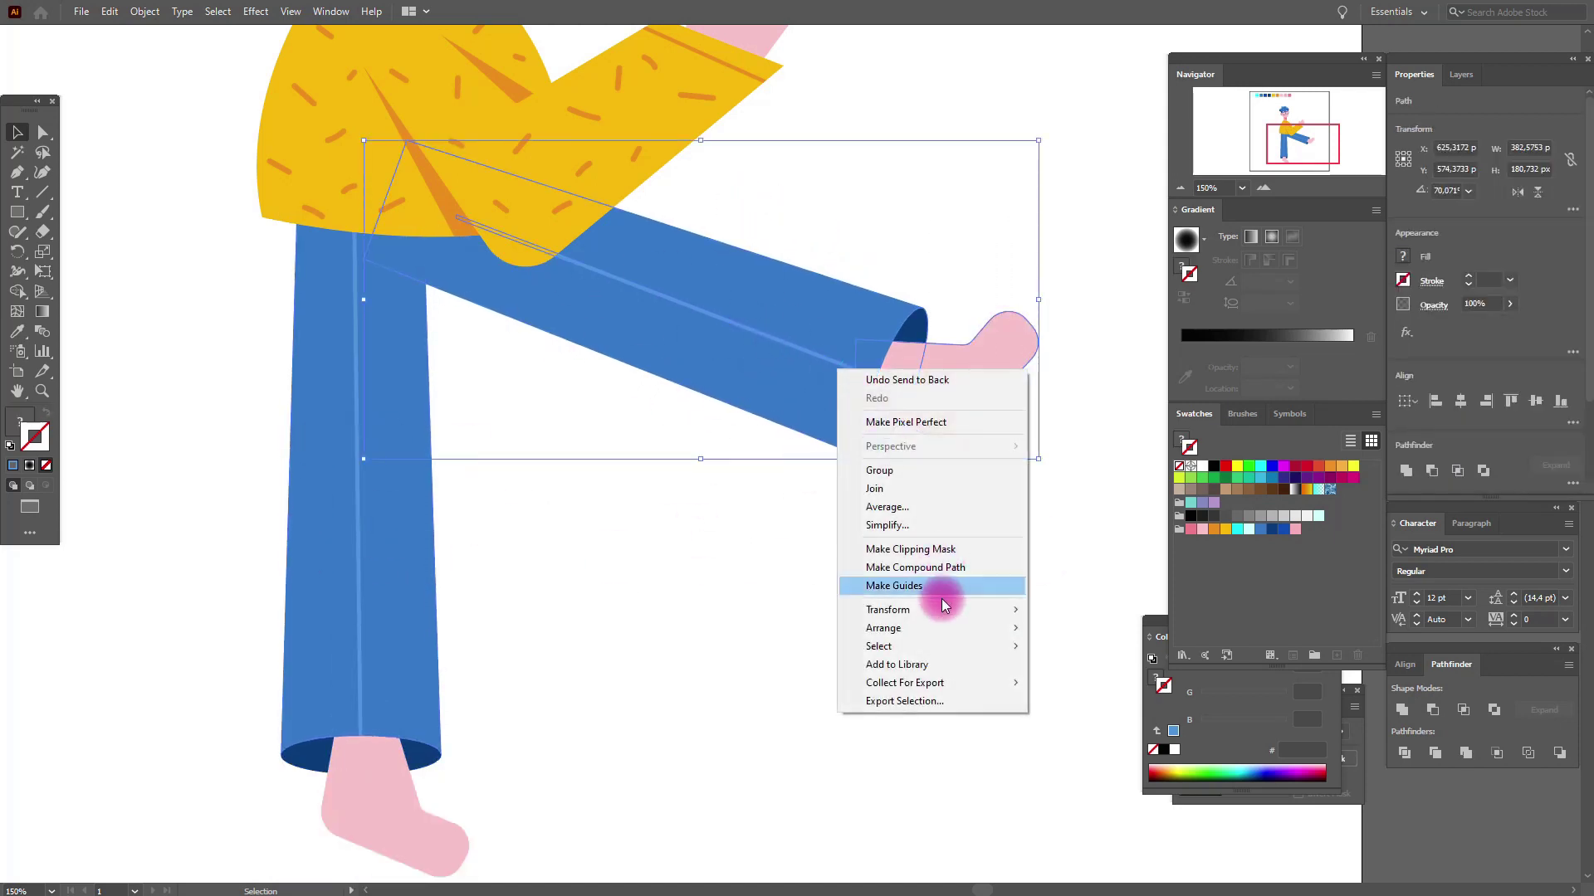
pyautogui.click(1036, 679)
pyautogui.click(889, 620)
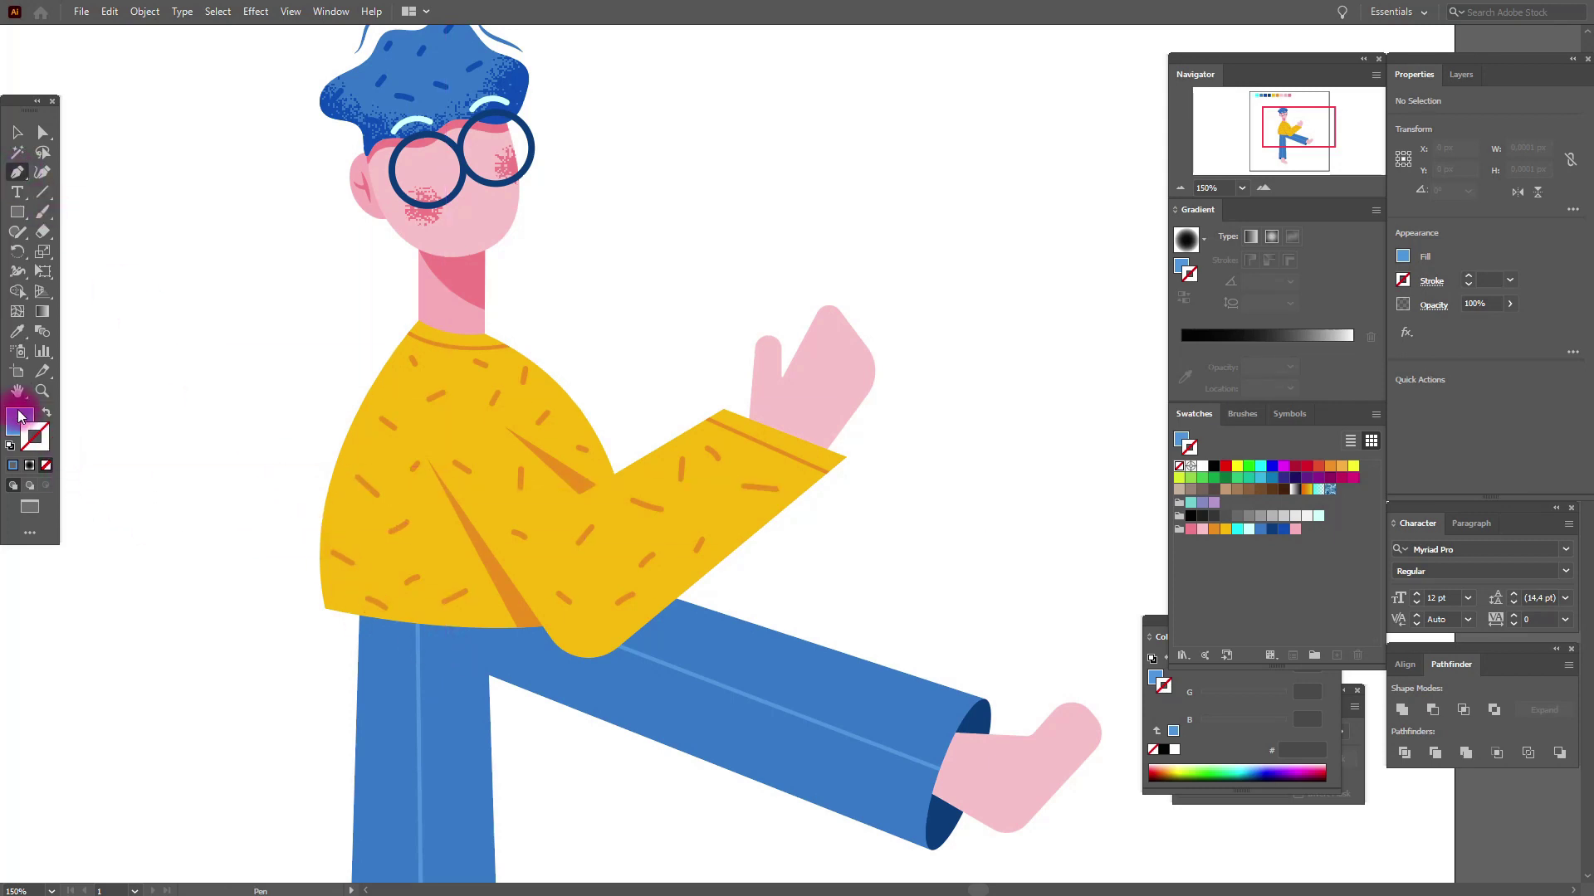
# Set fill to dark blue #044aba and pen a curved shadow shape along the shirt hem
pyautogui.click(29, 434)
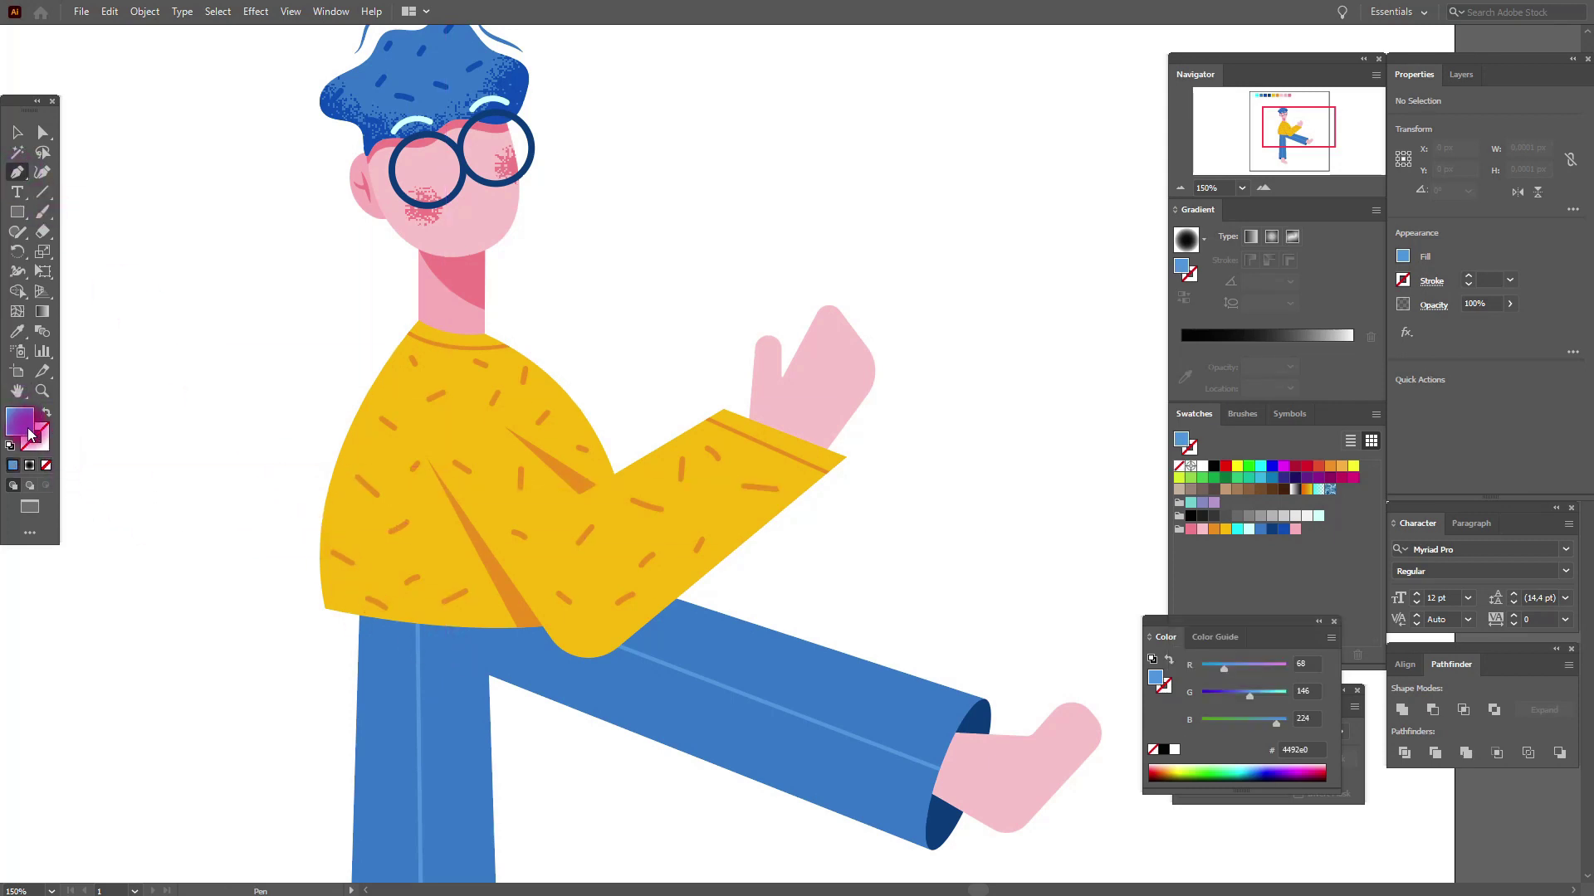
pyautogui.click(1284, 535)
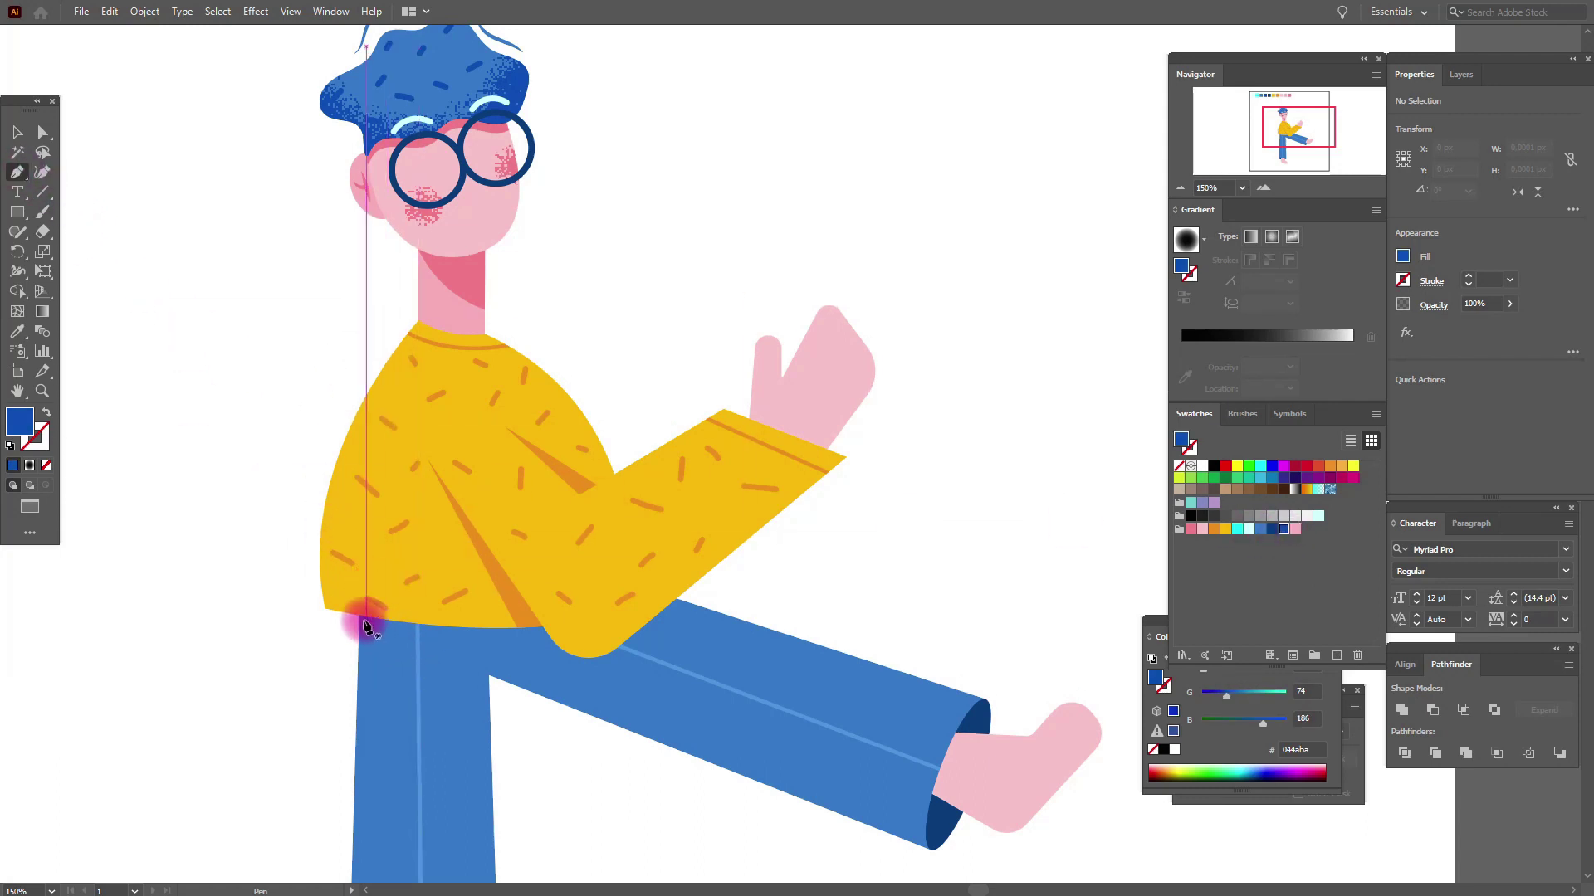
pyautogui.moveTo(371, 624); pyautogui.dragTo(461, 652)
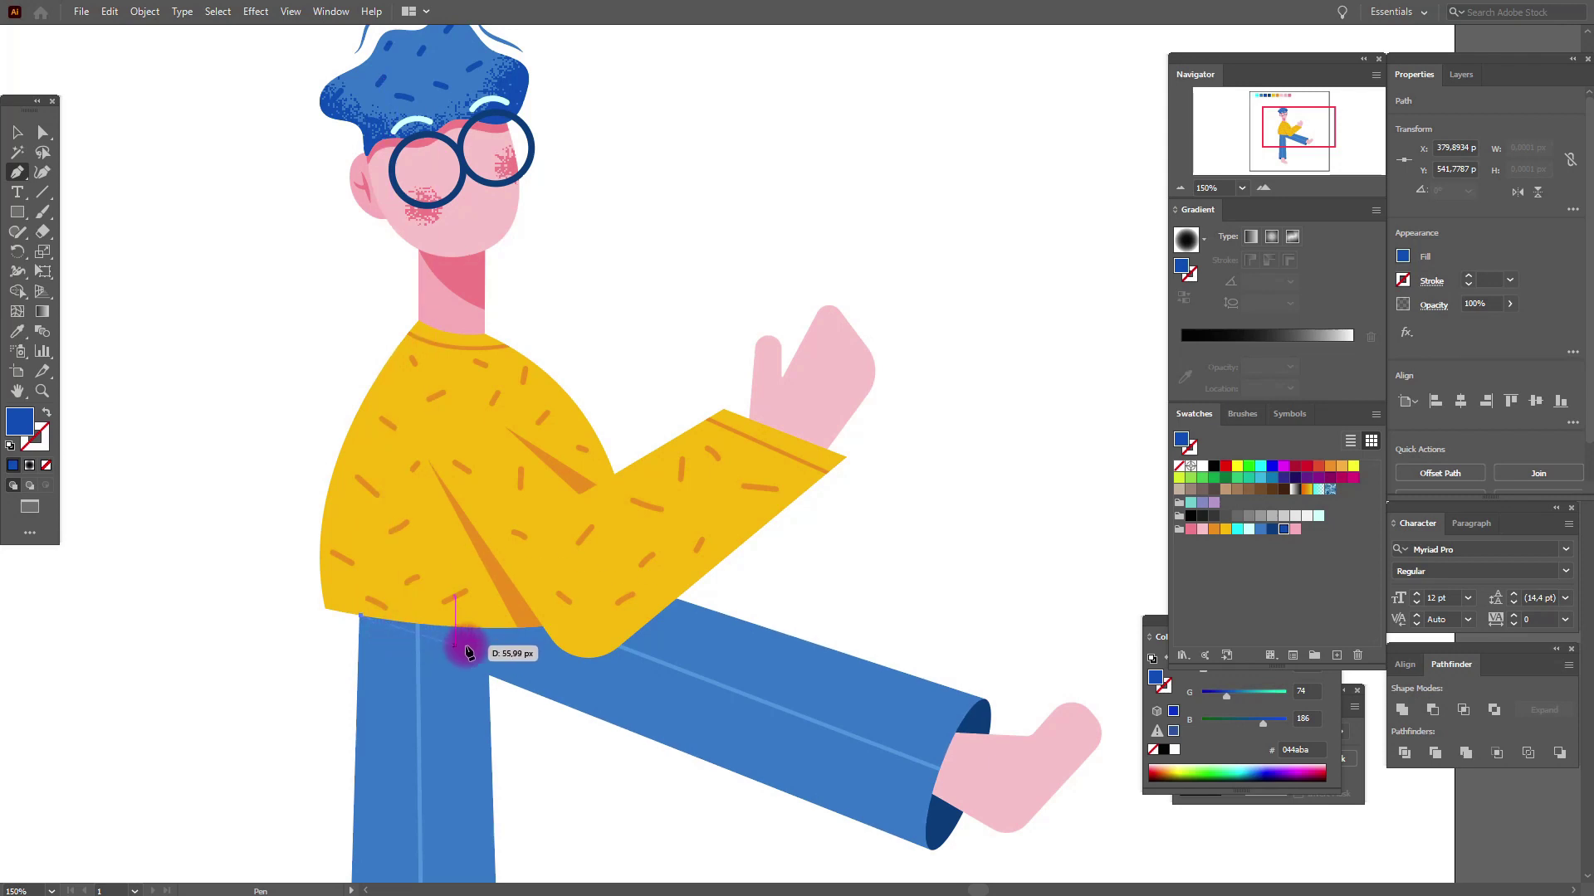
pyautogui.moveTo(537, 644)
pyautogui.mouseDown()
pyautogui.moveTo(598, 656)
pyautogui.moveTo(671, 642)
pyautogui.mouseUp()
pyautogui.click(538, 647)
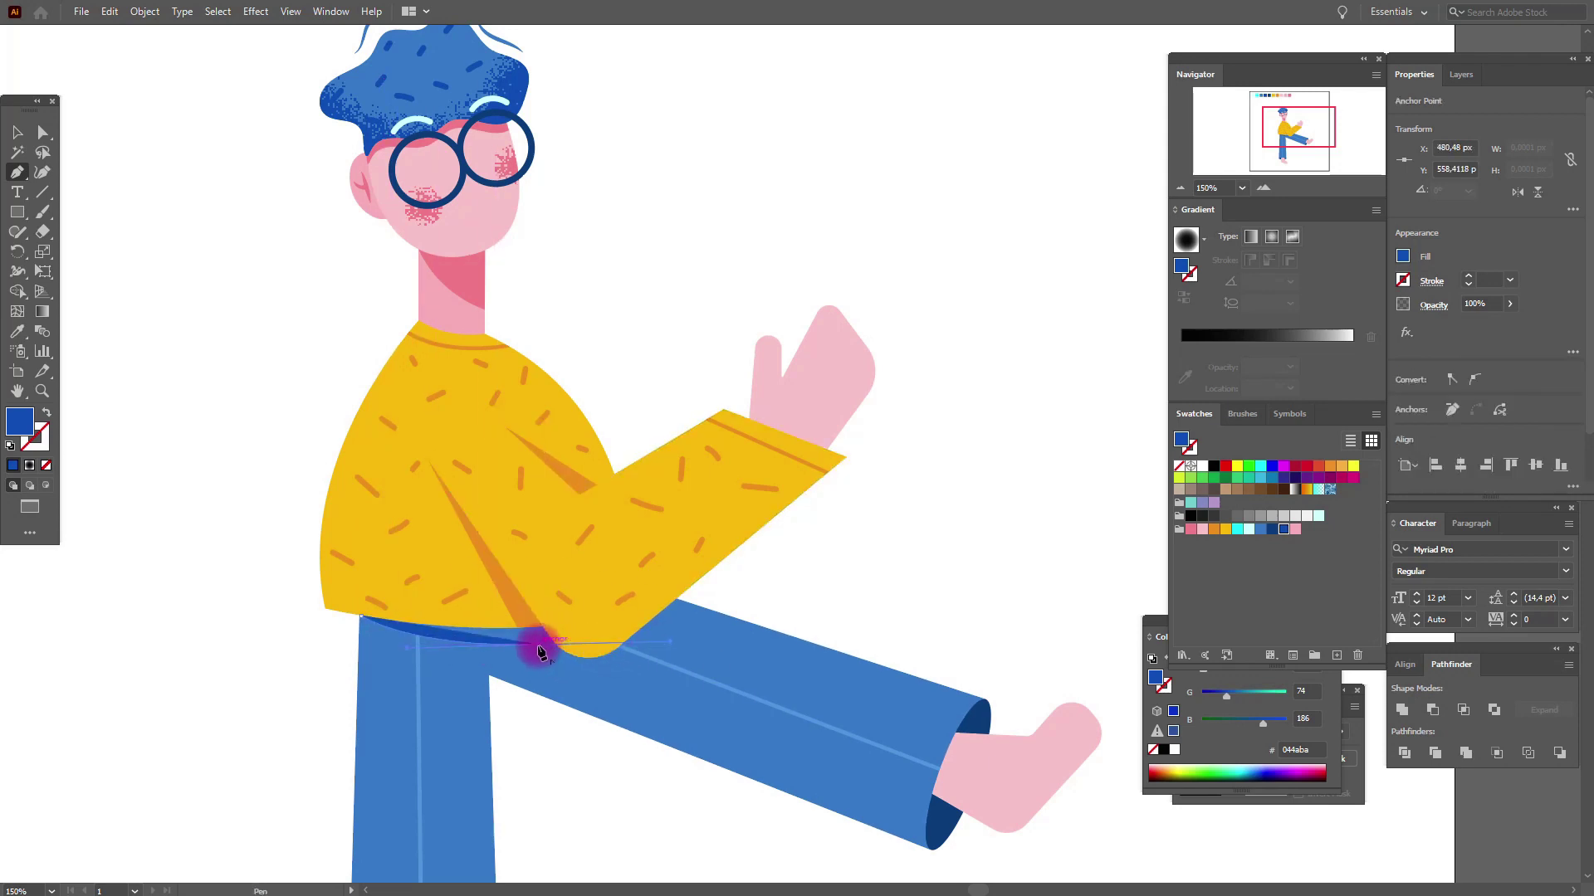
pyautogui.moveTo(767, 509)
pyautogui.mouseDown()
pyautogui.moveTo(802, 491)
pyautogui.moveTo(756, 587)
pyautogui.mouseUp()
pyautogui.click(703, 609)
pyautogui.moveTo(646, 596); pyautogui.dragTo(644, 581)
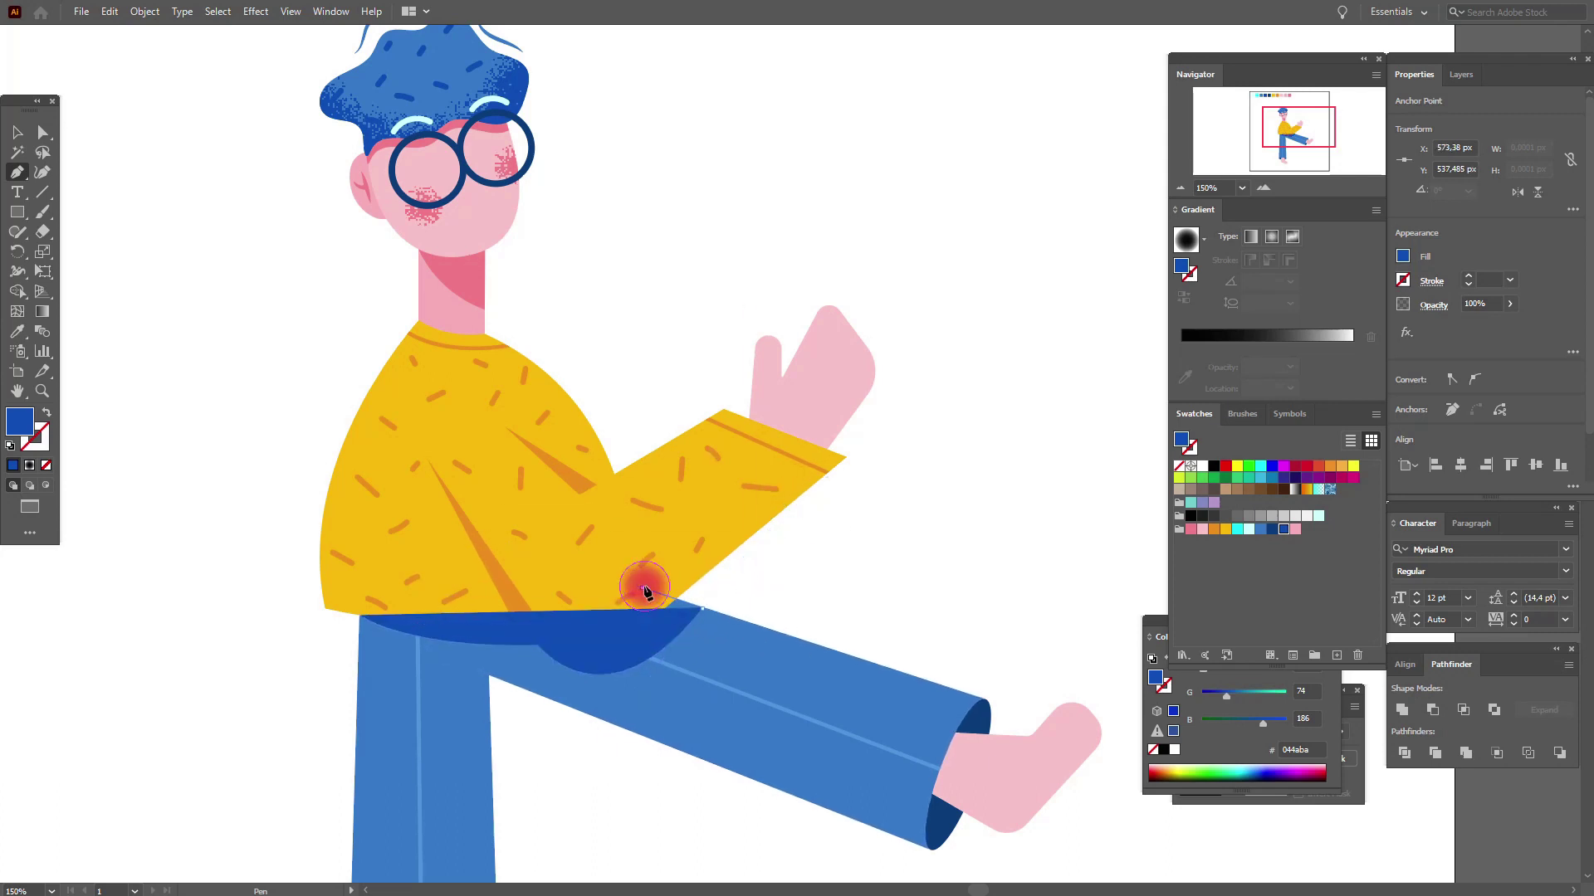
pyautogui.click(359, 615)
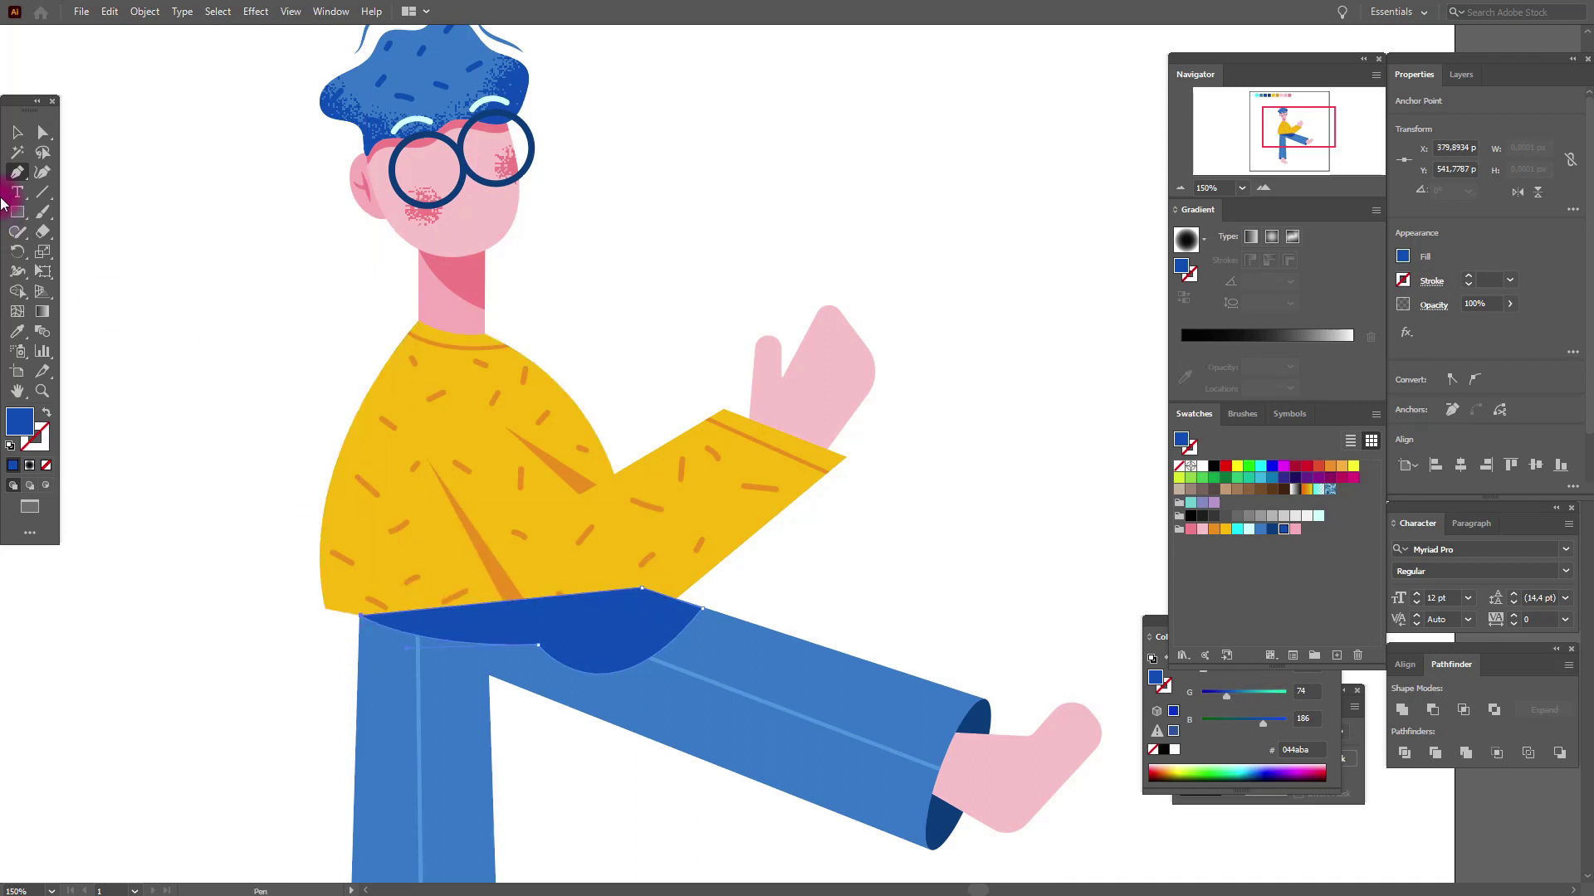
pyautogui.click(17, 391)
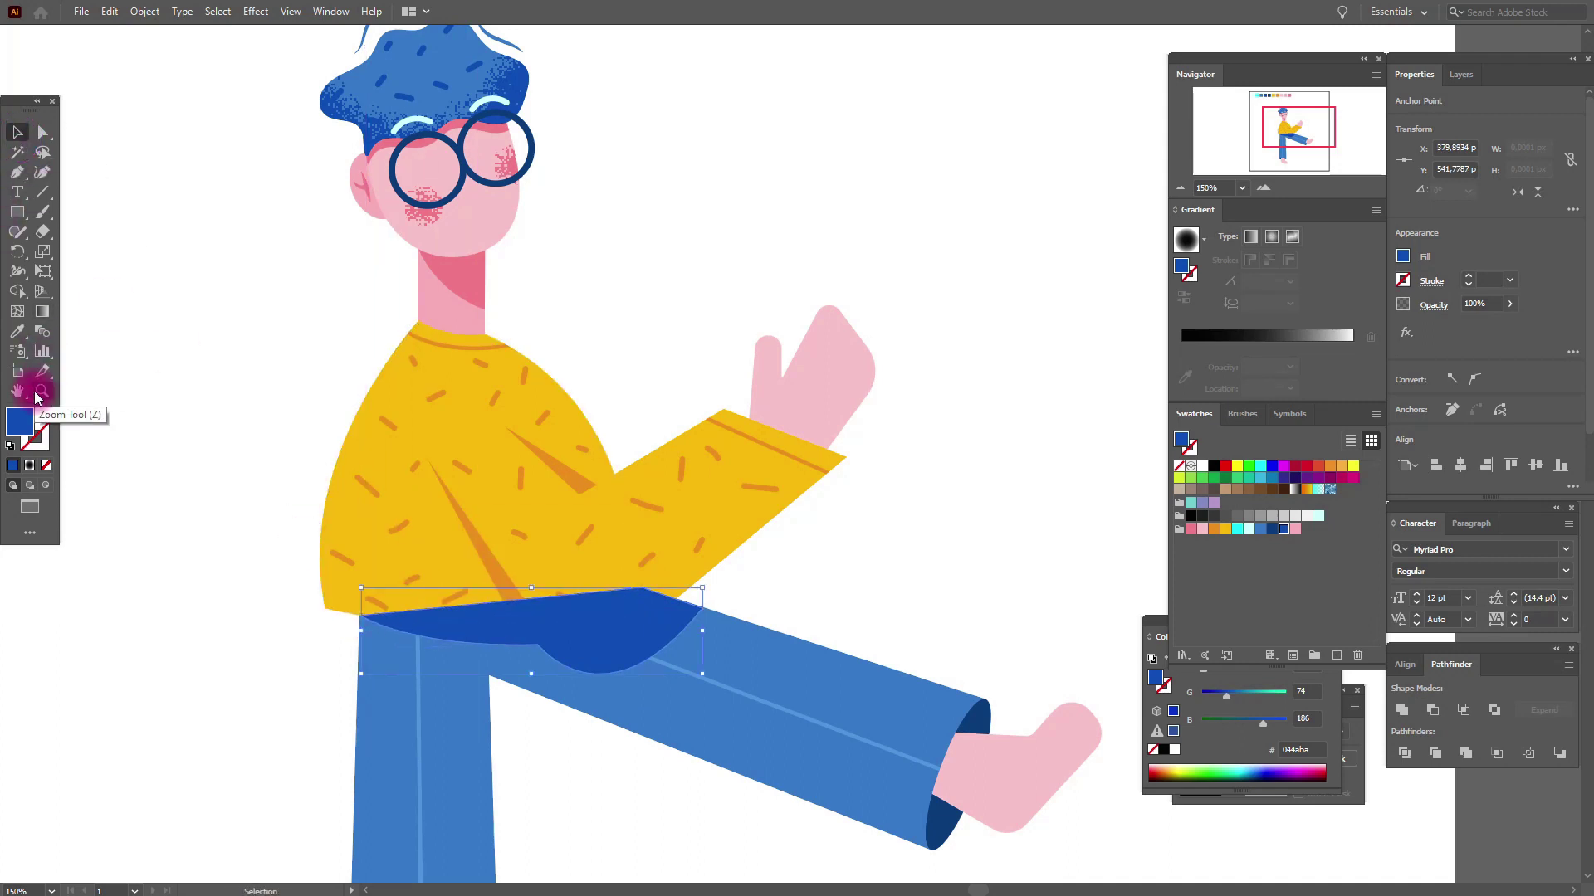
# Send the trouser leg shapes to the back behind the shirt
pyautogui.moveTo(622, 630); pyautogui.dragTo(504, 302)
pyautogui.moveTo(445, 428); pyautogui.dragTo(445, 384)
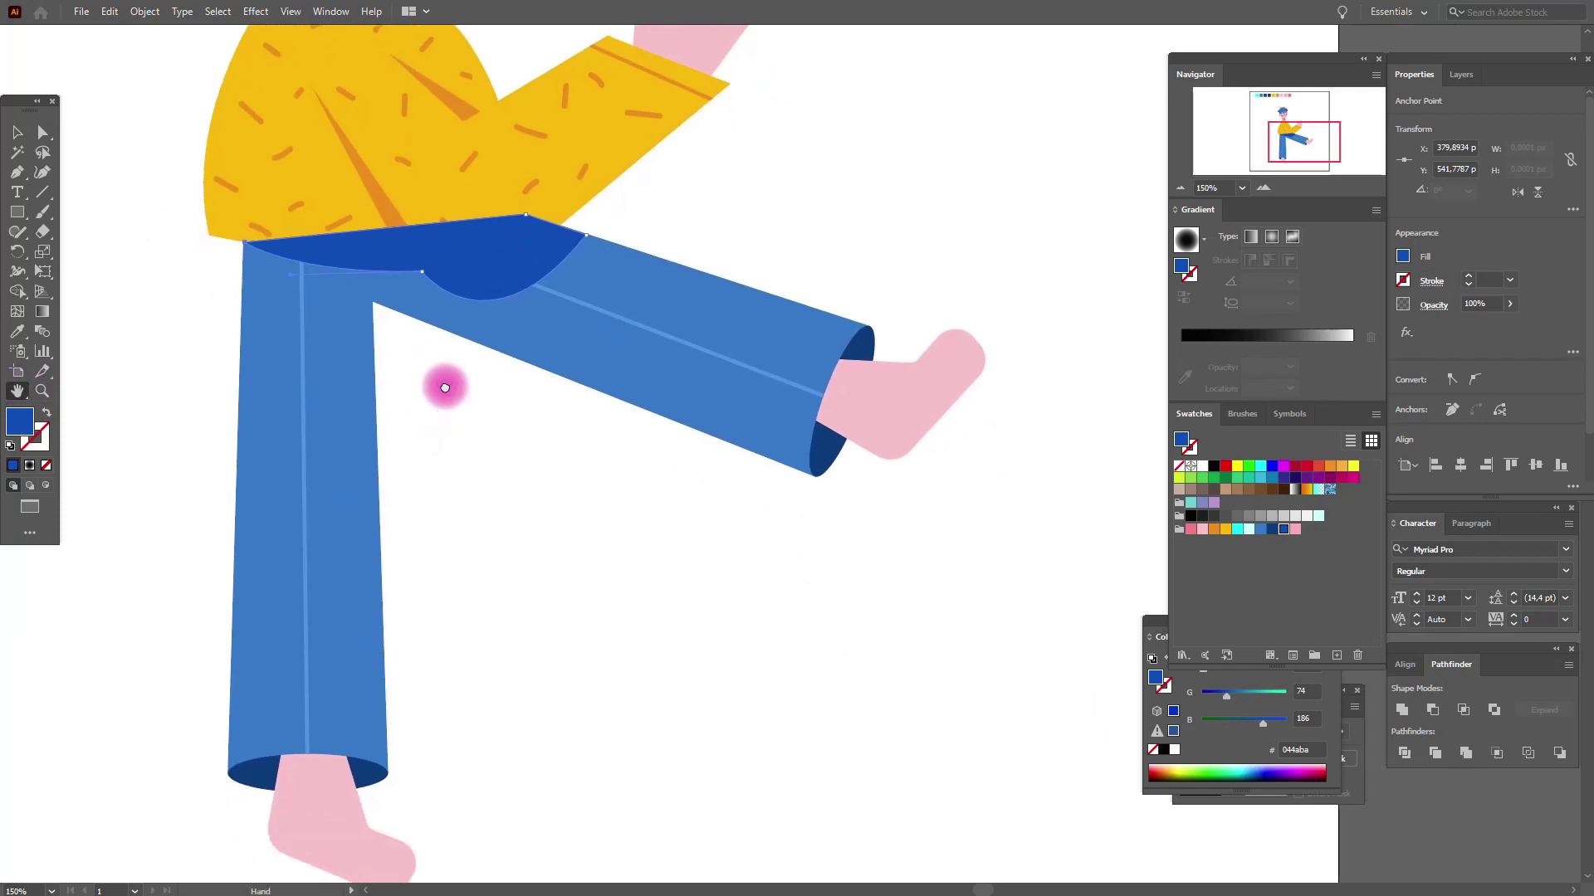
pyautogui.click(17, 134)
pyautogui.moveTo(901, 569); pyautogui.dragTo(981, 786)
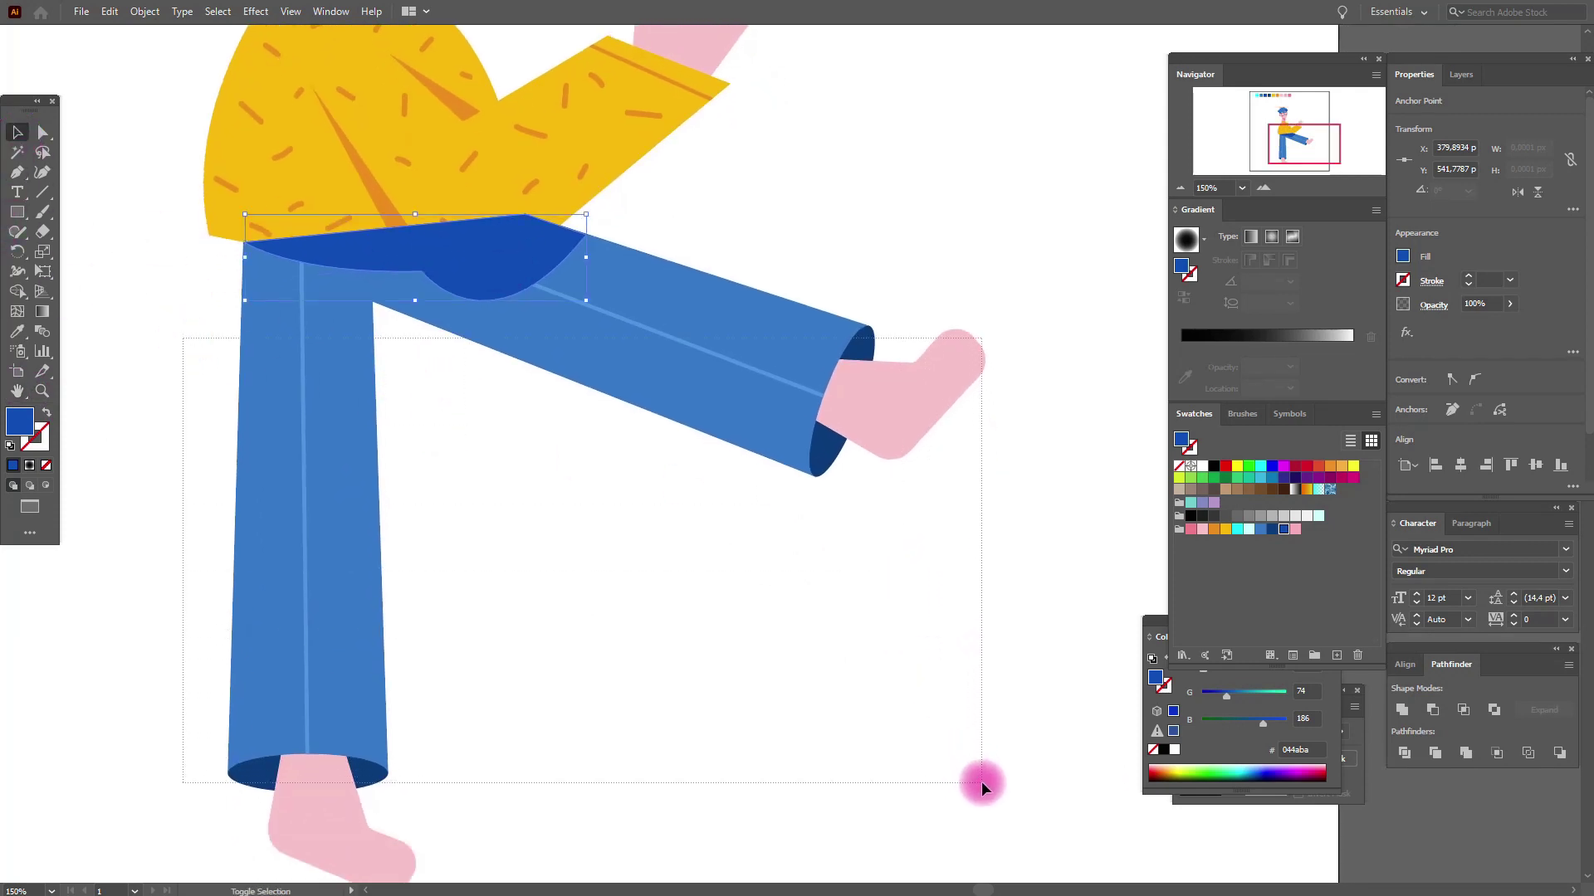
pyautogui.rightClick(850, 487)
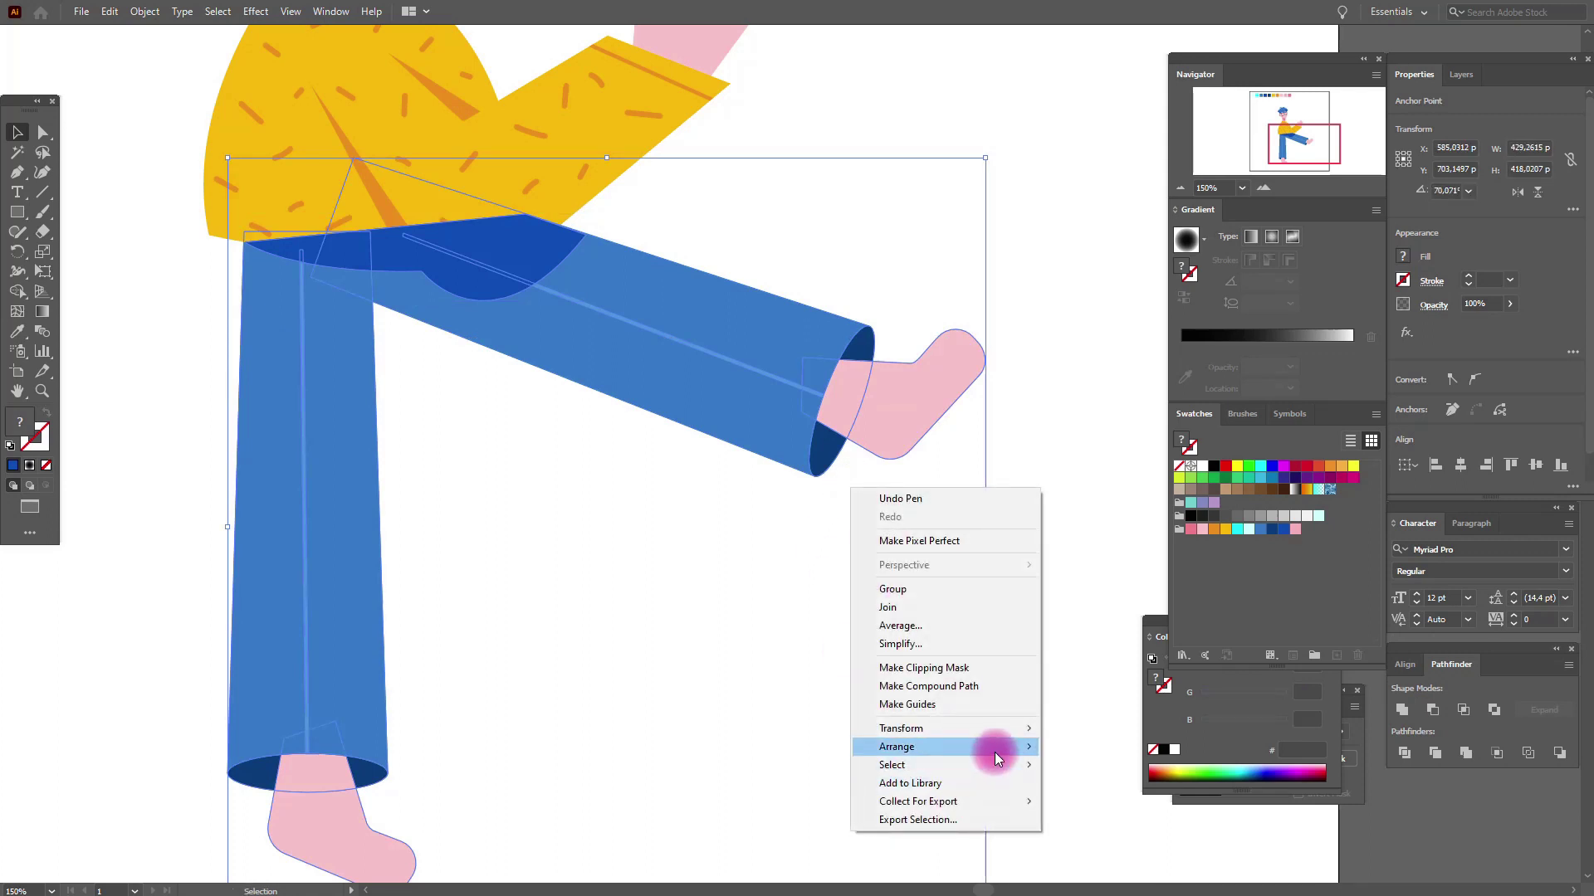
pyautogui.moveTo(897, 747)
pyautogui.click(1077, 802)
# Give the dark blue shadow Multiply blend mode at 50% opacity
pyautogui.click(676, 581)
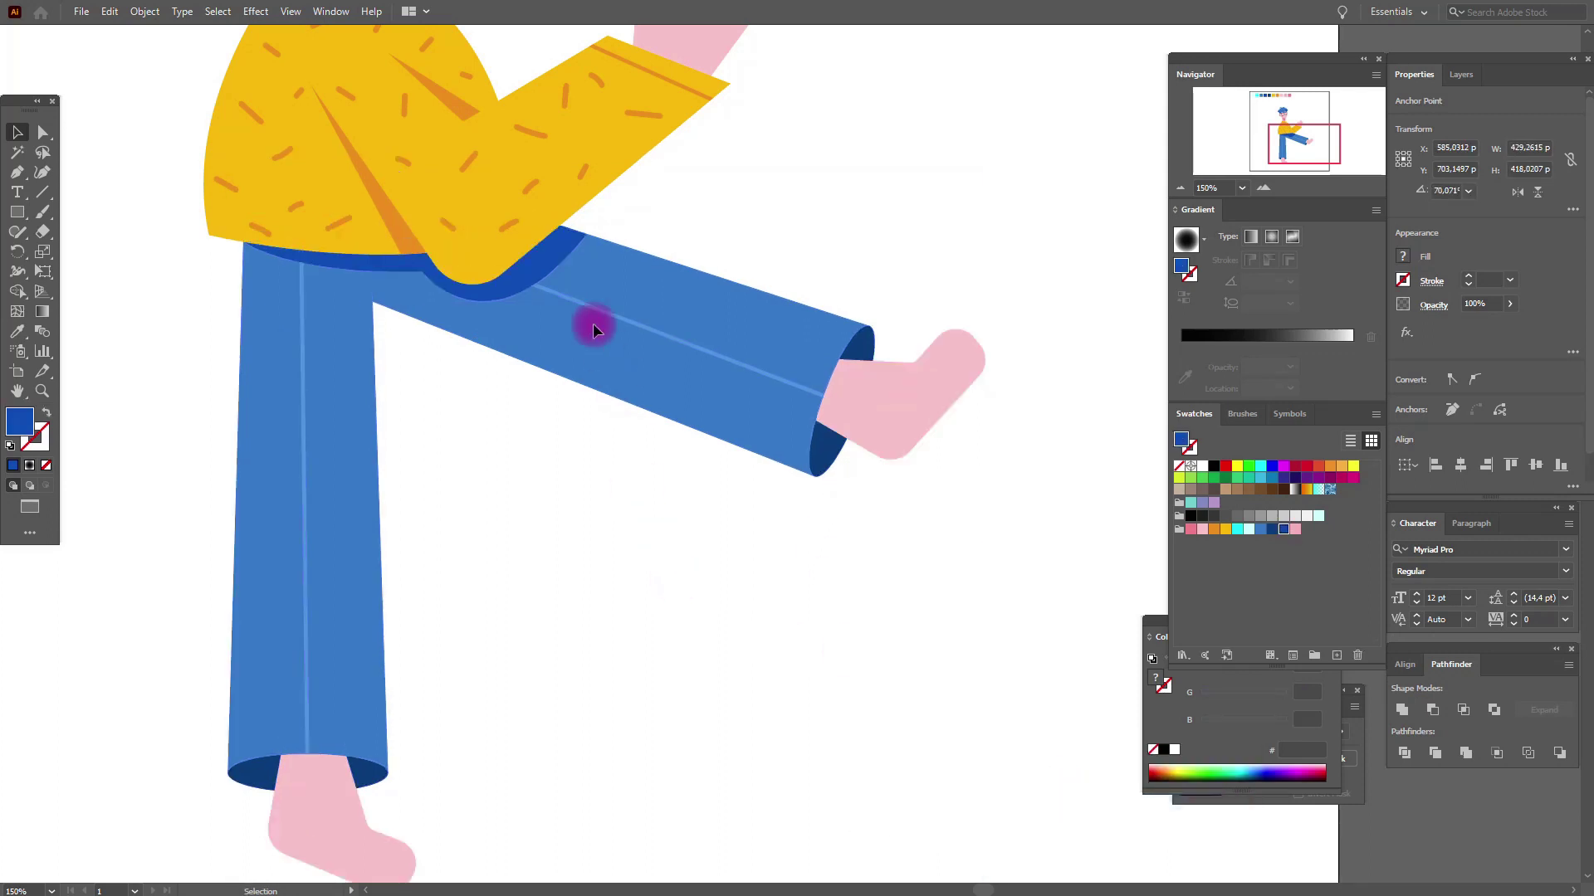
pyautogui.click(1445, 312)
pyautogui.click(1311, 334)
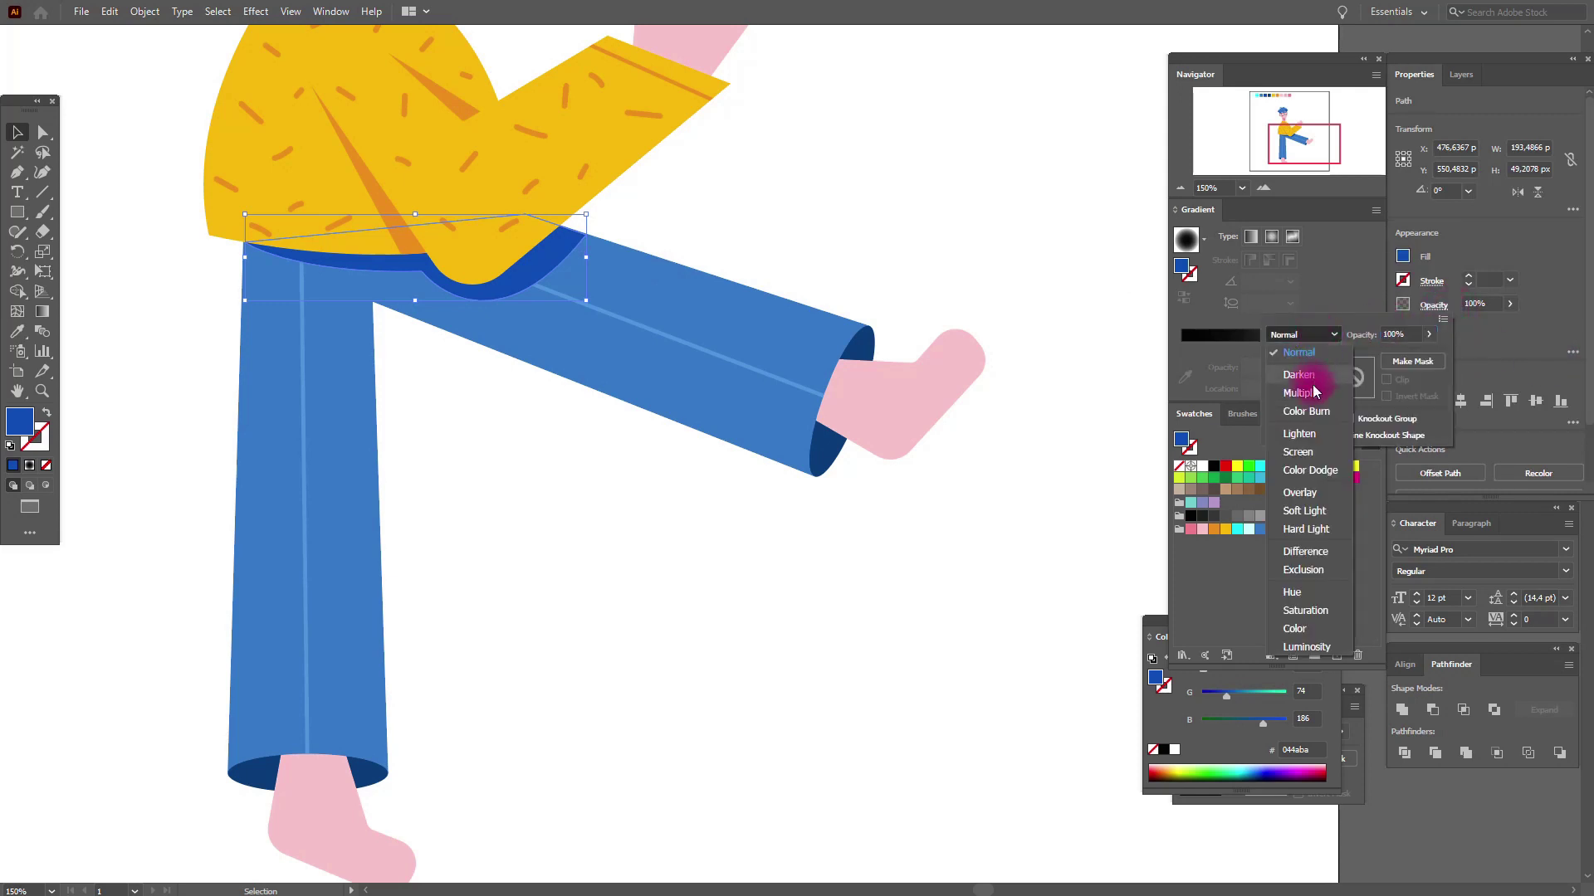
pyautogui.click(1314, 394)
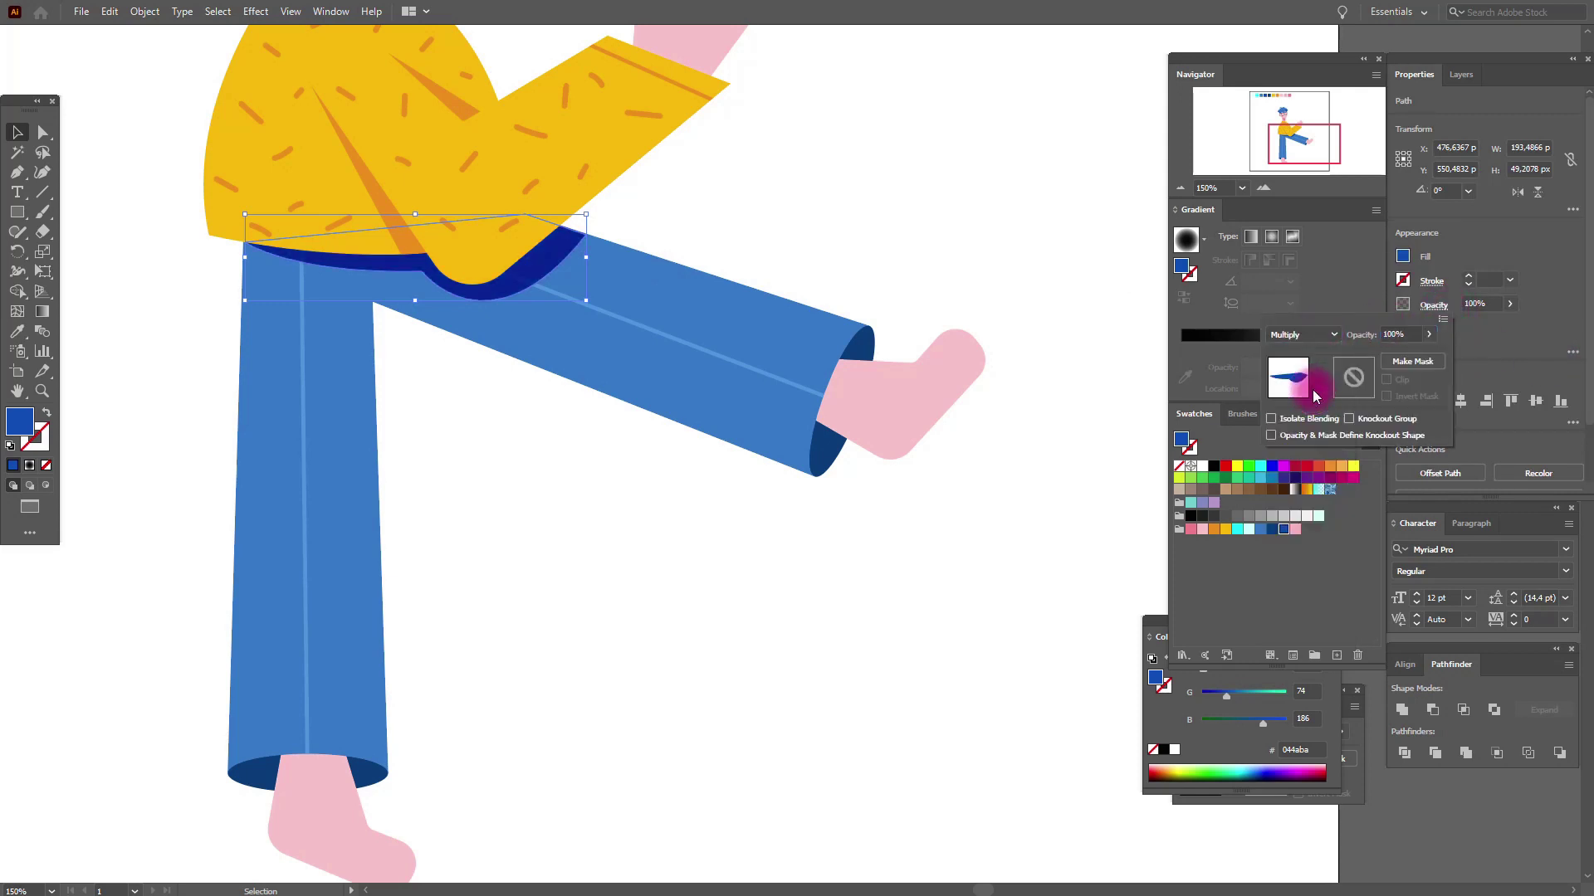
pyautogui.click(1475, 303)
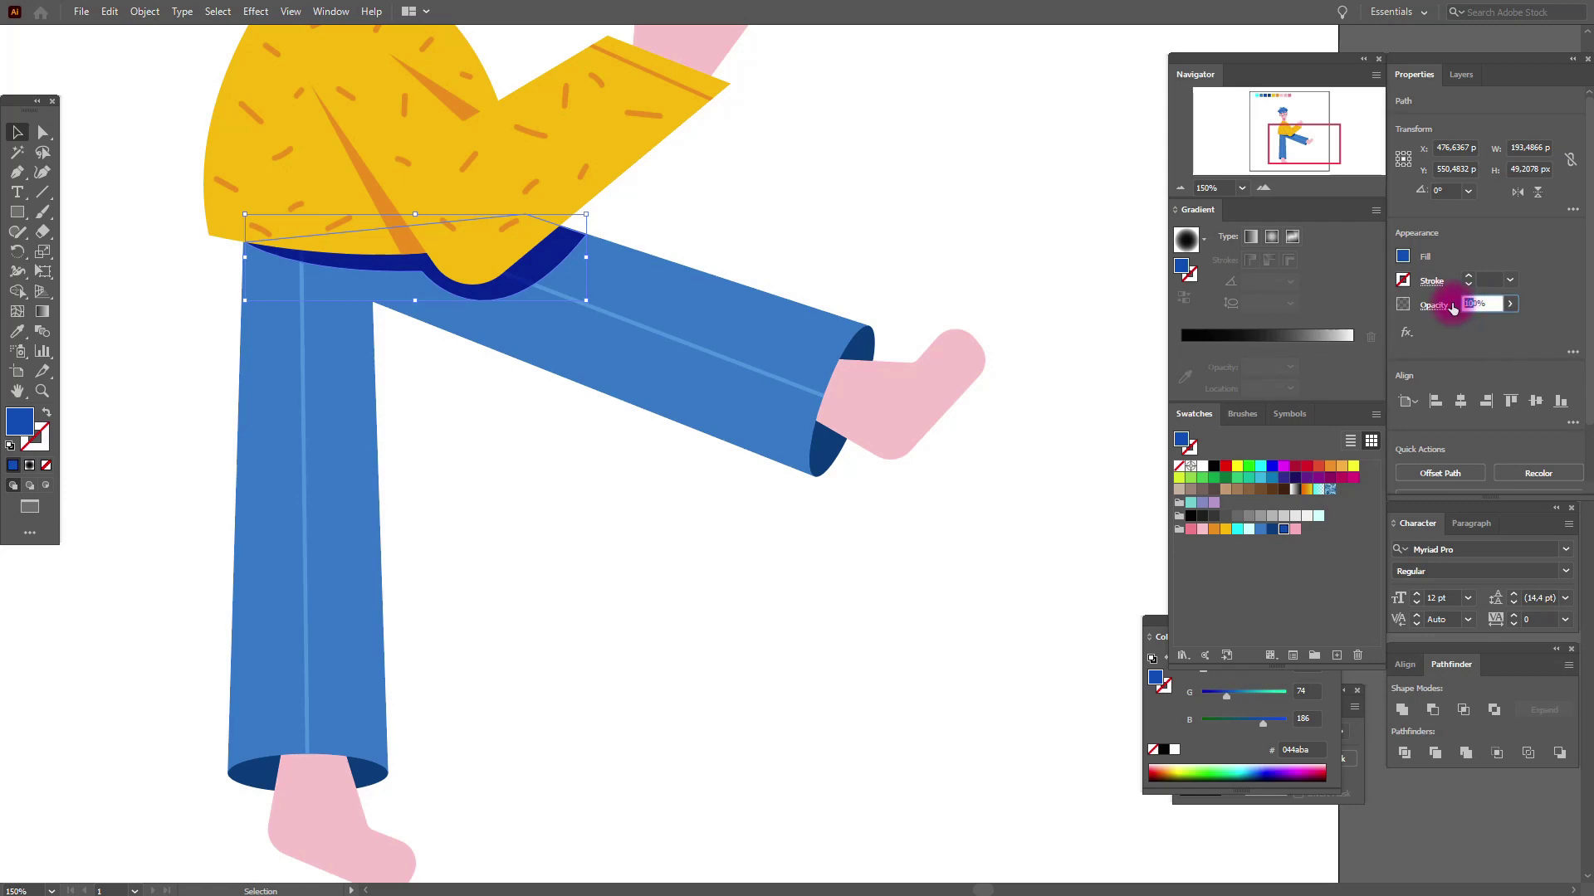
pyautogui.write('50')
pyautogui.press('Return')
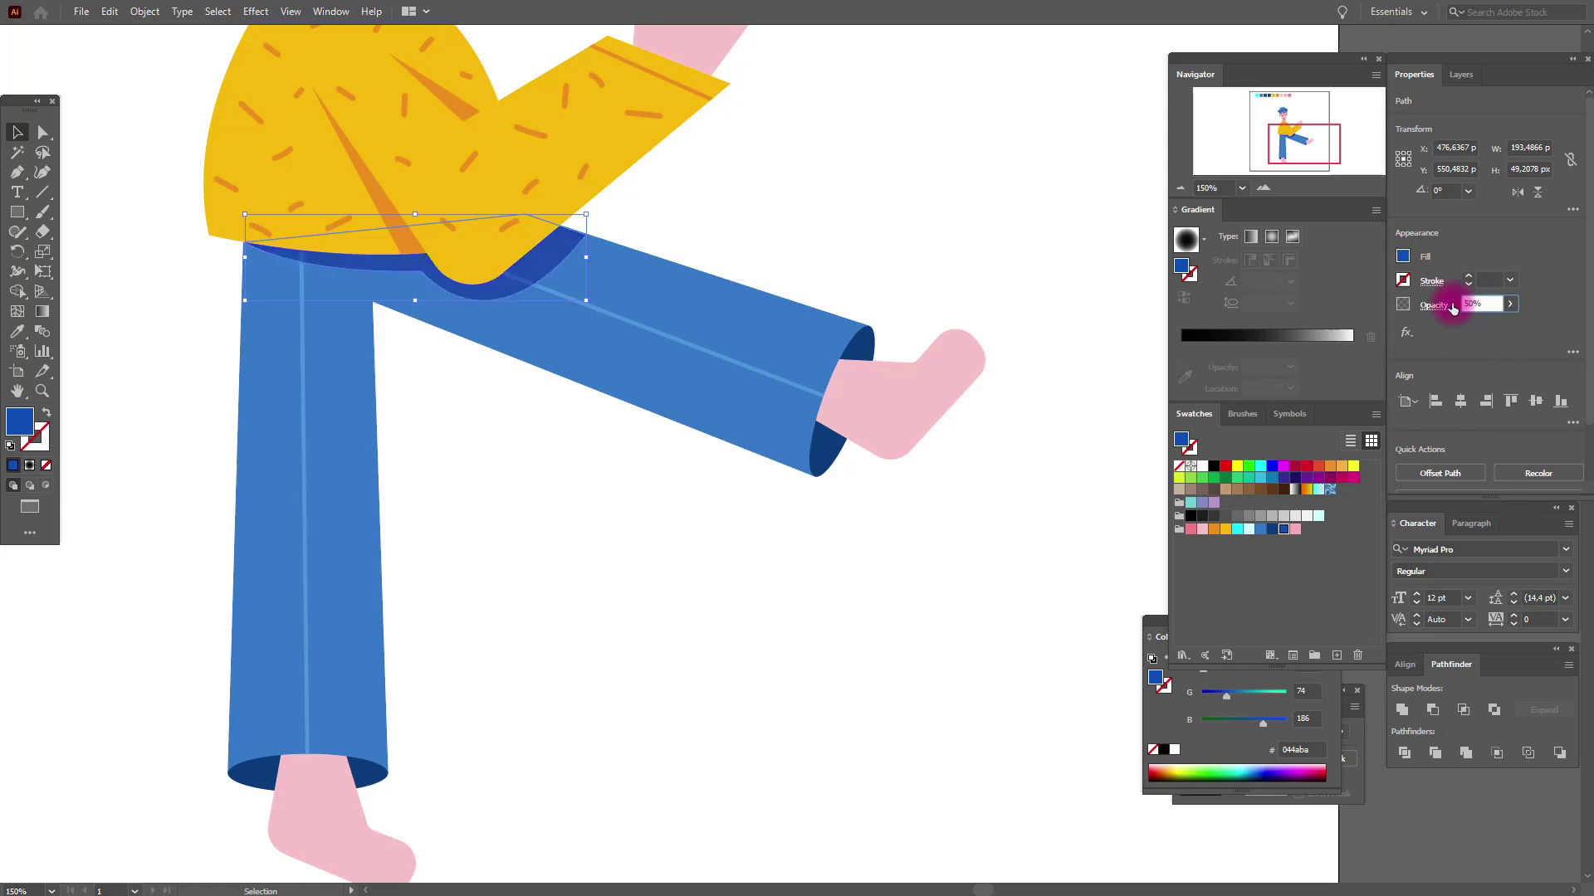
# Move the shadow's corner anchor onto the raised leg's edge
pyautogui.moveTo(792, 133); pyautogui.dragTo(783, 170)
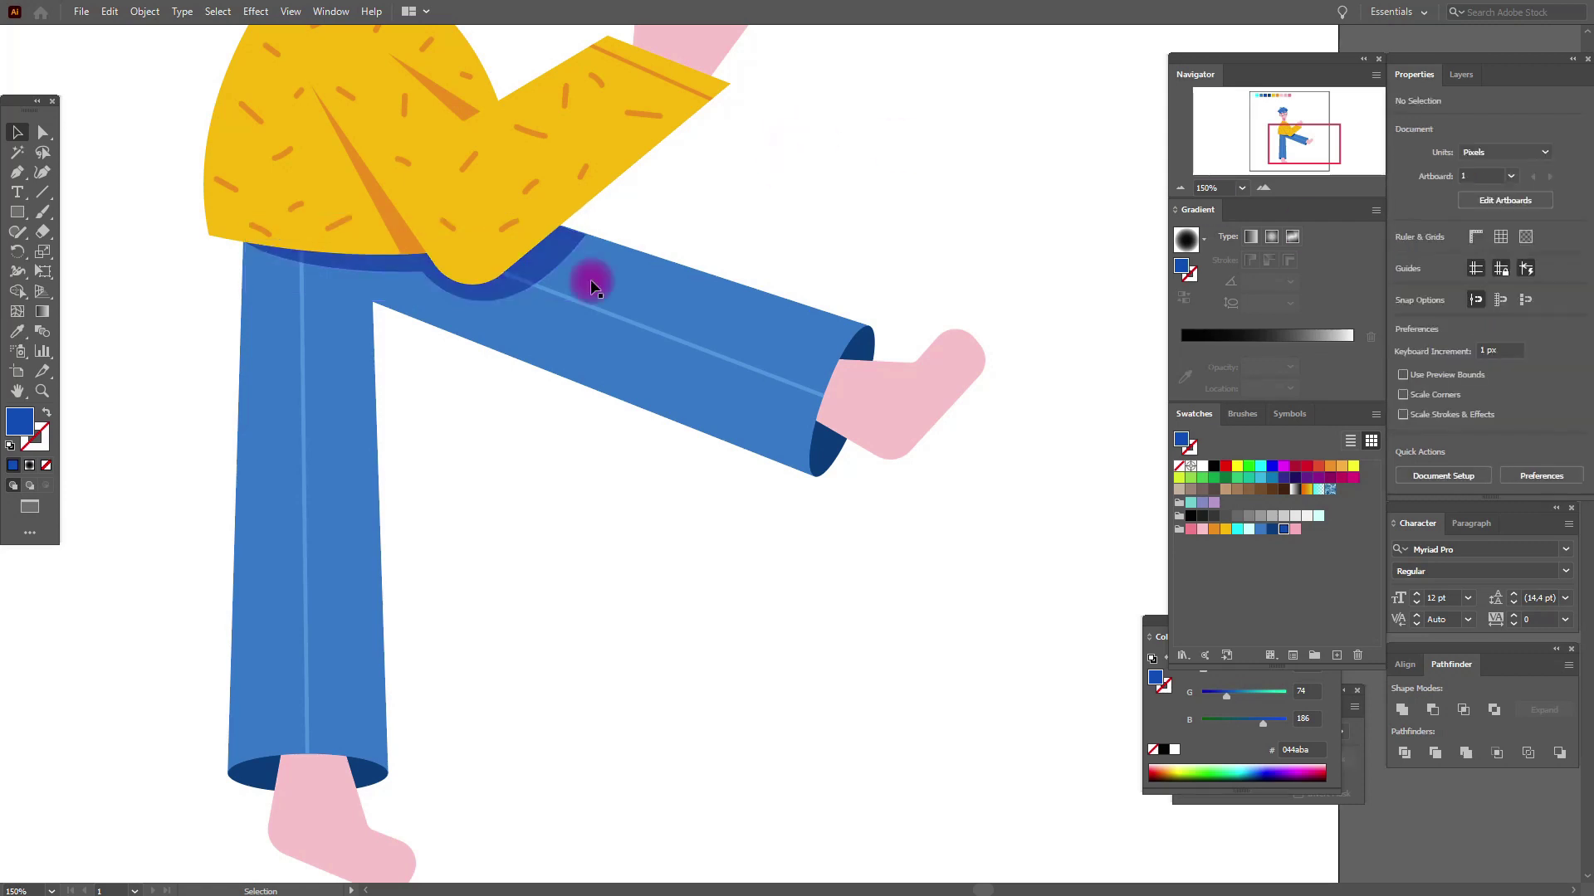
pyautogui.moveTo(585, 226); pyautogui.dragTo(694, 274)
pyautogui.click(43, 133)
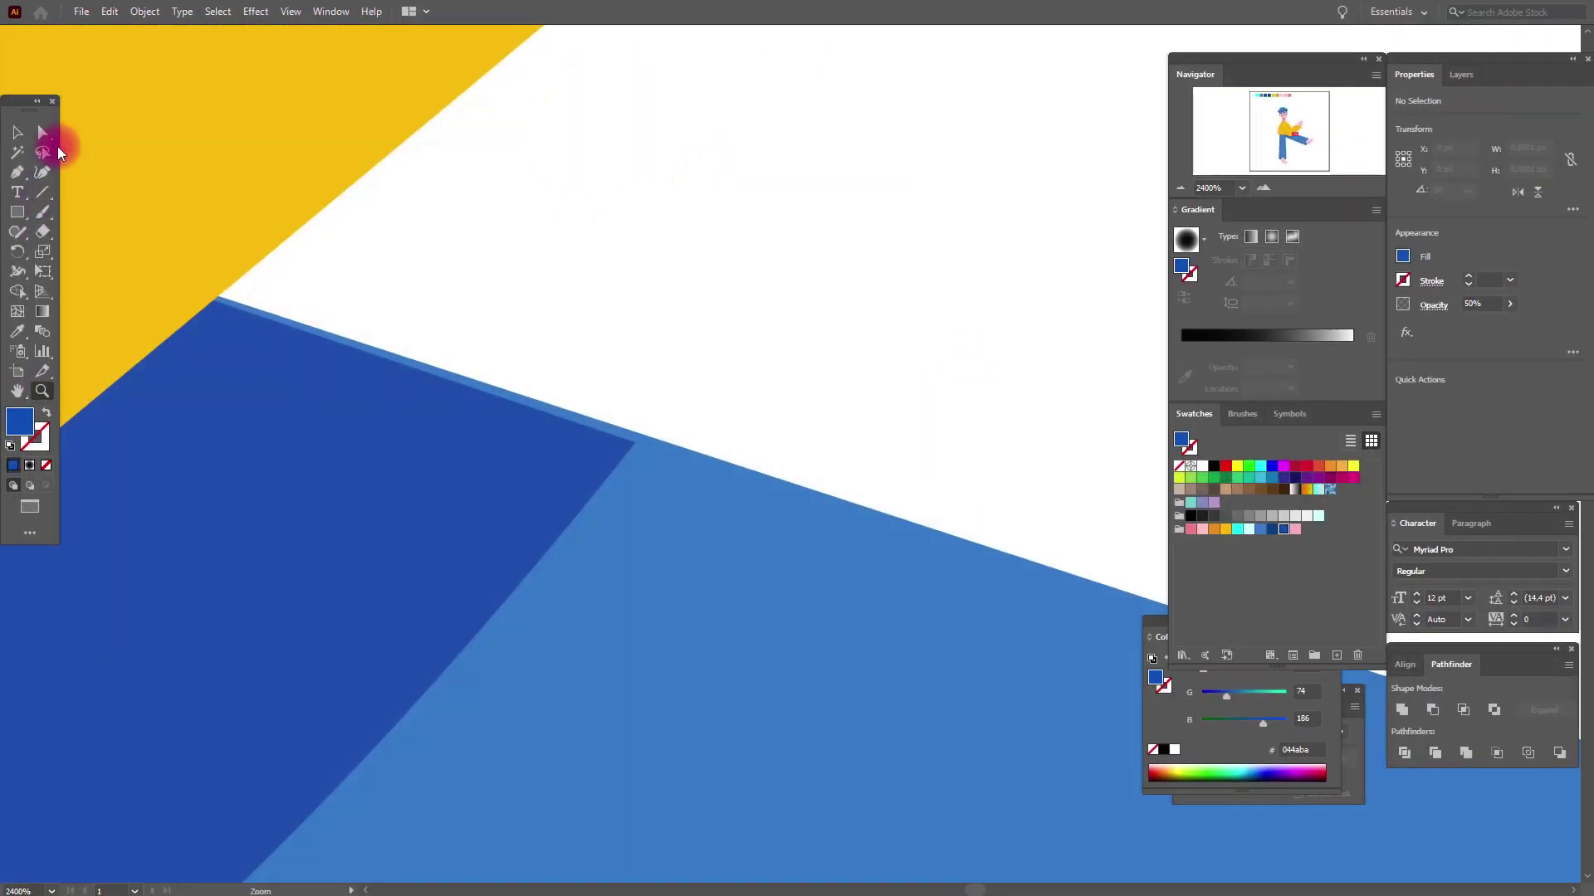
pyautogui.click(609, 439)
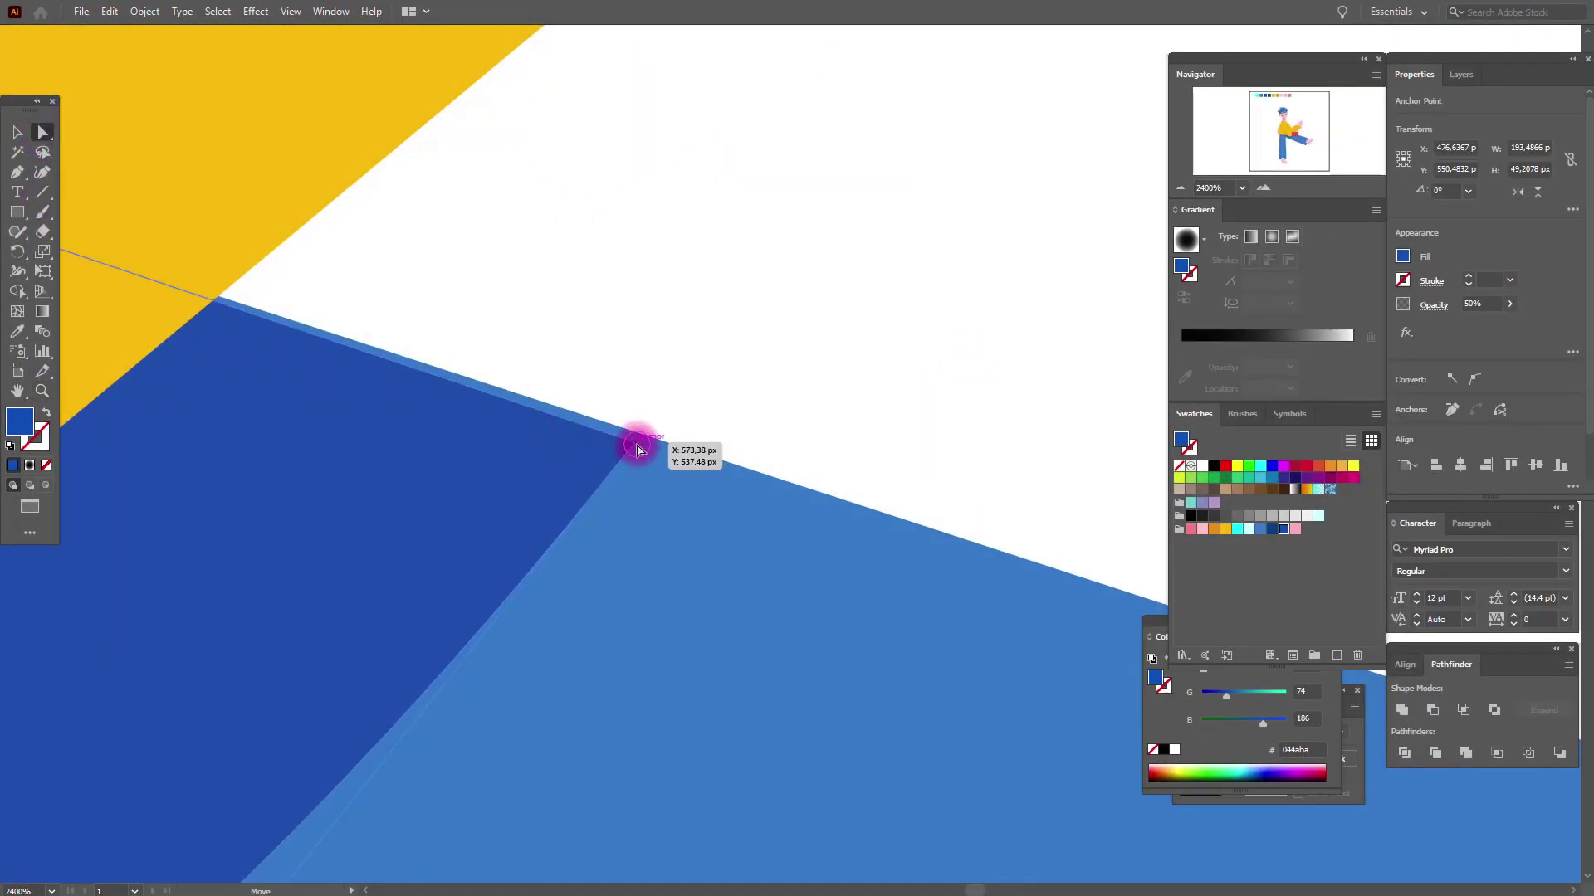
pyautogui.moveTo(608, 440); pyautogui.dragTo(643, 433)
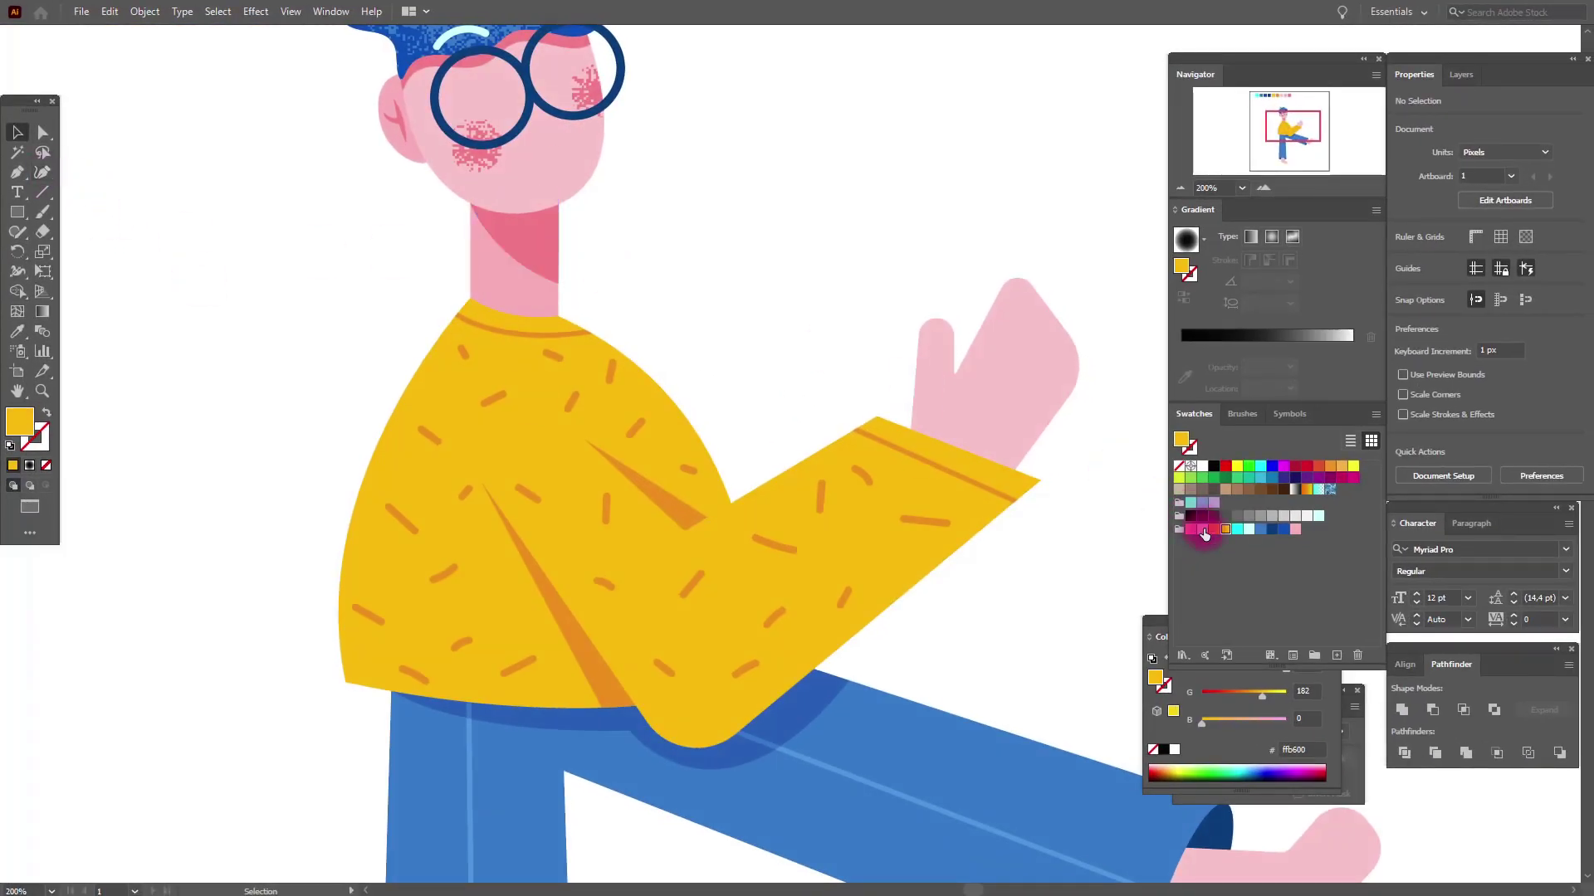
# Pen an orange shading wedge down the shirt's back edge from neck to hem, then select it
pyautogui.click(50, 217)
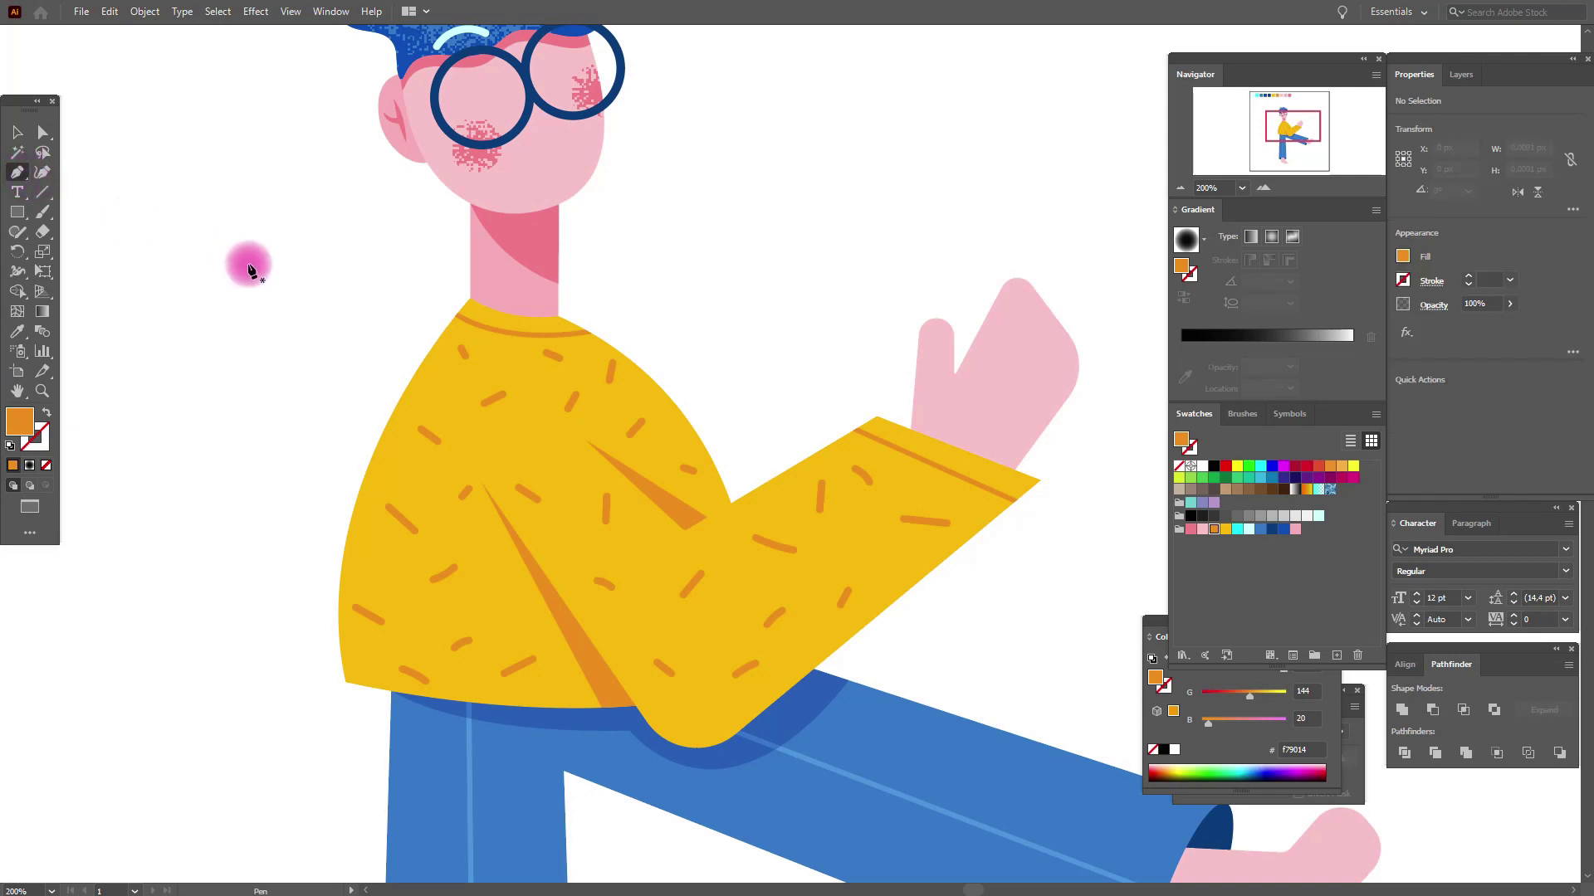
pyautogui.click(470, 299)
pyautogui.moveTo(346, 682)
pyautogui.mouseDown()
pyautogui.moveTo(415, 812)
pyautogui.moveTo(378, 807)
pyautogui.mouseUp()
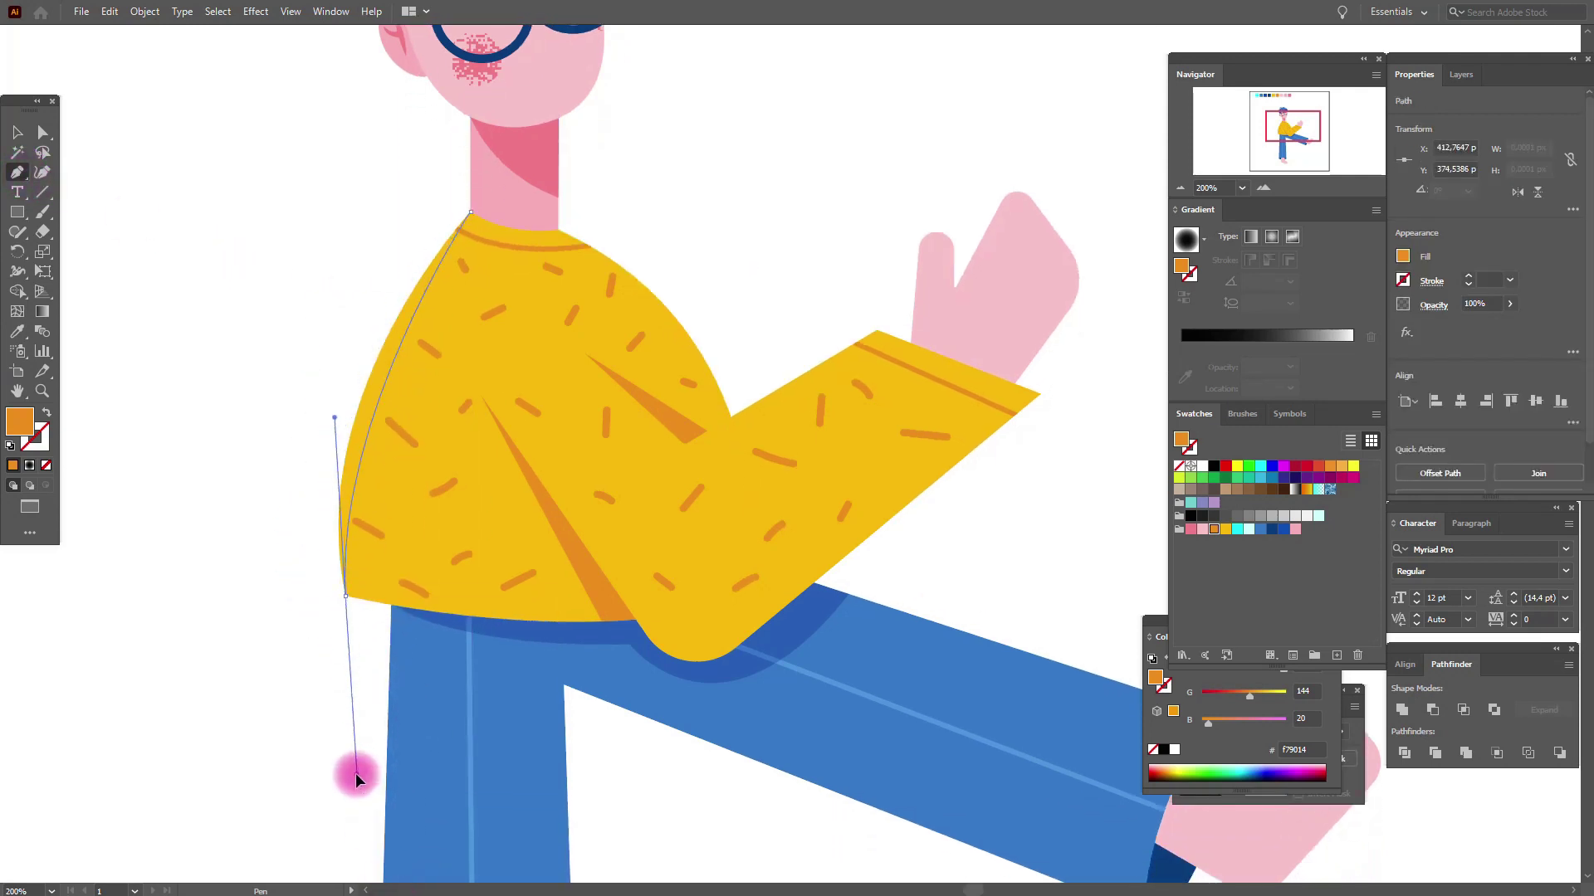
pyautogui.moveTo(381, 807); pyautogui.dragTo(381, 807)
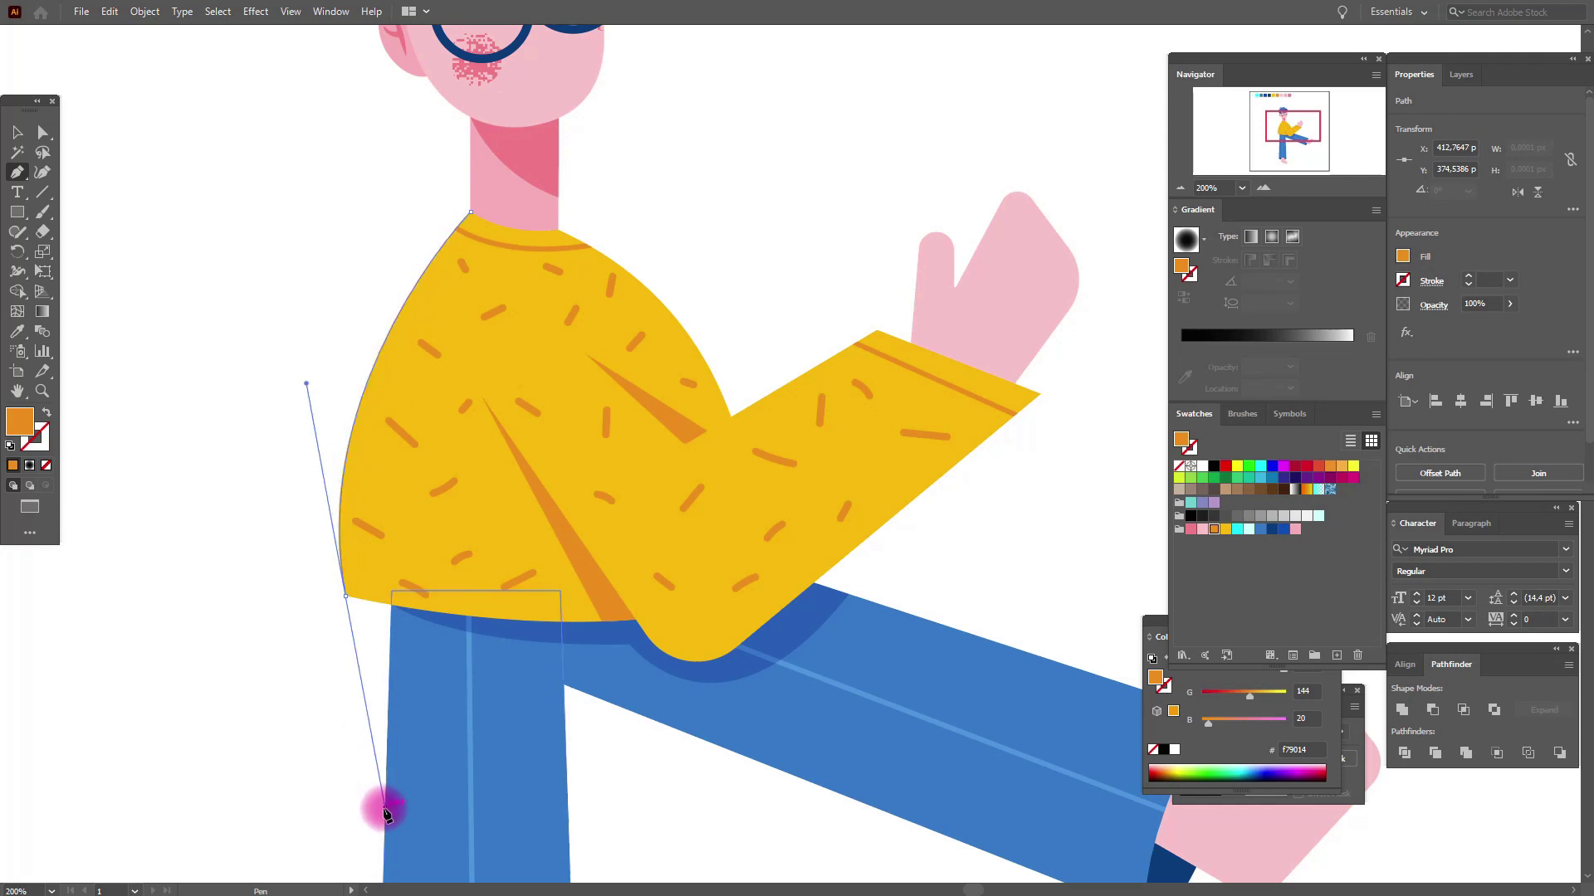
pyautogui.moveTo(382, 806); pyautogui.dragTo(382, 807)
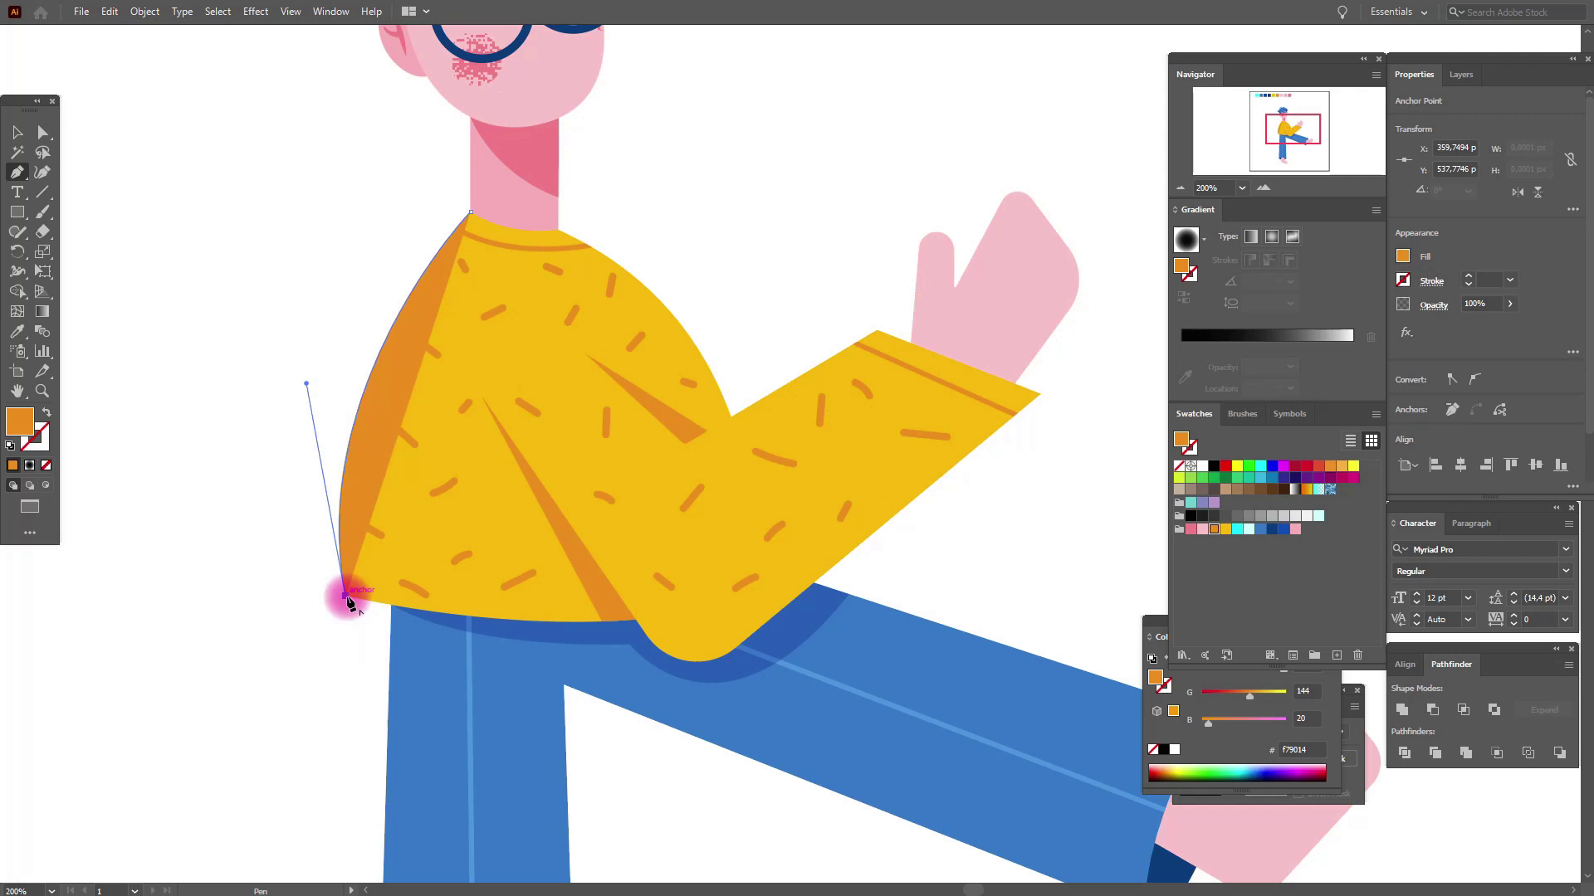
pyautogui.click(346, 596)
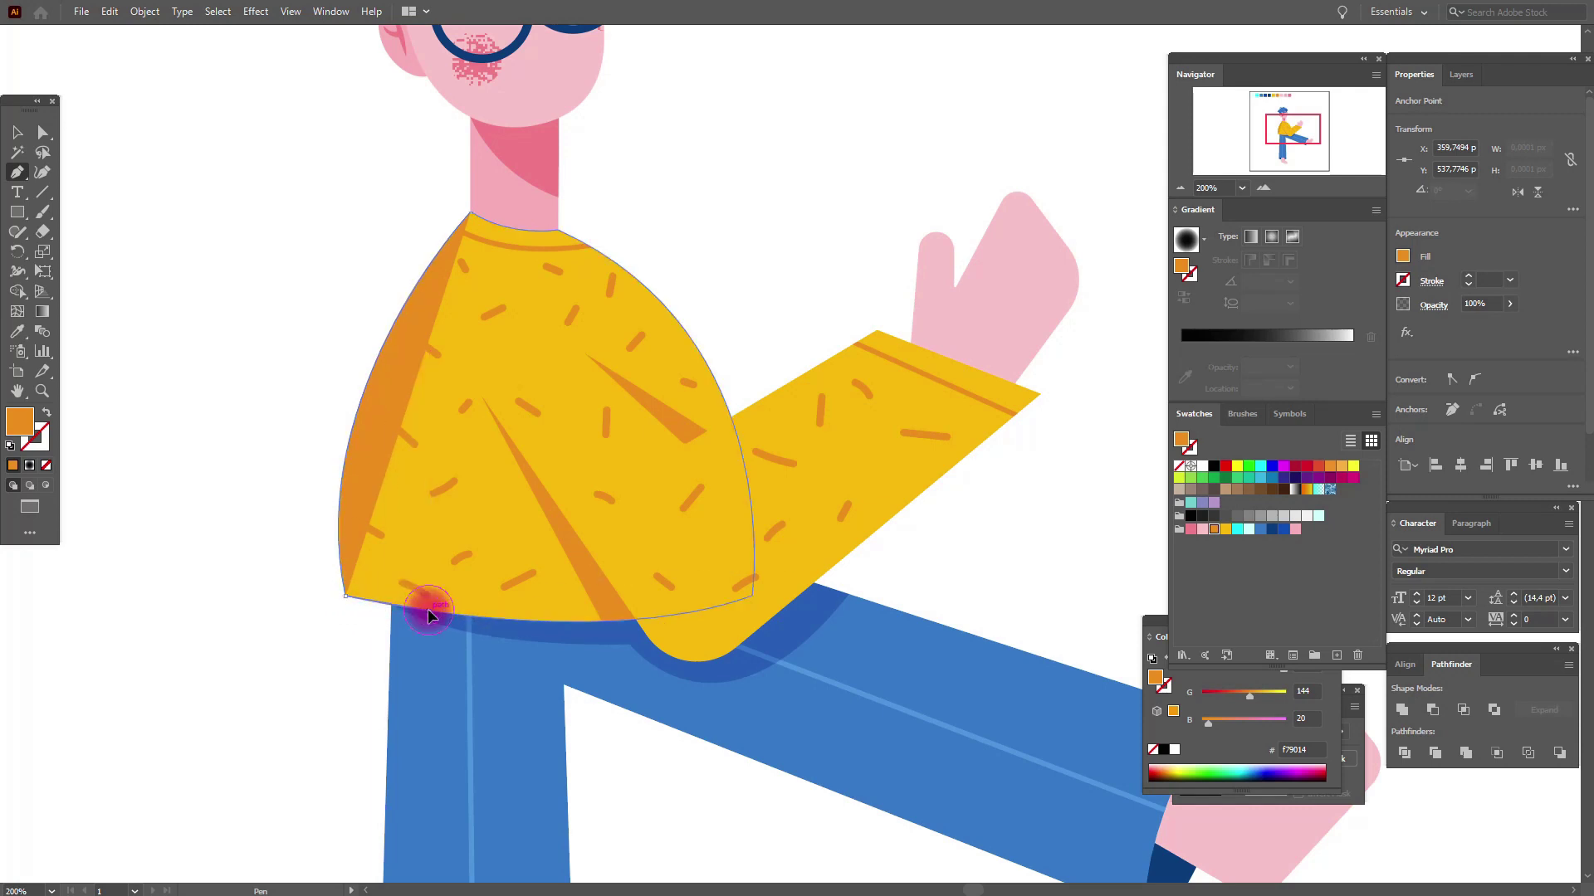
pyautogui.click(430, 612)
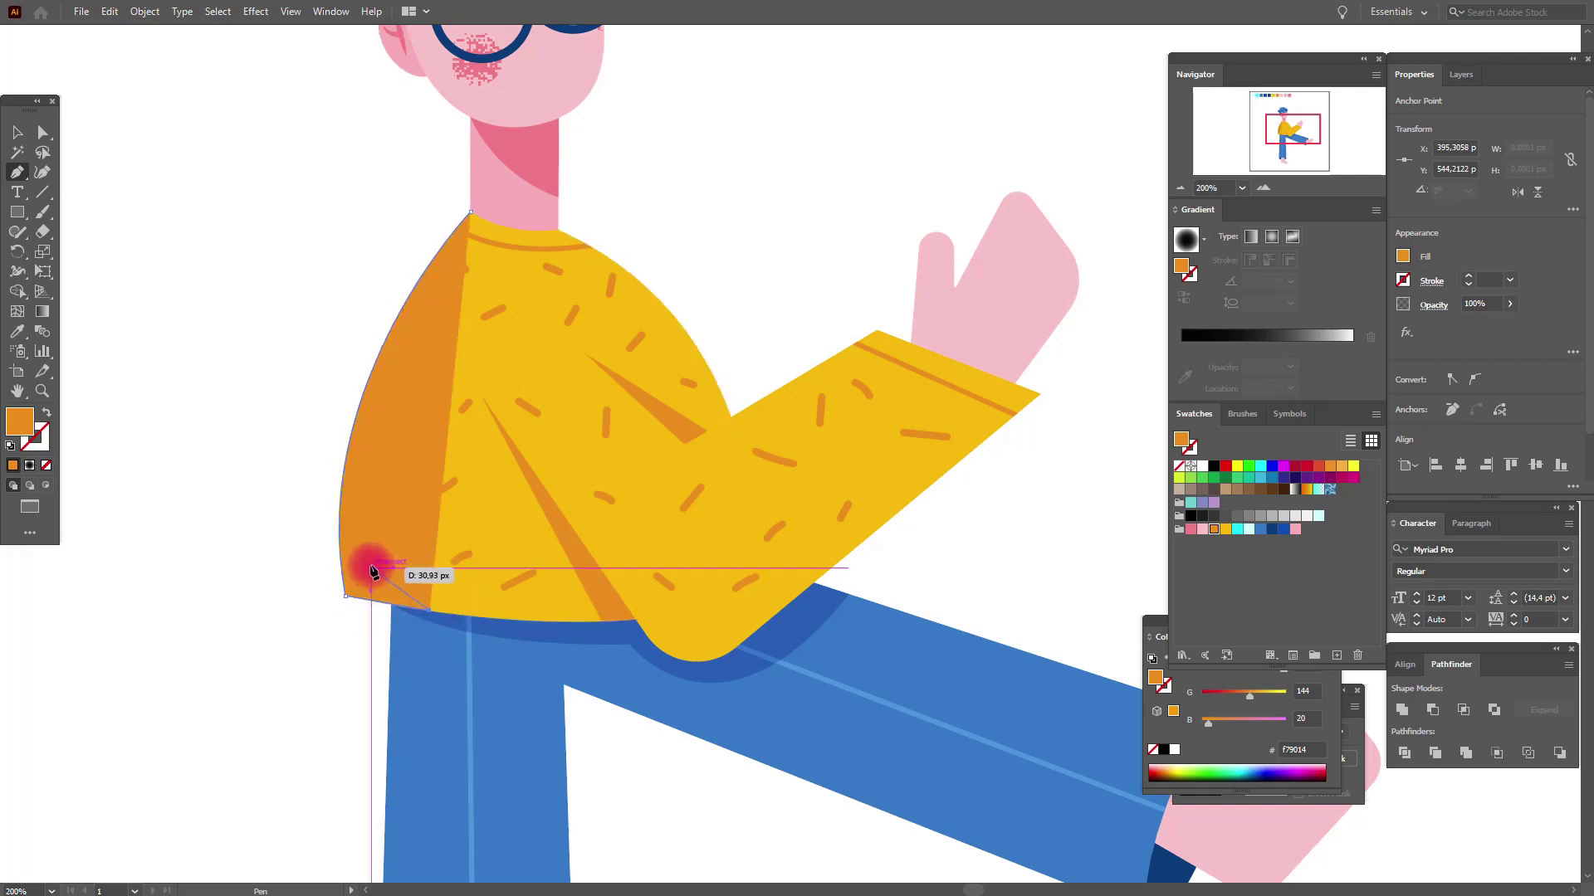
pyautogui.click(370, 567)
pyautogui.moveTo(470, 214); pyautogui.dragTo(551, 103)
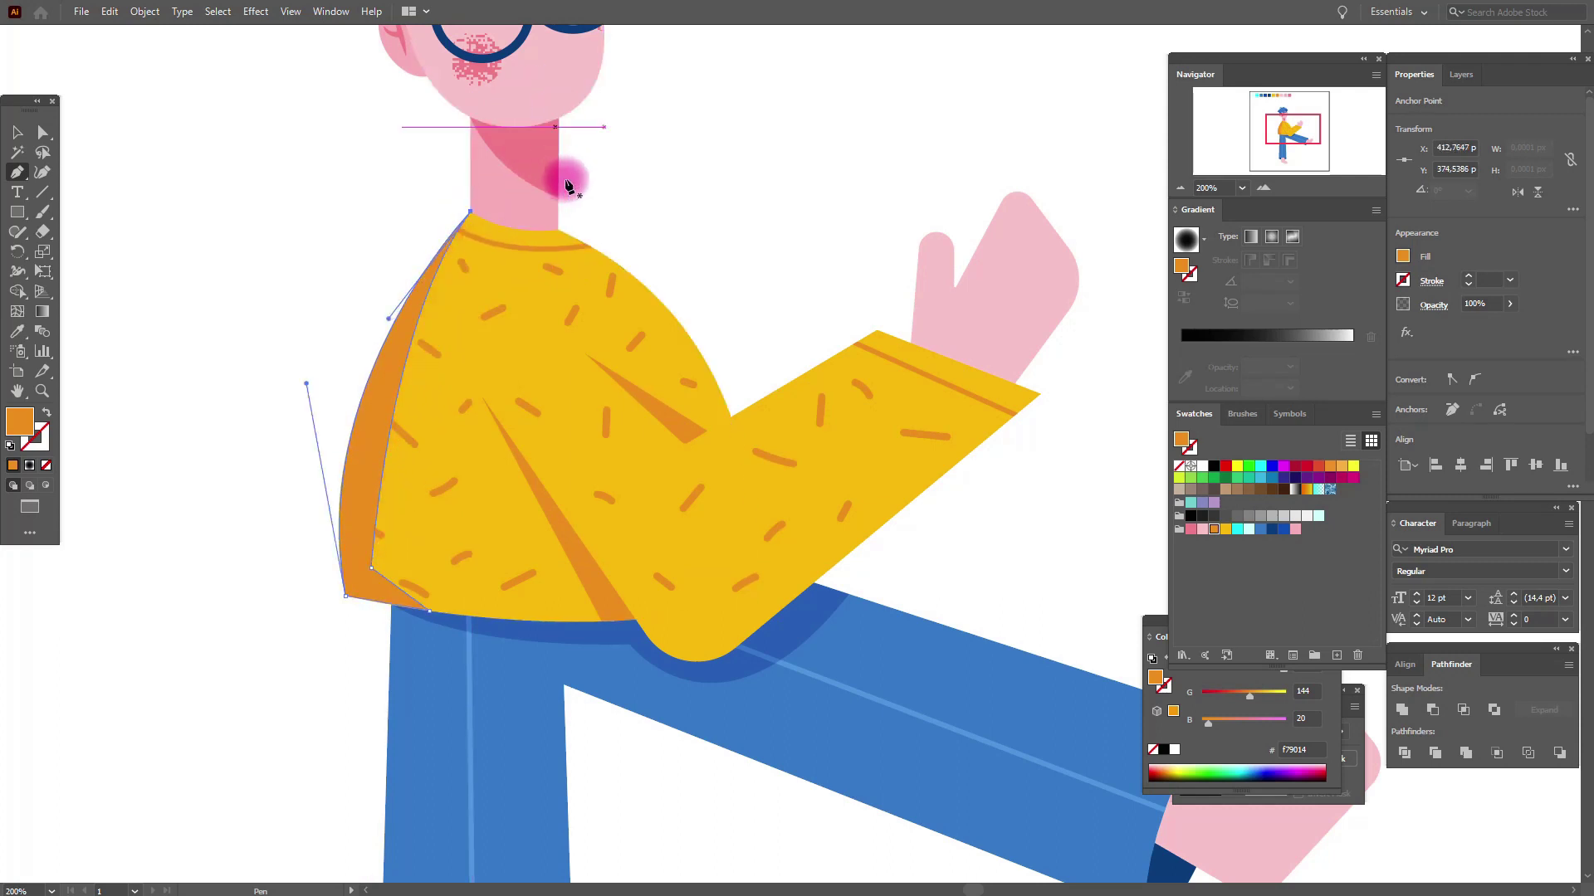
pyautogui.click(17, 133)
pyautogui.click(228, 167)
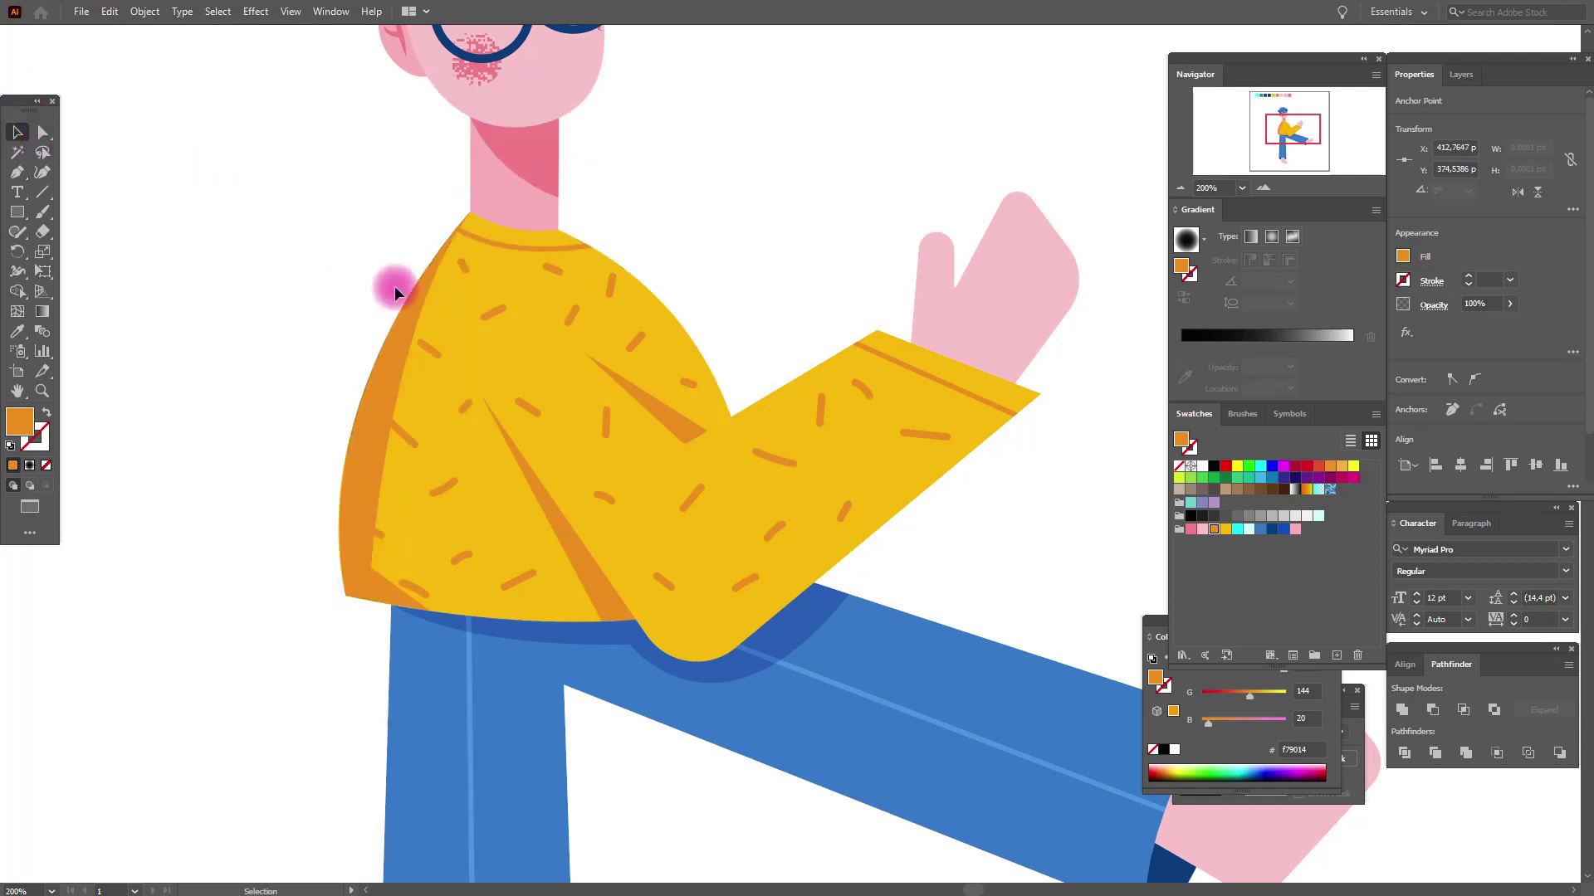
pyautogui.click(406, 371)
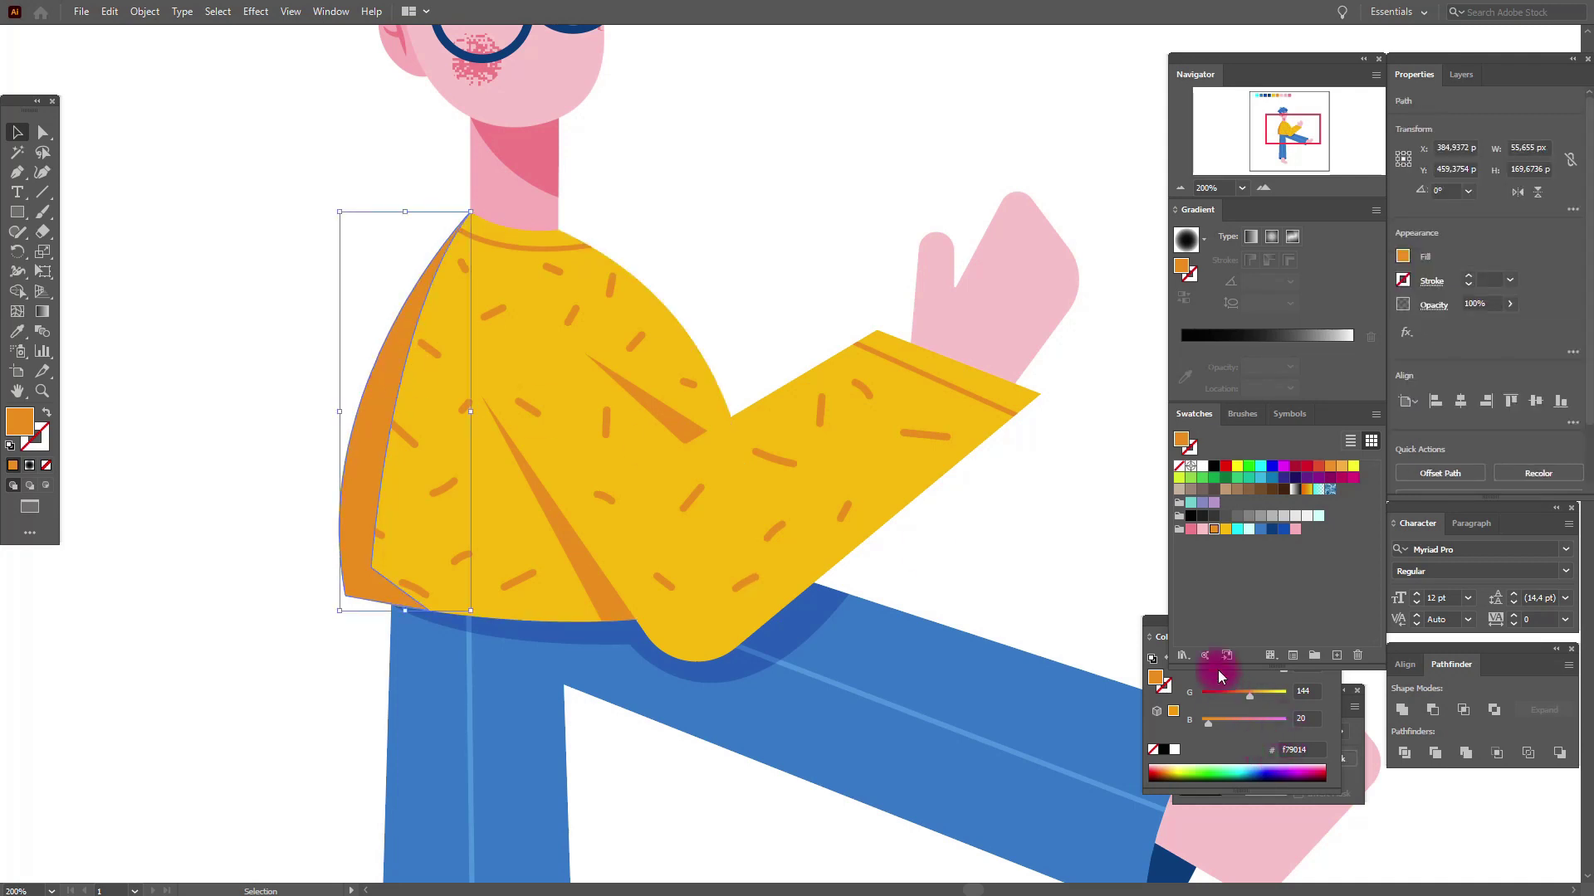
# Add an unclipped opacity mask holding a black-to-white gradient rectangle over the back shading
pyautogui.click(1359, 743)
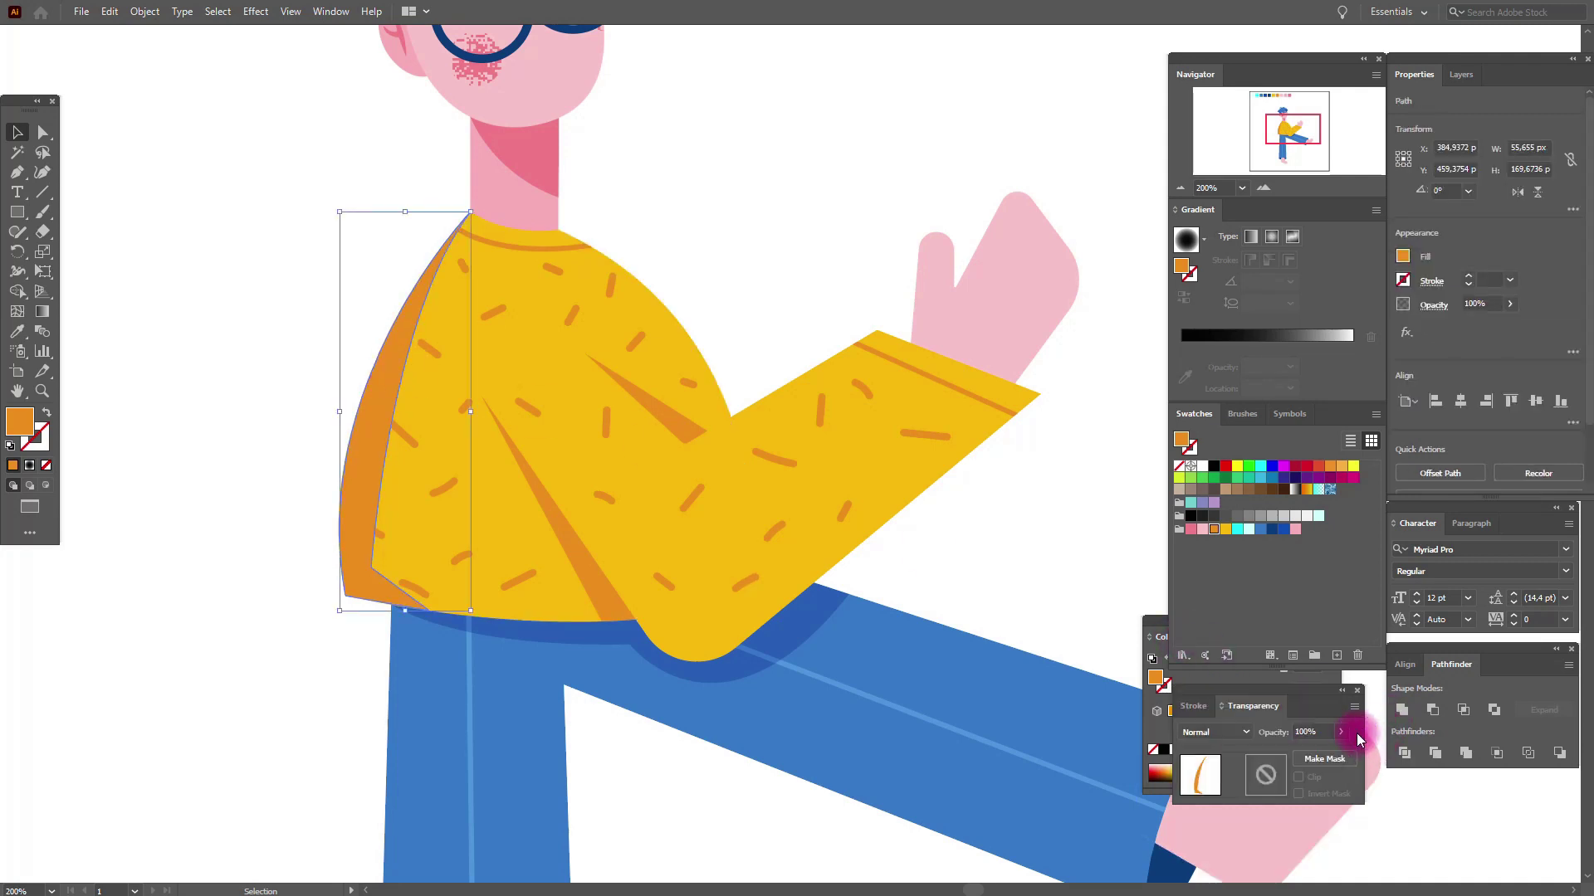
pyautogui.click(1323, 759)
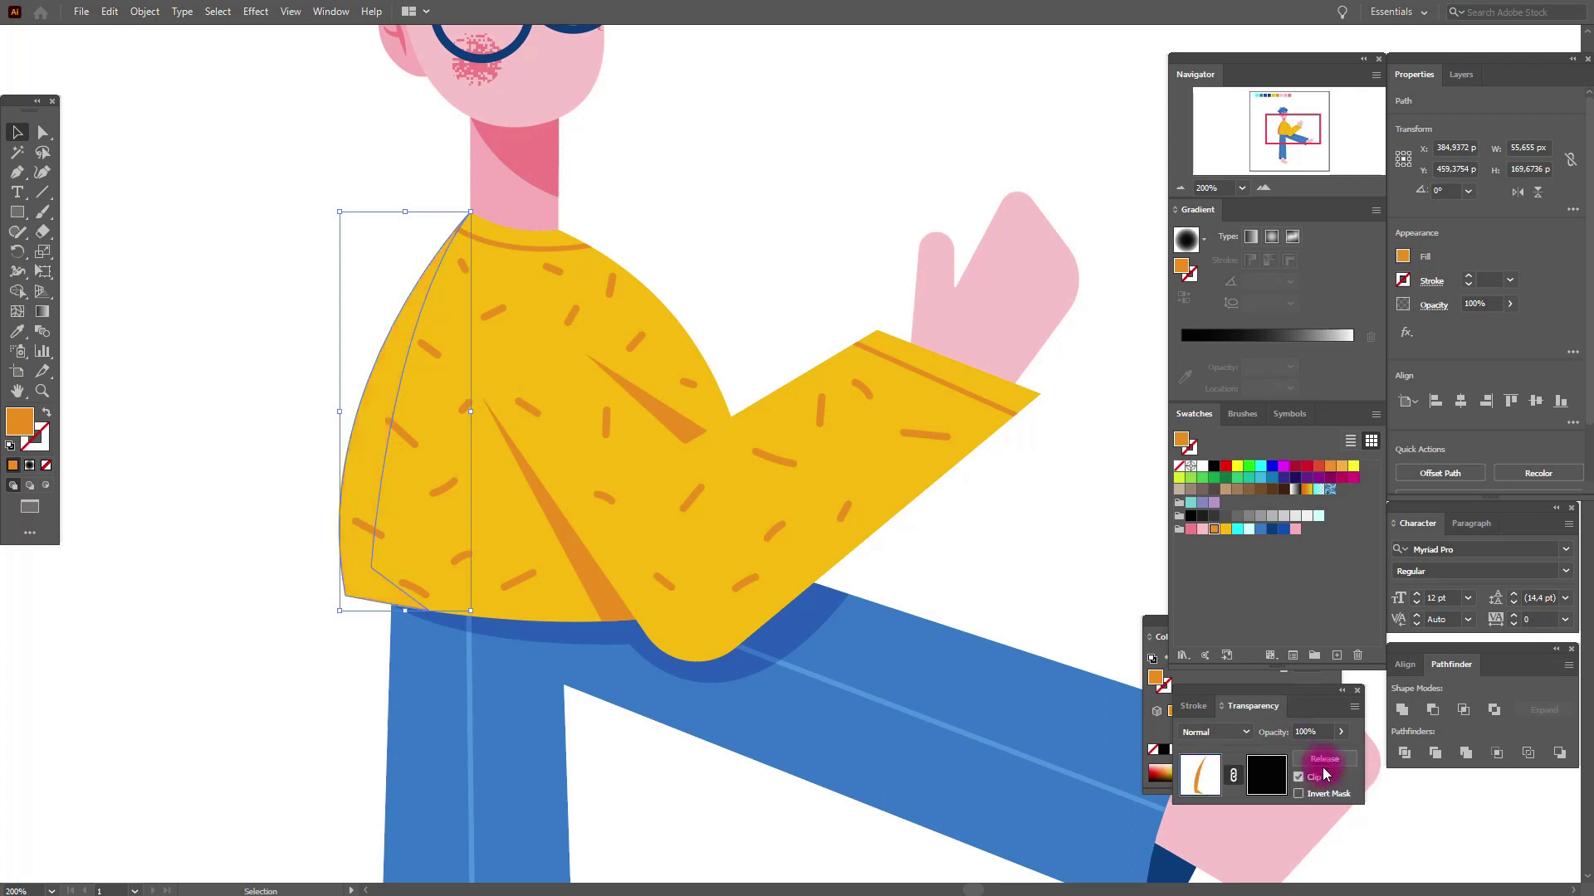
pyautogui.click(1313, 780)
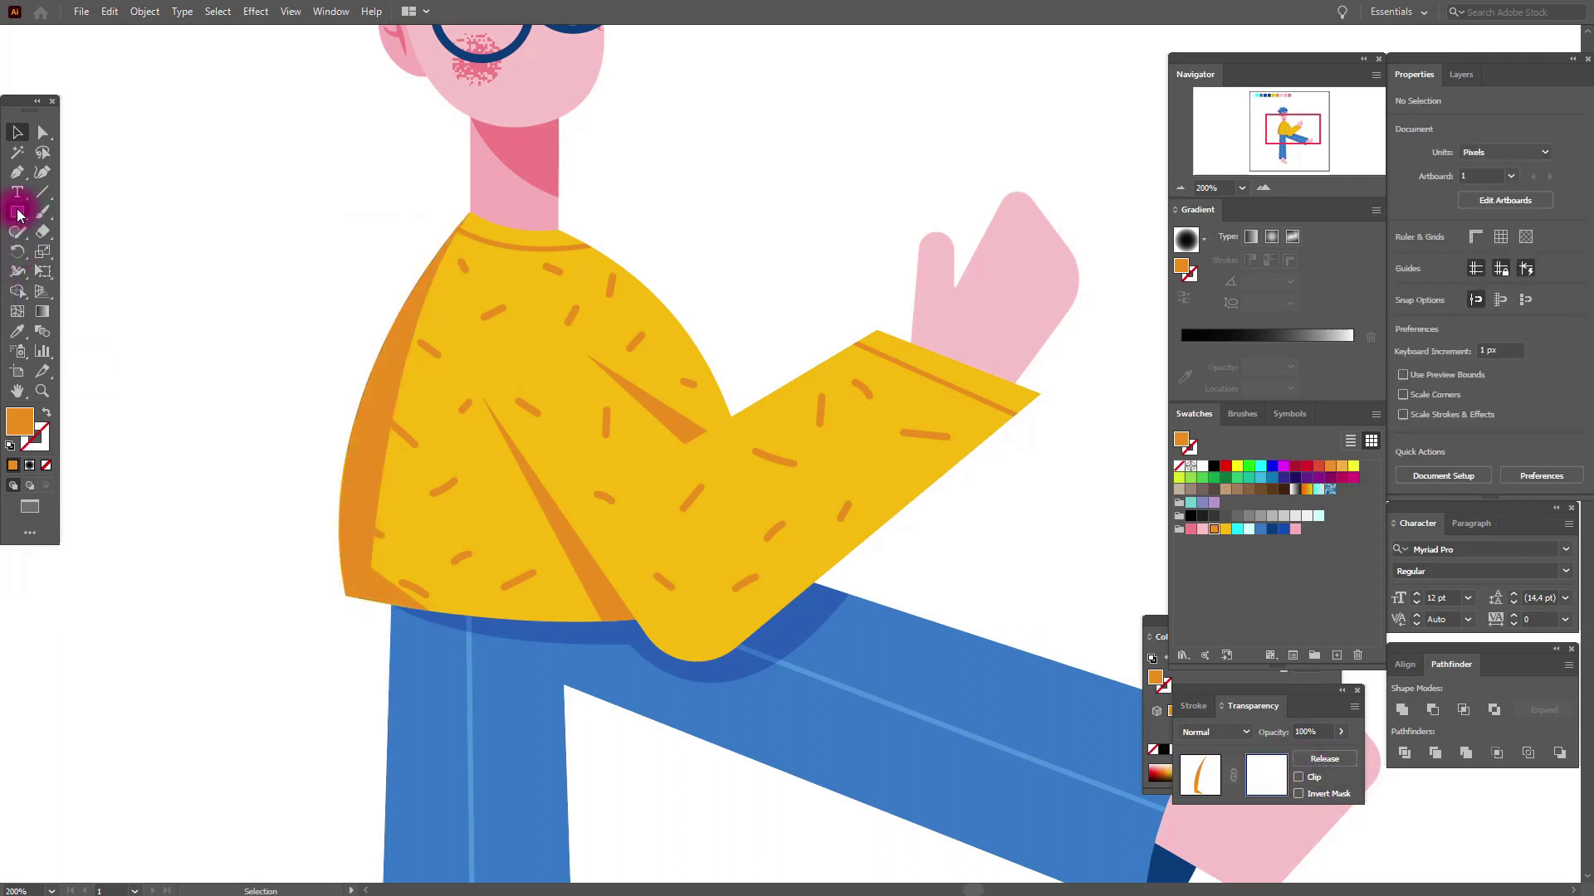
pyautogui.moveTo(212, 177); pyautogui.dragTo(577, 663)
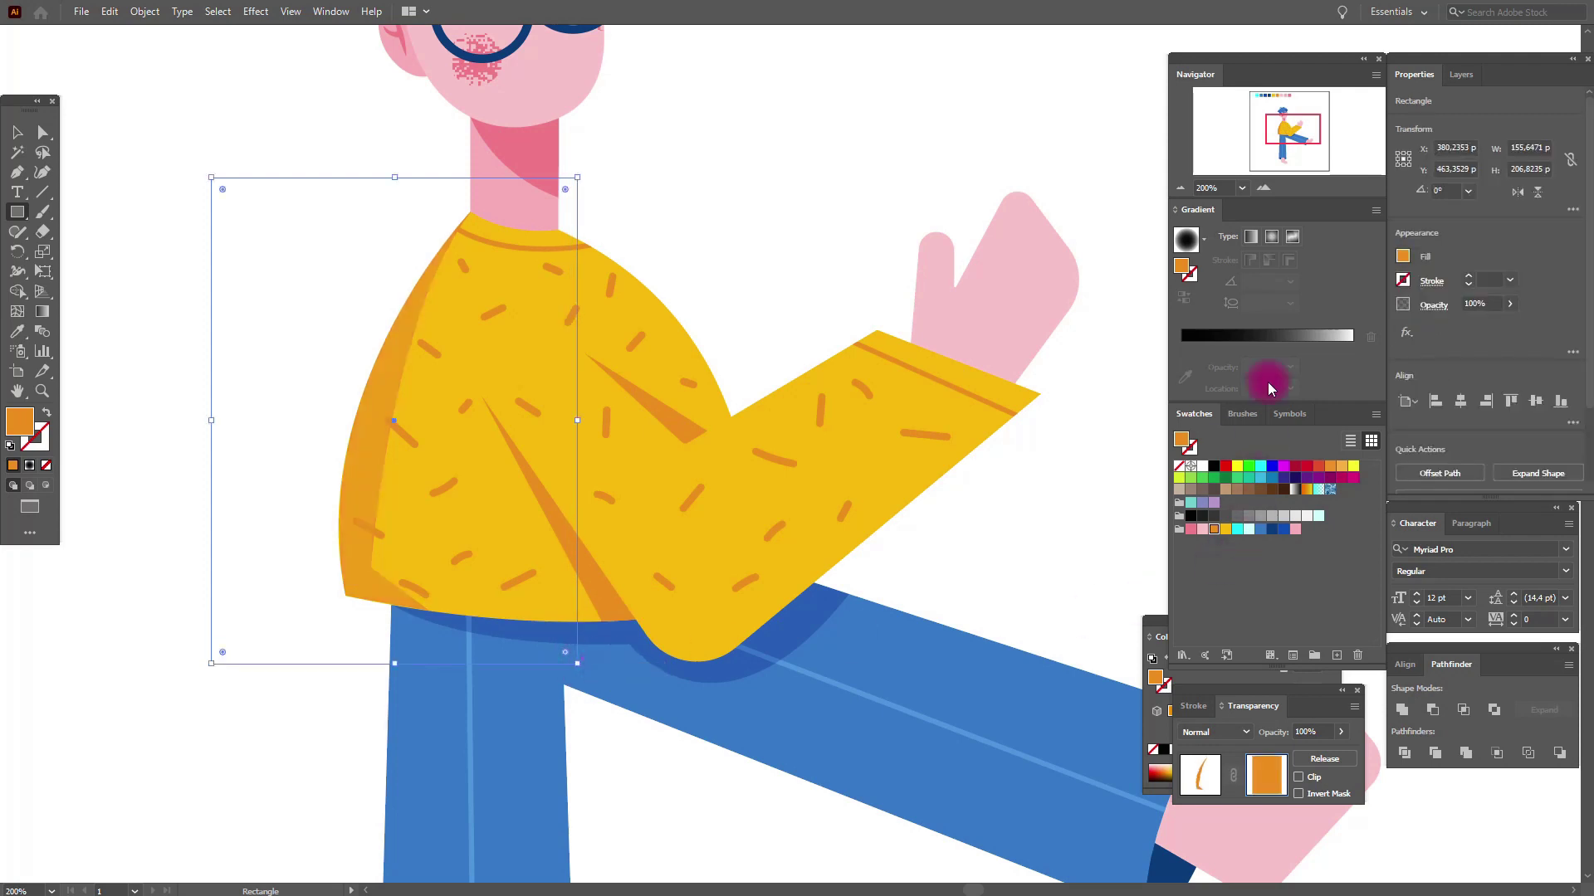
pyautogui.click(1250, 236)
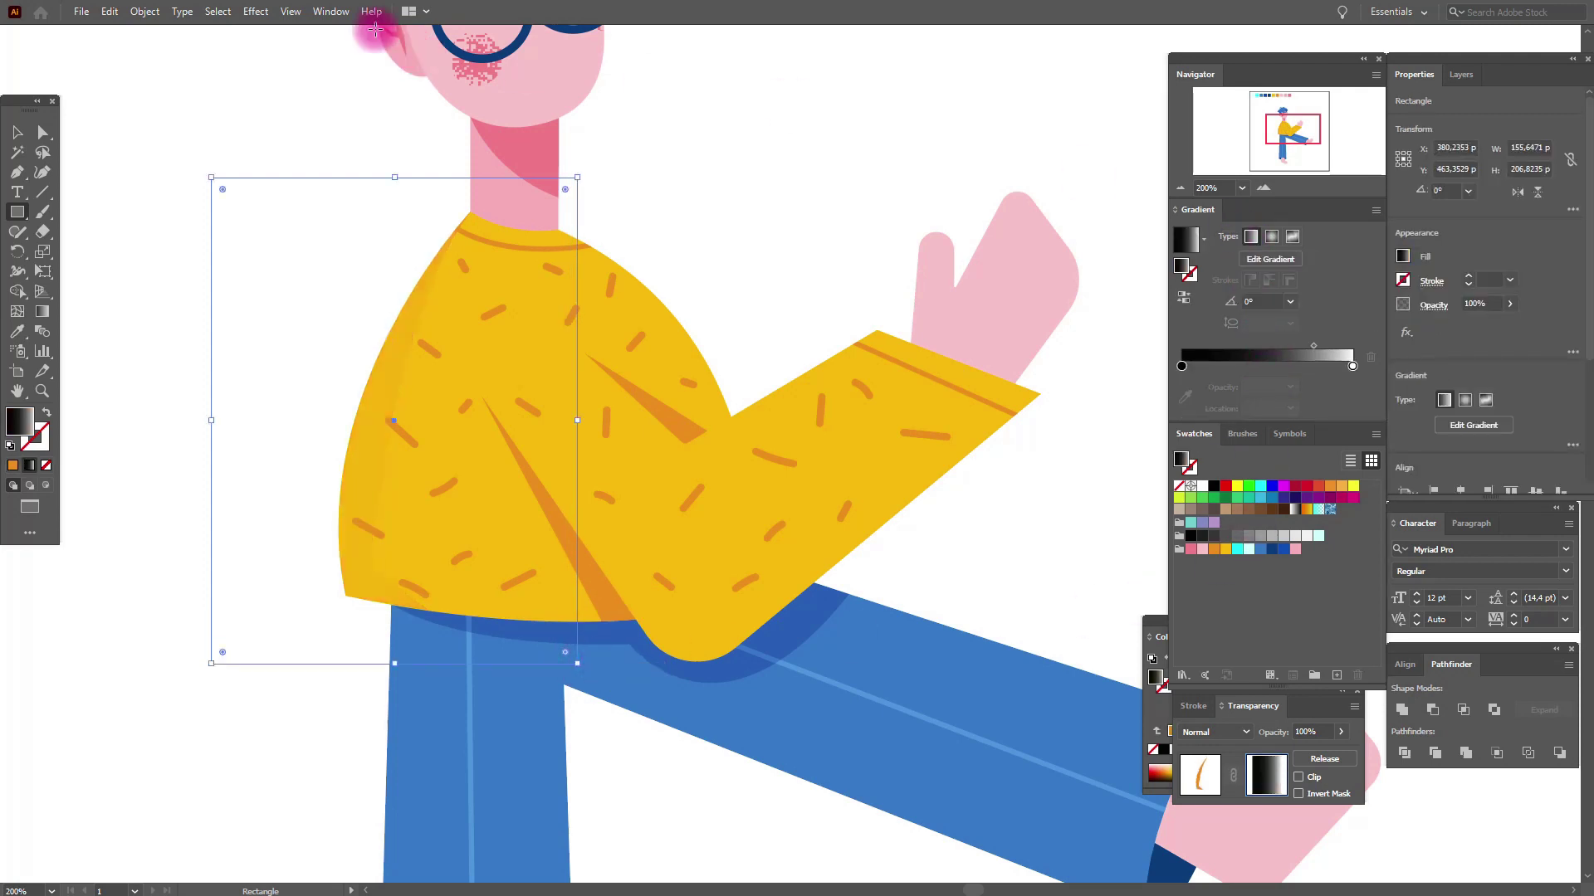
# Apply the Grain texture to the mask gradient, reverse it and tighten the fade toward the back edge
pyautogui.click(256, 12)
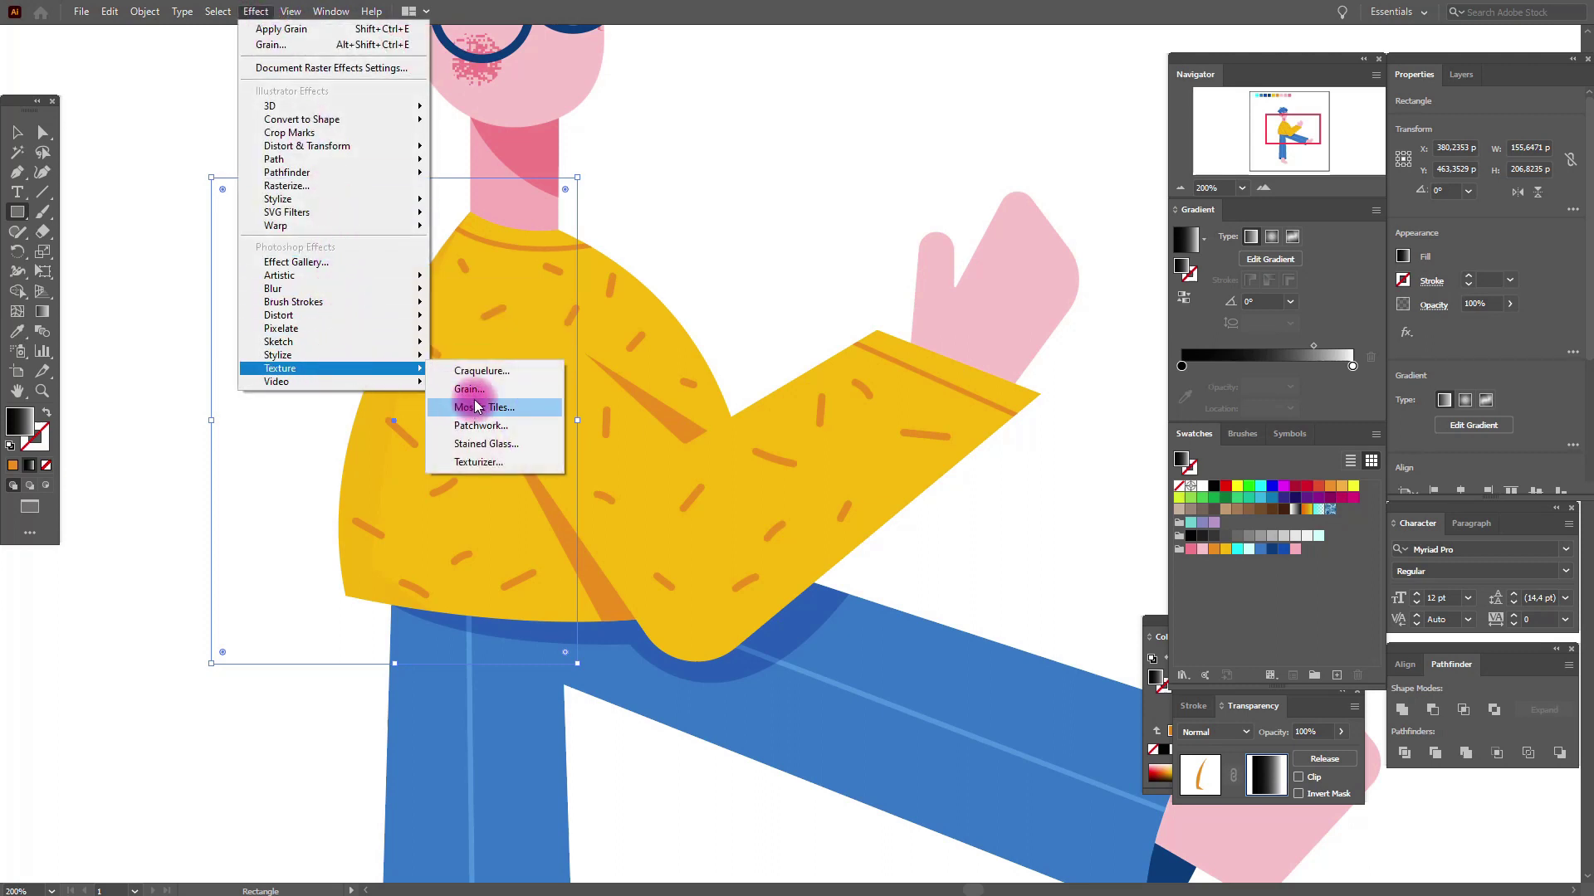
pyautogui.click(475, 392)
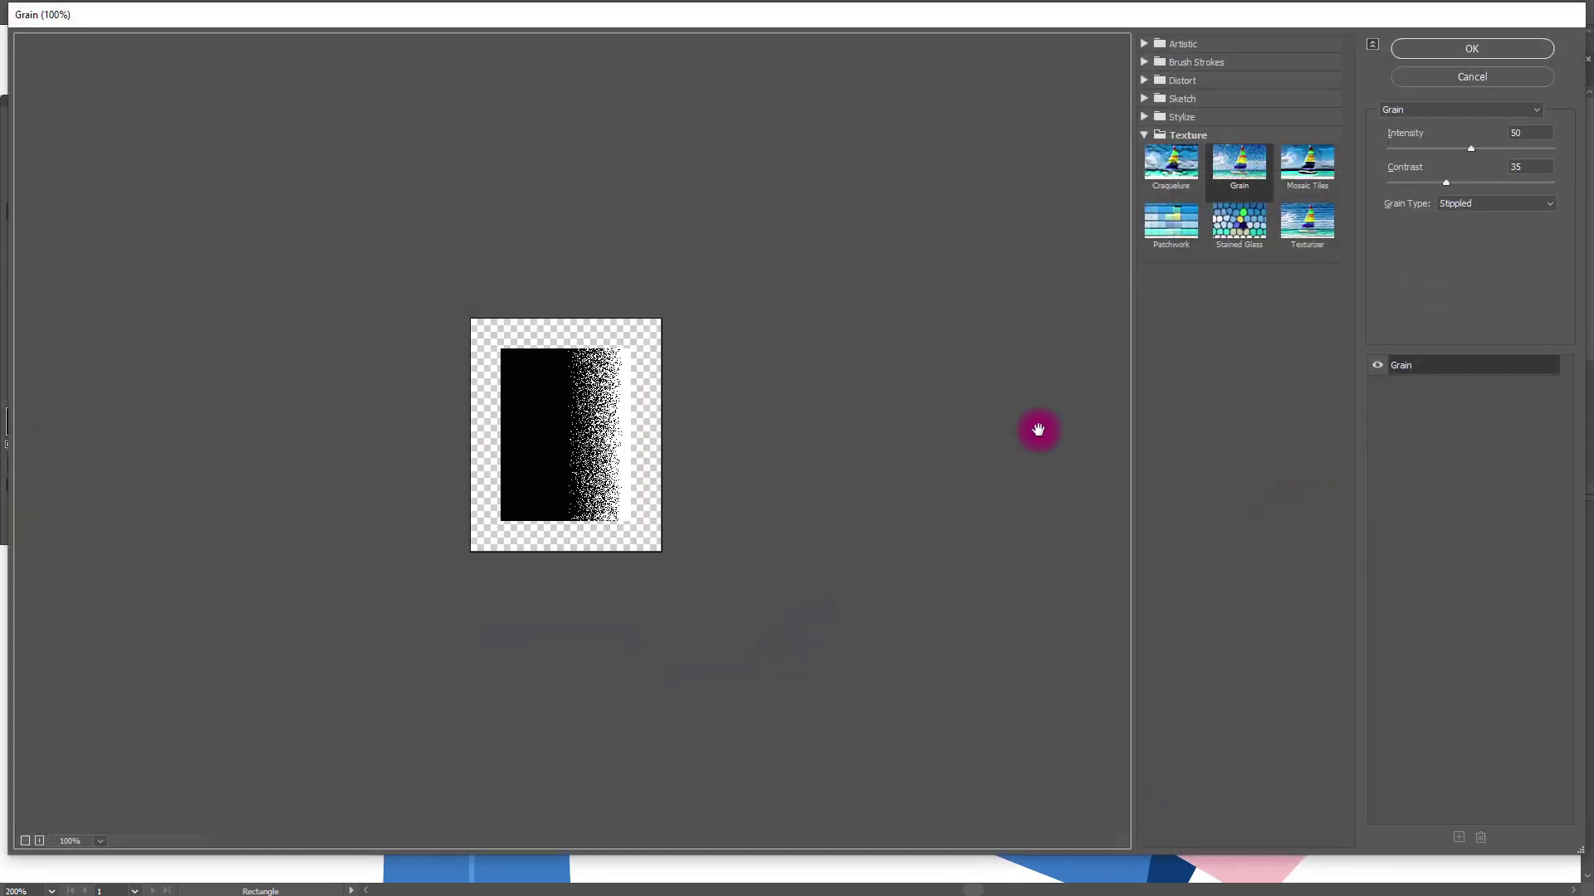
pyautogui.click(1497, 47)
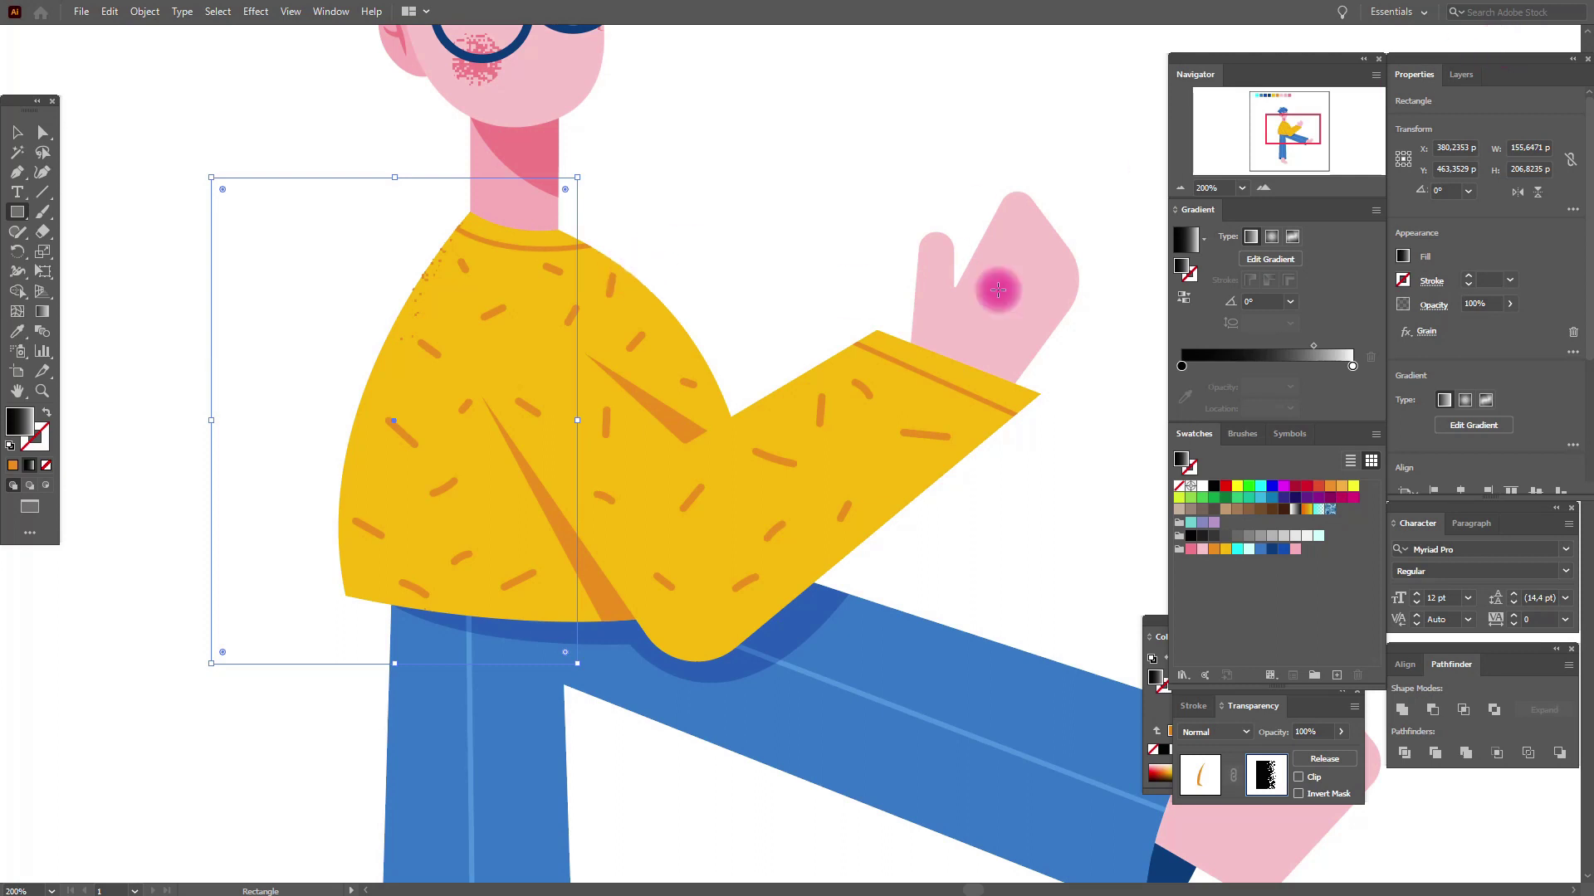
pyautogui.click(1182, 300)
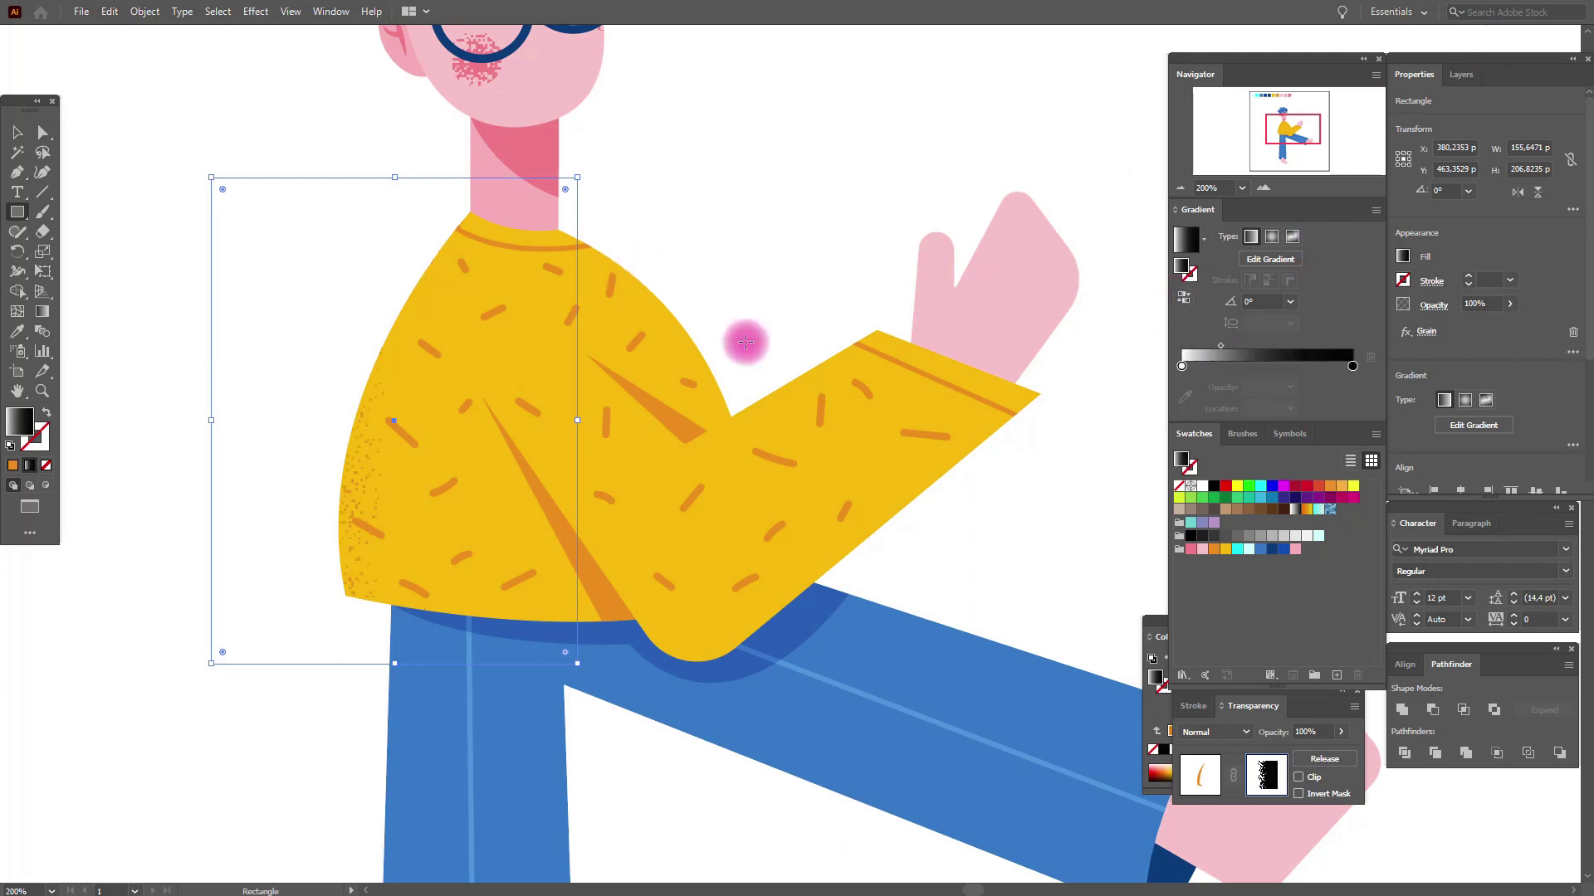
pyautogui.click(41, 311)
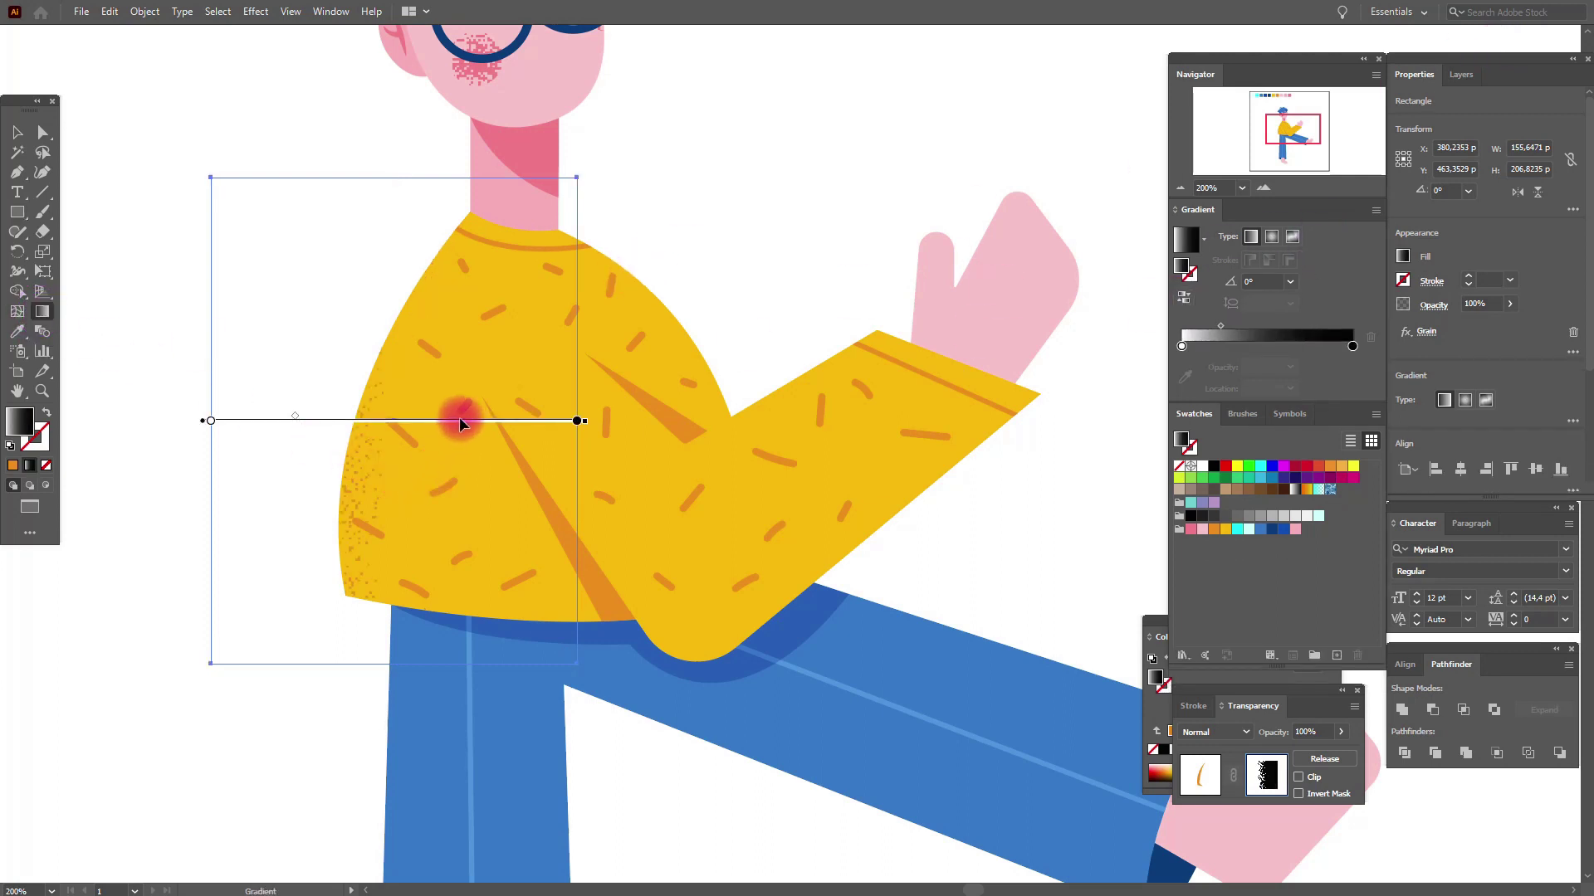
pyautogui.moveTo(469, 418)
pyautogui.mouseDown()
pyautogui.moveTo(514, 383)
pyautogui.moveTo(546, 288)
pyautogui.moveTo(575, 264)
pyautogui.mouseUp()
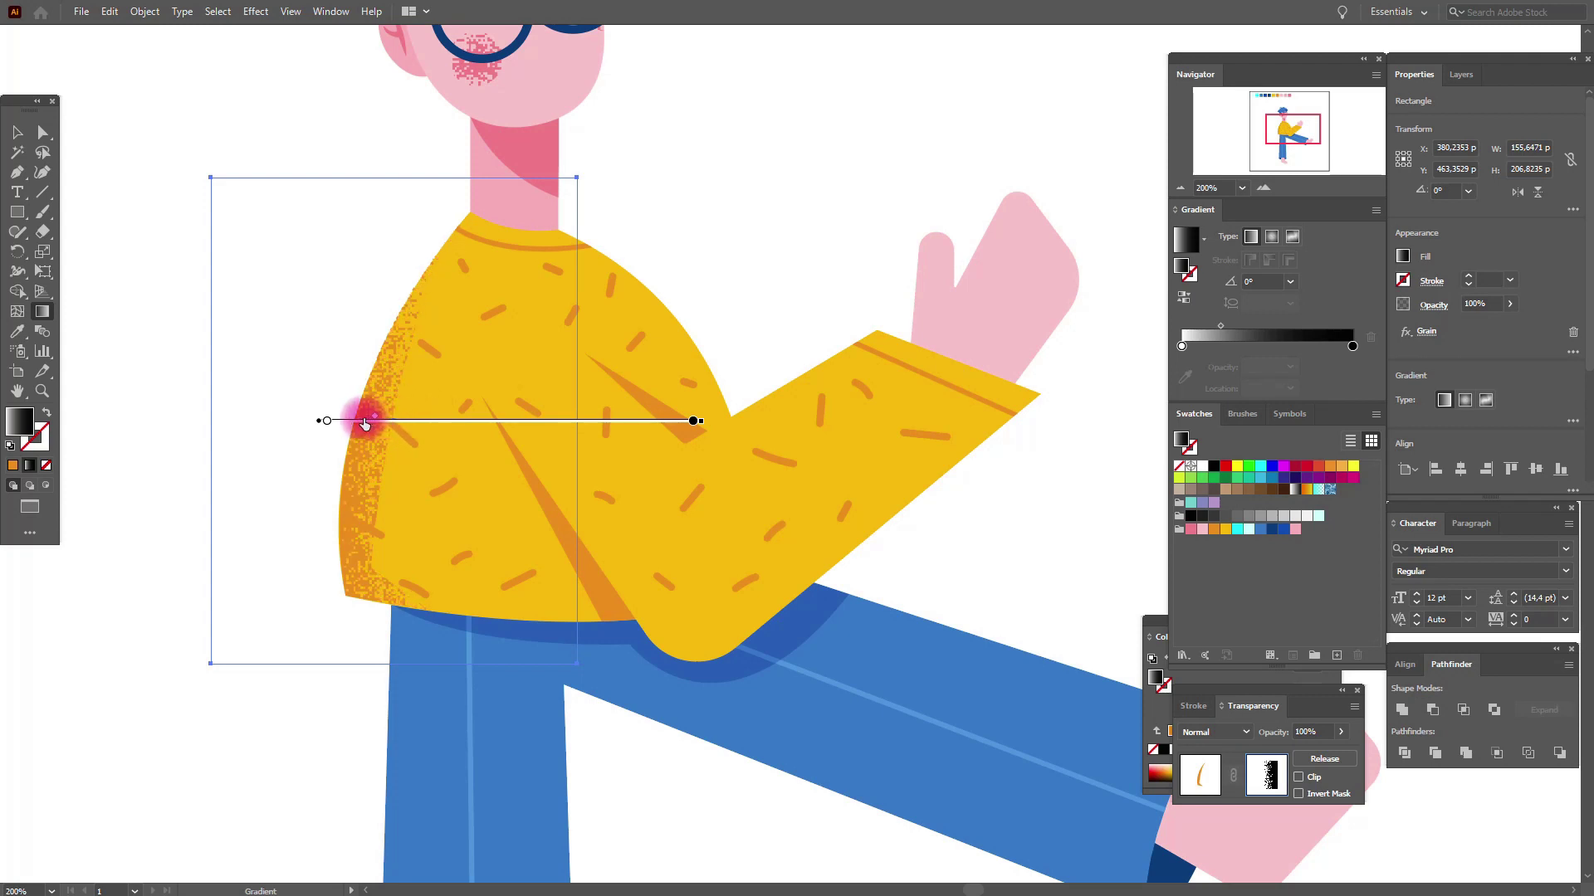
pyautogui.moveTo(354, 425); pyautogui.dragTo(369, 415)
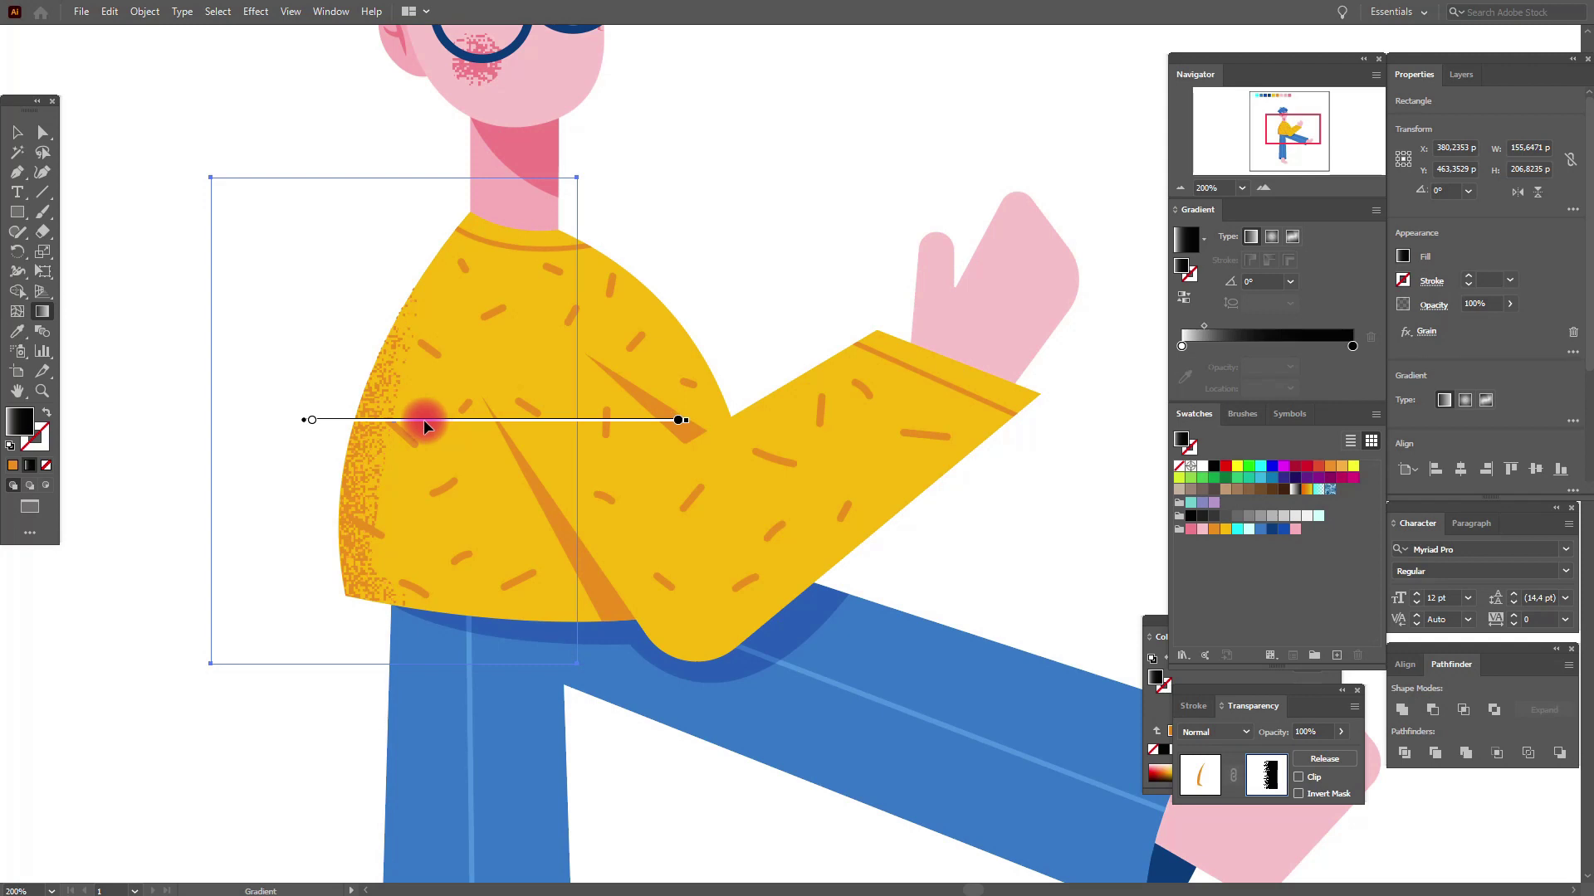
pyautogui.click(17, 132)
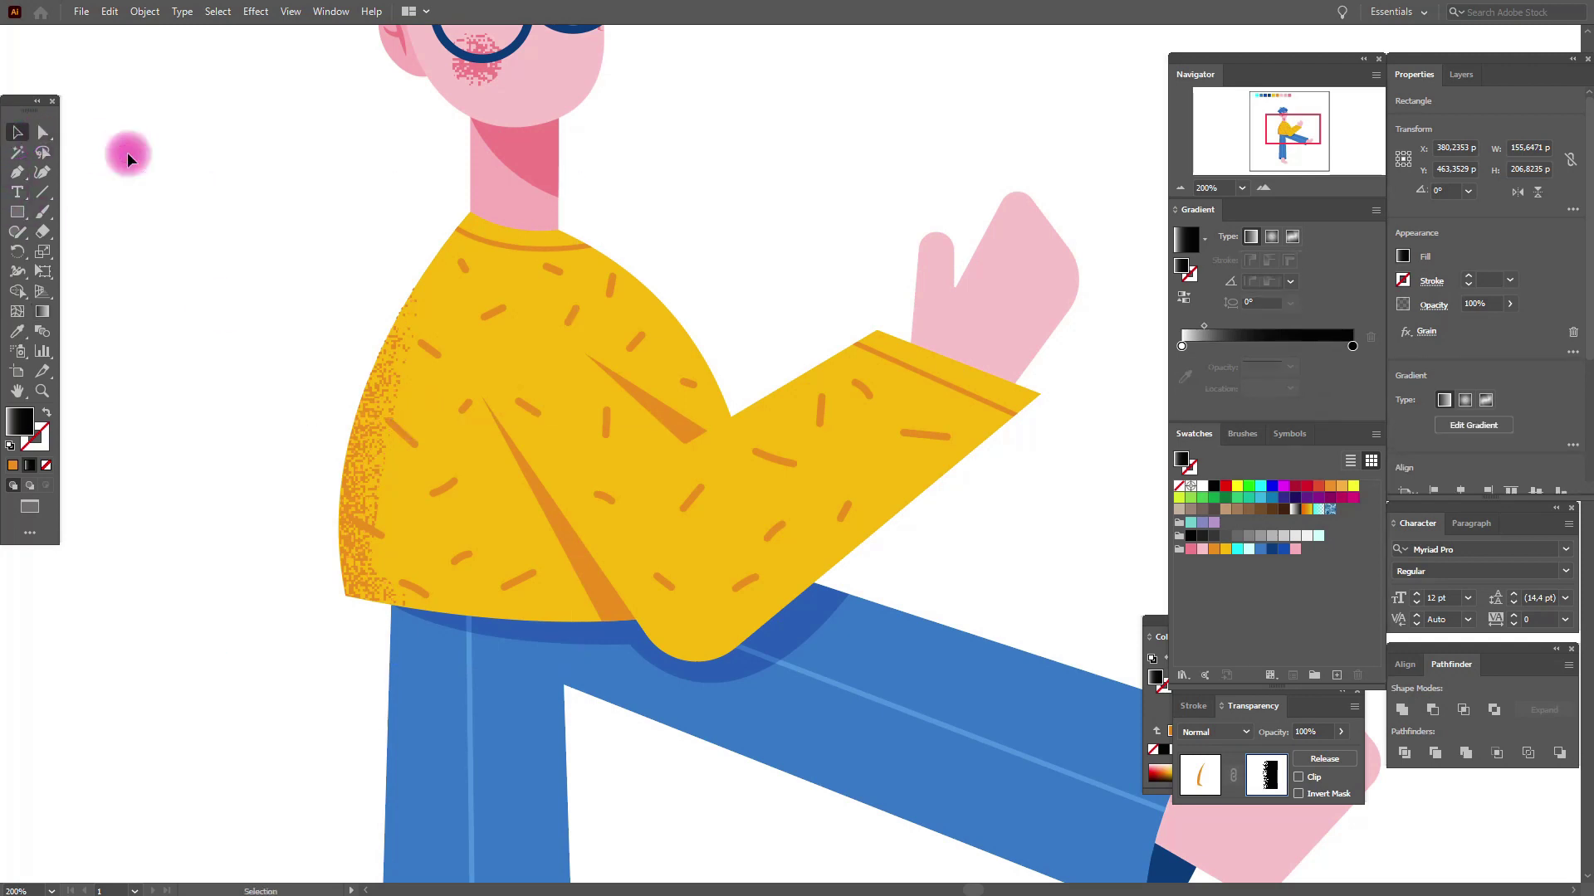
# Return to the artwork and pen an orange wedge over the sleeve cuff
pyautogui.click(199, 170)
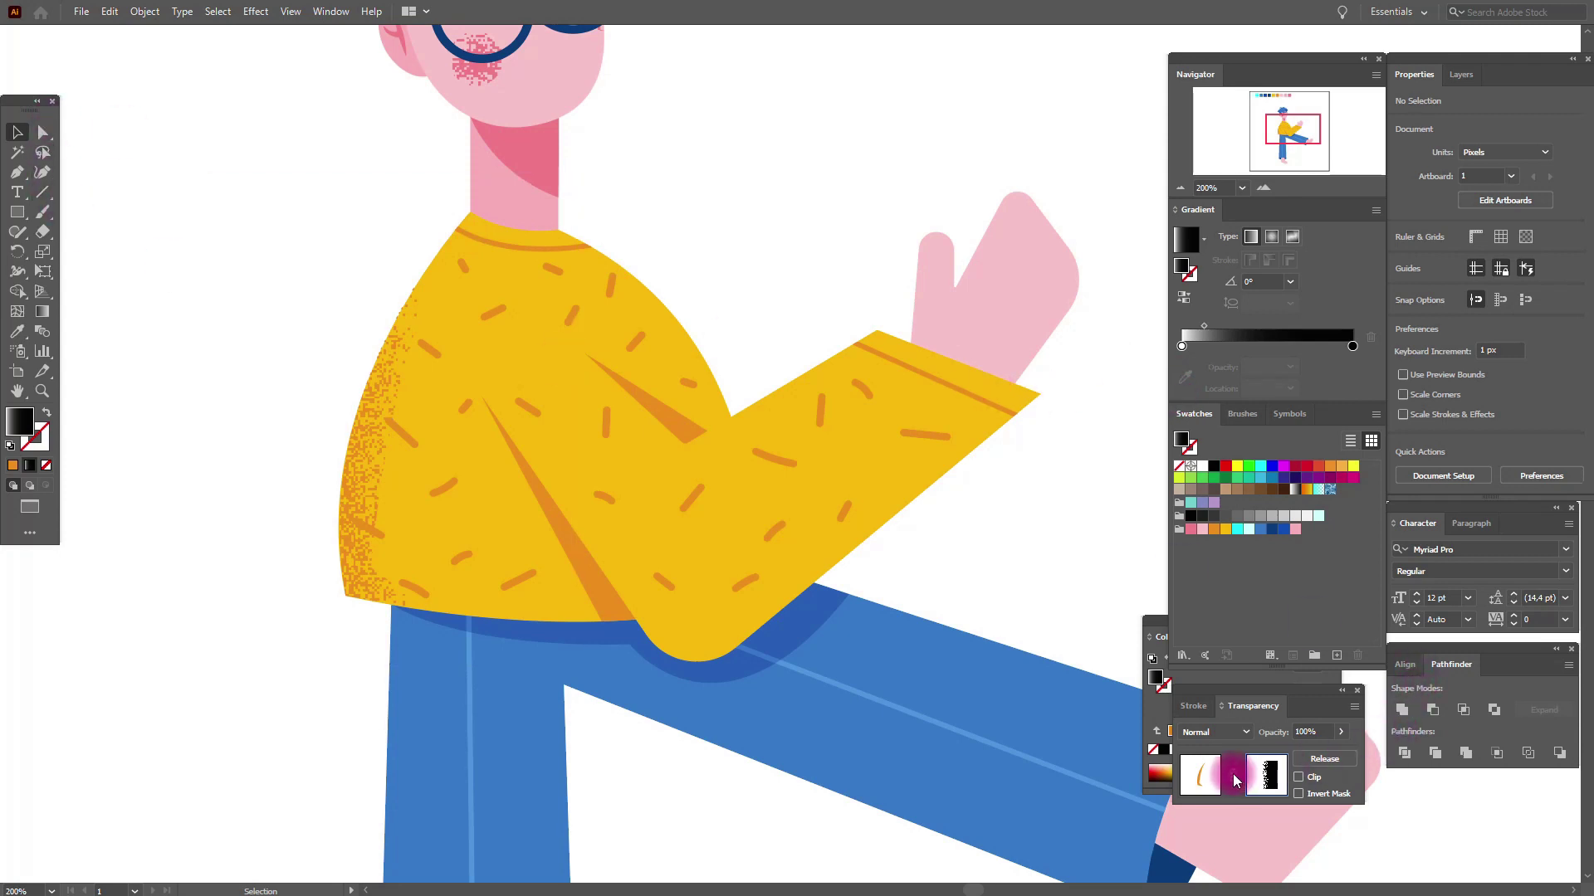
pyautogui.click(1203, 774)
pyautogui.click(17, 172)
pyautogui.click(876, 330)
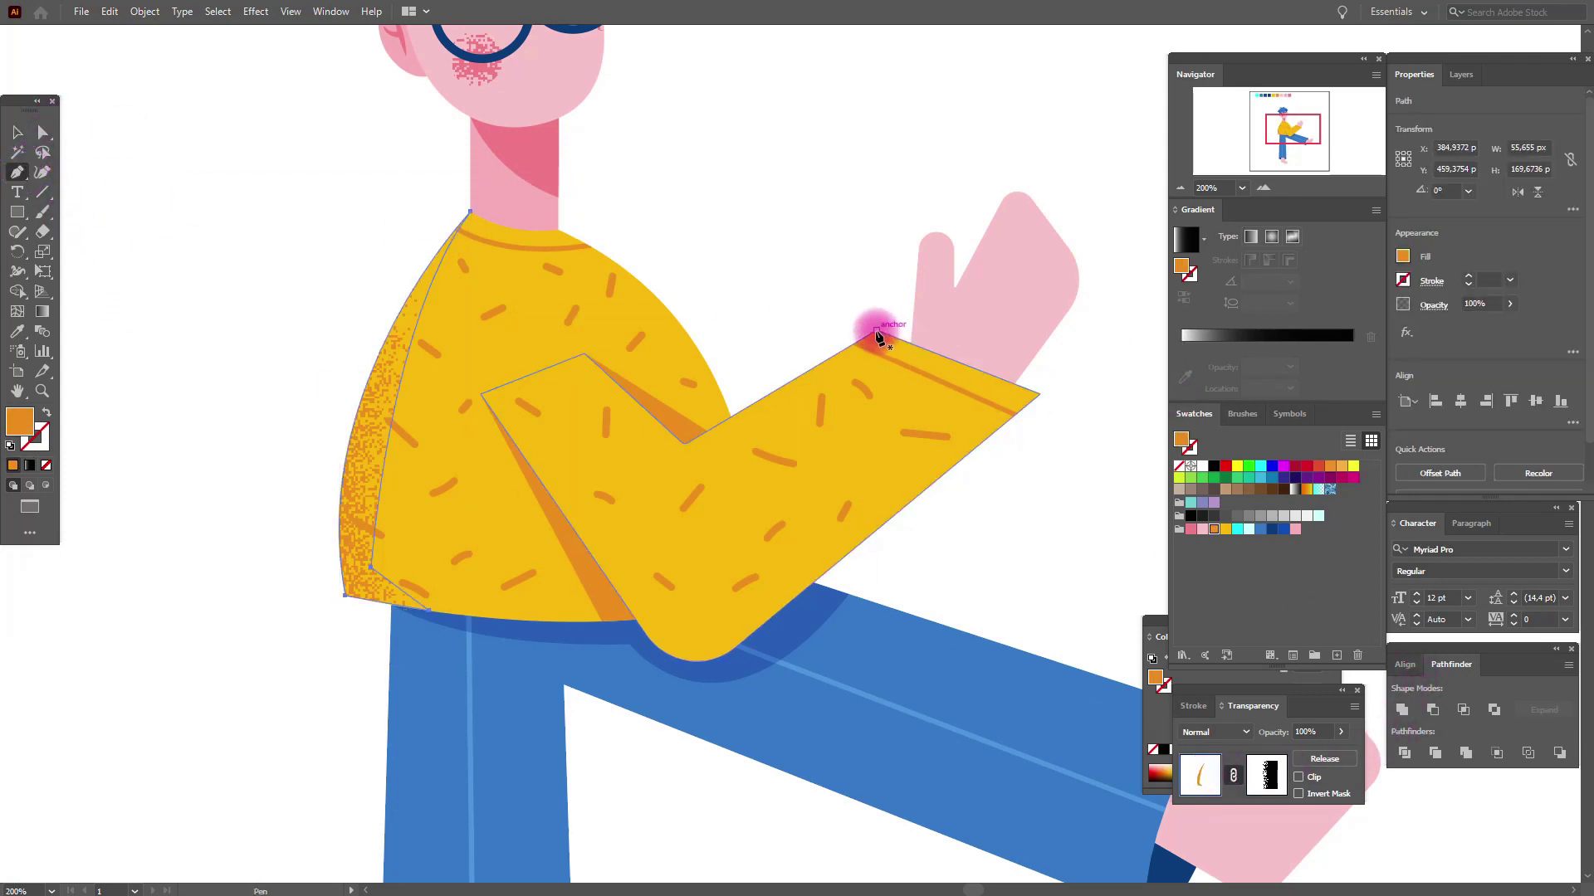
pyautogui.click(1039, 397)
pyautogui.click(889, 517)
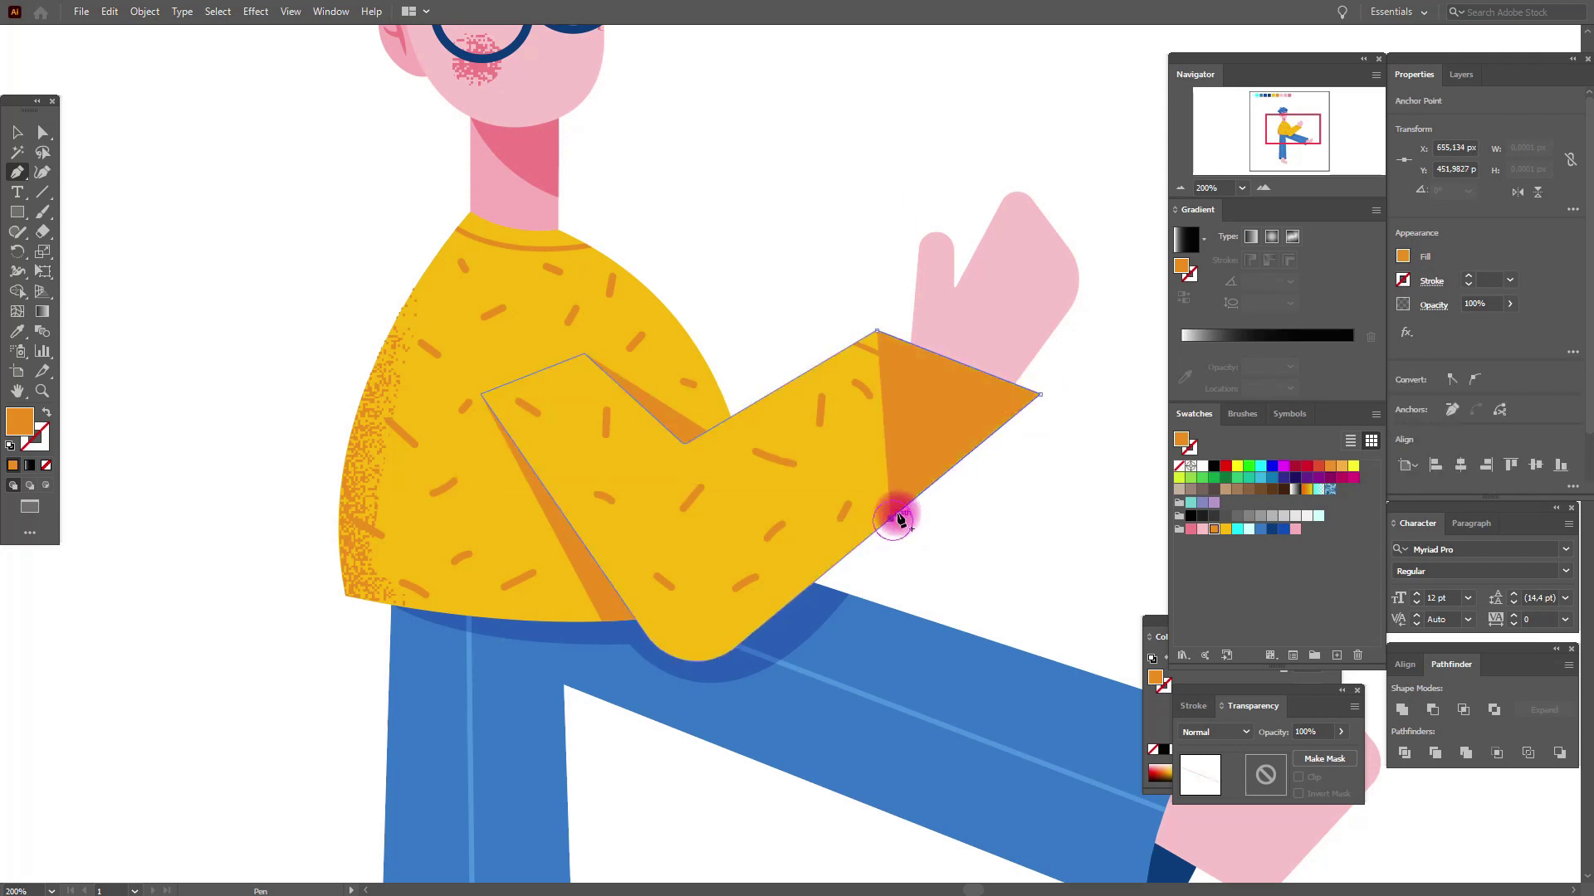
pyautogui.click(971, 409)
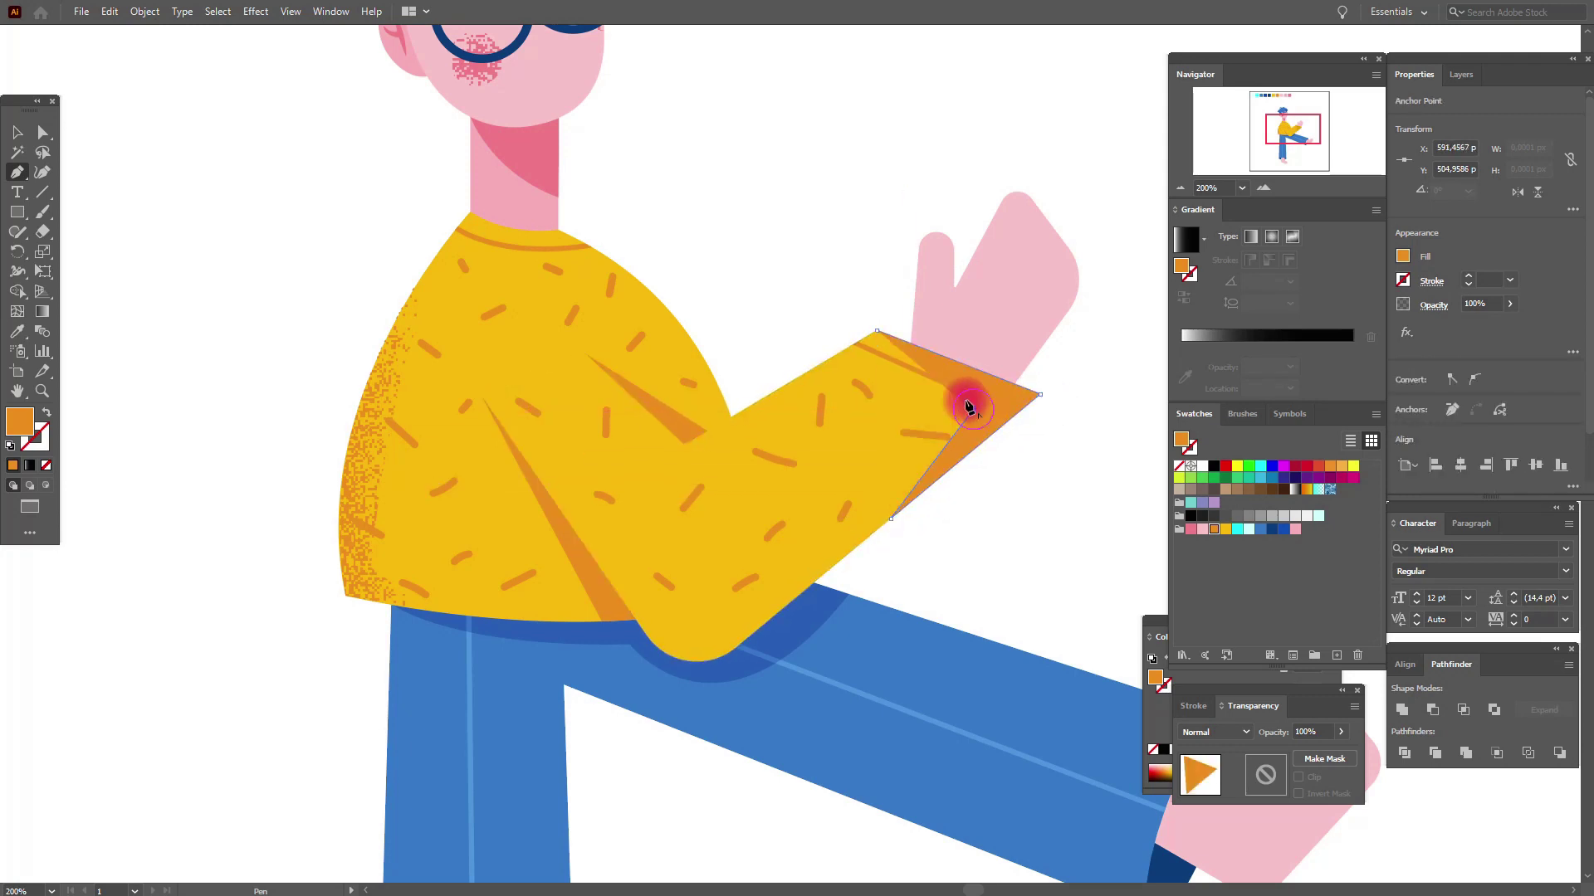
pyautogui.click(877, 332)
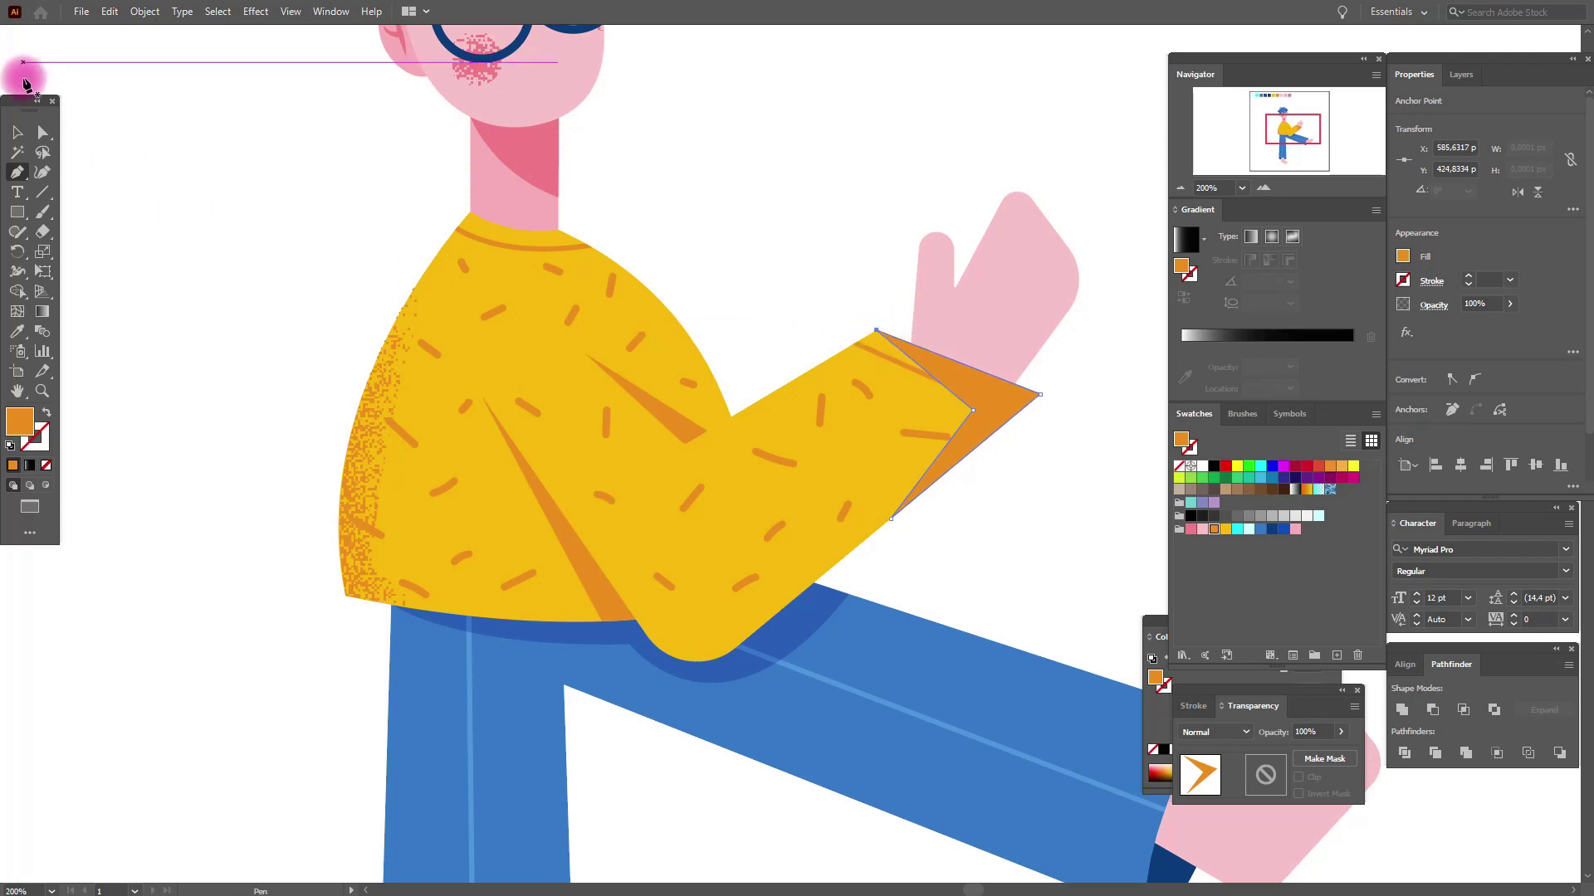
# Give the cuff wedge an unclipped opacity mask
pyautogui.click(16, 131)
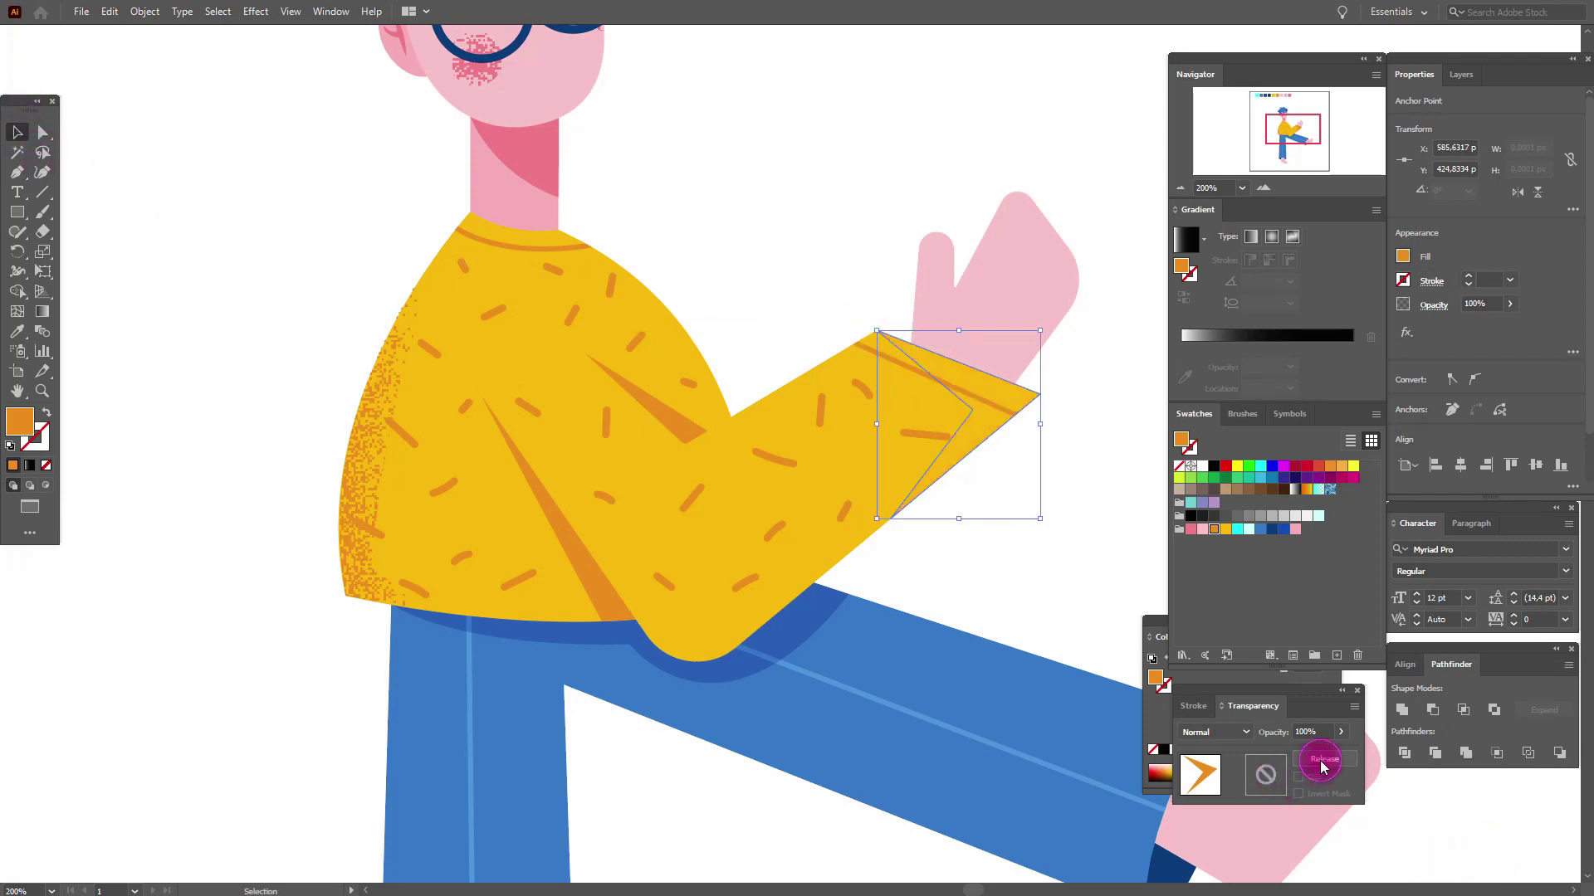
pyautogui.click(1324, 758)
pyautogui.hotkey('ctrl', 'shift', 'a')
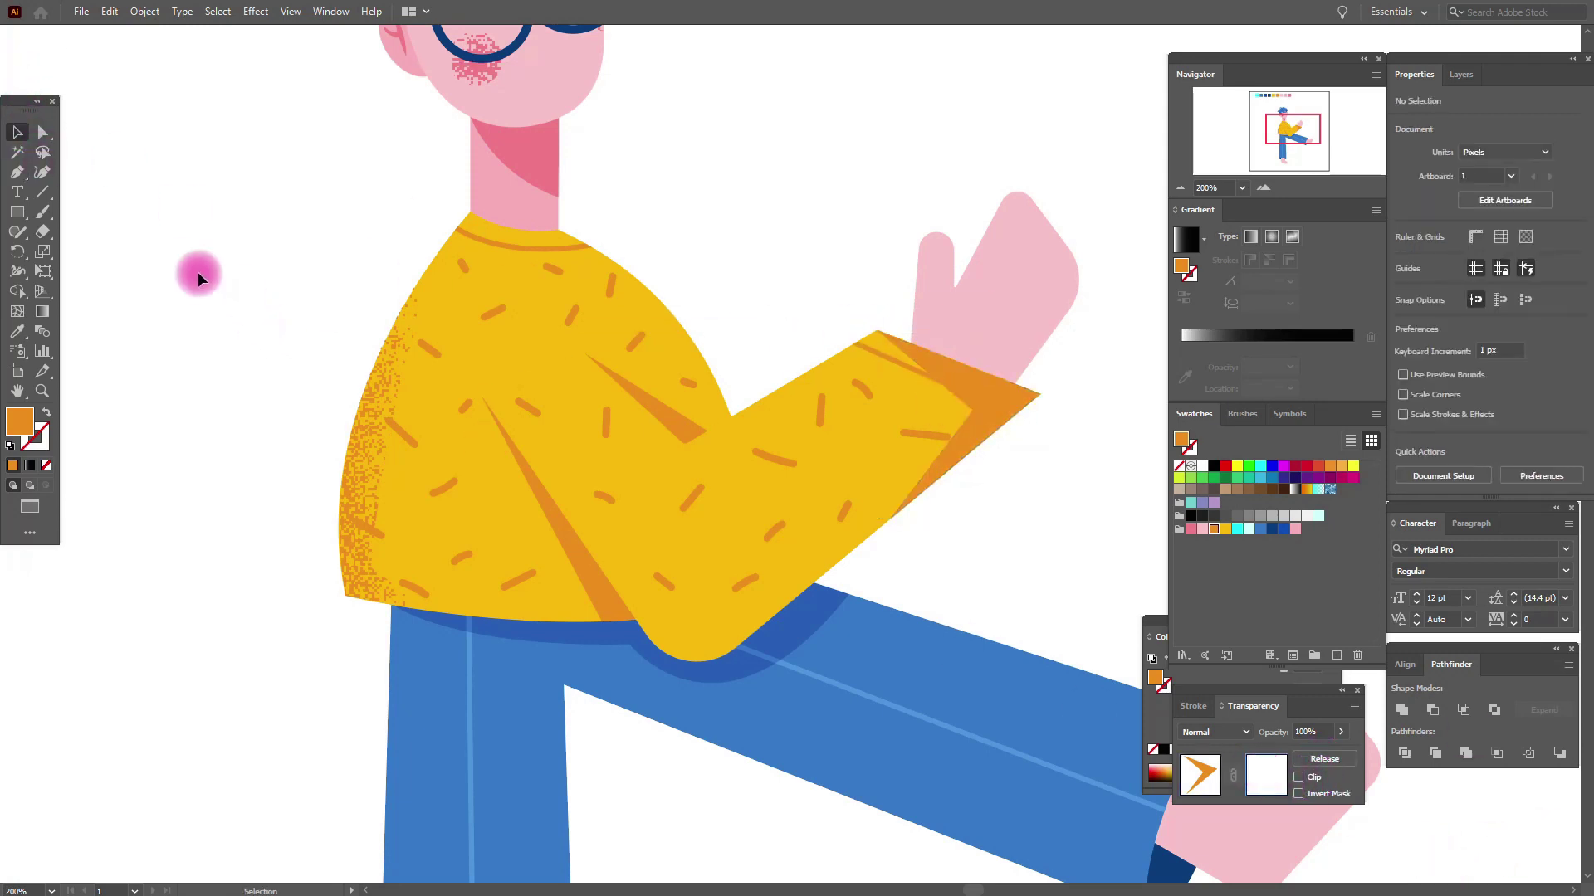
pyautogui.click(18, 214)
# Draw a black-to-white gradient rectangle in the cuff mask and apply the Grain texture
pyautogui.moveTo(836, 293); pyautogui.dragTo(1089, 537)
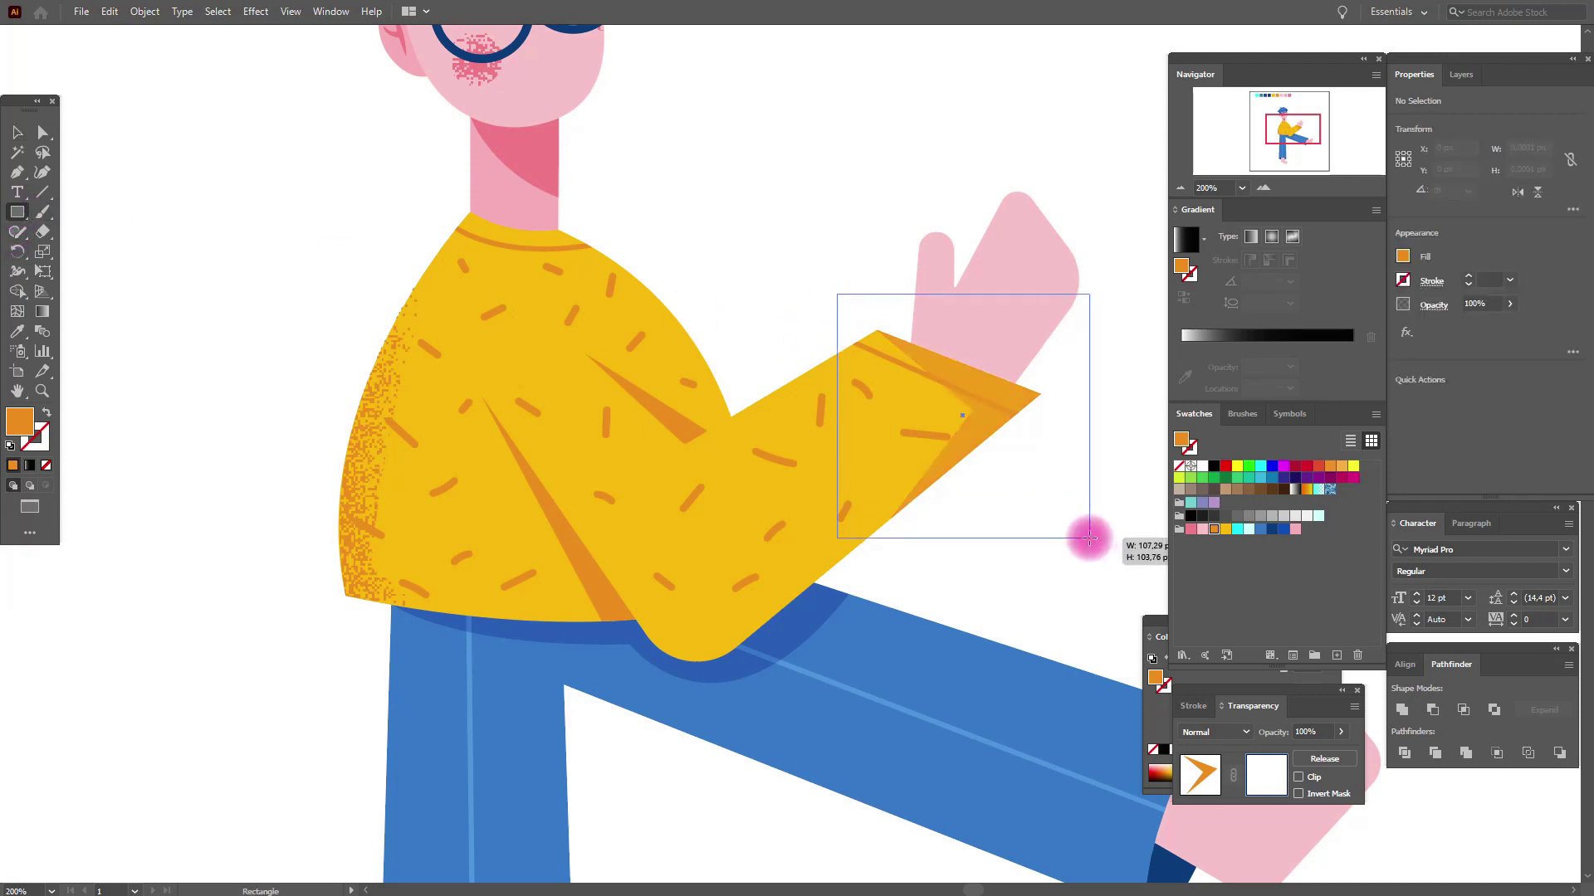
pyautogui.click(1251, 241)
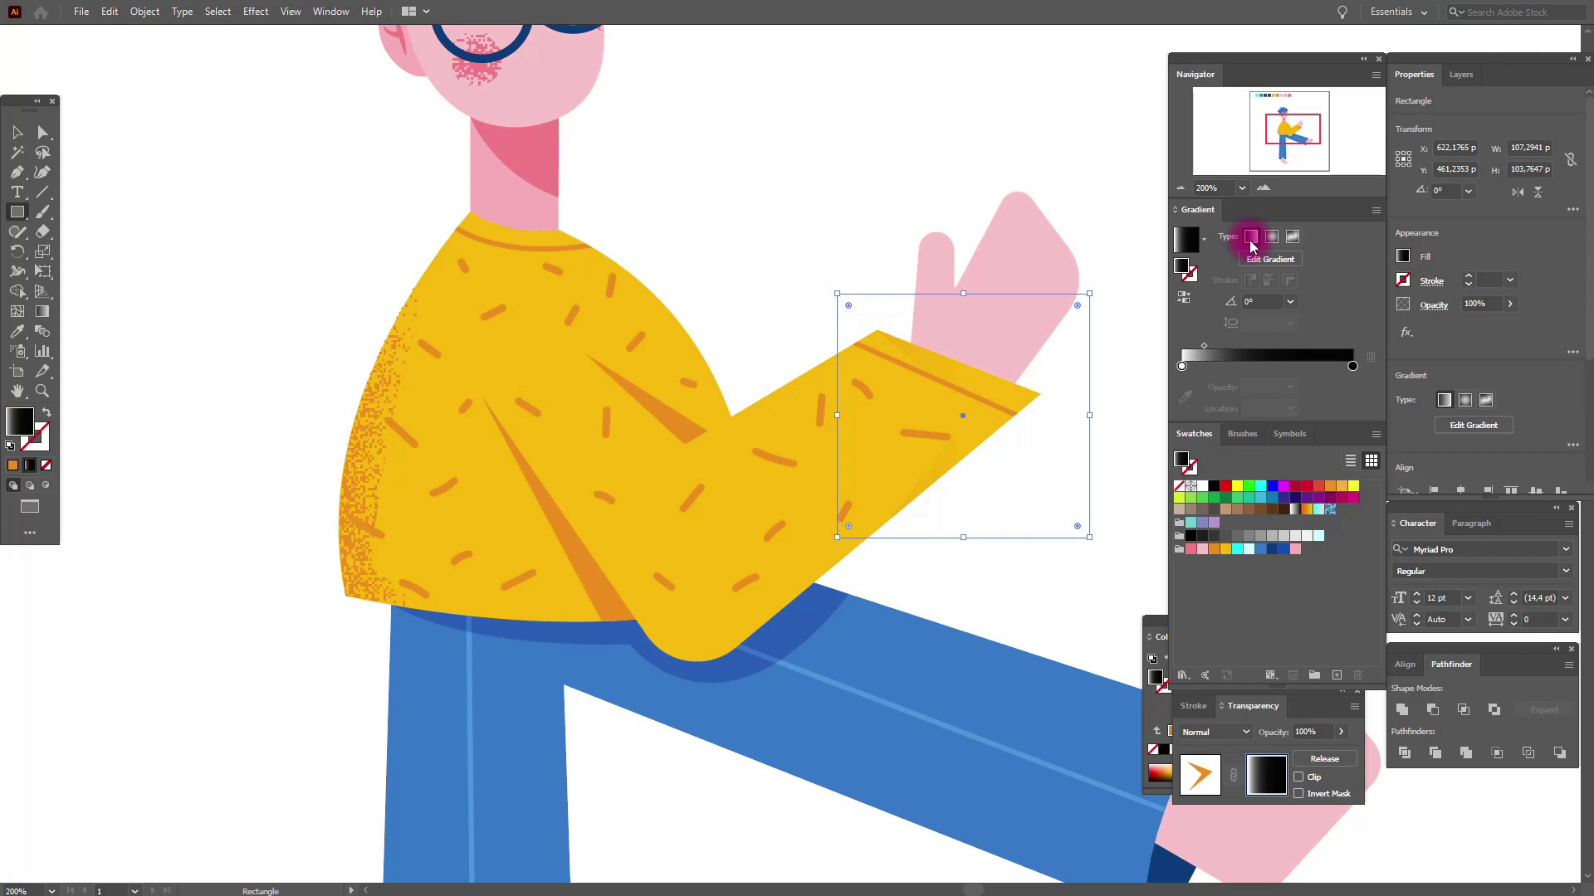
pyautogui.click(256, 11)
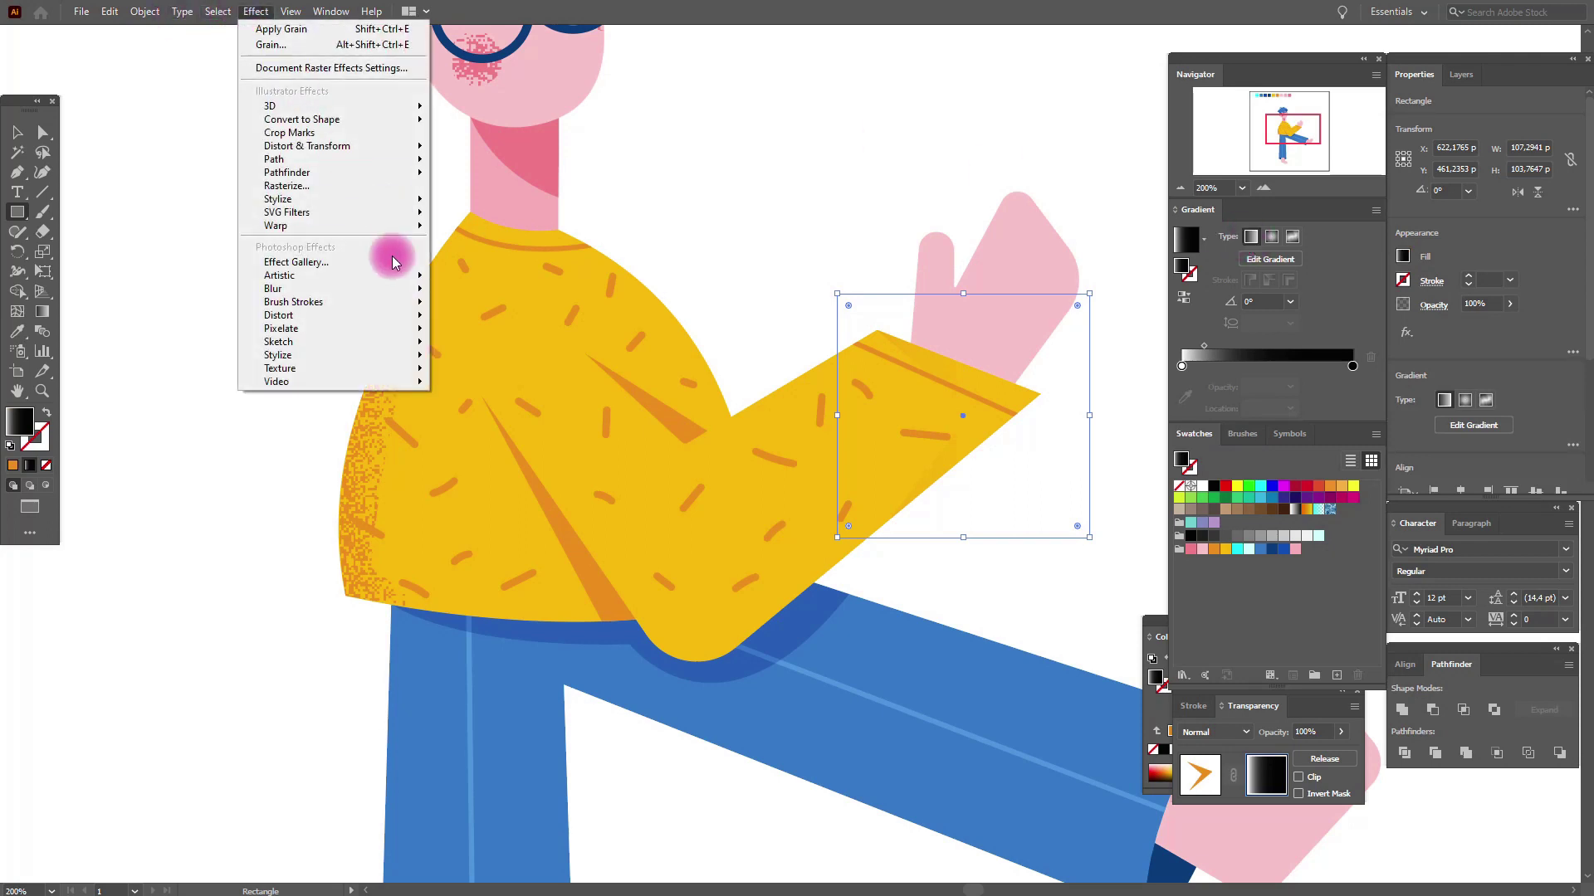
pyautogui.moveTo(281, 368)
pyautogui.click(477, 390)
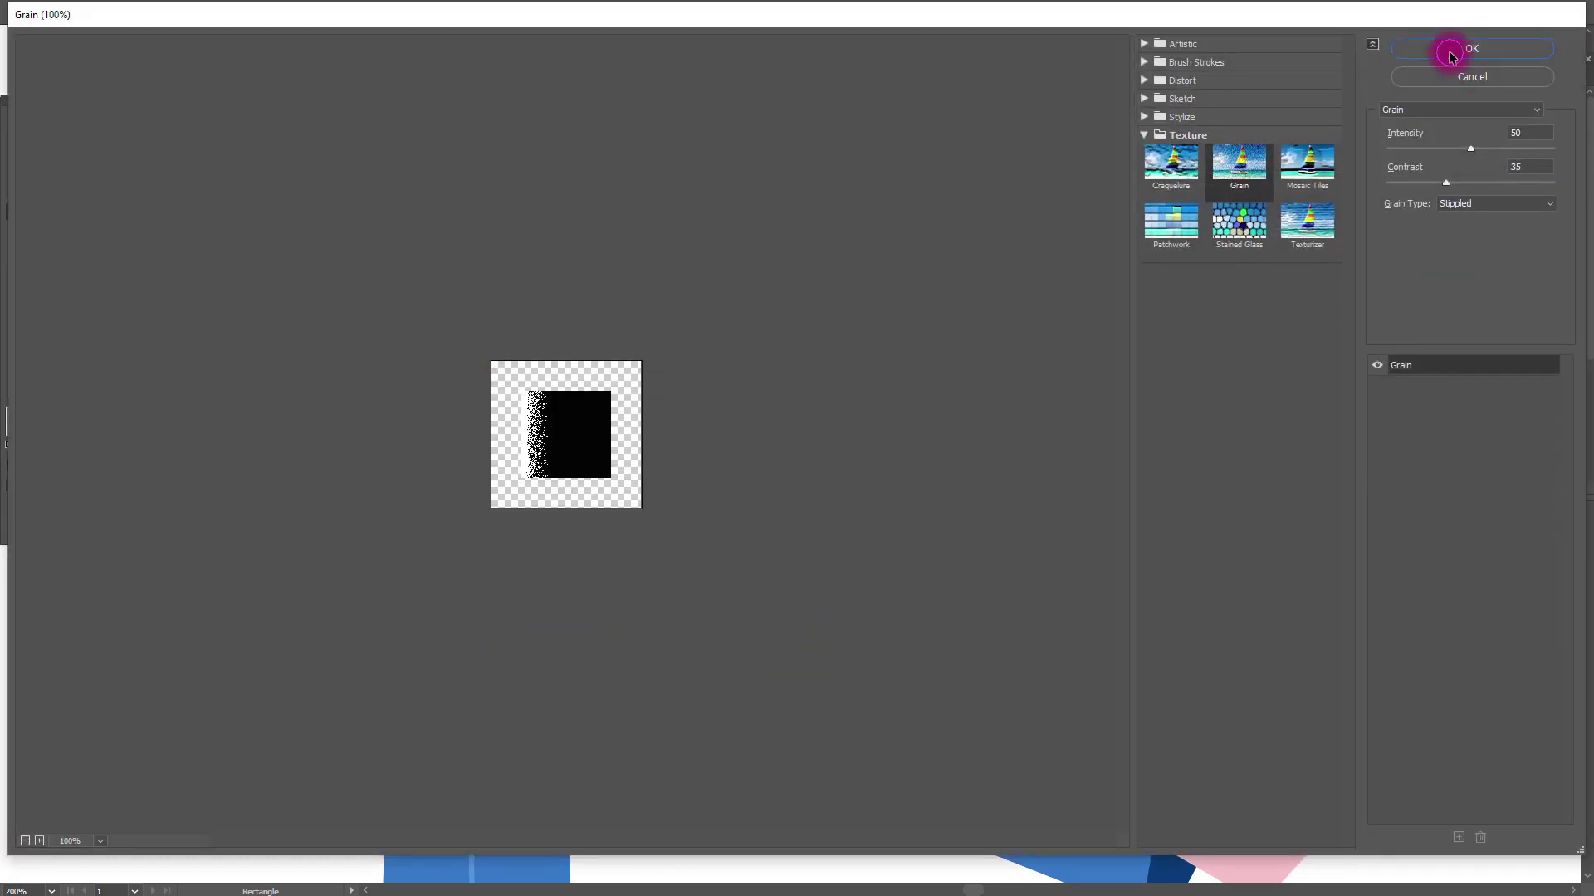
pyautogui.click(1450, 54)
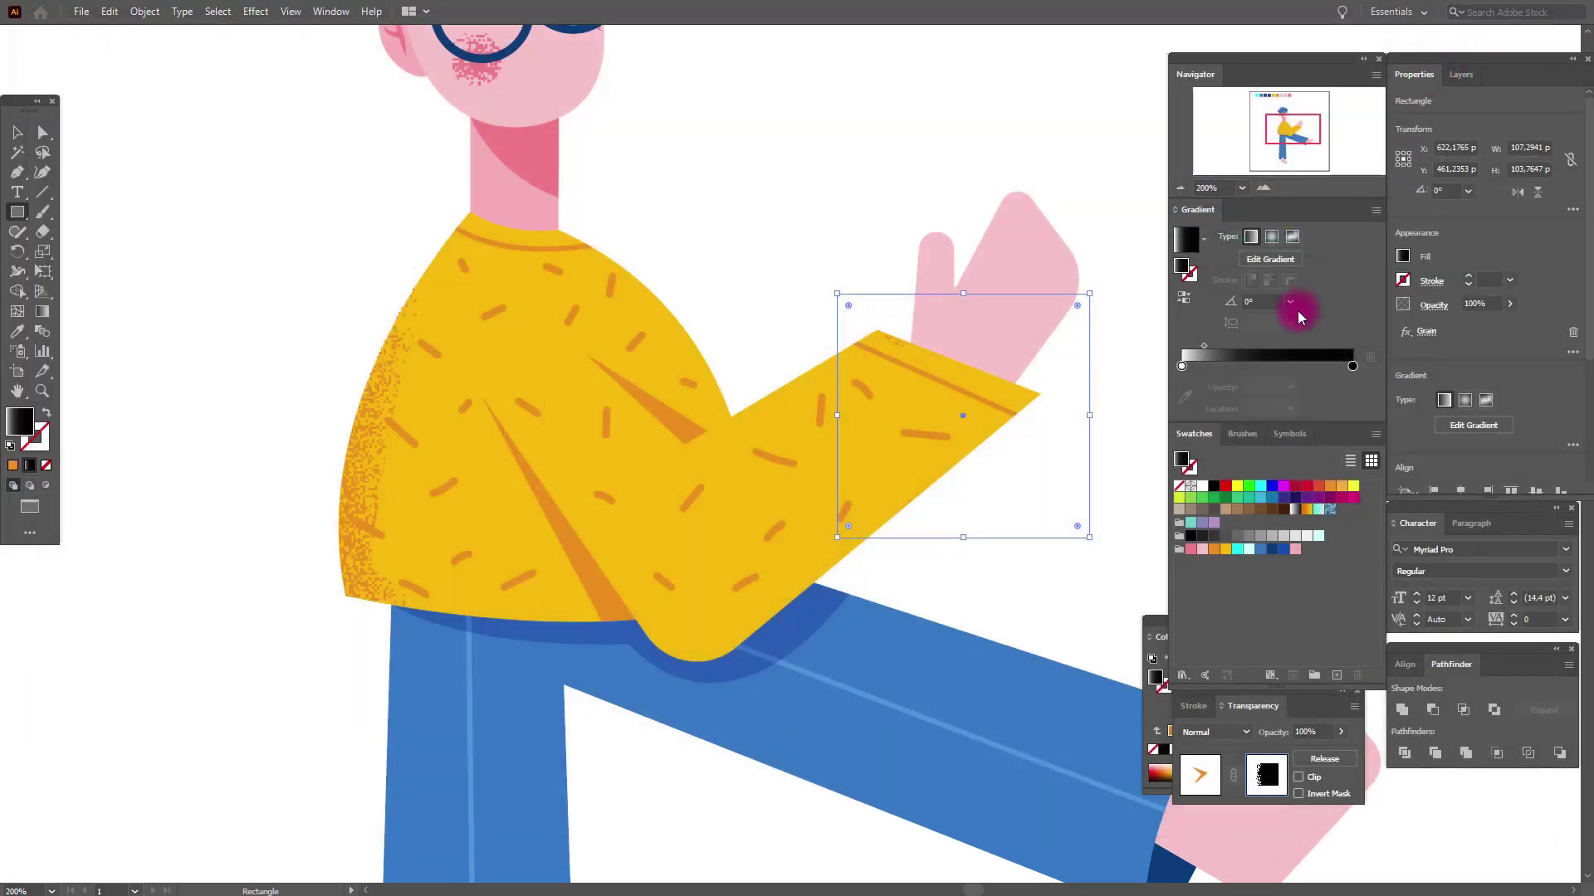
# Reverse the mask gradient, tilt it along the arm, and gather the grain at the cuff
pyautogui.click(42, 311)
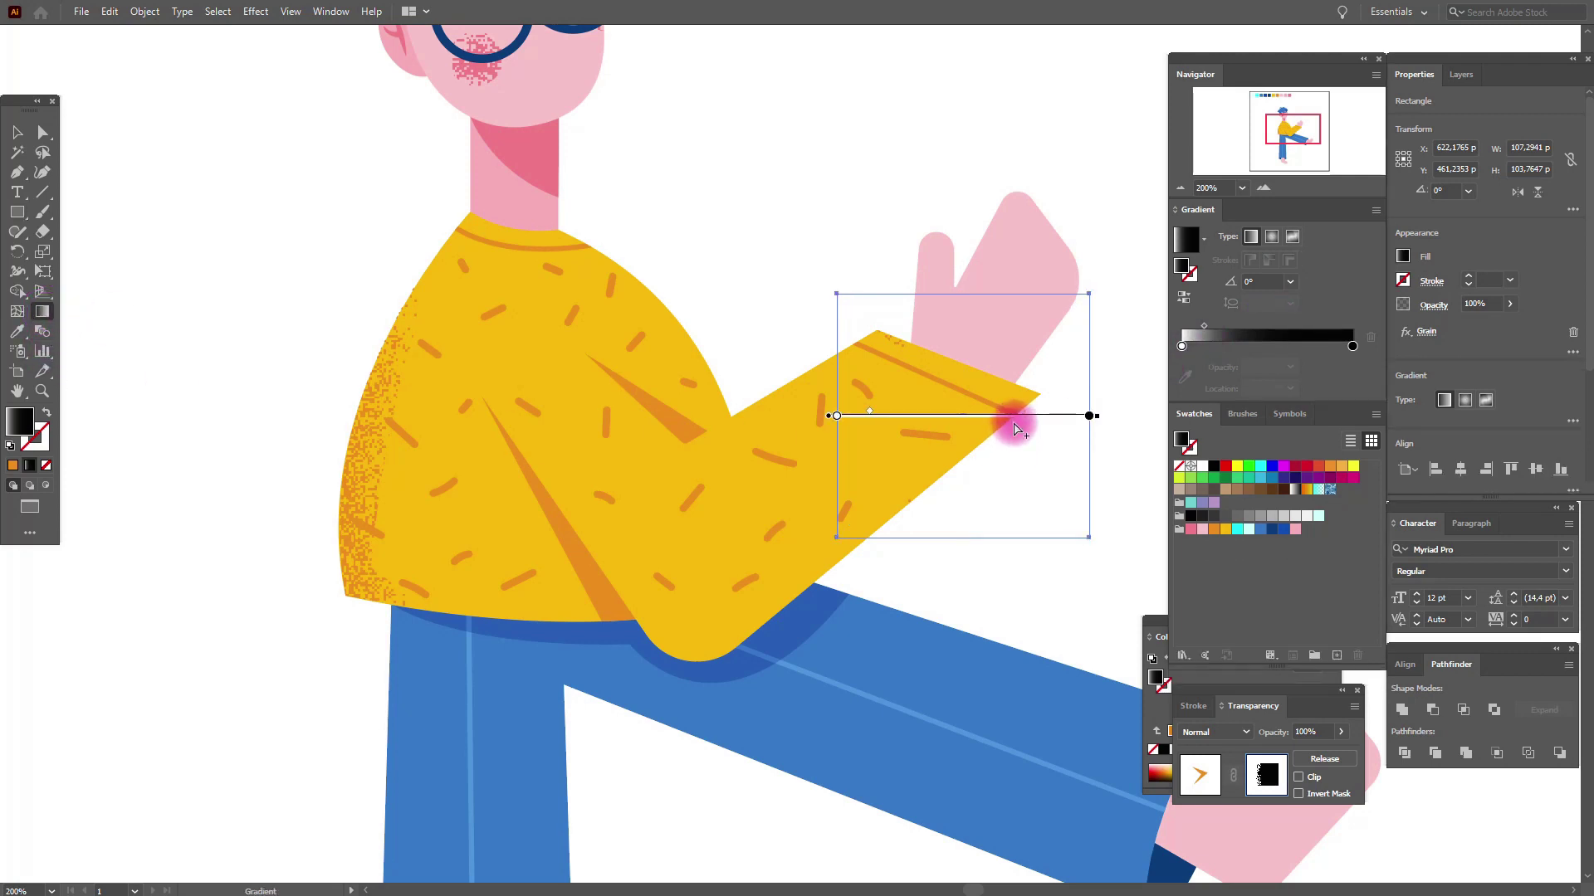
pyautogui.moveTo(1020, 421); pyautogui.dragTo(1158, 397)
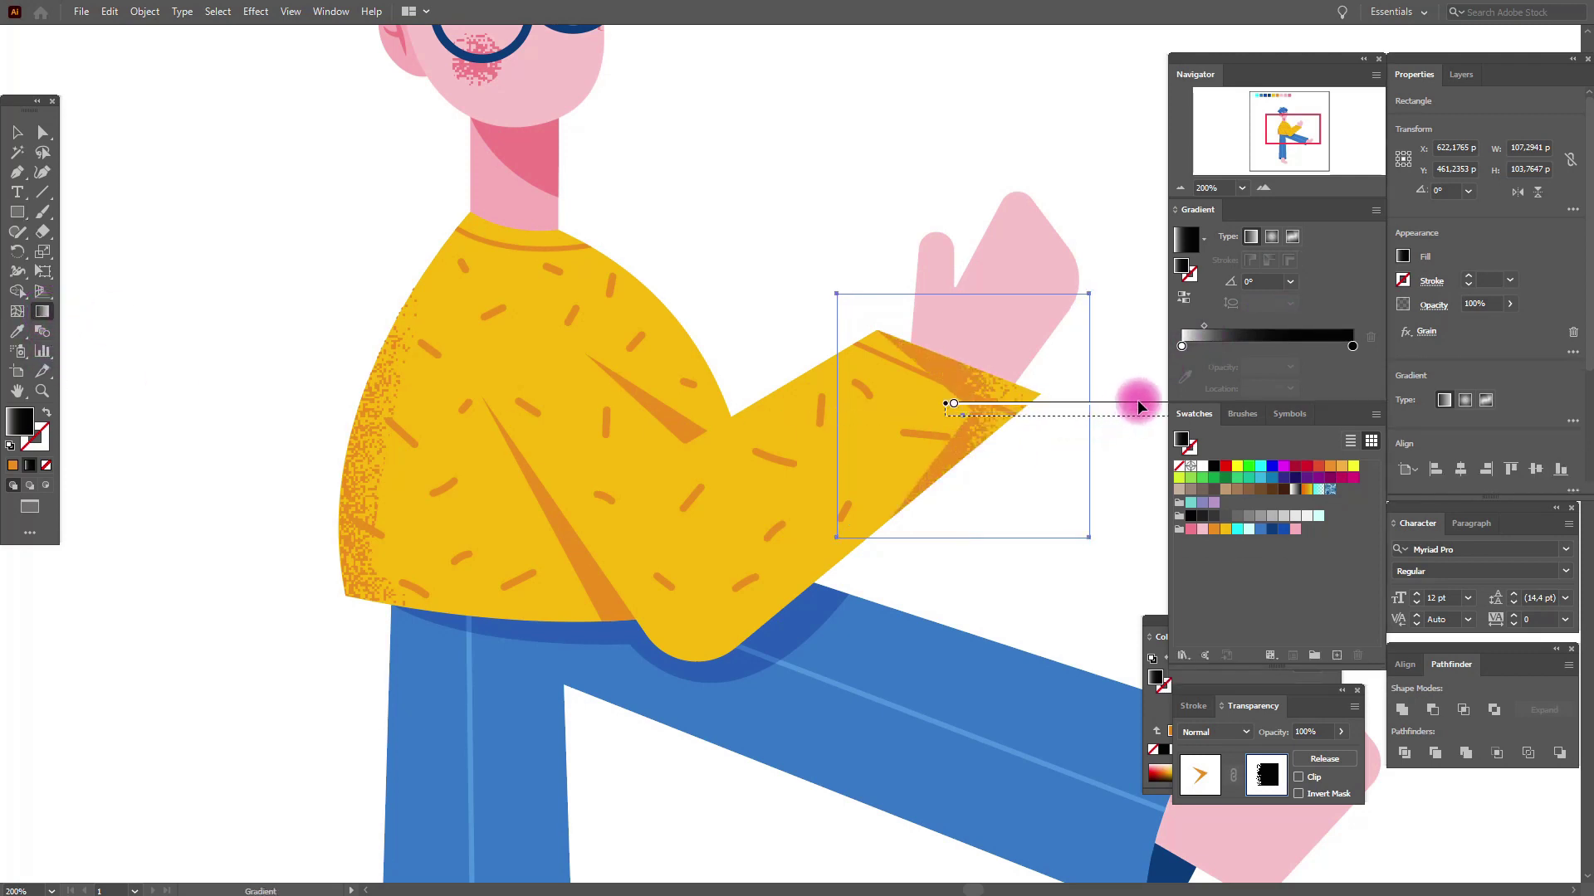
pyautogui.click(1185, 297)
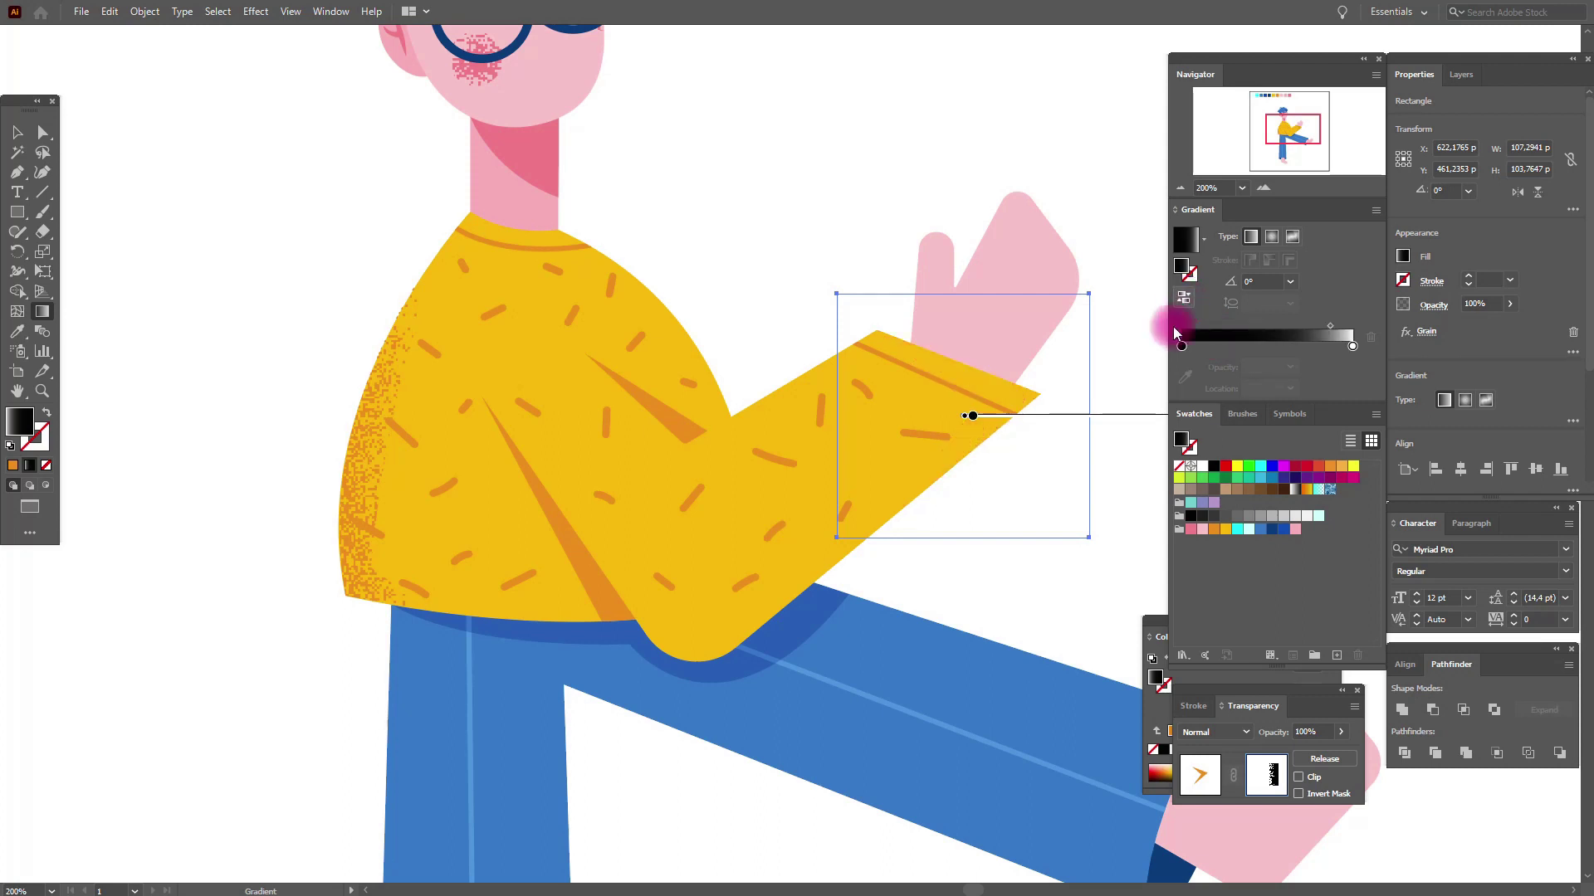
pyautogui.moveTo(1076, 415)
pyautogui.mouseDown()
pyautogui.moveTo(931, 415)
pyautogui.moveTo(842, 450)
pyautogui.moveTo(879, 462)
pyautogui.moveTo(885, 444)
pyautogui.moveTo(887, 460)
pyautogui.moveTo(878, 419)
pyautogui.mouseUp()
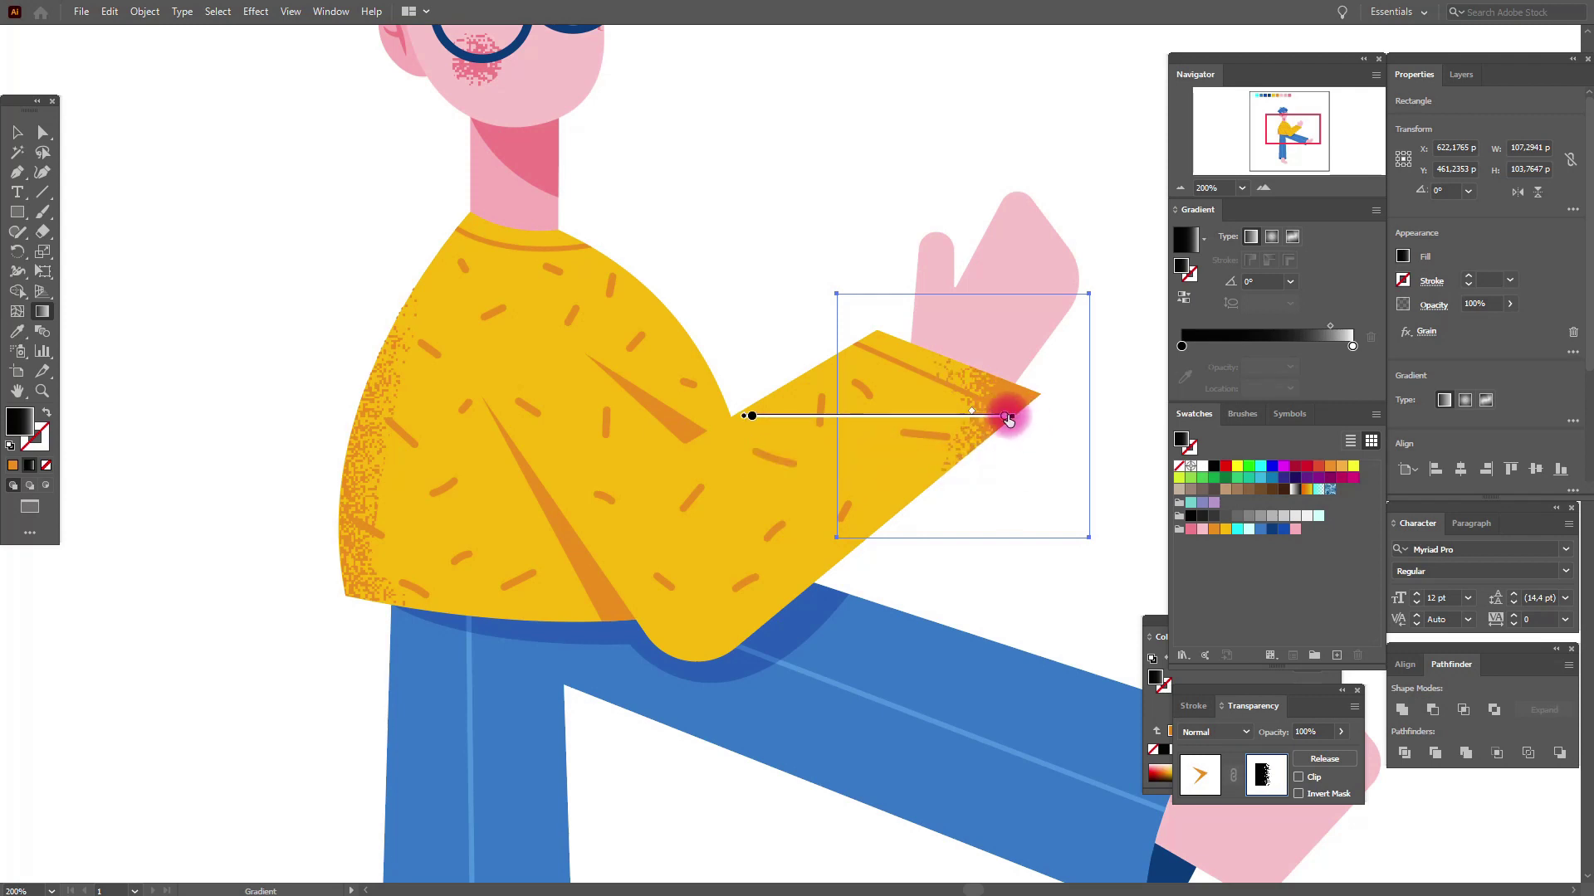
pyautogui.moveTo(1018, 417); pyautogui.dragTo(1007, 349)
pyautogui.moveTo(899, 376); pyautogui.dragTo(919, 432)
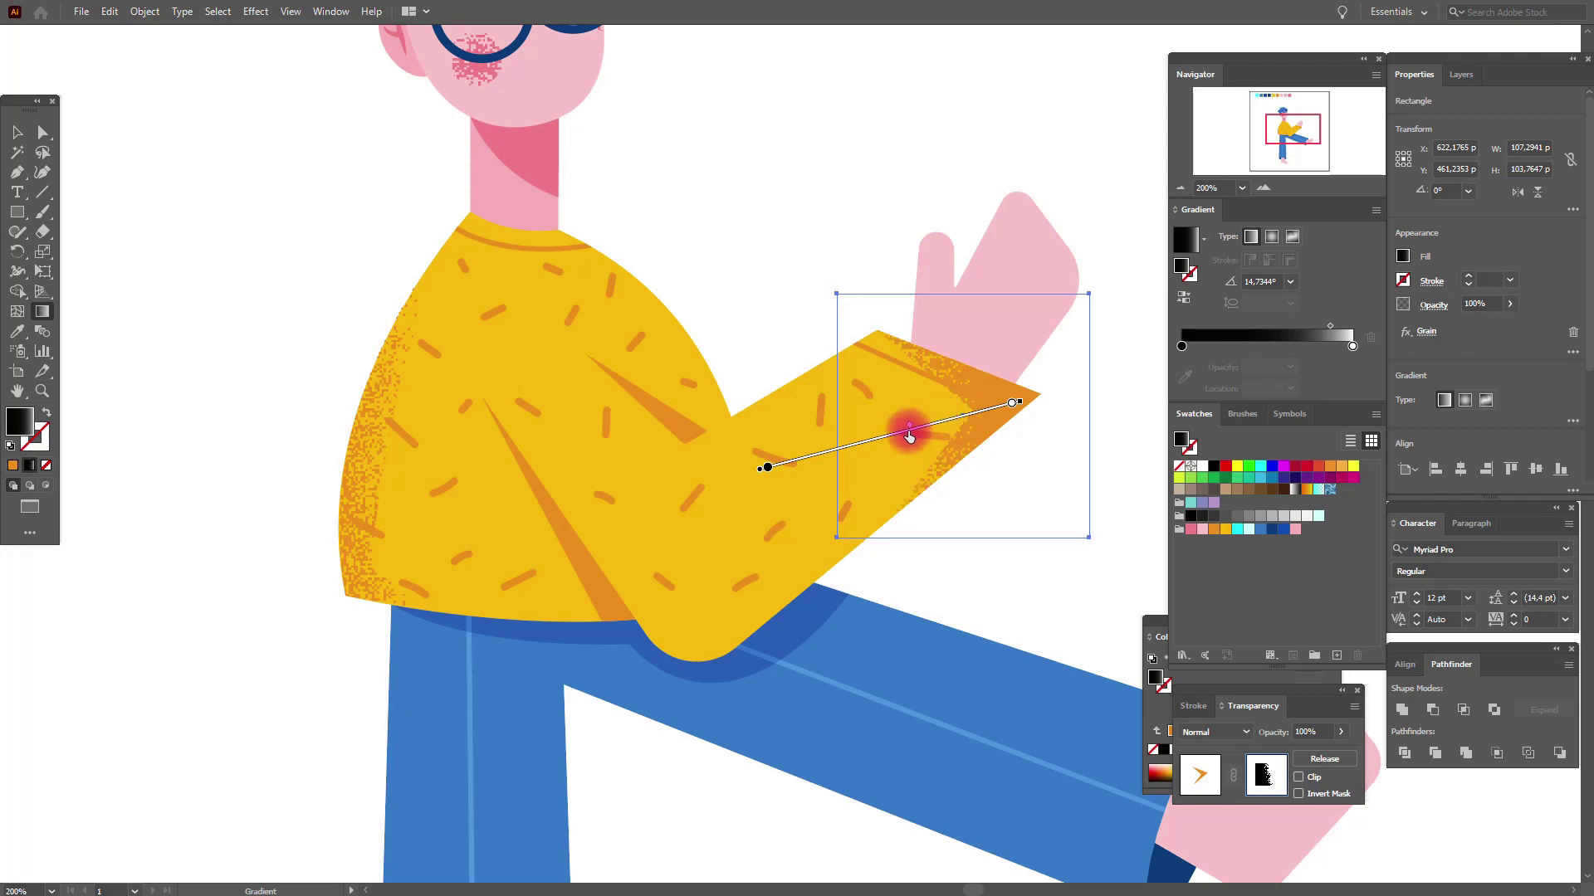
pyautogui.moveTo(880, 446); pyautogui.dragTo(1018, 407)
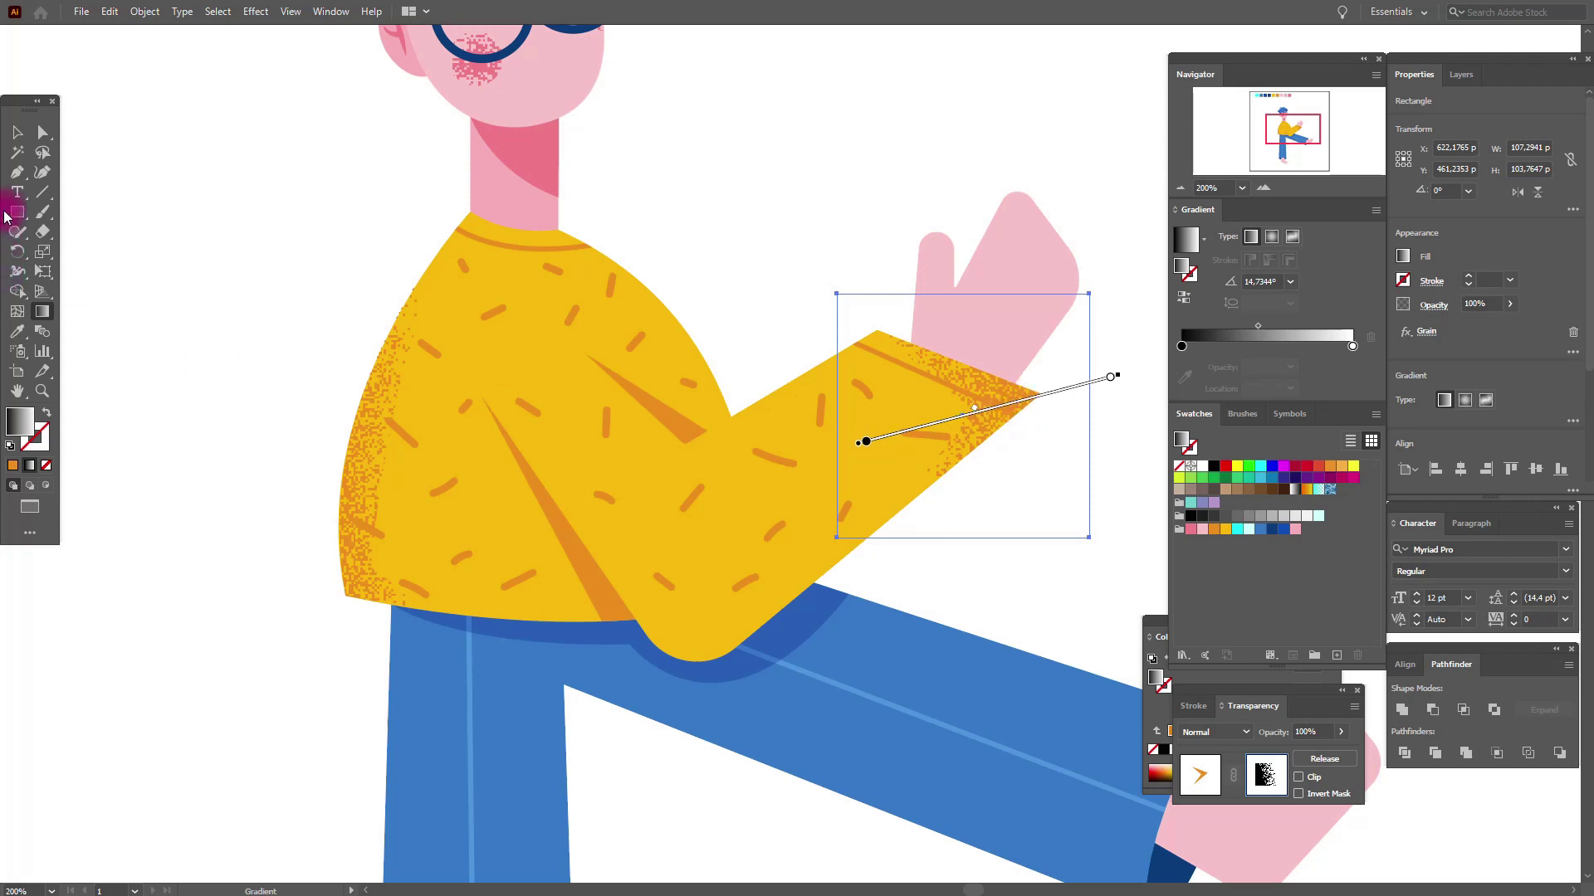
pyautogui.click(18, 135)
pyautogui.click(187, 171)
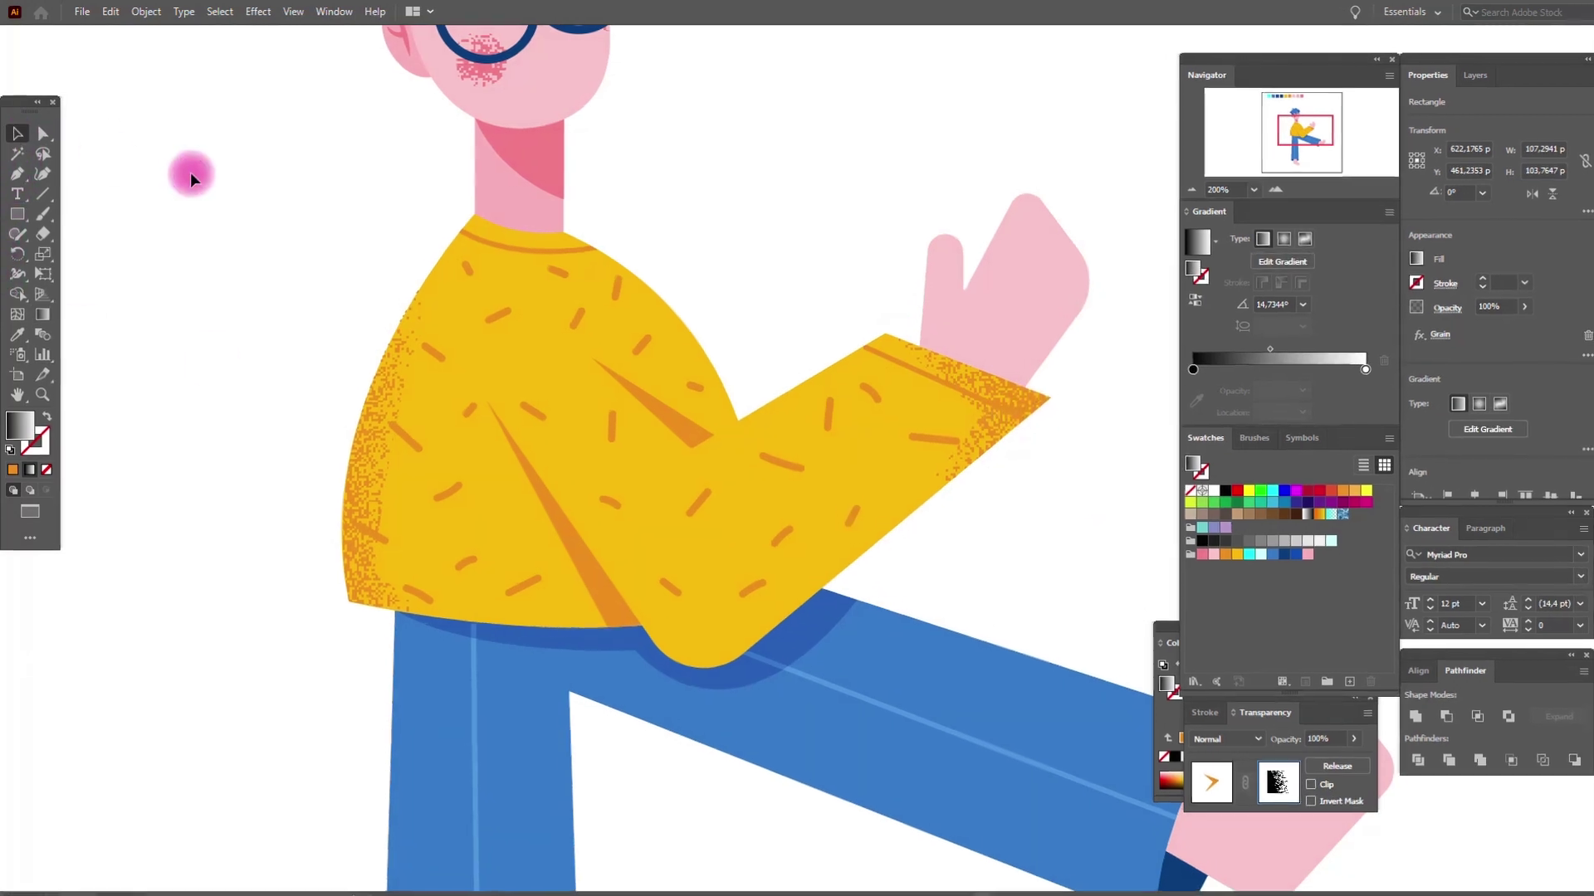
# Zoom in on the hem and start a Pen path curving along the shirt's bottom edge
pyautogui.hotkey('ctrl', '+')
pyautogui.hotkey('ctrl', '+')
pyautogui.hotkey('ctrl', '+')
pyautogui.click(17, 172)
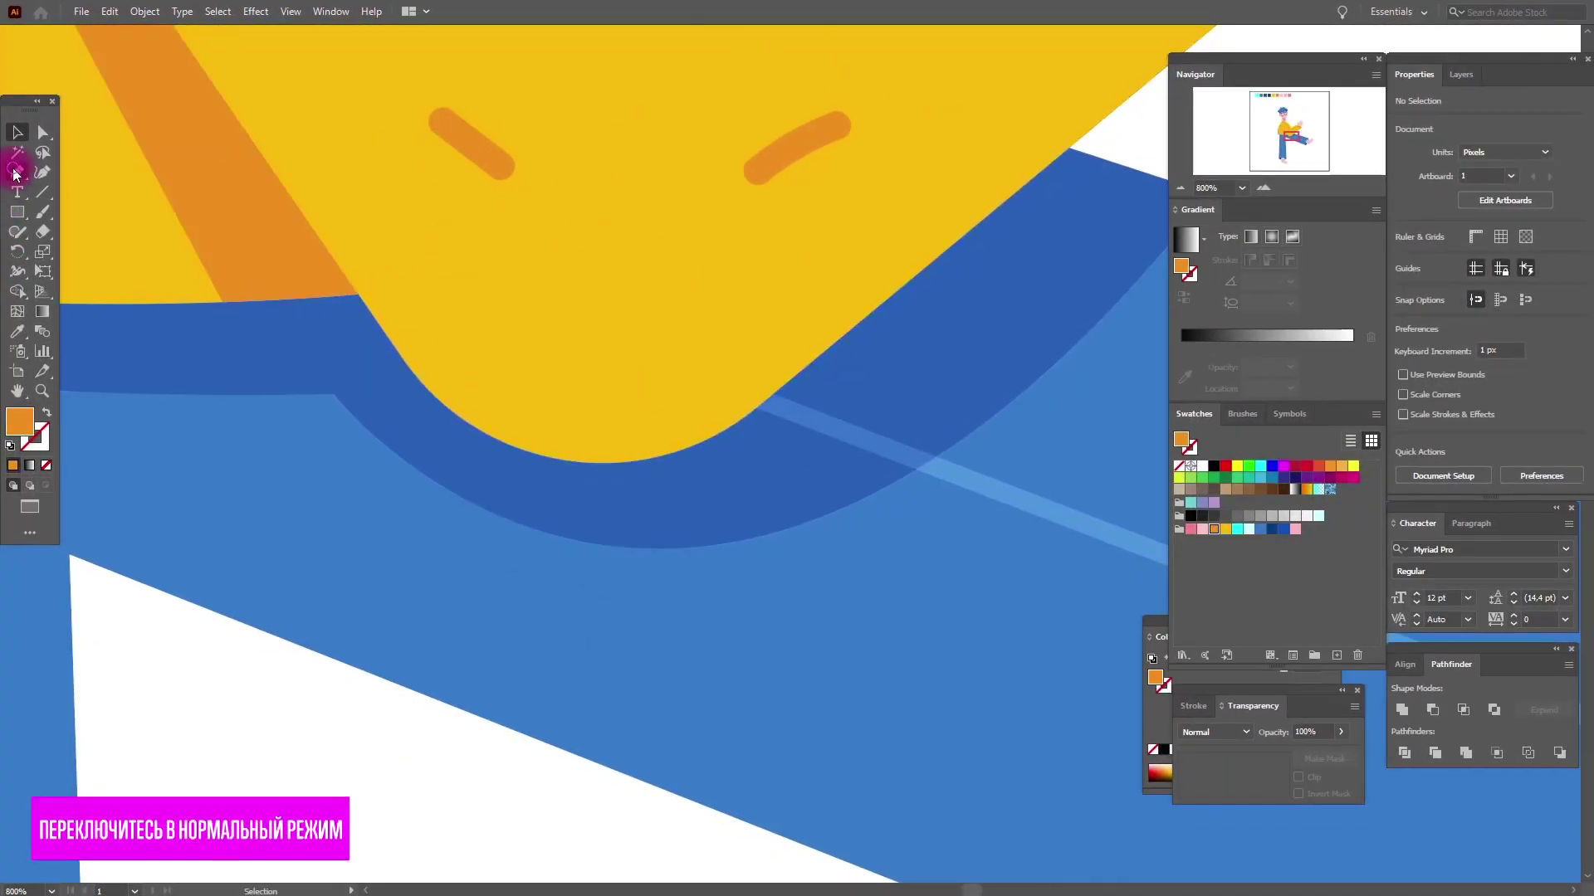
pyautogui.click(369, 309)
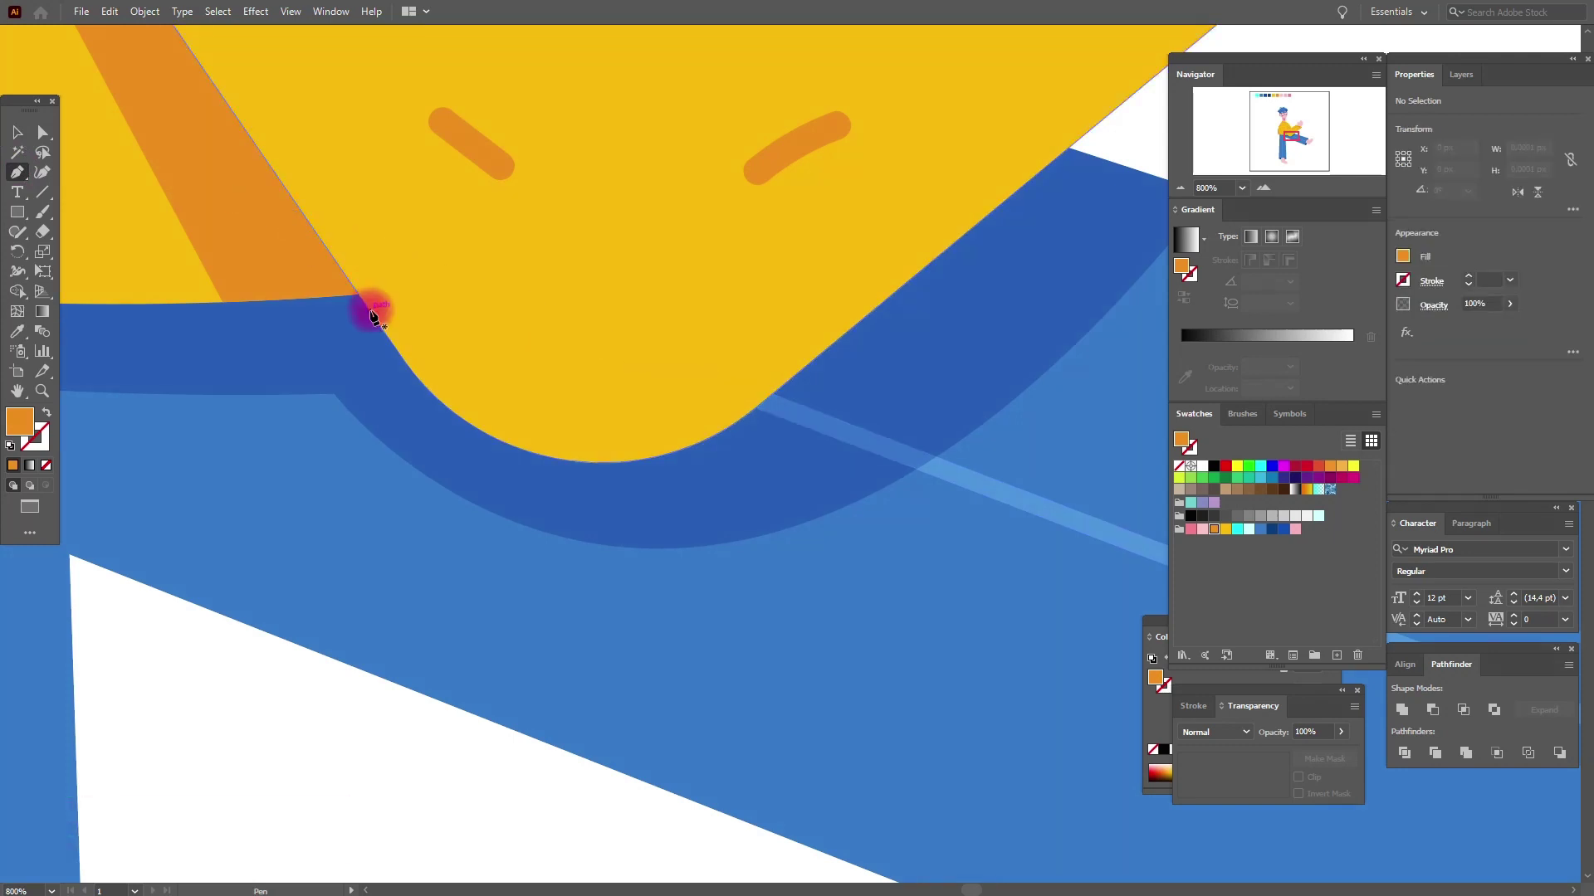
pyautogui.moveTo(594, 460); pyautogui.dragTo(680, 475)
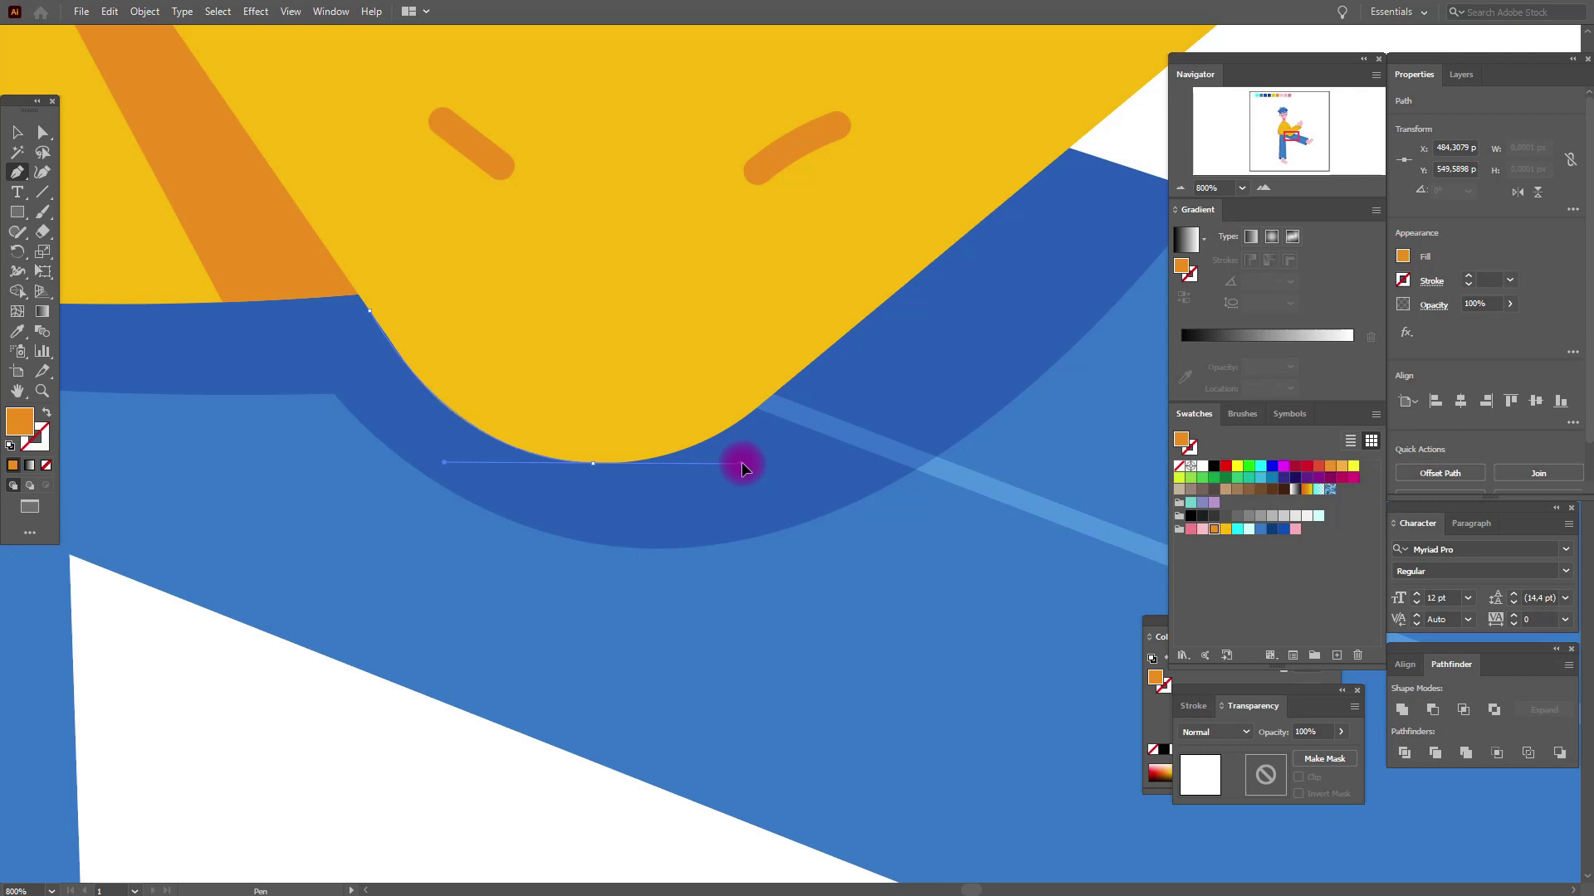
pyautogui.click(594, 463)
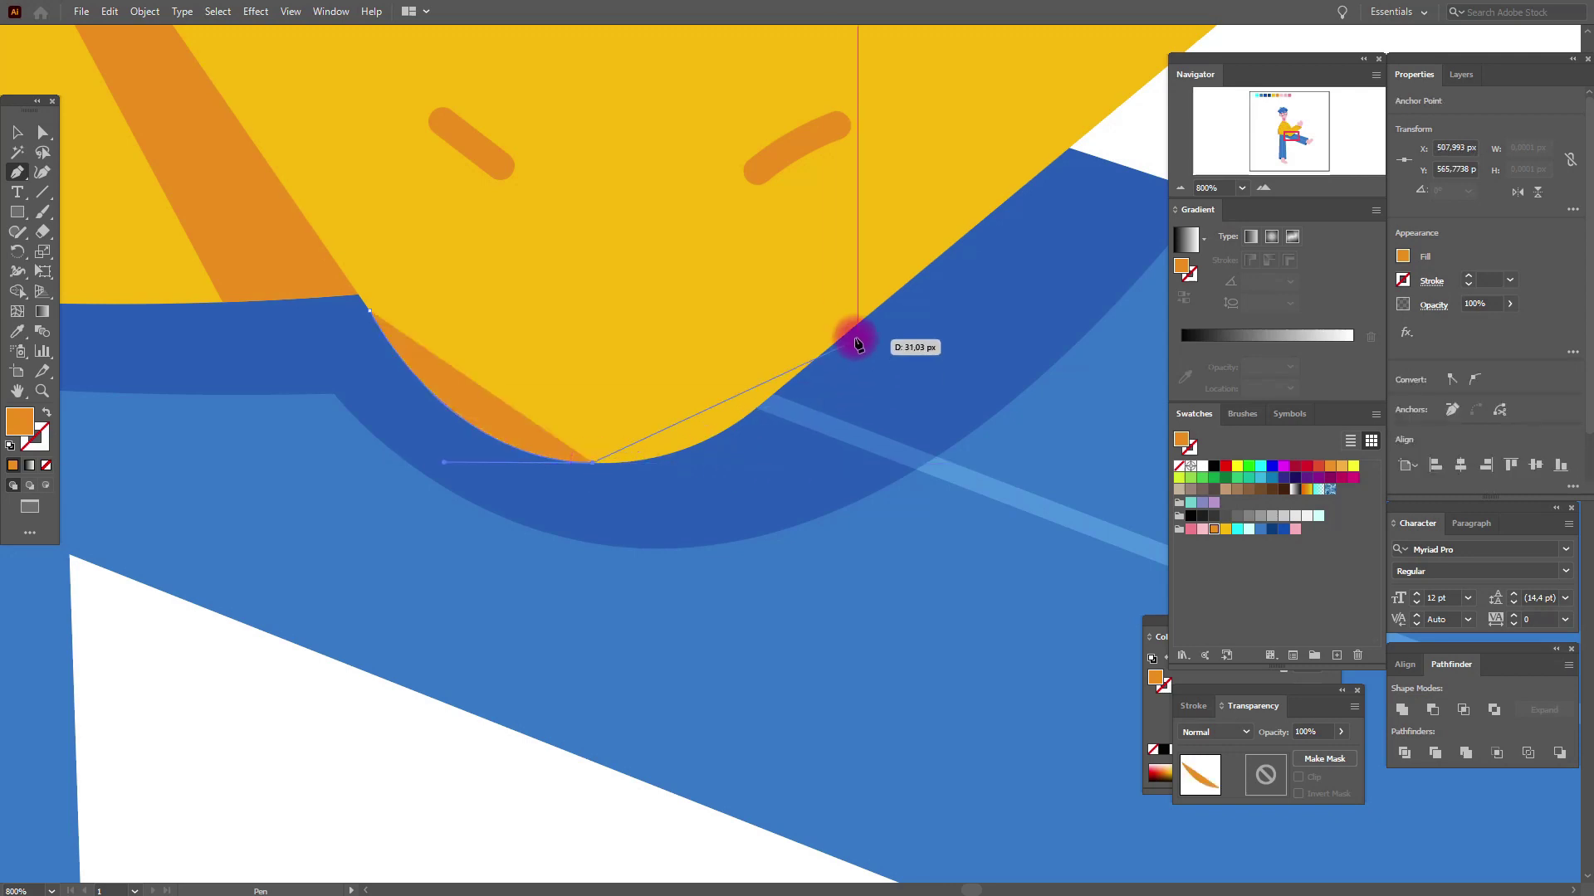
# Curve the path up the hem's right side and close the orange crescent shape
pyautogui.moveTo(844, 335); pyautogui.dragTo(901, 262)
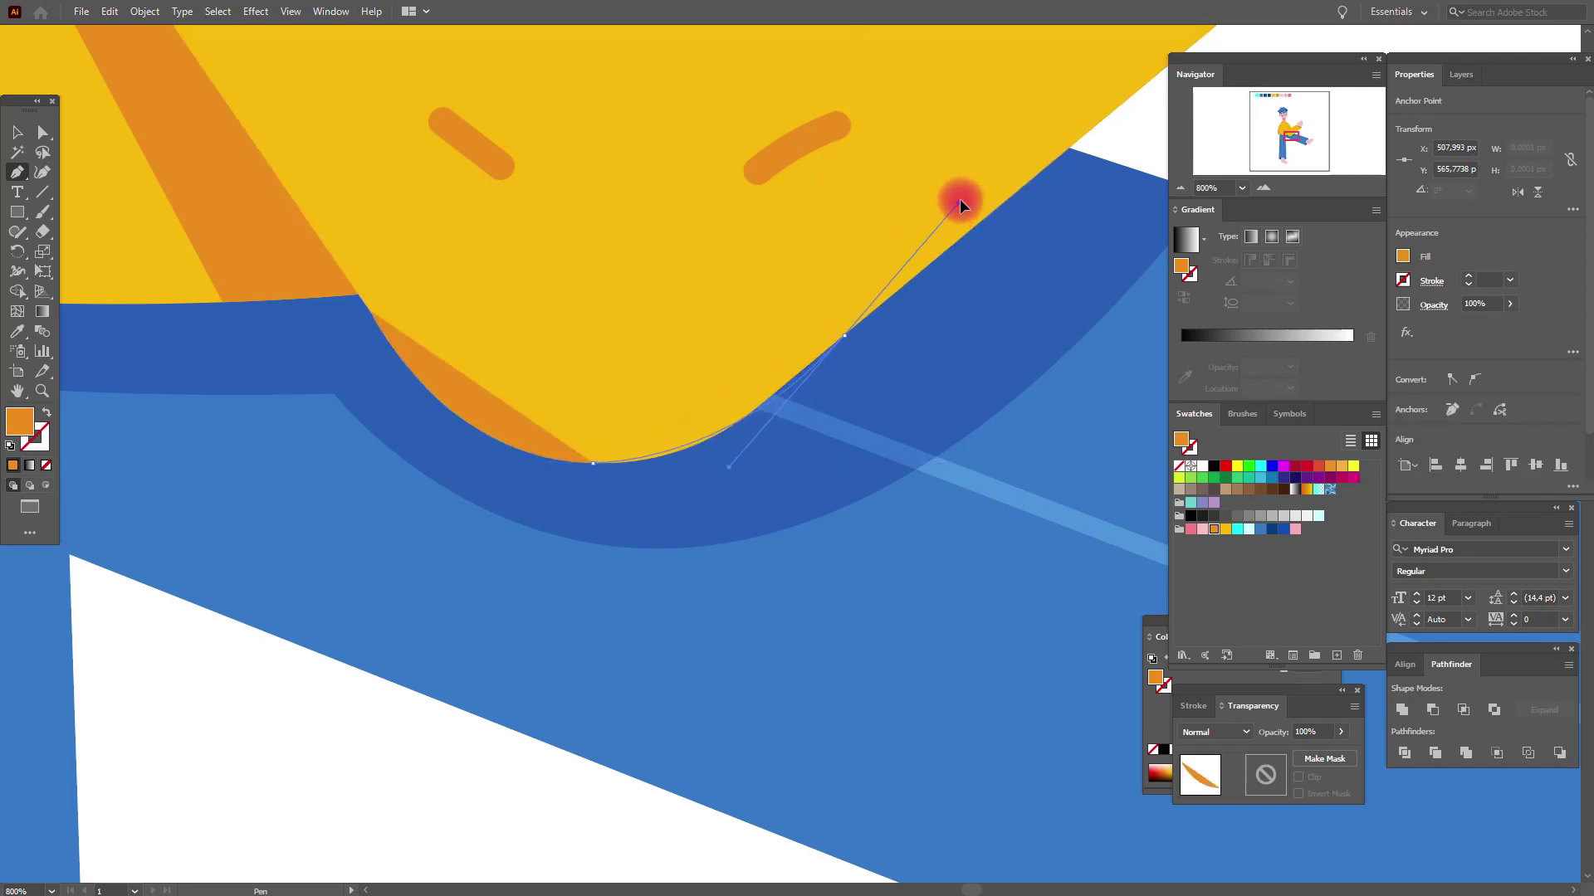
pyautogui.hotkey('ctrl', 'z')
pyautogui.click(833, 361)
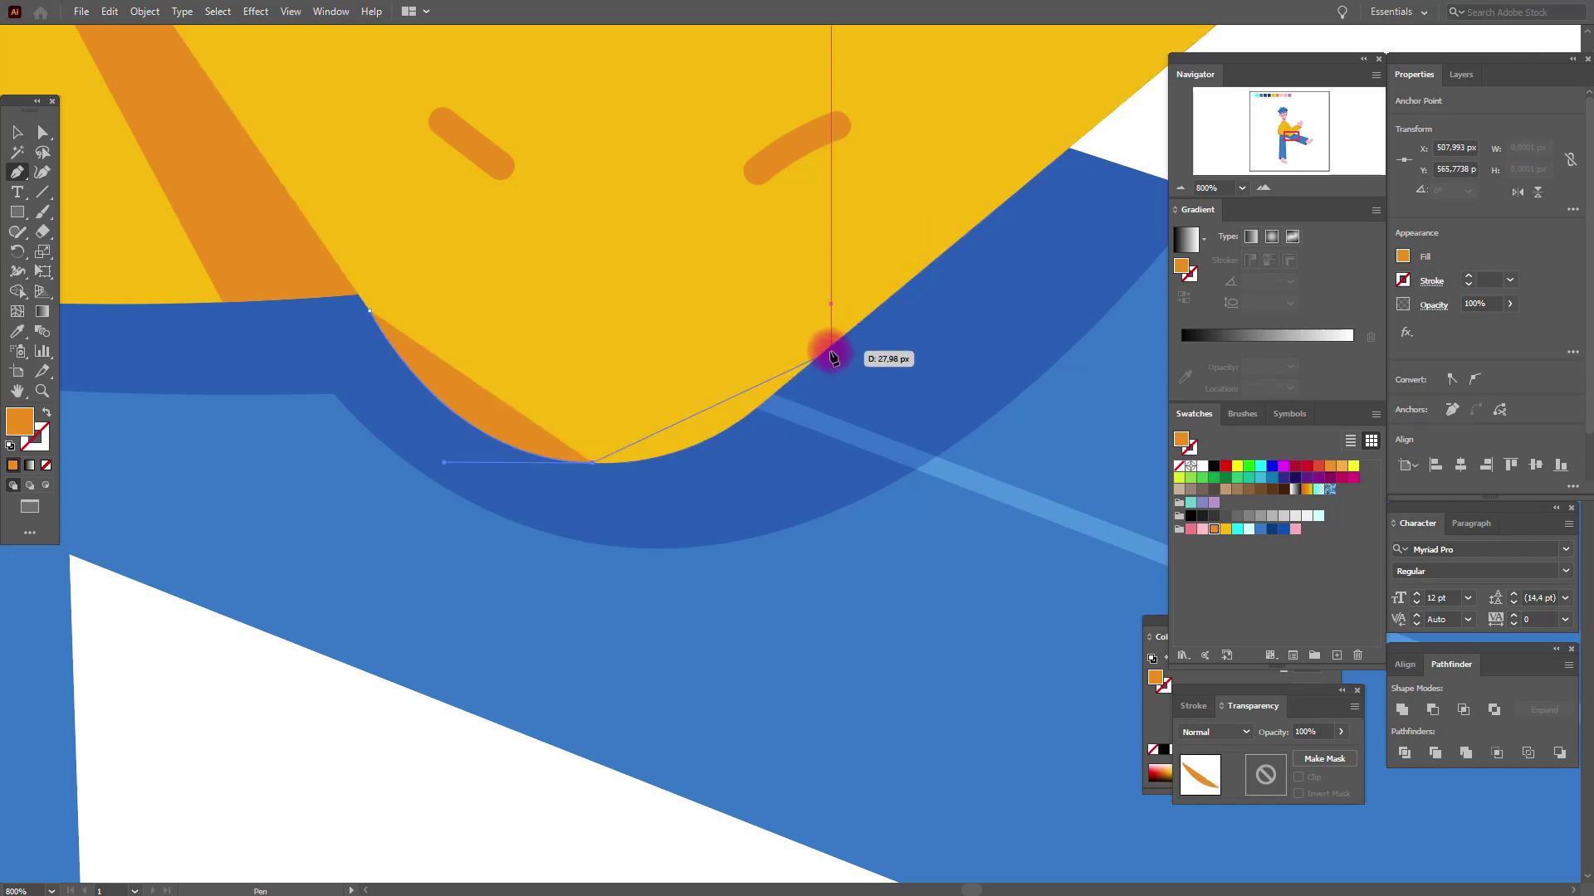
pyautogui.moveTo(832, 358); pyautogui.dragTo(957, 211)
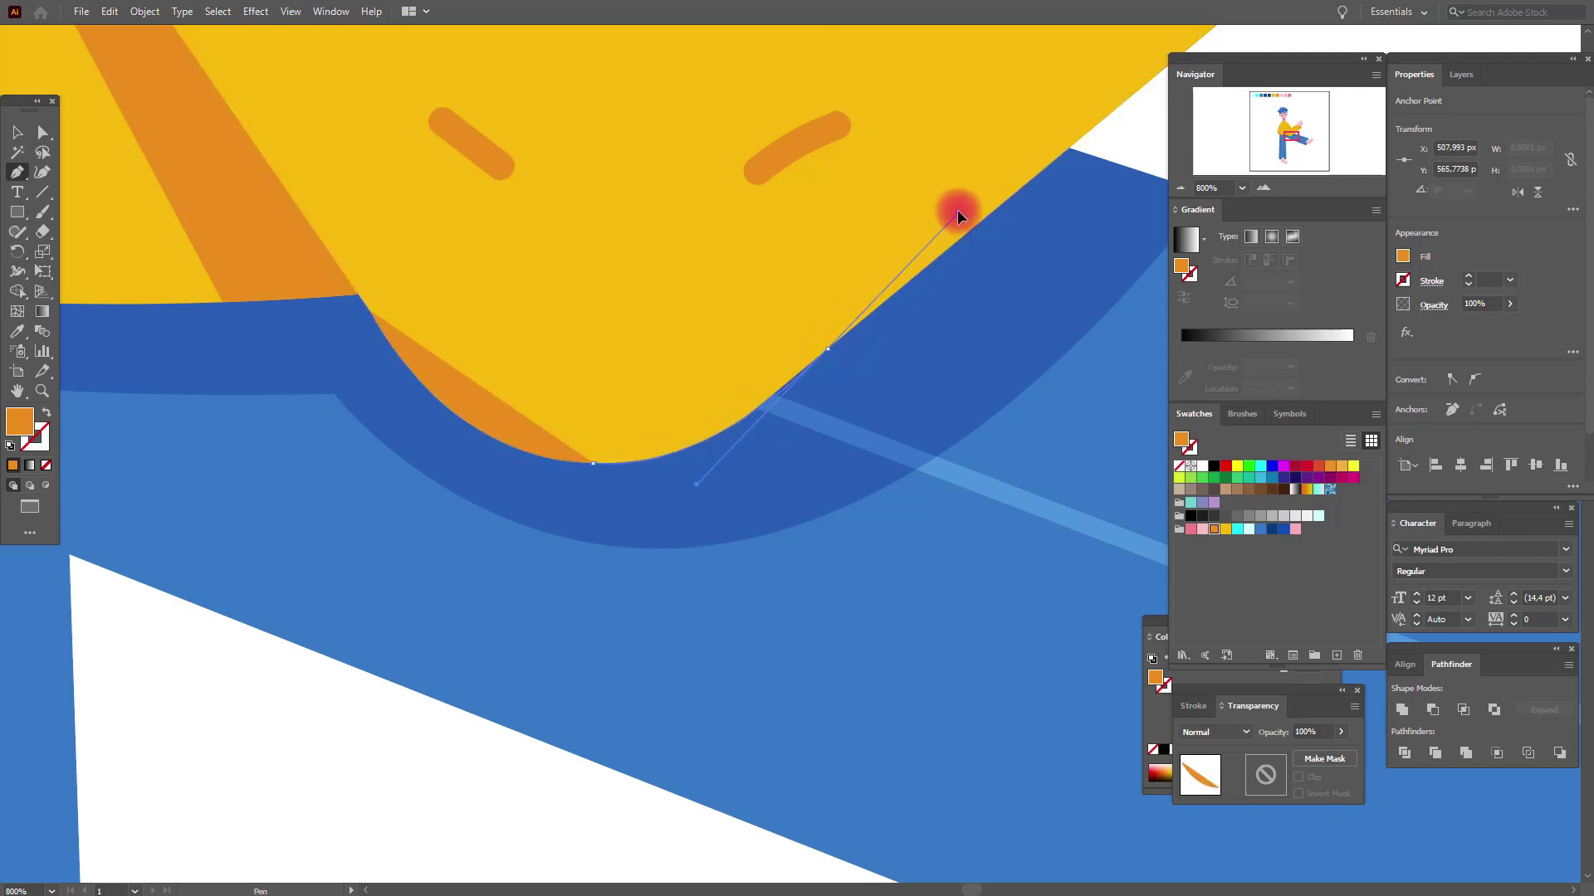
pyautogui.moveTo(958, 211); pyautogui.dragTo(949, 217)
pyautogui.hotkey('ctrl', 'z')
pyautogui.moveTo(825, 341)
pyautogui.mouseDown()
pyautogui.moveTo(848, 328)
pyautogui.moveTo(737, 425)
pyautogui.moveTo(839, 337)
pyautogui.mouseUp()
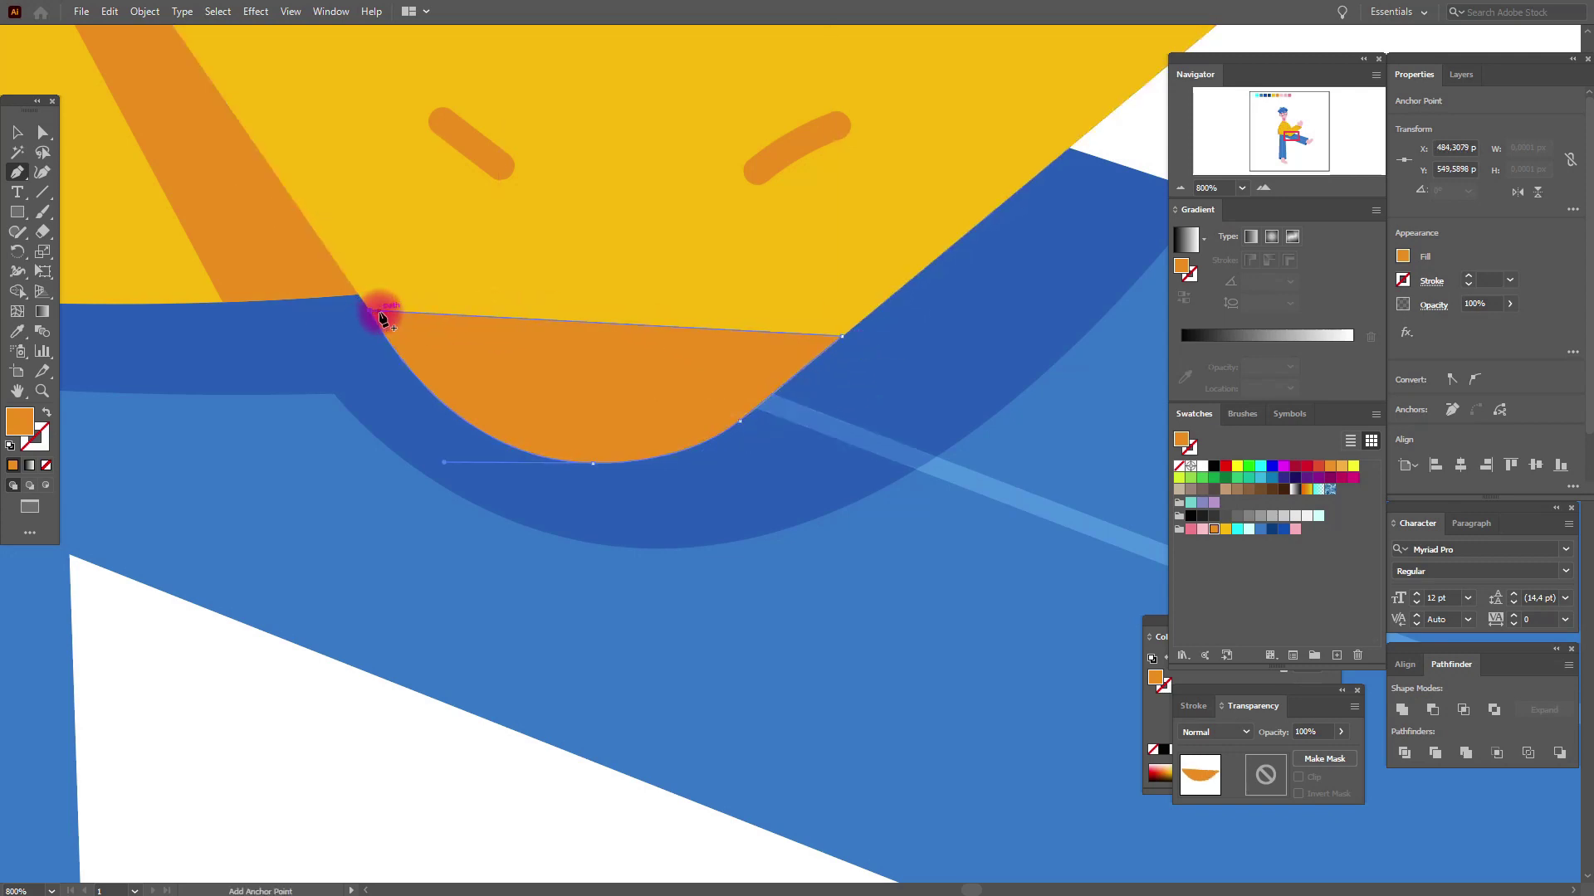
pyautogui.moveTo(370, 312)
pyautogui.mouseDown()
pyautogui.moveTo(266, 238)
pyautogui.moveTo(217, 168)
pyautogui.moveTo(188, 185)
pyautogui.mouseUp()
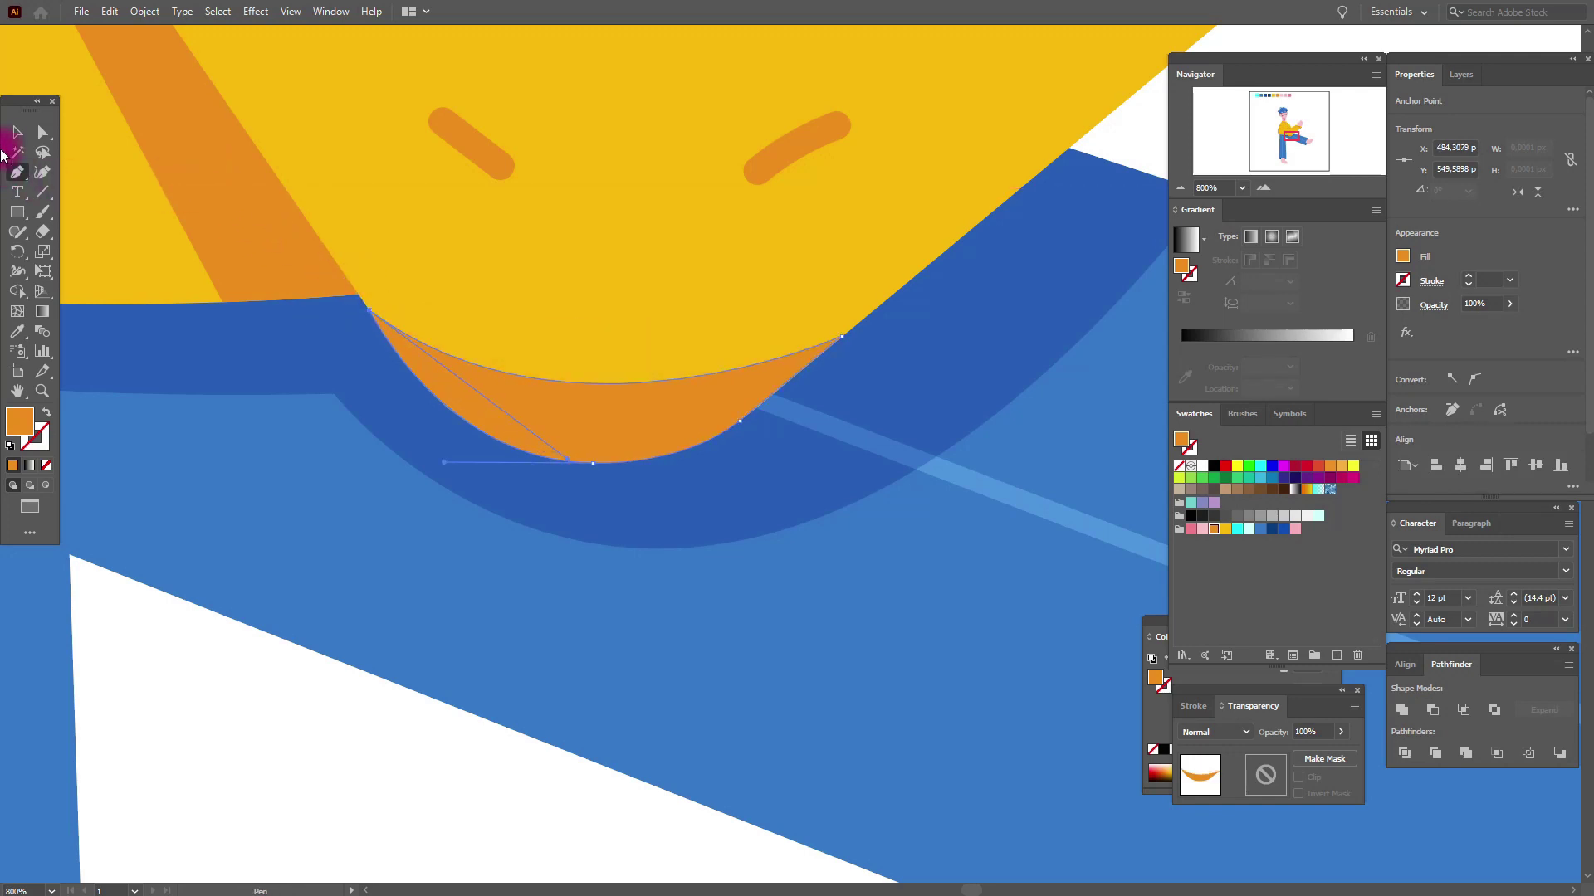
pyautogui.click(18, 135)
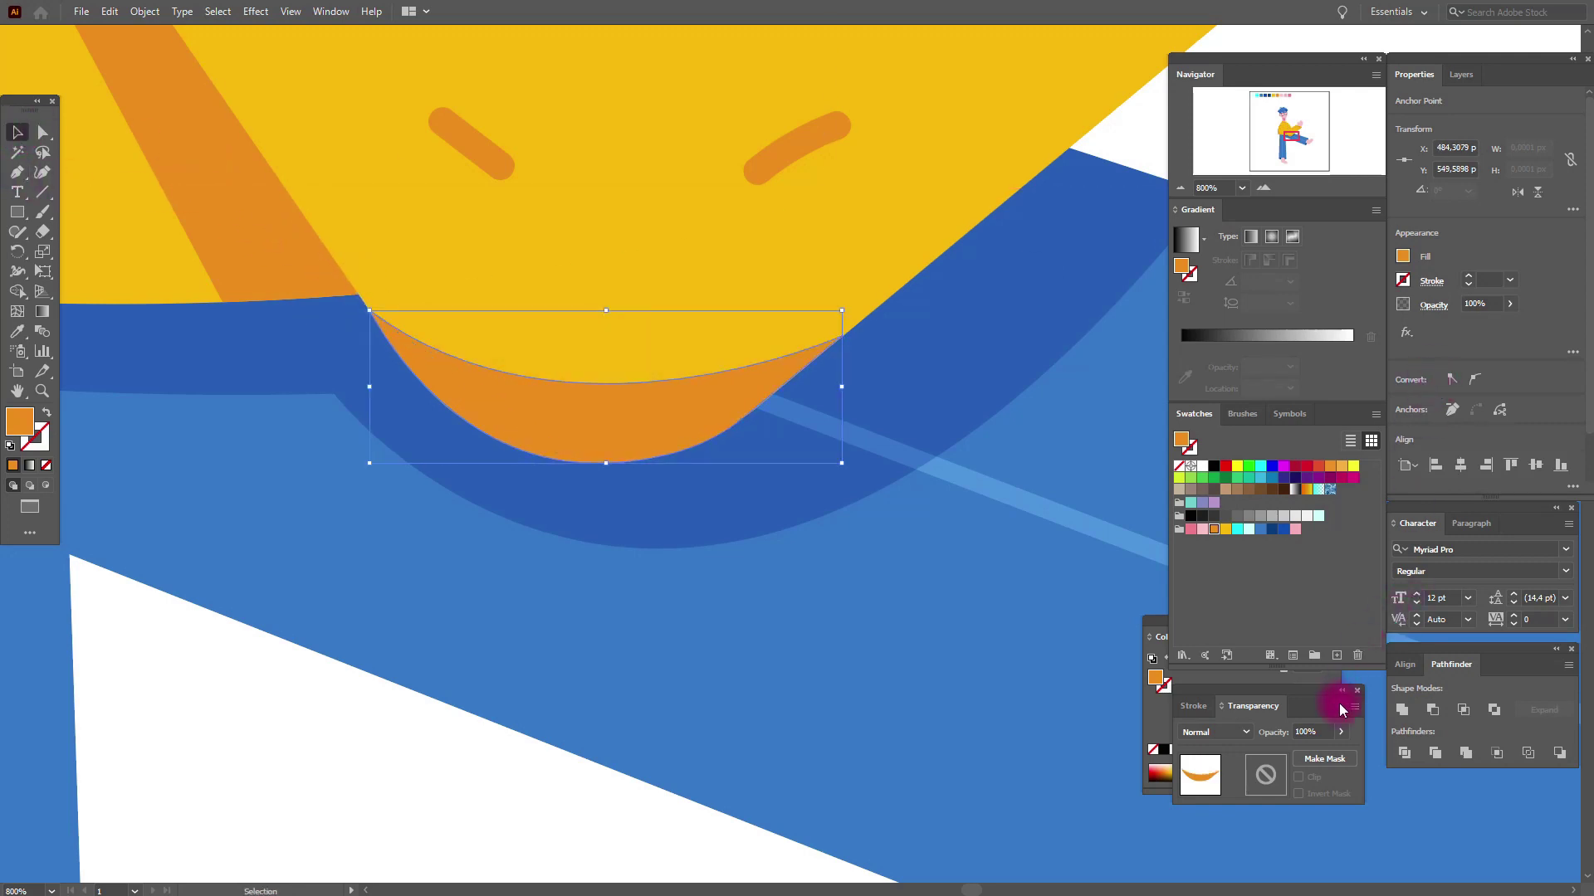
# Make an opacity mask holding a black-white gradient rectangle over the hem, with Grain applied
pyautogui.click(1328, 760)
pyautogui.click(12, 214)
pyautogui.moveTo(325, 256); pyautogui.dragTo(853, 554)
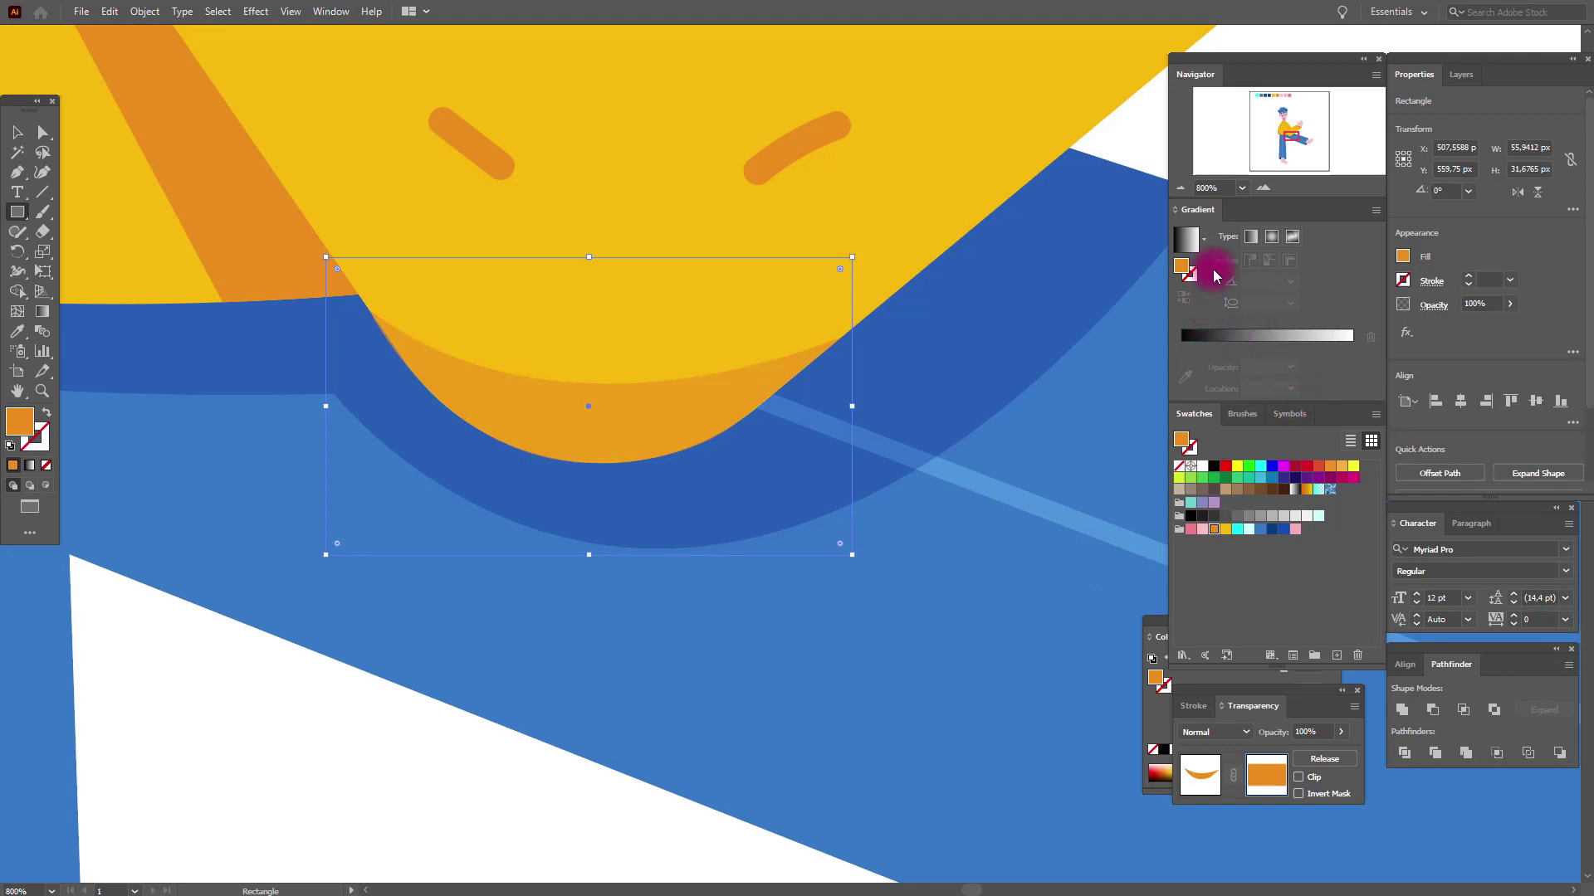
pyautogui.click(1186, 239)
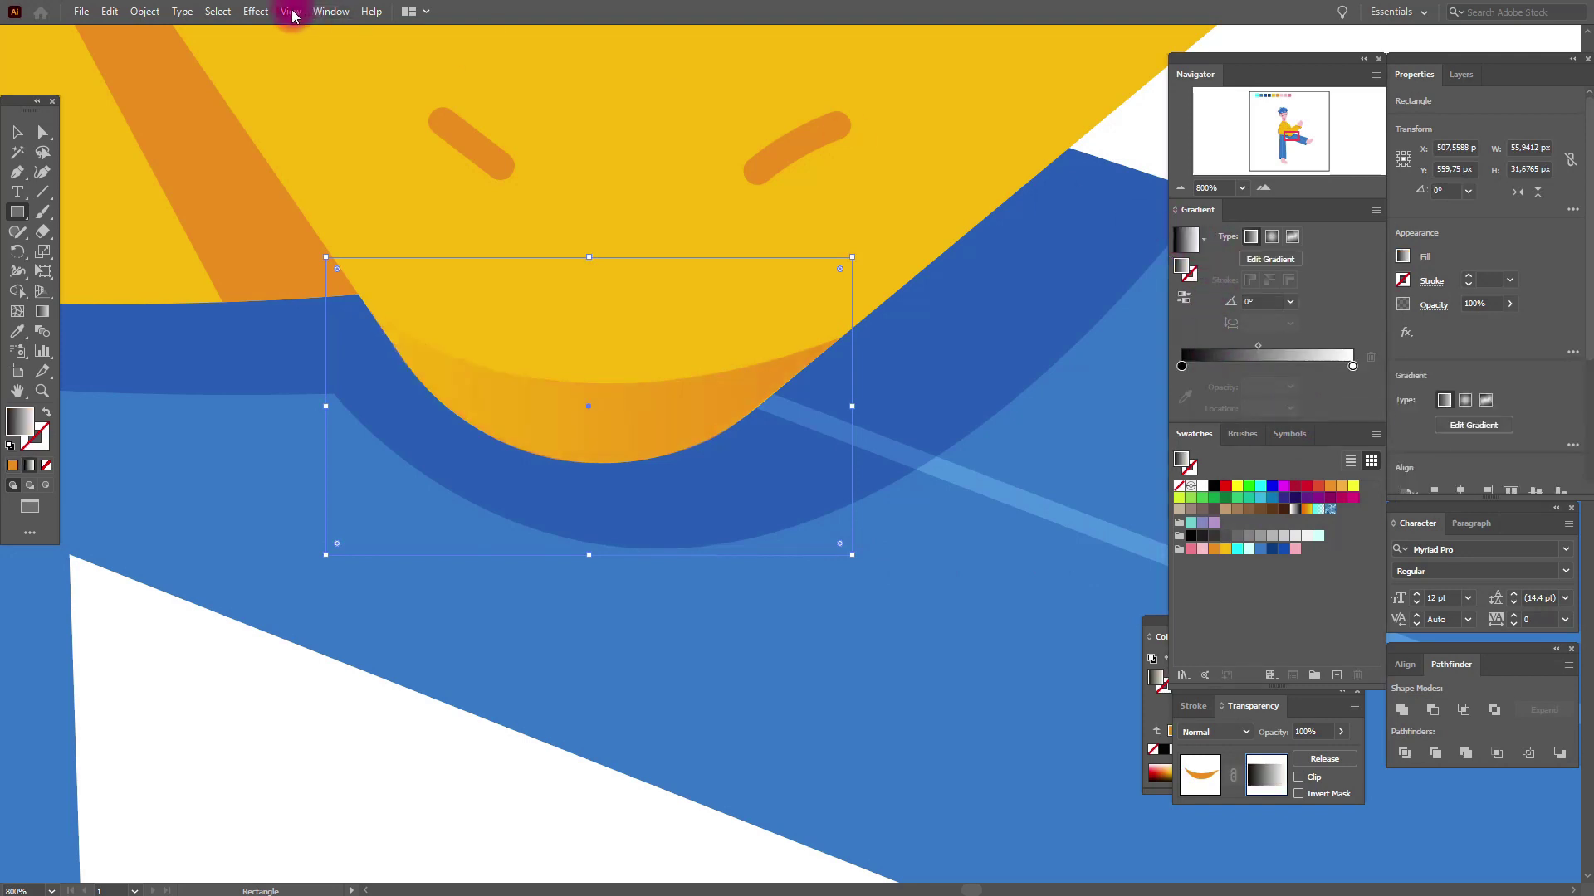
pyautogui.click(256, 12)
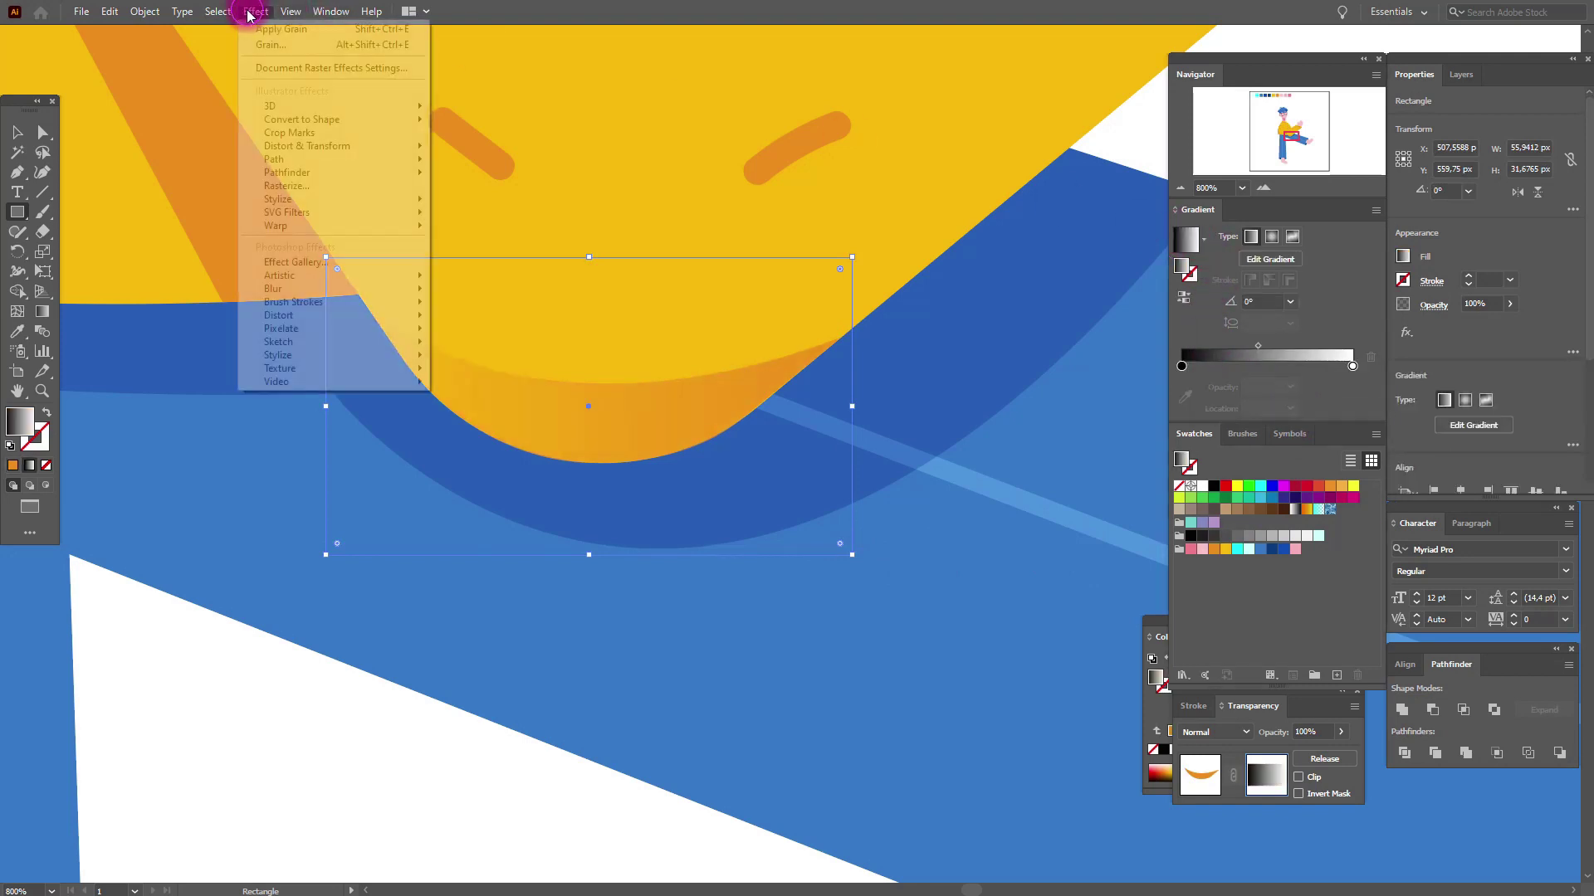
pyautogui.click(469, 388)
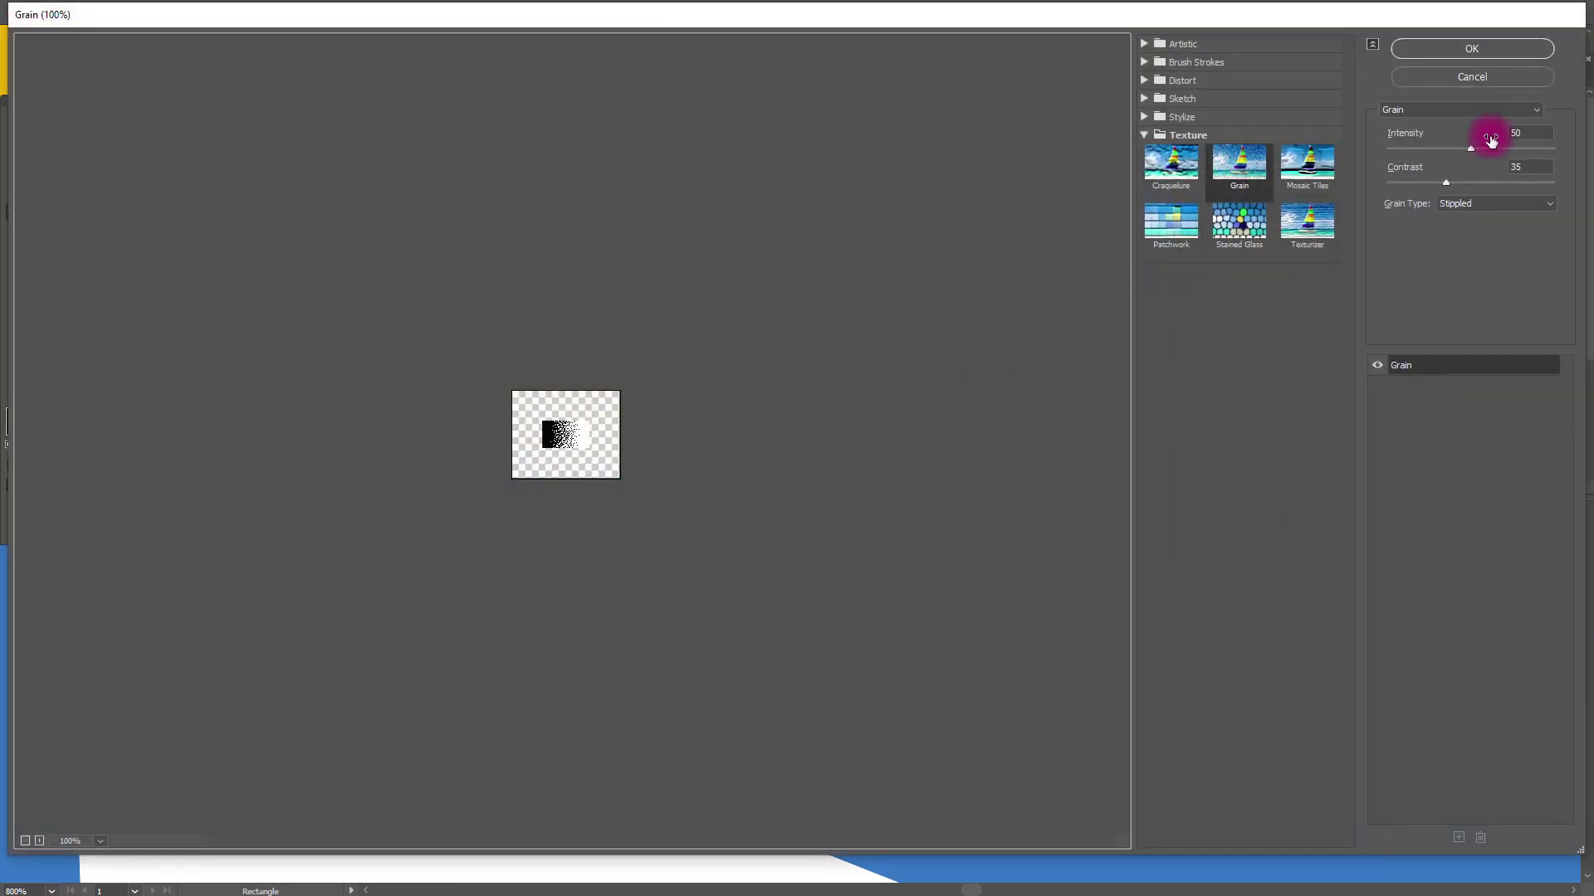
pyautogui.click(1488, 59)
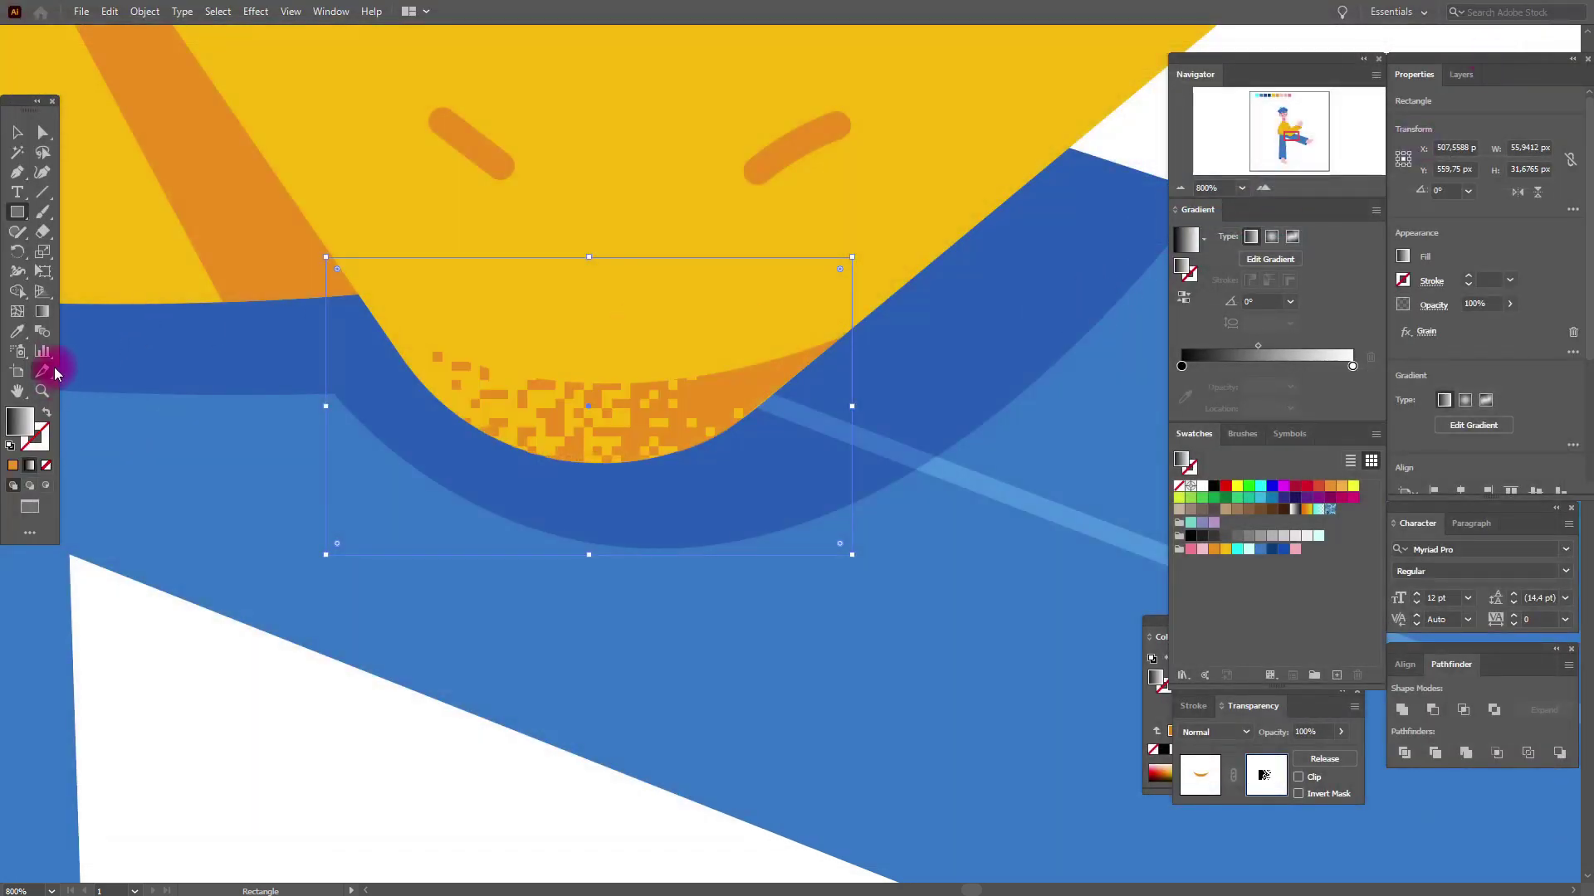
# Angle the mask gradient vertically so the grain gathers at the hem's bottom
pyautogui.click(42, 313)
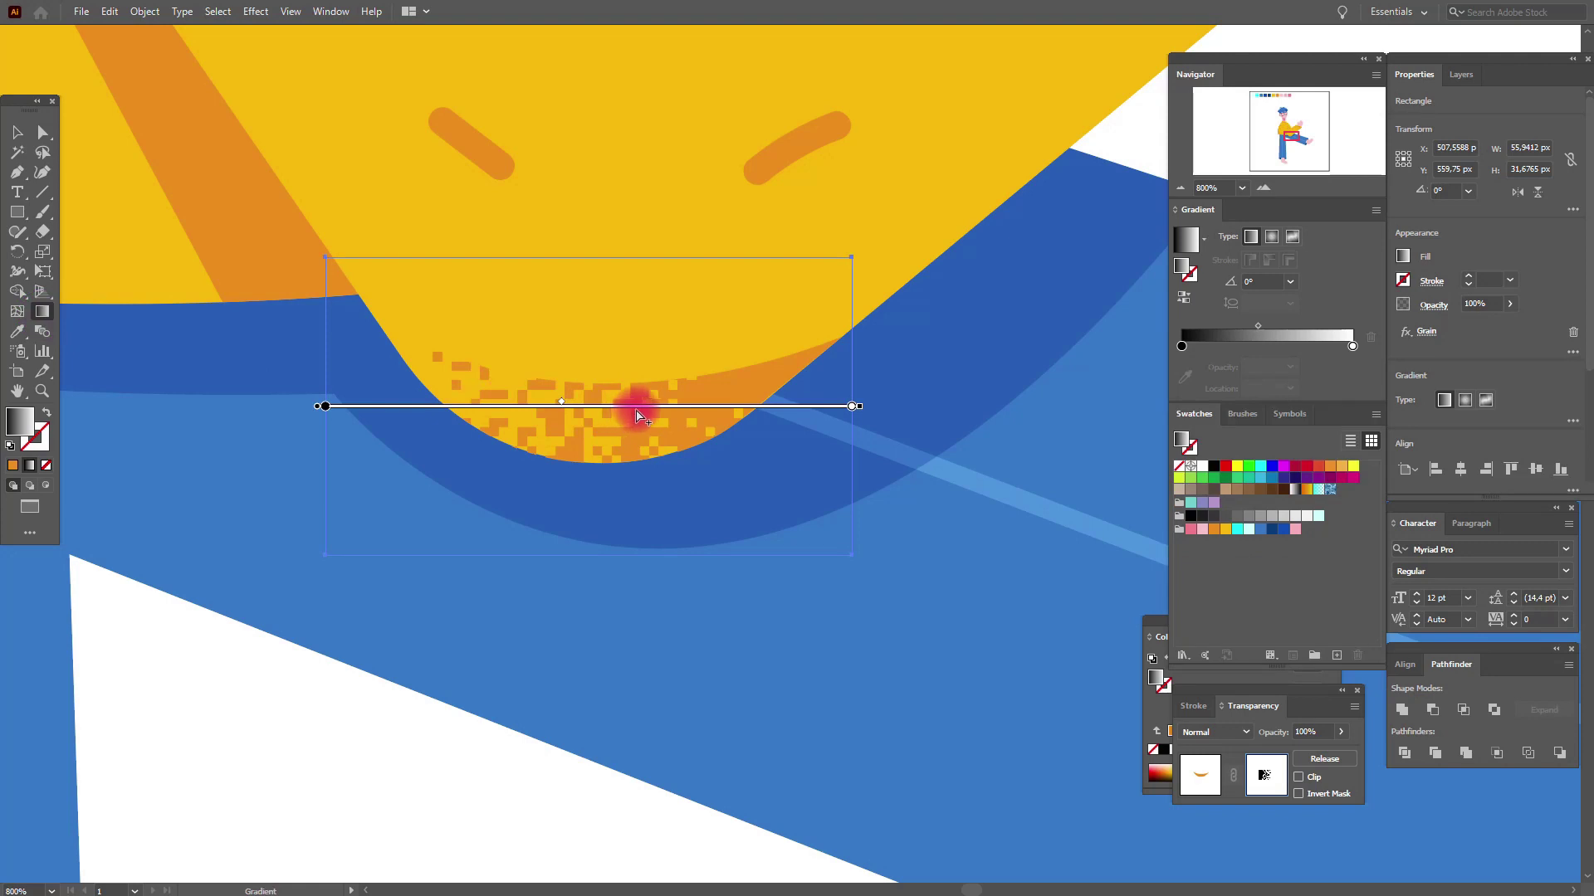
pyautogui.moveTo(636, 418); pyautogui.dragTo(634, 445)
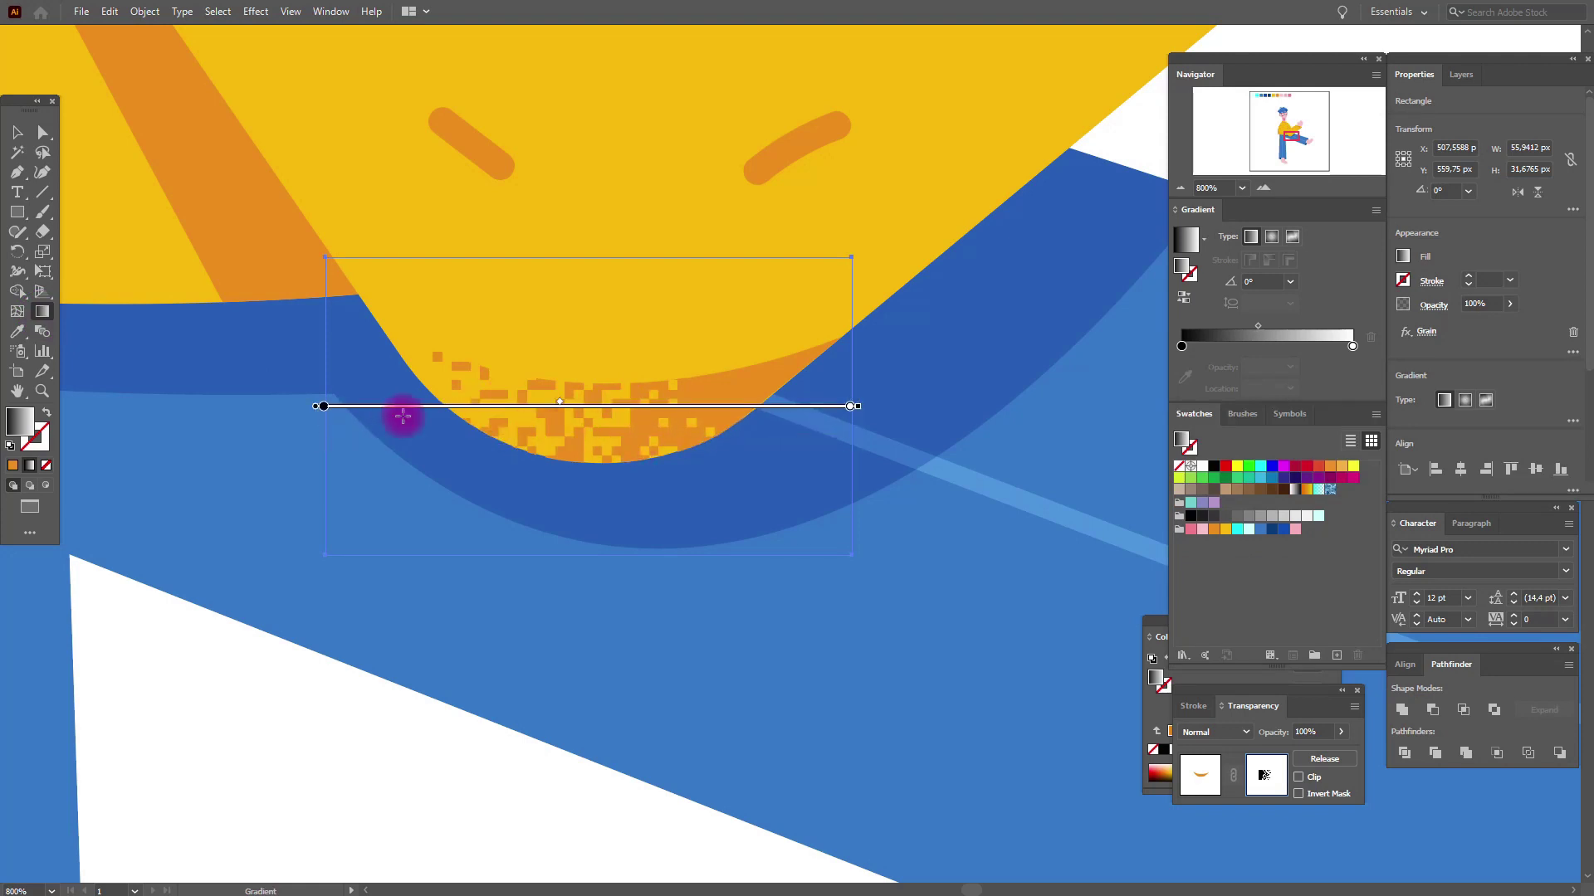
pyautogui.moveTo(854, 356)
pyautogui.mouseDown()
pyautogui.moveTo(443, 235)
pyautogui.moveTo(918, 402)
pyautogui.moveTo(473, 530)
pyautogui.moveTo(351, 479)
pyautogui.mouseUp()
pyautogui.moveTo(624, 515)
pyautogui.mouseDown()
pyautogui.moveTo(534, 363)
pyautogui.moveTo(495, 385)
pyautogui.moveTo(452, 379)
pyautogui.mouseUp()
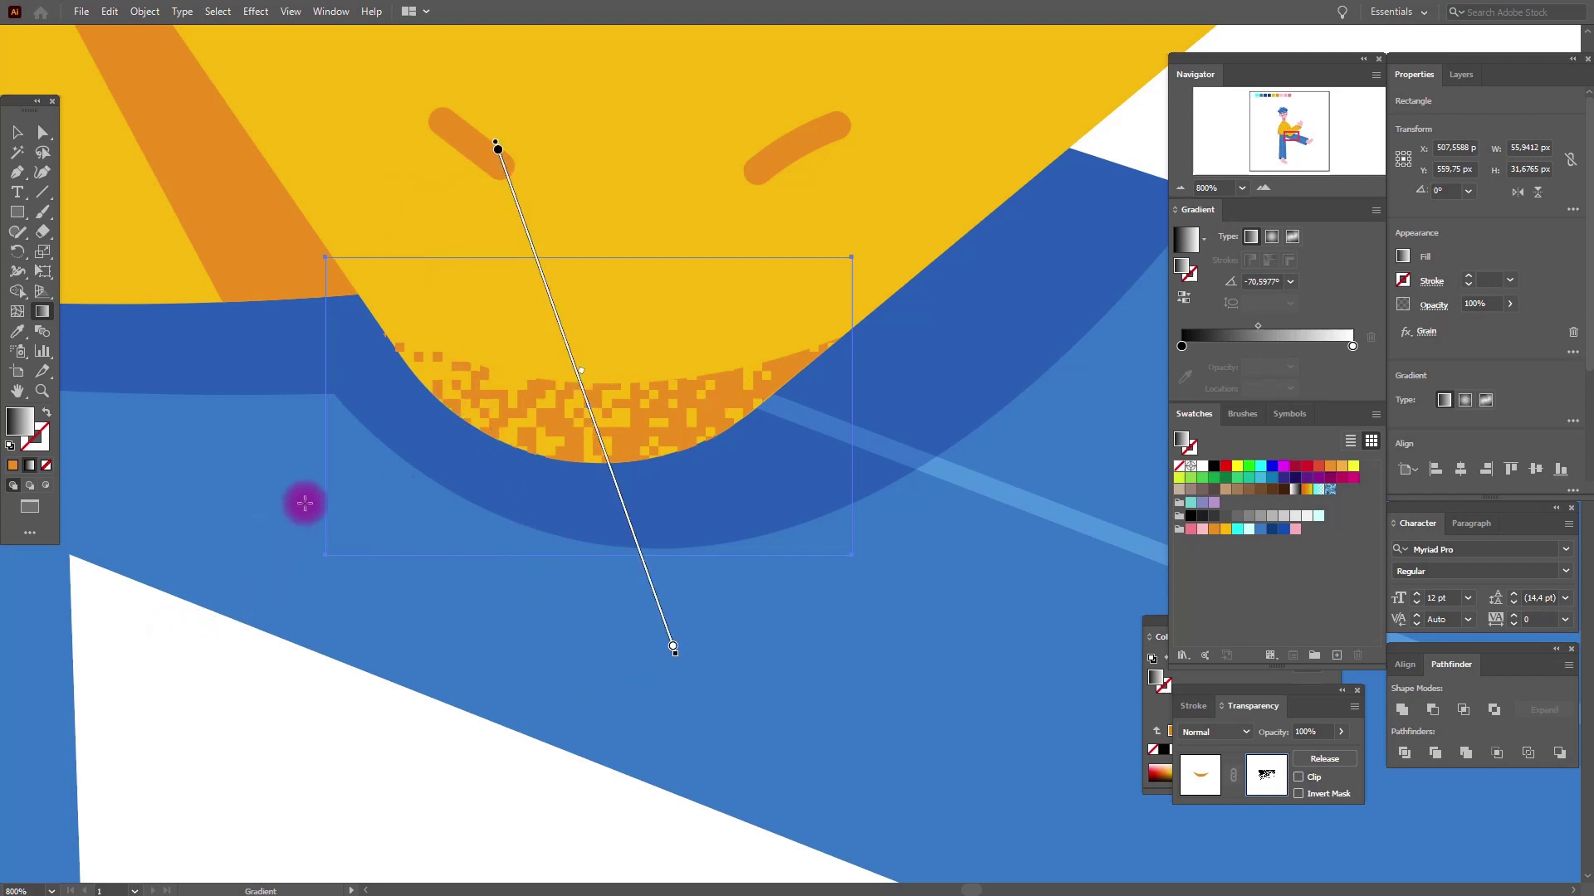
# Exit the mask and nudge the orange hem shading slightly left
pyautogui.click(1200, 773)
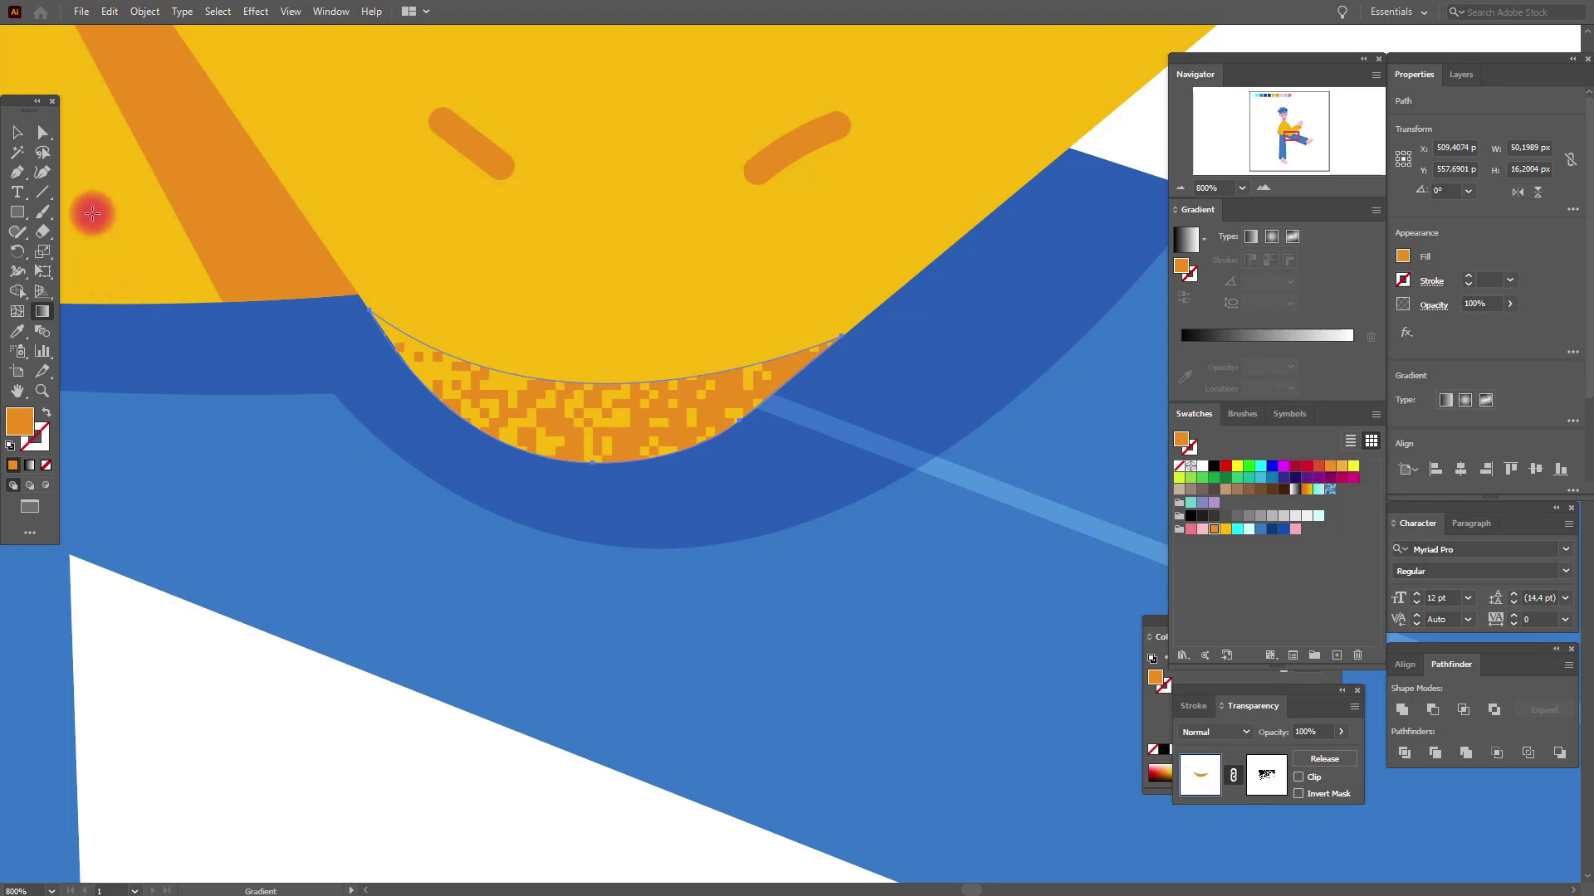
pyautogui.click(17, 132)
pyautogui.click(424, 375)
pyautogui.moveTo(424, 377); pyautogui.dragTo(374, 390)
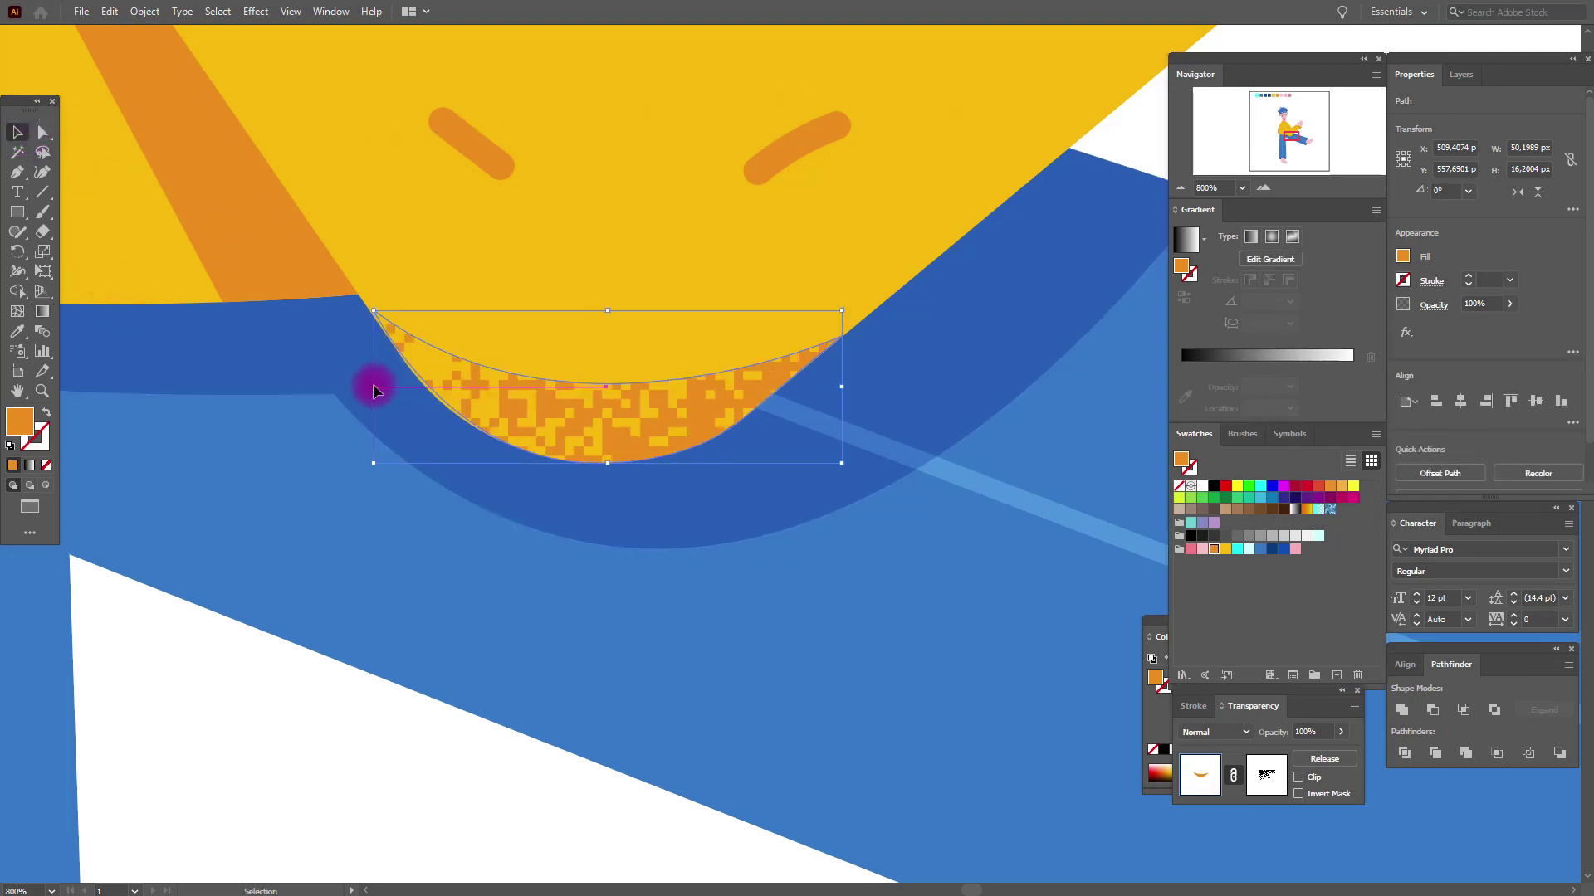
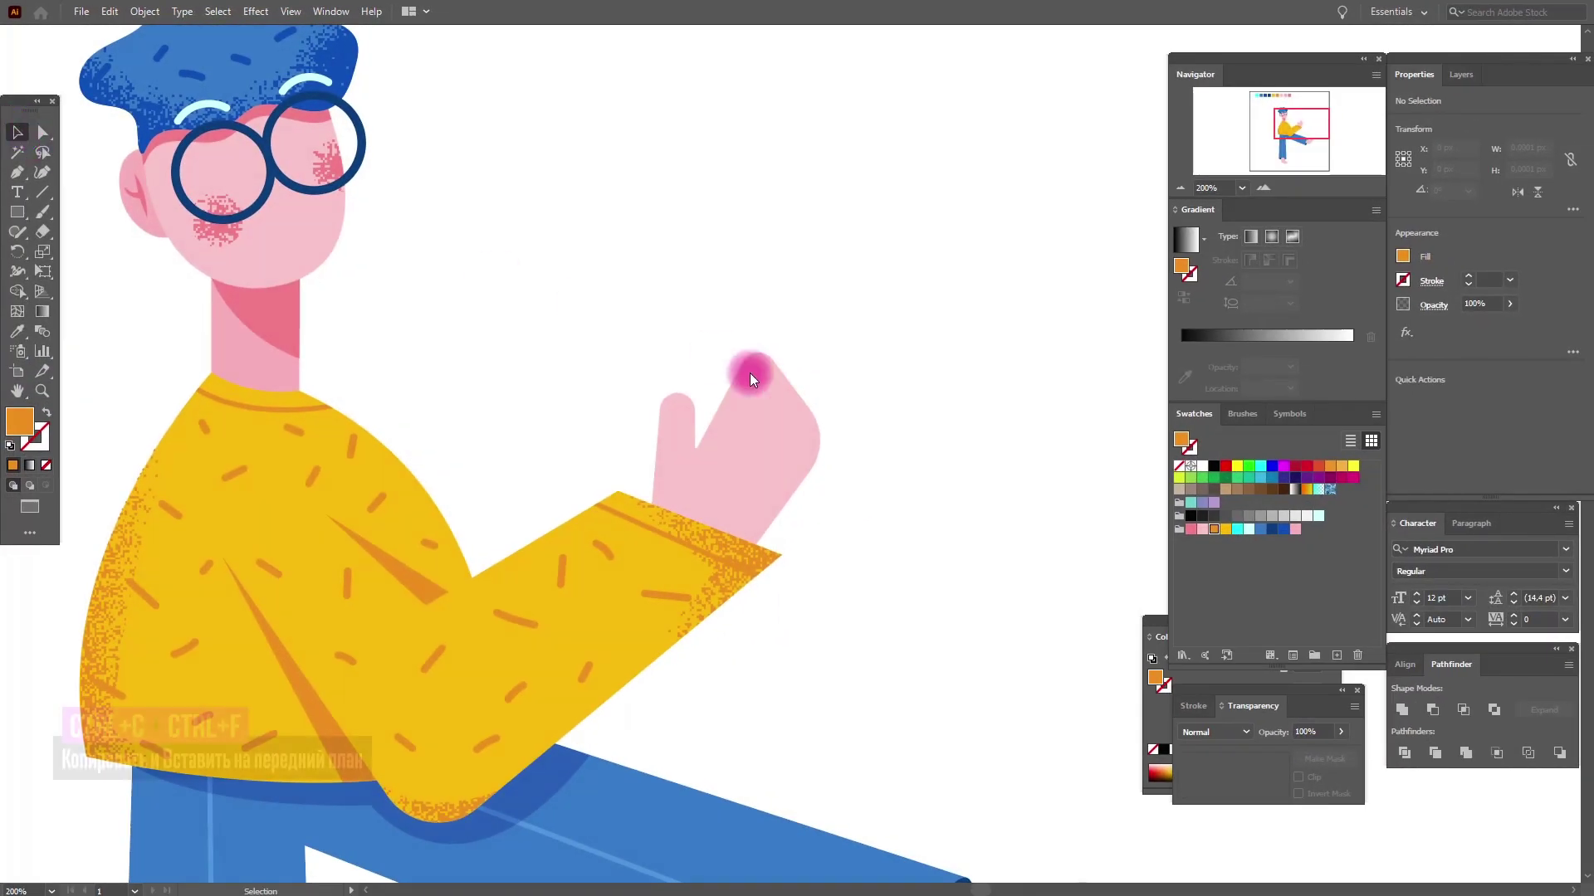
# Paste a copy of the hand in front and fill it darker pink
pyautogui.click(799, 425)
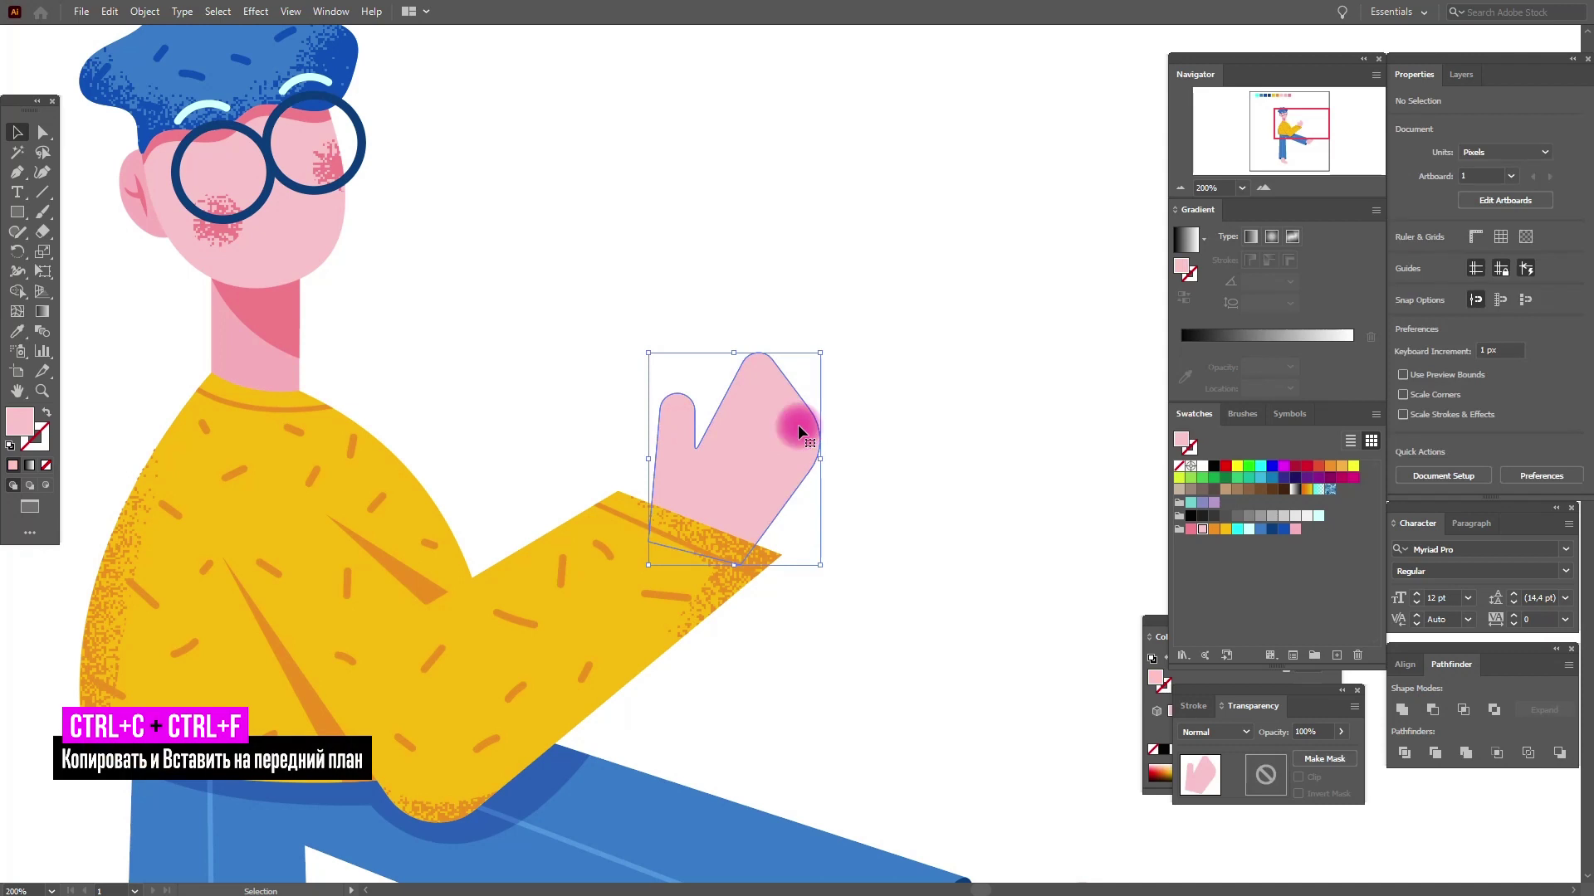
pyautogui.press('a')
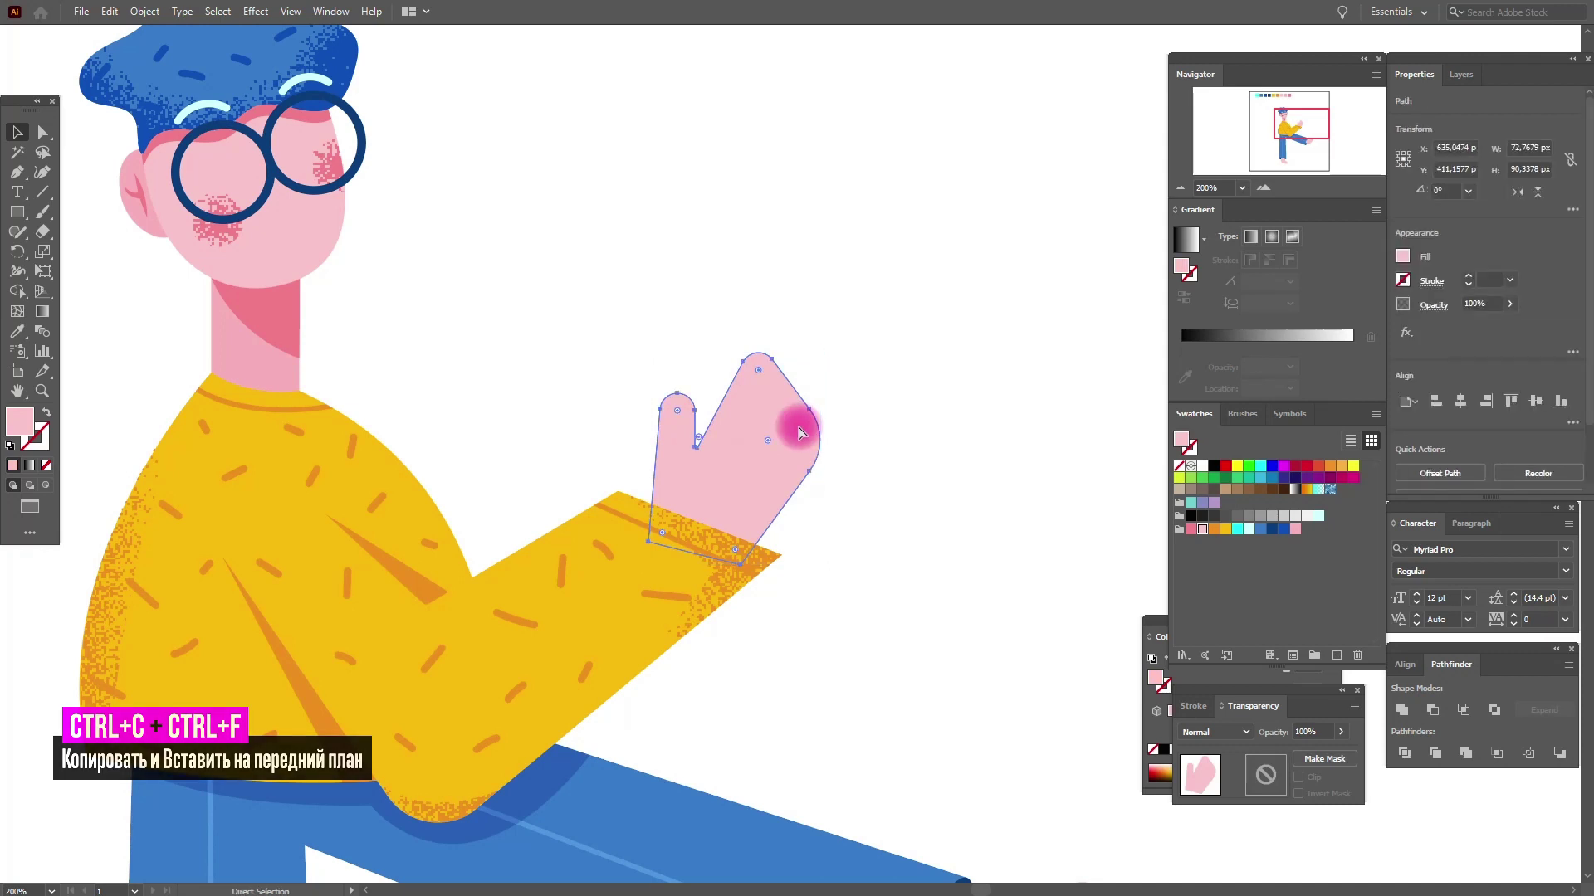
pyautogui.click(1190, 531)
# Give the copy an unclipped opacity mask holding a white-to-black gradient rectangle over the hand
pyautogui.click(1312, 759)
pyautogui.click(534, 527)
pyautogui.click(16, 211)
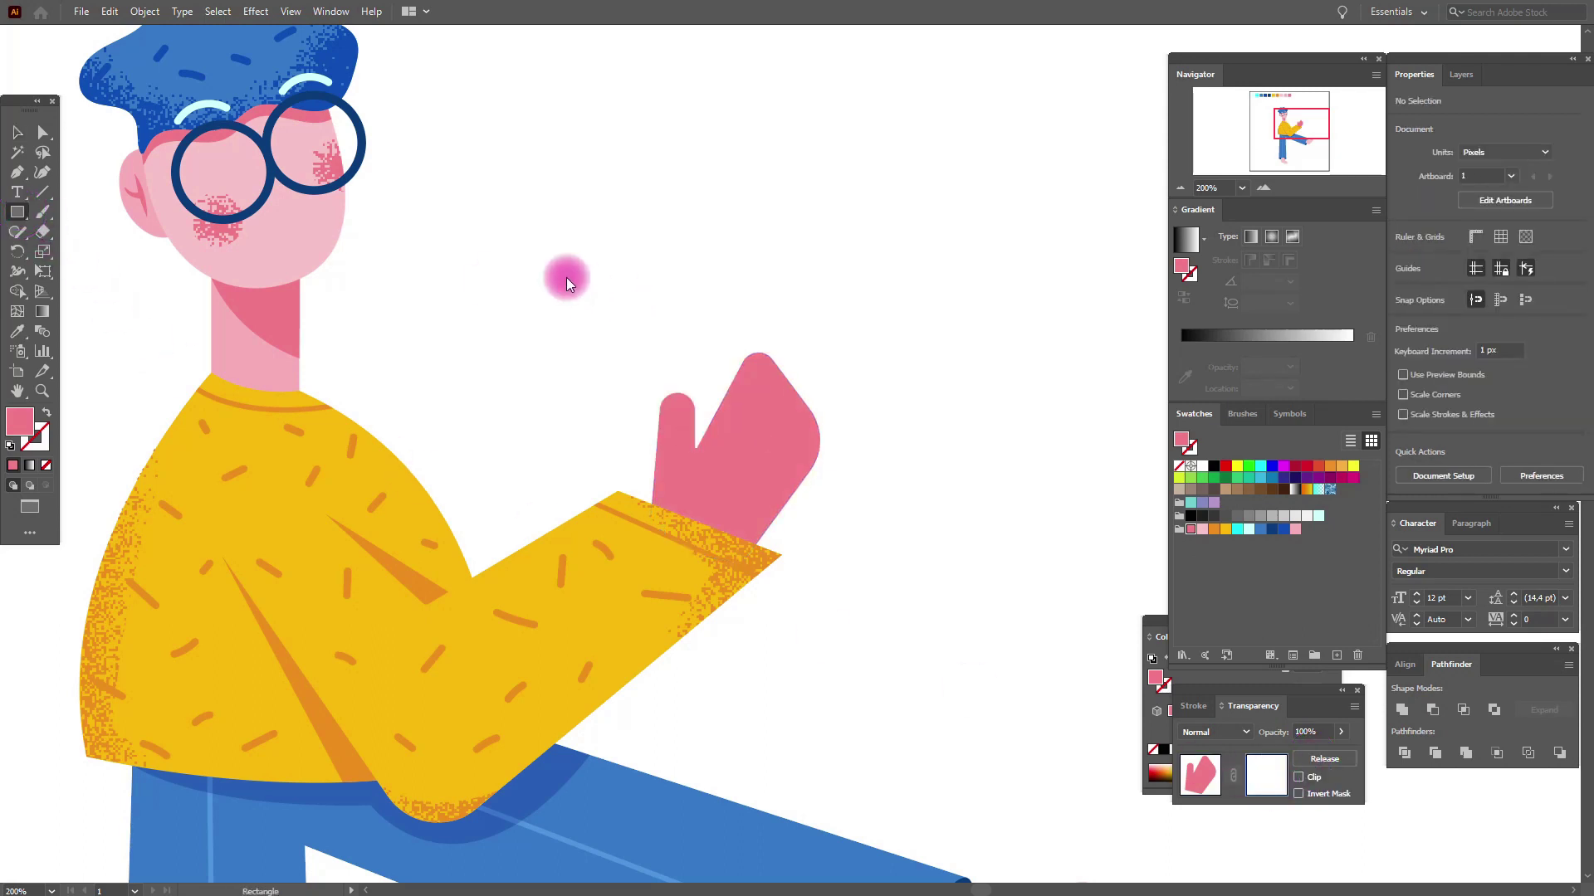
pyautogui.moveTo(567, 282); pyautogui.dragTo(908, 622)
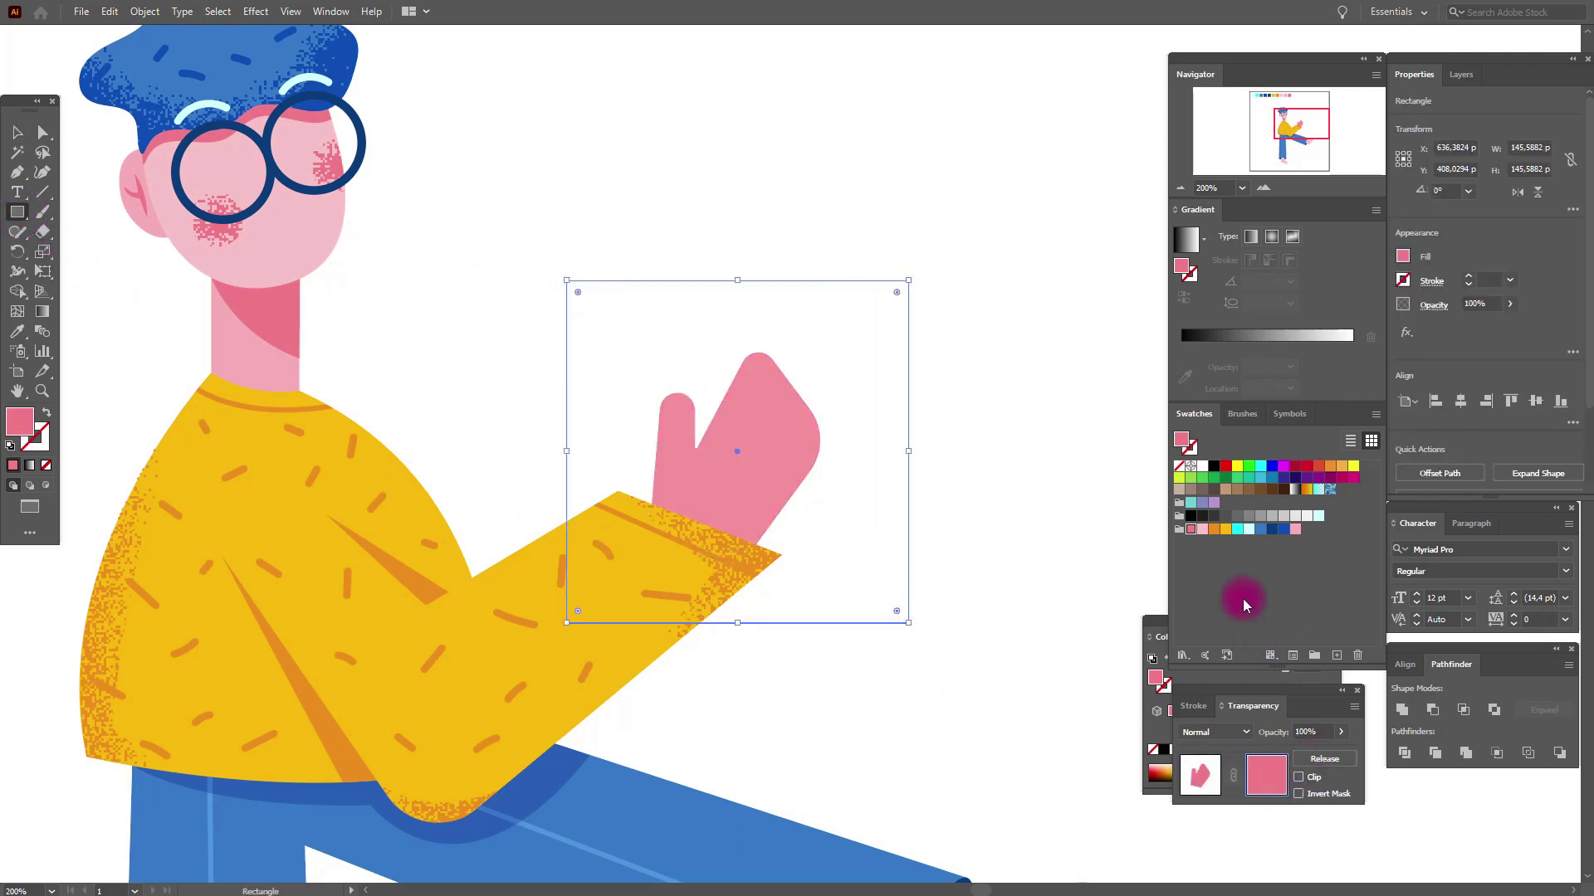
pyautogui.click(1293, 491)
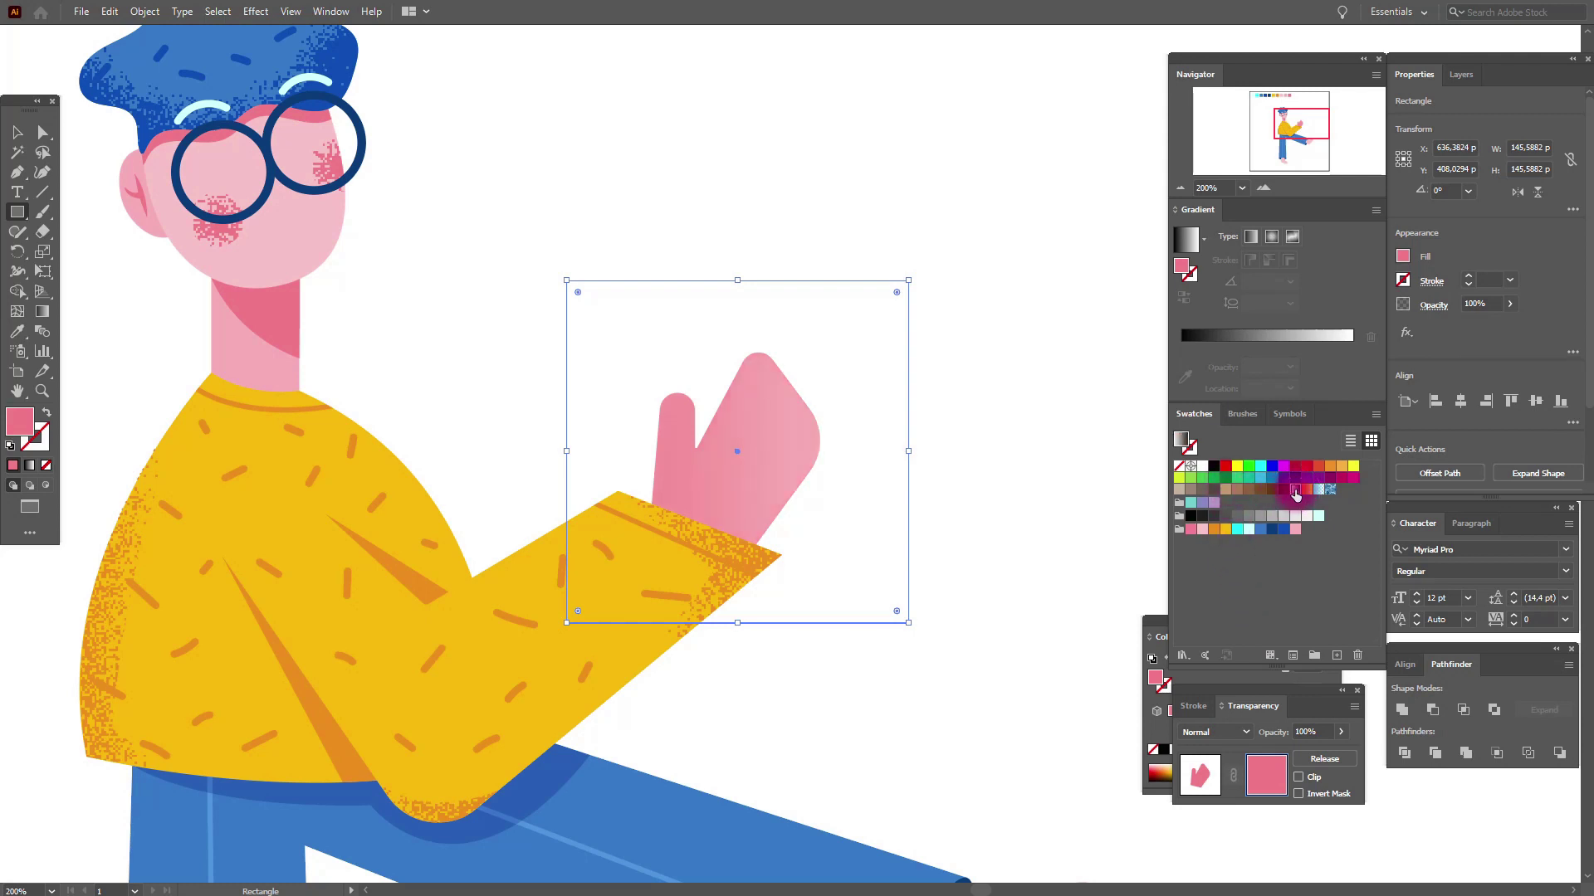
# Apply the Grain texture to the mask rectangle and make its gradient radial and reversed
pyautogui.click(254, 11)
pyautogui.moveTo(280, 369)
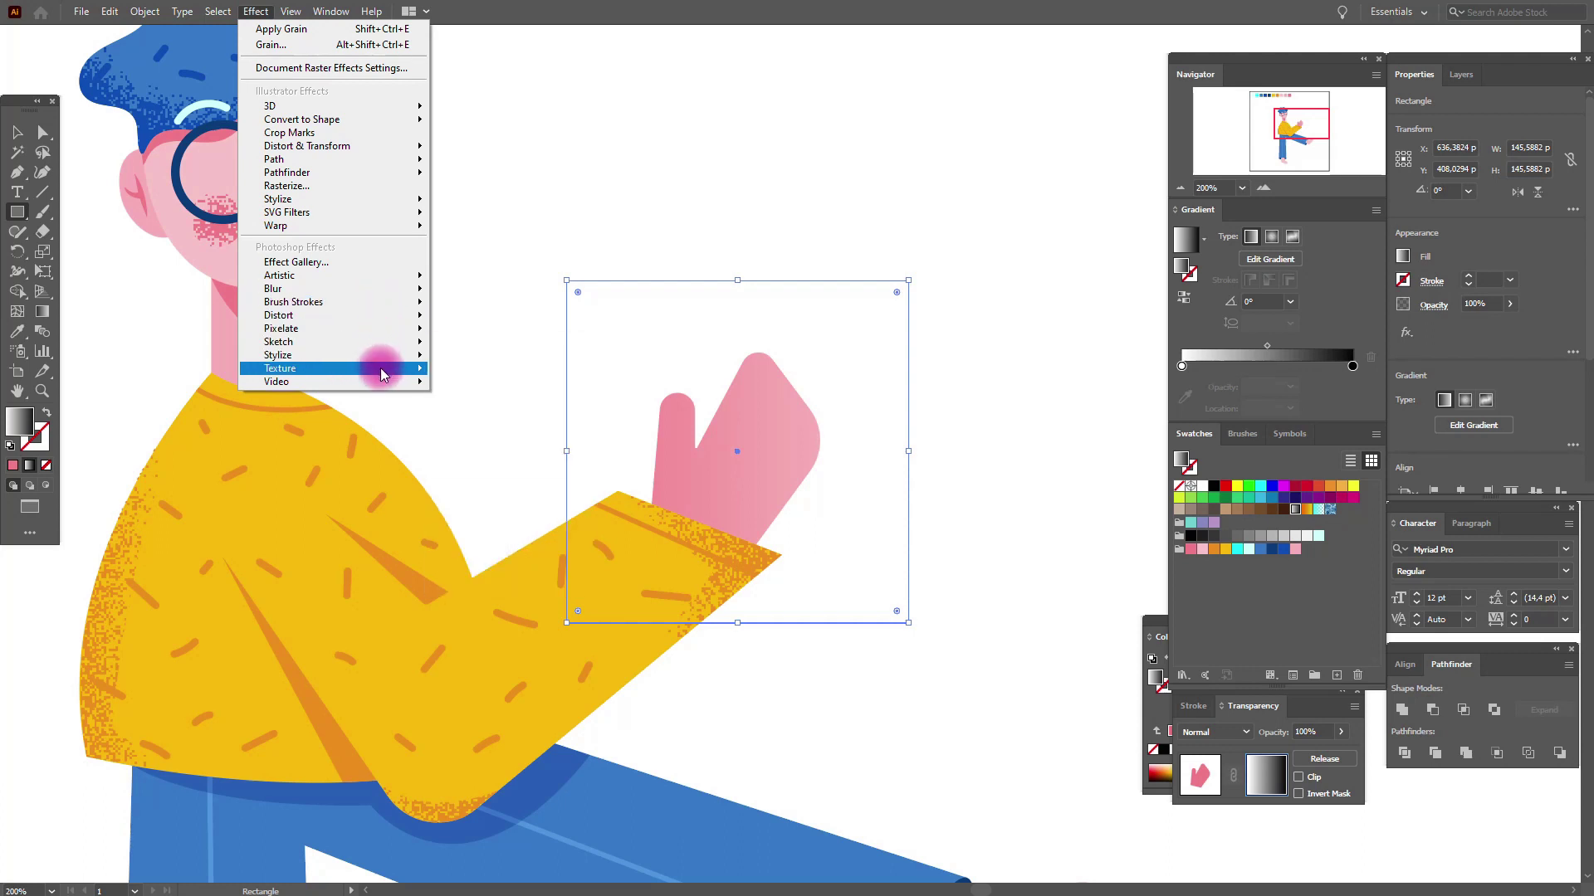
pyautogui.click(467, 390)
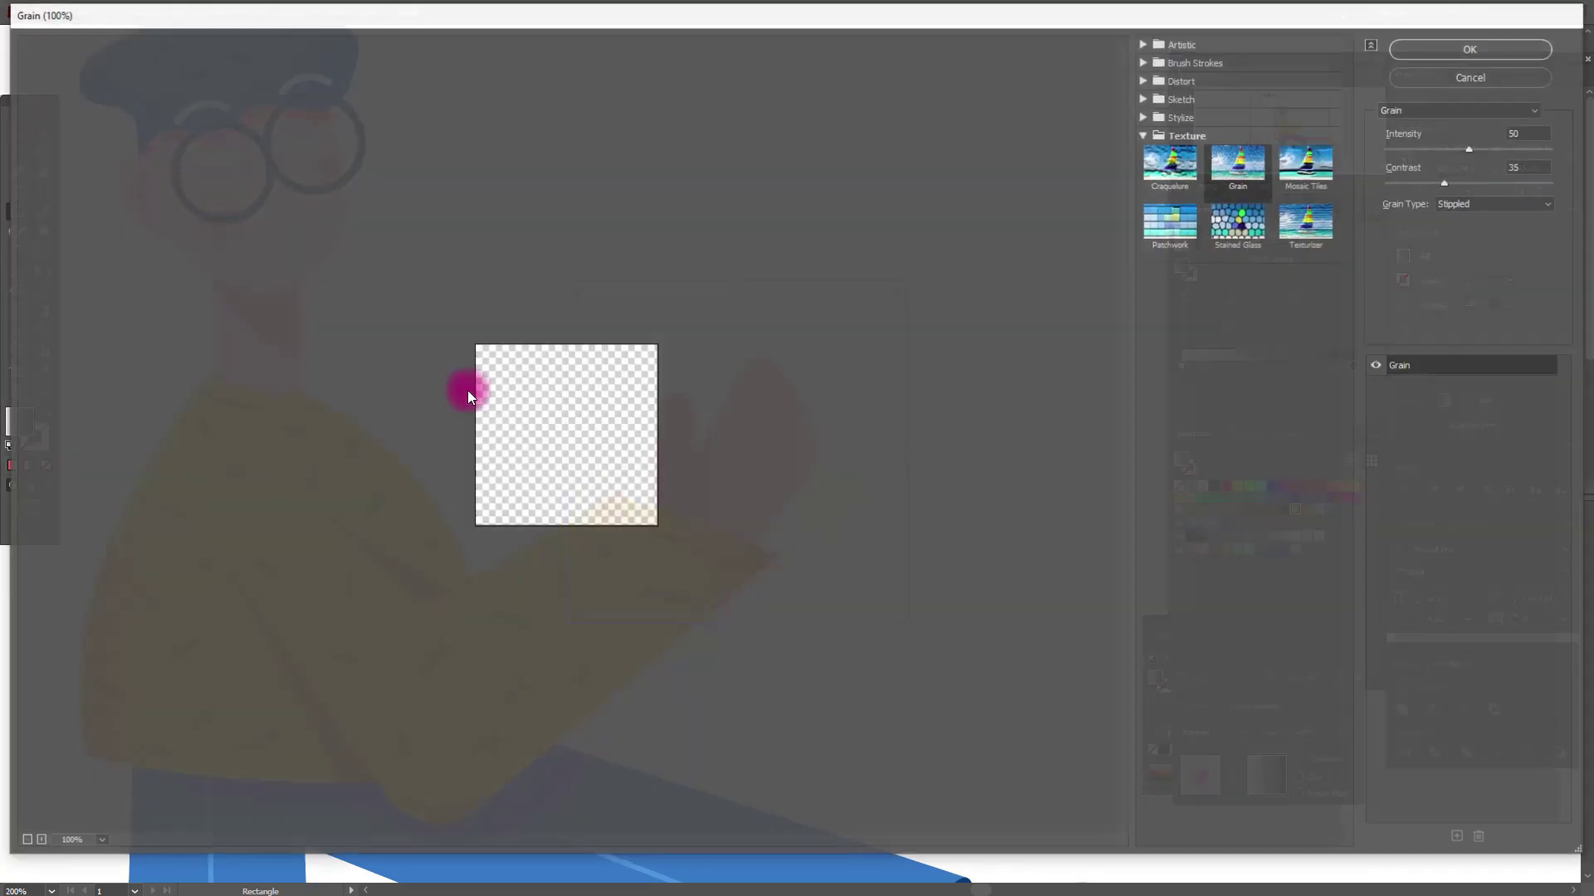
pyautogui.click(1458, 52)
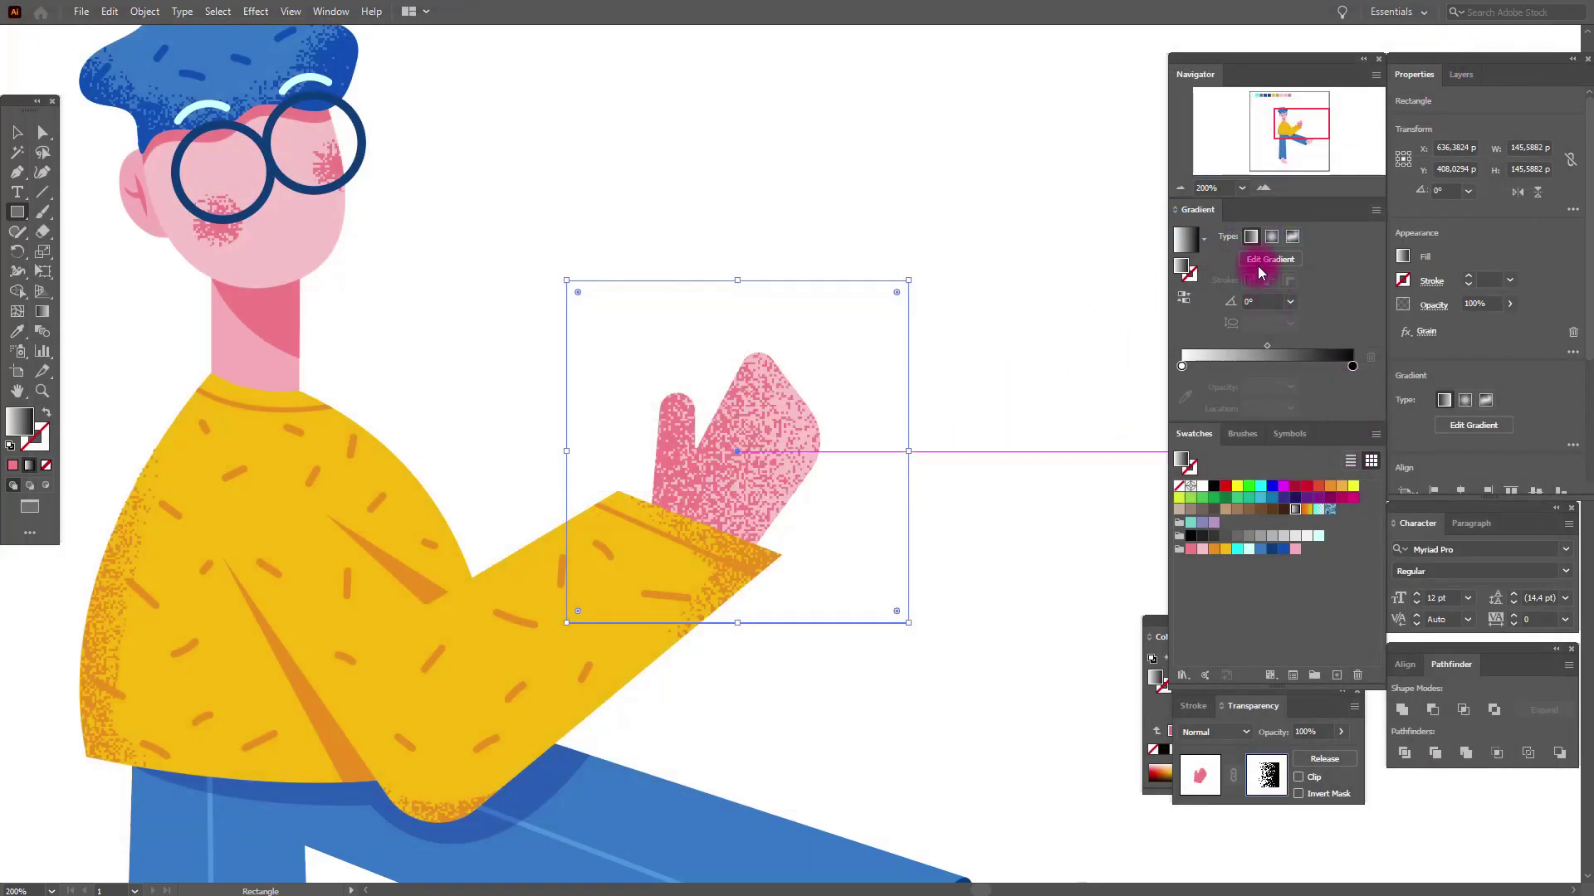
pyautogui.click(1271, 238)
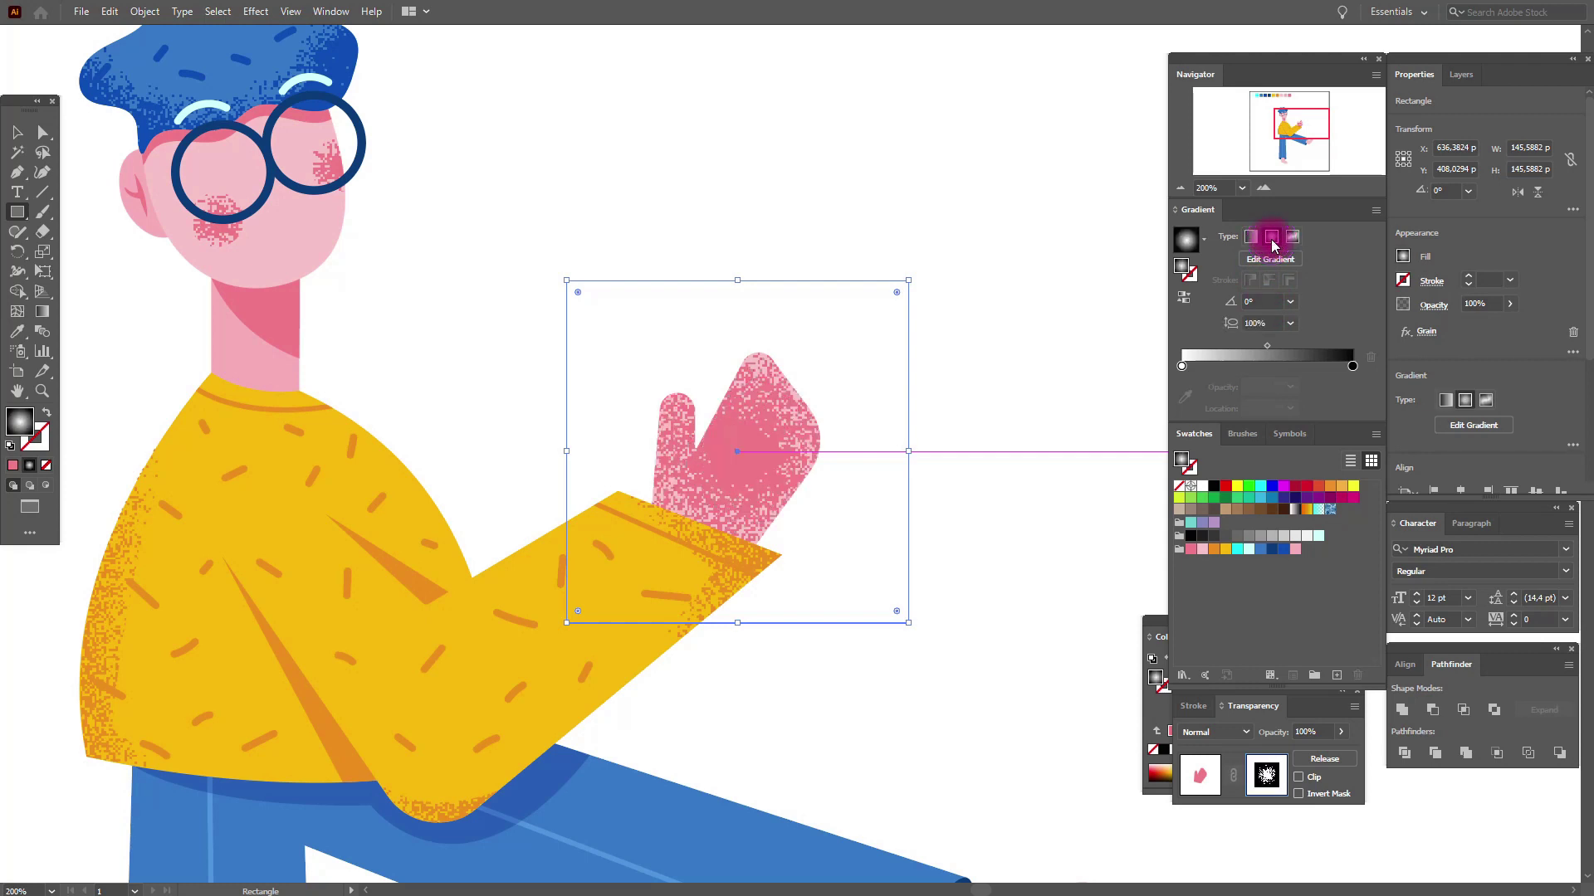
pyautogui.click(1185, 297)
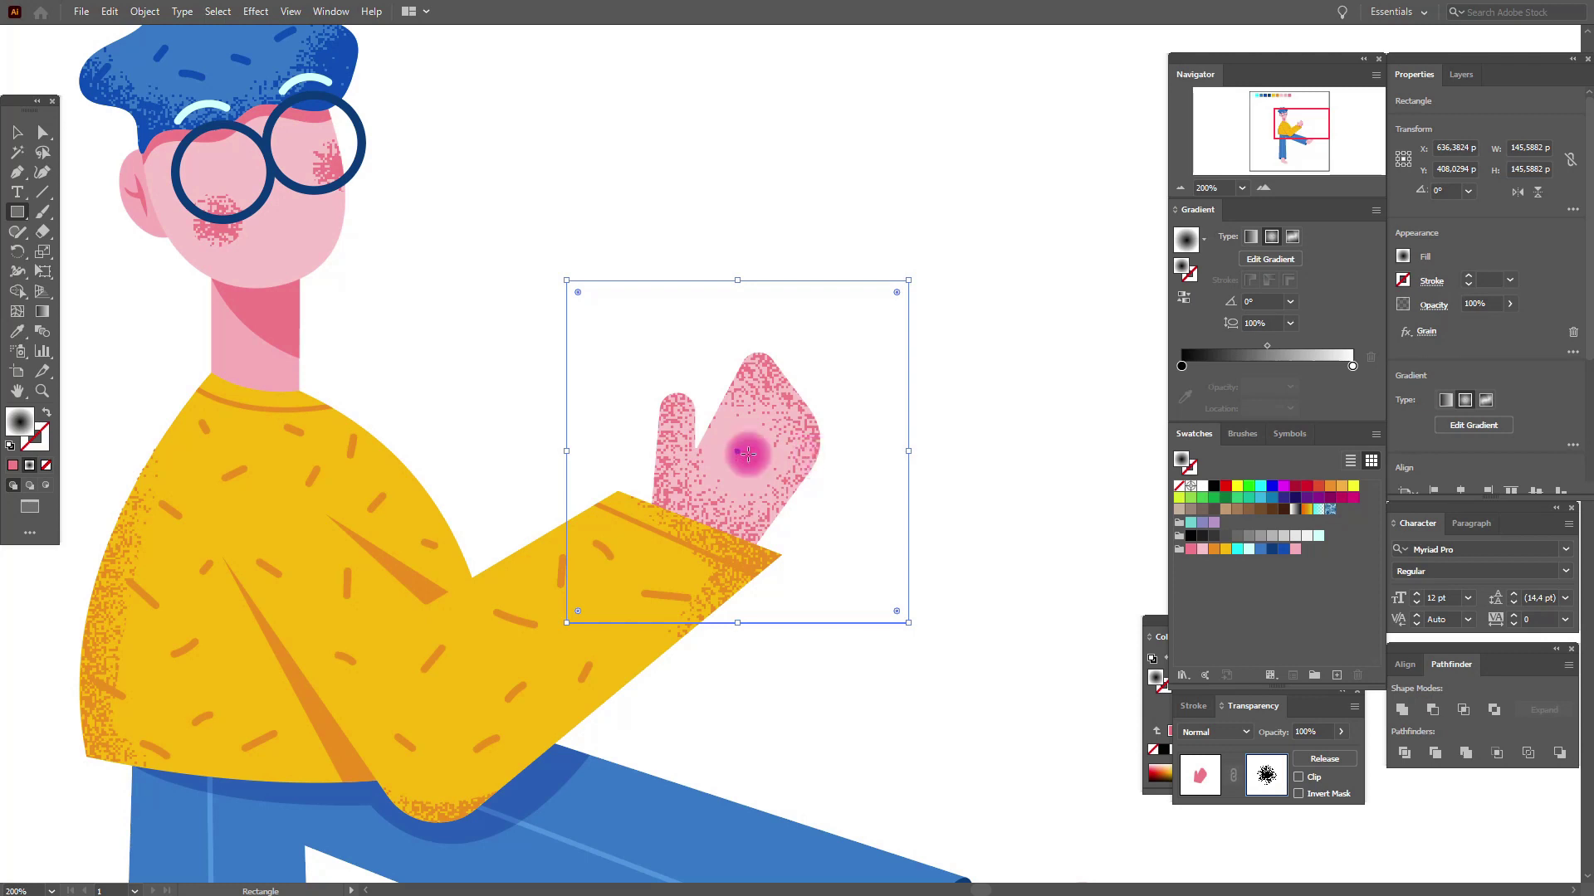
# Reshape and position the radial gradient so darker pink shows only along the fingertips
pyautogui.click(42, 311)
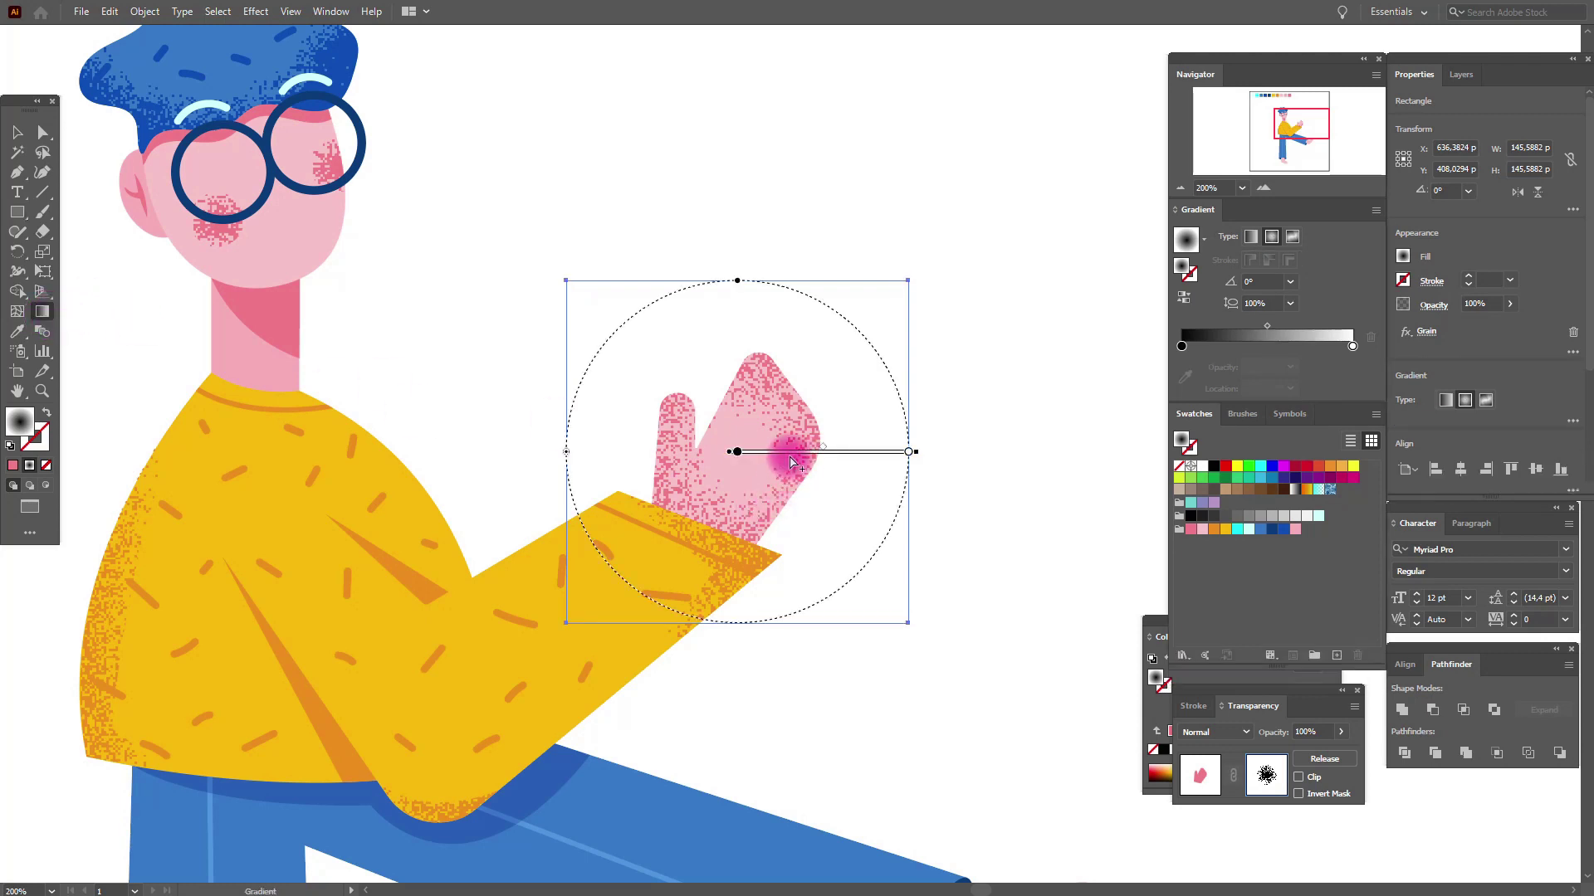
pyautogui.moveTo(790, 457)
pyautogui.mouseDown()
pyautogui.moveTo(751, 517)
pyautogui.moveTo(828, 523)
pyautogui.mouseUp()
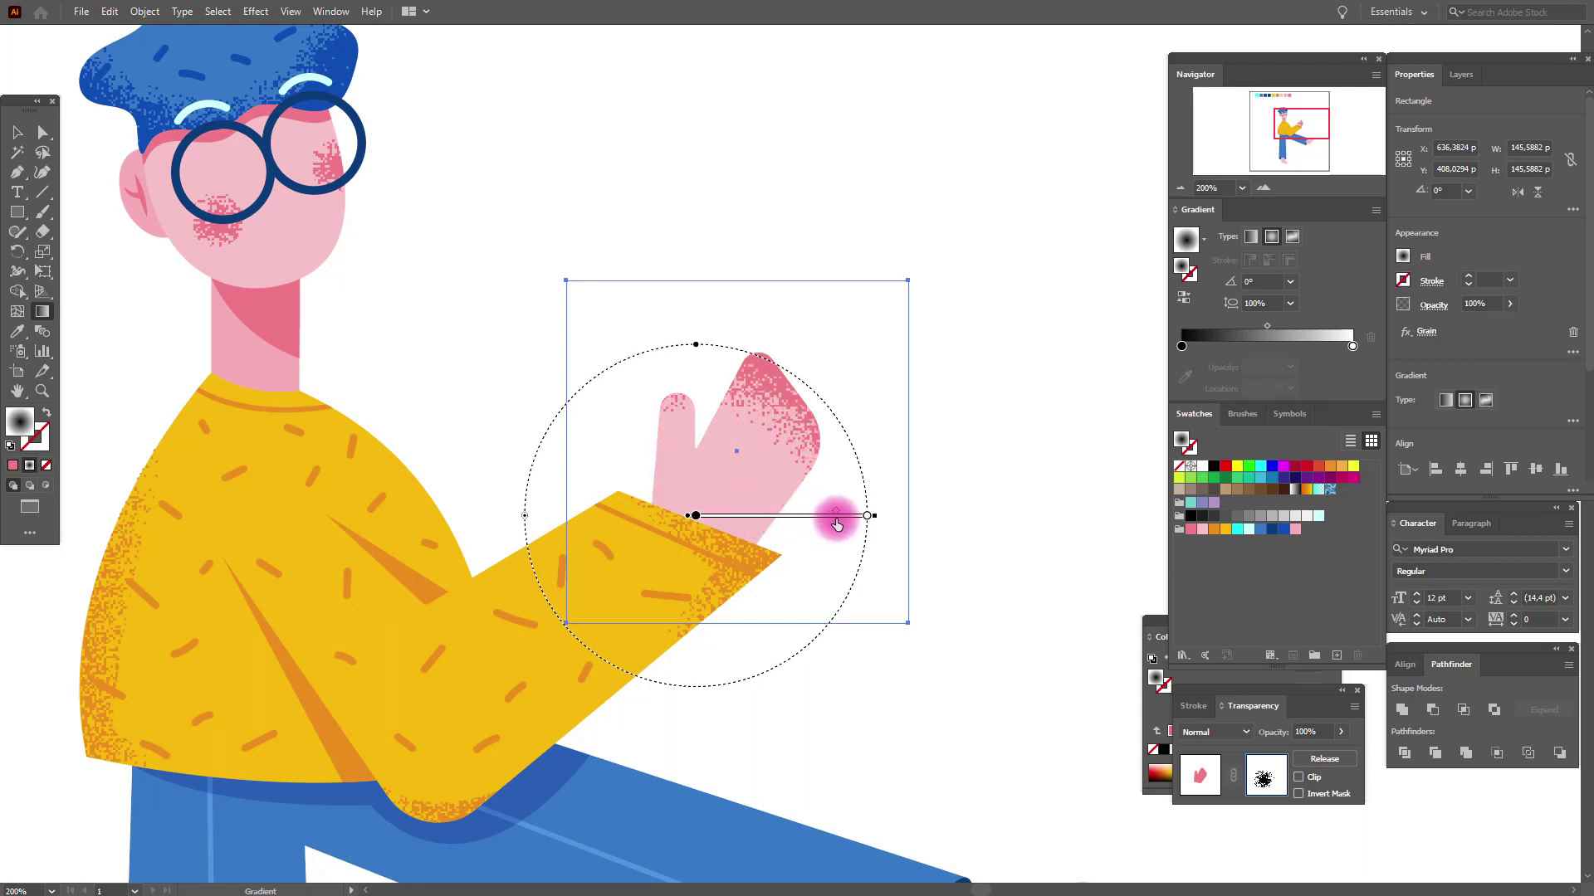
pyautogui.moveTo(837, 525)
pyautogui.mouseDown()
pyautogui.moveTo(884, 497)
pyautogui.moveTo(887, 468)
pyautogui.moveTo(800, 480)
pyautogui.moveTo(819, 472)
pyautogui.mouseUp()
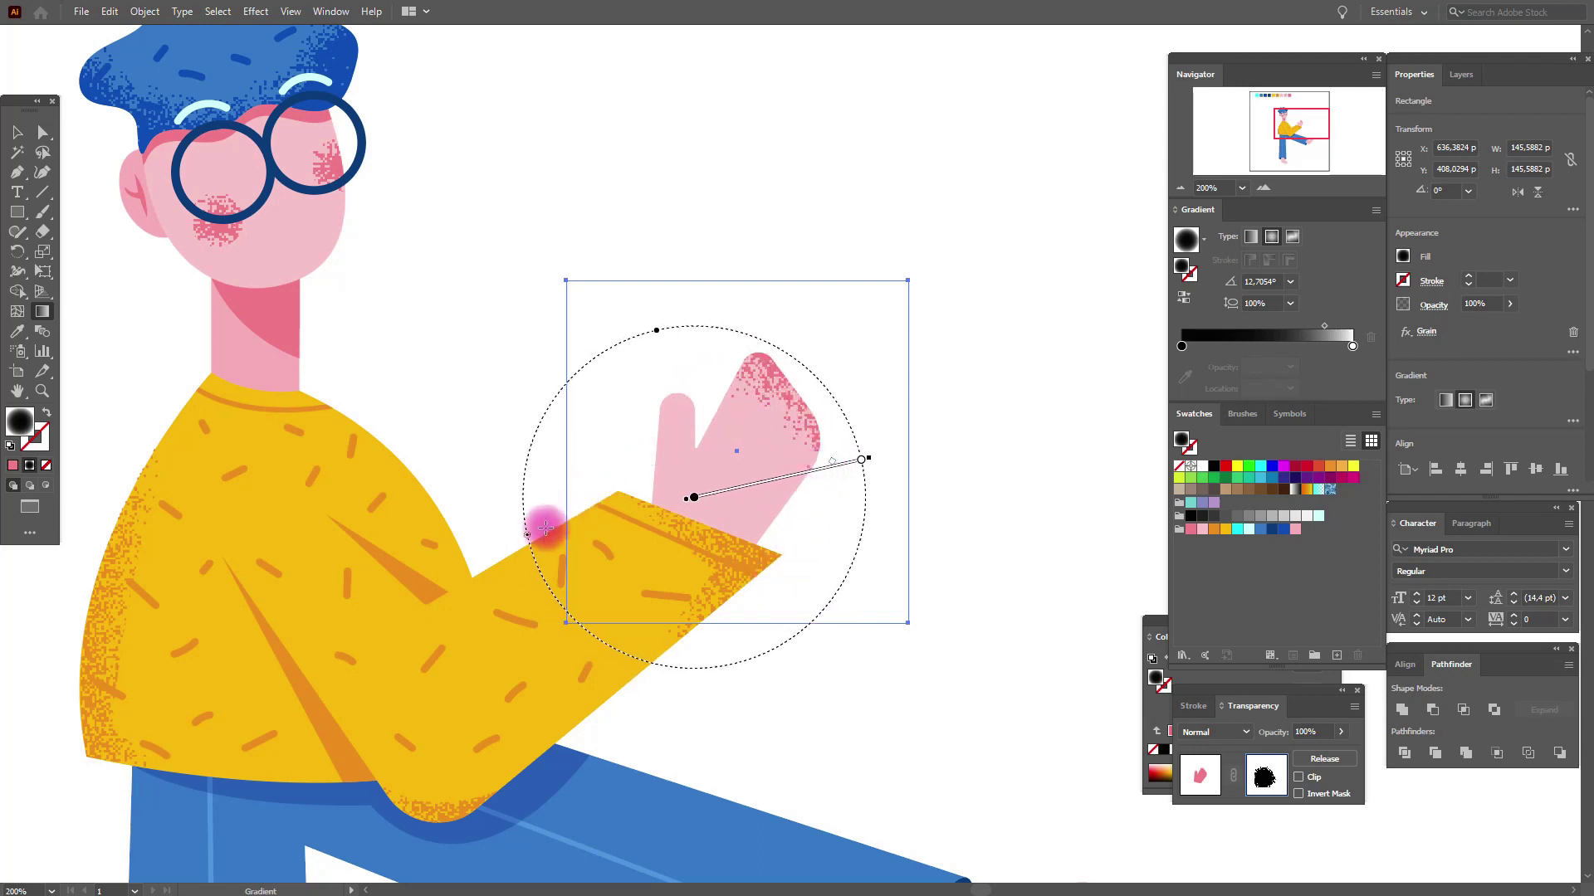
pyautogui.moveTo(527, 535)
pyautogui.mouseDown()
pyautogui.moveTo(556, 548)
pyautogui.moveTo(546, 539)
pyautogui.mouseUp()
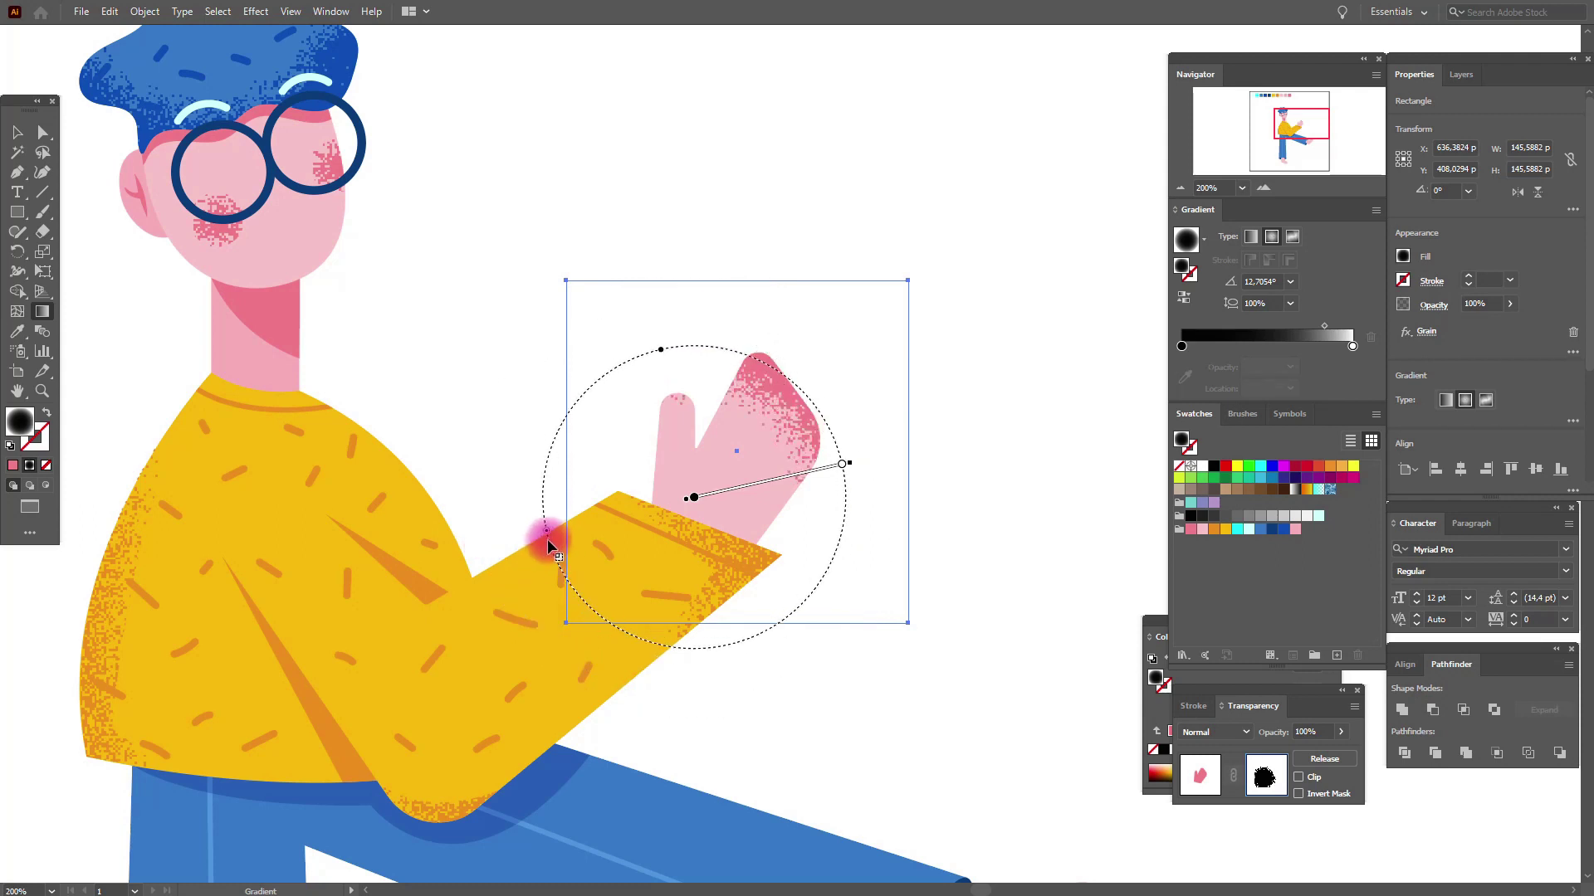
pyautogui.moveTo(660, 347); pyautogui.dragTo(642, 265)
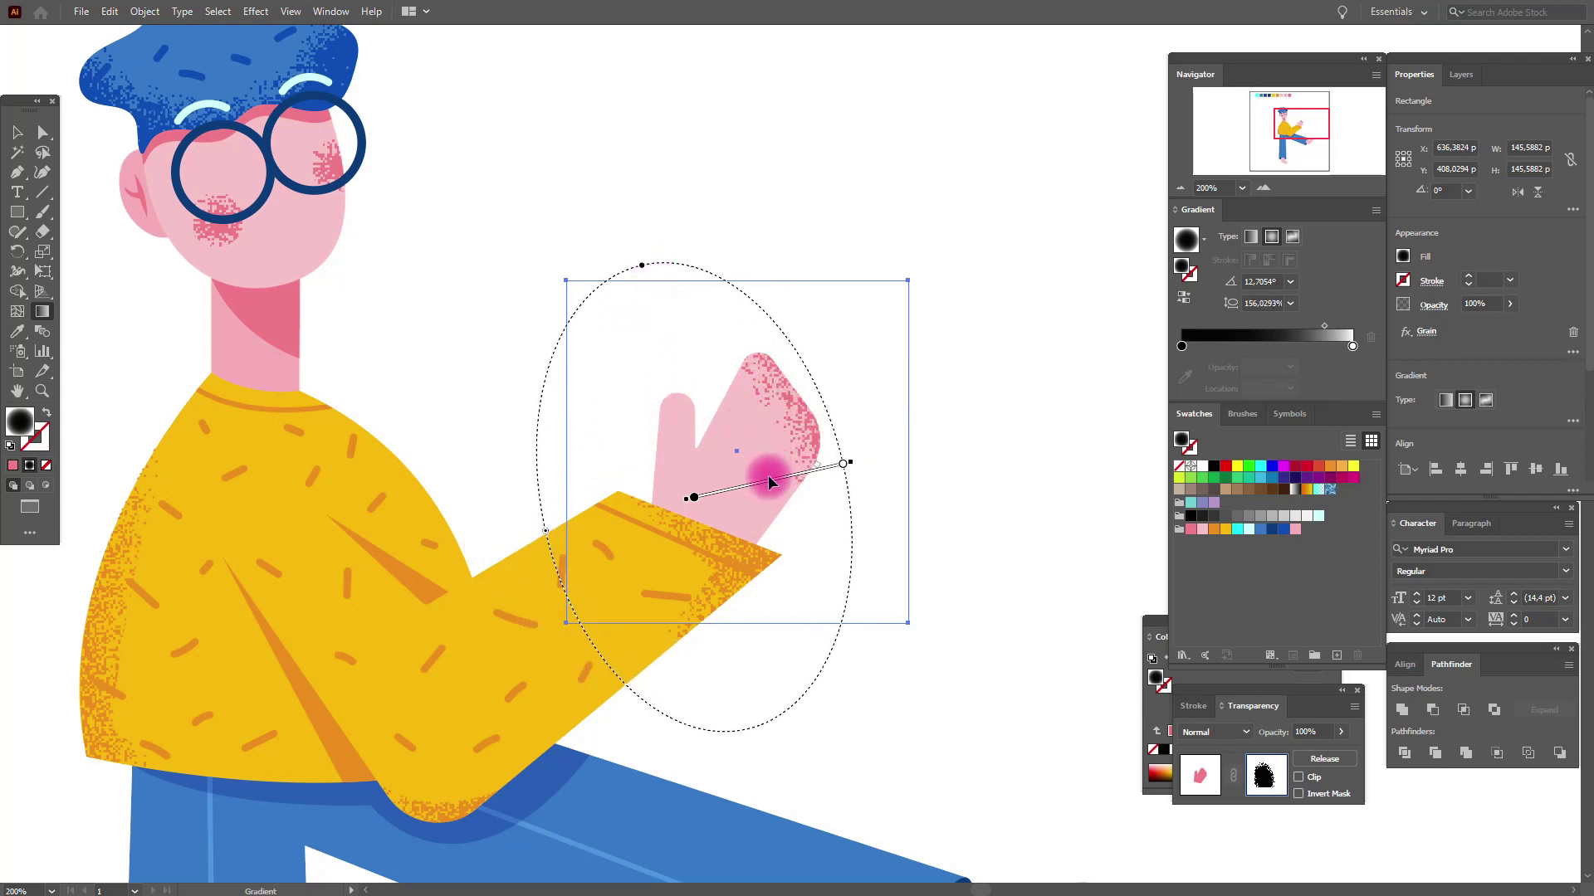
pyautogui.moveTo(769, 481); pyautogui.dragTo(789, 490)
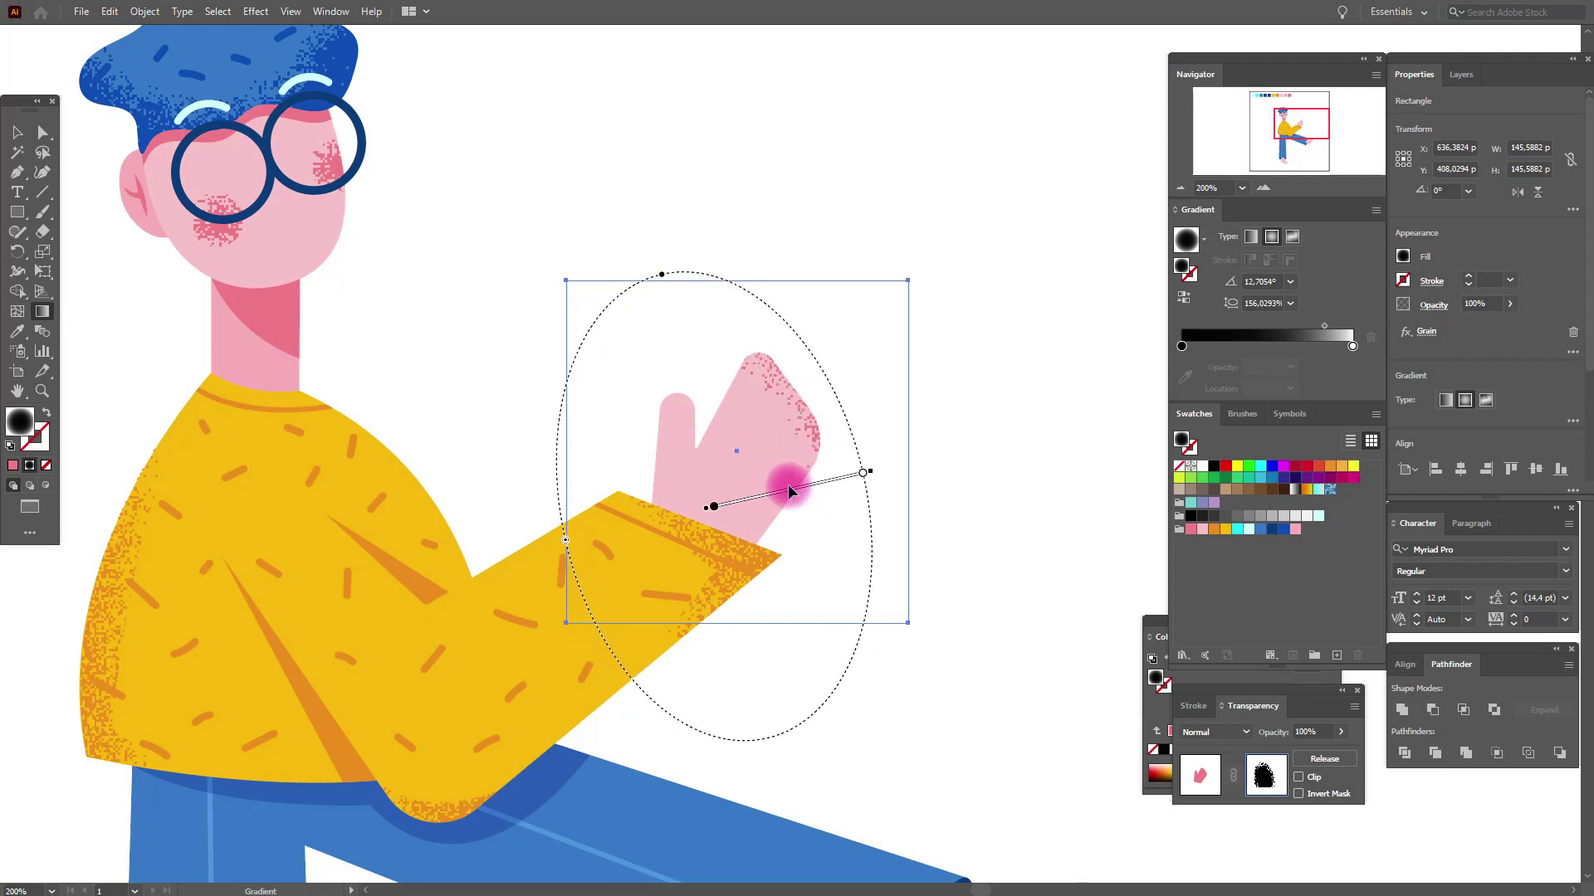
pyautogui.moveTo(660, 274); pyautogui.dragTo(680, 356)
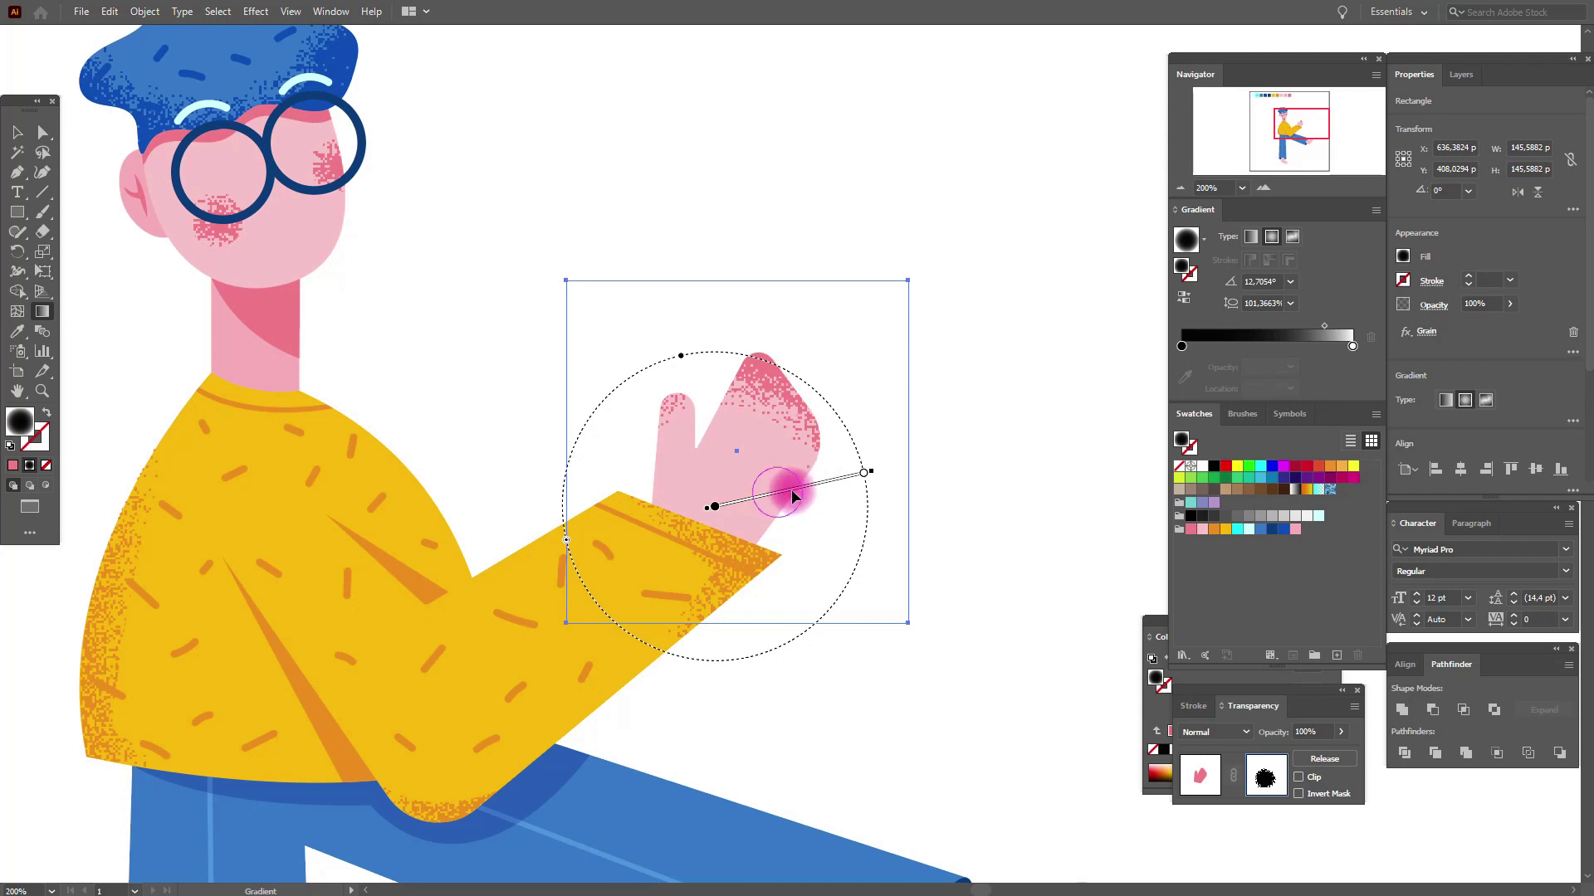
pyautogui.moveTo(790, 491); pyautogui.dragTo(803, 493)
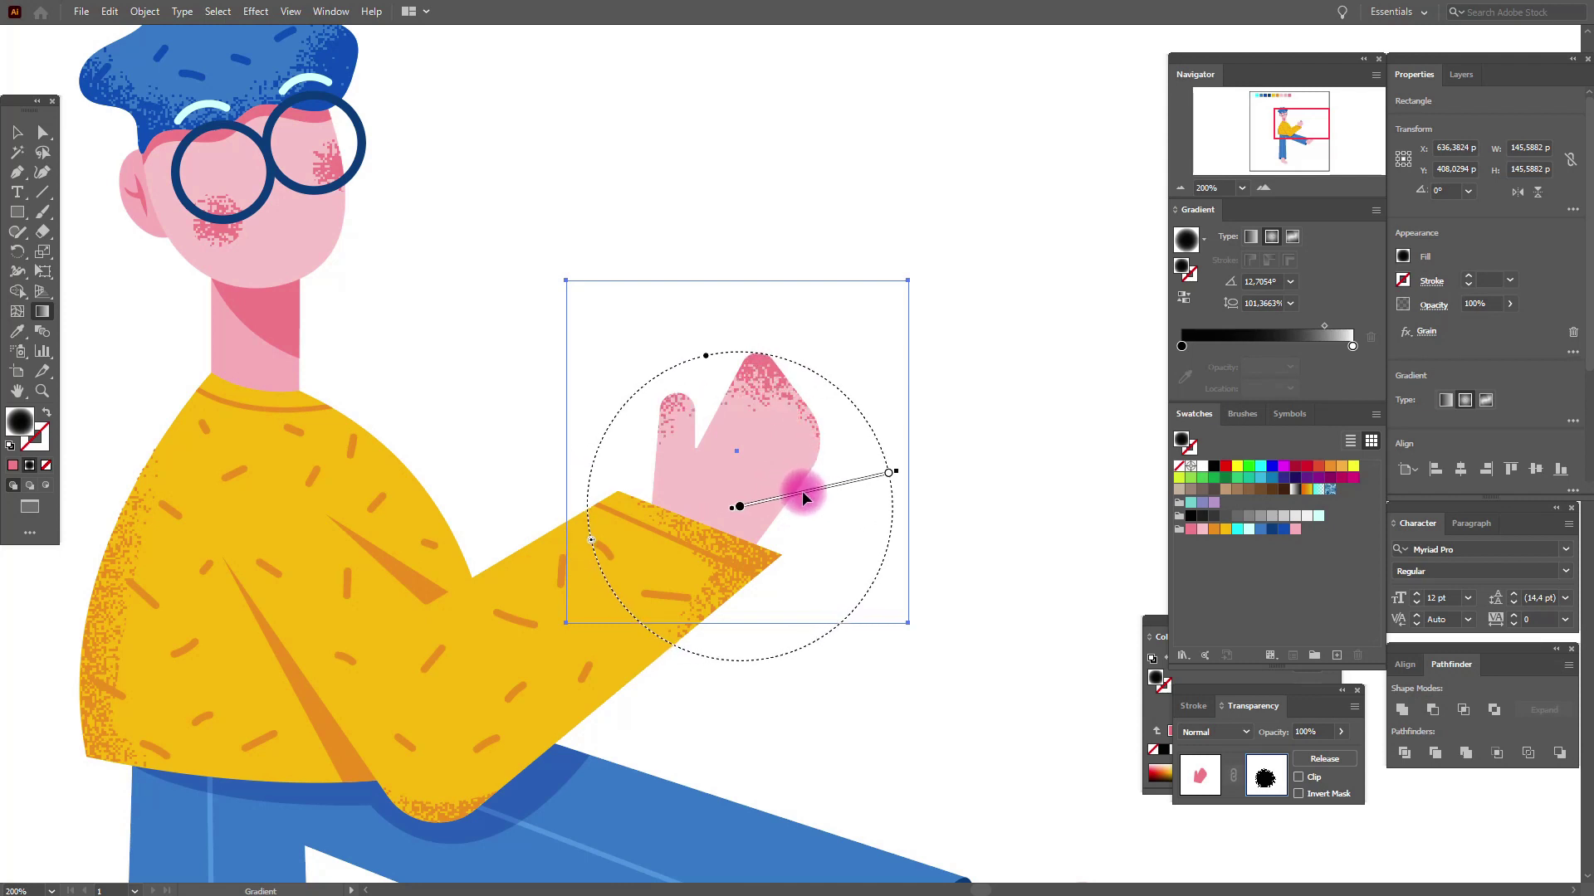
pyautogui.moveTo(803, 497); pyautogui.dragTo(802, 501)
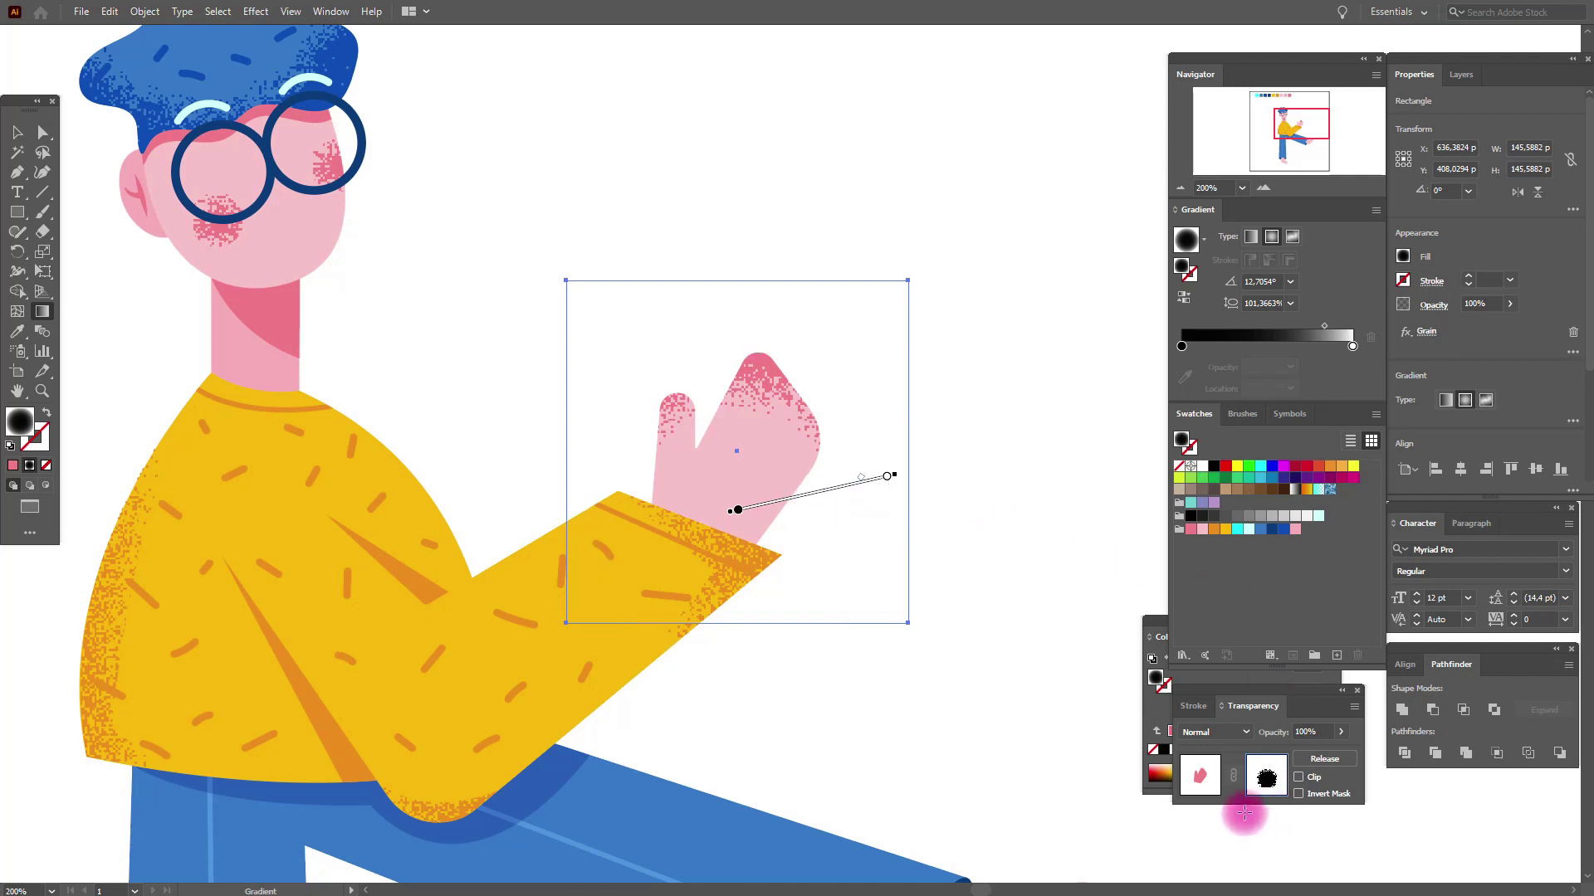
# Give the hand overlay a darker pink fill at 70% opacity
pyautogui.click(1203, 787)
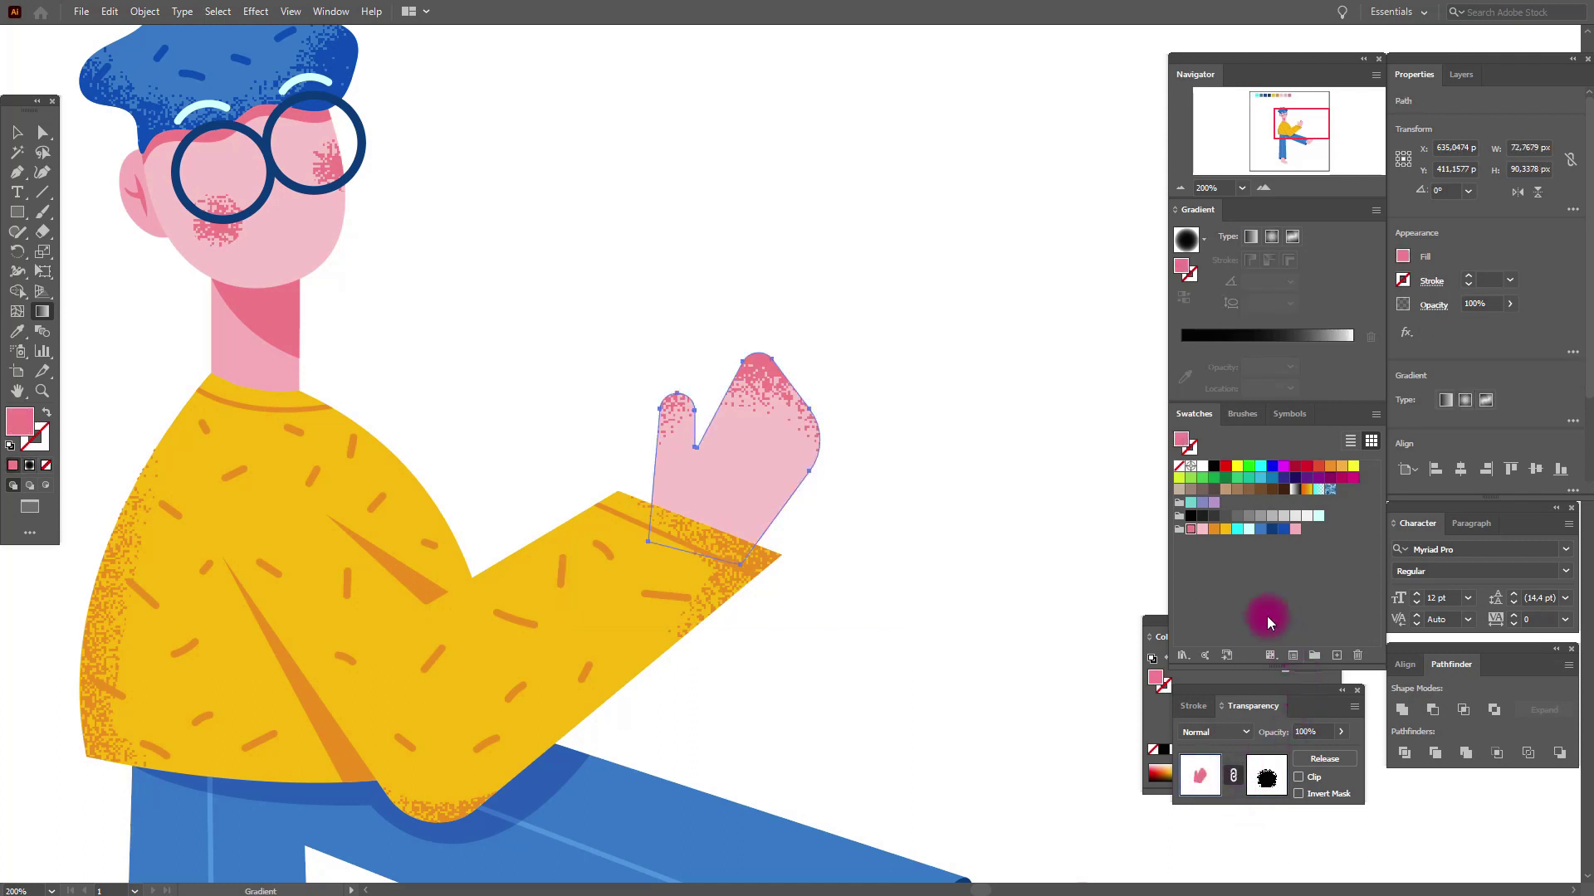
pyautogui.click(1297, 531)
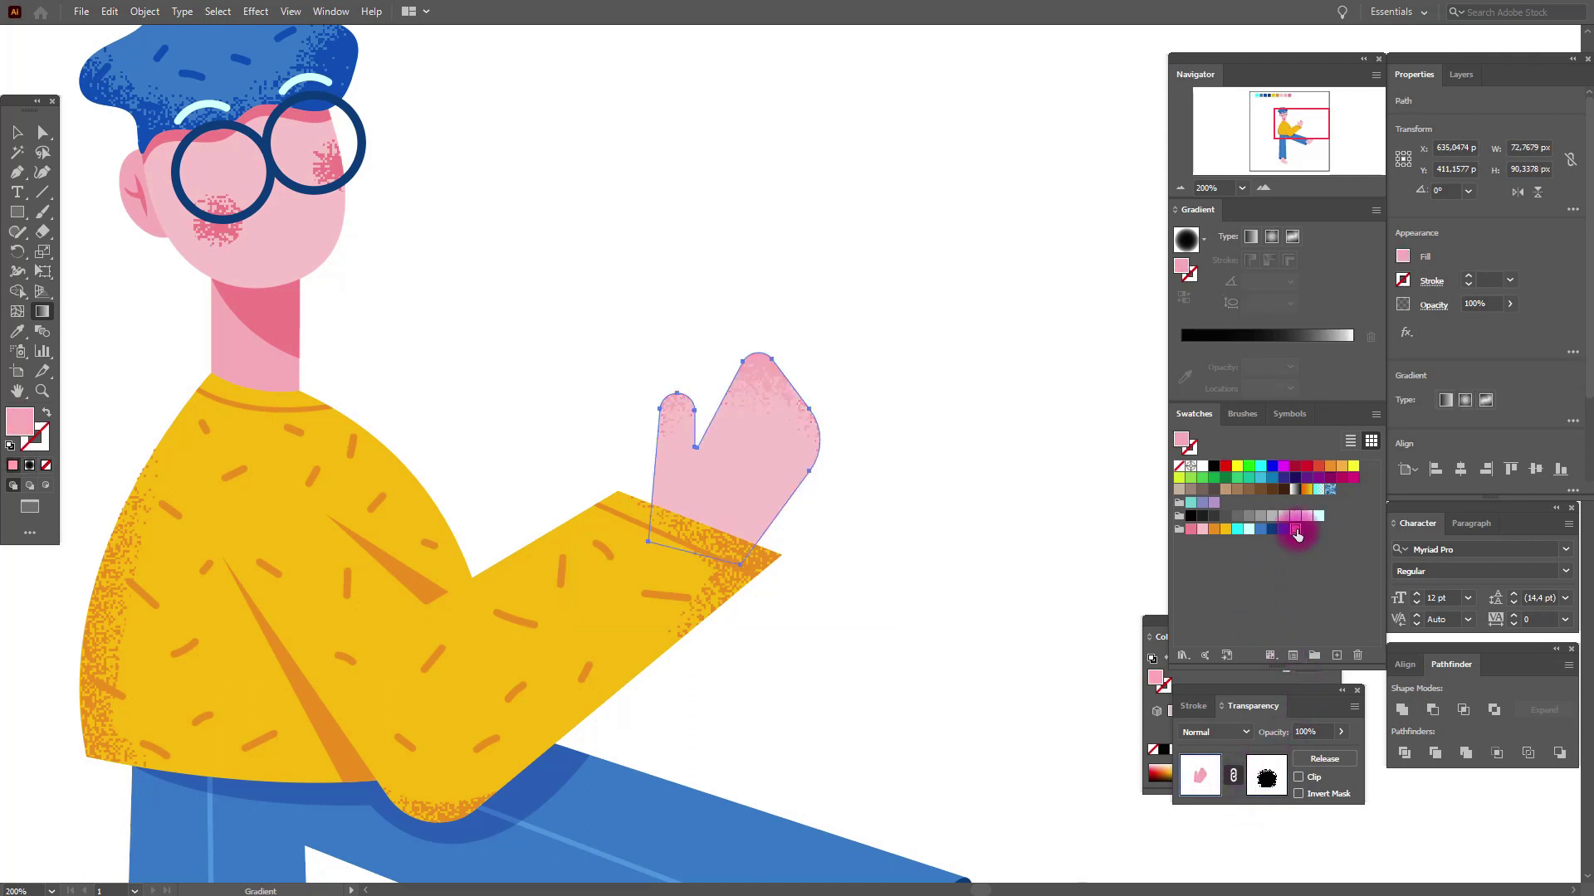
pyautogui.click(1190, 531)
pyautogui.click(1474, 303)
pyautogui.write('70')
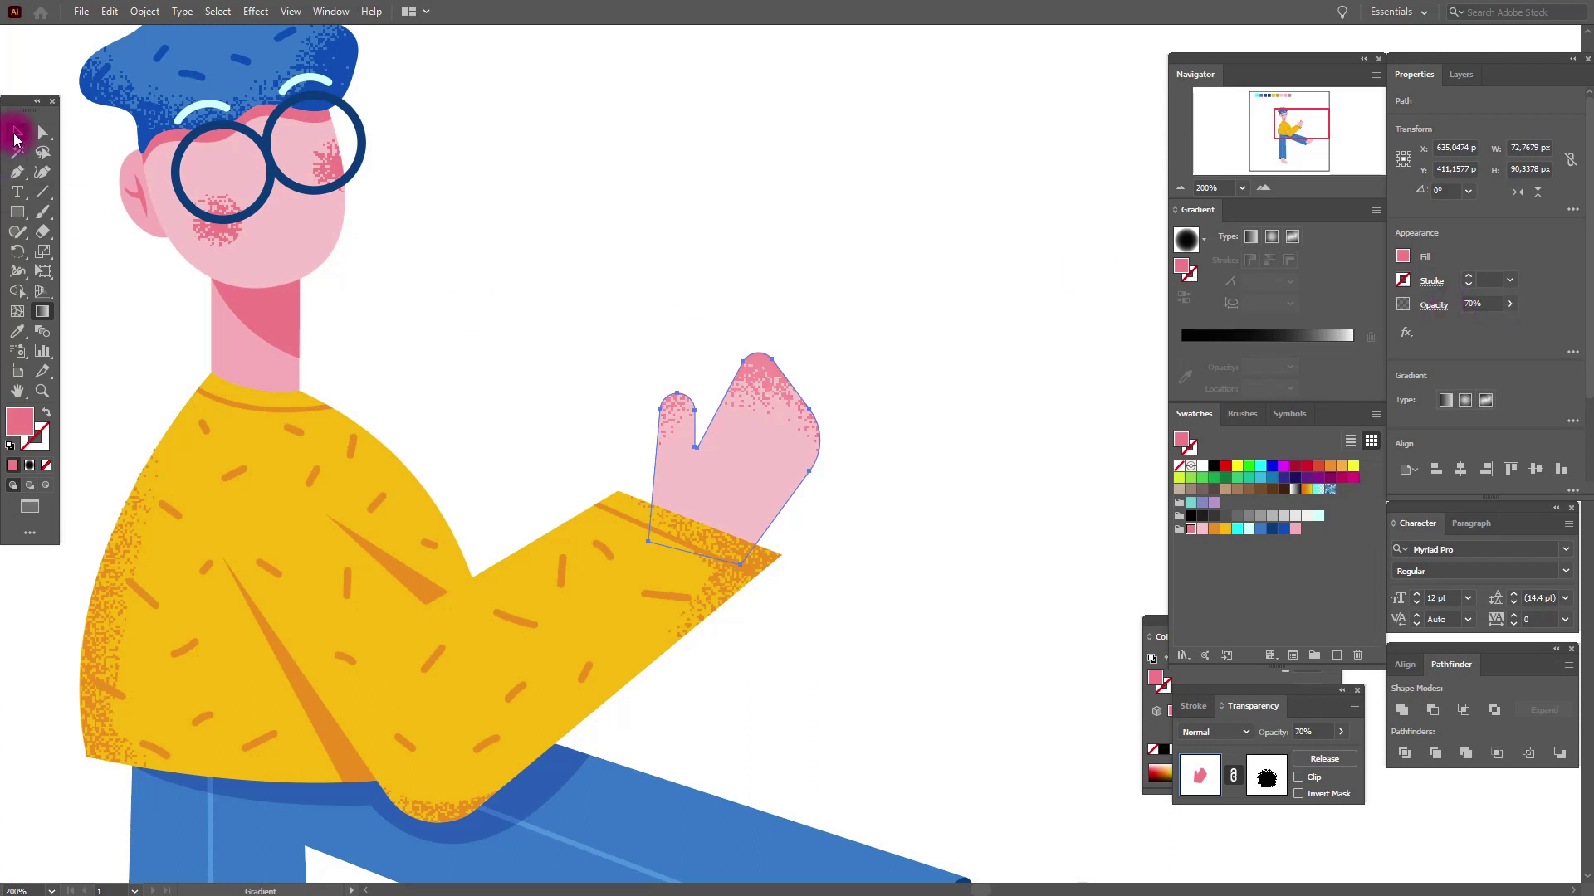
# Rotate the hand slightly clockwise and deselect it
pyautogui.click(15, 135)
pyautogui.click(591, 238)
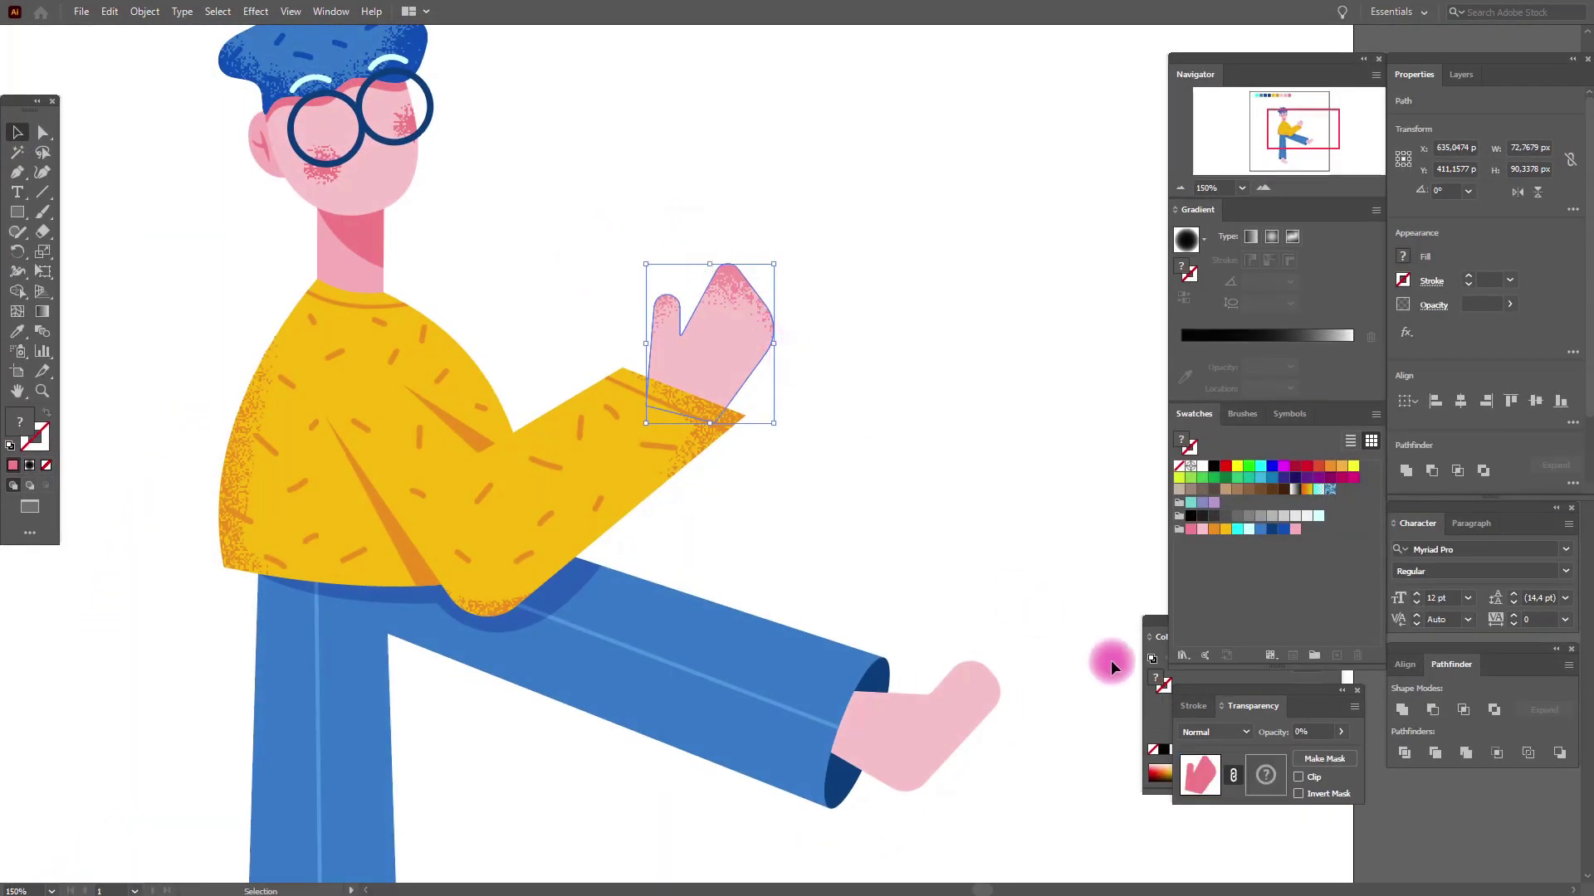
pyautogui.moveTo(785, 342); pyautogui.dragTo(789, 356)
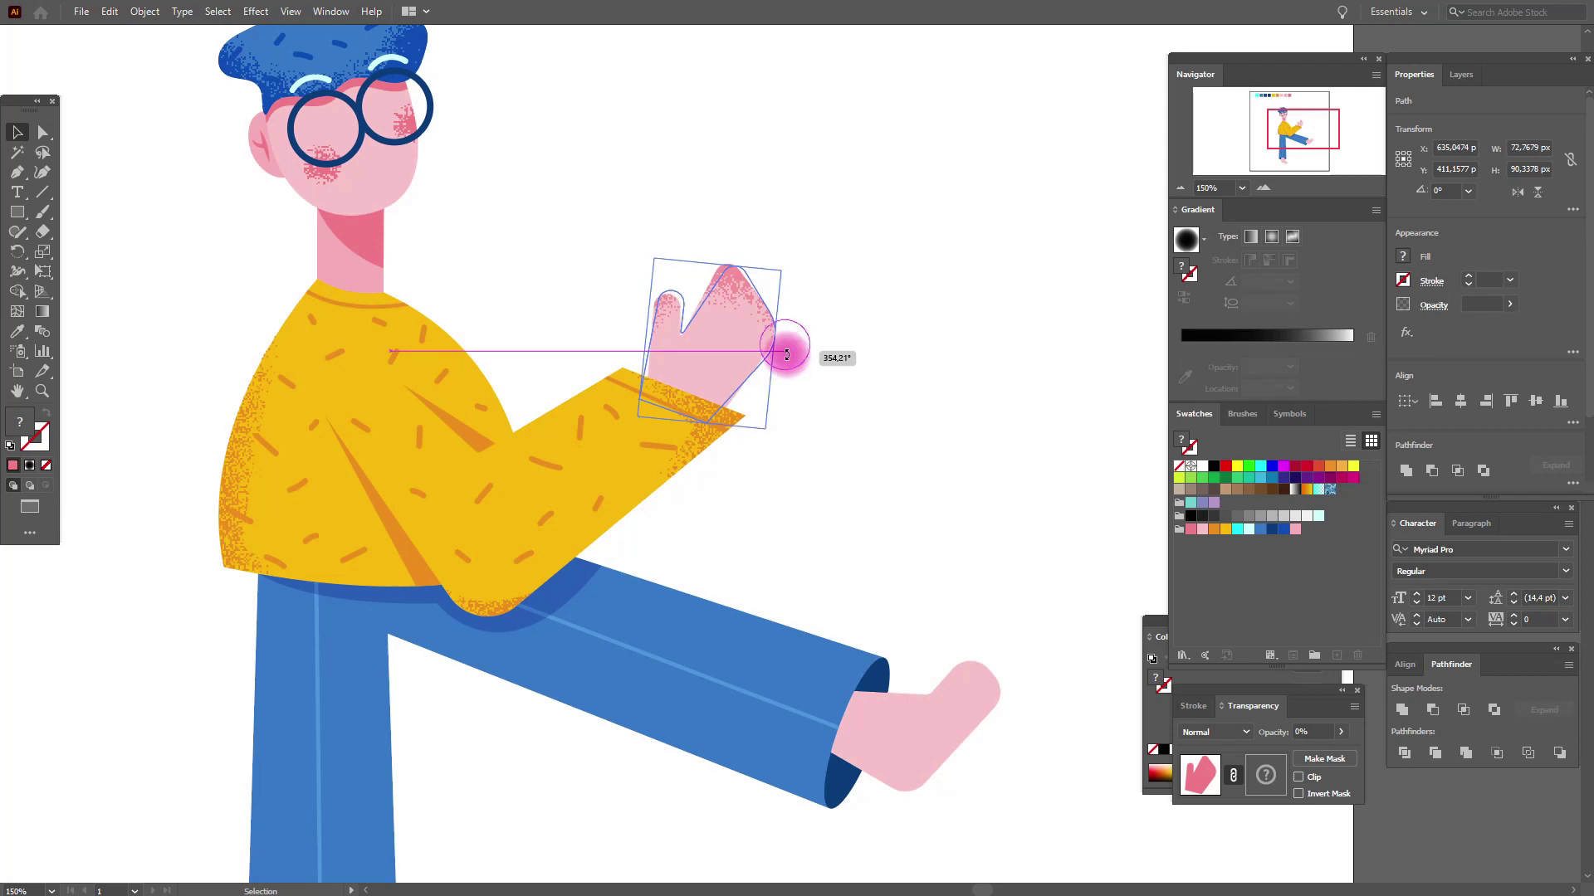
pyautogui.moveTo(788, 356); pyautogui.dragTo(760, 367)
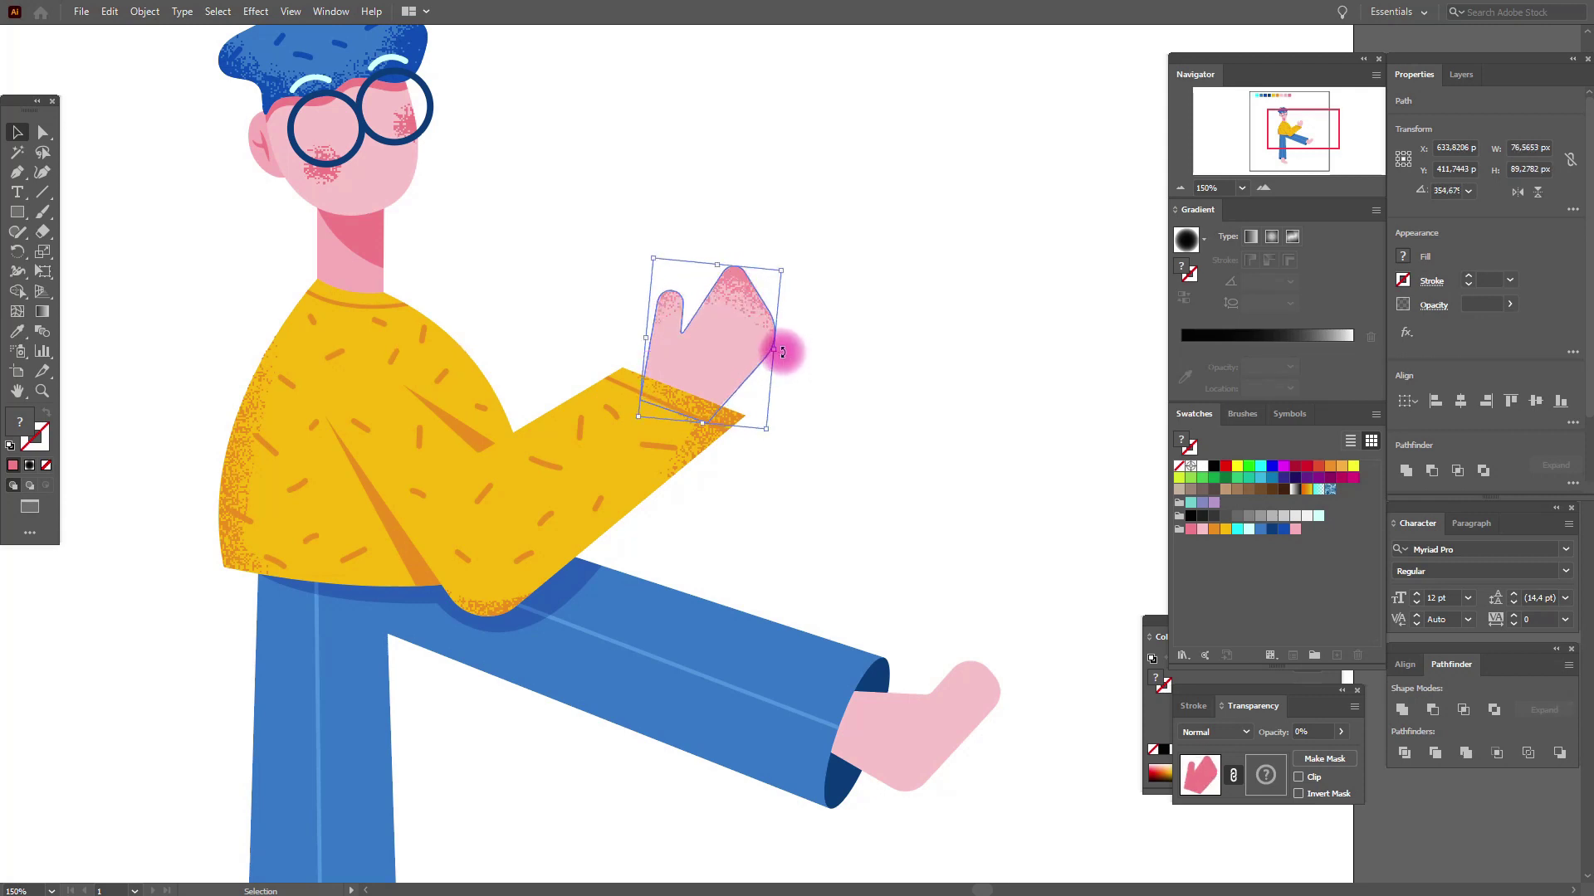
pyautogui.click(788, 377)
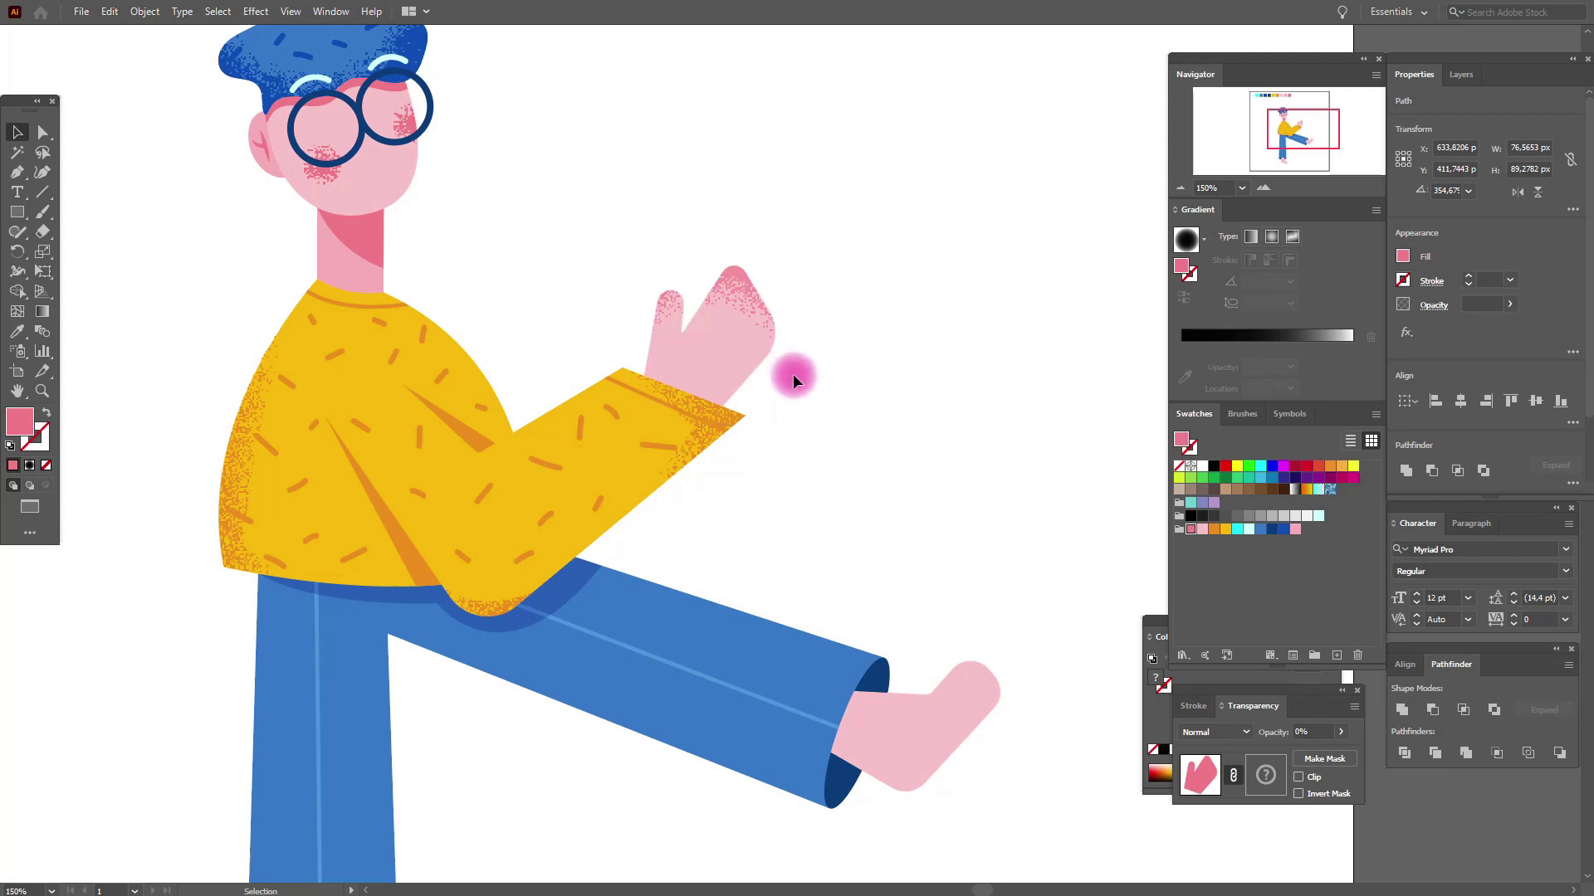
pyautogui.click(17, 390)
# Paste a darker pink copy of the lower foot in front with an unclipped opacity mask
pyautogui.moveTo(586, 855); pyautogui.dragTo(581, 386)
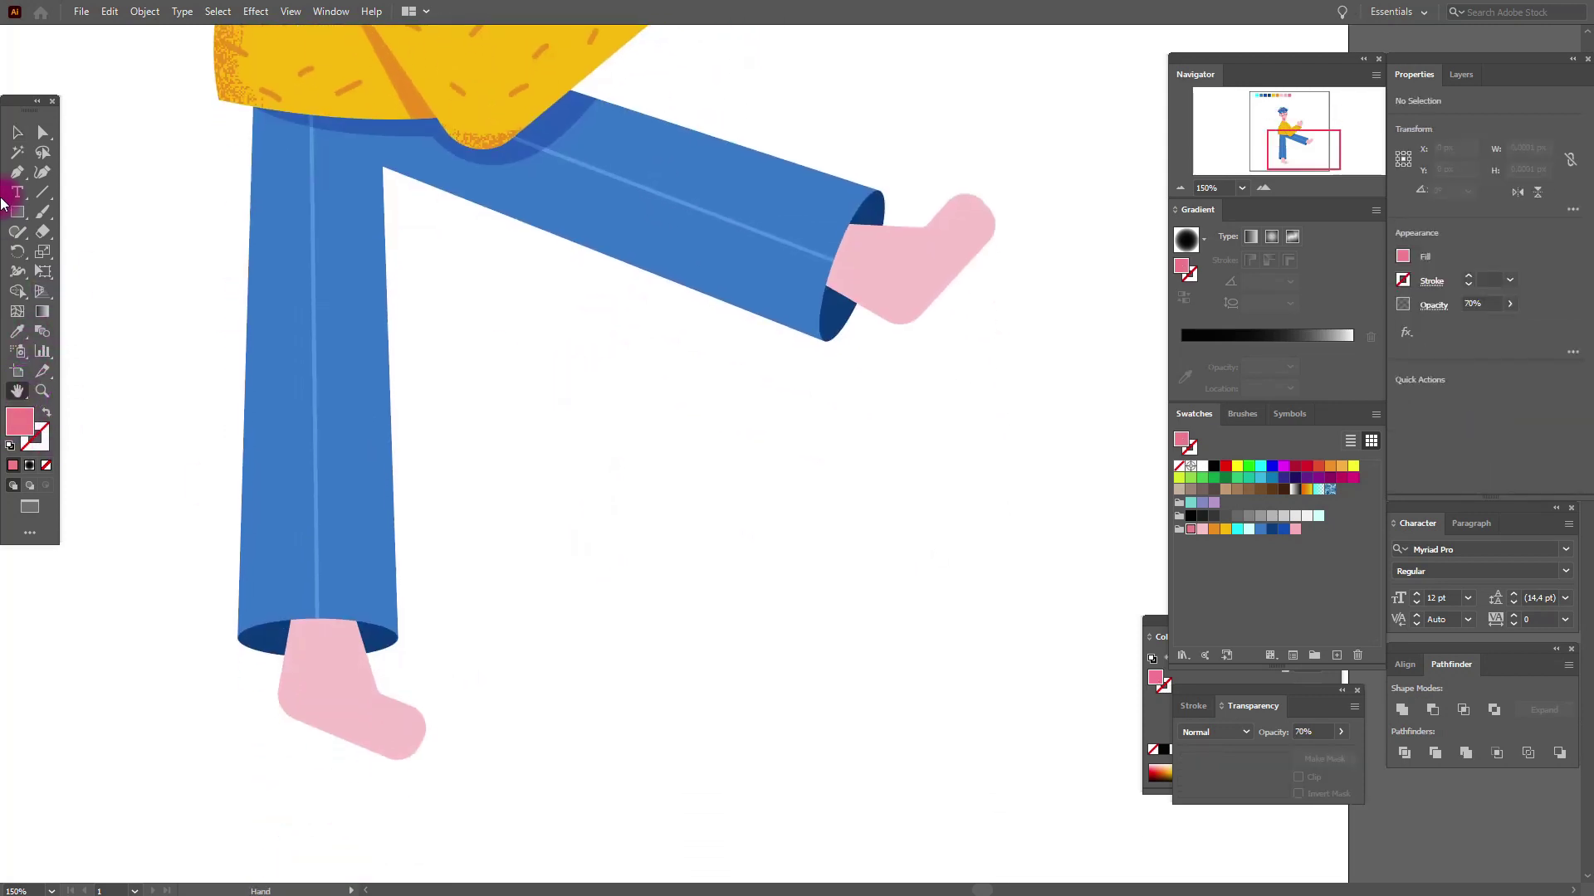
pyautogui.click(16, 133)
pyautogui.click(296, 645)
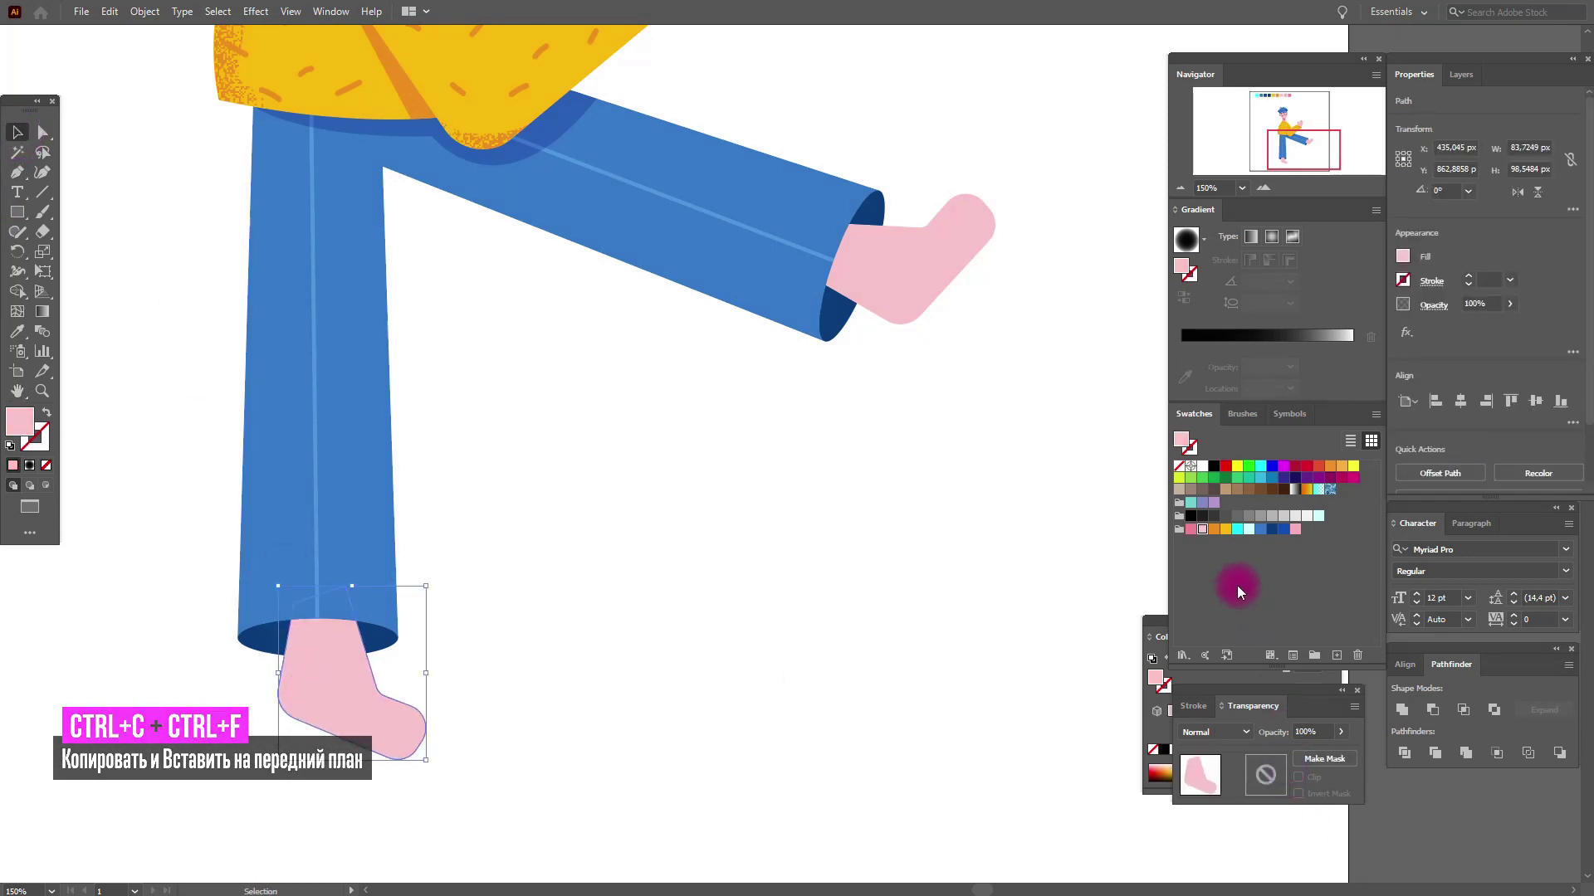
pyautogui.click(1190, 530)
pyautogui.click(1323, 759)
pyautogui.hotkey('ctrl', 'f')
pyautogui.click(396, 612)
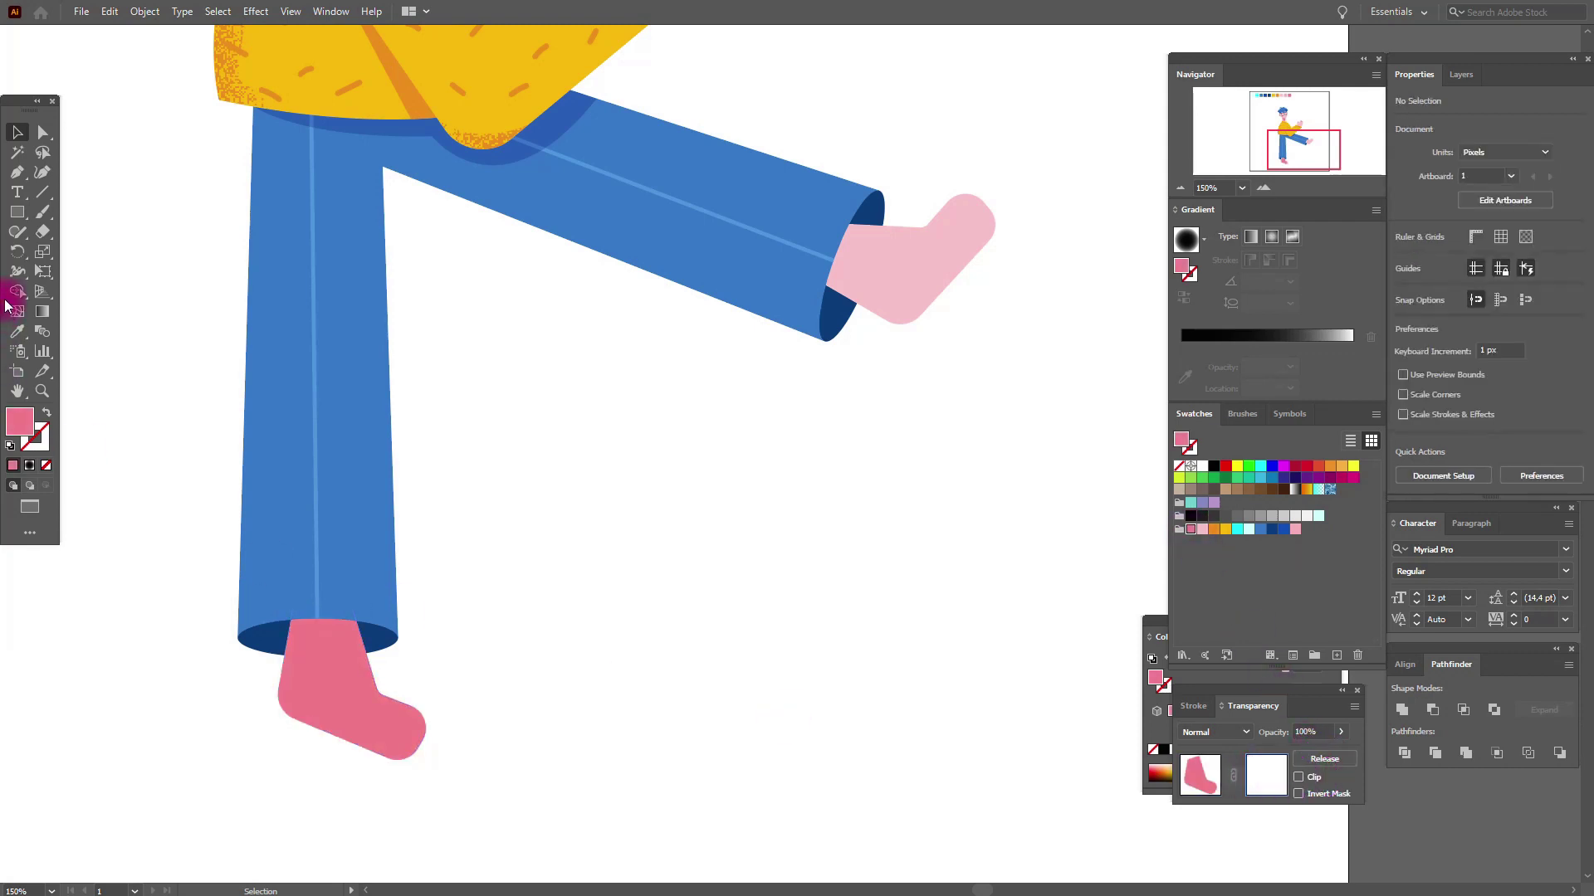
# Draw a radial-gradient mask rectangle over the lower leg and foot and add Stippled Grain
pyautogui.click(18, 214)
pyautogui.moveTo(220, 538); pyautogui.dragTo(511, 765)
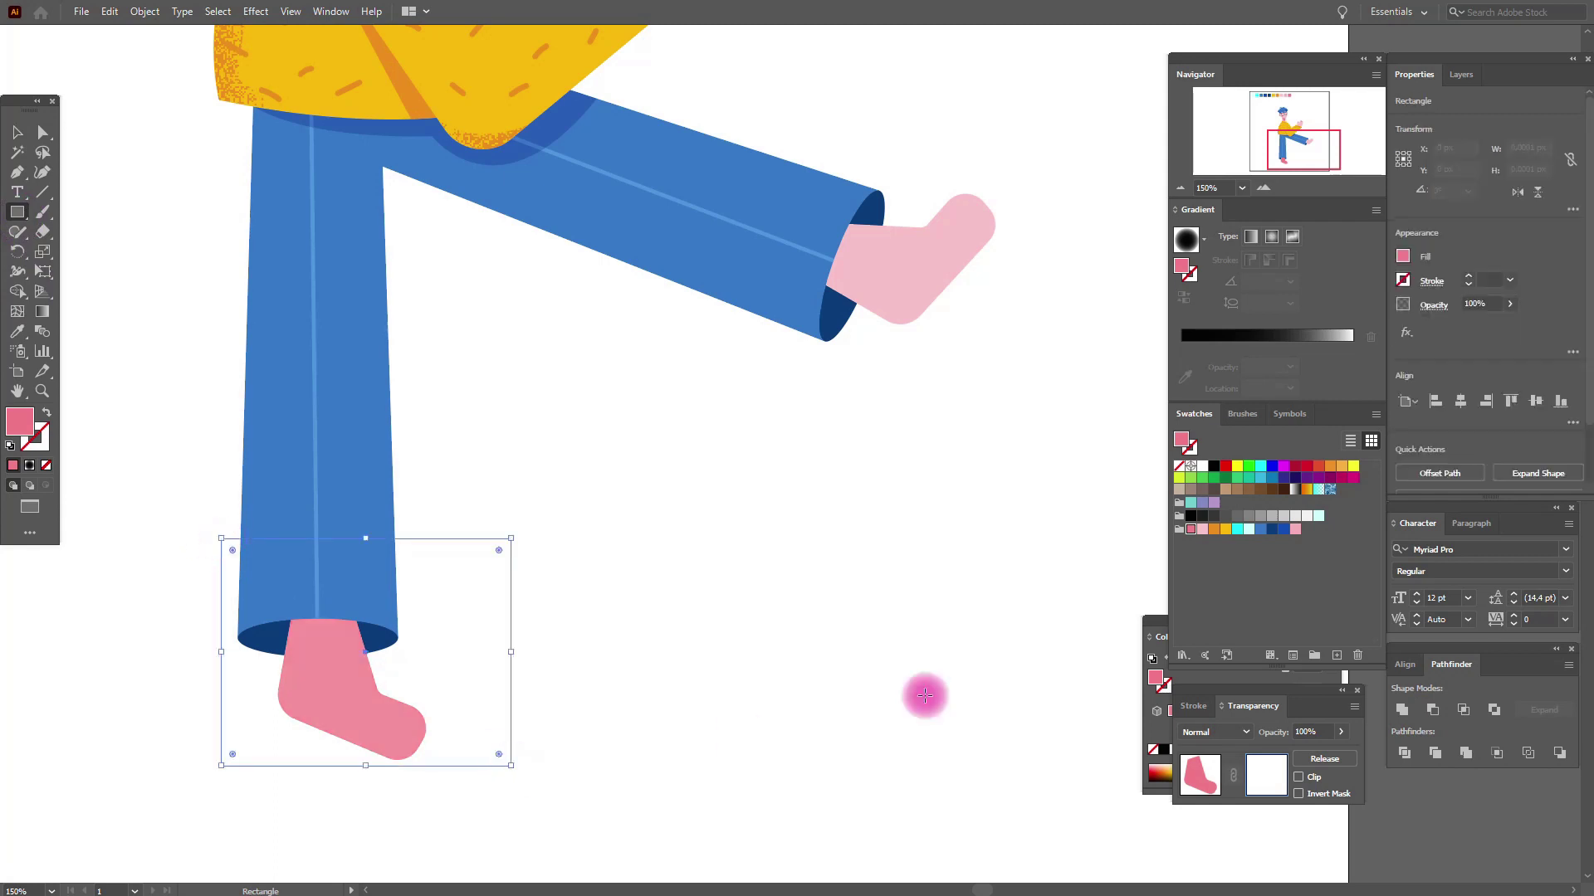
pyautogui.click(1269, 240)
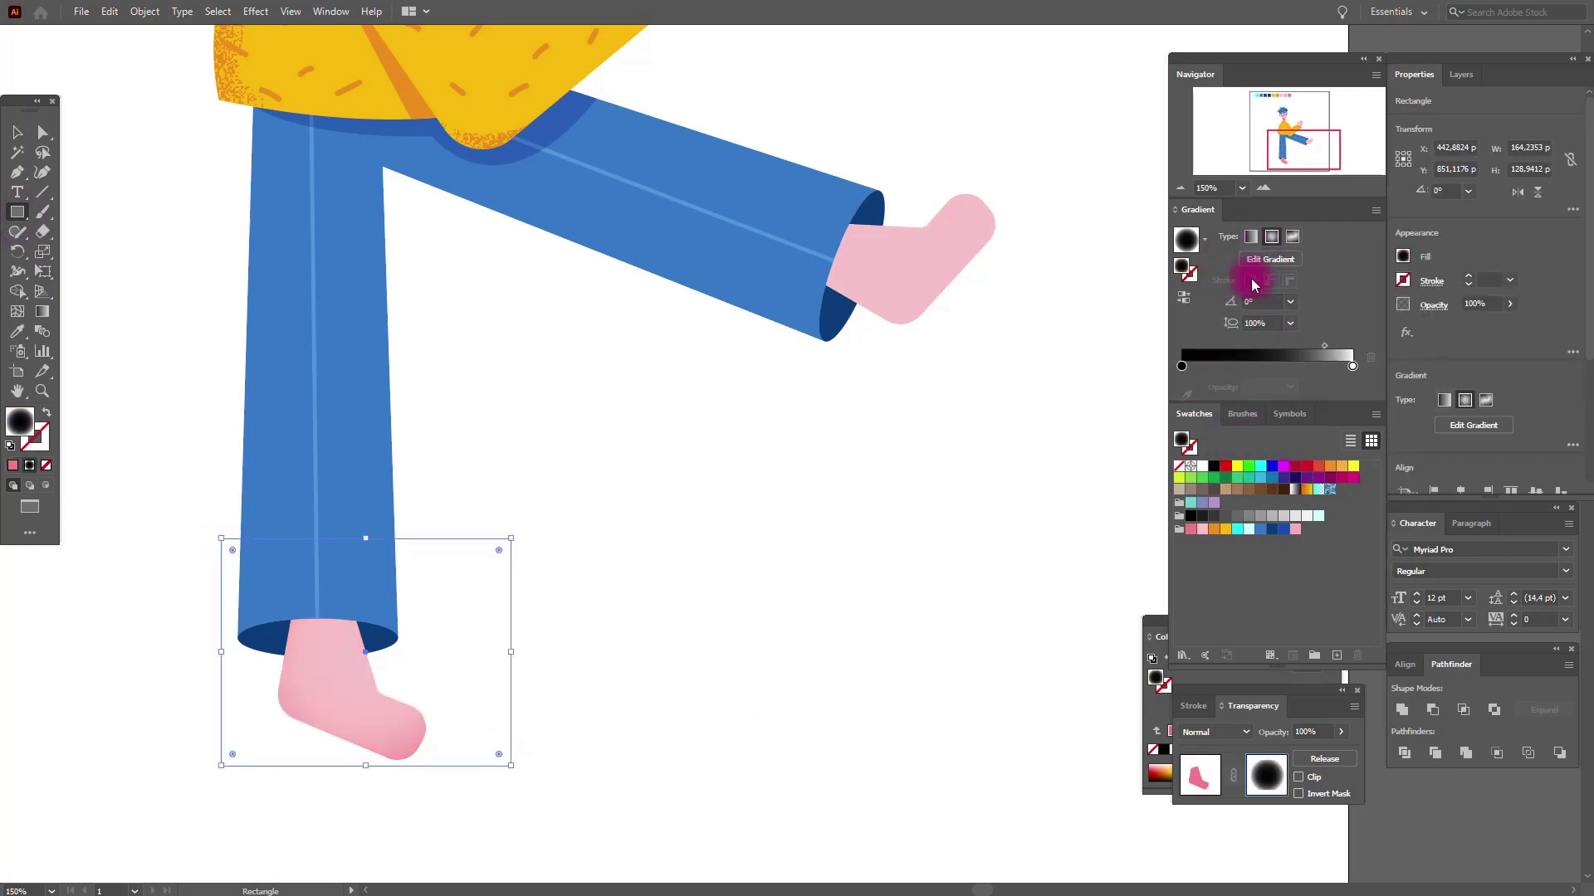
pyautogui.click(255, 13)
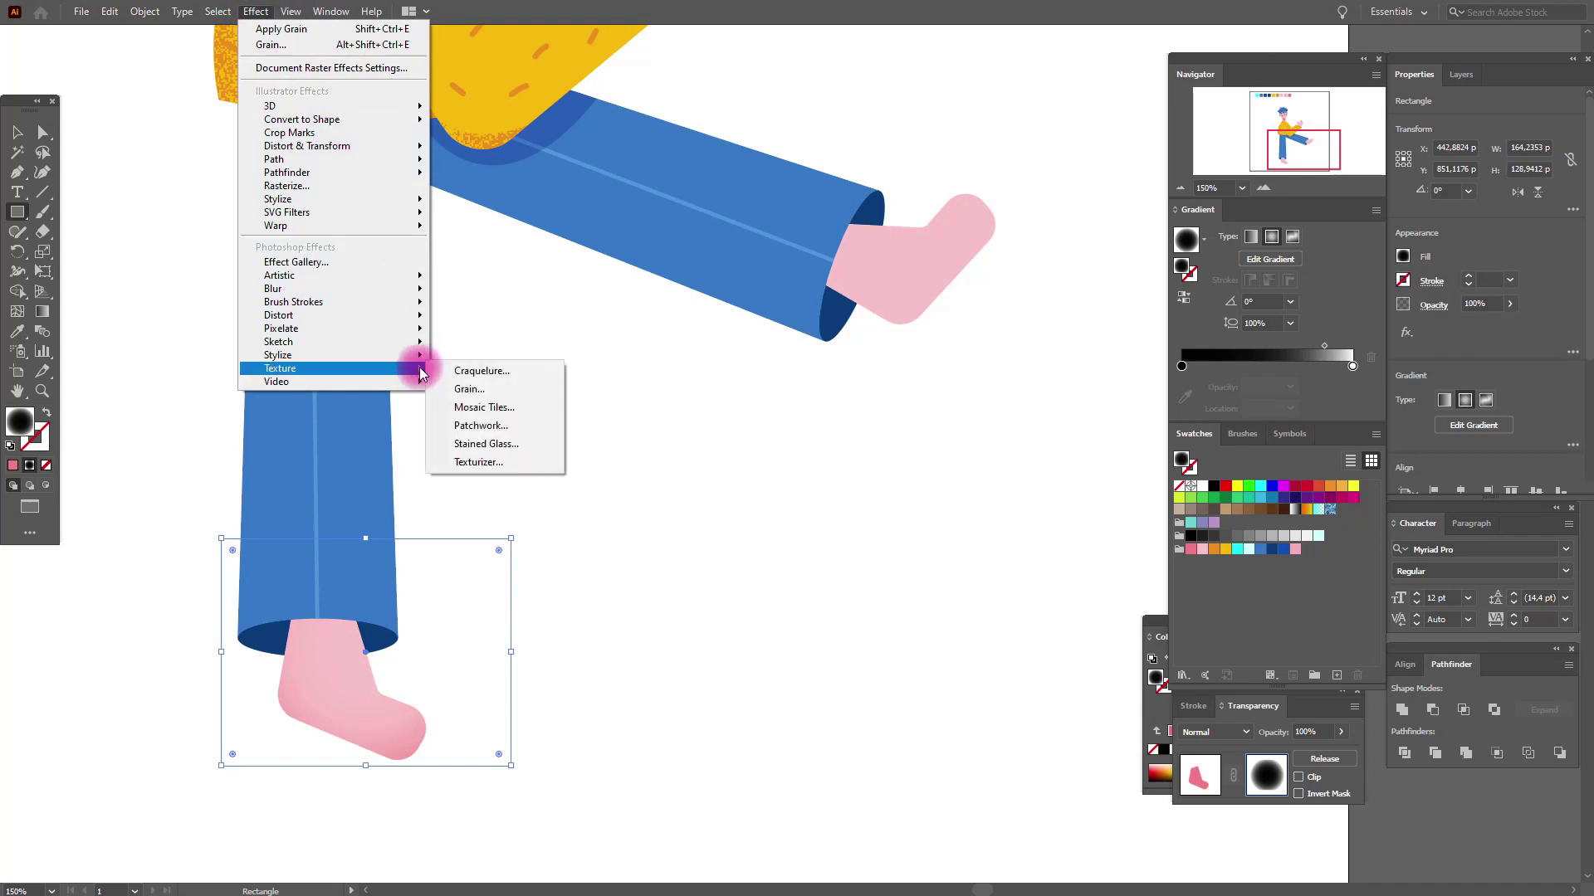
pyautogui.click(460, 390)
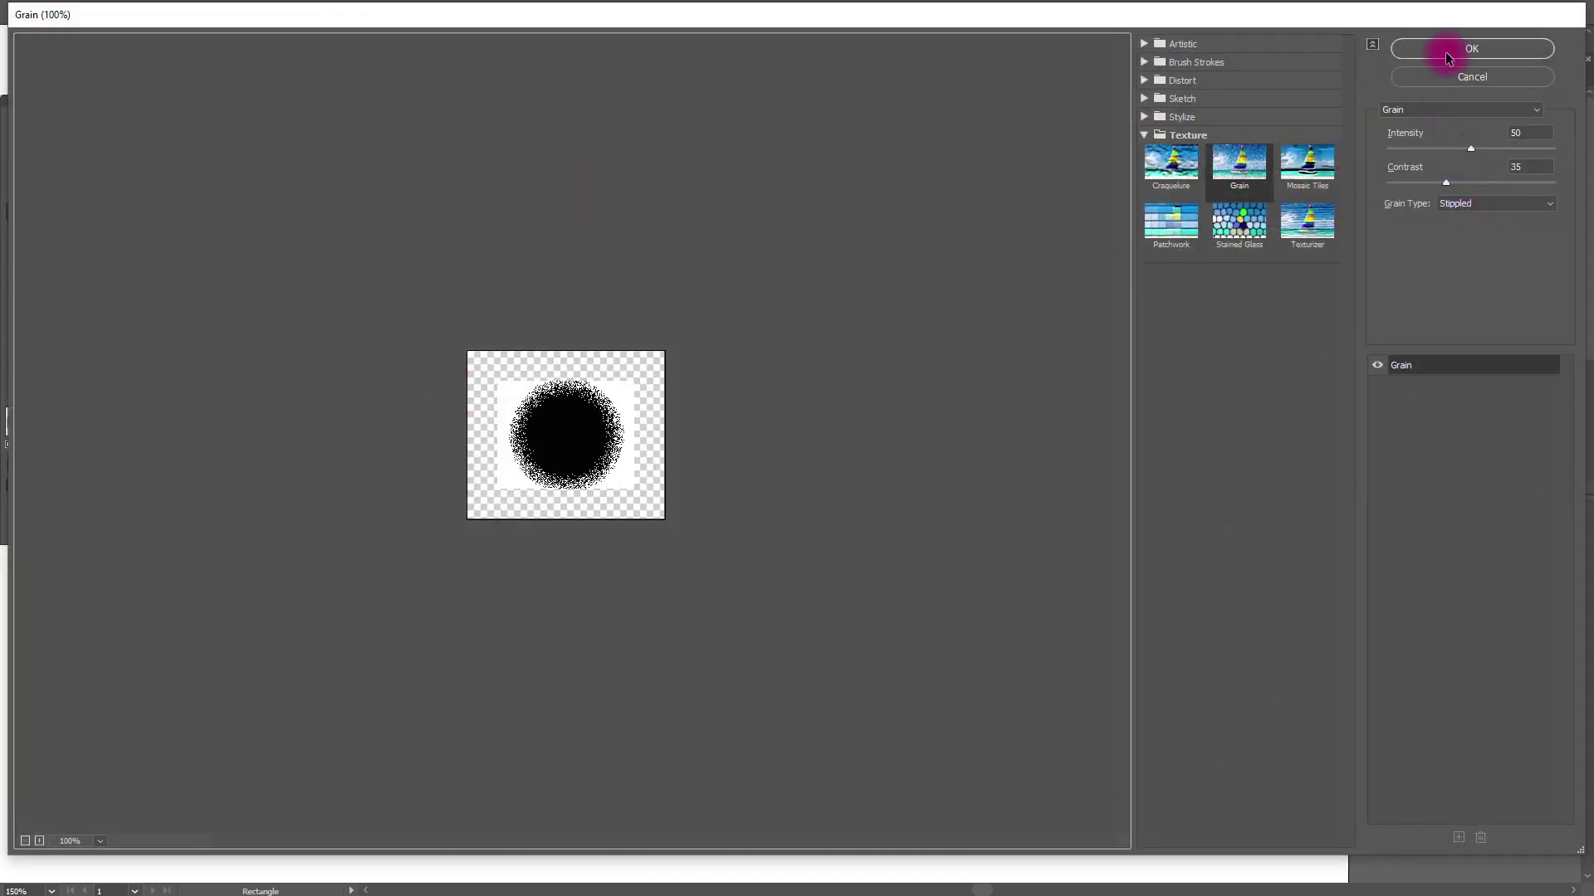
pyautogui.click(1445, 50)
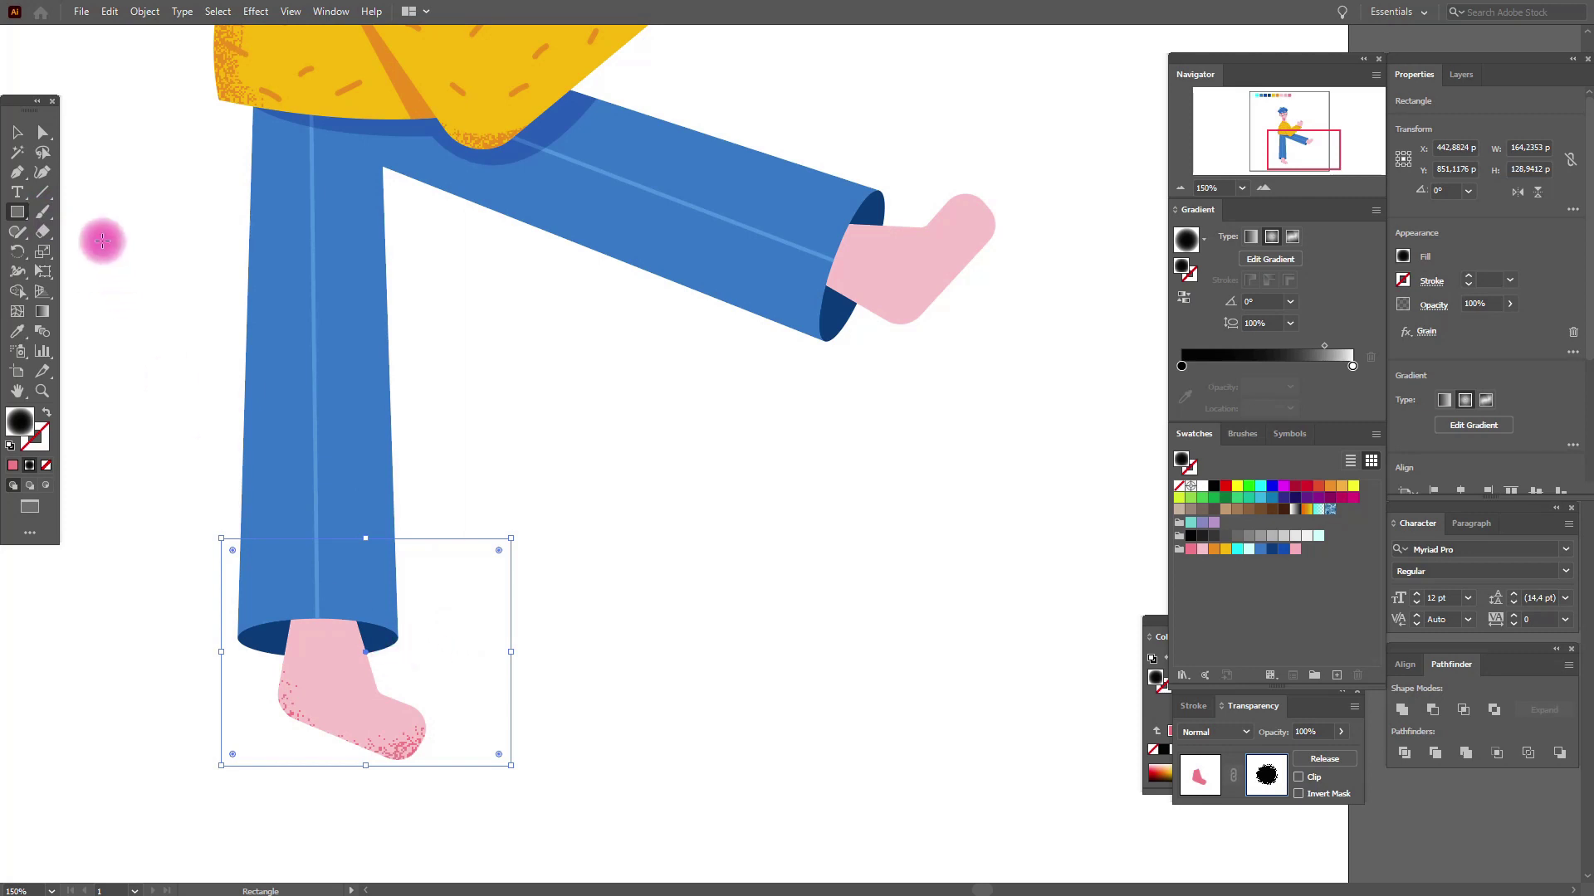
pyautogui.click(41, 312)
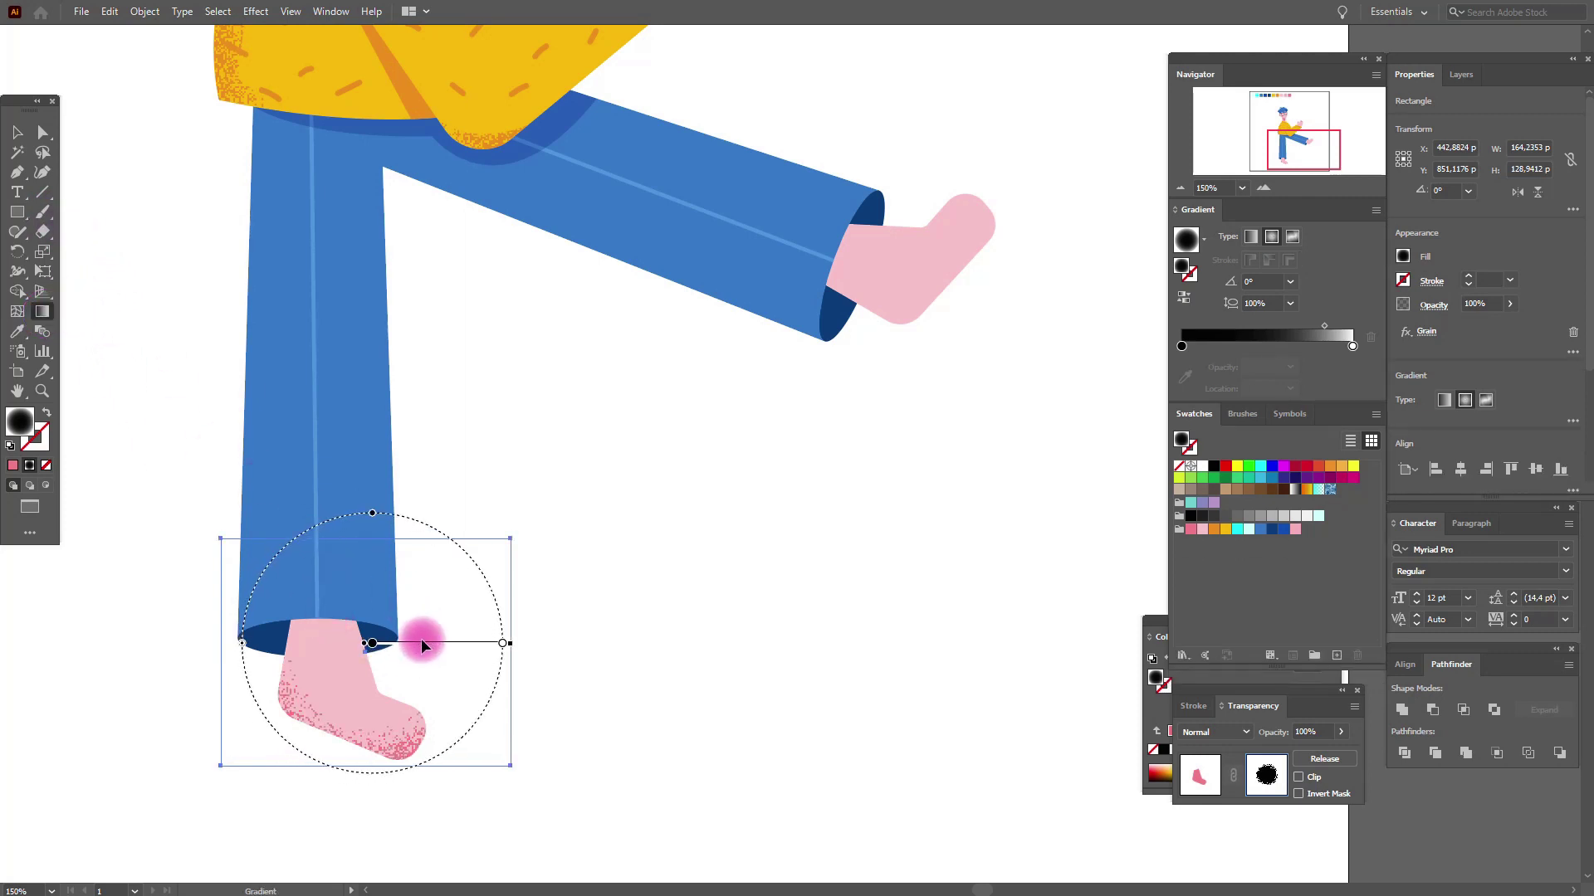
# Move, redraw and stretch the foot's radial gradient into a tall ellipse along the heel
pyautogui.moveTo(421, 646); pyautogui.dragTo(449, 667)
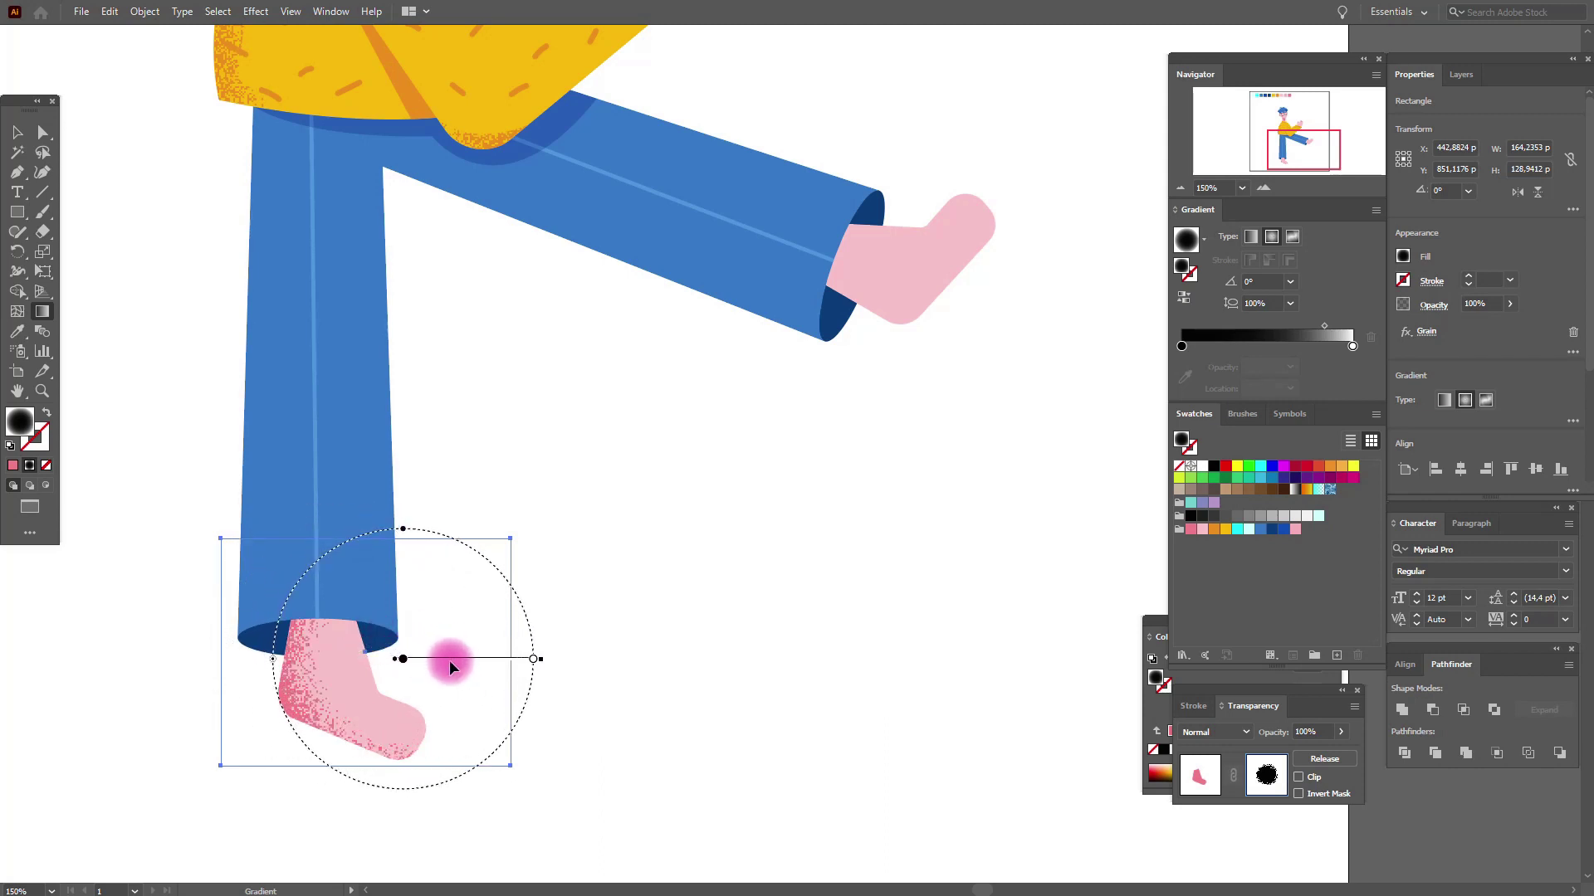
pyautogui.moveTo(507, 674)
pyautogui.mouseDown()
pyautogui.moveTo(532, 624)
pyautogui.moveTo(459, 648)
pyautogui.moveTo(475, 630)
pyautogui.mouseUp()
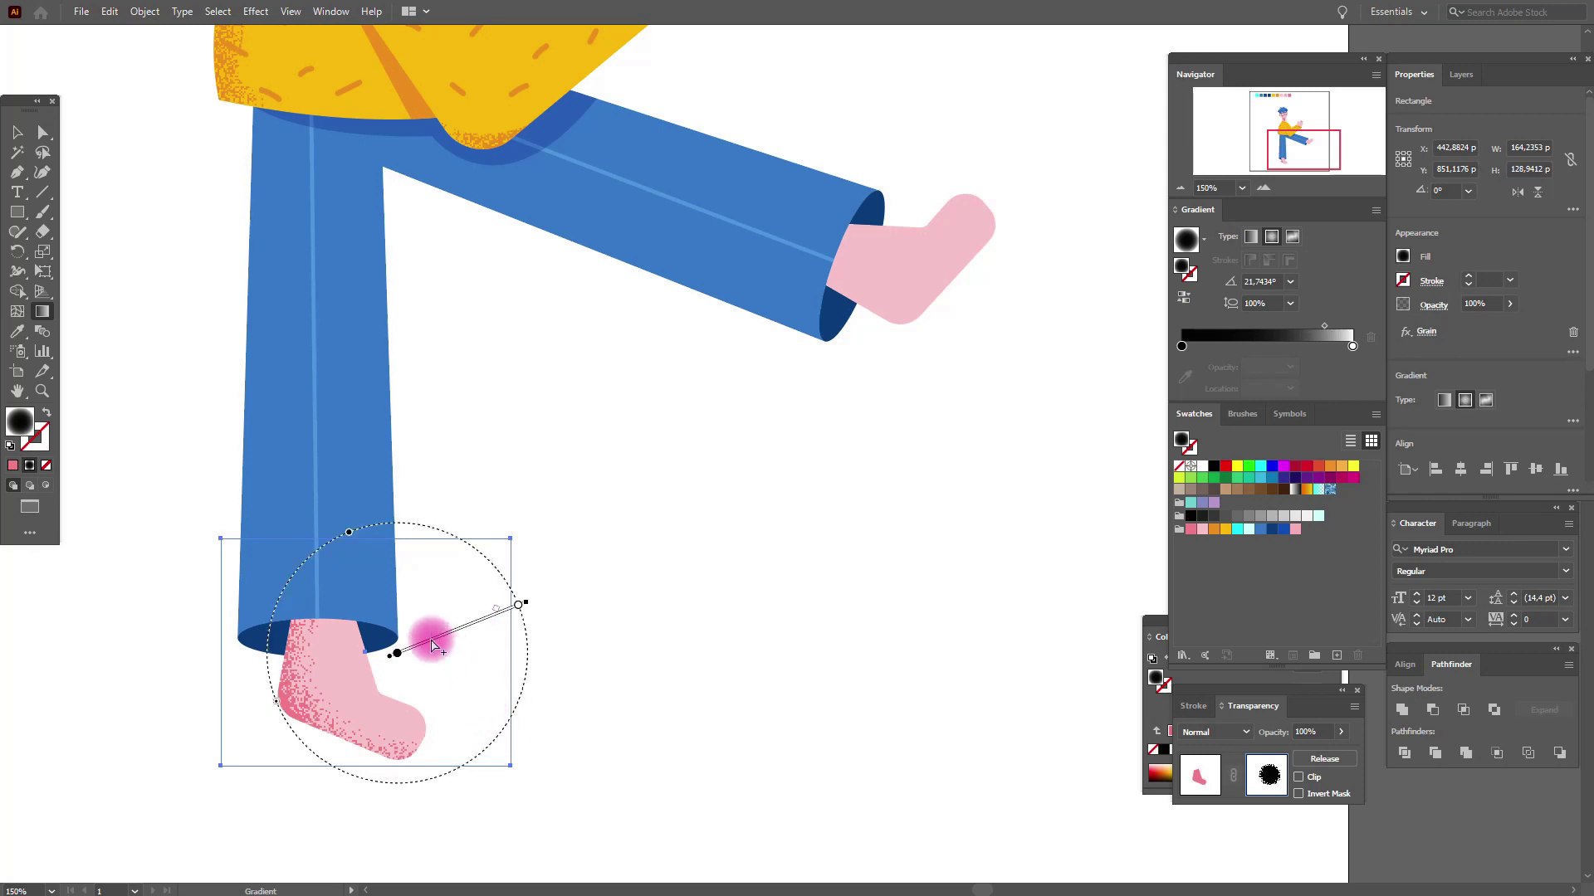
pyautogui.moveTo(349, 538)
pyautogui.mouseDown()
pyautogui.moveTo(370, 571)
pyautogui.moveTo(348, 475)
pyautogui.mouseUp()
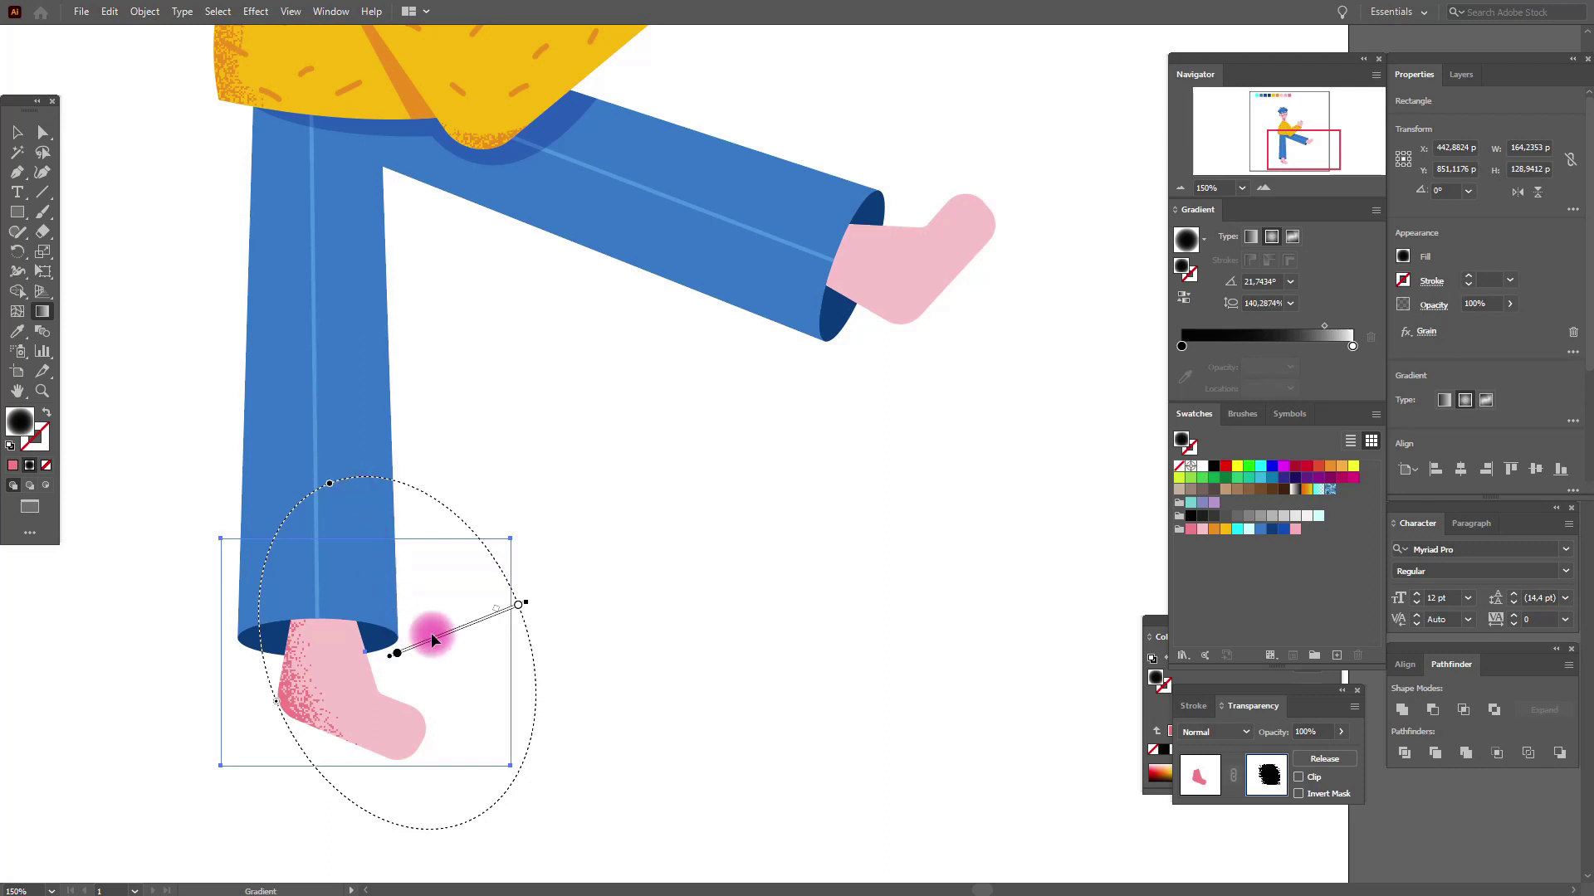
pyautogui.moveTo(433, 638); pyautogui.dragTo(438, 644)
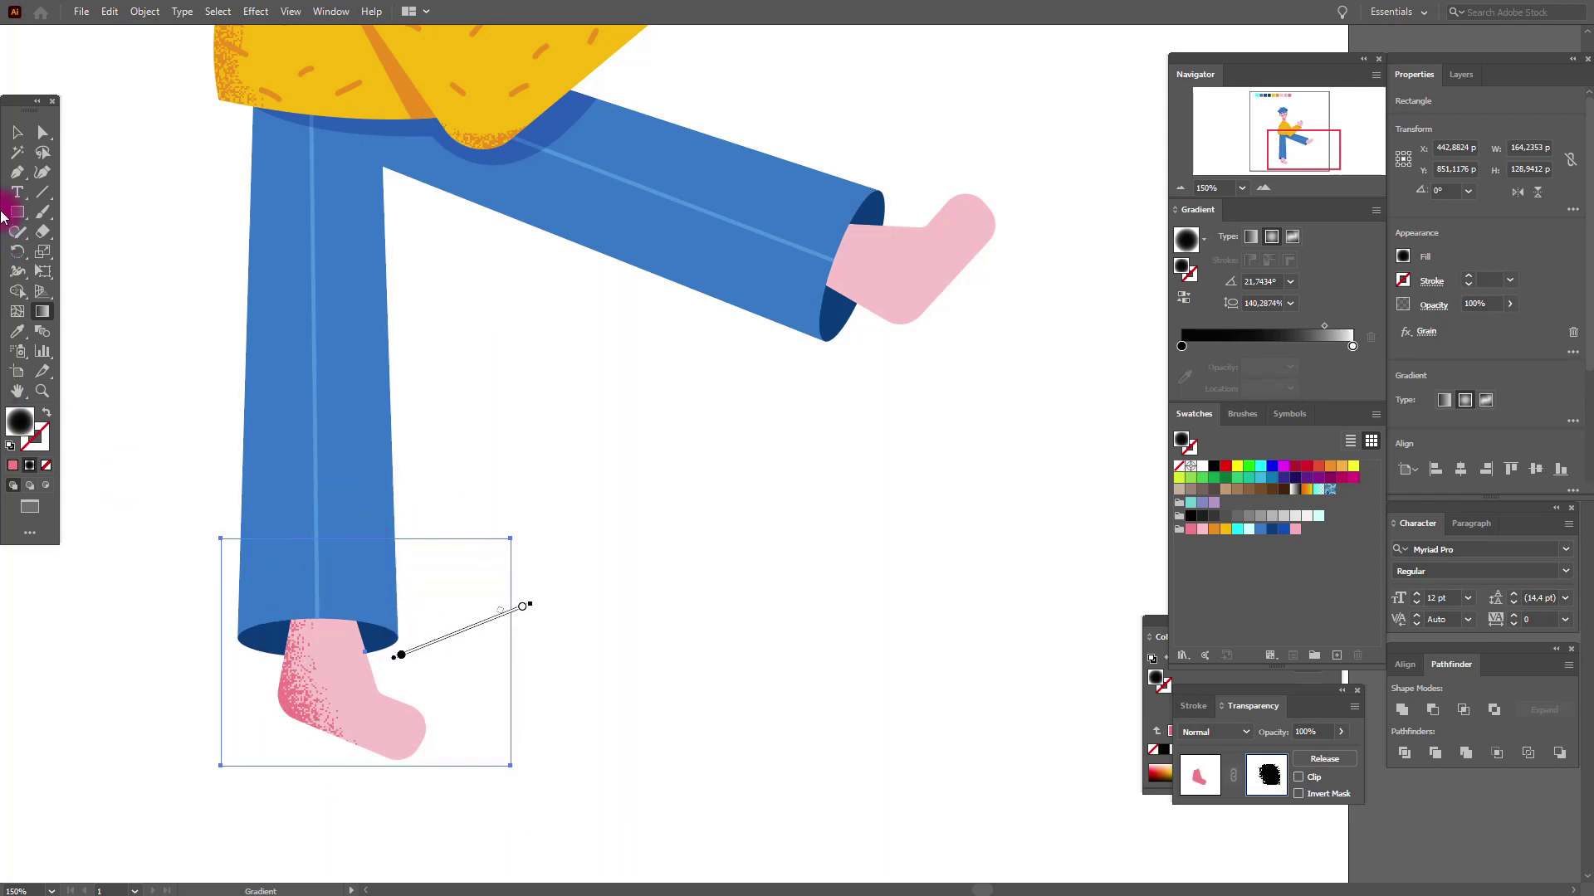
pyautogui.click(18, 132)
# Soften the lower foot's grainy pink overlay to 70% opacity
pyautogui.click(642, 421)
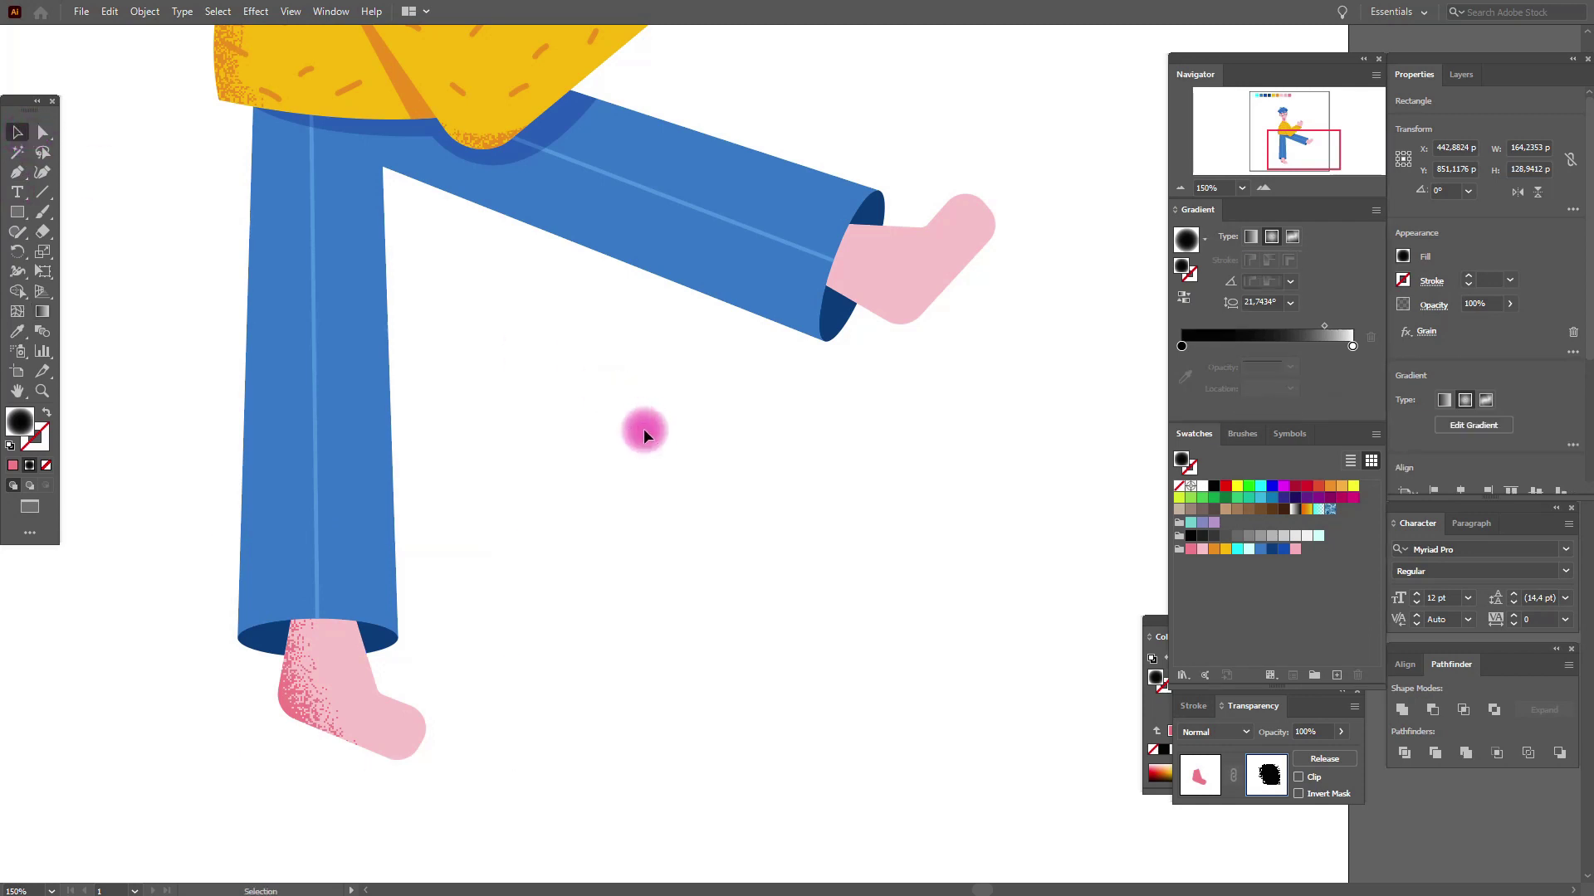
pyautogui.click(1208, 788)
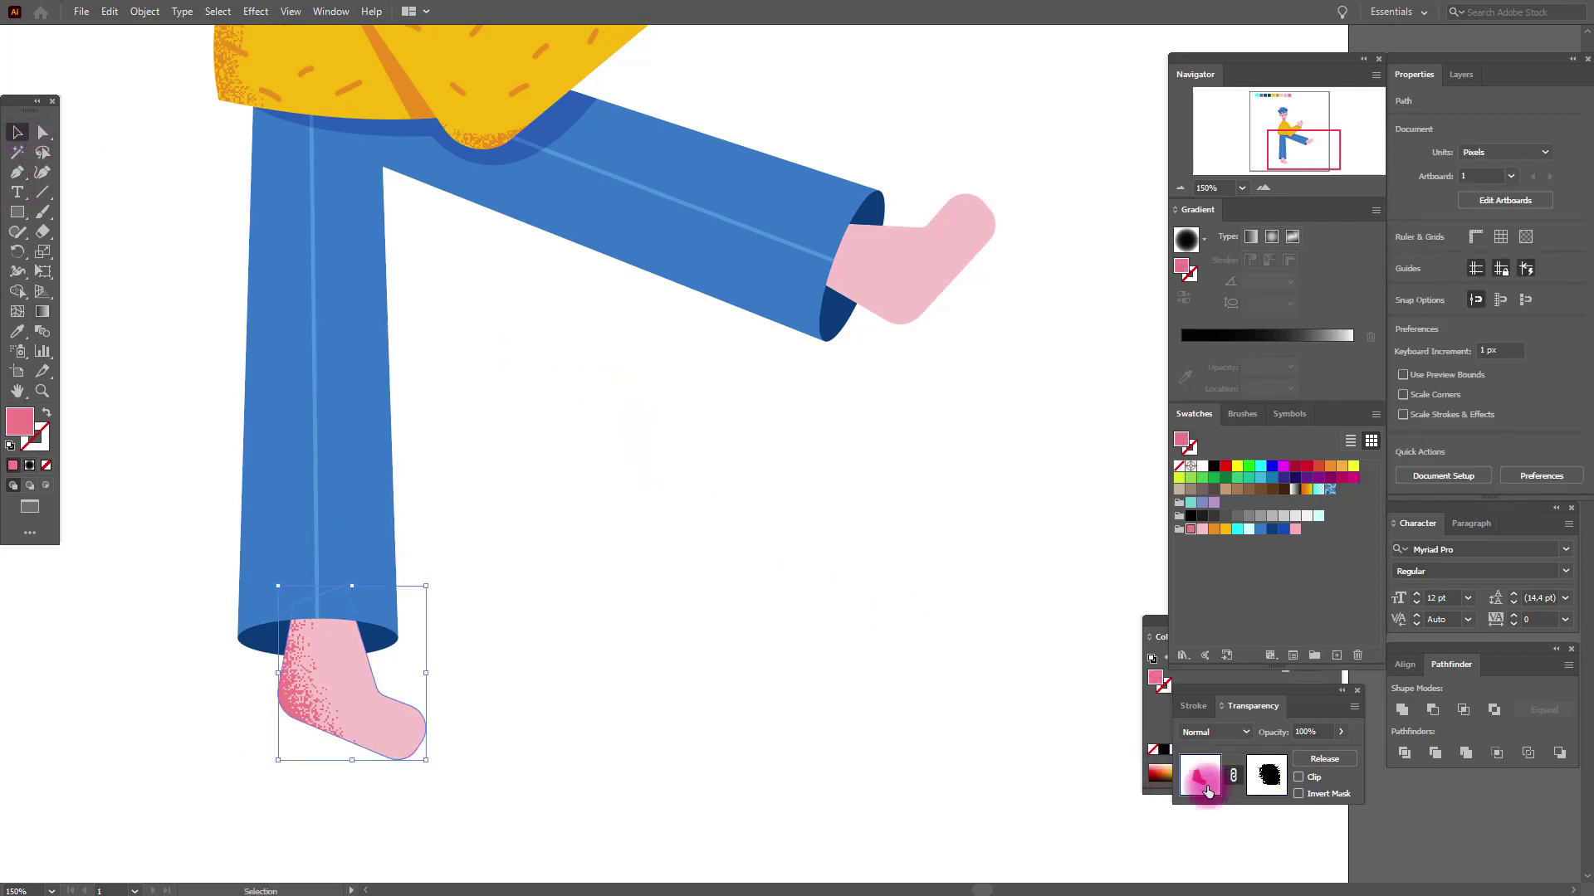
pyautogui.click(587, 615)
pyautogui.click(17, 391)
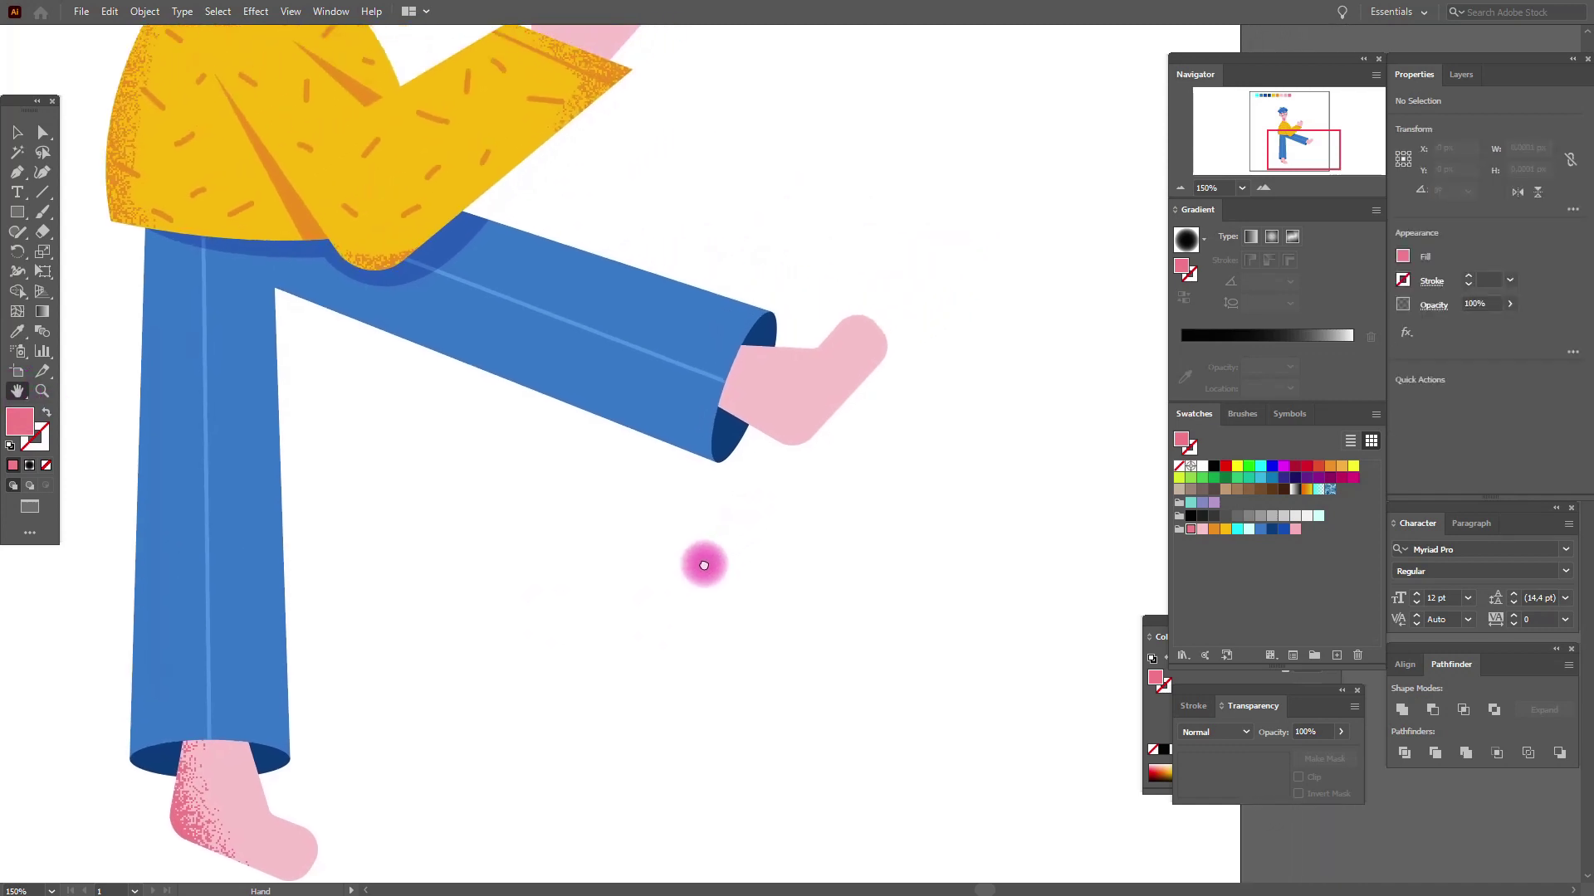
pyautogui.moveTo(829, 437); pyautogui.dragTo(669, 595)
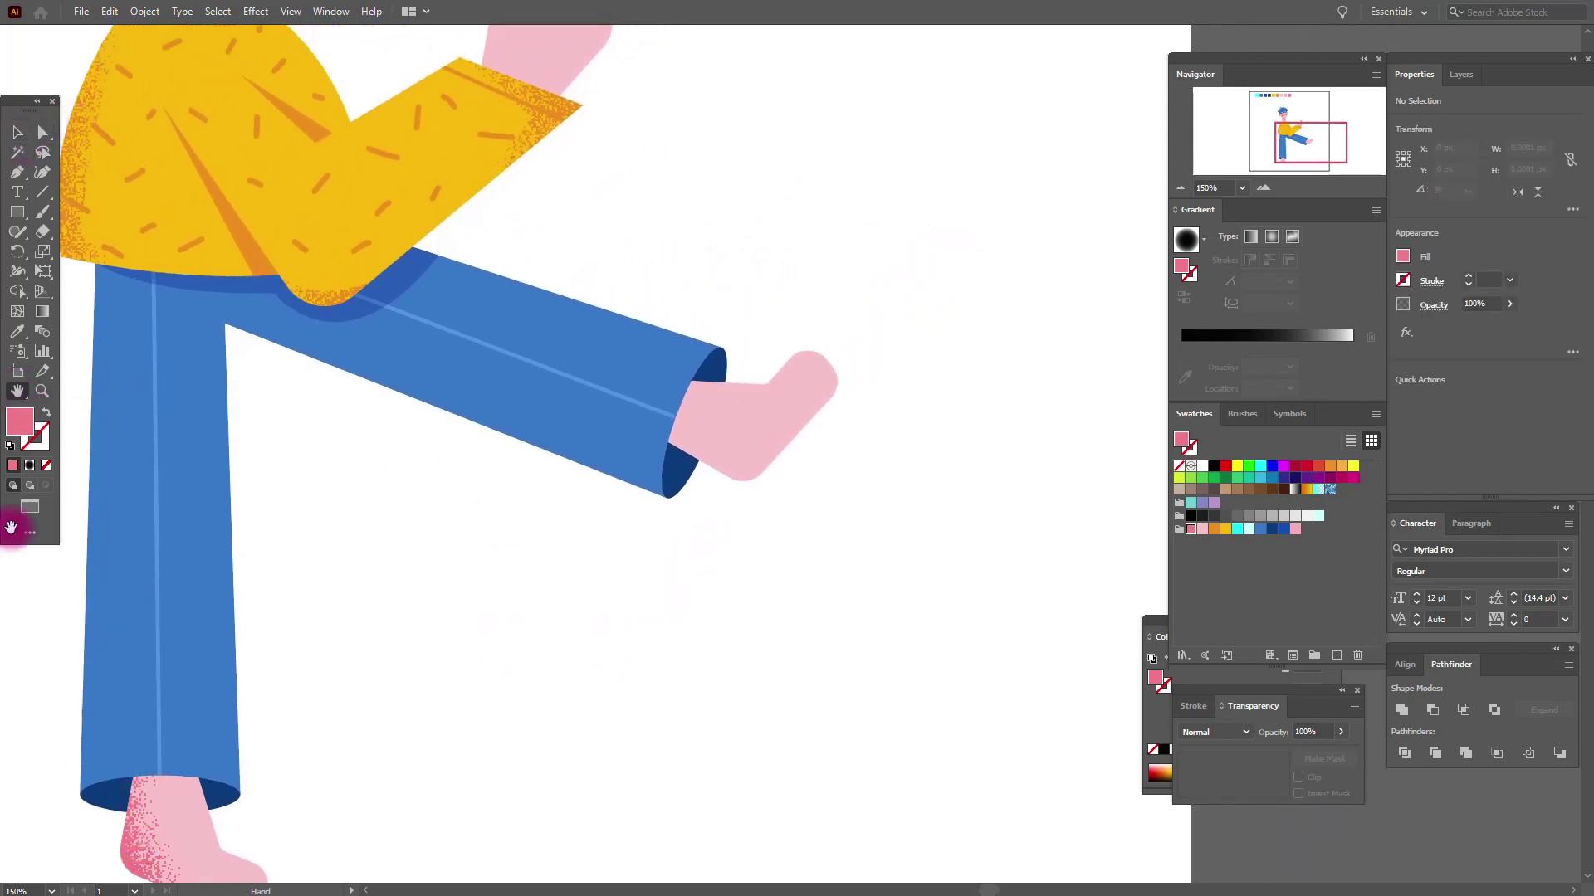
pyautogui.click(18, 132)
pyautogui.click(140, 849)
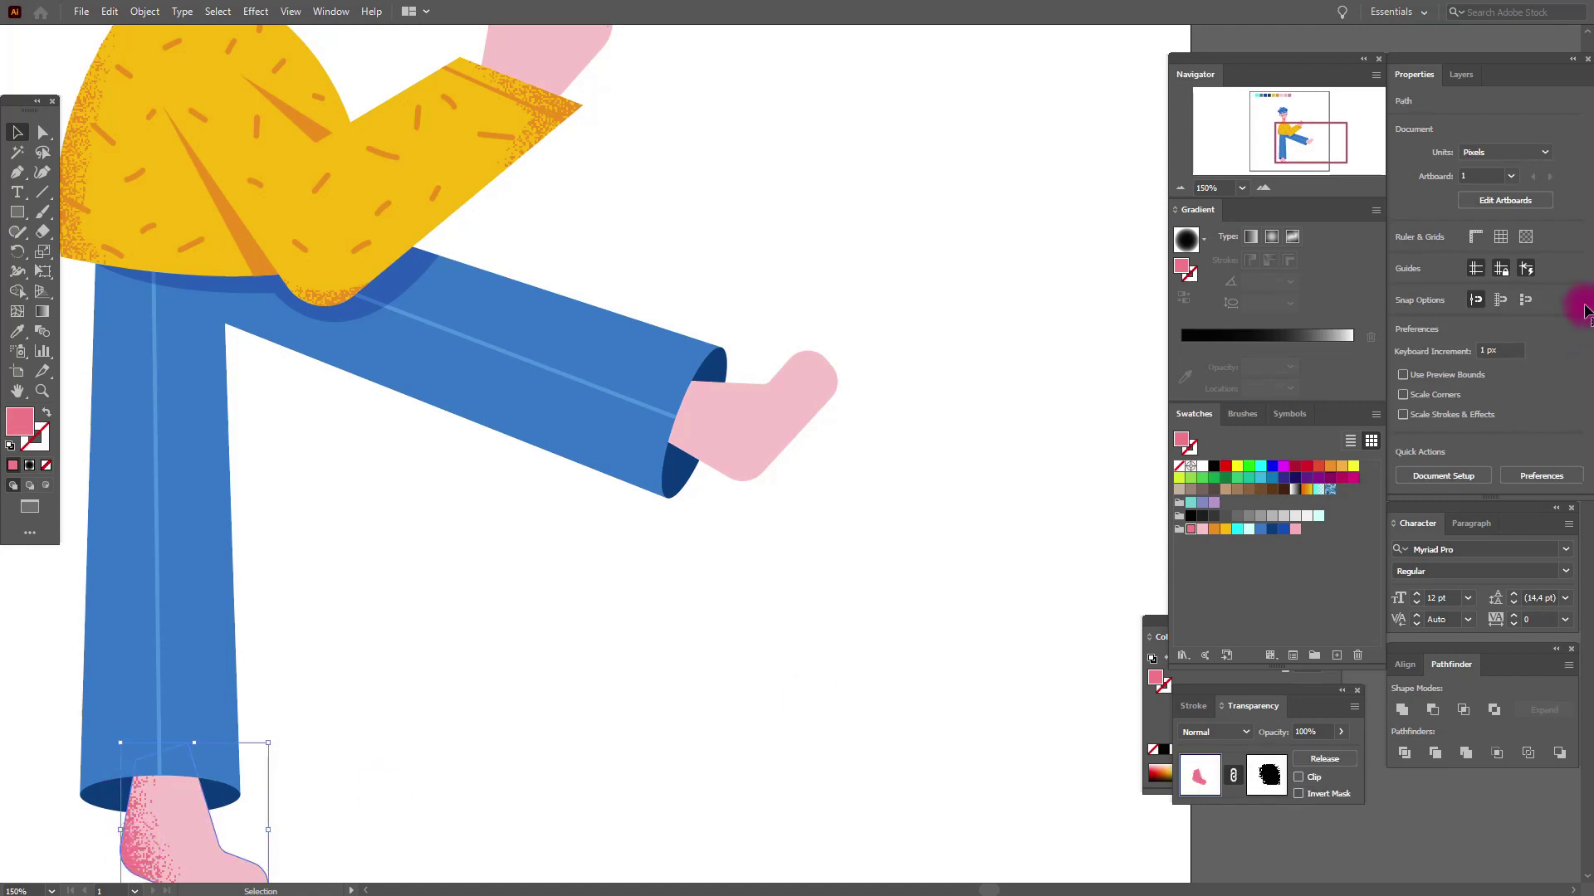
pyautogui.click(1485, 305)
pyautogui.write('70')
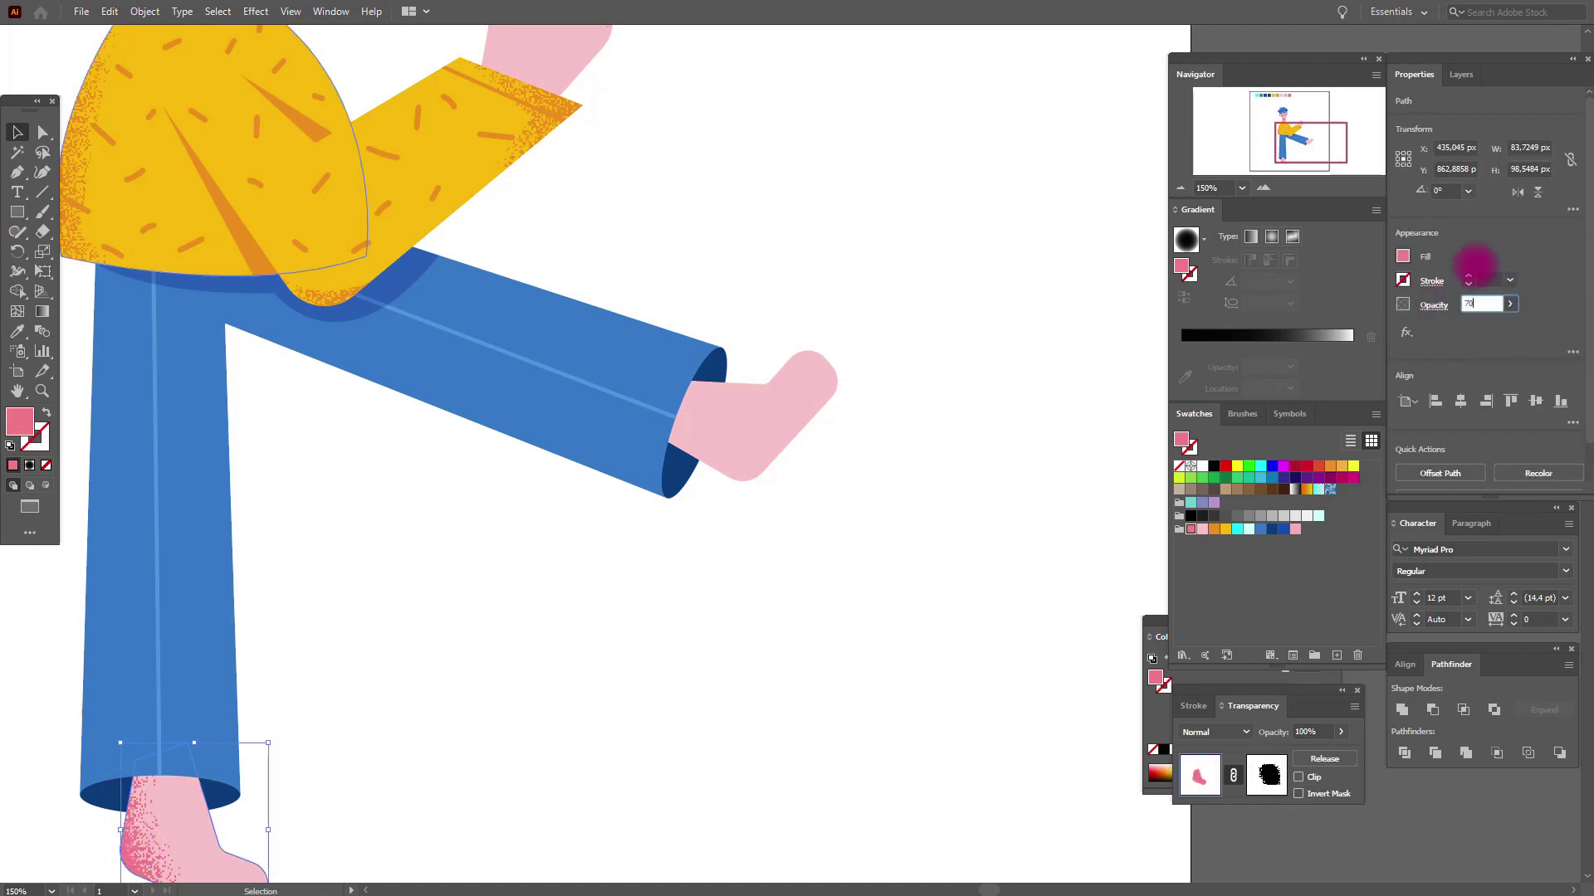
# Copy the raised foot, paste it in front, and fill it darker pink
pyautogui.click(814, 386)
pyautogui.hotkey('ctrl', 'c')
pyautogui.hotkey('ctrl', 'f')
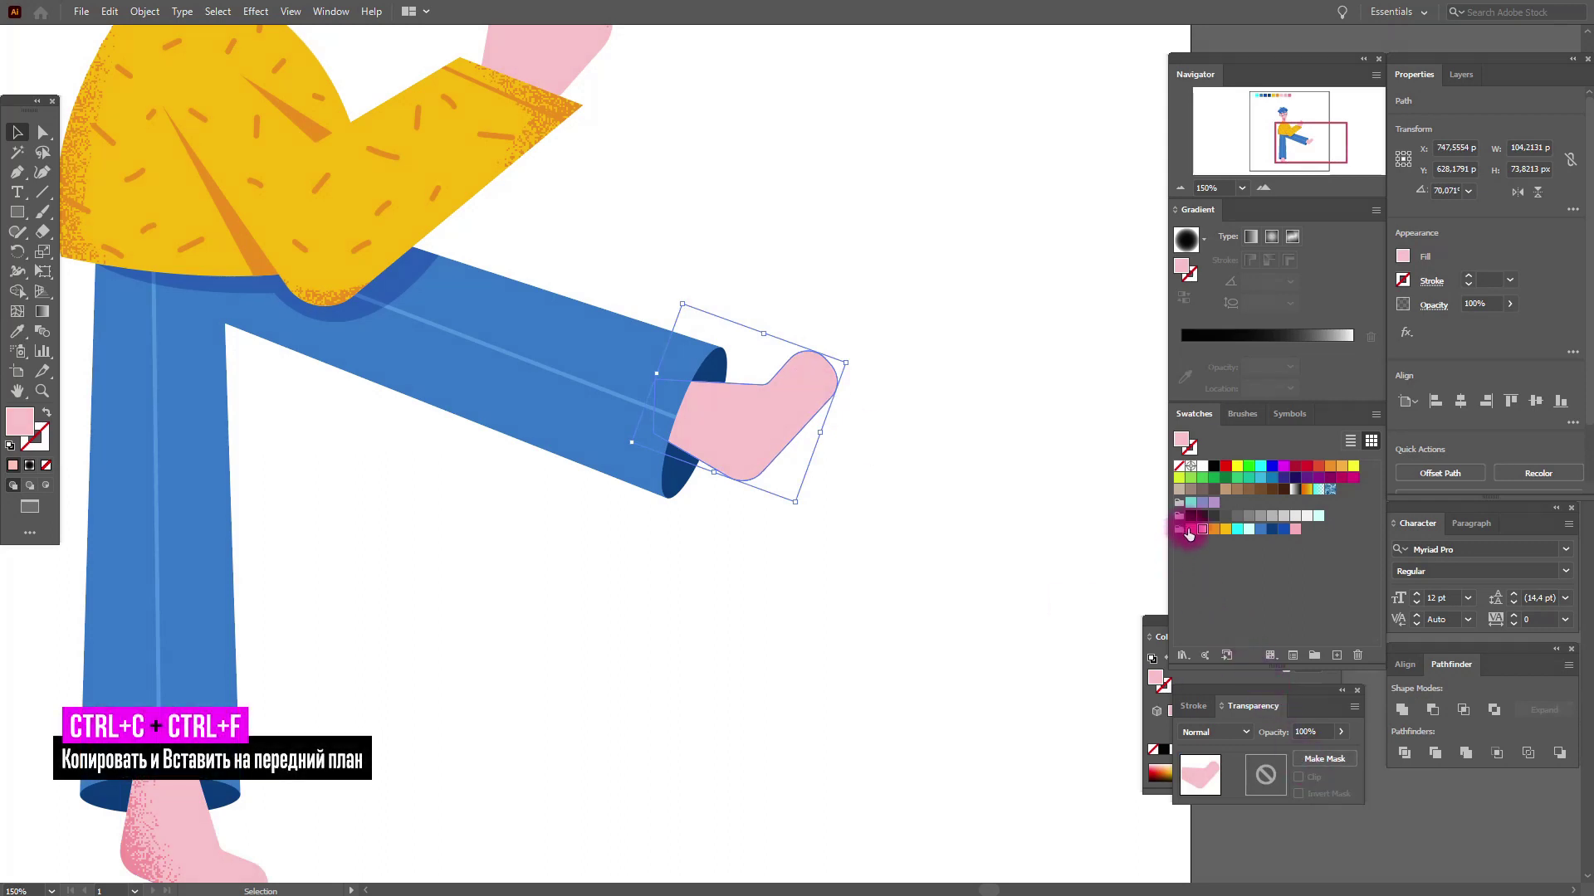
pyautogui.click(1188, 529)
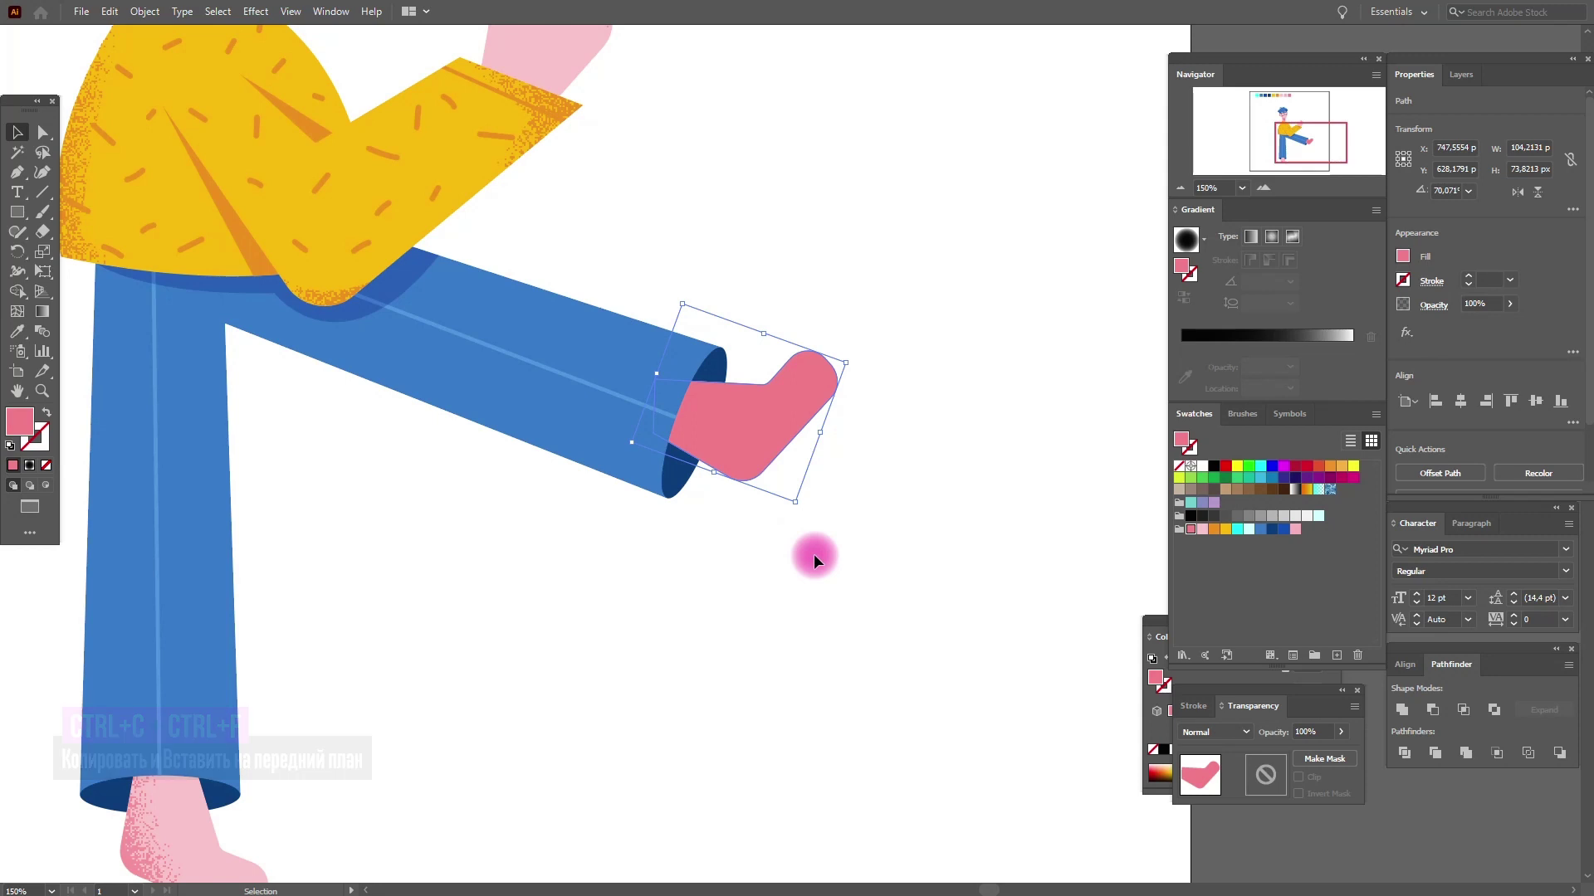
# Give the foot copy an unclipped opacity mask with a linear black-gradient rectangle
pyautogui.click(1307, 768)
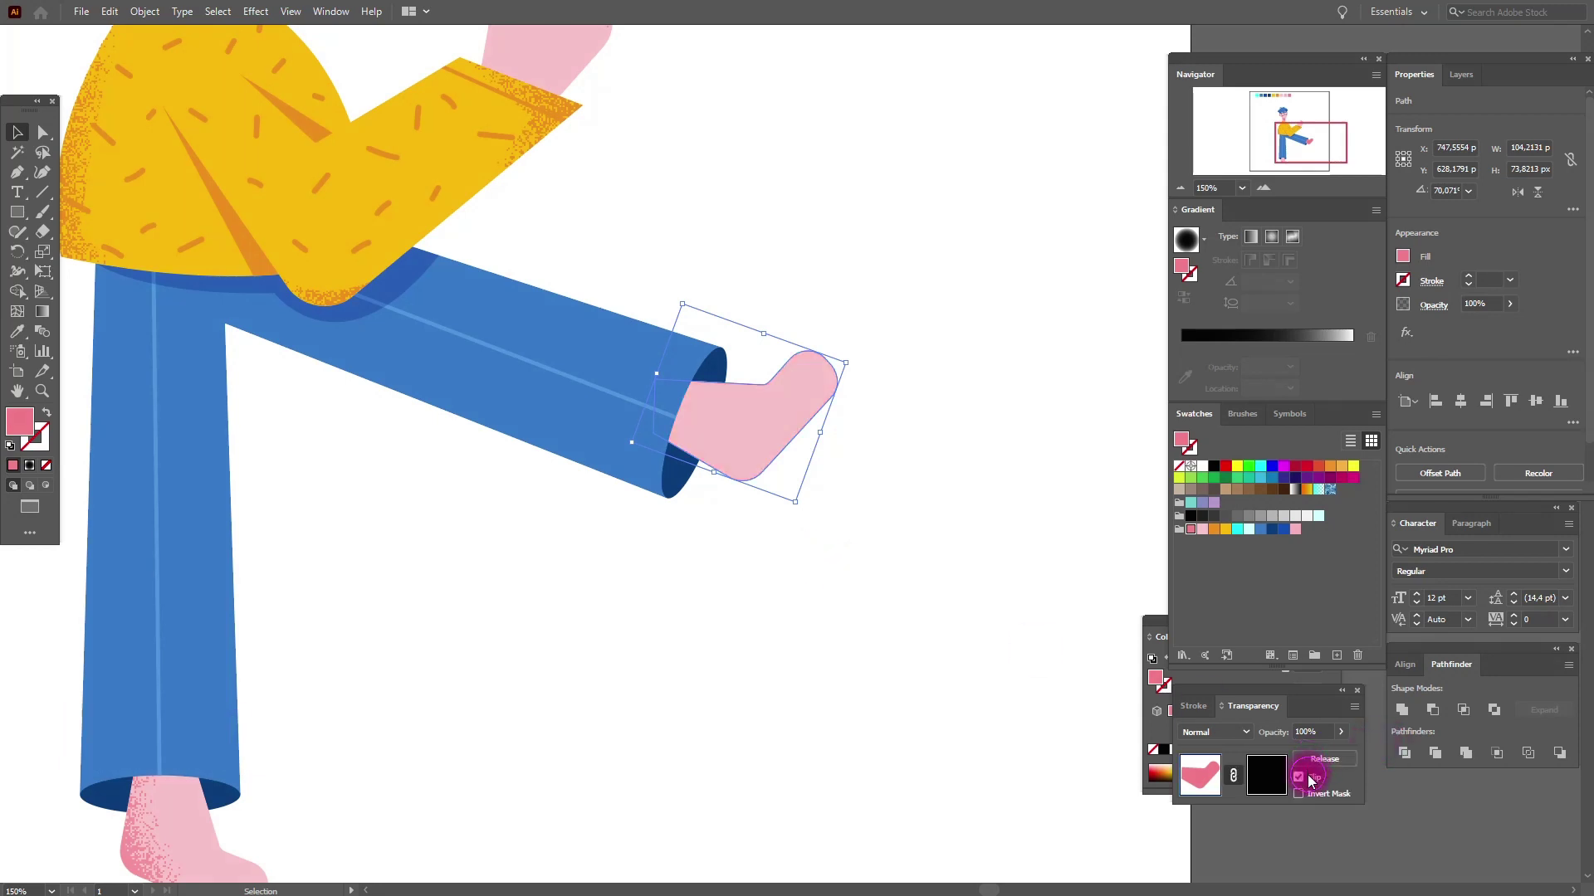
pyautogui.click(1043, 733)
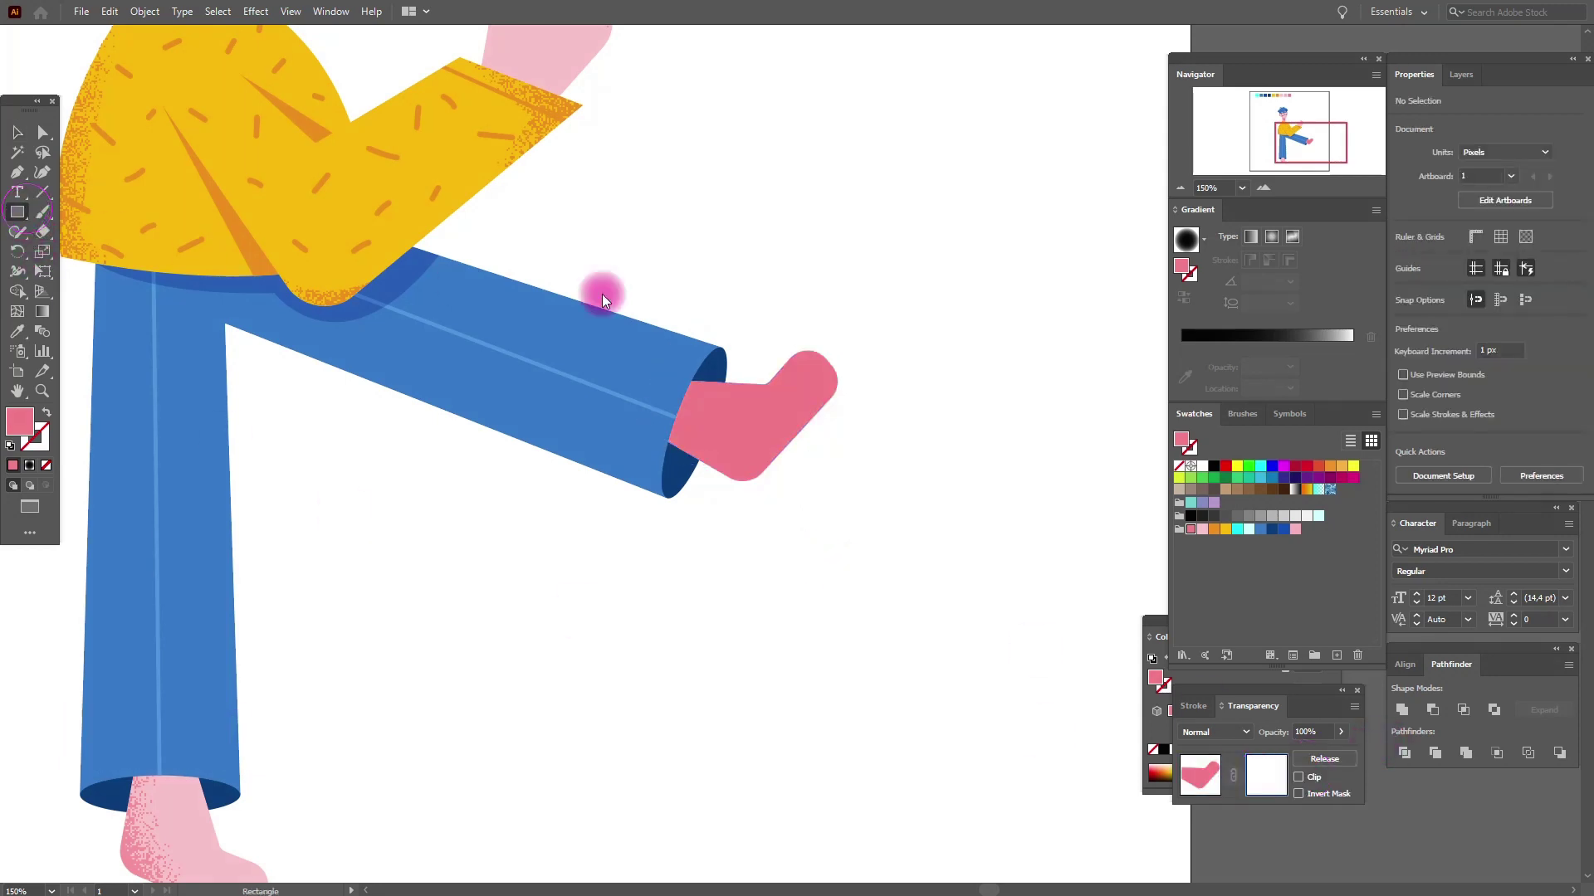
pyautogui.moveTo(630, 284); pyautogui.dragTo(937, 540)
pyautogui.click(1187, 240)
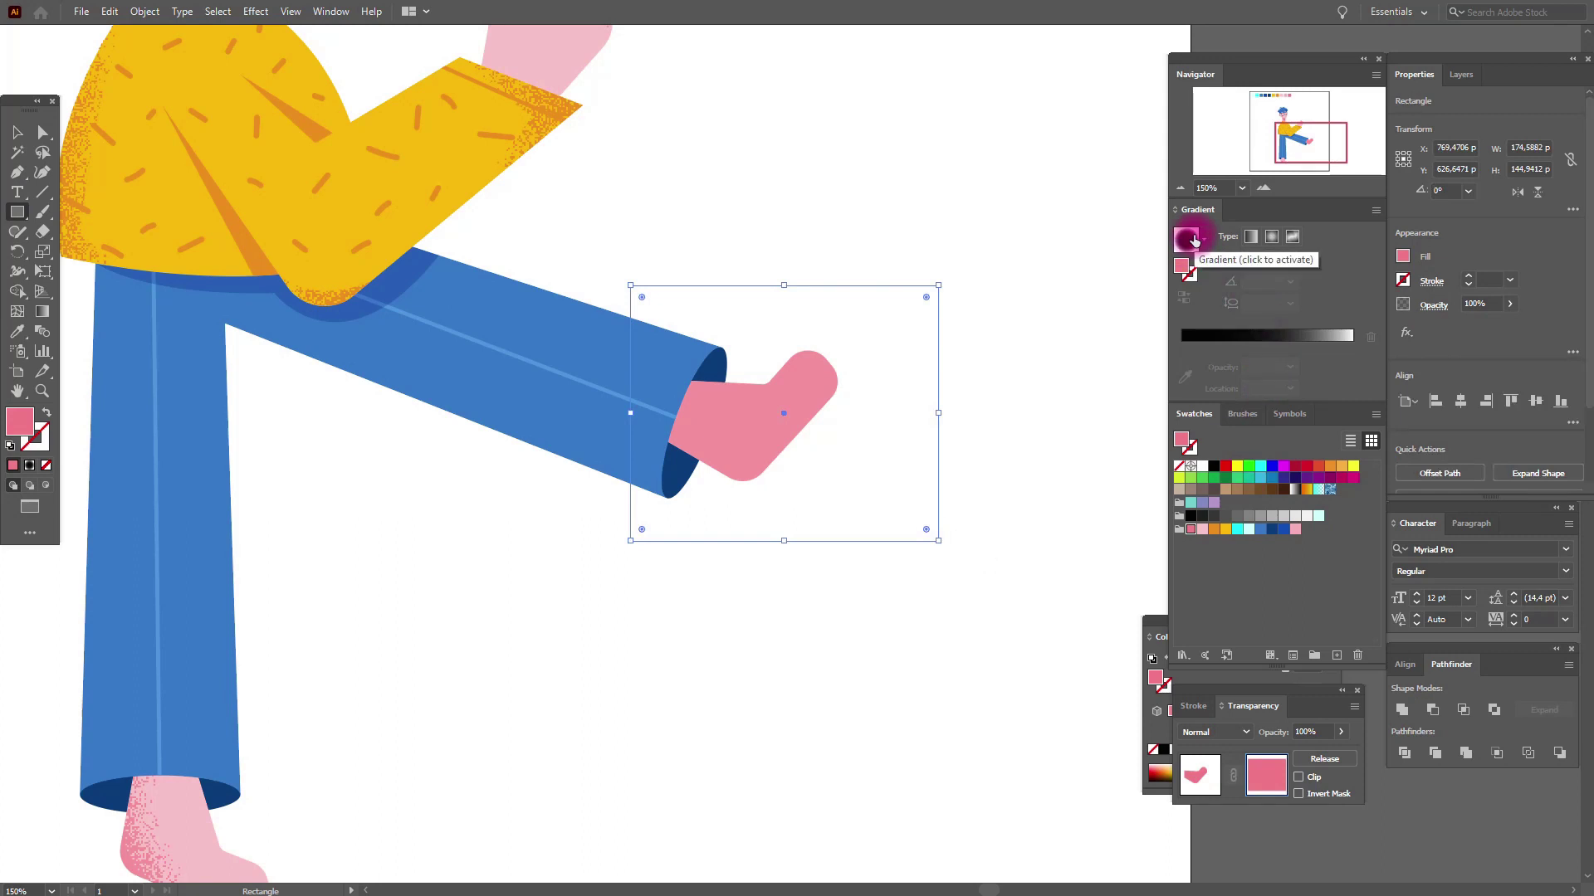
pyautogui.click(1193, 240)
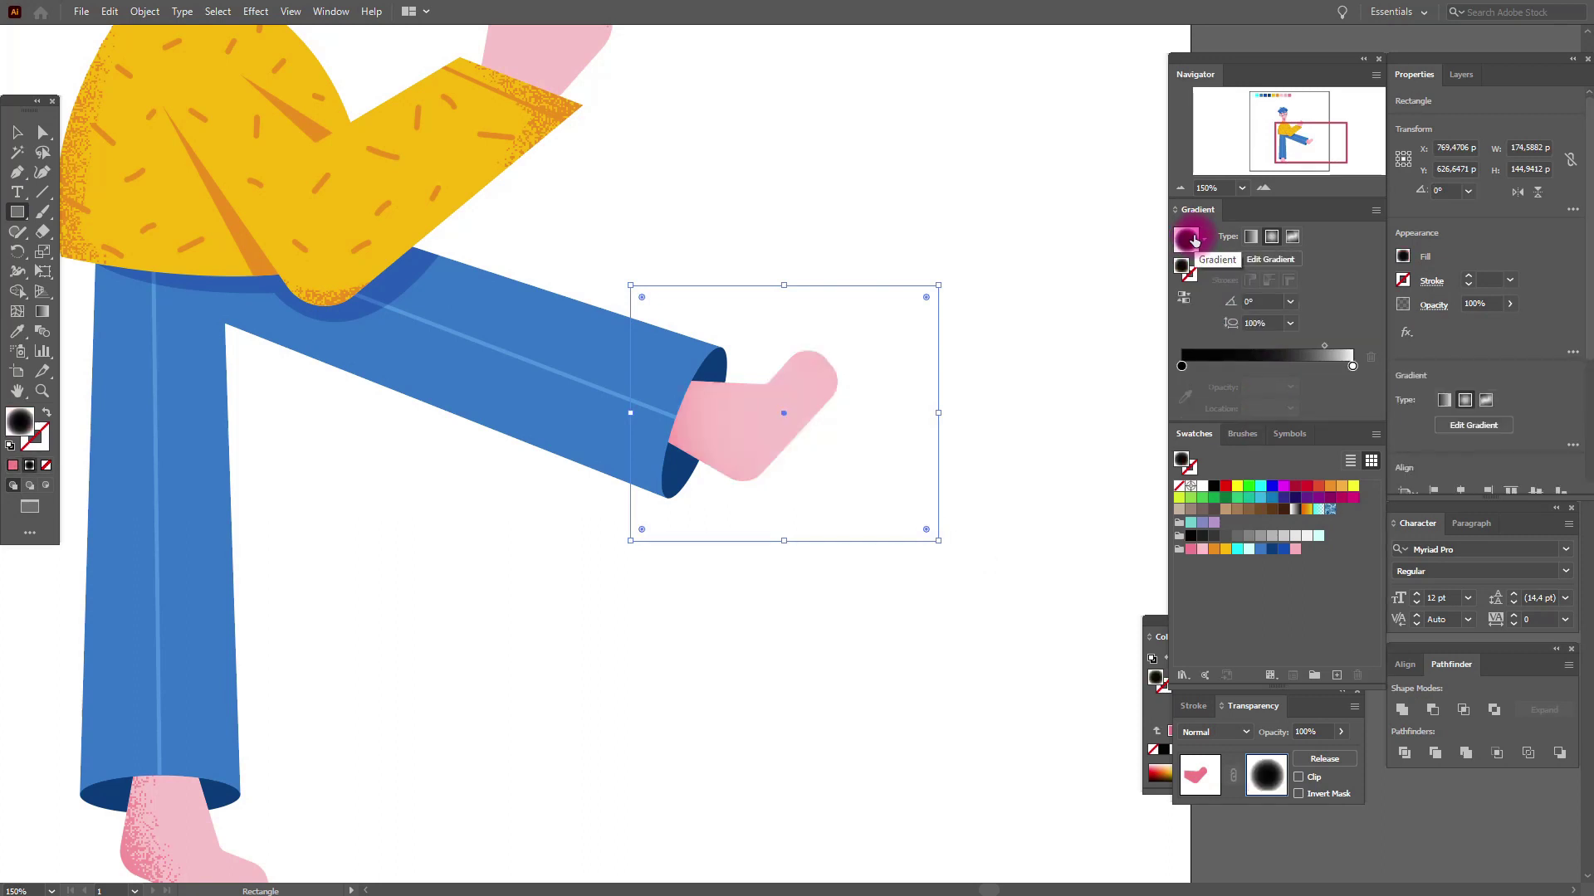
pyautogui.click(1251, 238)
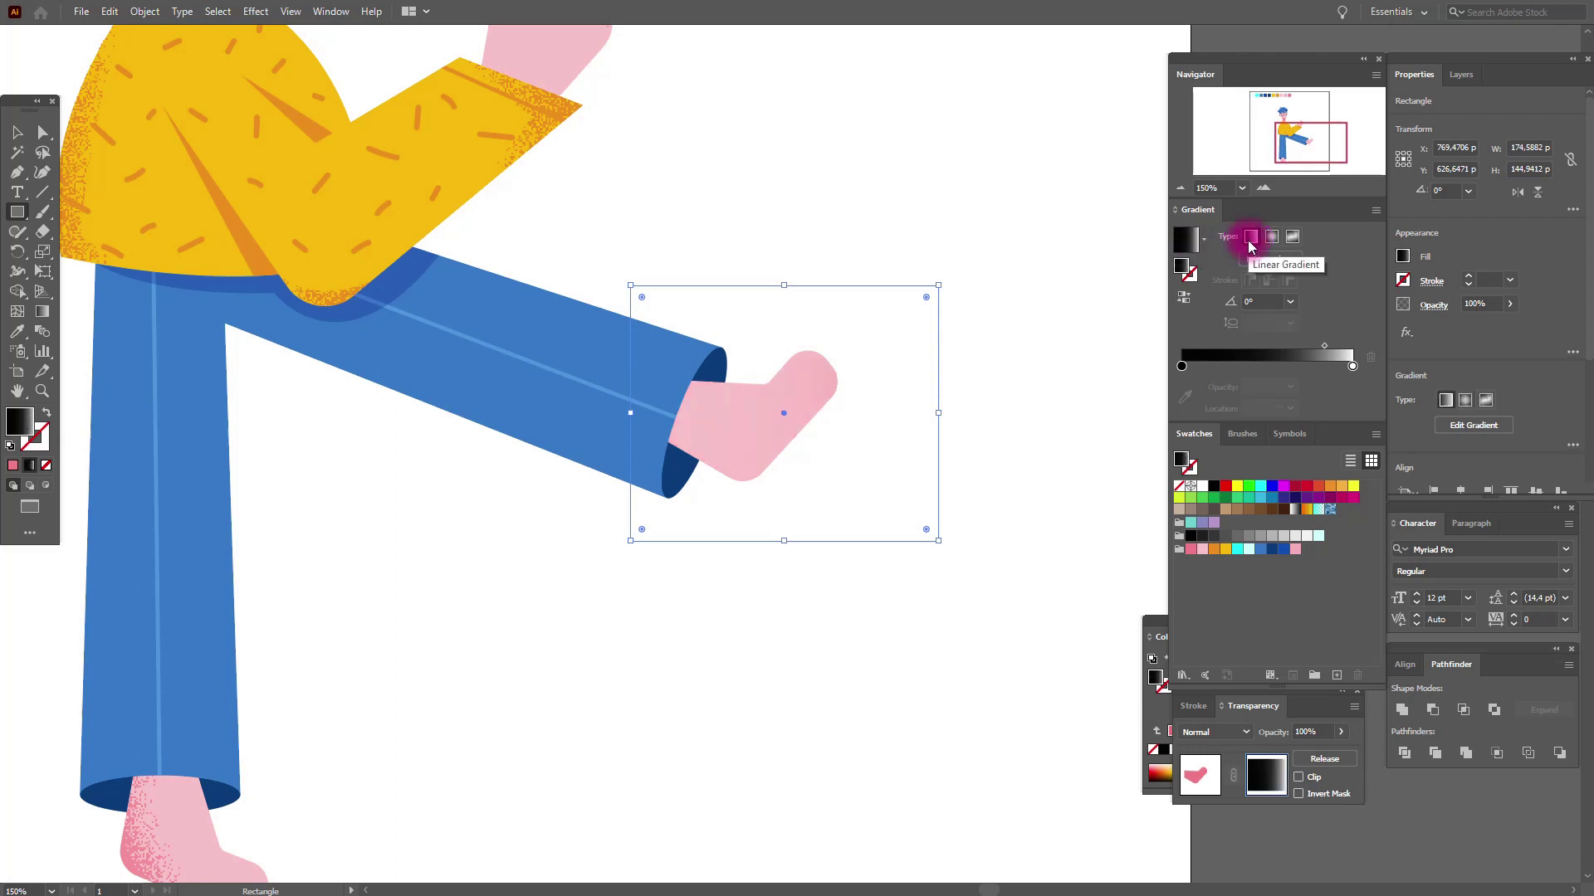
# Apply the Grain texture effect to the mask rectangle
pyautogui.click(254, 12)
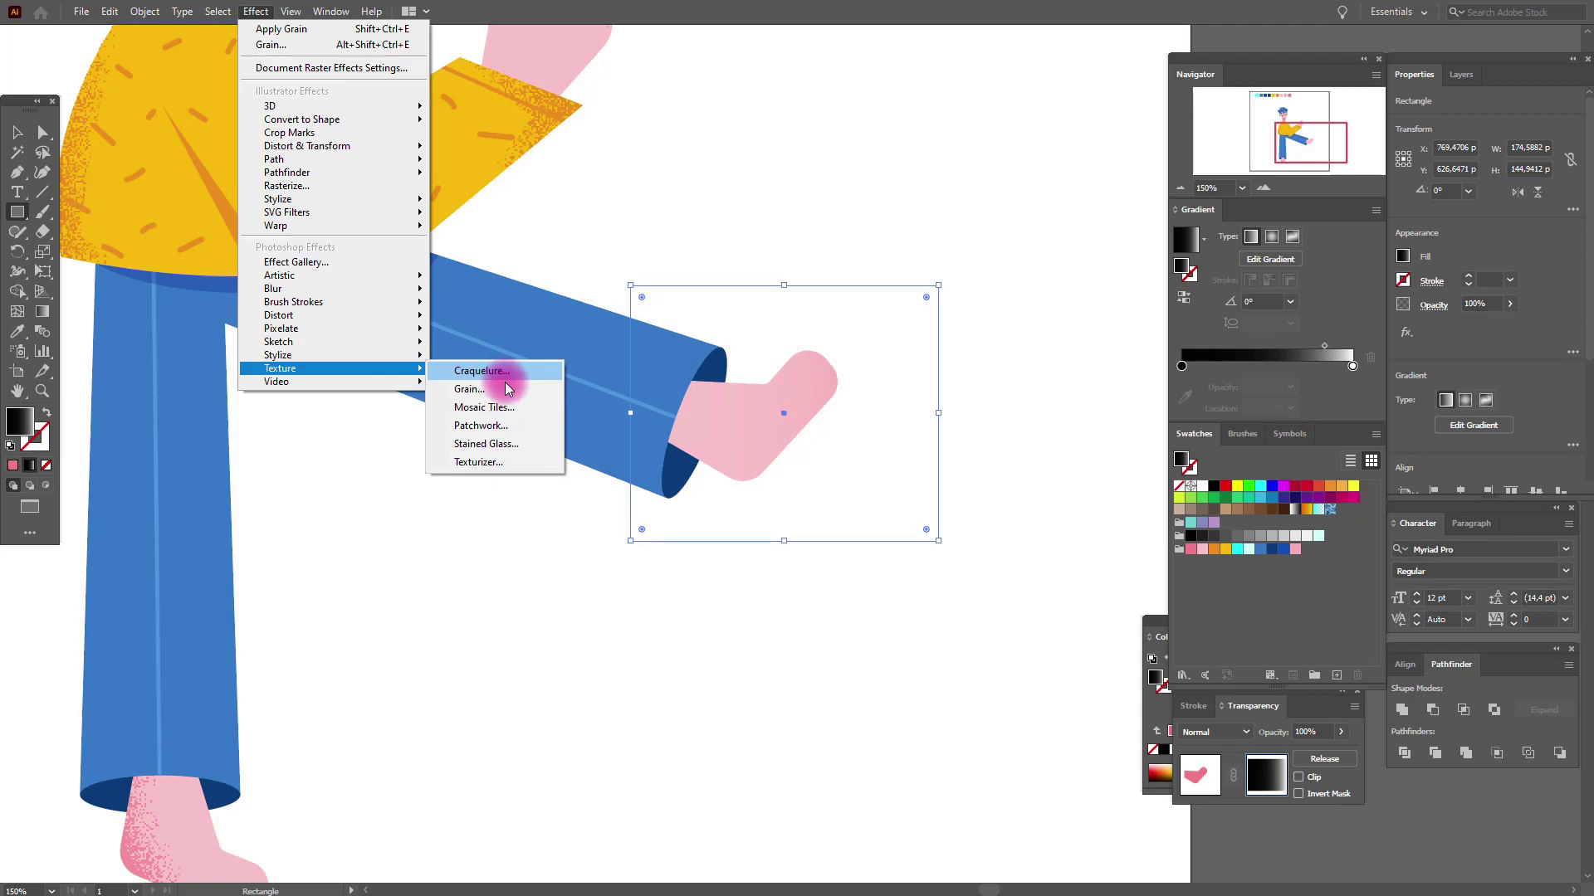
pyautogui.click(505, 380)
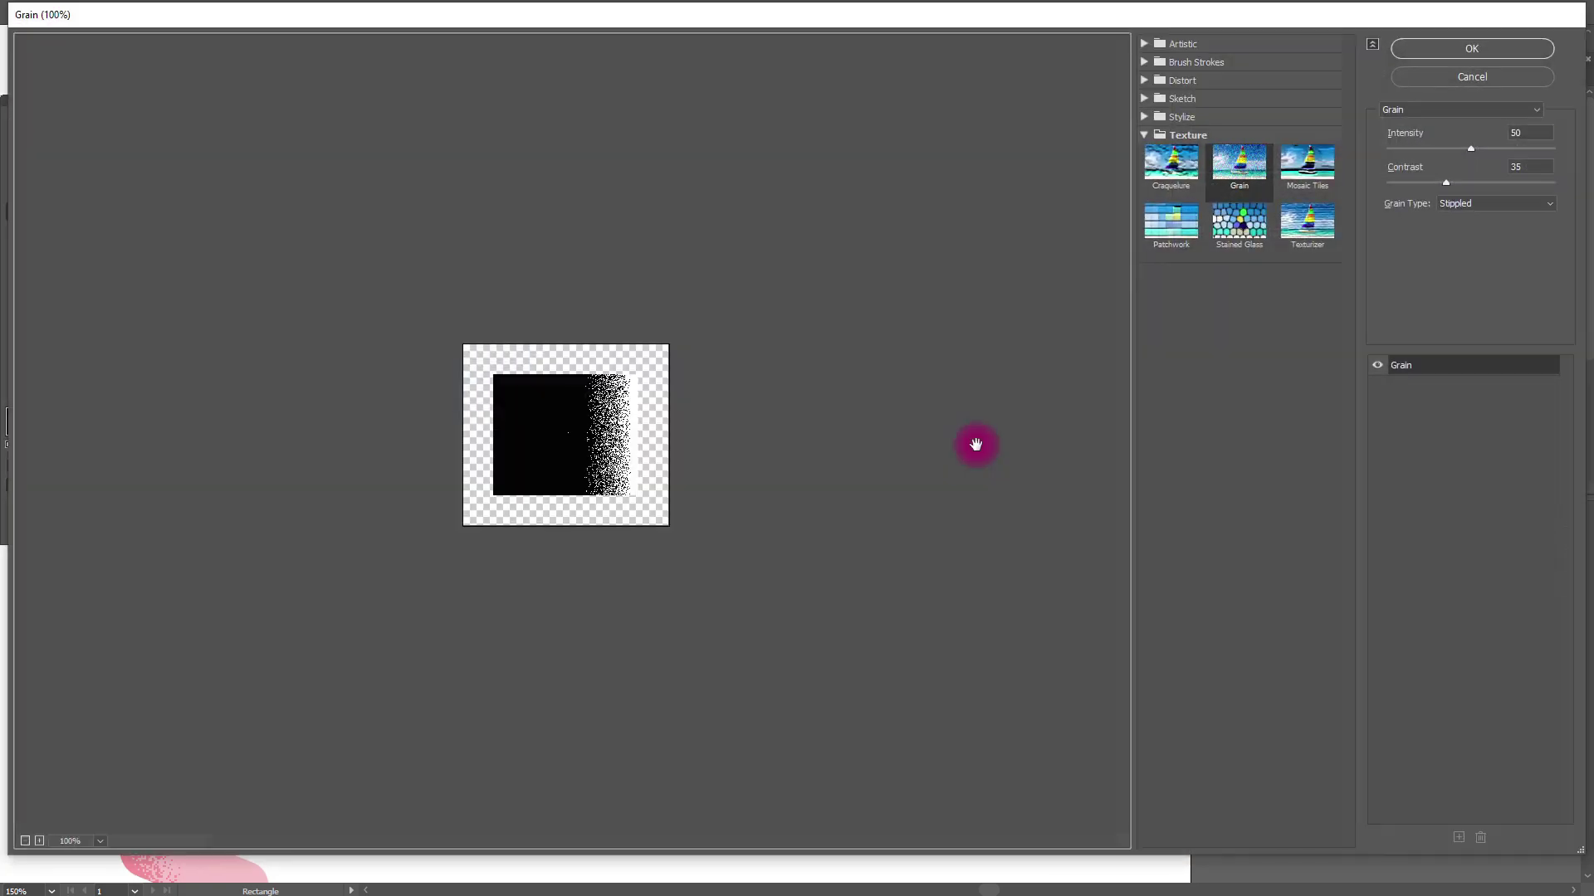
pyautogui.click(1464, 43)
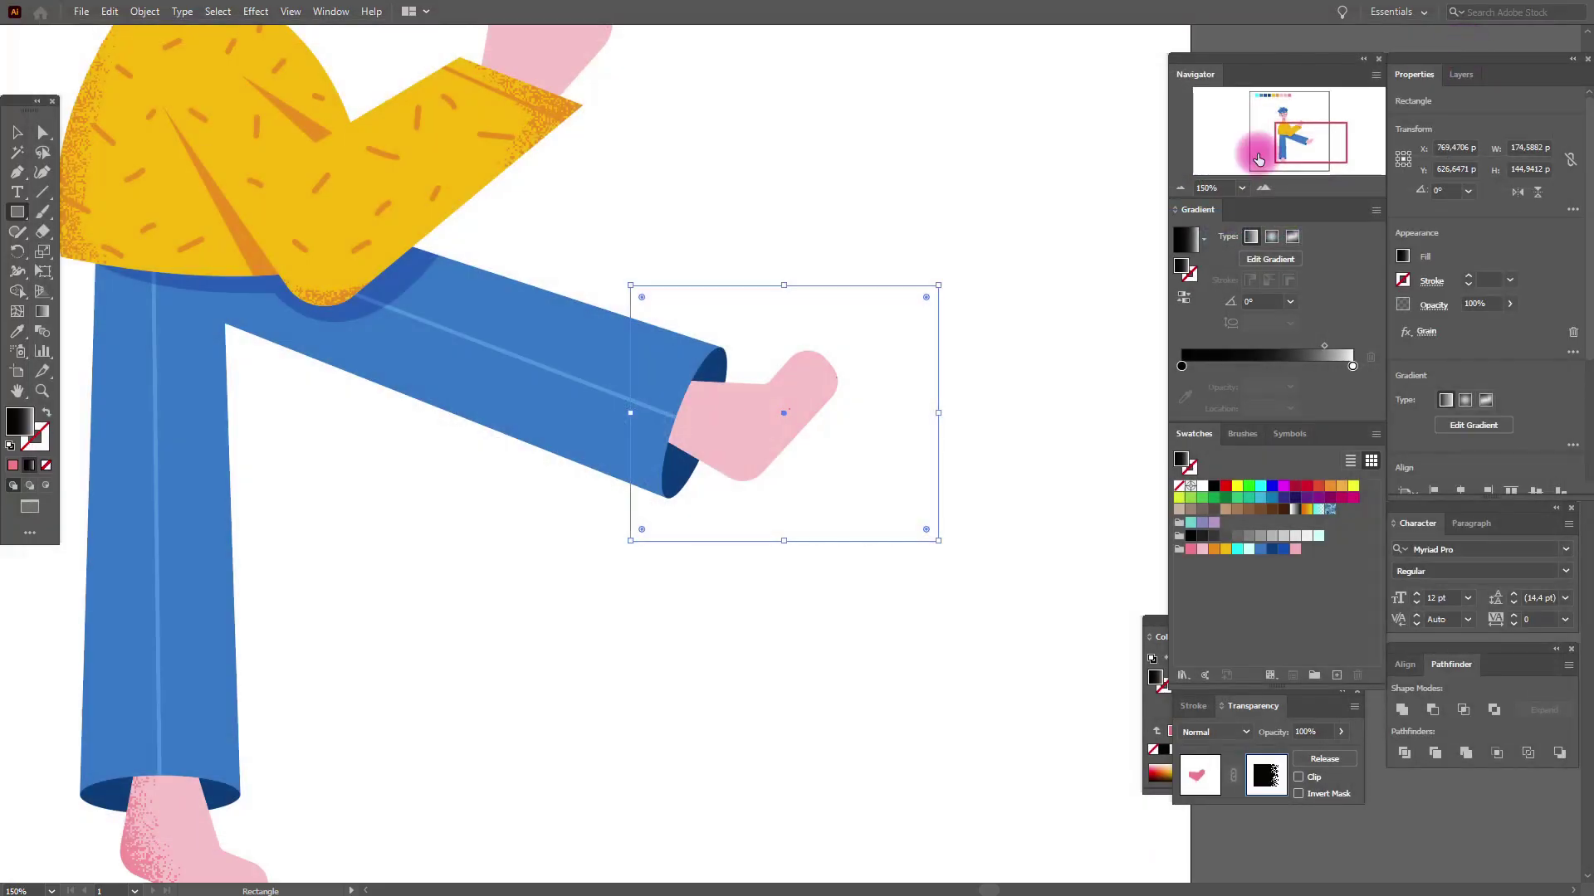
# Lay the linear mask gradient across the raised foot and shift its midpoint toward the end
pyautogui.click(44, 312)
pyautogui.moveTo(759, 412); pyautogui.dragTo(699, 414)
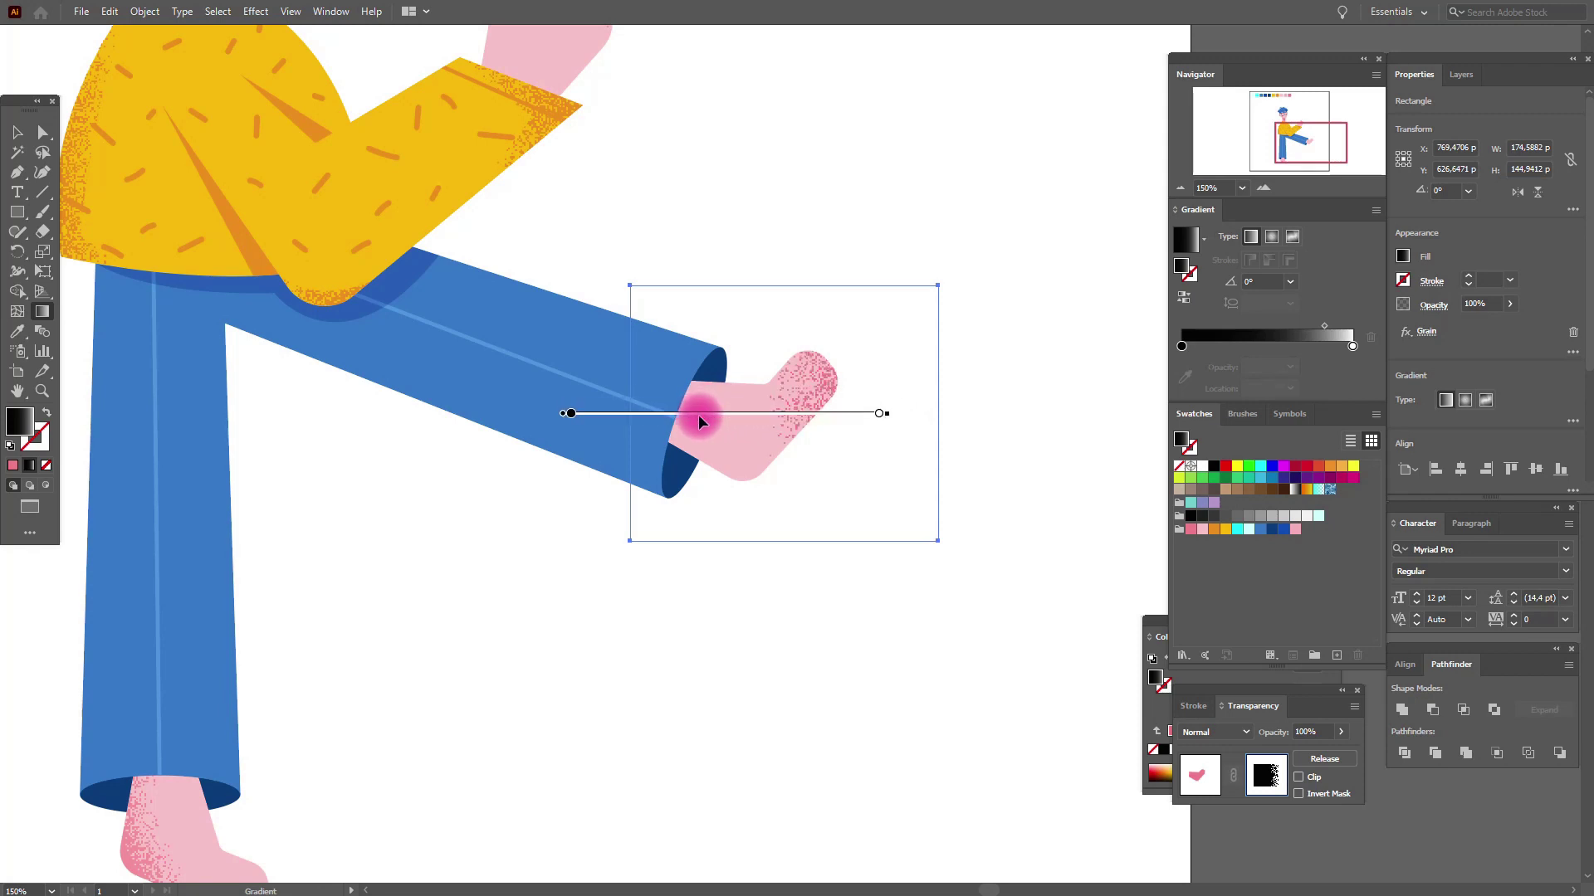
pyautogui.moveTo(891, 414); pyautogui.dragTo(889, 480)
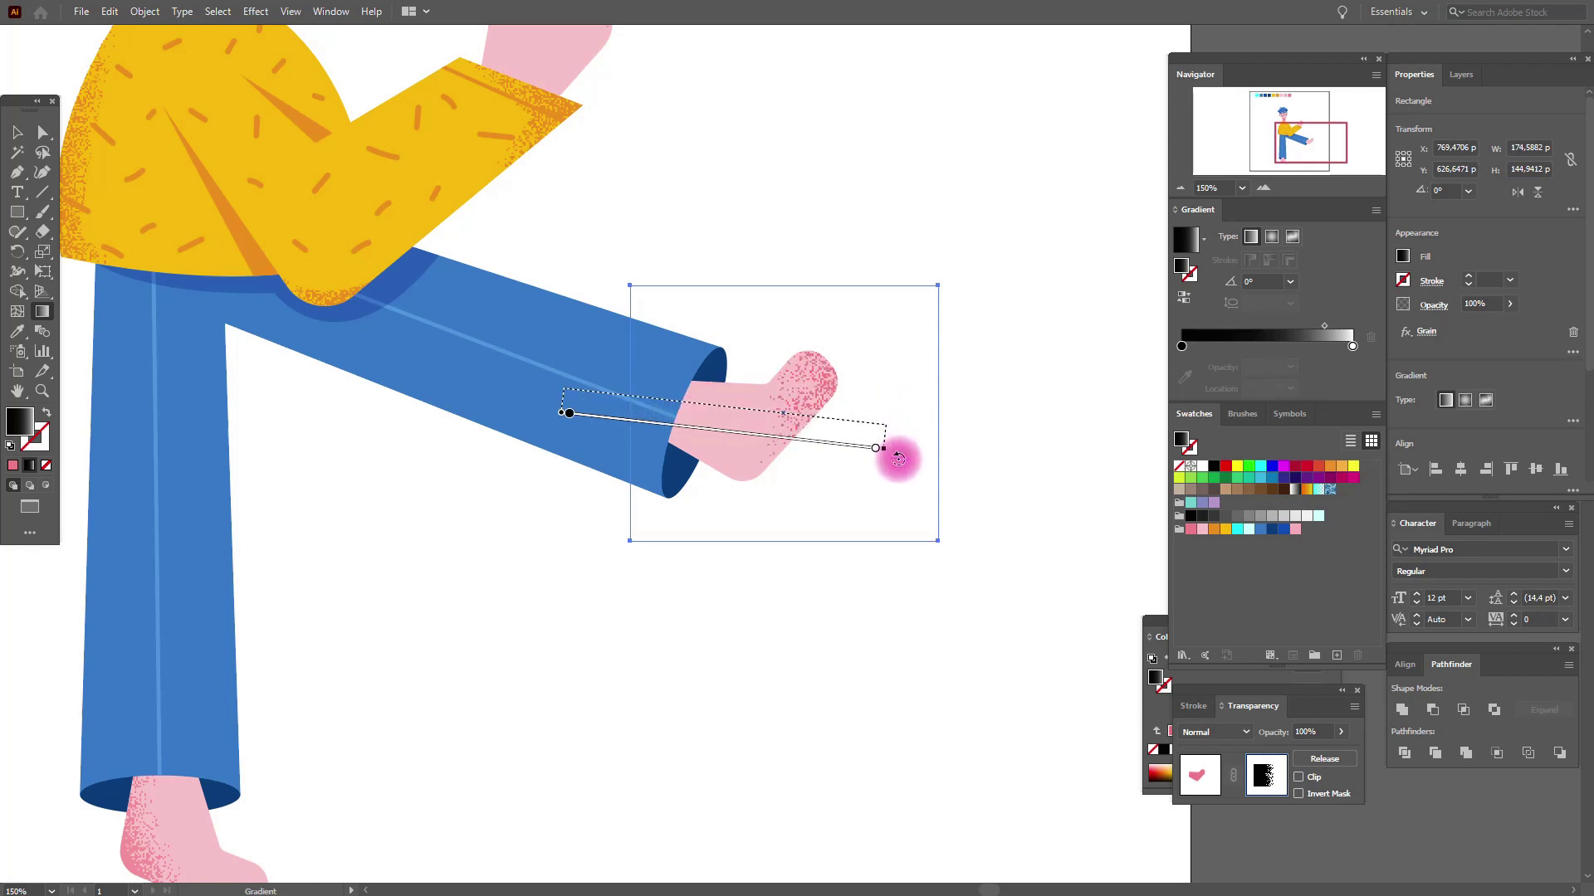
pyautogui.moveTo(798, 419); pyautogui.dragTo(778, 415)
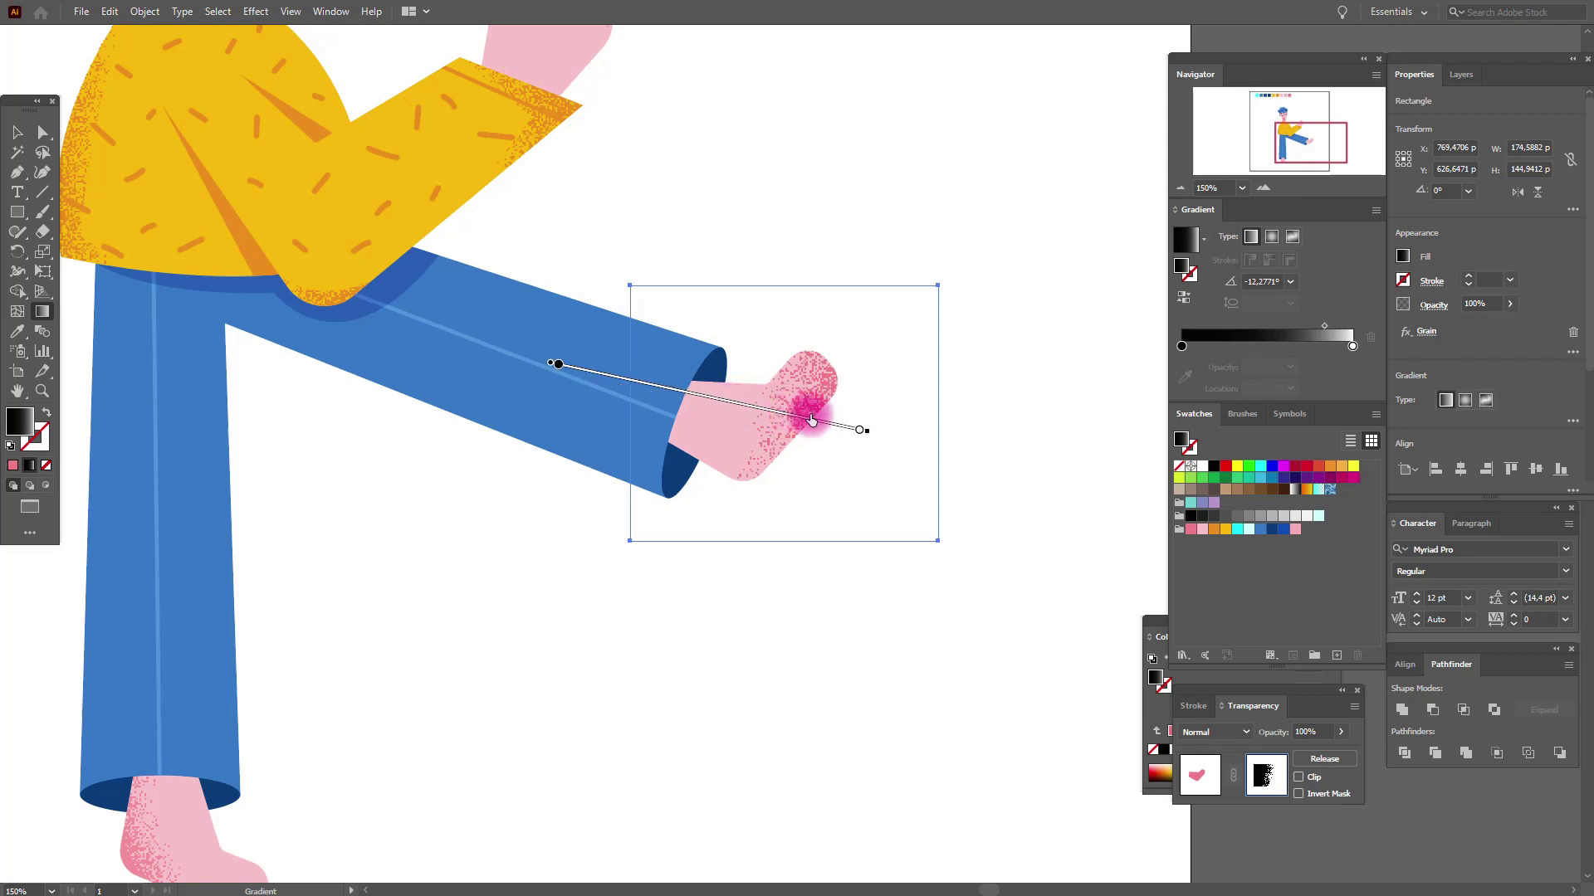
pyautogui.moveTo(825, 425)
pyautogui.mouseDown()
pyautogui.moveTo(887, 436)
pyautogui.moveTo(860, 448)
pyautogui.mouseUp()
pyautogui.moveTo(742, 402); pyautogui.dragTo(741, 396)
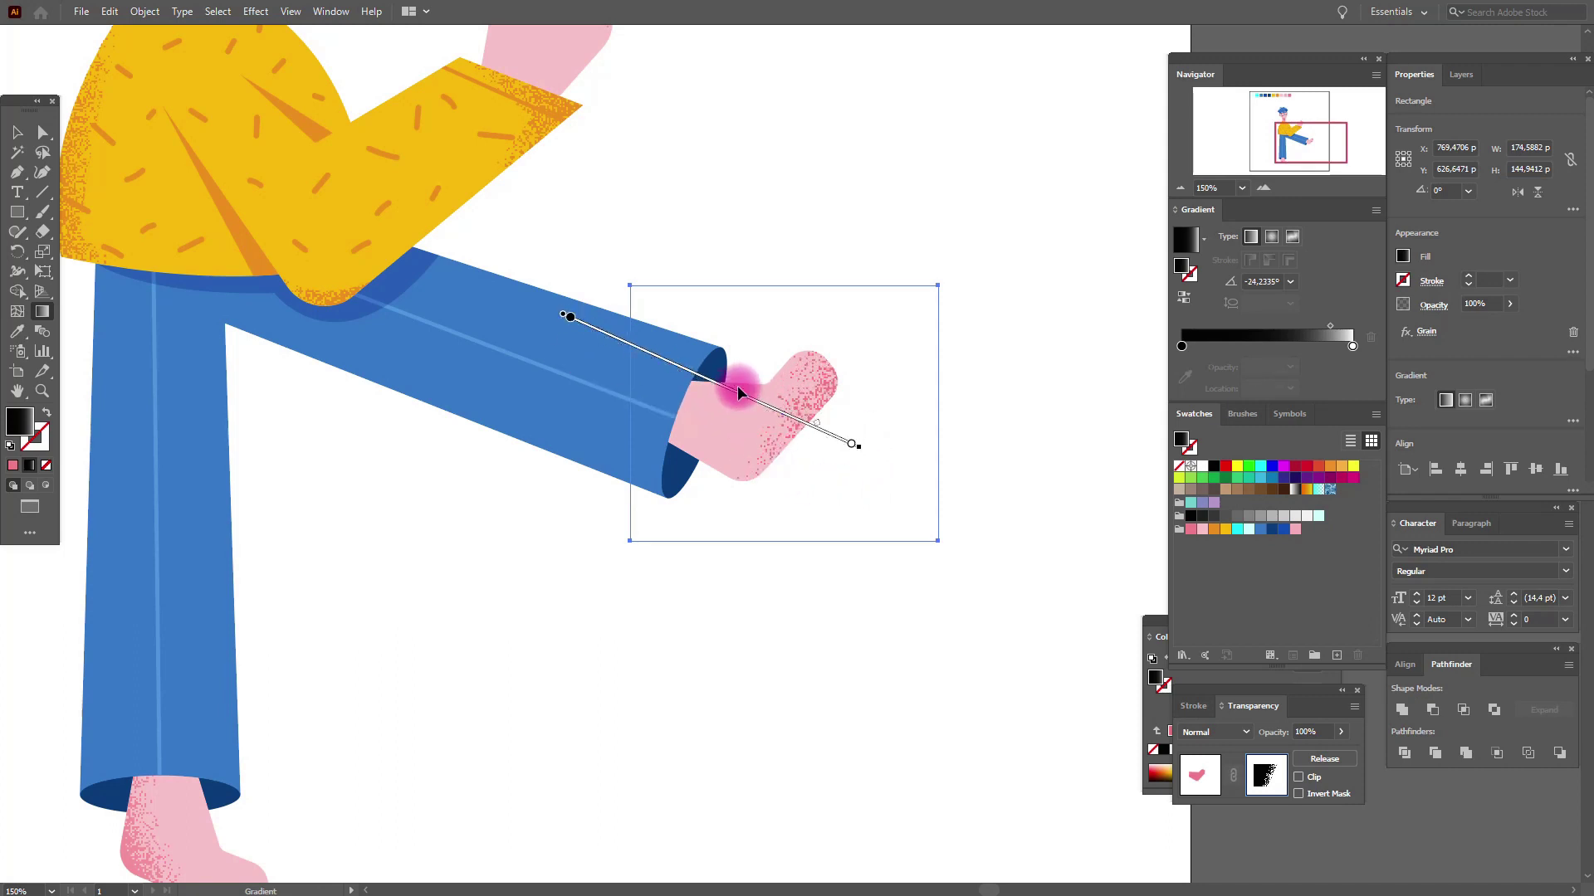
pyautogui.click(1332, 328)
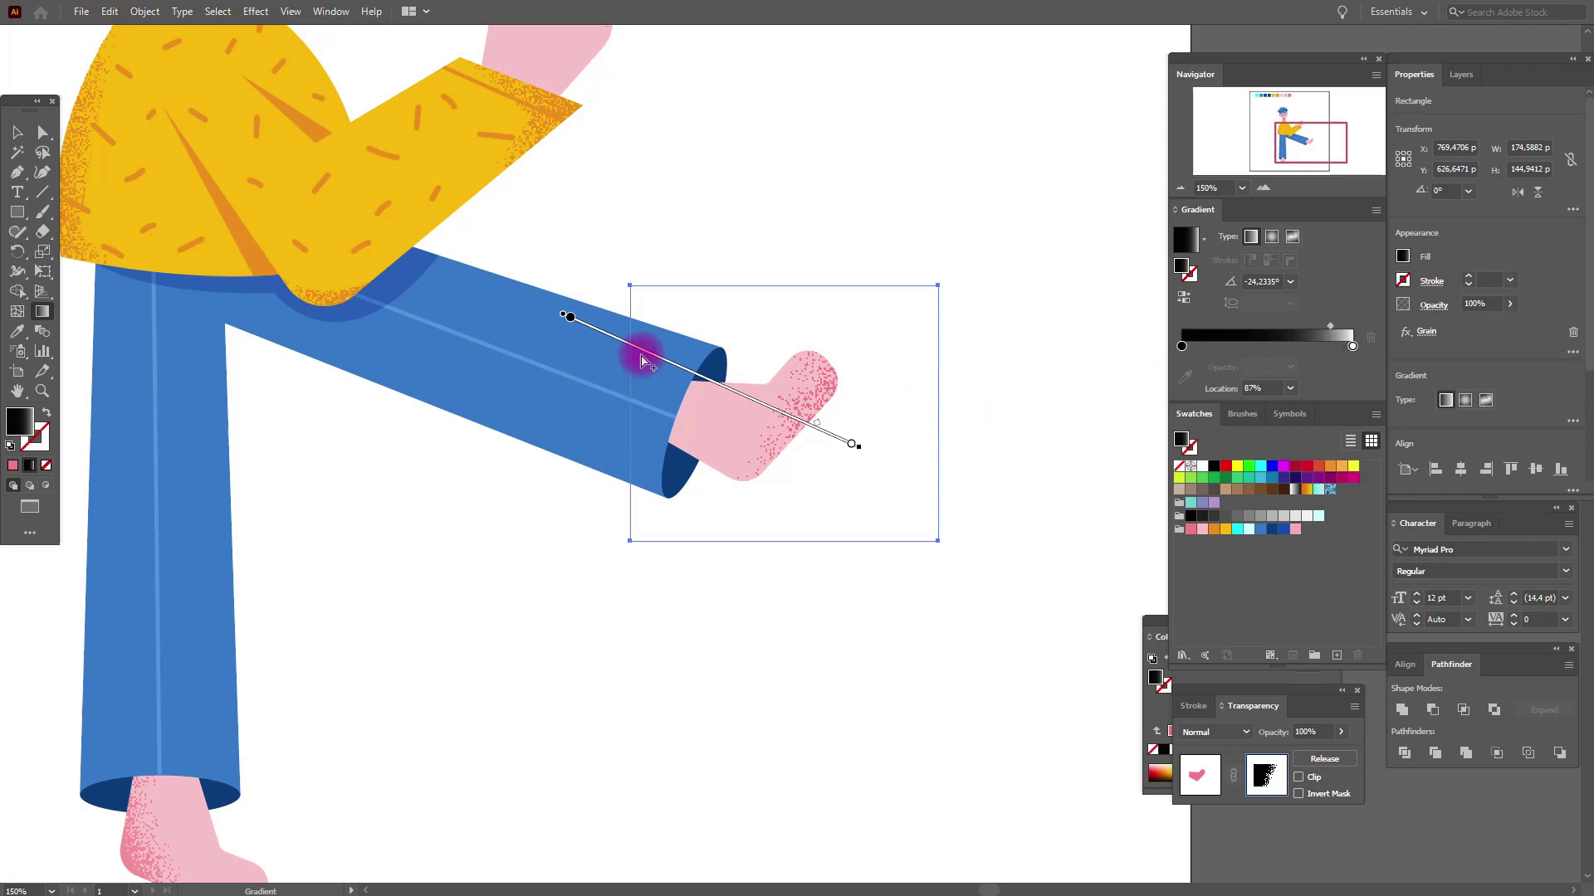
pyautogui.moveTo(642, 355); pyautogui.dragTo(619, 344)
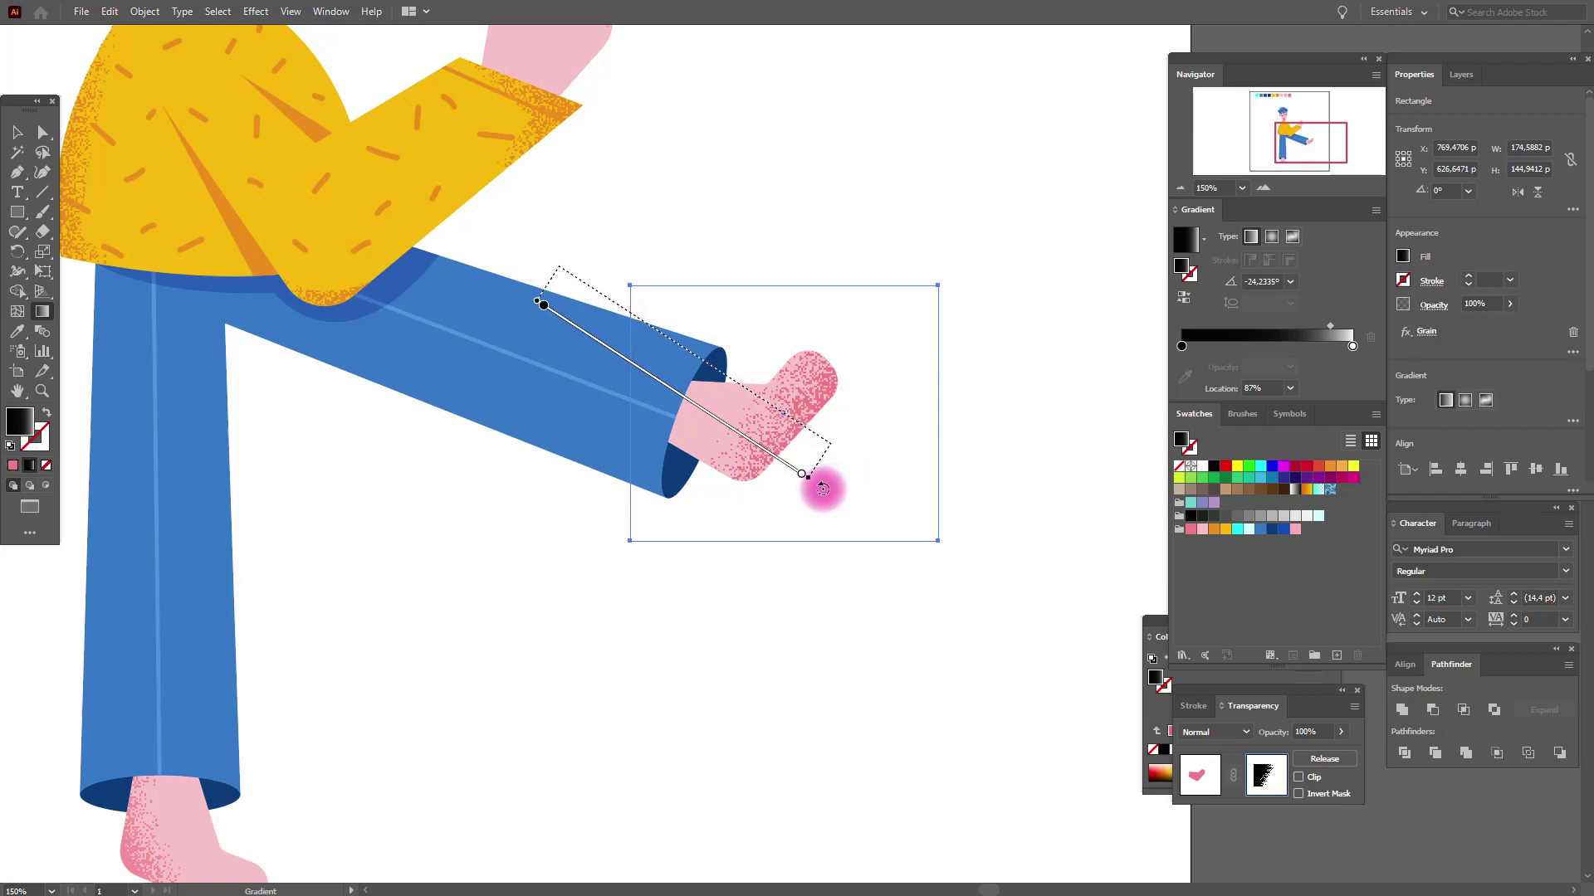
# Angle the gradient to about -9.5° along the leg so grain stays at the toe
pyautogui.moveTo(835, 435); pyautogui.dragTo(811, 462)
pyautogui.moveTo(755, 393); pyautogui.dragTo(763, 421)
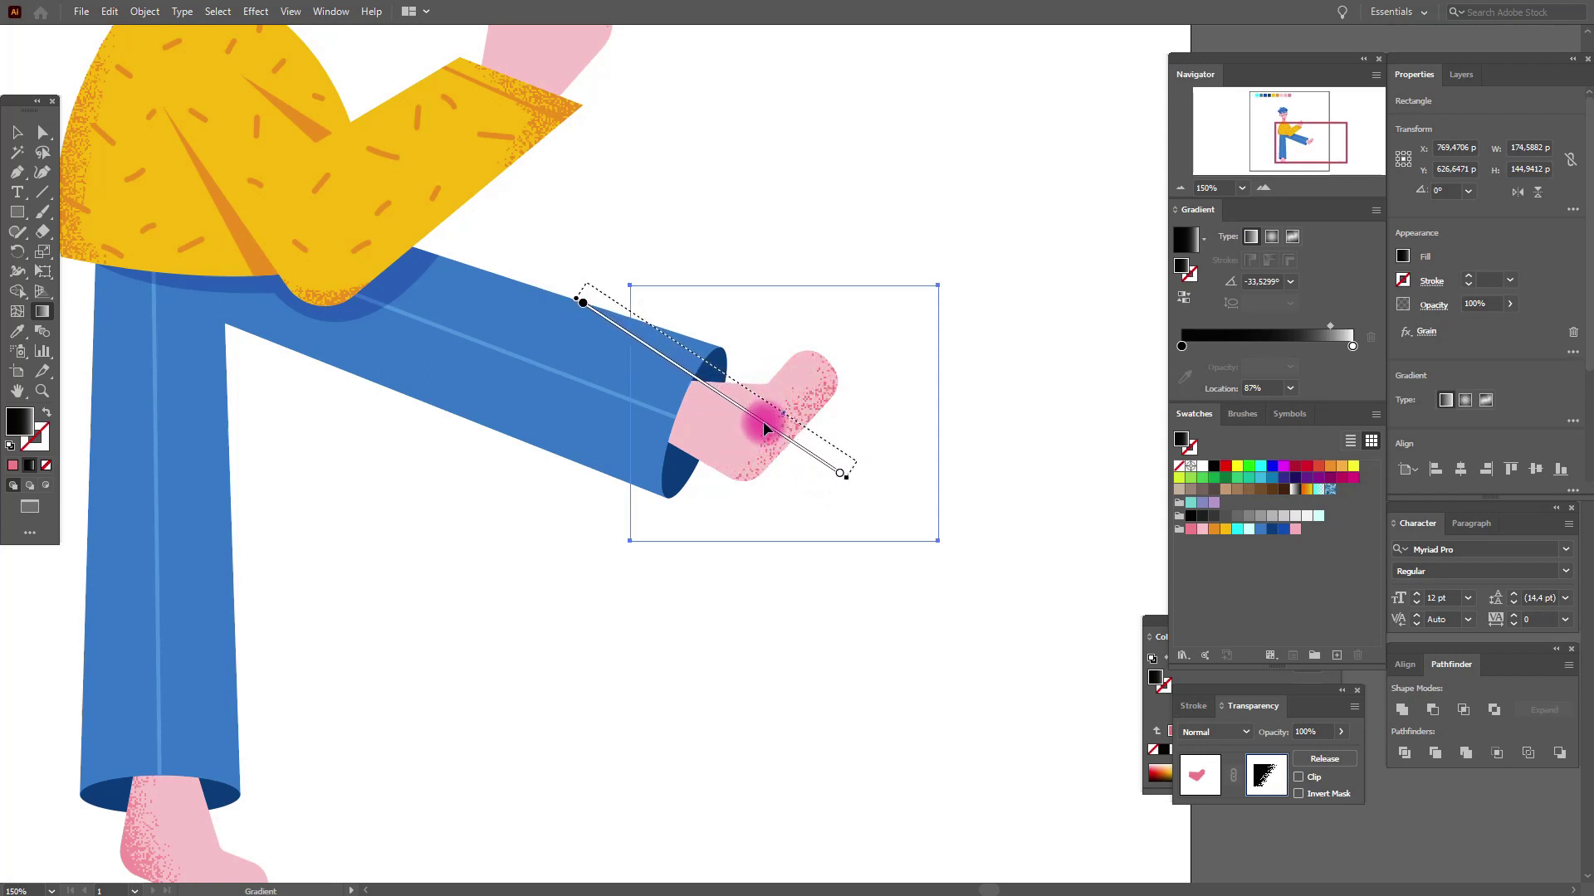
pyautogui.moveTo(860, 462)
pyautogui.mouseDown()
pyautogui.moveTo(878, 439)
pyautogui.moveTo(869, 392)
pyautogui.mouseUp()
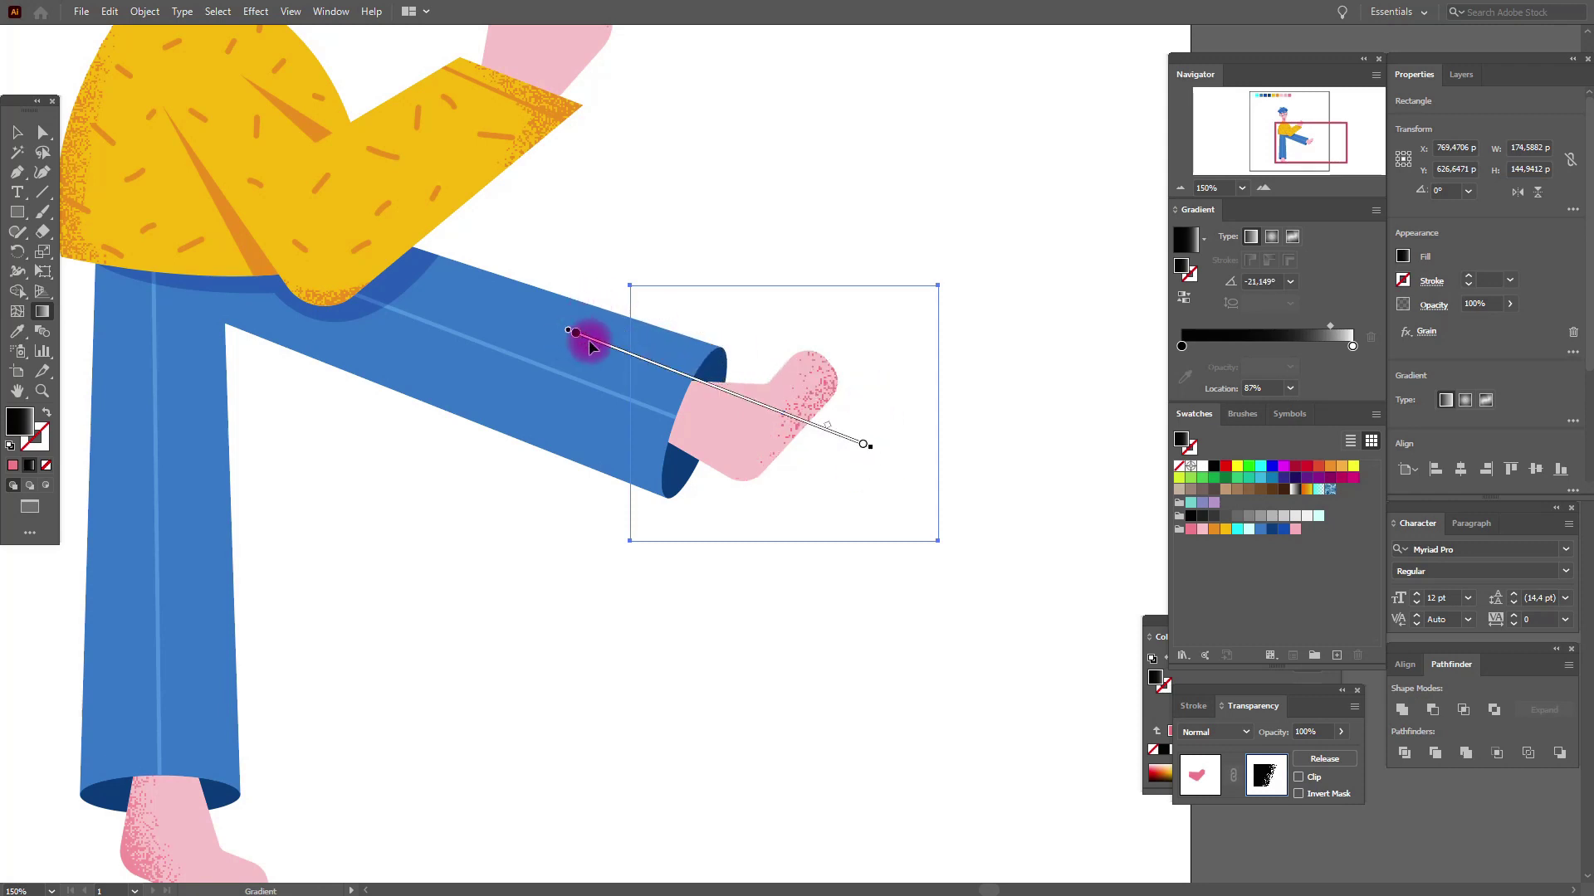
pyautogui.moveTo(599, 349); pyautogui.dragTo(593, 347)
pyautogui.moveTo(905, 452); pyautogui.dragTo(898, 397)
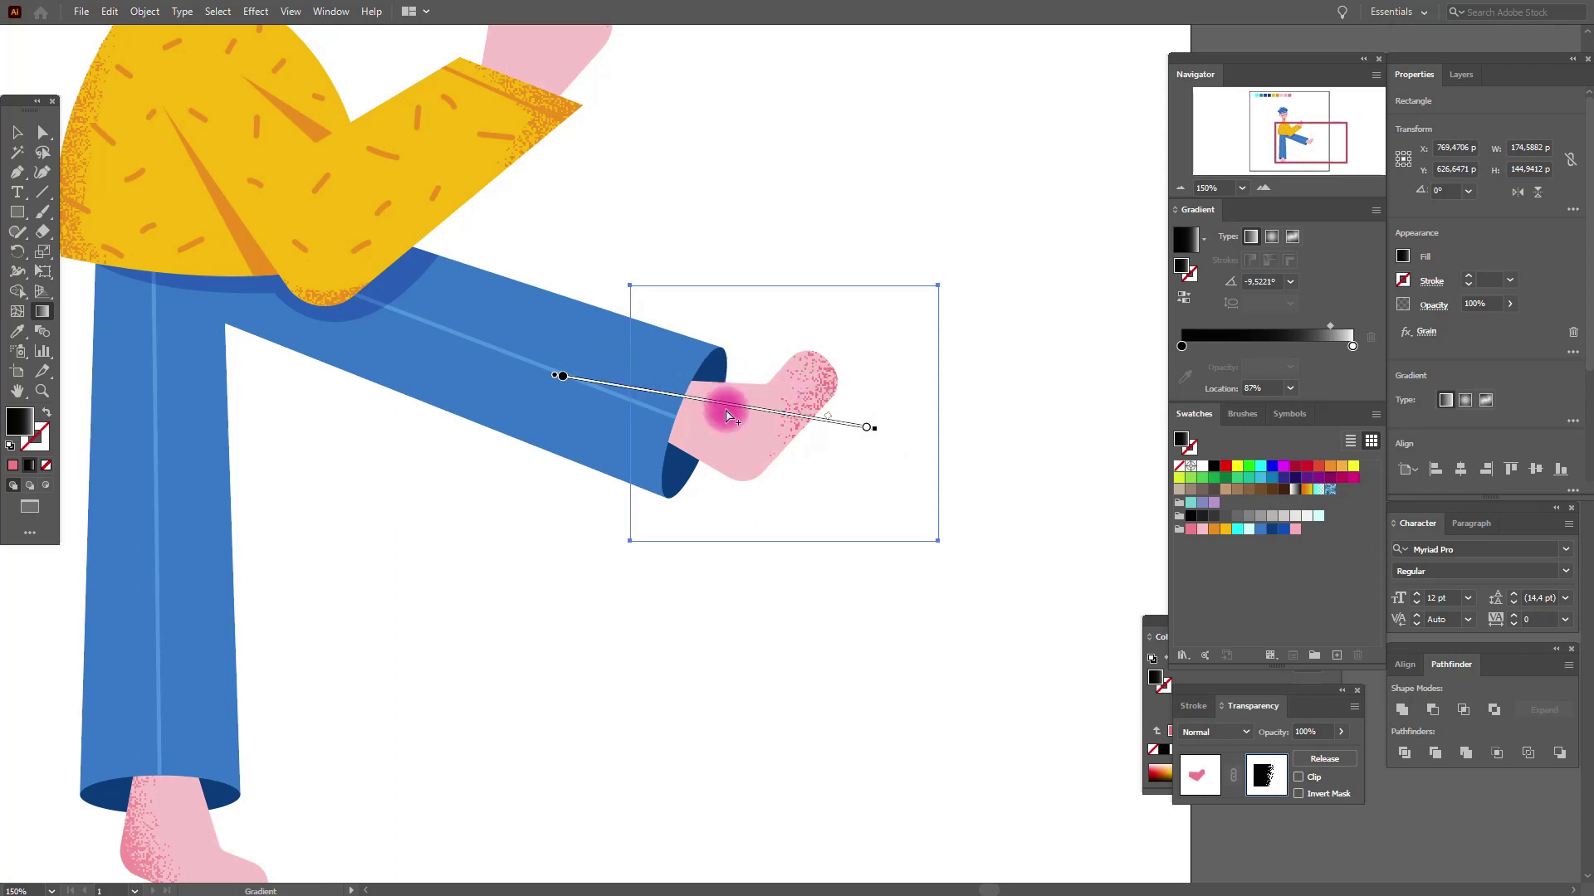
pyautogui.moveTo(725, 409); pyautogui.dragTo(705, 416)
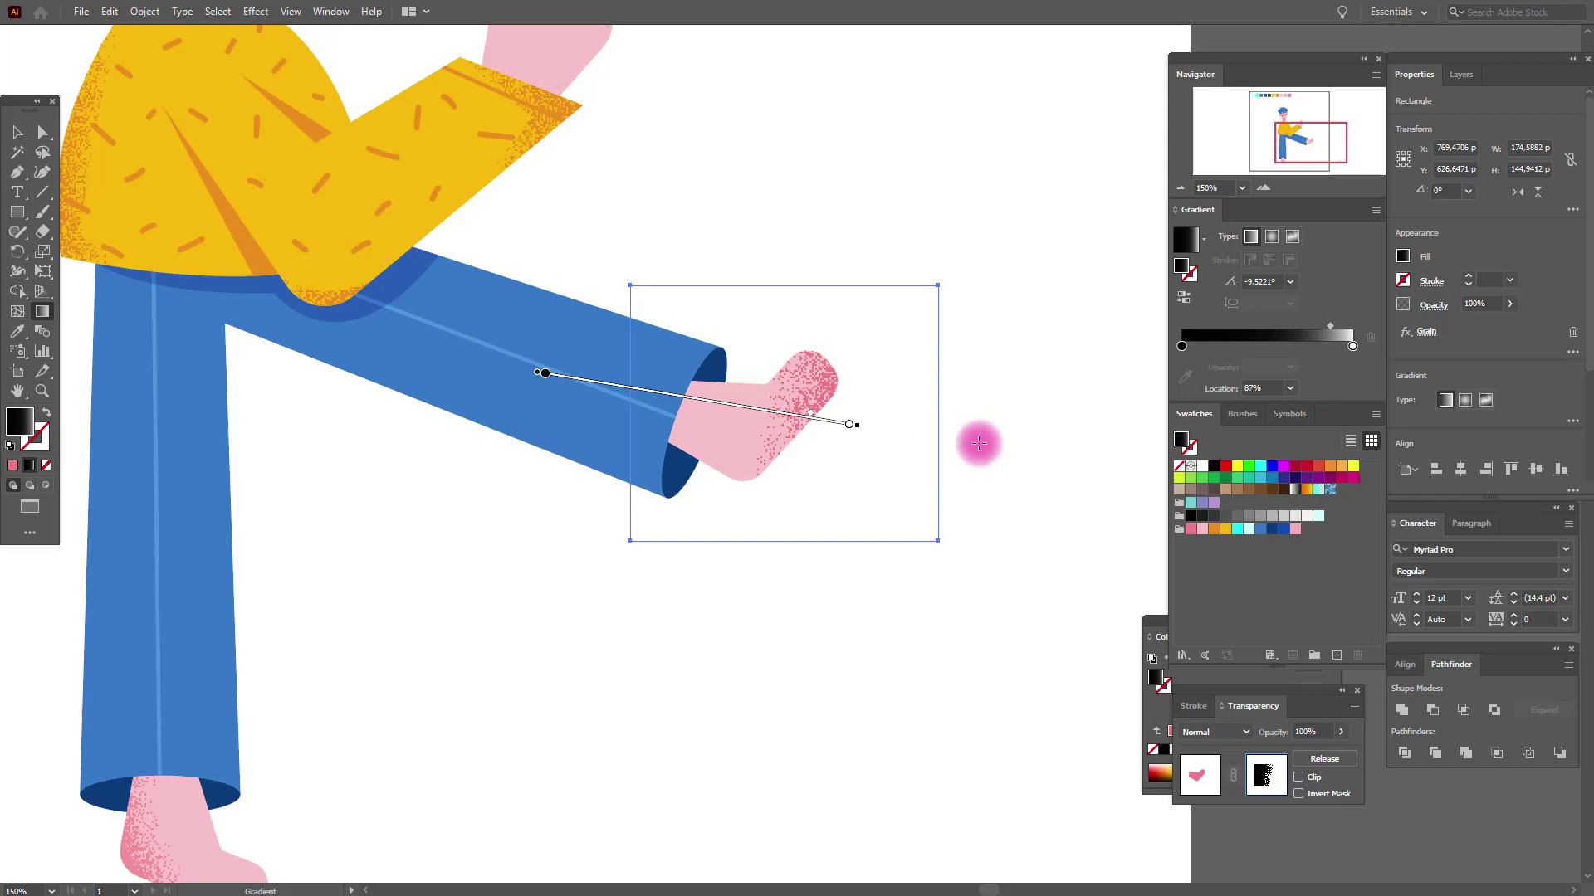
pyautogui.click(17, 137)
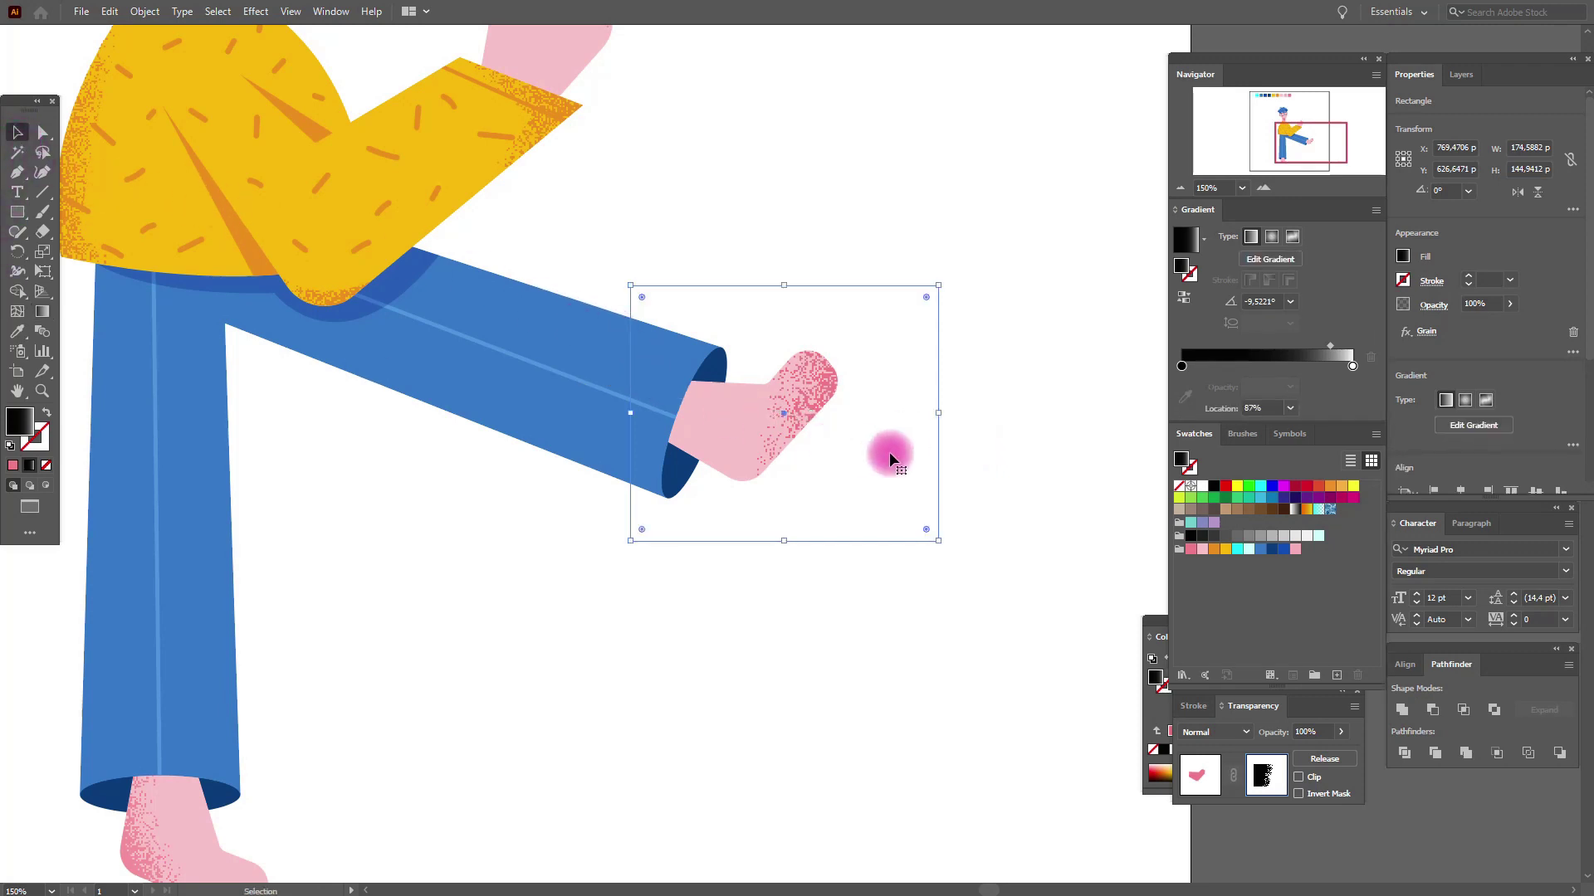
# Switch the raised foot's mask gradient to radial and move its centre toward the ankle
pyautogui.click(1270, 238)
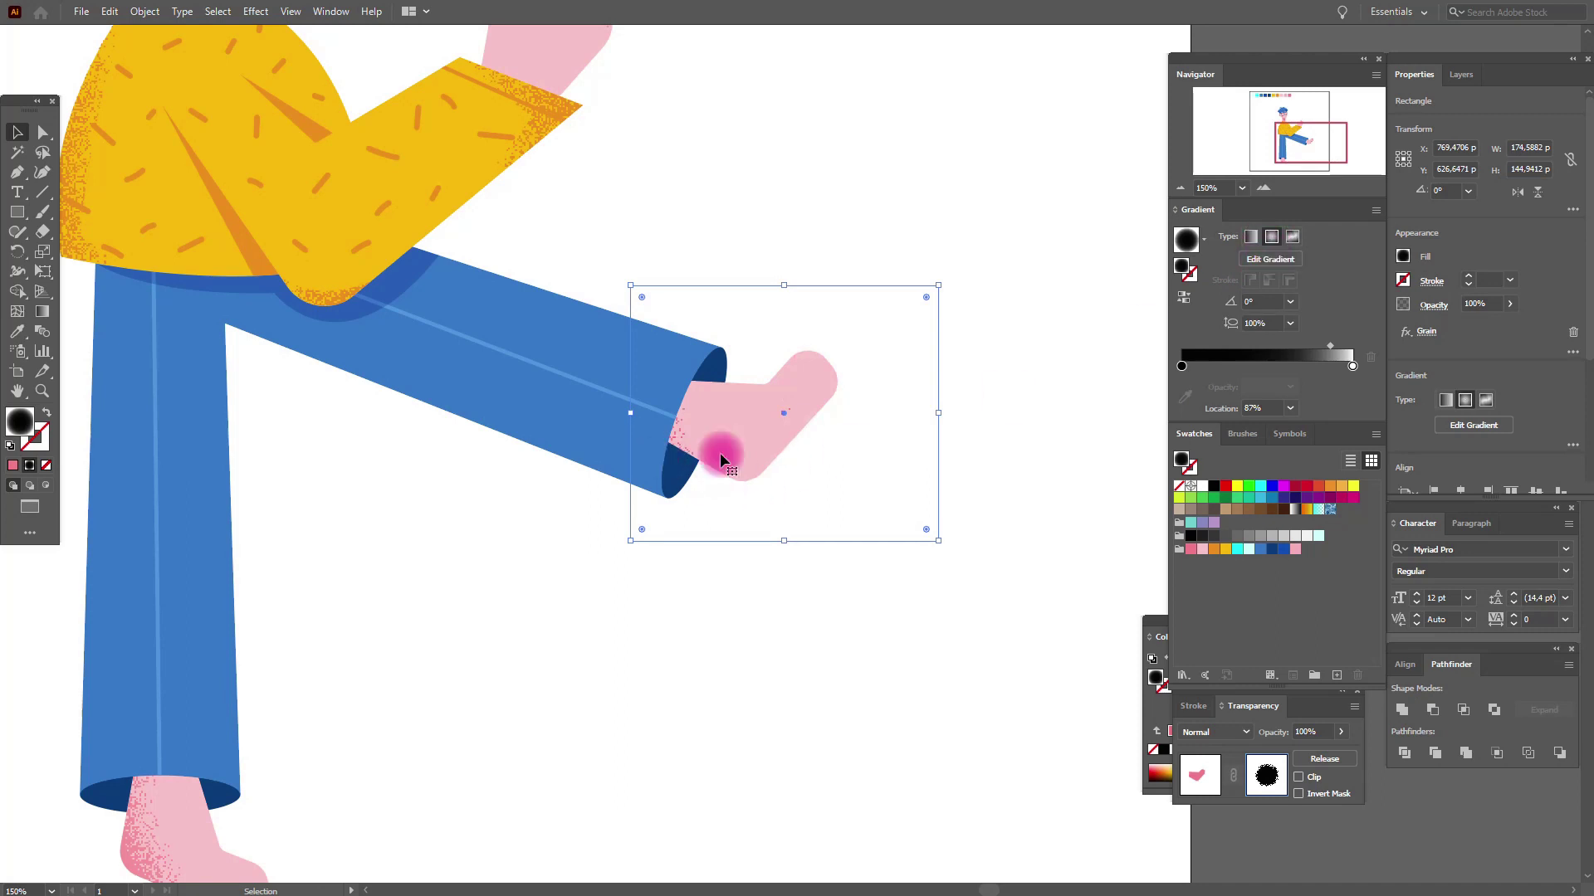
pyautogui.click(1187, 299)
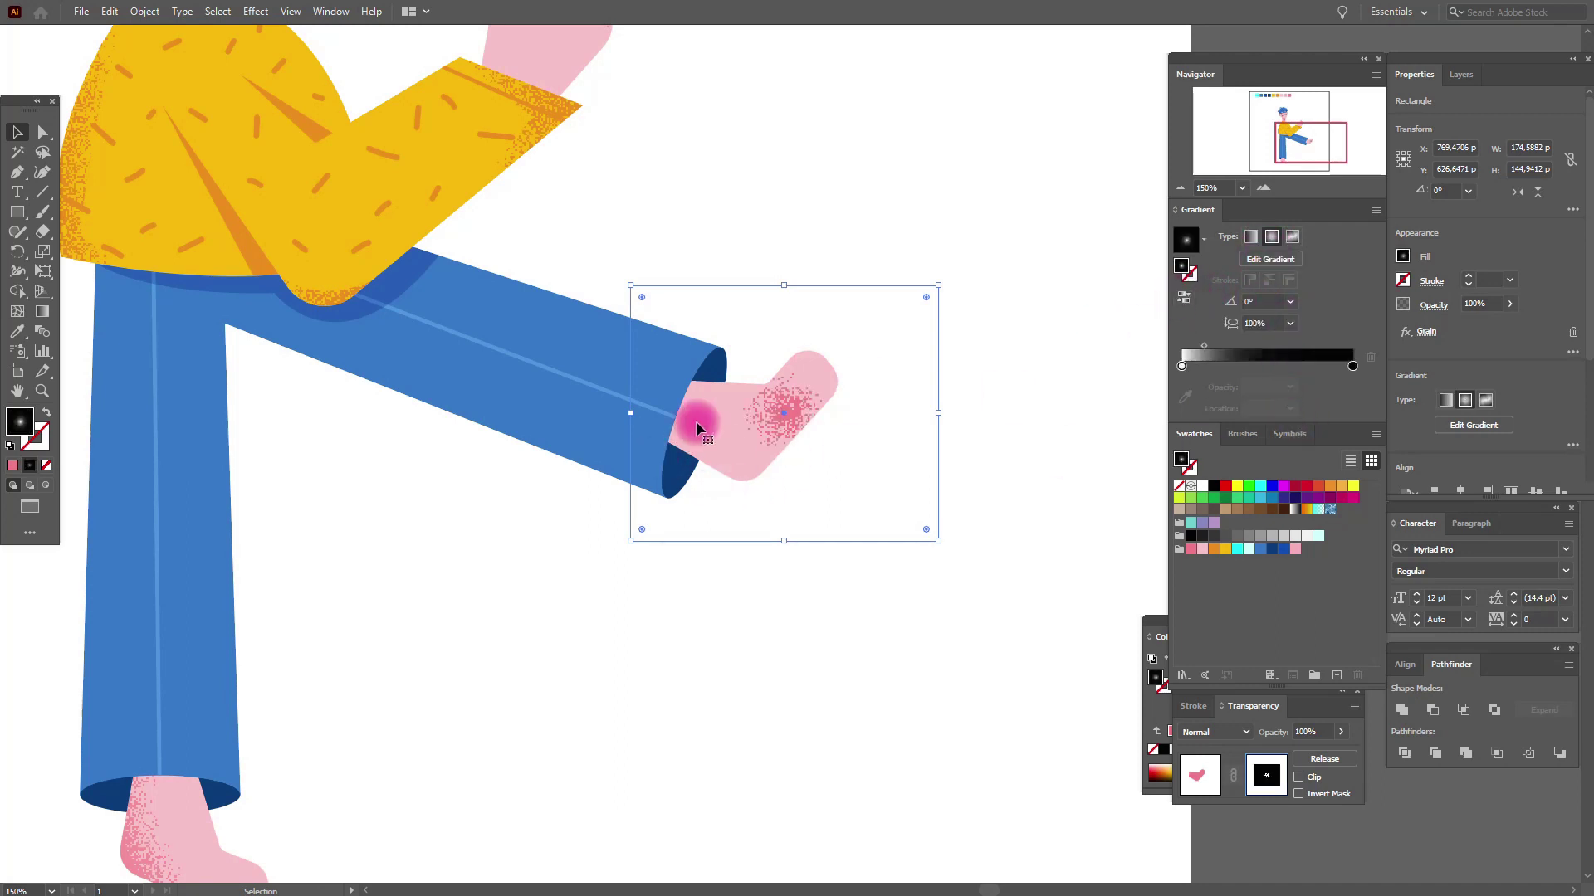
pyautogui.click(1187, 299)
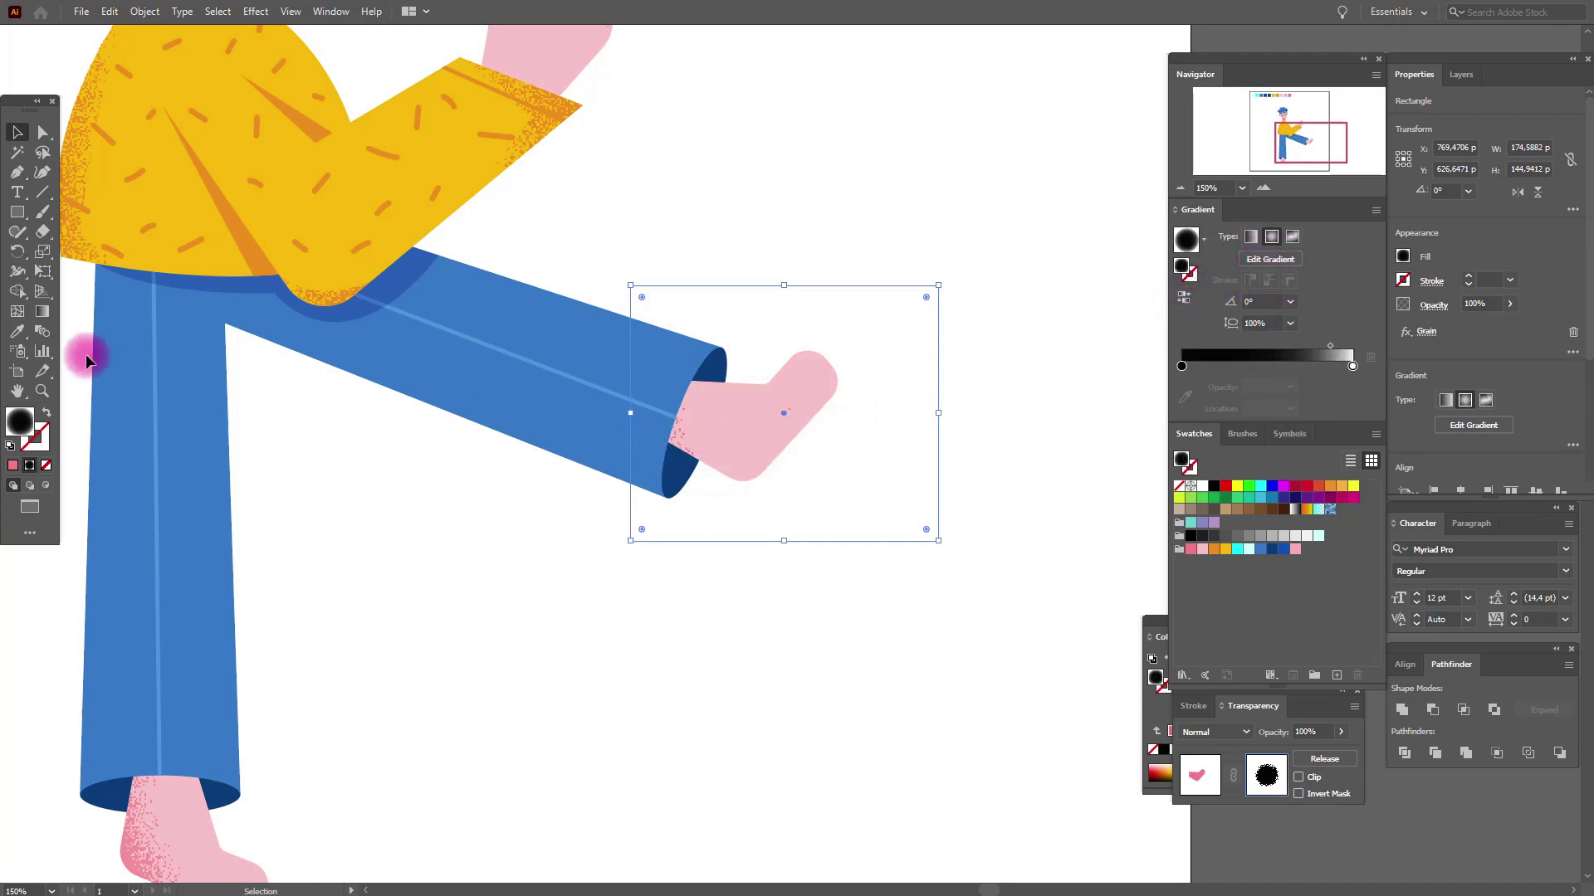
pyautogui.click(43, 312)
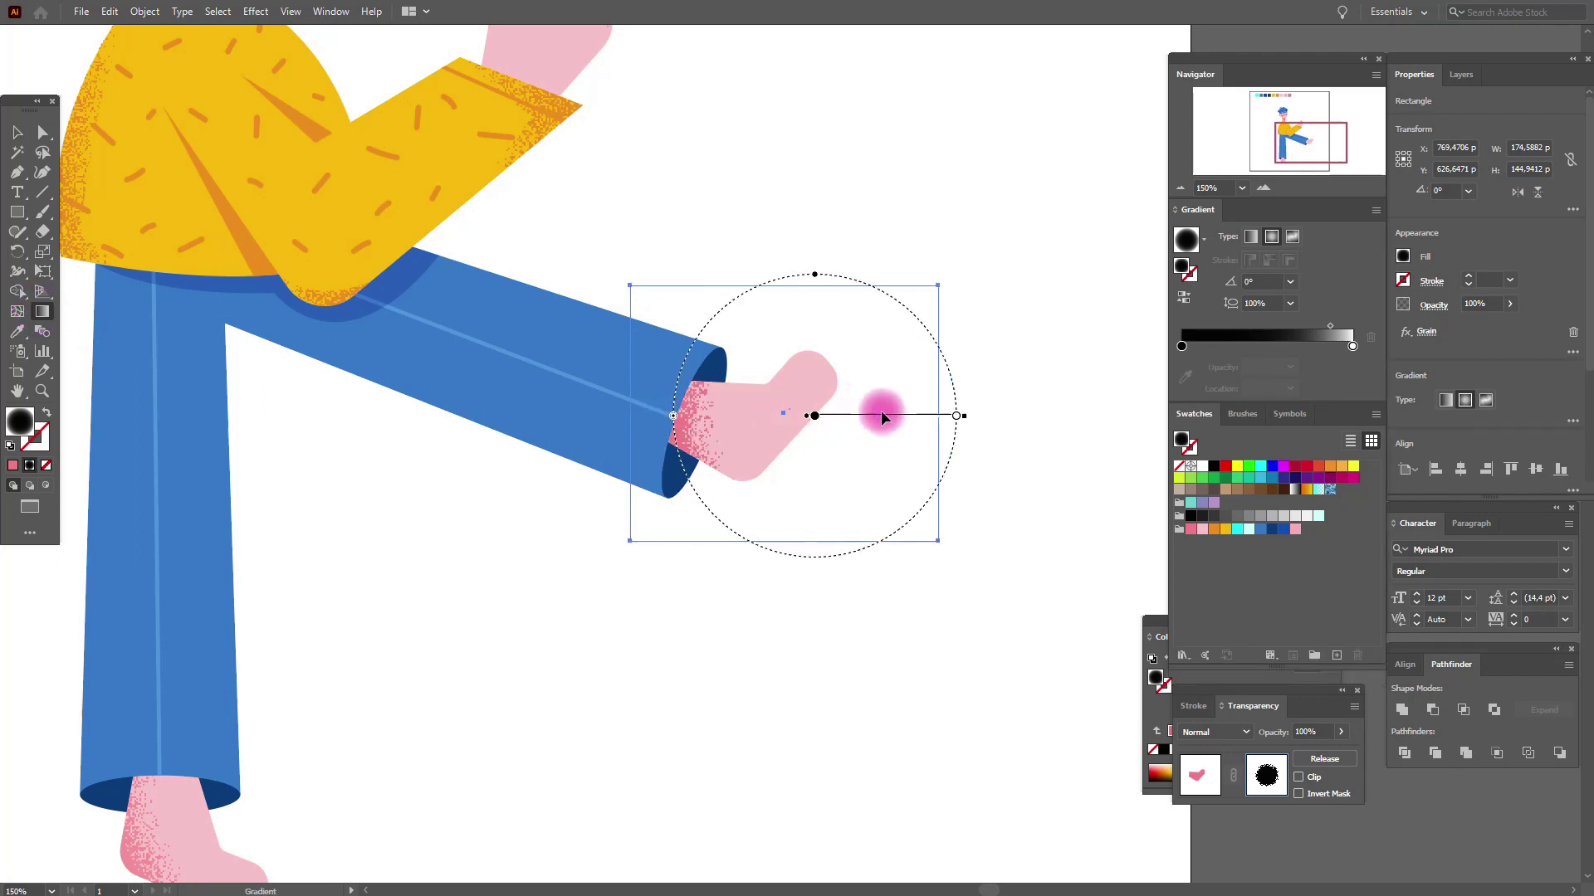
pyautogui.moveTo(772, 416)
pyautogui.mouseDown()
pyautogui.moveTo(762, 365)
pyautogui.moveTo(755, 378)
pyautogui.mouseUp()
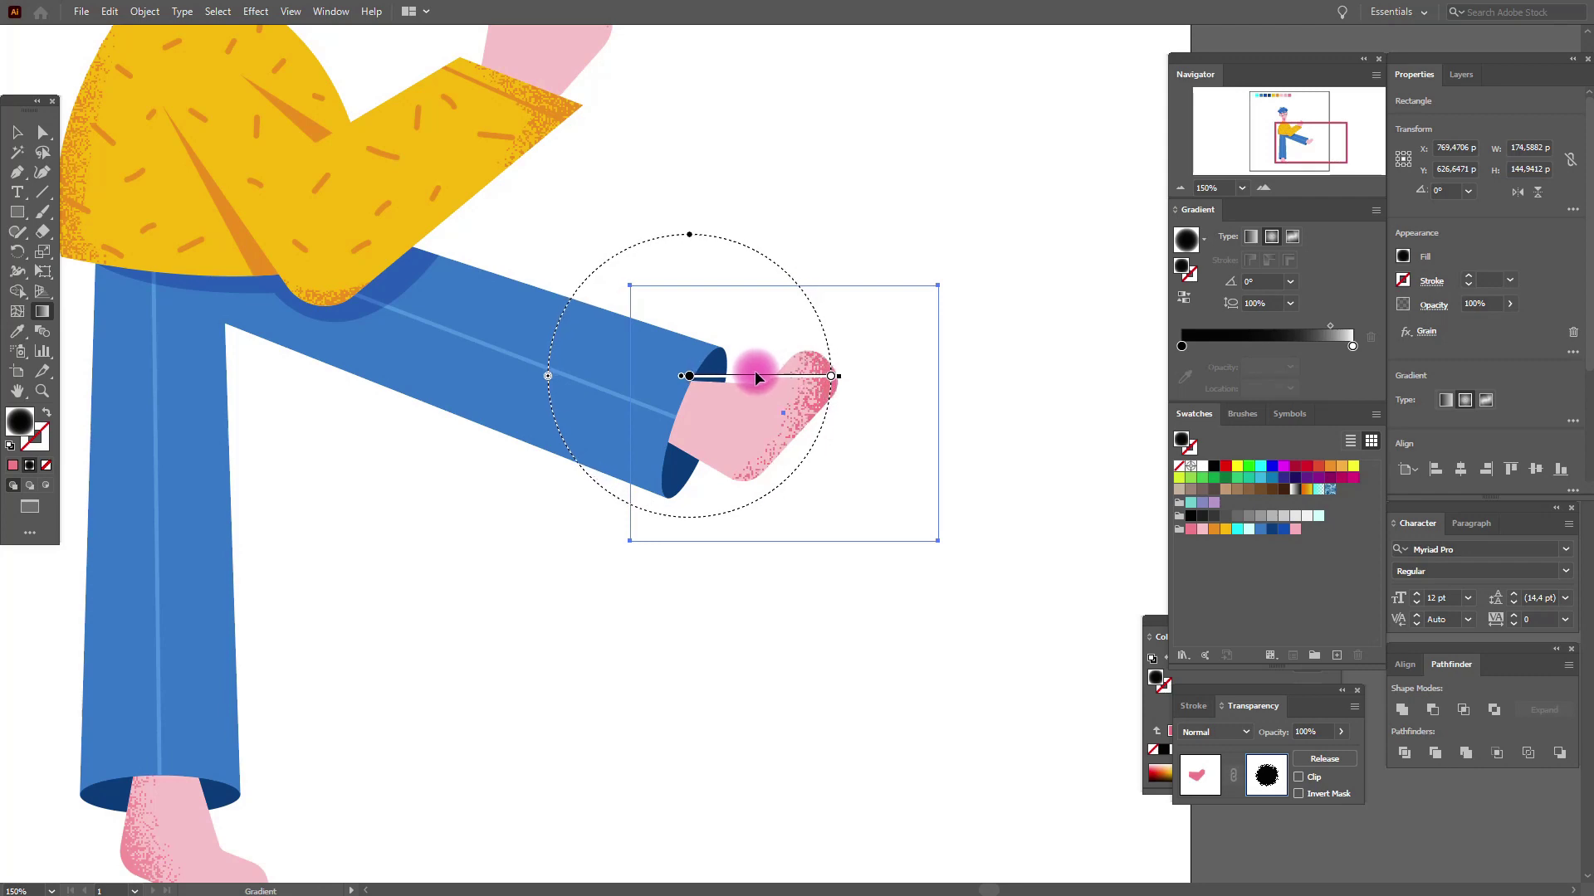
pyautogui.click(946, 232)
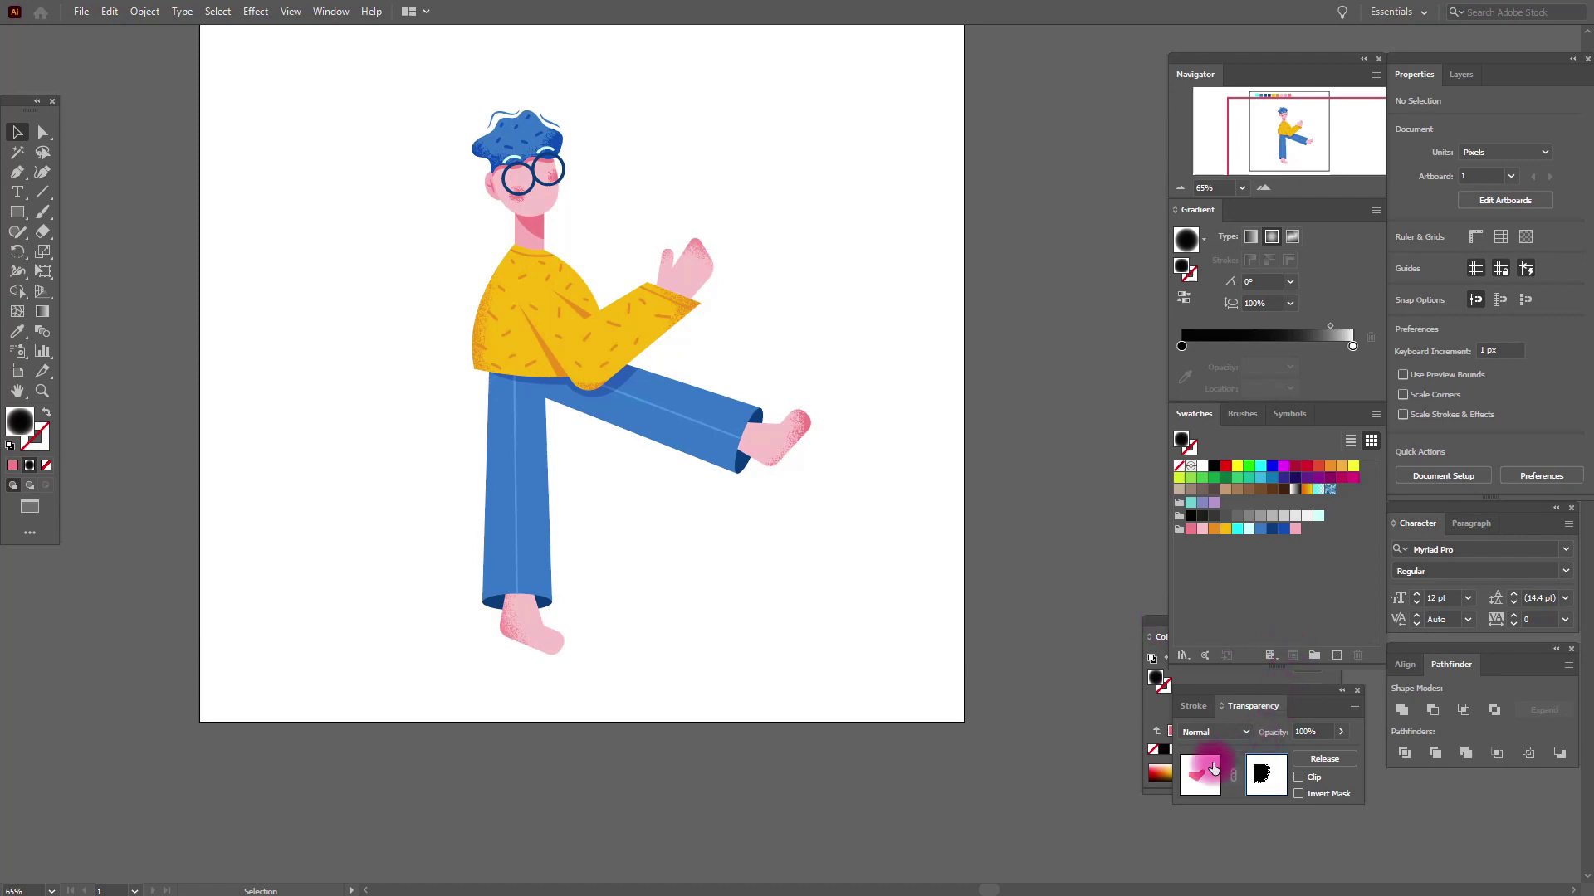
pyautogui.click(1213, 768)
# Pen-draw a cyan highlight sliver down the standing trouser leg's left edge
pyautogui.click(705, 566)
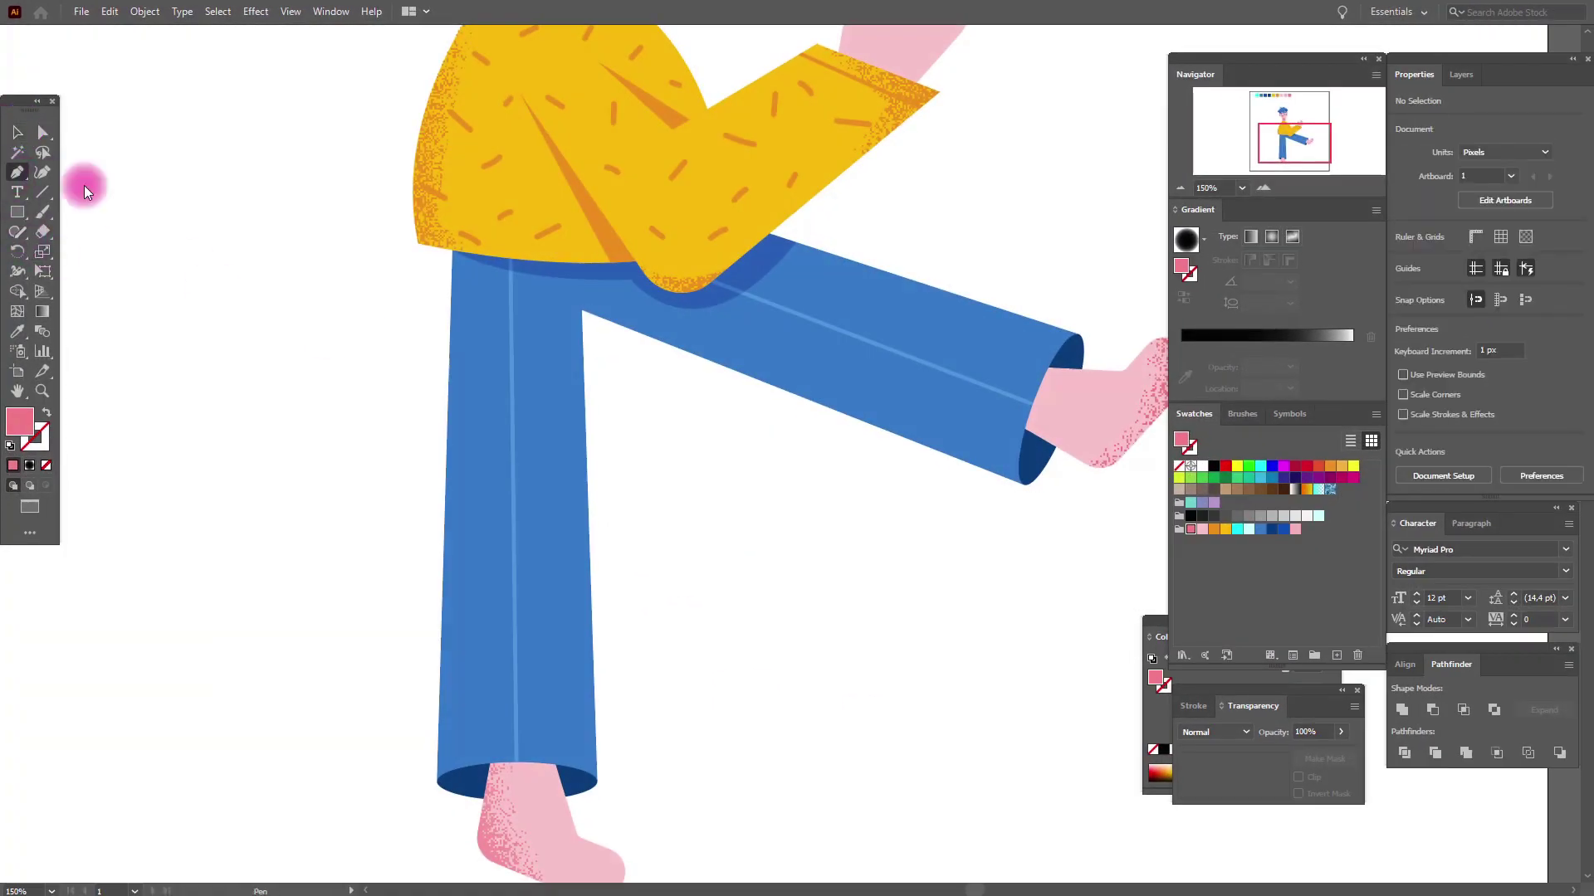
pyautogui.click(459, 284)
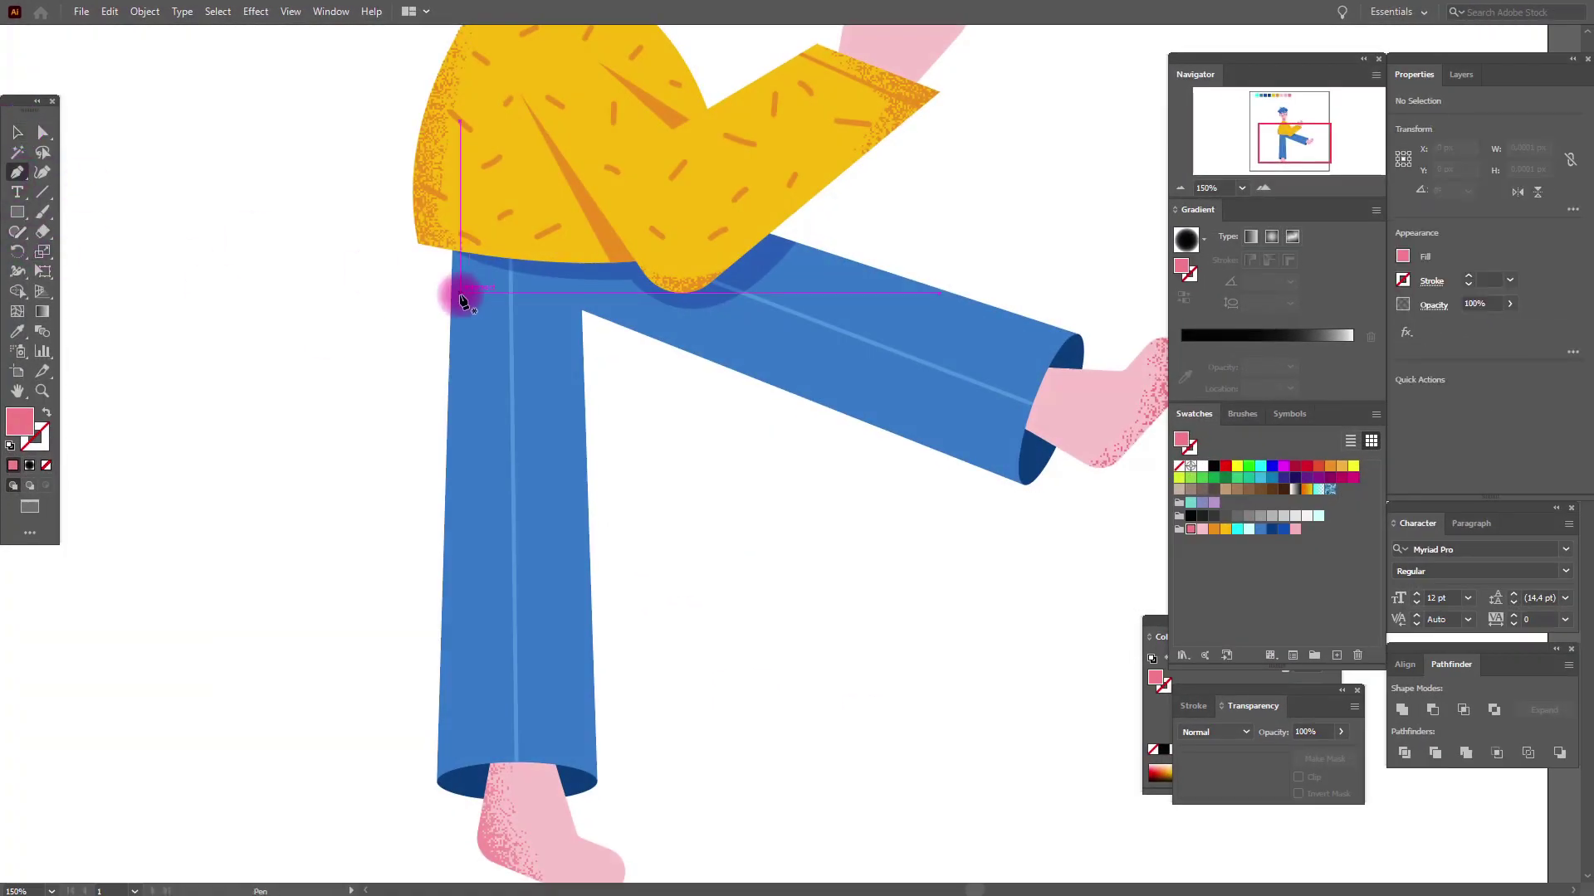
pyautogui.click(1238, 530)
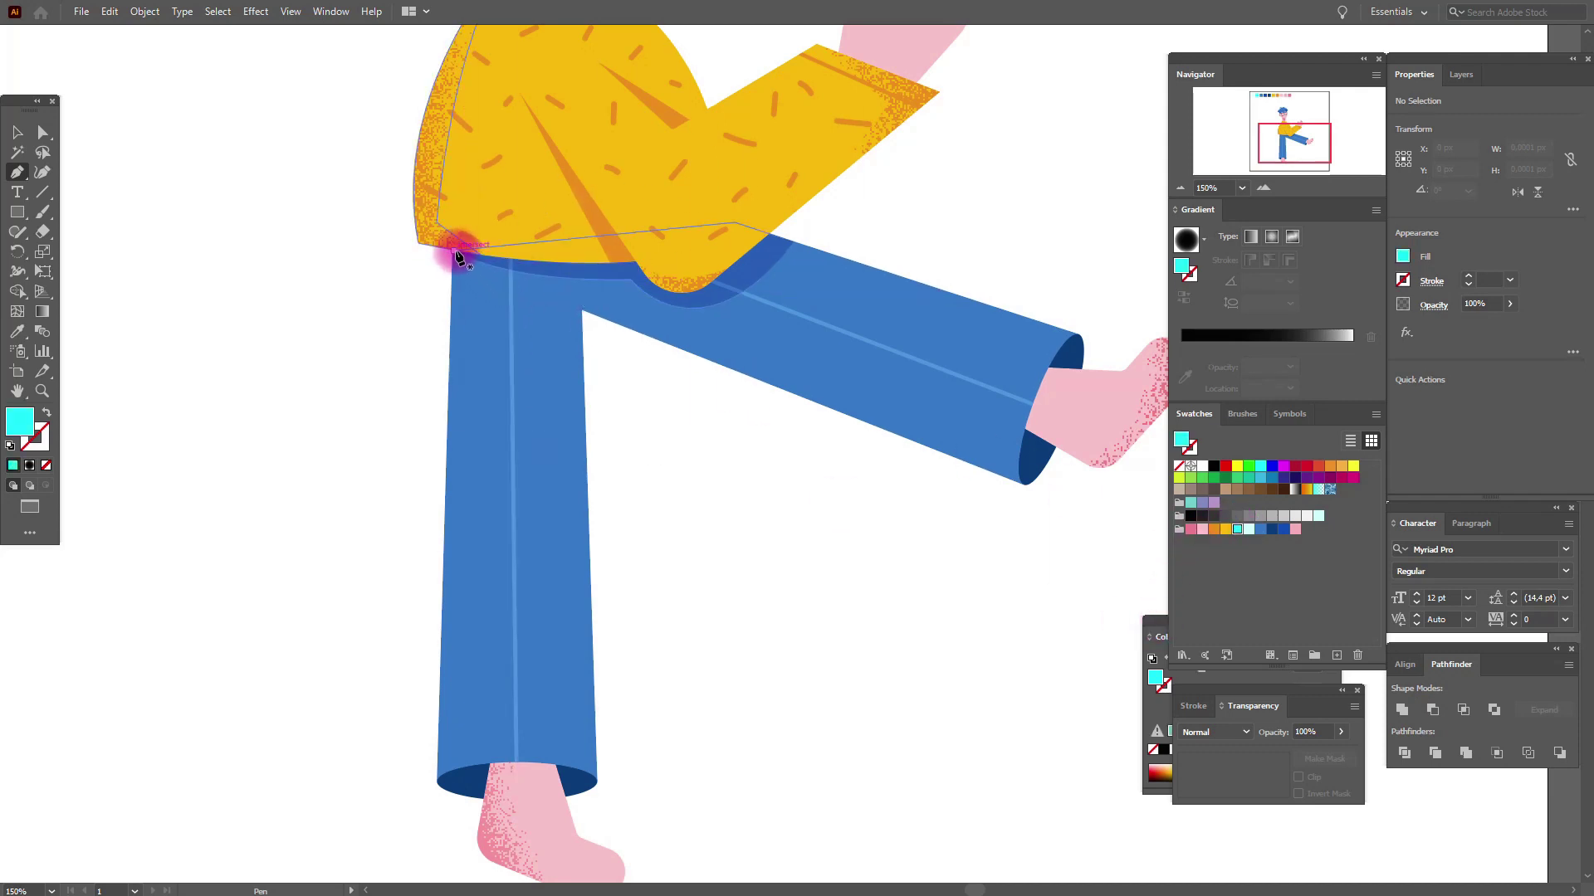
pyautogui.click(479, 761)
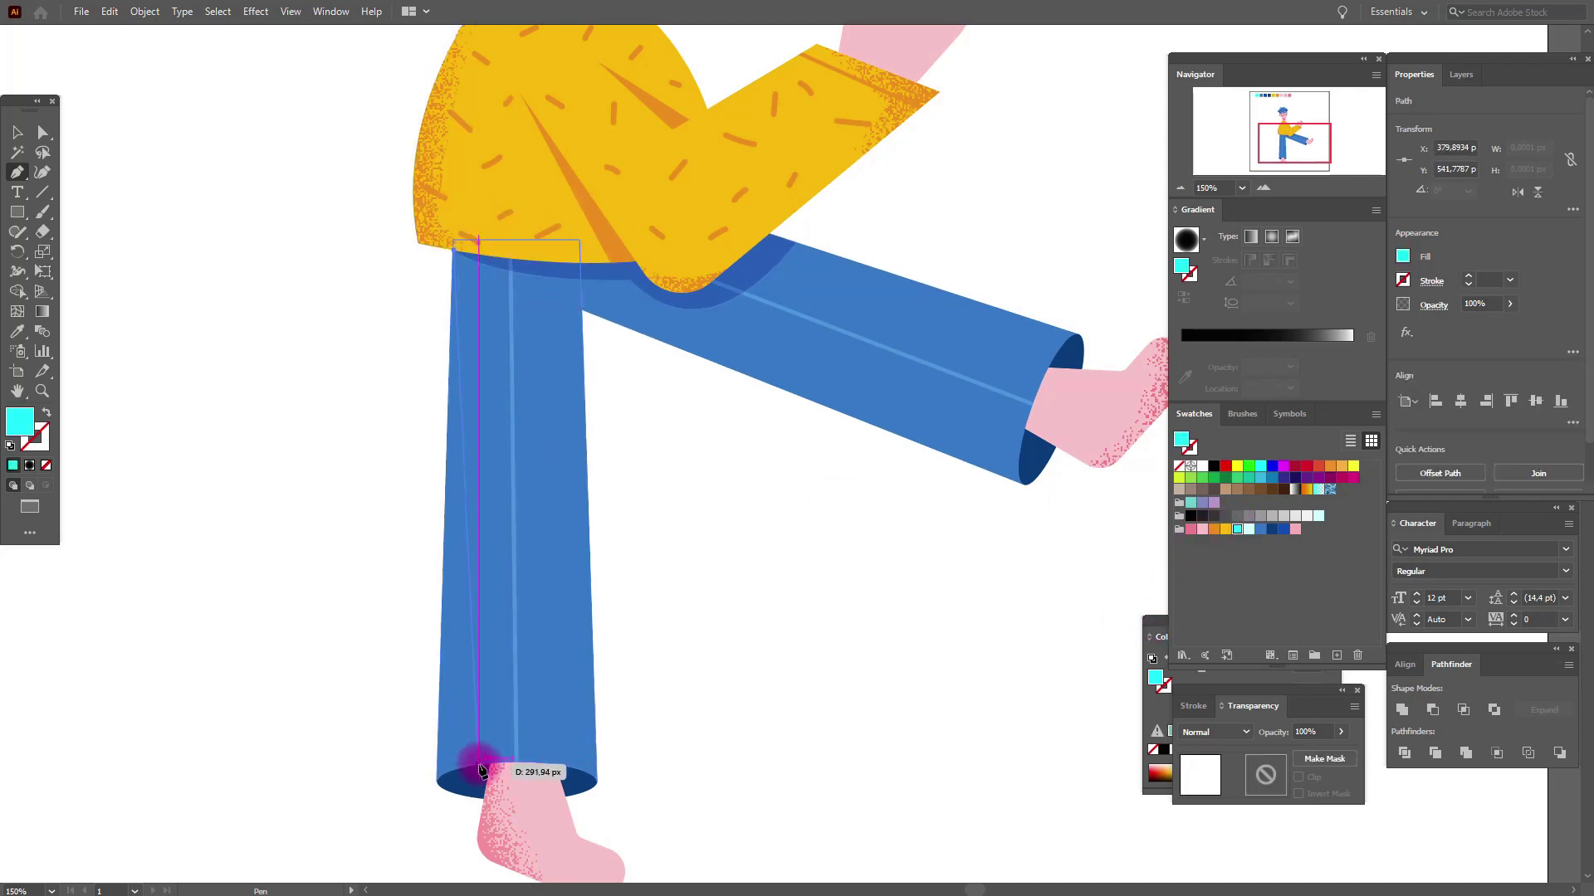
pyautogui.click(479, 763)
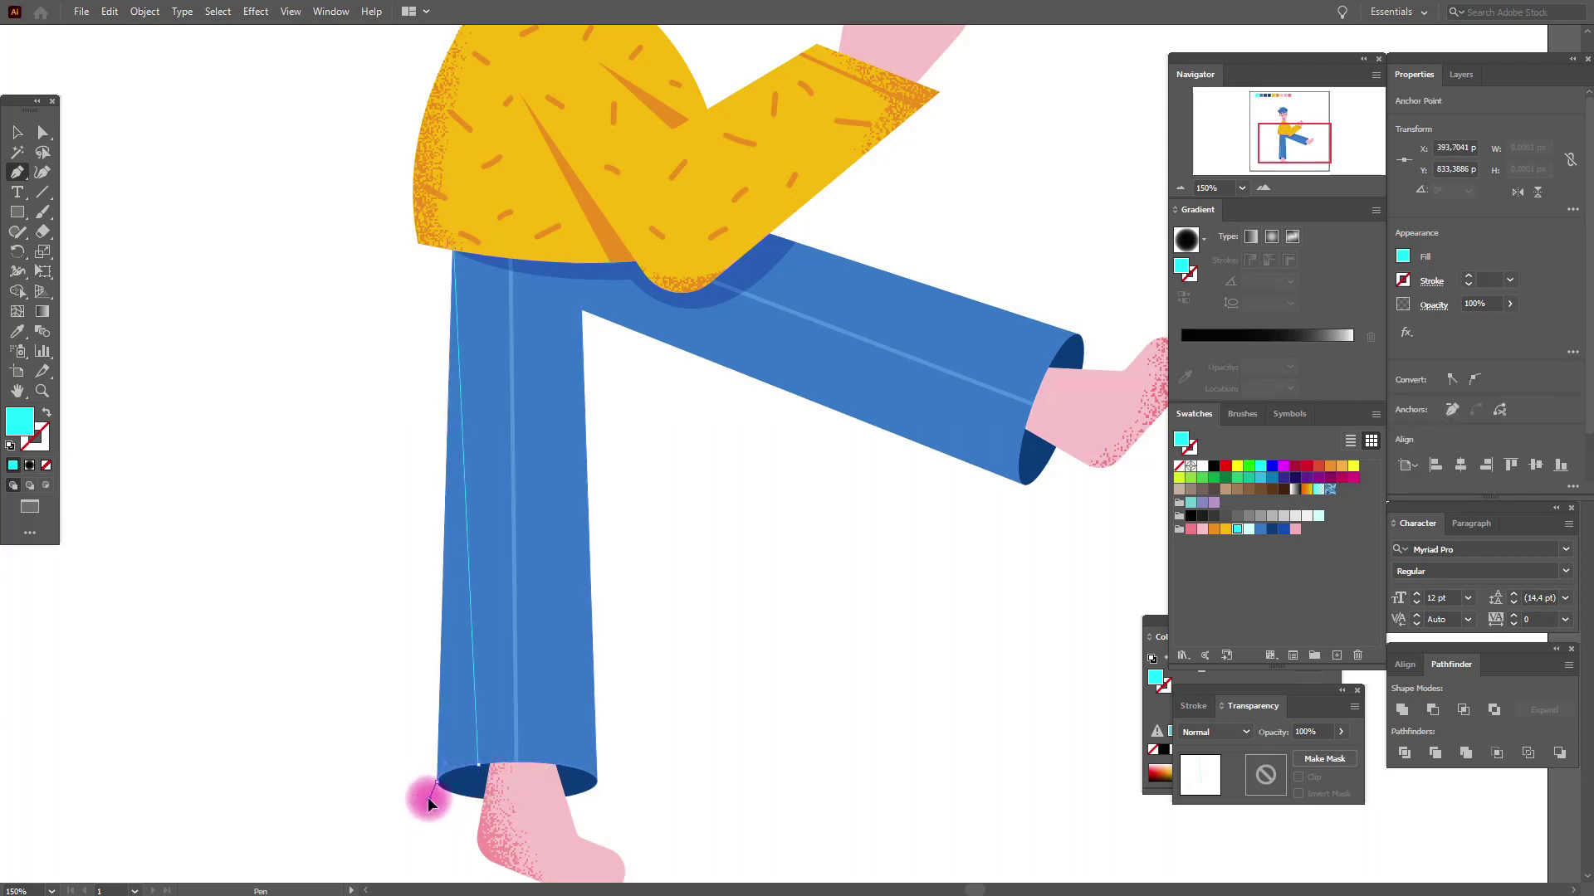
pyautogui.moveTo(438, 780); pyautogui.dragTo(421, 790)
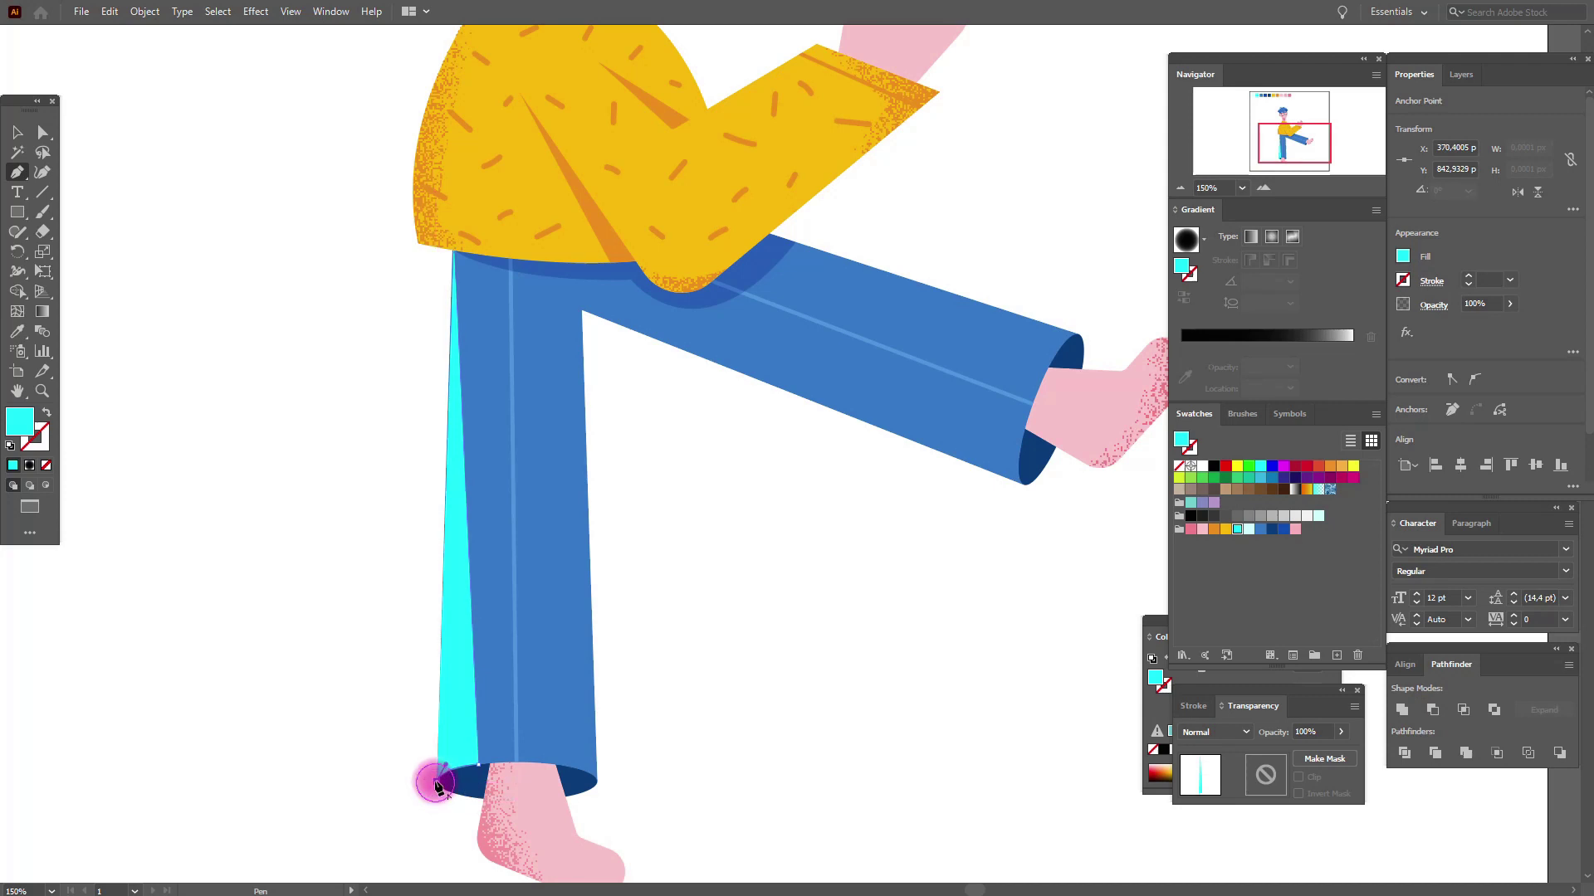
pyautogui.click(452, 254)
pyautogui.click(16, 132)
pyautogui.click(199, 179)
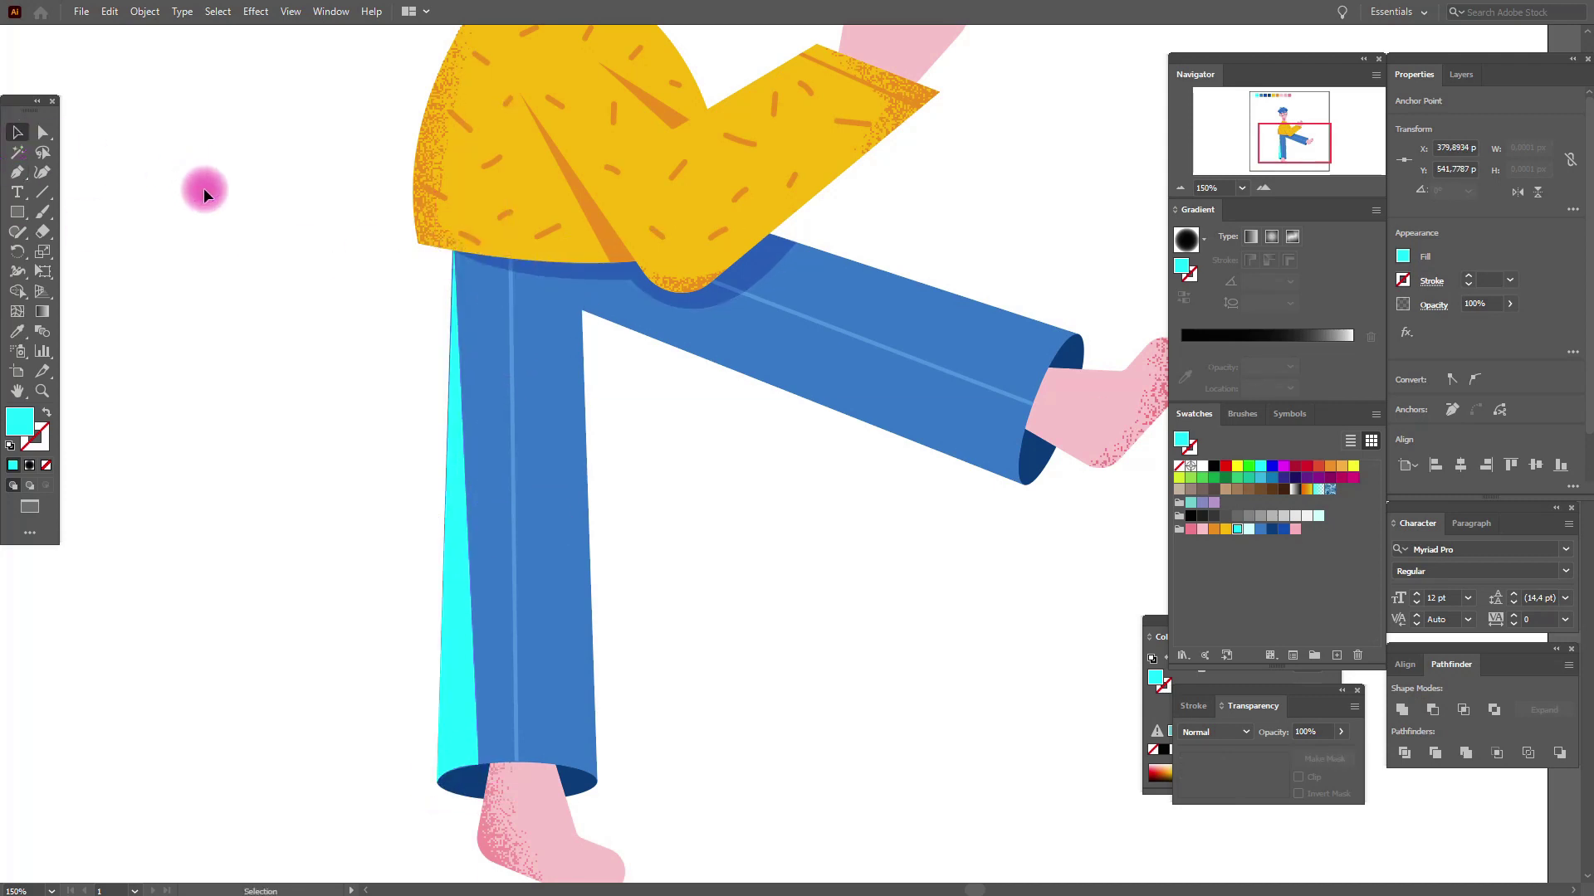
# Give the cyan strip an unclipped opacity mask with a tall rectangle over the leg
pyautogui.click(488, 647)
pyautogui.click(1321, 759)
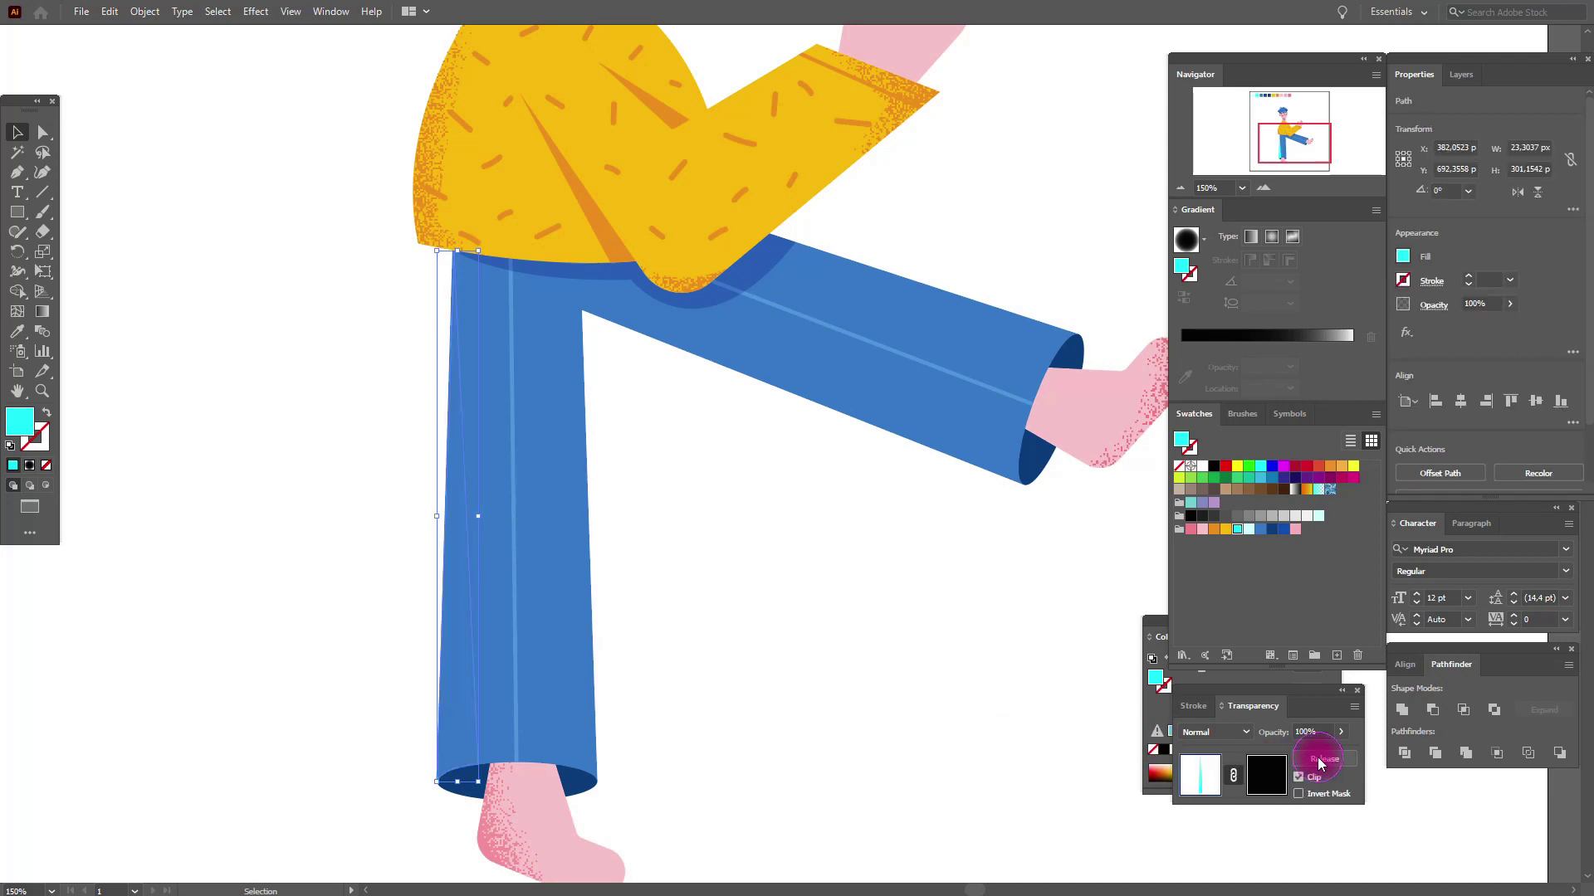
pyautogui.click(1265, 774)
pyautogui.click(1039, 711)
pyautogui.click(17, 211)
pyautogui.moveTo(385, 214); pyautogui.dragTo(506, 815)
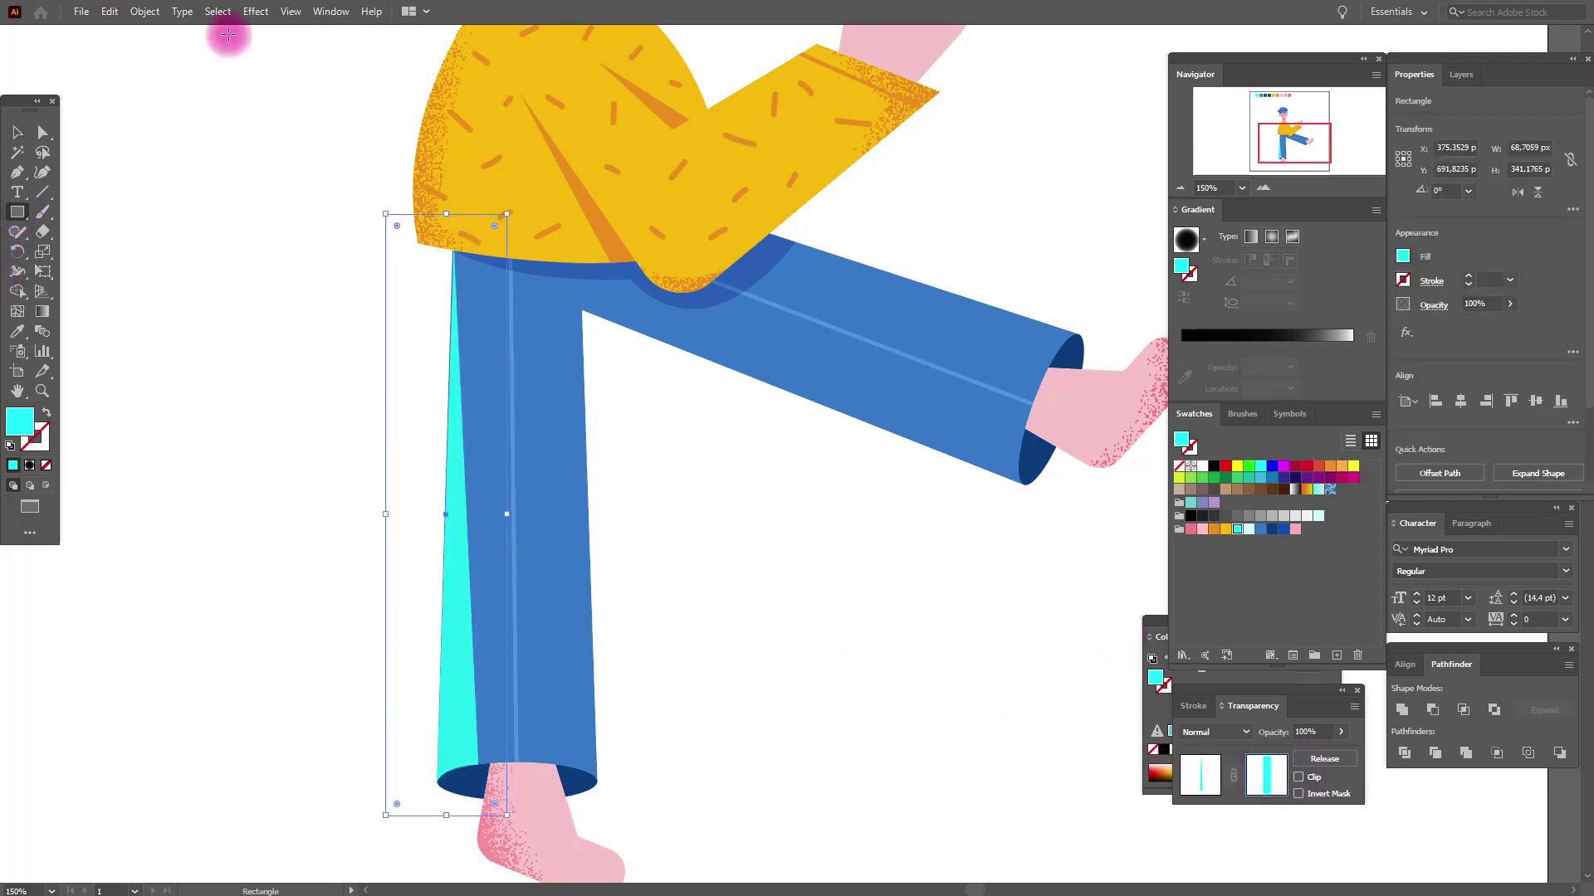
# Give the mask rectangle a reversed white-to-black linear gradient with the Grain texture effect
pyautogui.click(254, 11)
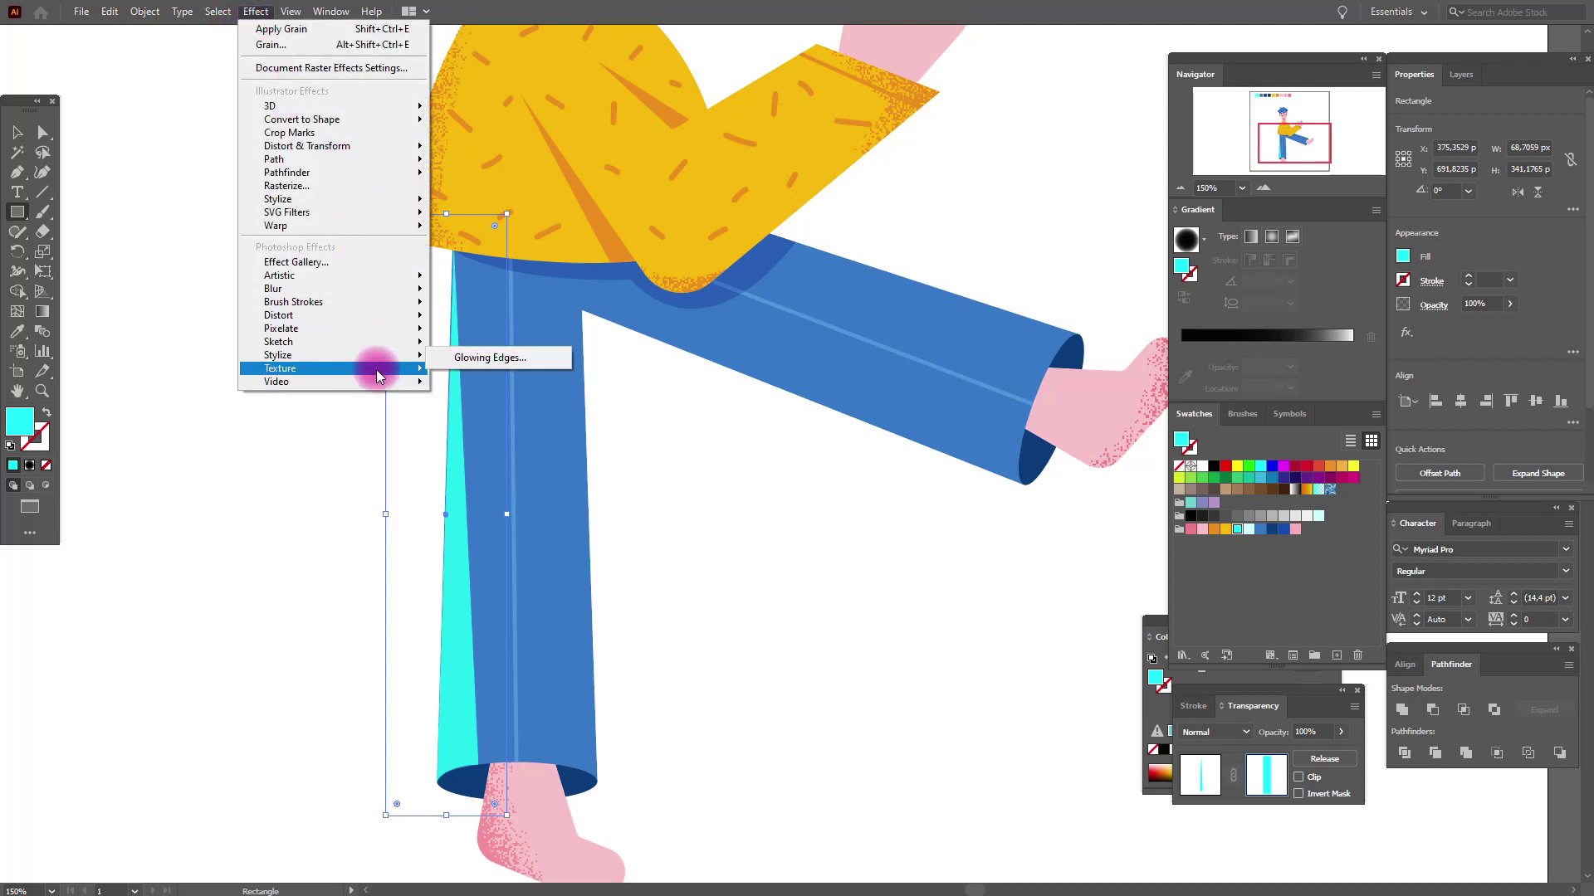
pyautogui.moveTo(281, 369)
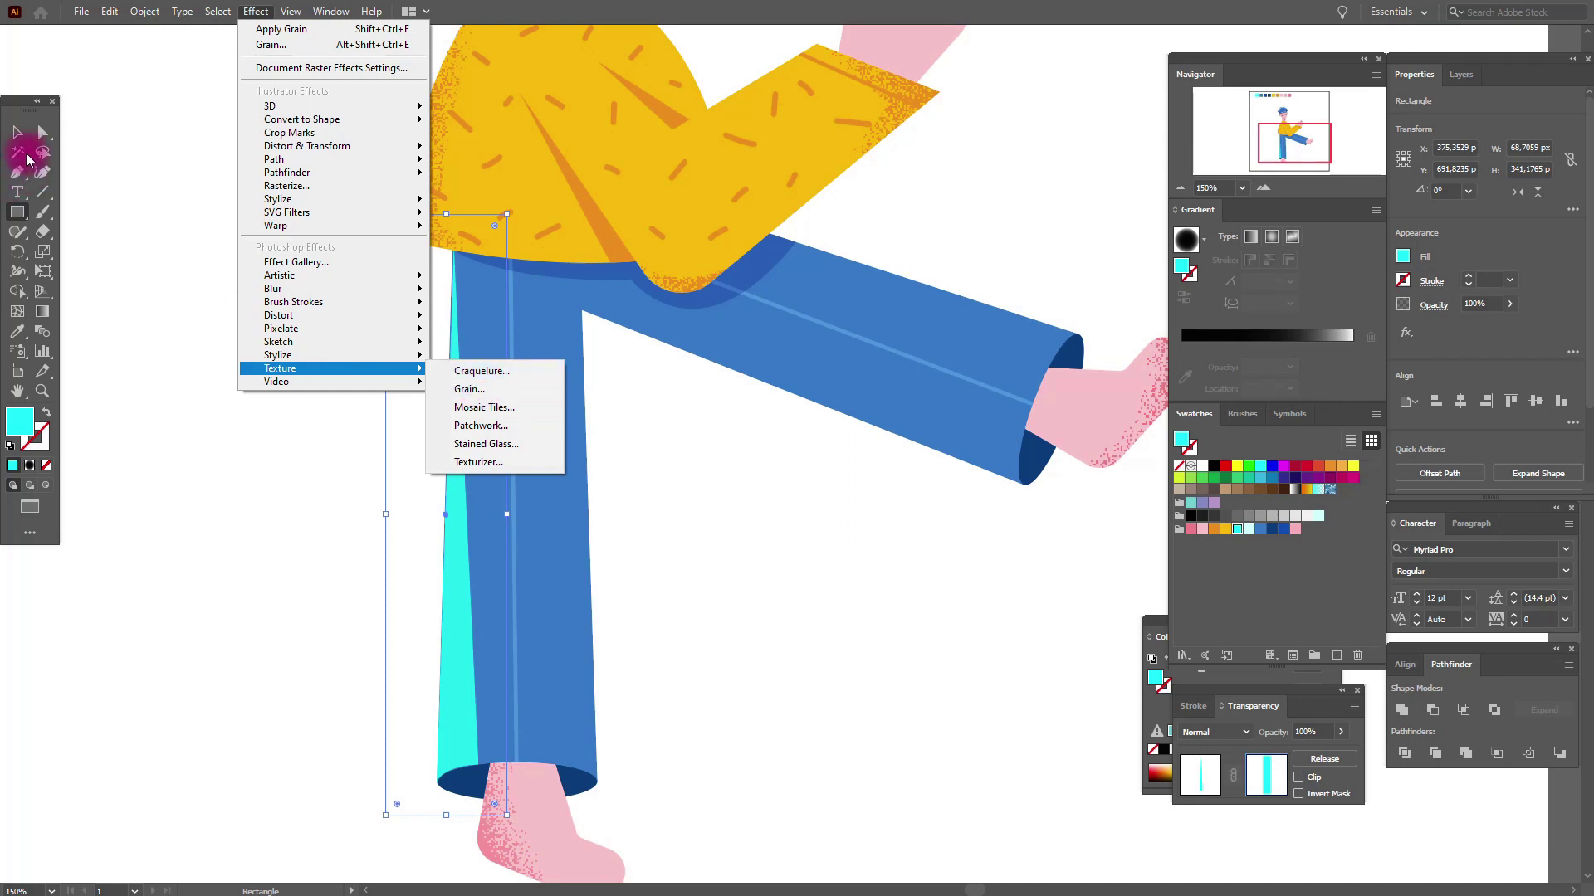
pyautogui.click(17, 218)
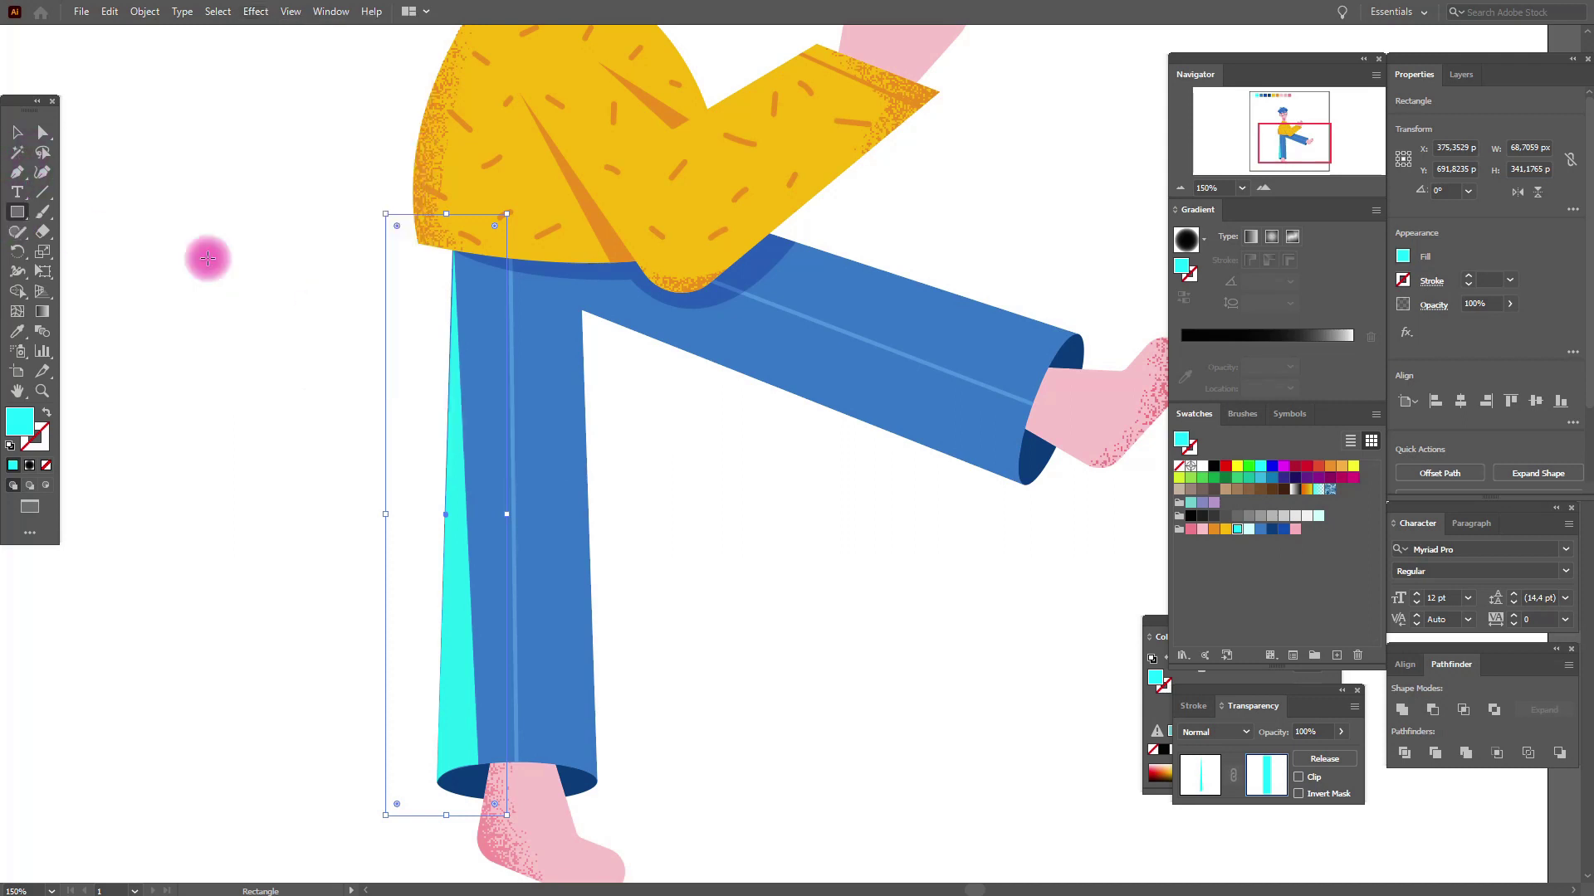
pyautogui.click(1249, 237)
pyautogui.click(256, 12)
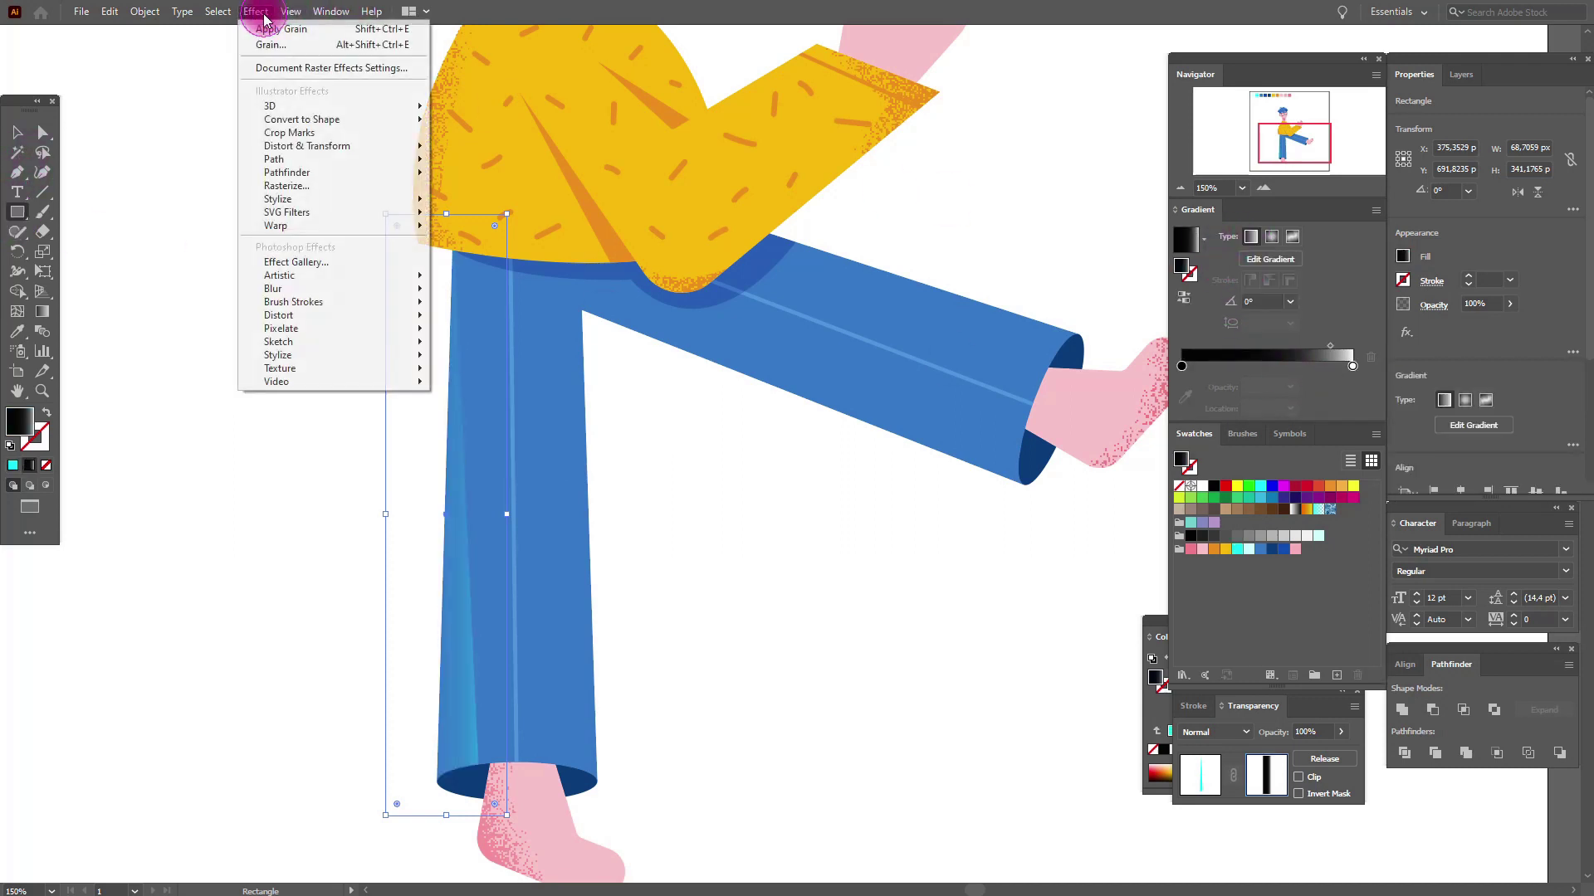
pyautogui.click(790, 380)
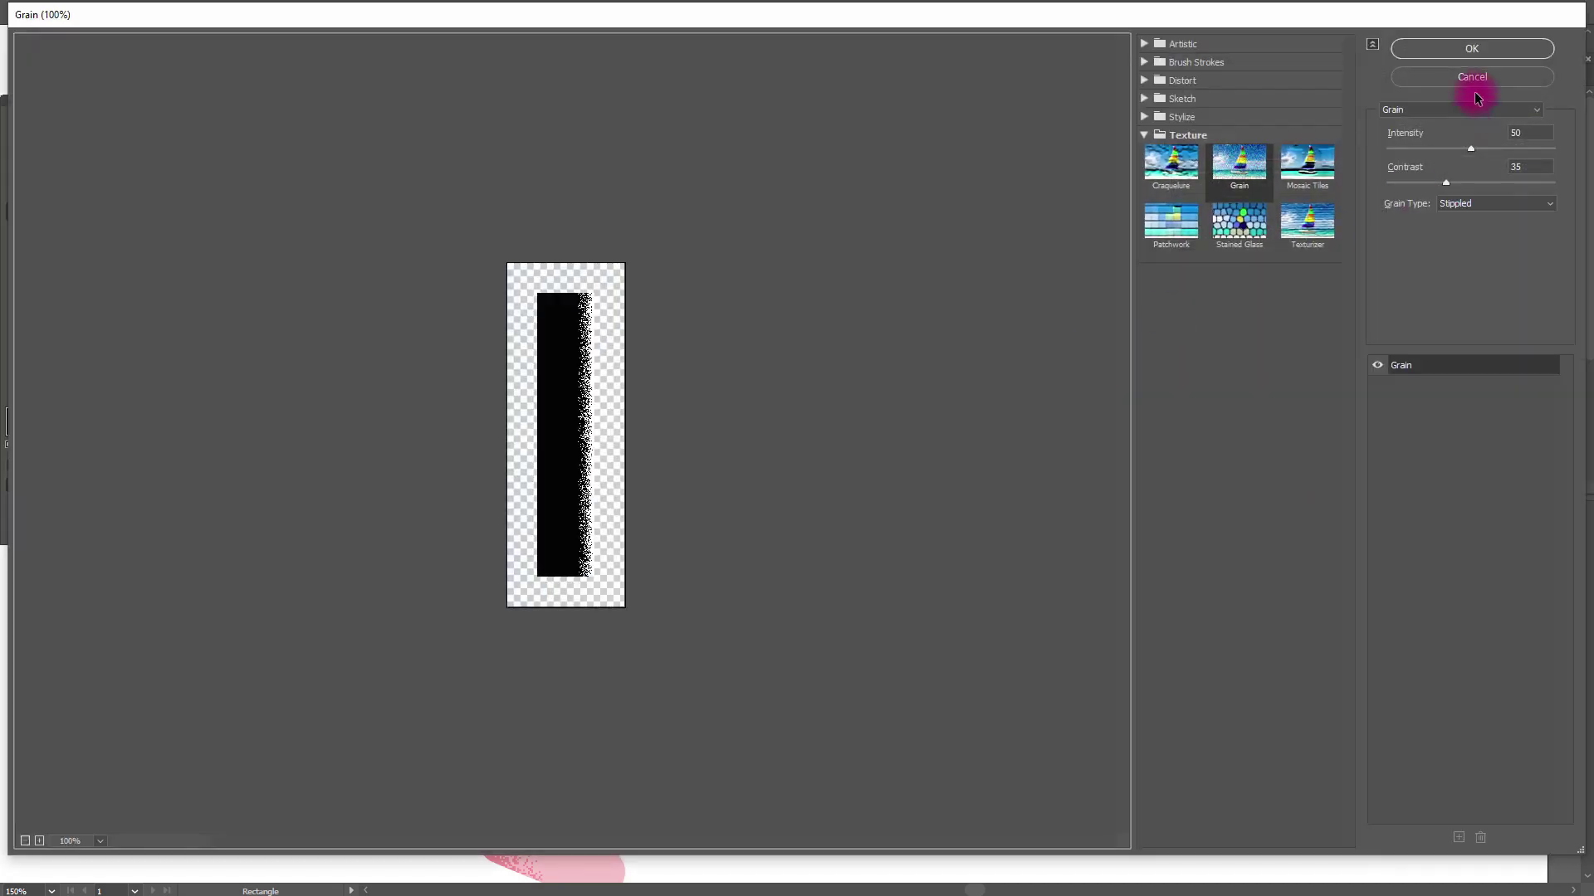
pyautogui.click(1475, 55)
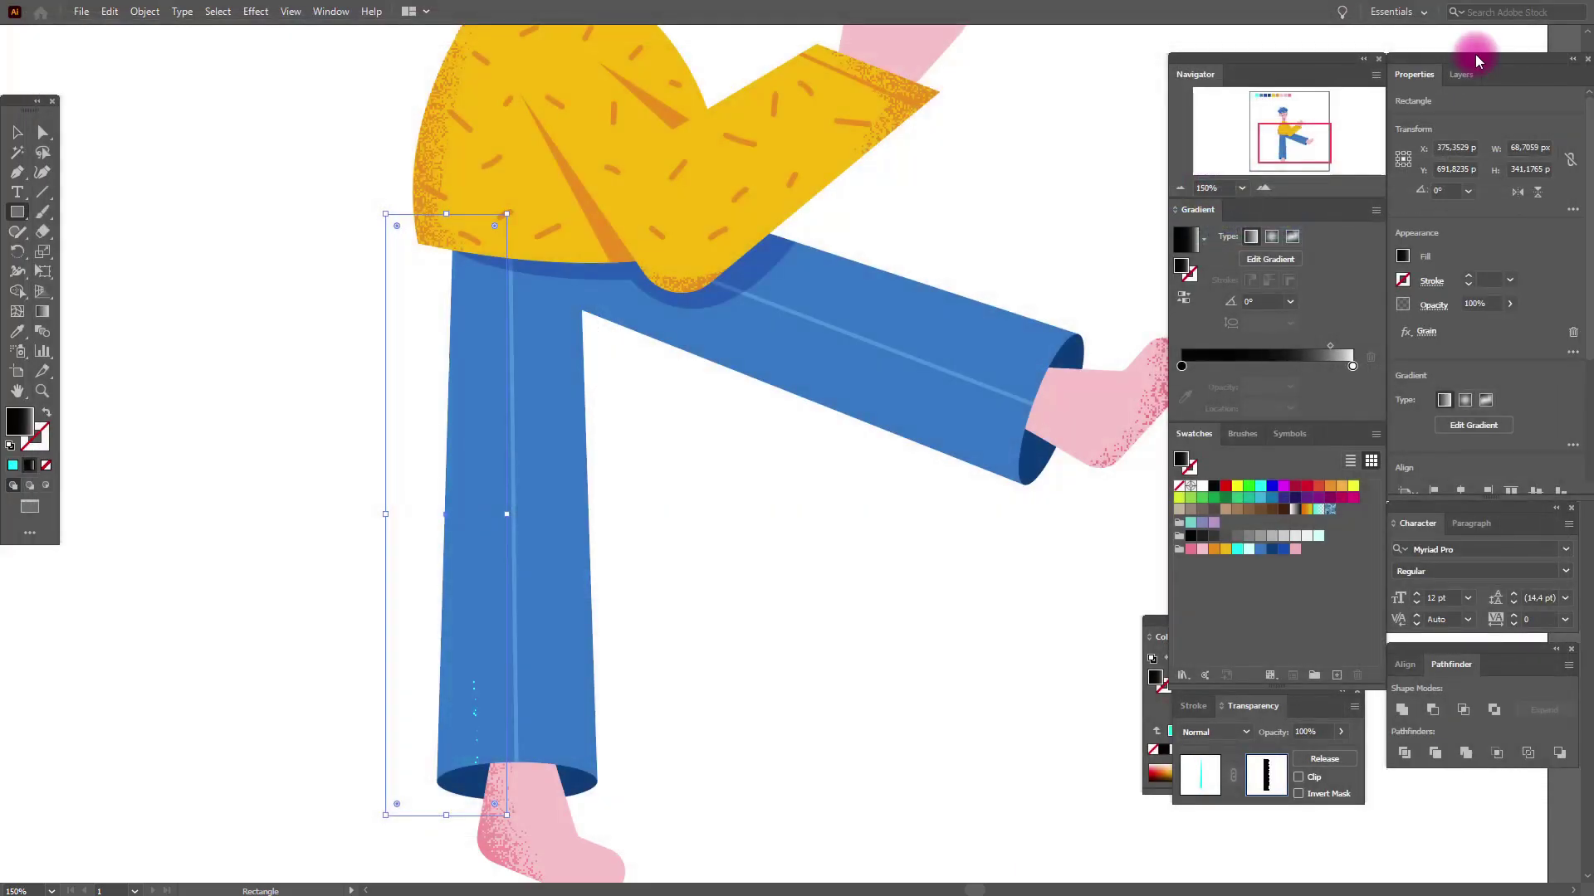
pyautogui.click(1180, 306)
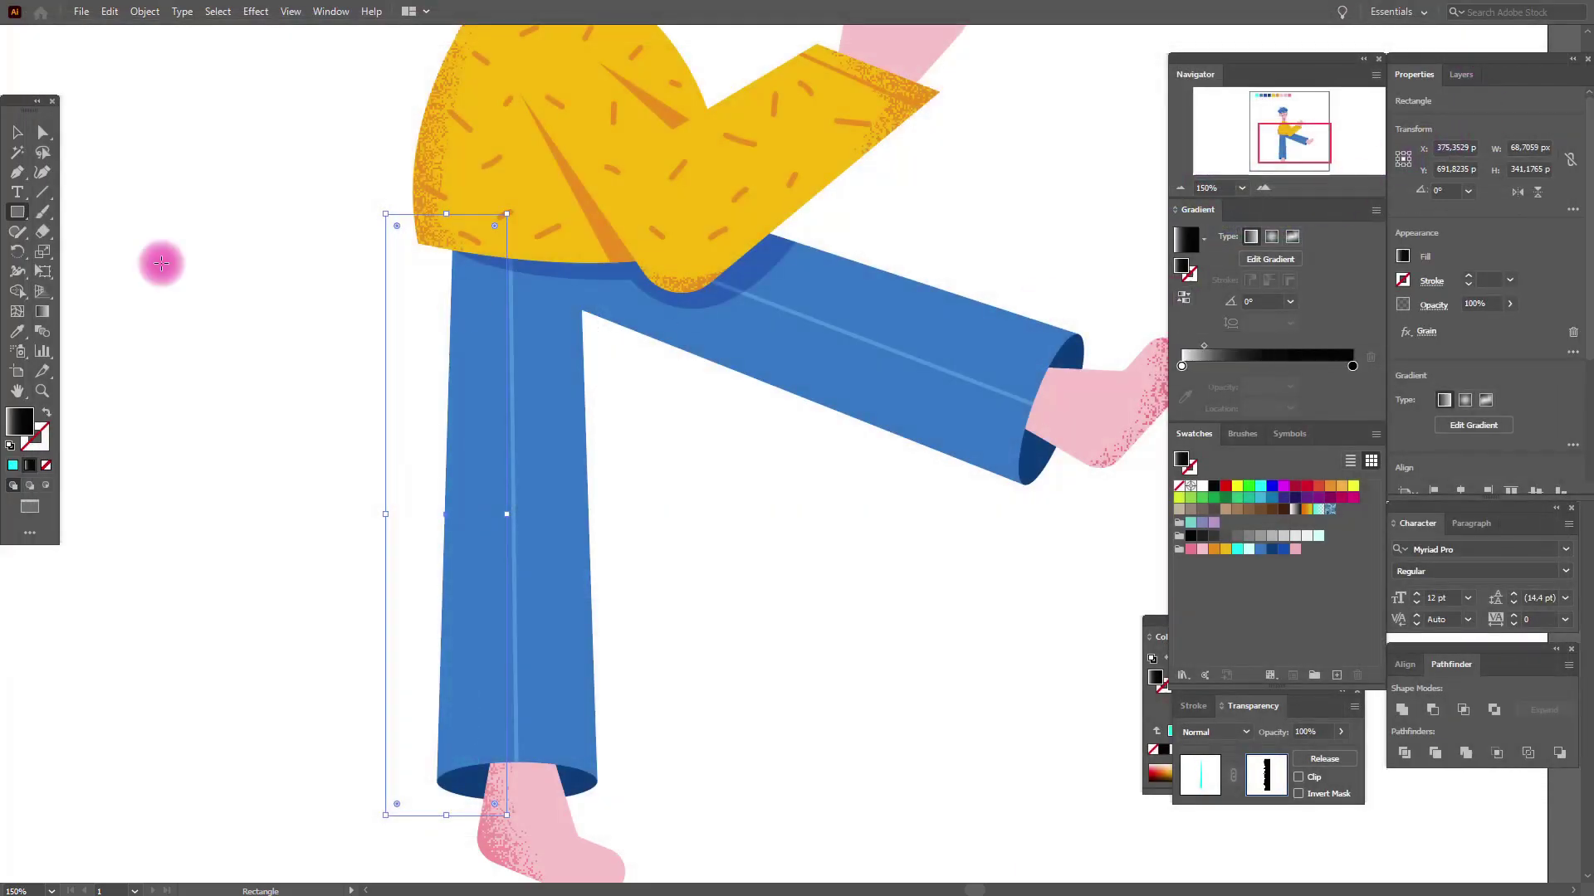
pyautogui.click(39, 313)
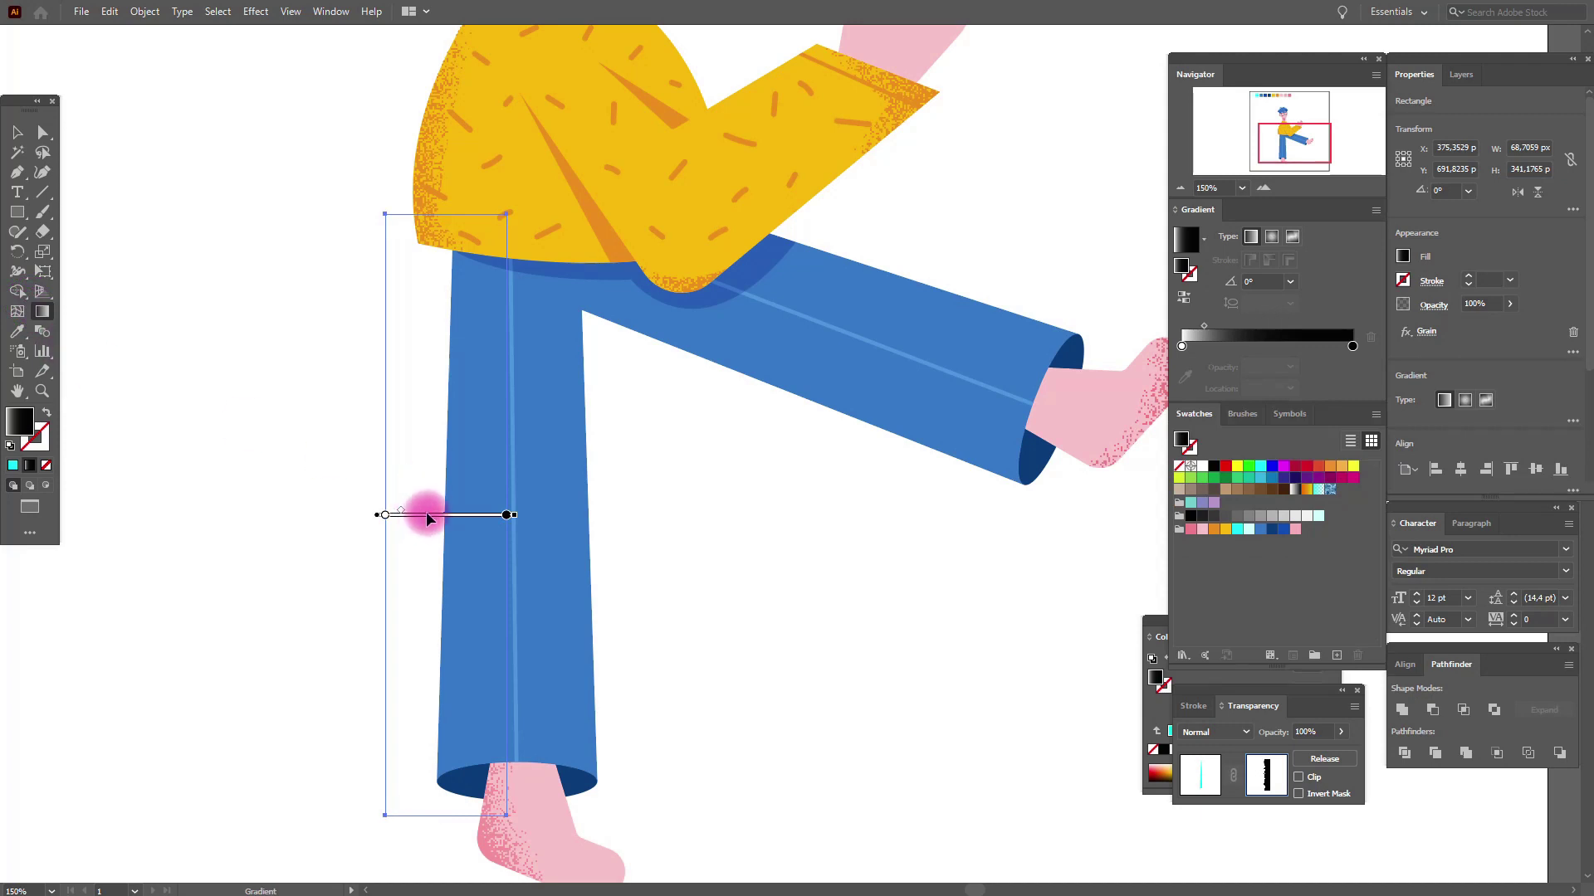
# Drag the mask gradient down the standing leg to the hem to reveal cyan grain
pyautogui.moveTo(425, 515); pyautogui.dragTo(475, 517)
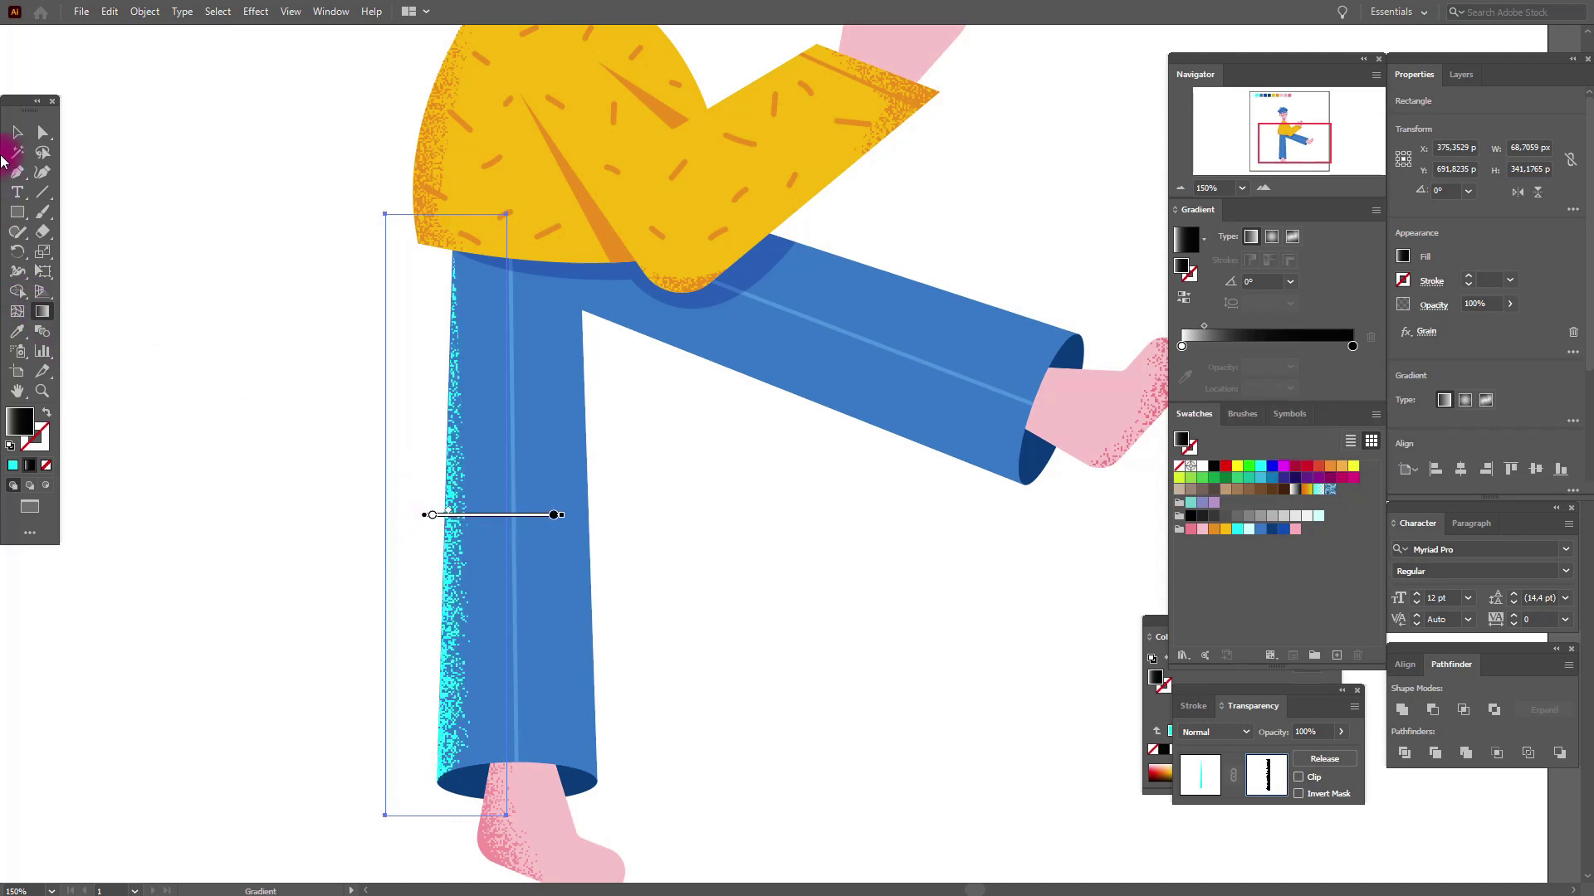
pyautogui.click(485, 515)
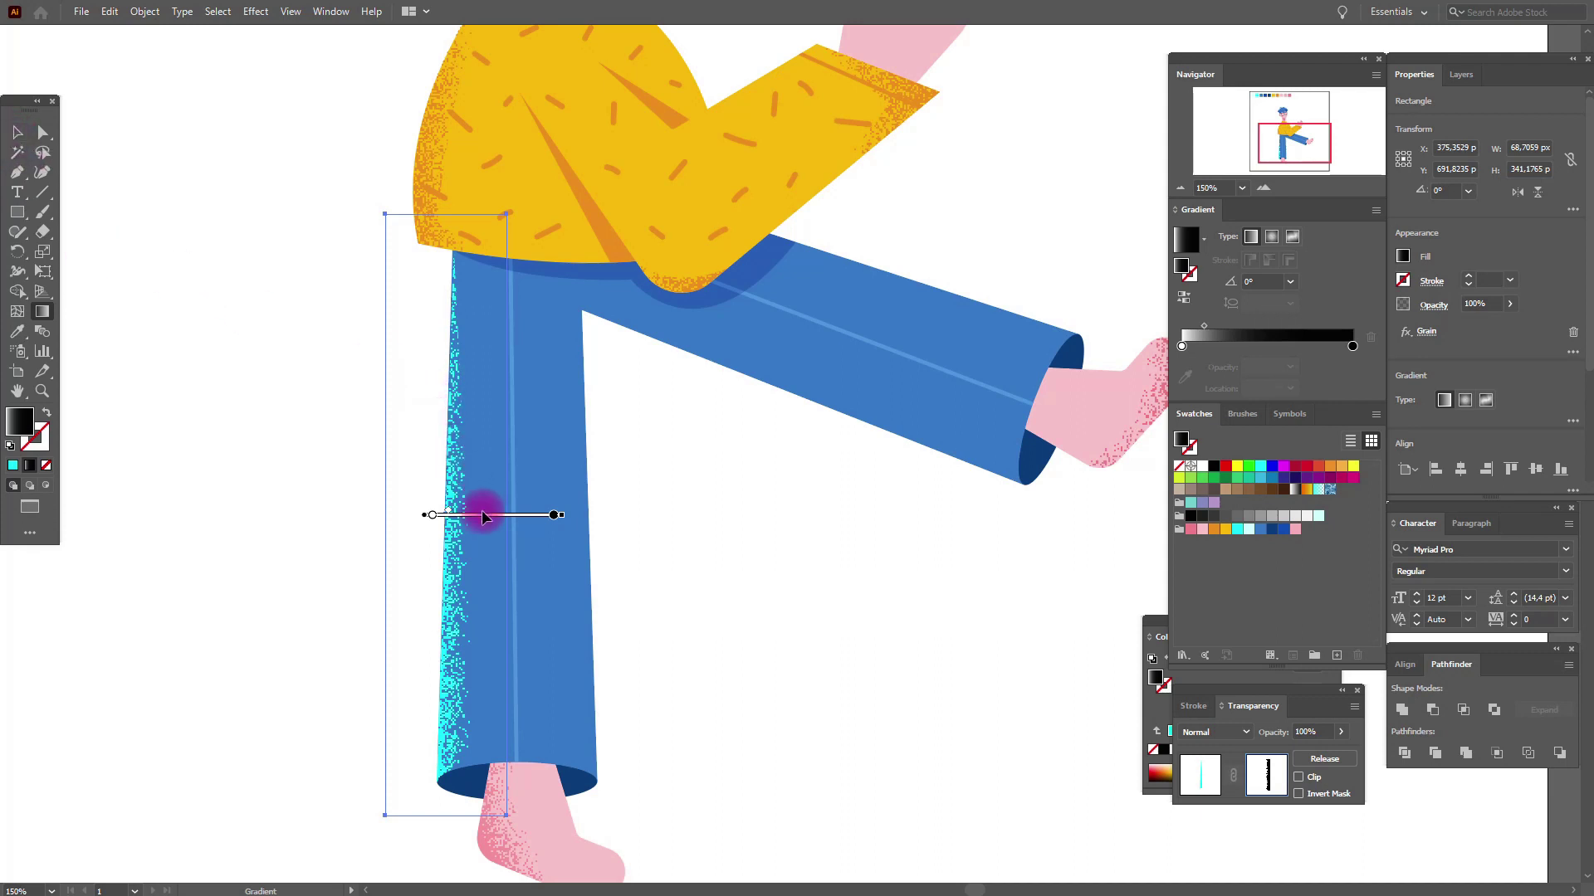
pyautogui.moveTo(484, 517)
pyautogui.mouseDown()
pyautogui.moveTo(484, 546)
pyautogui.moveTo(521, 521)
pyautogui.moveTo(508, 643)
pyautogui.moveTo(124, 391)
pyautogui.mouseUp()
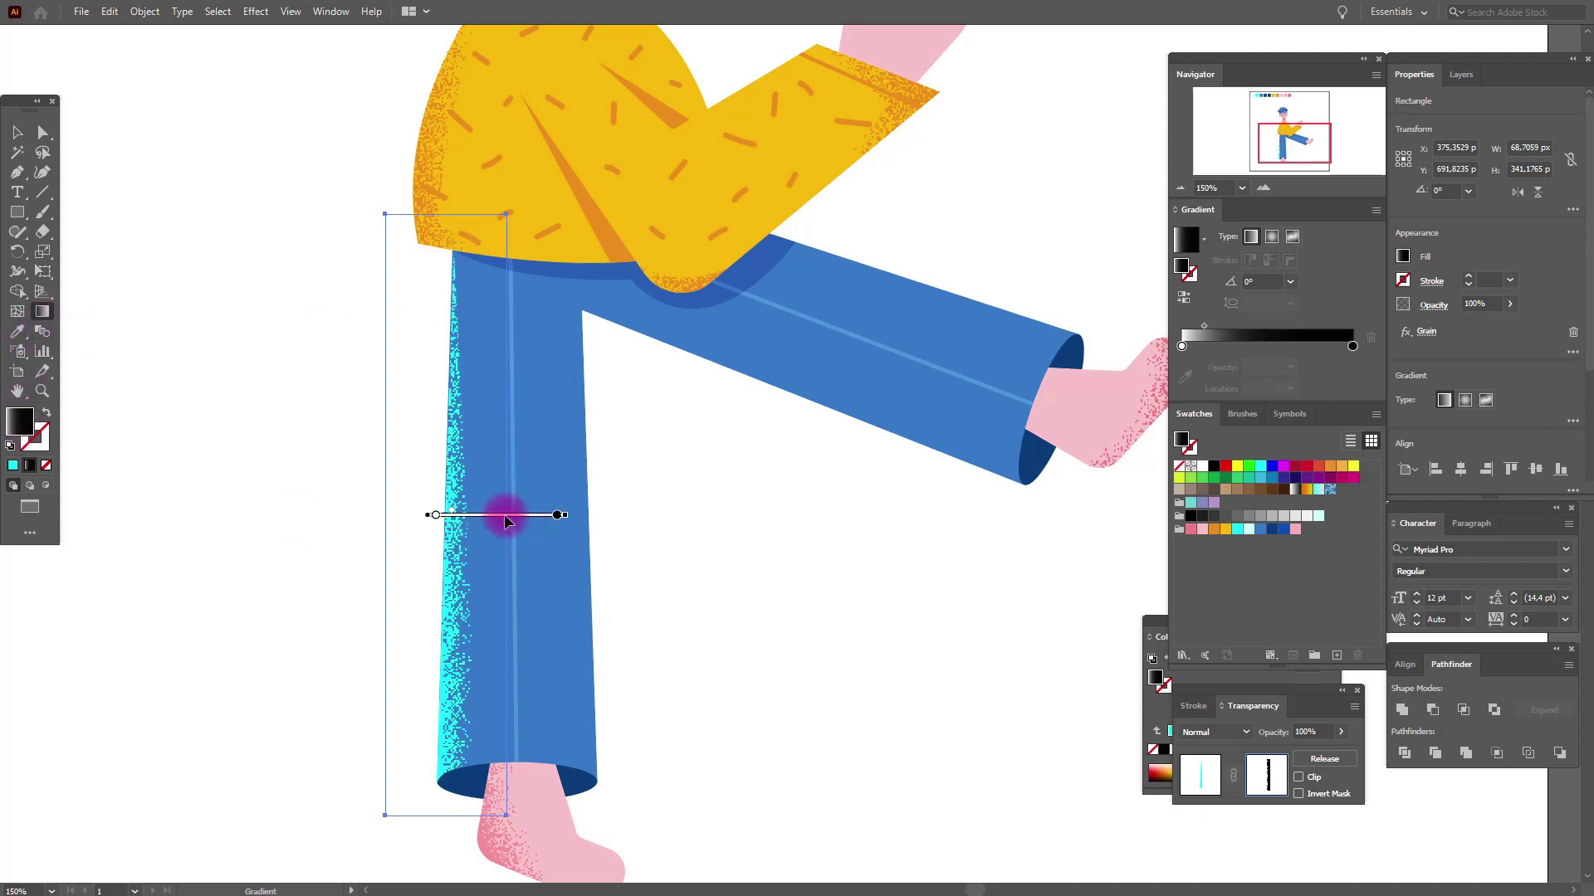
pyautogui.moveTo(503, 518)
pyautogui.mouseDown()
pyautogui.moveTo(484, 762)
pyautogui.moveTo(496, 783)
pyautogui.mouseUp()
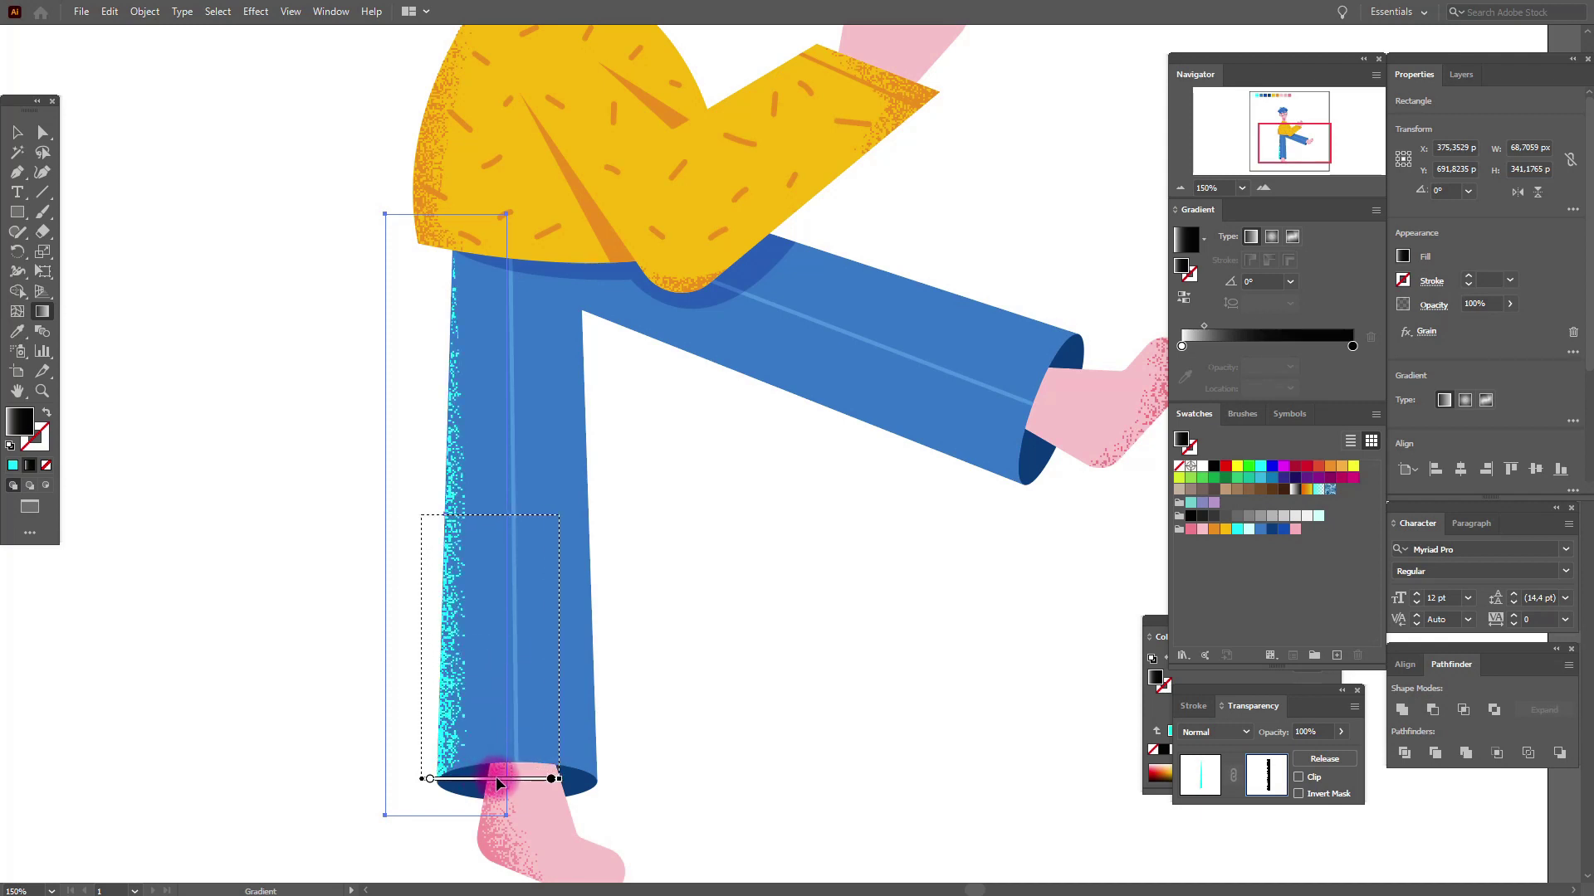
pyautogui.click(17, 132)
# Exit opacity-mask editing back to the artwork and select the standing trouser leg
pyautogui.click(148, 194)
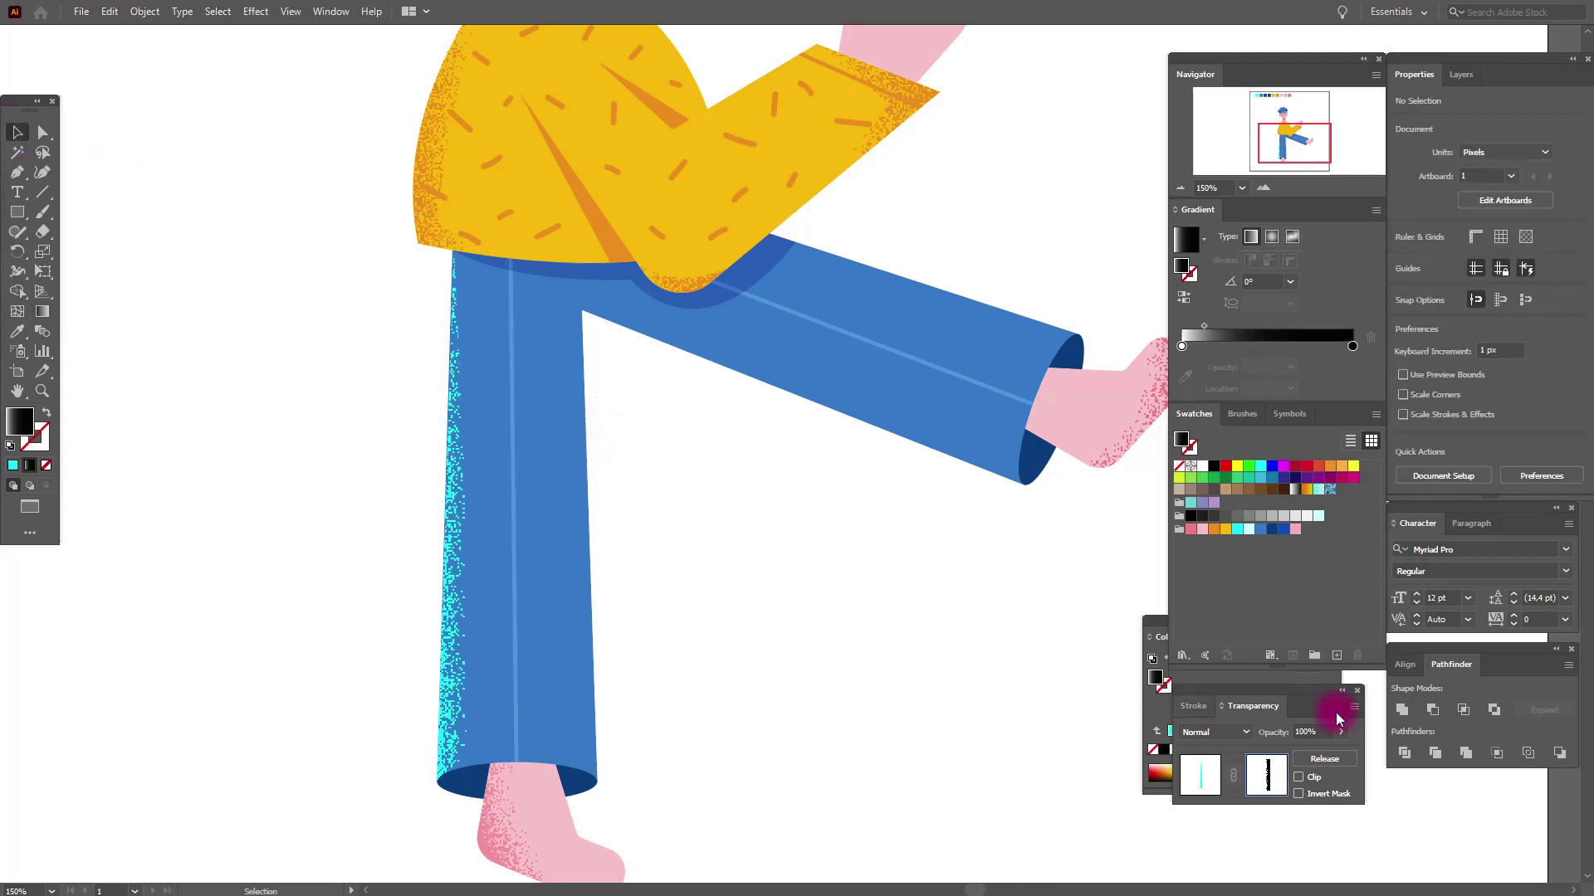
pyautogui.click(1211, 789)
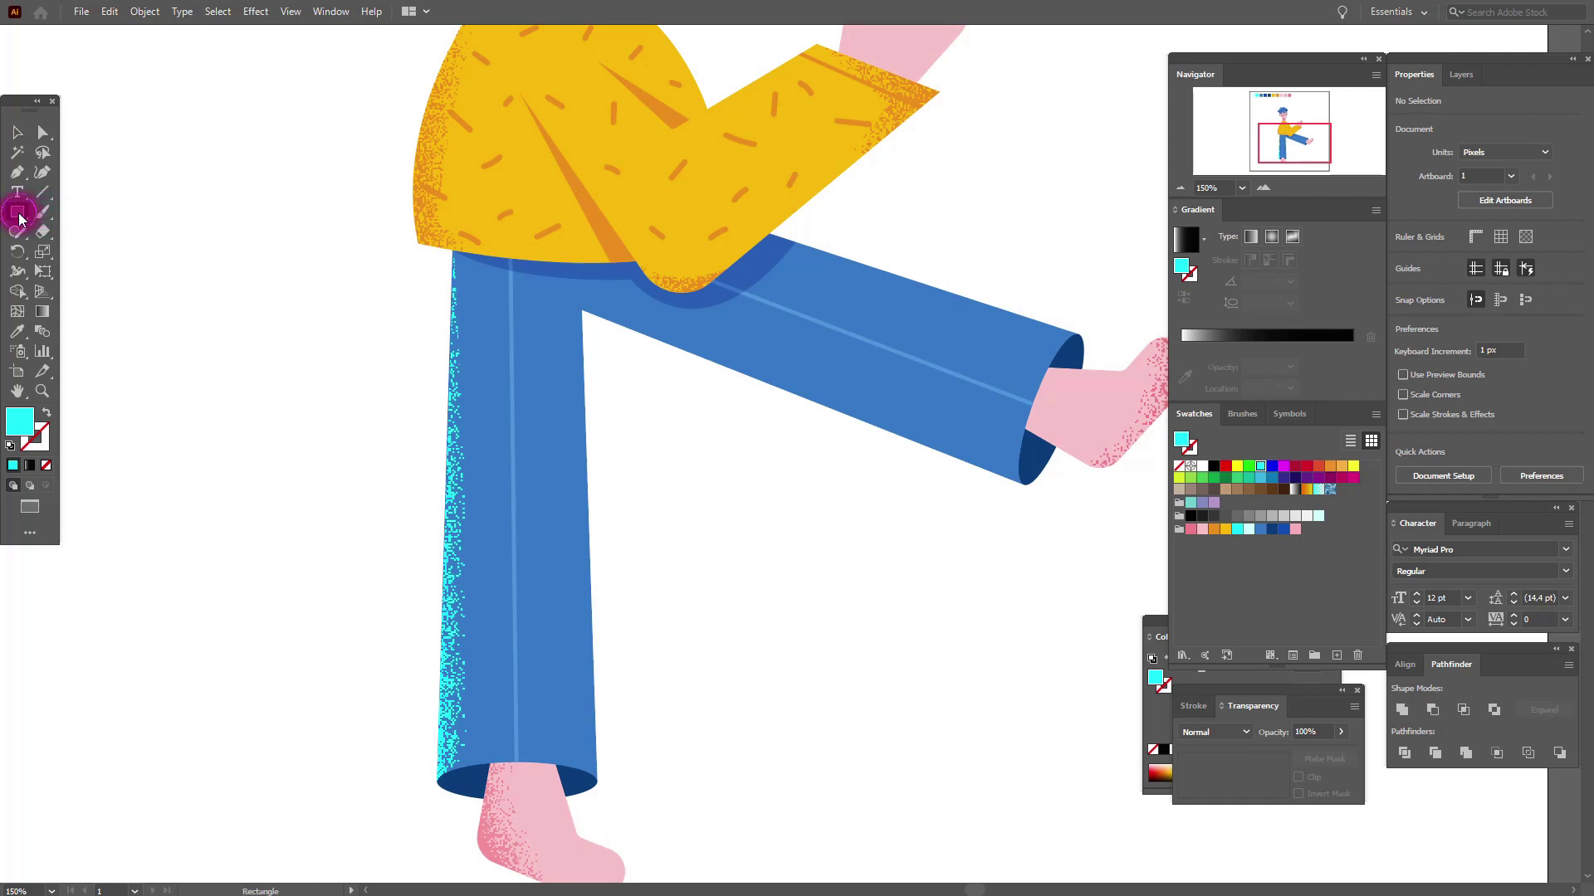
pyautogui.click(20, 174)
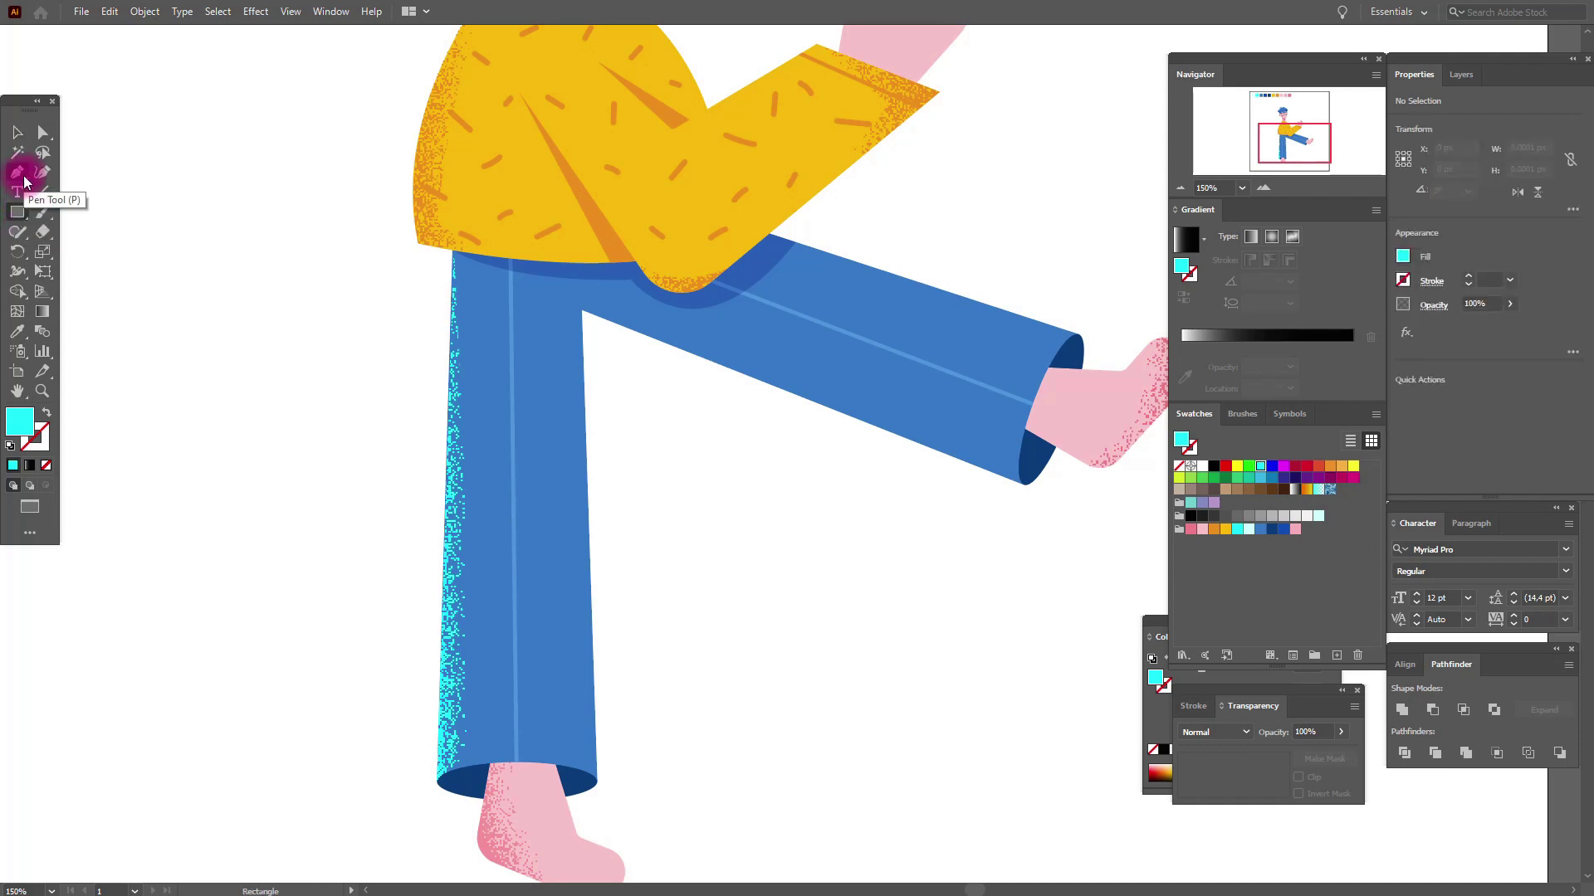
pyautogui.click(17, 133)
pyautogui.click(516, 417)
# Duplicate the standing leg in front, fill it dark blue, and make an unclipped opacity mask
pyautogui.hotkey('ctrl', 'c')
pyautogui.hotkey('ctrl', 'f')
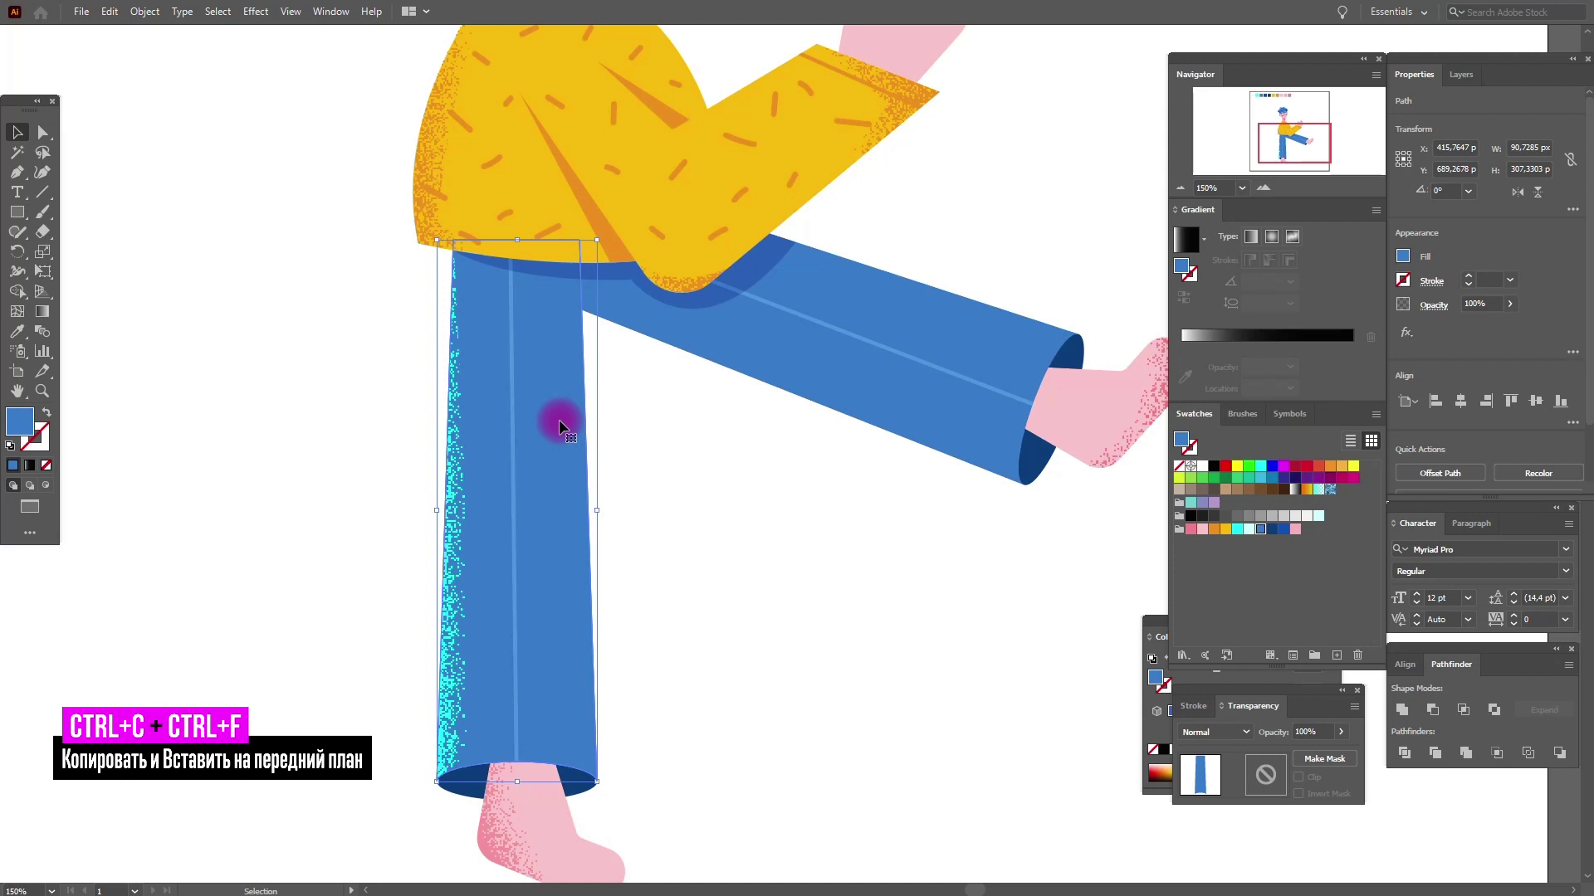
pyautogui.press('a')
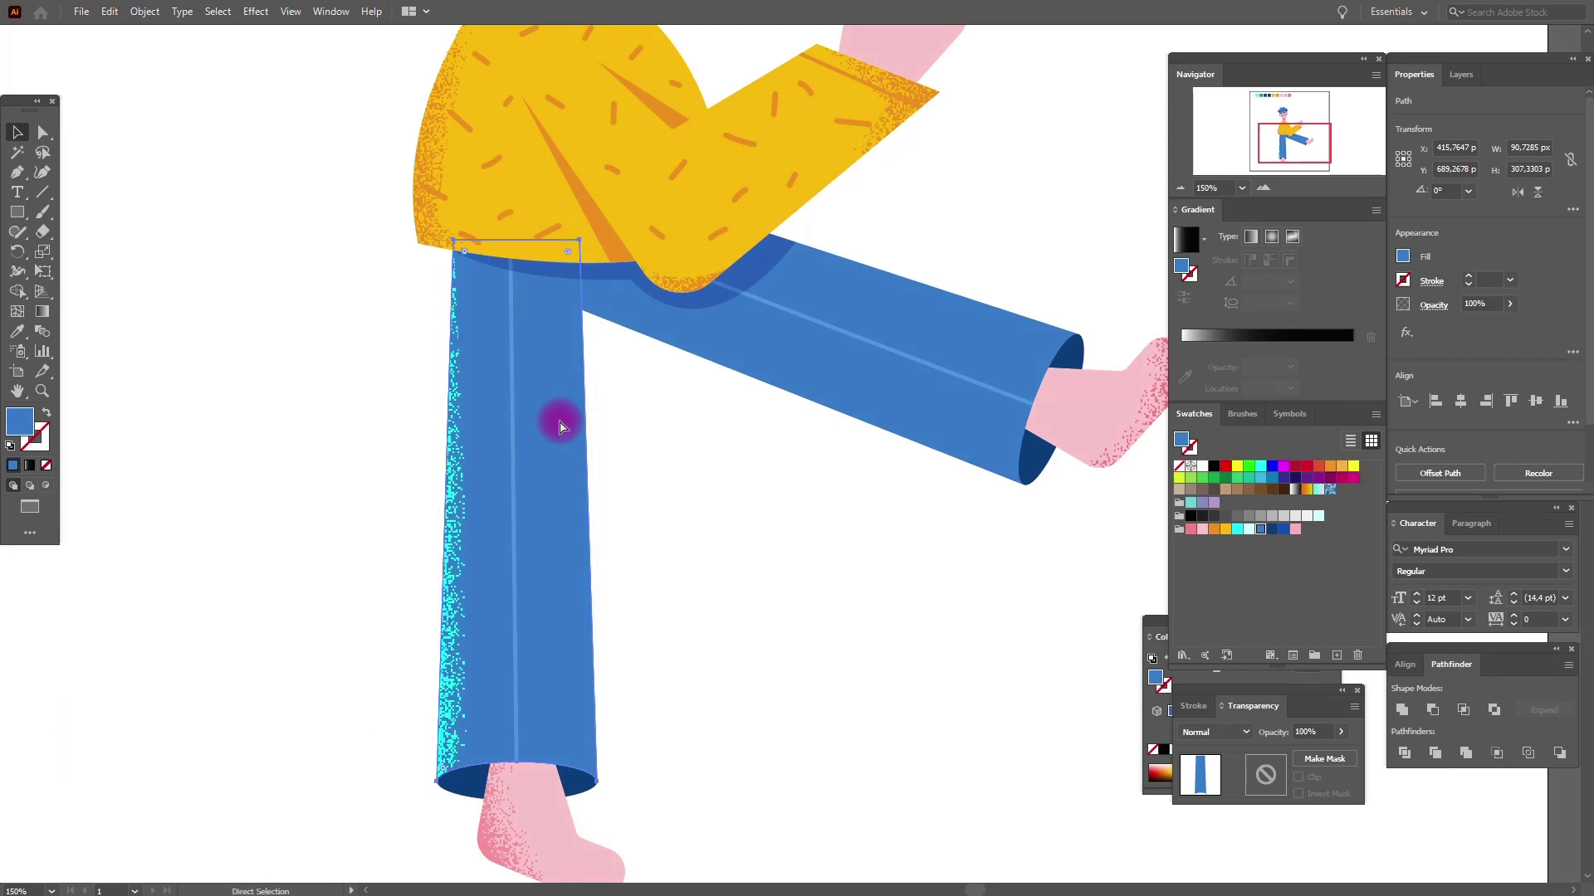
pyautogui.press('v')
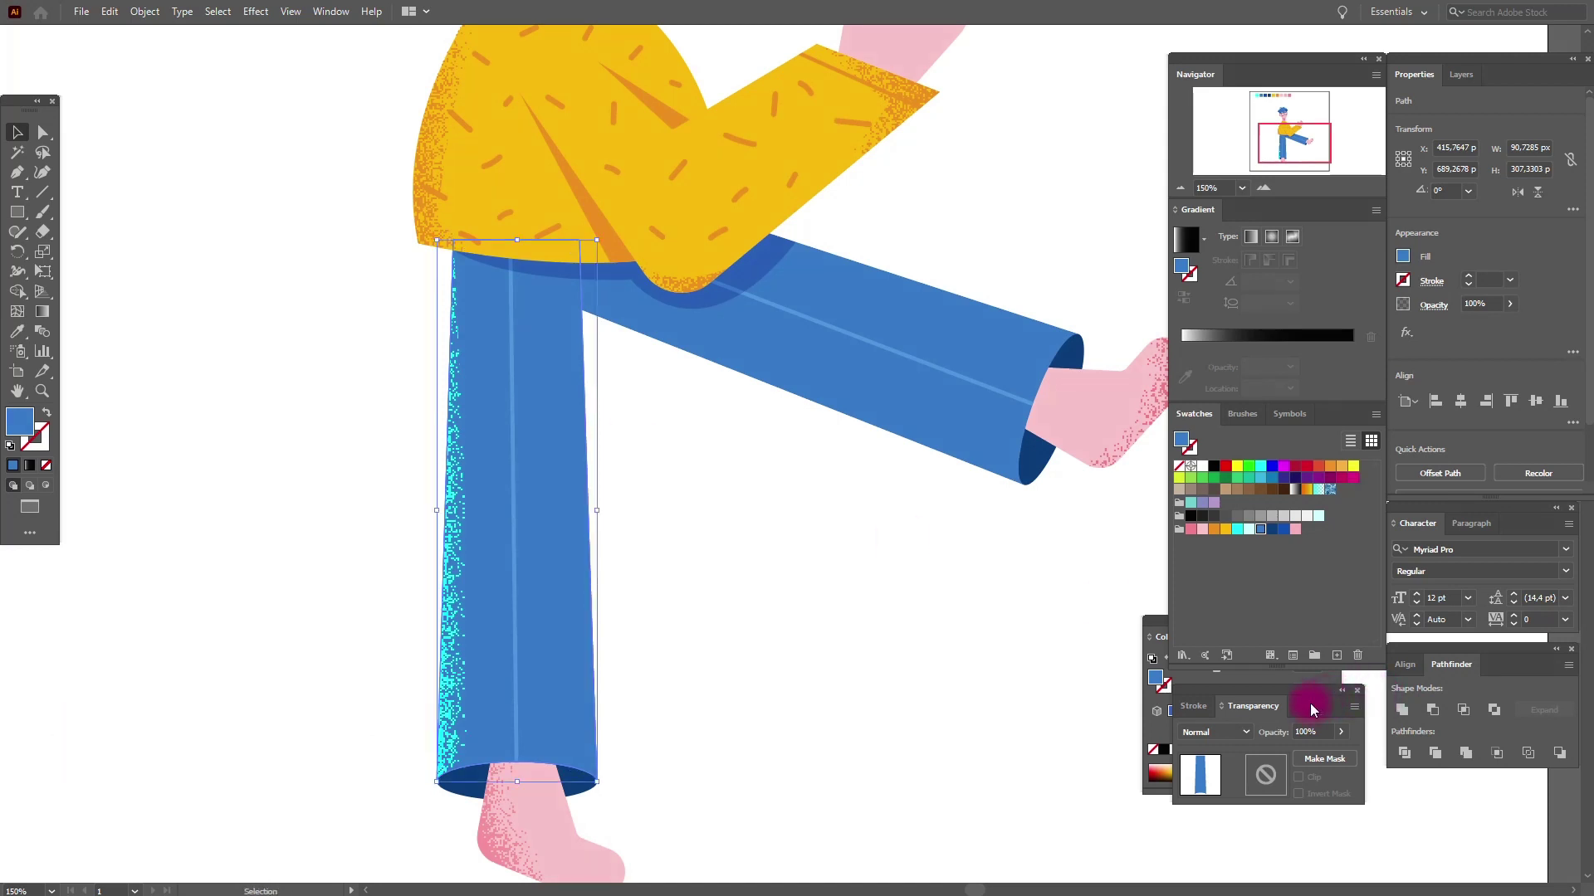
pyautogui.click(1282, 530)
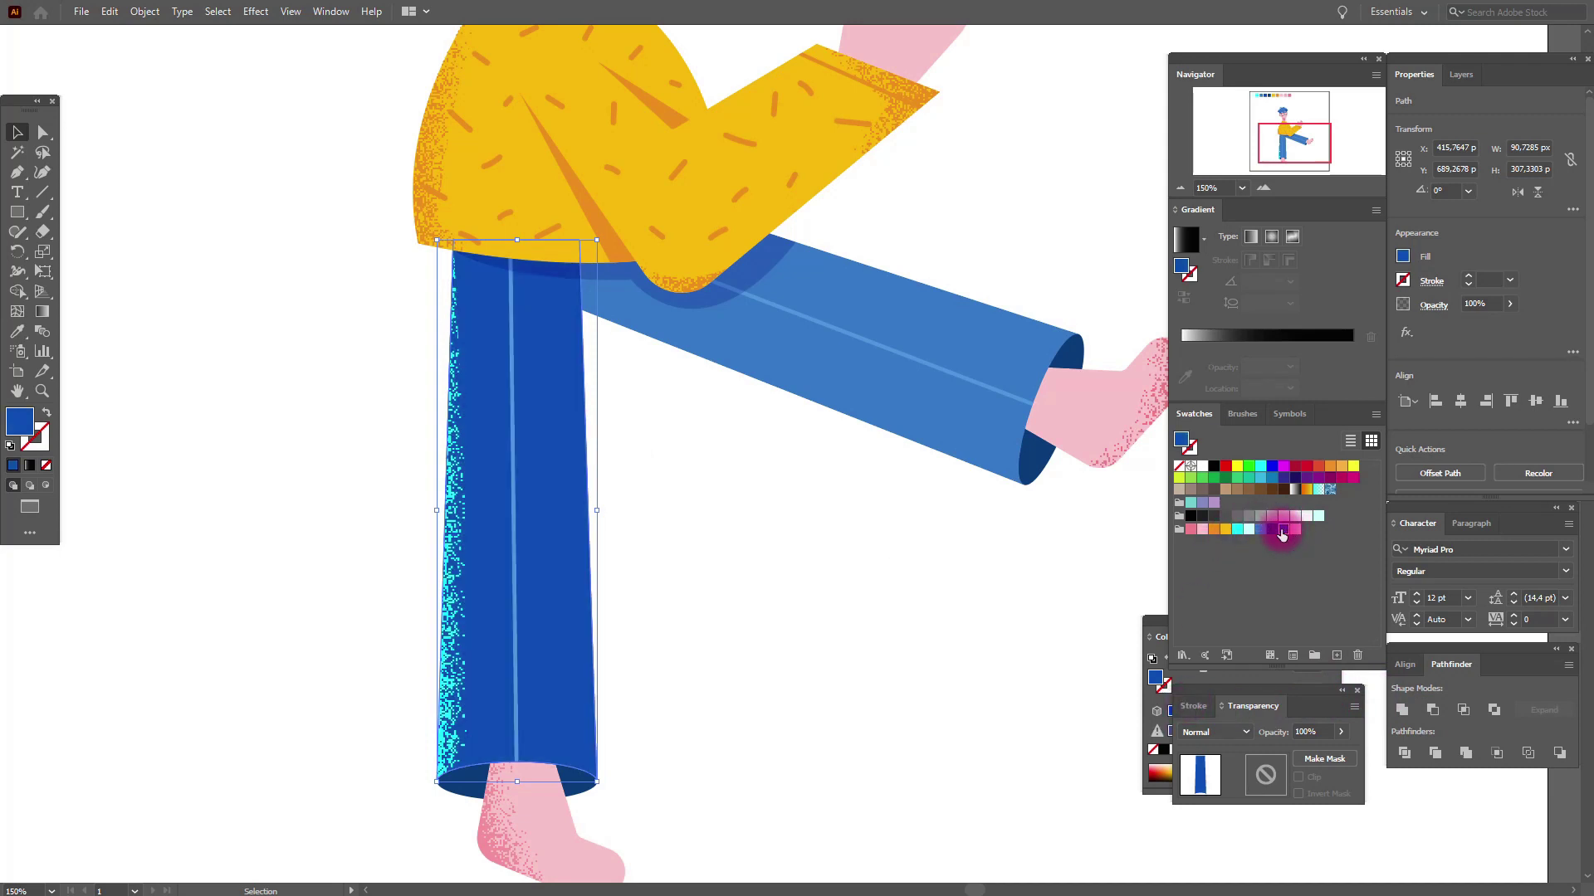
pyautogui.click(1325, 758)
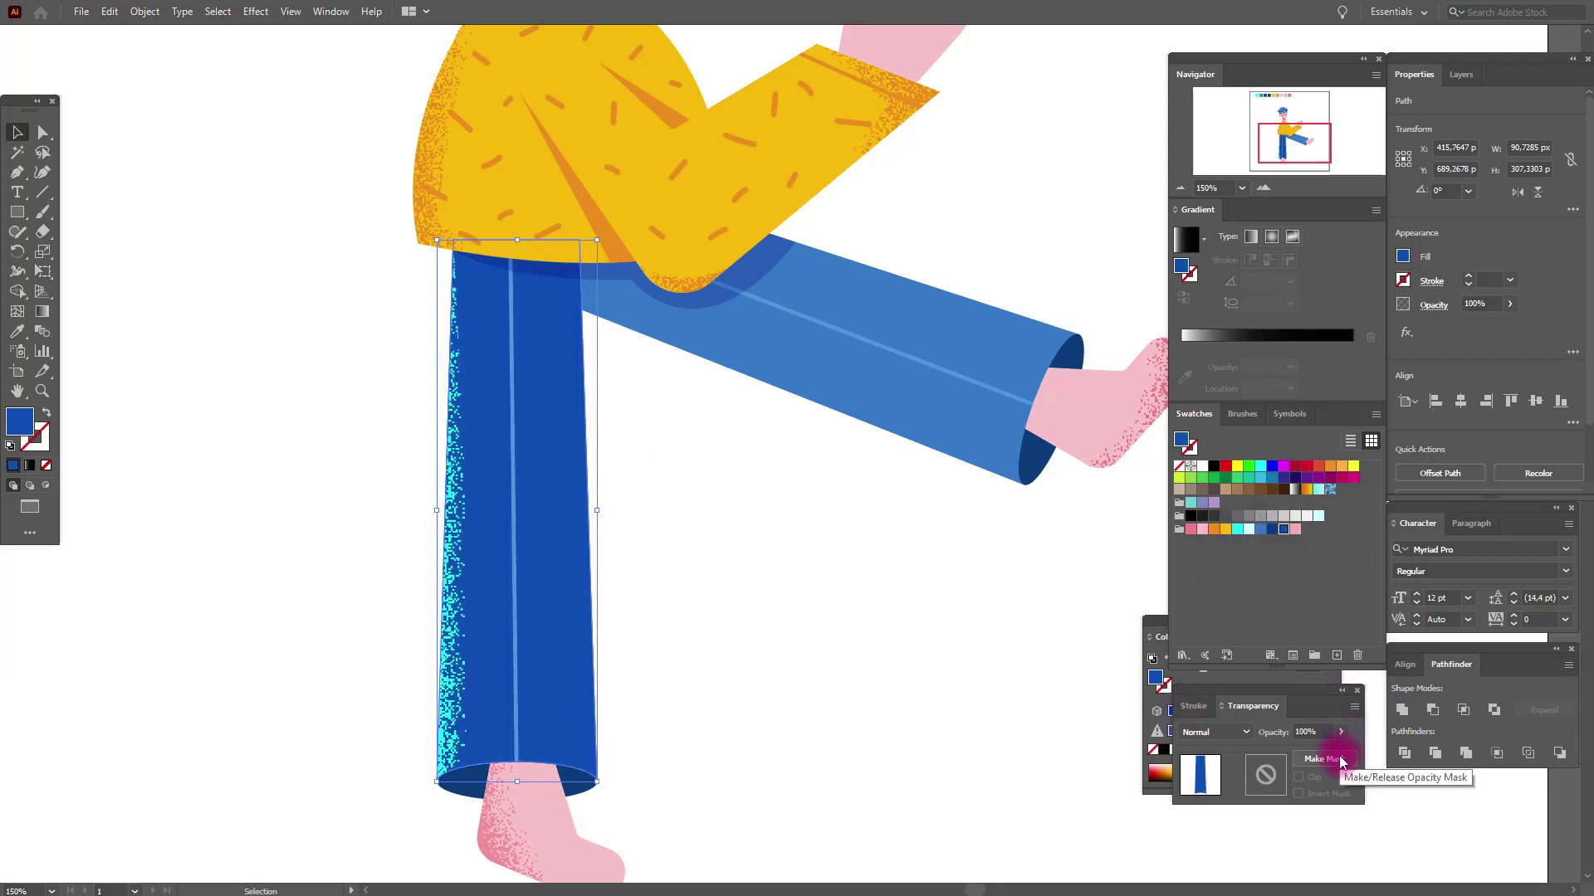
pyautogui.click(1298, 777)
pyautogui.click(135, 299)
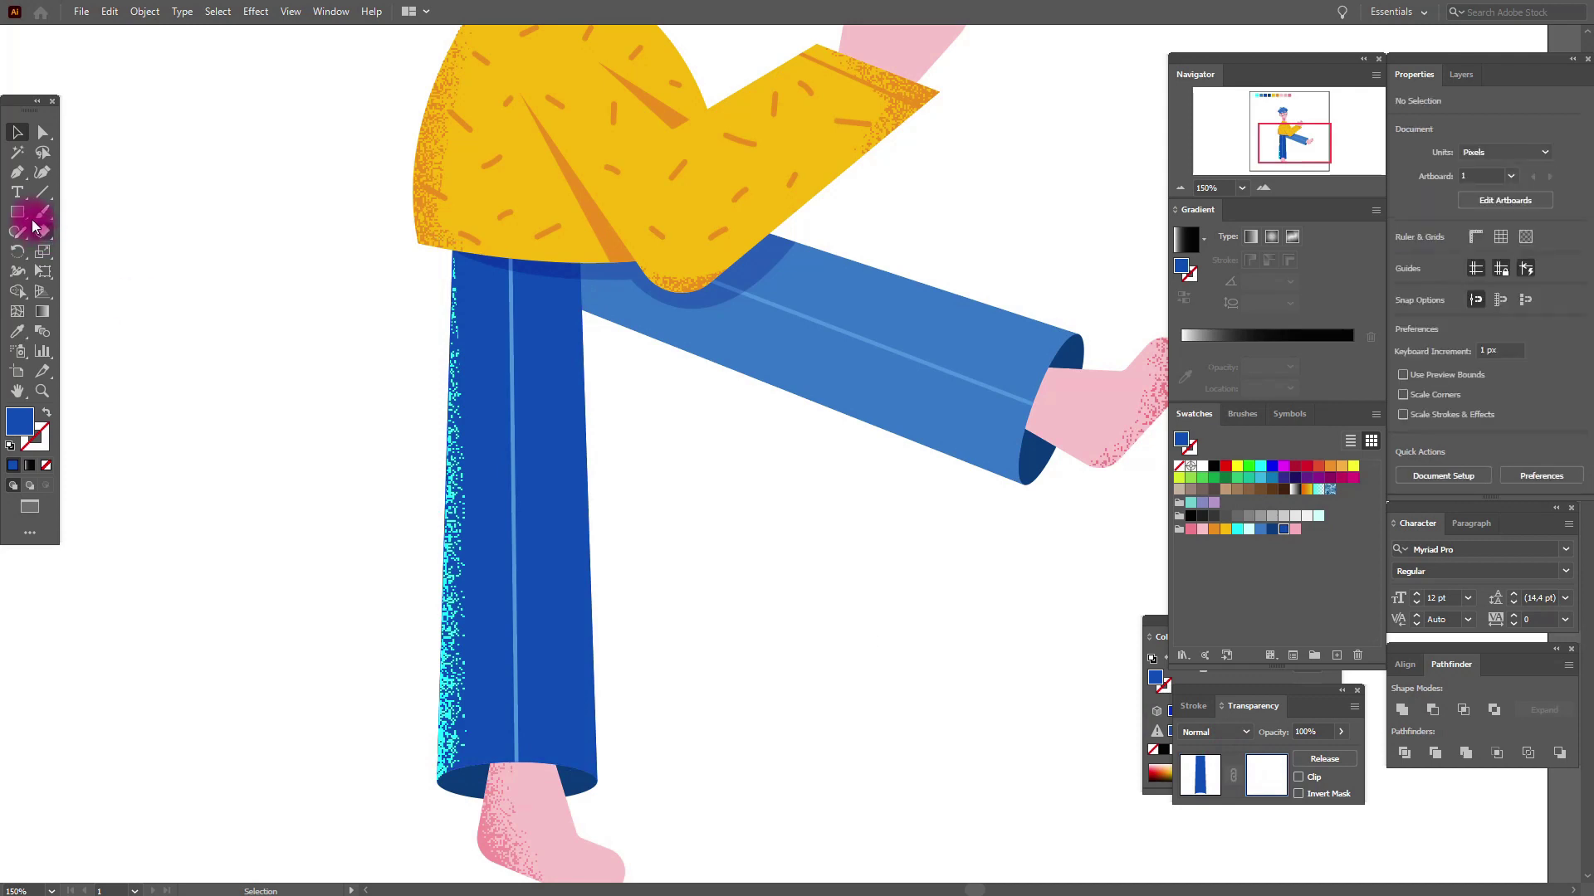
# Draw a mask rectangle over the leg with a reversed linear gradient and Grain effect
pyautogui.moveTo(435, 202); pyautogui.dragTo(646, 841)
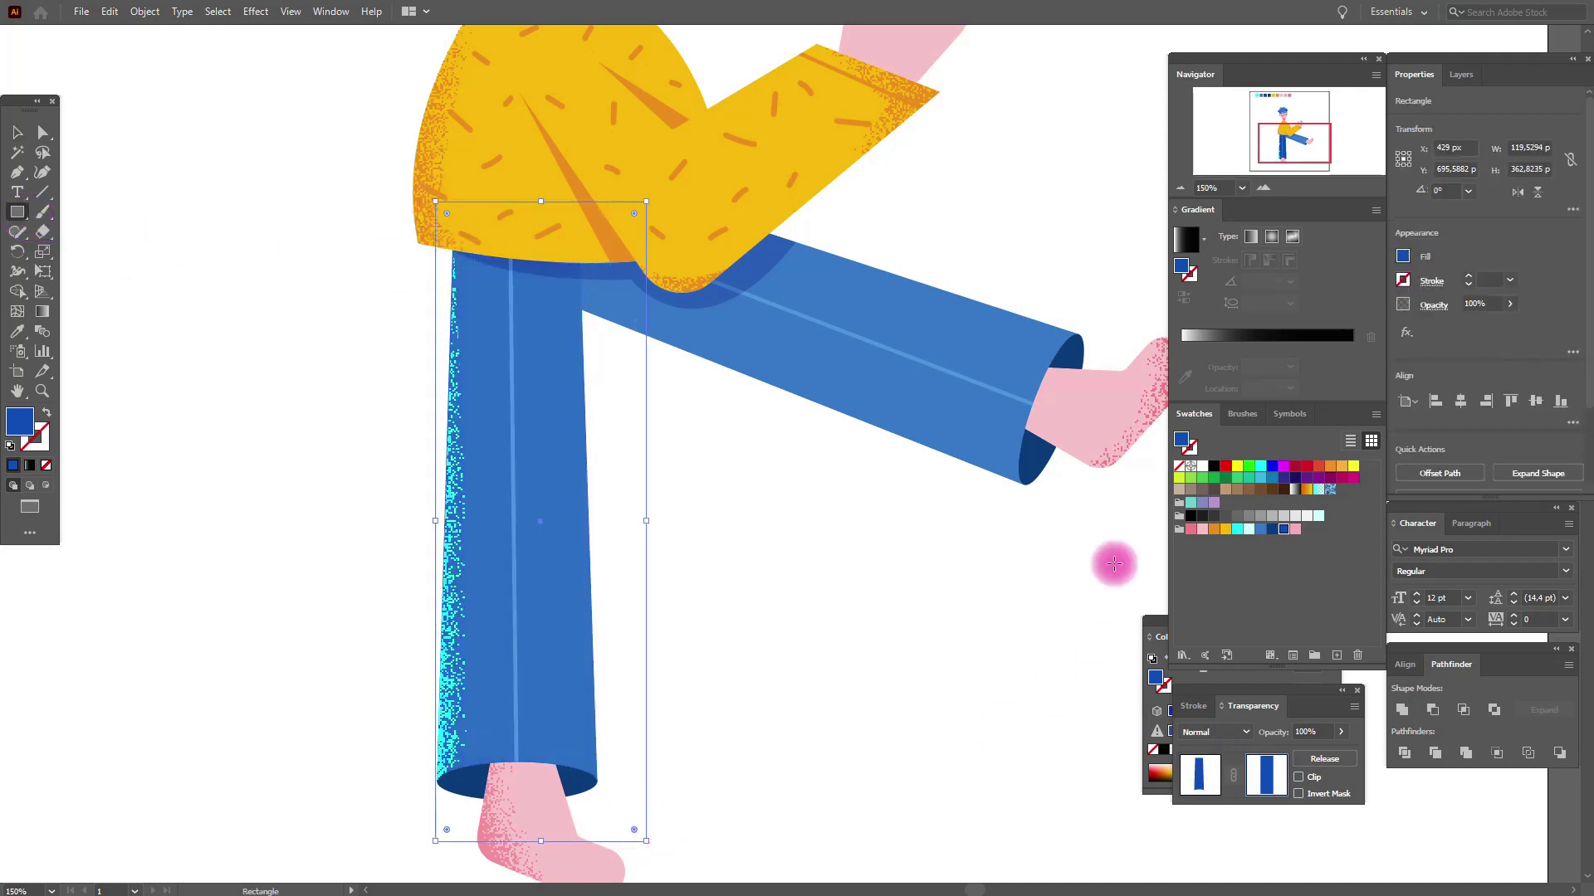
pyautogui.click(1249, 238)
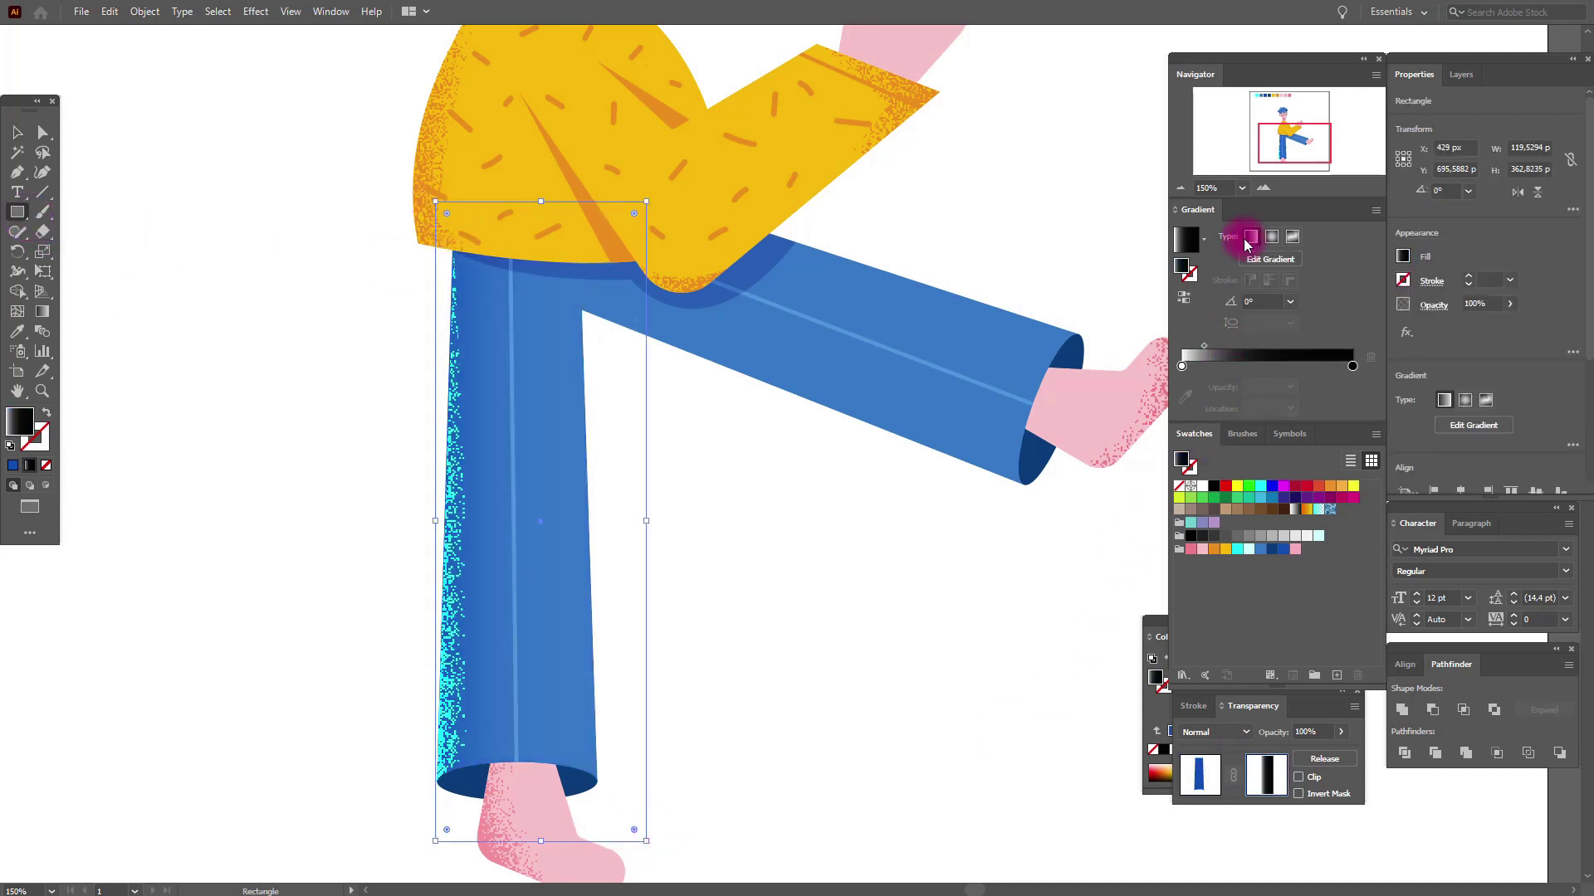
pyautogui.click(1184, 298)
pyautogui.click(255, 11)
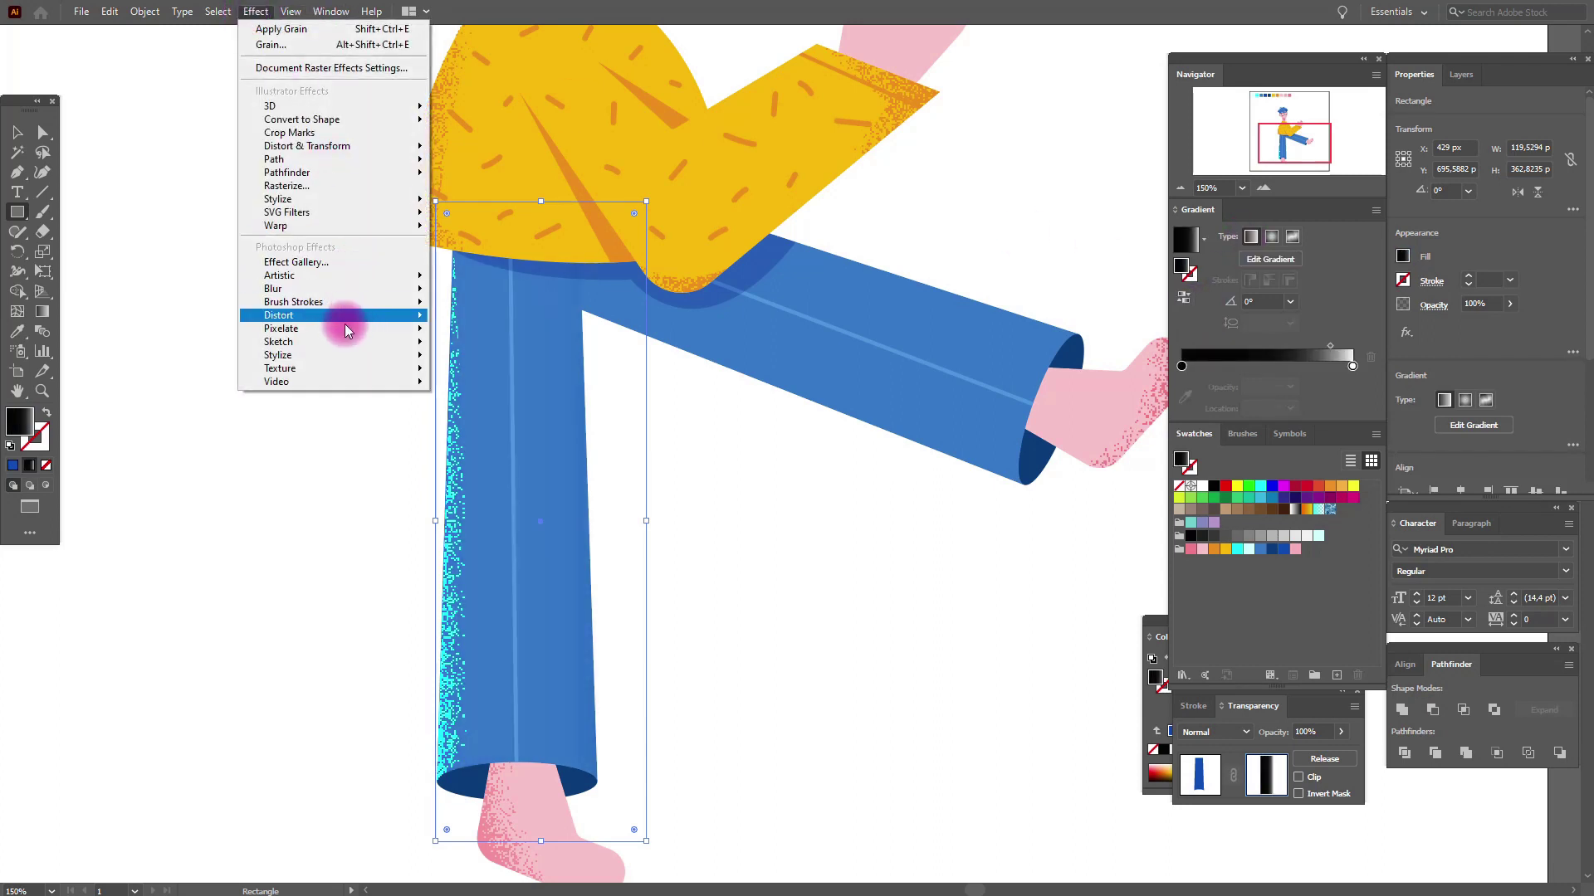
pyautogui.moveTo(281, 368)
pyautogui.click(496, 395)
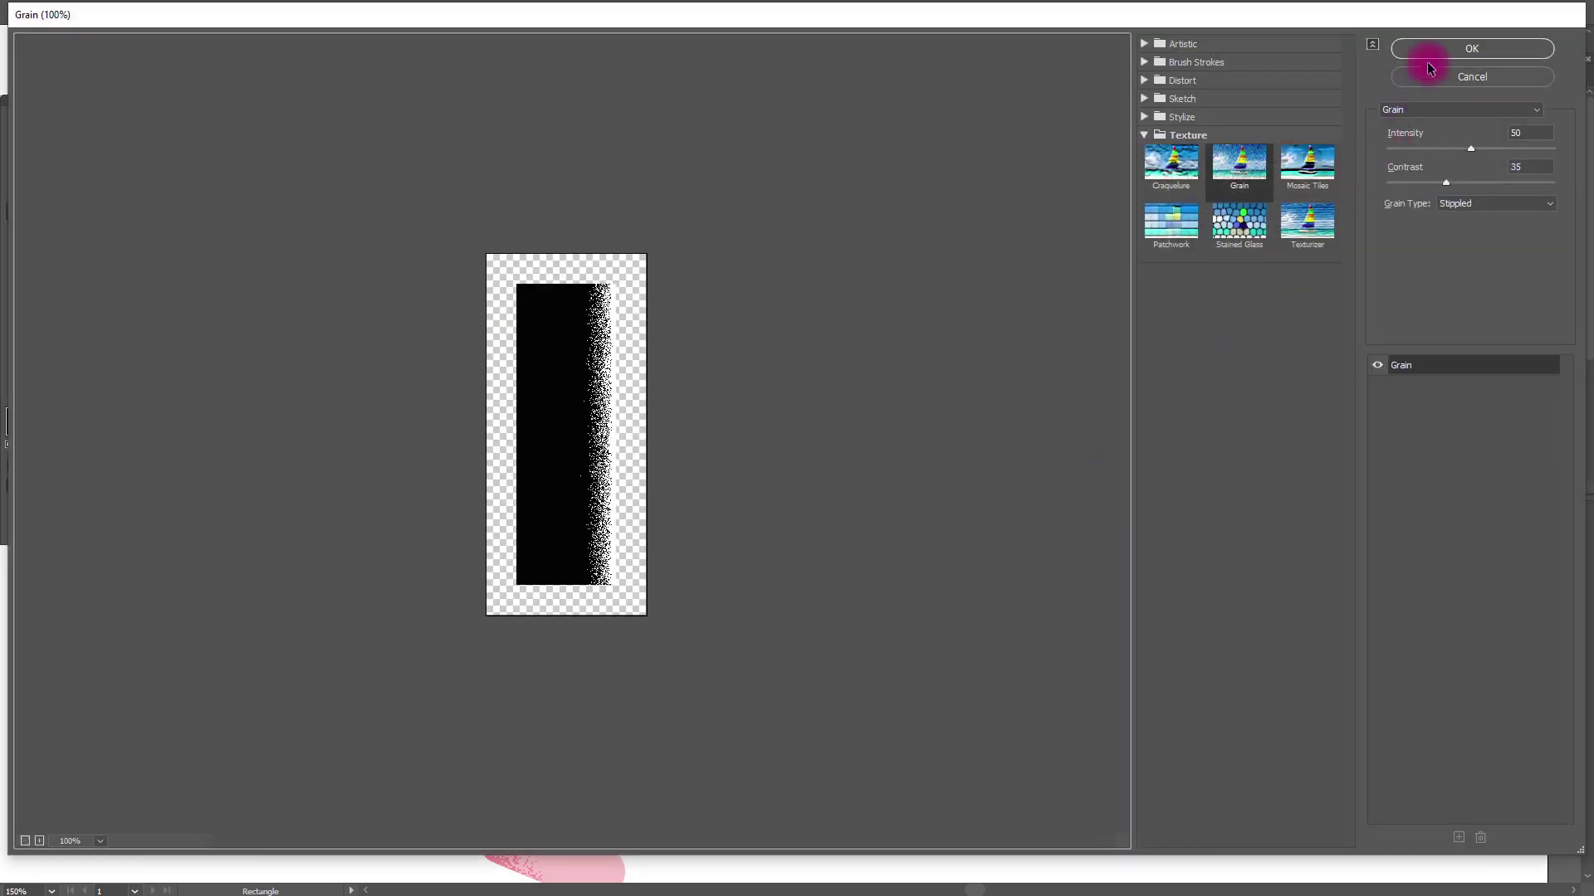
pyautogui.click(1436, 47)
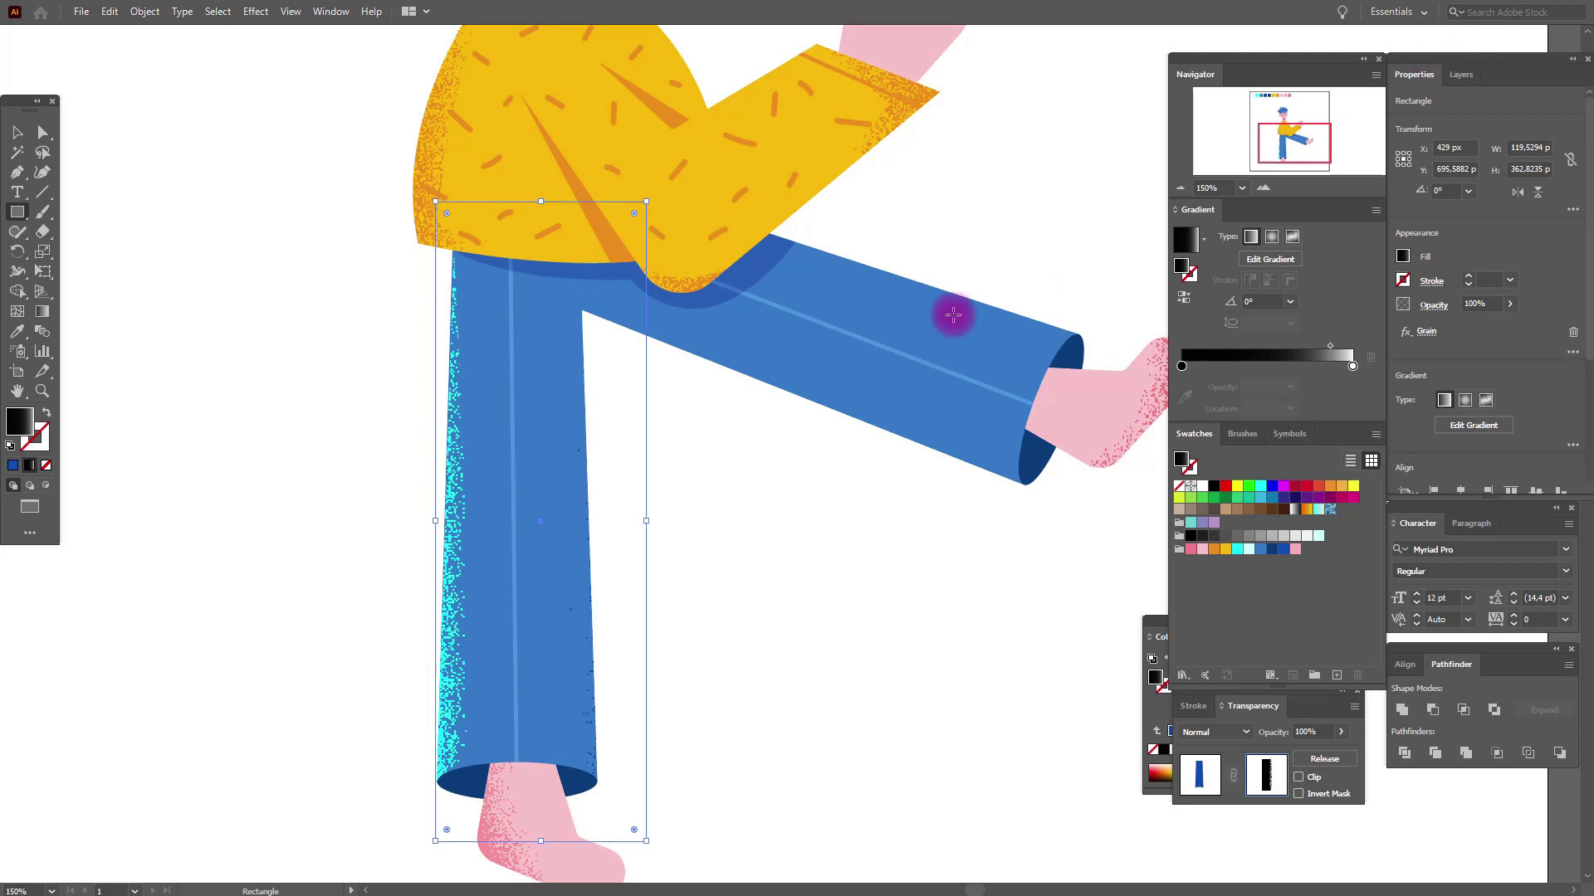
# Shift the mask gradient slightly left and up across the leg, then deselect
pyautogui.click(43, 311)
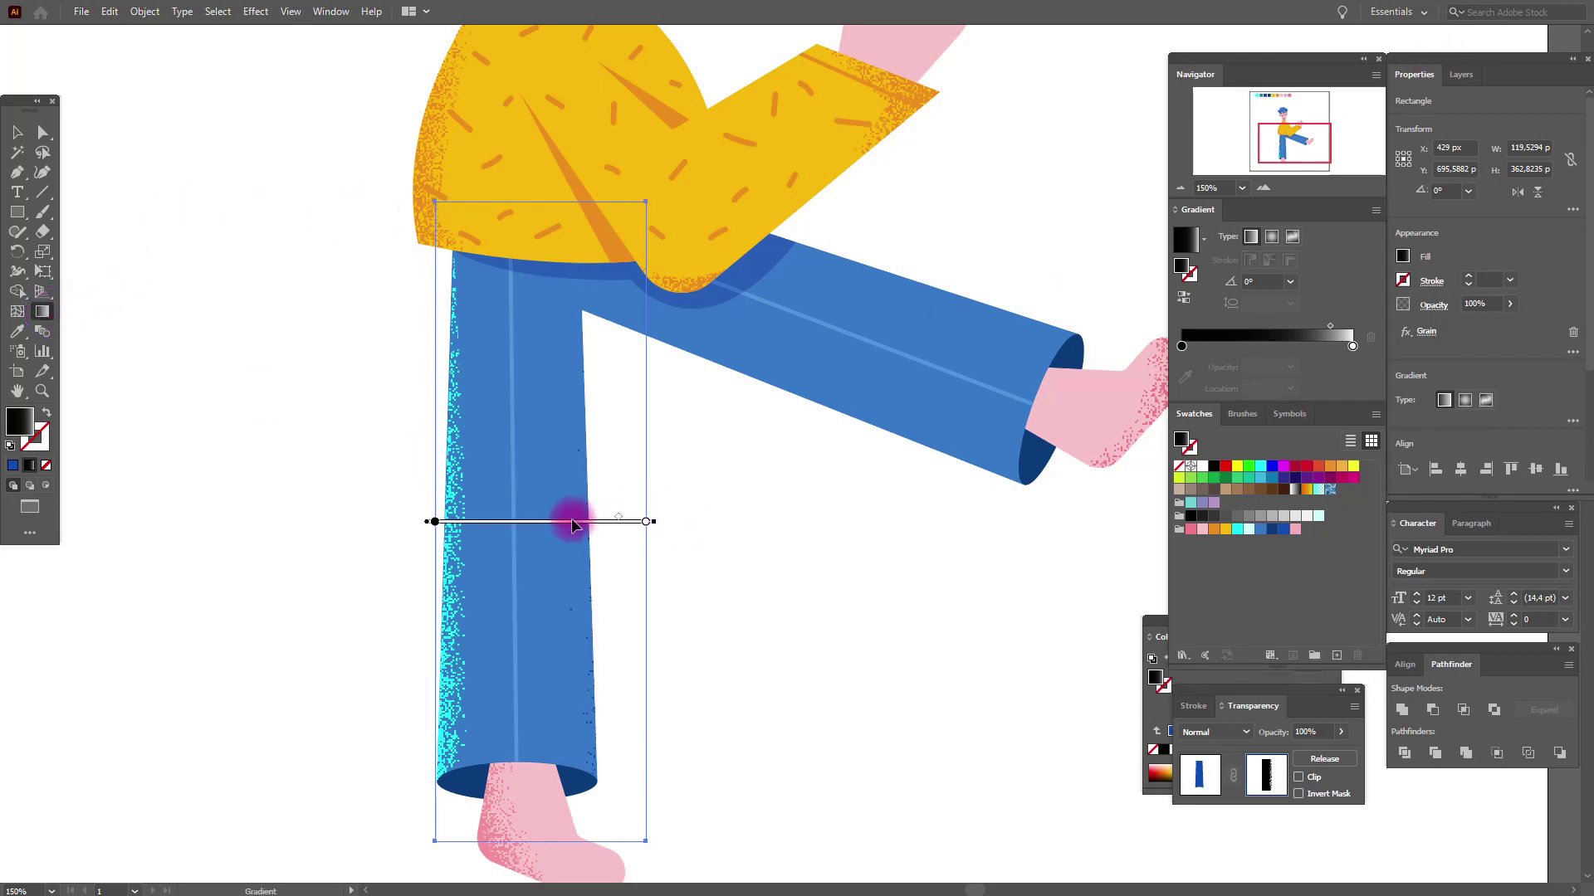
pyautogui.moveTo(569, 521); pyautogui.dragTo(549, 530)
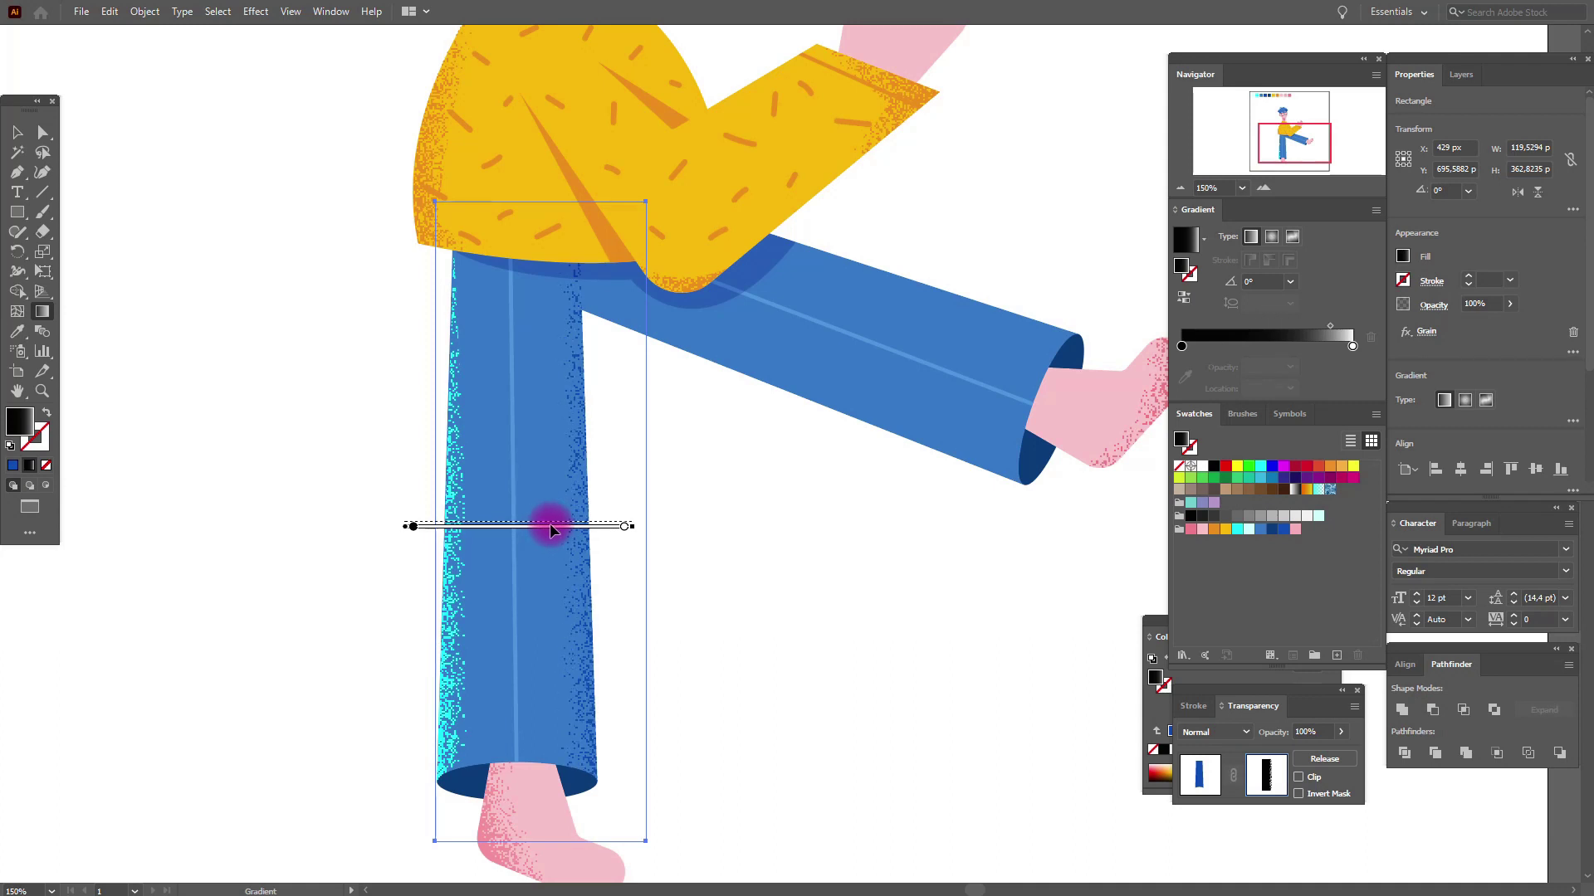
pyautogui.moveTo(548, 529); pyautogui.dragTo(550, 525)
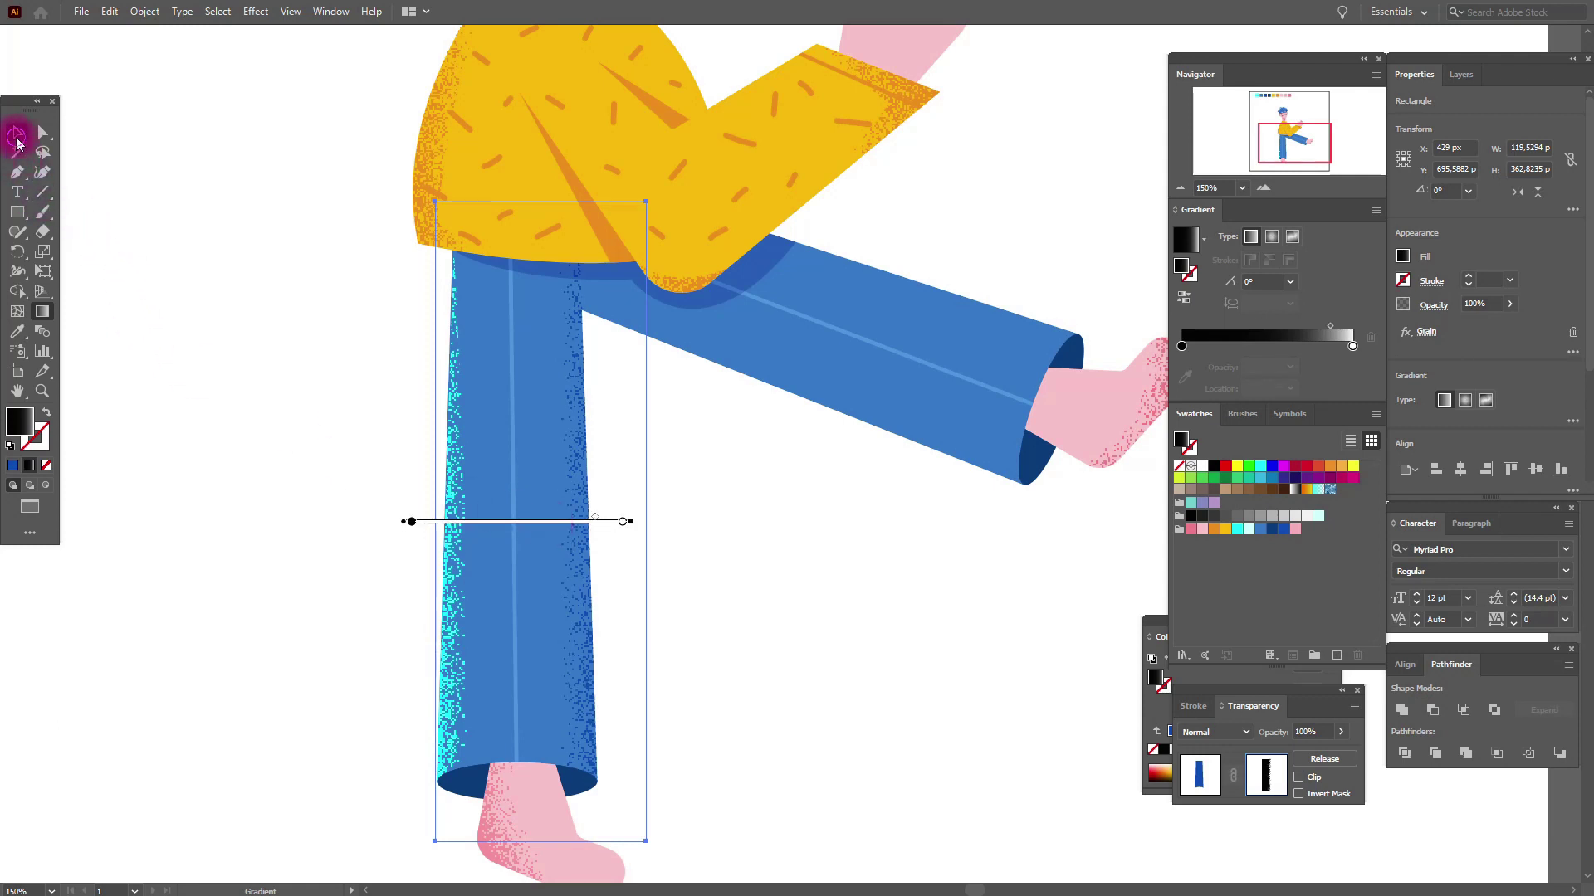
pyautogui.click(17, 134)
pyautogui.click(121, 175)
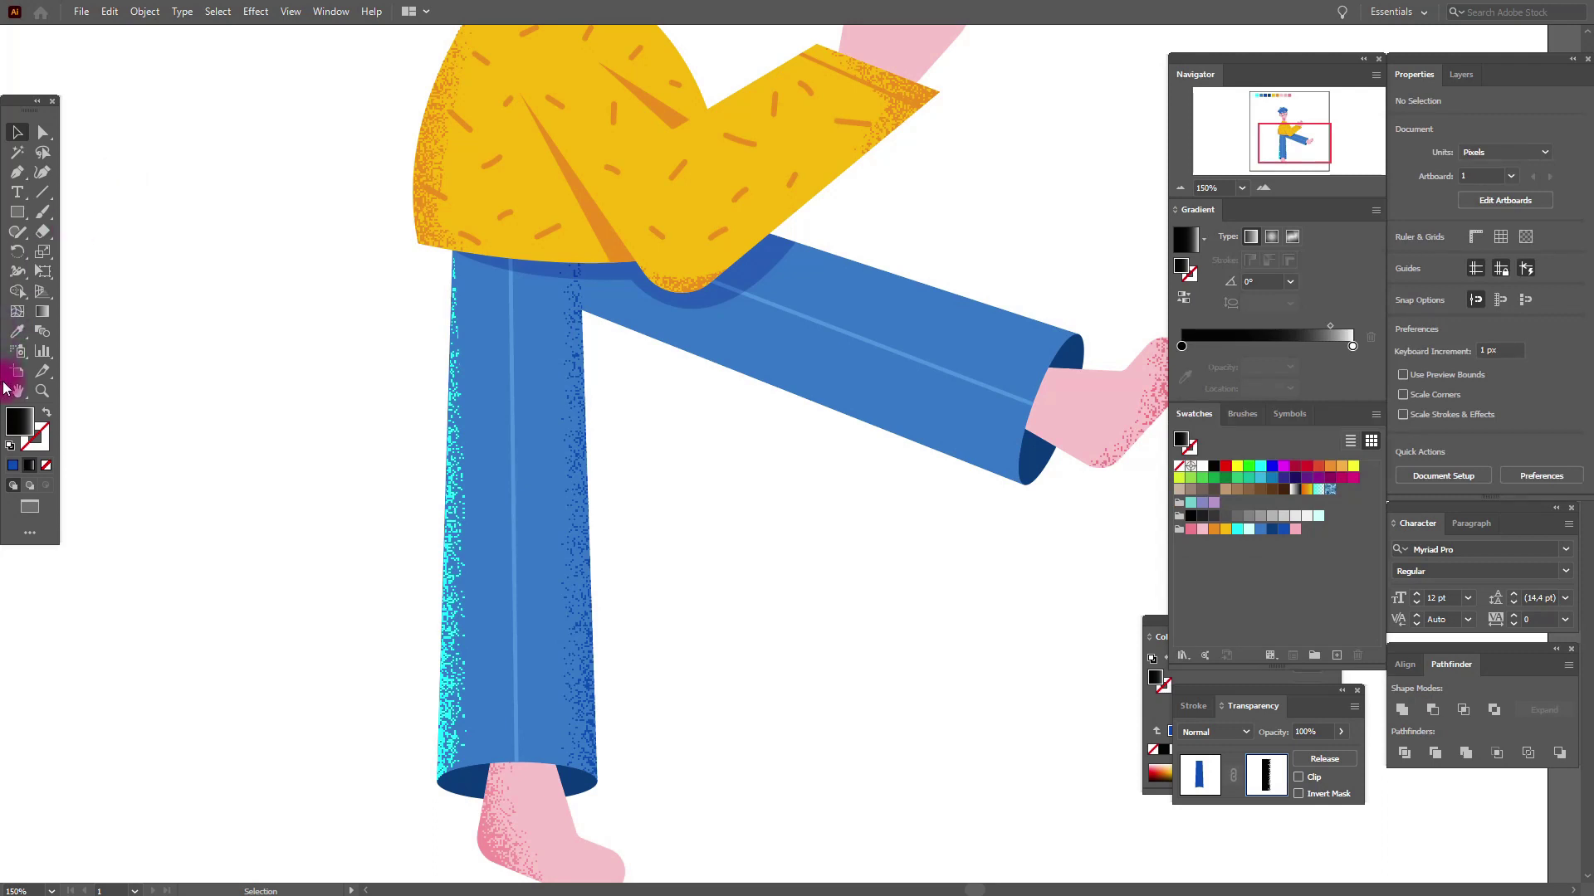
pyautogui.moveTo(737, 407); pyautogui.dragTo(592, 482)
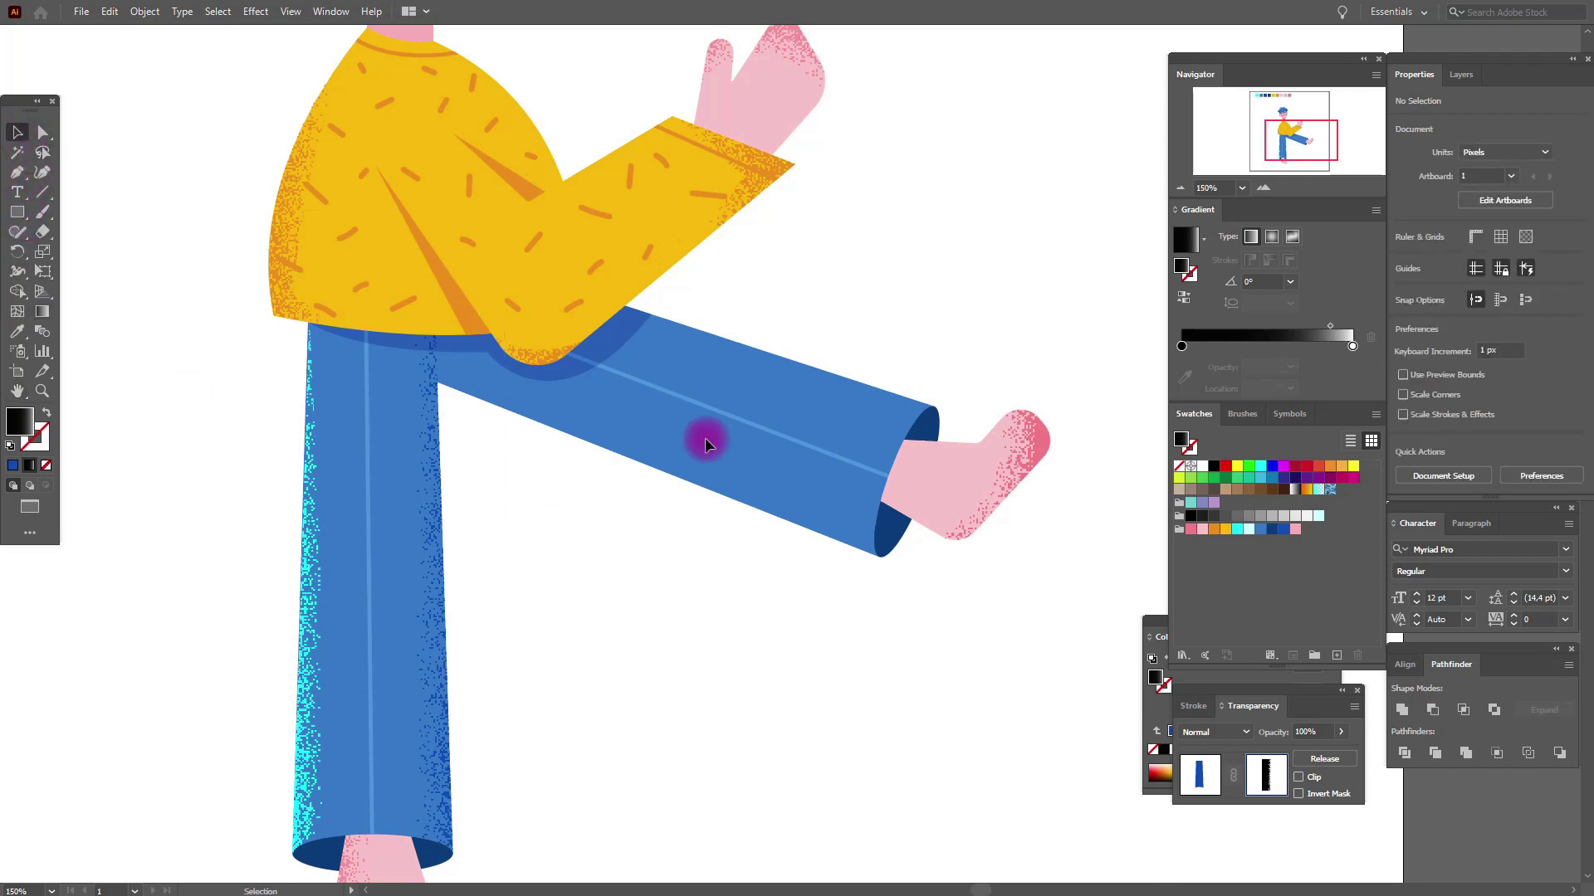
# Duplicate the raised trouser leg in front, fill it cyan, and give it an opacity mask
pyautogui.click(1200, 774)
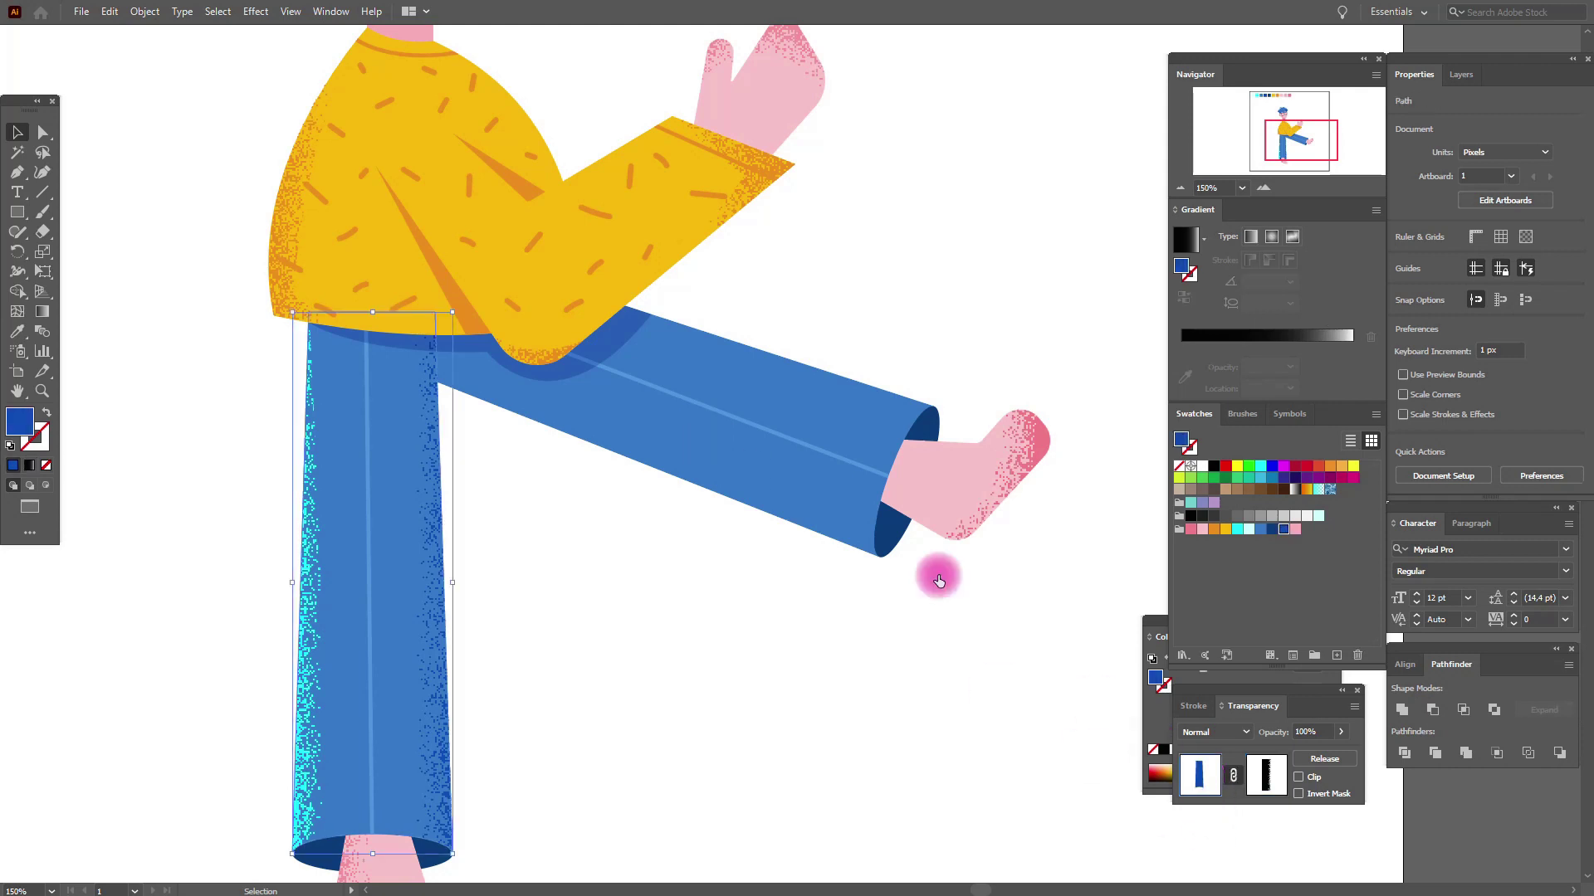
pyautogui.click(909, 342)
pyautogui.click(840, 402)
pyautogui.hotkey('ctrl', 'c')
pyautogui.hotkey('ctrl', 'f')
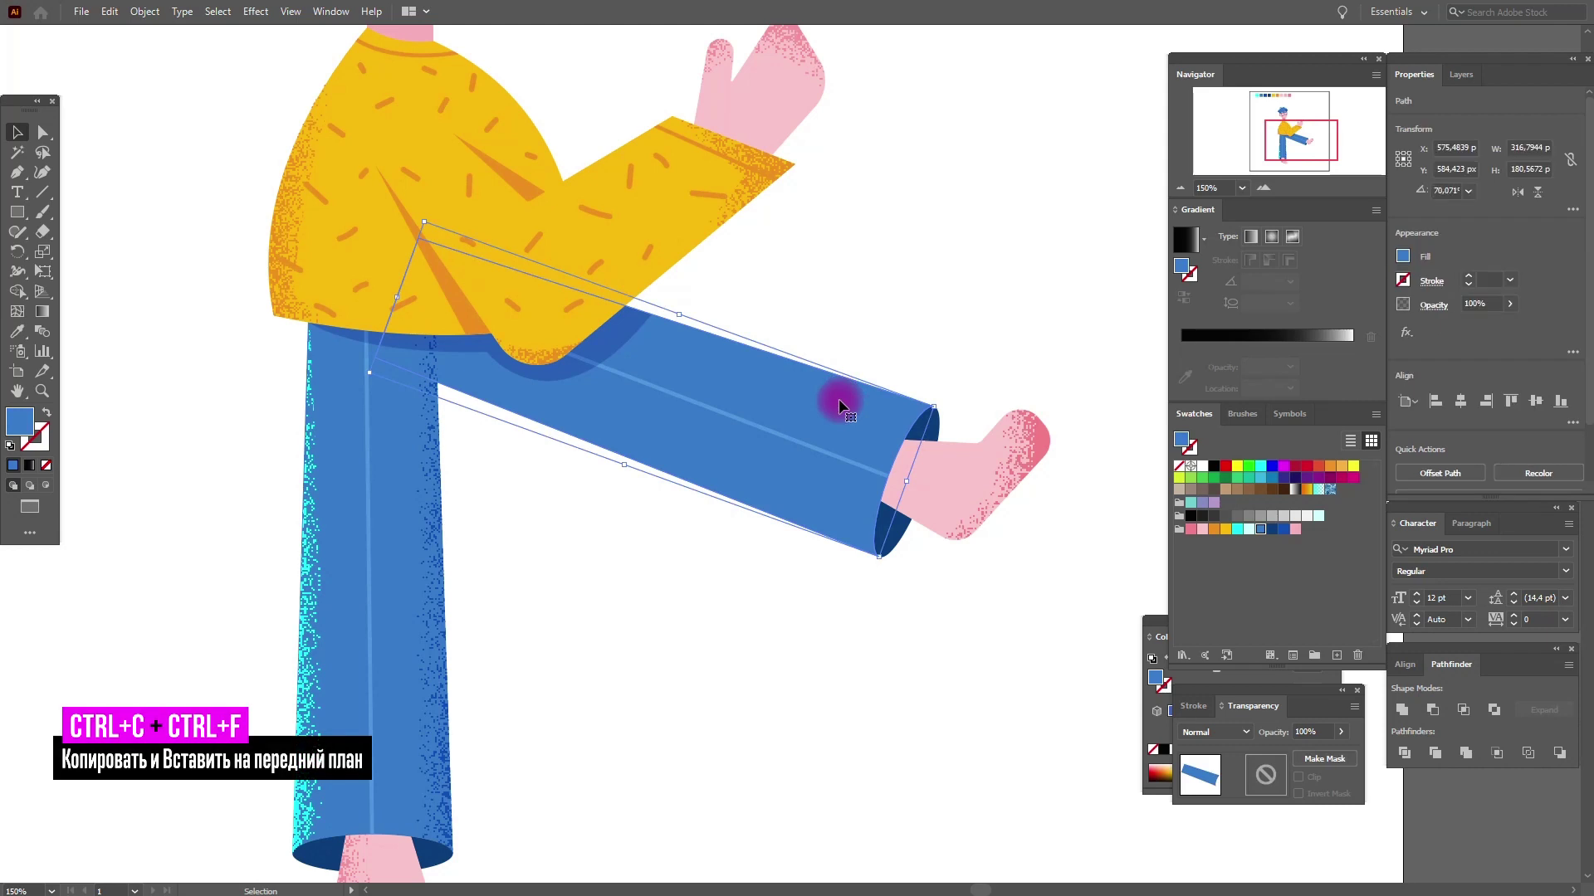
pyautogui.press('a')
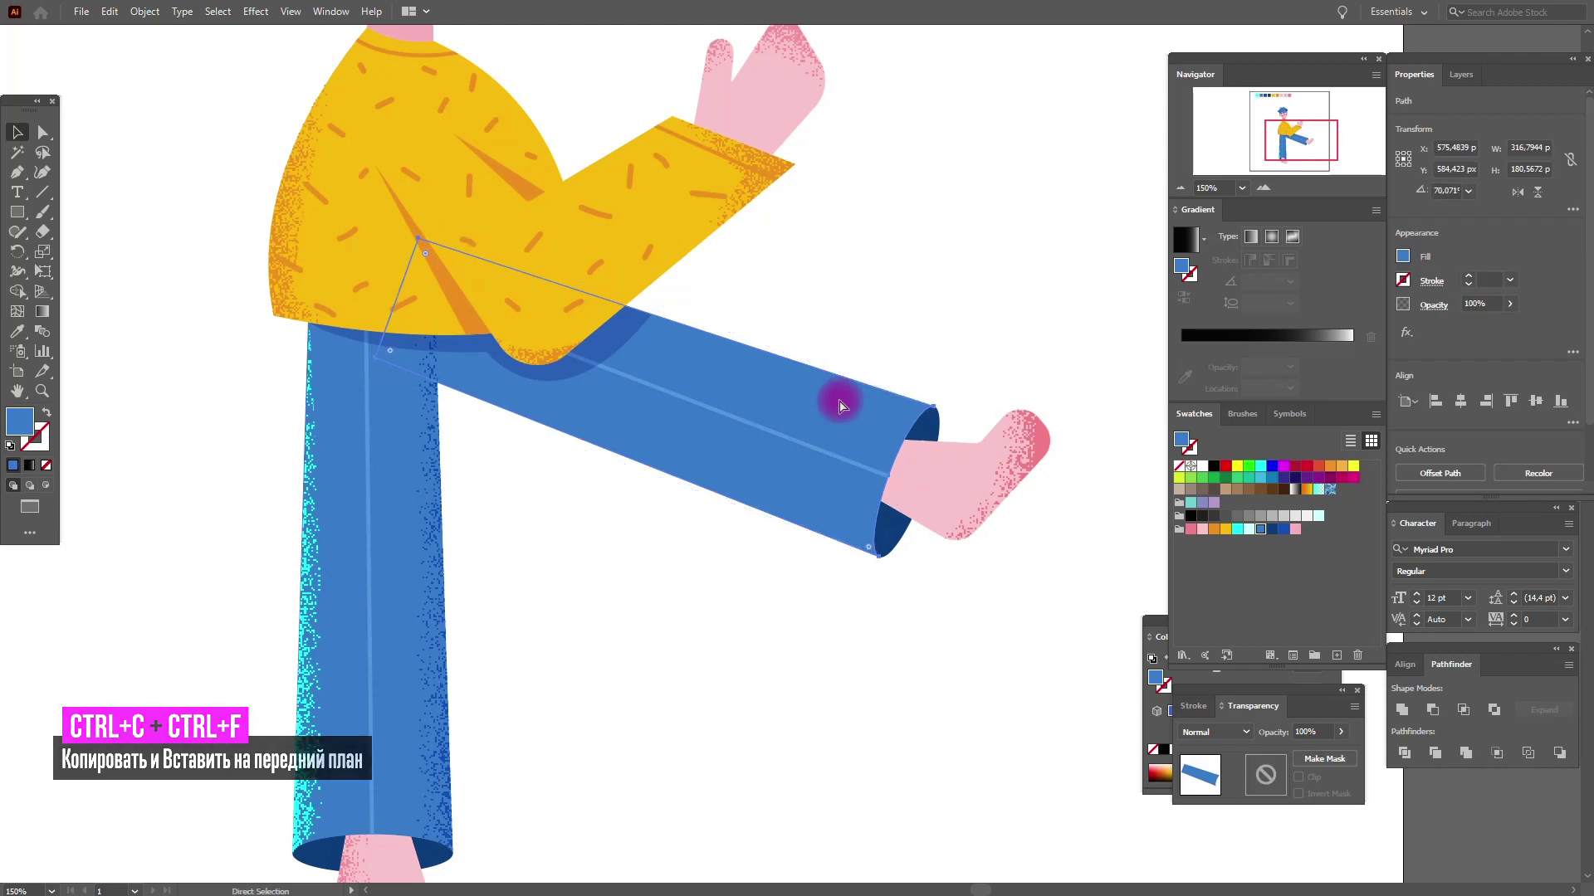
pyautogui.press('v')
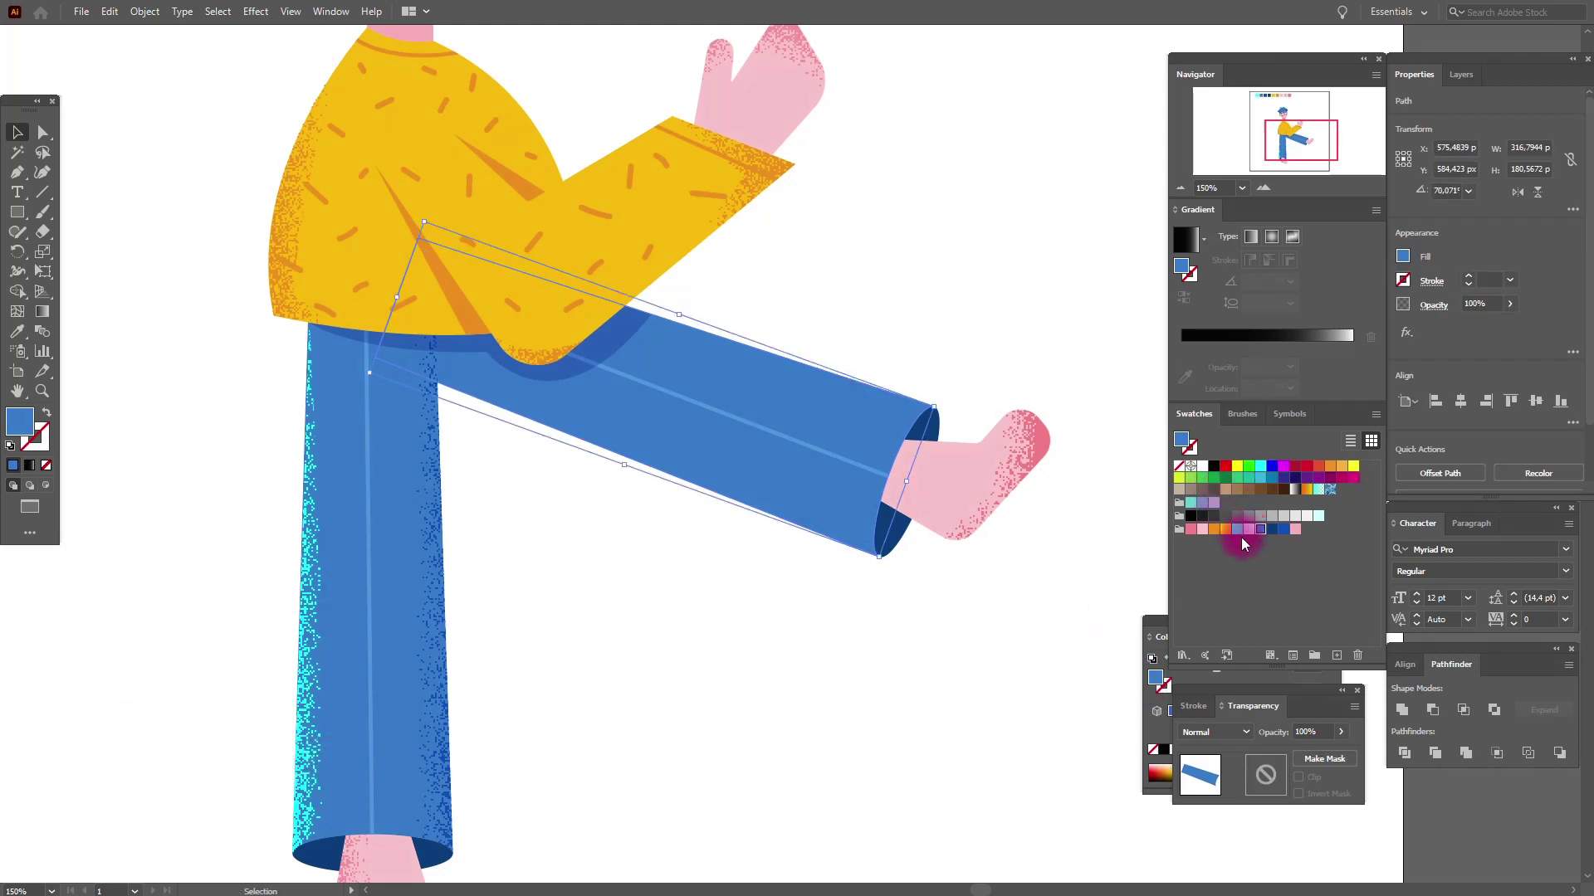
pyautogui.click(1237, 535)
pyautogui.click(1323, 759)
pyautogui.click(1272, 780)
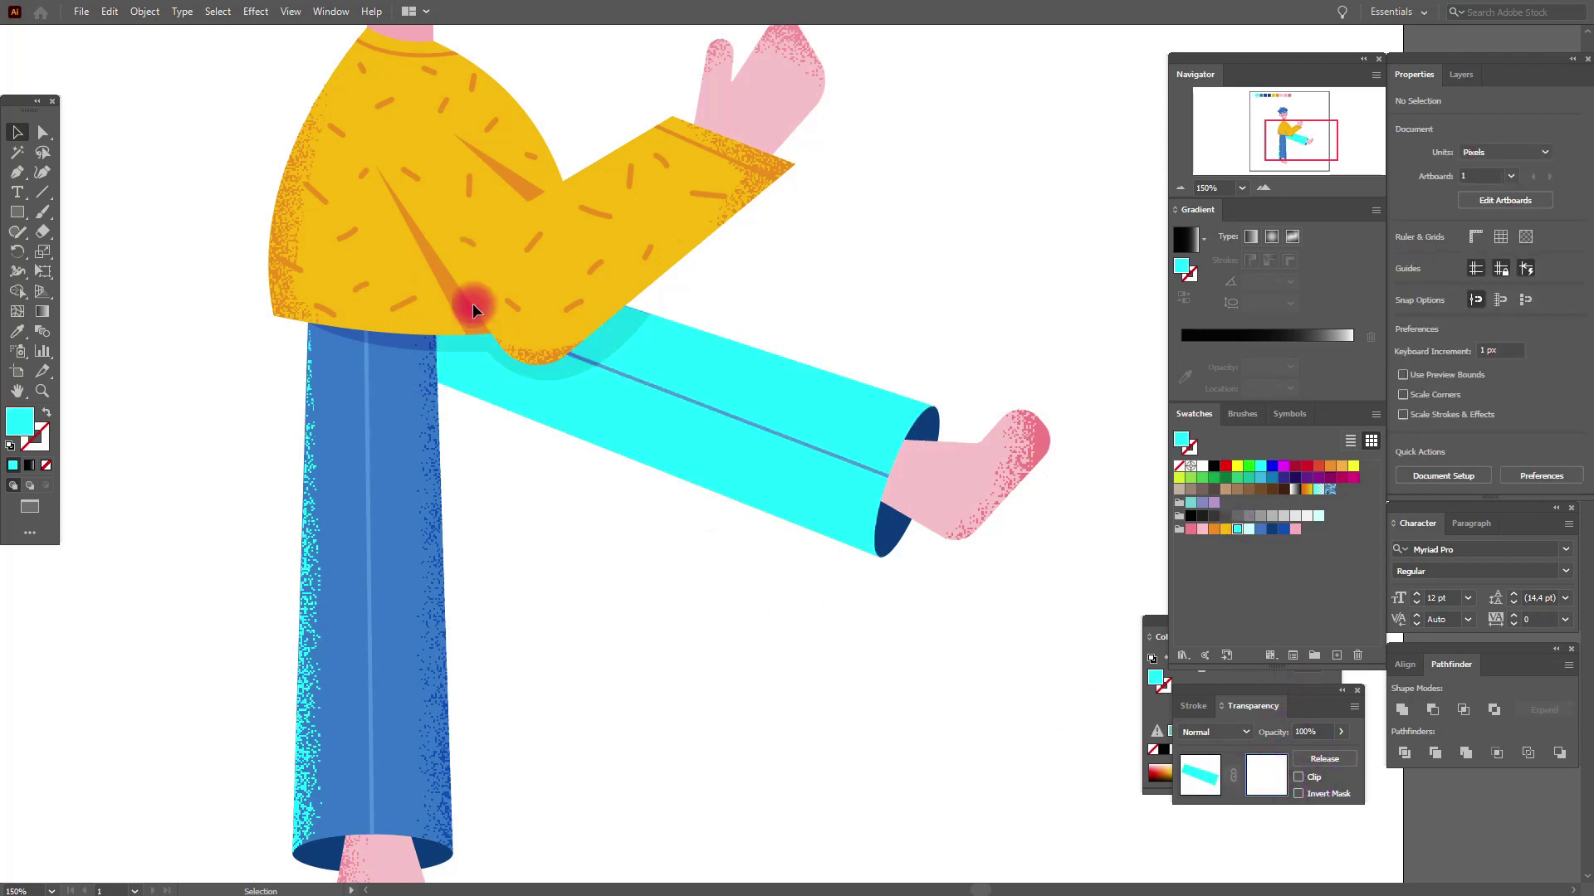
# Draw a mask rectangle over the raised leg with a reversed linear gradient and Grain
pyautogui.click(25, 214)
pyautogui.moveTo(376, 203); pyautogui.dragTo(995, 568)
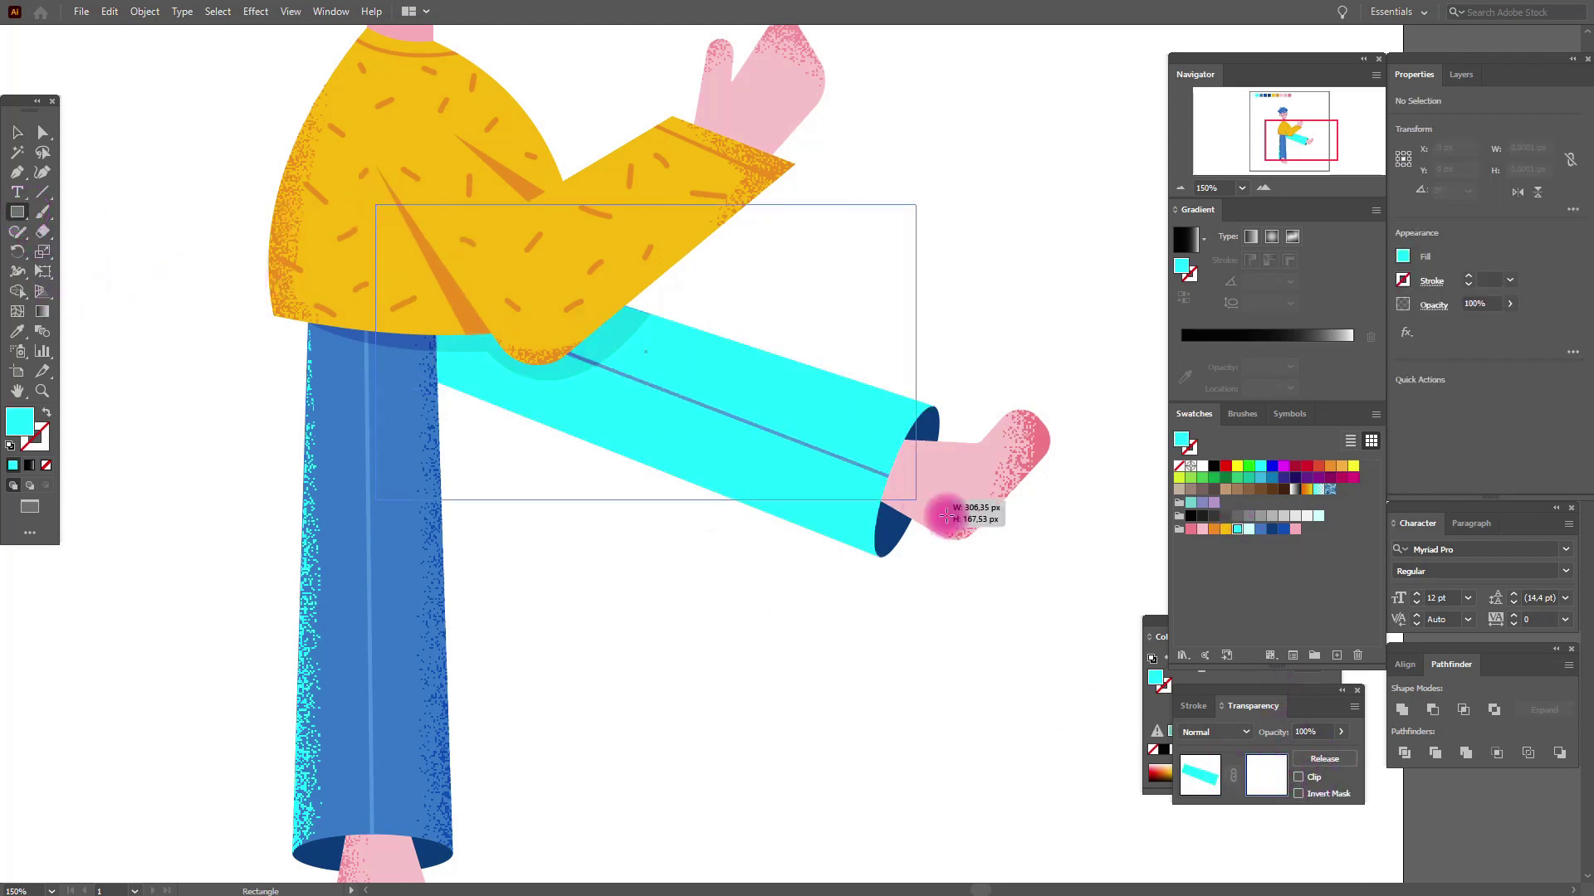
pyautogui.click(1272, 238)
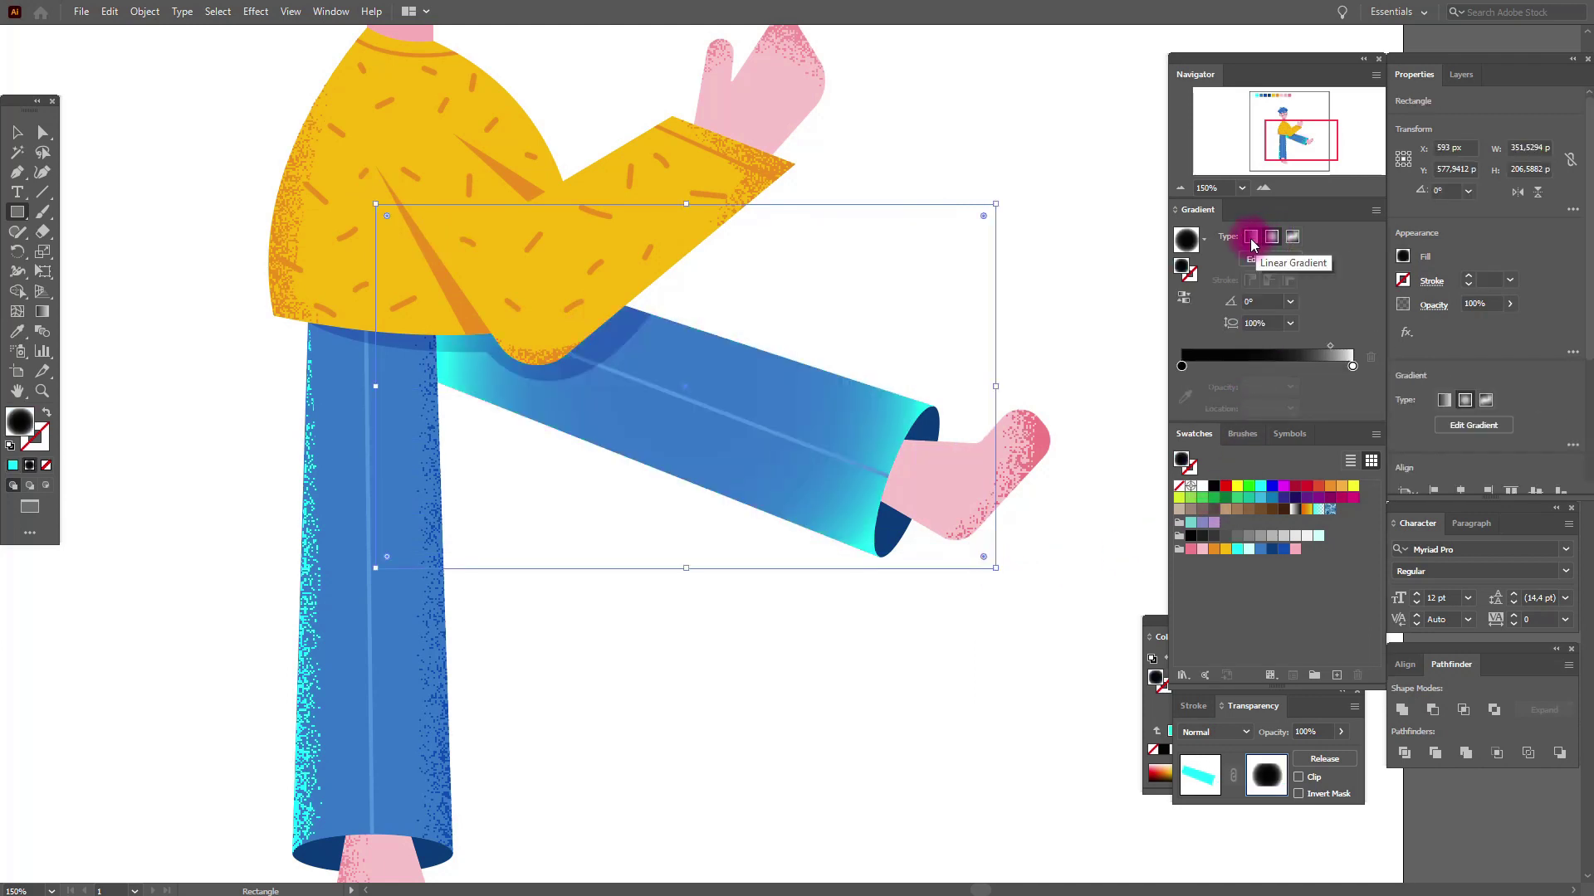
pyautogui.click(1251, 238)
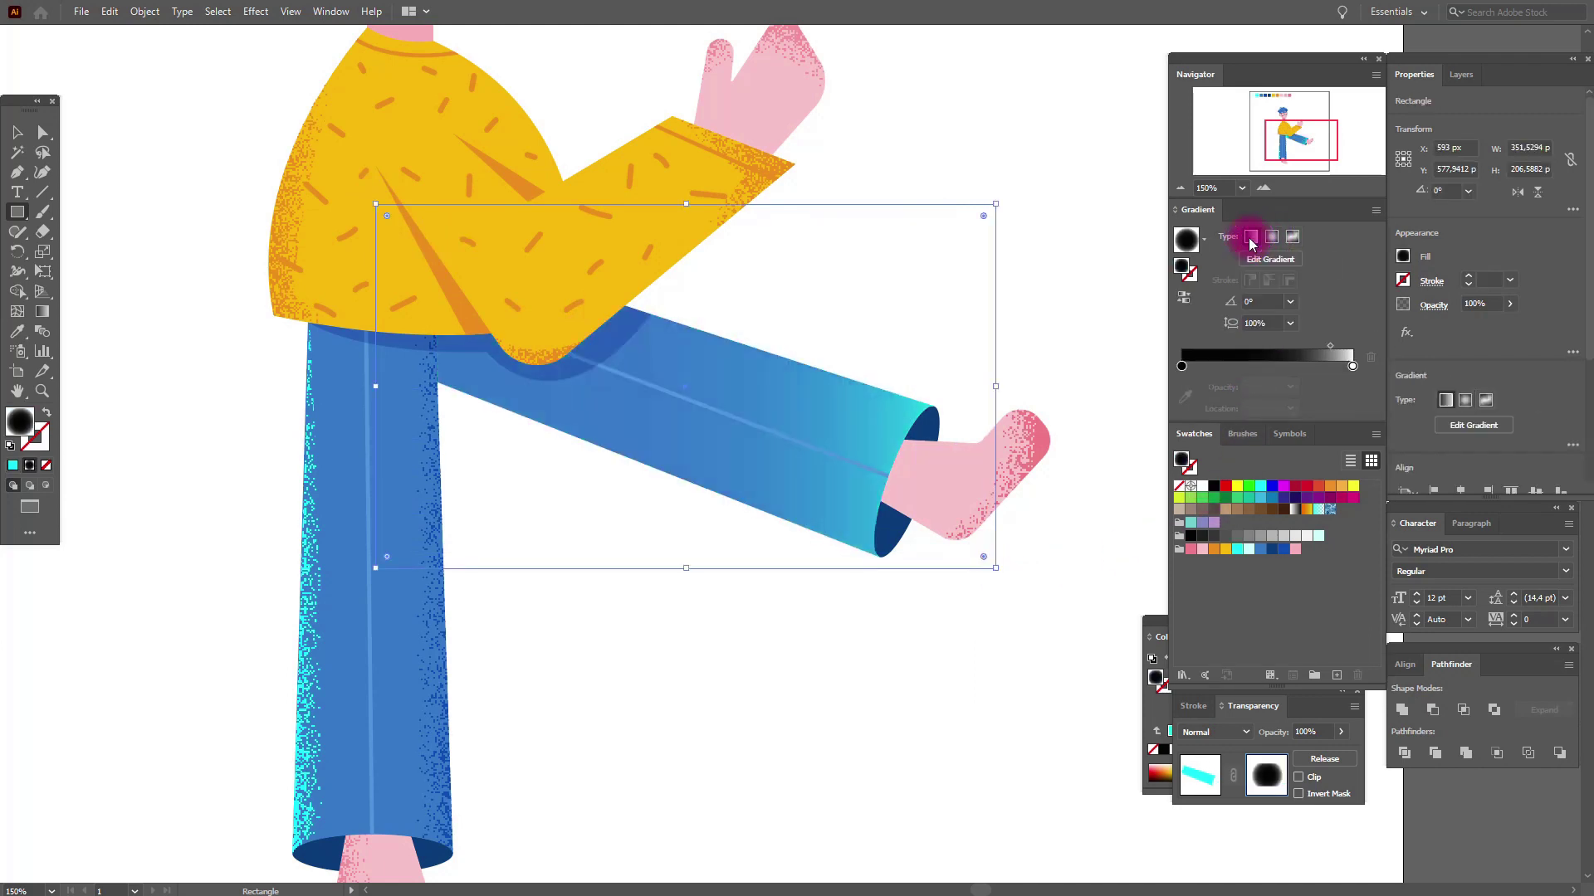
pyautogui.click(1182, 298)
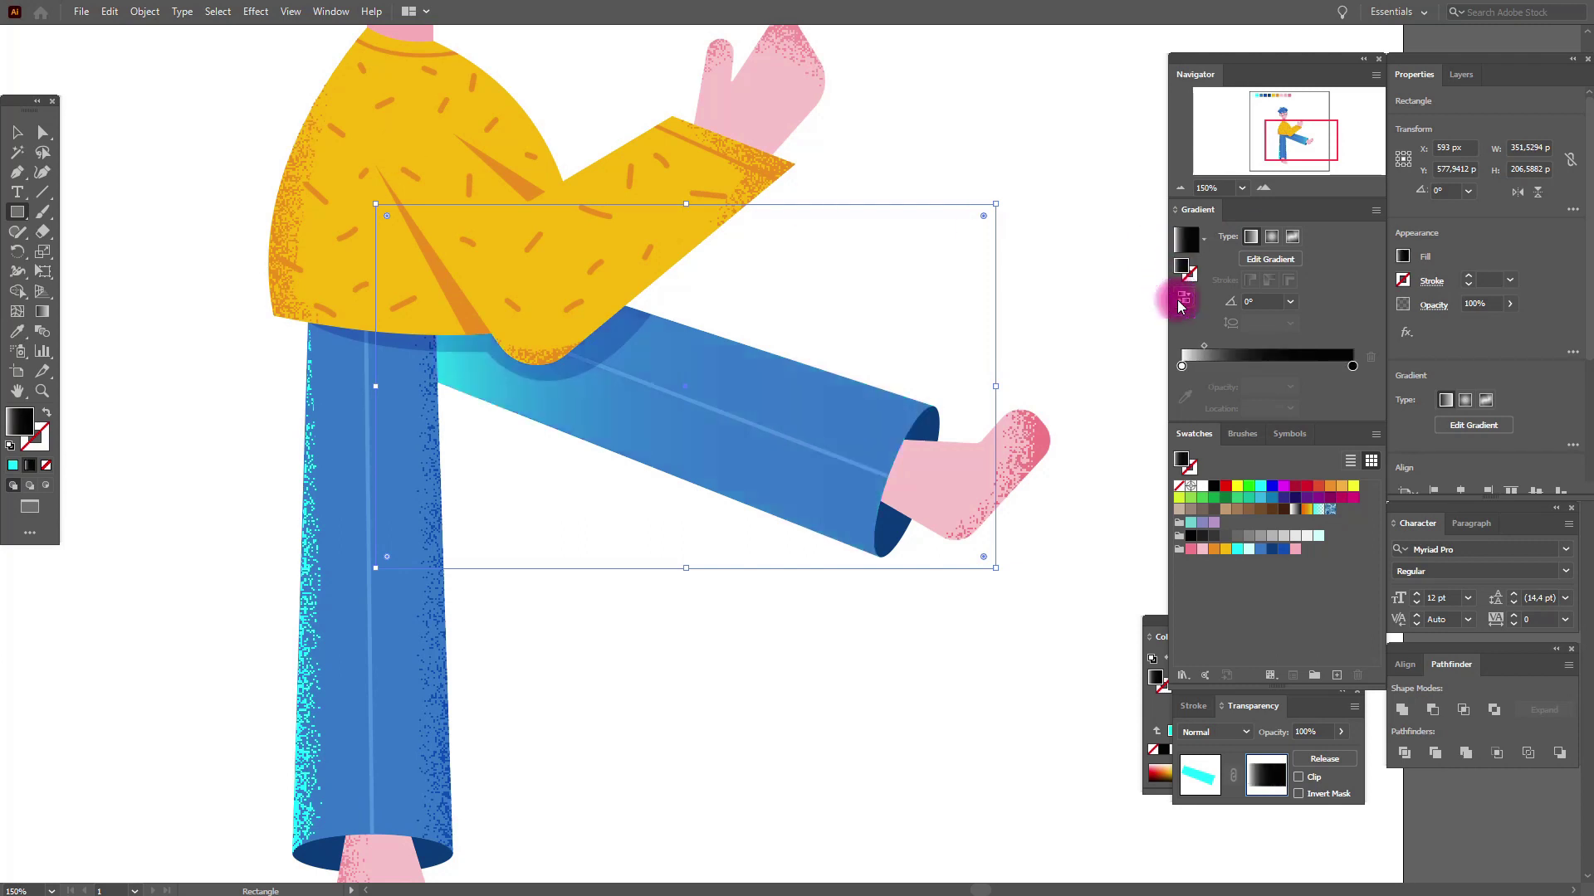
pyautogui.click(259, 16)
pyautogui.click(480, 391)
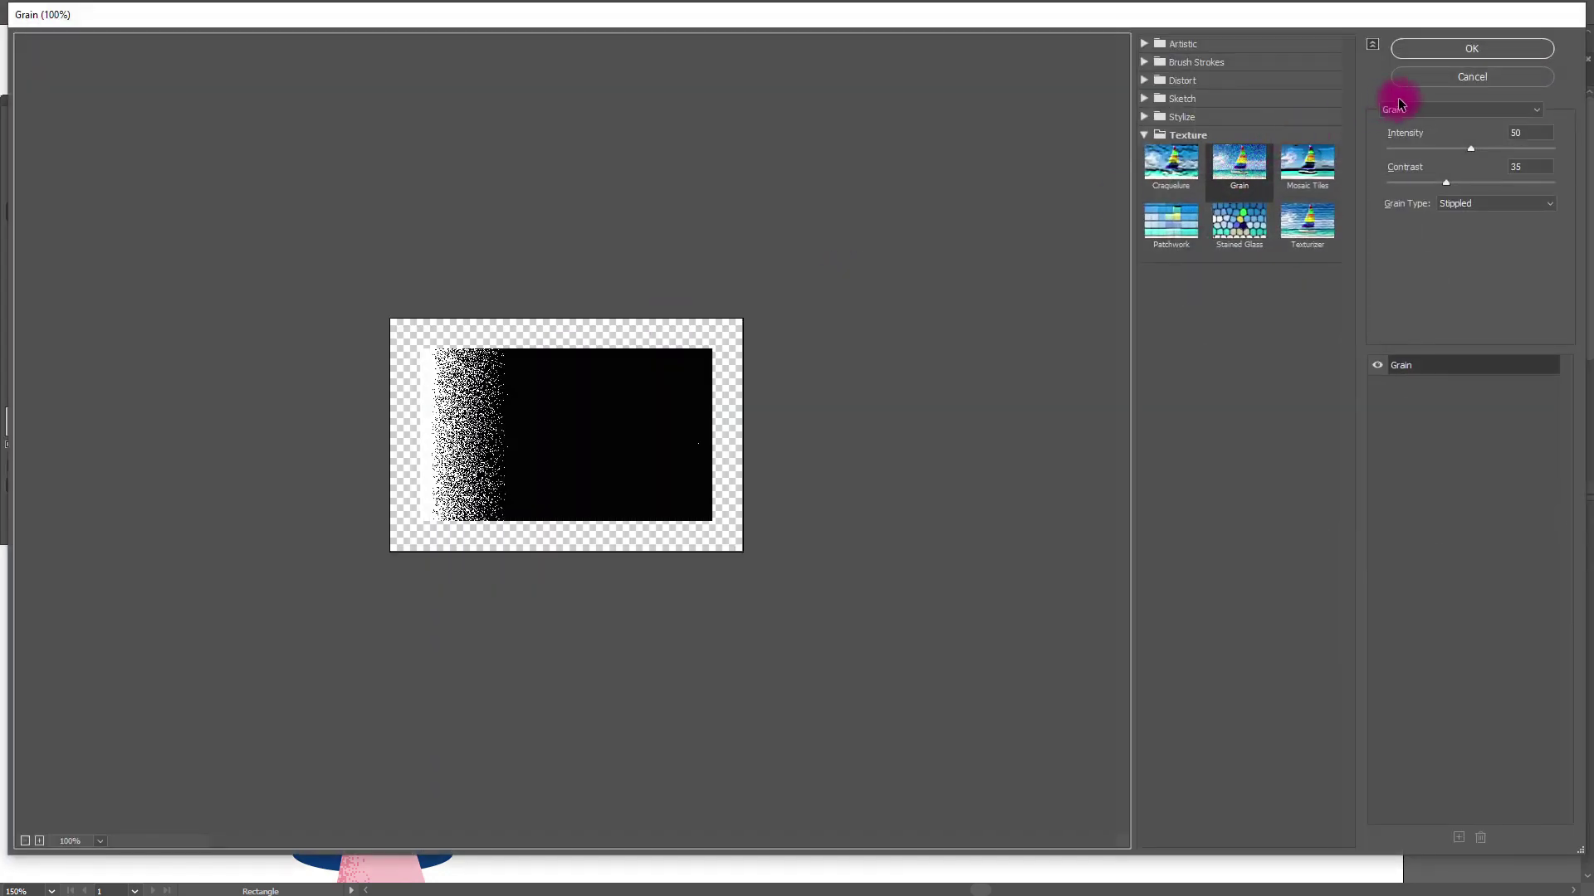
pyautogui.click(1472, 55)
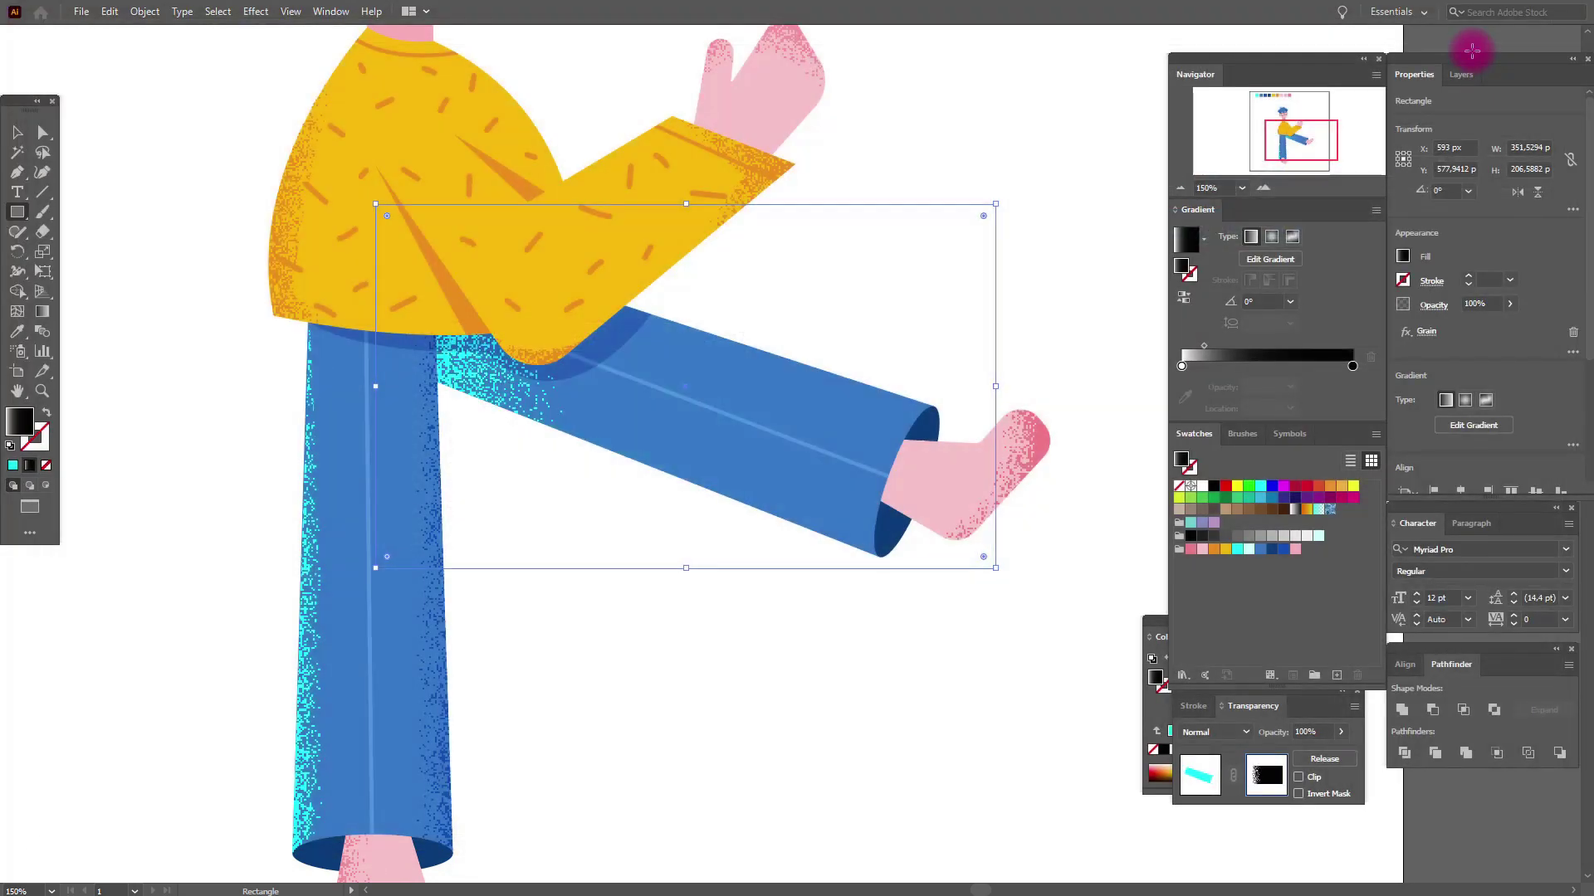
# Angle the mask gradient to about 12.9°, shift it toward the cuff, then return to artwork
pyautogui.click(1183, 298)
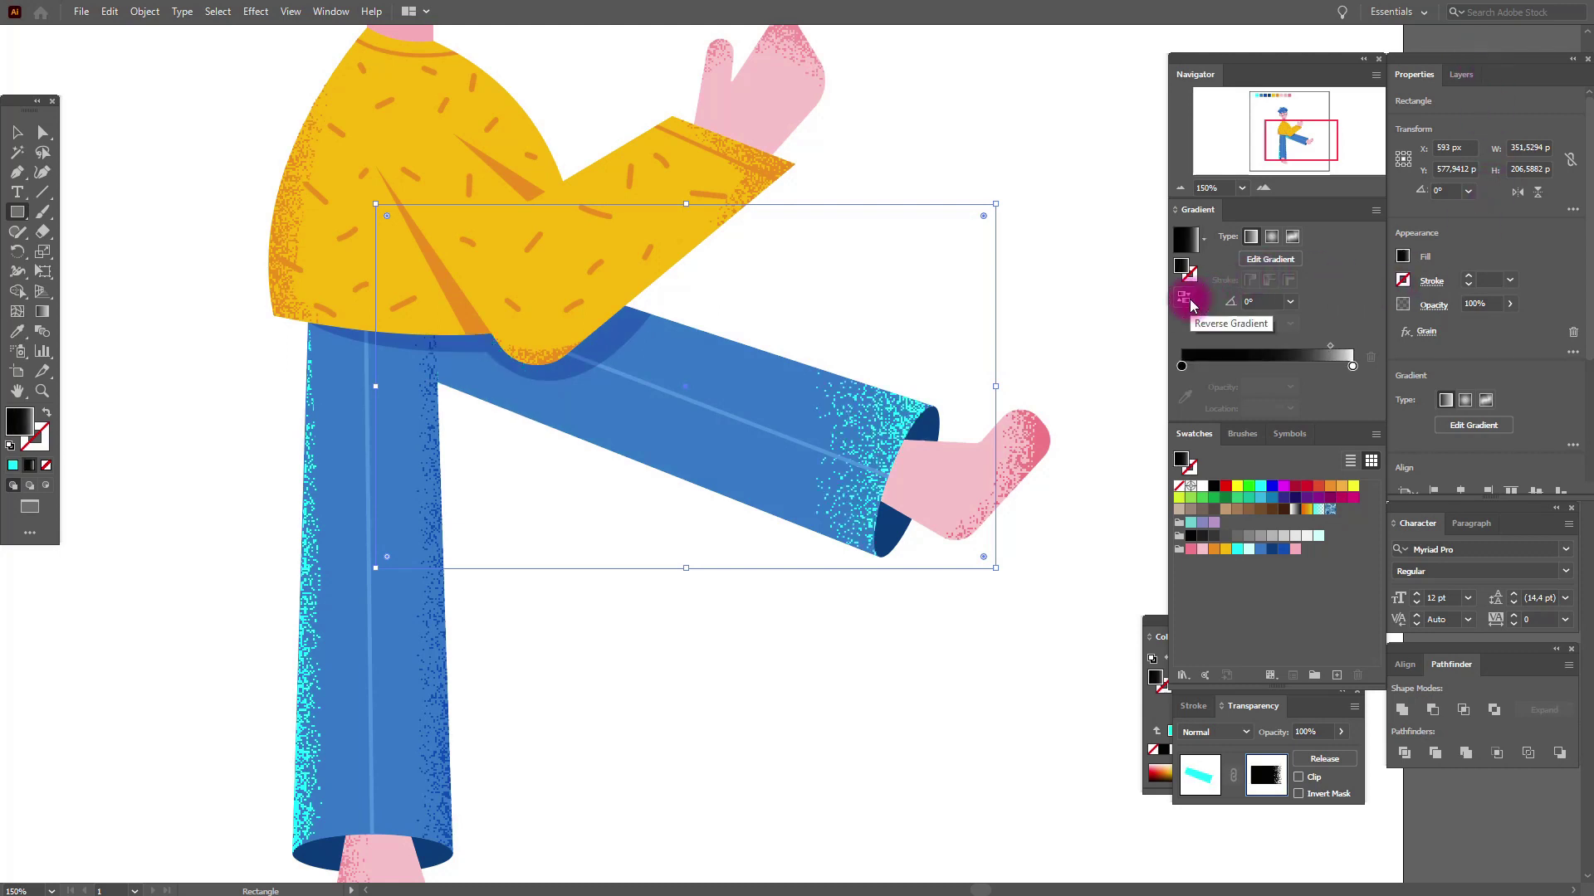
pyautogui.click(42, 311)
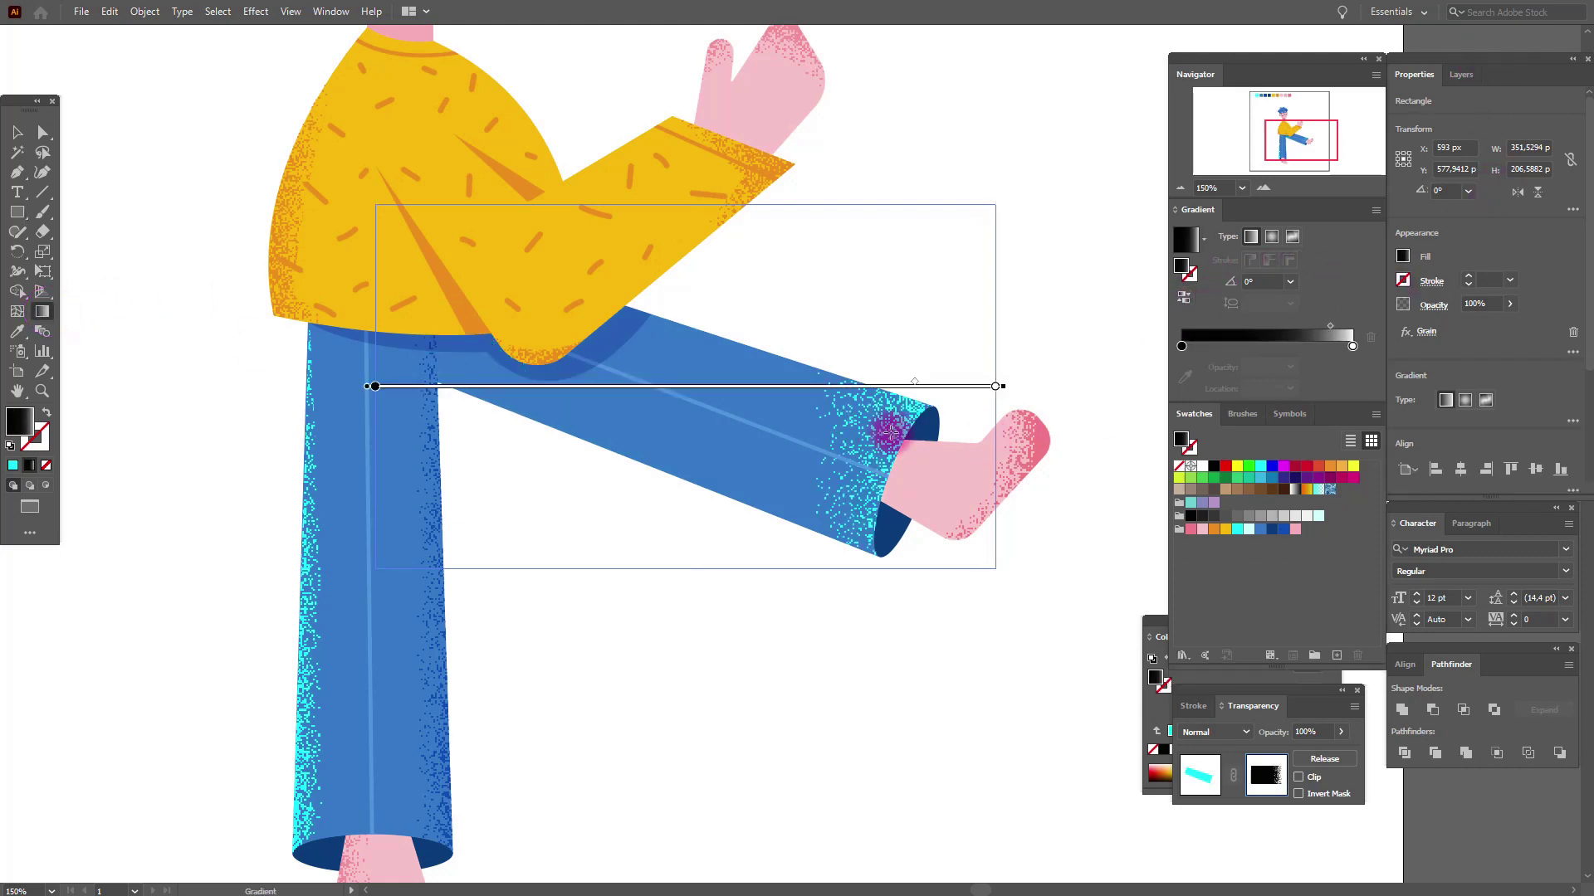
pyautogui.moveTo(1007, 384); pyautogui.dragTo(988, 249)
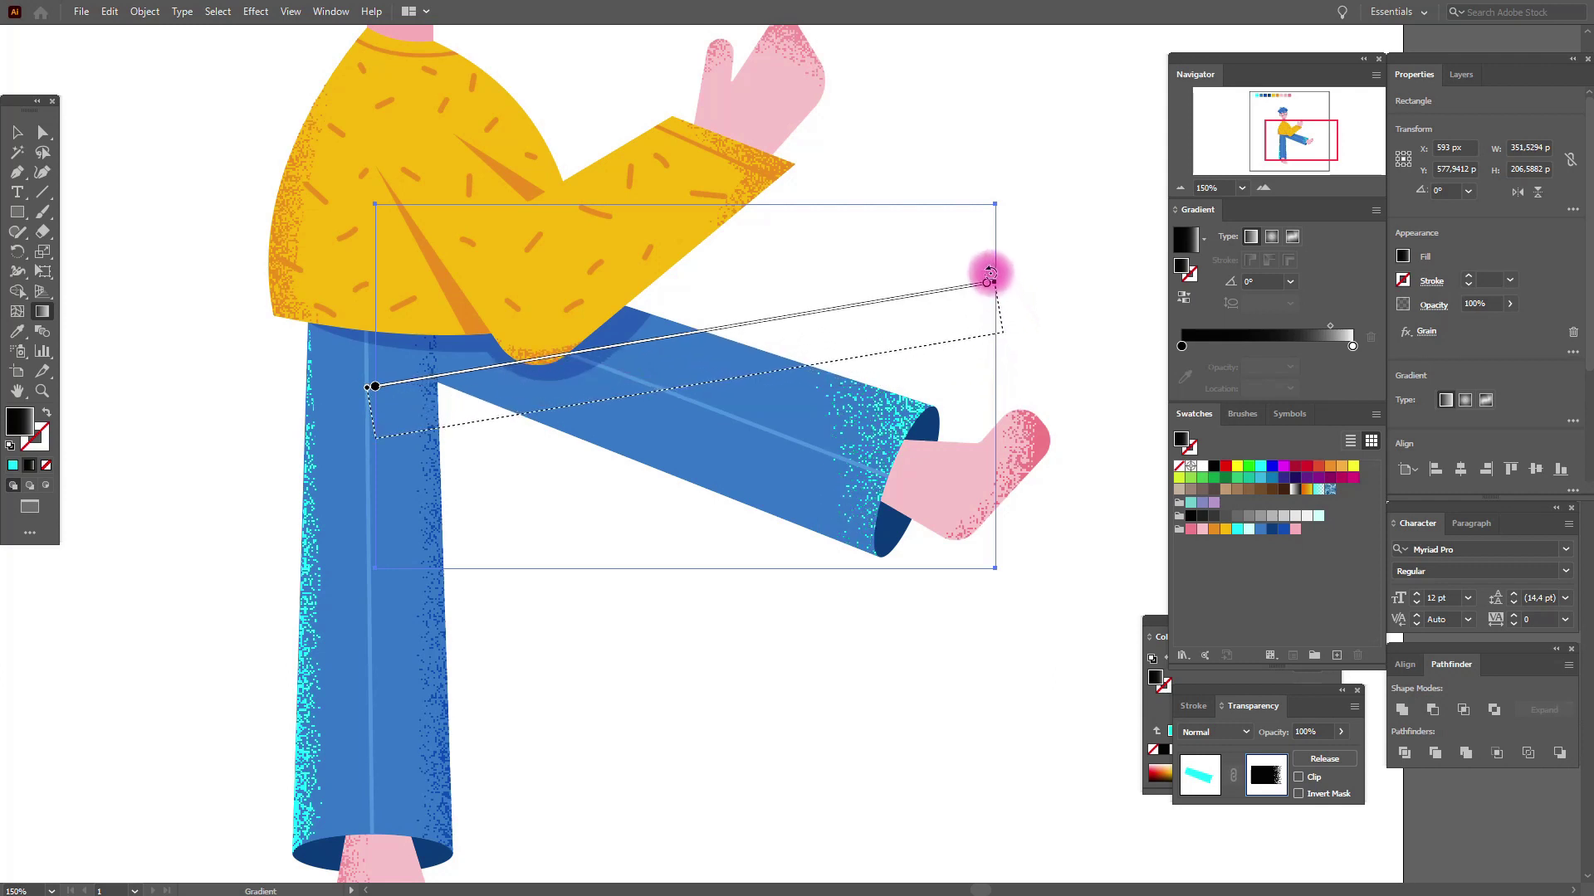
pyautogui.moveTo(863, 346); pyautogui.dragTo(826, 360)
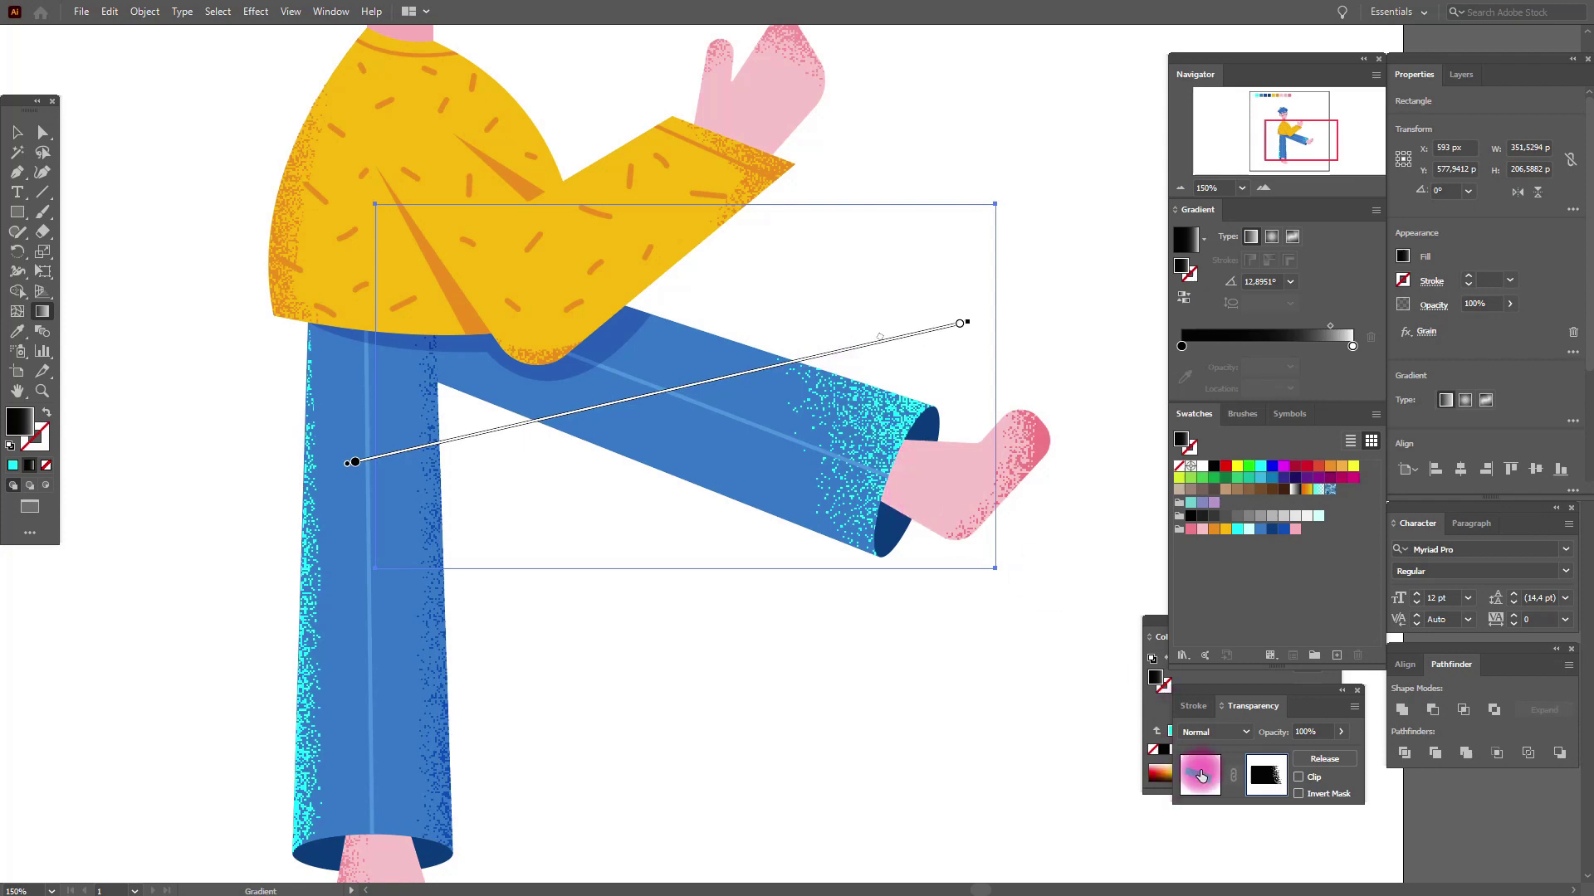
pyautogui.click(1197, 774)
pyautogui.click(18, 133)
pyautogui.click(121, 251)
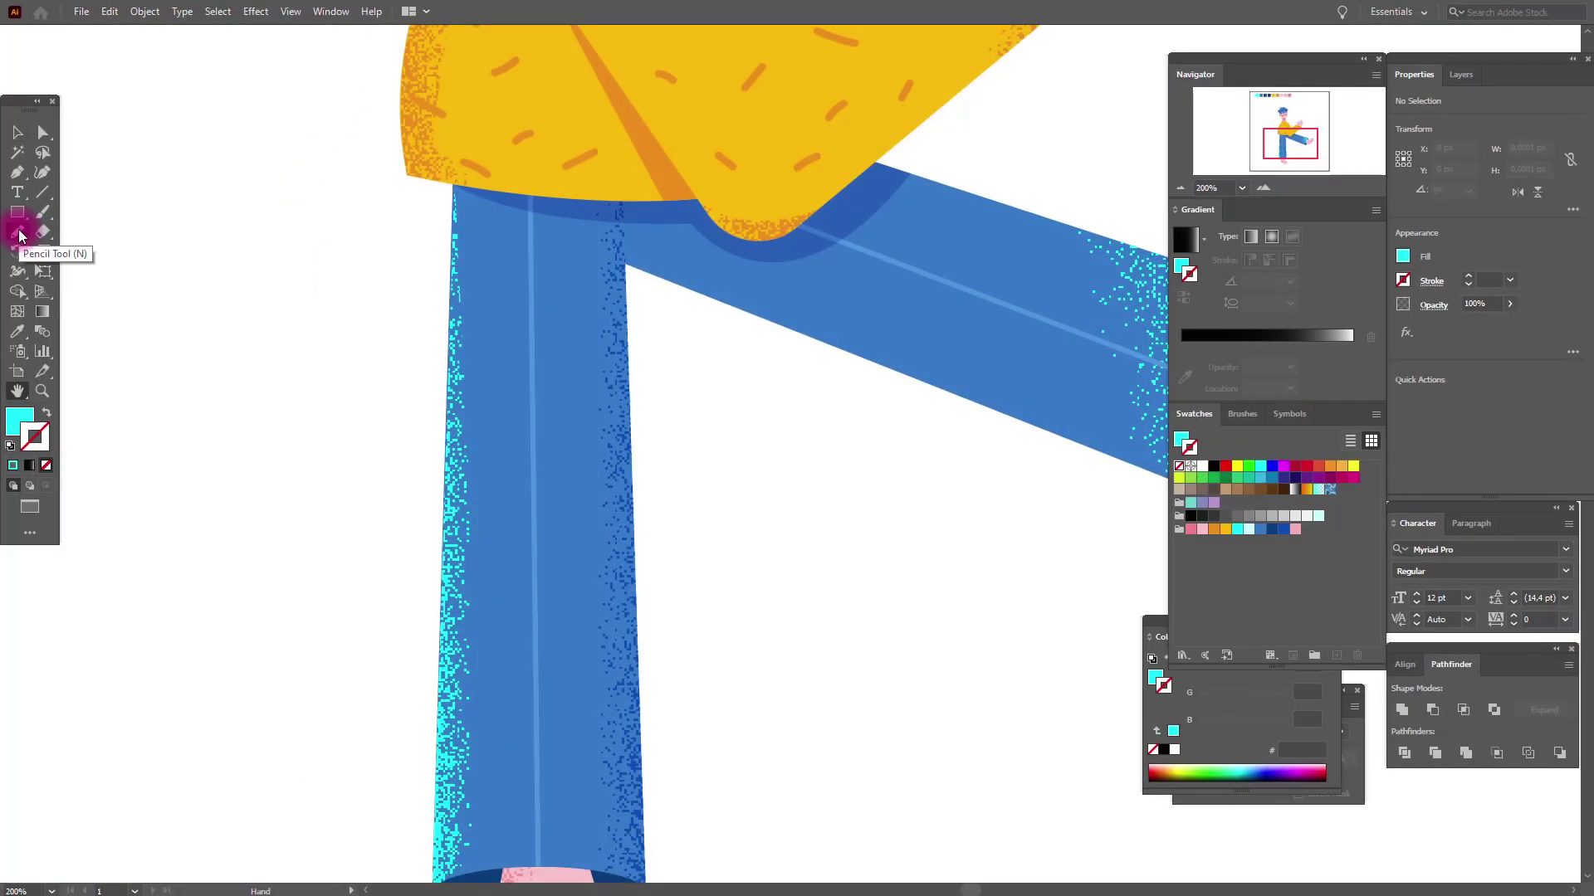
# With a cyan Pencil stroke and no fill, draw a dash and a C shape on the standing leg
pyautogui.click(19, 237)
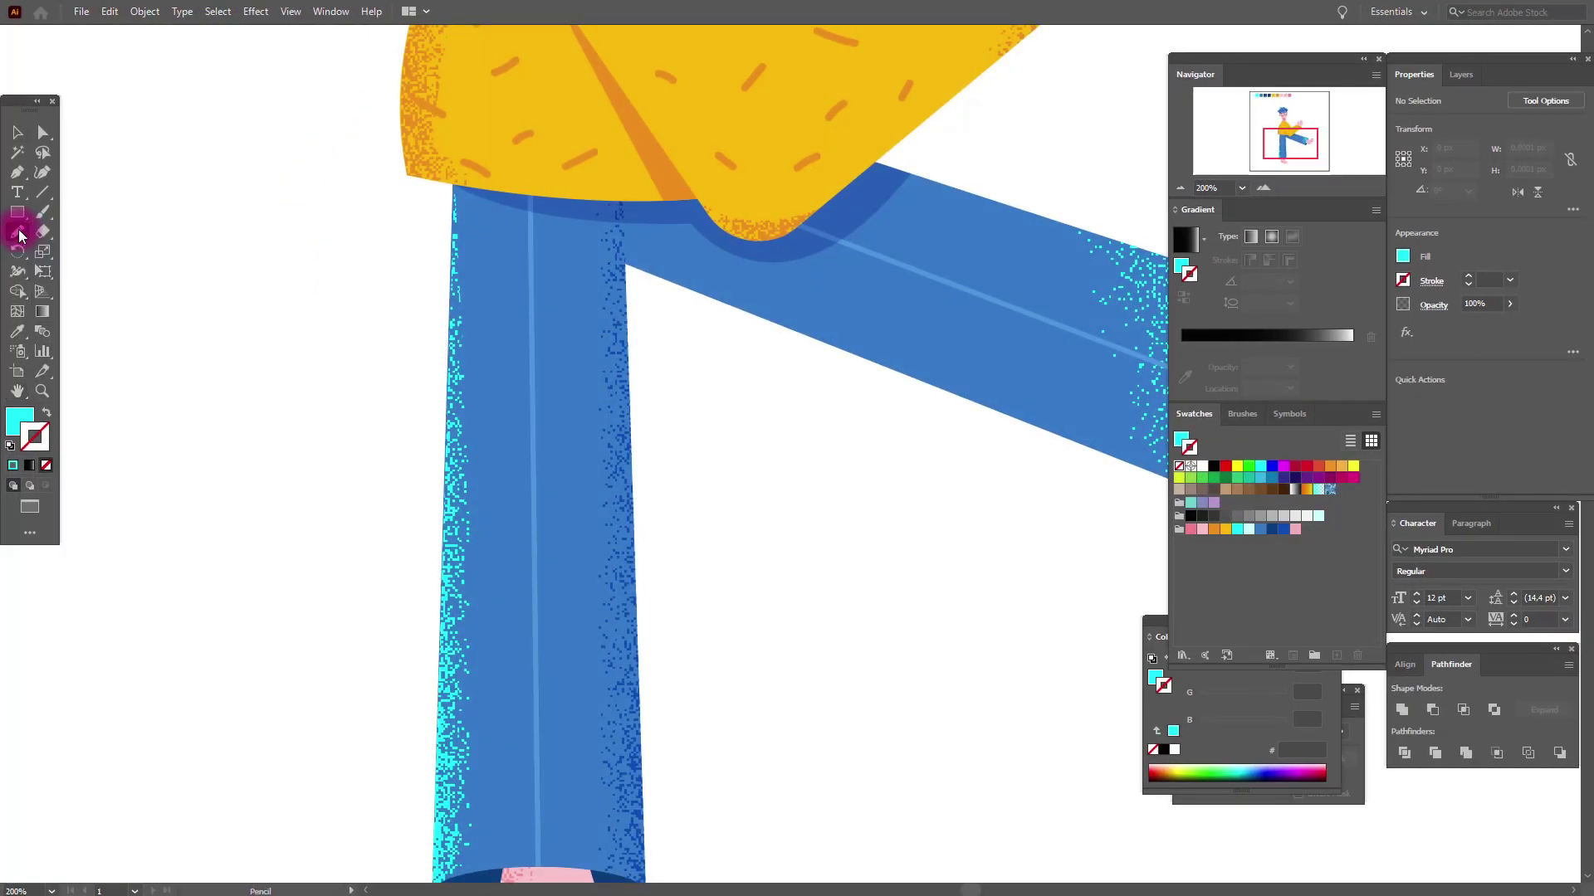
pyautogui.click(47, 412)
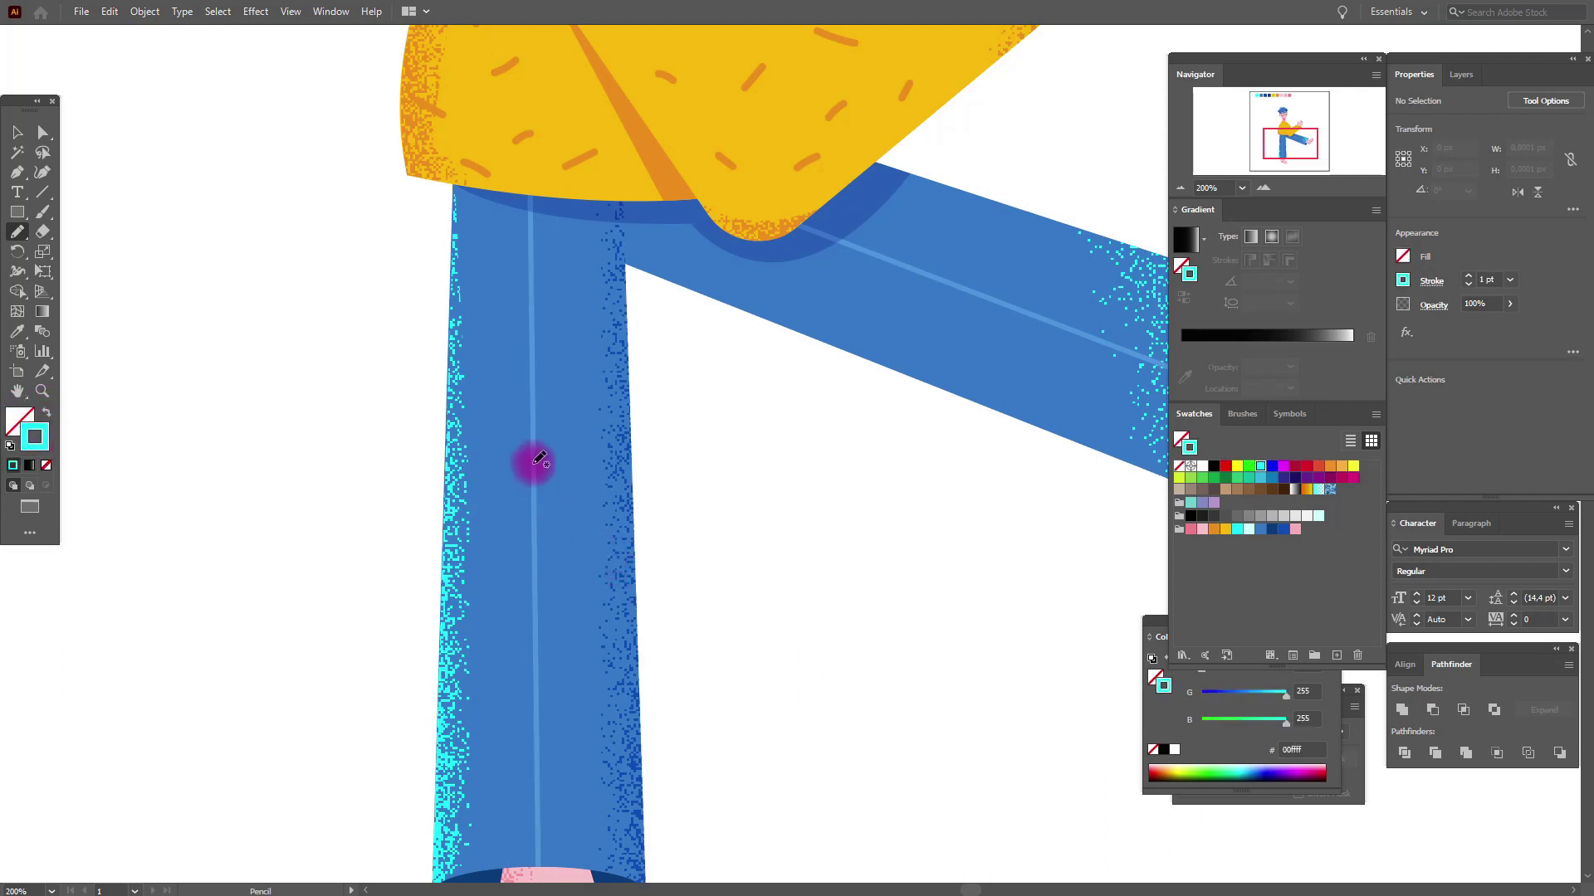
pyautogui.moveTo(490, 304); pyautogui.dragTo(488, 330)
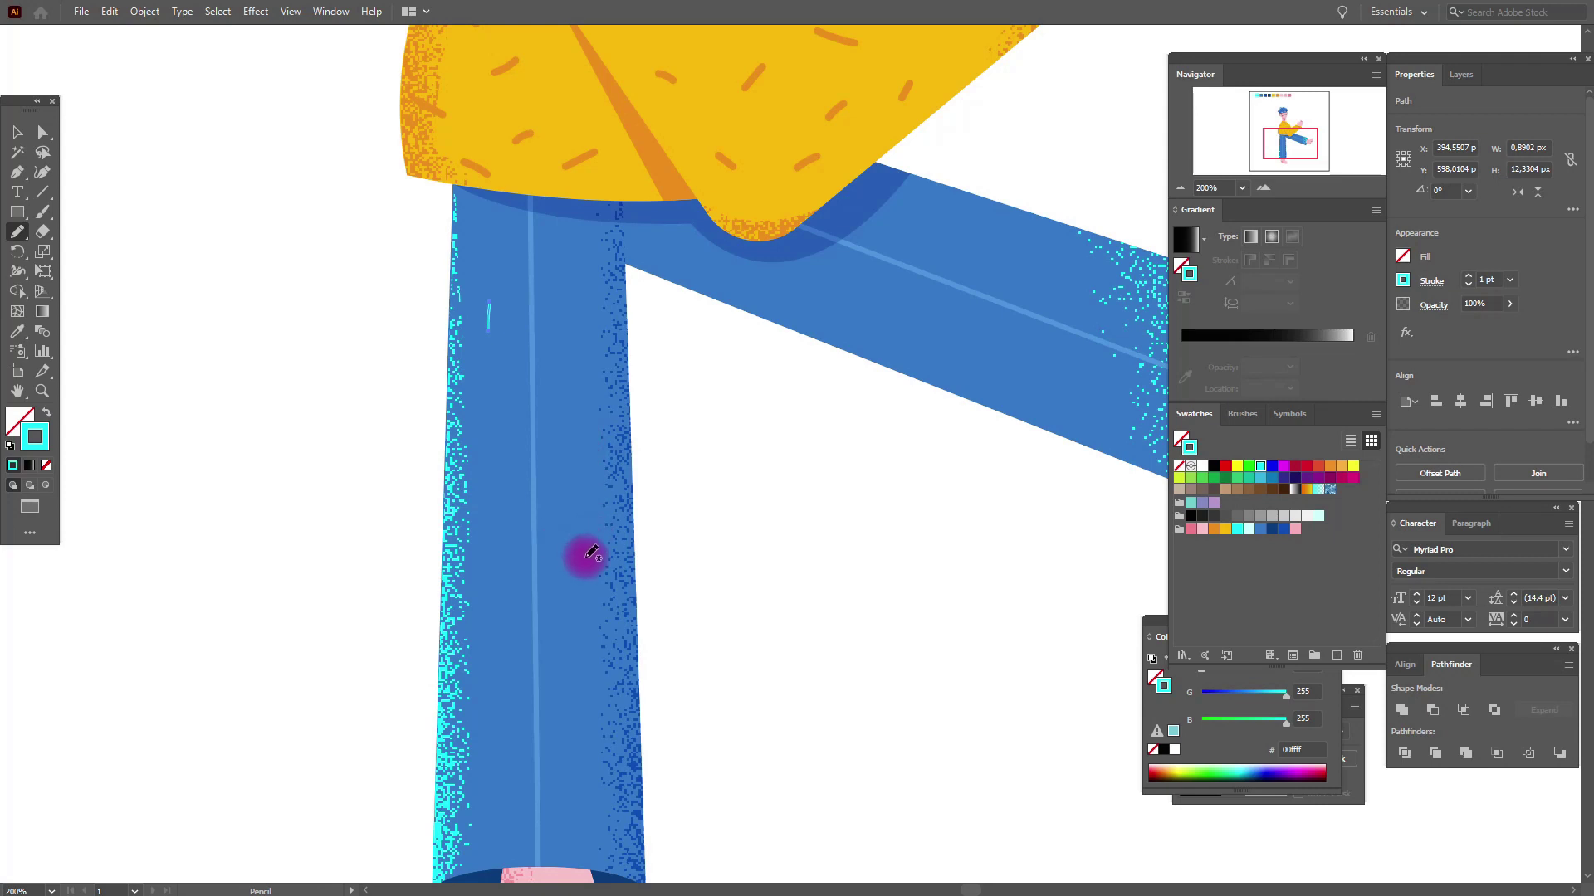
pyautogui.moveTo(602, 591); pyautogui.dragTo(583, 625)
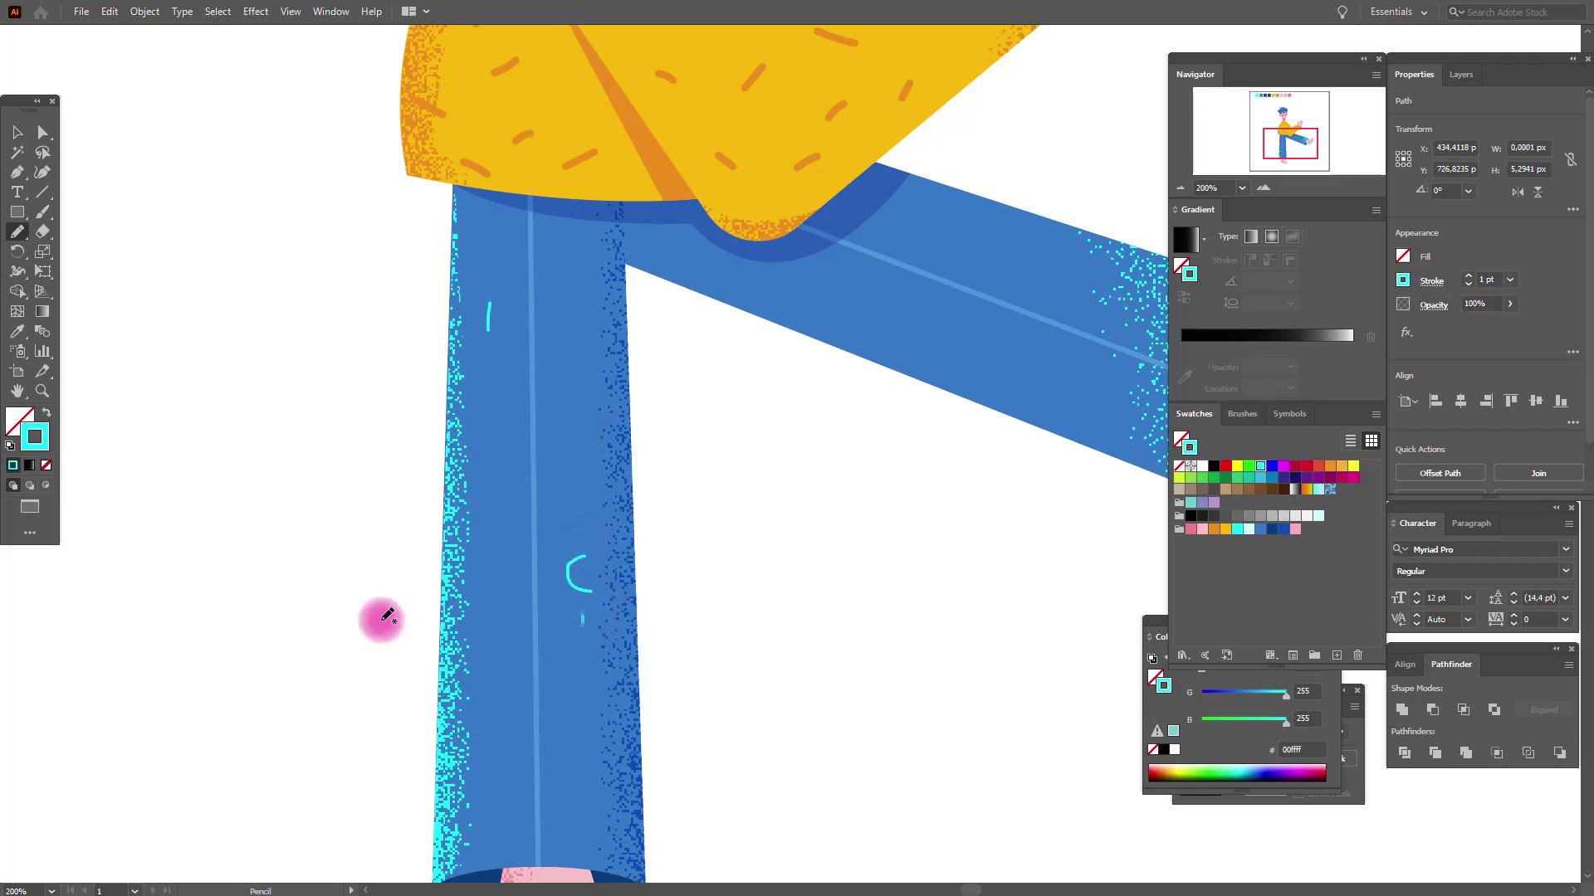
pyautogui.click(17, 133)
pyautogui.click(583, 592)
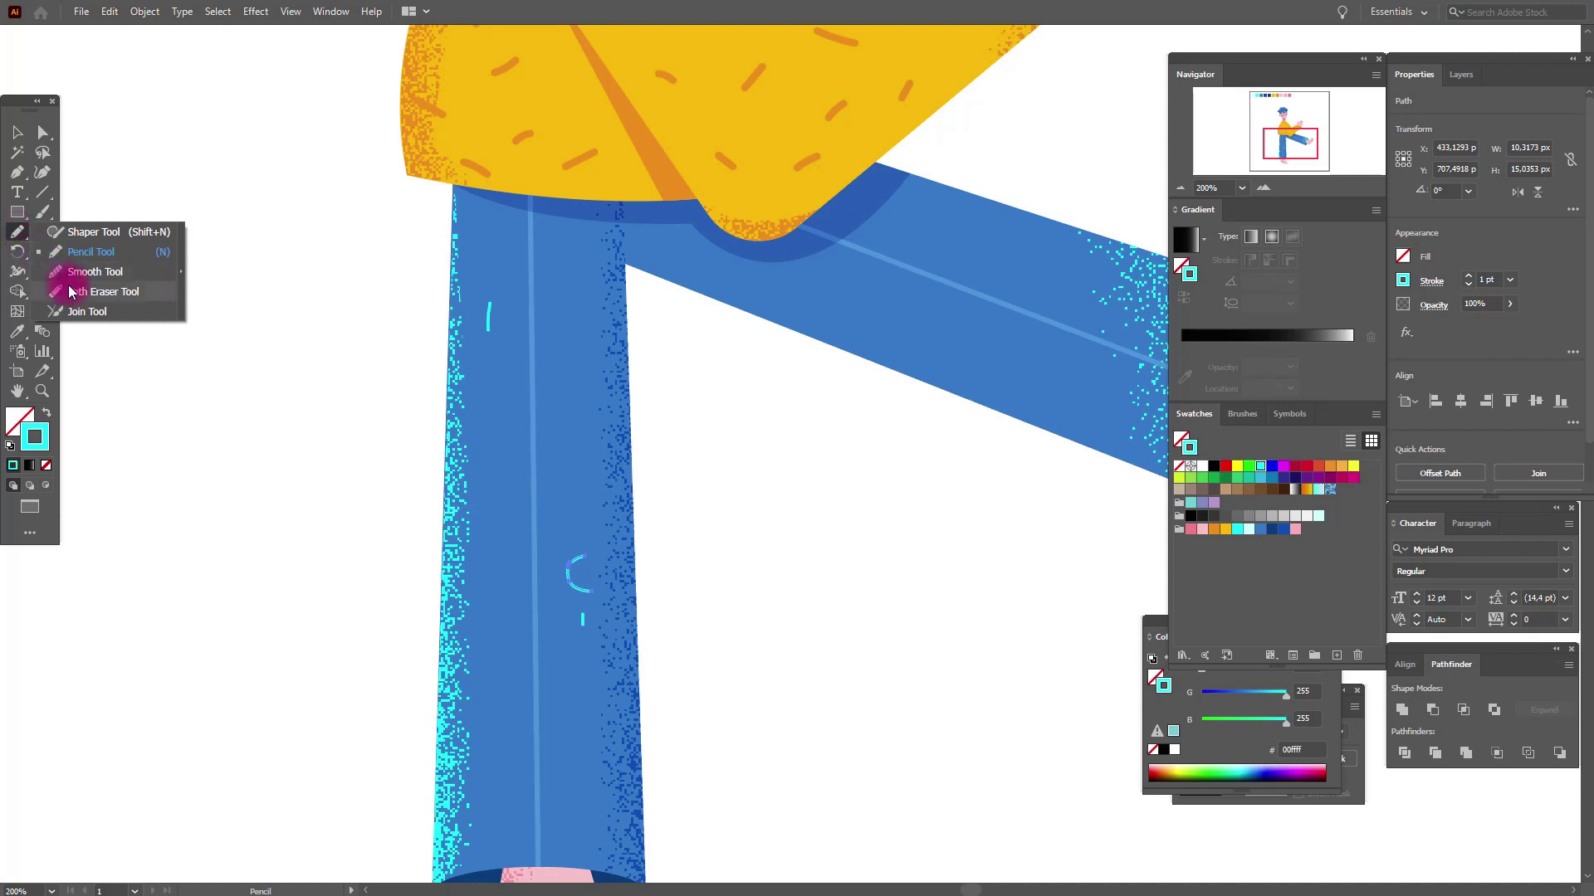
pyautogui.moveTo(18, 234); pyautogui.dragTo(67, 249)
pyautogui.moveTo(581, 556); pyautogui.dragTo(590, 591)
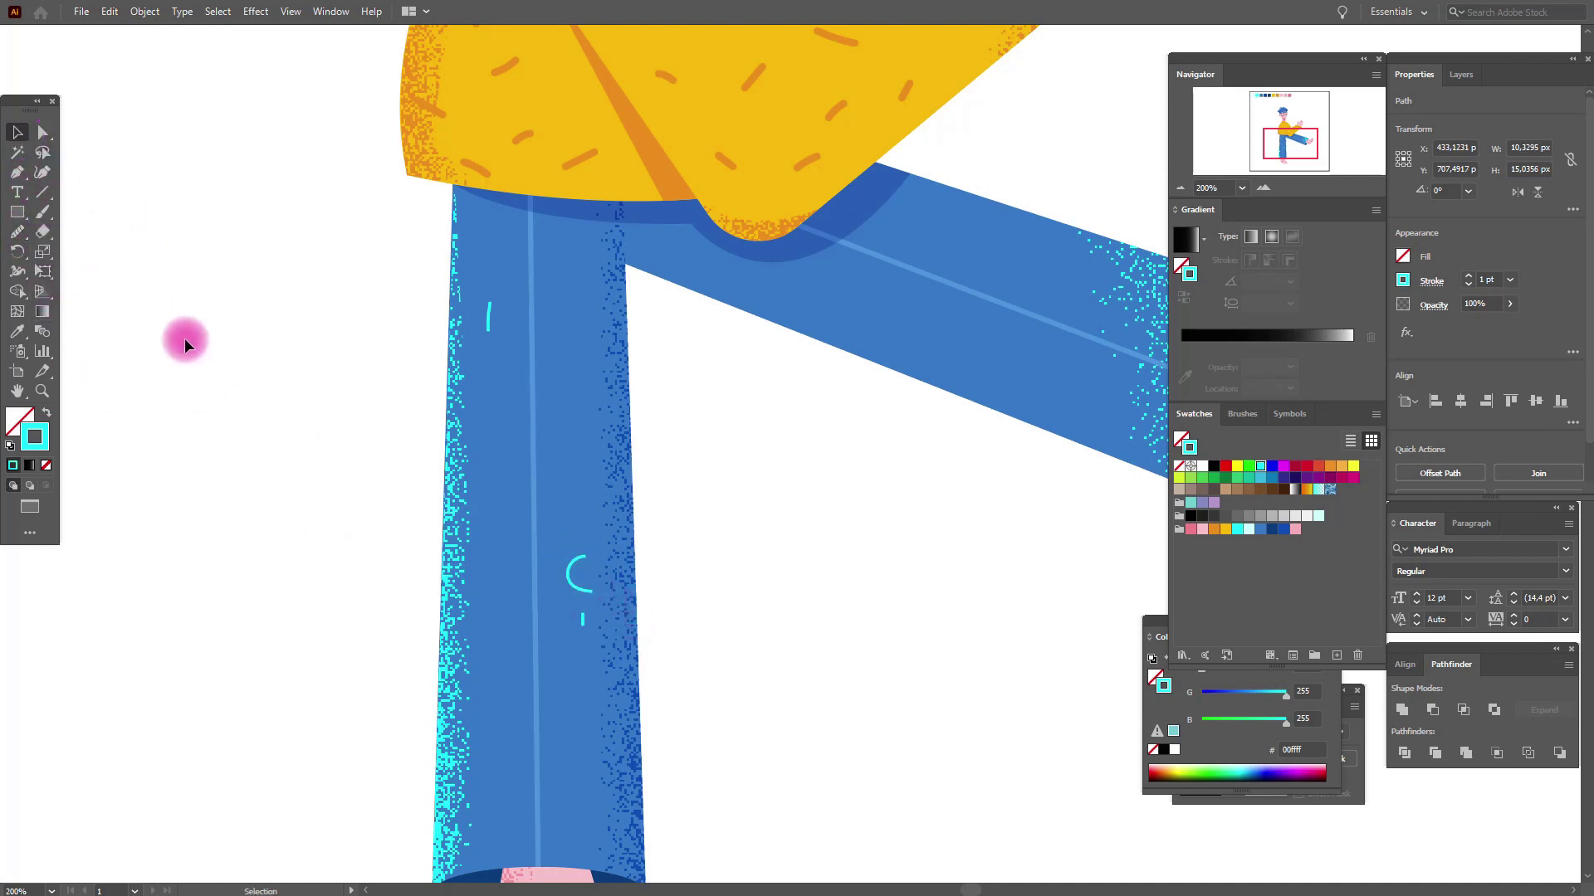
pyautogui.click(138, 473)
# Draw a wavy cyan line on the raised leg and zoom out to the whole artboard
pyautogui.click(17, 391)
pyautogui.moveTo(754, 455)
pyautogui.mouseDown()
pyautogui.moveTo(466, 465)
pyautogui.moveTo(310, 431)
pyautogui.mouseUp()
pyautogui.moveTo(21, 244); pyautogui.dragTo(81, 260)
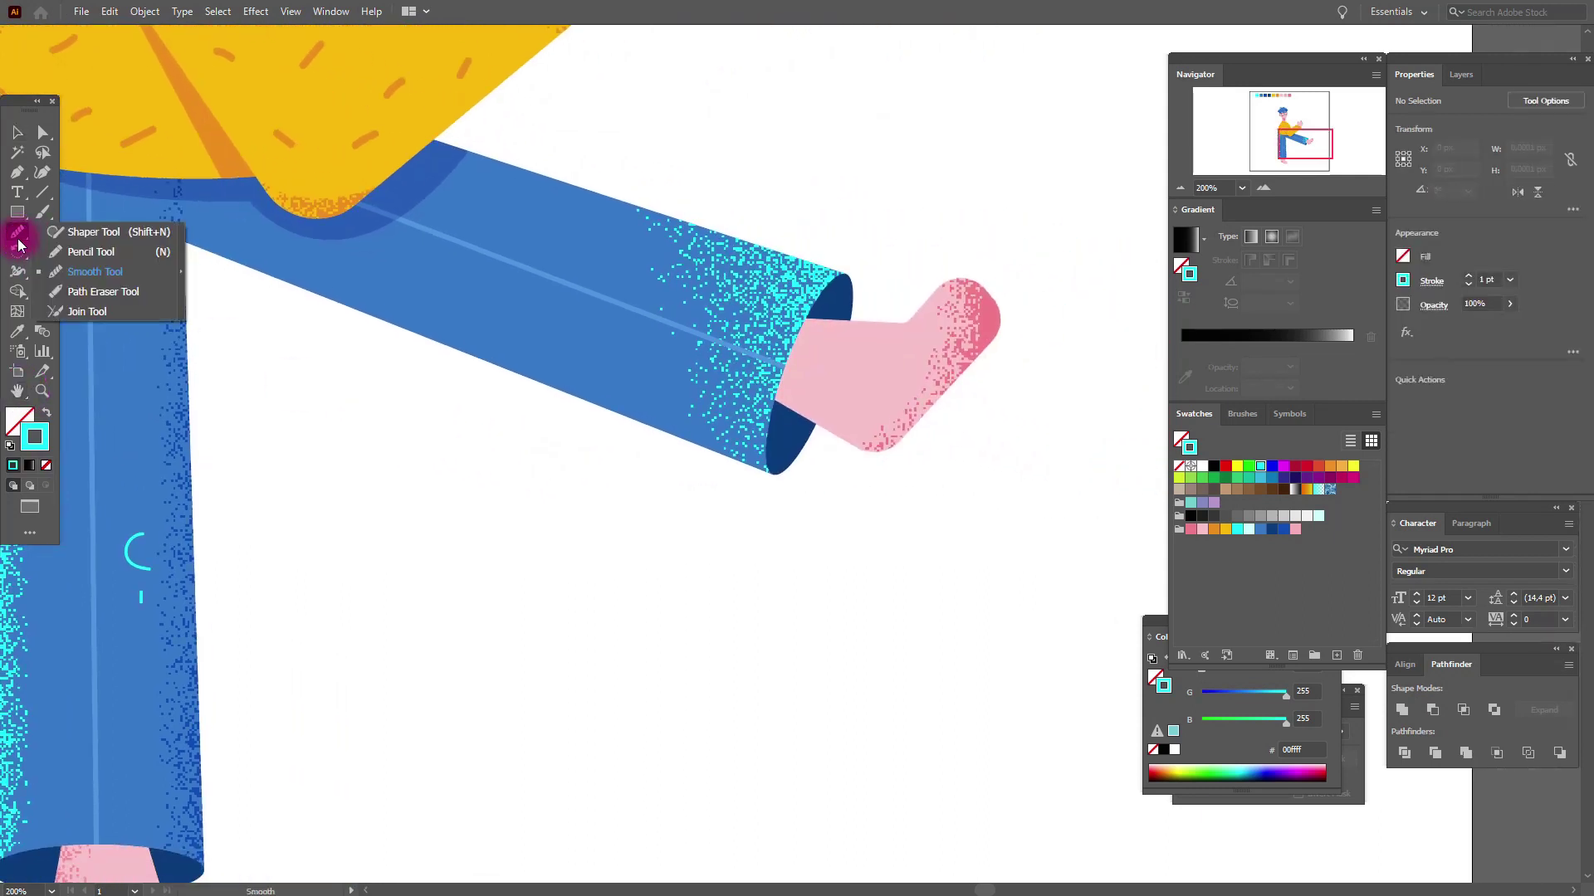
pyautogui.click(81, 260)
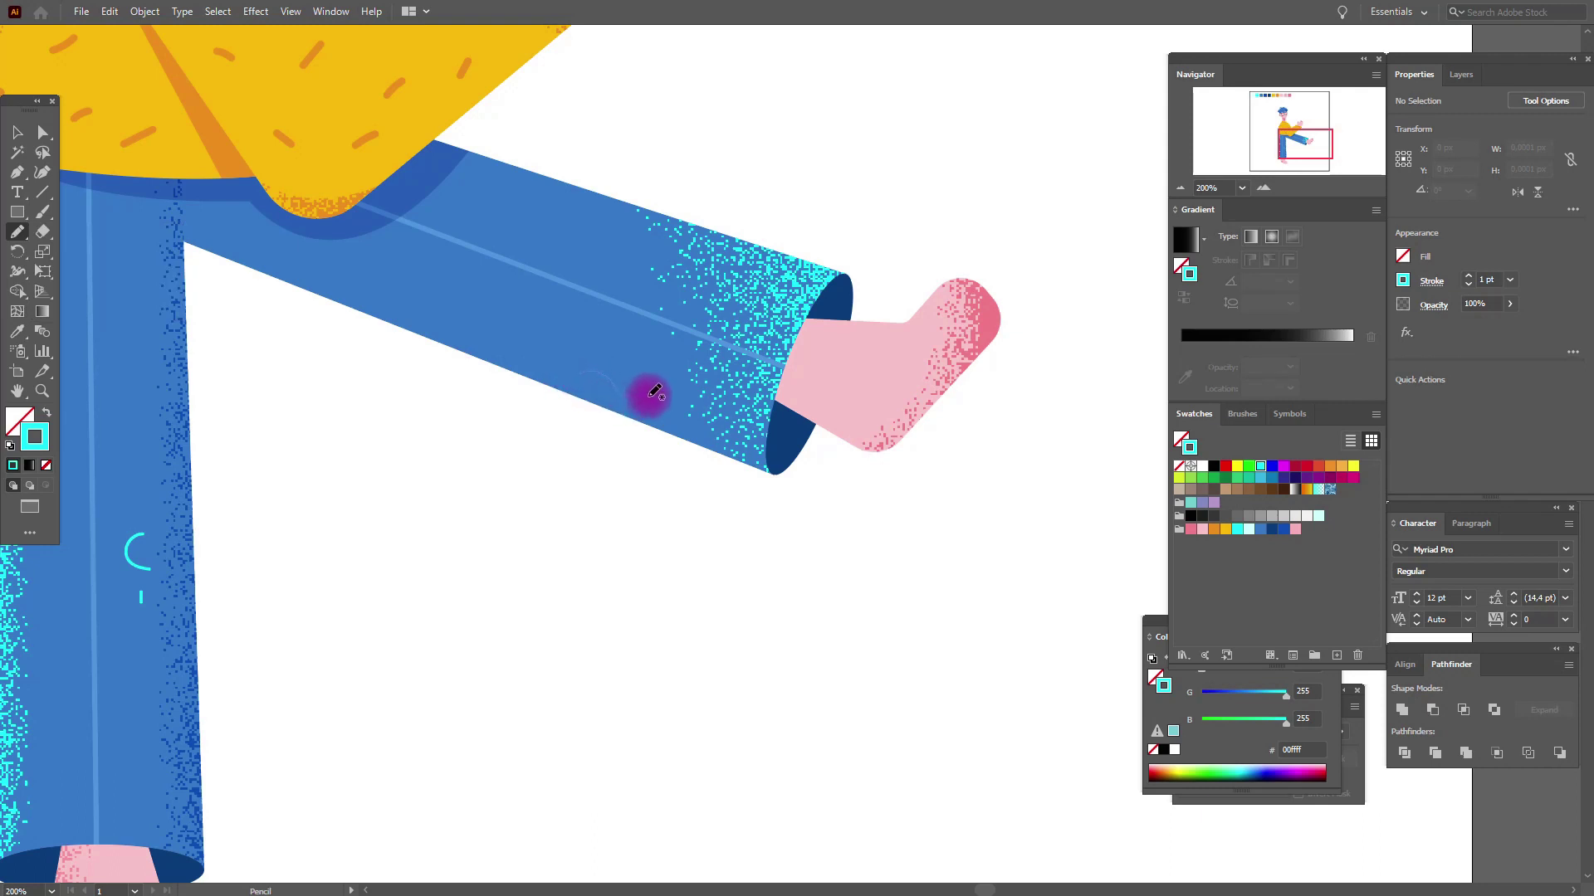
pyautogui.moveTo(649, 397); pyautogui.dragTo(646, 396)
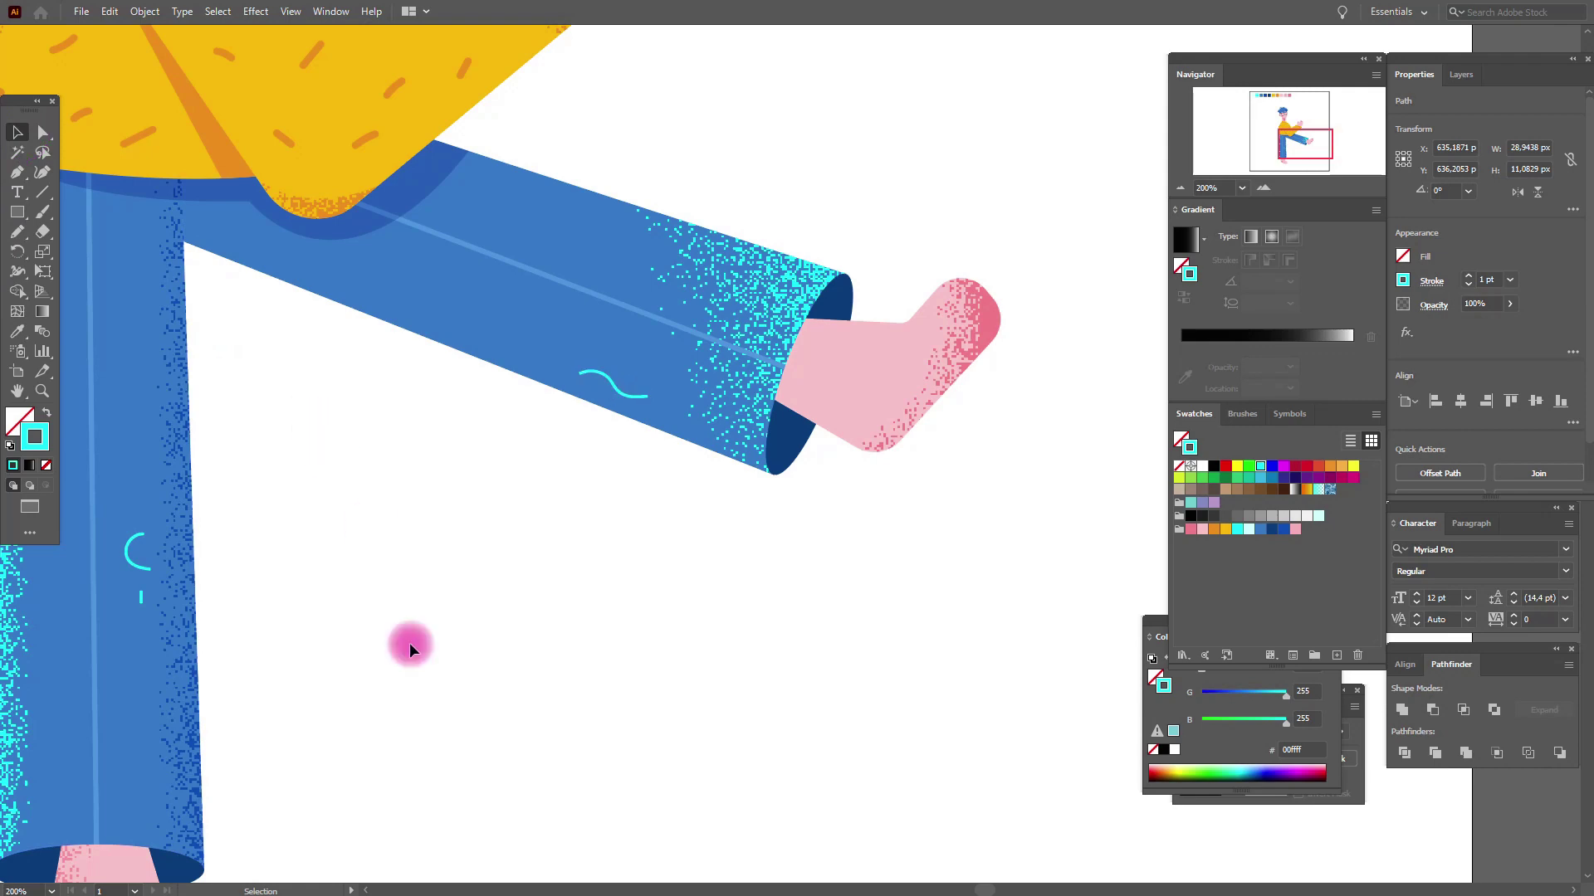
pyautogui.click(370, 523)
pyautogui.hotkey('ctrl', '0')
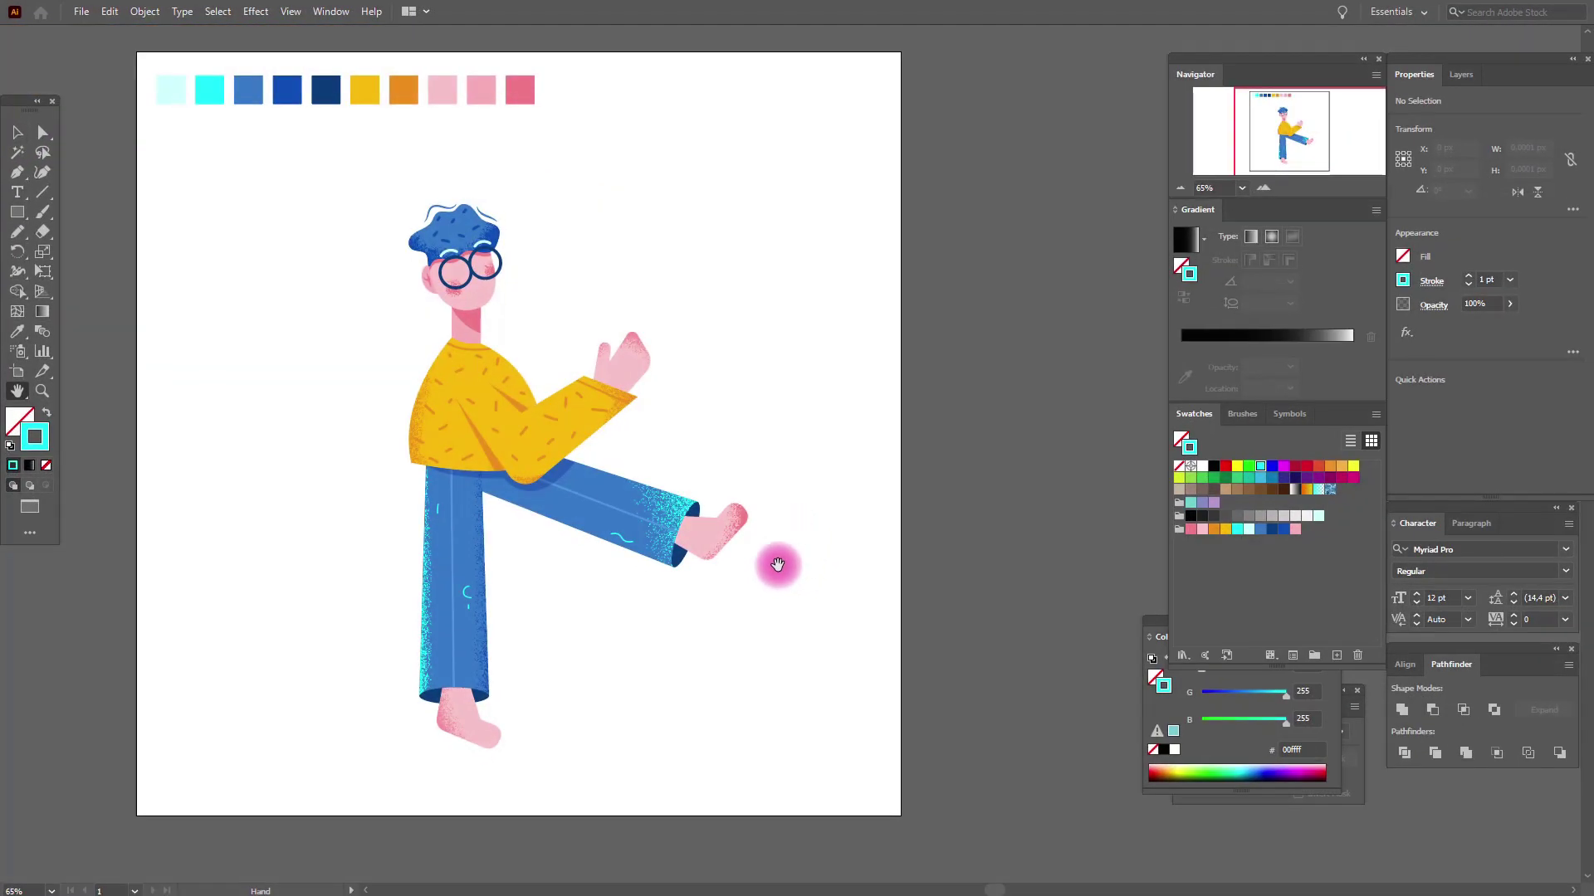
# Open the VisiBone2 swatch library and pick the pale yellow #ffffcc colour
pyautogui.click(1320, 442)
pyautogui.click(1376, 415)
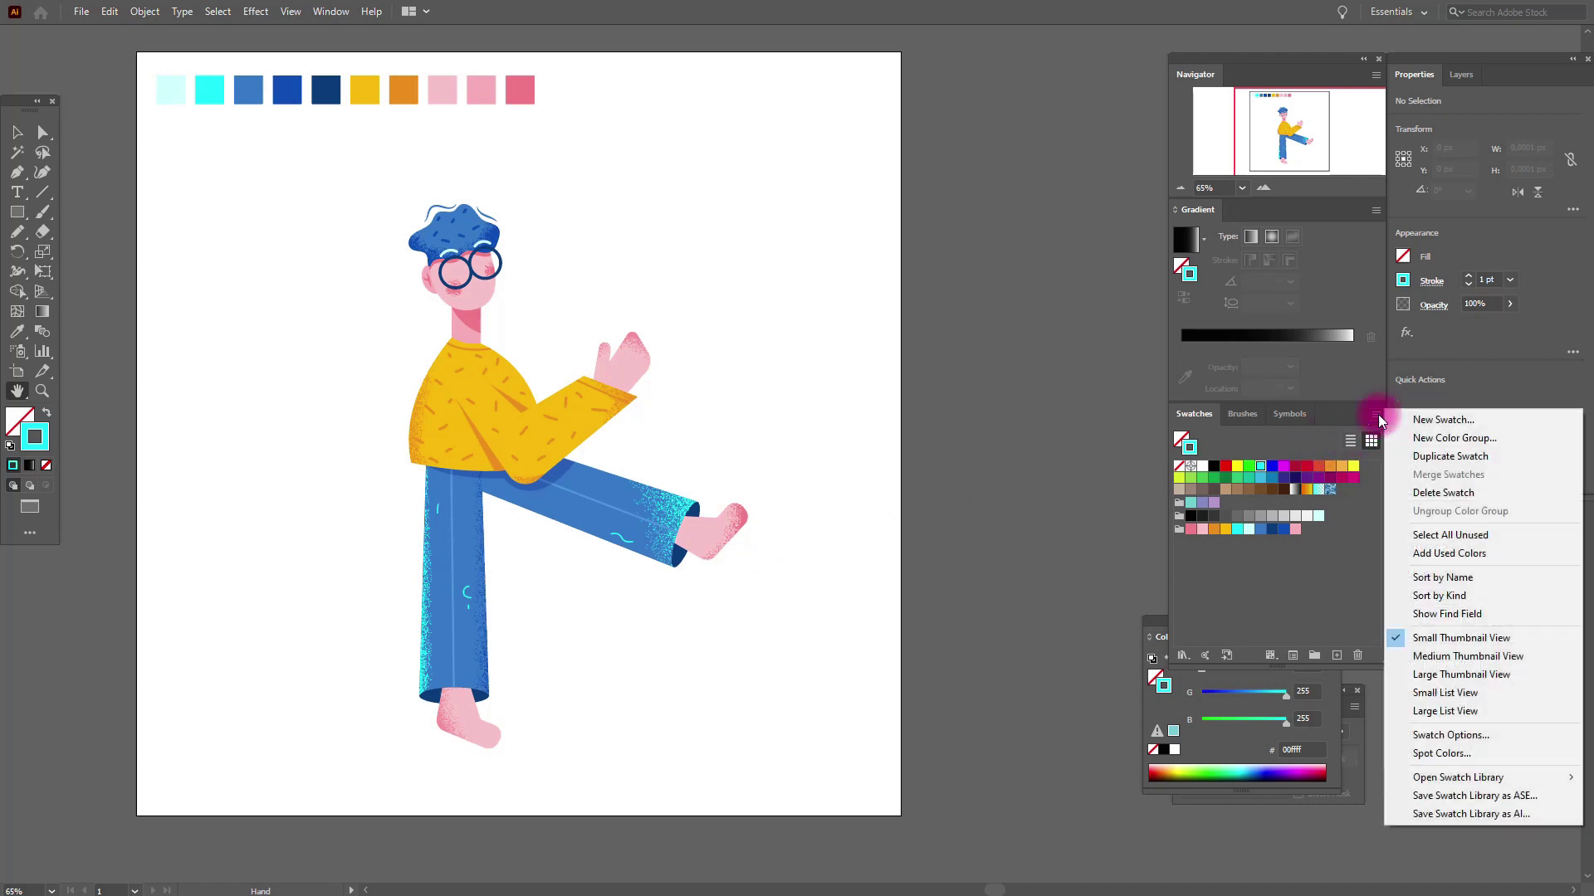
pyautogui.click(1506, 778)
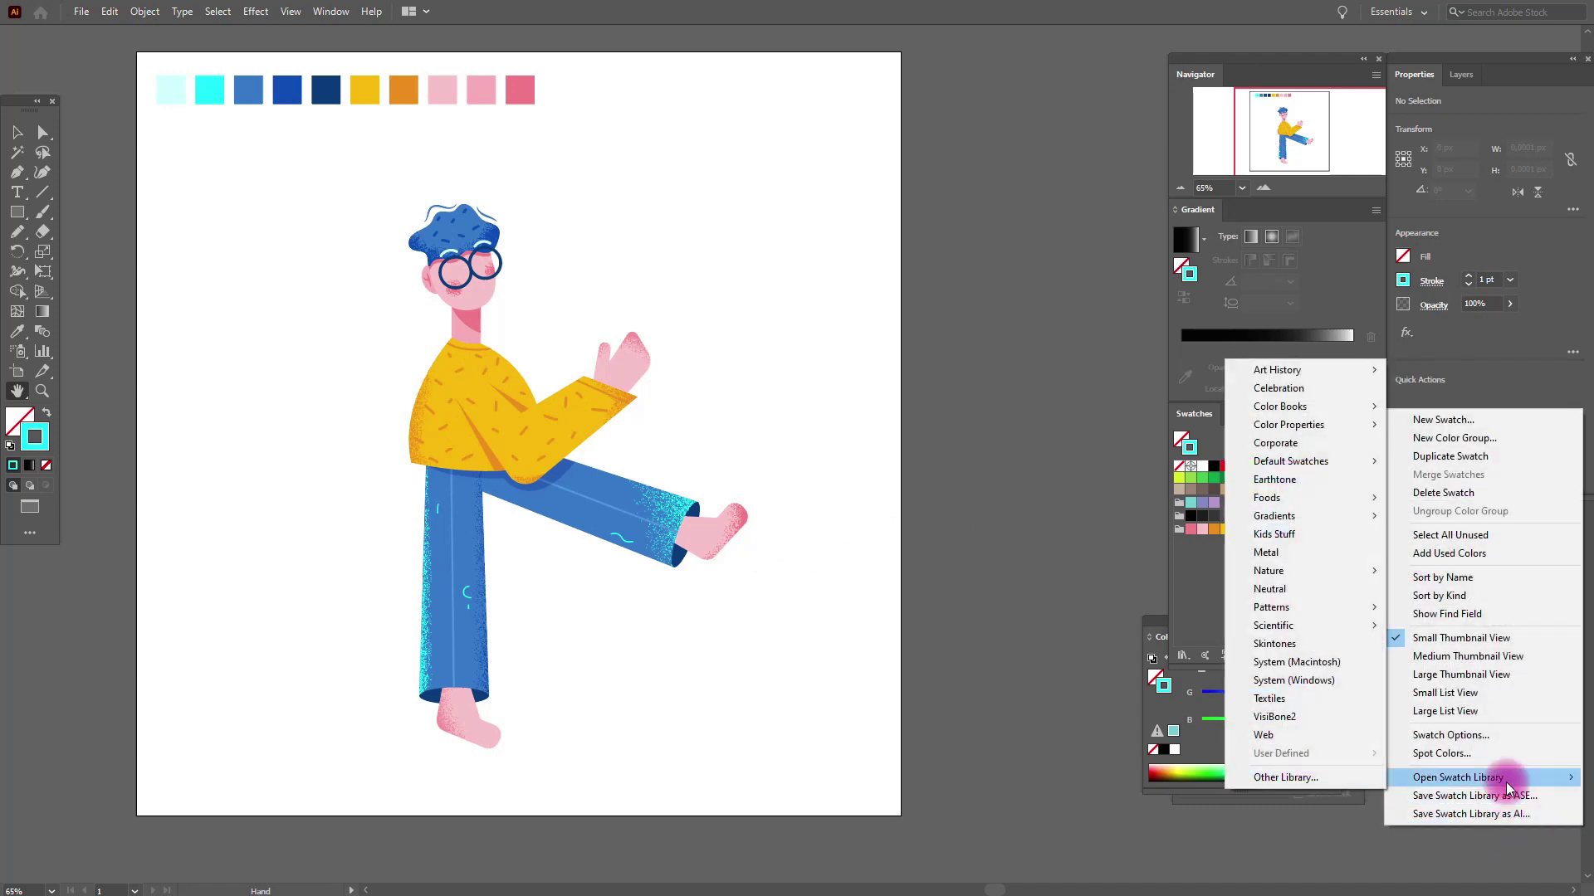
pyautogui.click(1311, 718)
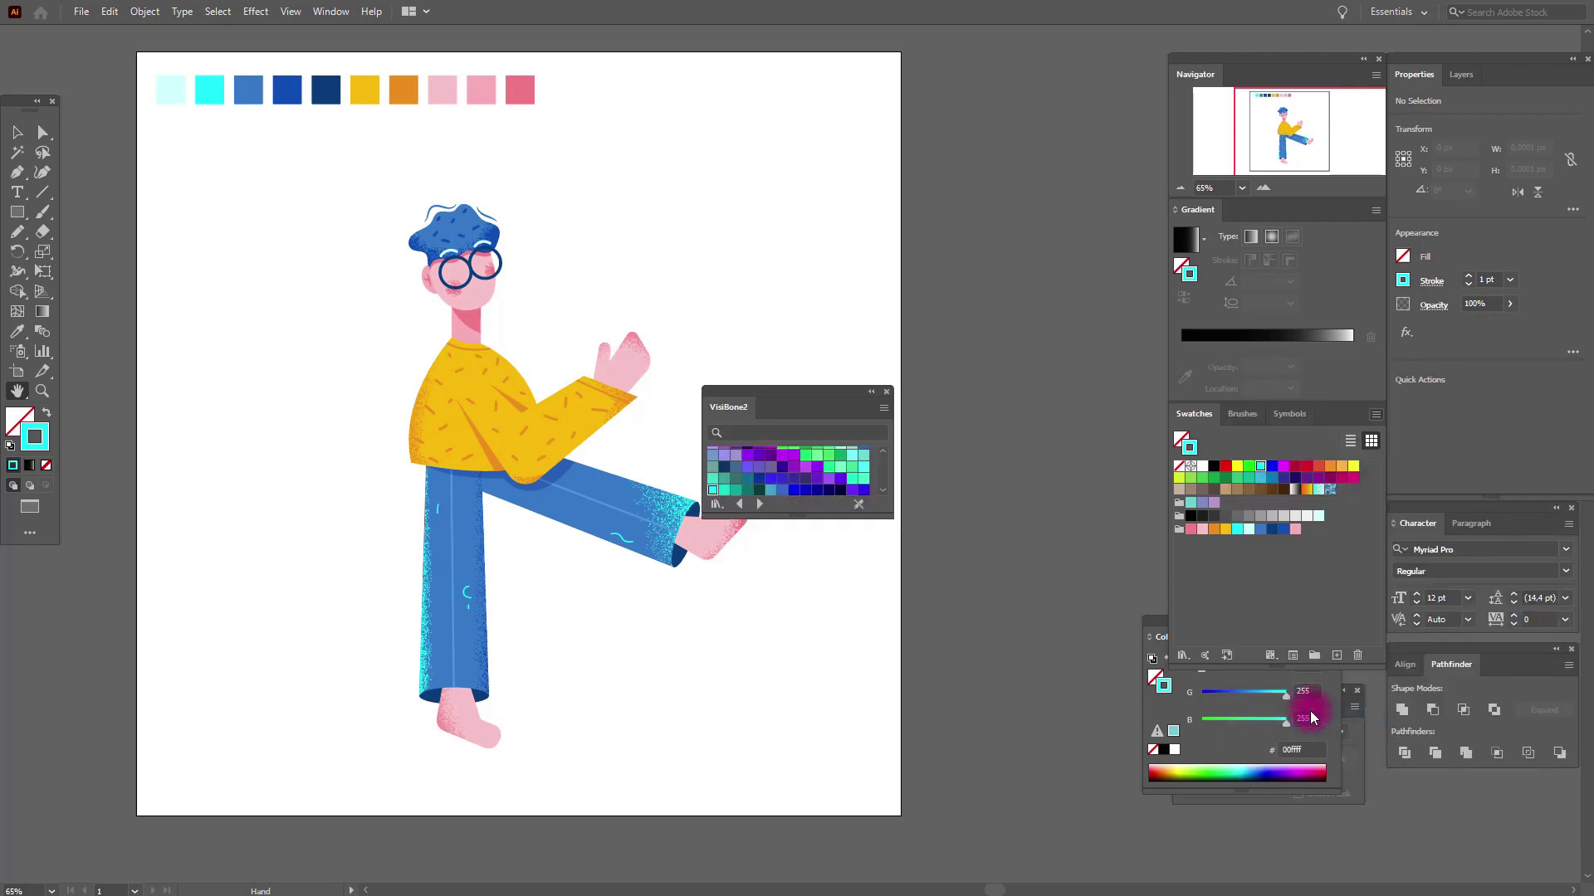
pyautogui.moveTo(988, 310); pyautogui.dragTo(1050, 268)
pyautogui.moveTo(1122, 394); pyautogui.dragTo(1148, 541)
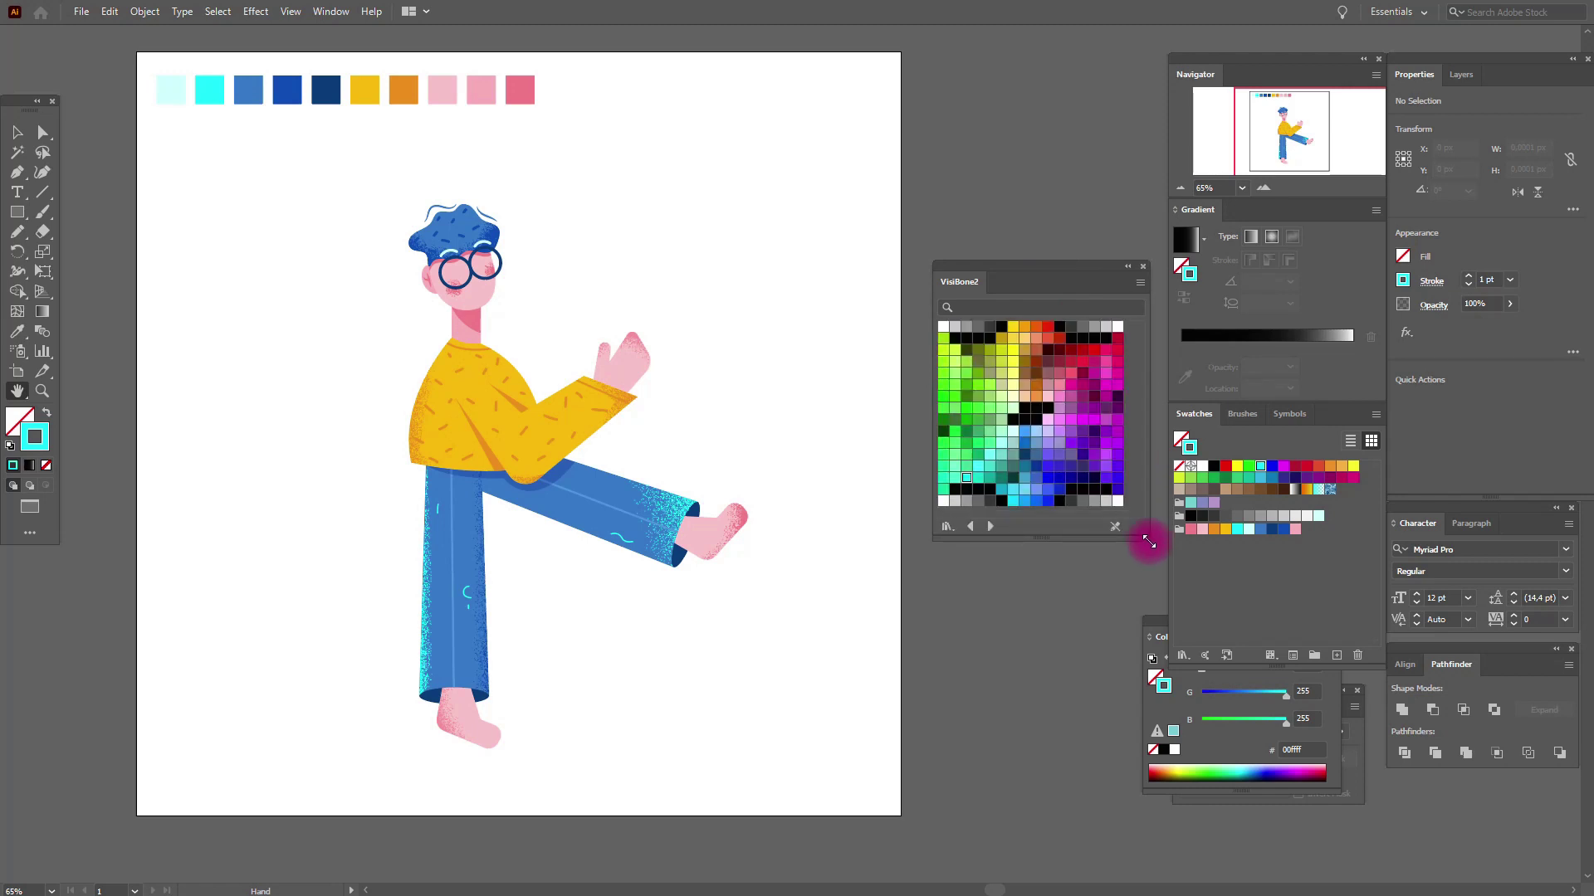
pyautogui.click(1013, 396)
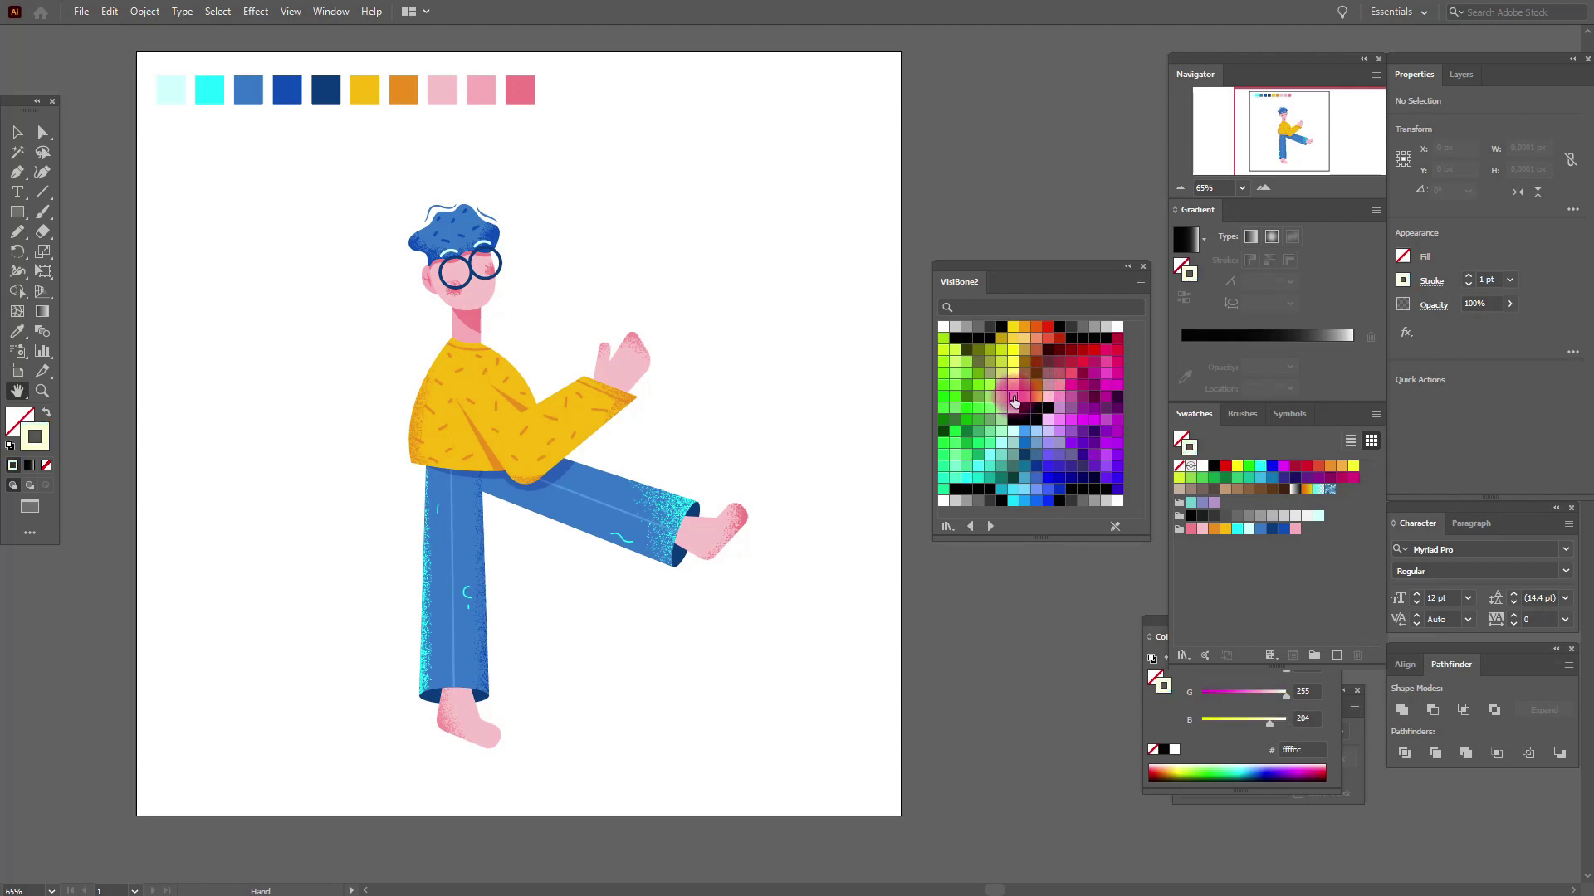
# Draw a large pale yellow square over the artboard and send it to the back
pyautogui.click(47, 412)
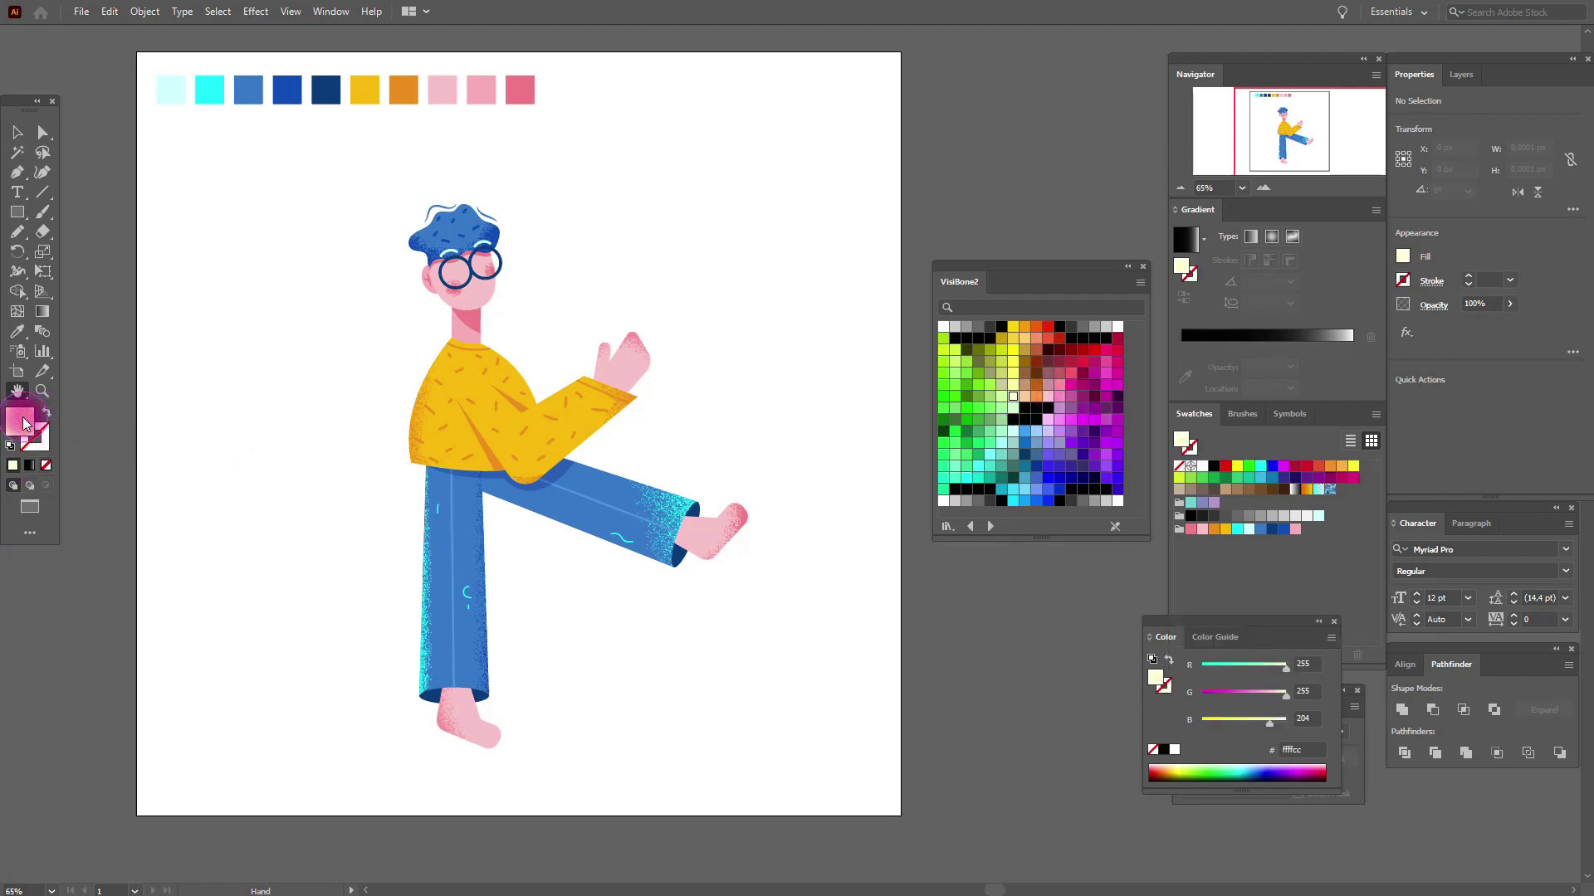
pyautogui.click(17, 213)
pyautogui.moveTo(211, 176)
pyautogui.mouseDown()
pyautogui.moveTo(711, 702)
pyautogui.moveTo(827, 790)
pyautogui.mouseUp()
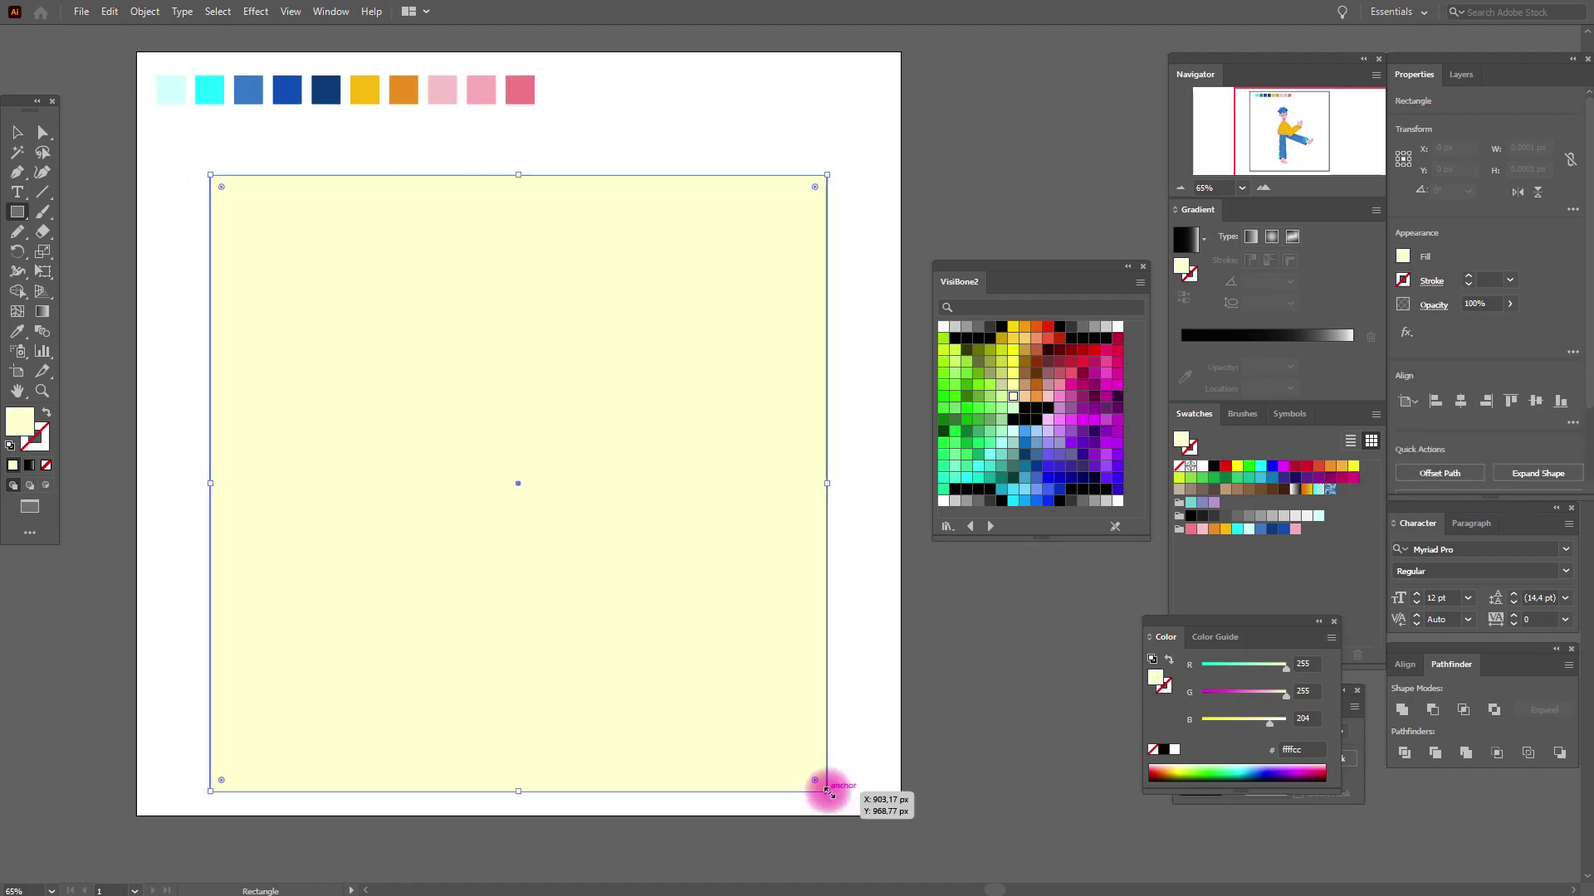
pyautogui.click(17, 132)
pyautogui.rightClick(492, 311)
pyautogui.moveTo(538, 588)
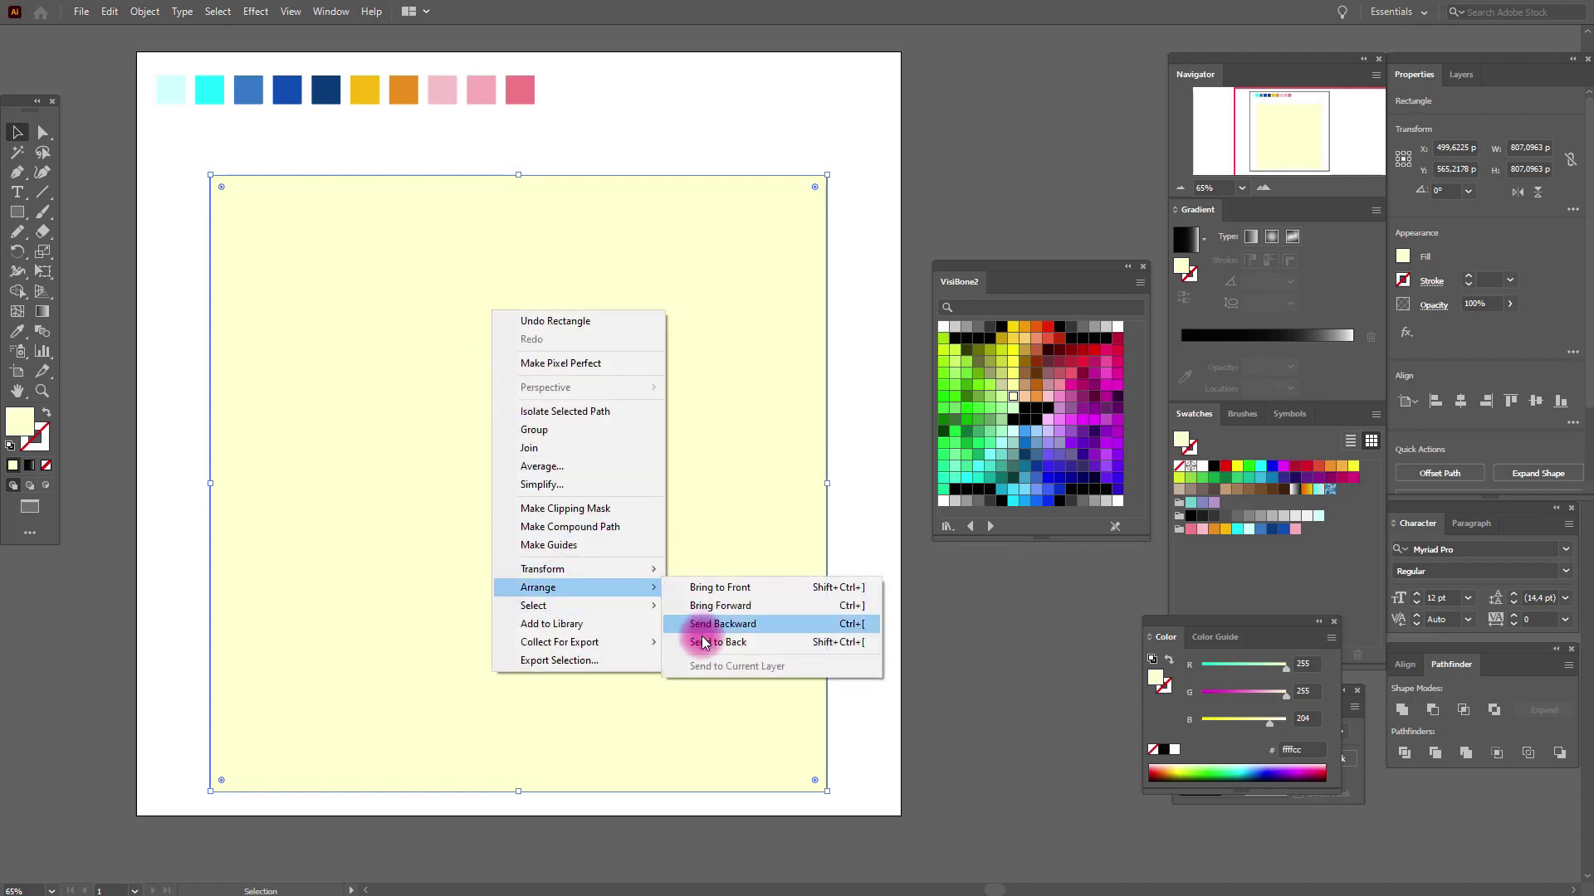
pyautogui.click(715, 642)
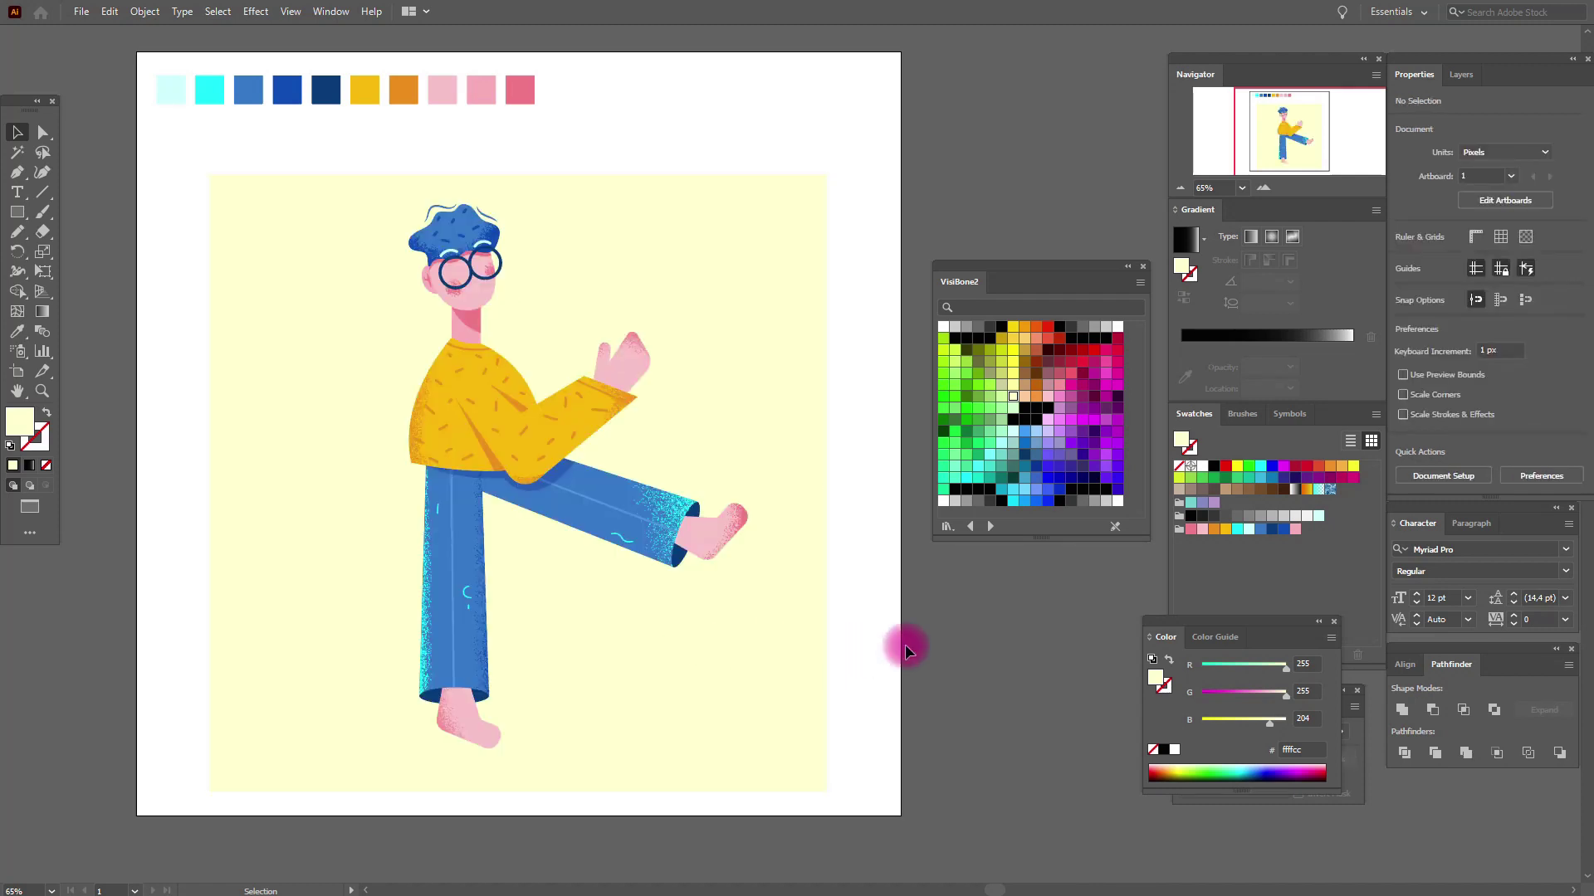
pyautogui.click(768, 510)
# Draw a thin peach #ffcc99 ground bar just below the man's feet
pyautogui.click(984, 565)
pyautogui.click(1024, 396)
pyautogui.click(17, 205)
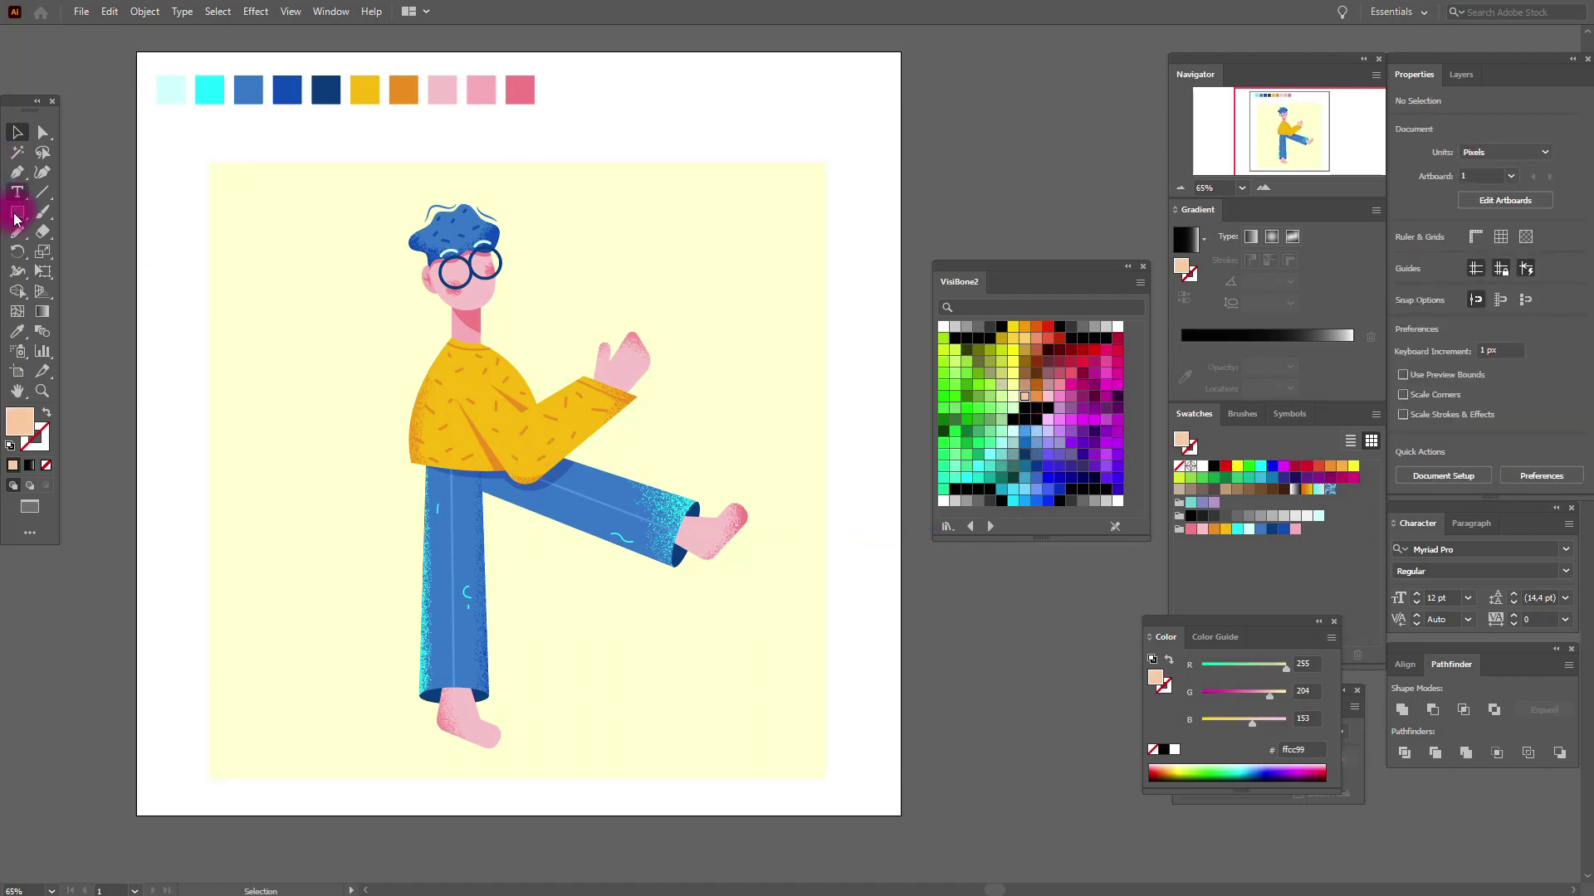
pyautogui.moveTo(382, 742); pyautogui.dragTo(622, 751)
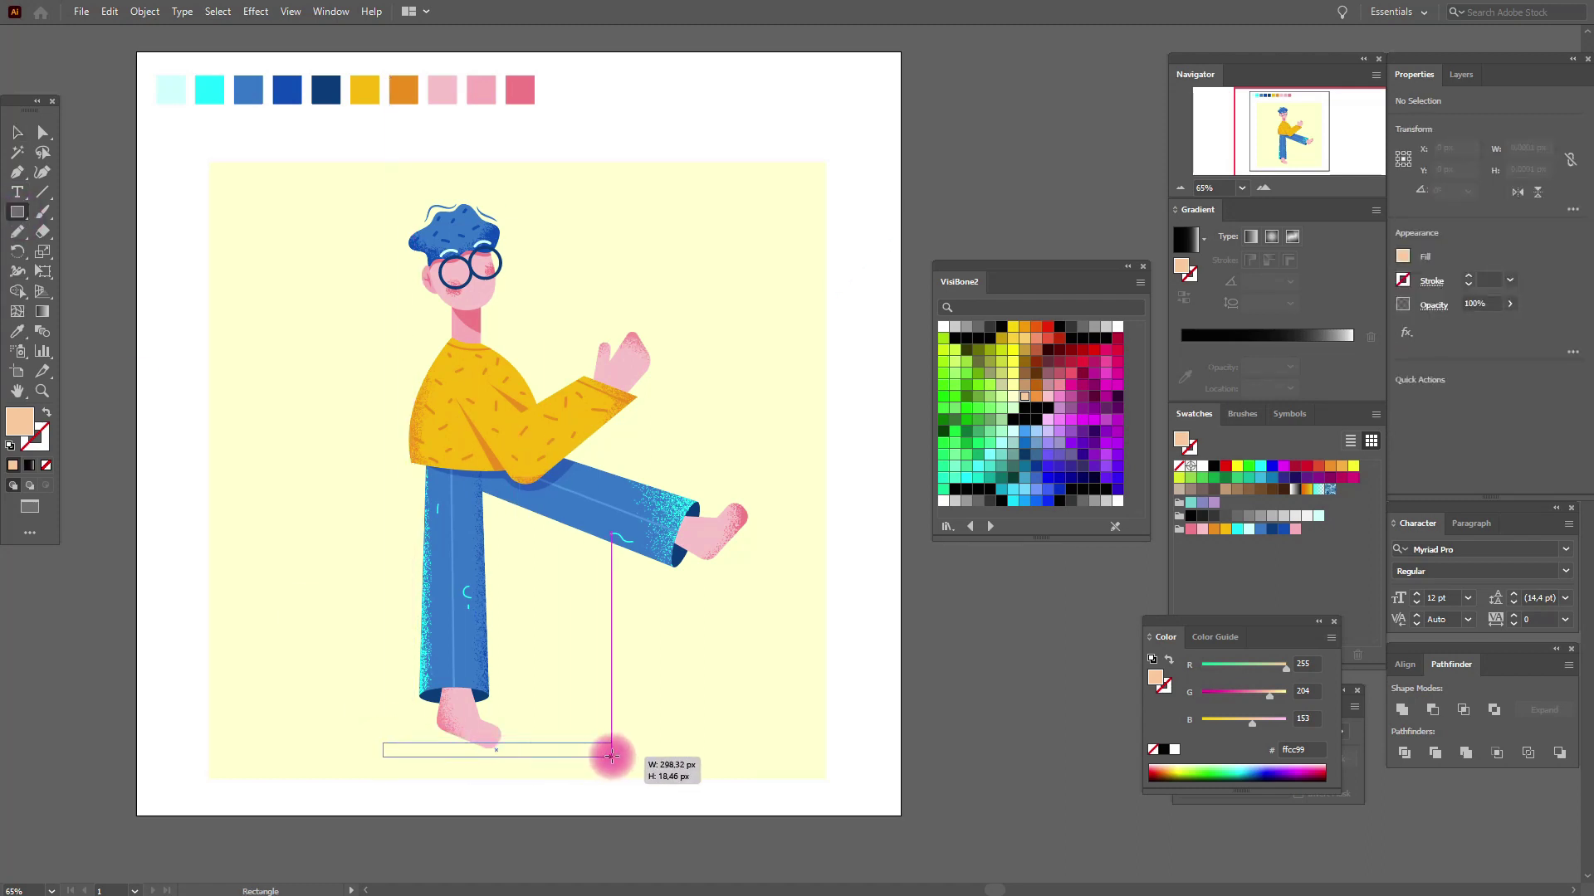
pyautogui.moveTo(622, 752); pyautogui.dragTo(622, 749)
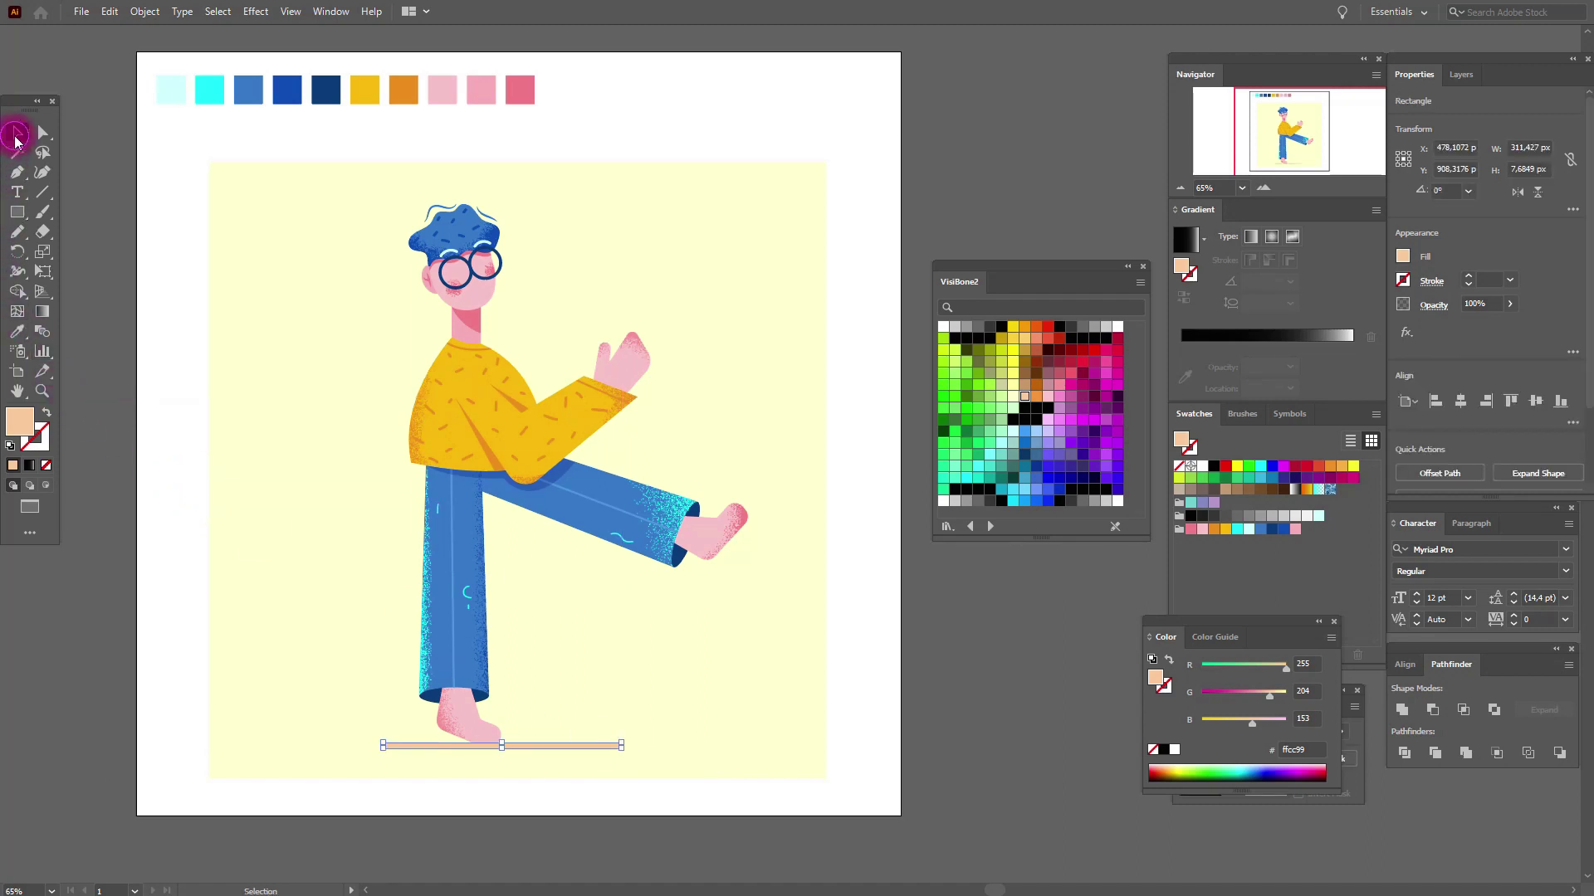
pyautogui.click(16, 137)
# Send the yellow background behind the ground bar and nudge the bar slightly lower
pyautogui.rightClick(253, 423)
pyautogui.moveTo(300, 684)
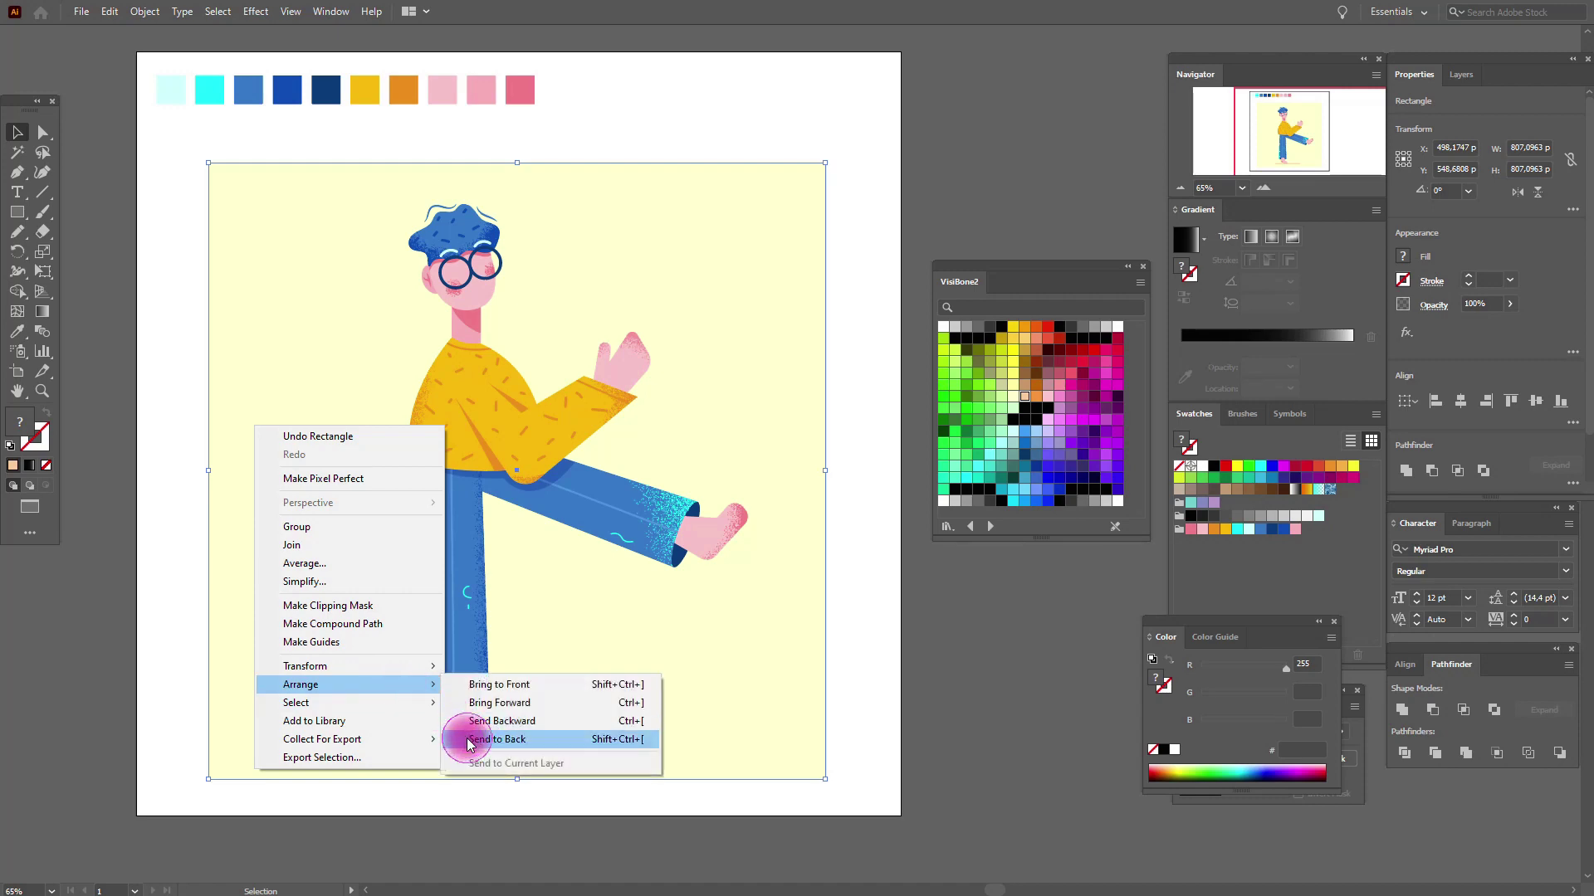
pyautogui.click(464, 739)
pyautogui.click(553, 828)
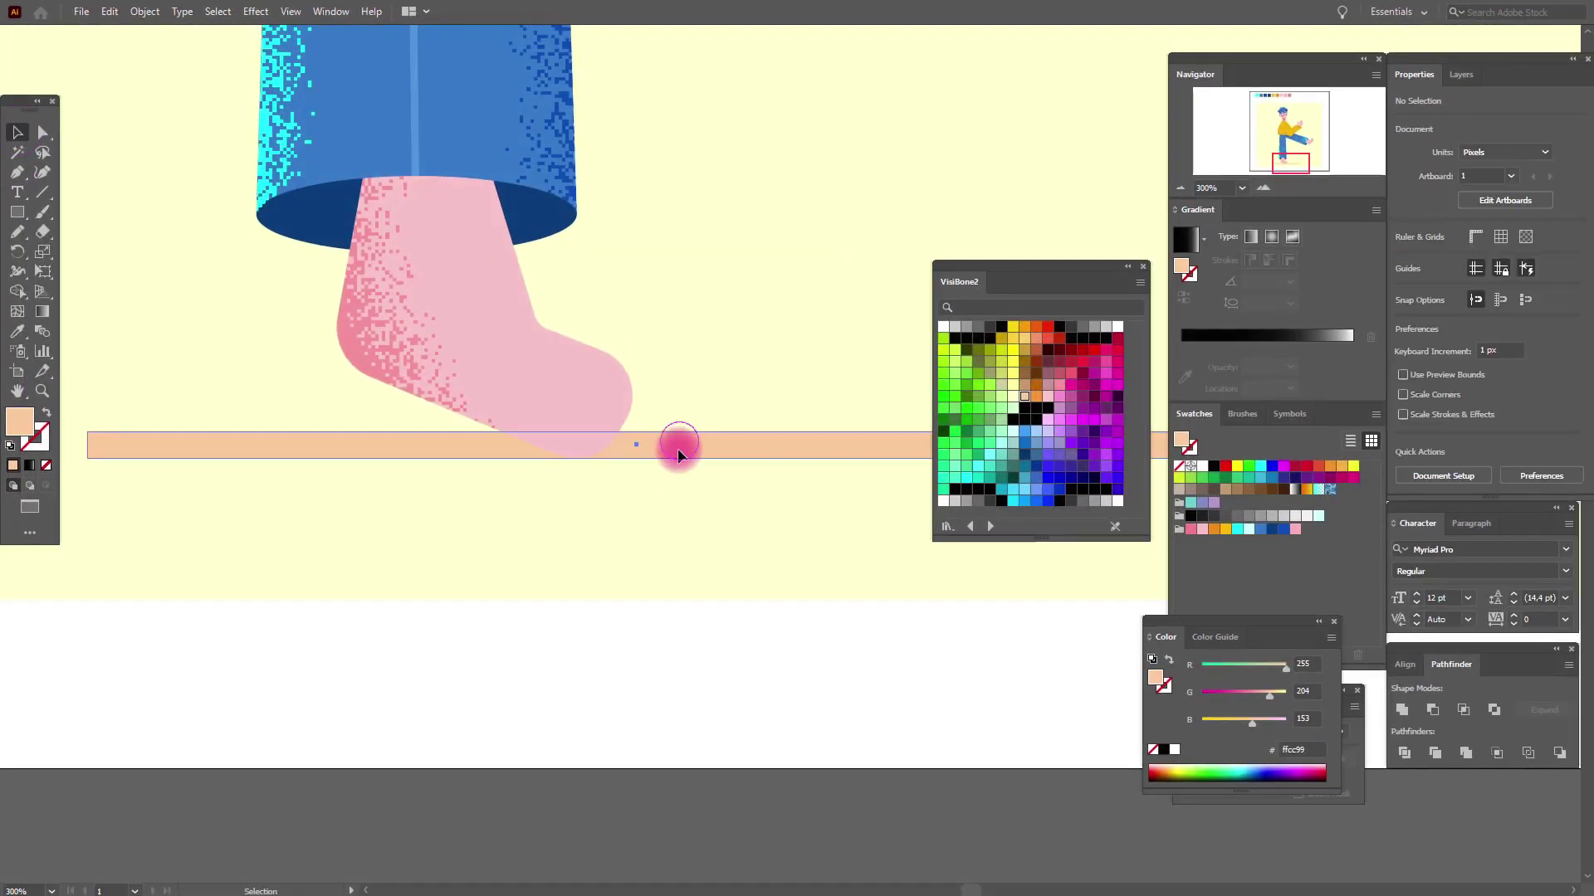
pyautogui.moveTo(678, 448); pyautogui.dragTo(676, 452)
pyautogui.click(704, 672)
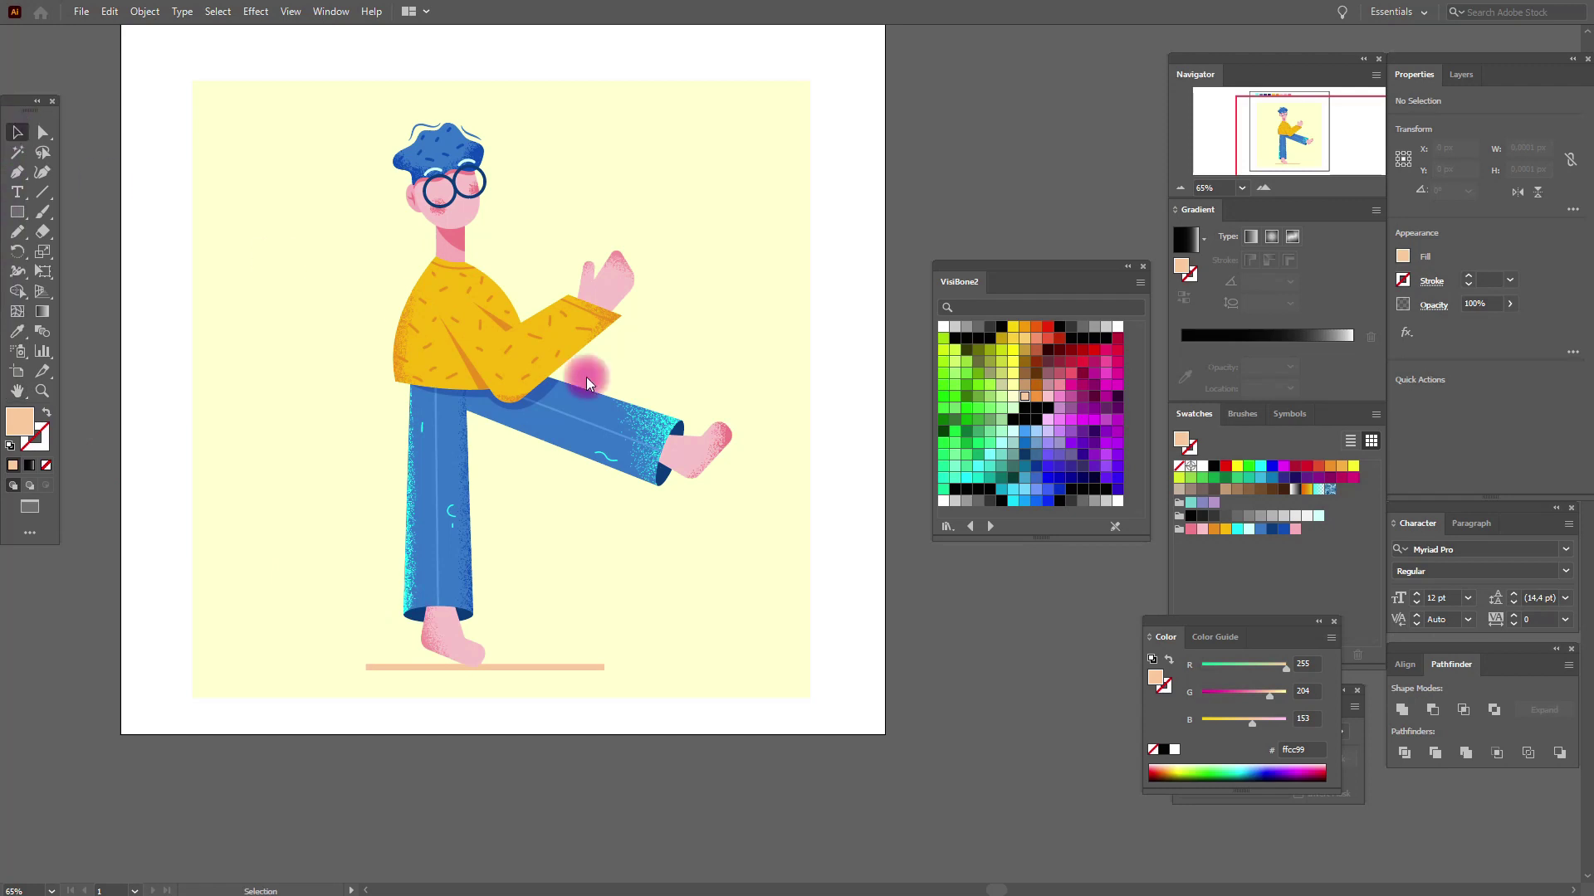
pyautogui.click(590, 670)
pyautogui.click(17, 331)
pyautogui.click(304, 351)
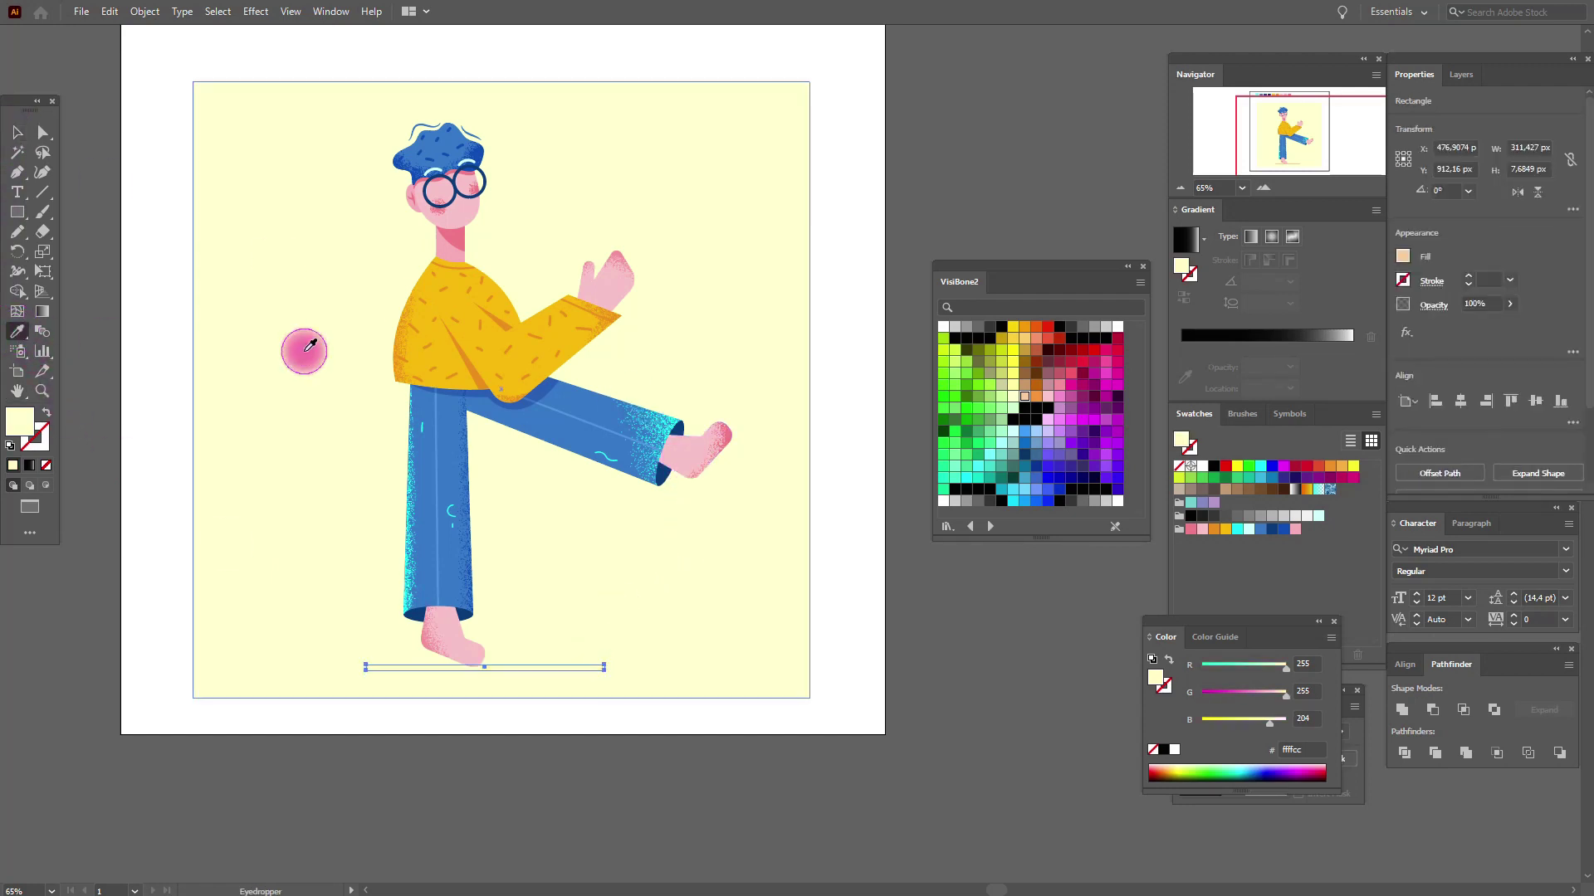
pyautogui.doubleClick(18, 428)
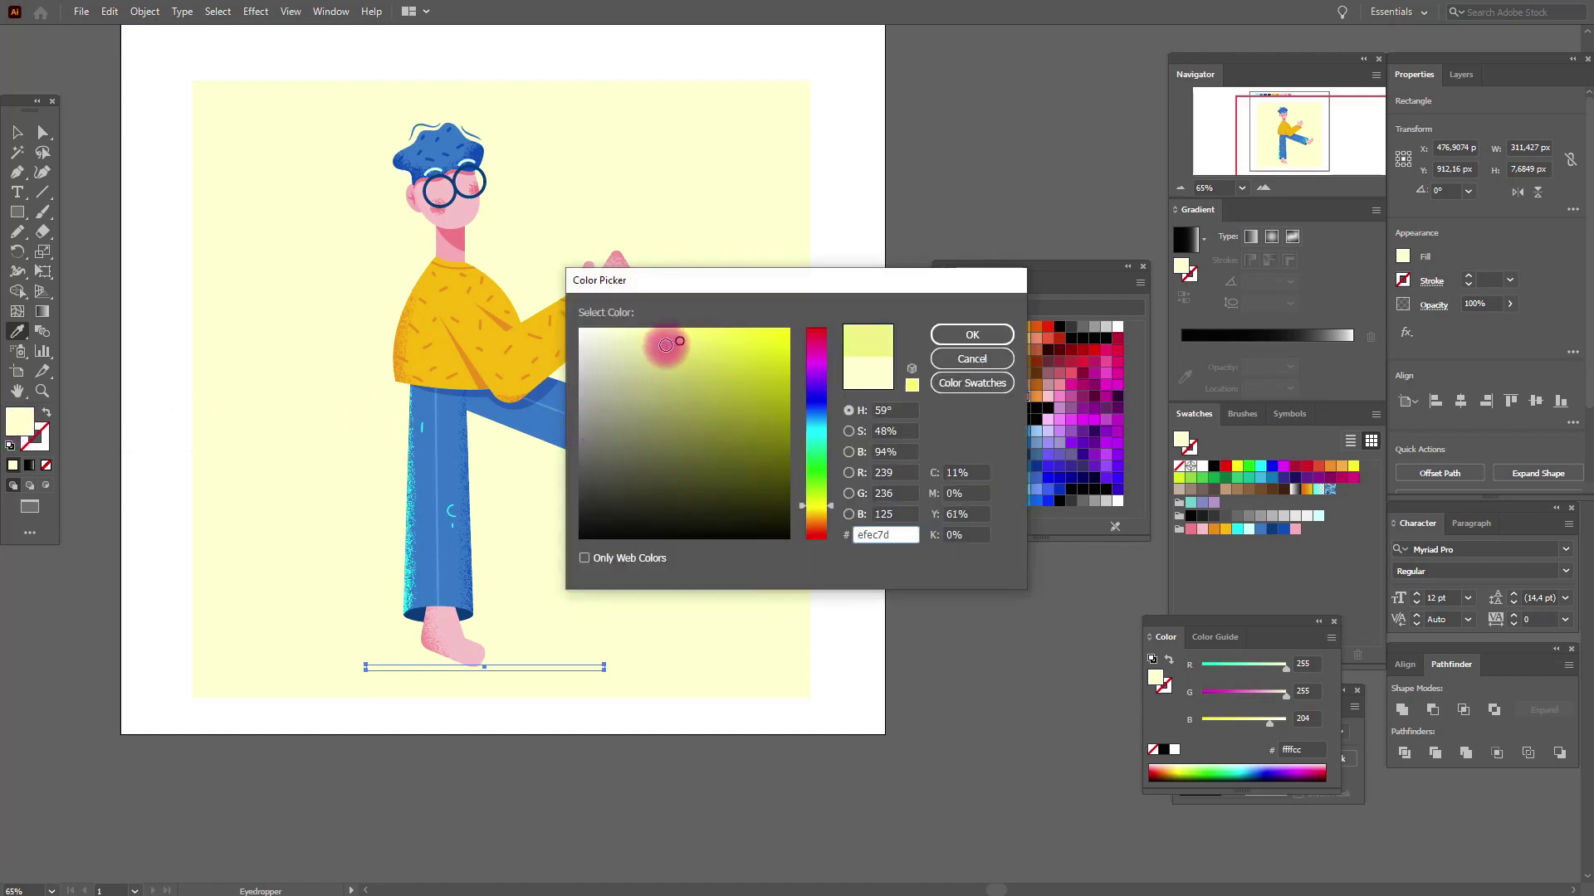
pyautogui.click(963, 334)
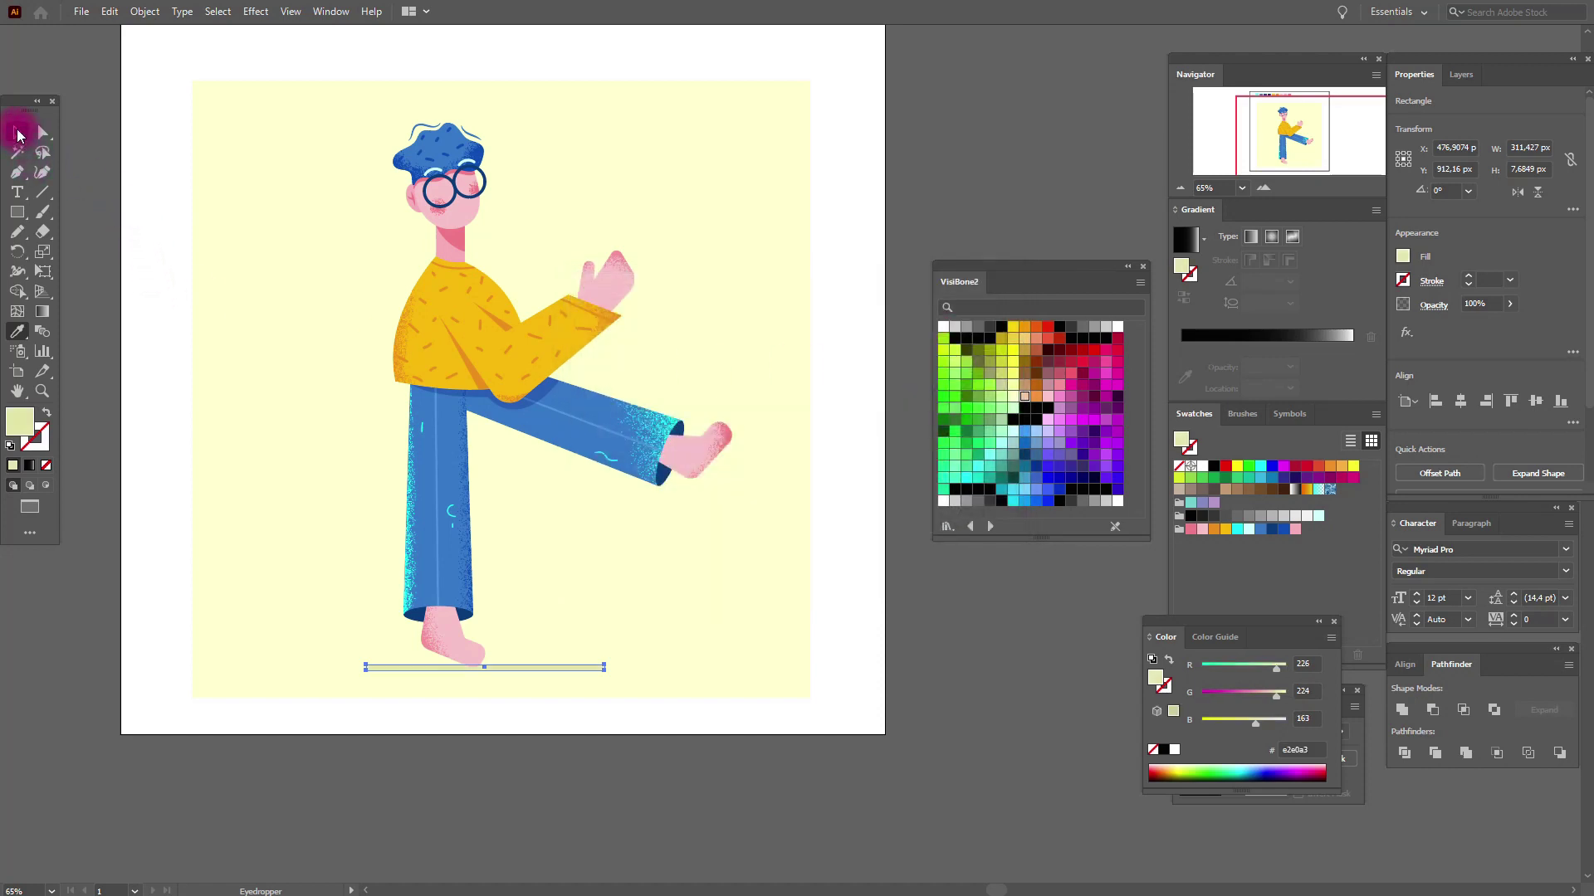
pyautogui.click(997, 208)
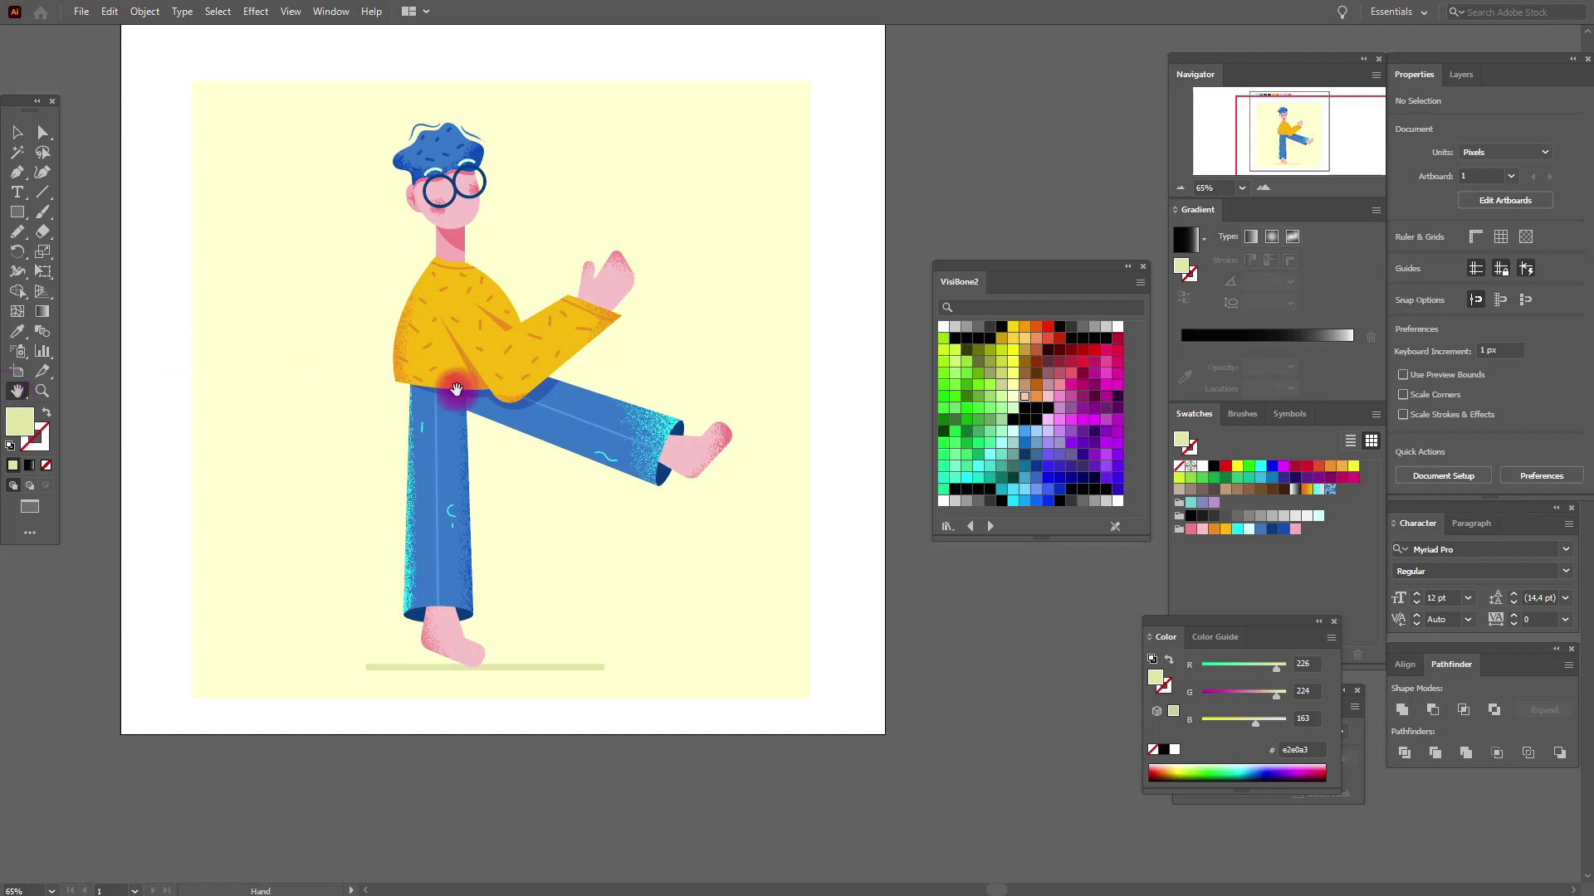
pyautogui.moveTo(457, 389); pyautogui.dragTo(458, 468)
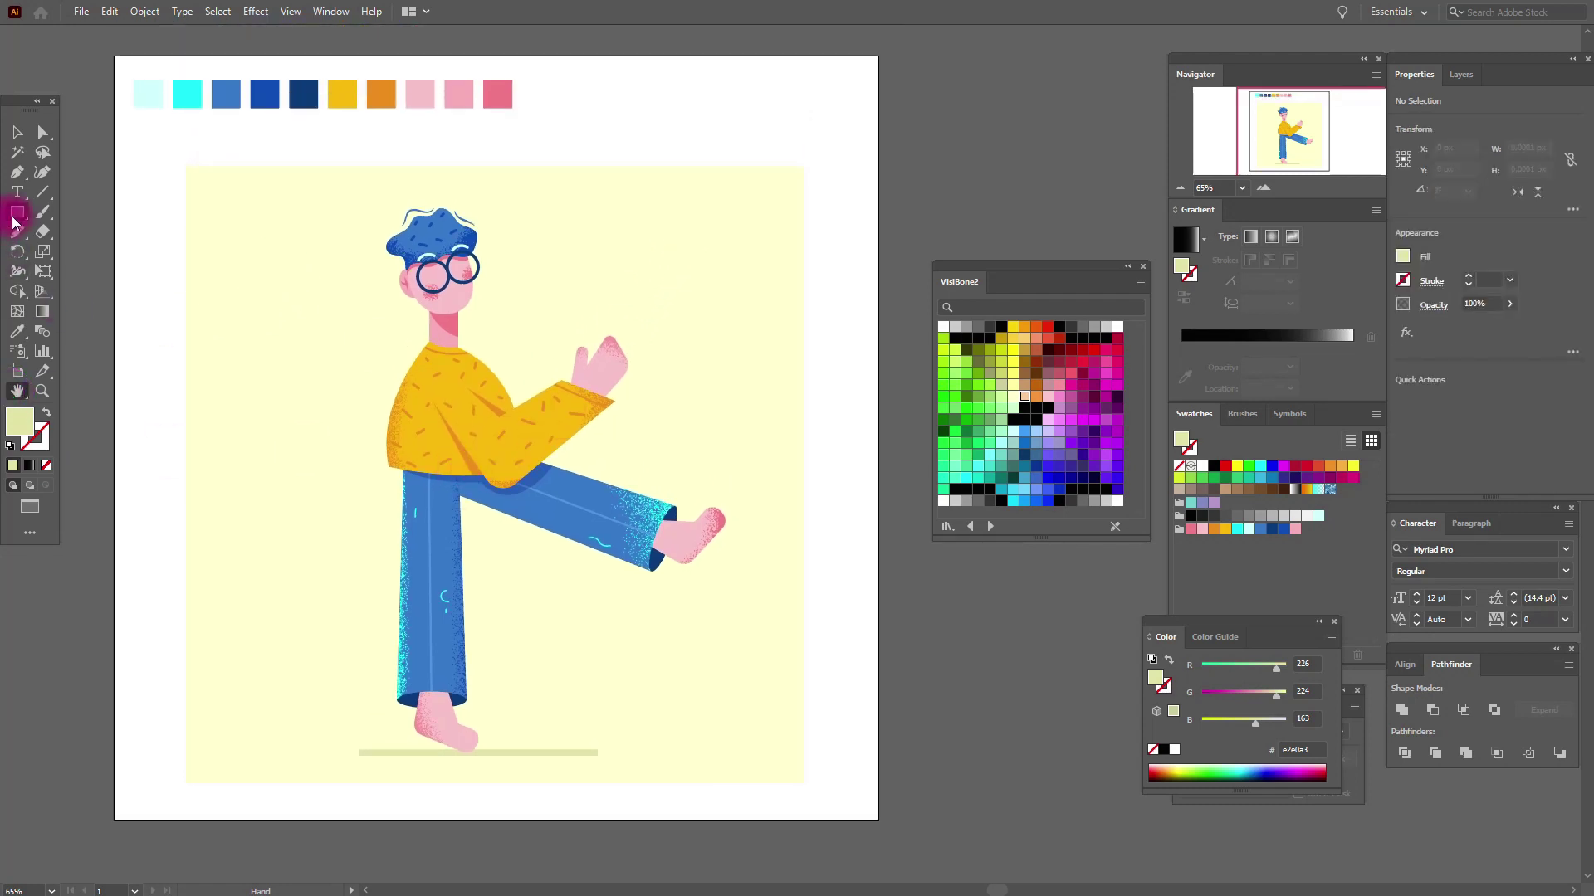
# Draw white circles and a base rectangle left of the head to form the cloud
pyautogui.click(1200, 467)
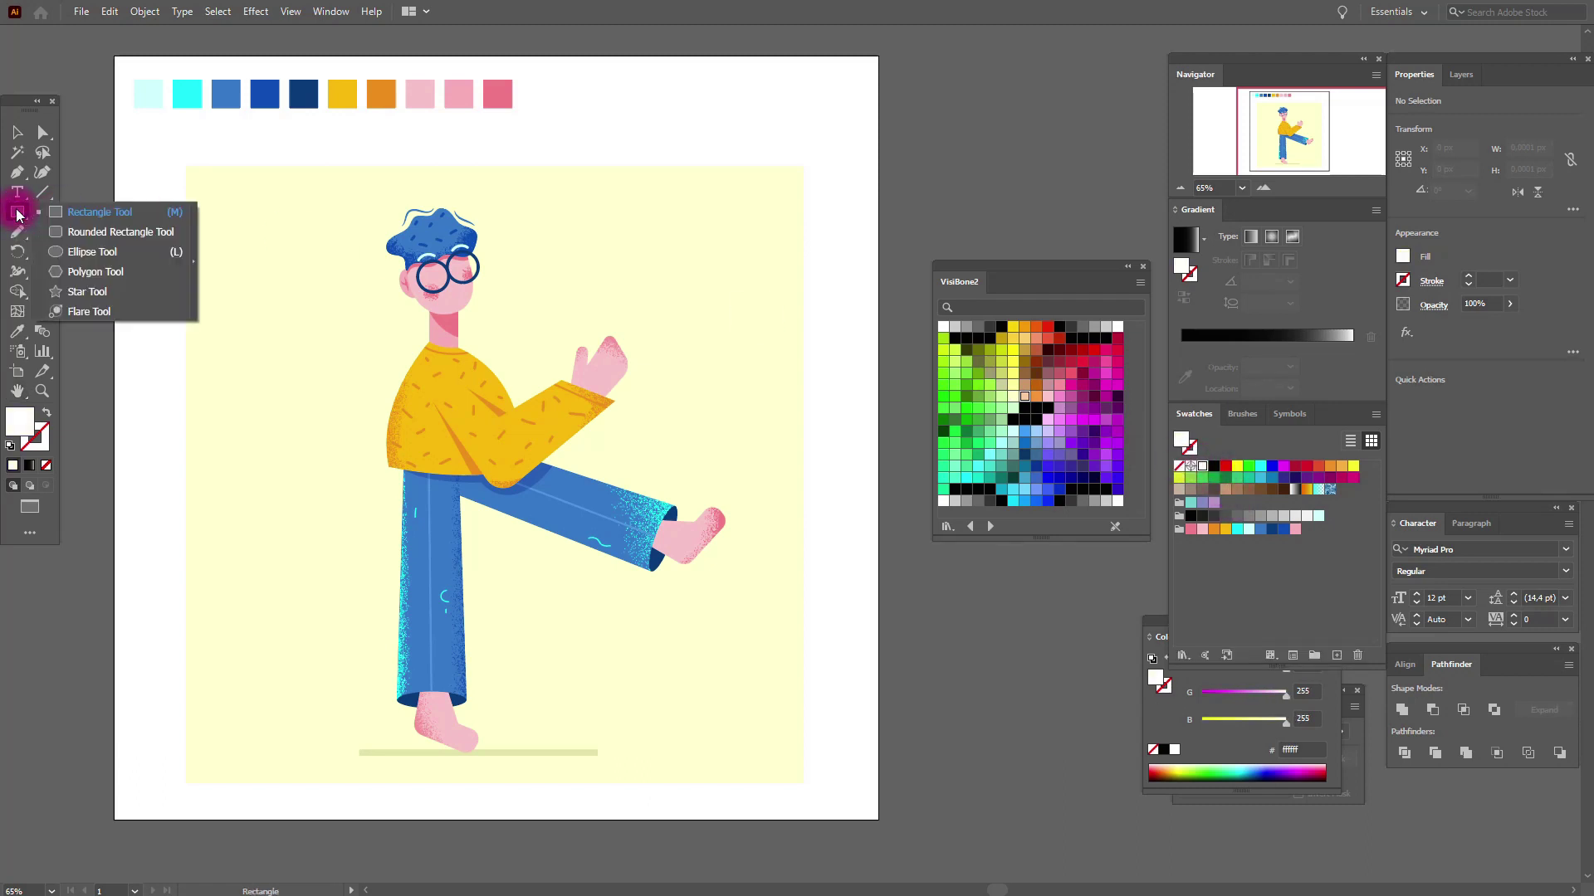
pyautogui.moveTo(18, 215); pyautogui.dragTo(67, 254)
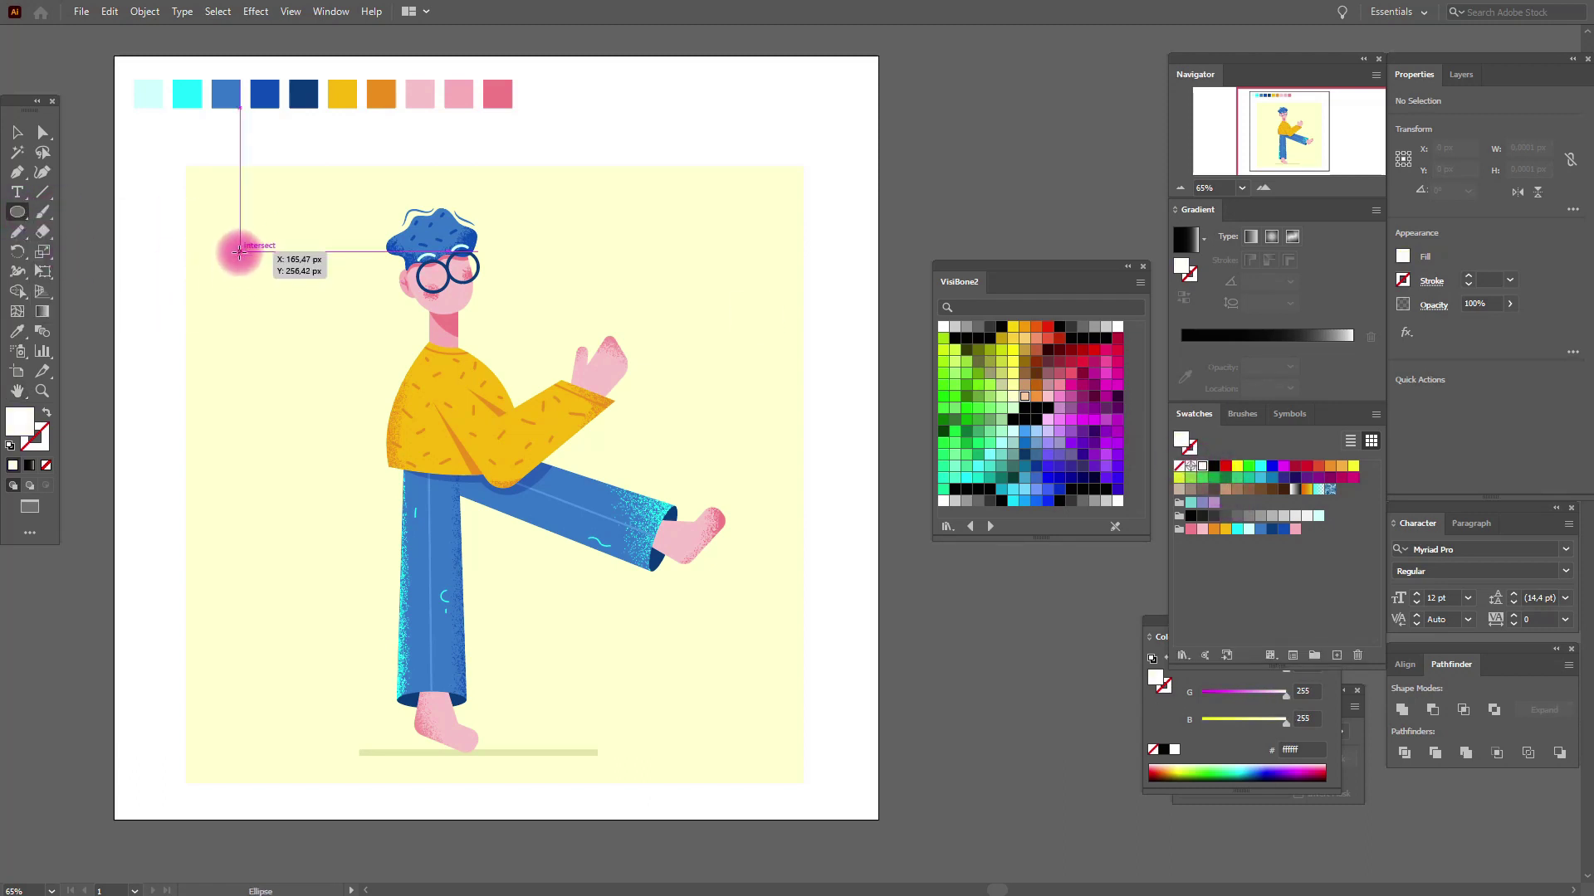
pyautogui.moveTo(237, 260)
pyautogui.mouseDown()
pyautogui.moveTo(281, 304)
pyautogui.moveTo(295, 267)
pyautogui.moveTo(327, 302)
pyautogui.mouseUp()
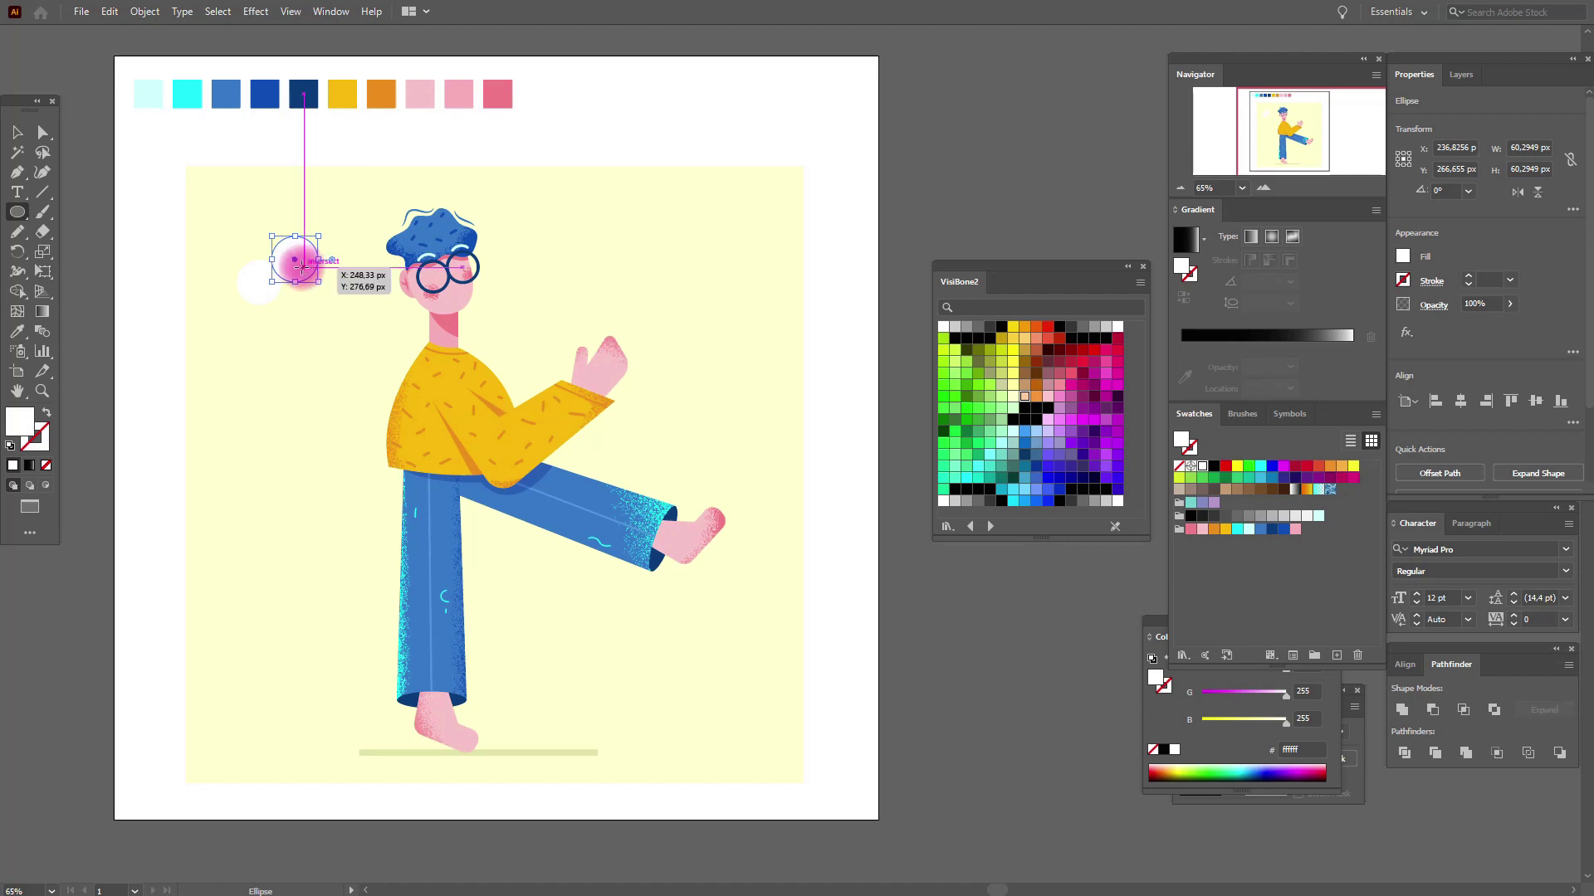
pyautogui.click(18, 133)
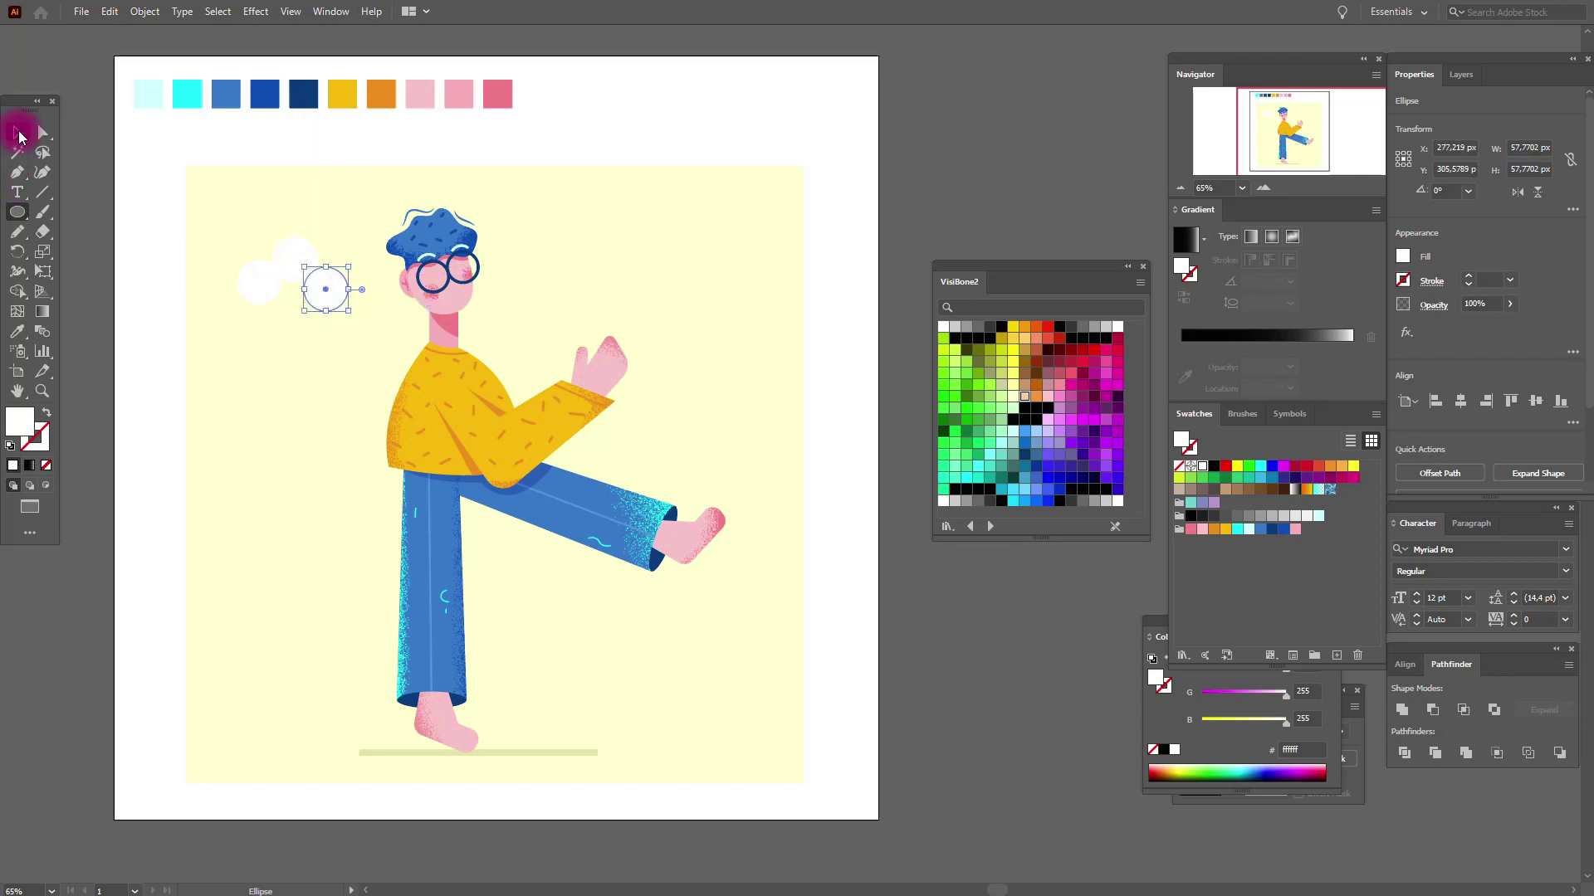
pyautogui.moveTo(325, 300); pyautogui.dragTo(267, 292)
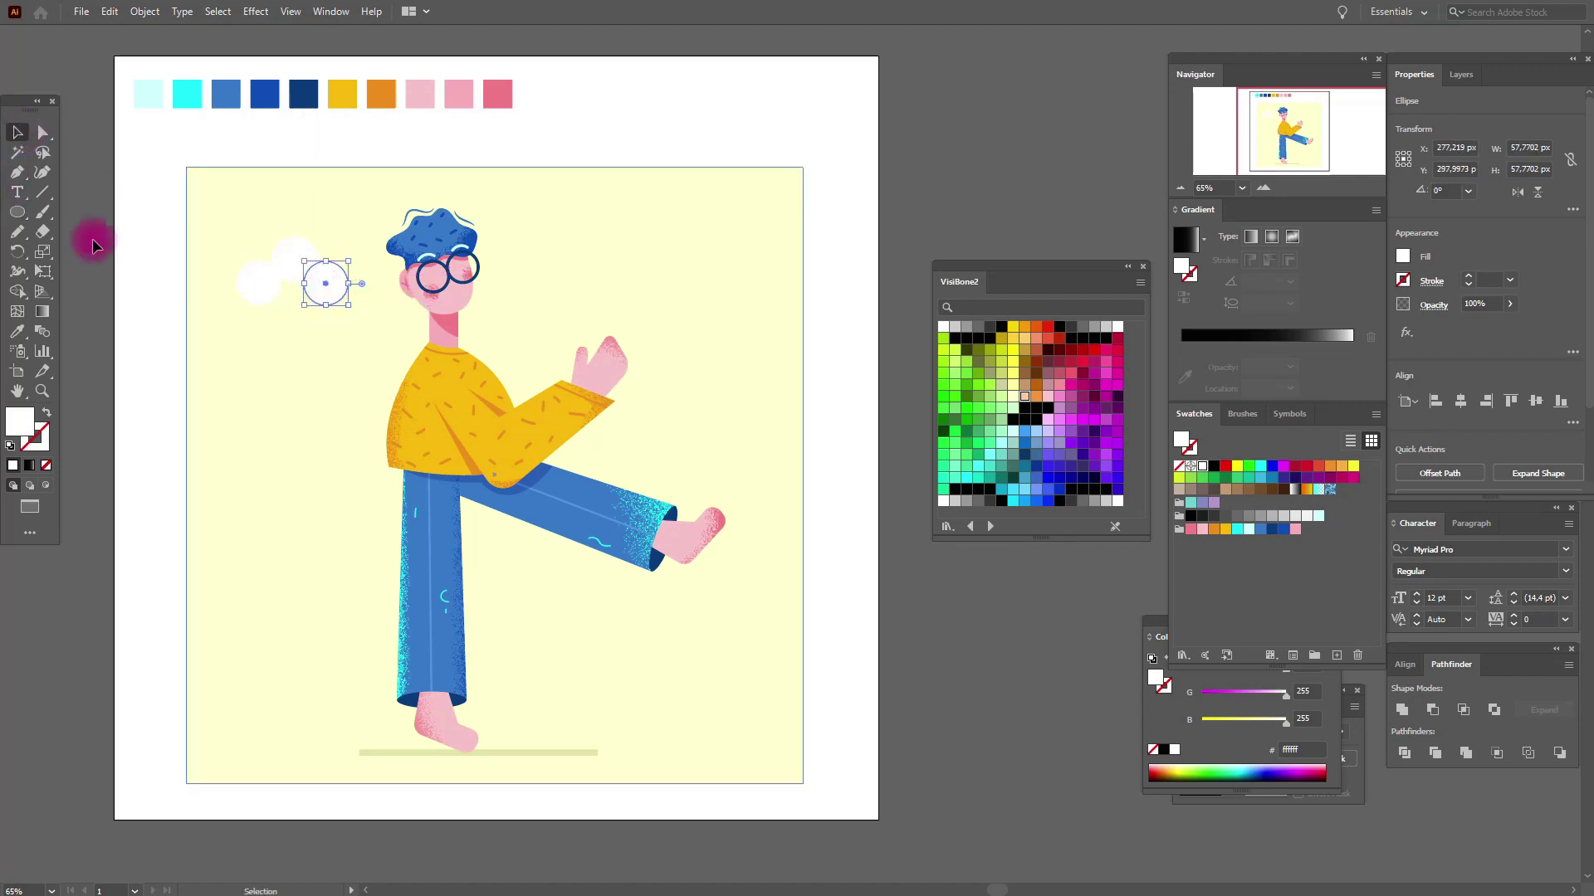
pyautogui.moveTo(19, 223); pyautogui.dragTo(66, 205)
pyautogui.moveTo(242, 275); pyautogui.dragTo(341, 321)
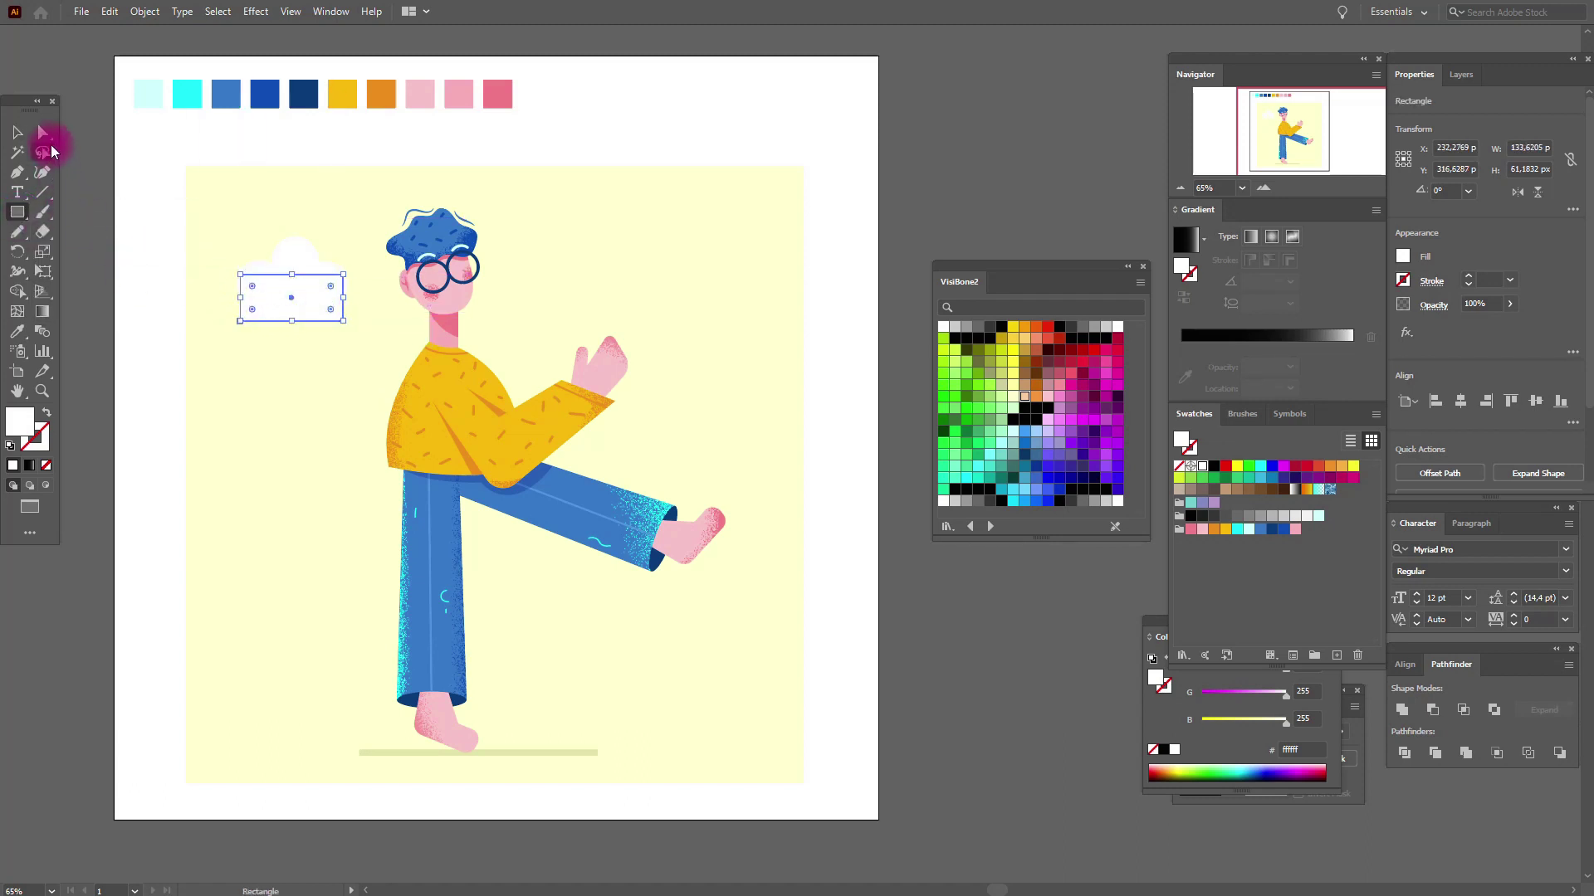
pyautogui.click(18, 134)
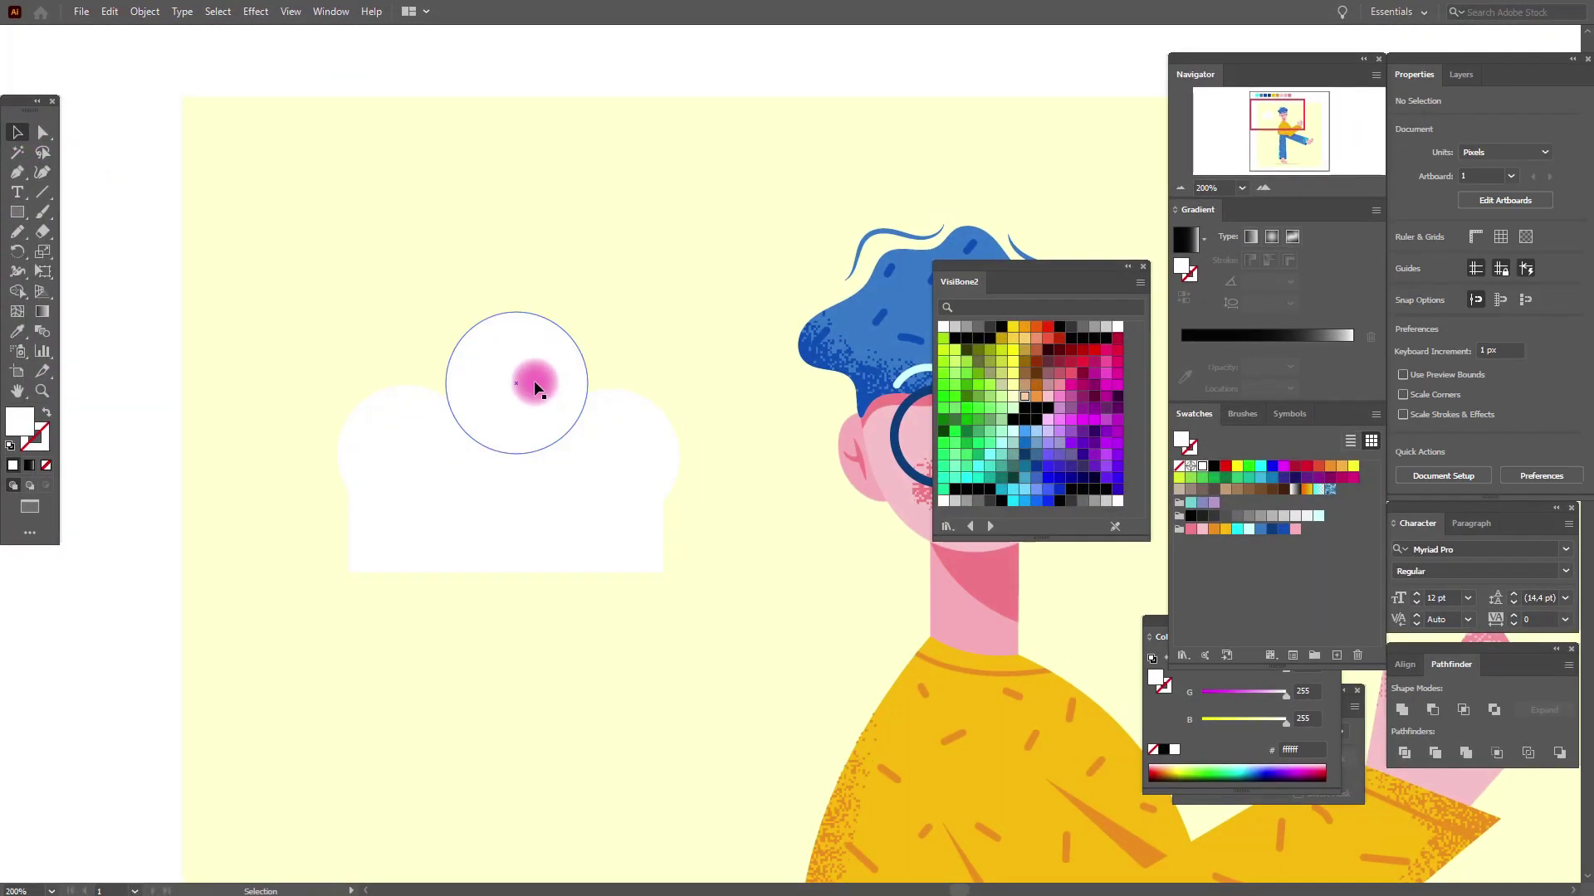
pyautogui.moveTo(613, 433); pyautogui.dragTo(620, 428)
# Select the three circles and base rectangle and Pathfinder Unite them into one cloud
pyautogui.click(18, 214)
pyautogui.click(17, 133)
pyautogui.click(448, 396)
pyautogui.keyDown('shift'); pyautogui.click(413, 420); pyautogui.keyUp('shift')
pyautogui.keyDown('shift'); pyautogui.click(624, 420); pyautogui.keyUp('shift')
pyautogui.keyDown('shift'); pyautogui.click(597, 541); pyautogui.keyUp('shift')
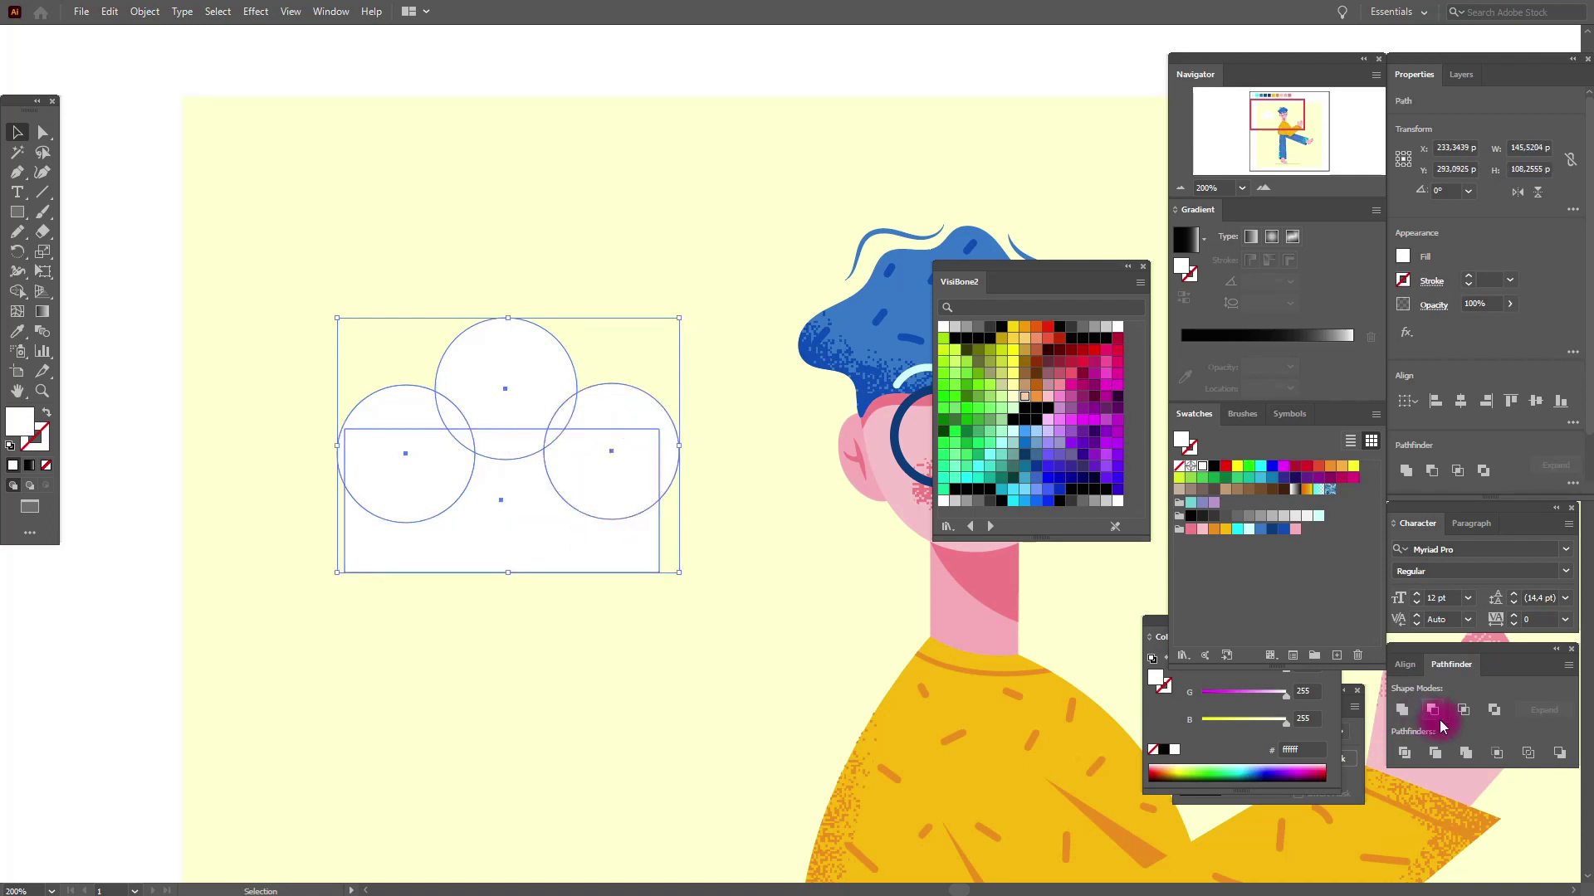
pyautogui.click(1402, 712)
pyautogui.click(16, 212)
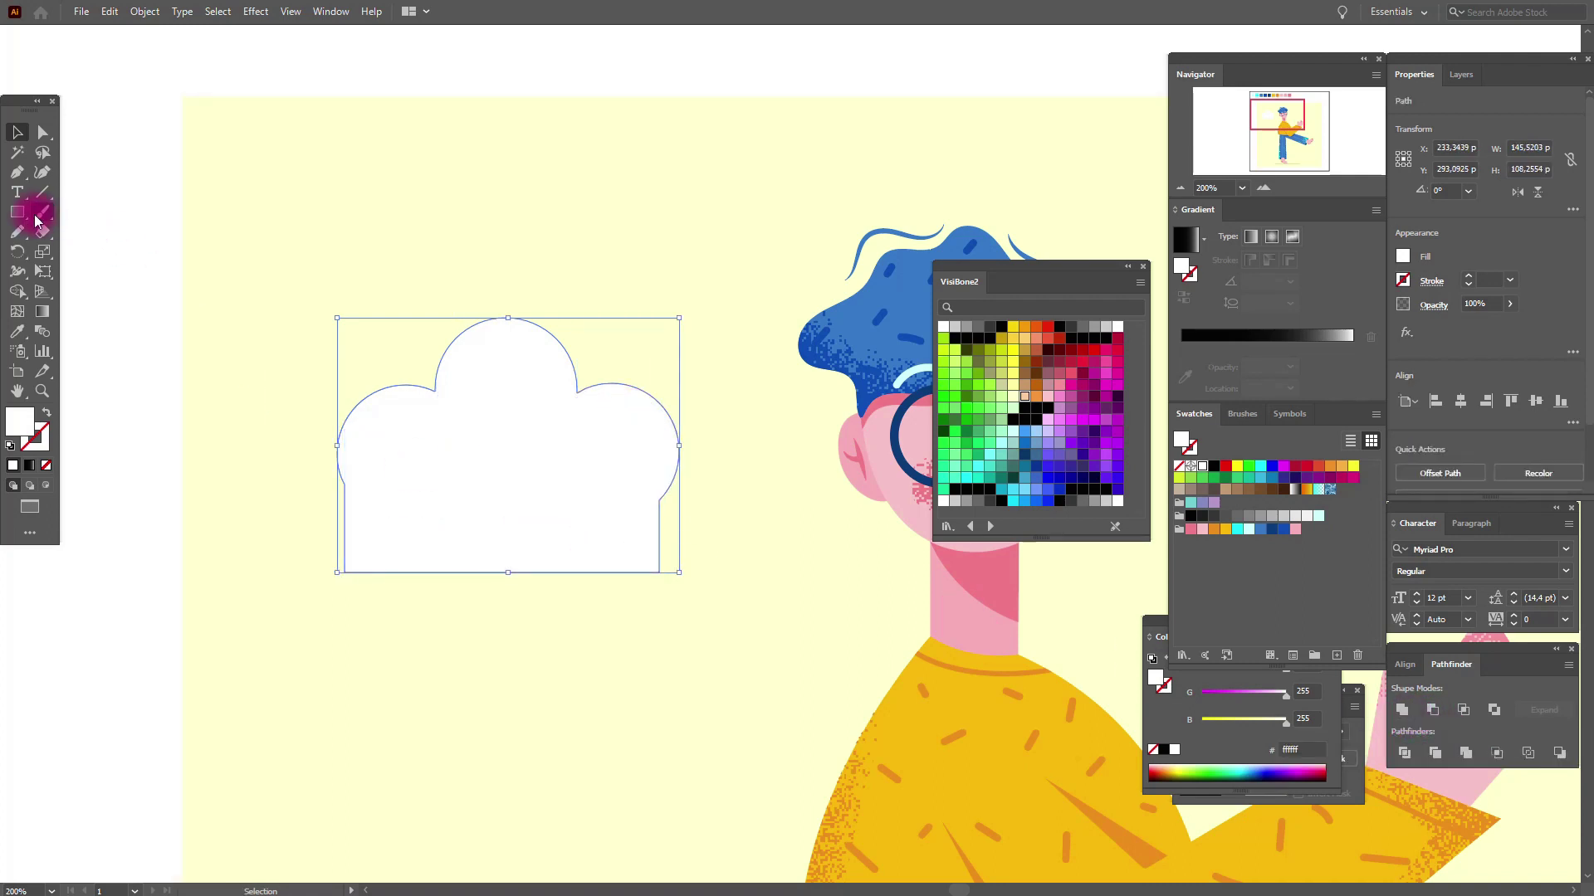
# Flatten the cloud's base by Minus Front with a rectangle over its lower part
pyautogui.moveTo(292, 253); pyautogui.dragTo(734, 451)
pyautogui.keyDown('shift'); pyautogui.click(644, 522); pyautogui.keyUp('shift')
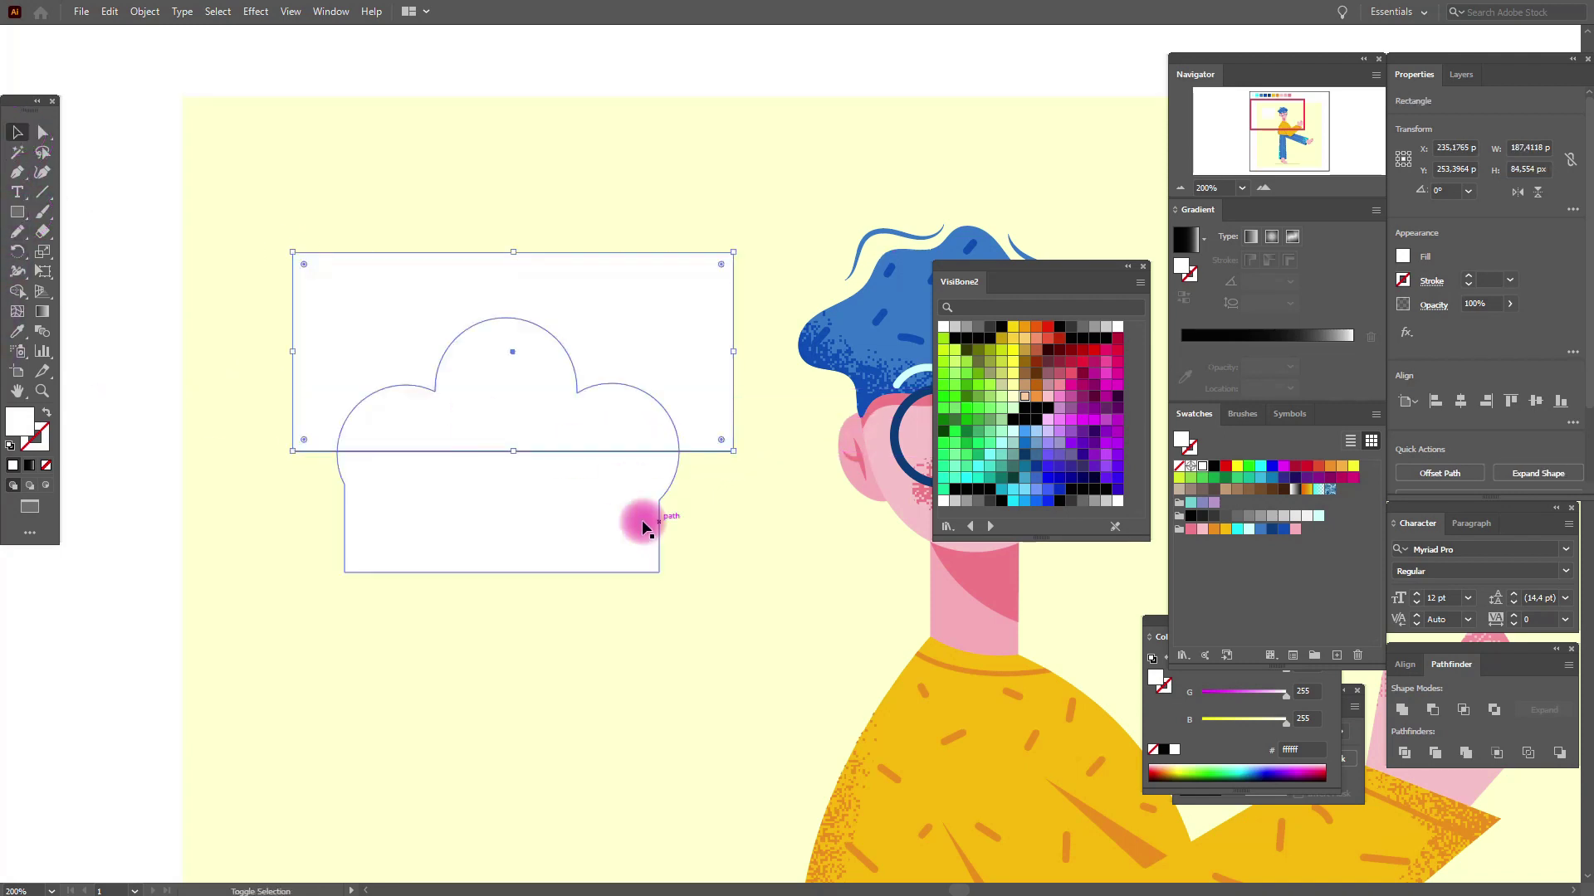
pyautogui.click(1474, 721)
pyautogui.click(151, 340)
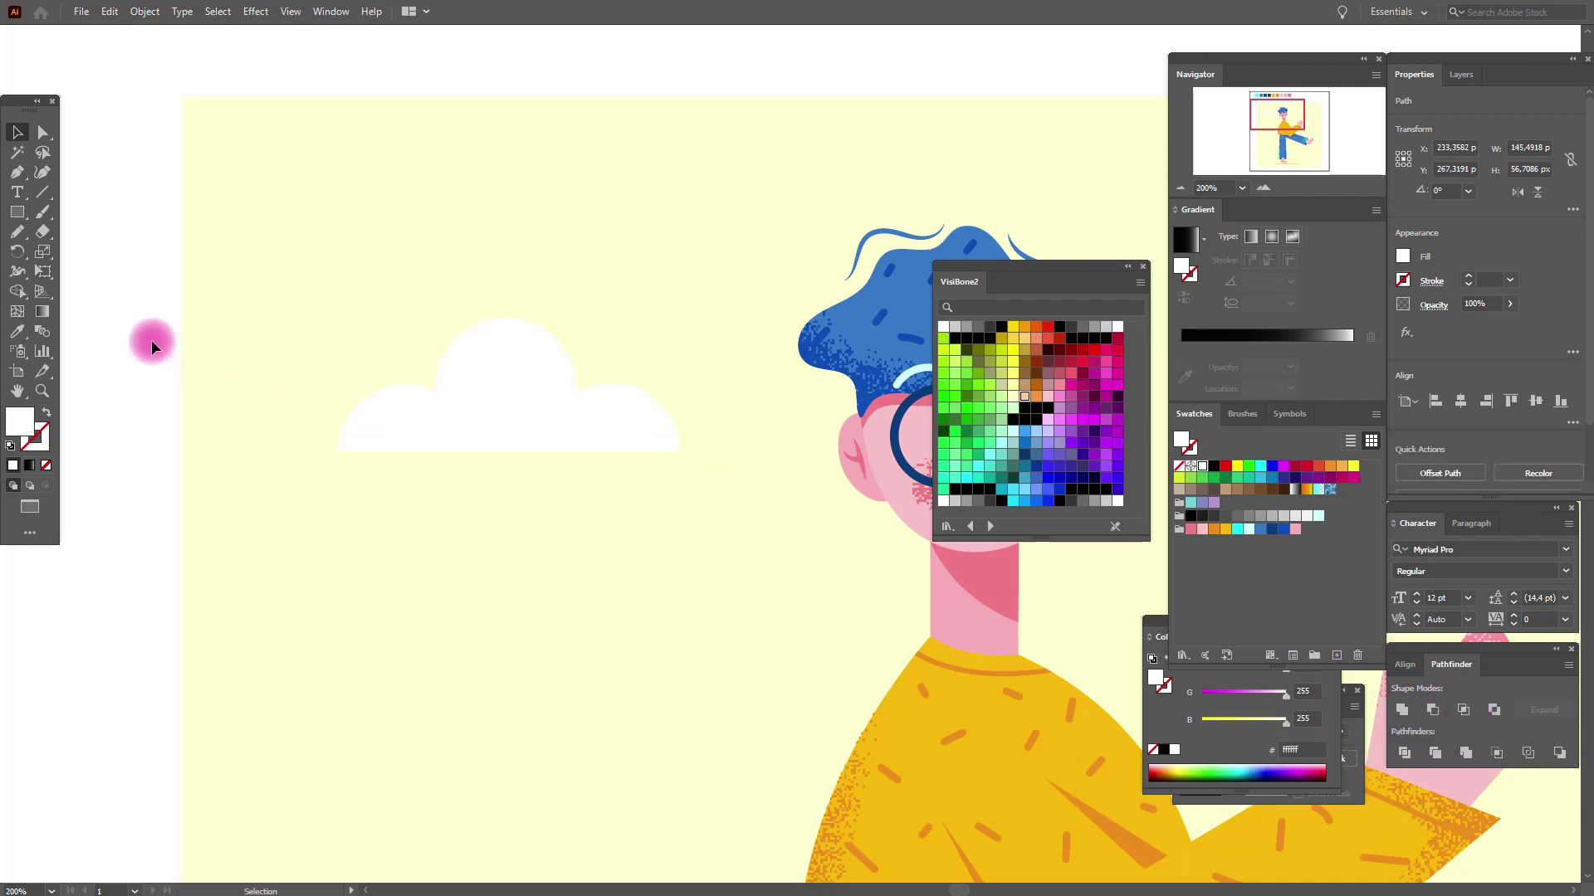
# Unite an extra circle onto the cloud's edge and zoom out to the whole artboard
pyautogui.click(18, 214)
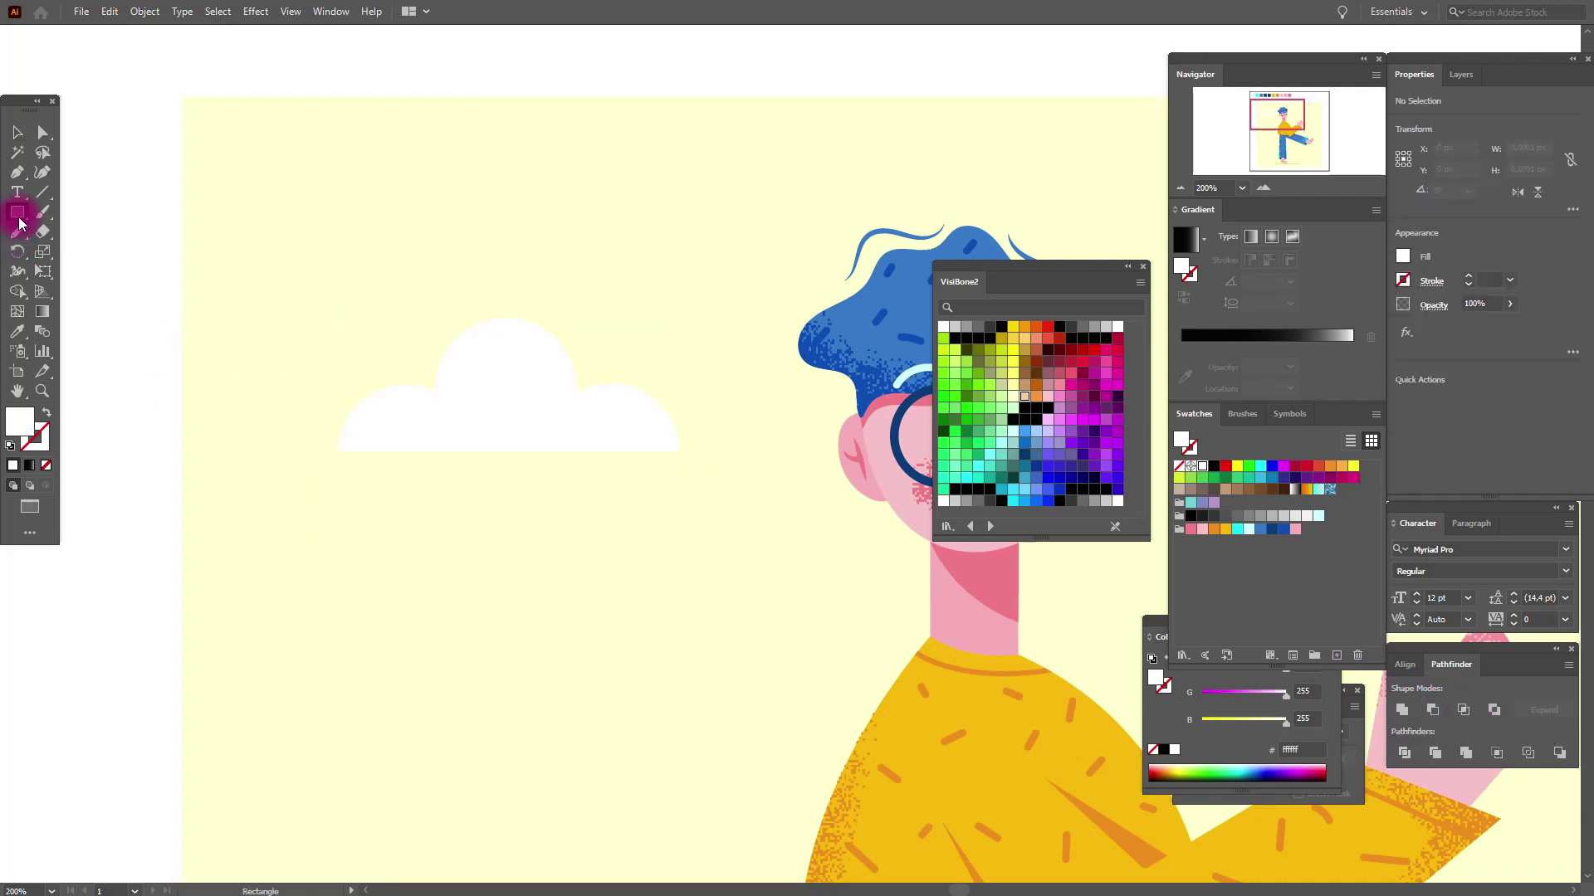
pyautogui.moveTo(19, 222); pyautogui.dragTo(91, 249)
pyautogui.moveTo(544, 349); pyautogui.dragTo(608, 413)
pyautogui.click(16, 135)
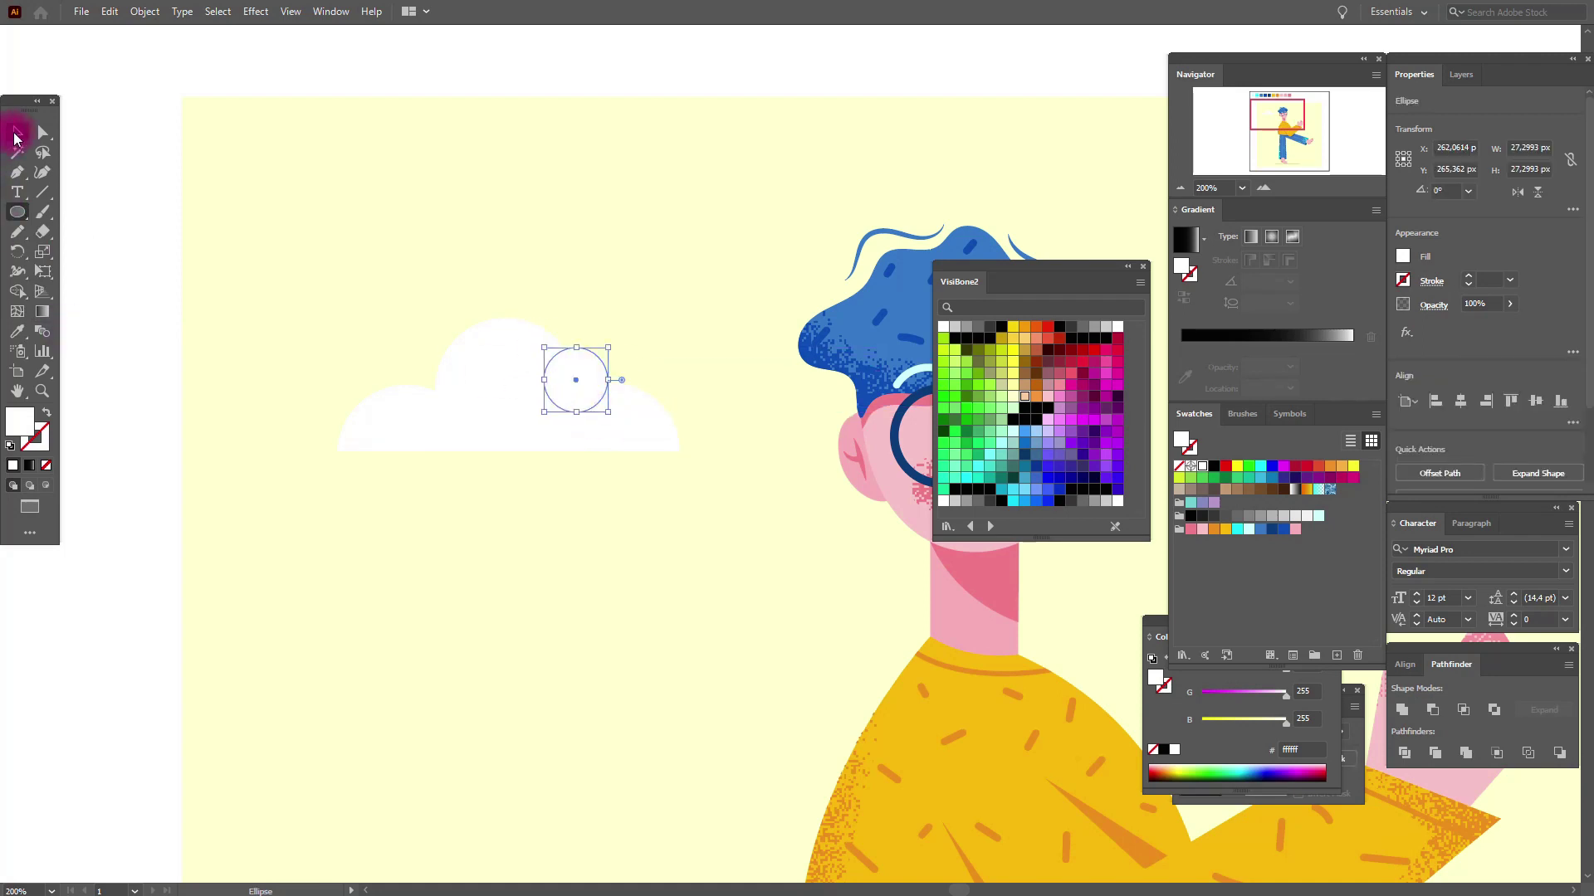
pyautogui.click(137, 177)
pyautogui.moveTo(562, 380); pyautogui.dragTo(540, 380)
pyautogui.keyDown('shift'); pyautogui.click(511, 362); pyautogui.keyUp('shift')
pyautogui.click(1403, 711)
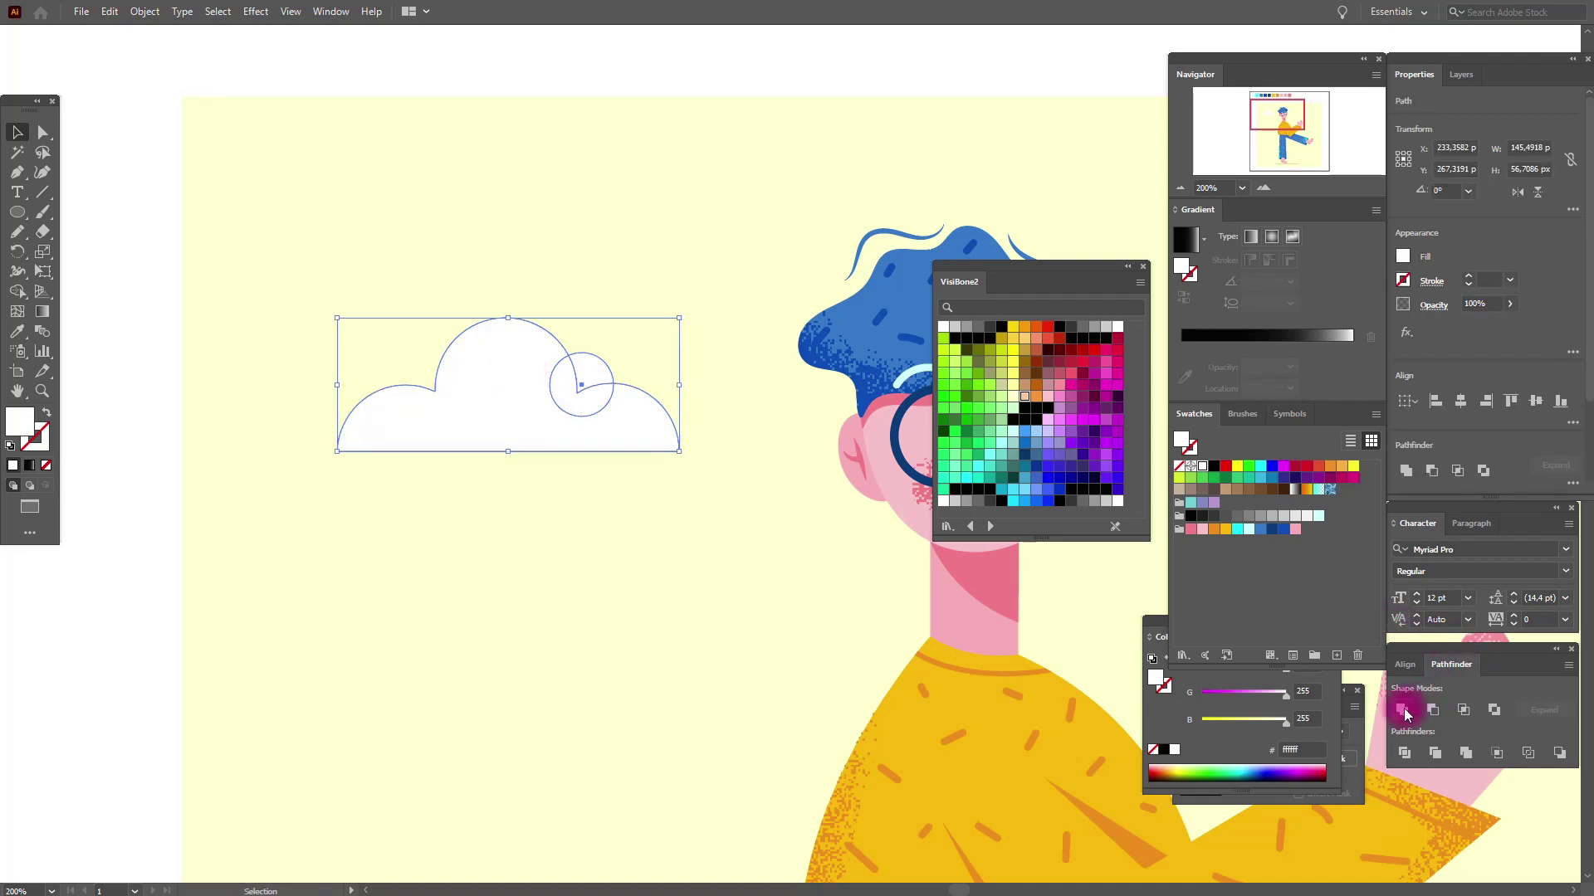
pyautogui.click(147, 375)
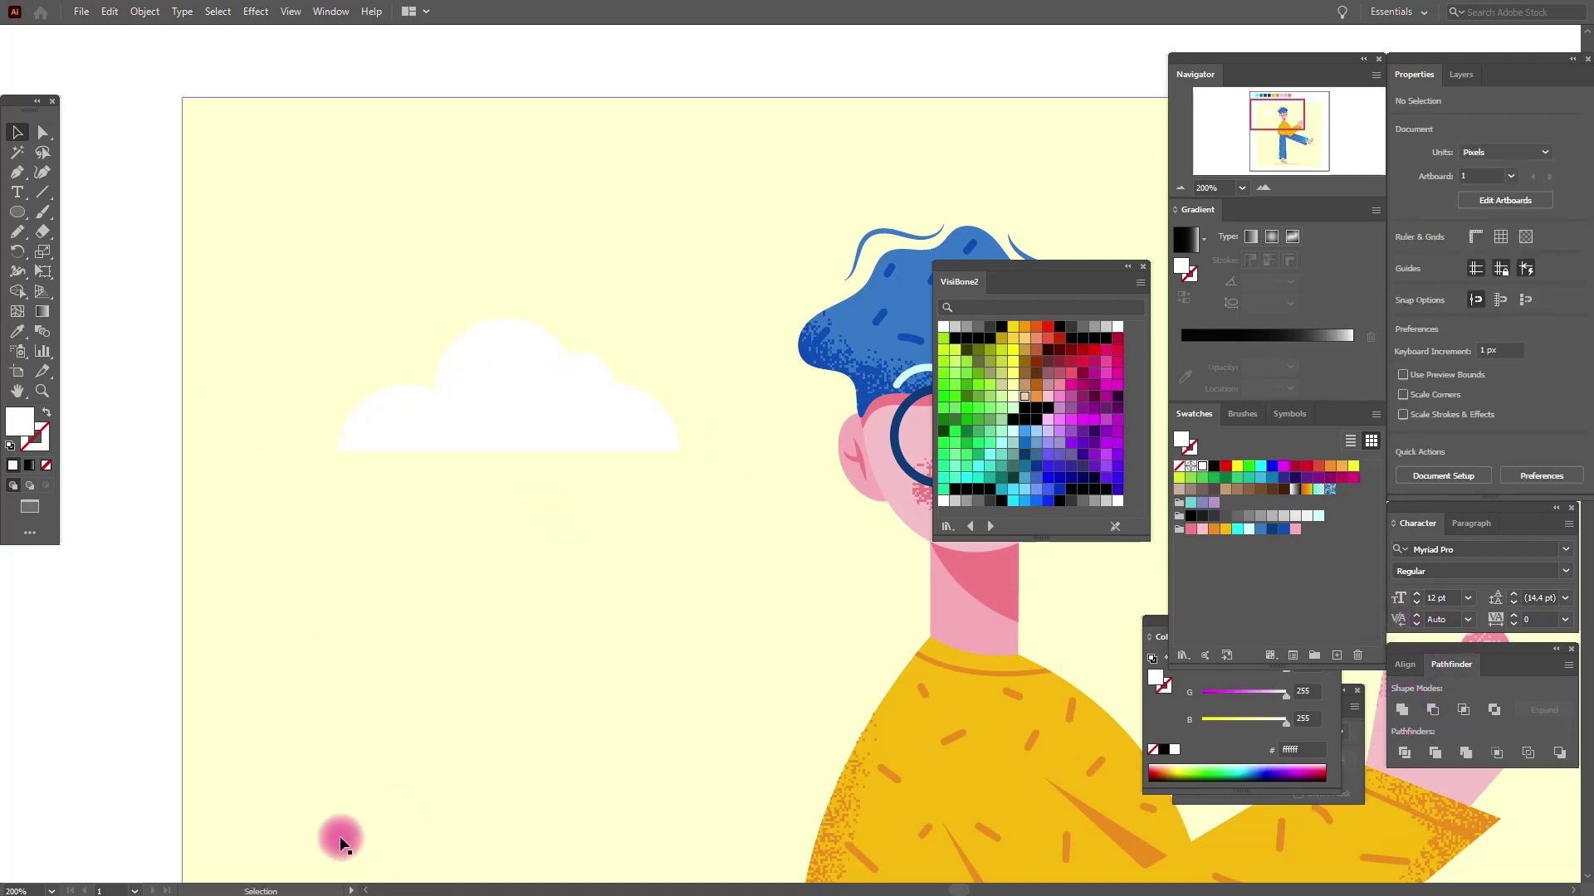
pyautogui.hotkey('ctrl', '0')
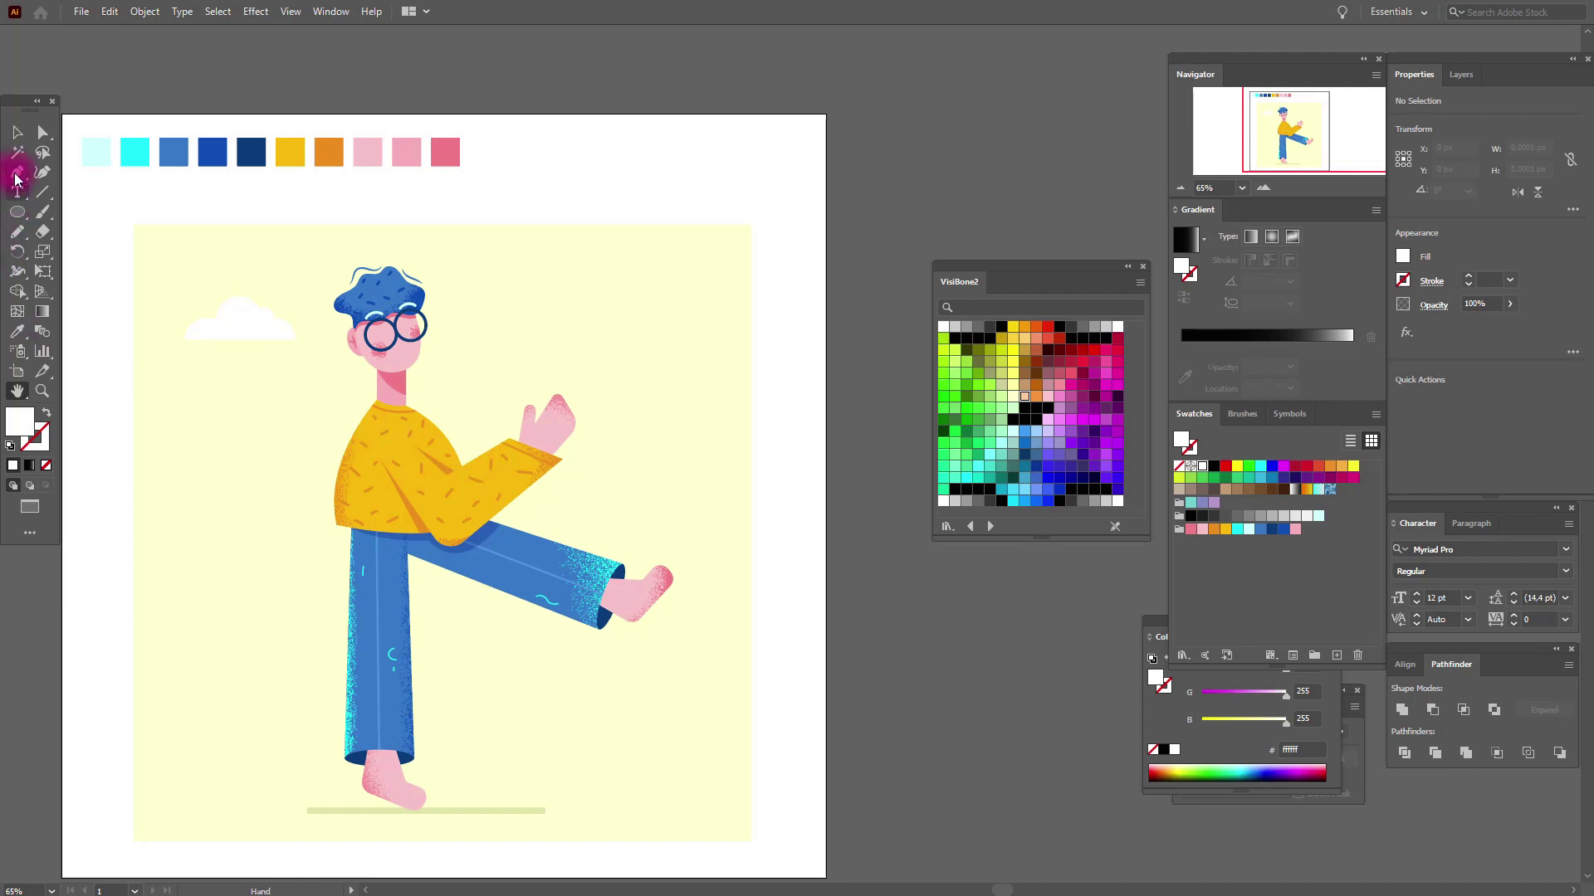
# Enlarge the first cloud and draw an ellipse to the right of the man's head
pyautogui.click(20, 134)
pyautogui.moveTo(251, 340); pyautogui.dragTo(244, 350)
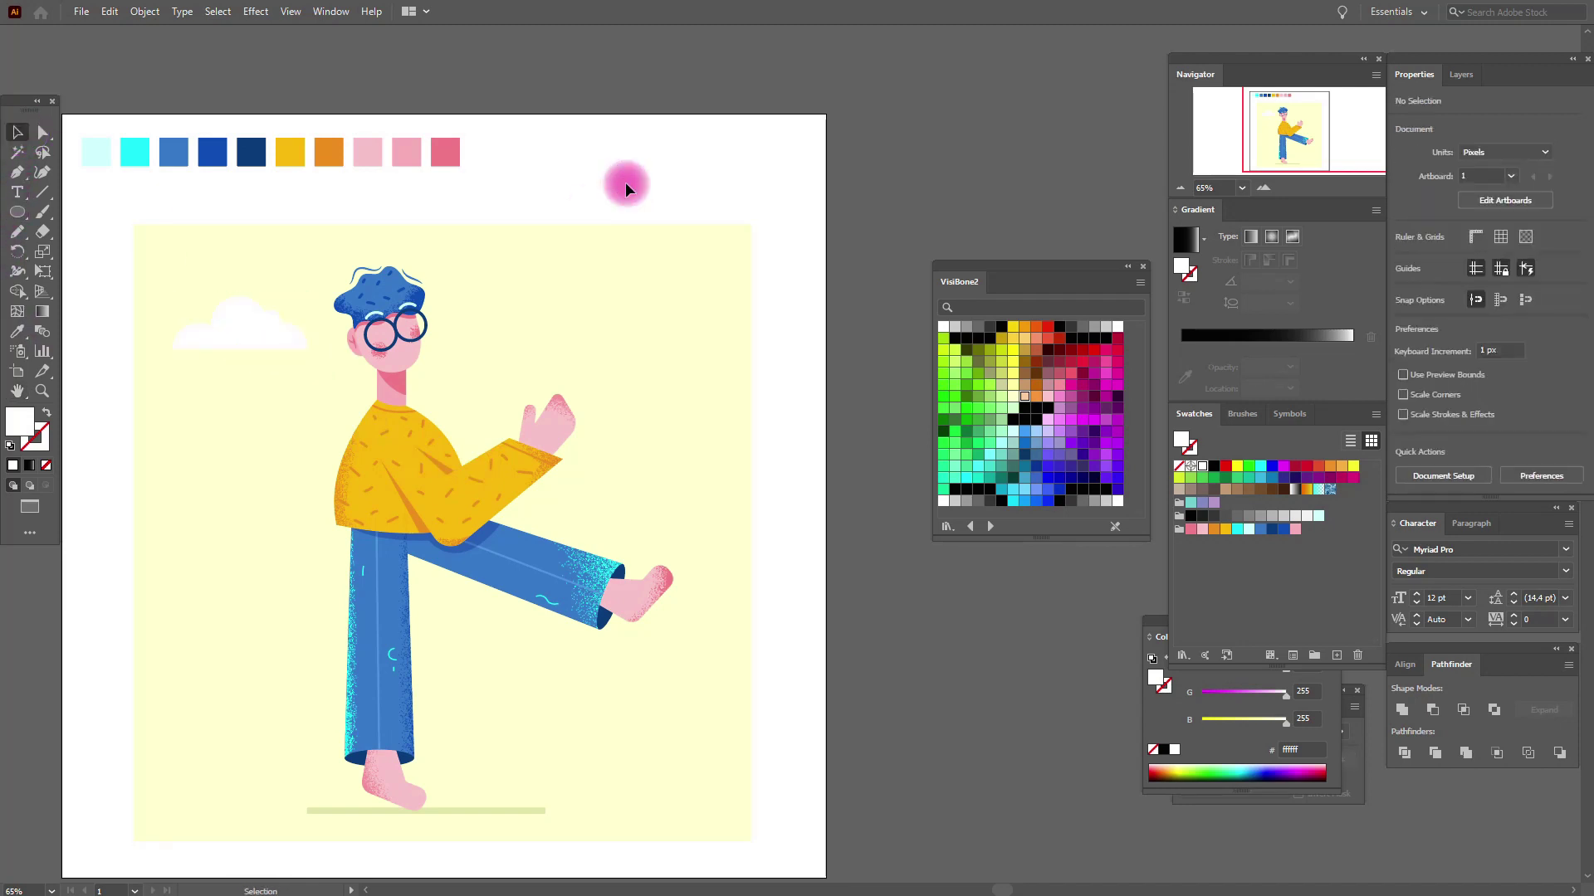
pyautogui.click(17, 212)
pyautogui.moveTo(497, 276)
pyautogui.mouseDown()
pyautogui.moveTo(564, 314)
pyautogui.moveTo(603, 306)
pyautogui.moveTo(636, 325)
pyautogui.moveTo(627, 314)
pyautogui.mouseUp()
pyautogui.press('v')
pyautogui.click(943, 214)
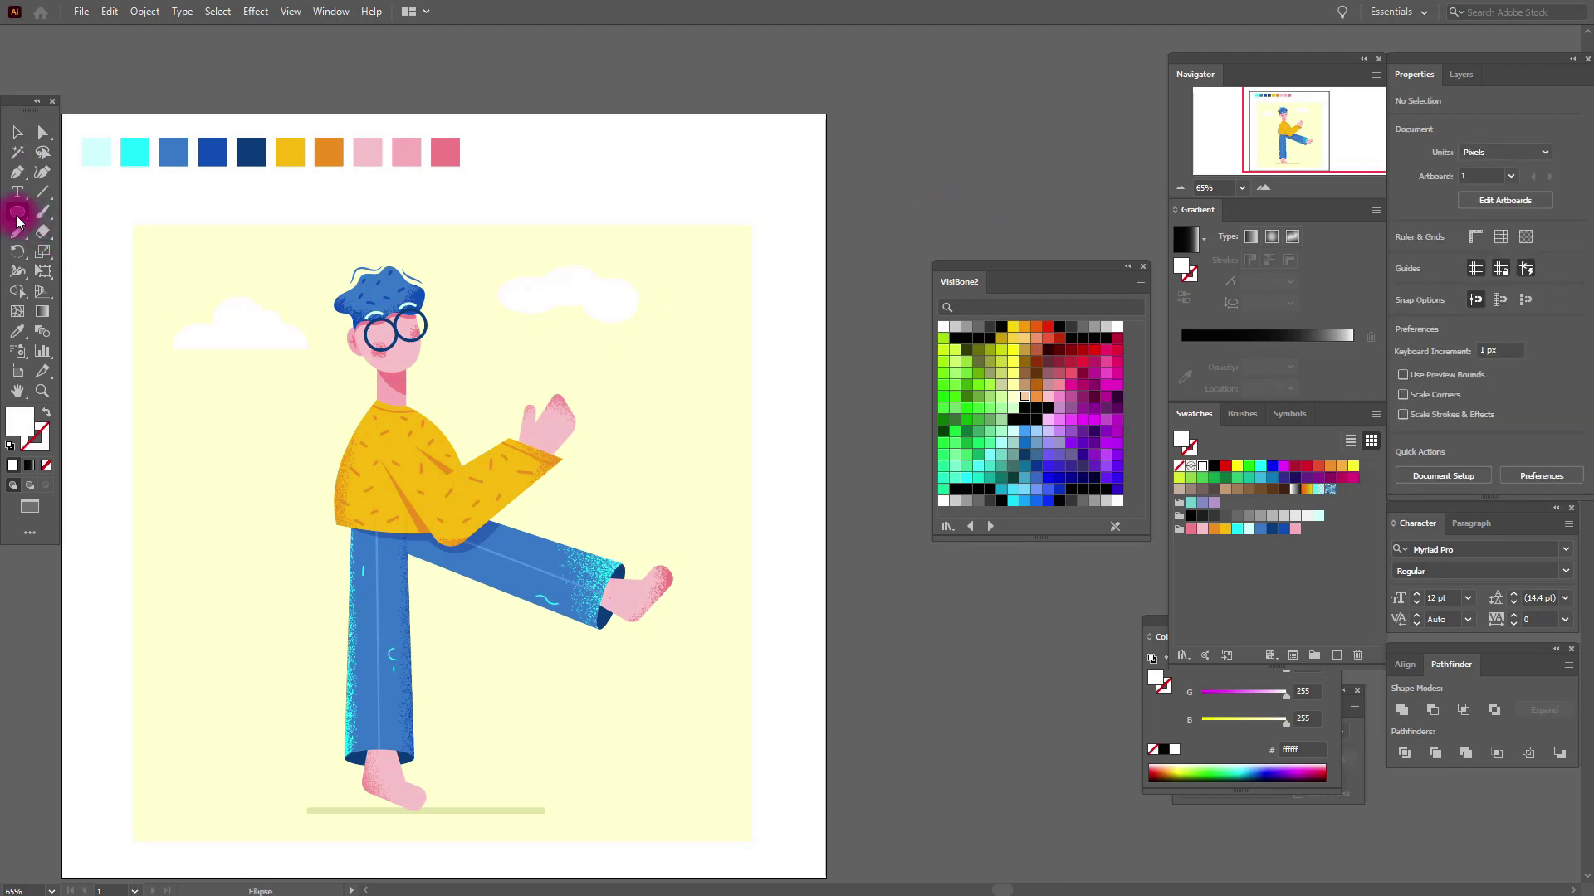
# Duplicate the ellipse, Unite the three ellipses into one cloud, and stretch it taller
pyautogui.click(18, 132)
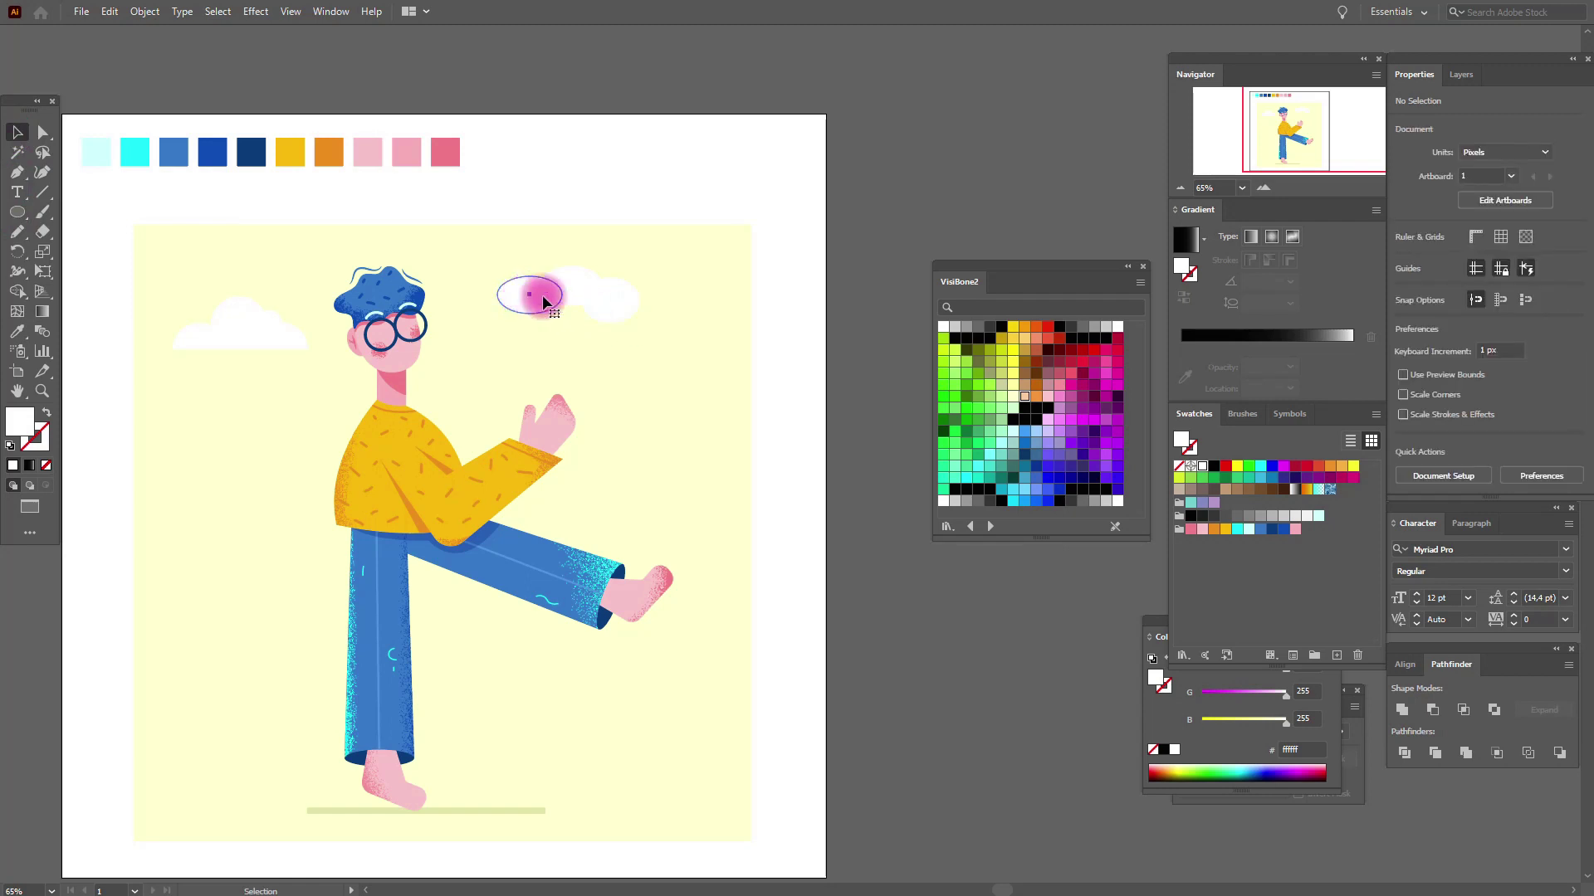
pyautogui.moveTo(578, 288); pyautogui.dragTo(624, 305)
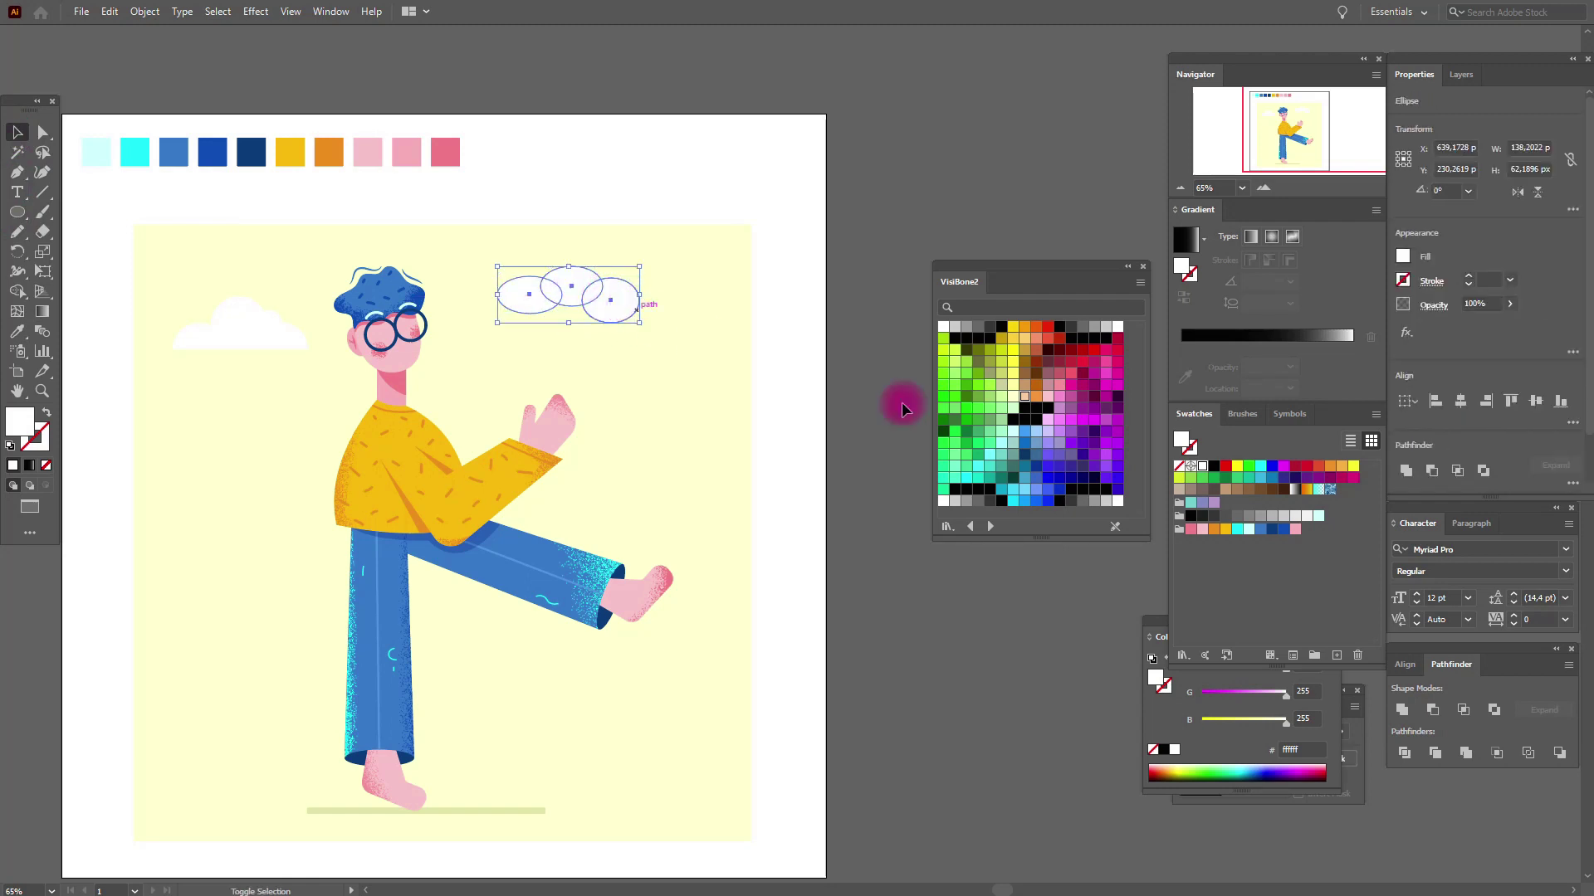
pyautogui.click(1403, 709)
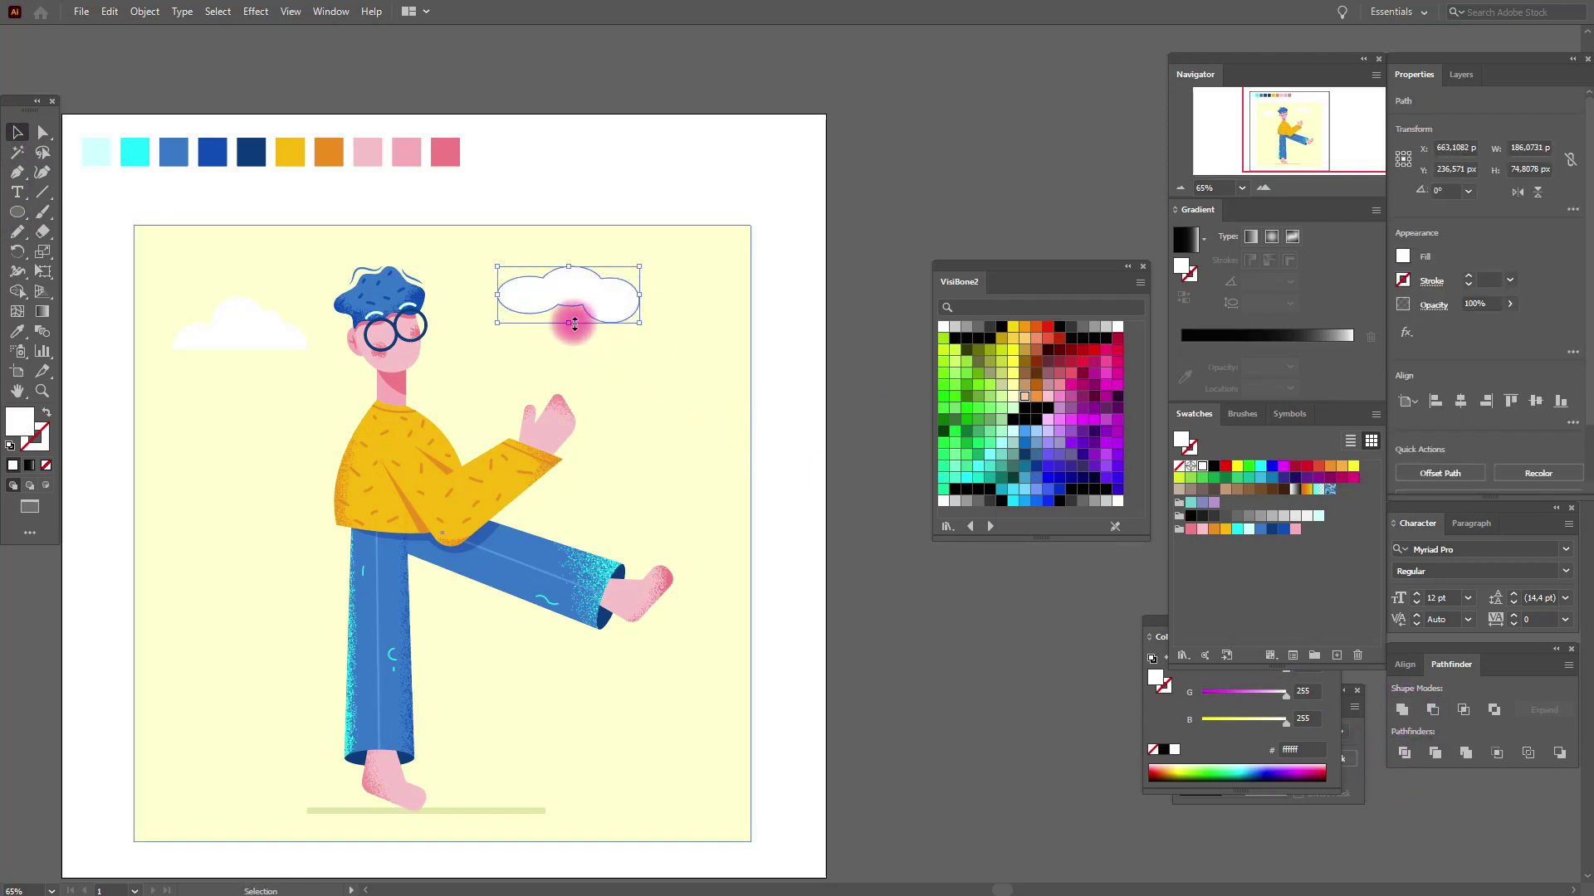
pyautogui.moveTo(569, 325); pyautogui.dragTo(571, 335)
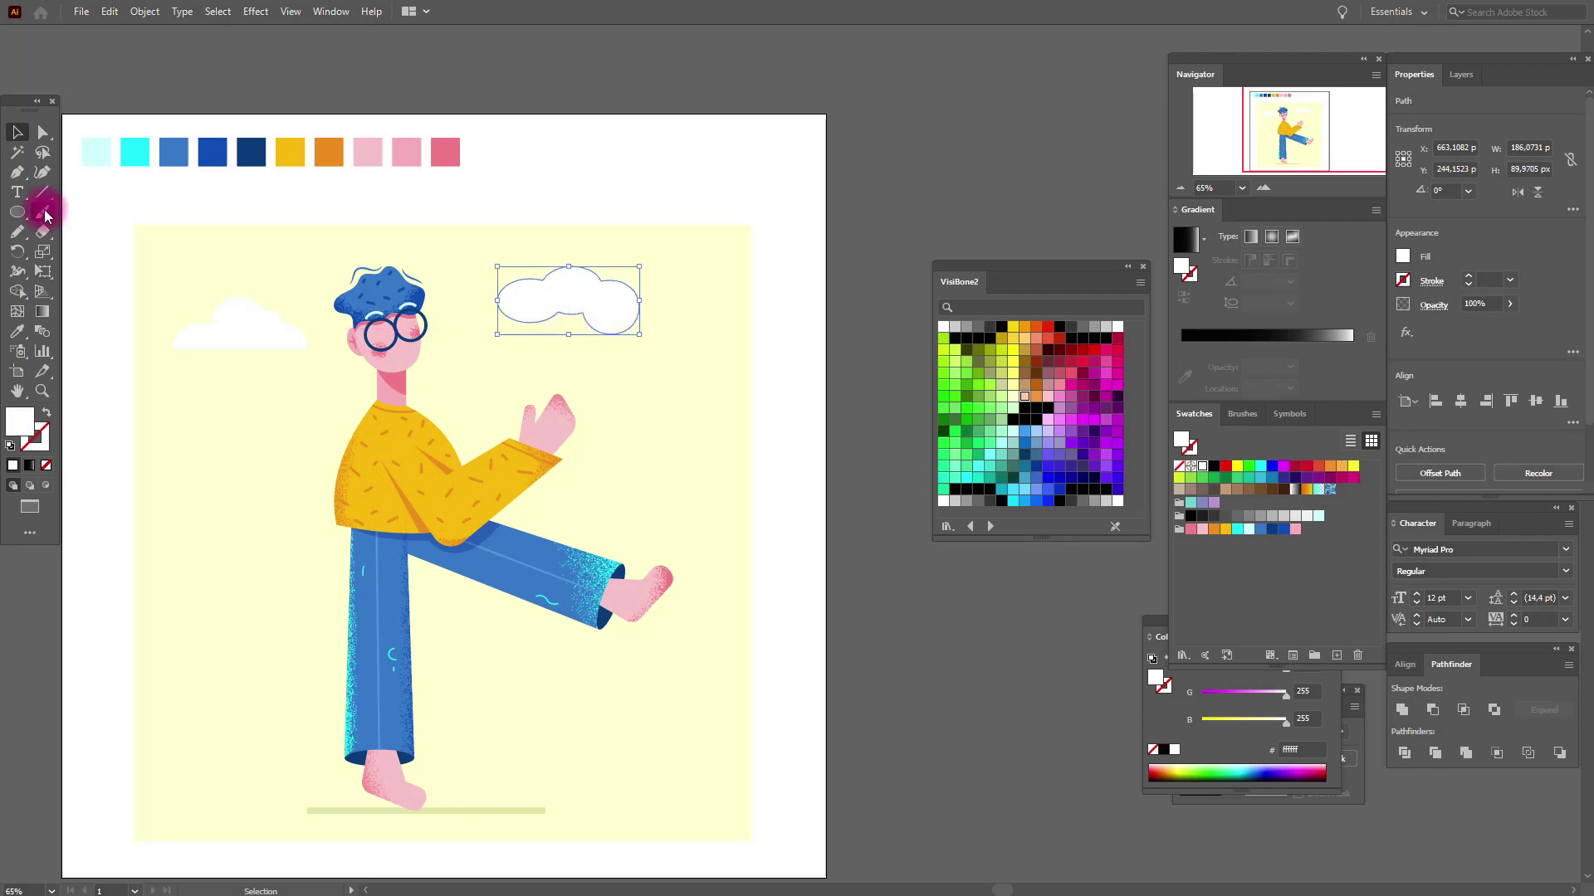
# Intersect the cloud with a rectangle over its upper half to give it a flat bottom
pyautogui.moveTo(16, 217); pyautogui.dragTo(62, 210)
pyautogui.moveTo(475, 234); pyautogui.dragTo(664, 305)
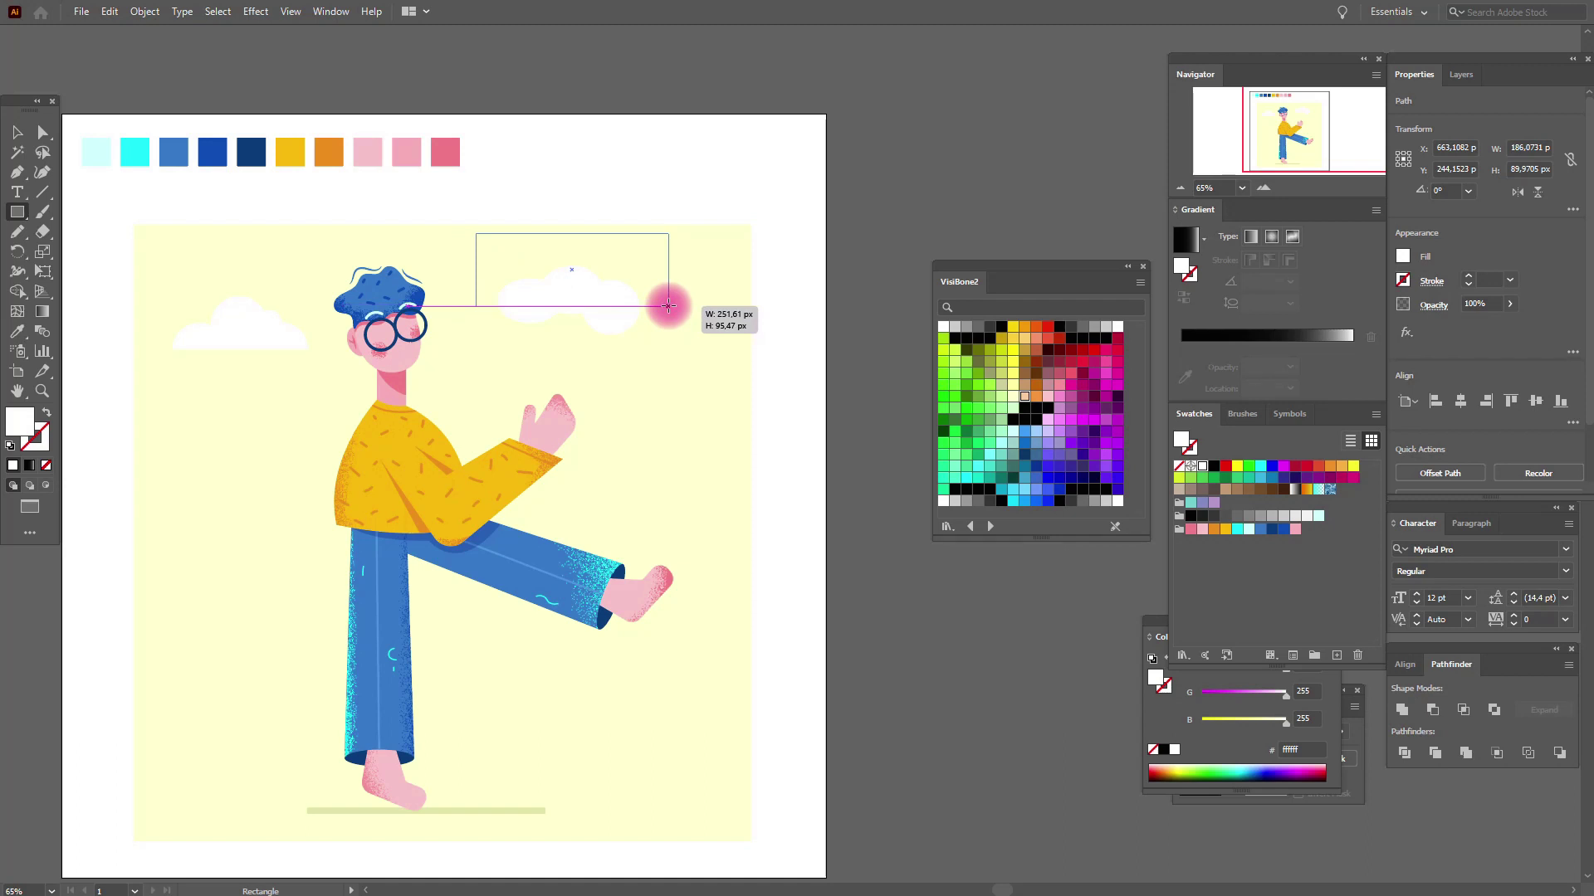
pyautogui.moveTo(669, 305); pyautogui.dragTo(669, 305)
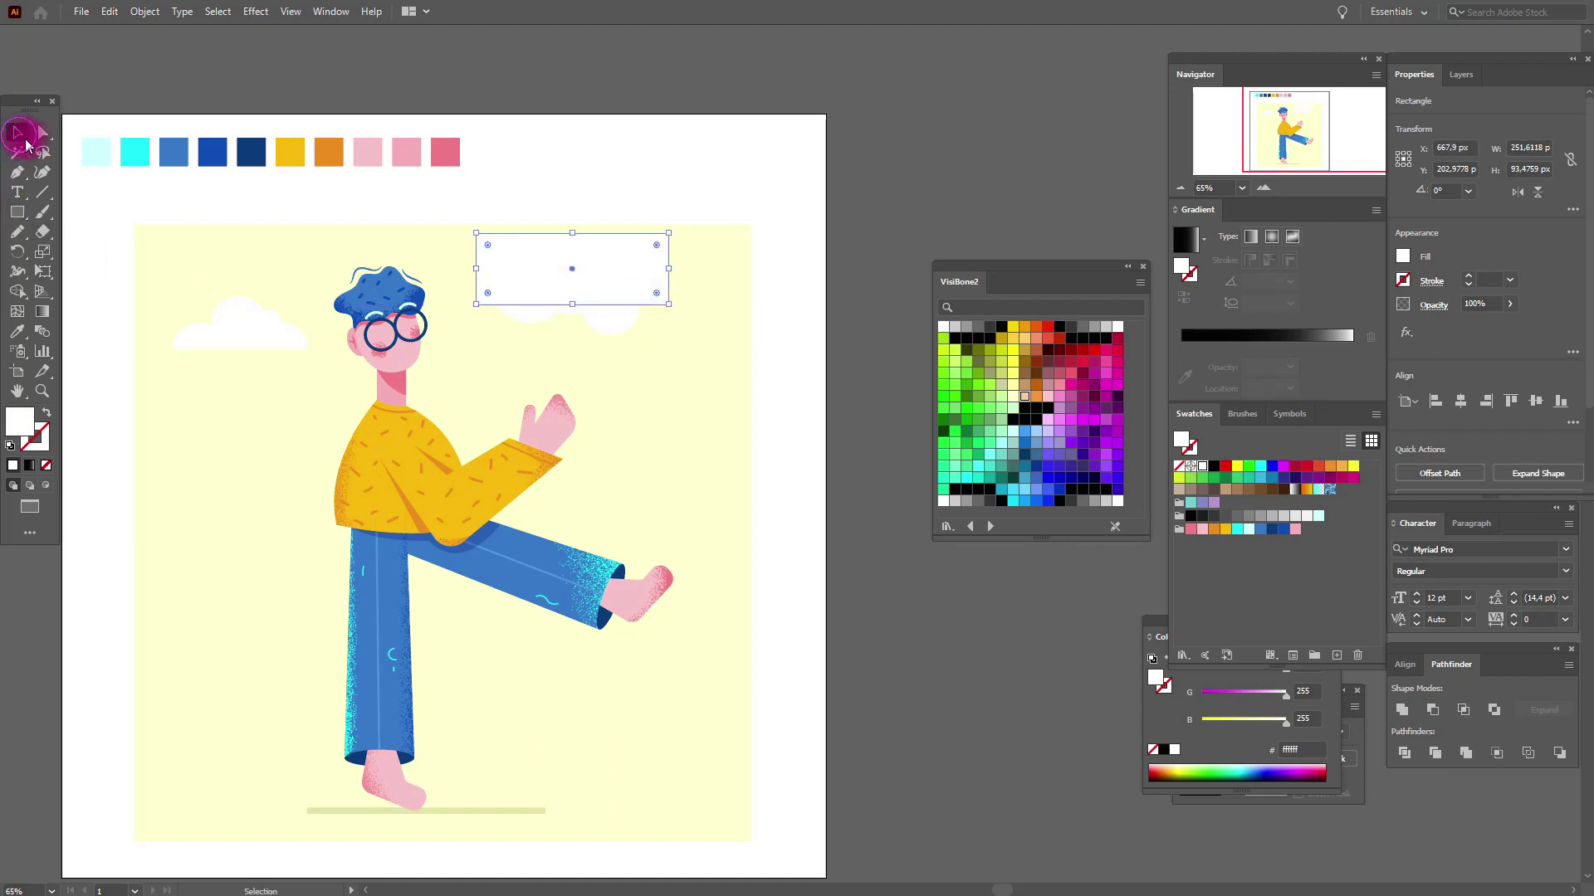
pyautogui.keyDown('shift'); pyautogui.click(615, 329); pyautogui.keyUp('shift')
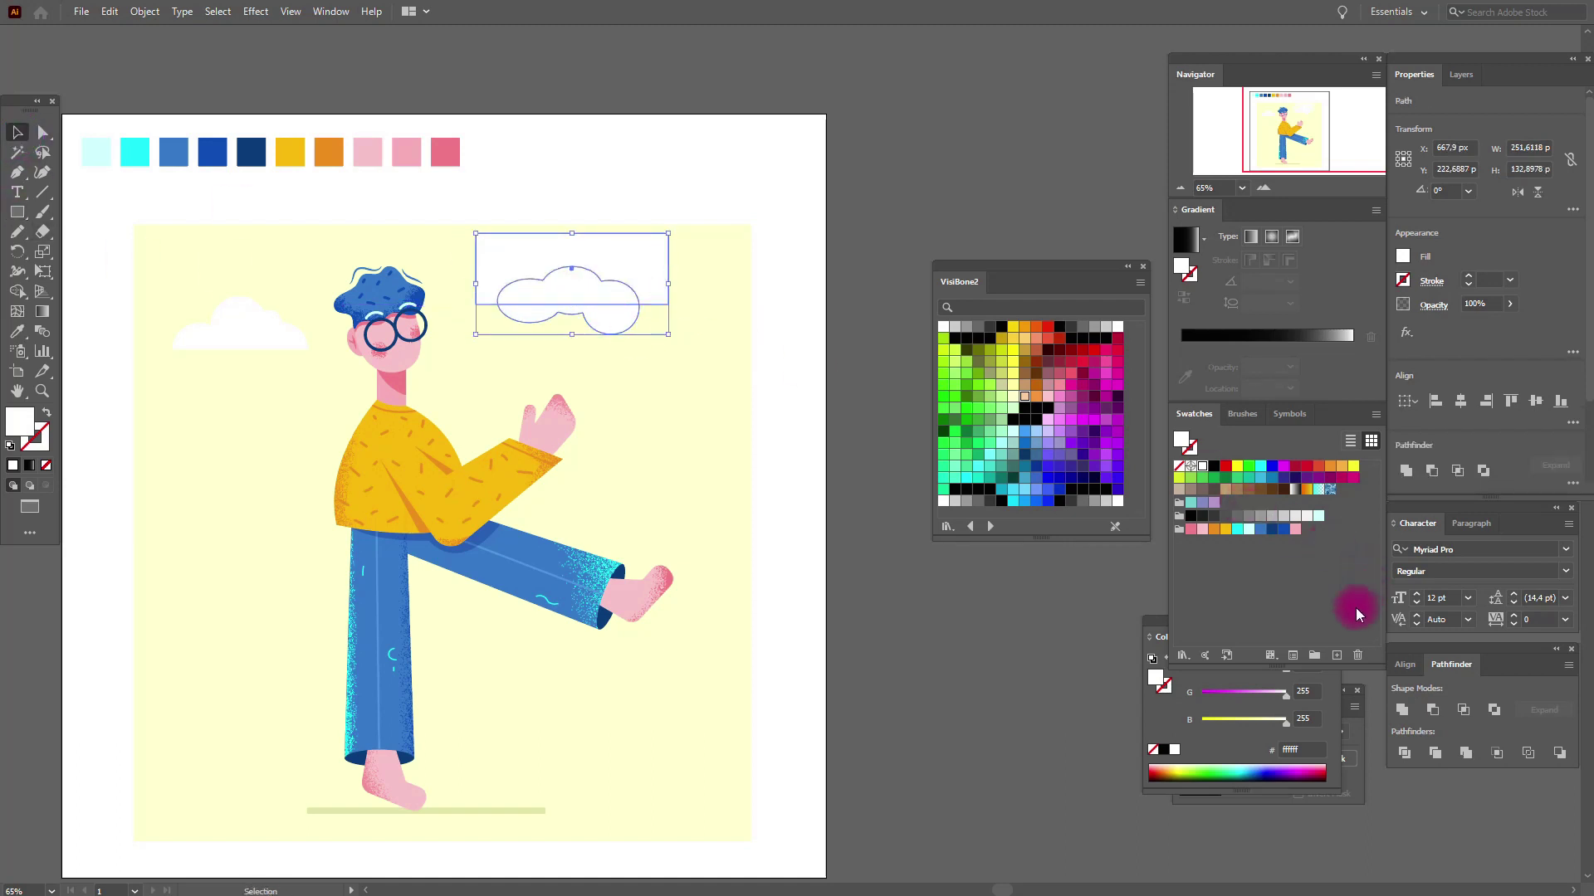
pyautogui.click(1464, 710)
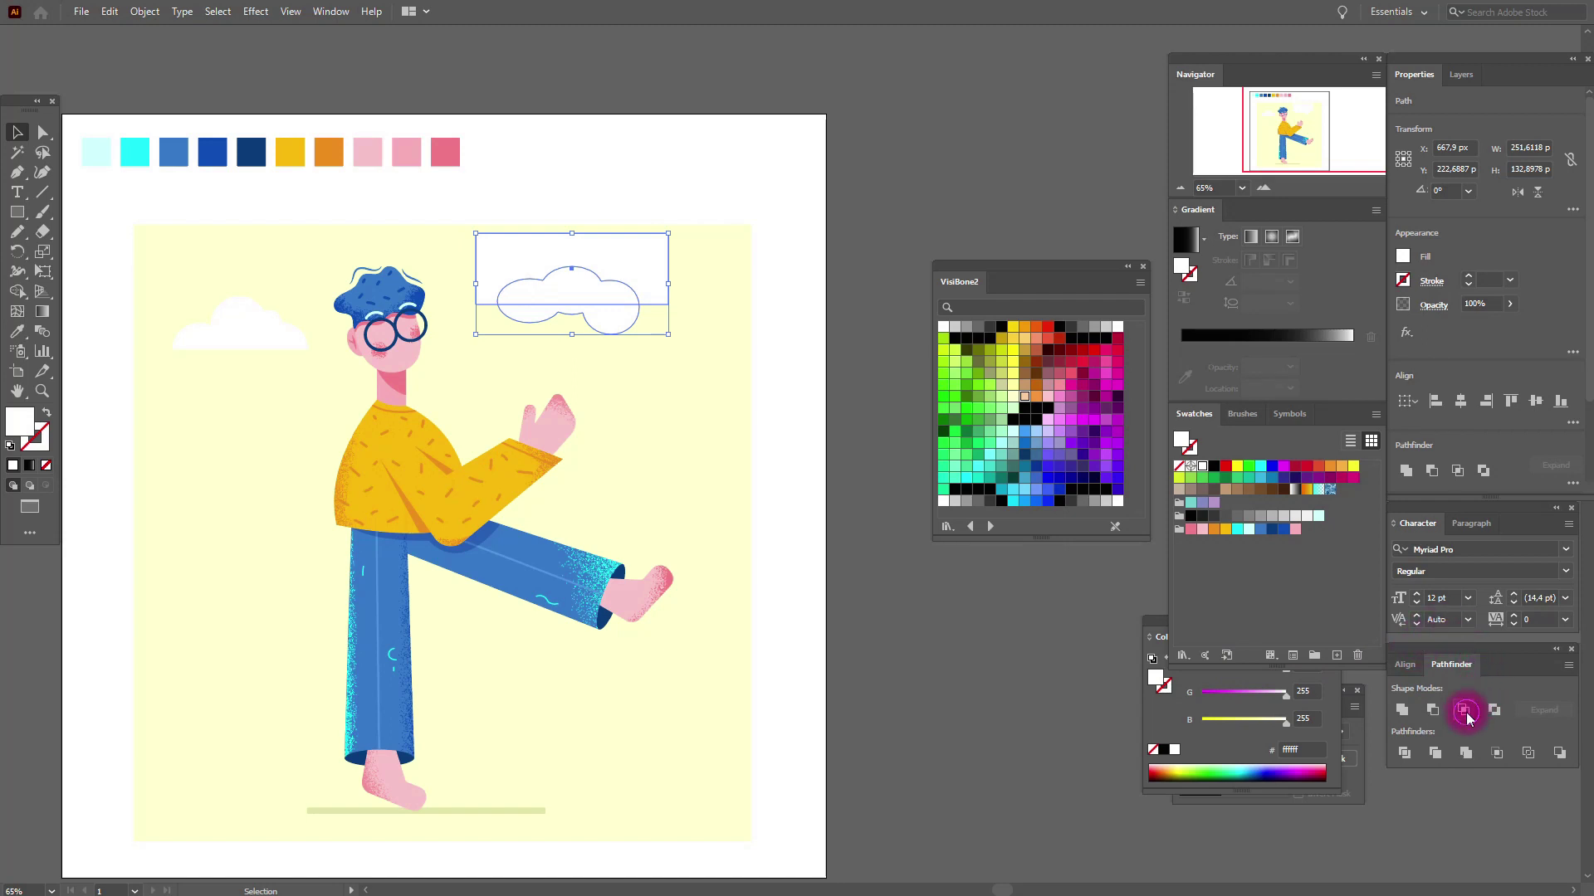
# Duplicate the flat-bottomed cloud, place the copy slightly lower, and recentre the artboard
pyautogui.hotkey('ctrl', 'c')
pyautogui.hotkey('ctrl', 'v')
pyautogui.moveTo(610, 299)
pyautogui.mouseDown()
pyautogui.moveTo(575, 303)
pyautogui.moveTo(834, 462)
pyautogui.moveTo(636, 355)
pyautogui.moveTo(598, 359)
pyautogui.mouseUp()
pyautogui.click(816, 342)
pyautogui.click(15, 390)
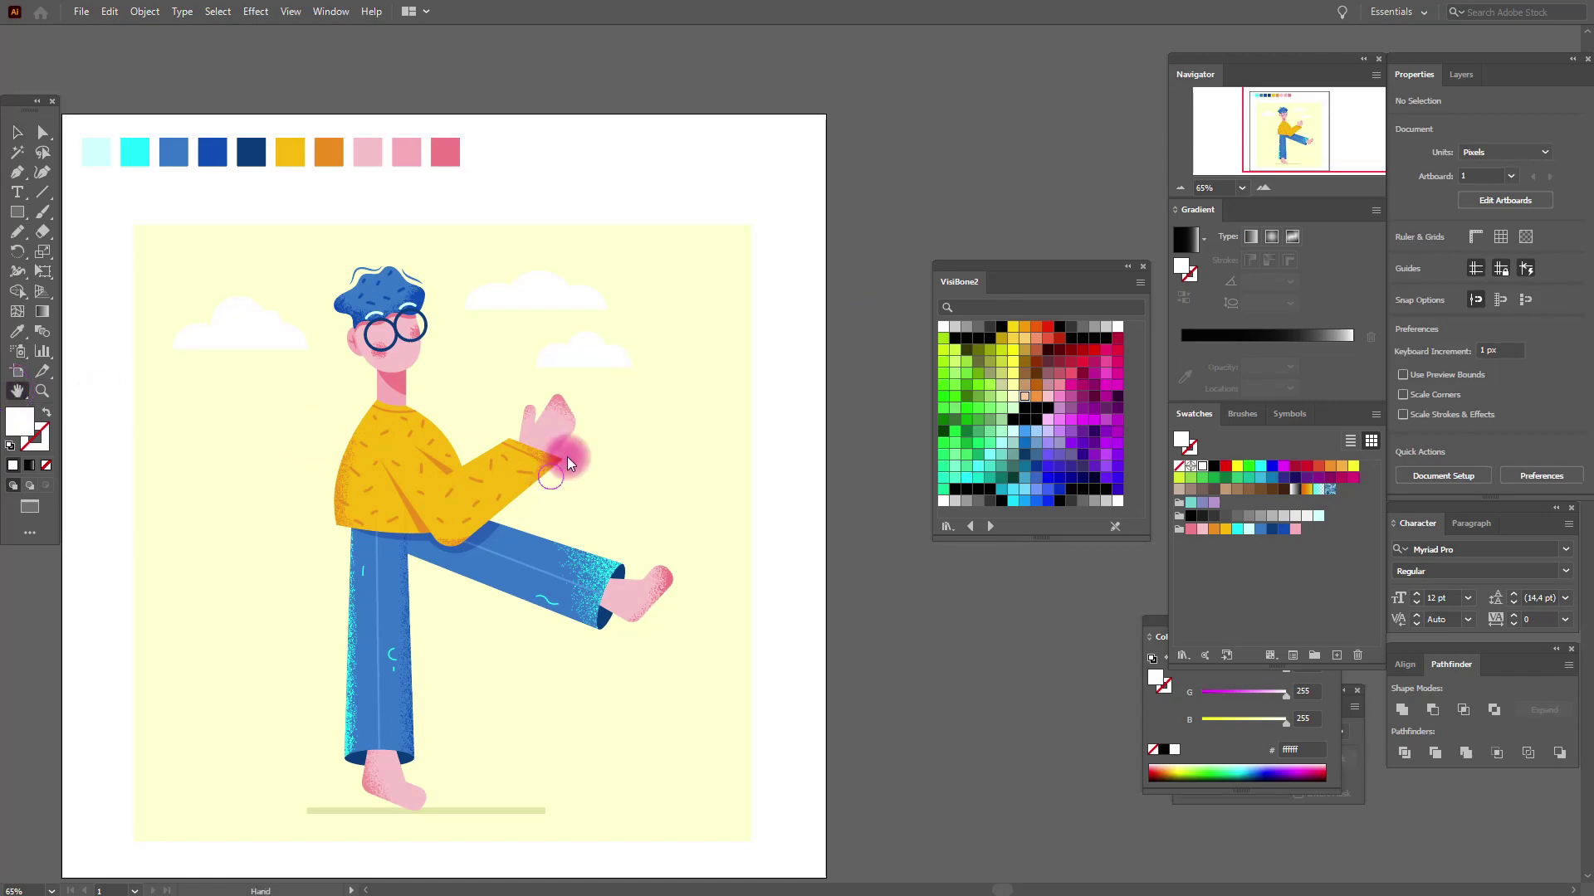
pyautogui.moveTo(560, 467); pyautogui.dragTo(636, 434)
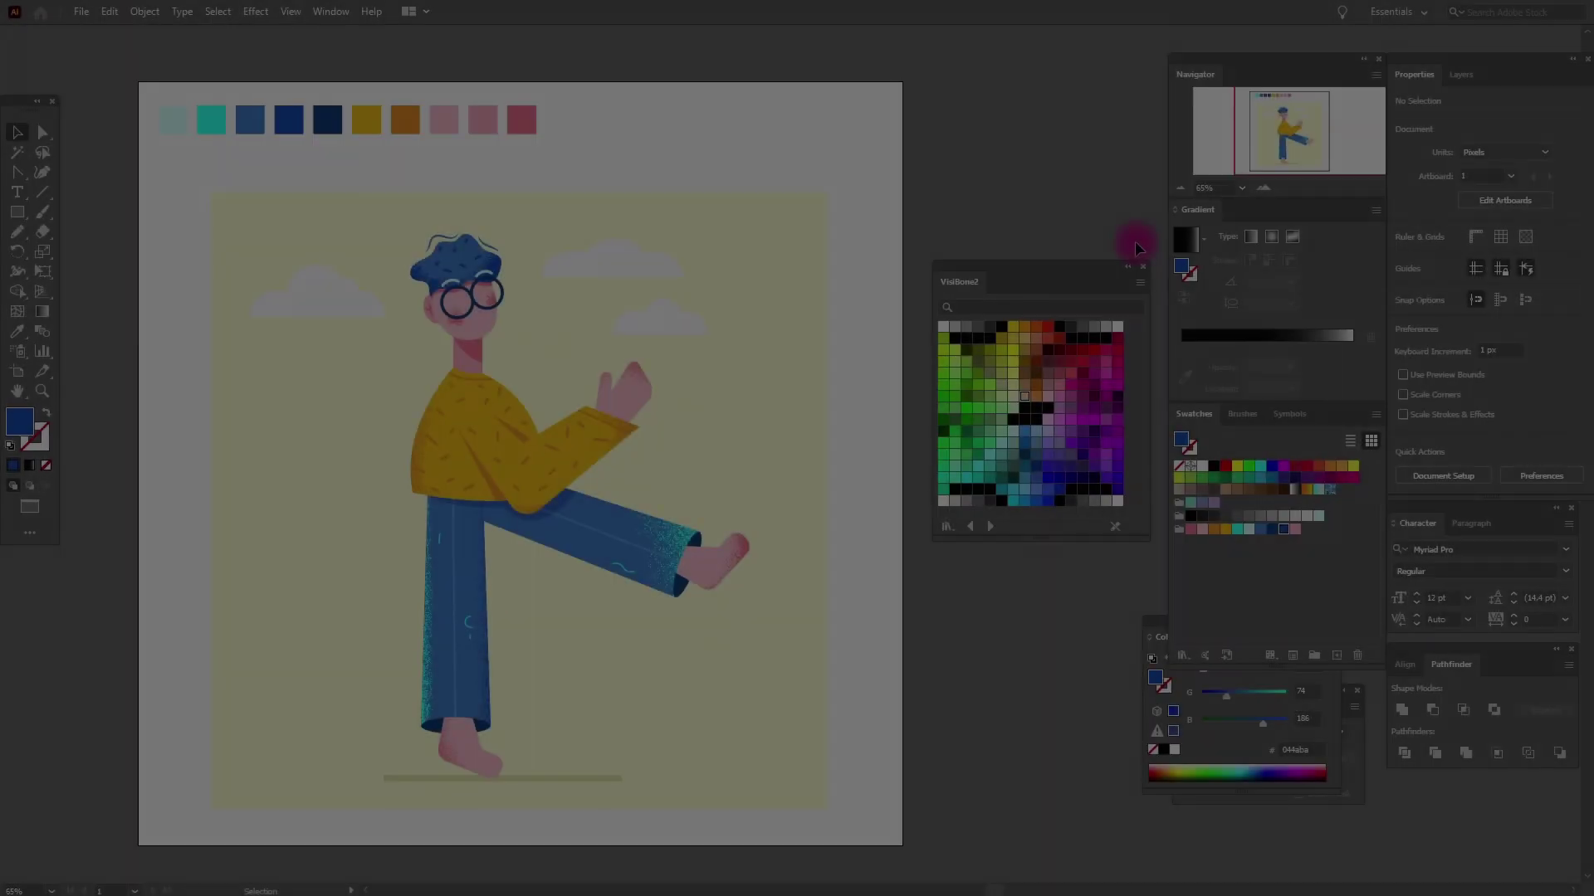